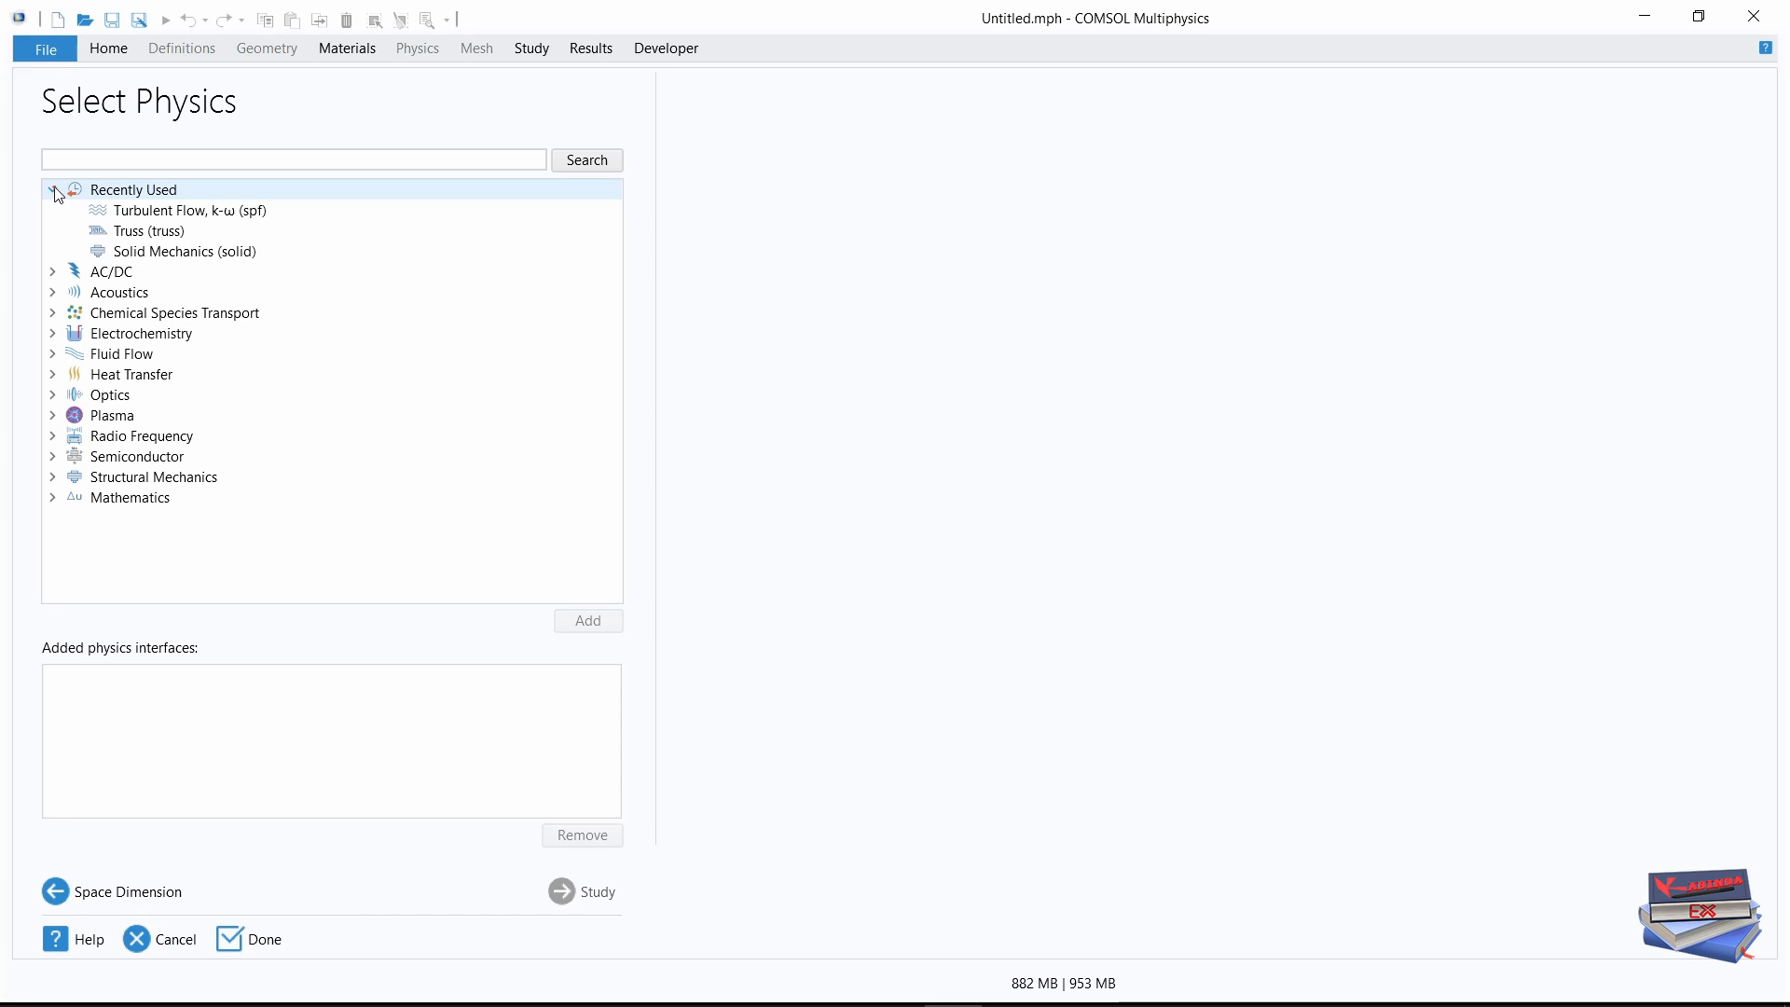
- Add the single-phase Turbulent Flow, k-ω (spf) physics interface to the model
left_click(52, 191)
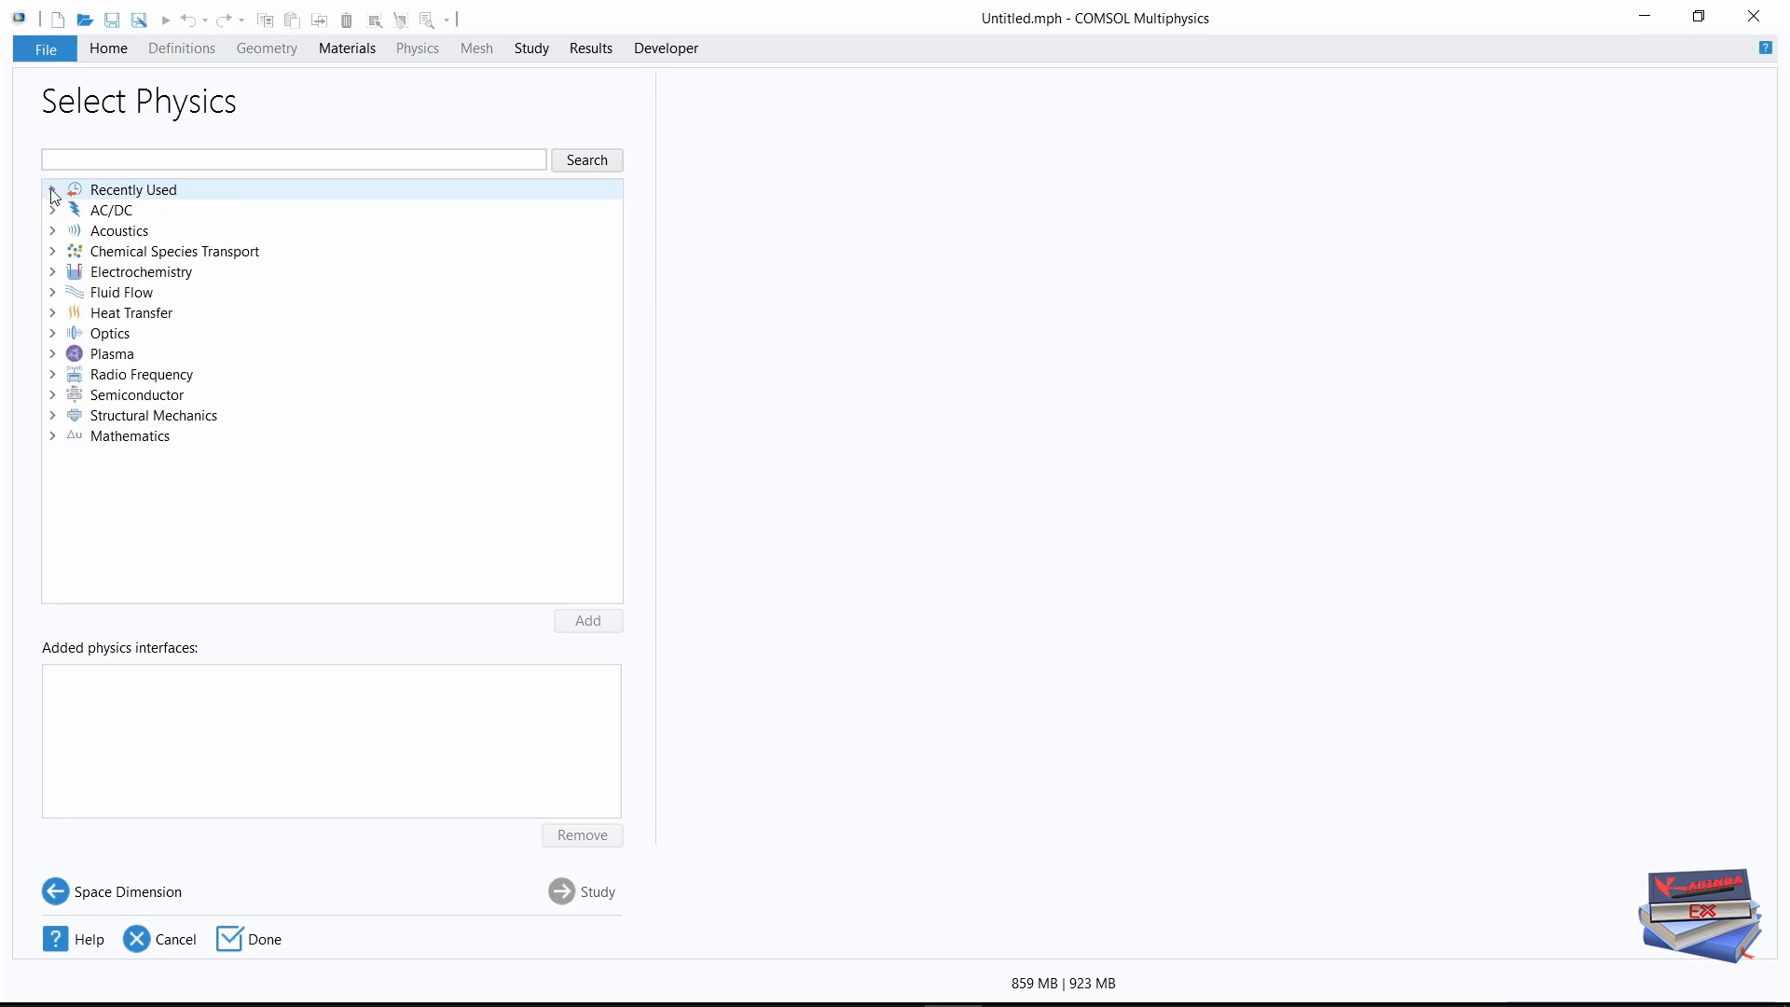
left_click(52, 294)
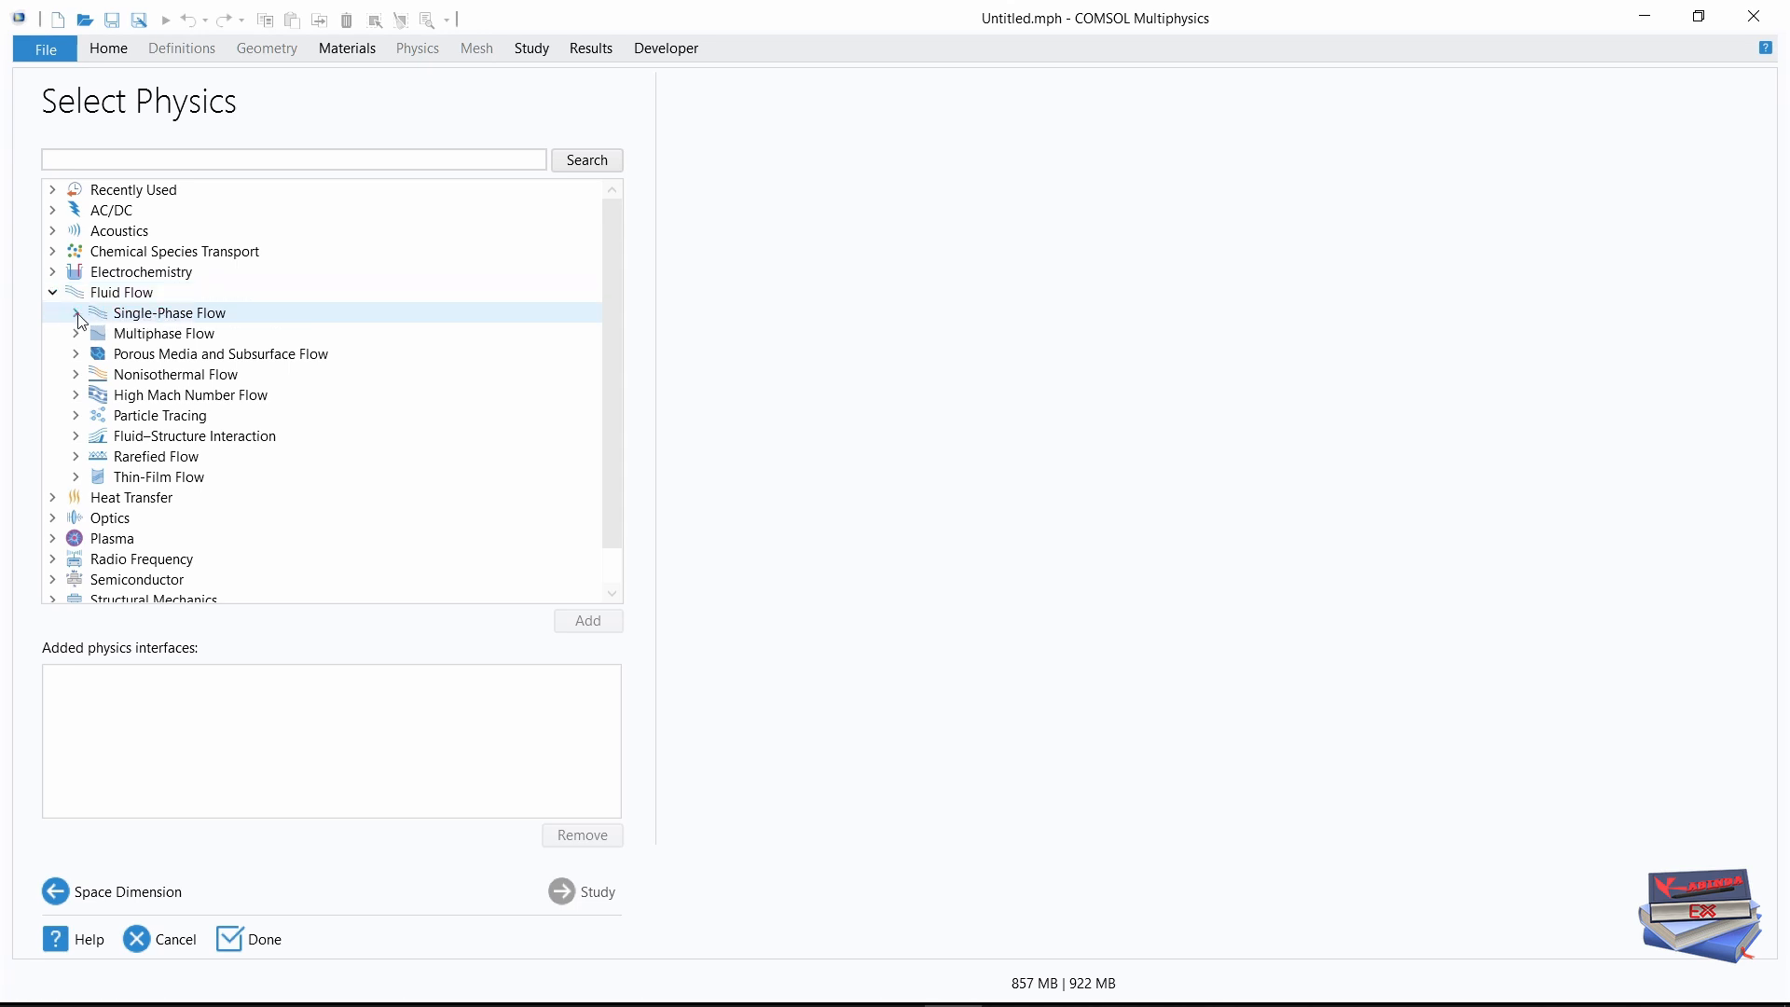
left_click(75, 313)
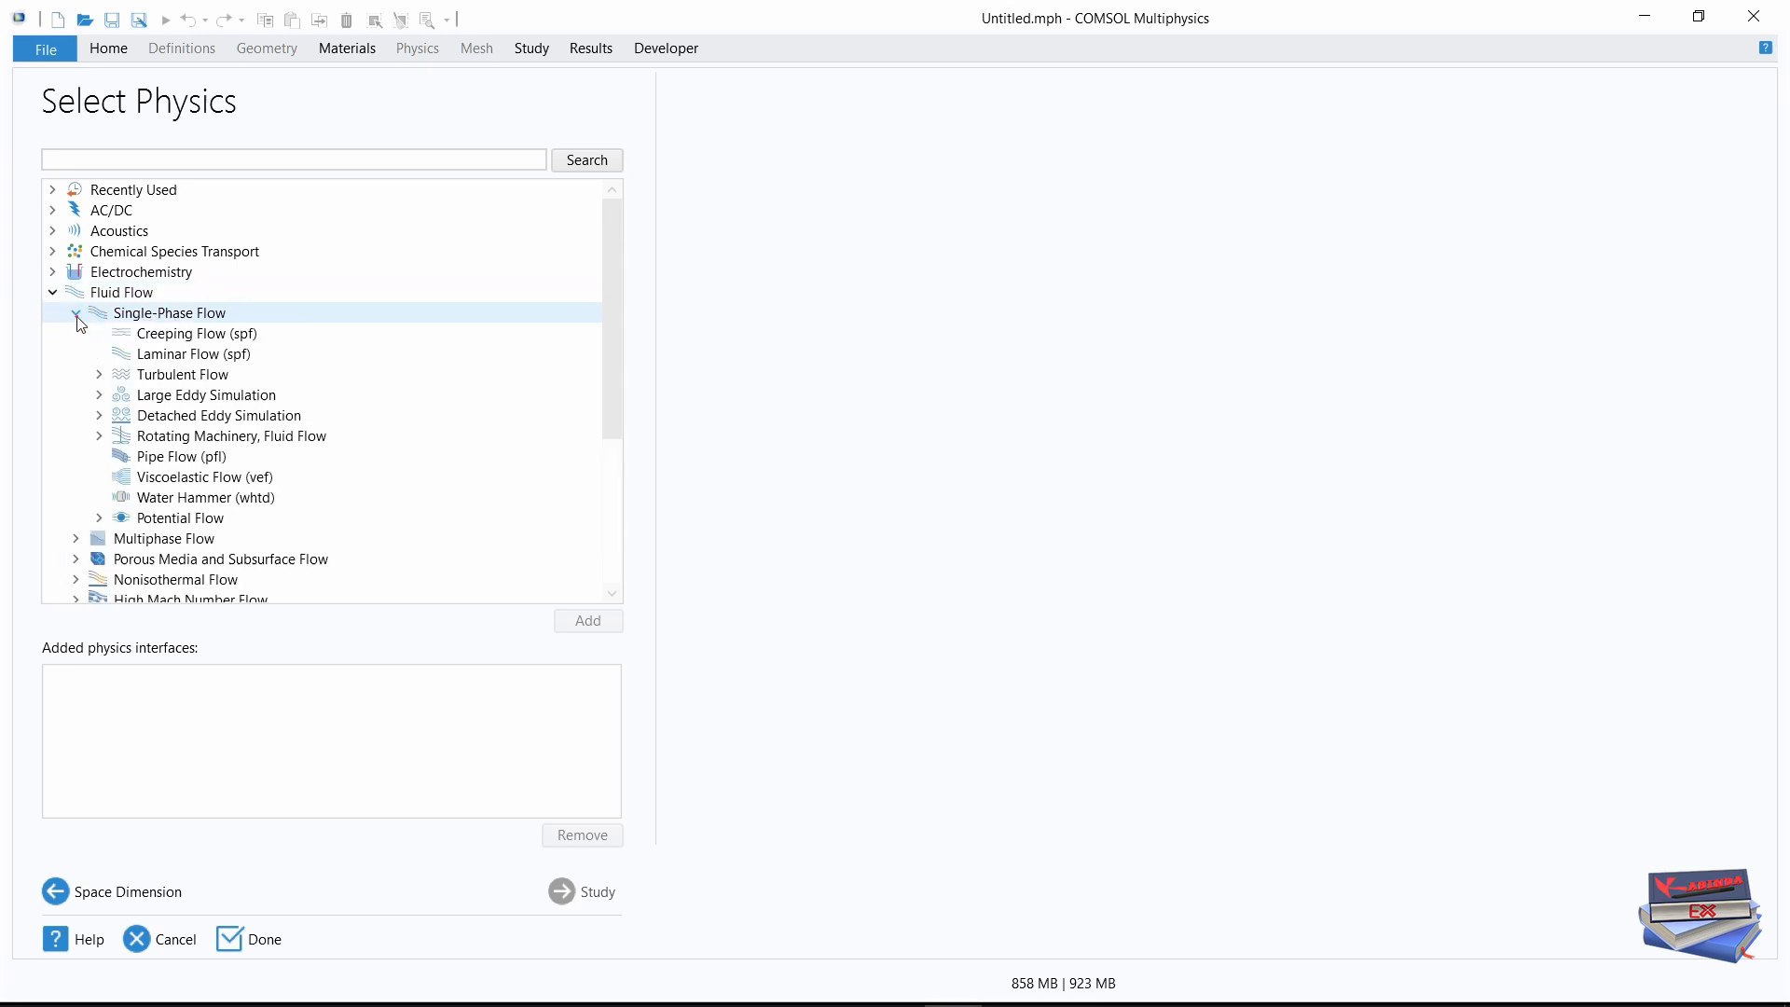
left_click(100, 375)
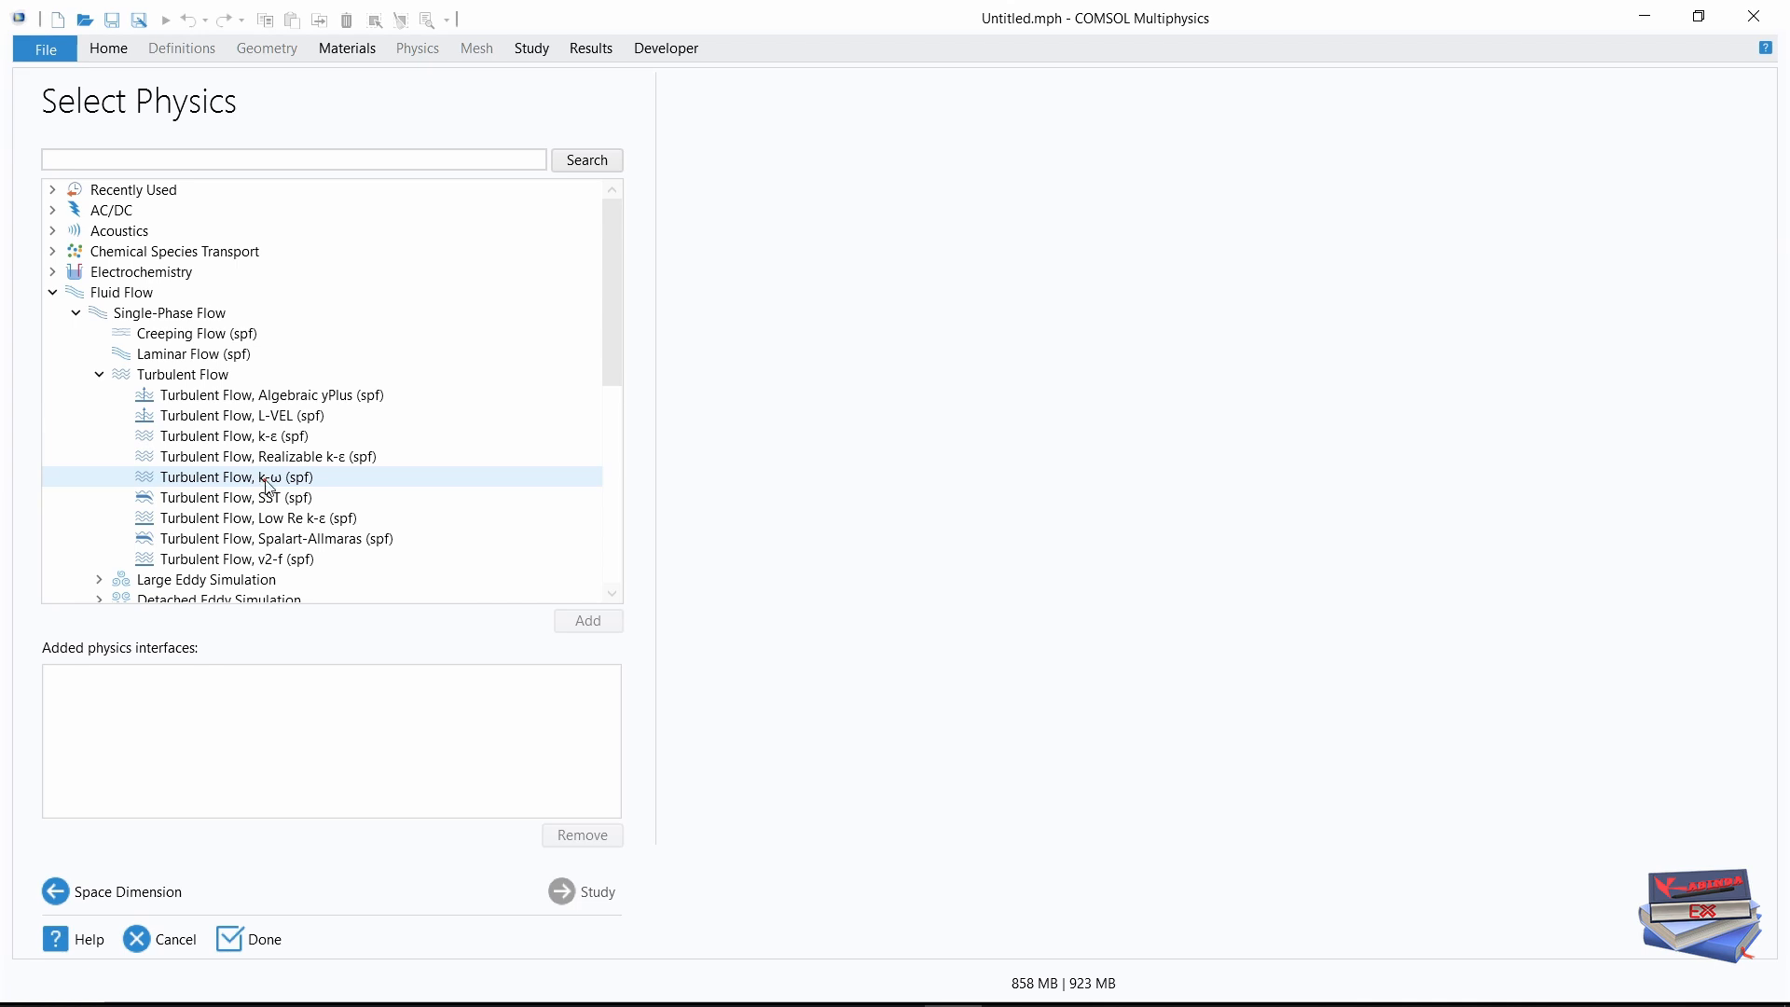
left_click(308, 481)
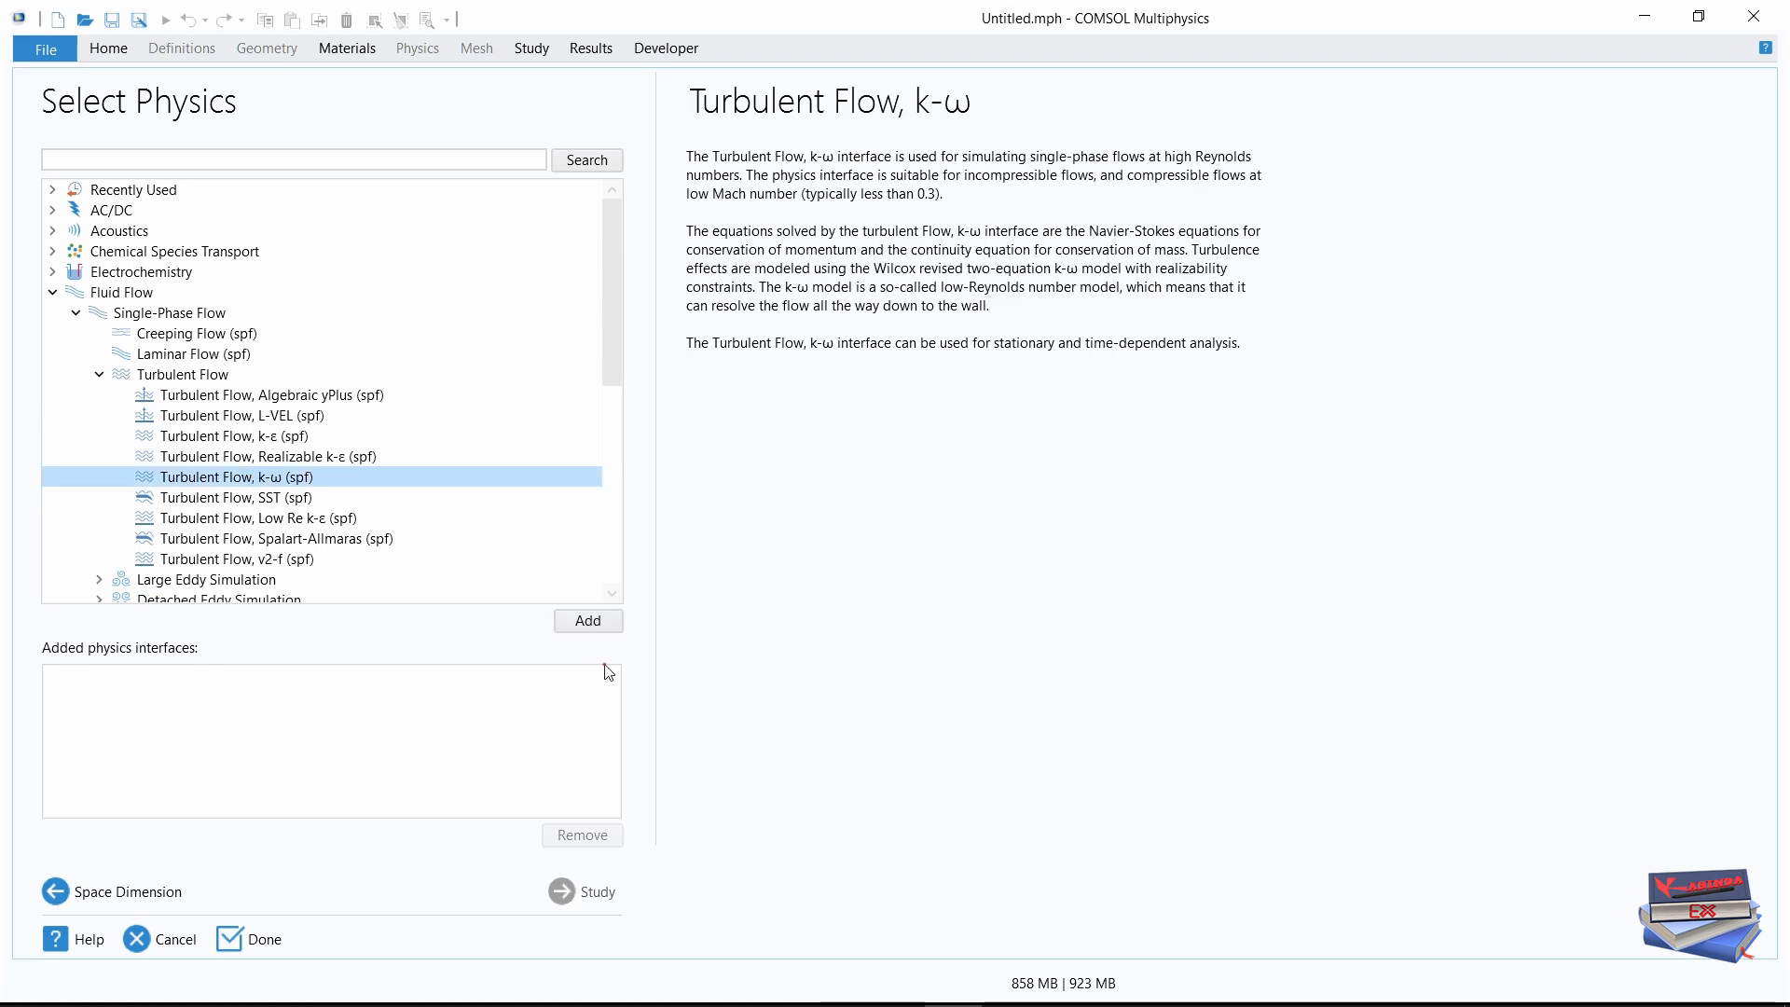
left_click(583, 620)
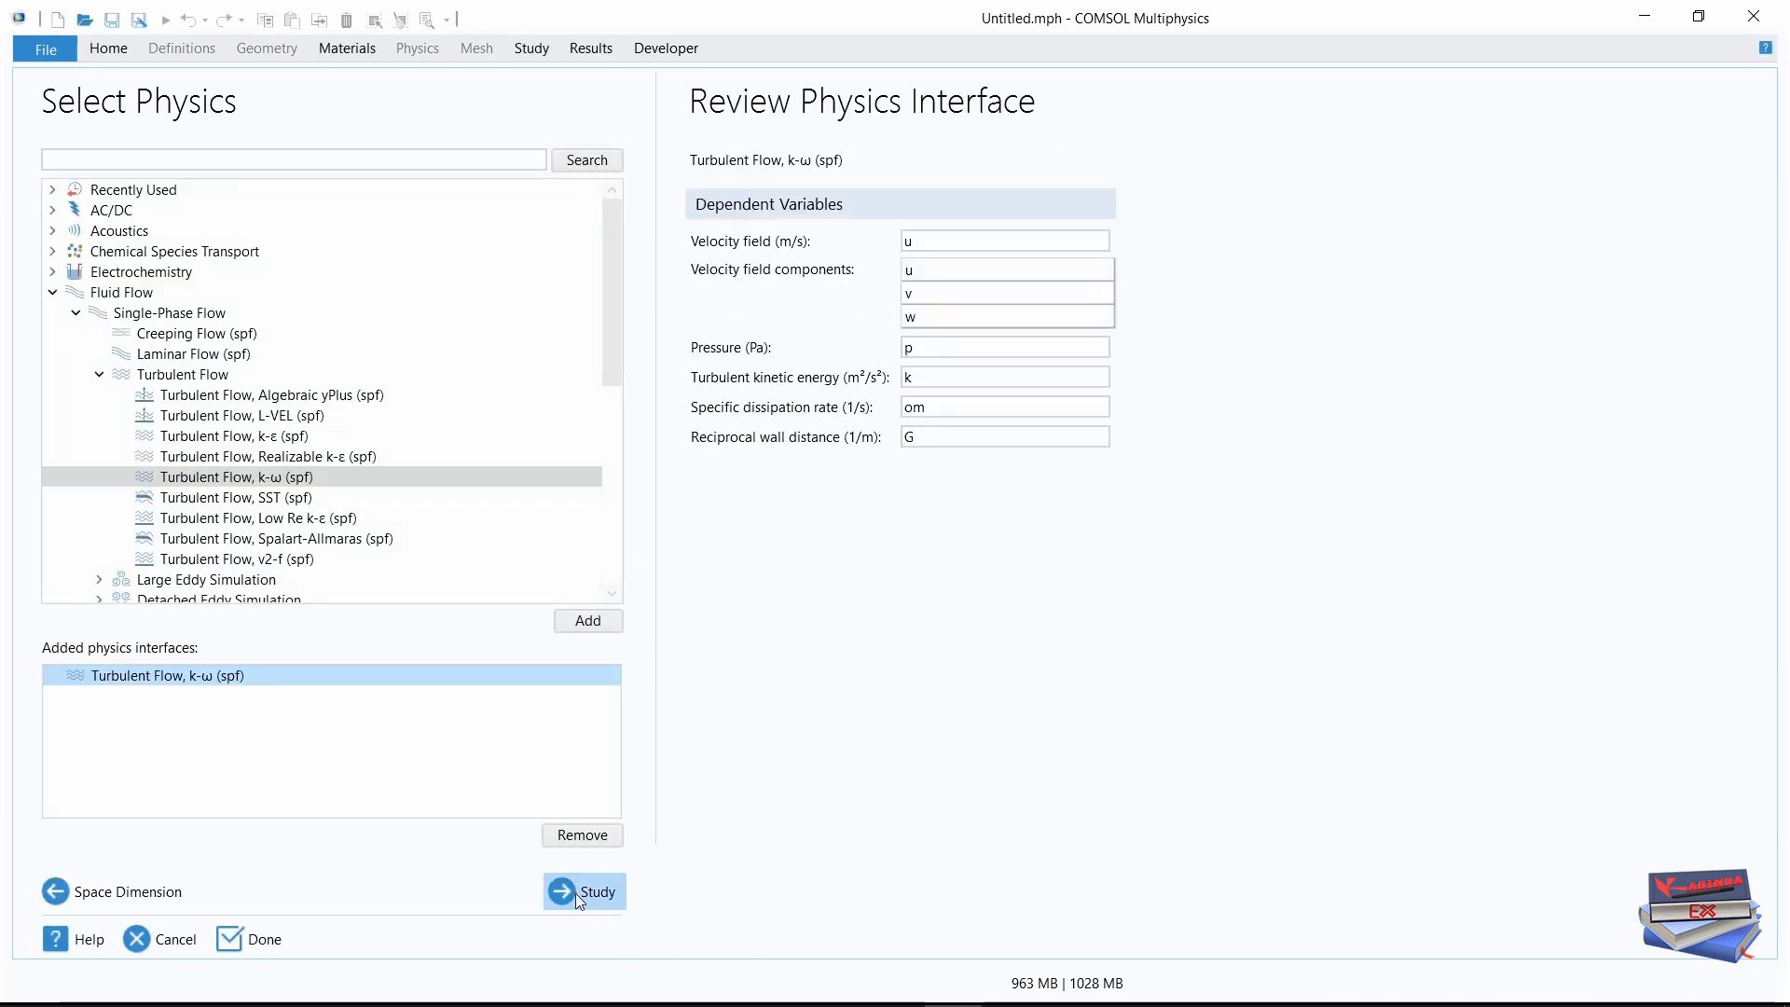
- Choose a Stationary study and finish the model setup
left_click(575, 895)
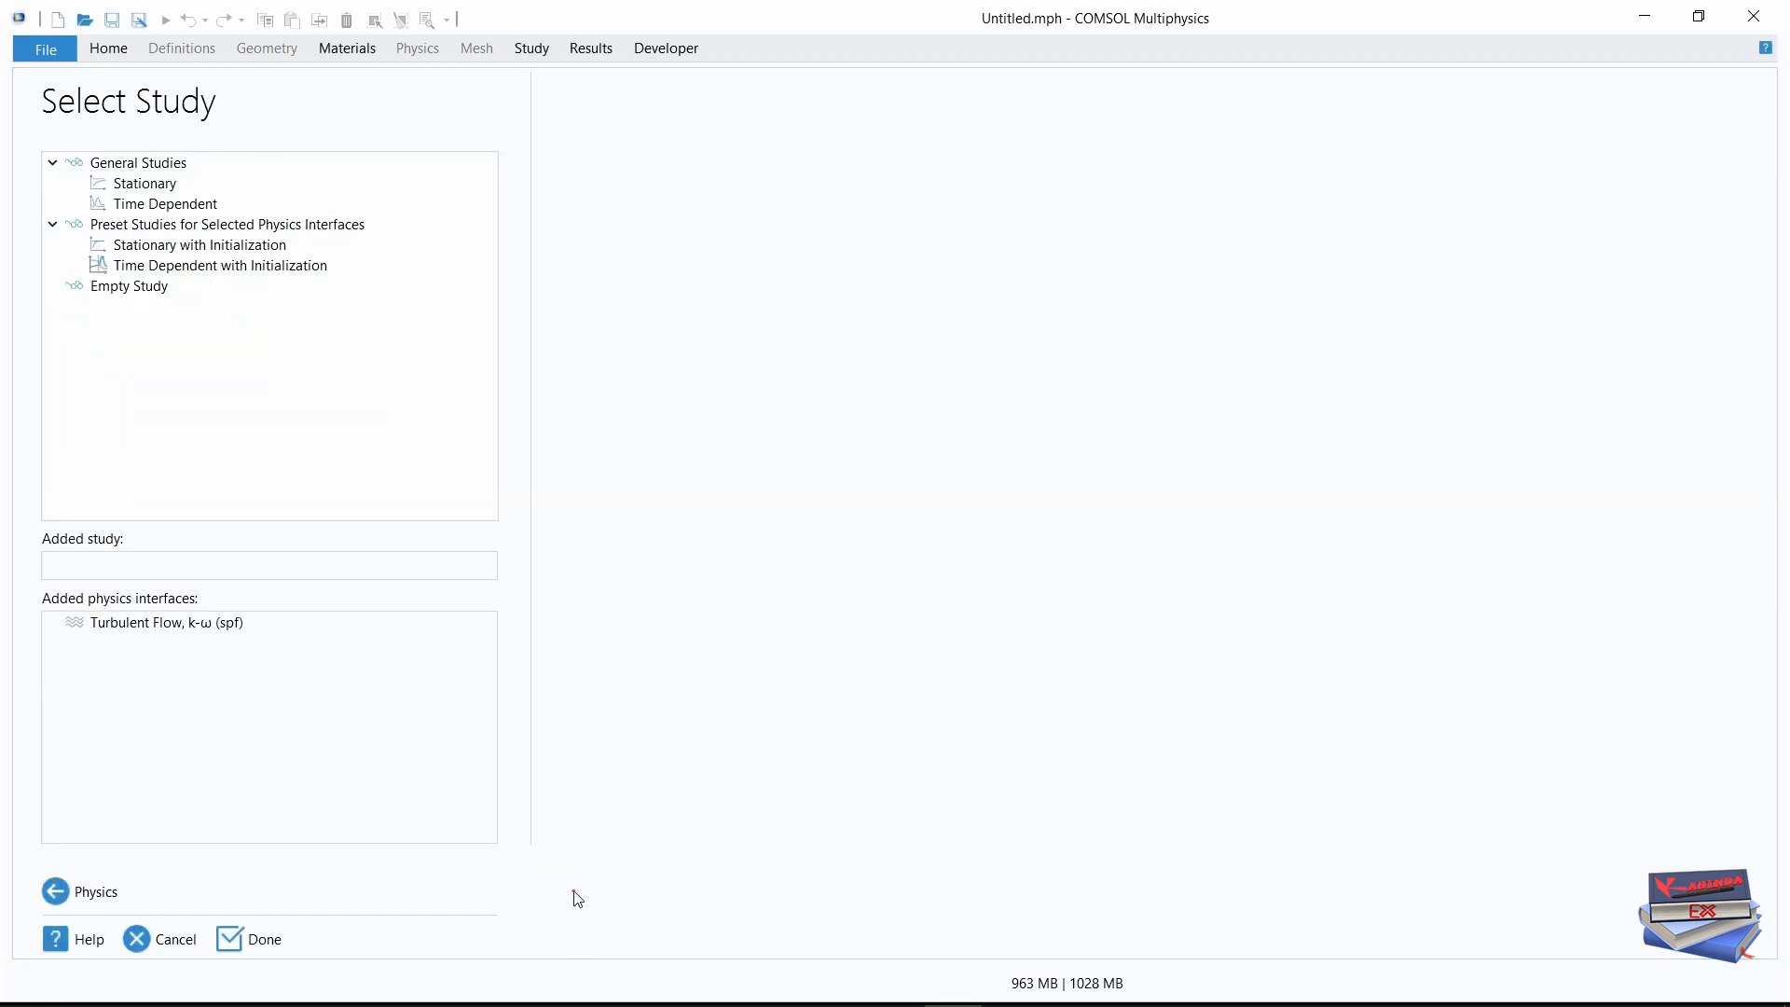
left_click(128, 184)
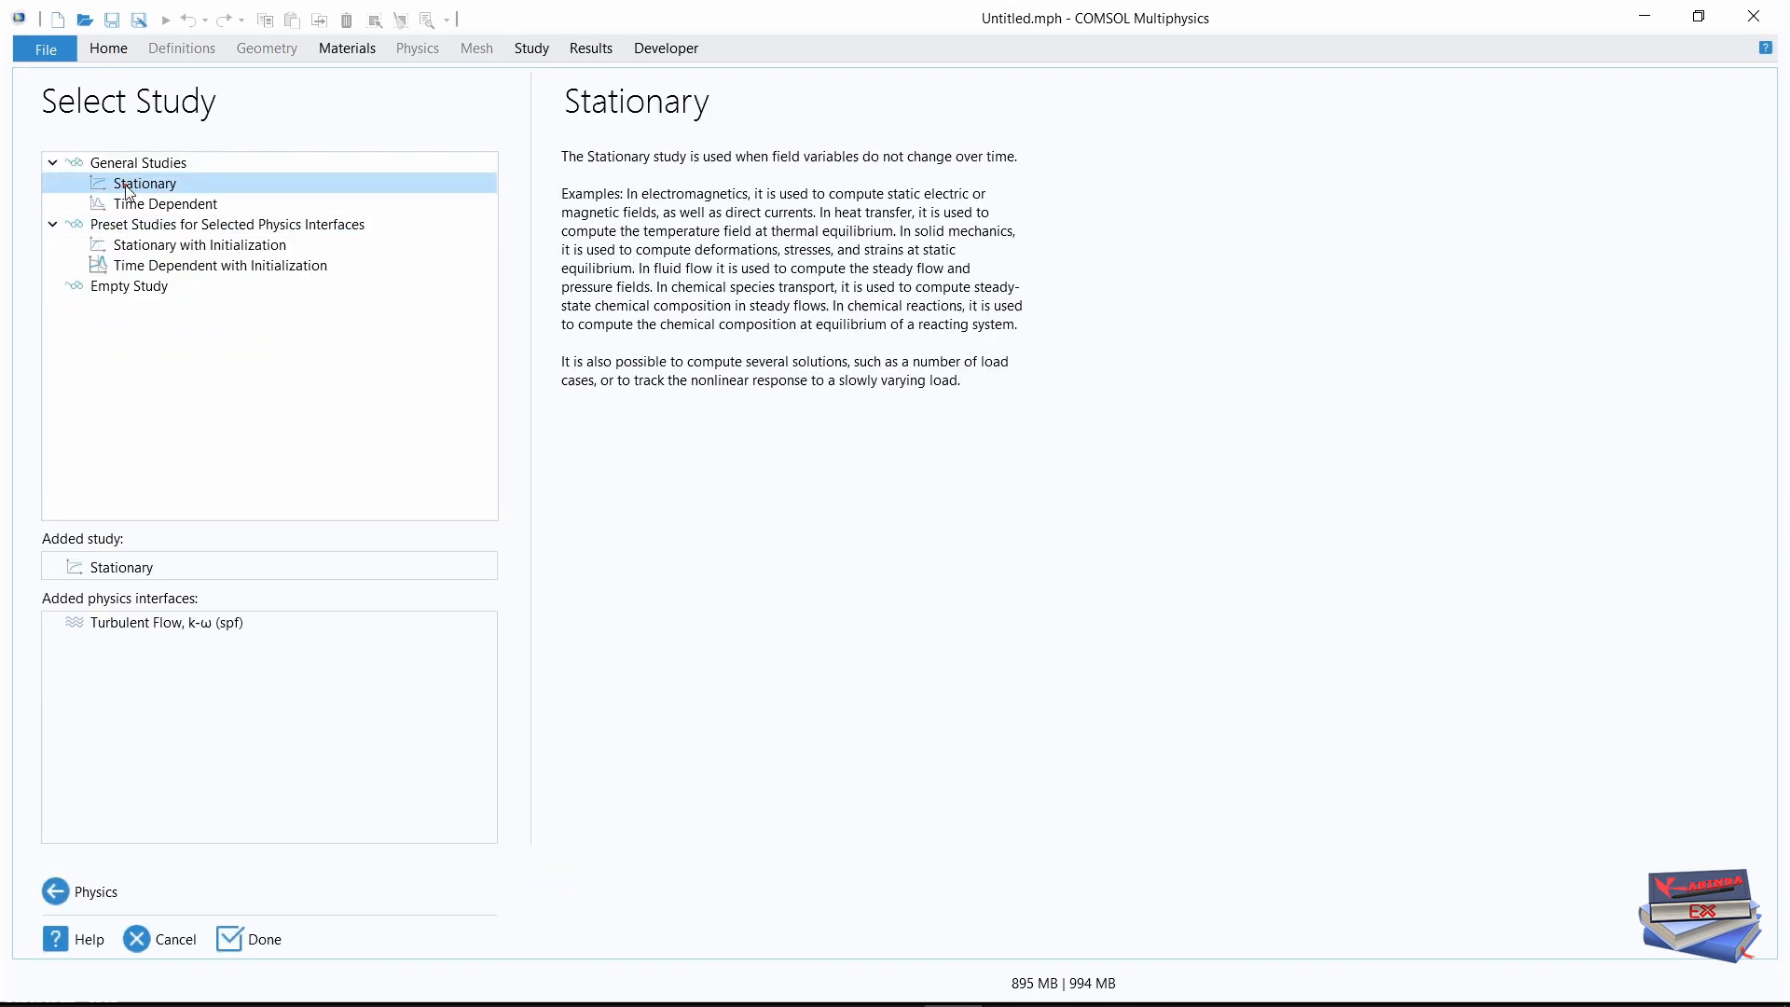
left_click(226, 939)
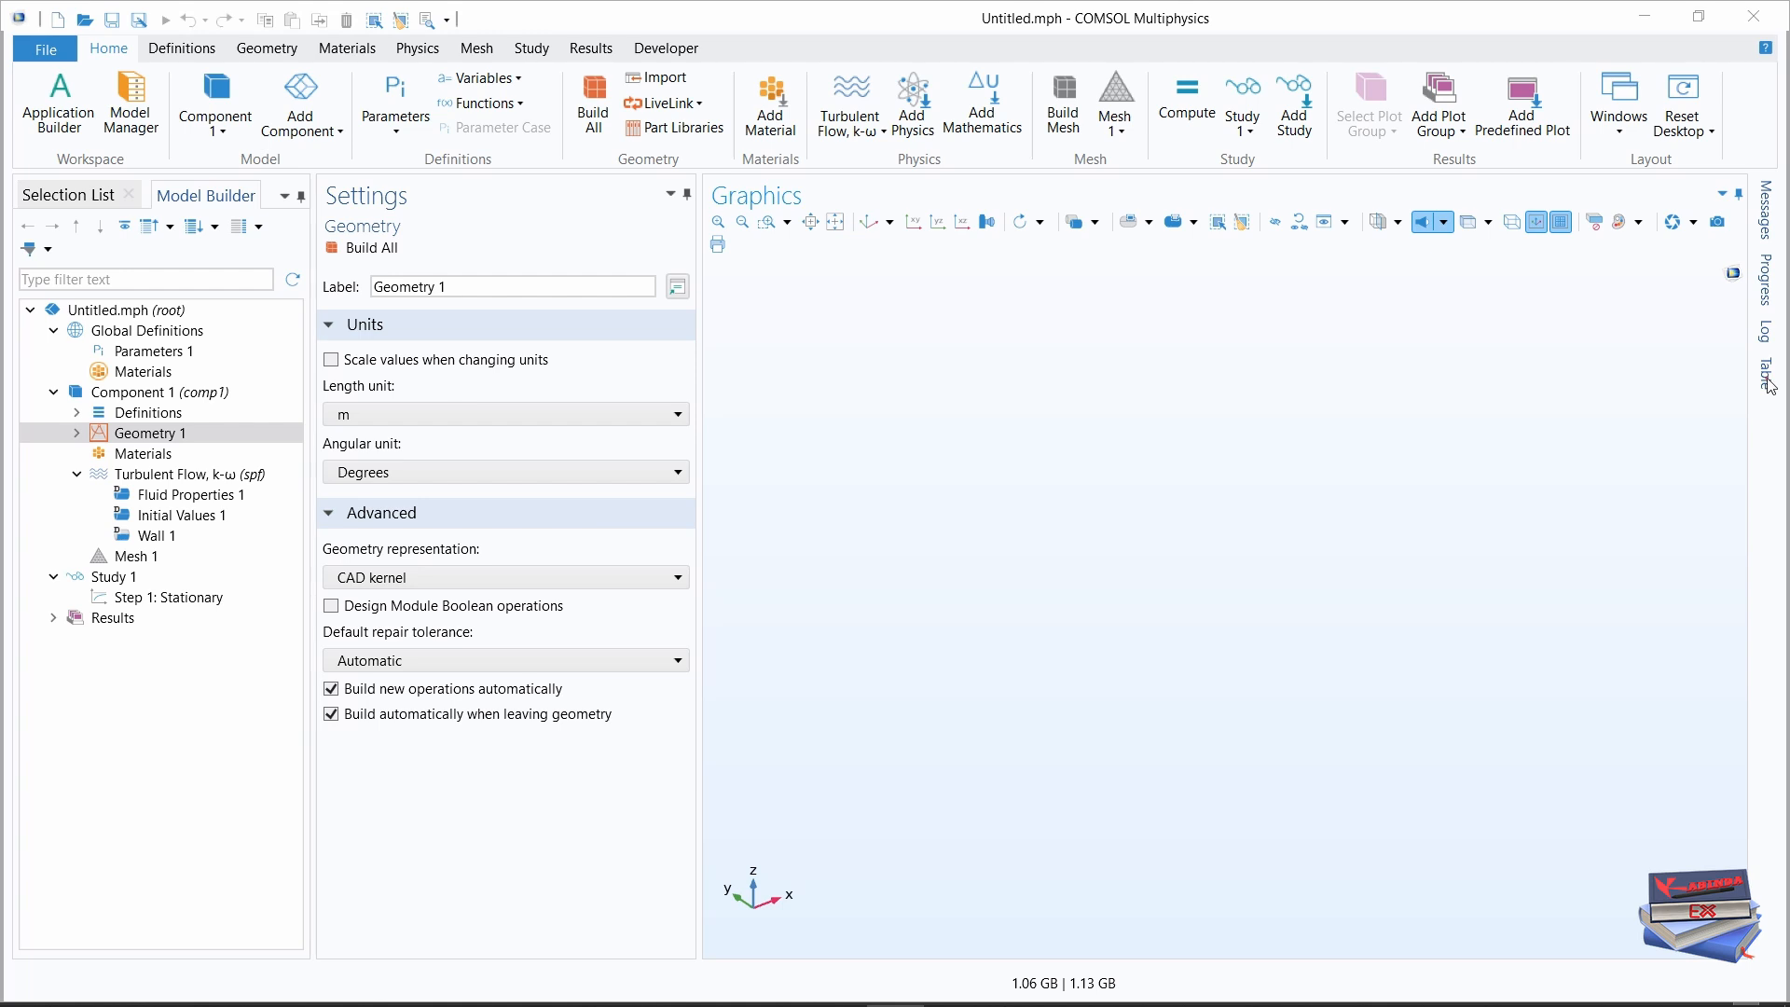
- Save the model as pipe_elbow_KabEx.mph in the Pipe Elbow folder
left_click(112, 20)
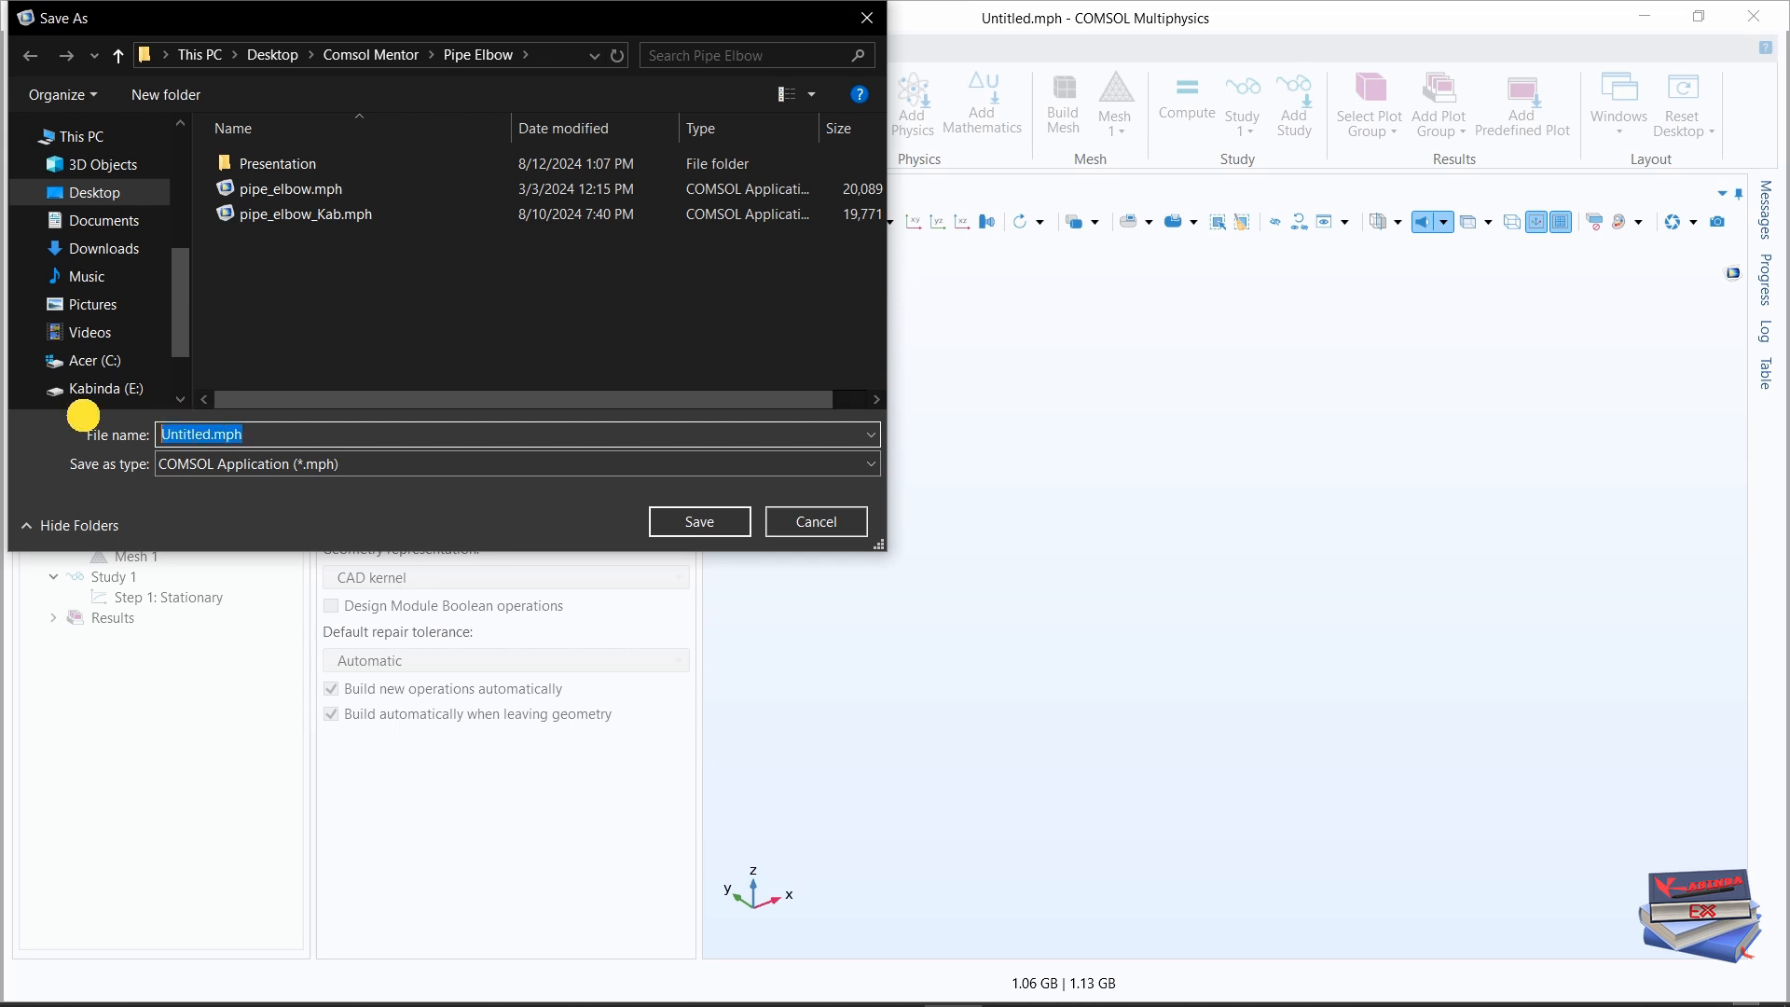
type("pipe_elbow_KabEx.mph")
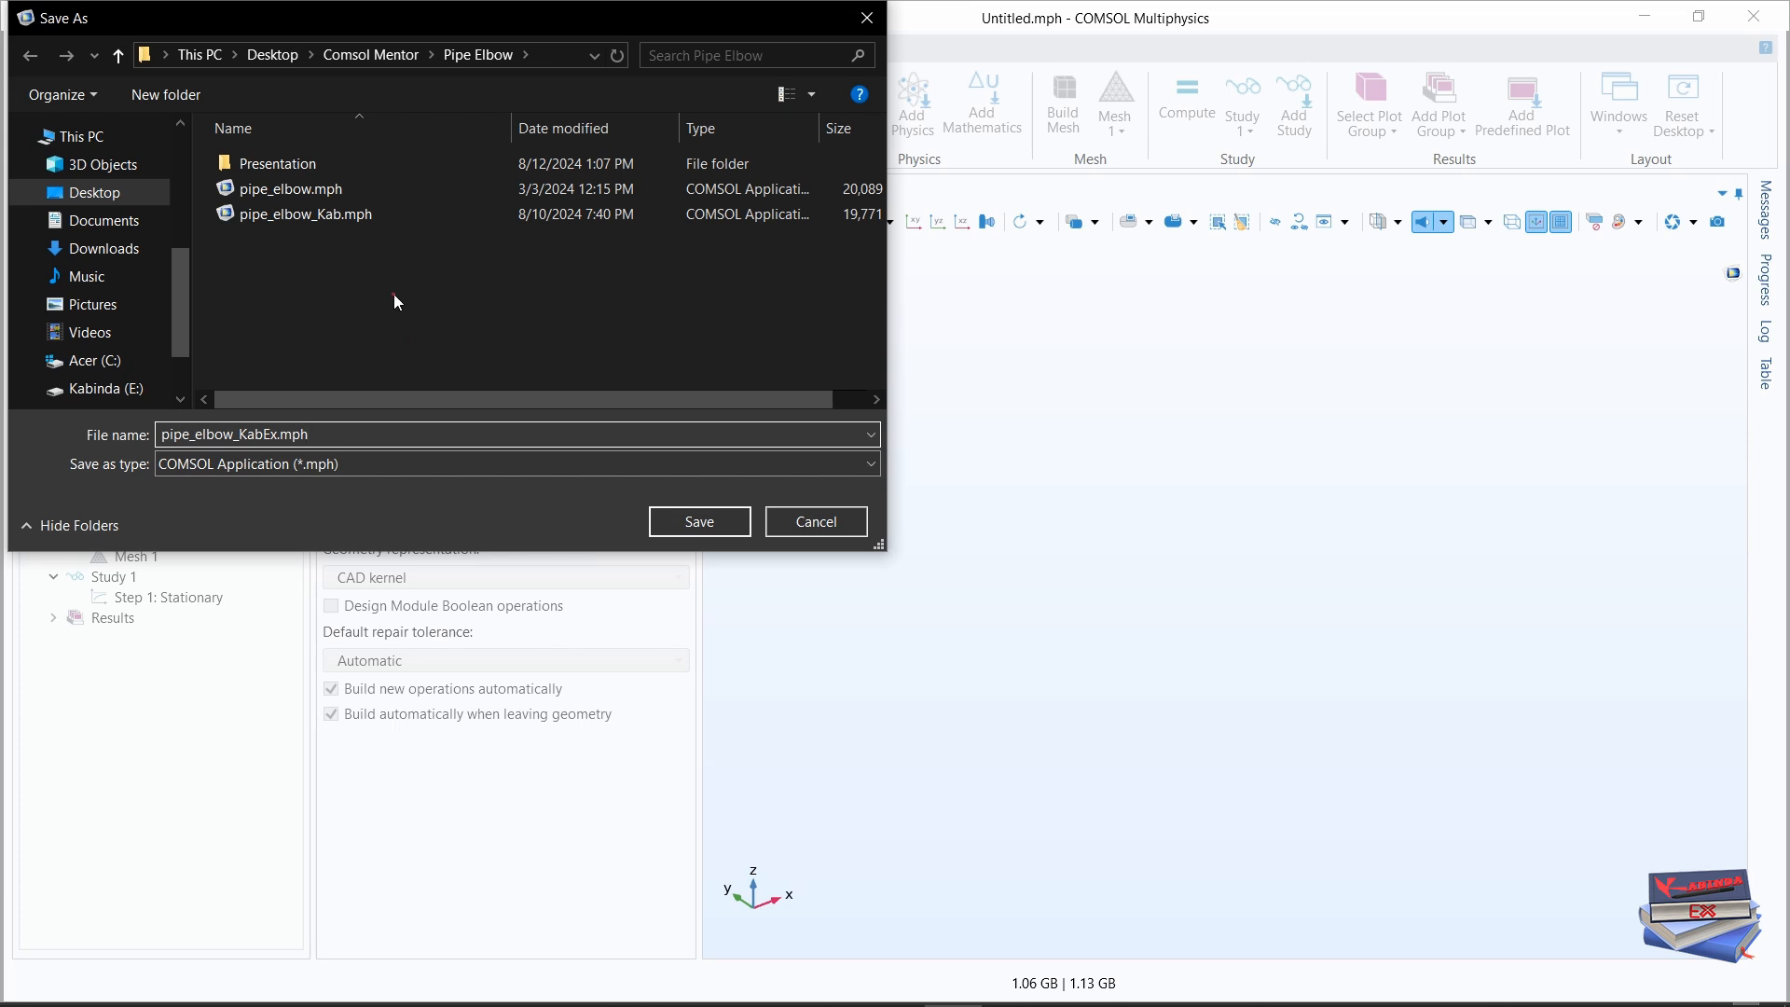
left_click(699, 521)
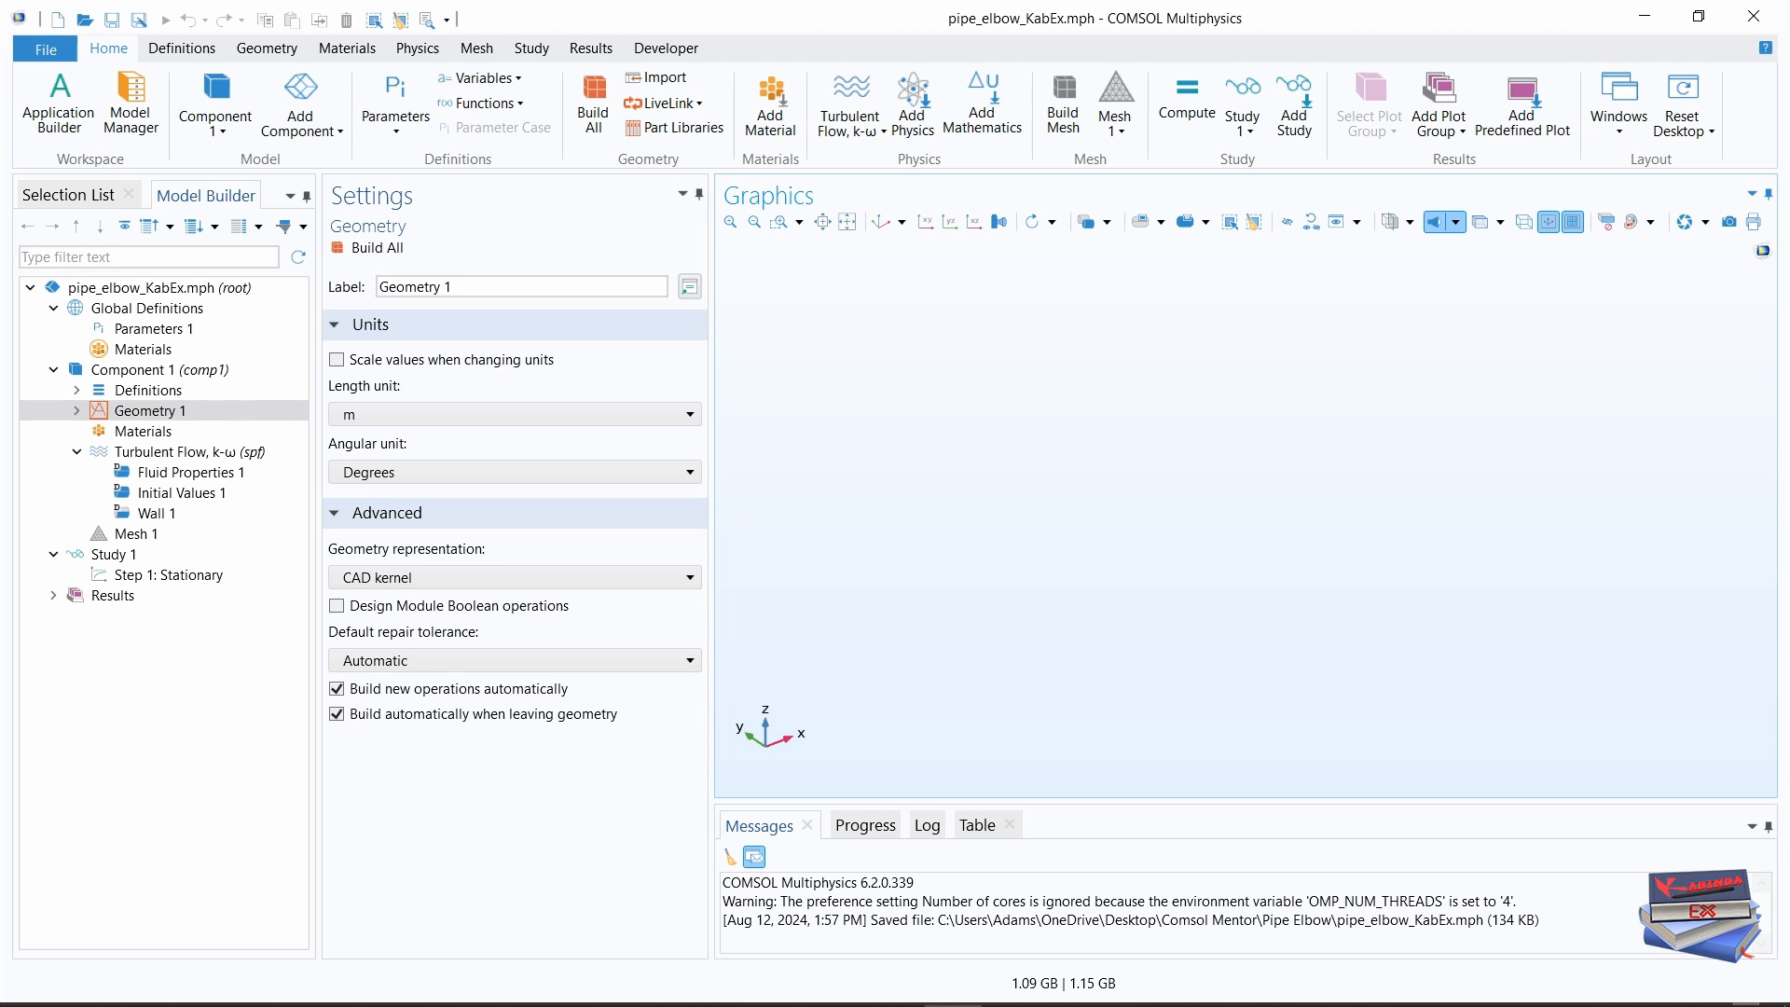
key("alt+Tab")
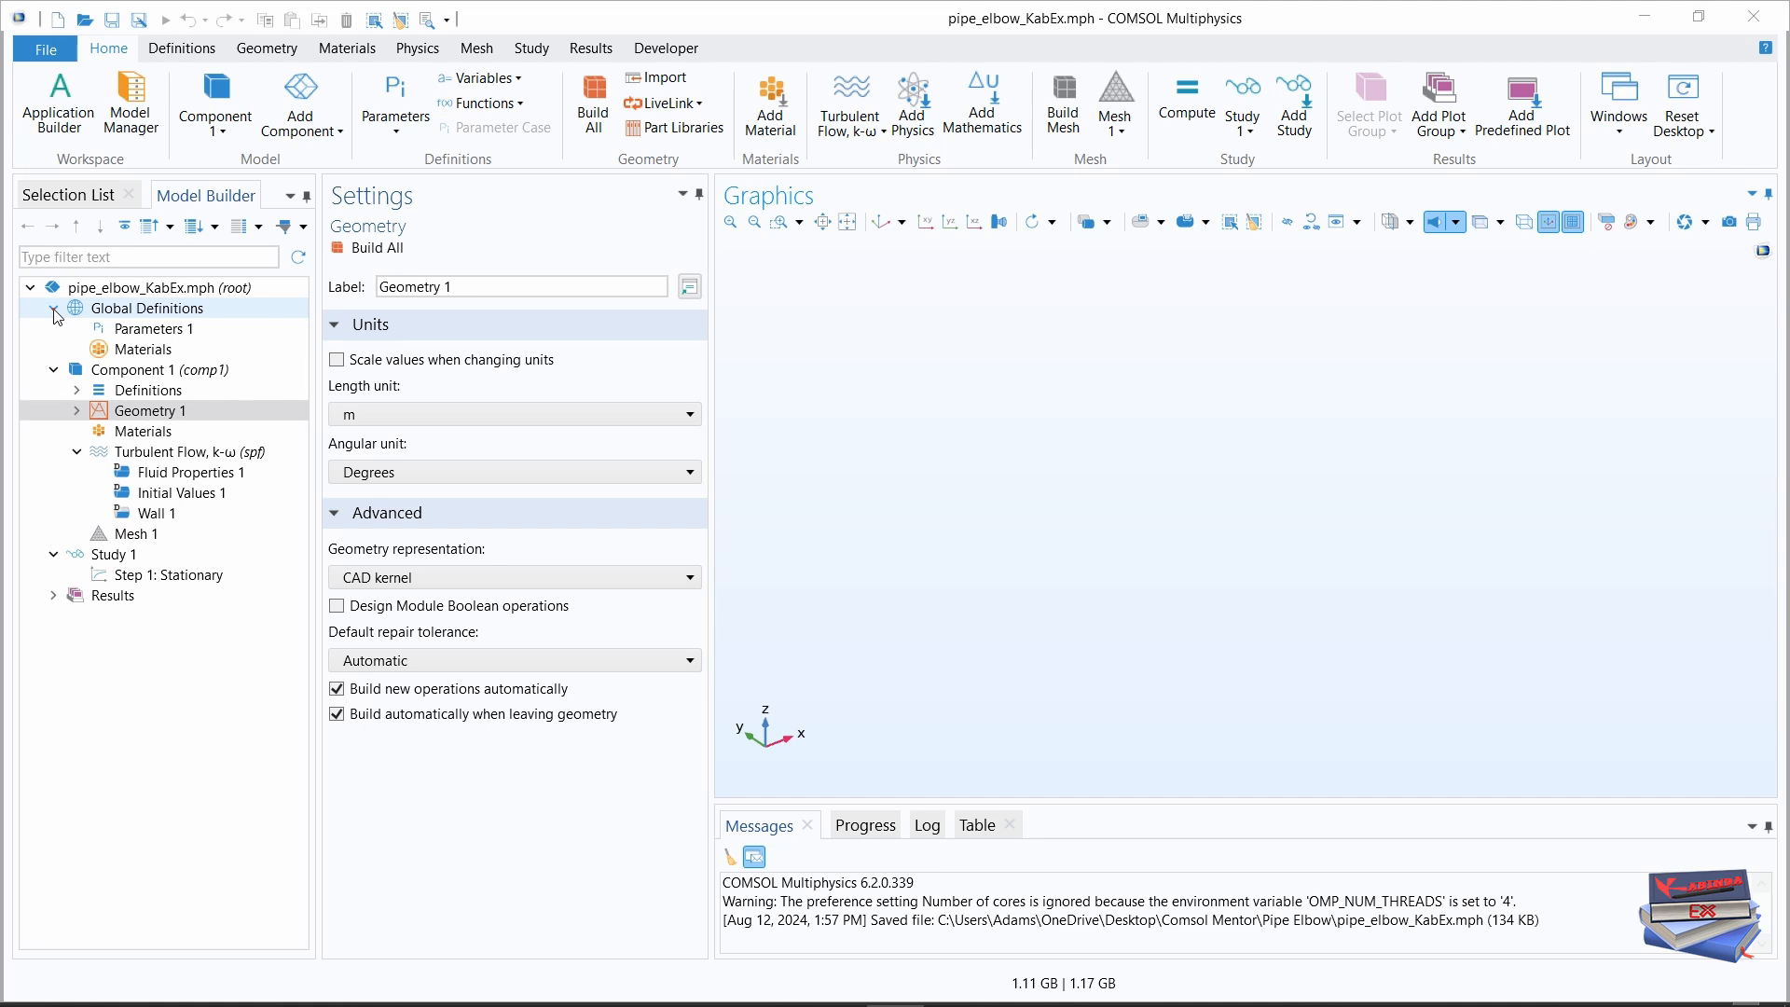
- Load Parameters.txt from the Pipe Elbow folder into the global Parameters 1 table, with all file types listed
left_click(140, 329)
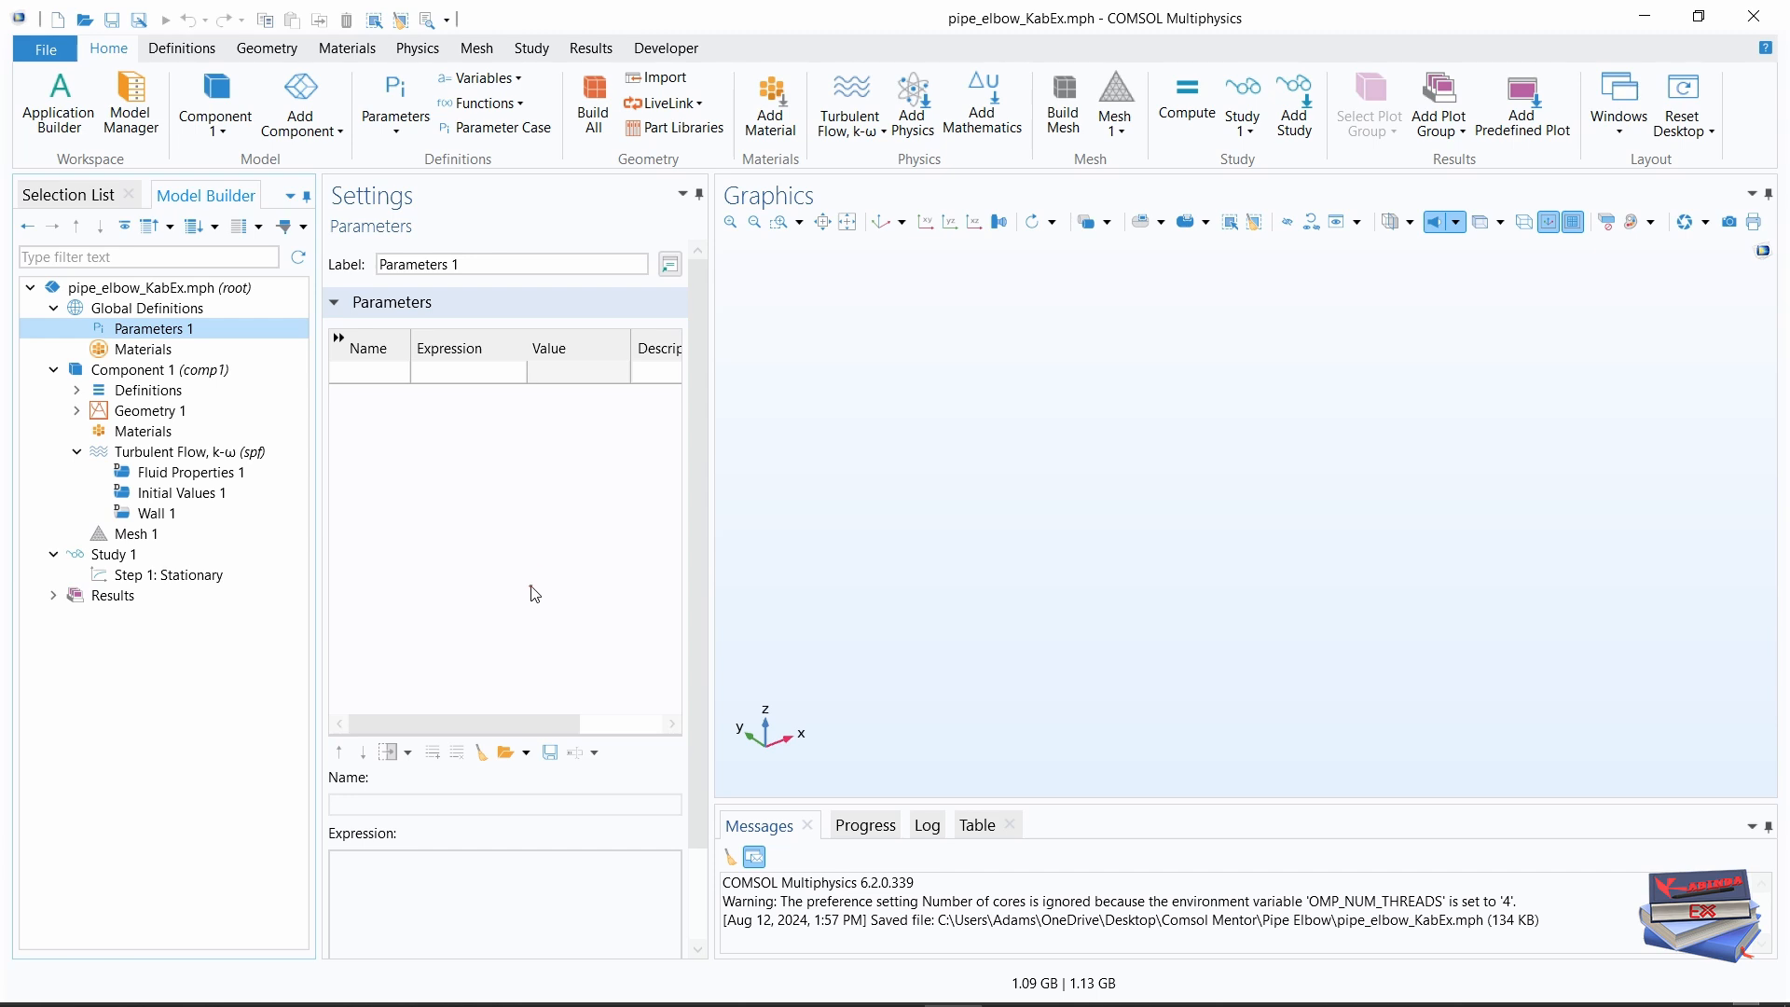
left_click(526, 755)
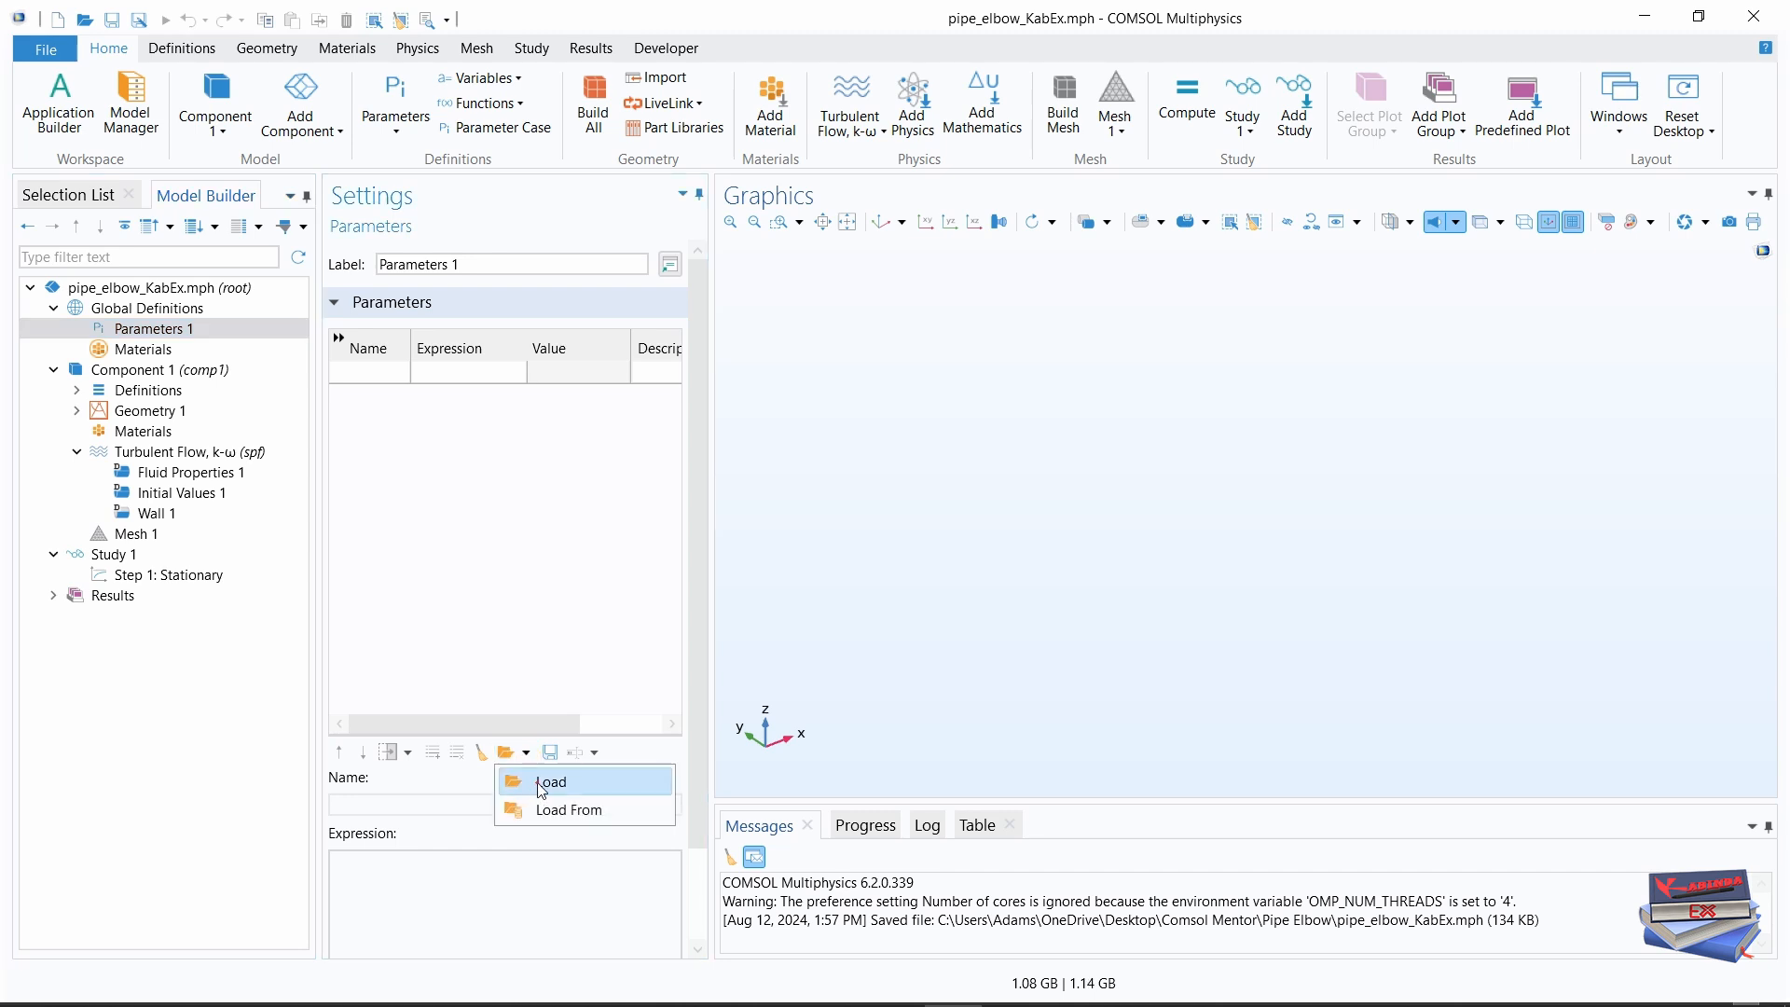
left_click(547, 791)
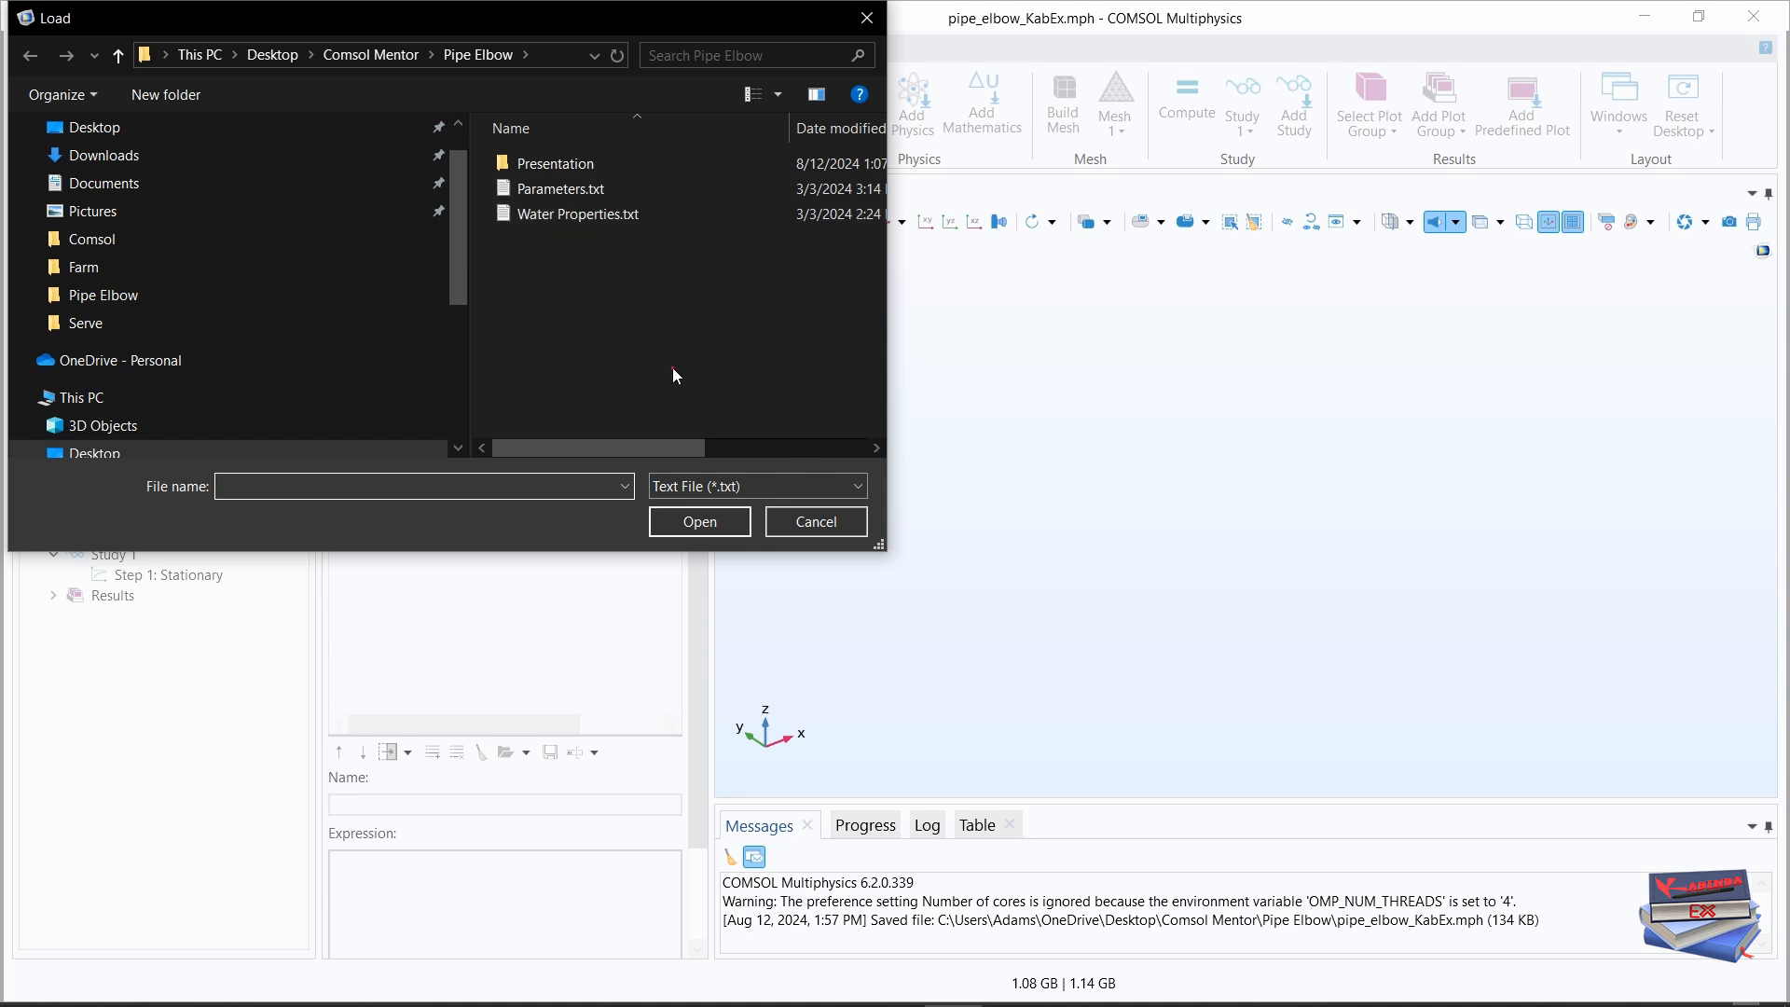
left_click(857, 486)
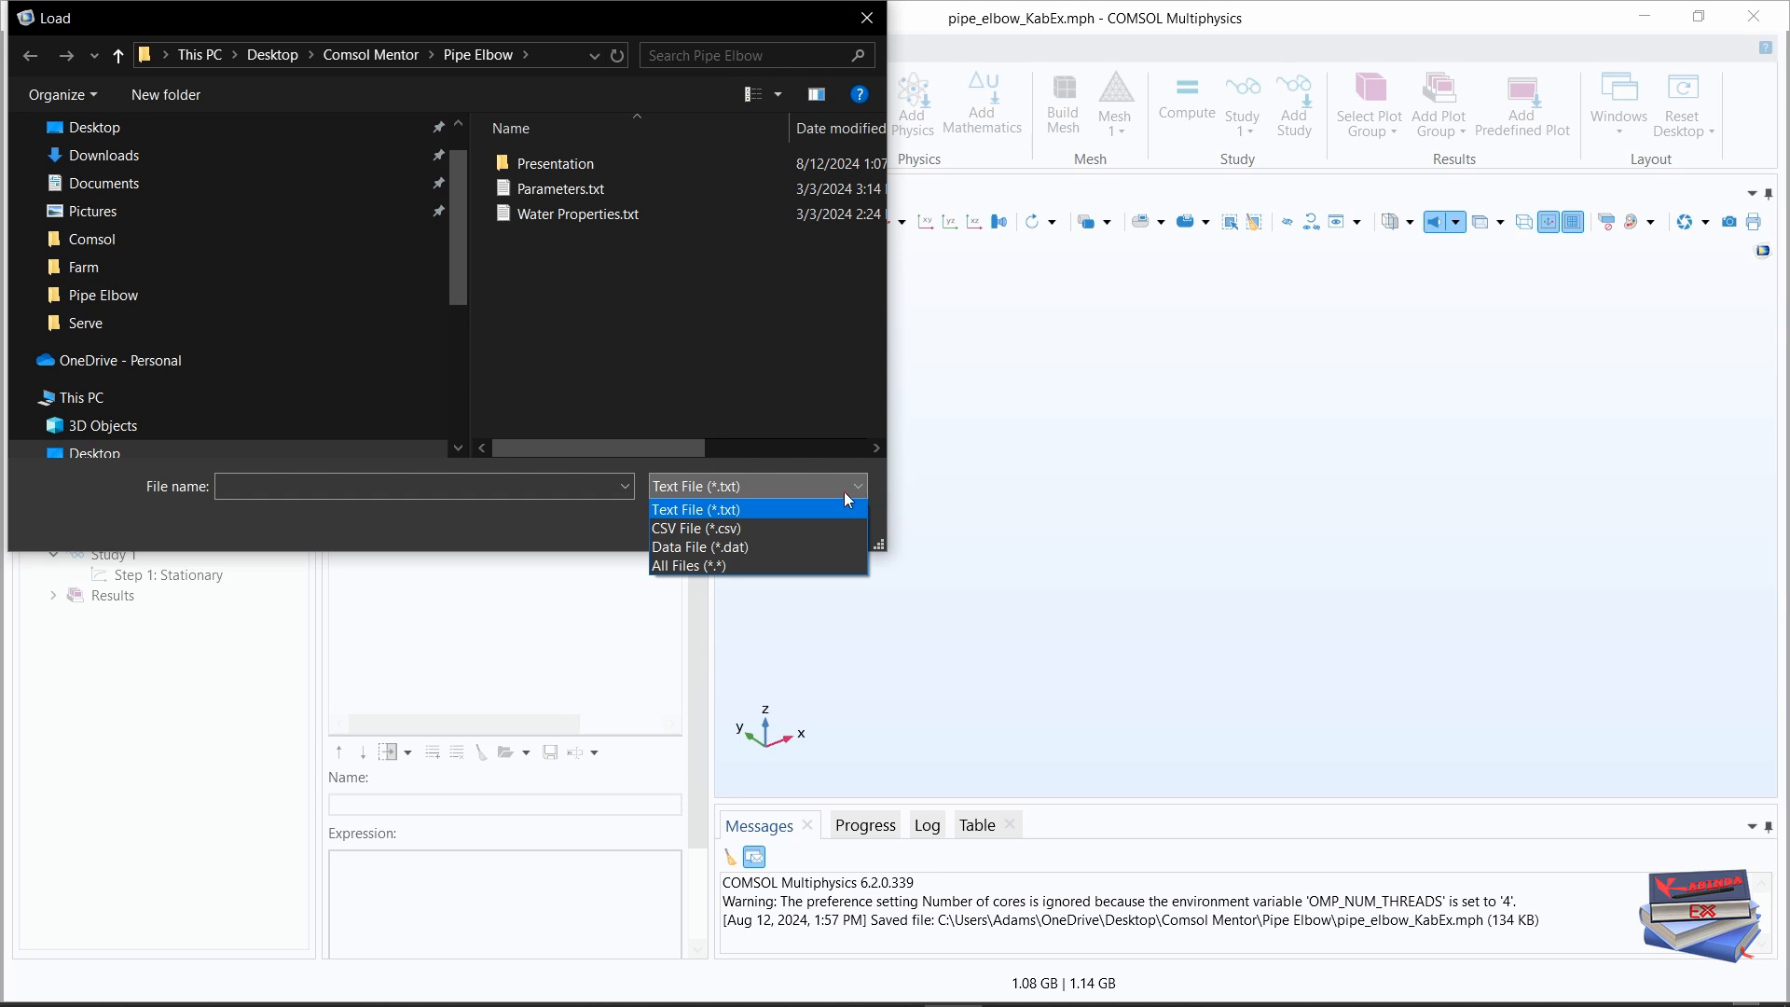
left_click(770, 526)
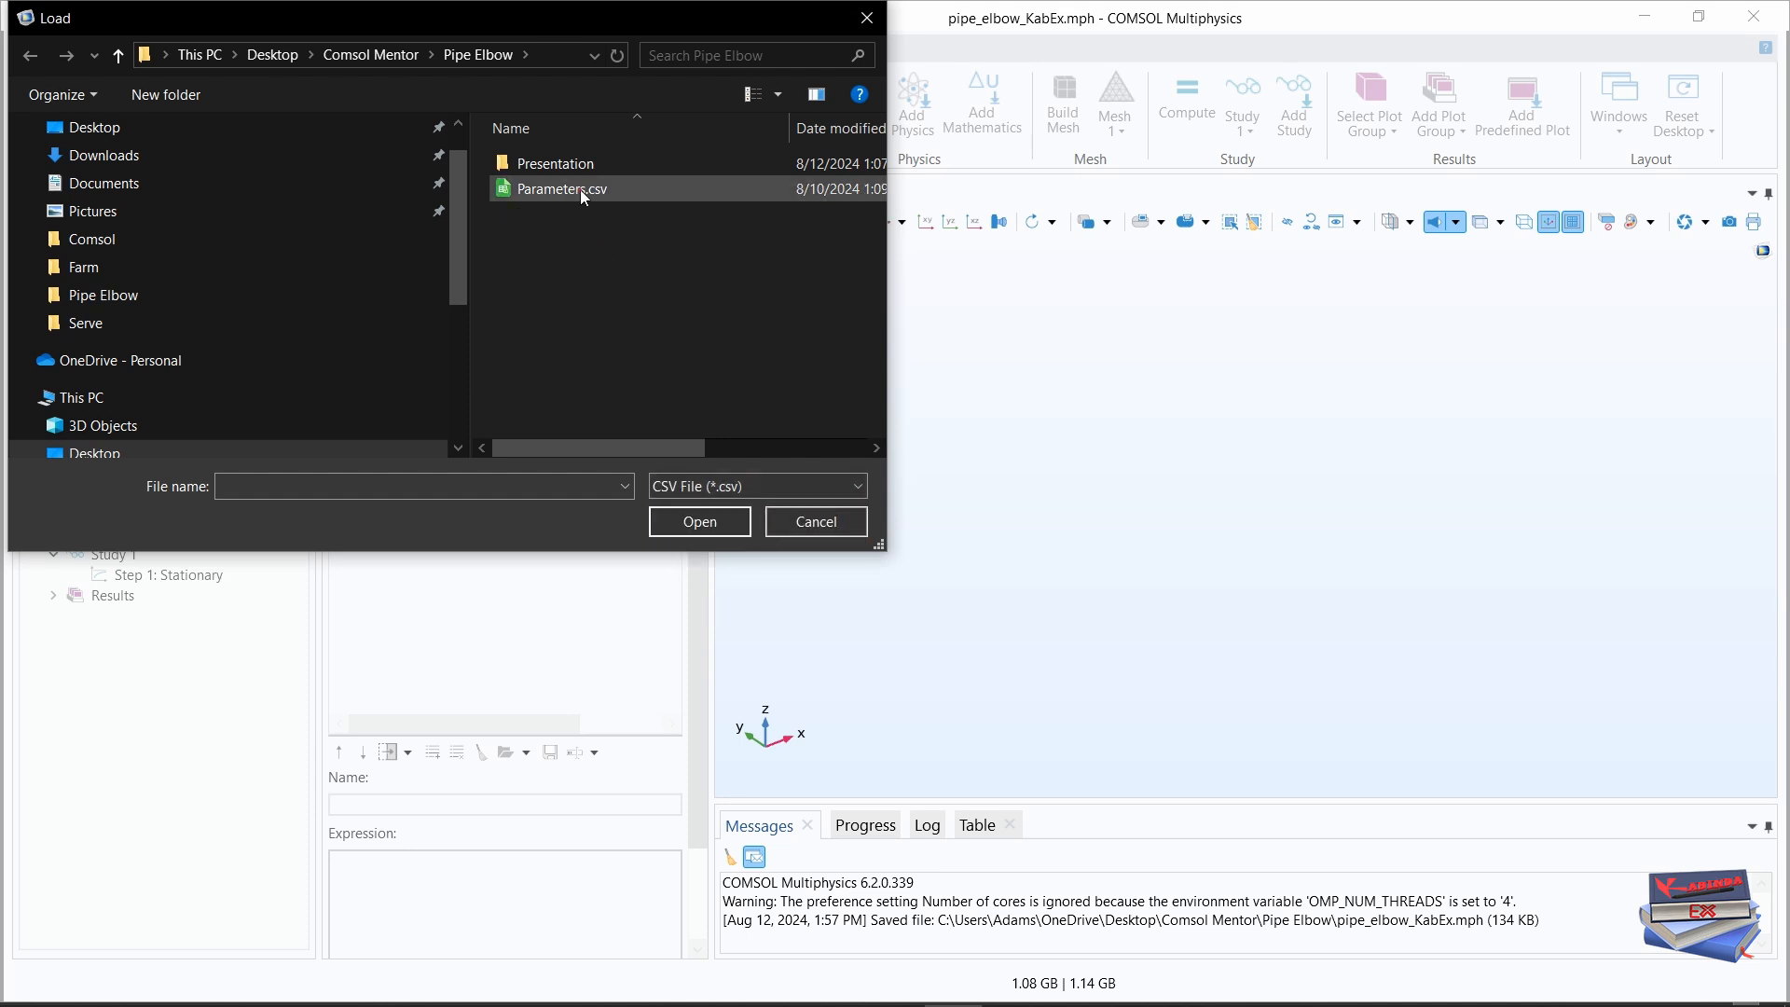
left_click(851, 486)
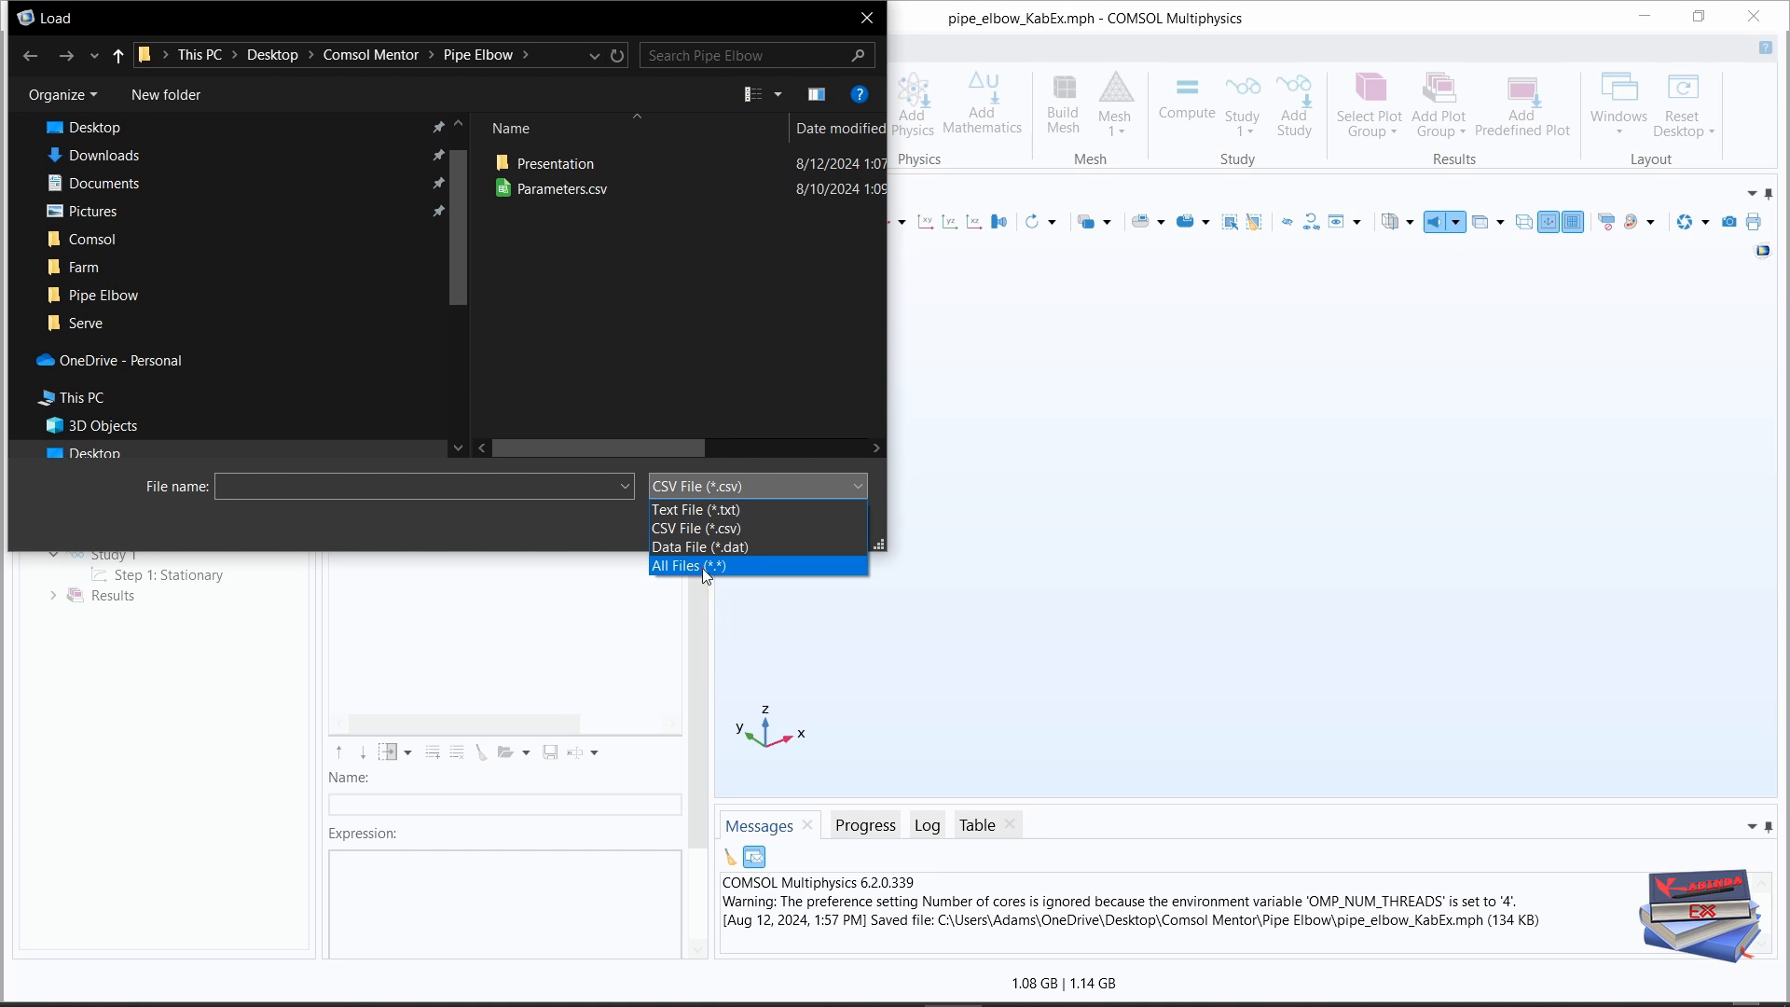
left_click(702, 565)
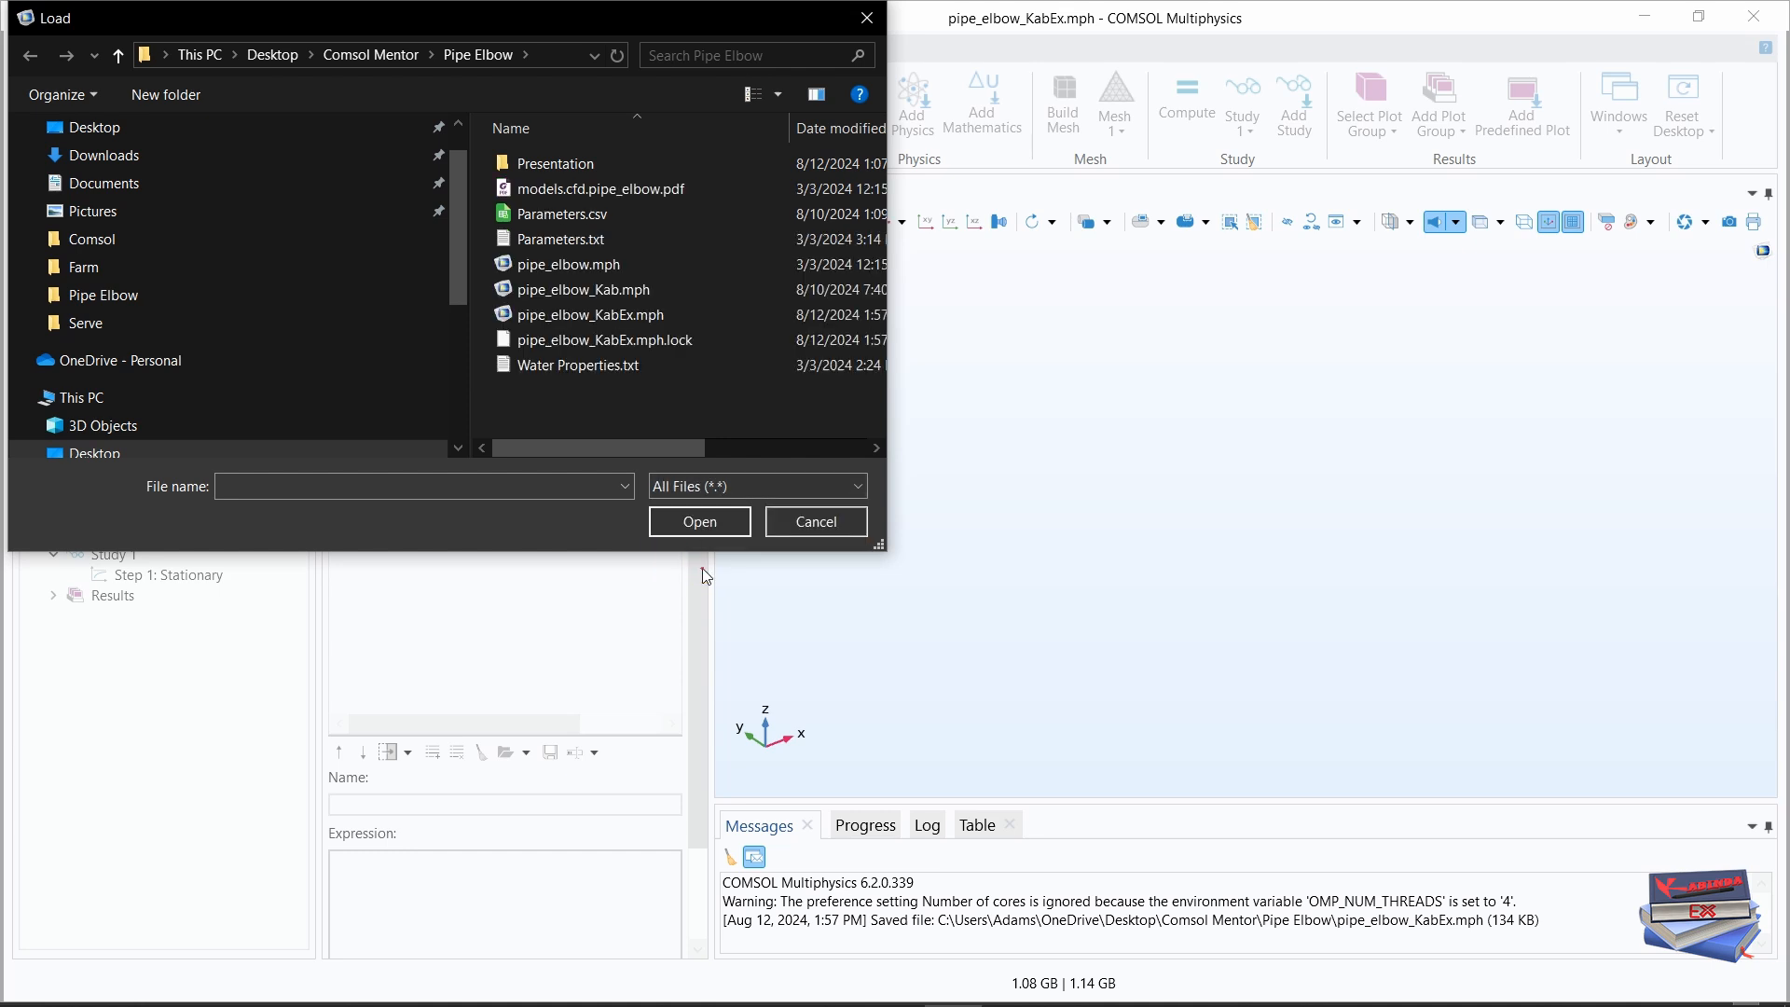
left_click(553, 242)
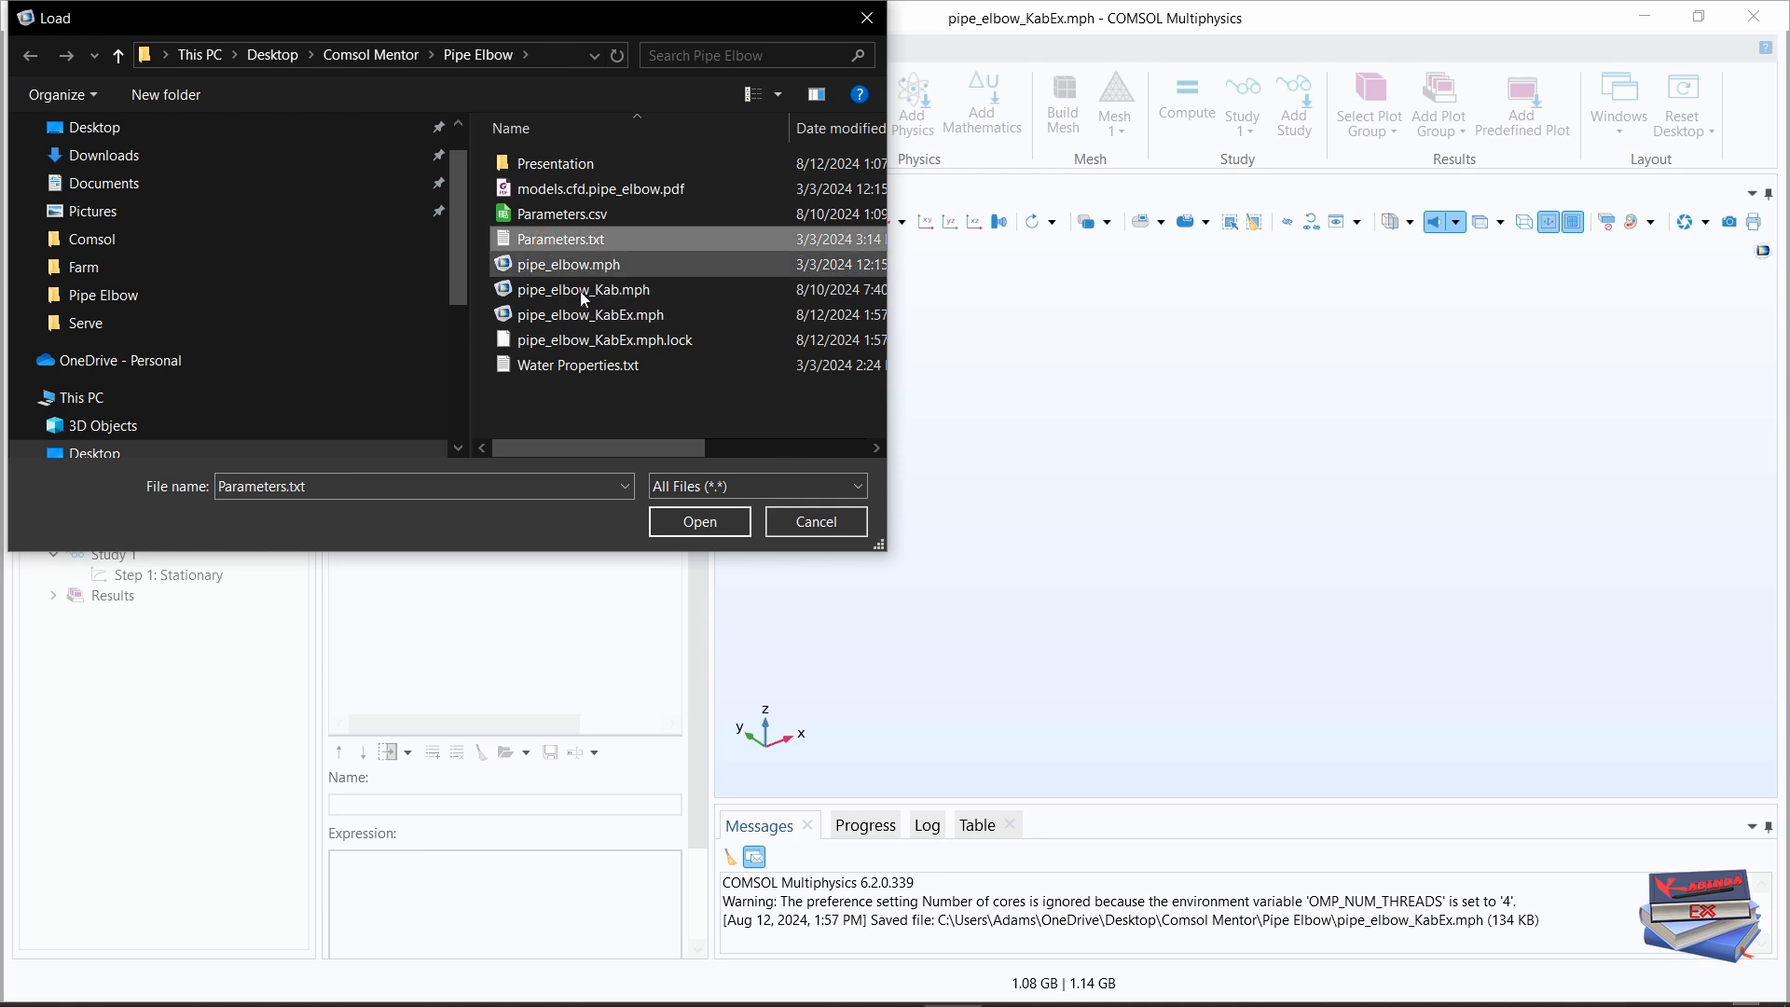
left_click(699, 523)
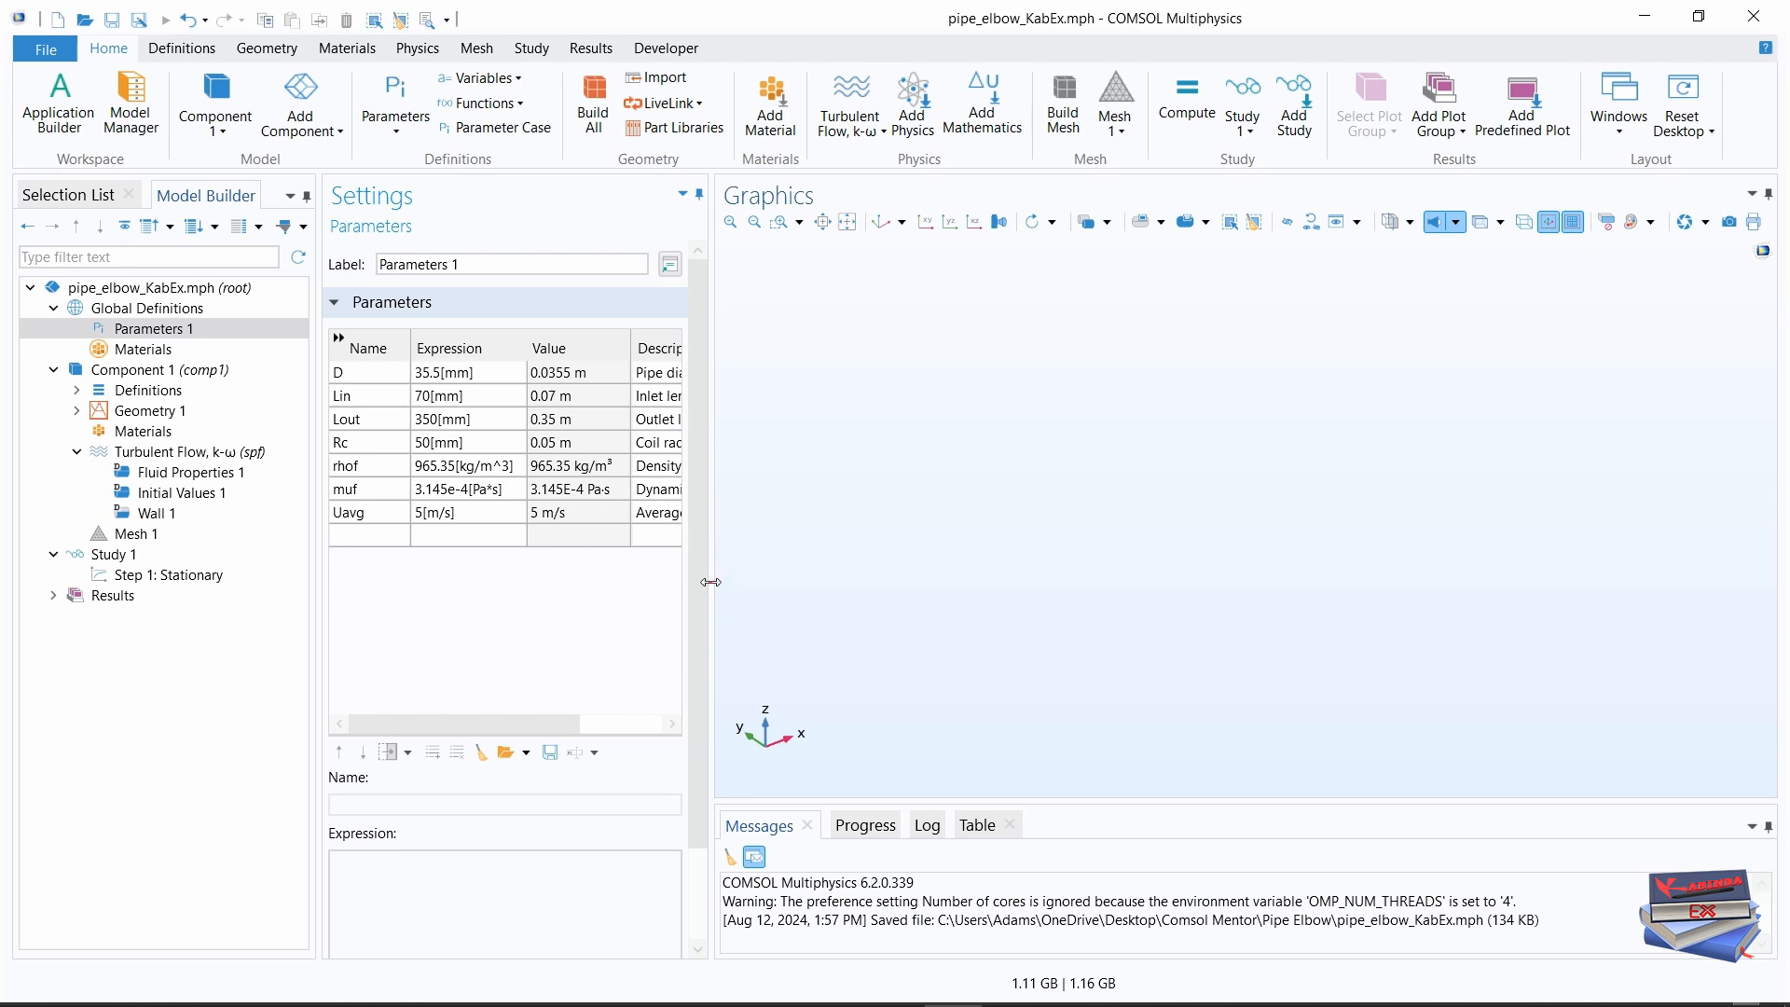
- Widen the parameter table to display its descriptions in full, and save the model
left_click_drag(711, 586, 953, 596)
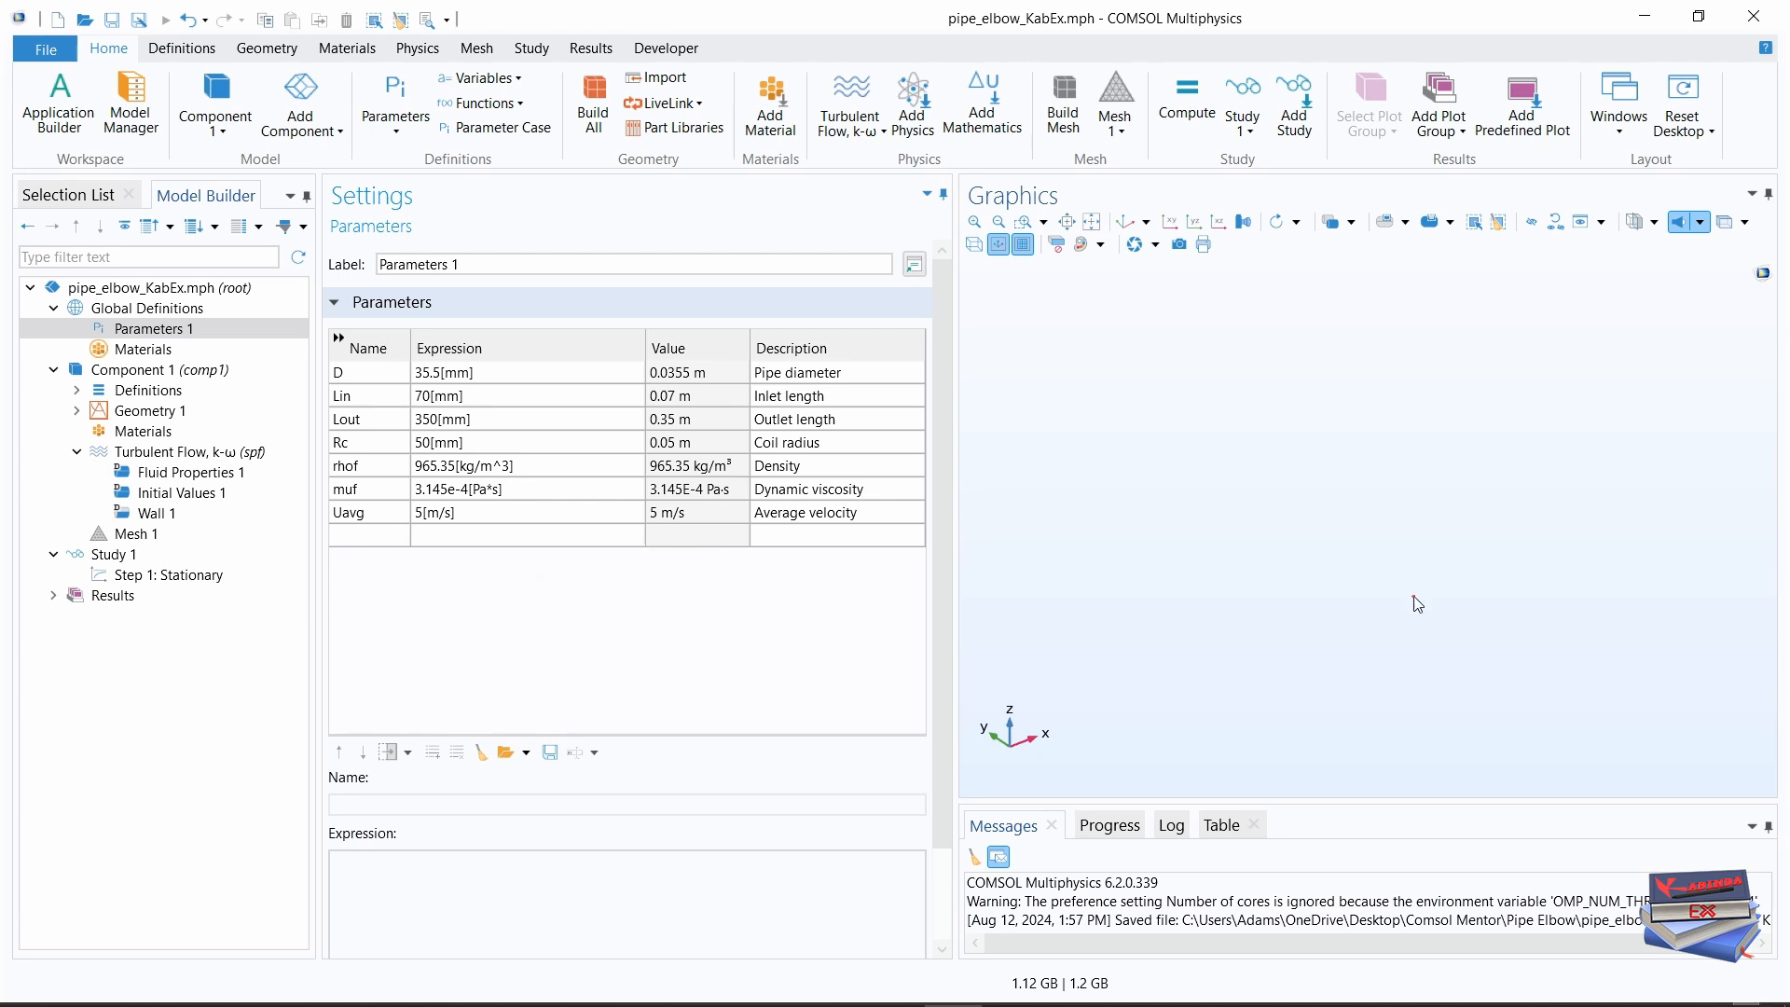
key("ctrl+s")
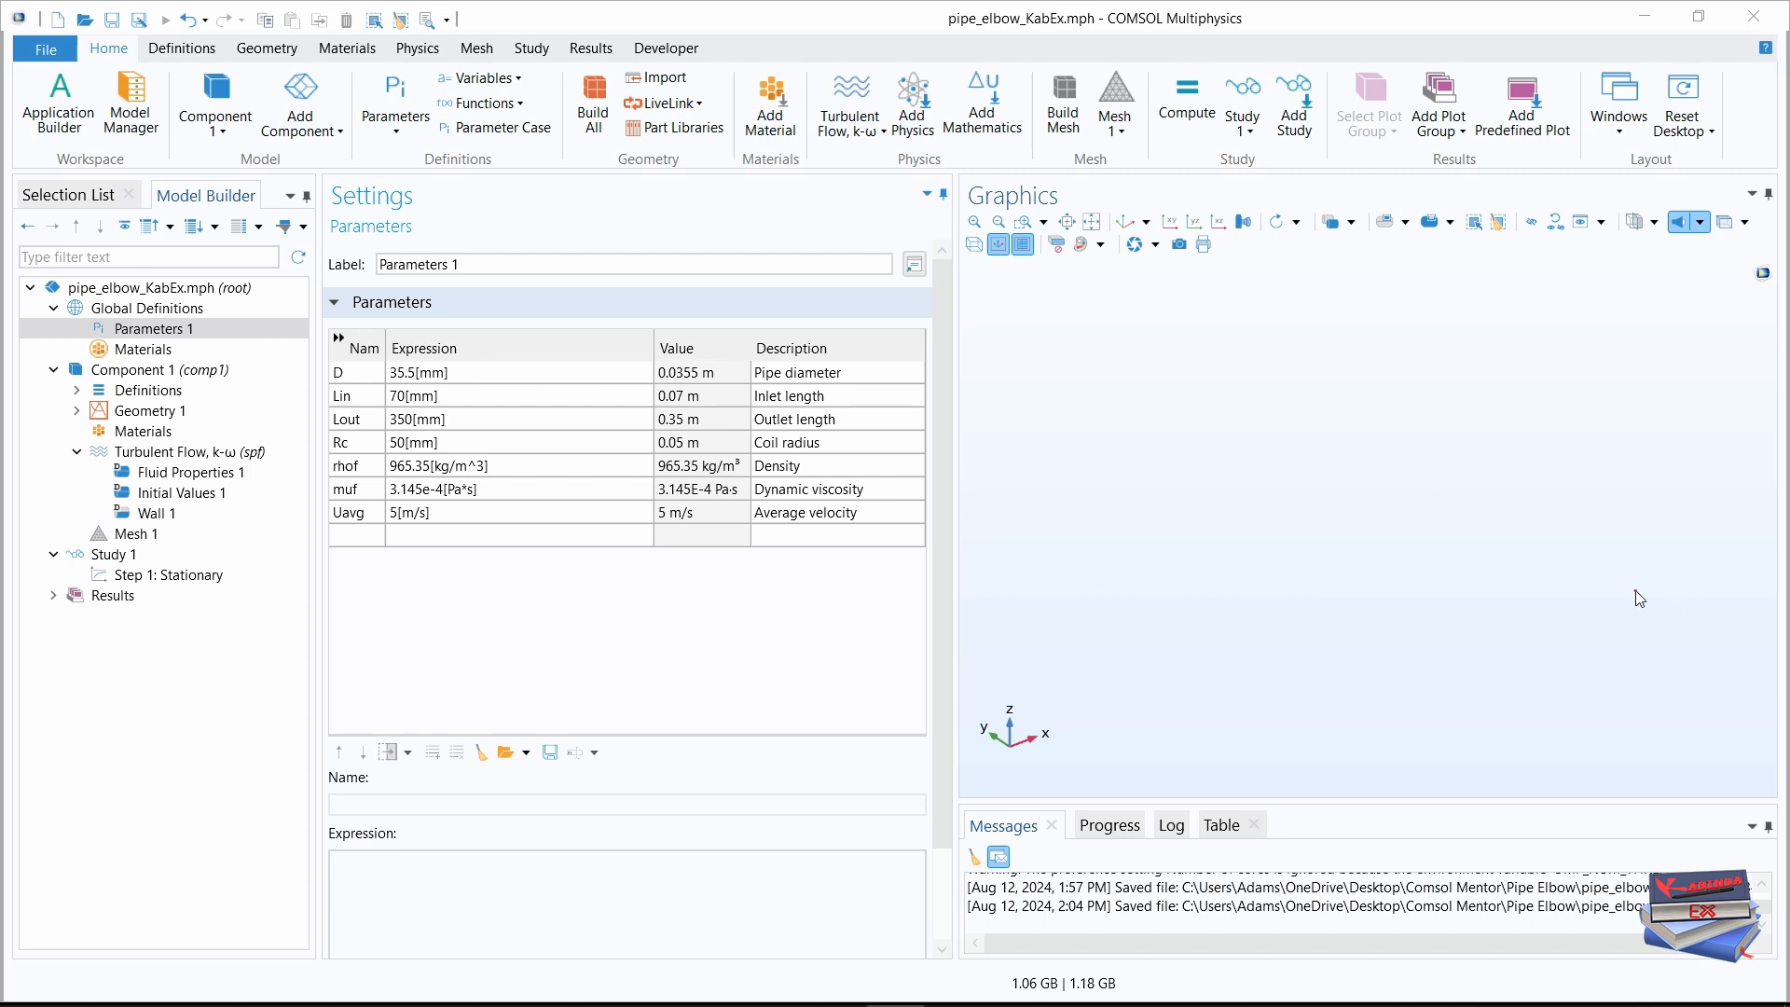
- Add a work plane to the geometry on the yz-plane with its x-coordinate set to Lin
left_click(273, 48)
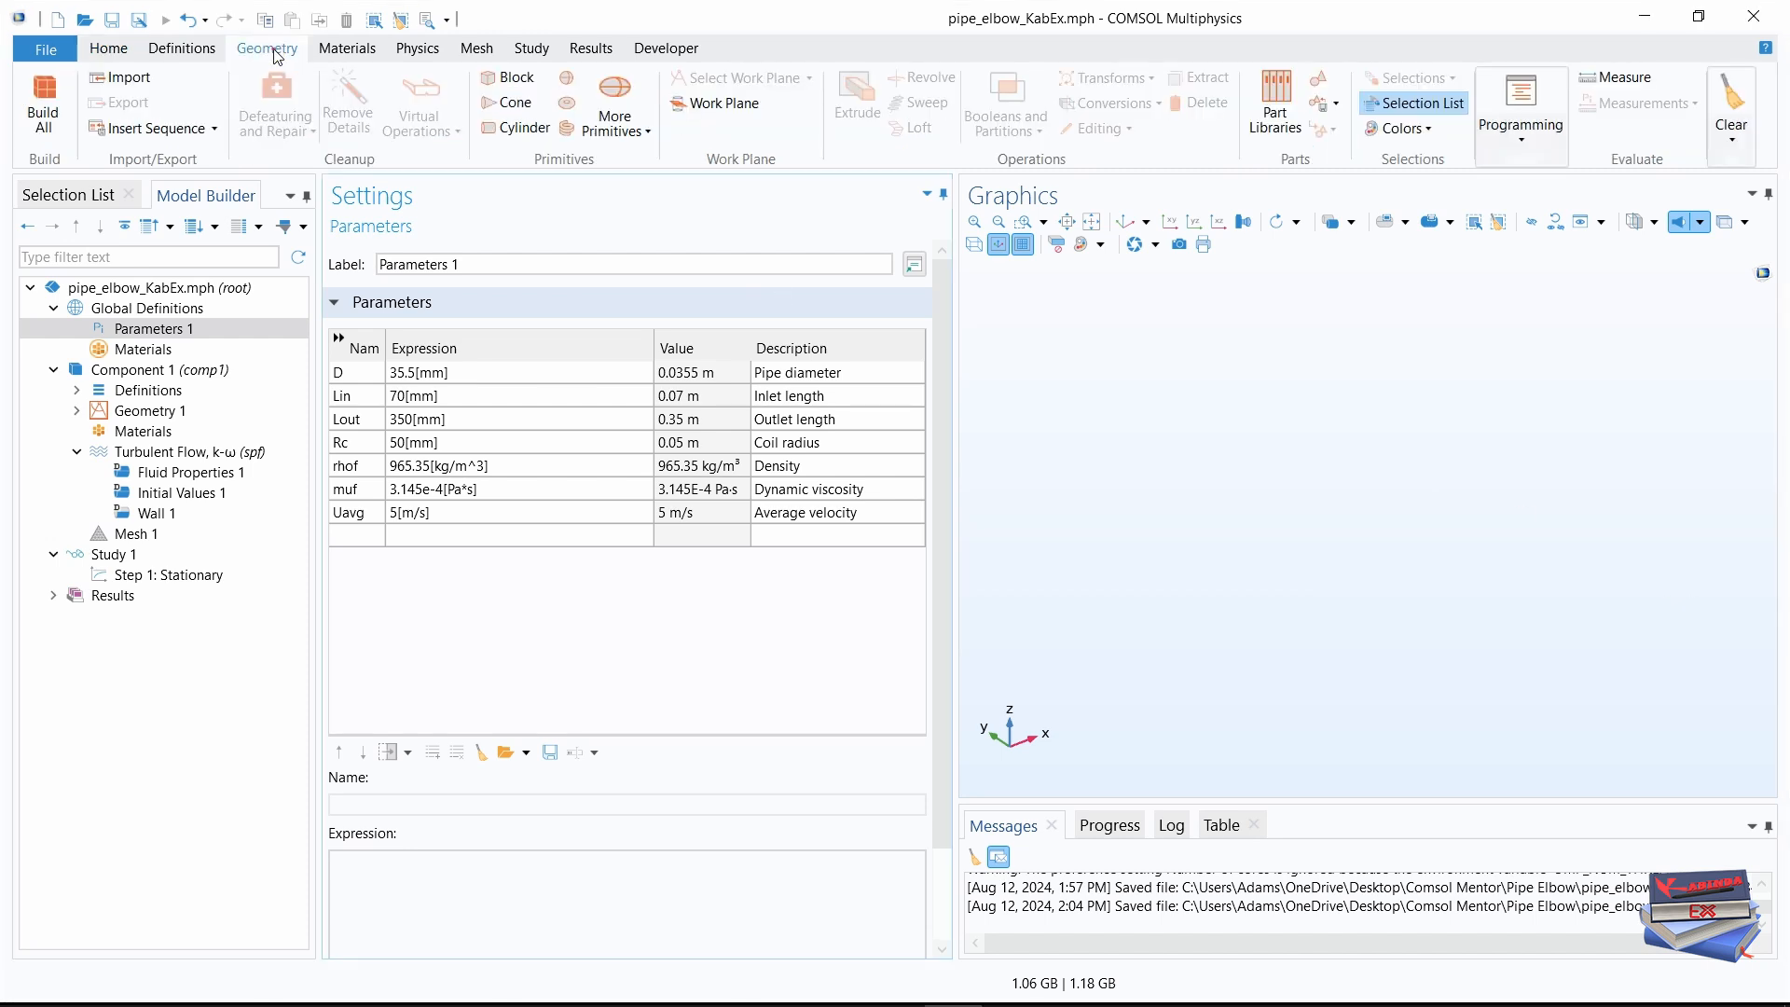
left_click(724, 120)
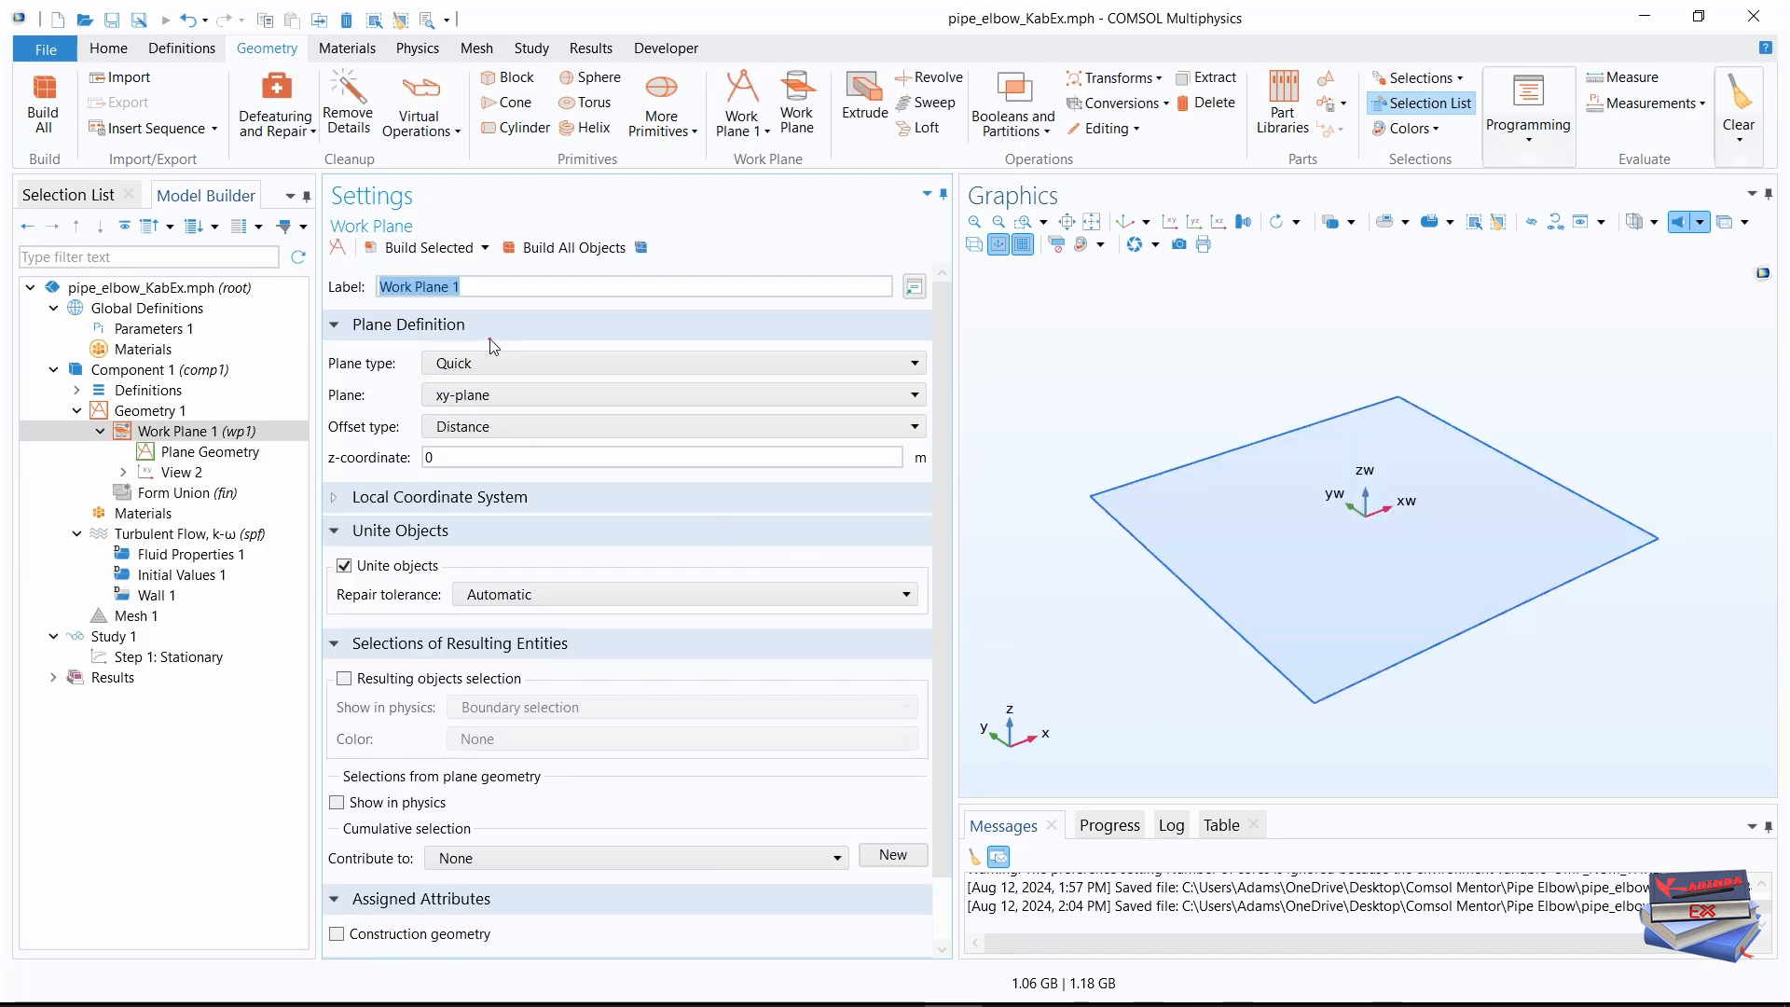
left_click(499, 394)
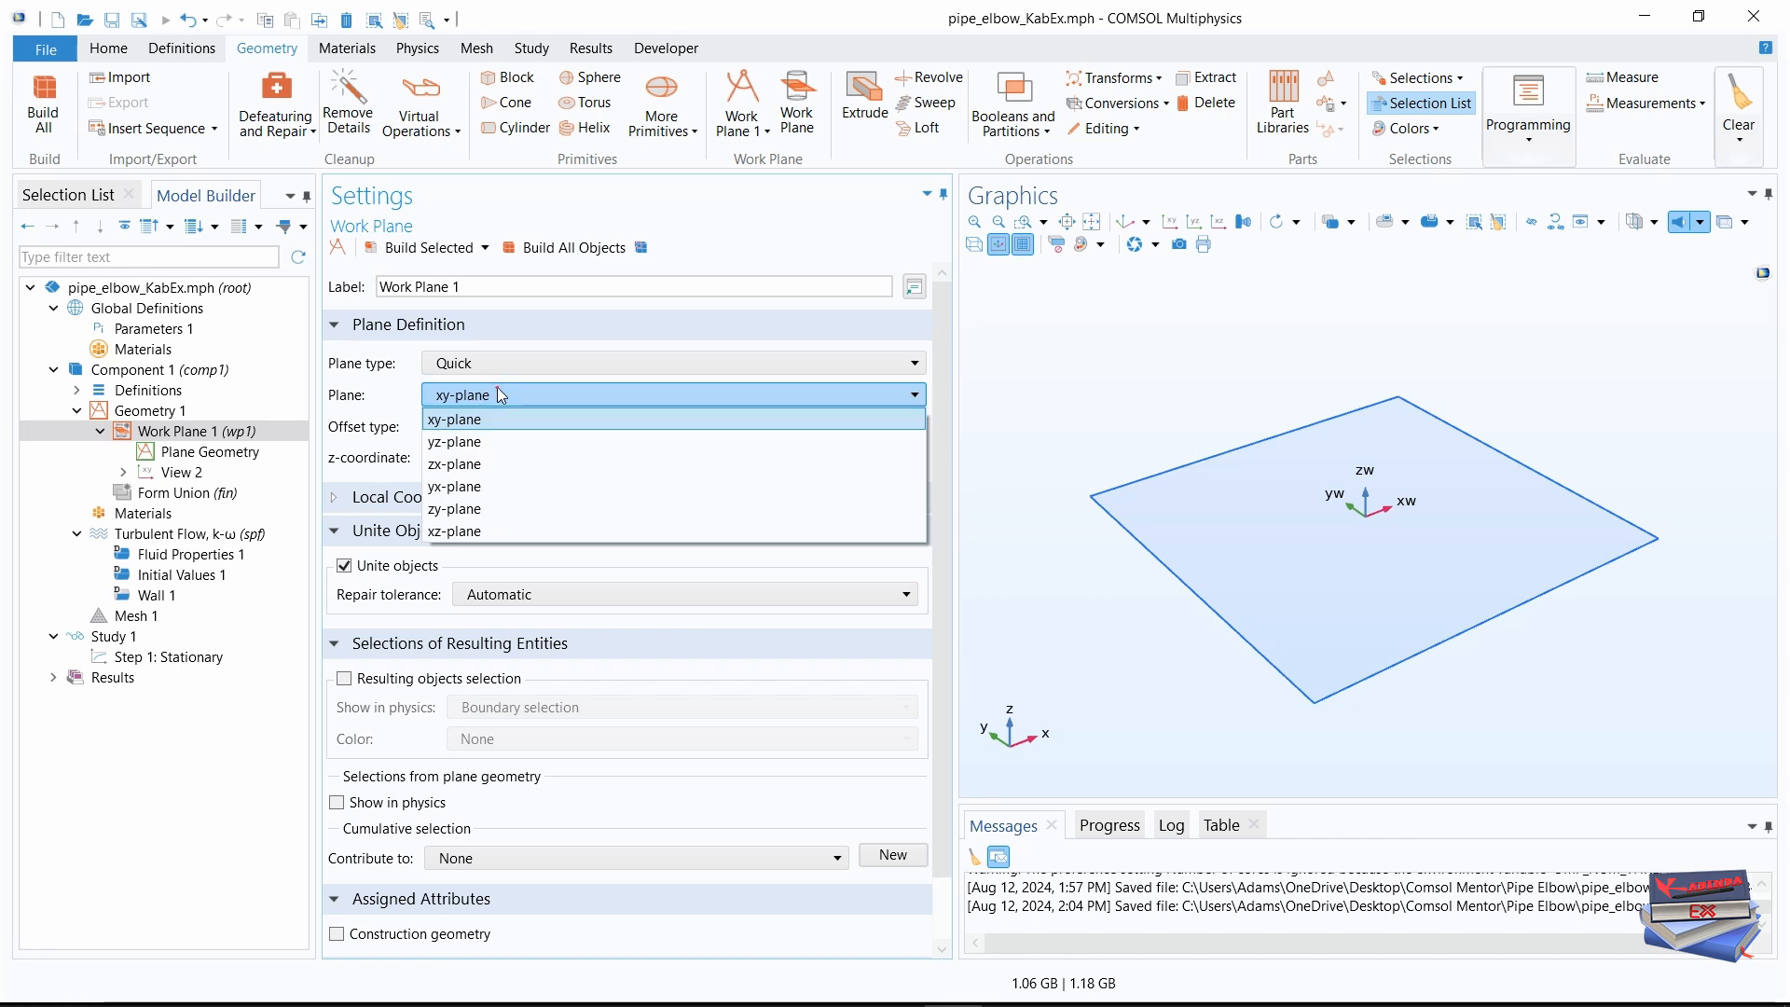
left_click(462, 443)
left_click(453, 457)
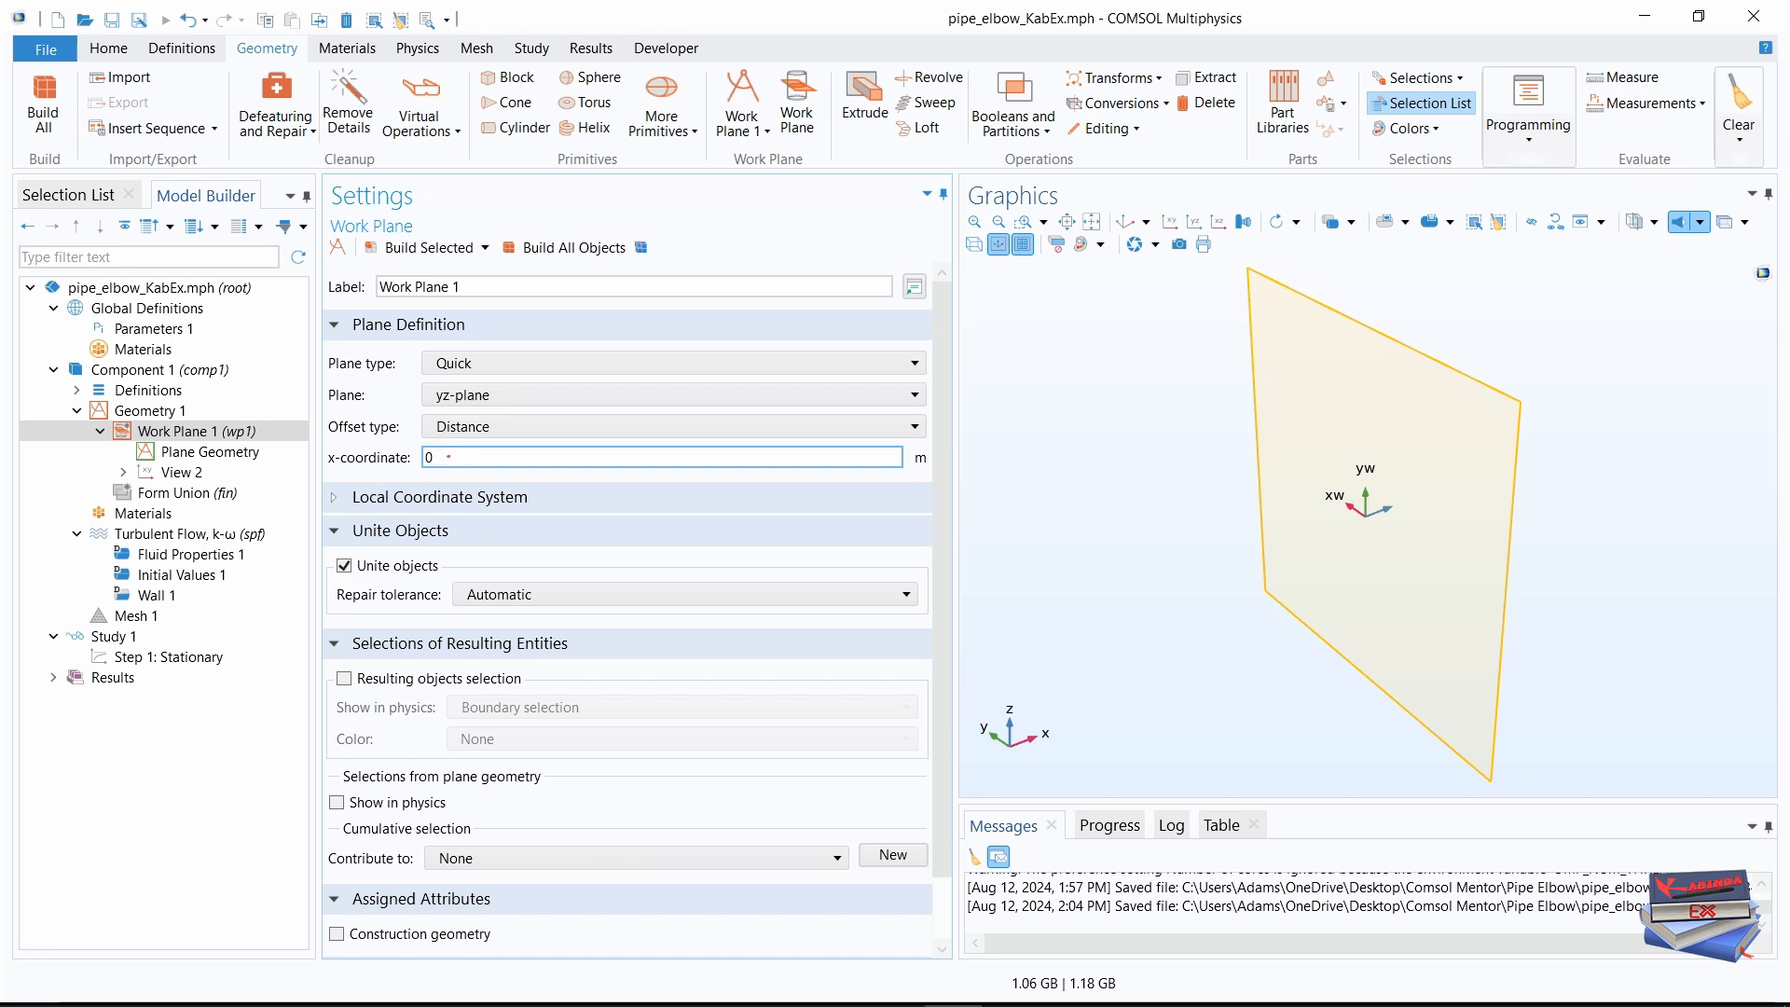
left_click_drag(449, 456, 426, 460)
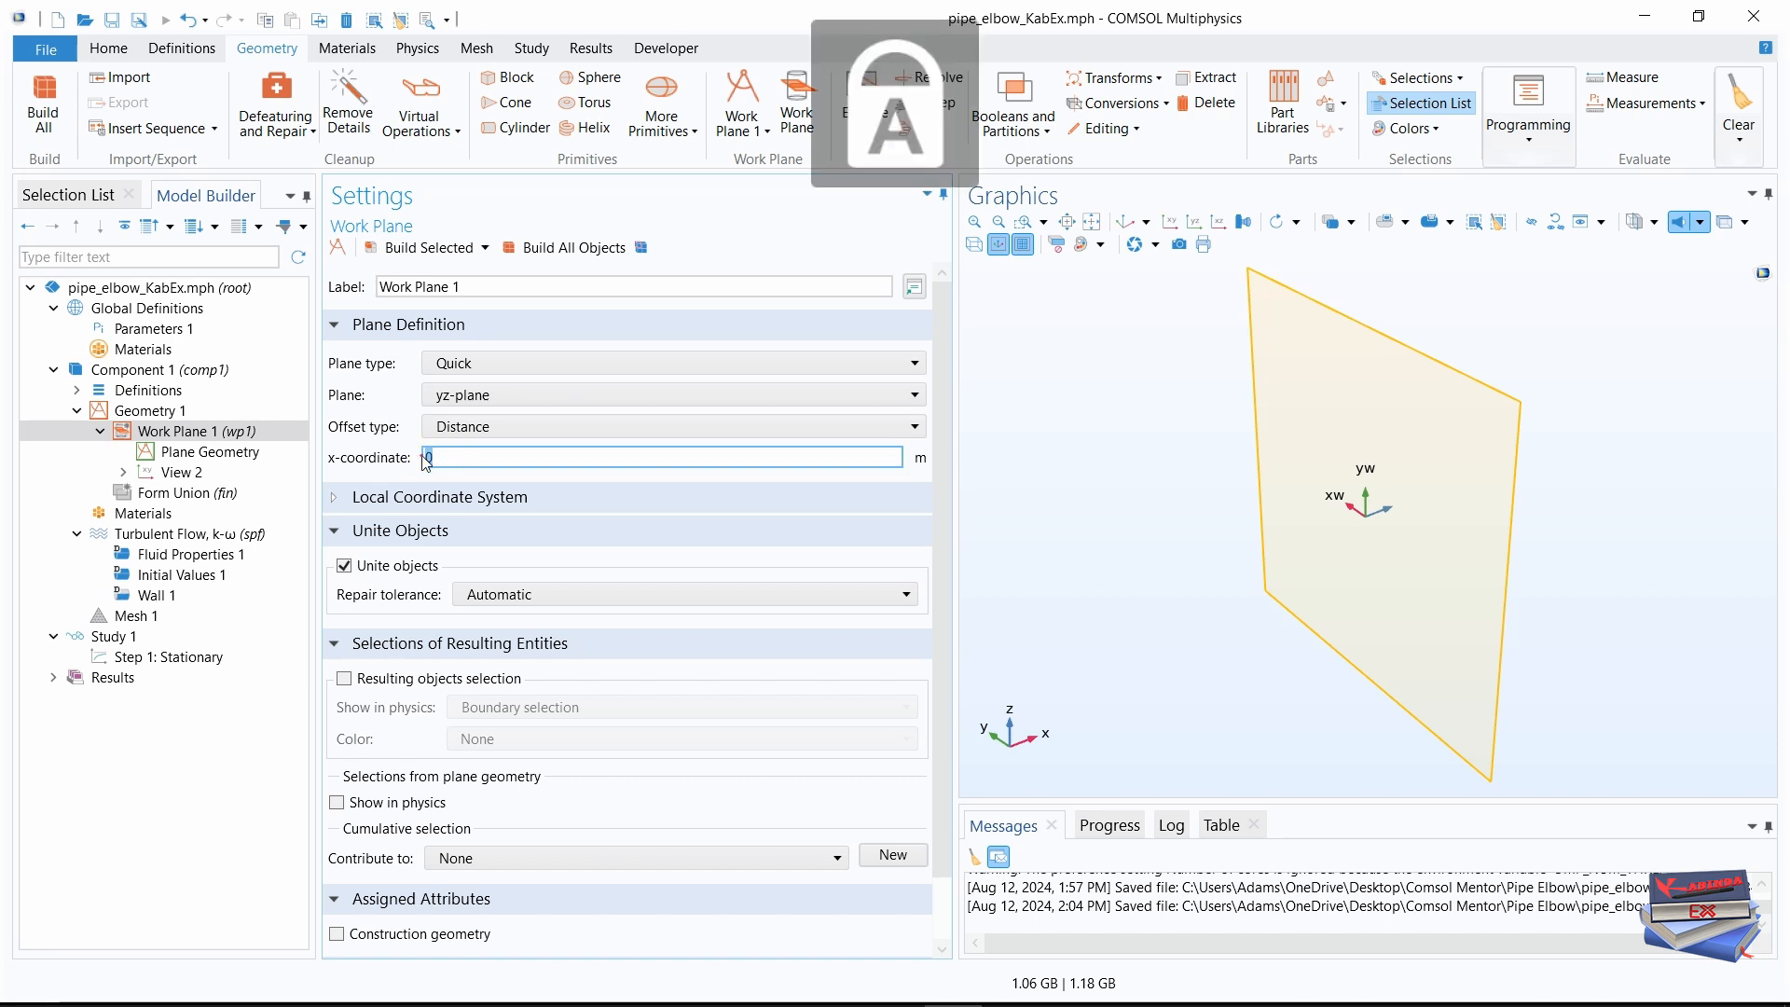
type("Lin")
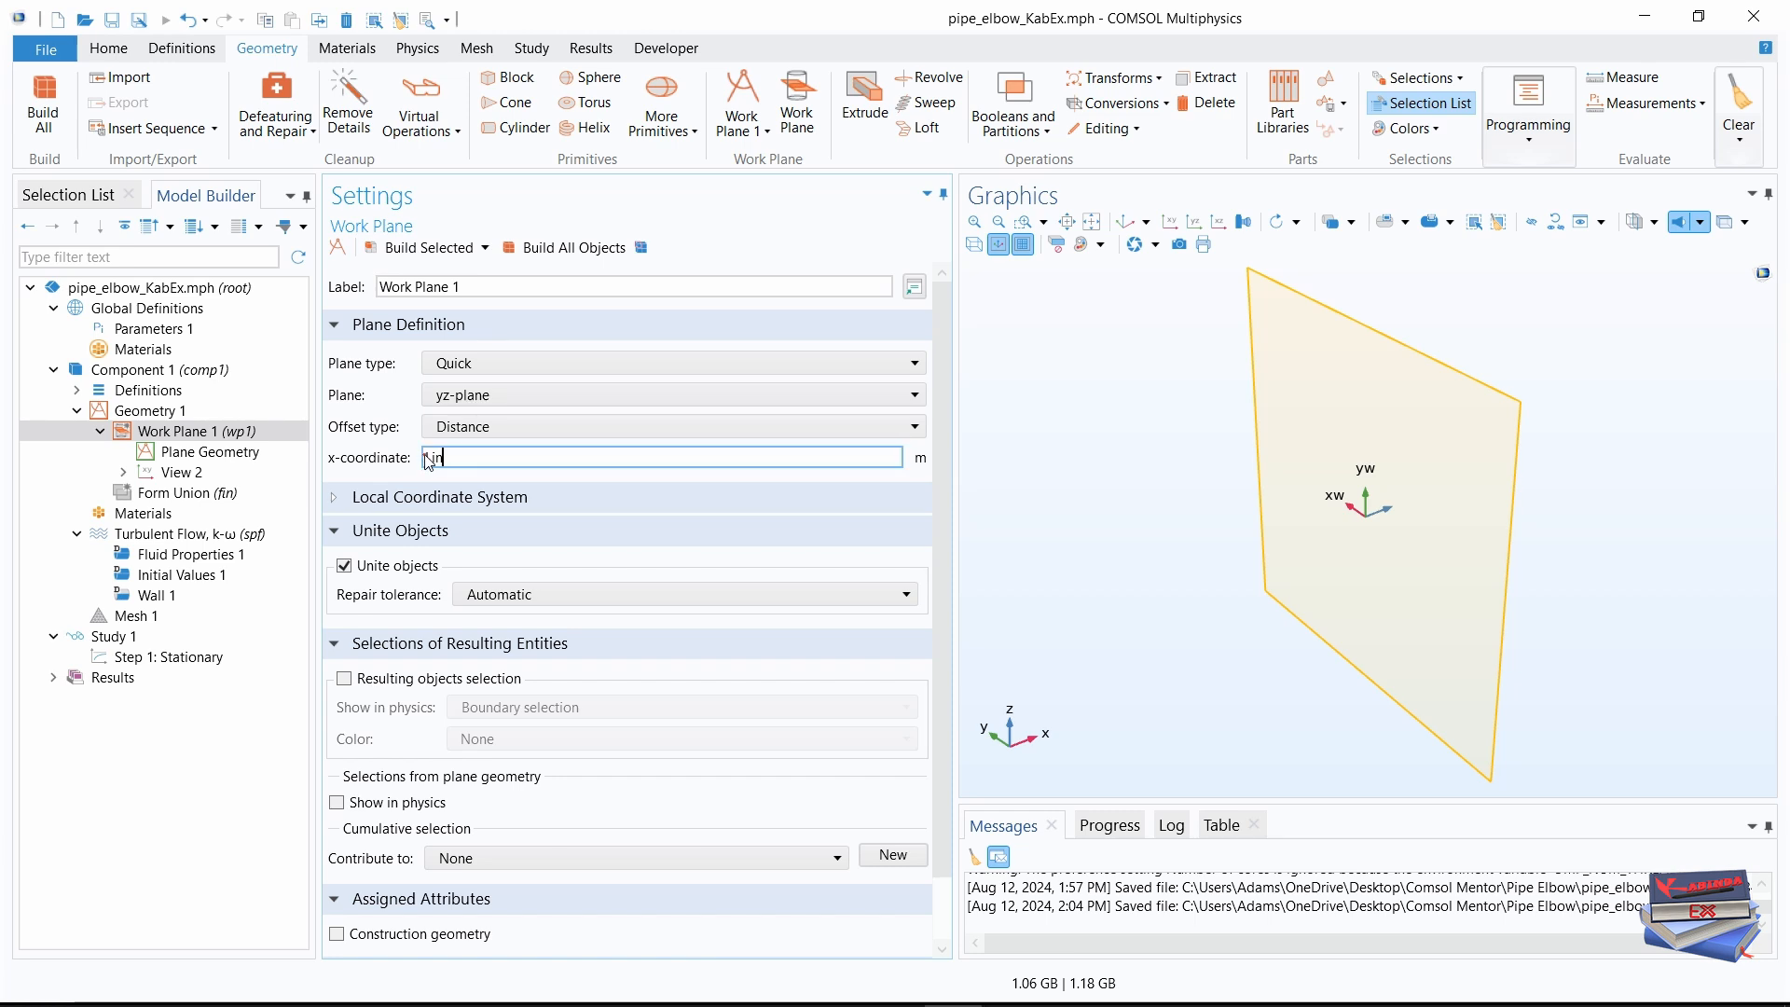
- Sketch a solid circle with a radius of about 0.4 m centred on the origin in the work plane's plane geometry
left_click(770, 142)
left_click(809, 160)
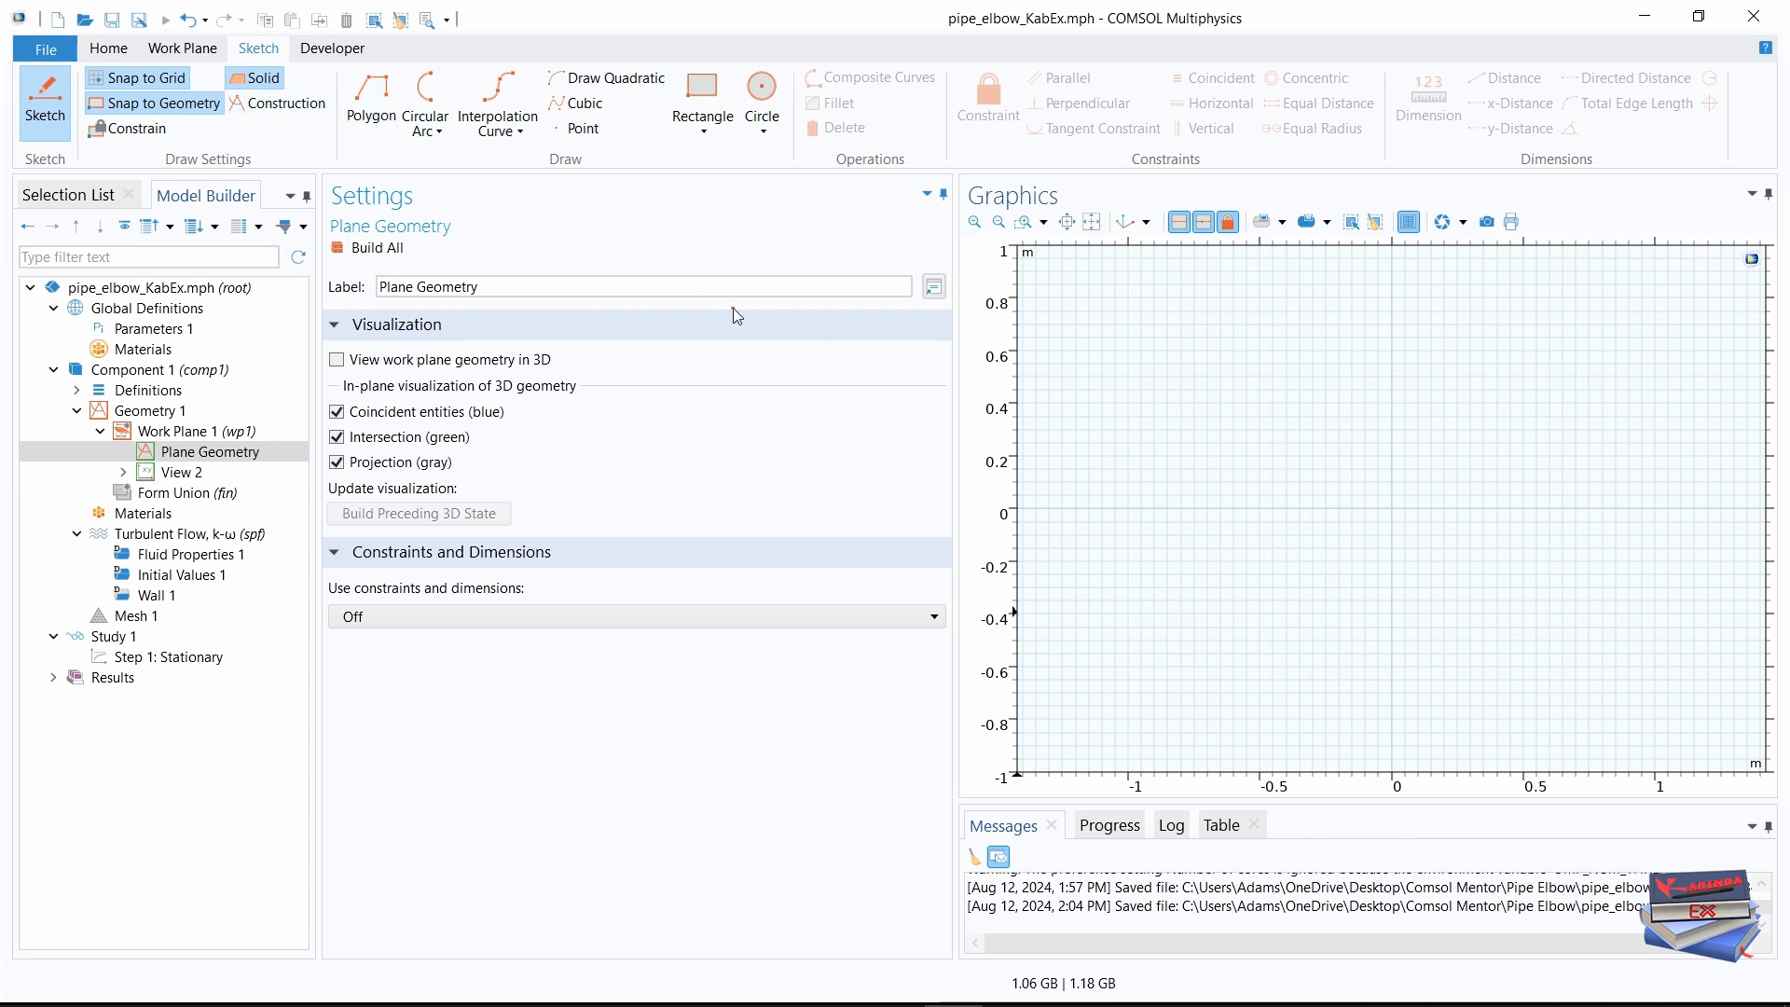
left_click(764, 94)
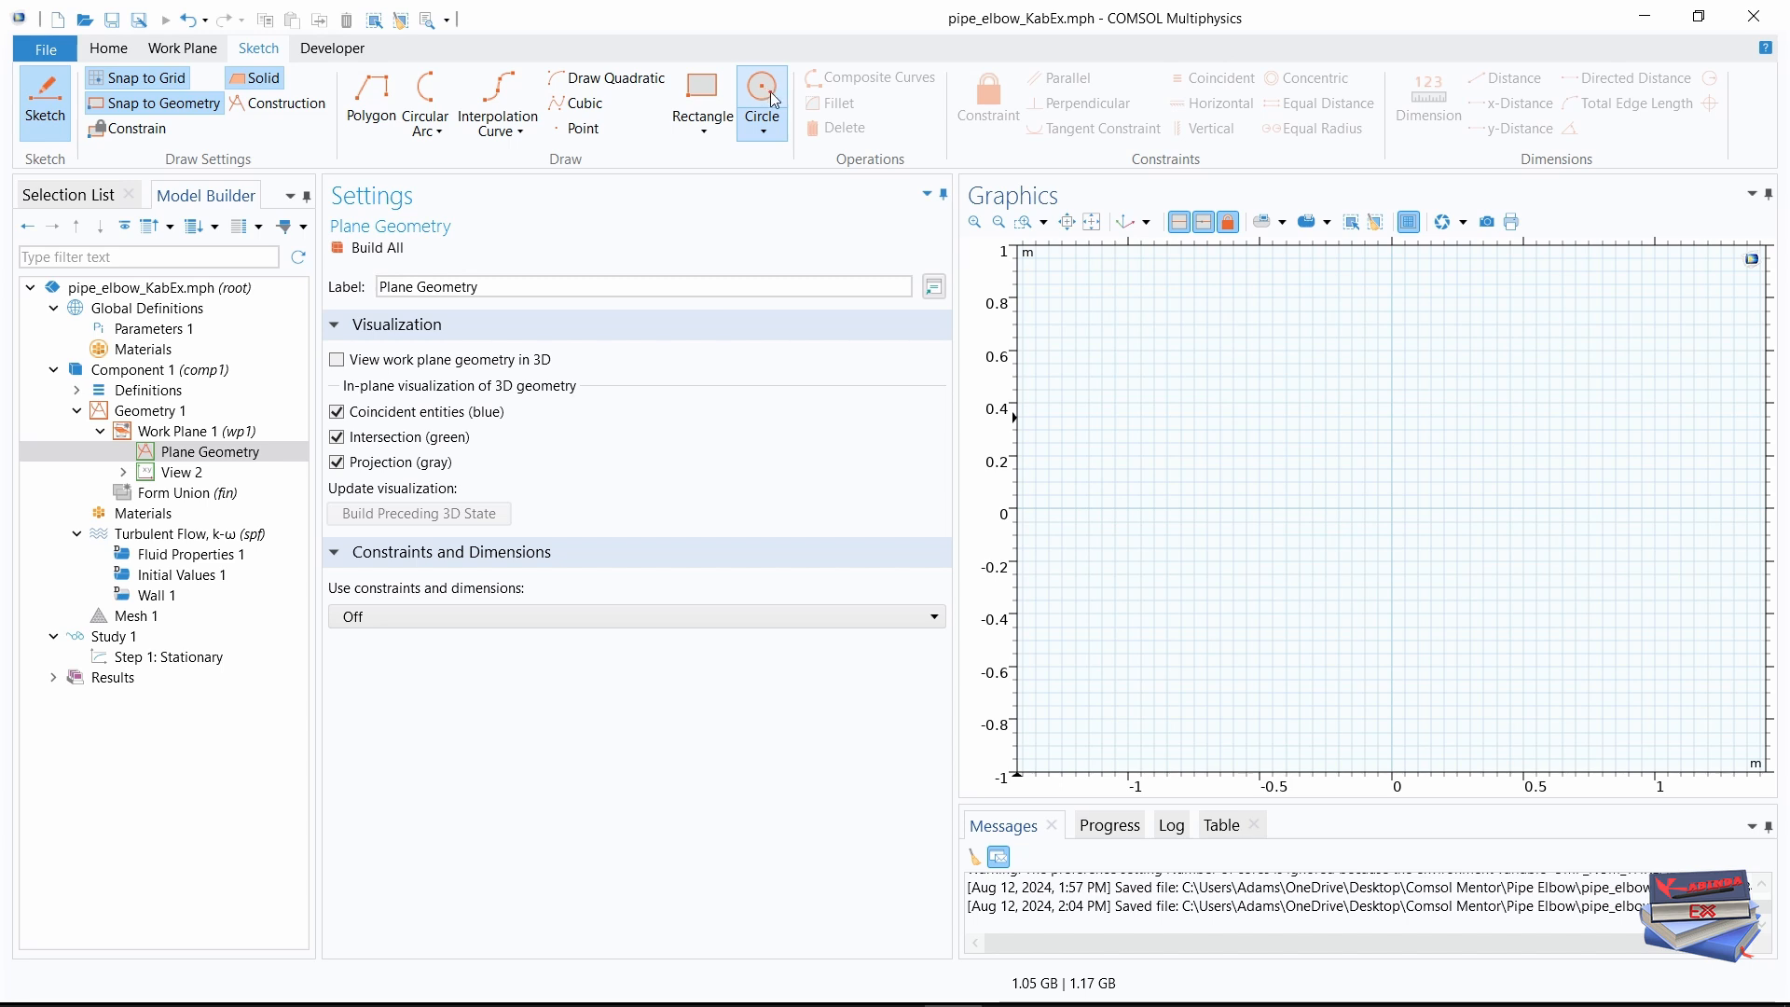
left_click(1392, 509)
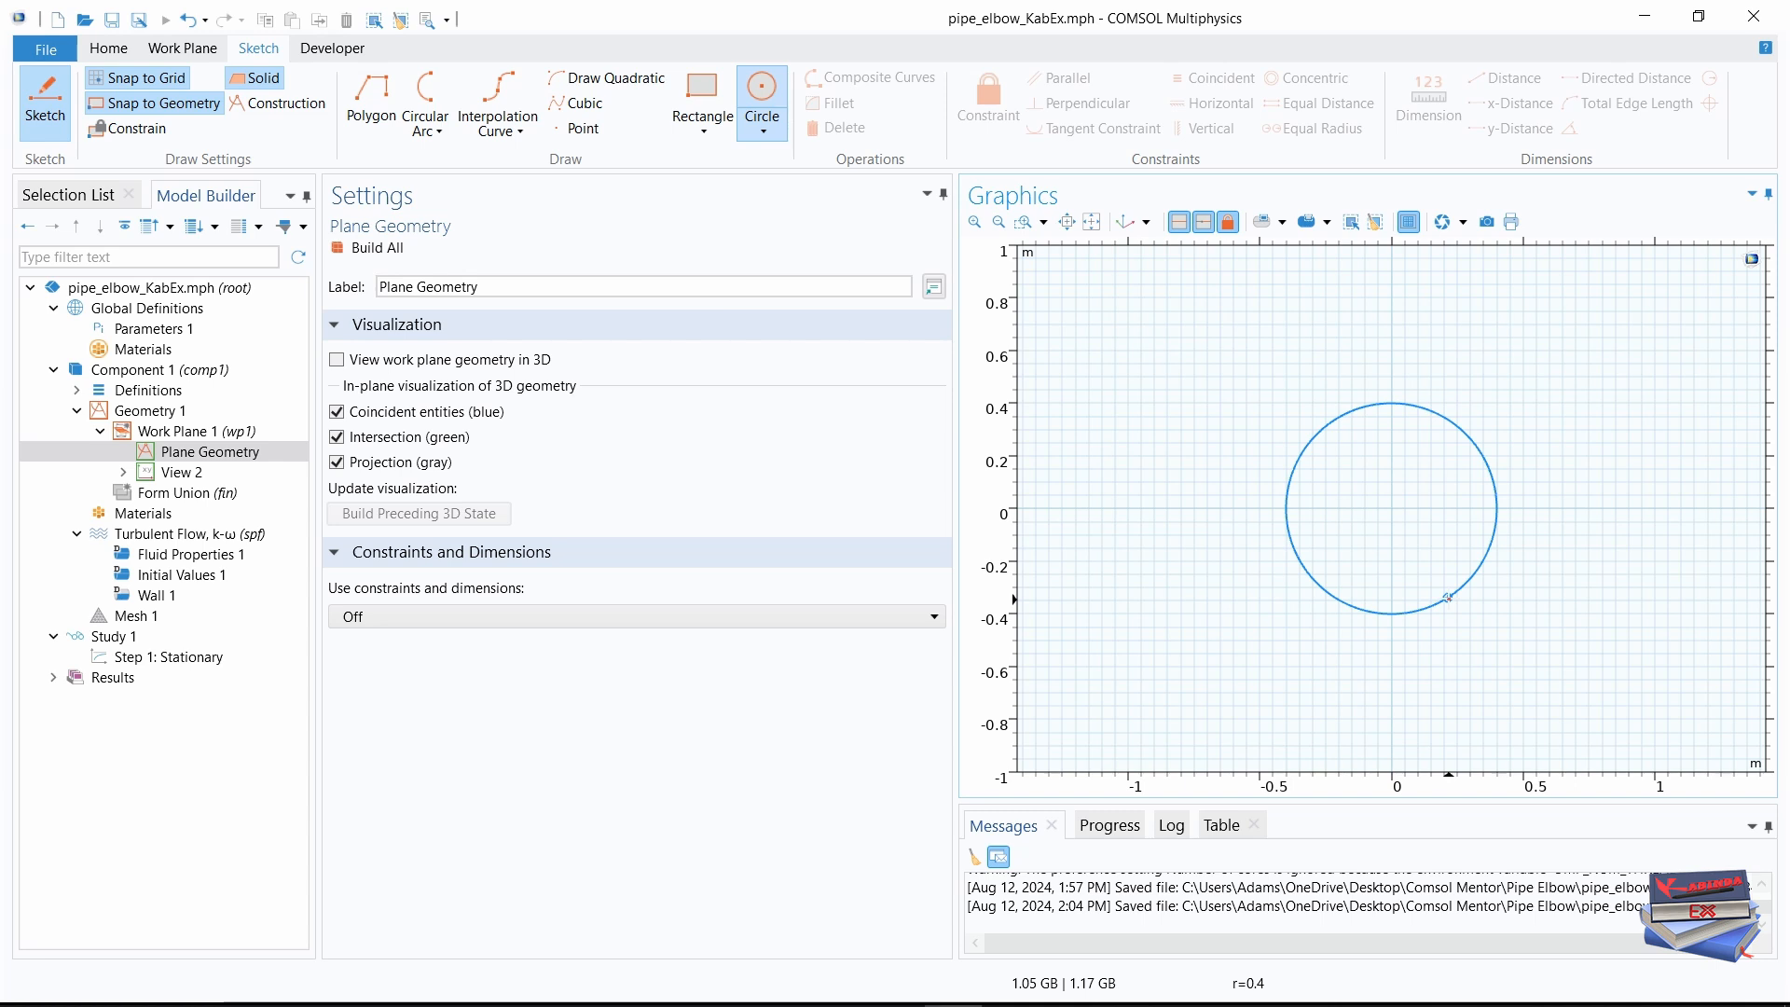
left_click(1446, 597)
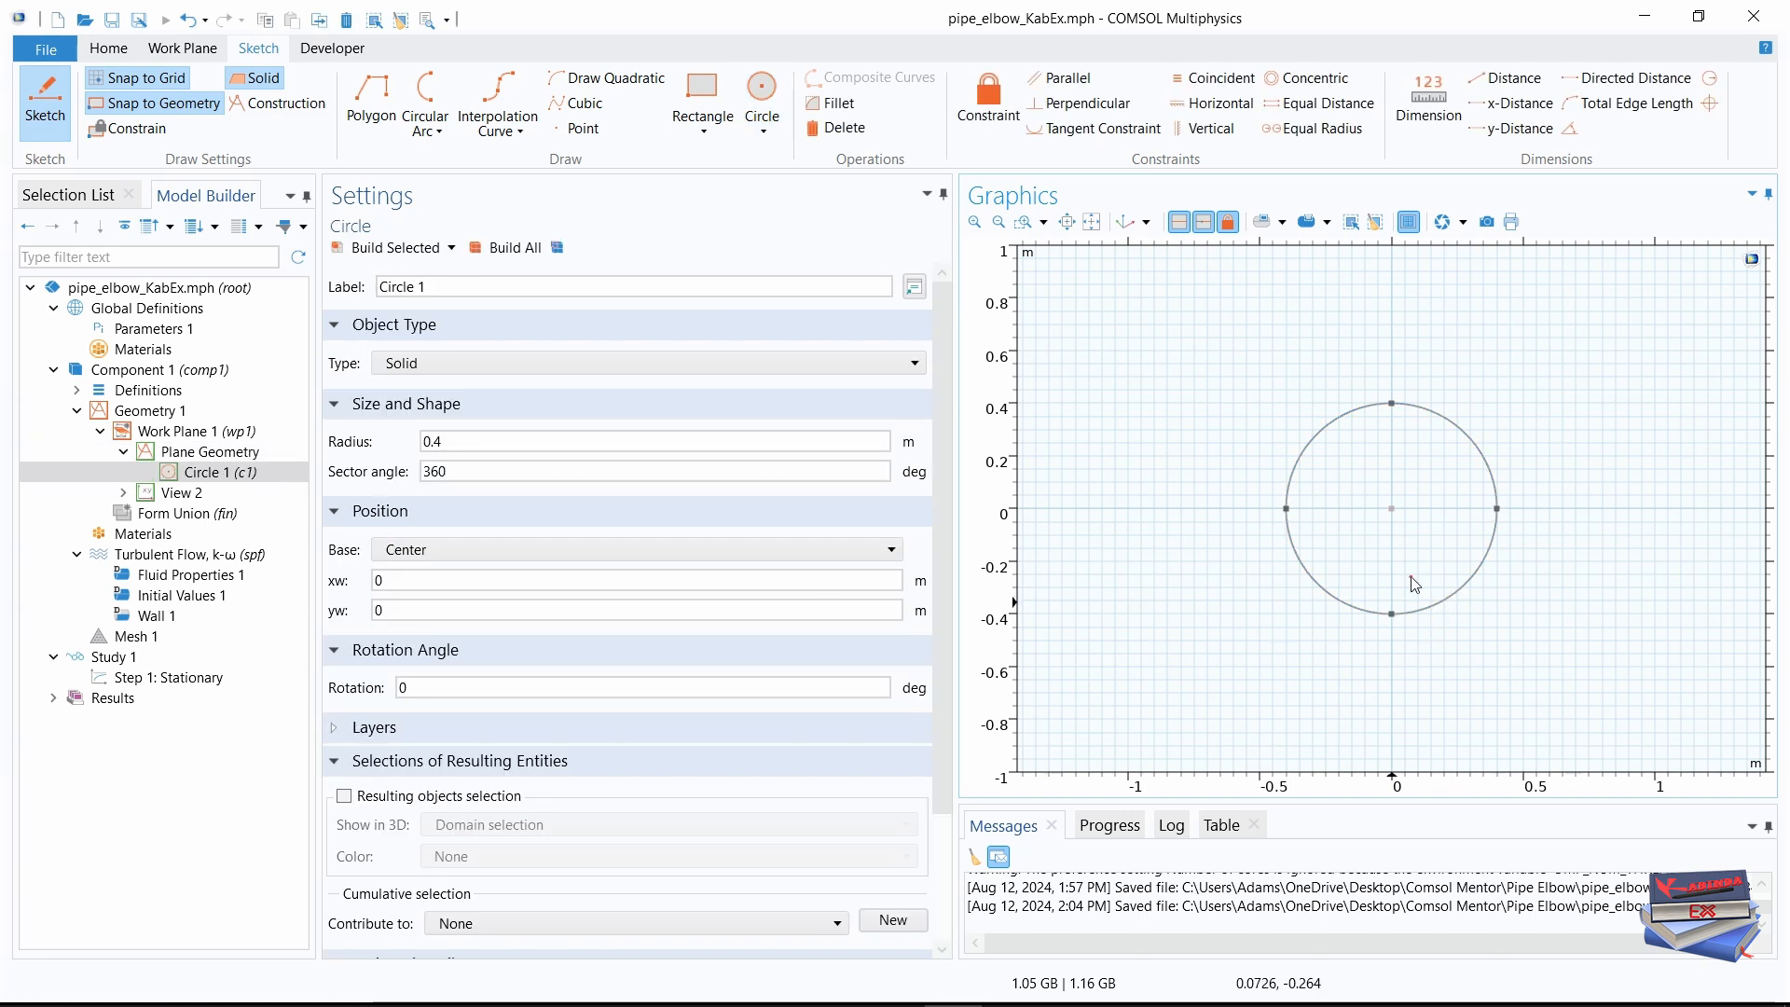
- Set the radius of the circle in the work plane to D/2
left_click(508, 472)
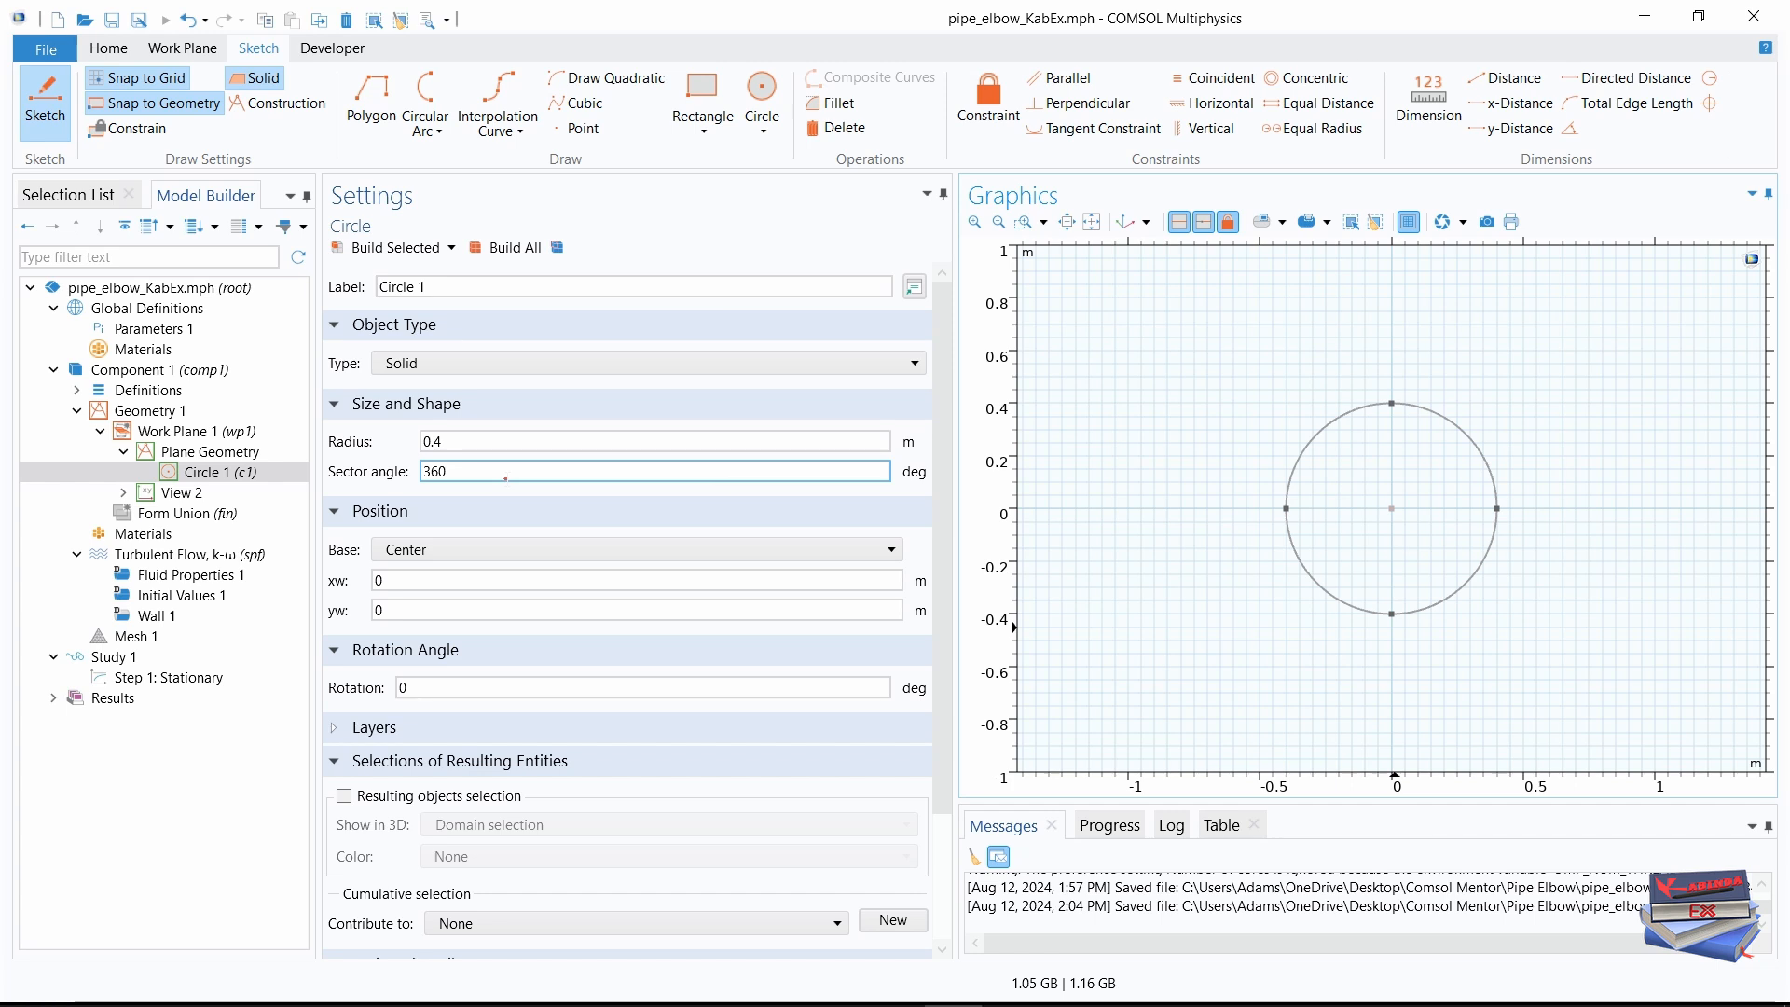
left_click_drag(438, 443, 411, 451)
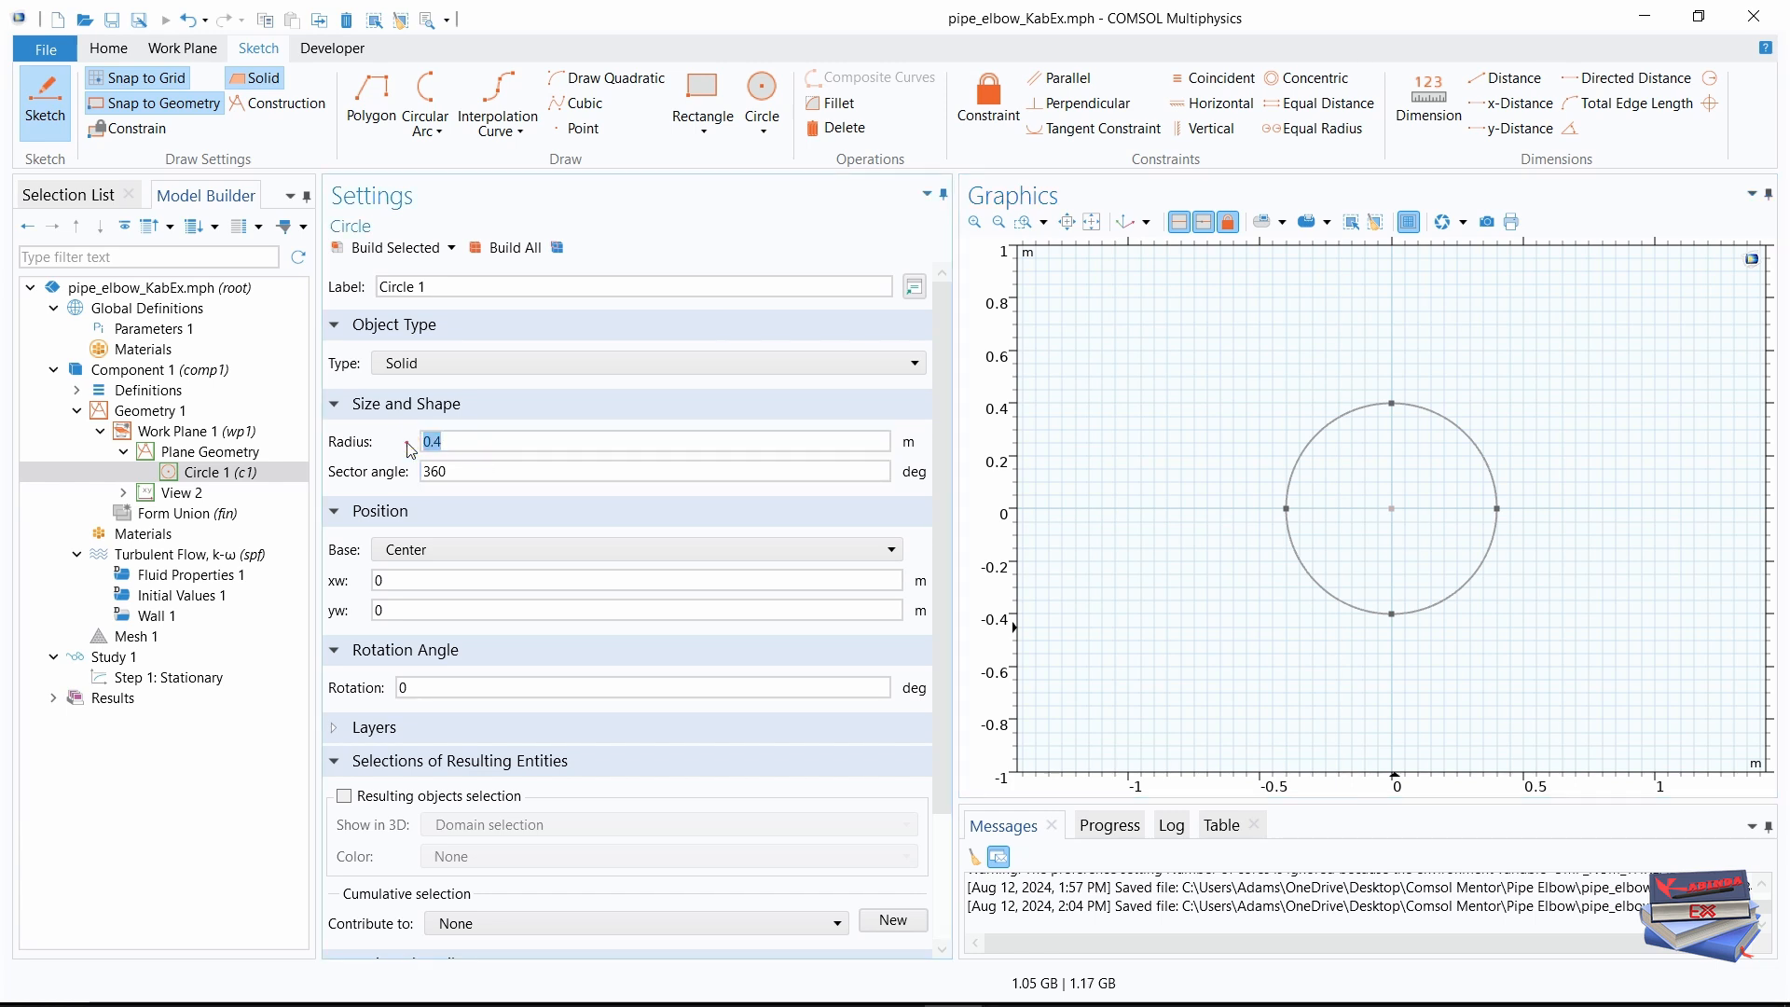
key("Caps_Lock")
type("D")
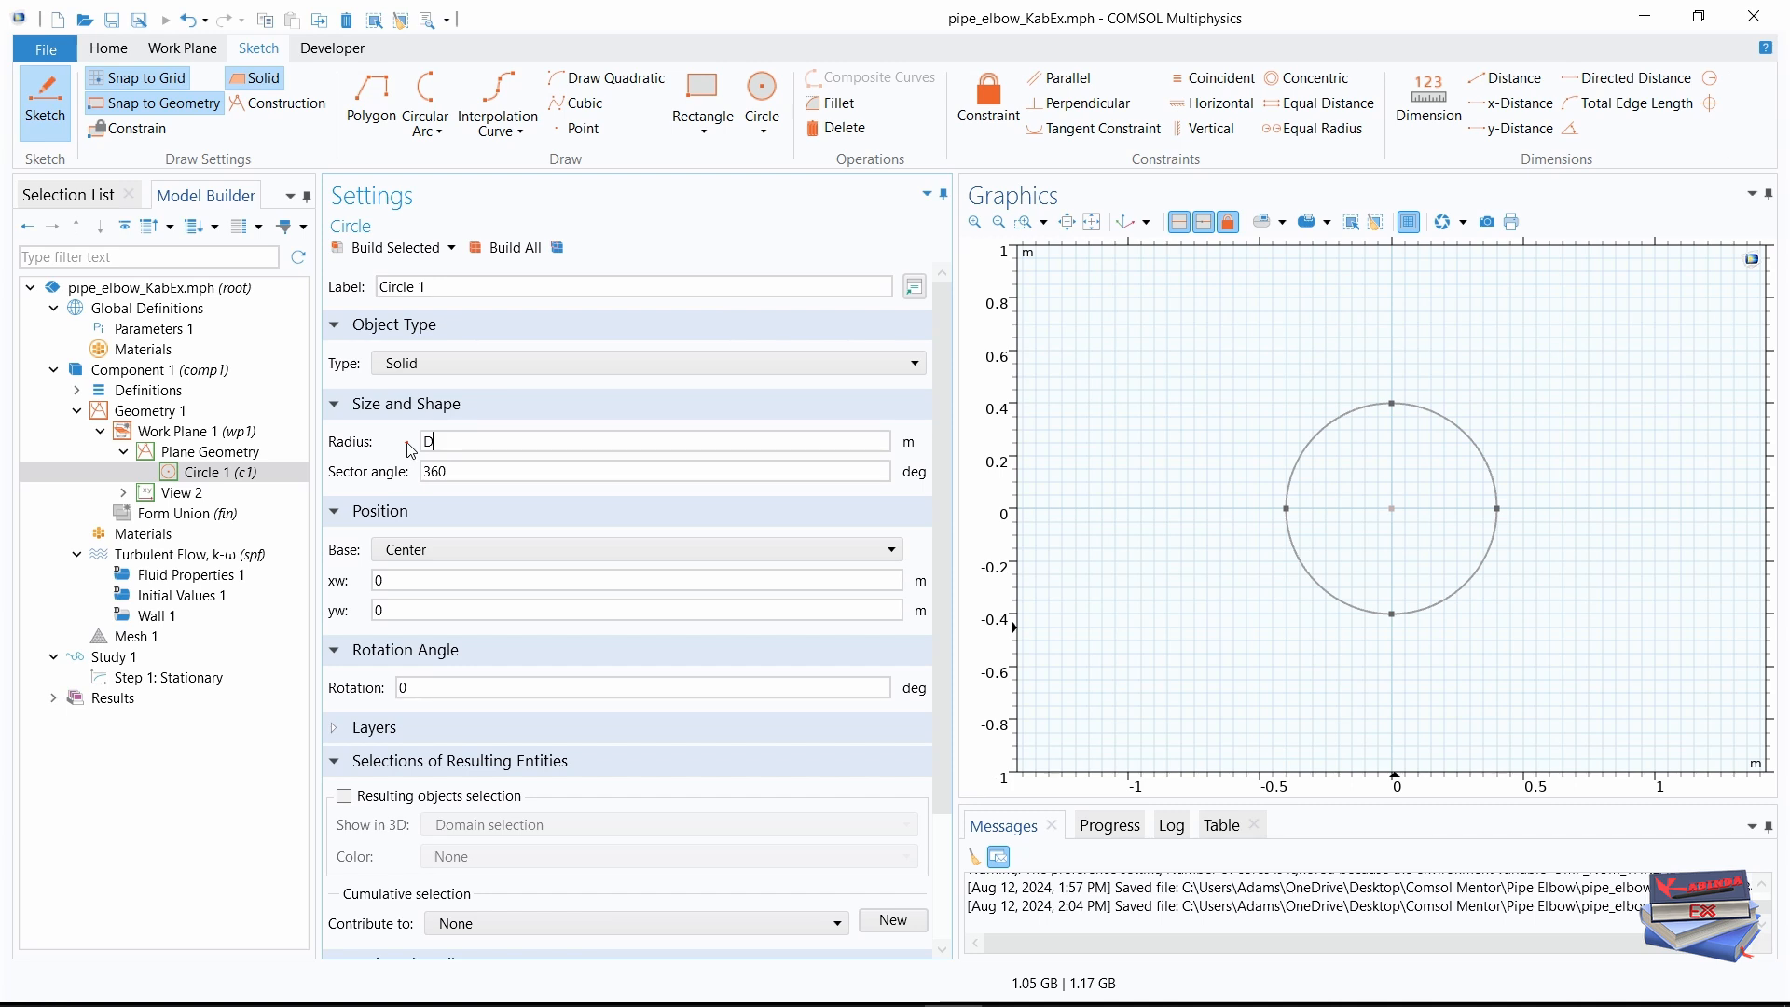
type("/2")
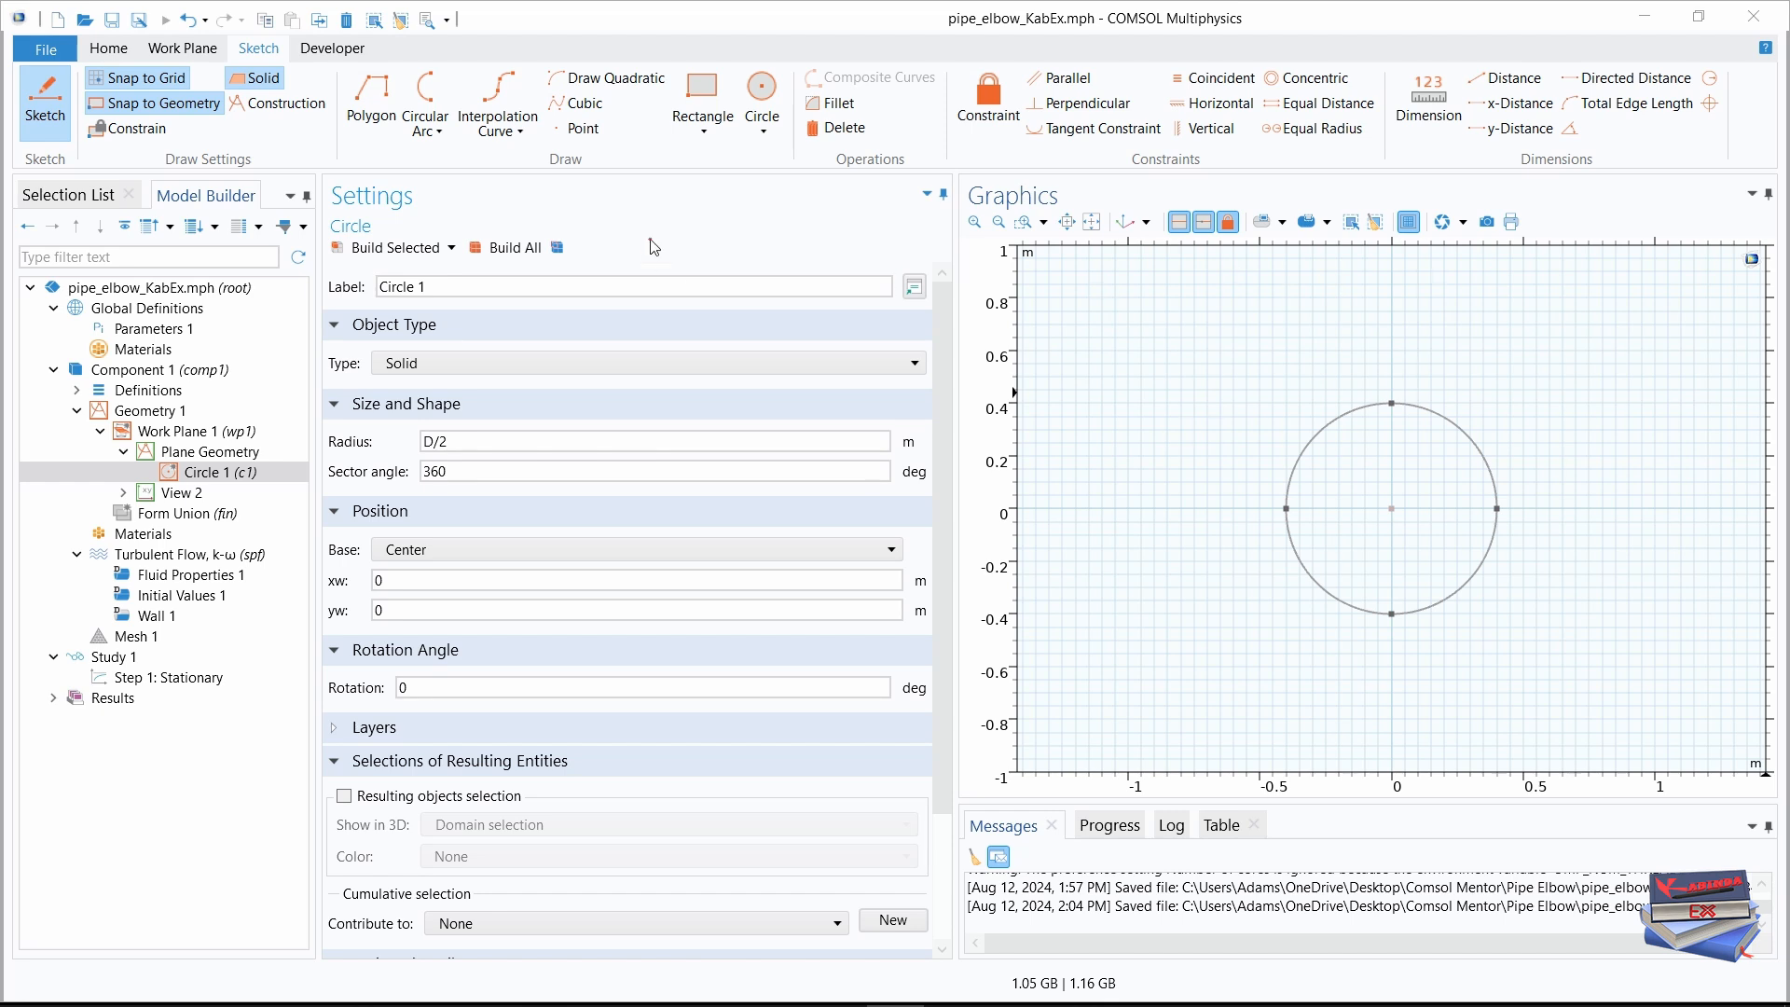
- Sketch a solid square with a side of about 0.25 m and its corner at about xw -0.7, yw -0.25
left_click(703, 132)
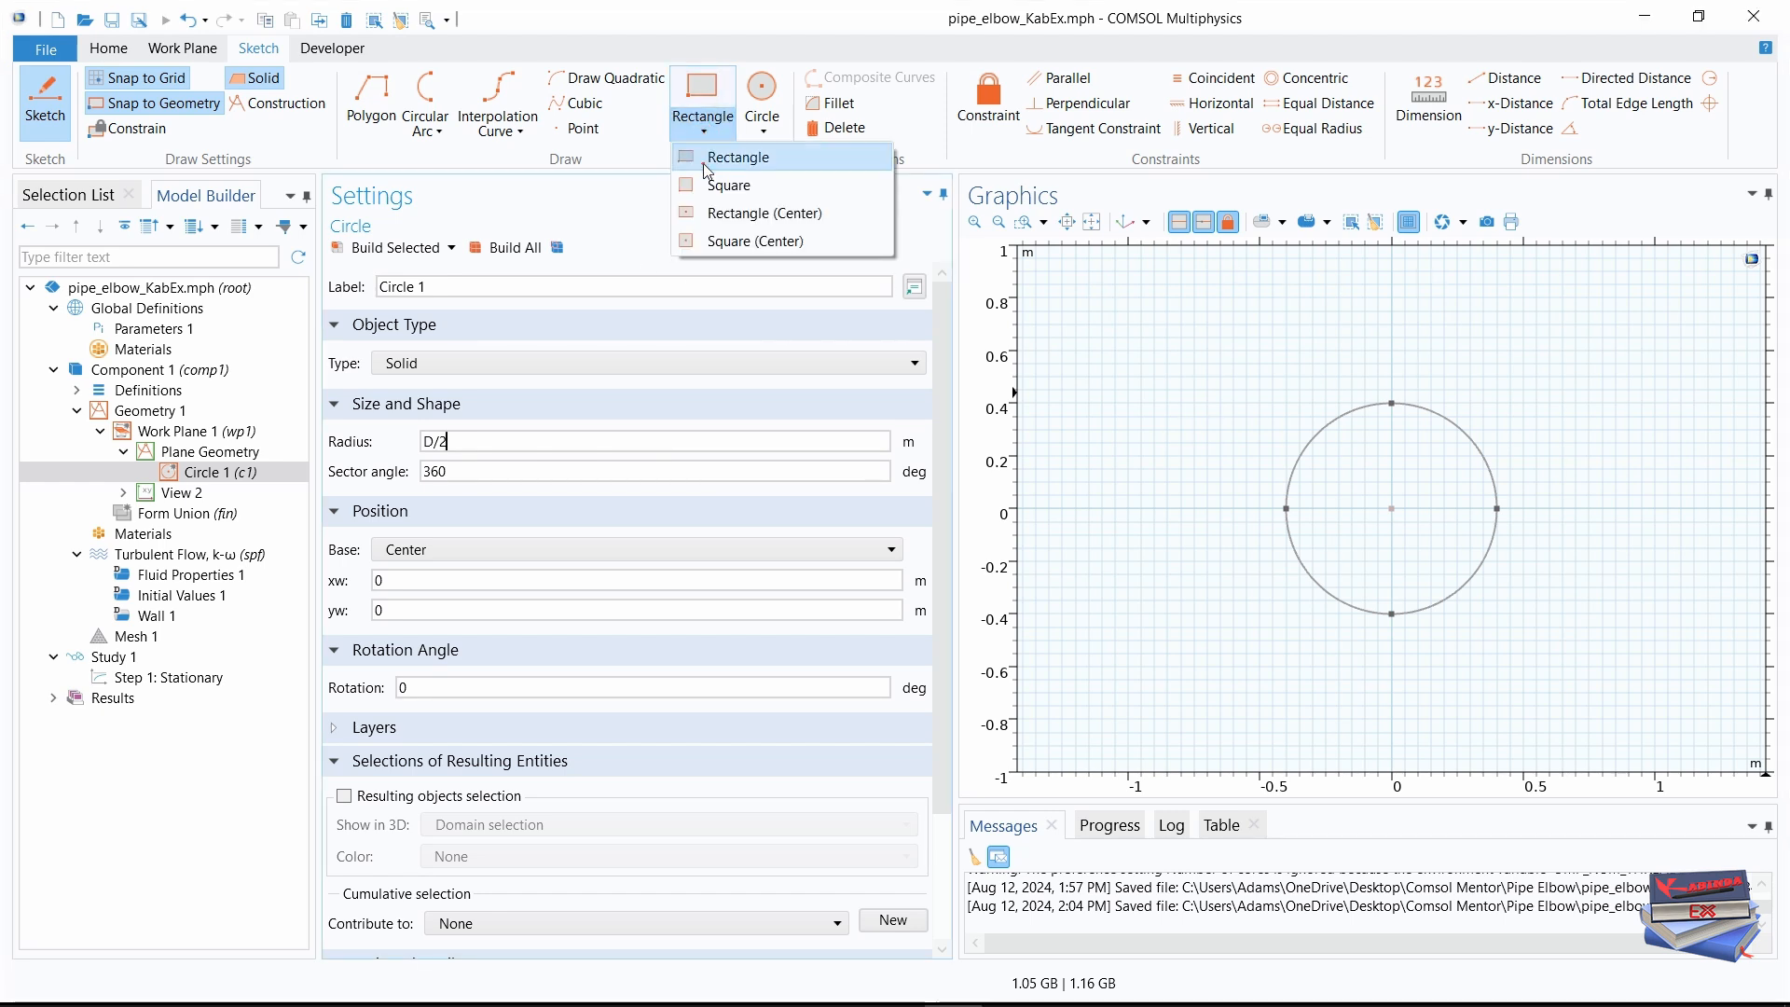
left_click(706, 187)
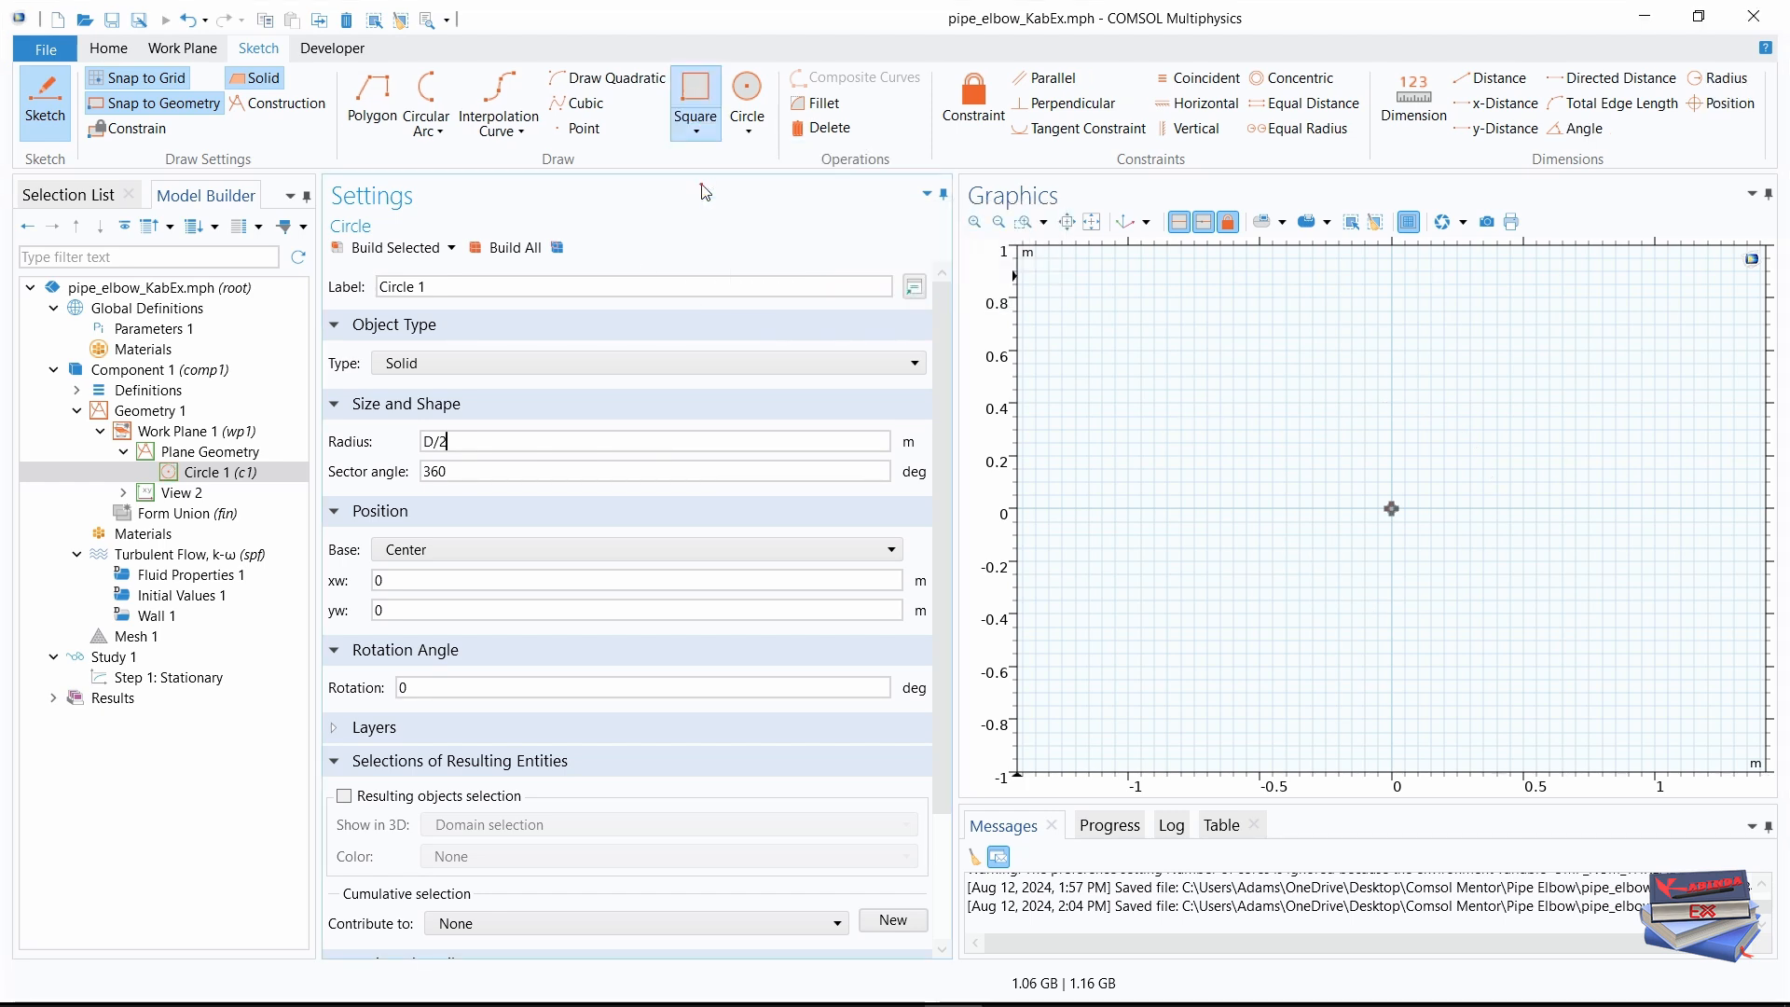
left_click(1207, 520)
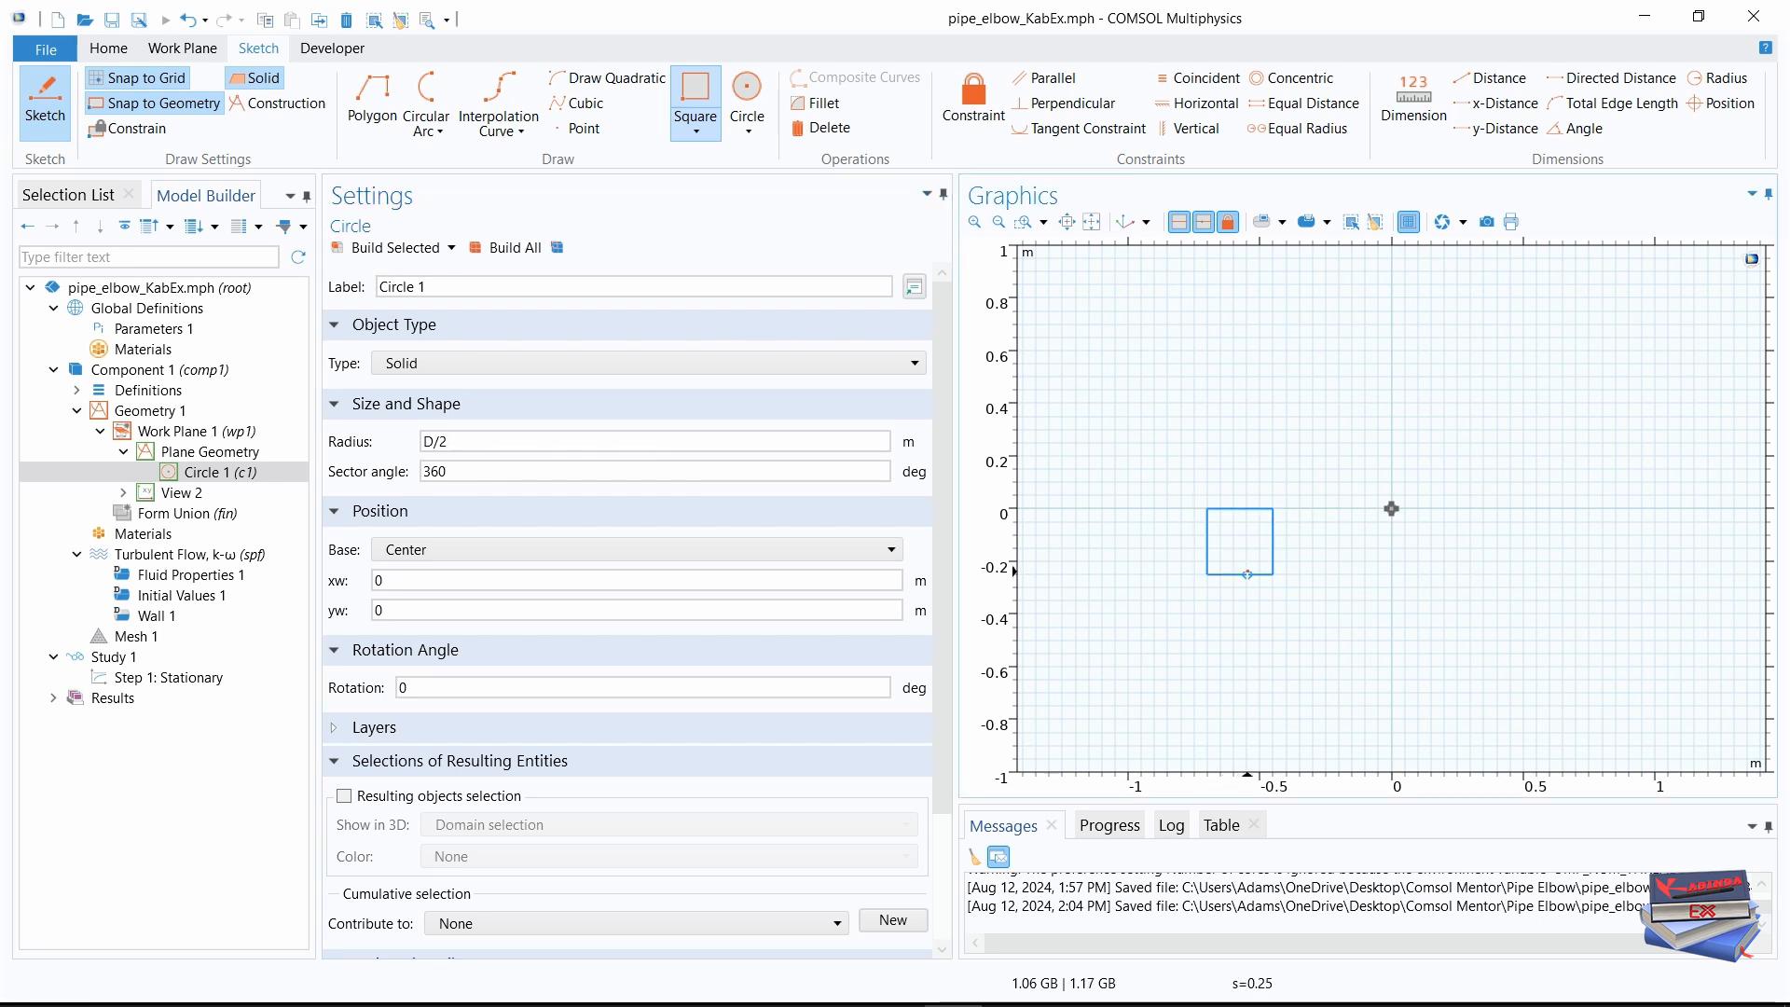
left_click(1247, 574)
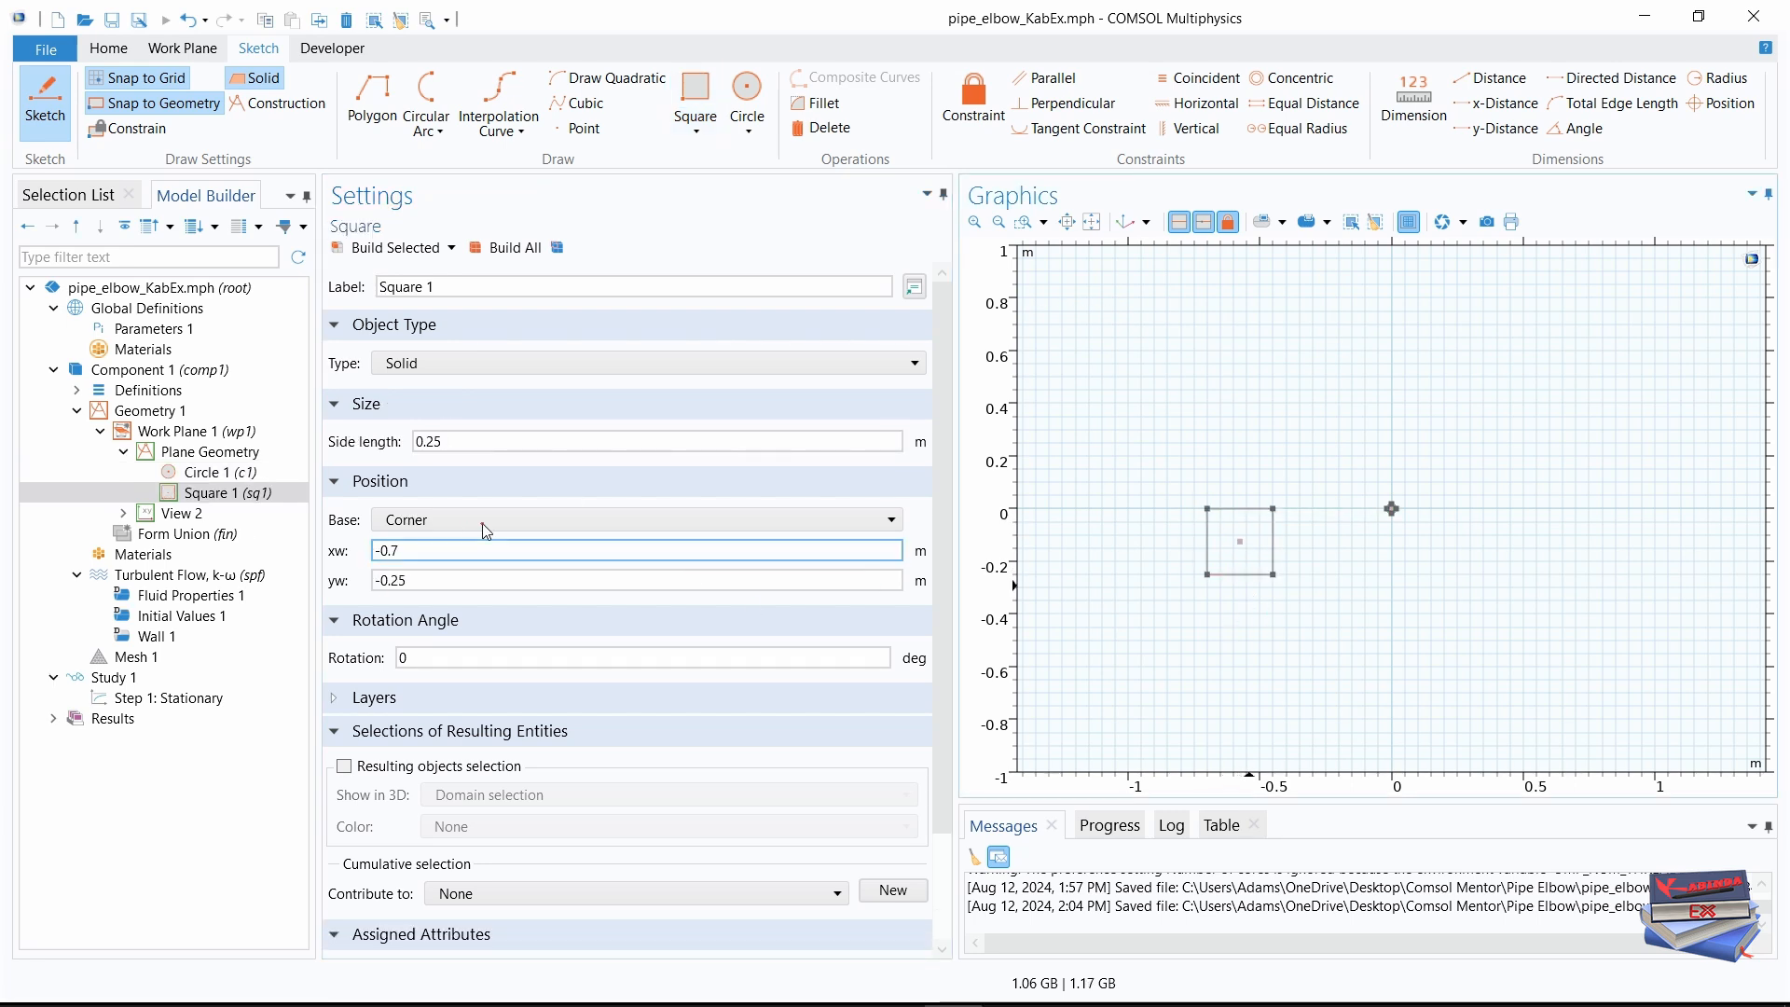
- Set the square's side length to D and its corner position to xw -D/2 and yw -D
left_click(459, 444)
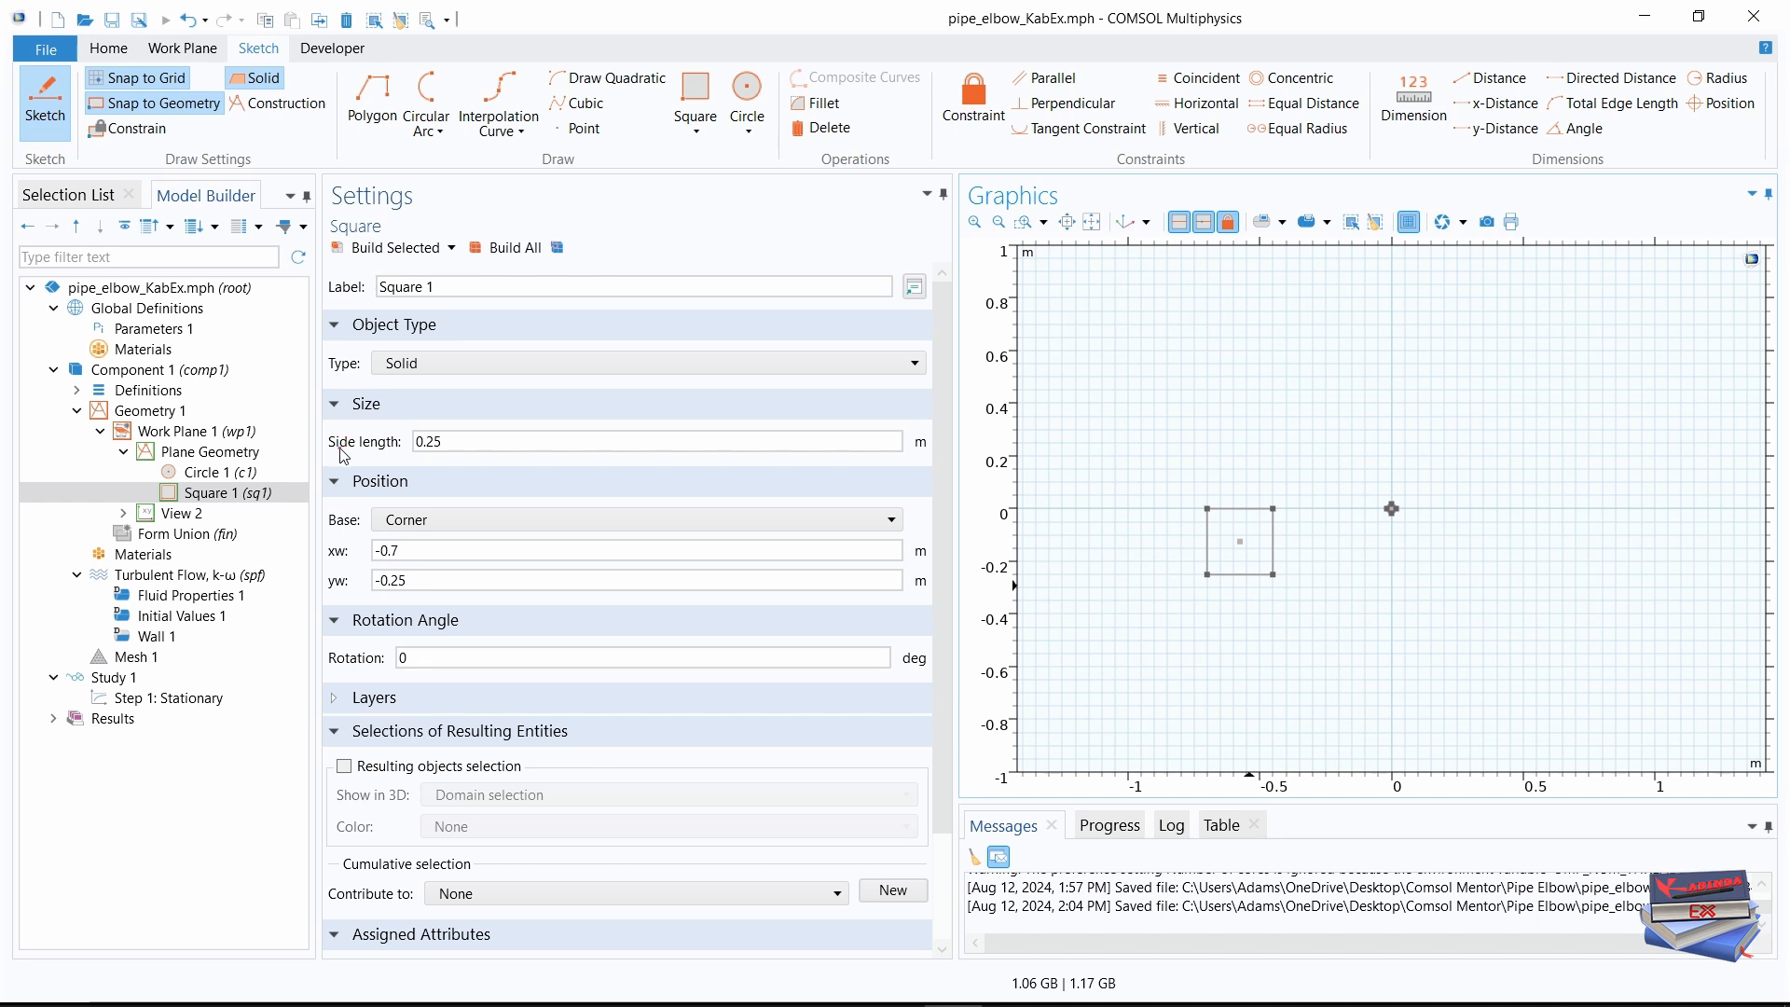
left_click(442, 442)
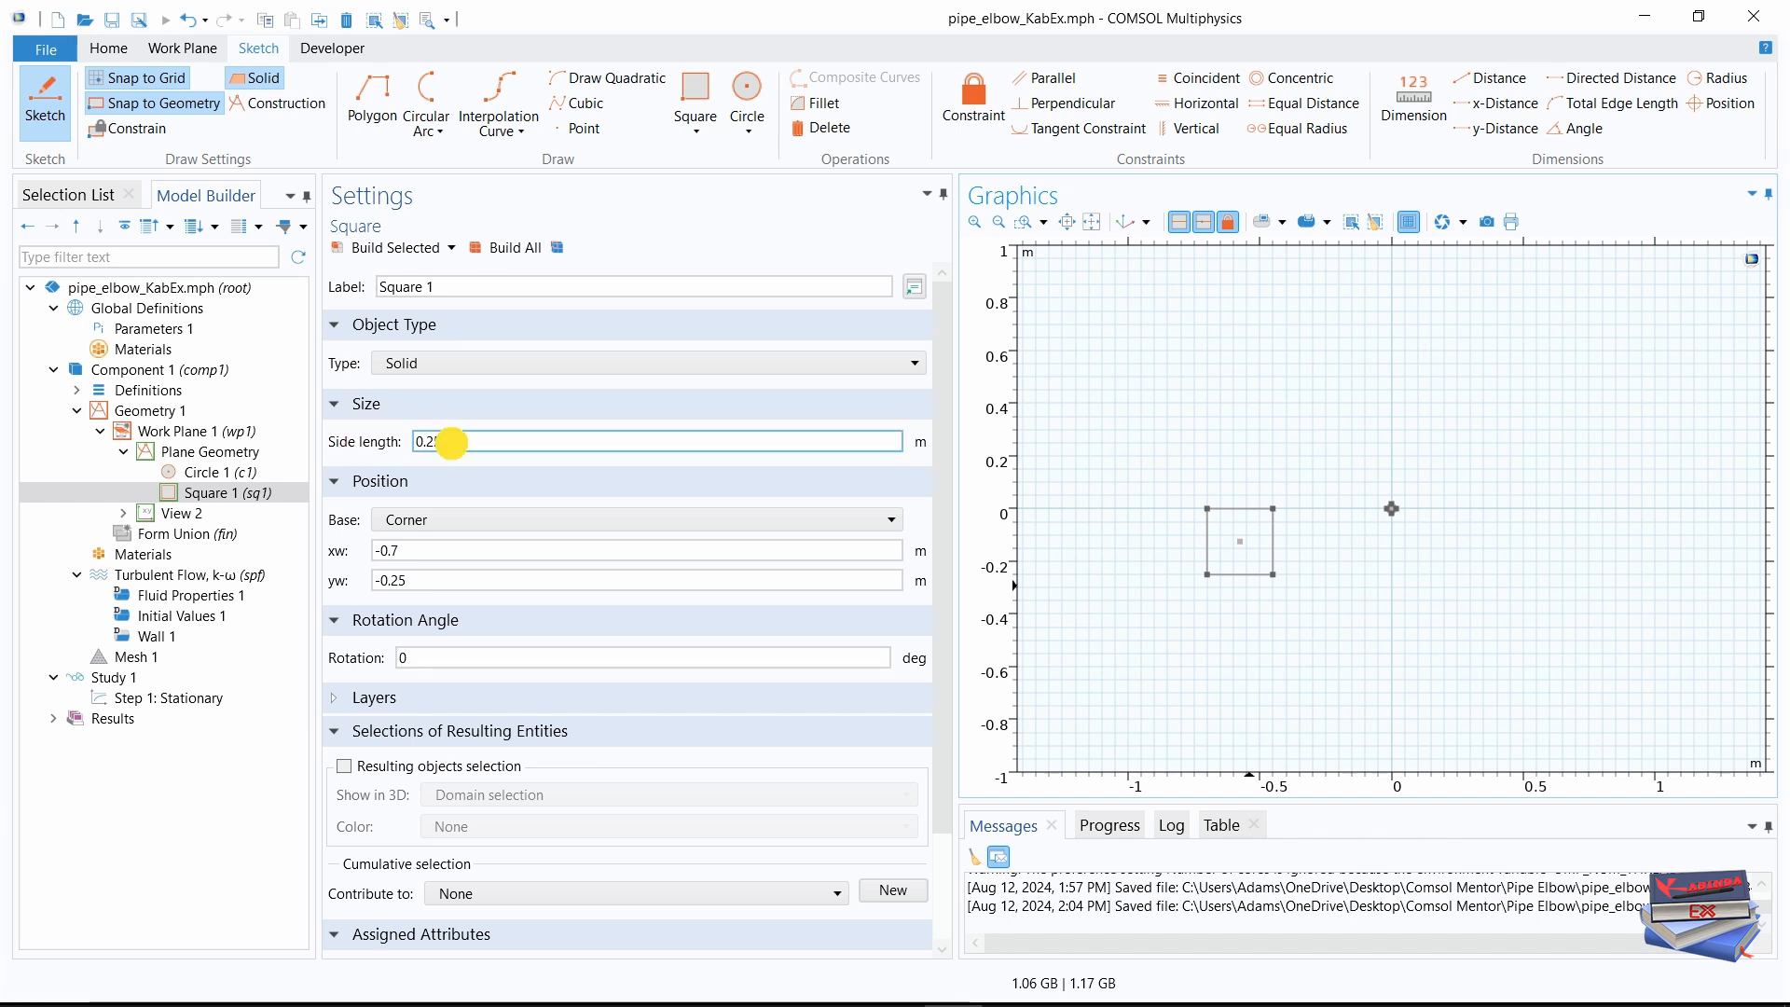
left_click_drag(450, 442, 414, 445)
type("D")
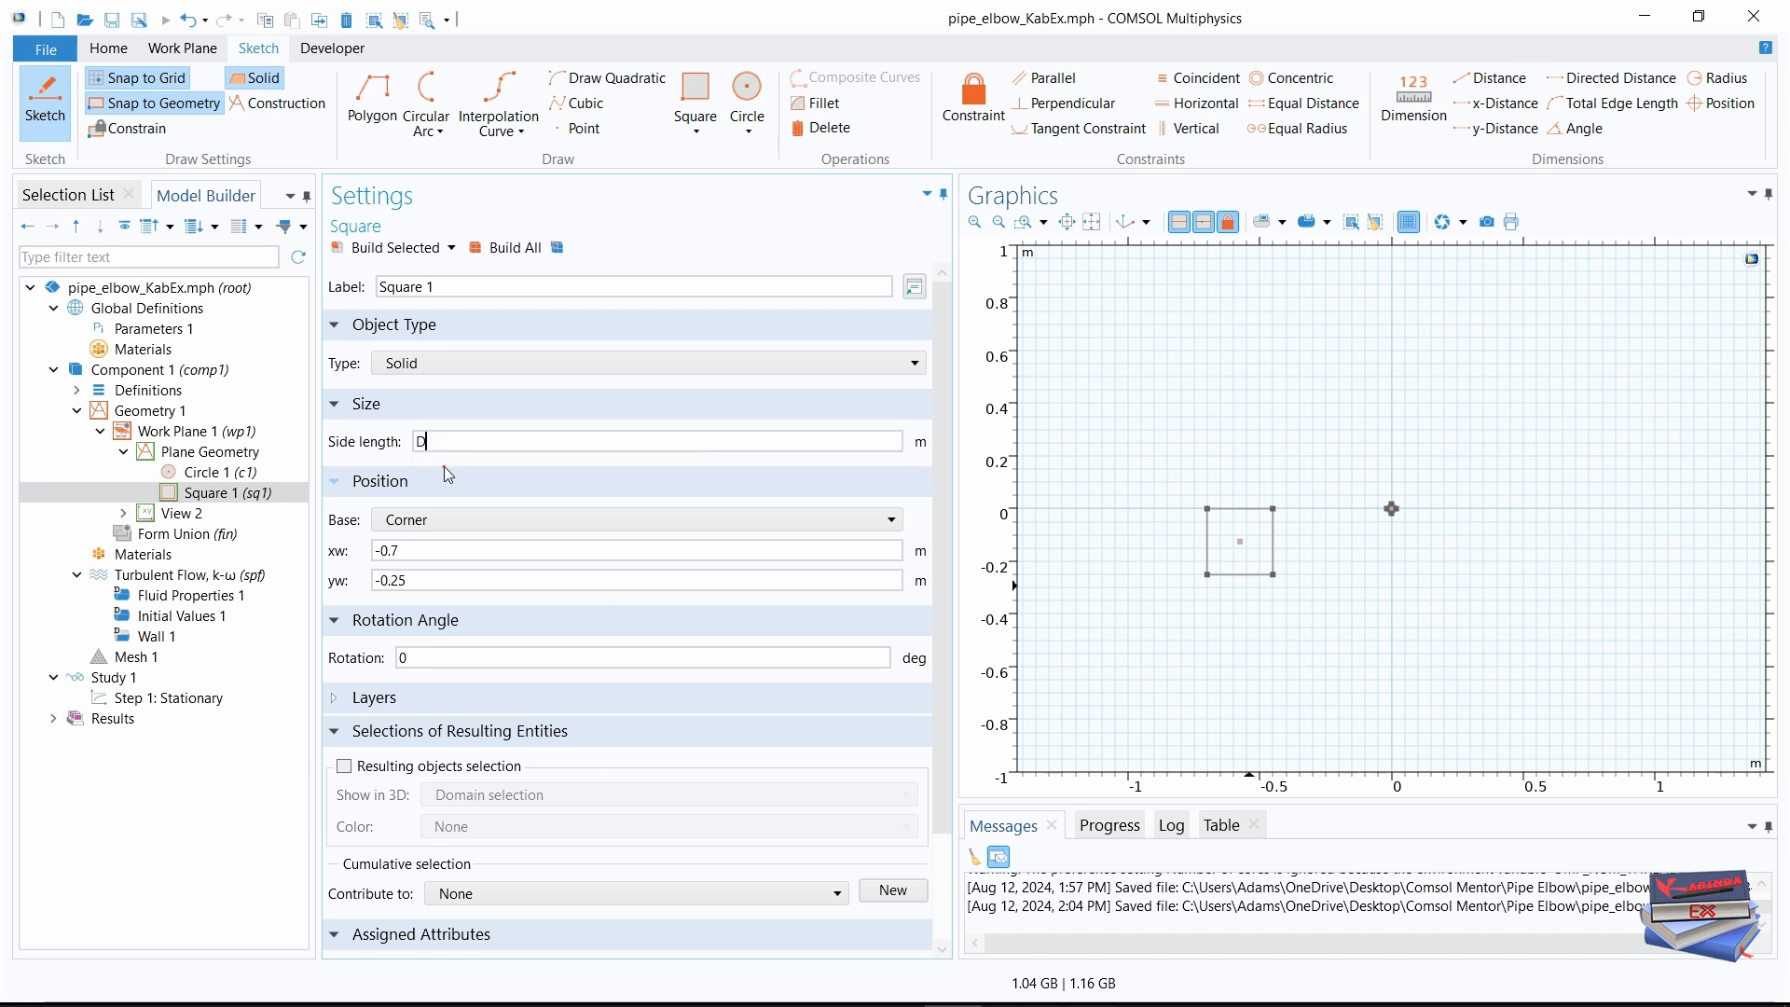
left_click(406, 549)
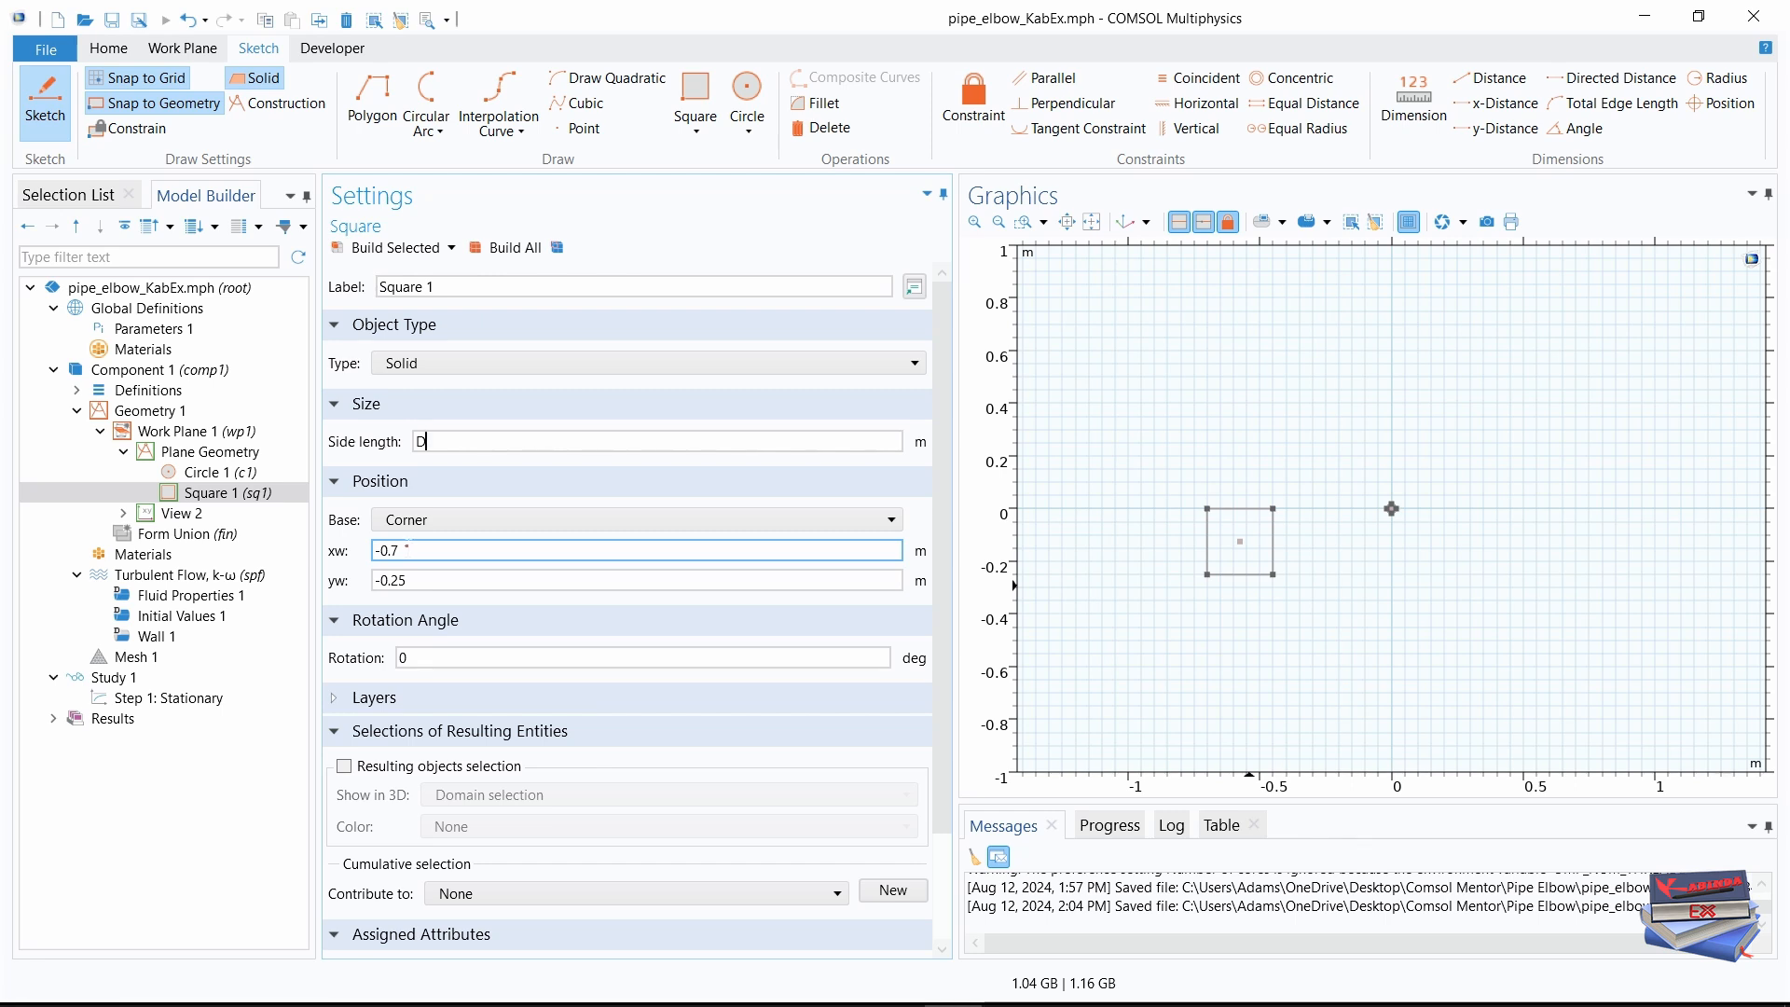
left_click(377, 547)
left_click_drag(376, 547, 359, 553)
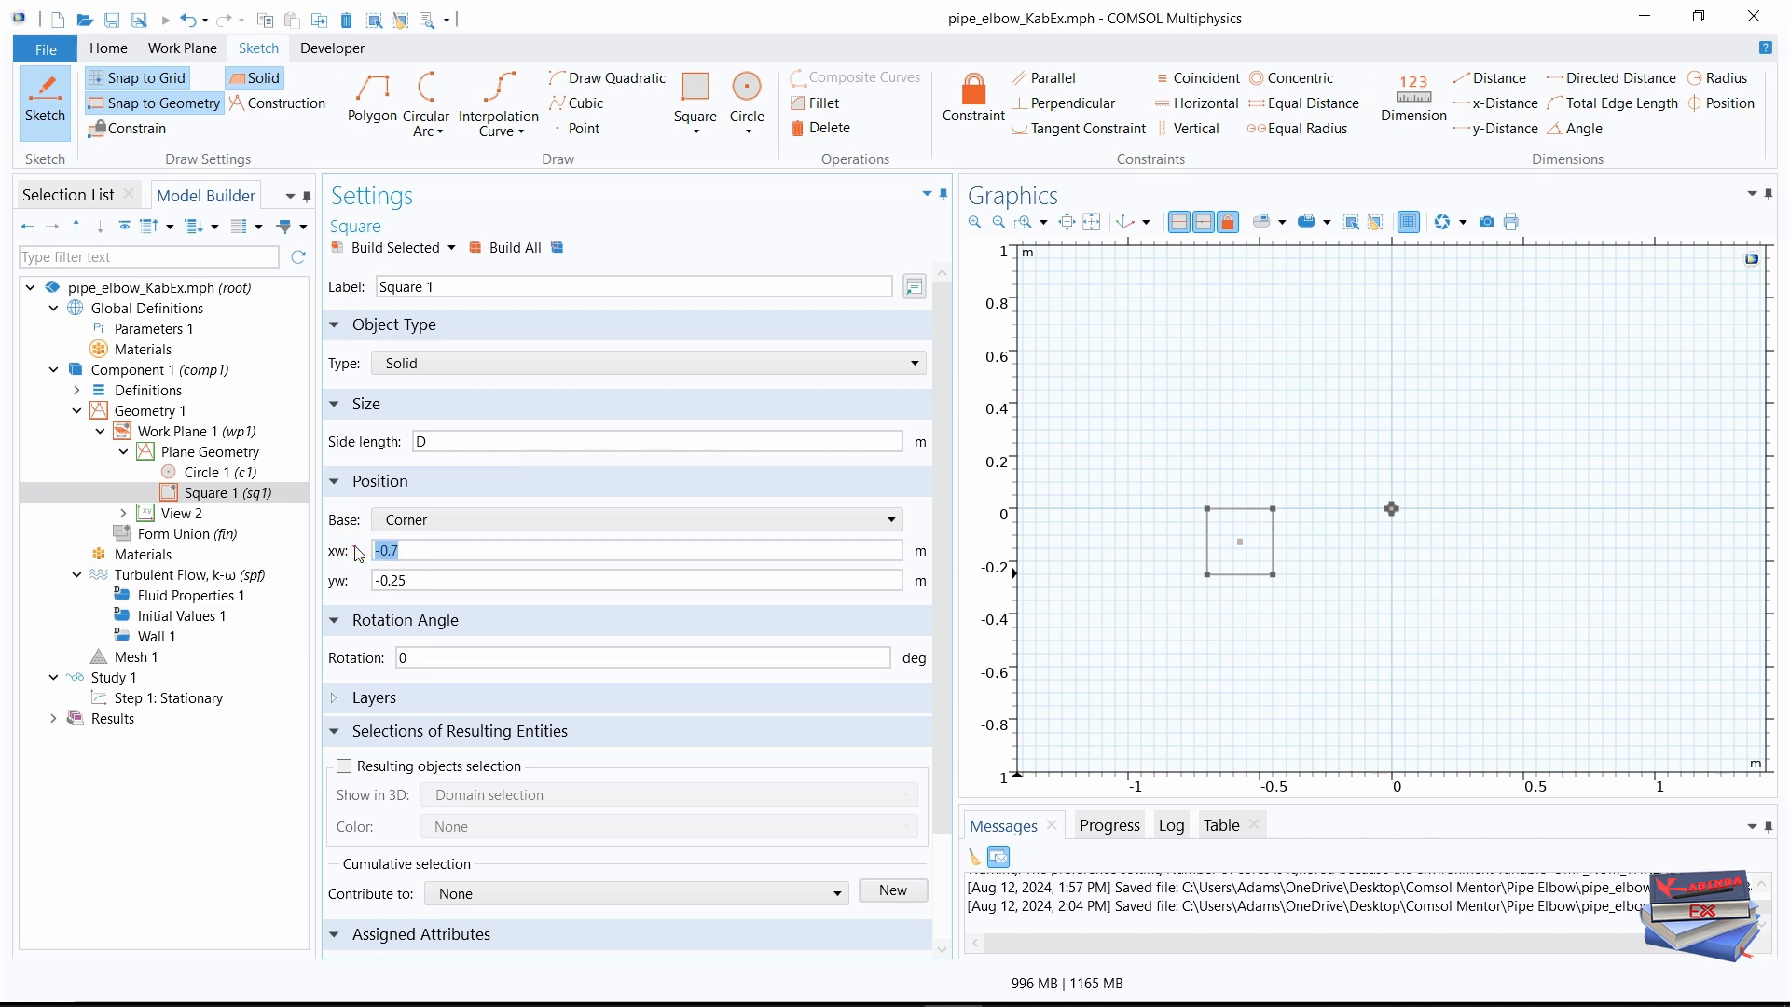
type("-D/2")
left_click(409, 580)
left_click_drag(408, 580, 373, 584)
type("-")
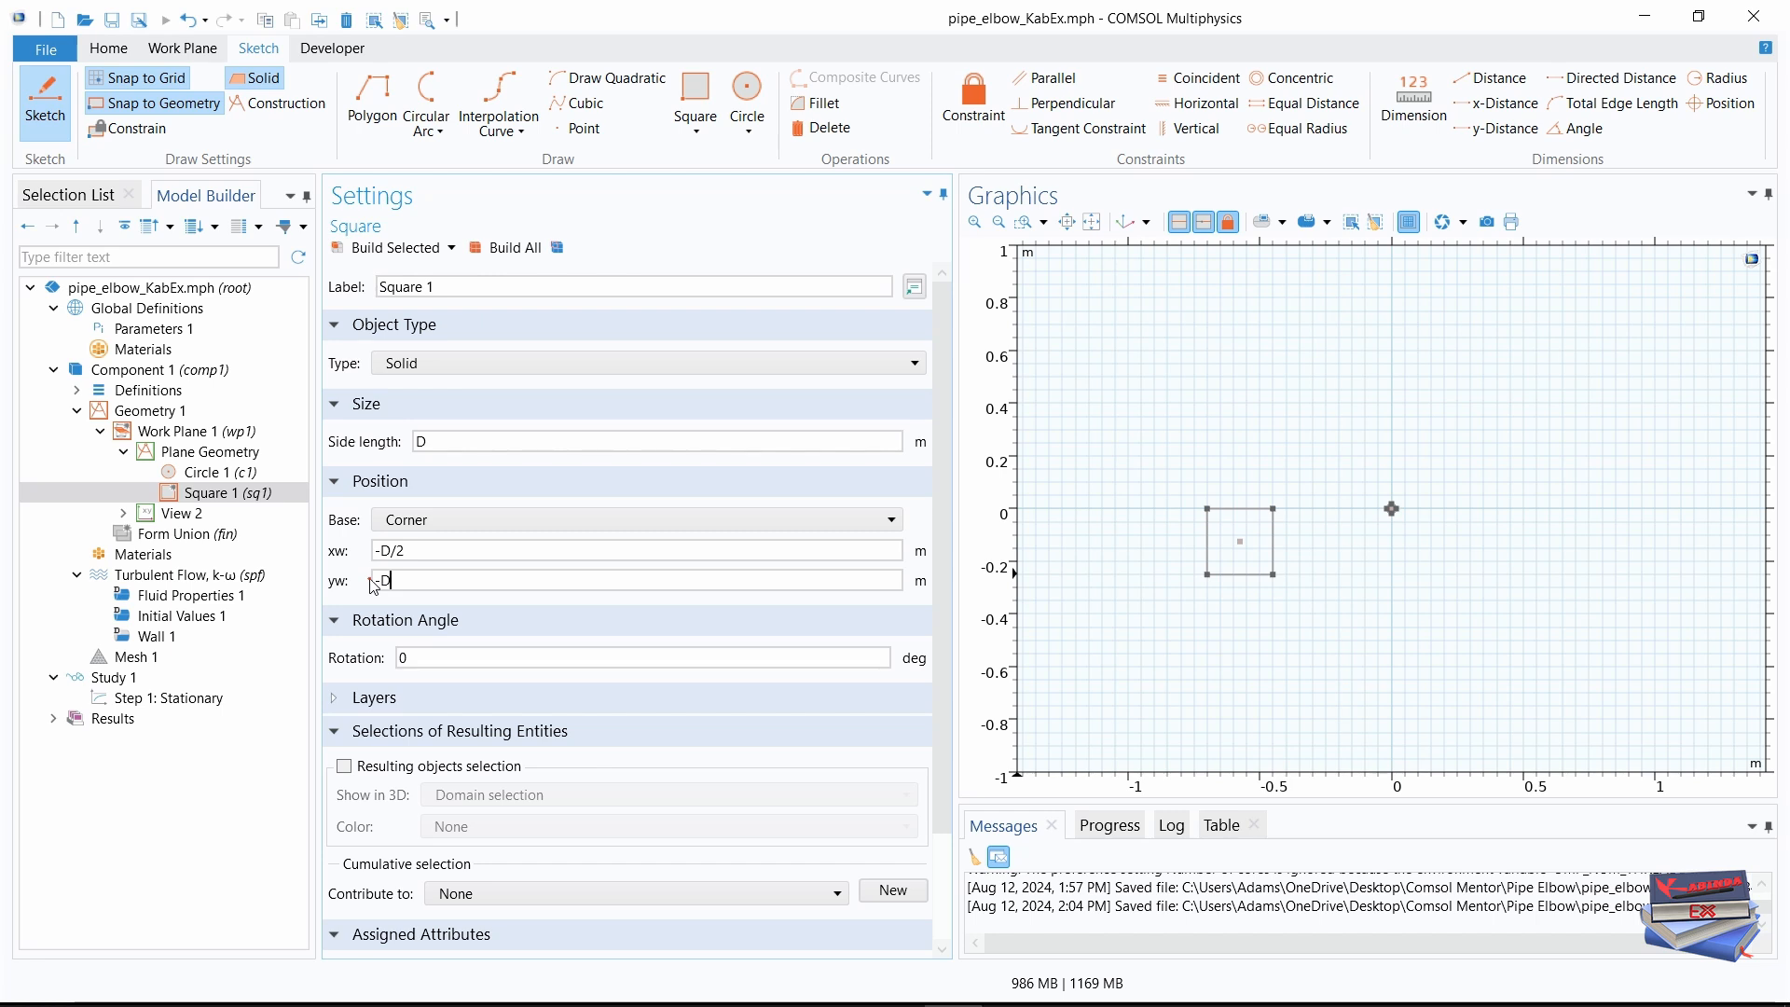
- Create a Difference operation in the plane geometry with the circle c1 as the object to add
left_click(185, 48)
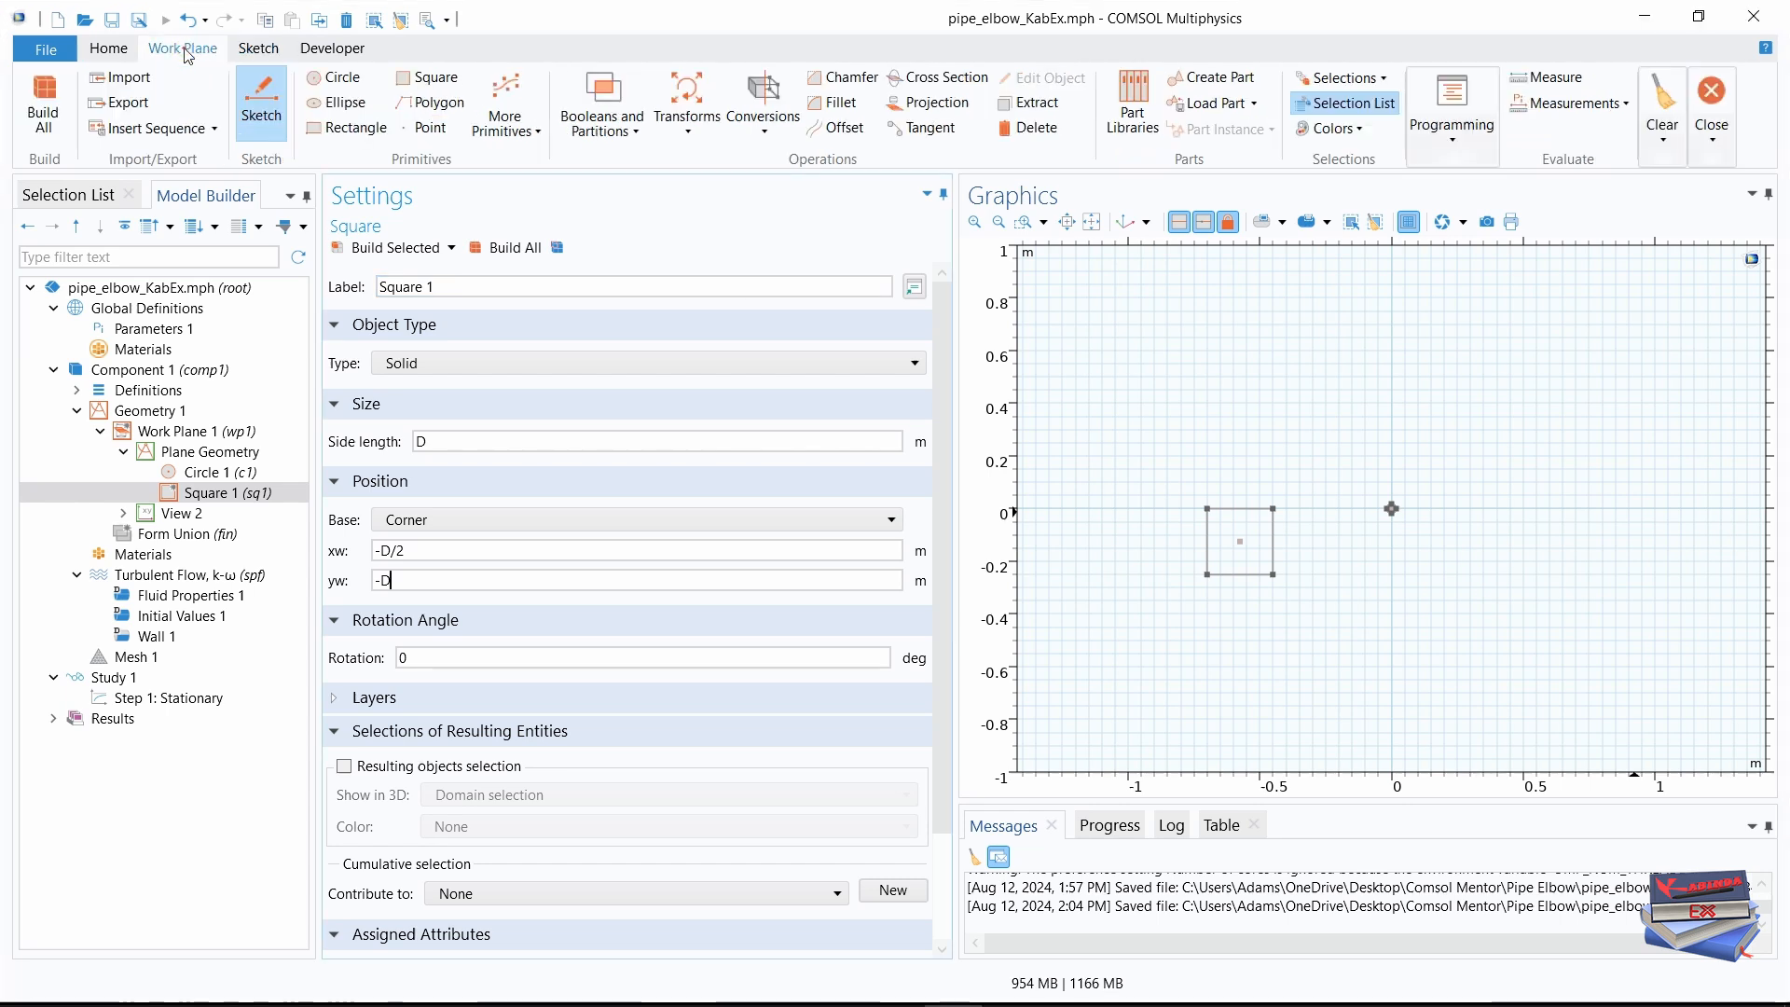
left_click(636, 133)
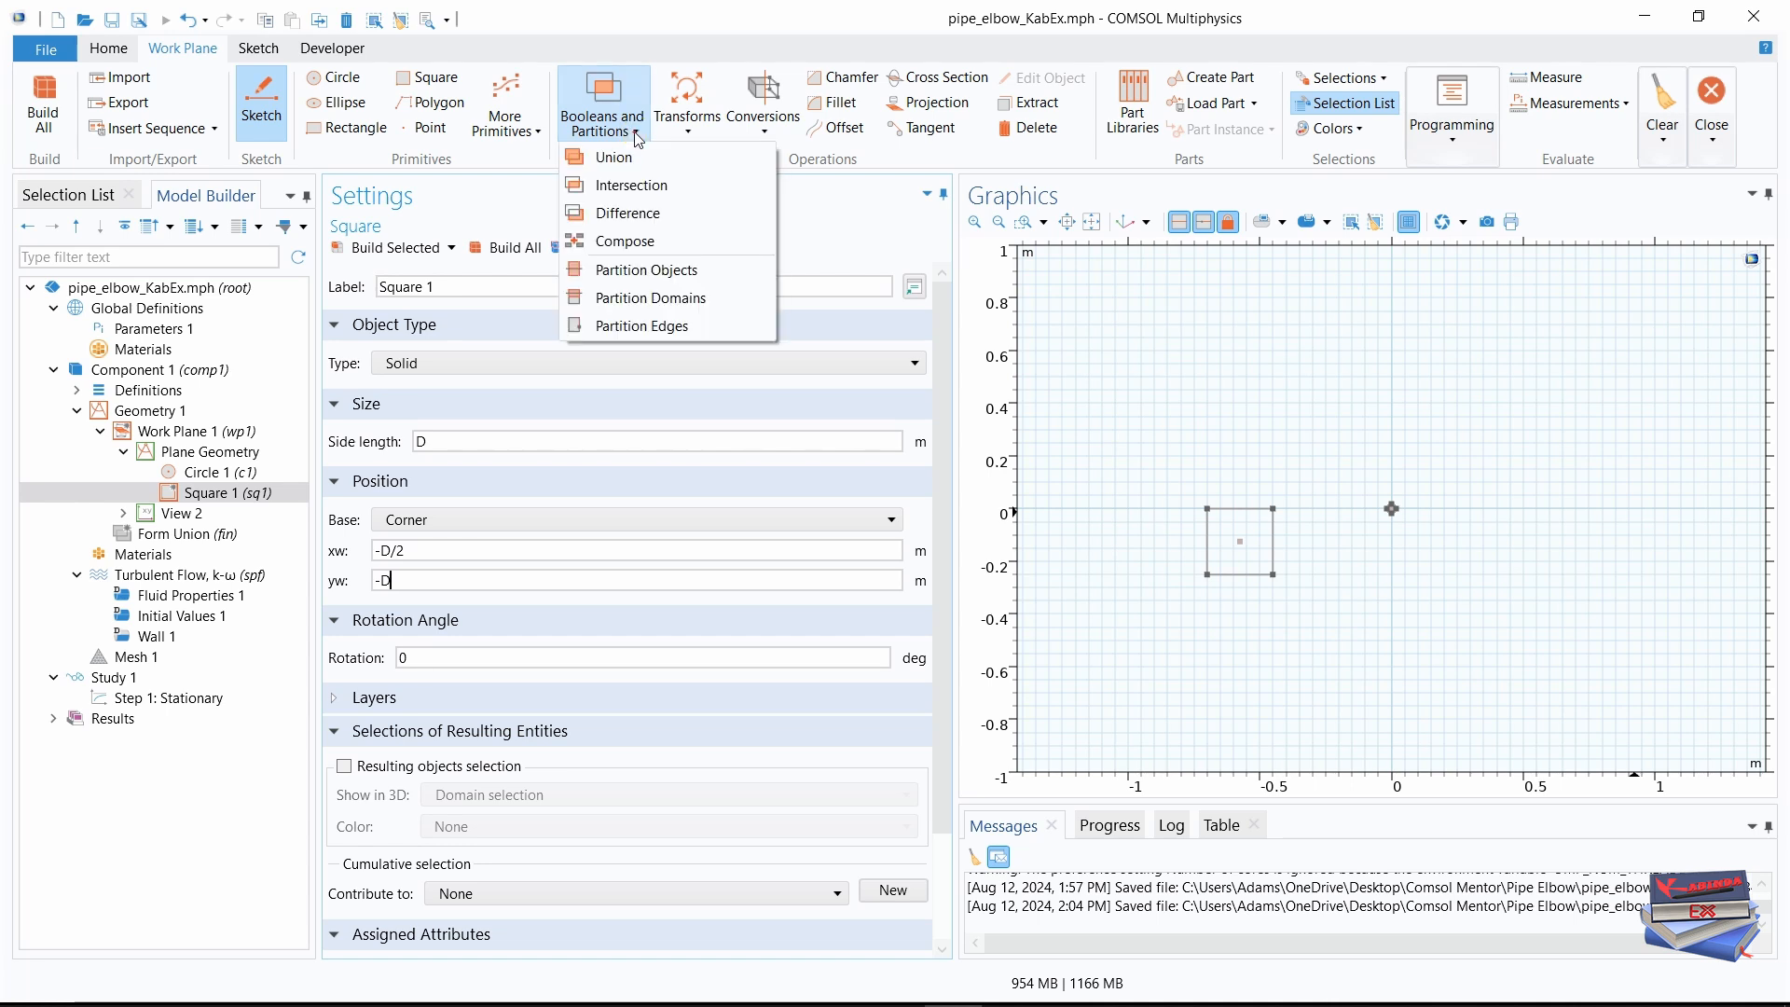
left_click(631, 220)
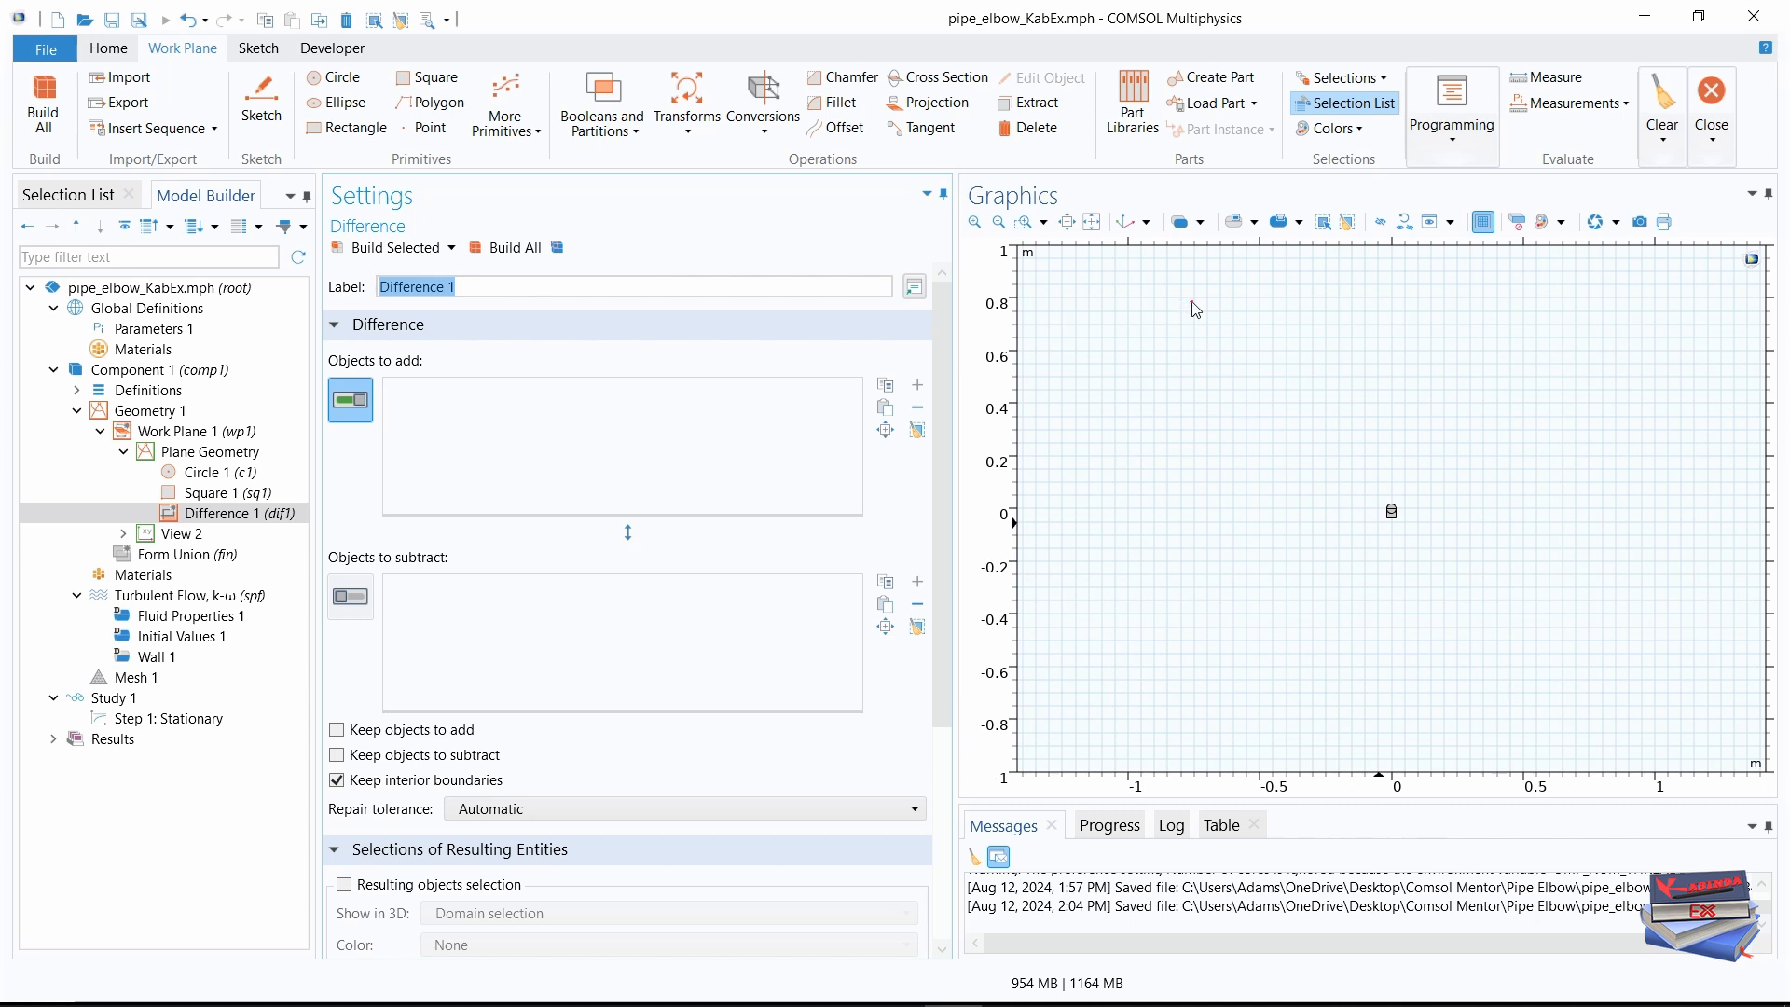
left_click(1093, 223)
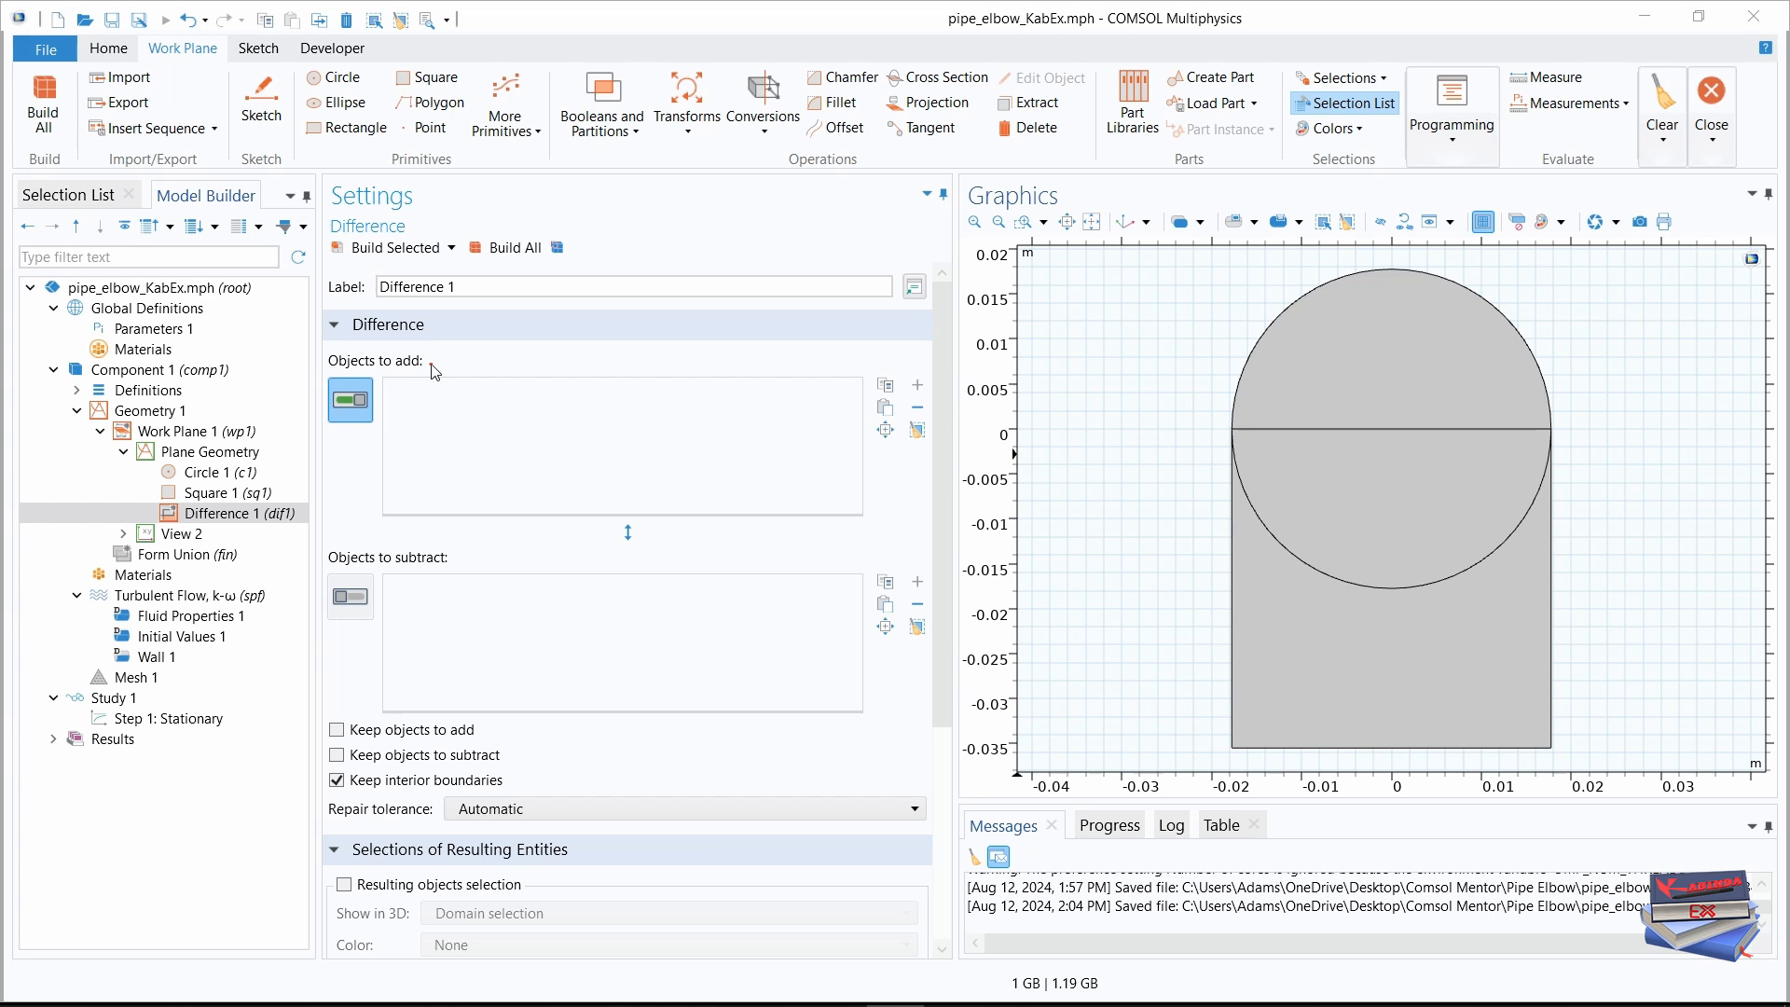
left_click(64, 195)
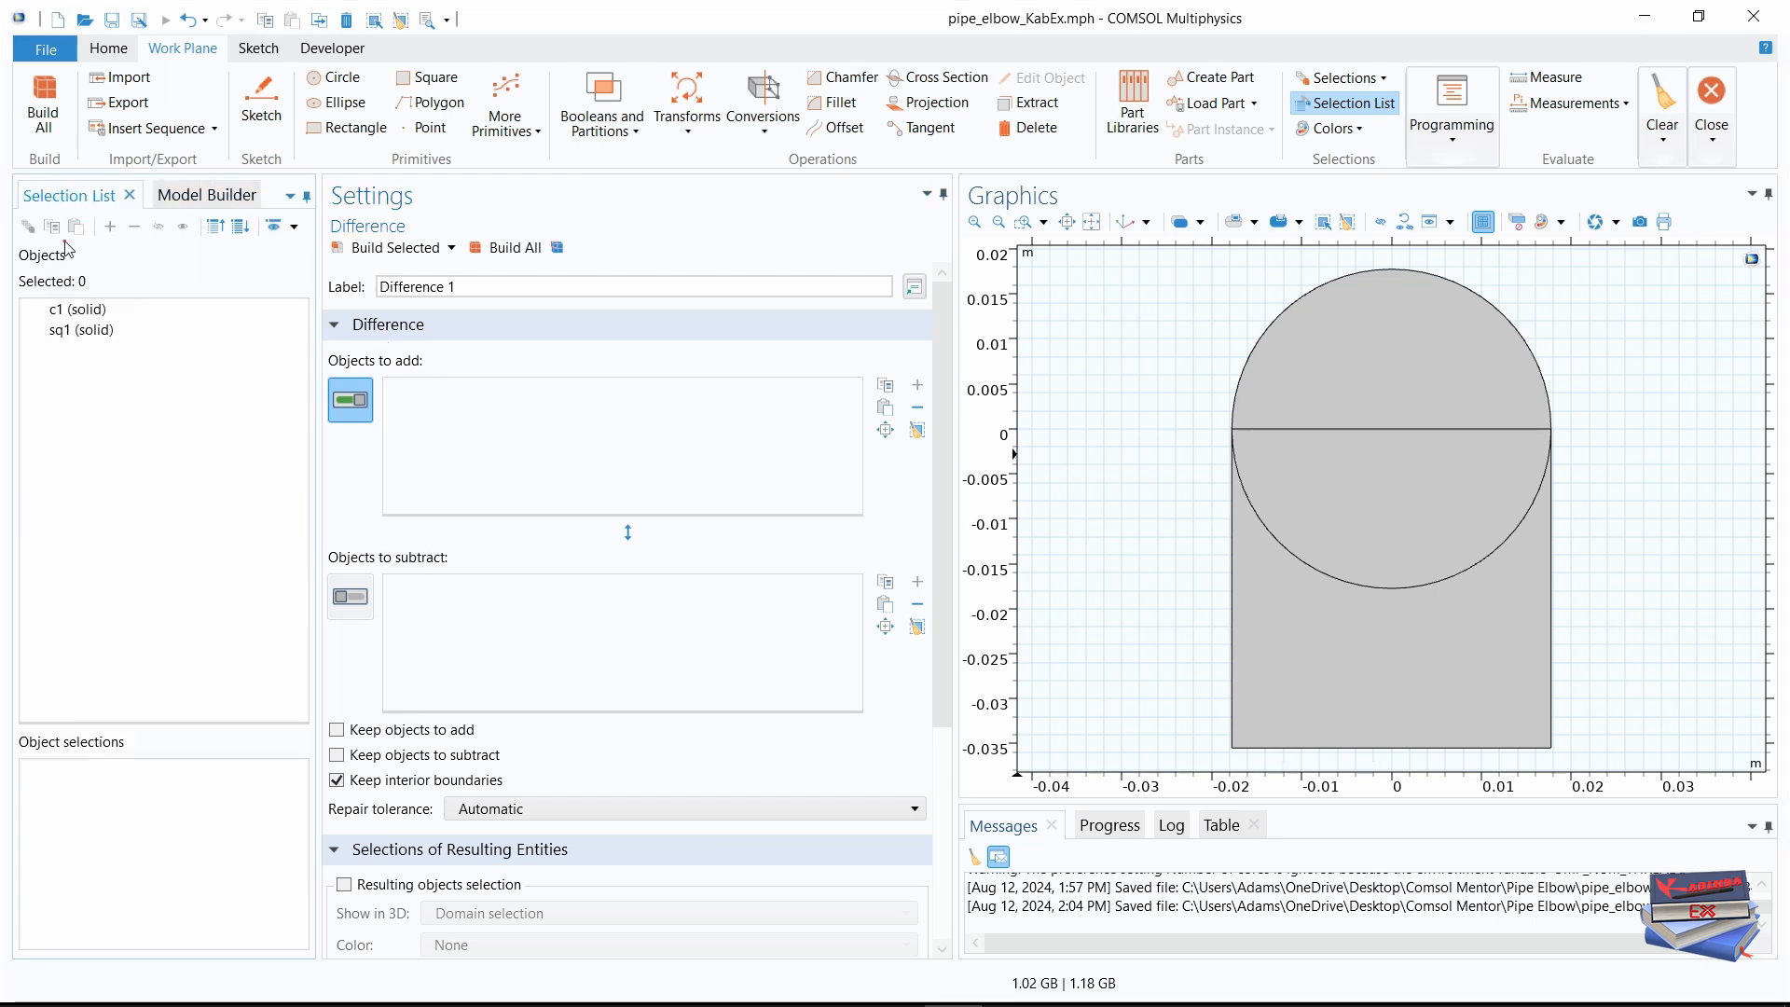
left_click(59, 322)
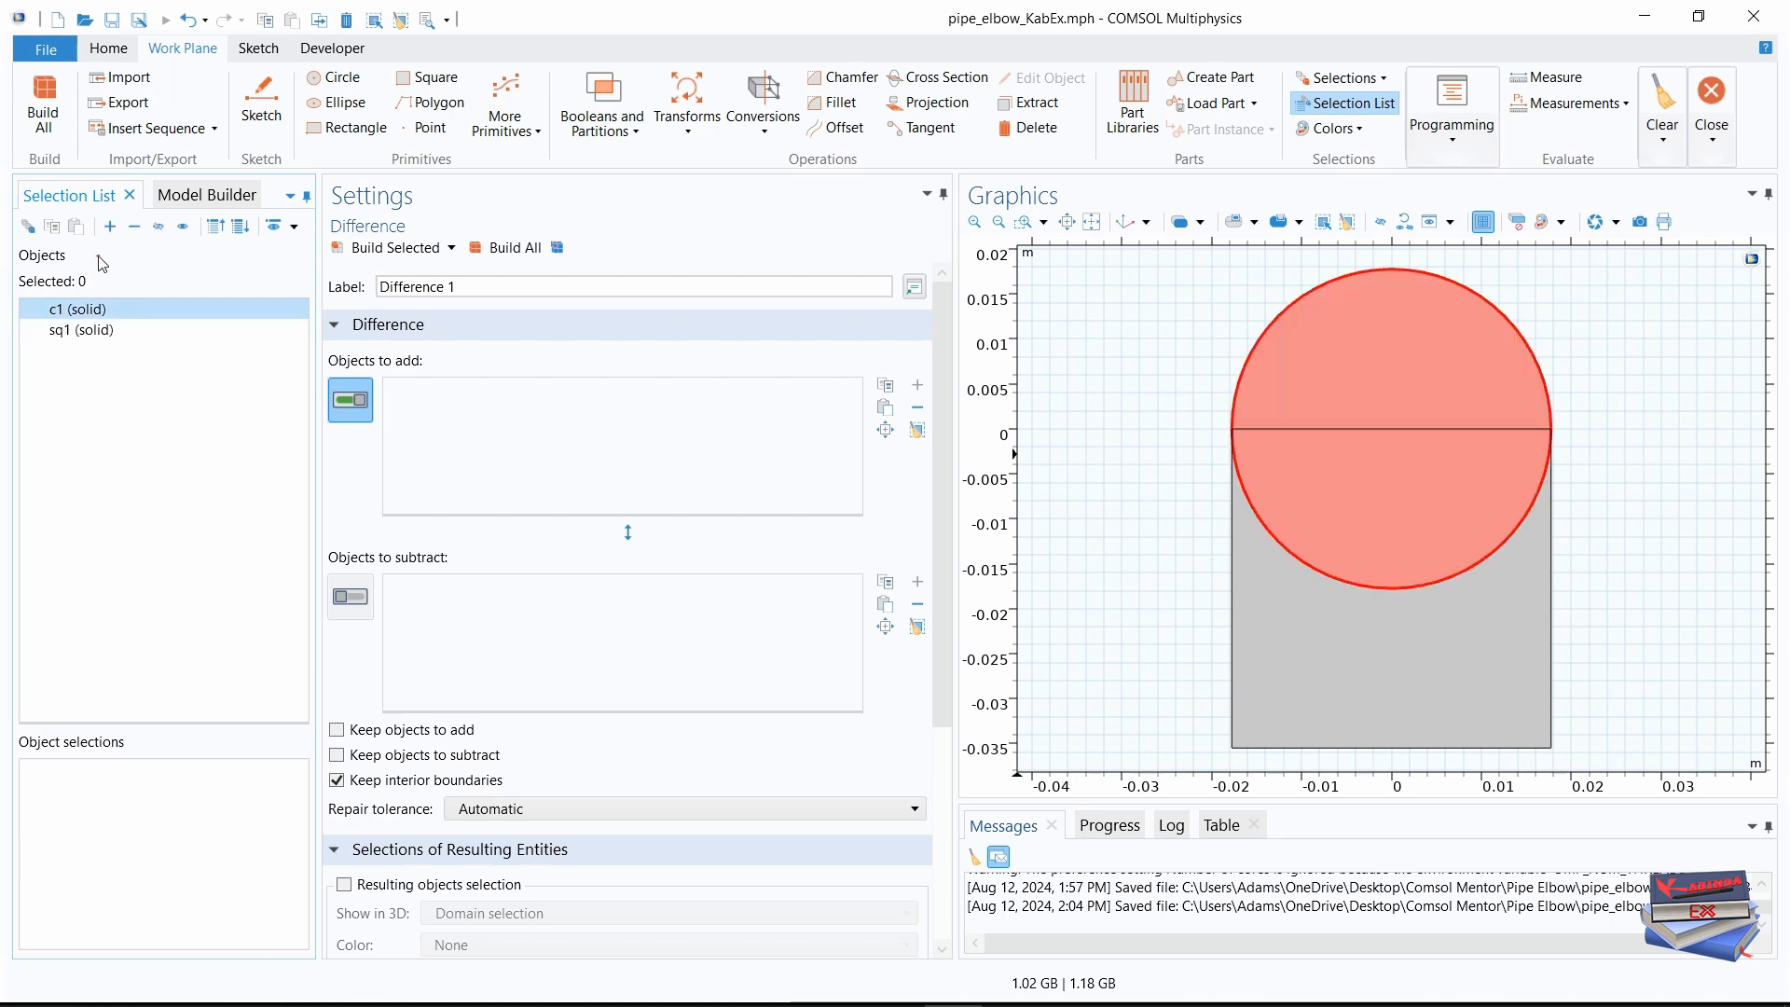
left_click(109, 228)
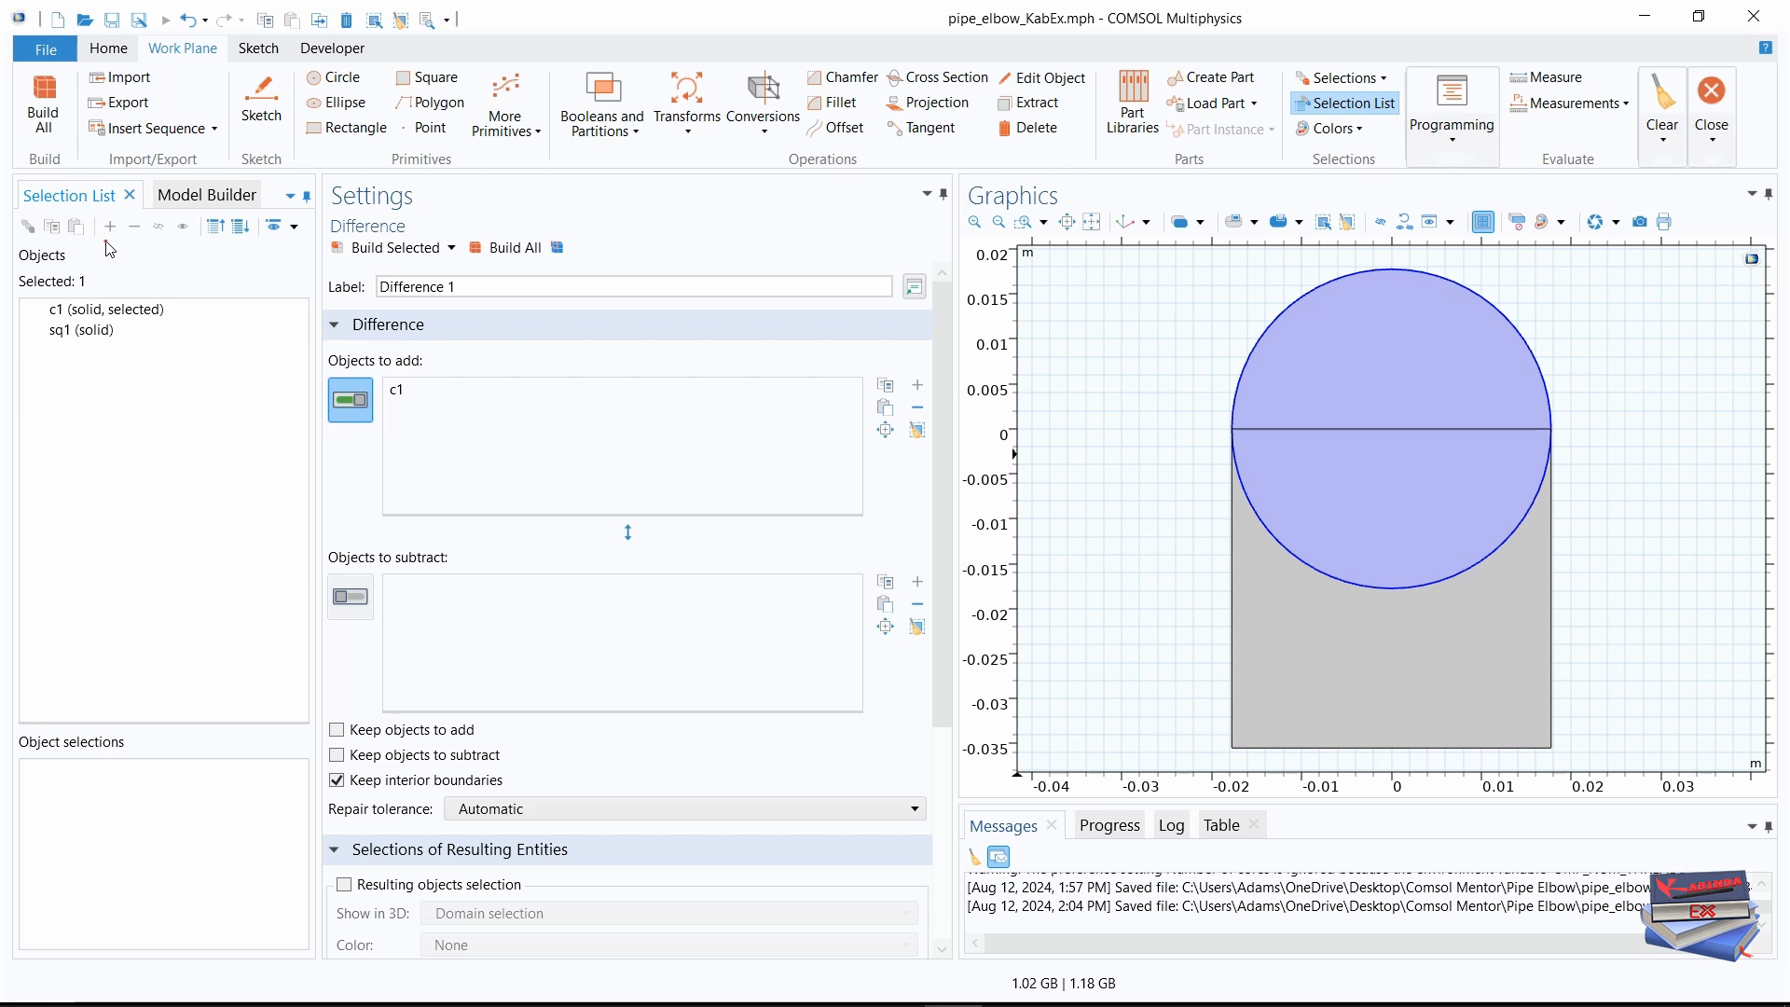
- Close the Selection List window and restore it, returning to the model tree
left_click(174, 199)
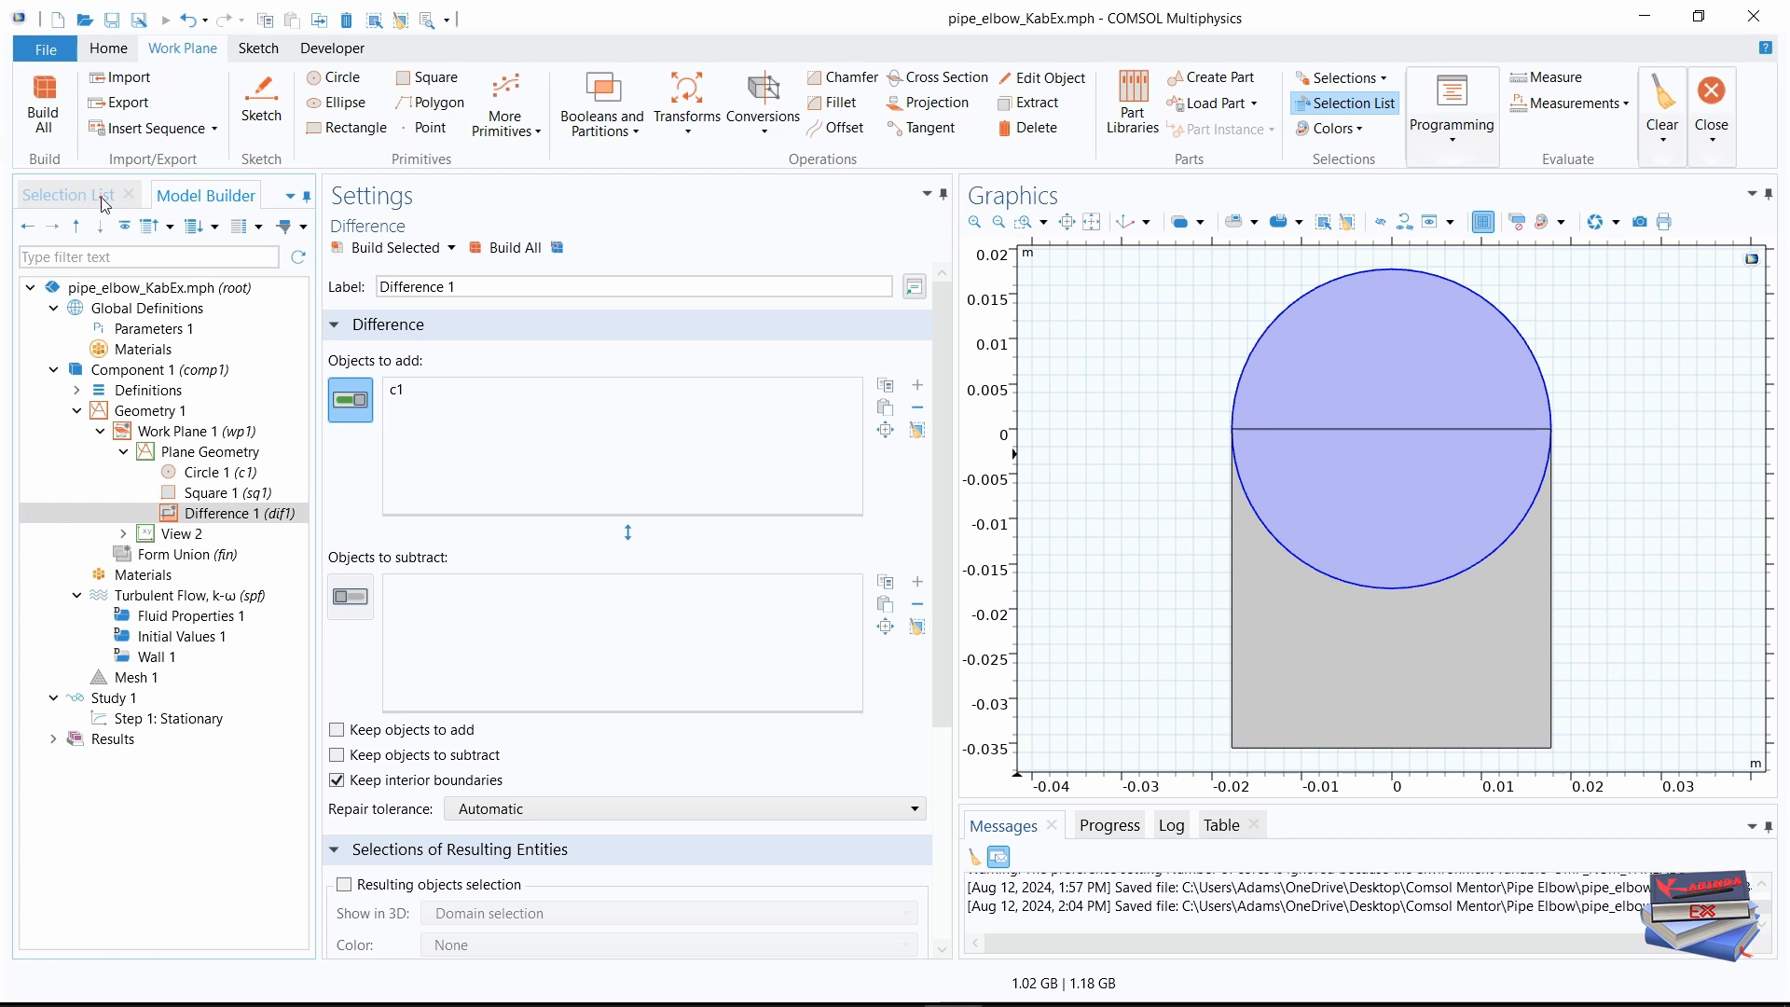
left_click(129, 195)
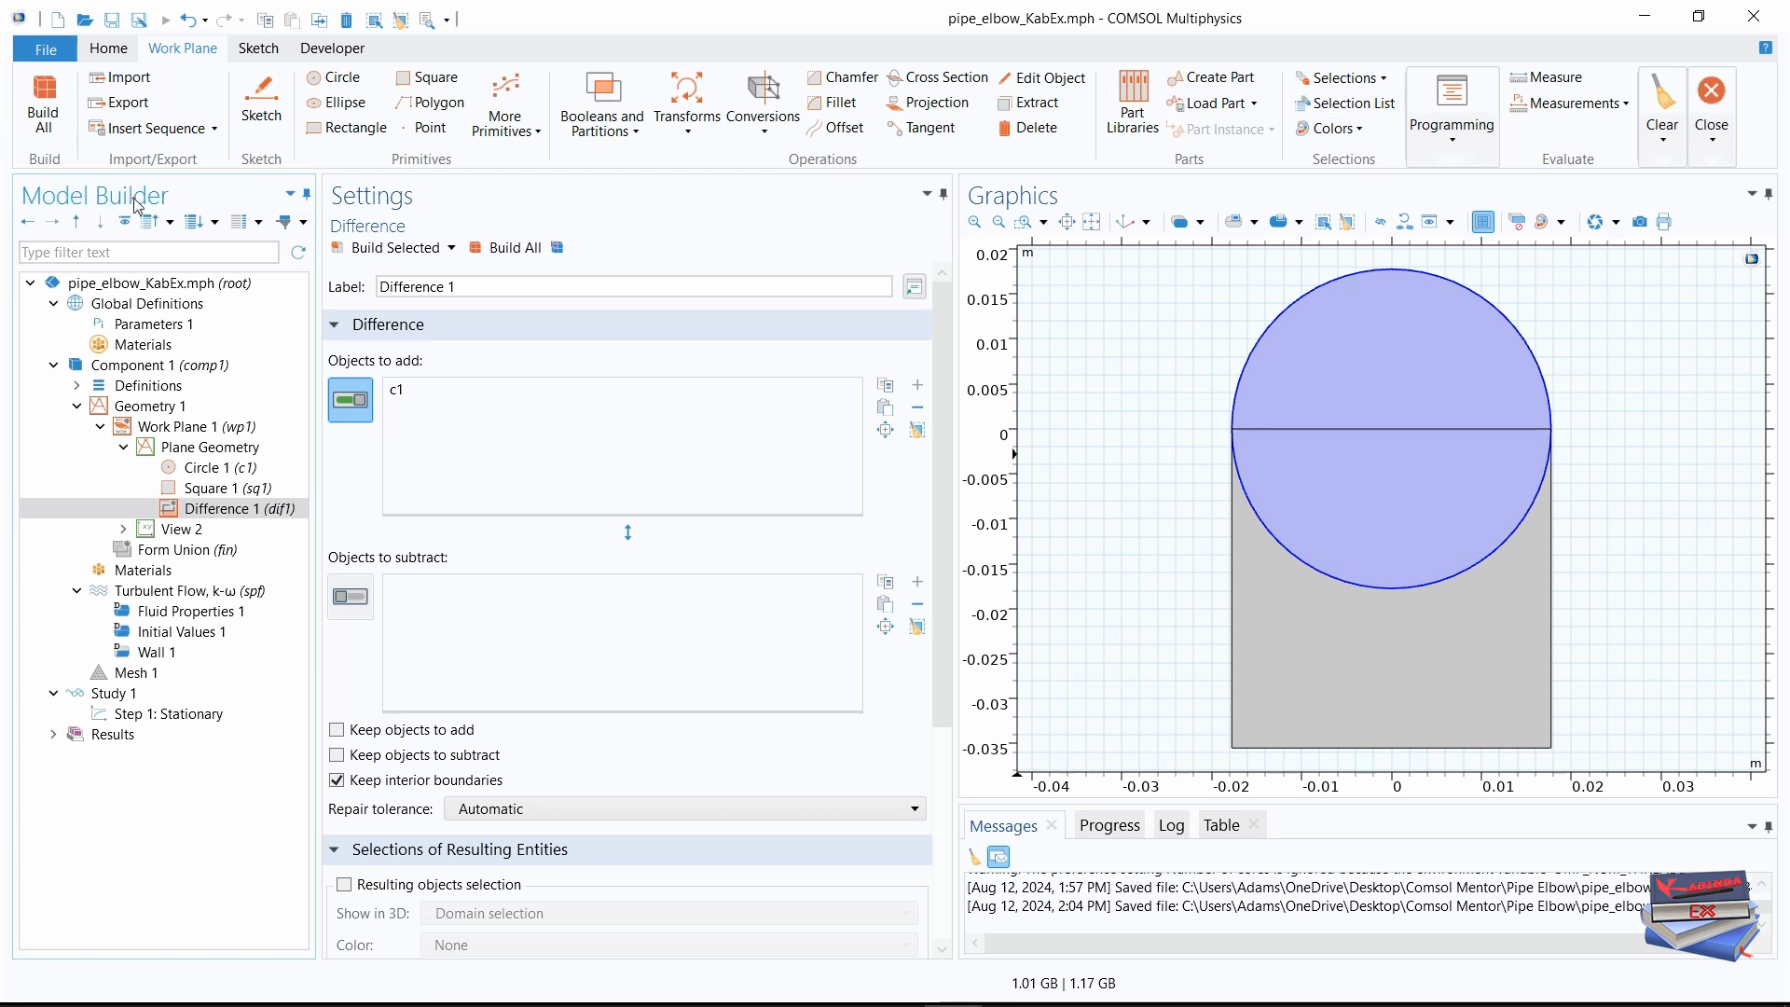
left_click(108, 49)
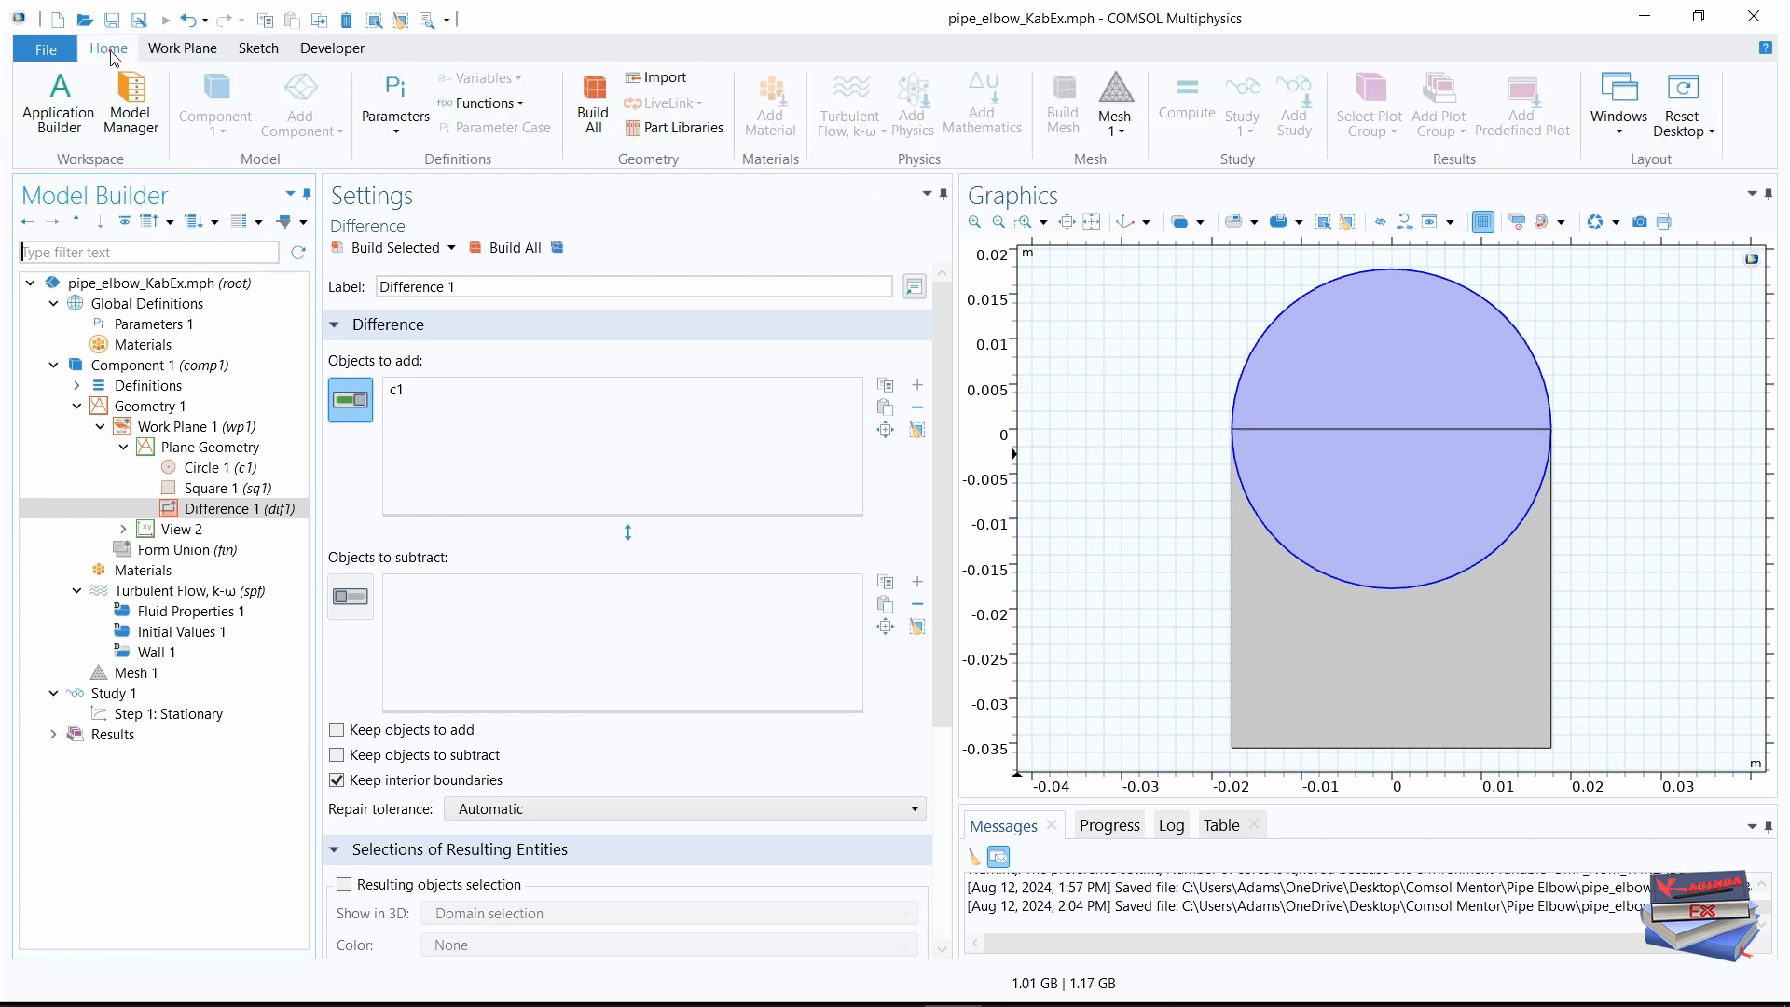
left_click(1619, 126)
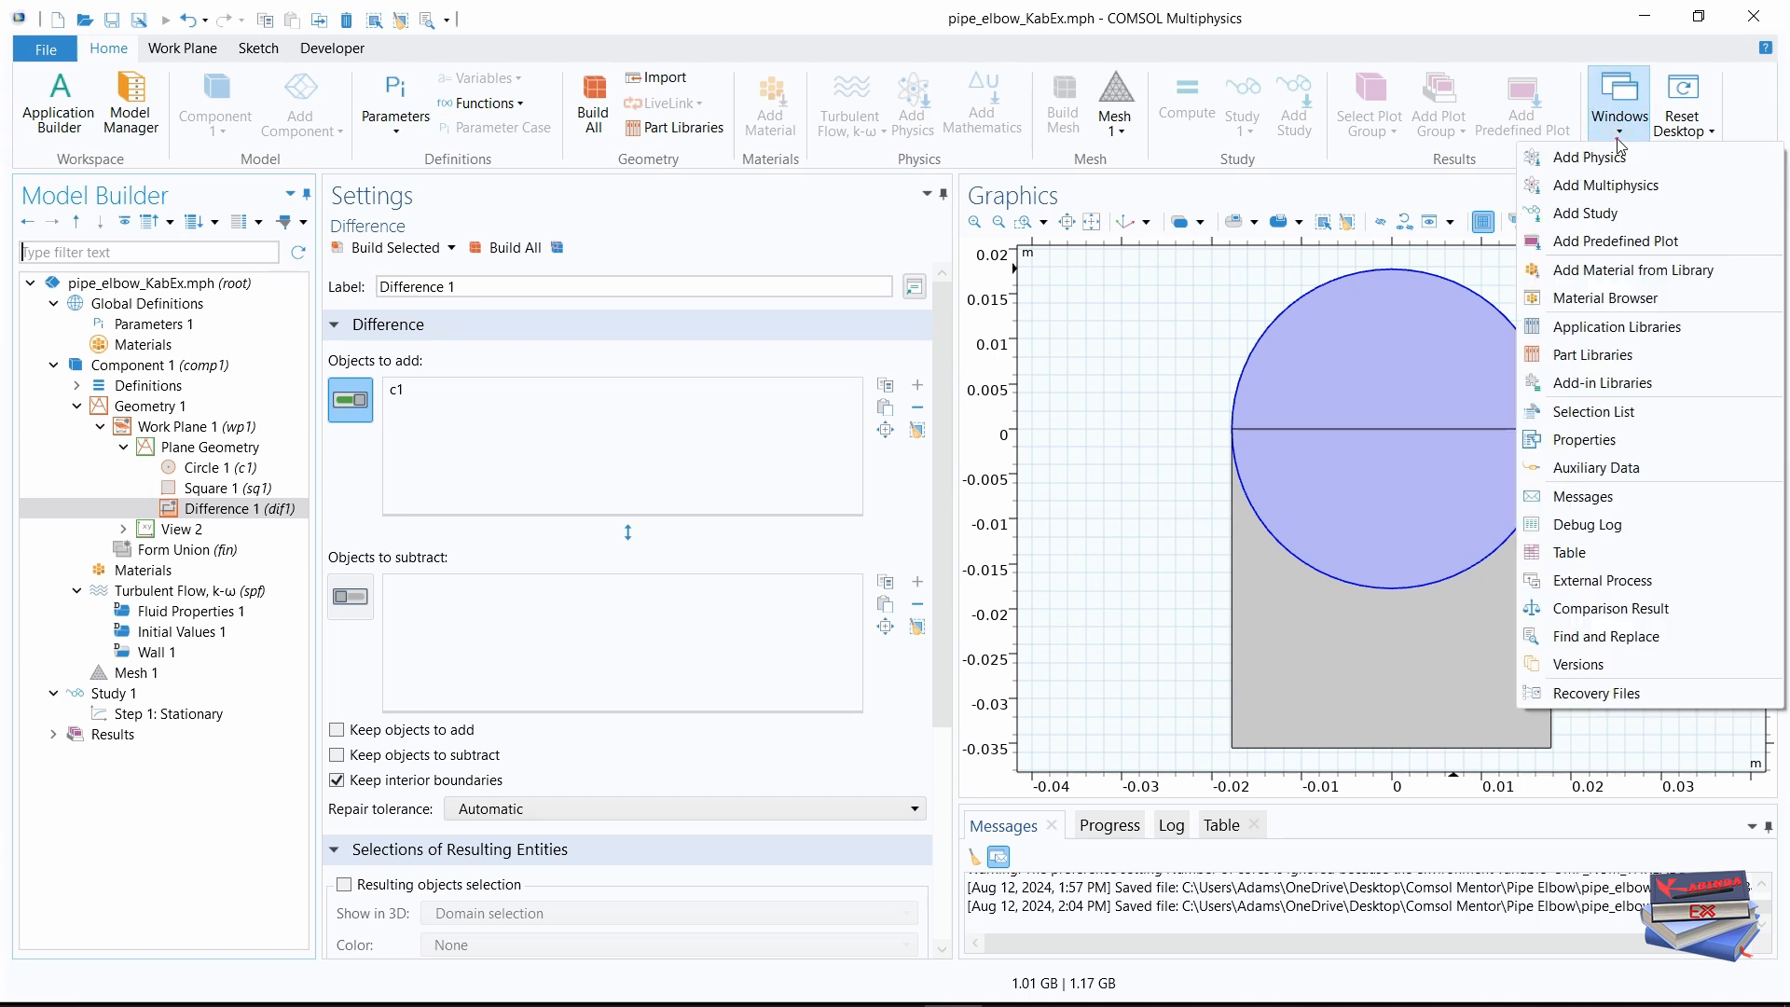
left_click(1601, 420)
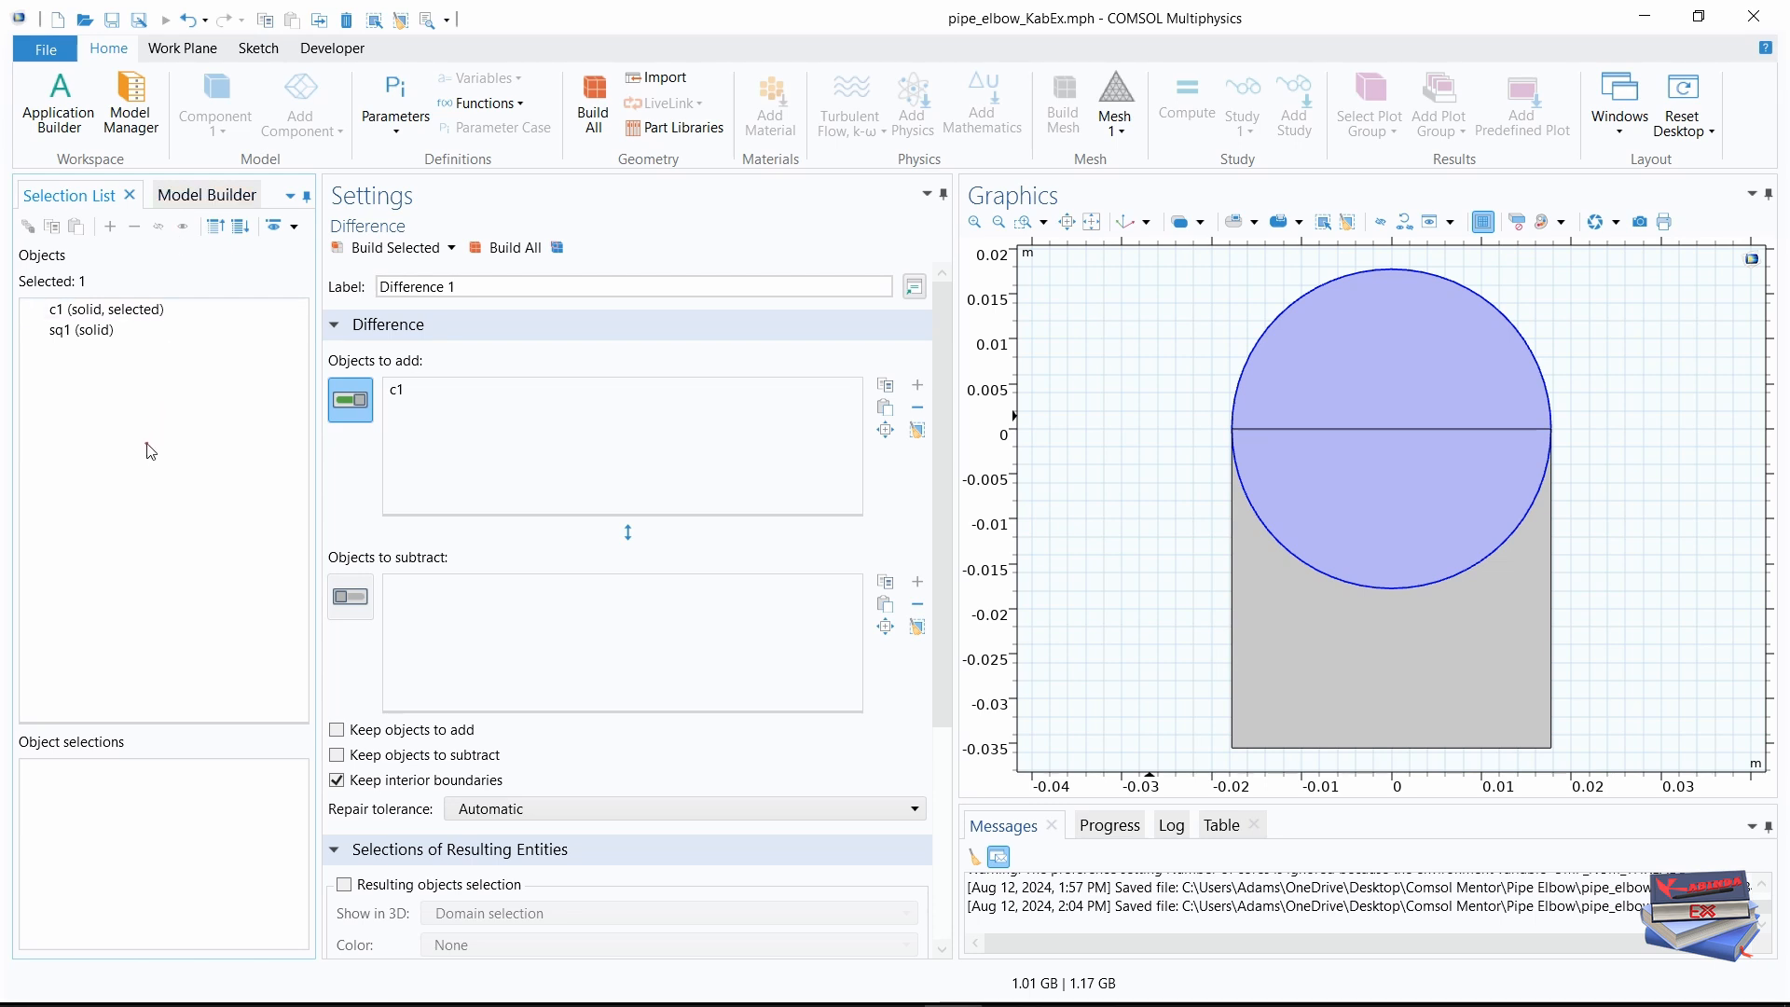
left_click(185, 203)
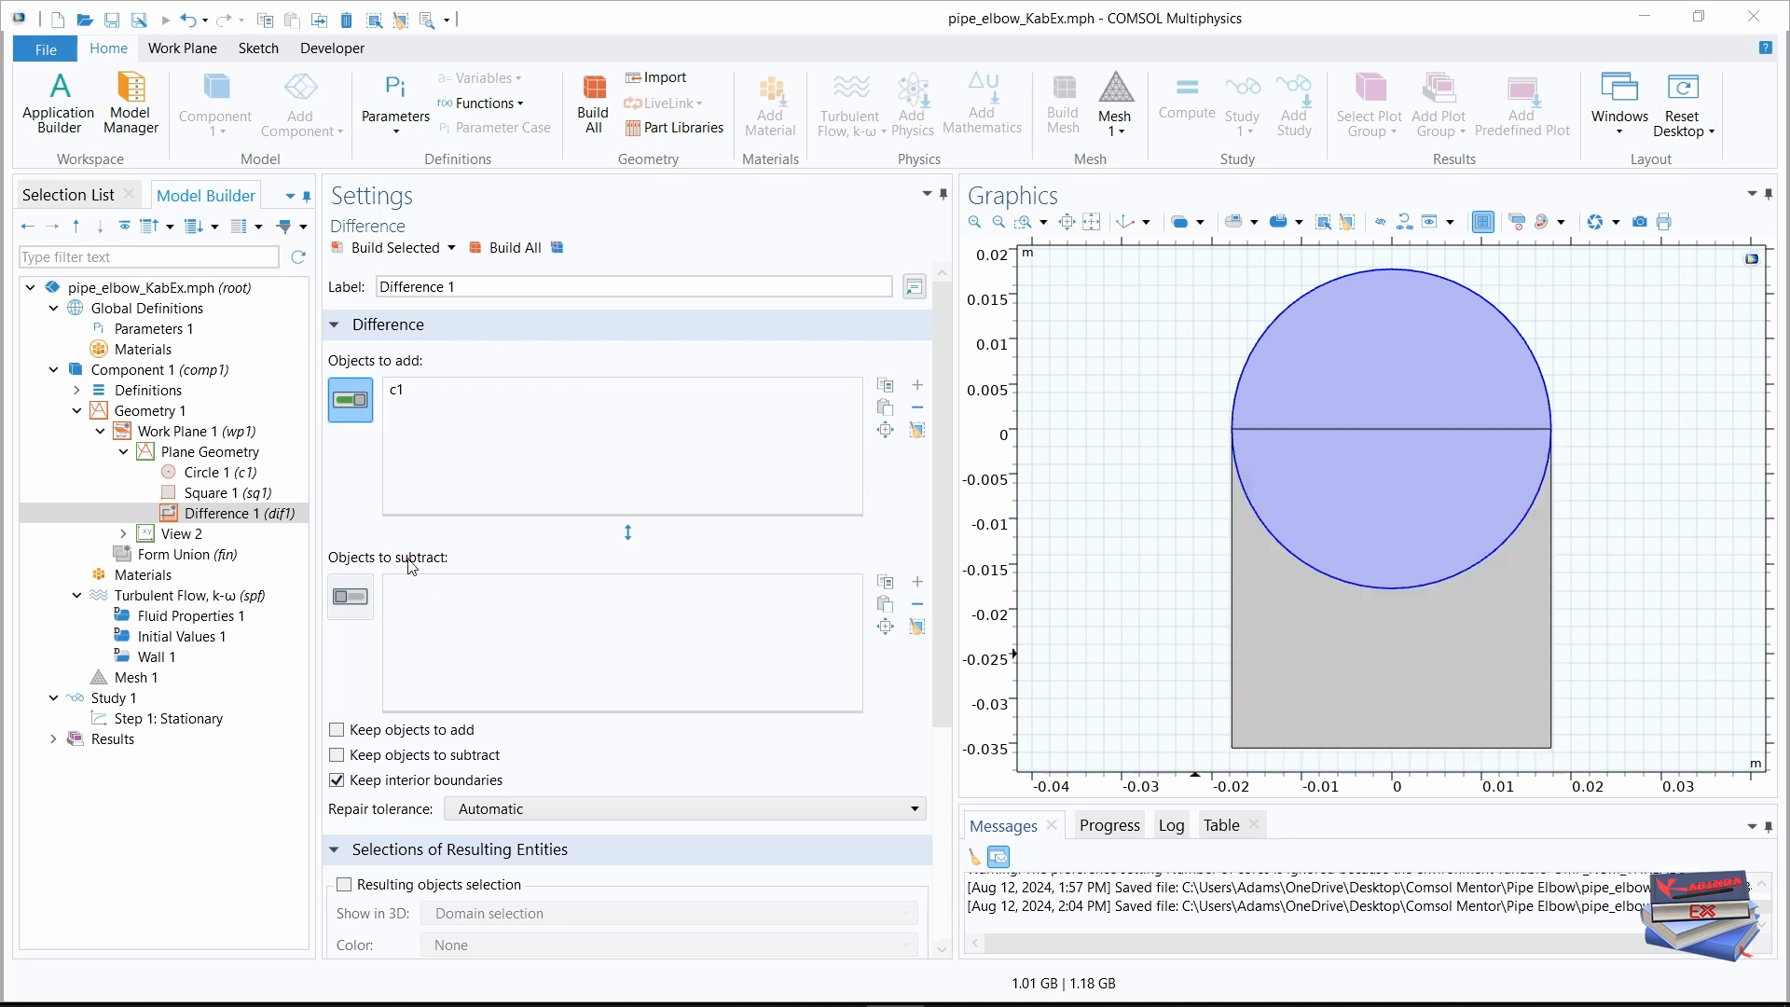
- Assign the square sq1 as the object to subtract from the circle and build all objects
left_click(349, 601)
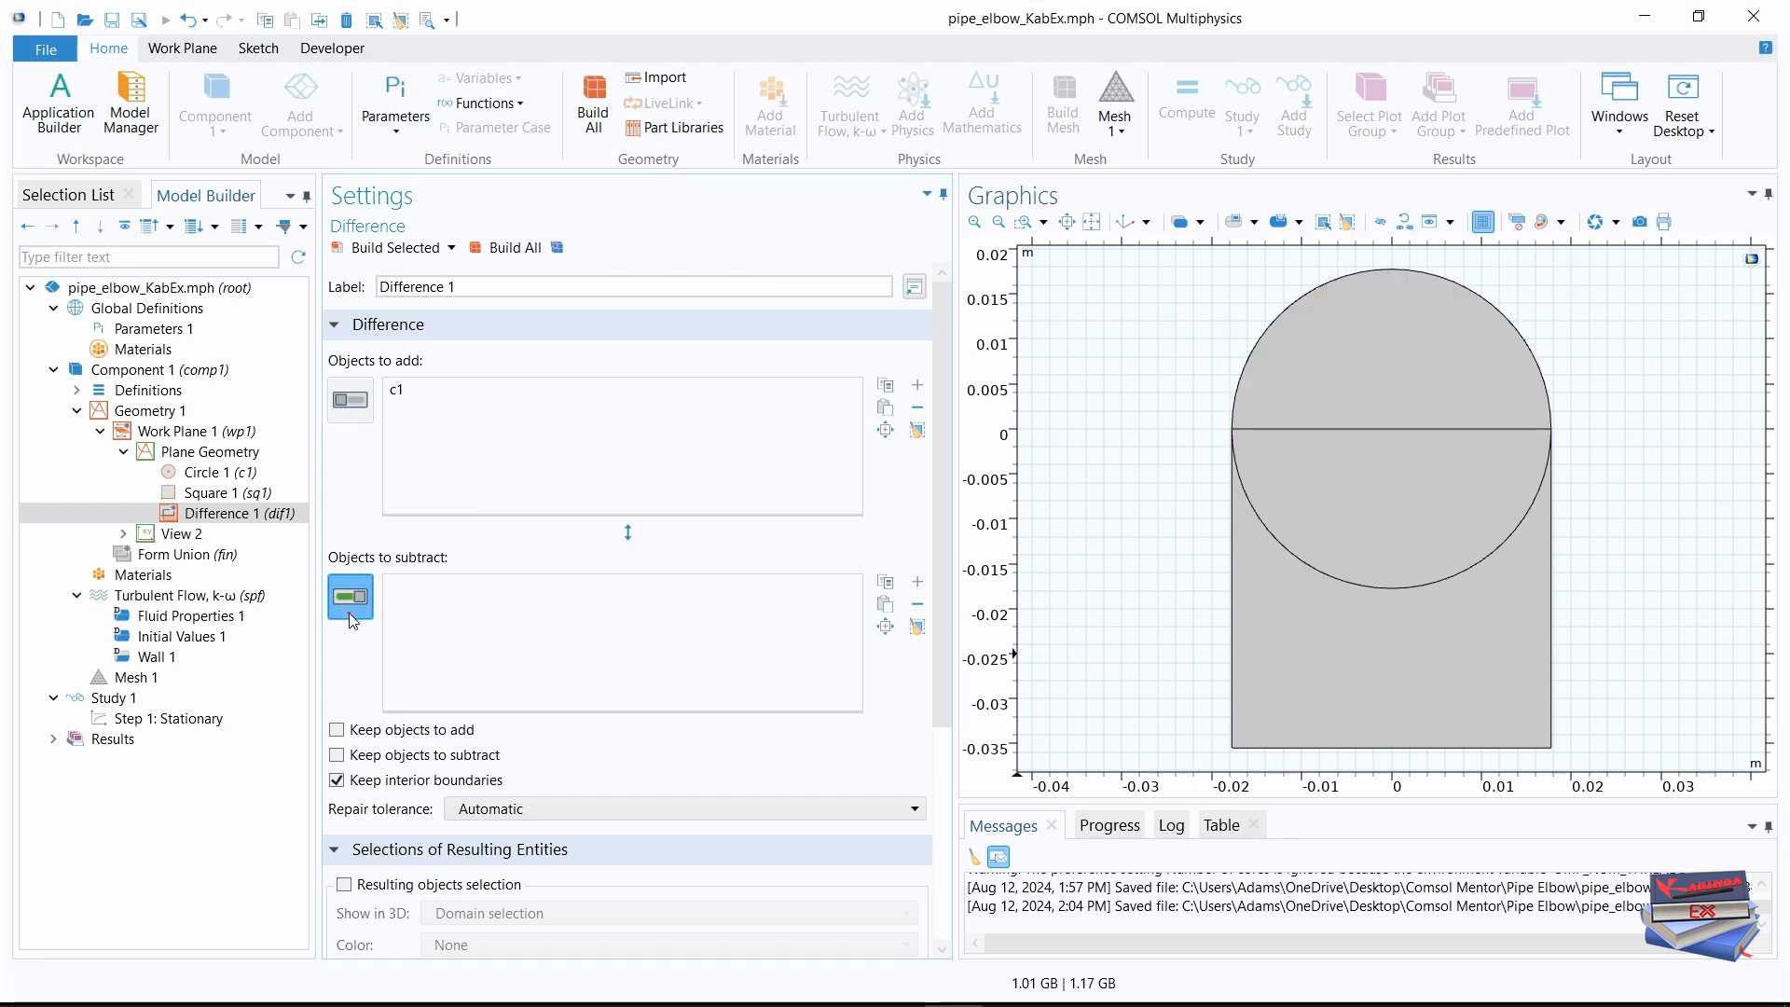
left_click(68, 194)
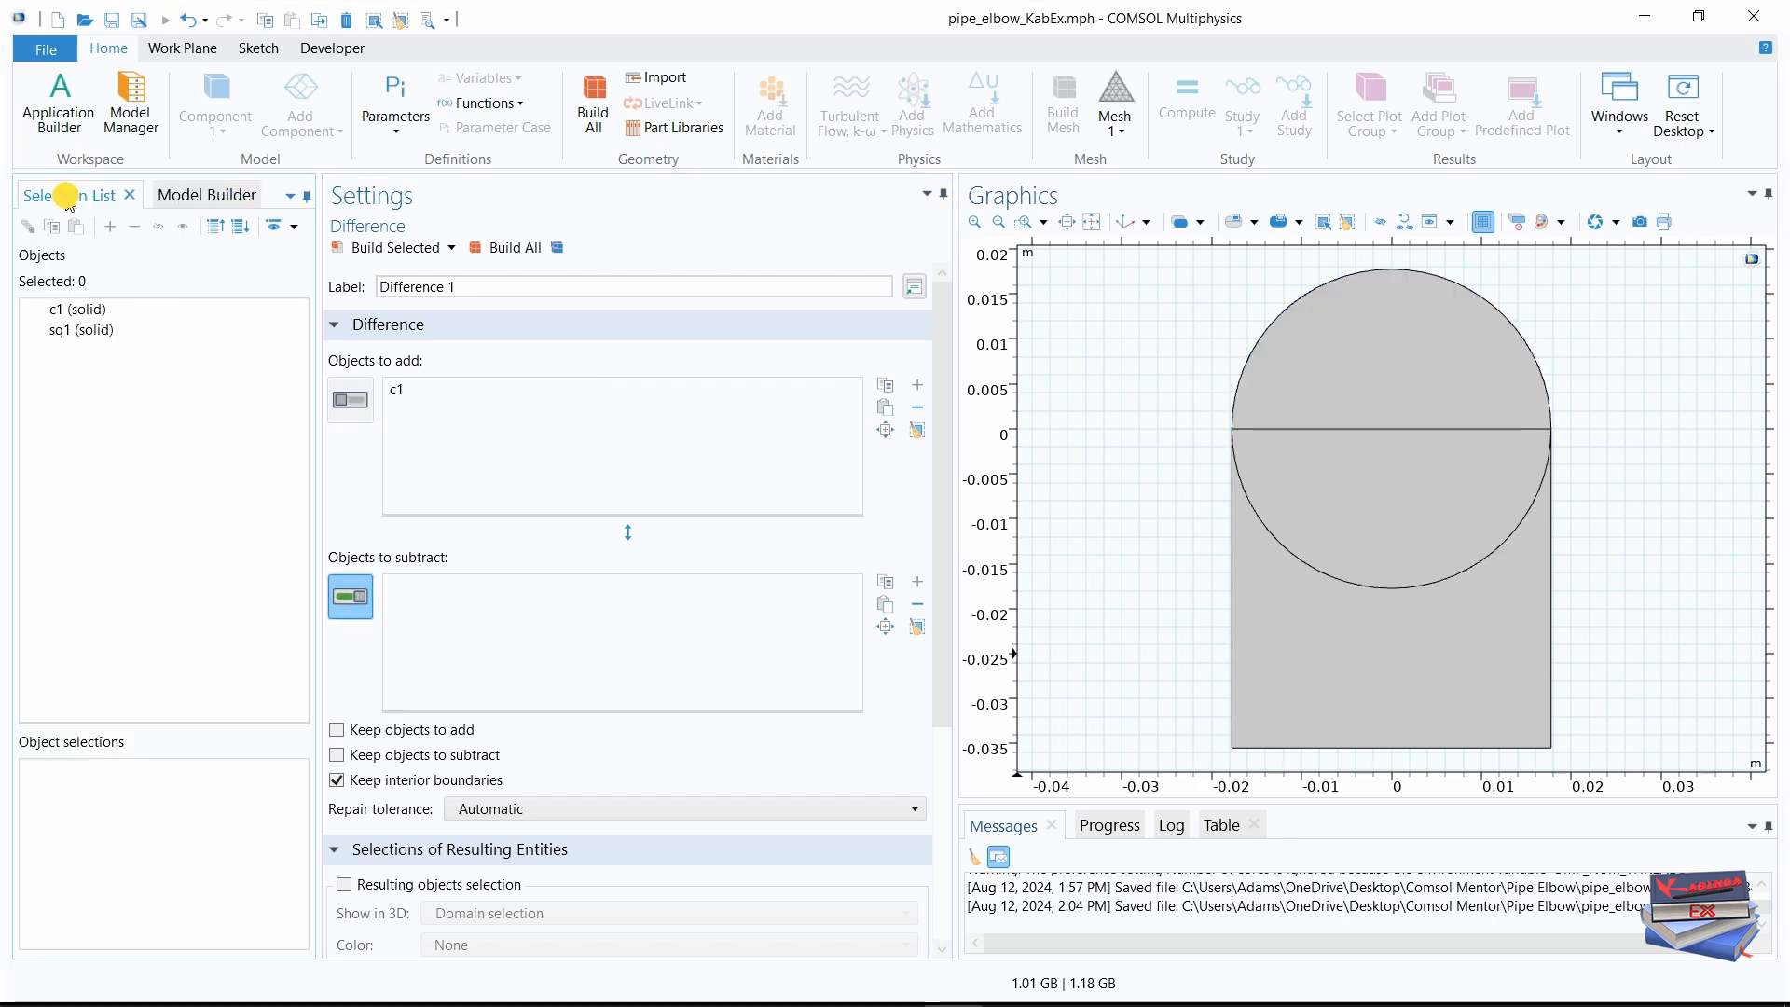
left_click(61, 332)
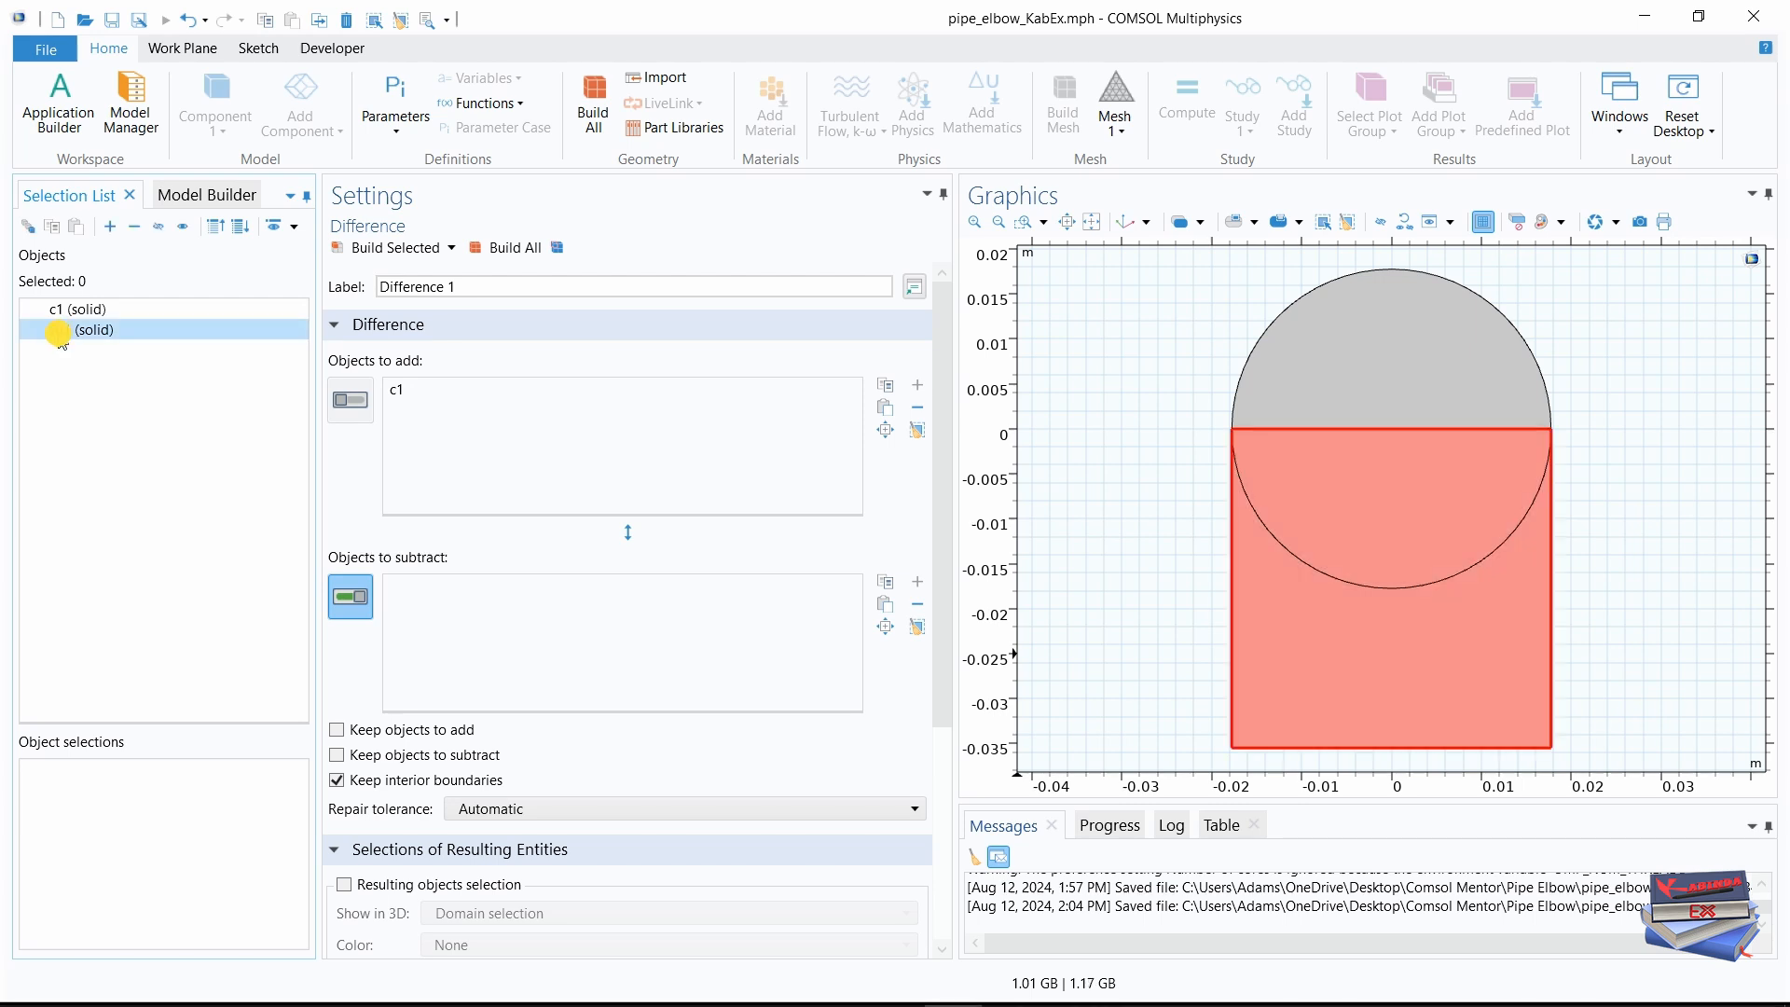
left_click(110, 230)
left_click(179, 201)
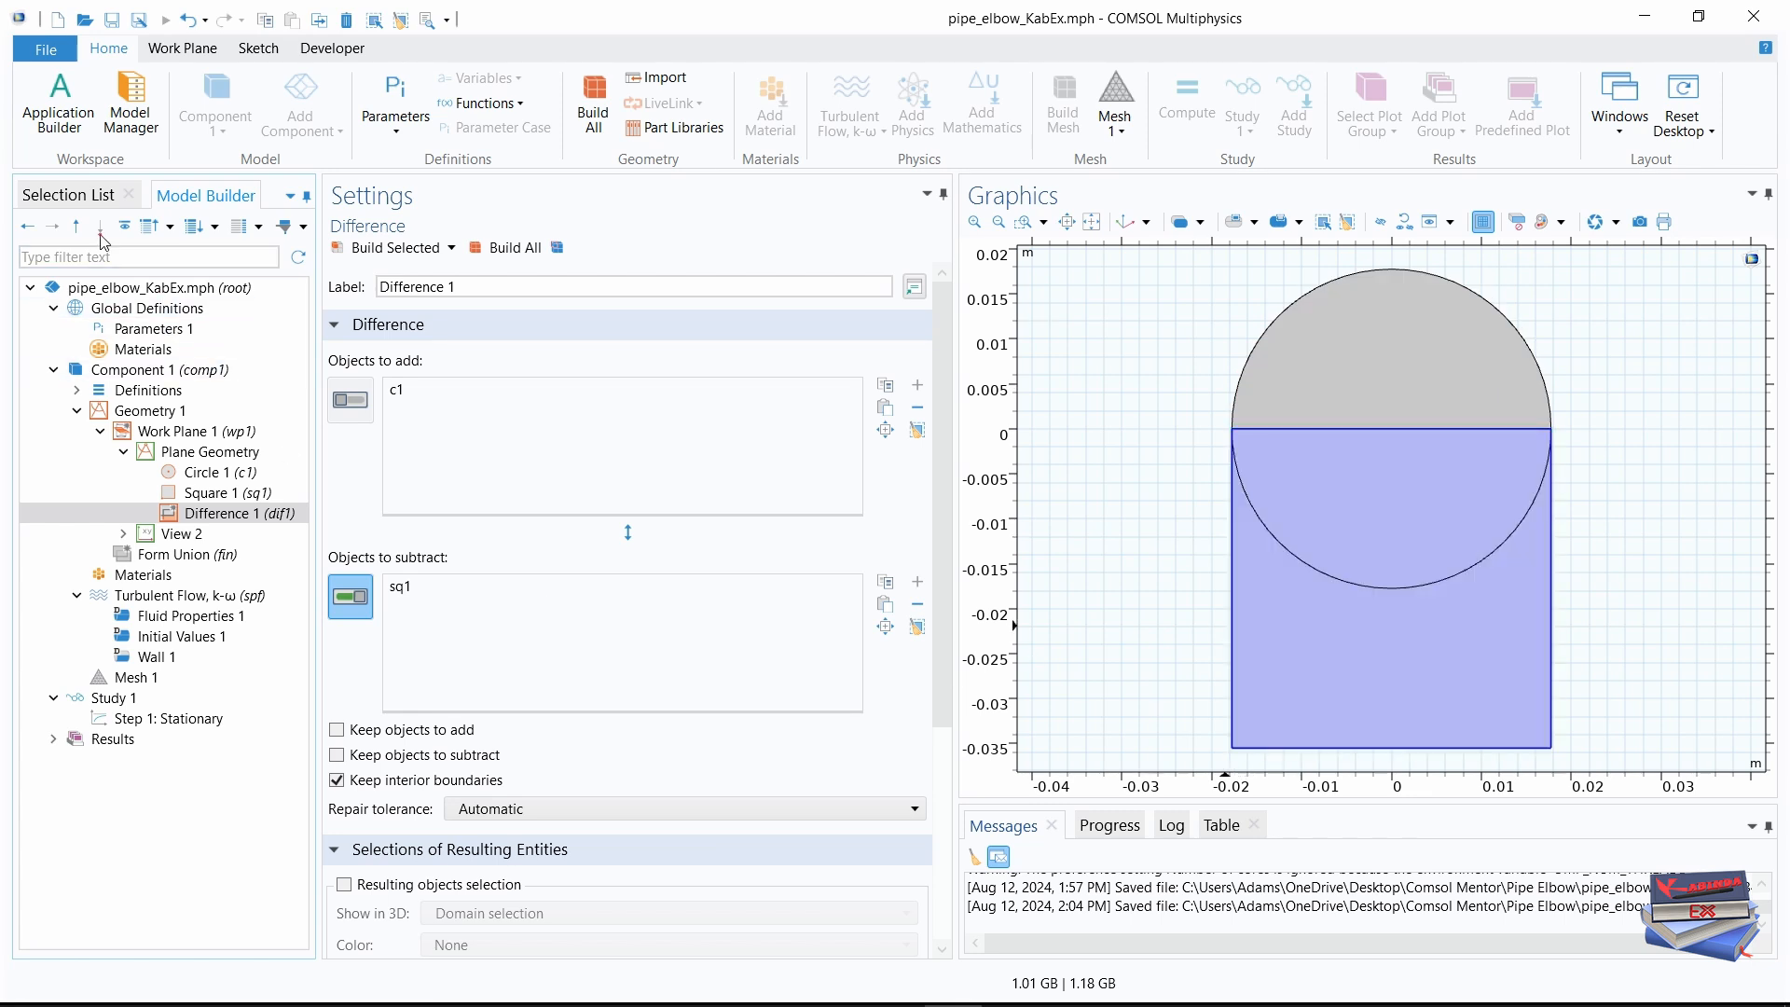
left_click(68, 199)
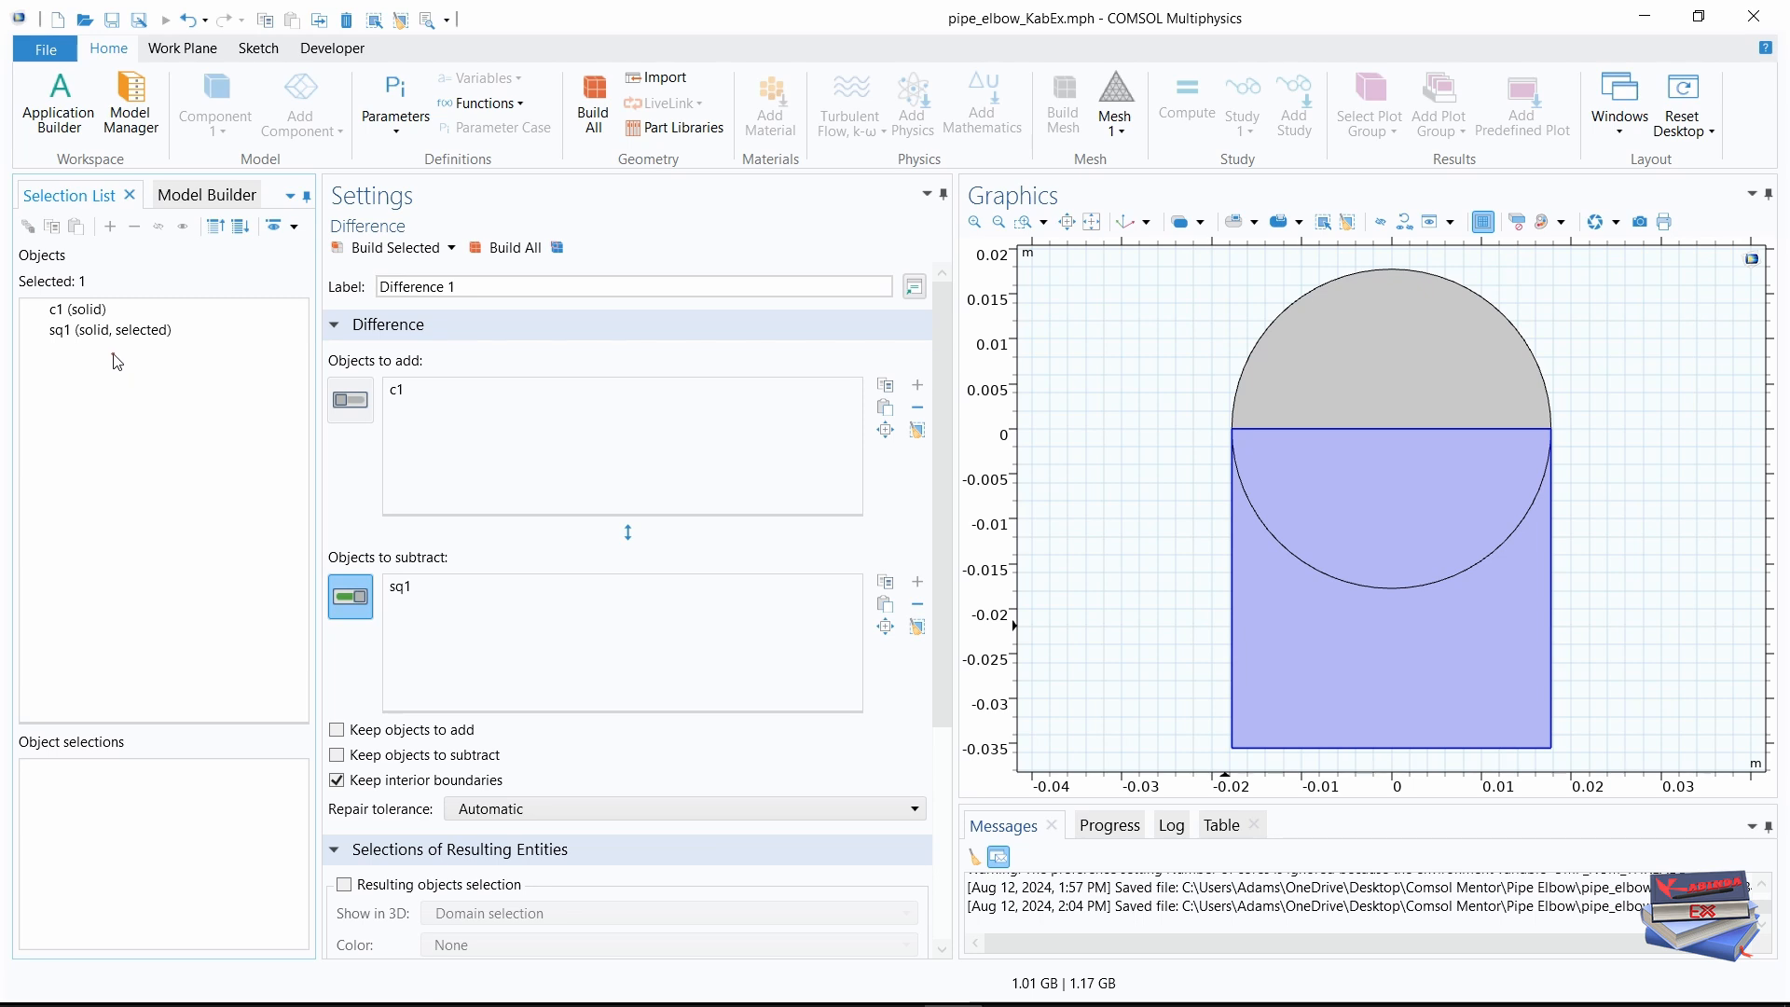
left_click(183, 197)
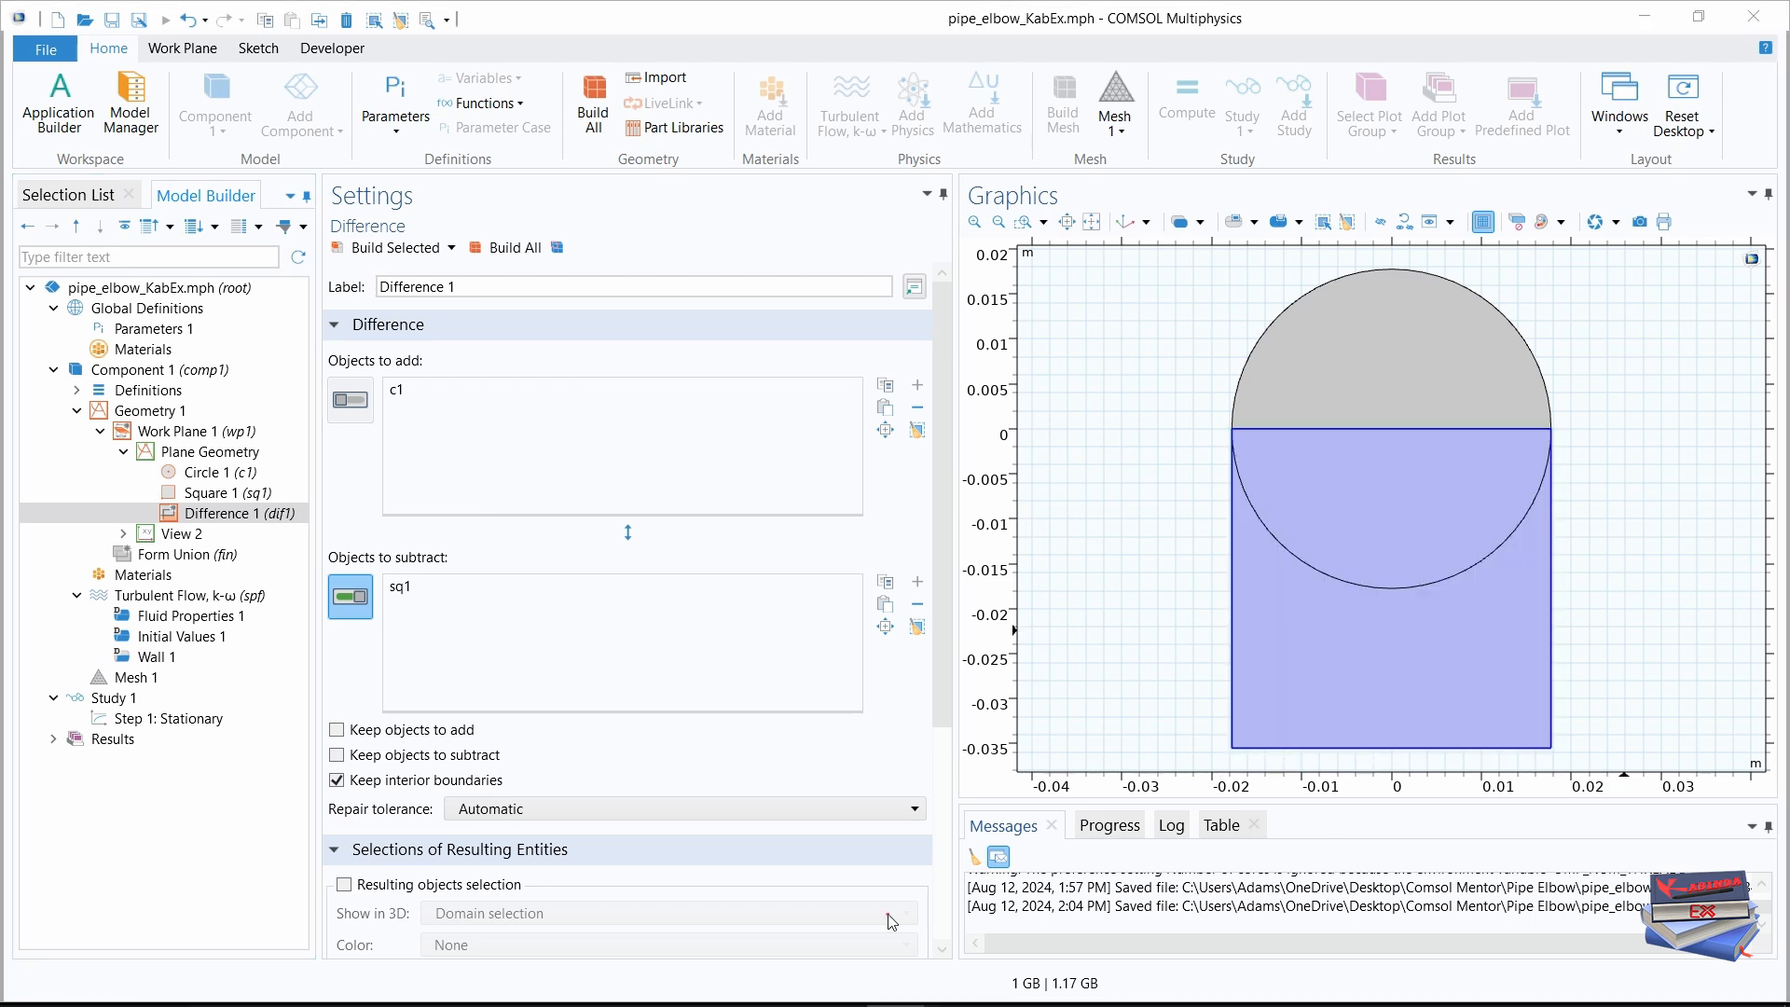
left_click(503, 248)
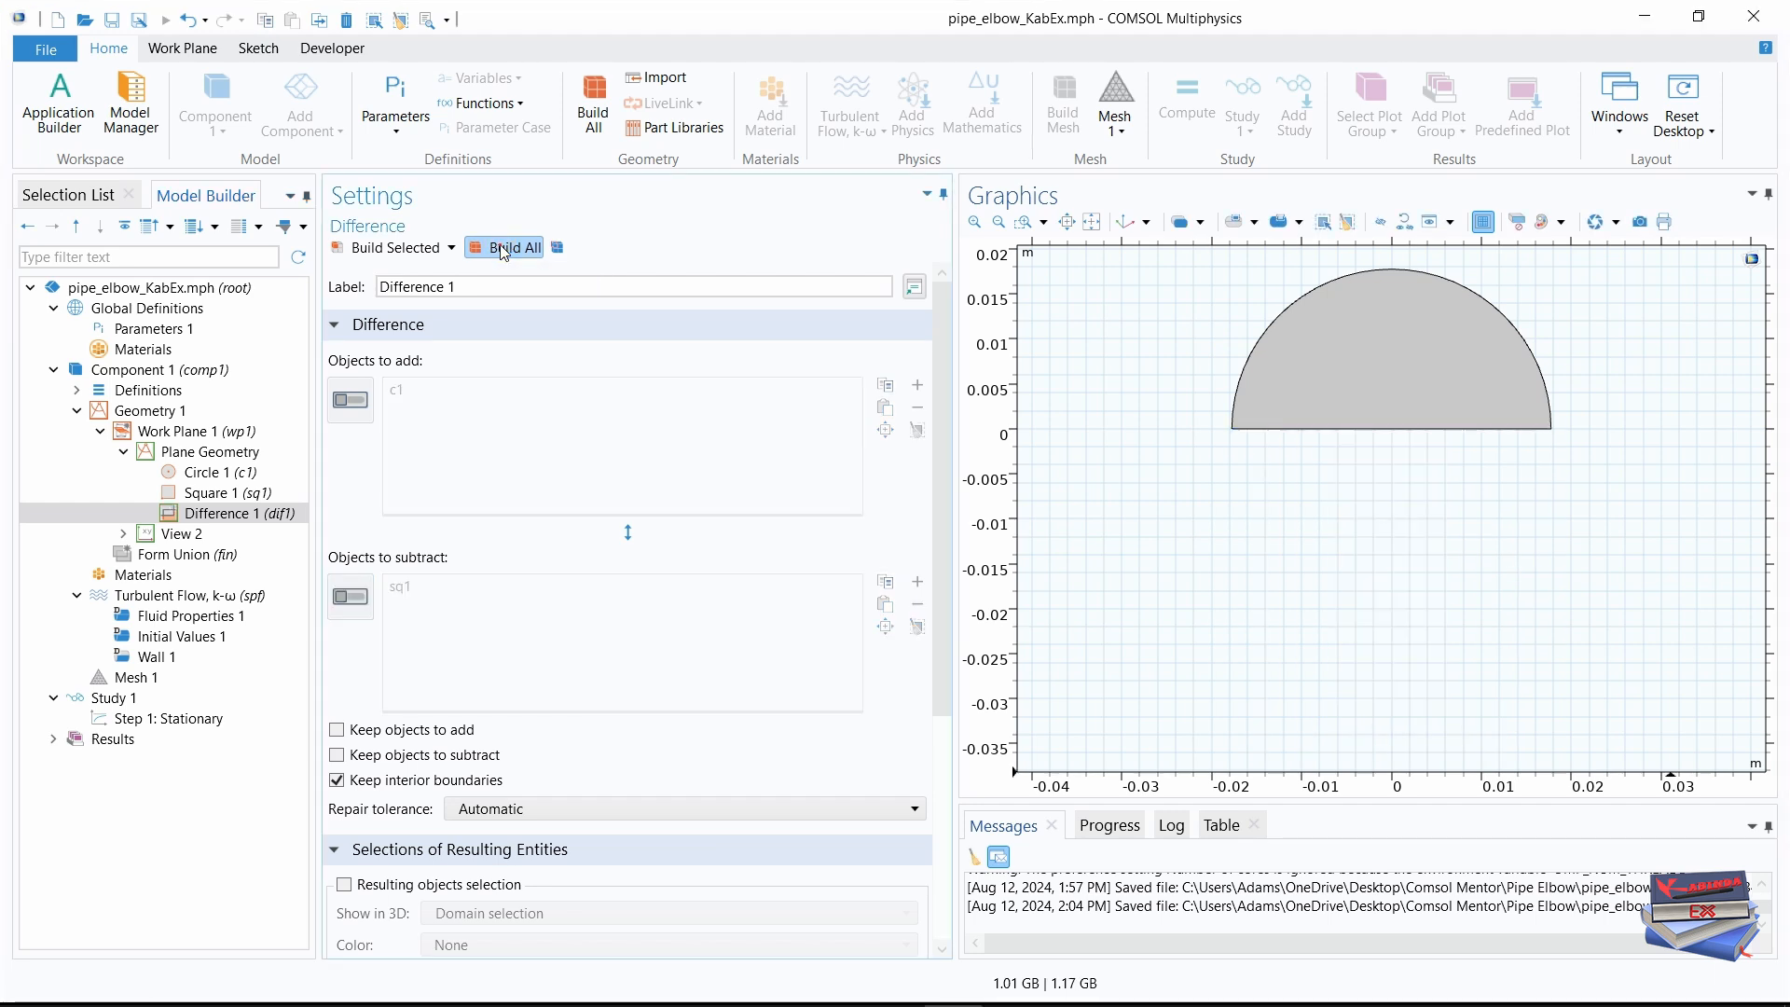
left_click(1091, 224)
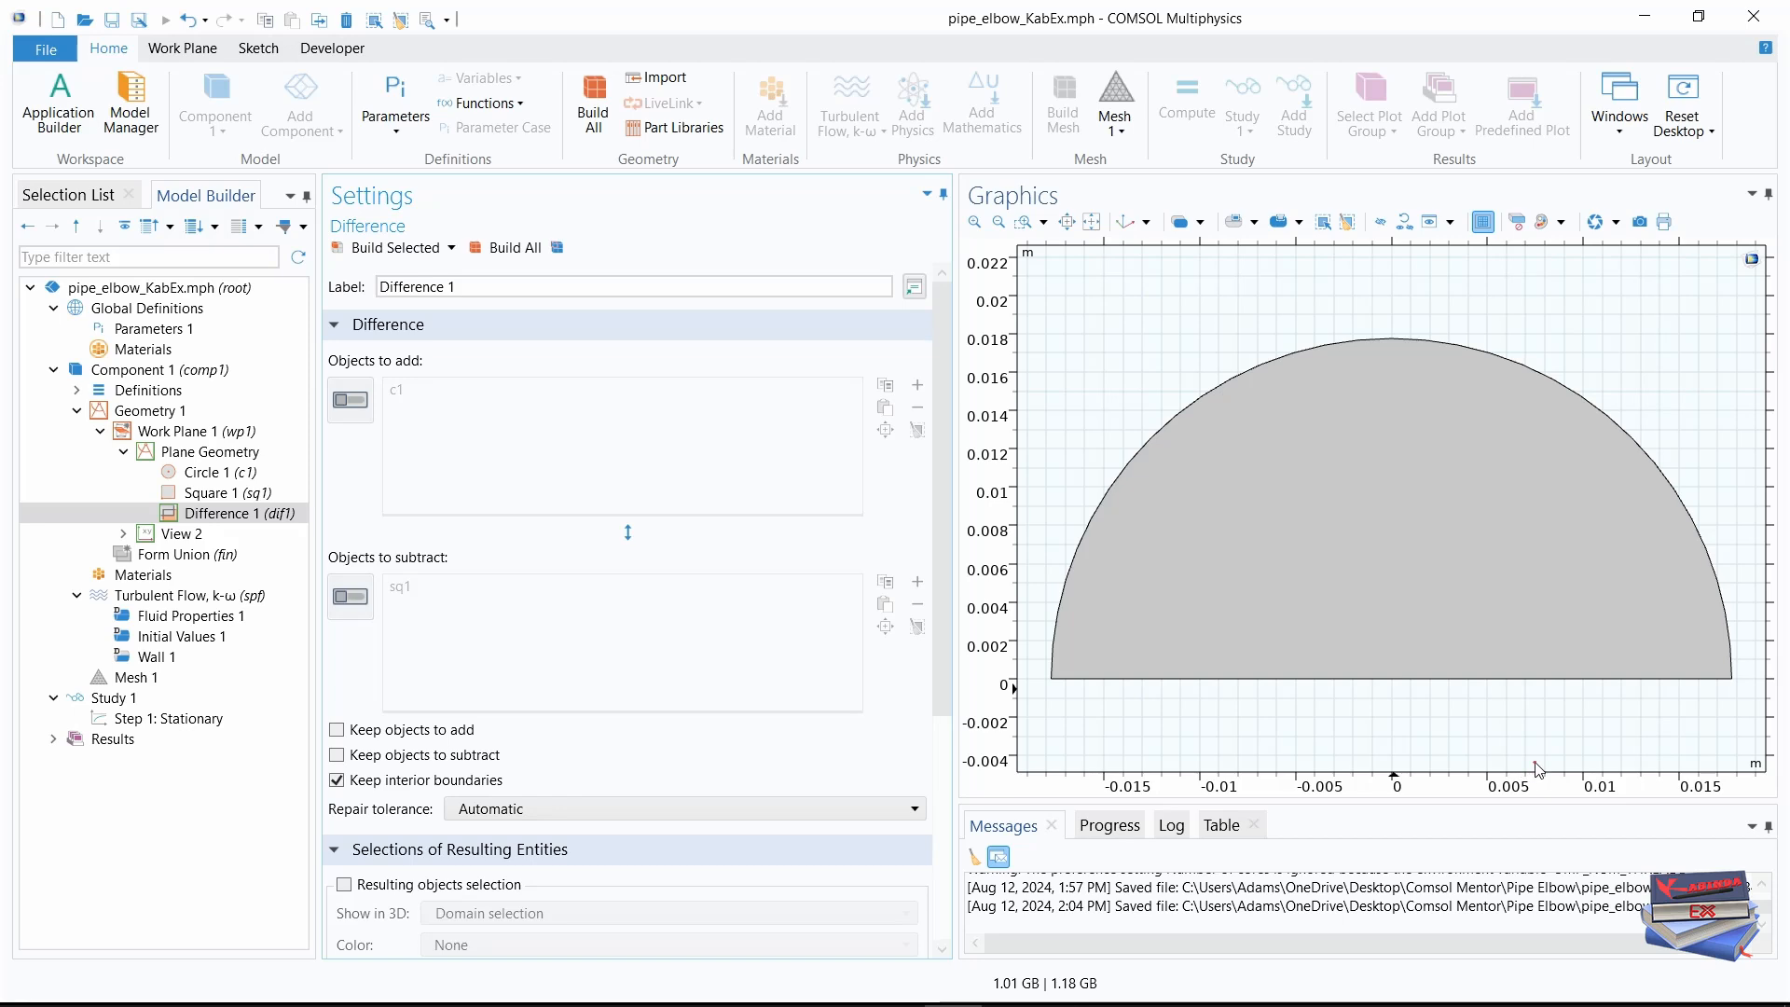
- Save the model and add a Revolve operation based on Work Plane 1 to Geometry 1
key("ctrl+s")
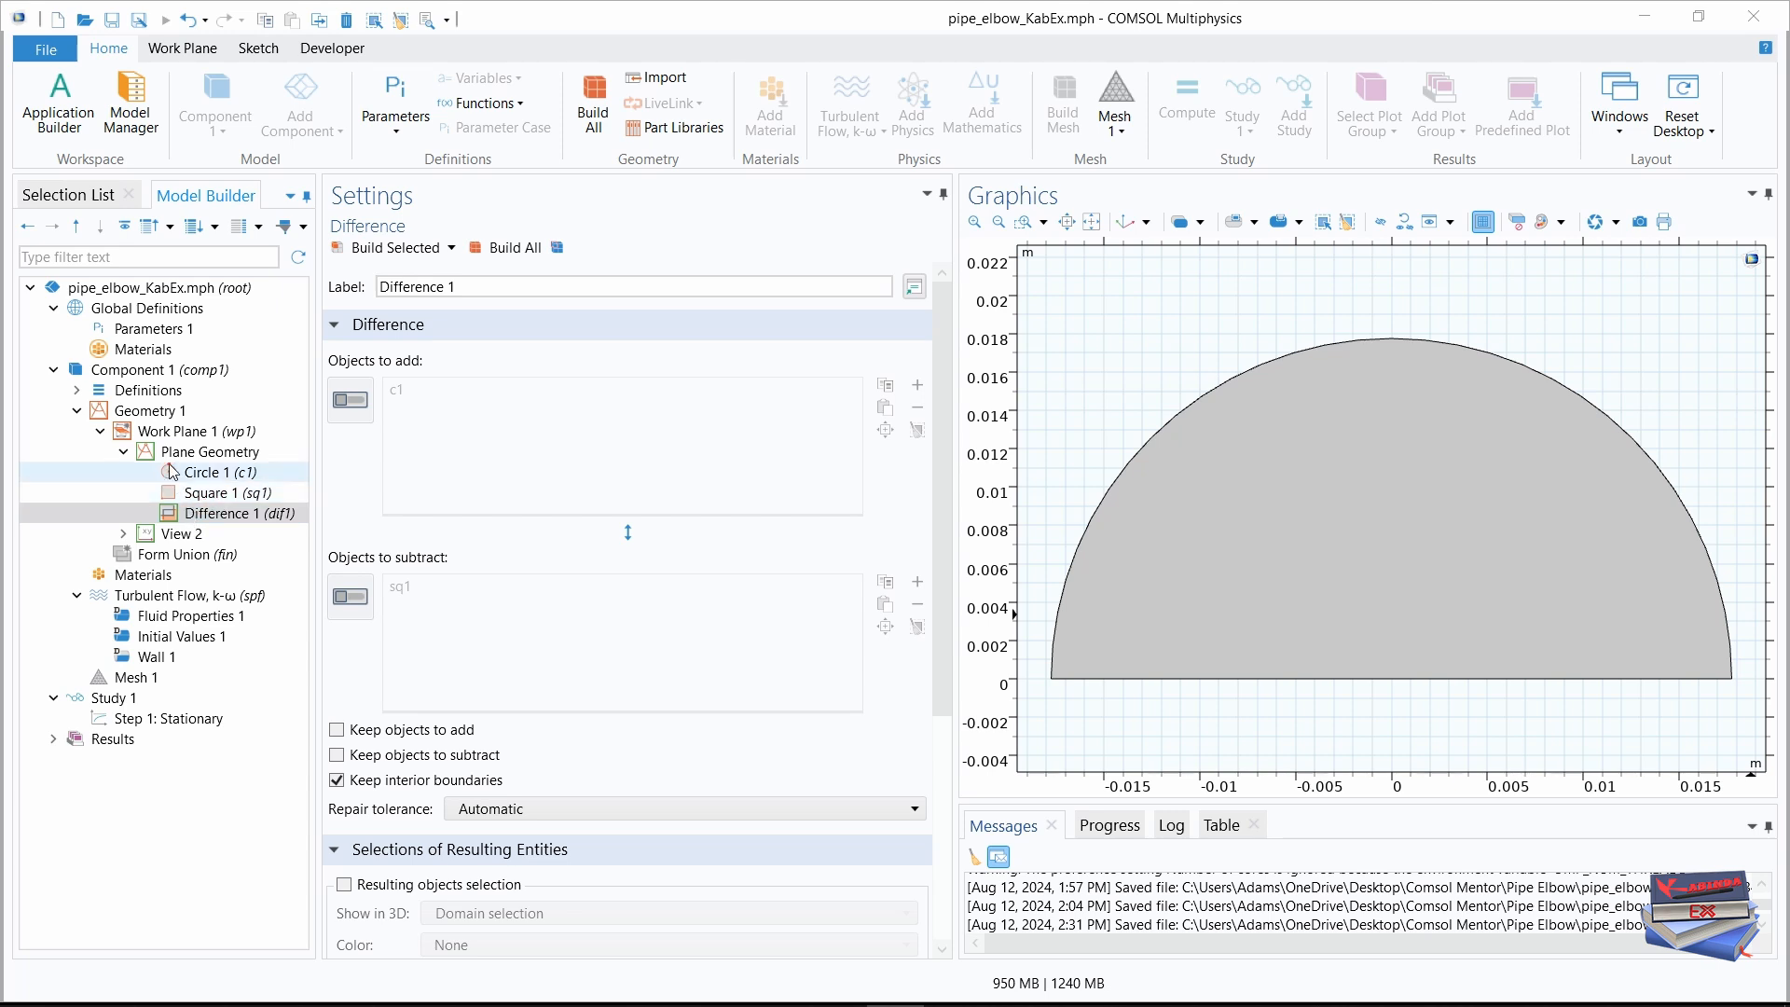
left_click(147, 412)
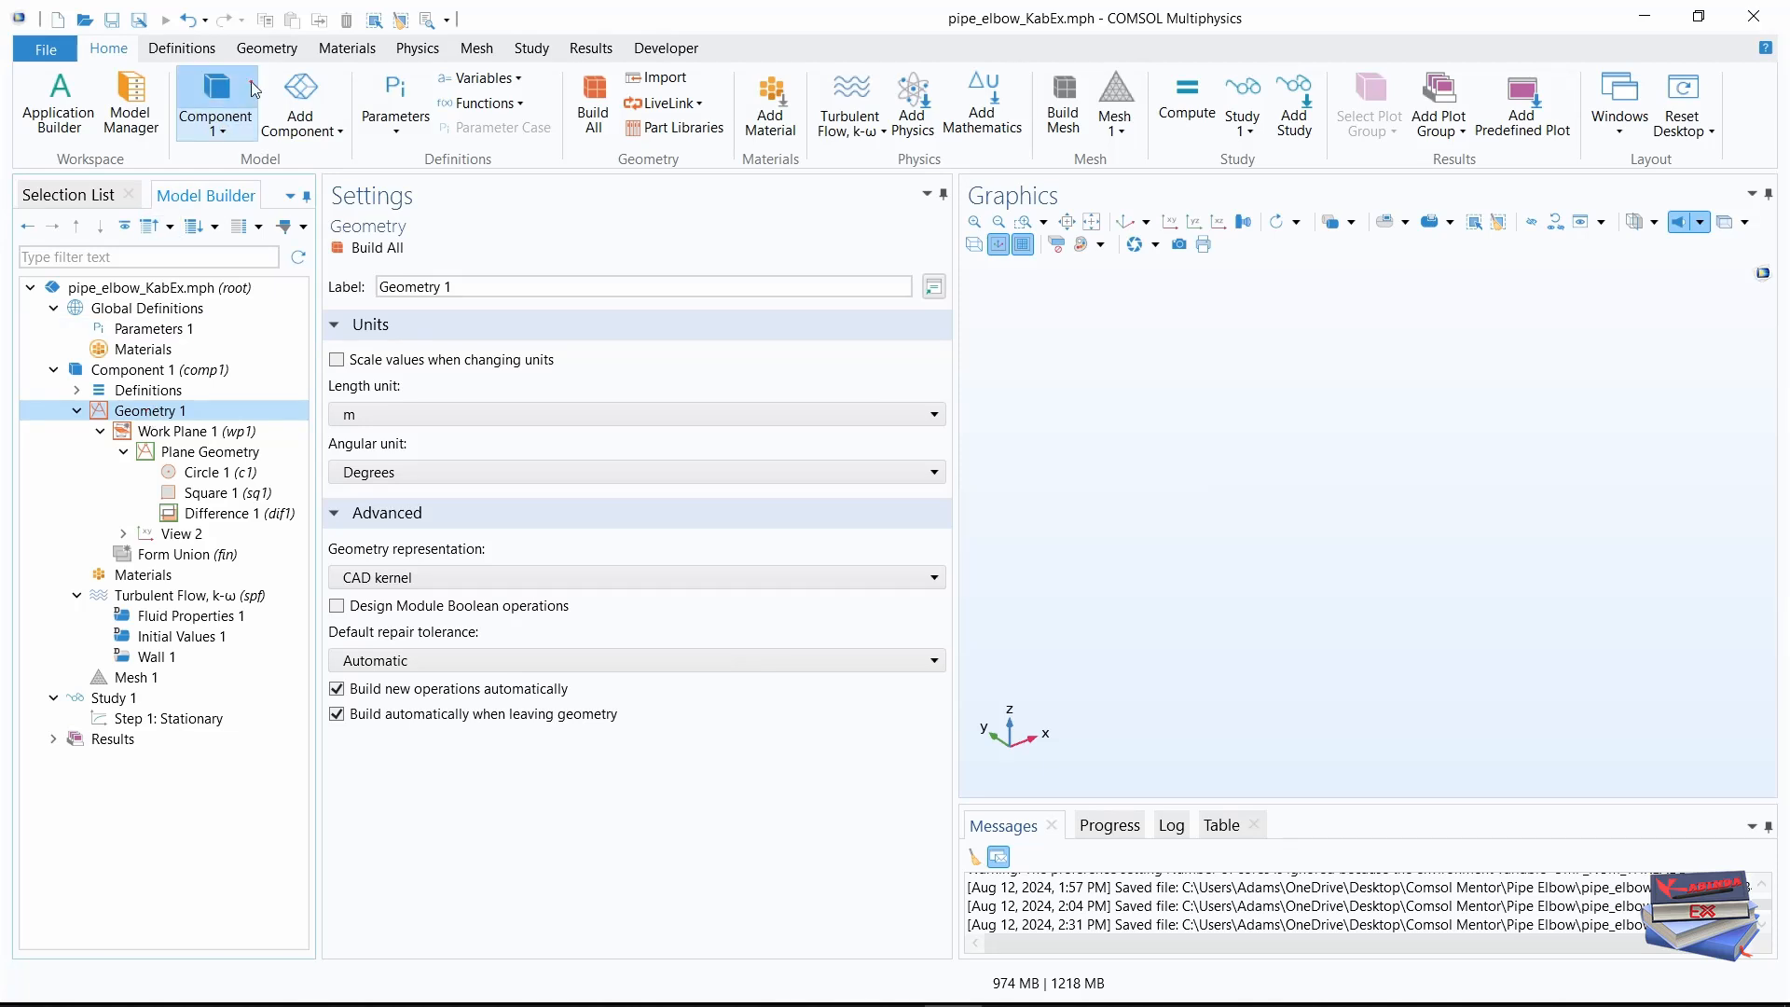
left_click(268, 54)
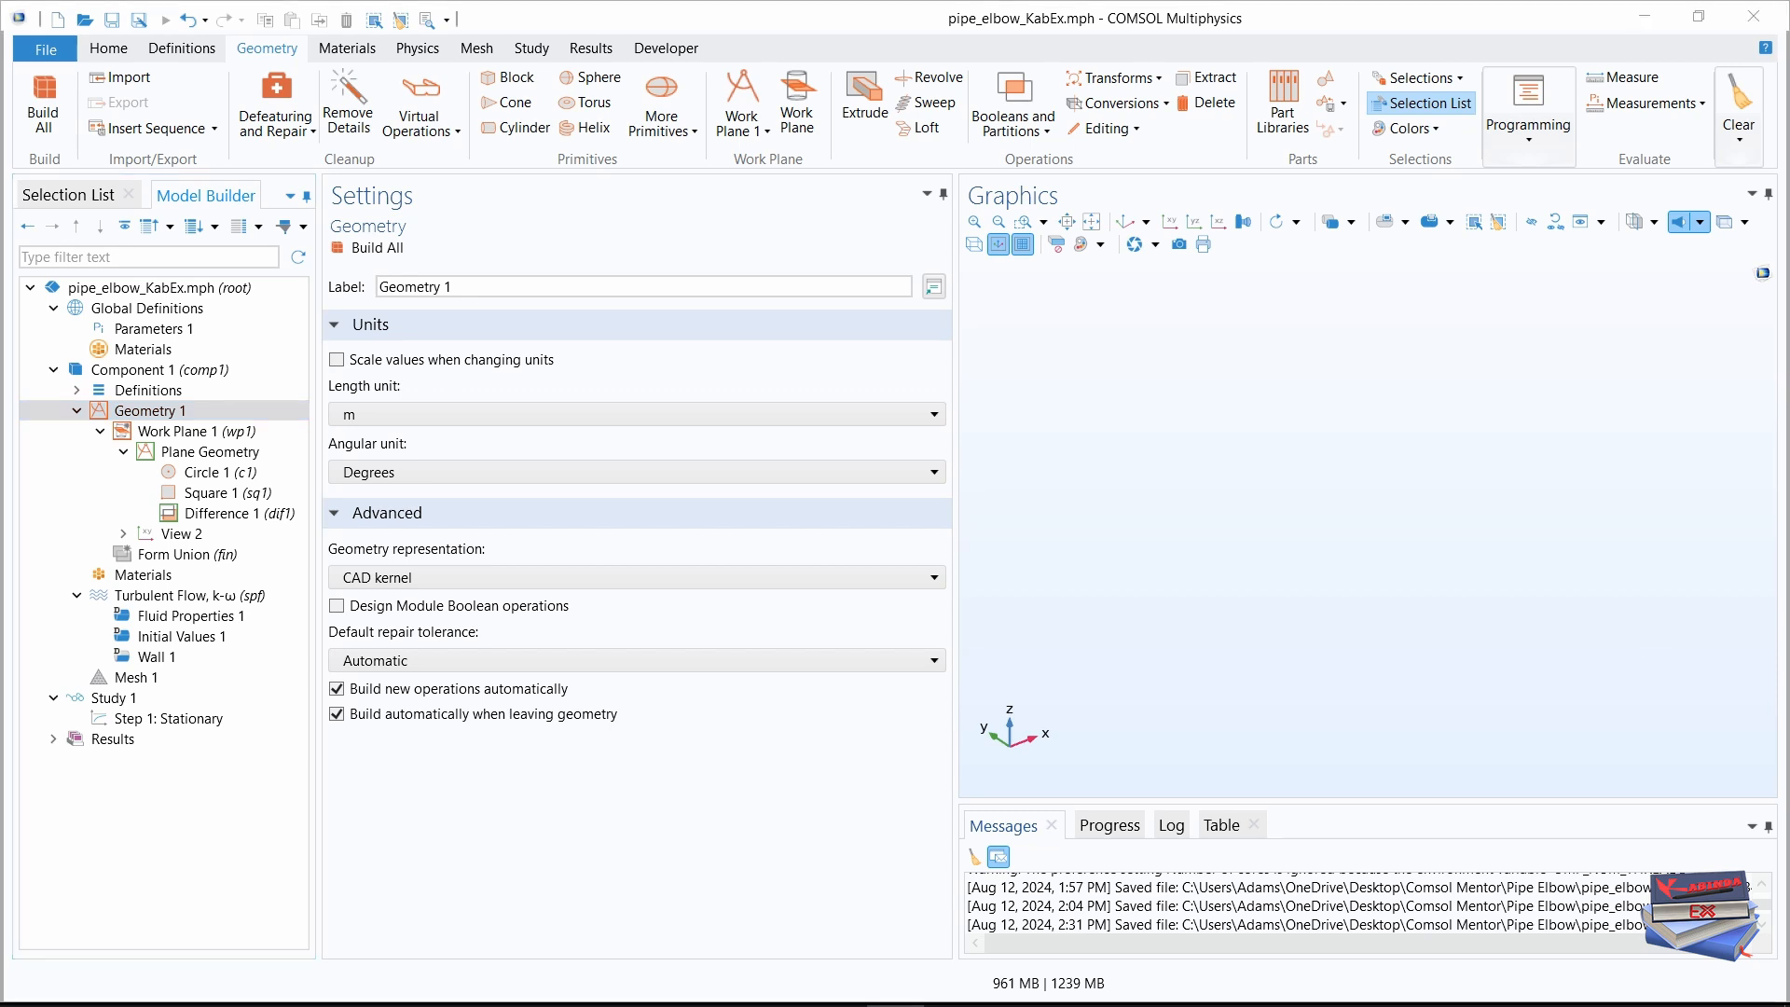
left_click(926, 82)
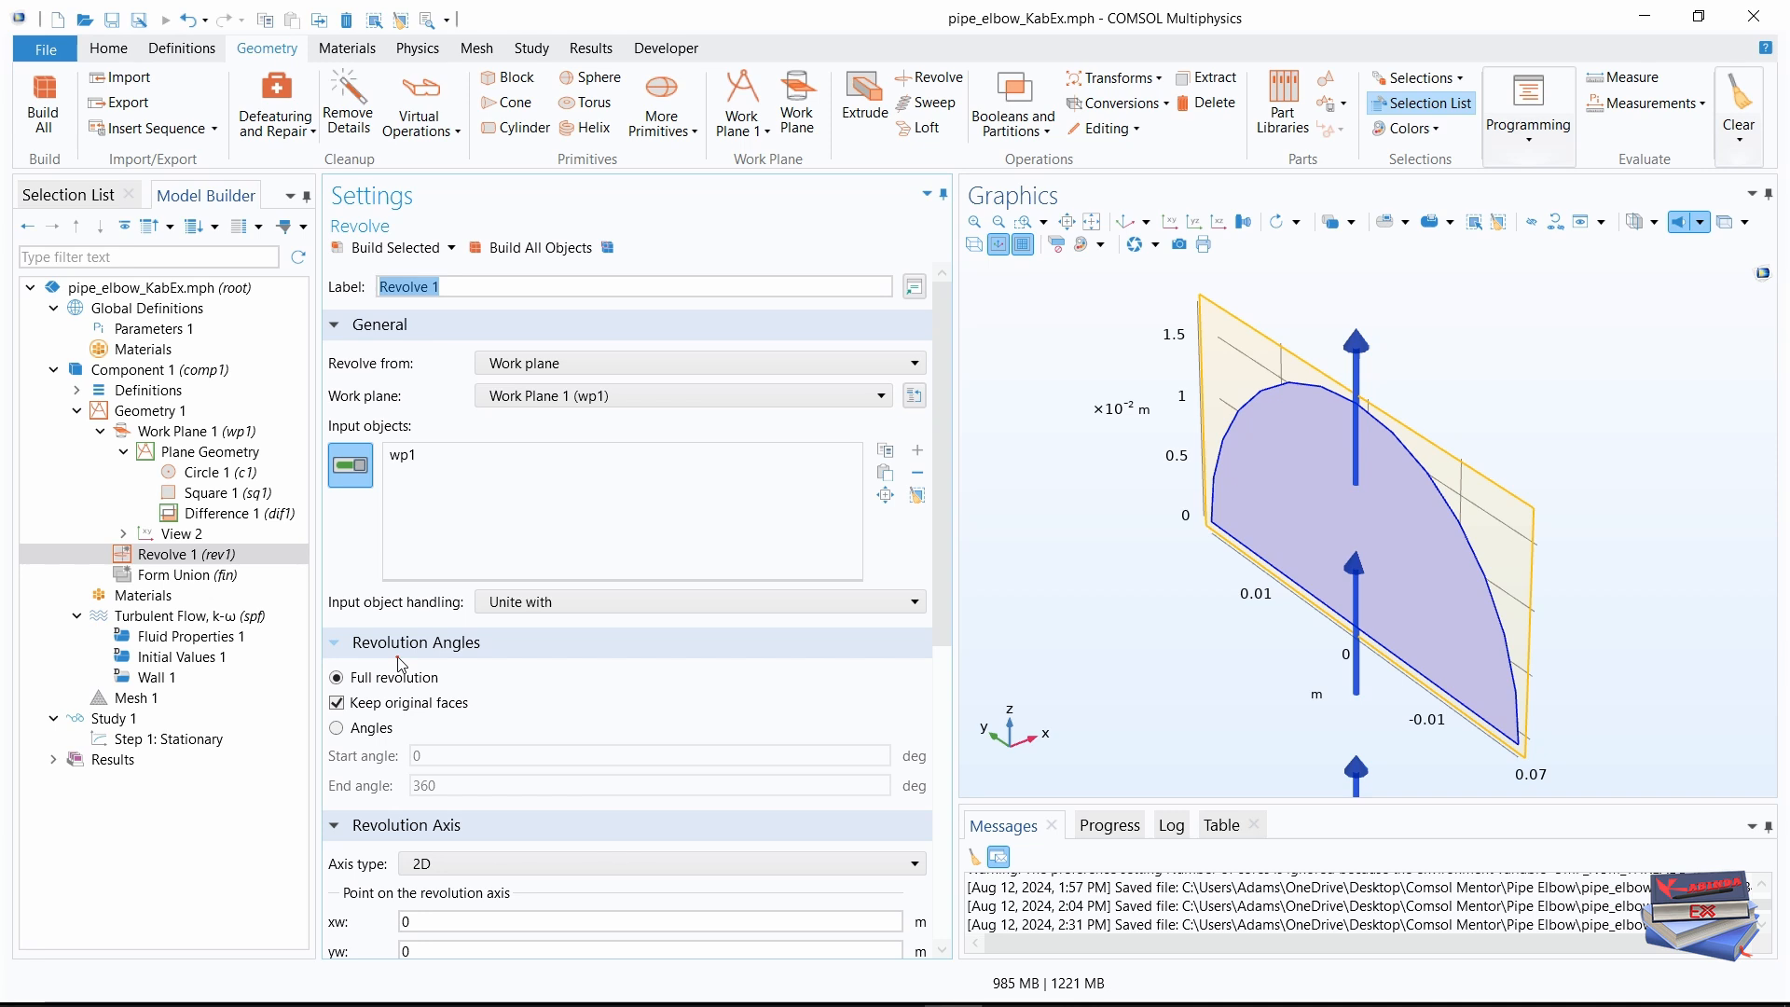
- Define the revolution by angles instead of a full revolution, with an end angle of 90 degrees
left_click(337, 729)
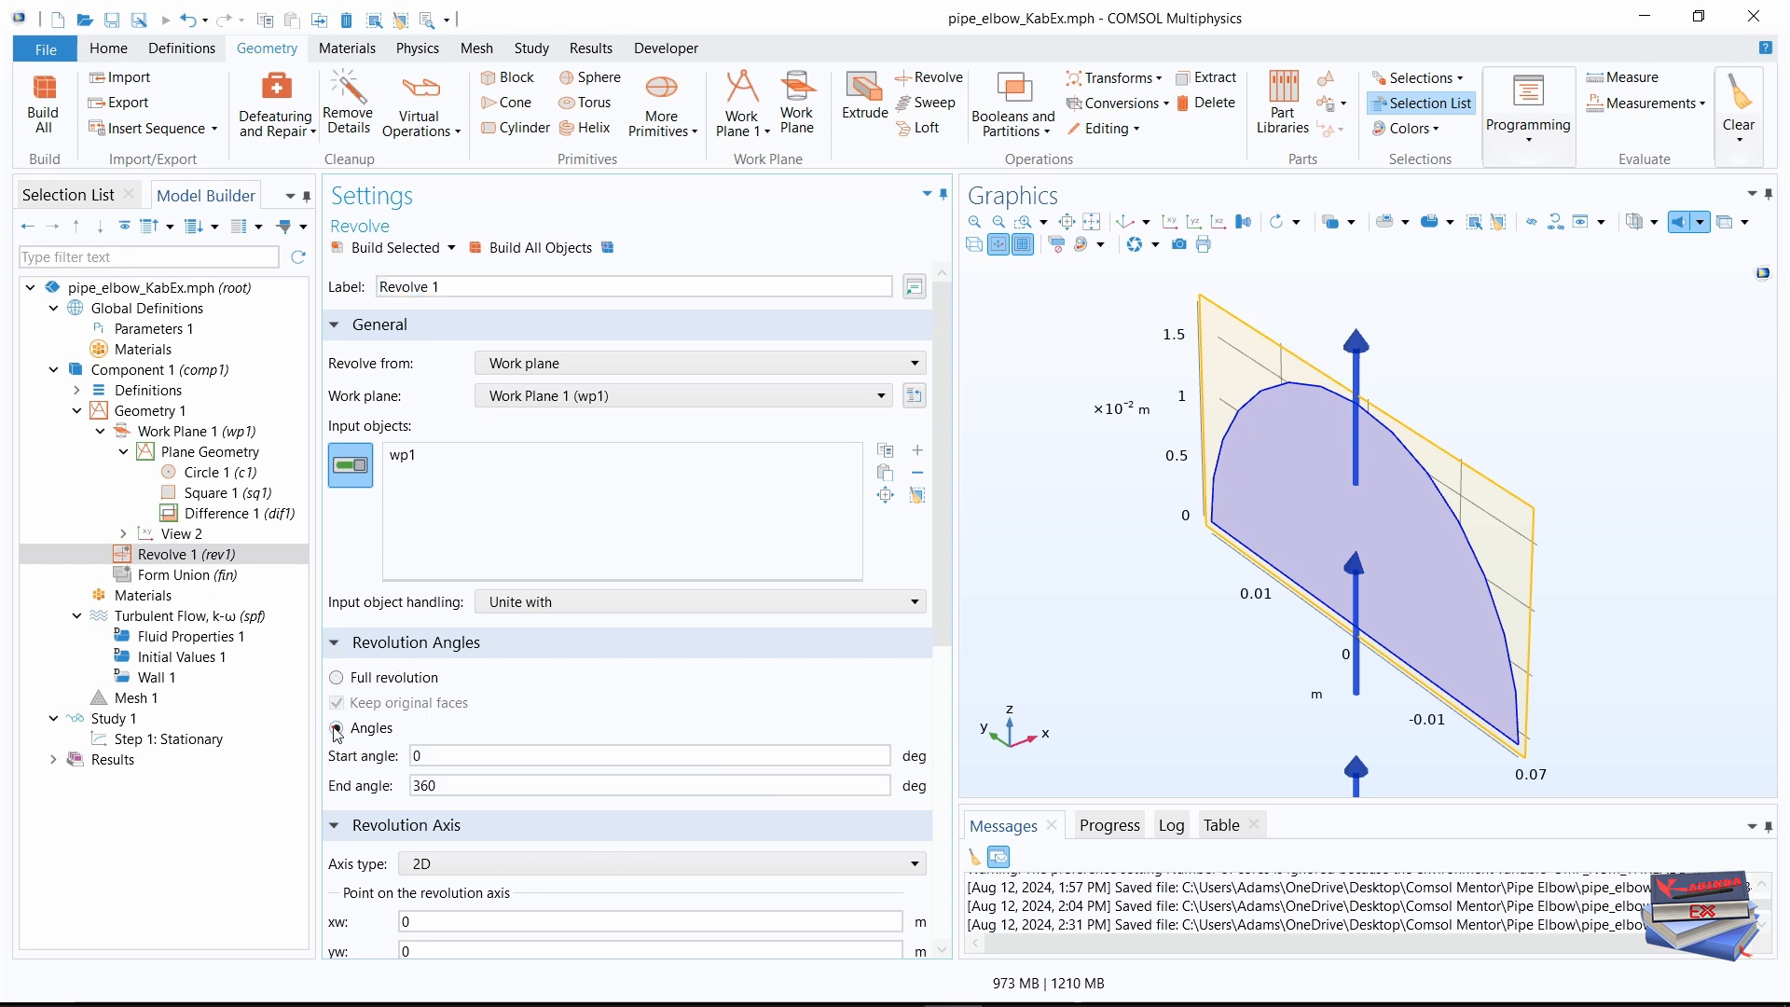
left_click(430, 756)
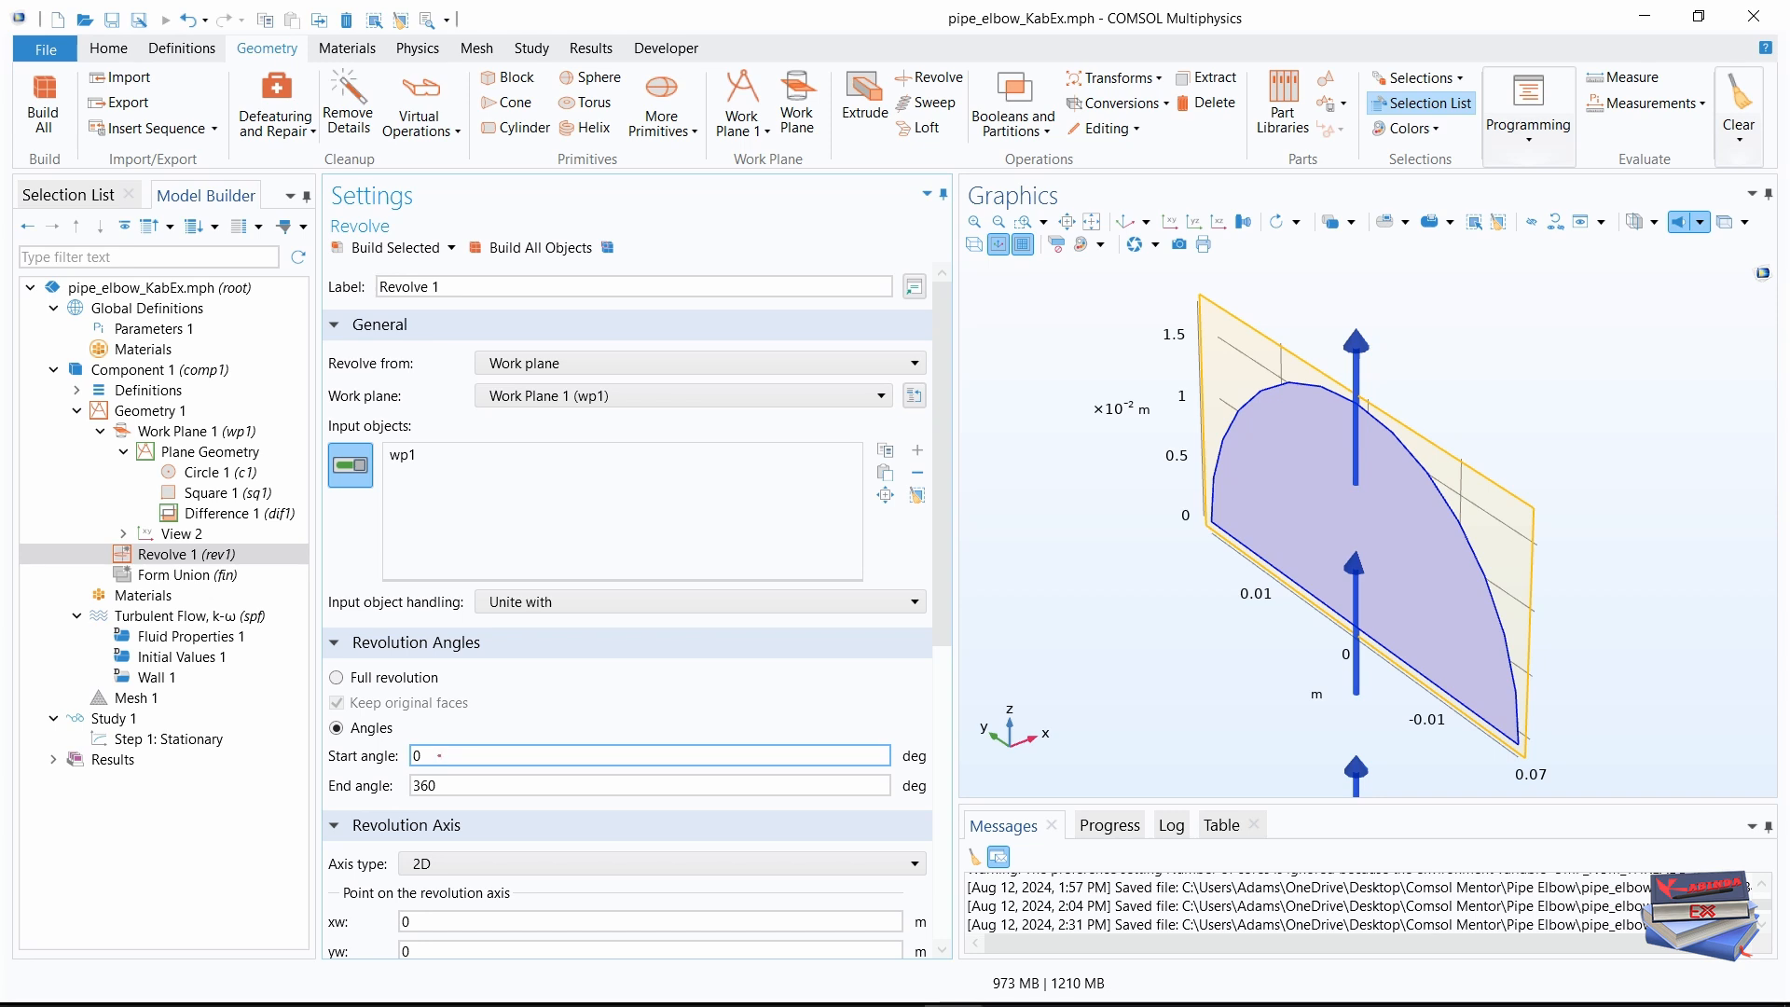
left_click_drag(443, 786, 401, 785)
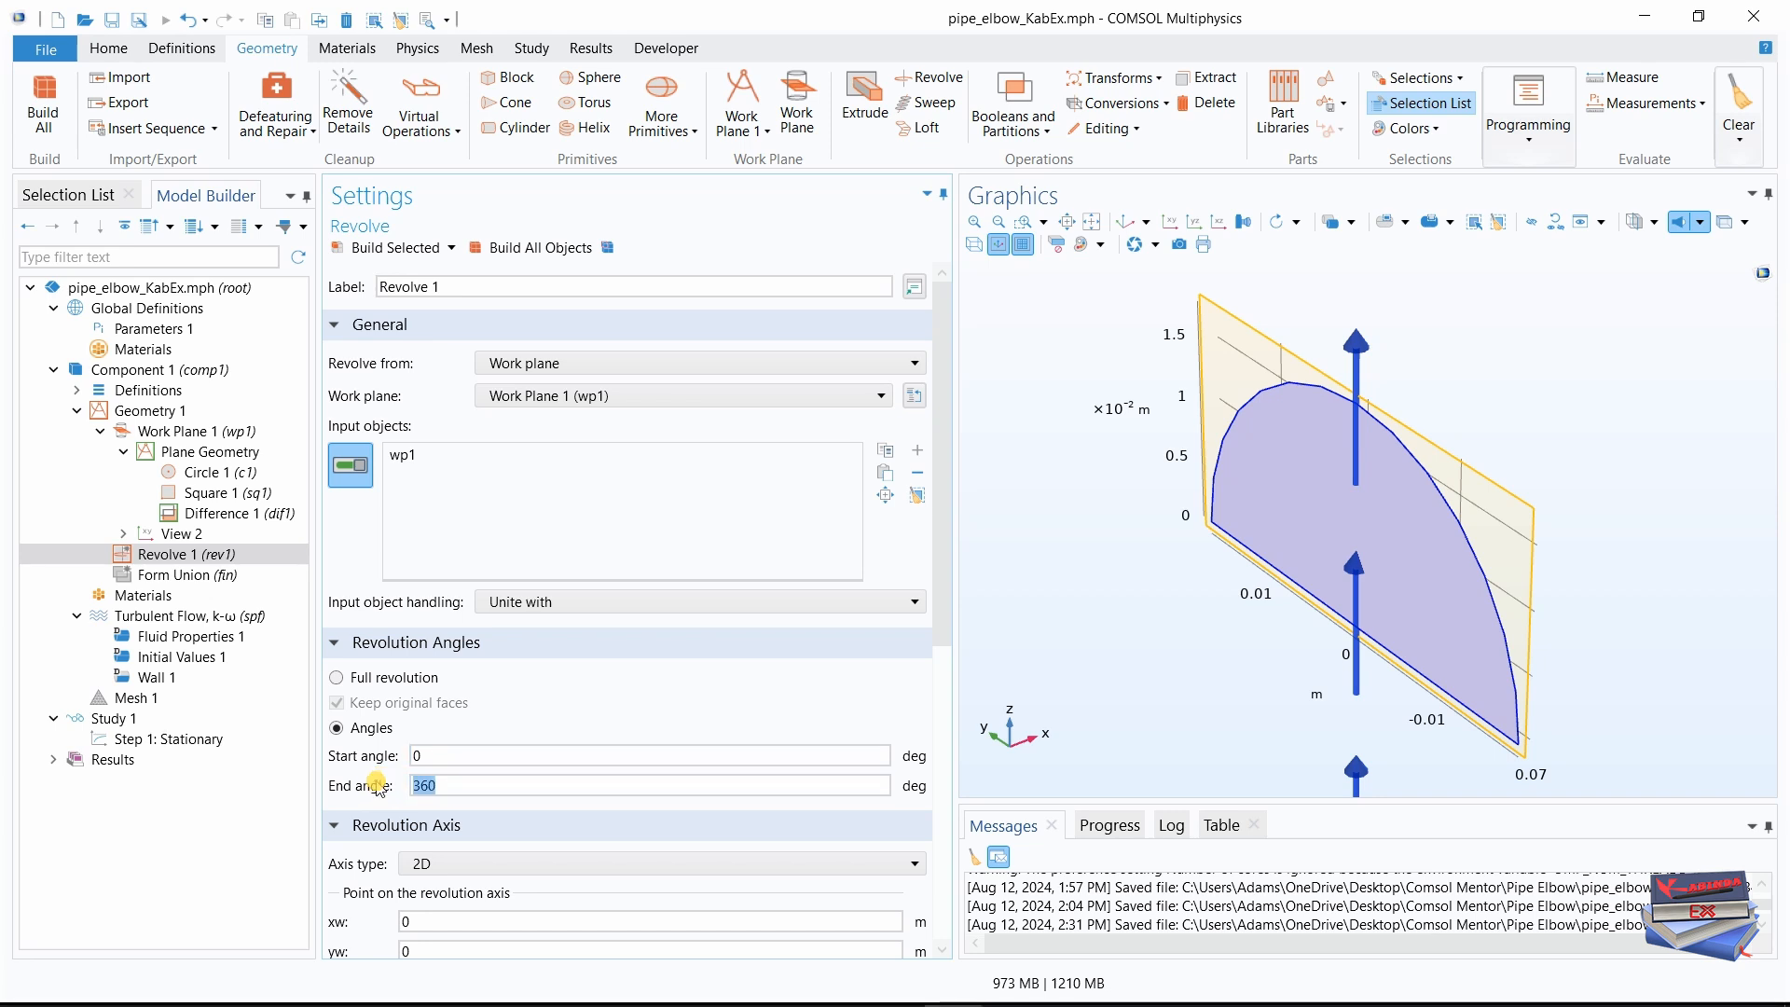
type("90")
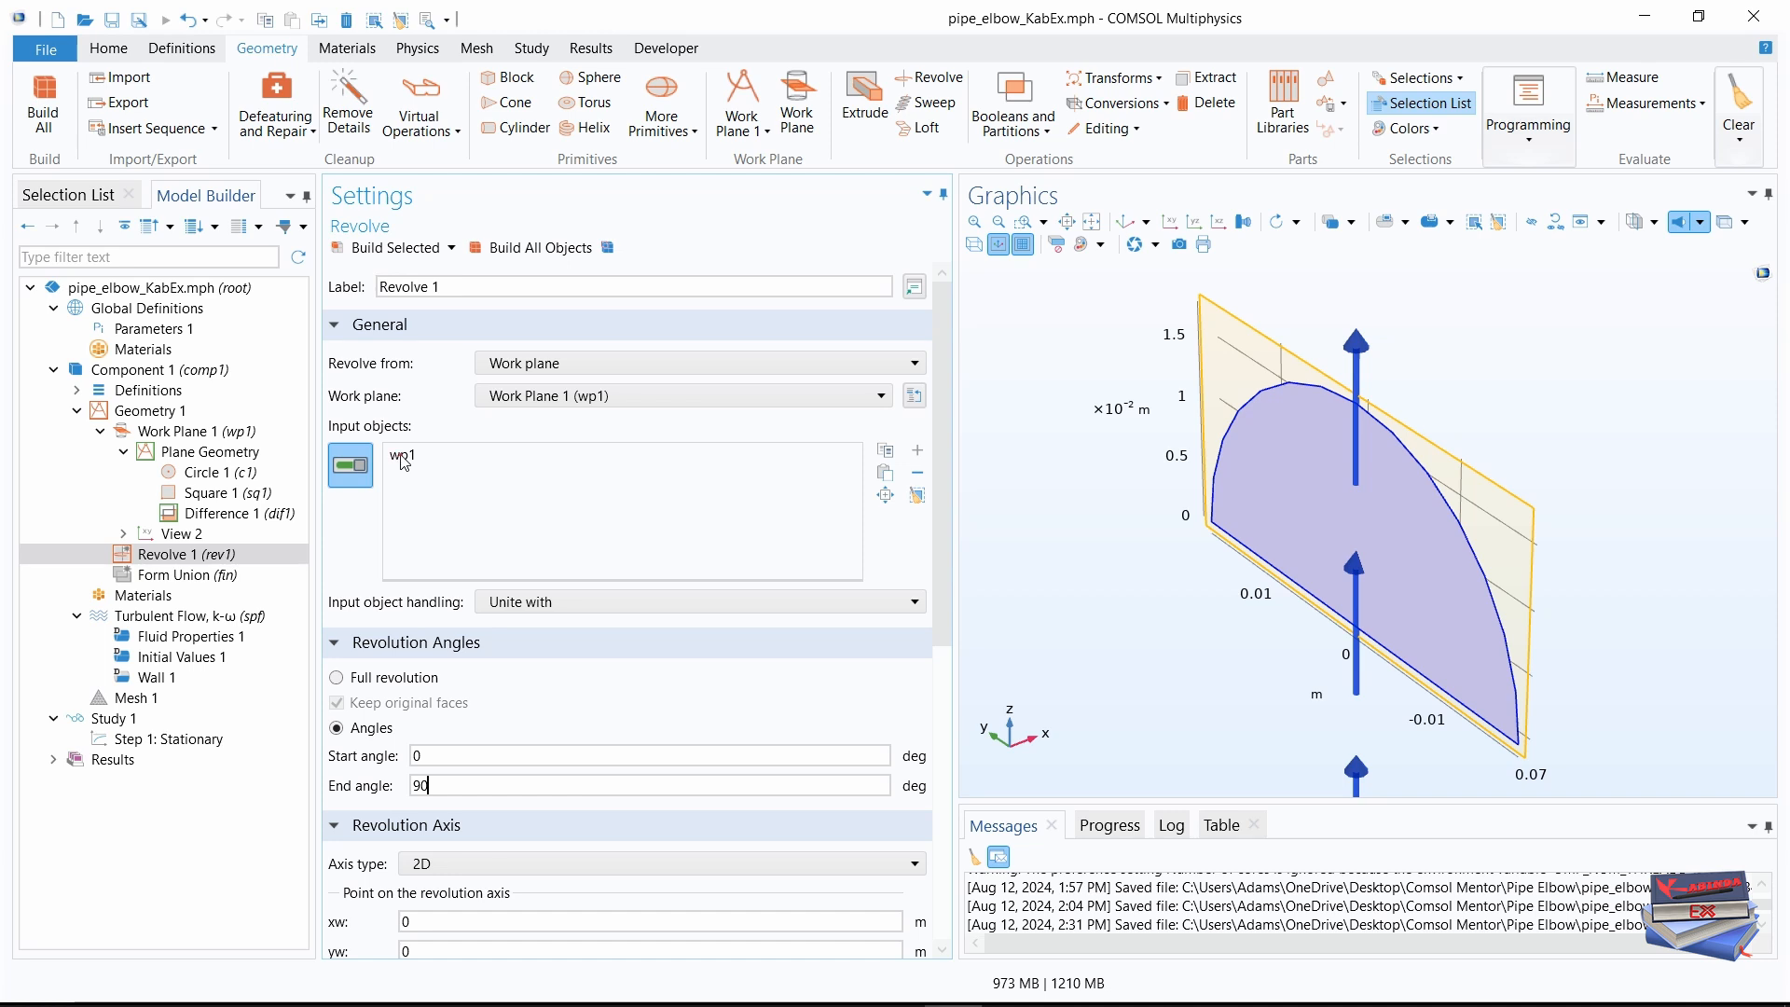
- Check the revolve's input object in the Selection List and set its input object handling to Keep
left_click(67, 196)
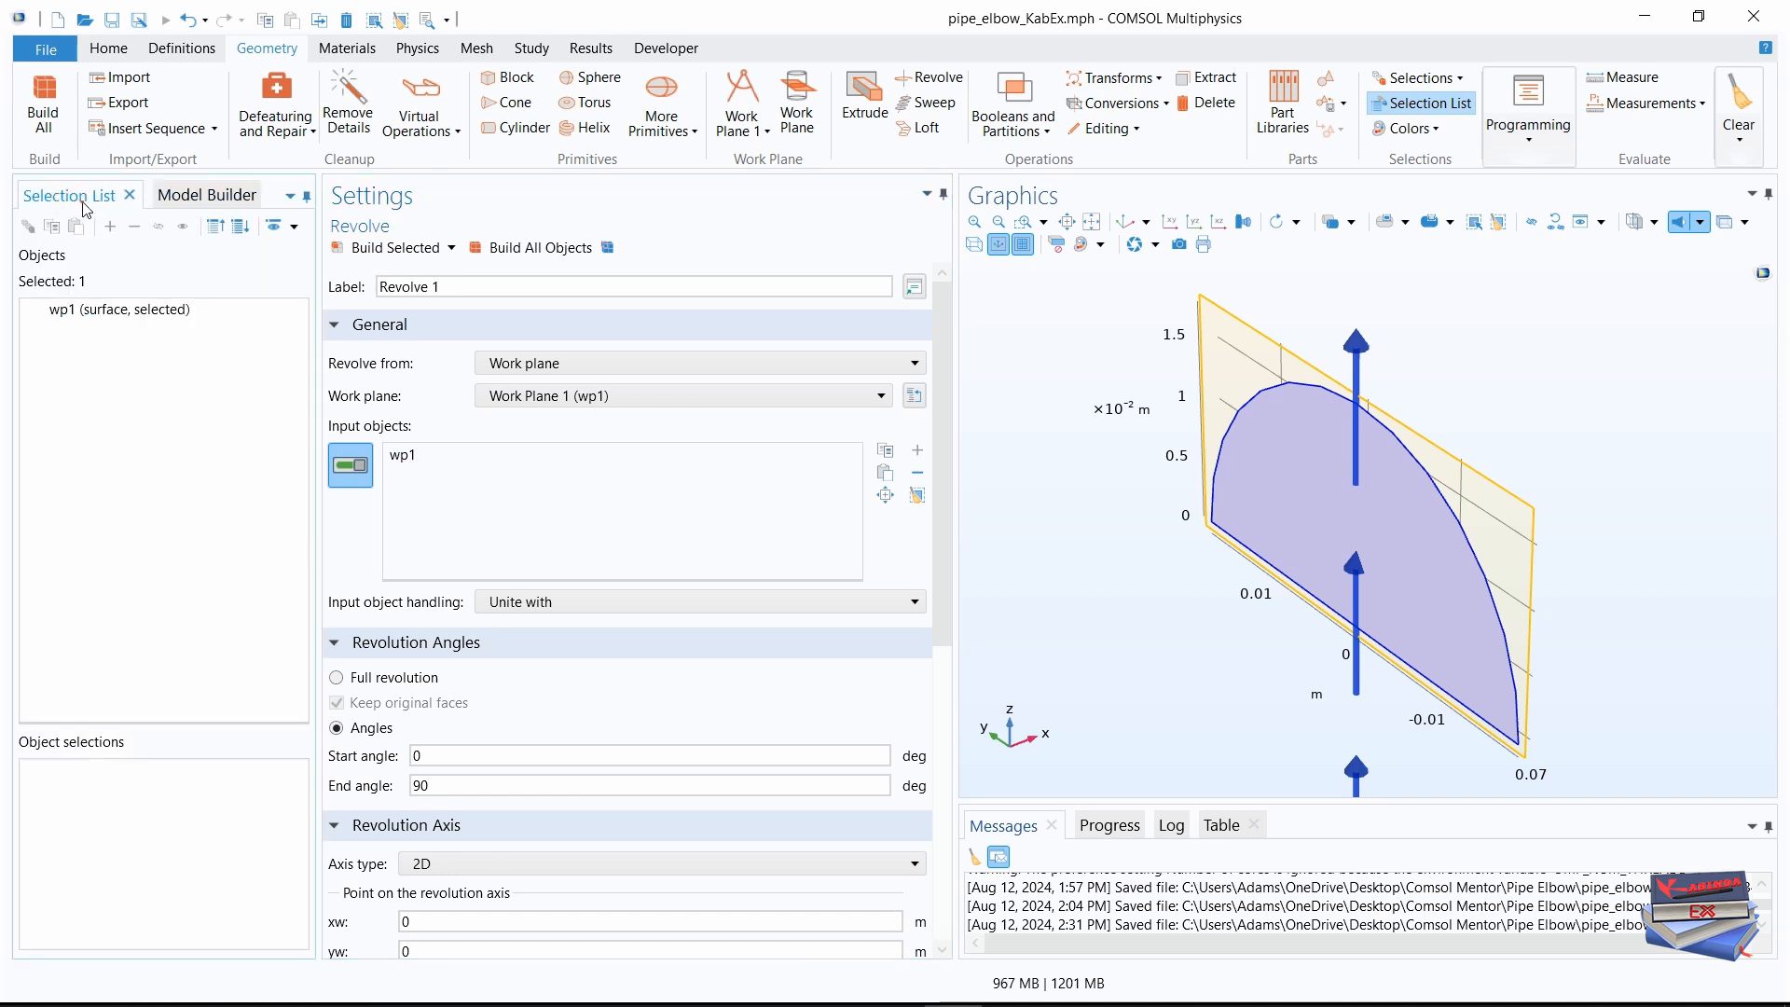
left_click(201, 195)
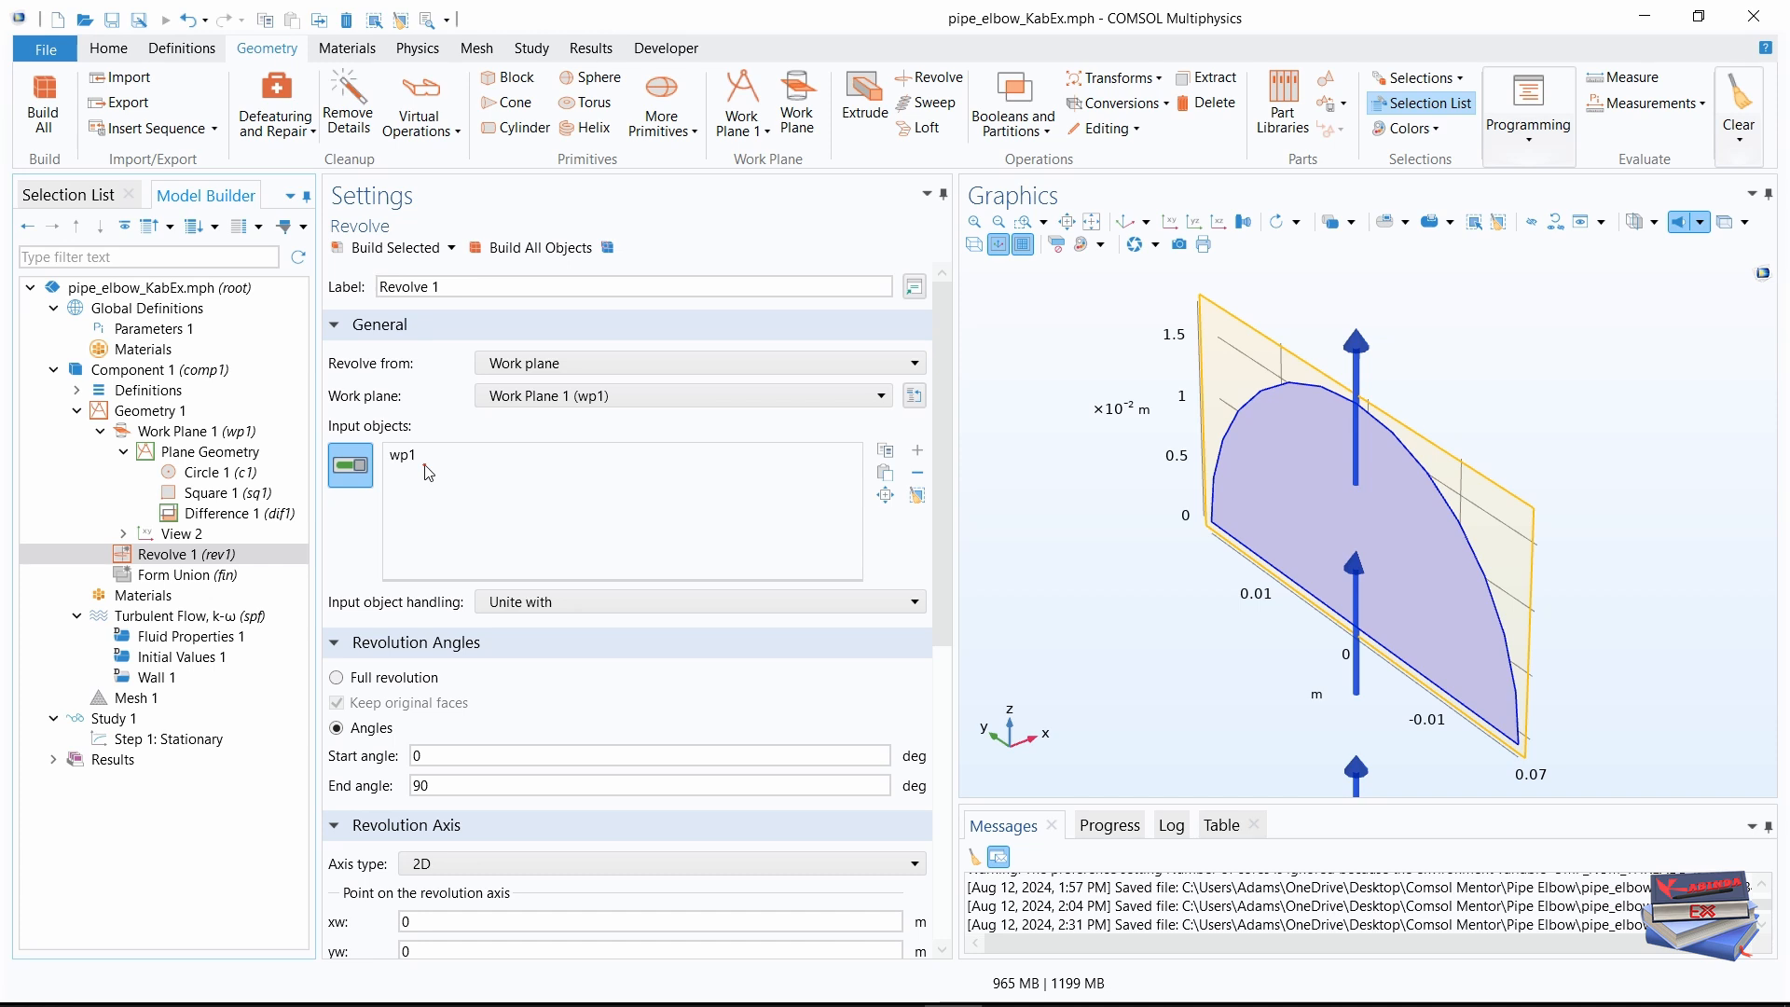
left_click(53, 196)
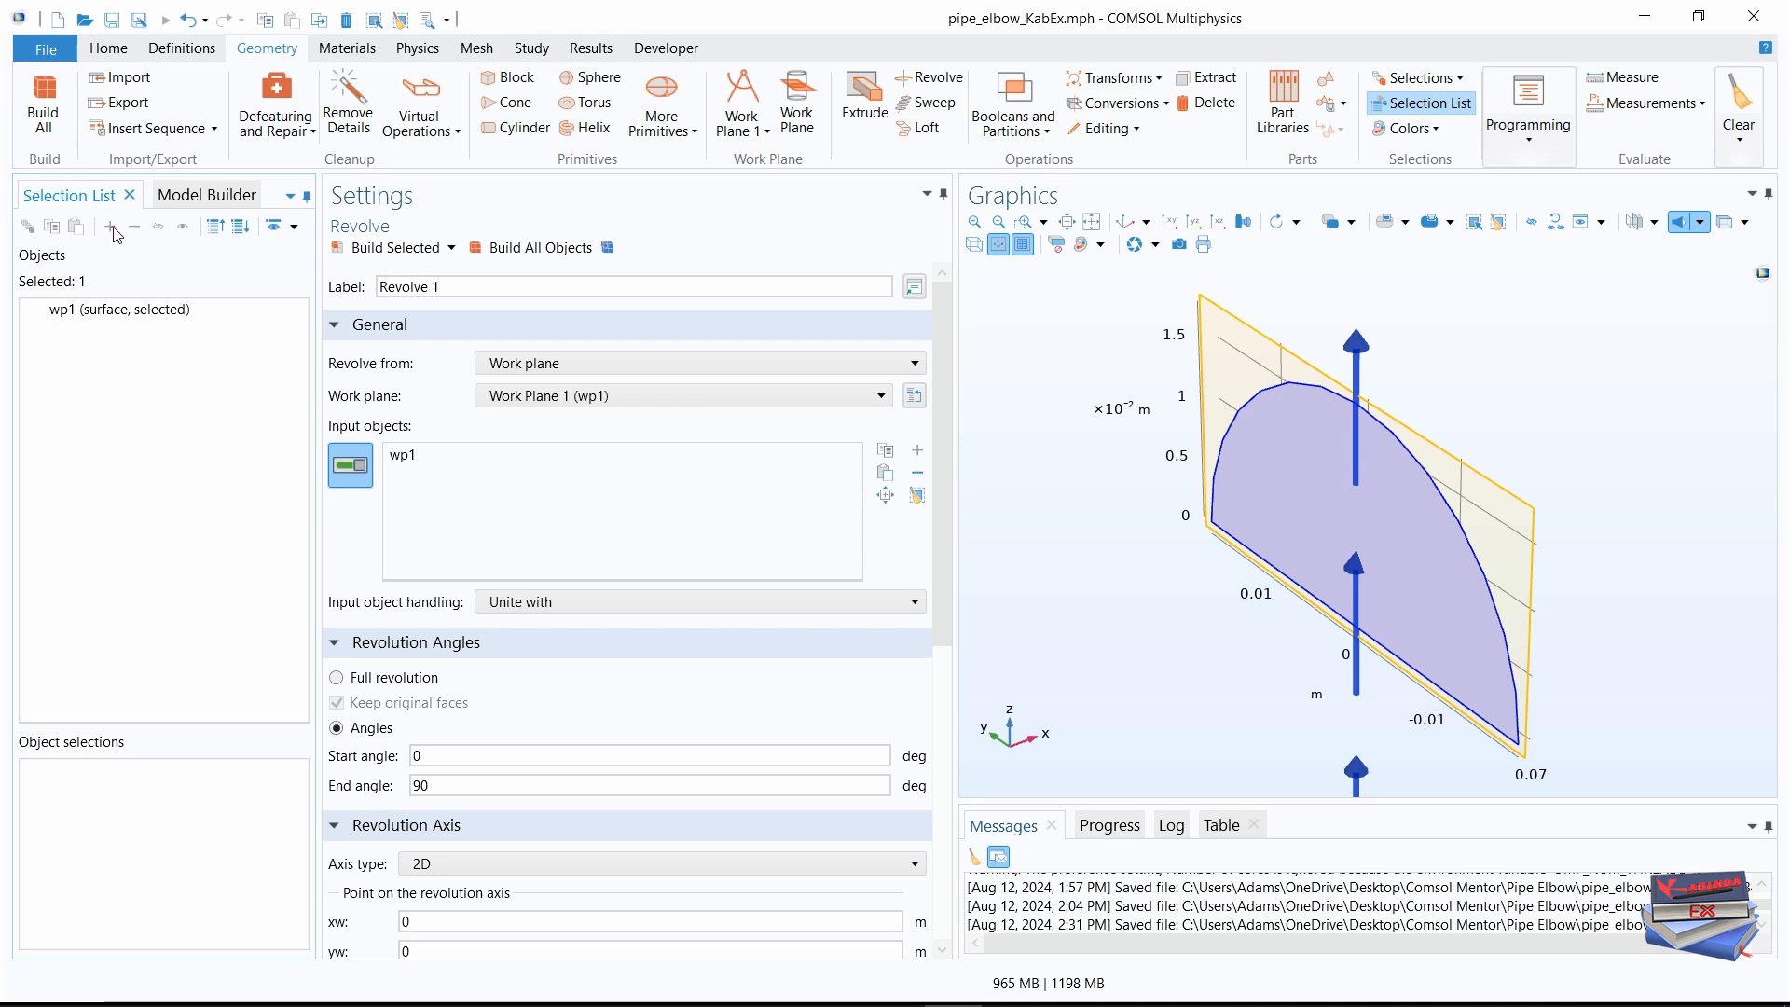
left_click(199, 194)
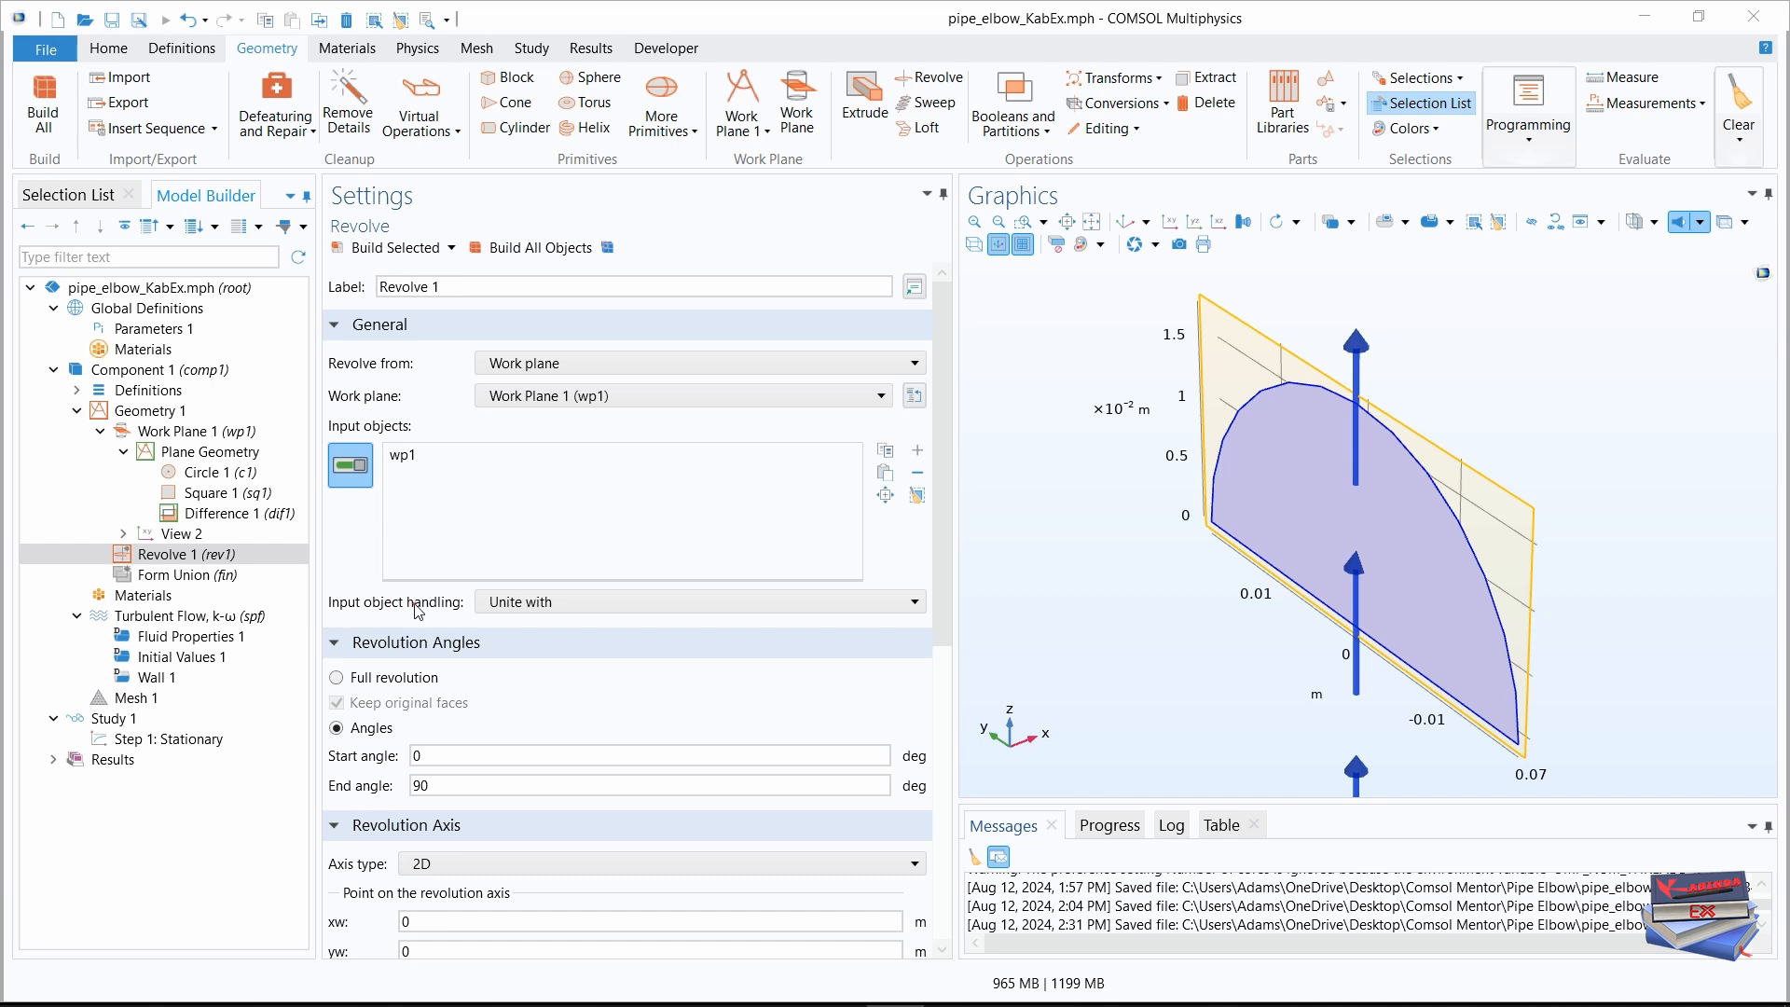
left_click(916, 604)
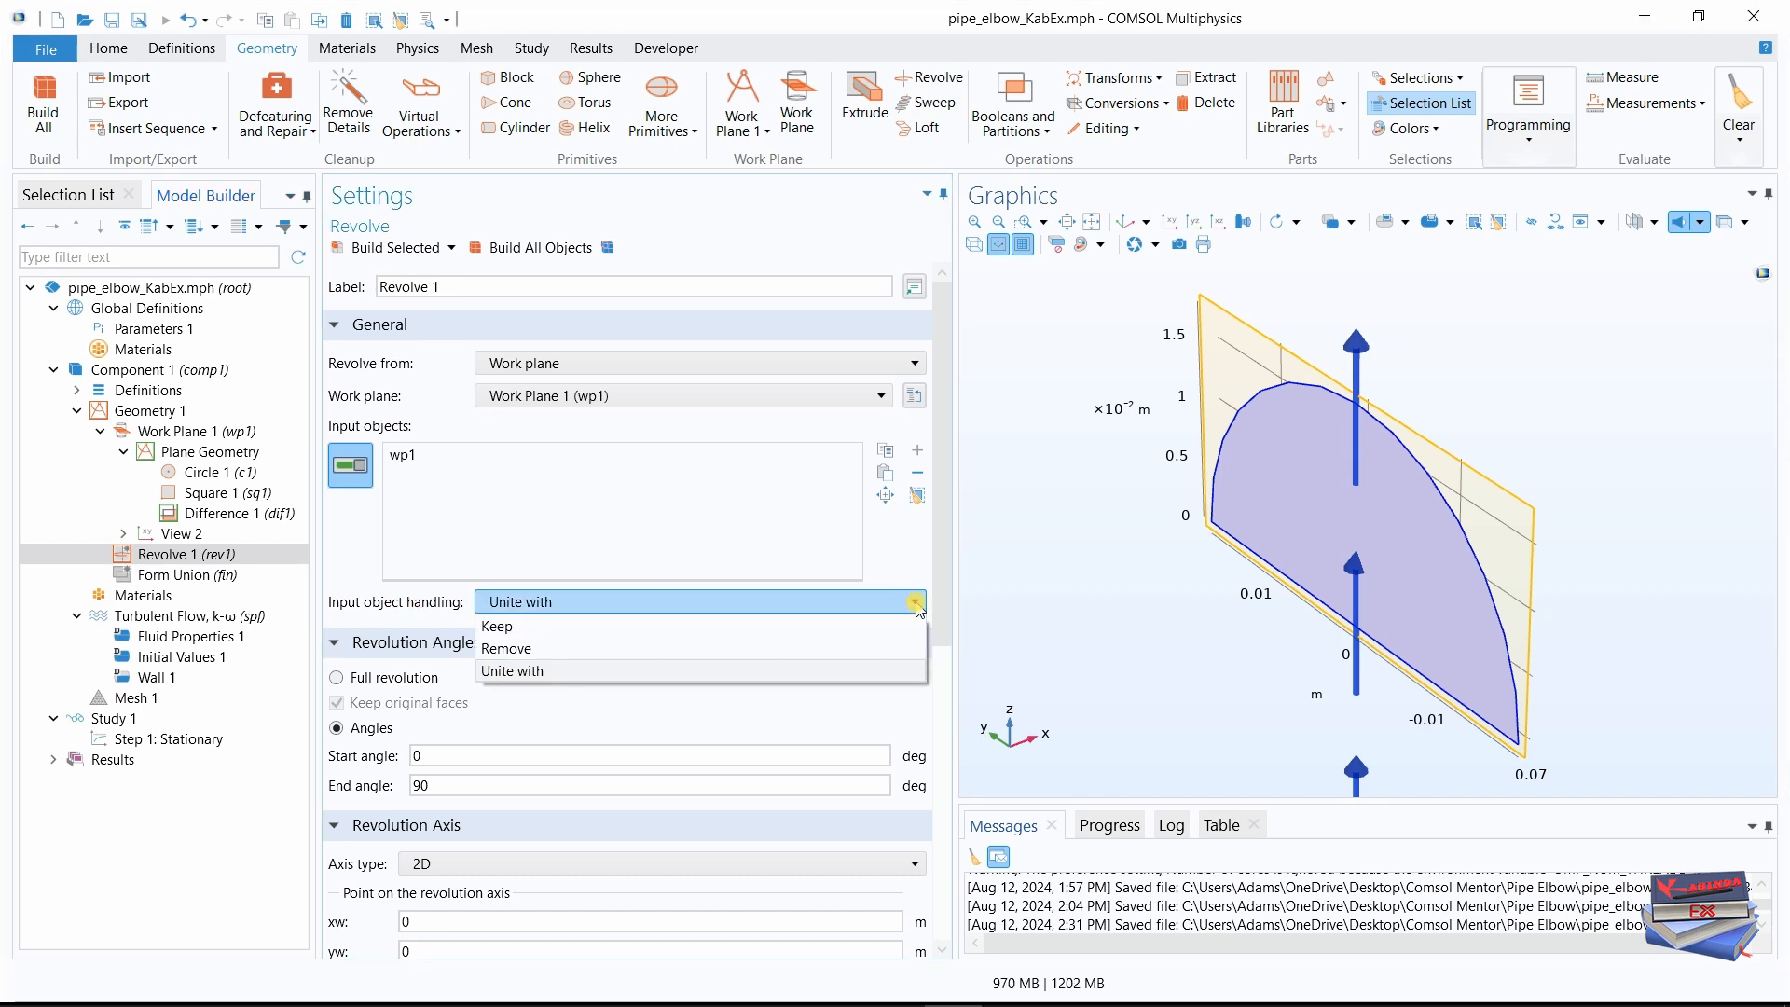
left_click(512, 628)
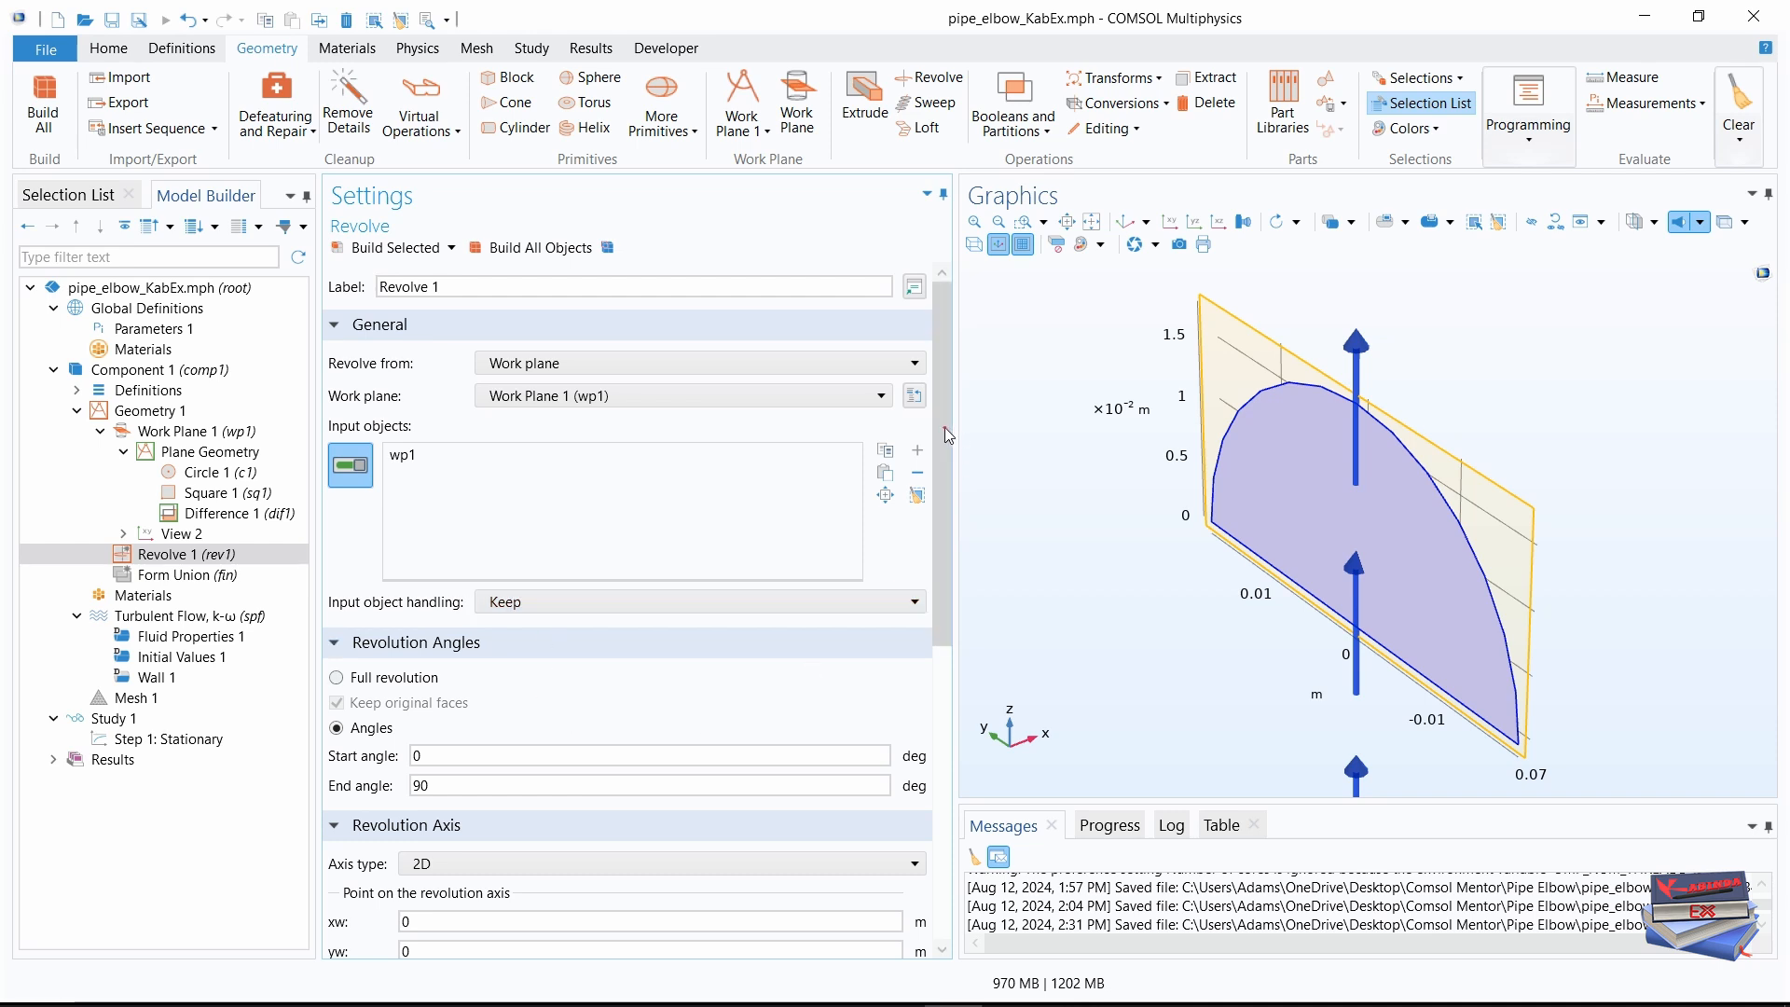
- Set the xw coordinate of the point on the revolution axis to Rc
left_click_drag(947, 420, 952, 622)
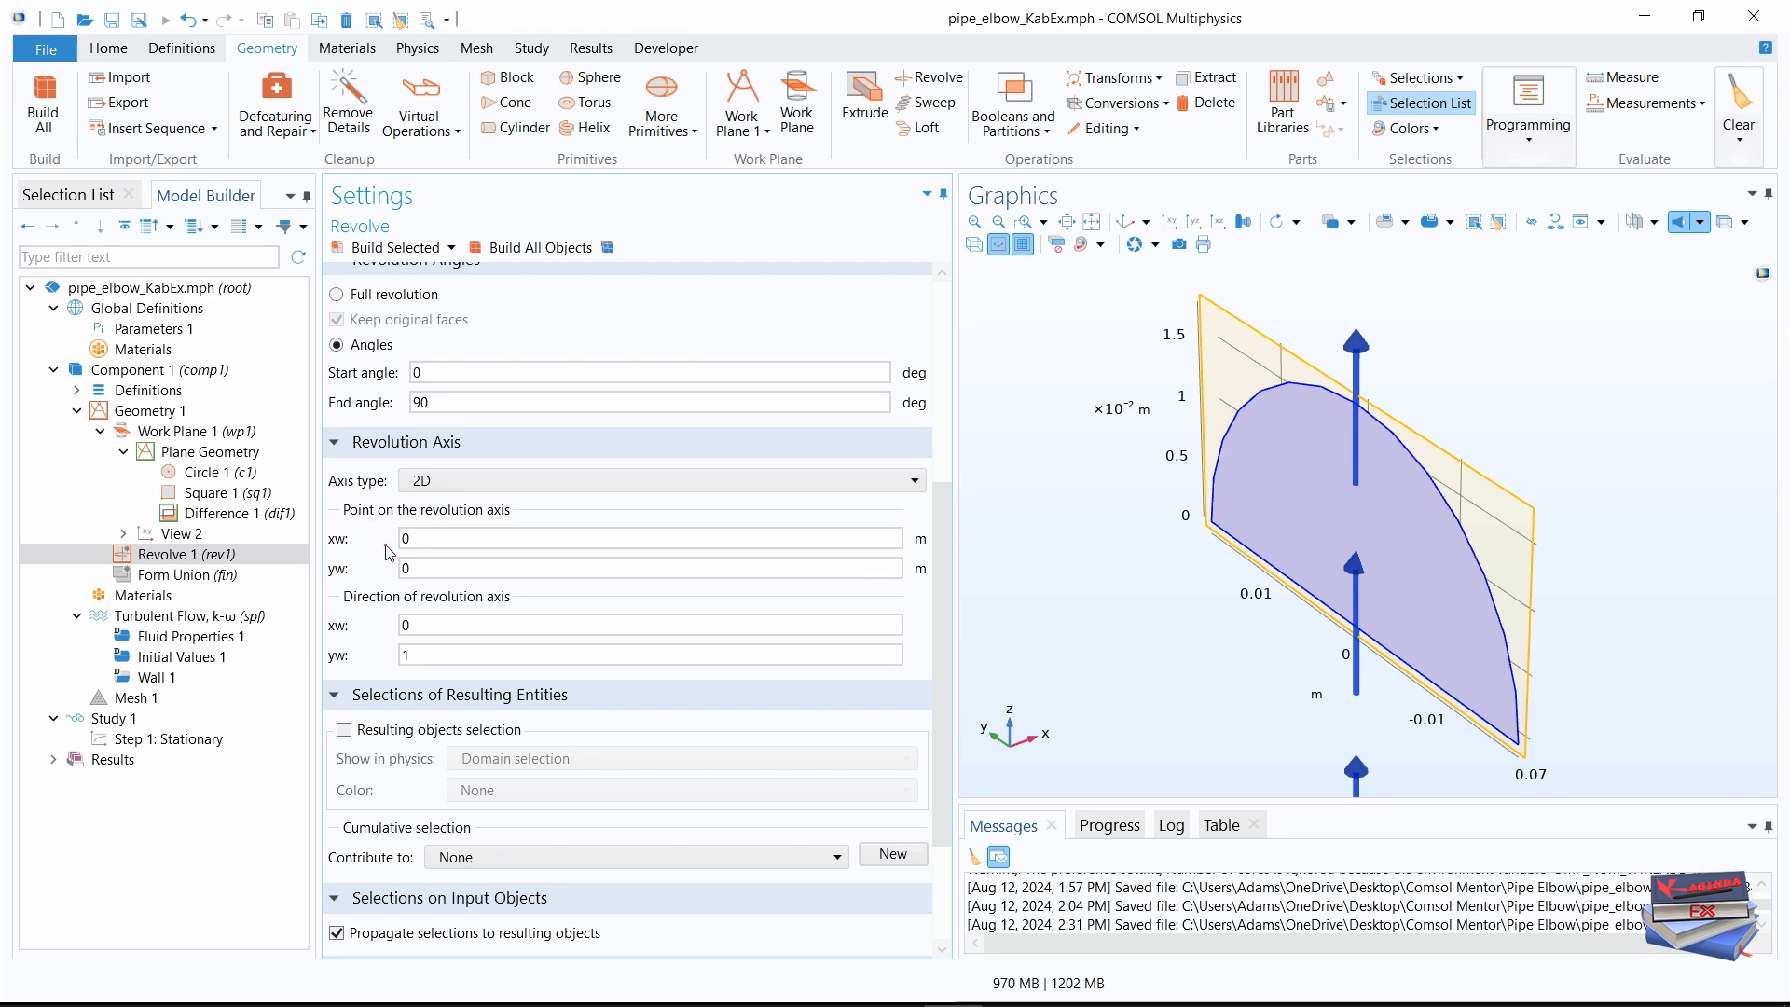
left_click(429, 541)
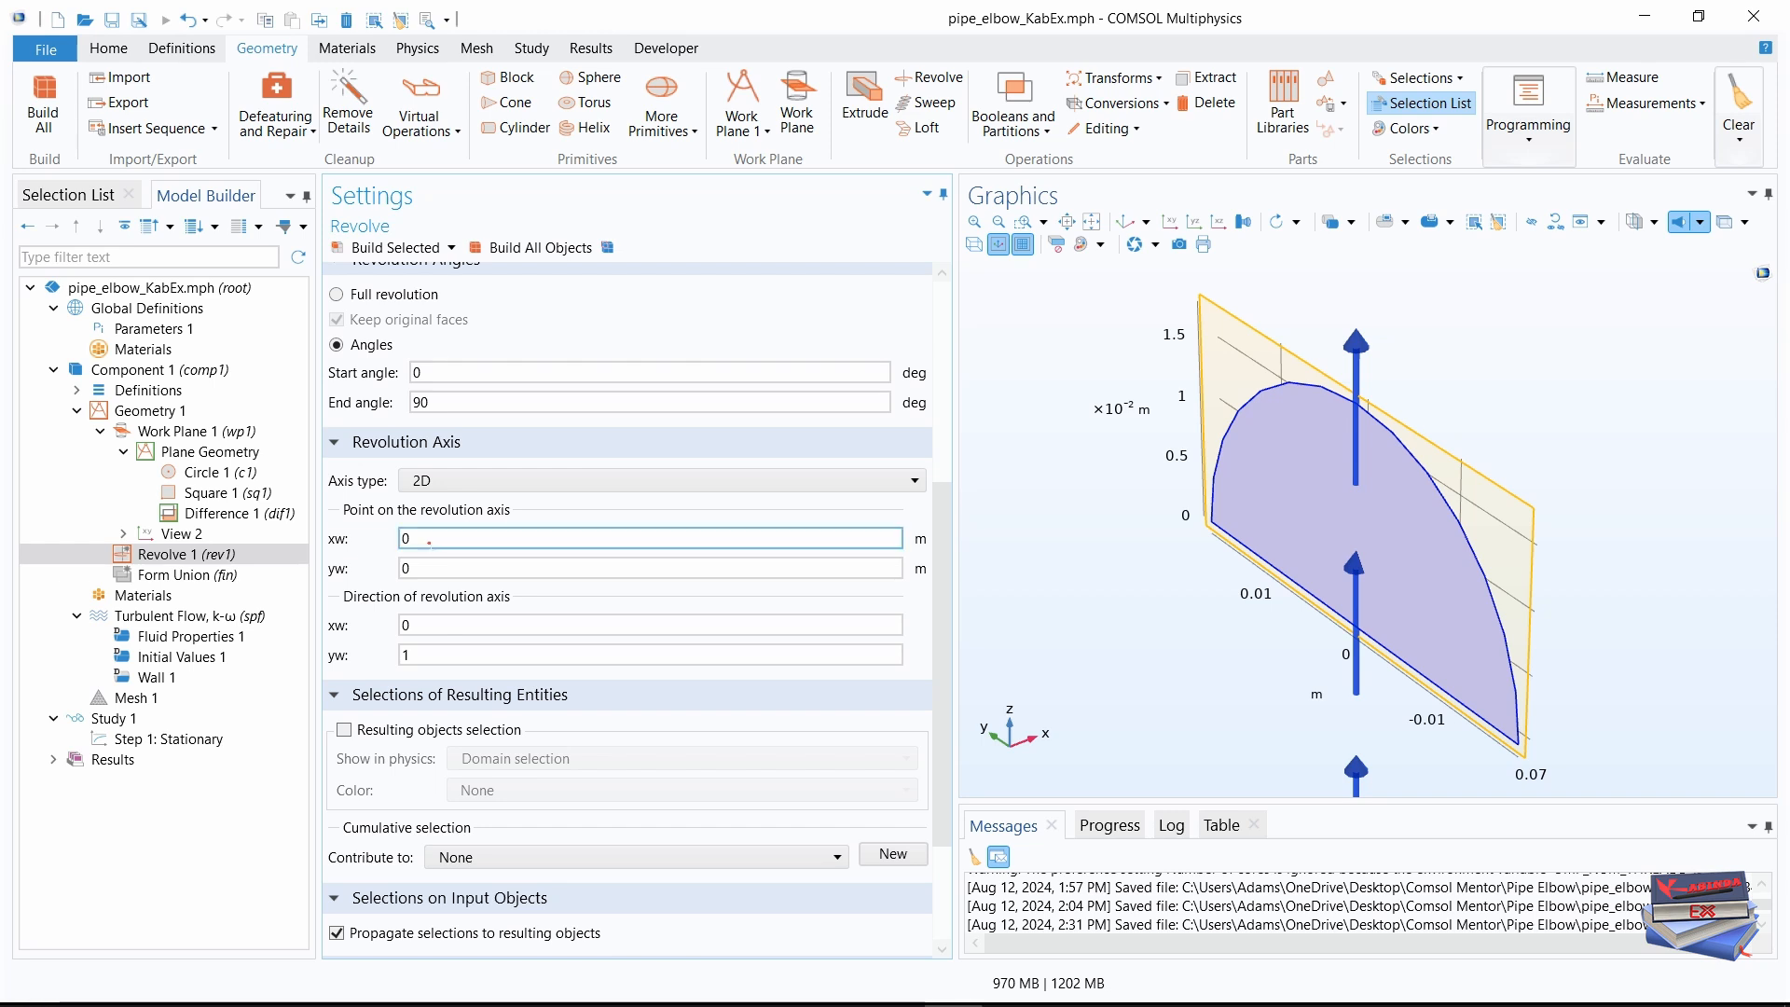
double_click(403, 540)
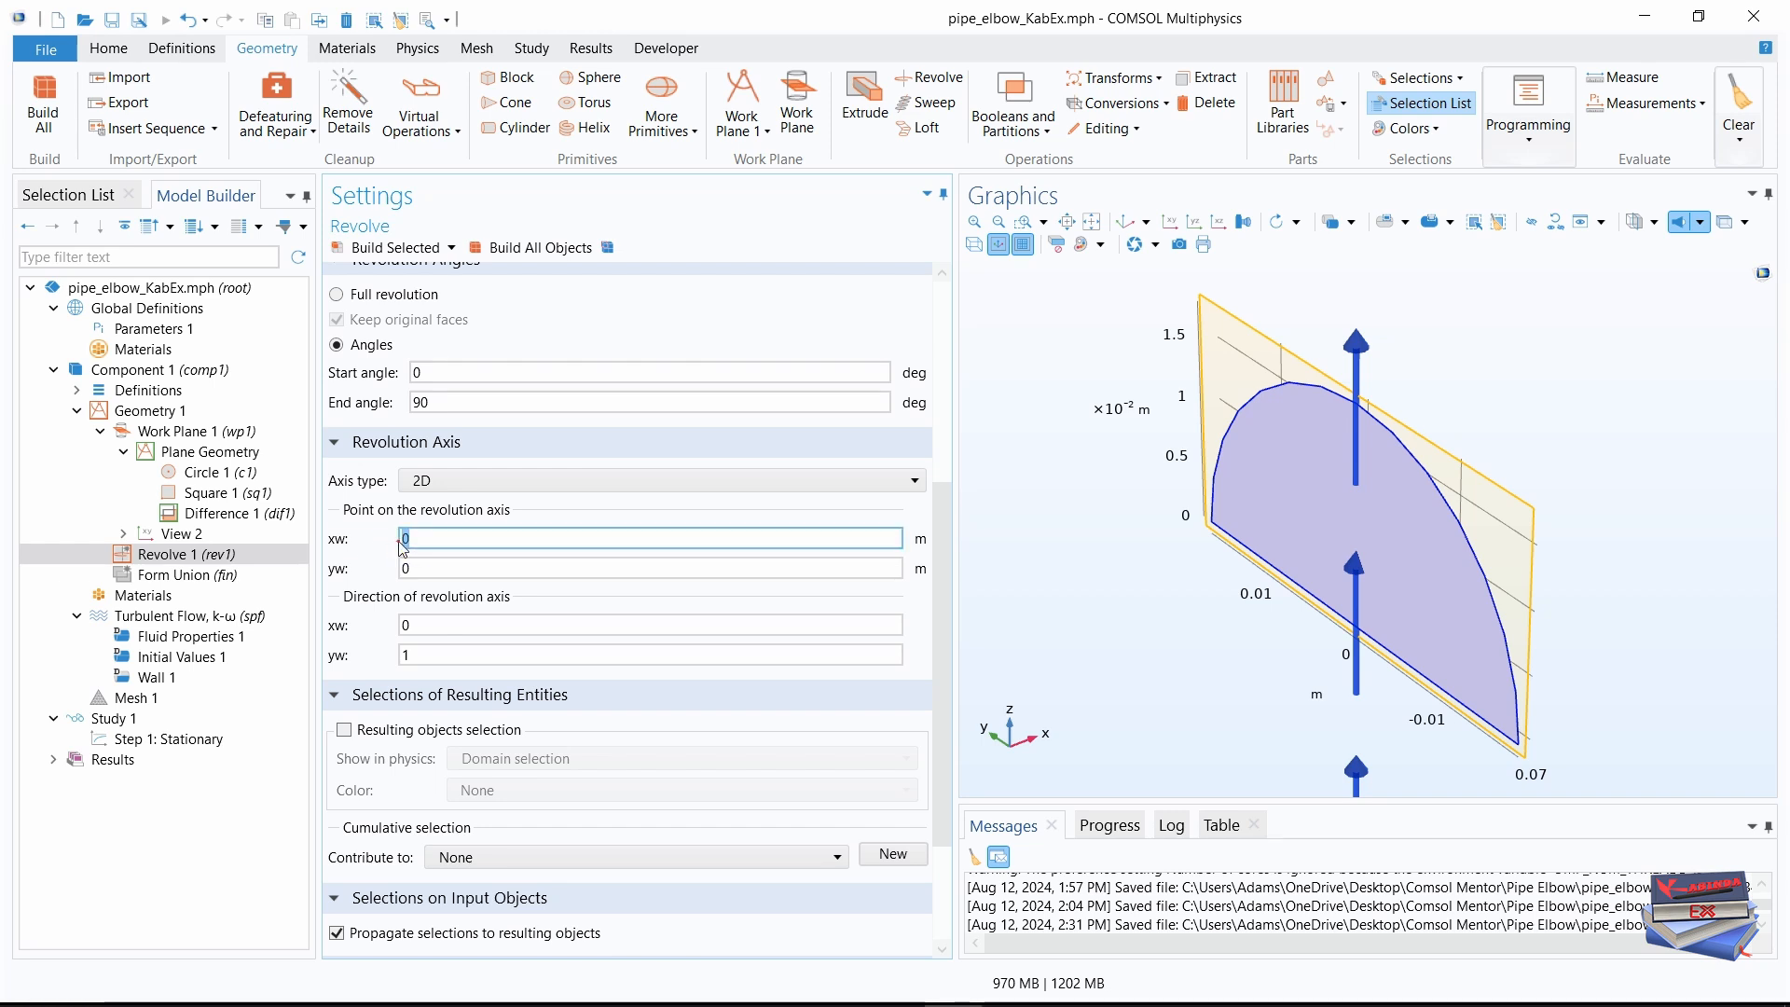
key("Caps_Lock")
type("R")
key("Caps_Lock")
type("c")
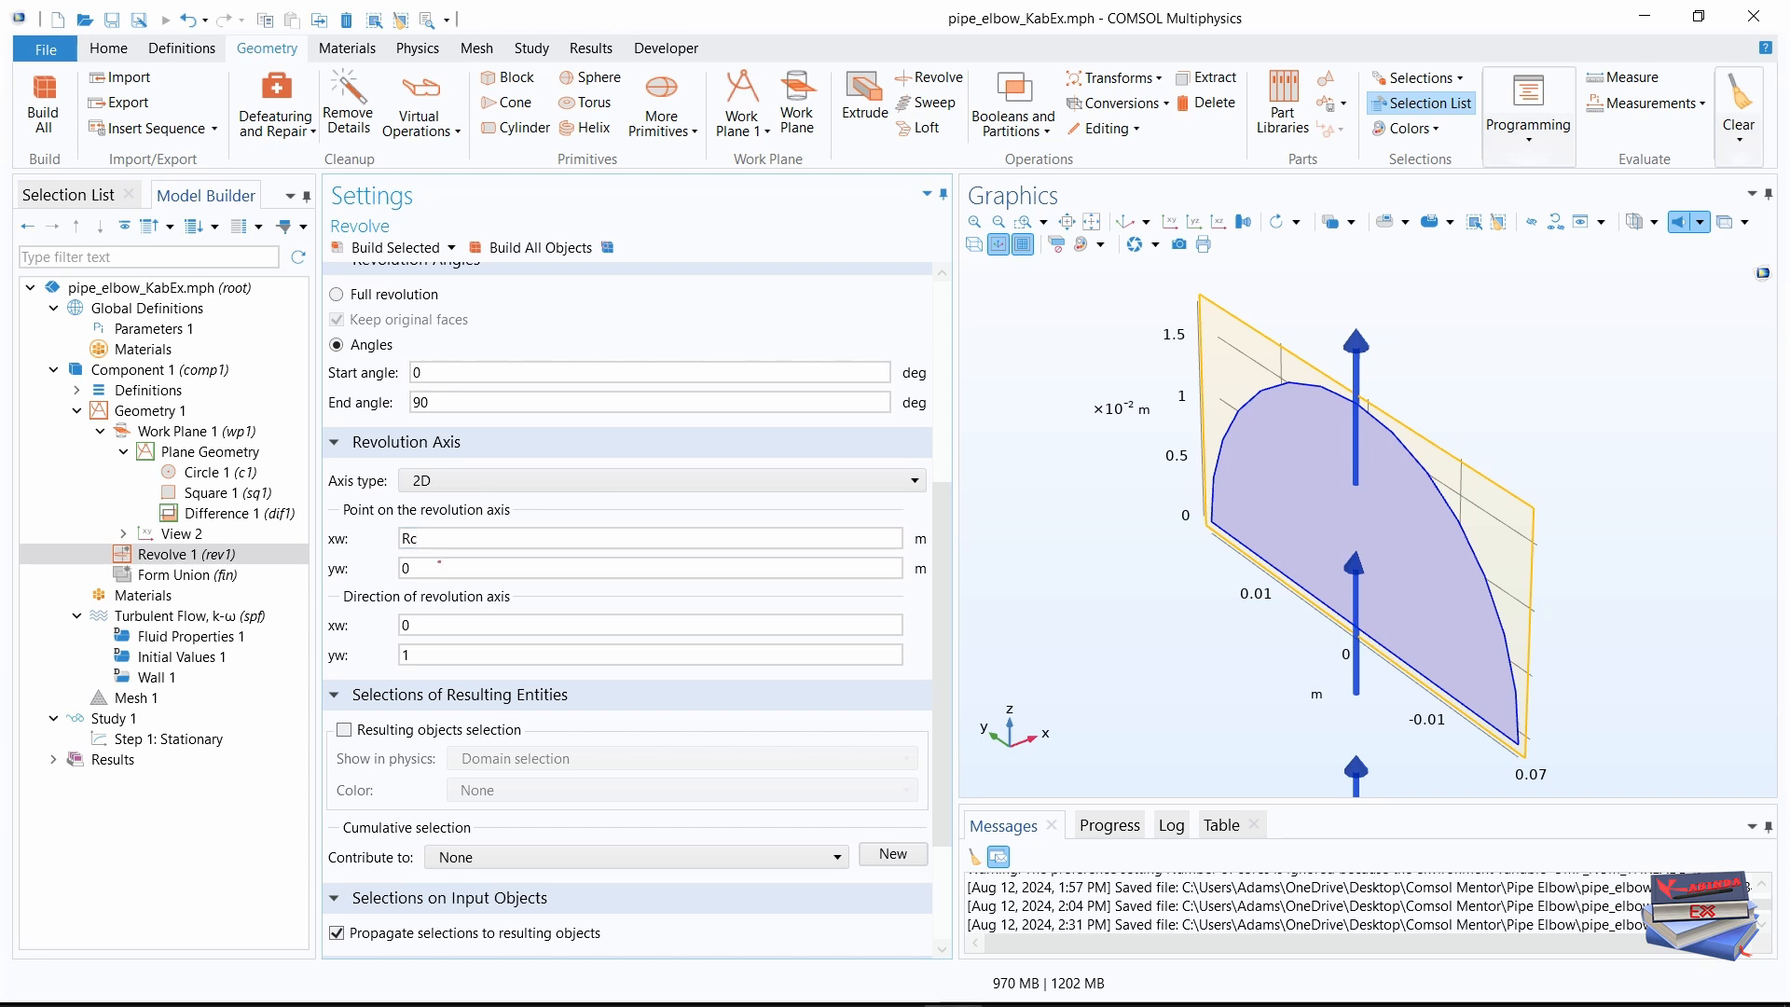
- Set the yw coordinate of the point on the revolution axis to Lin and build the Revolve operation
left_click(438, 565)
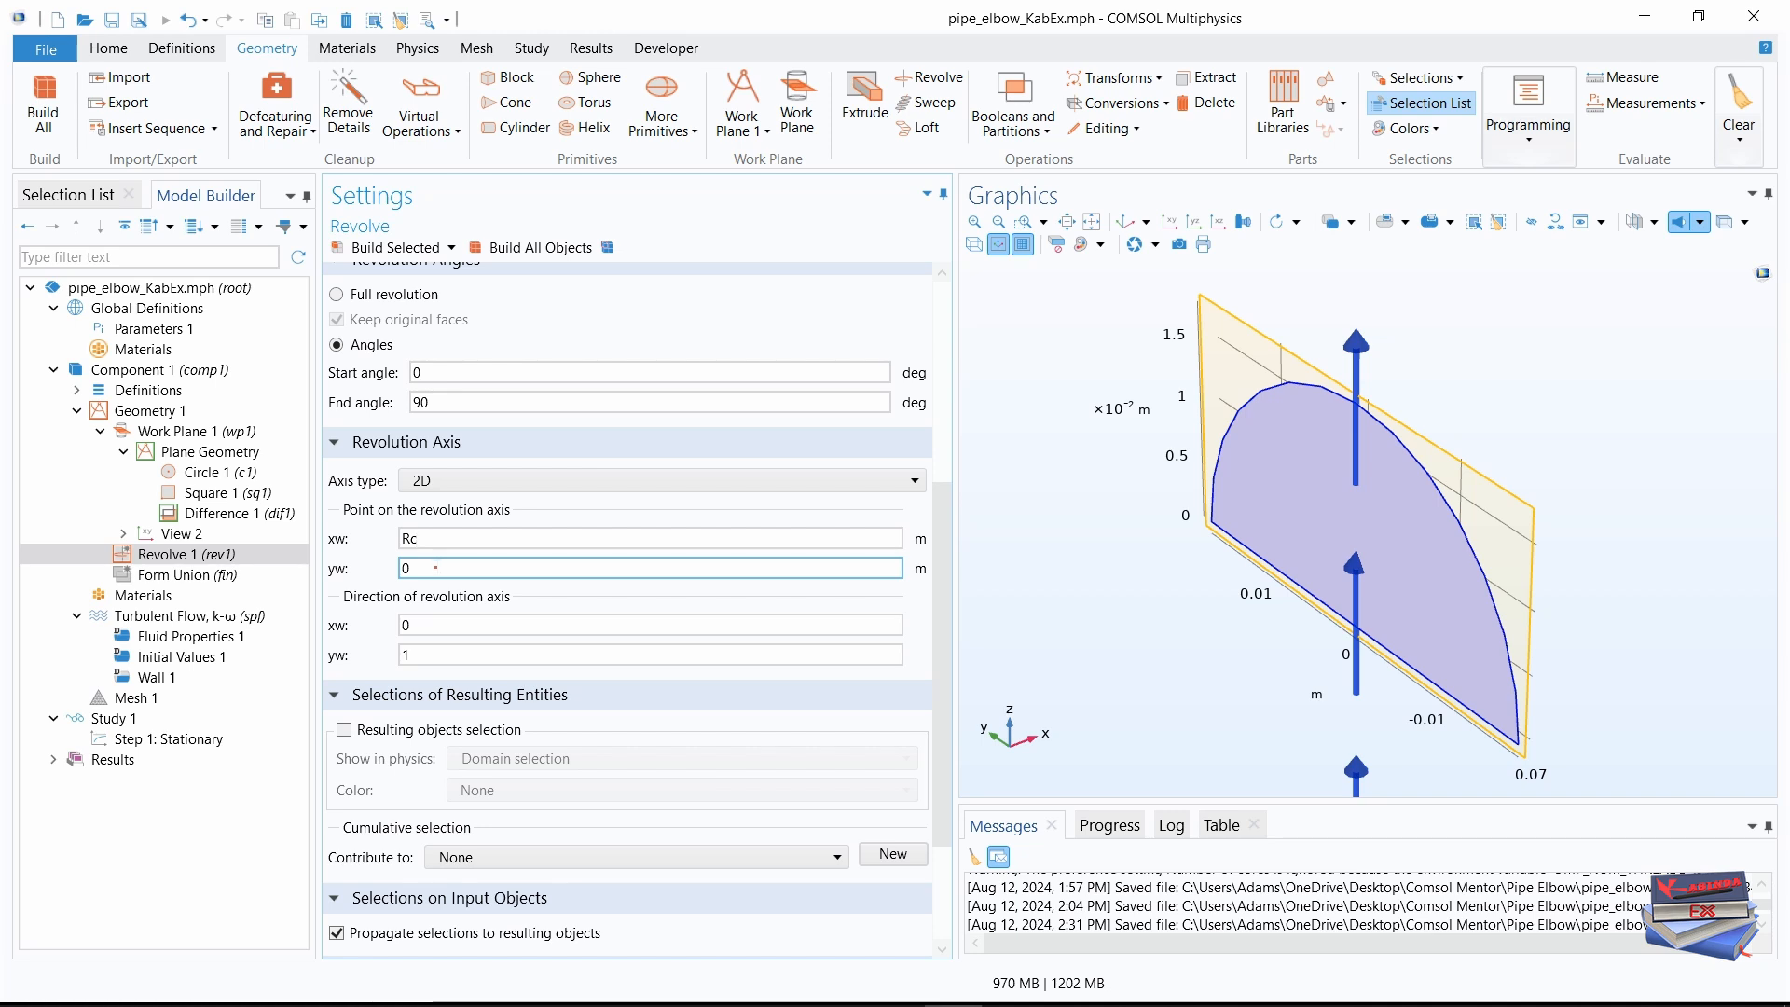
left_click(398, 568)
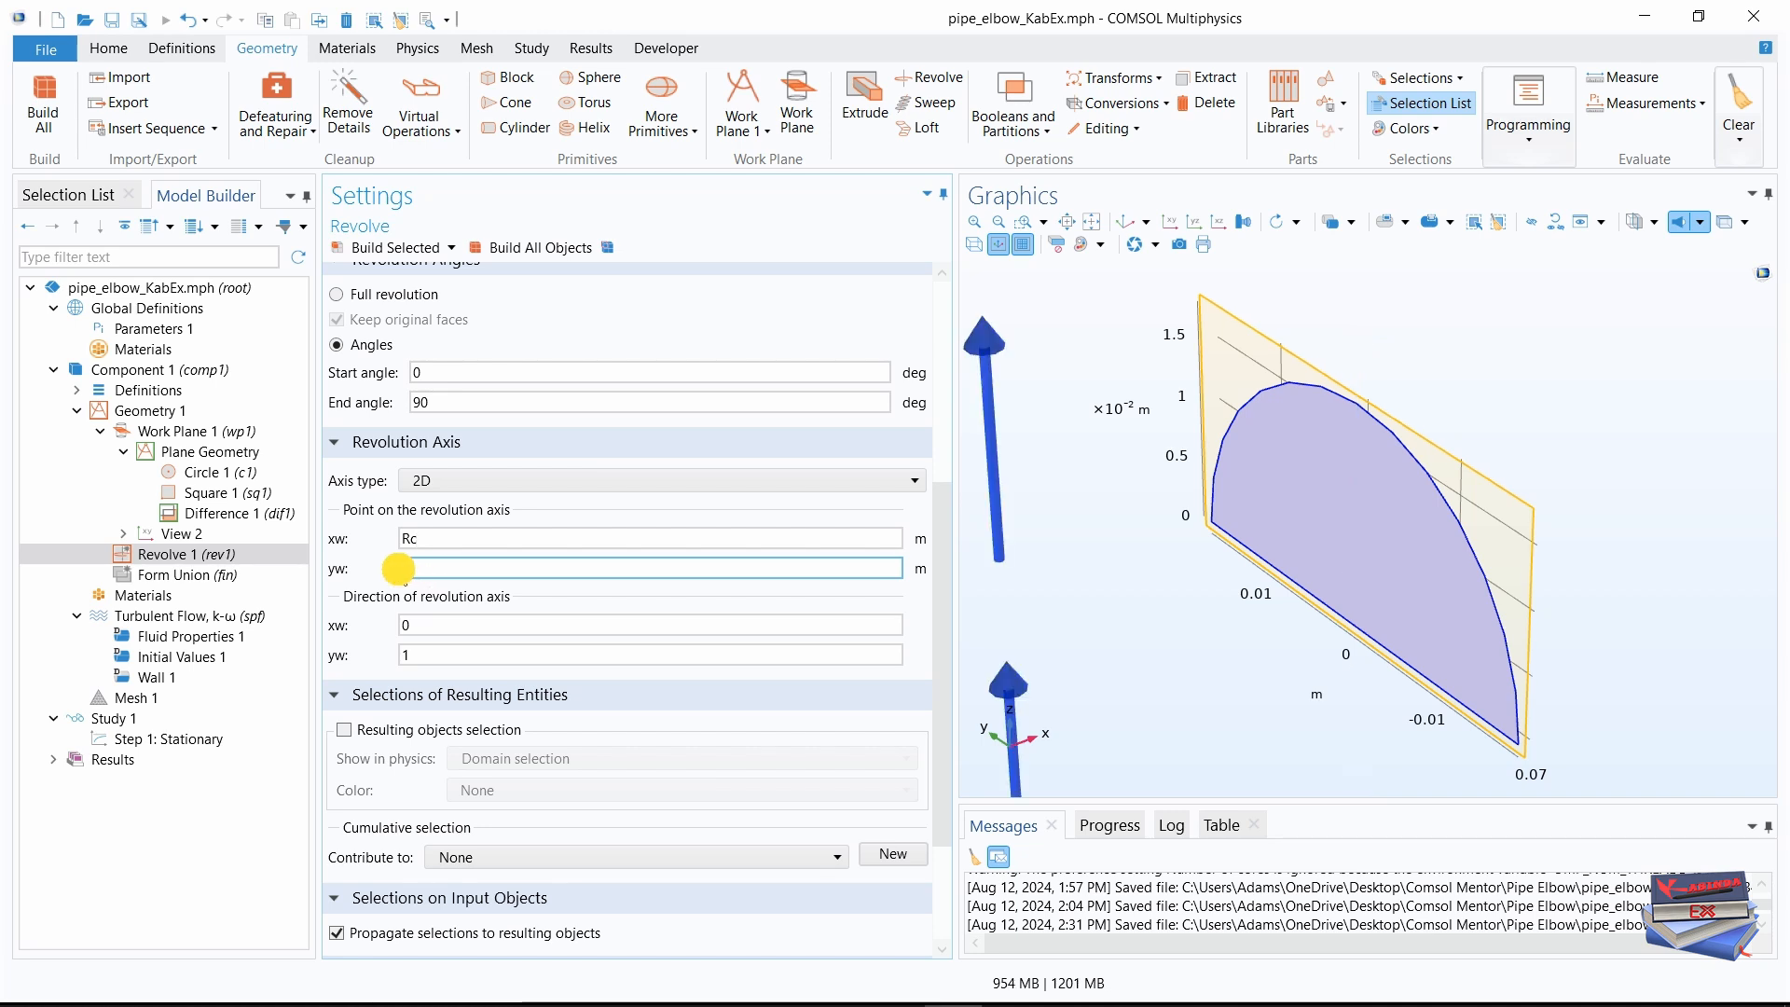
key("Caps_Lock")
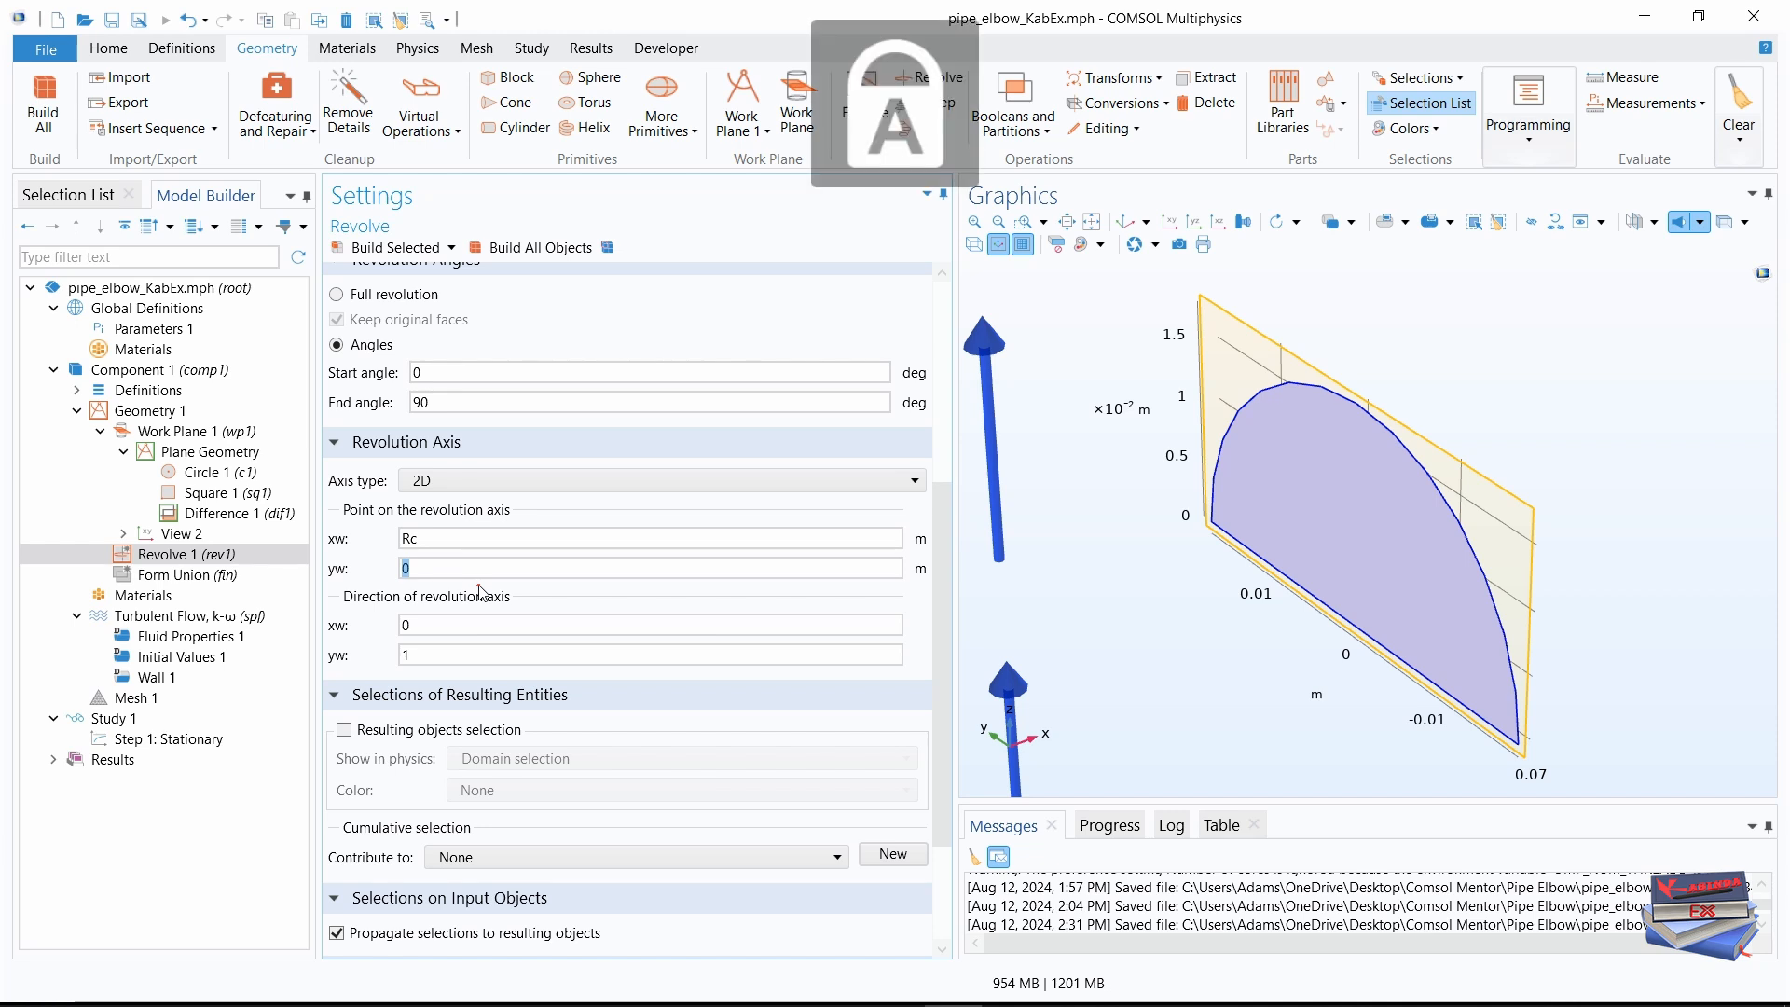
type("L")
key("Caps_Lock")
type("in")
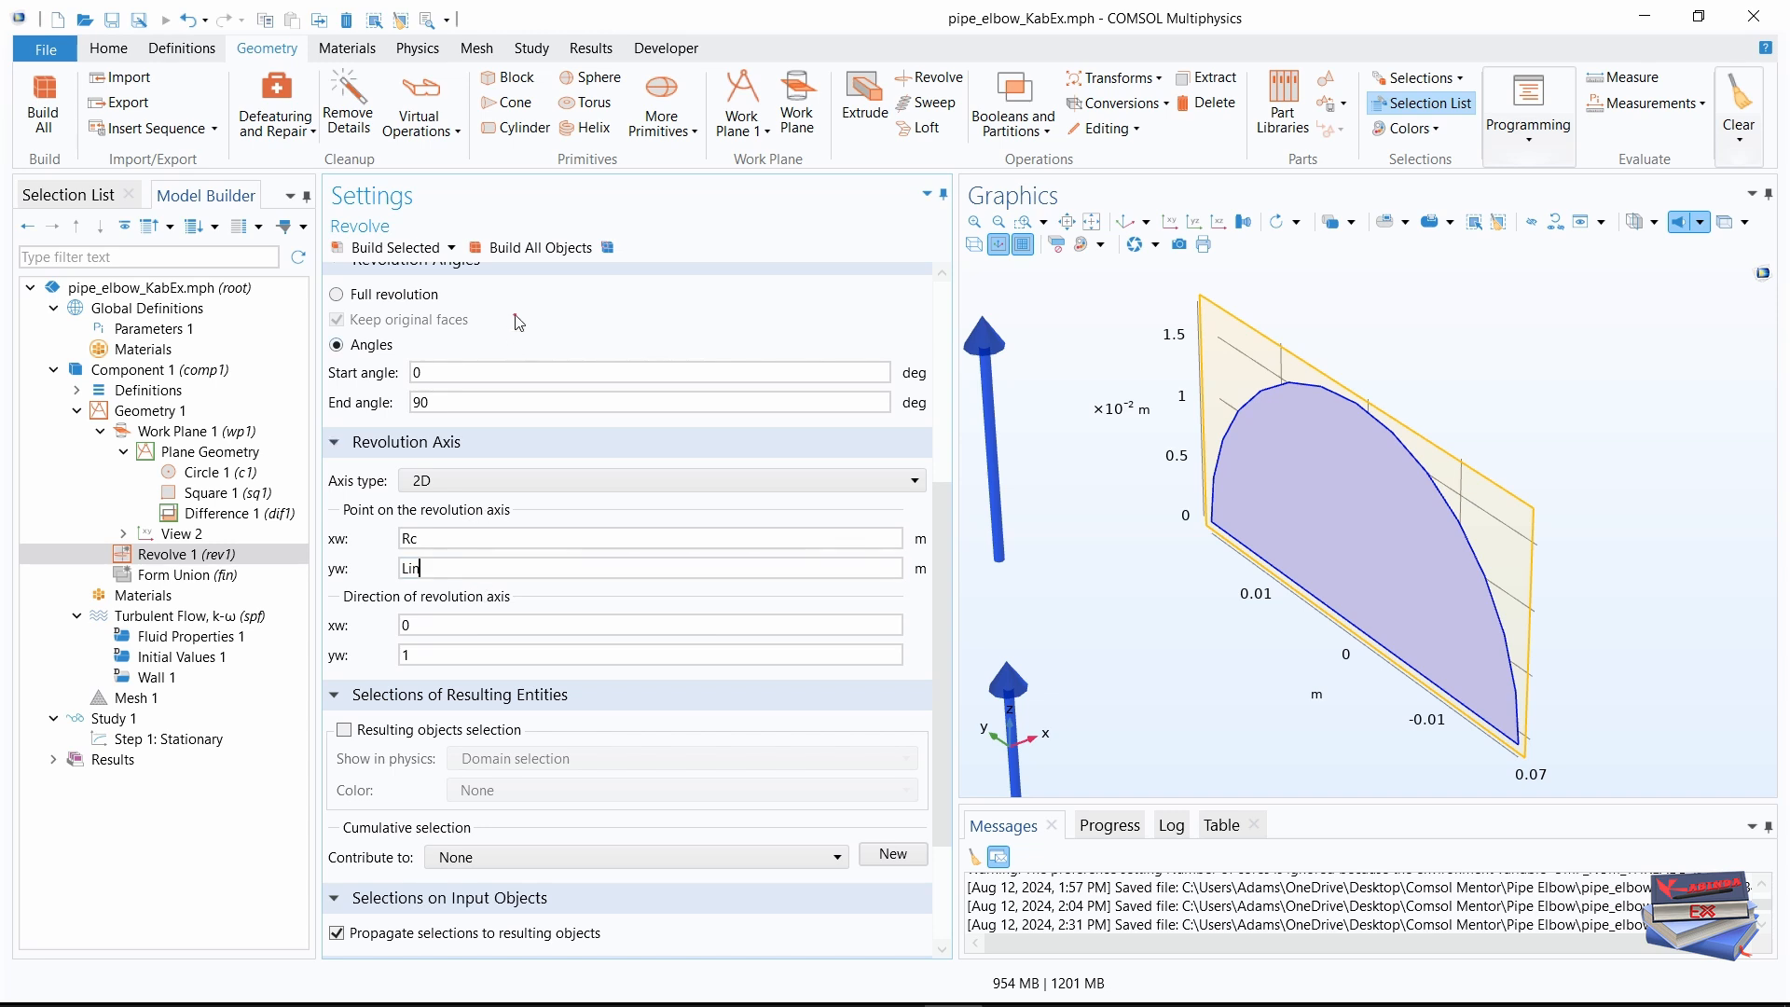
left_click(388, 248)
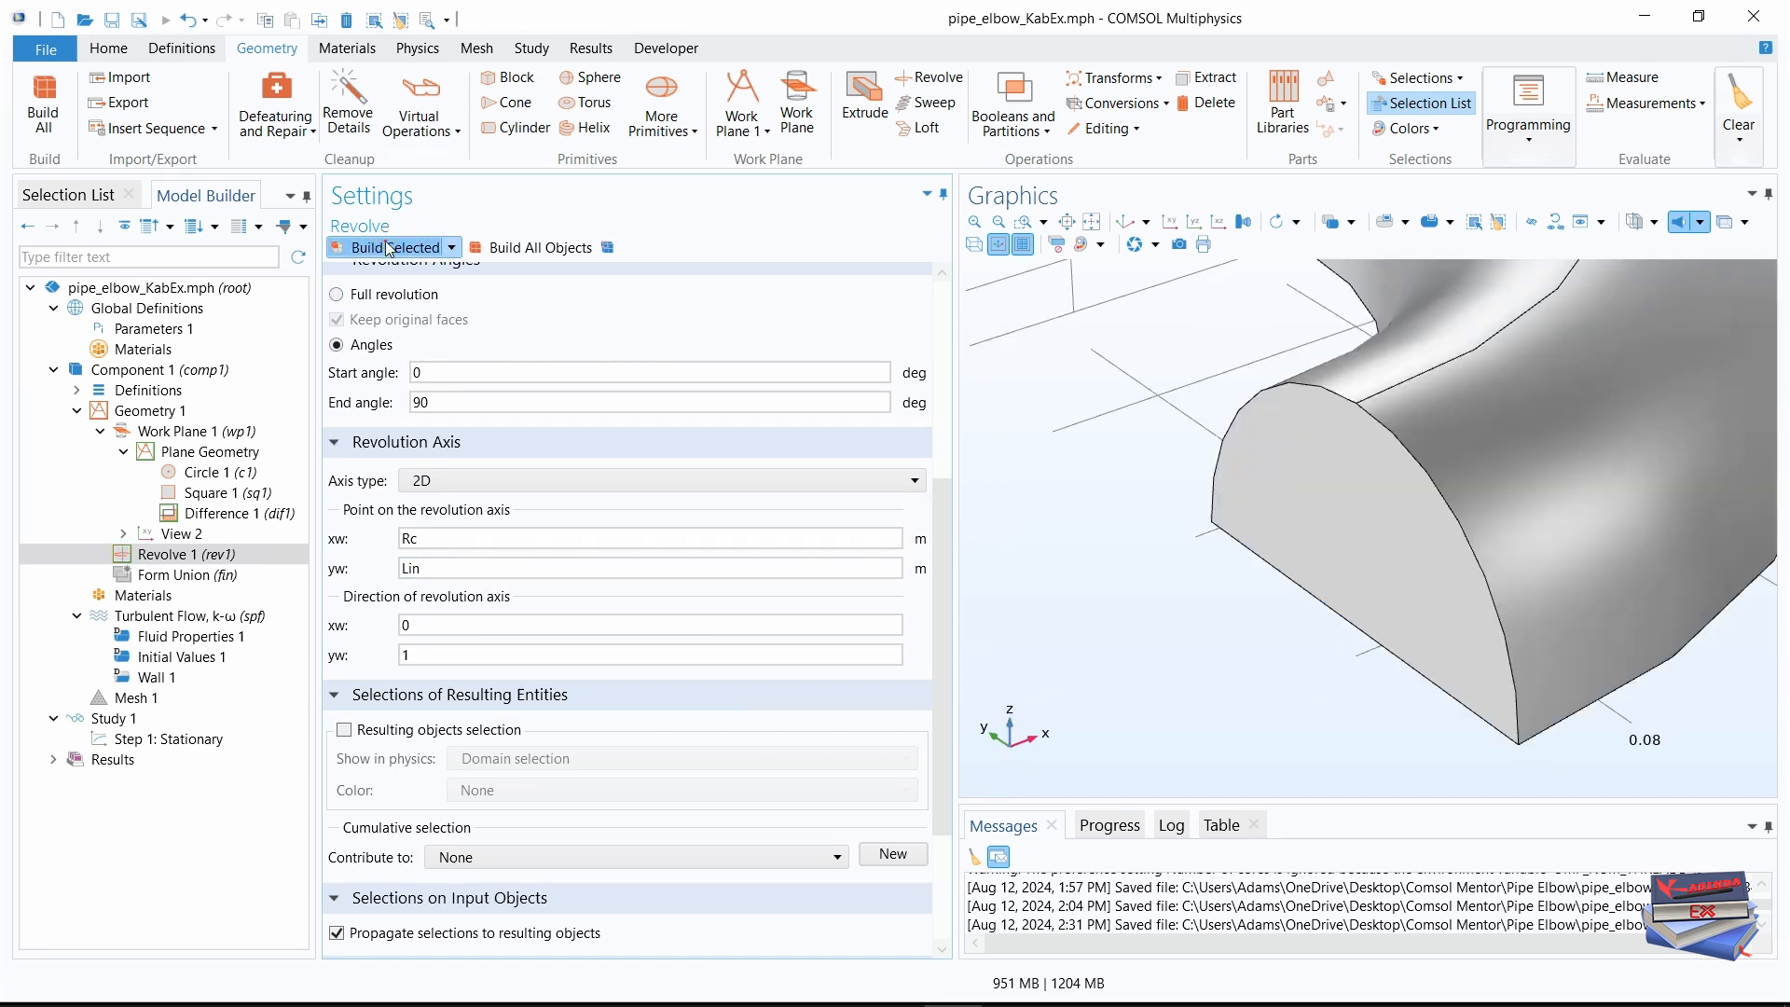
left_click(1068, 223)
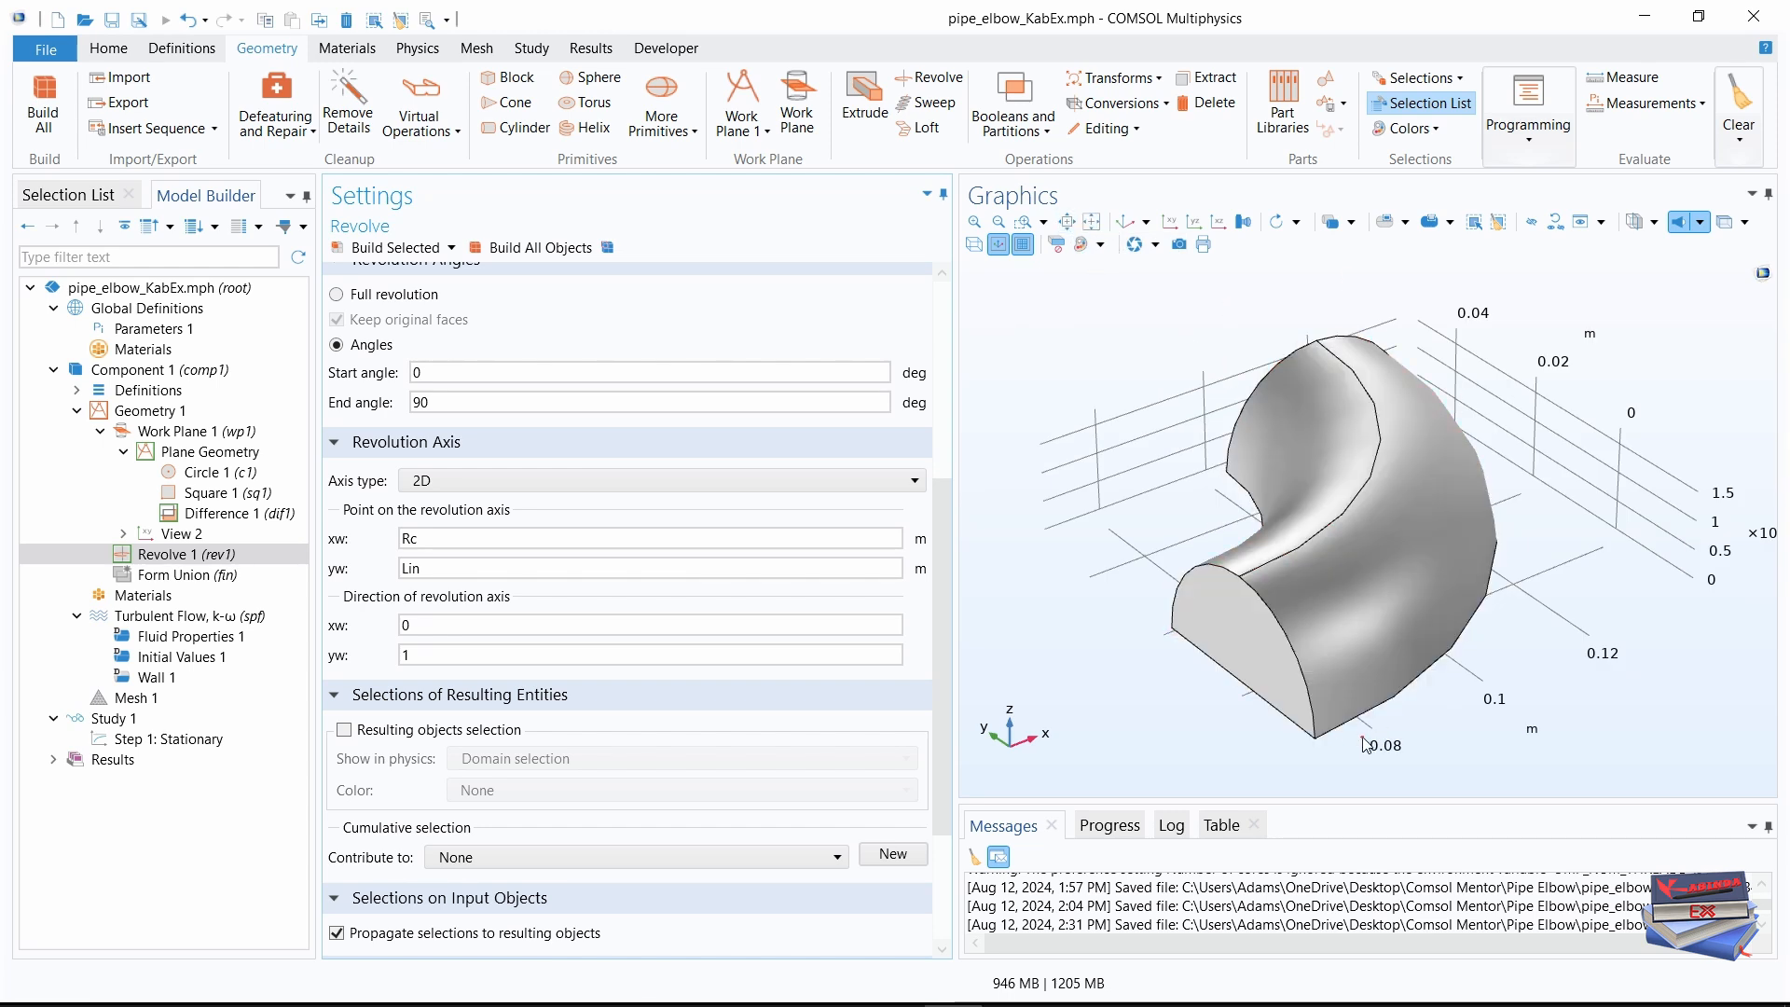
left_click(1494, 531)
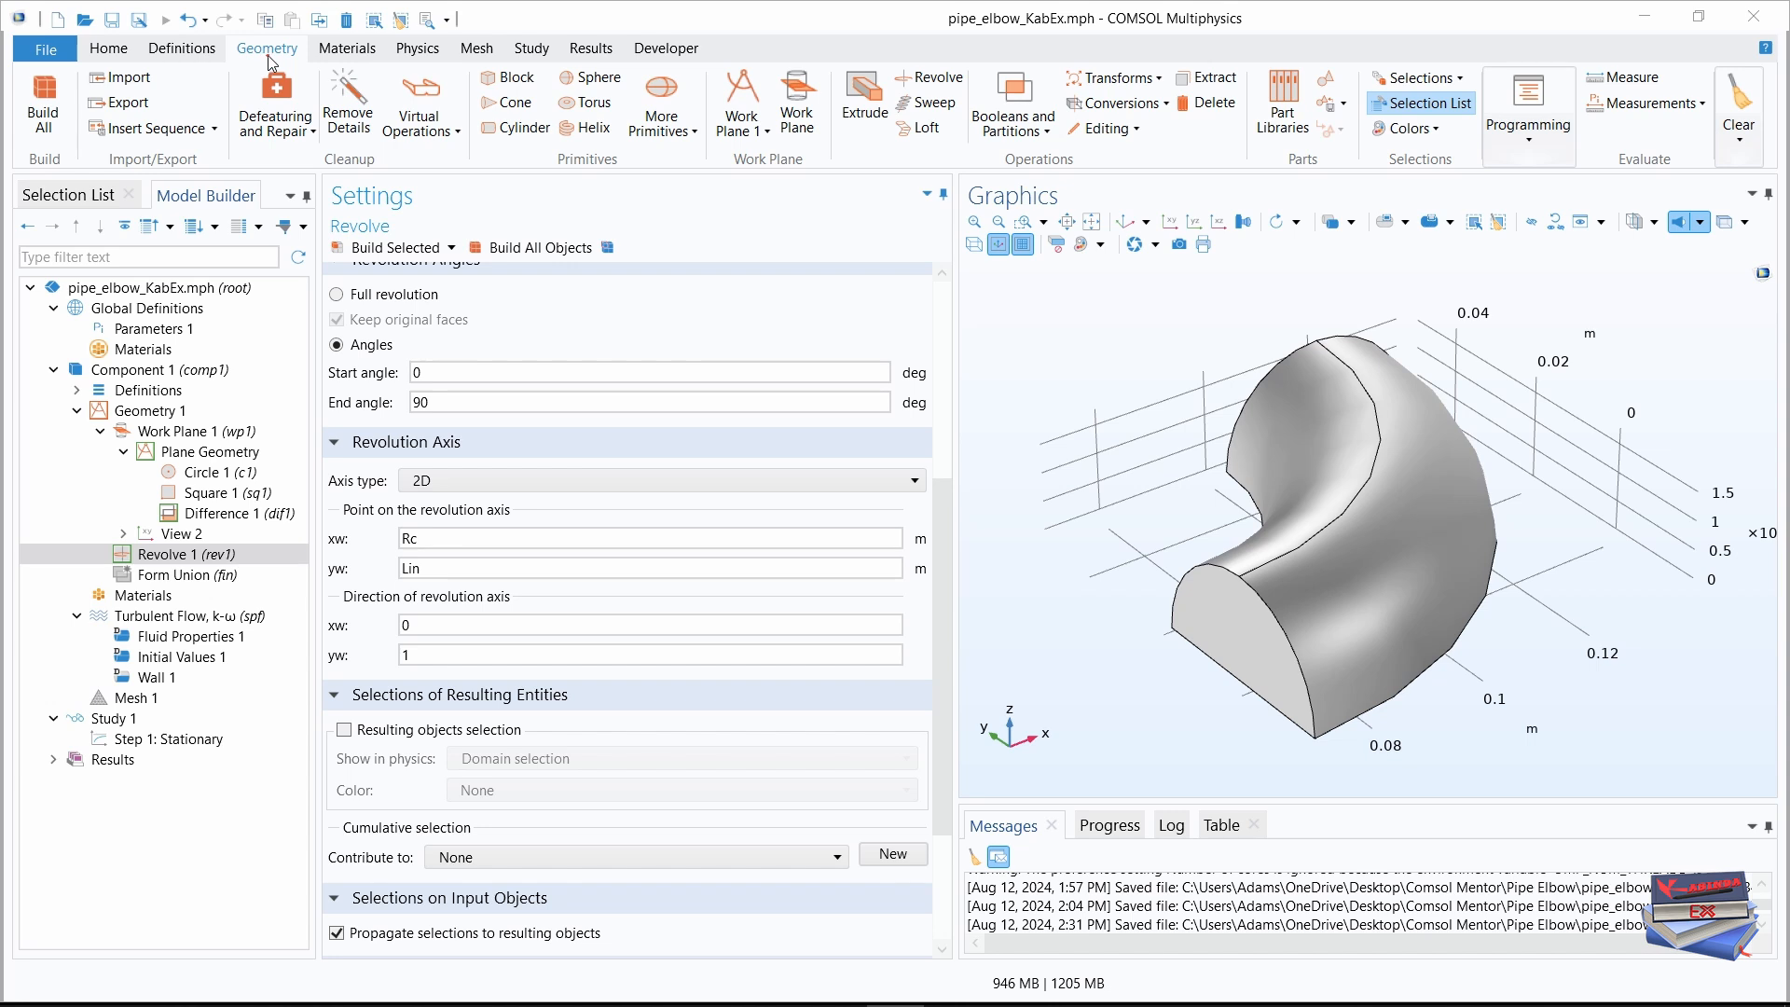
- Add an Extrude operation on Work Plane 1 with a distance of Lin and reversed direction
left_click(865, 101)
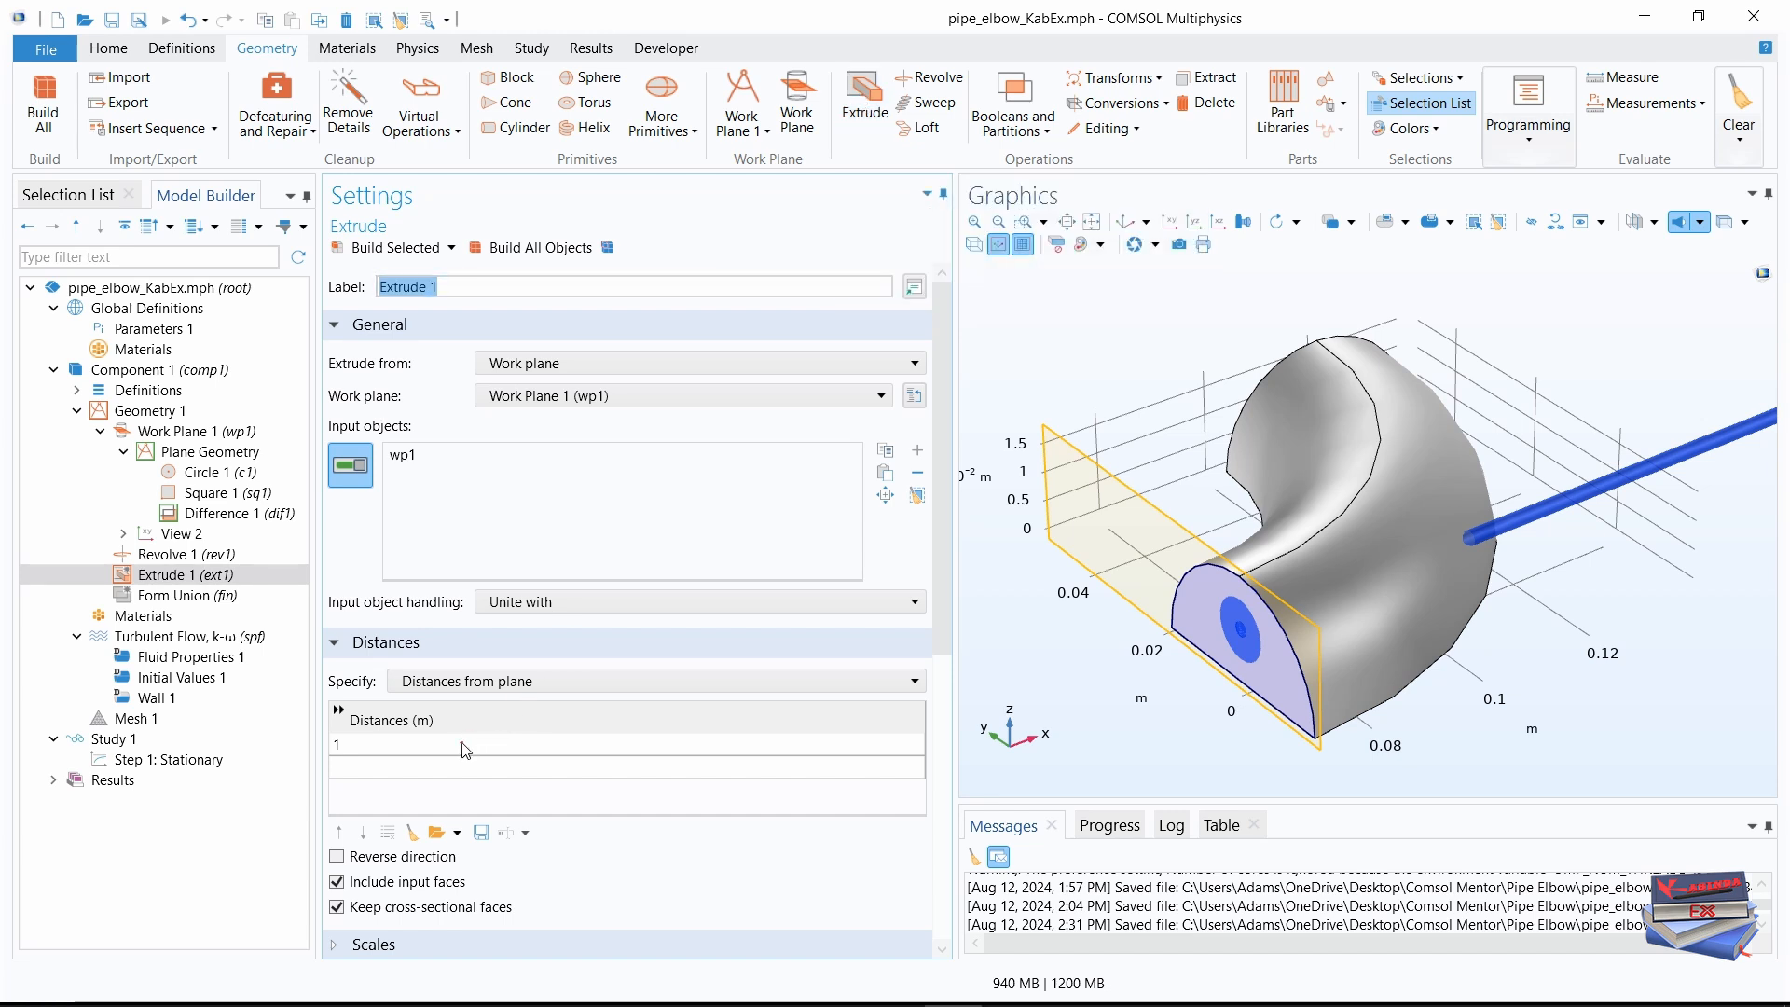
left_click(361, 746)
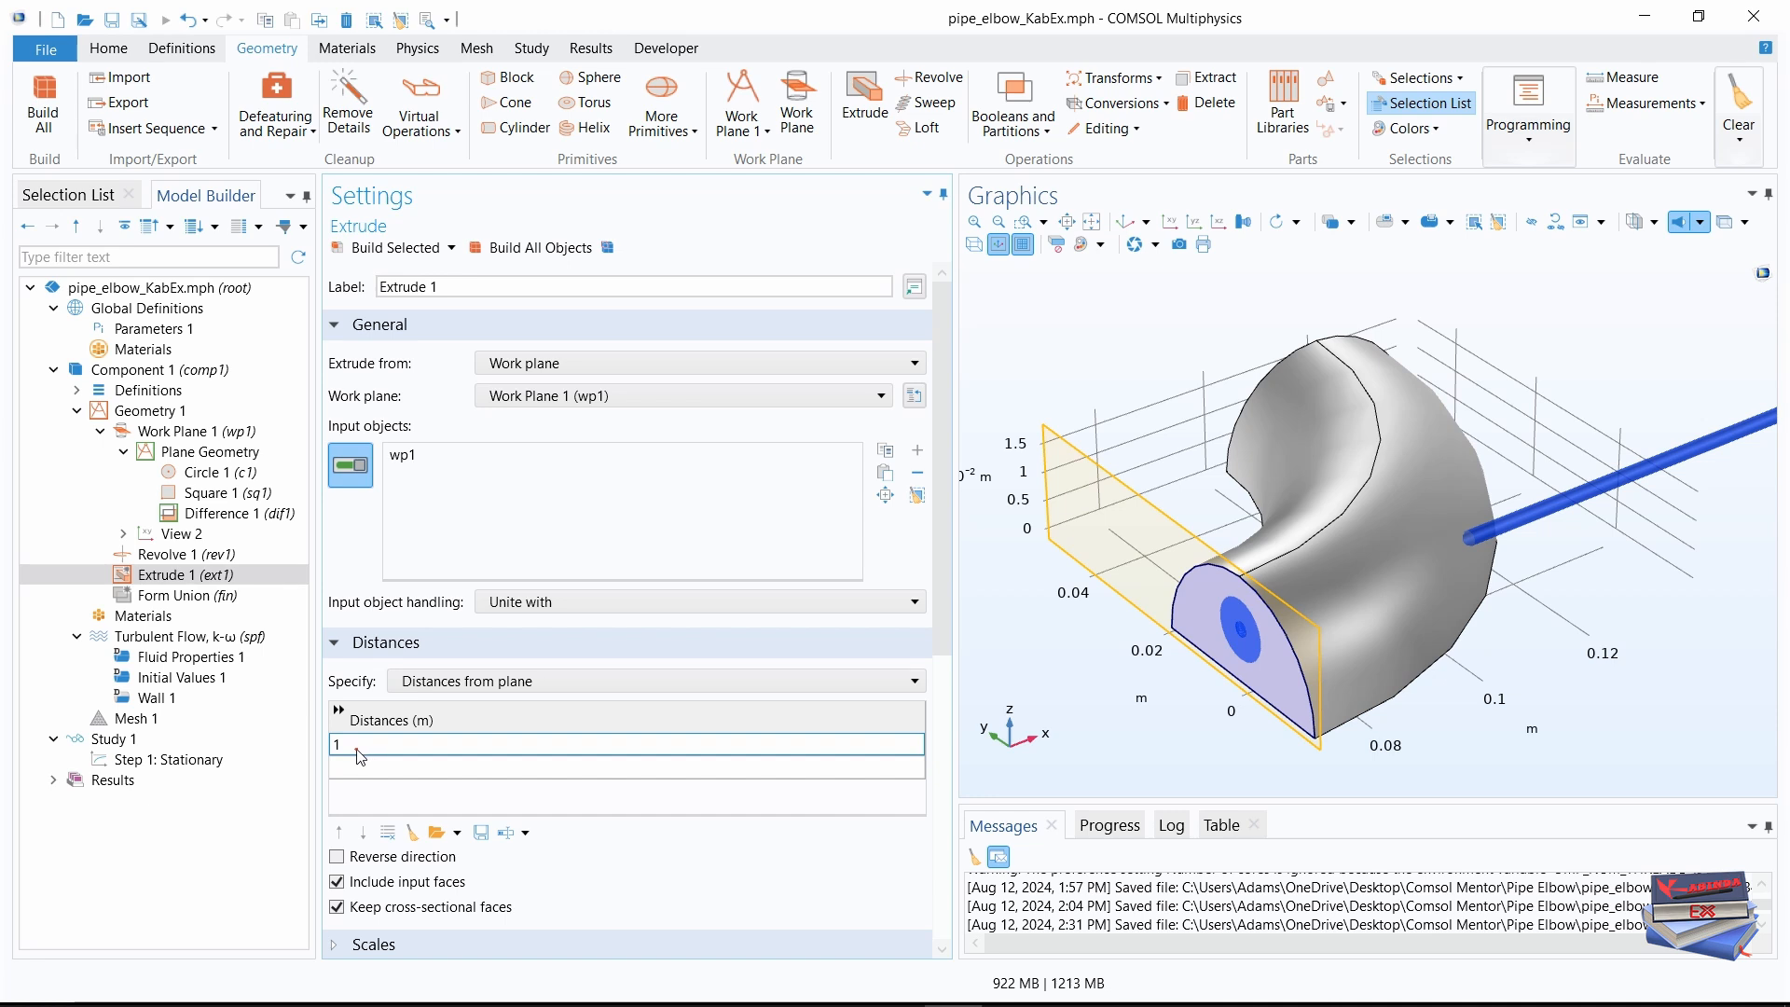
double_click(358, 749)
type("Lin")
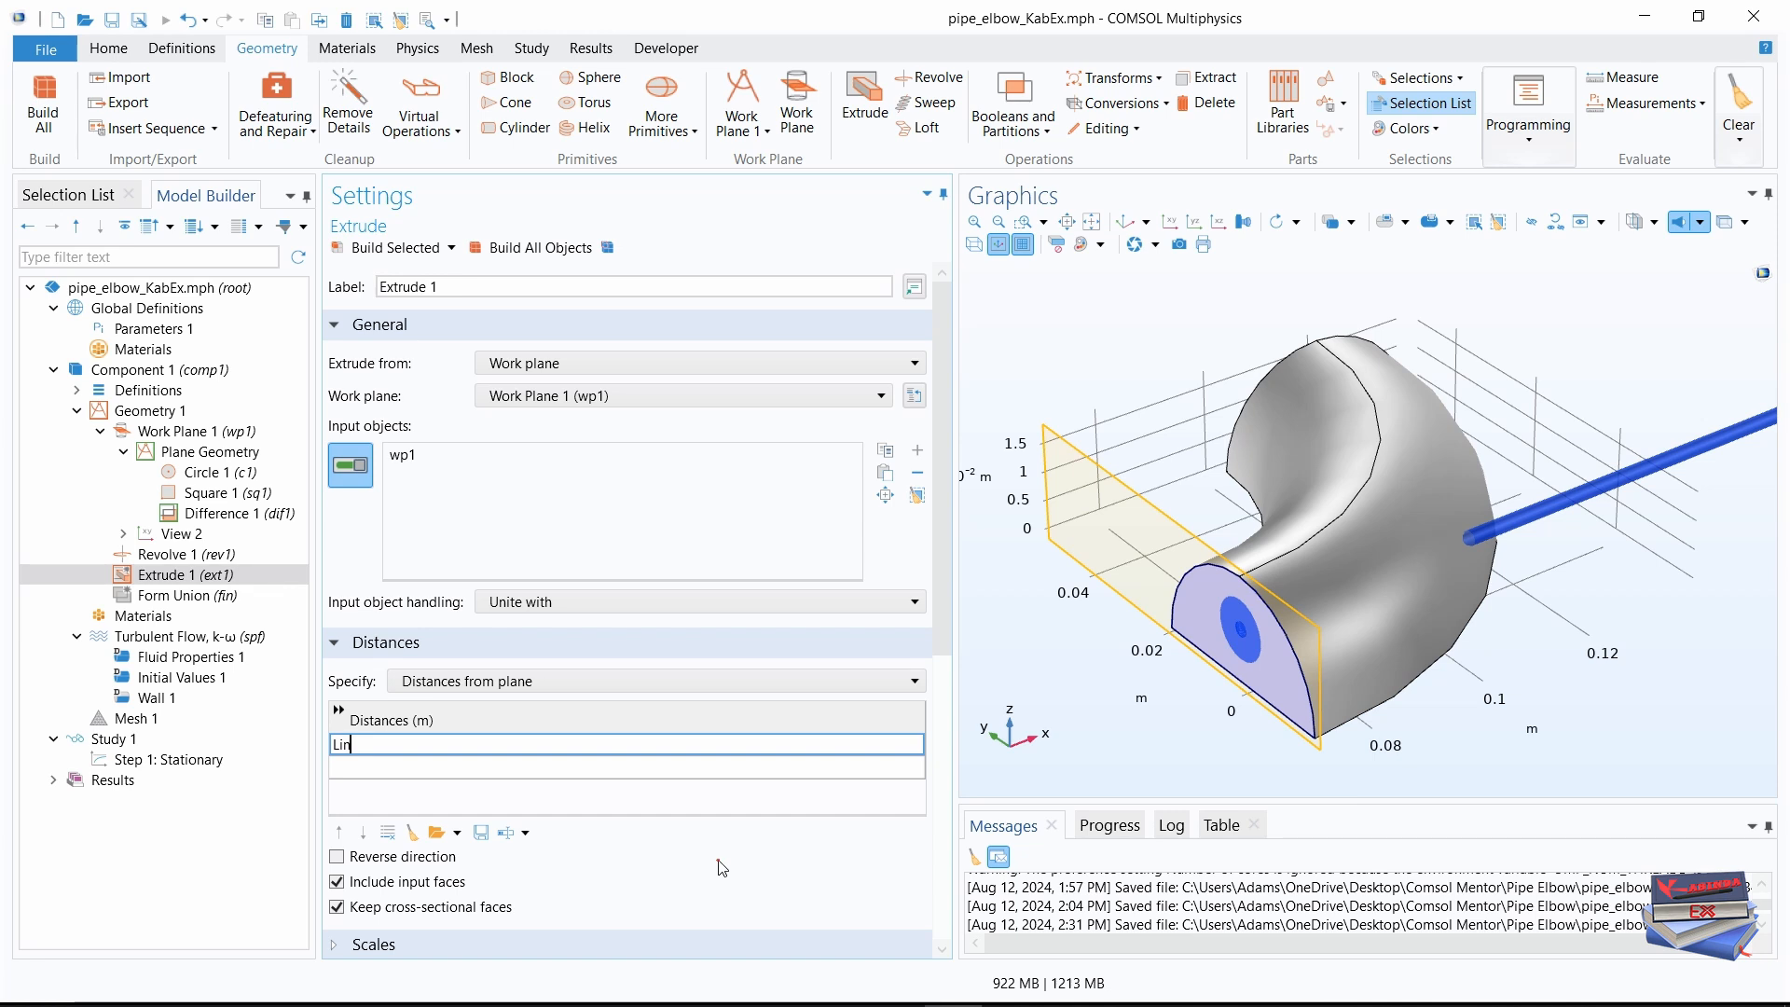
left_click(337, 855)
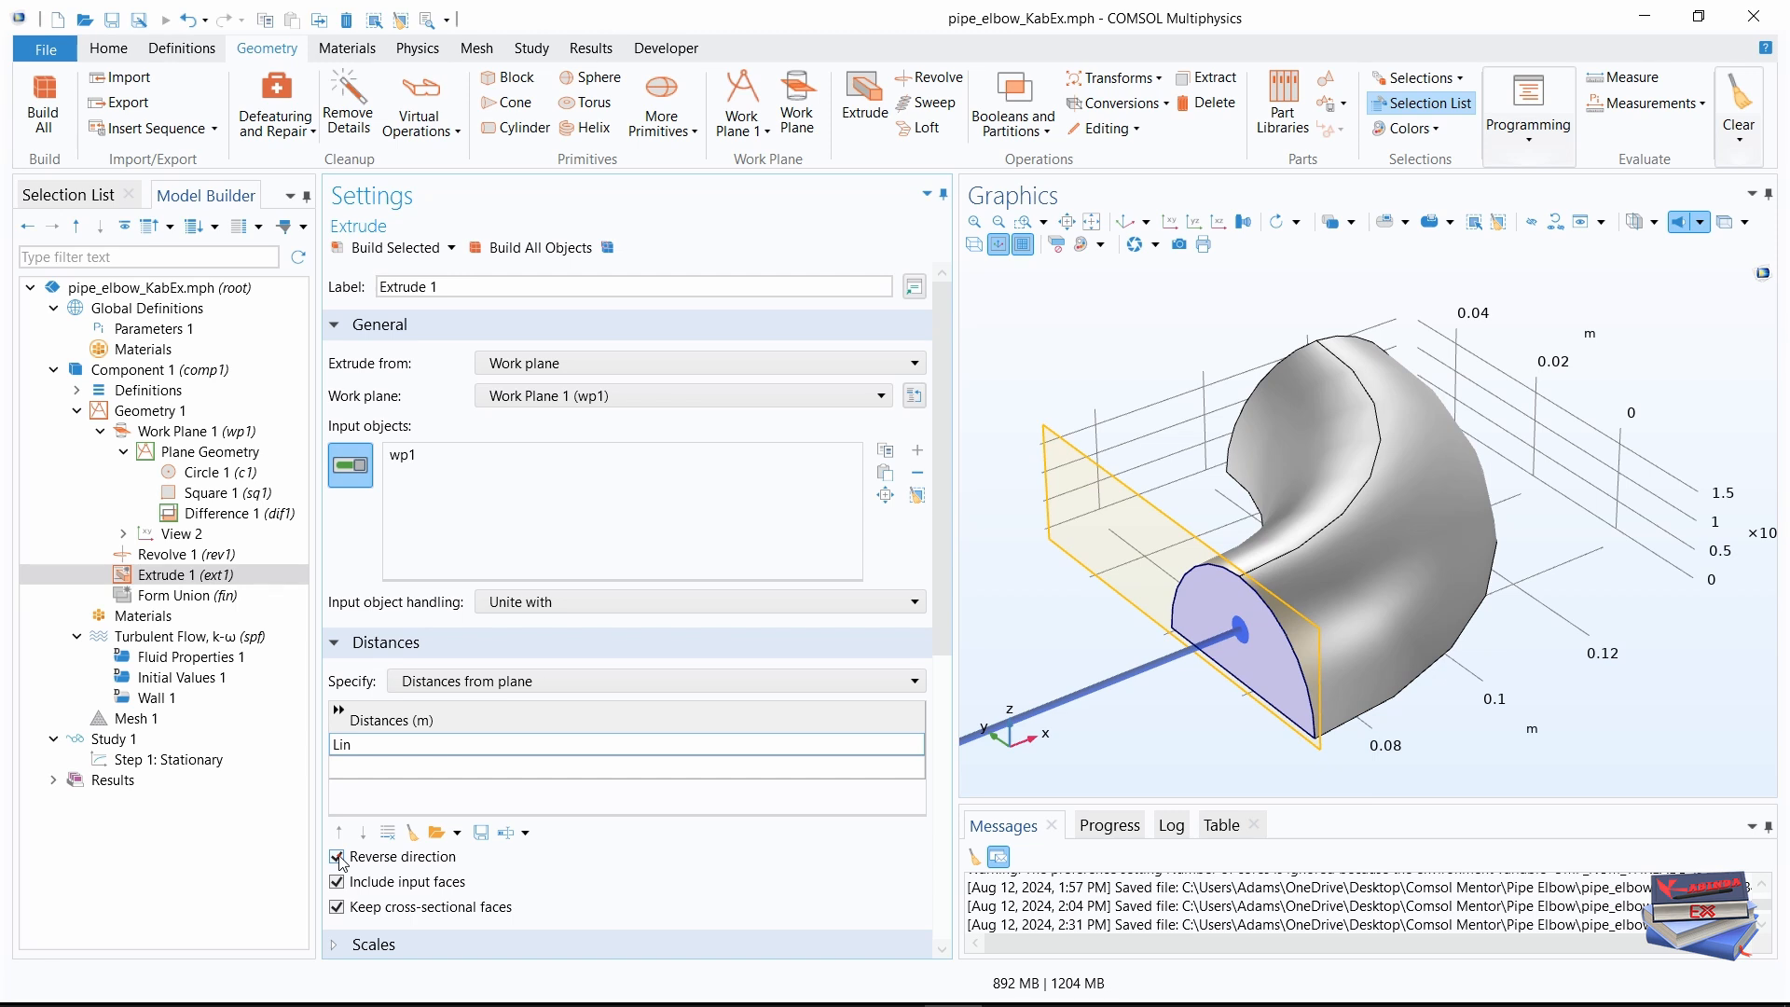
left_click(1092, 223)
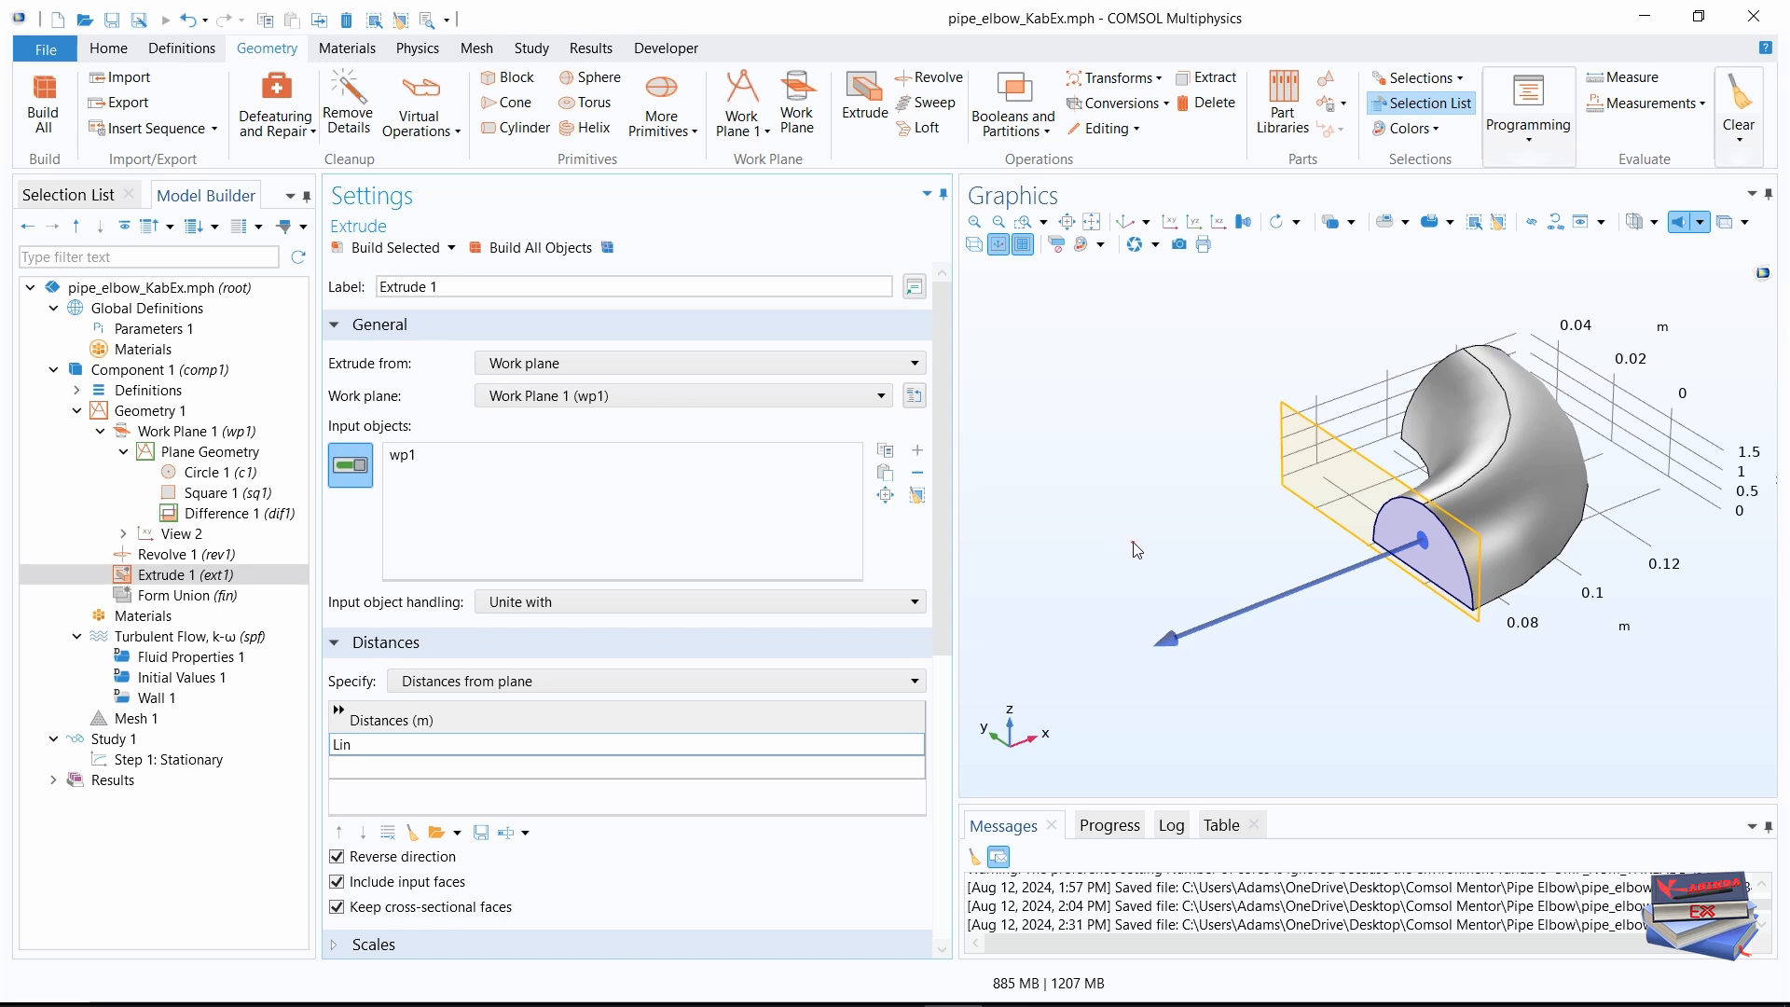
left_click(170, 573)
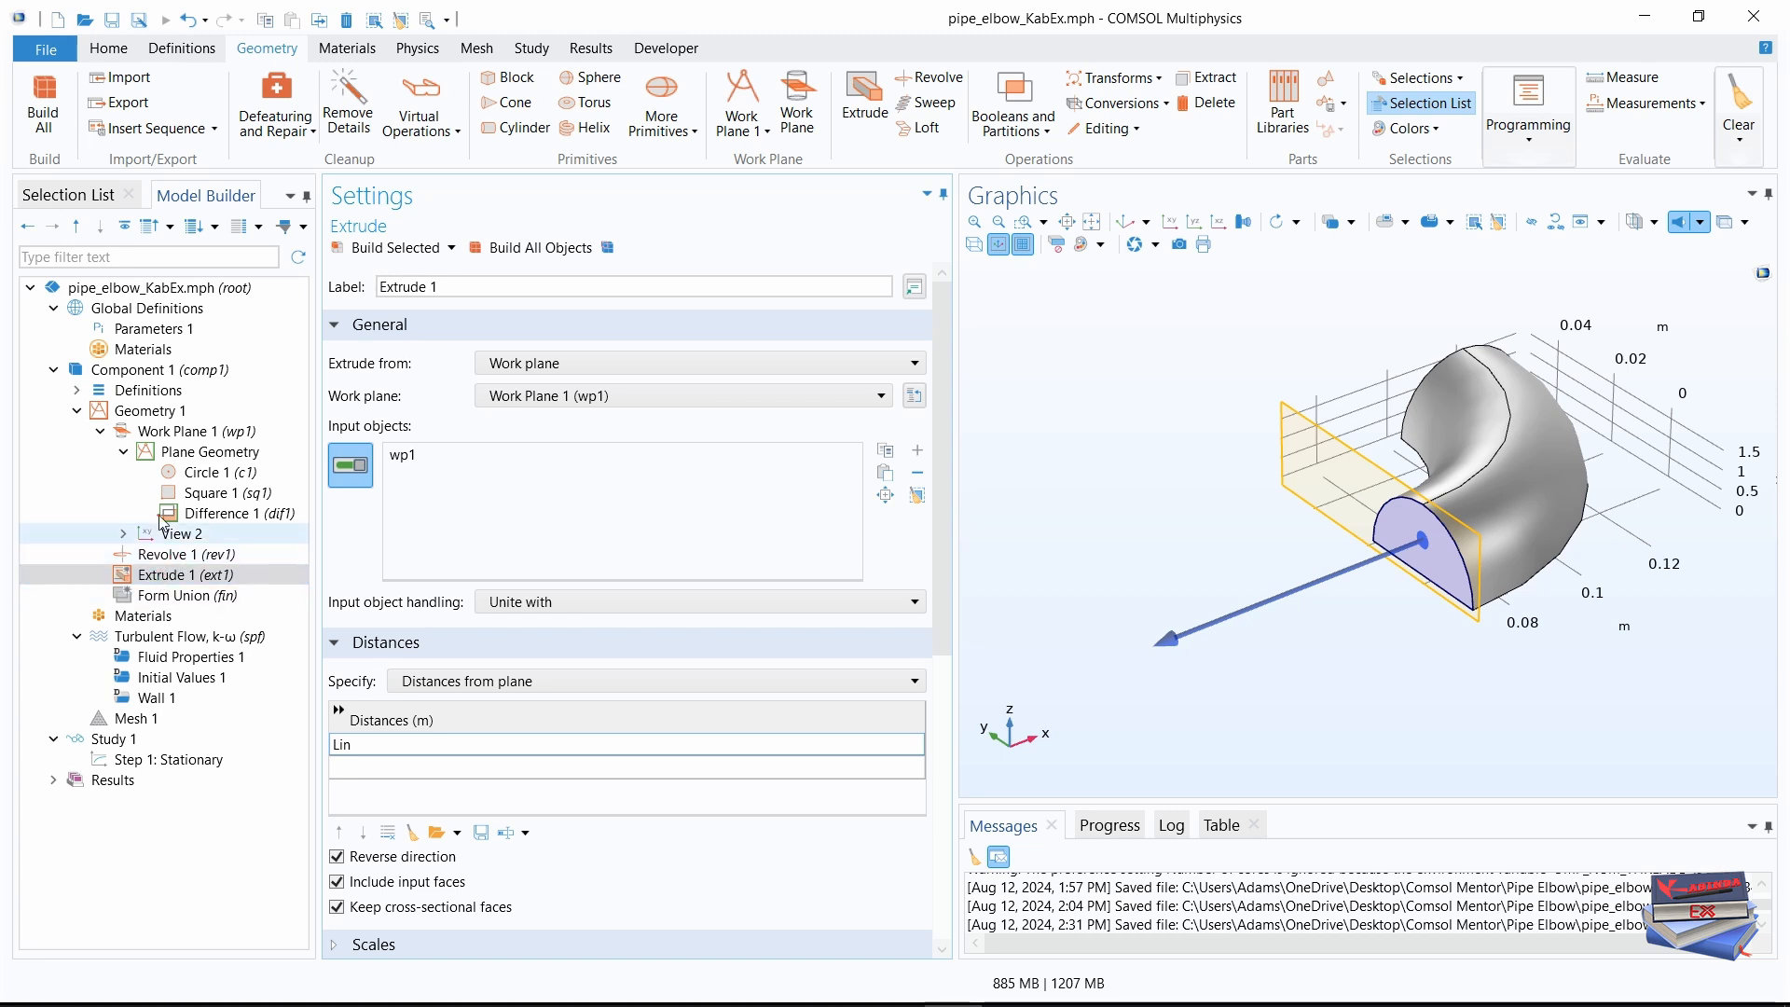
- Copy Work Plane 1 and paste it into Geometry 1 as a second work plane, expanding the copy's node
right_click(175, 434)
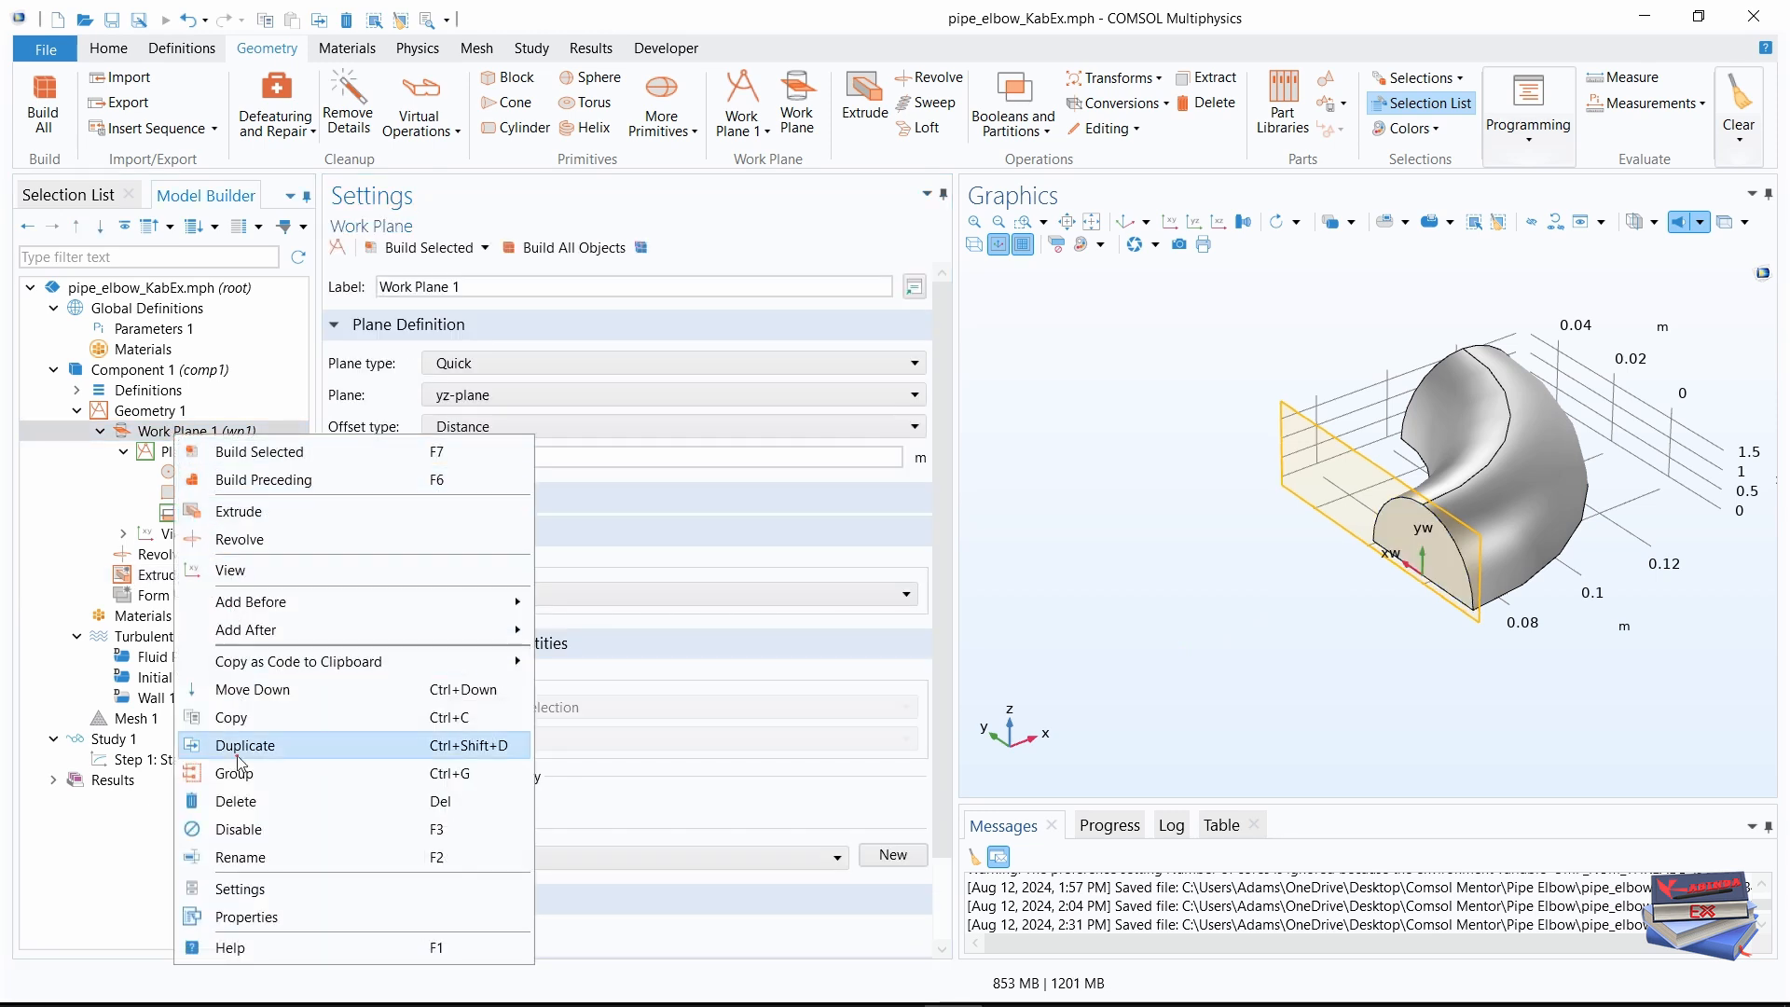
left_click(238, 720)
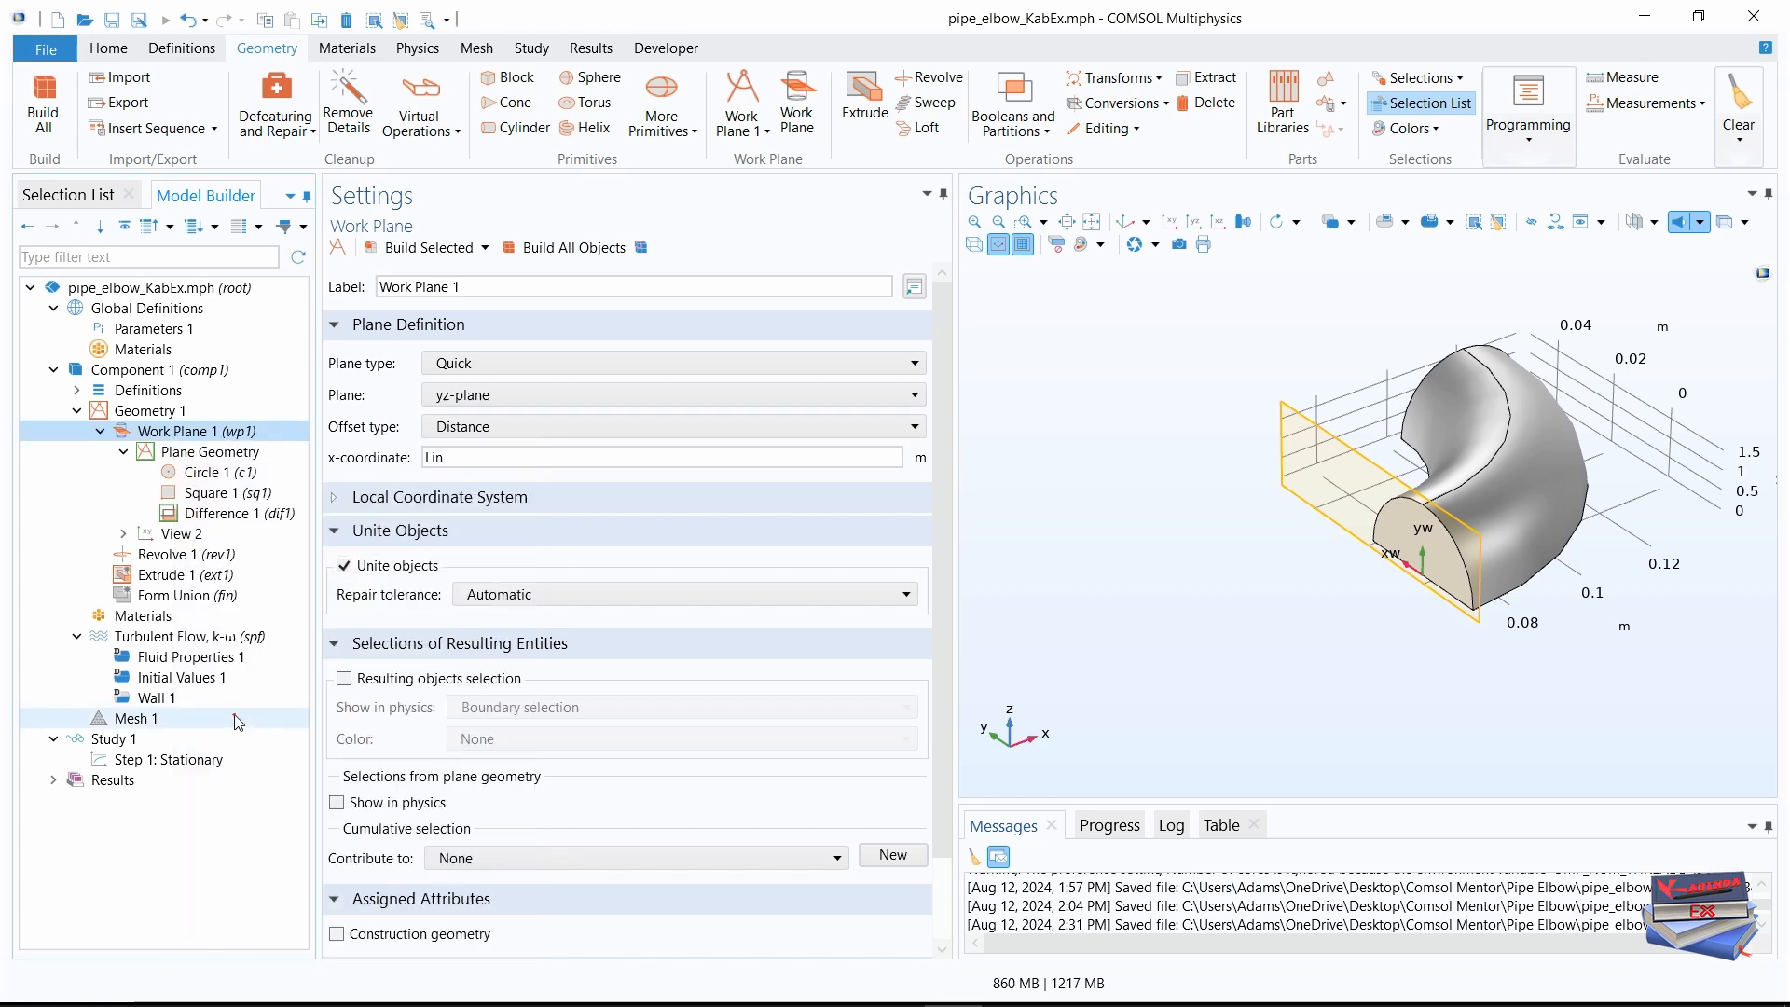
left_click(137, 408)
right_click(139, 412)
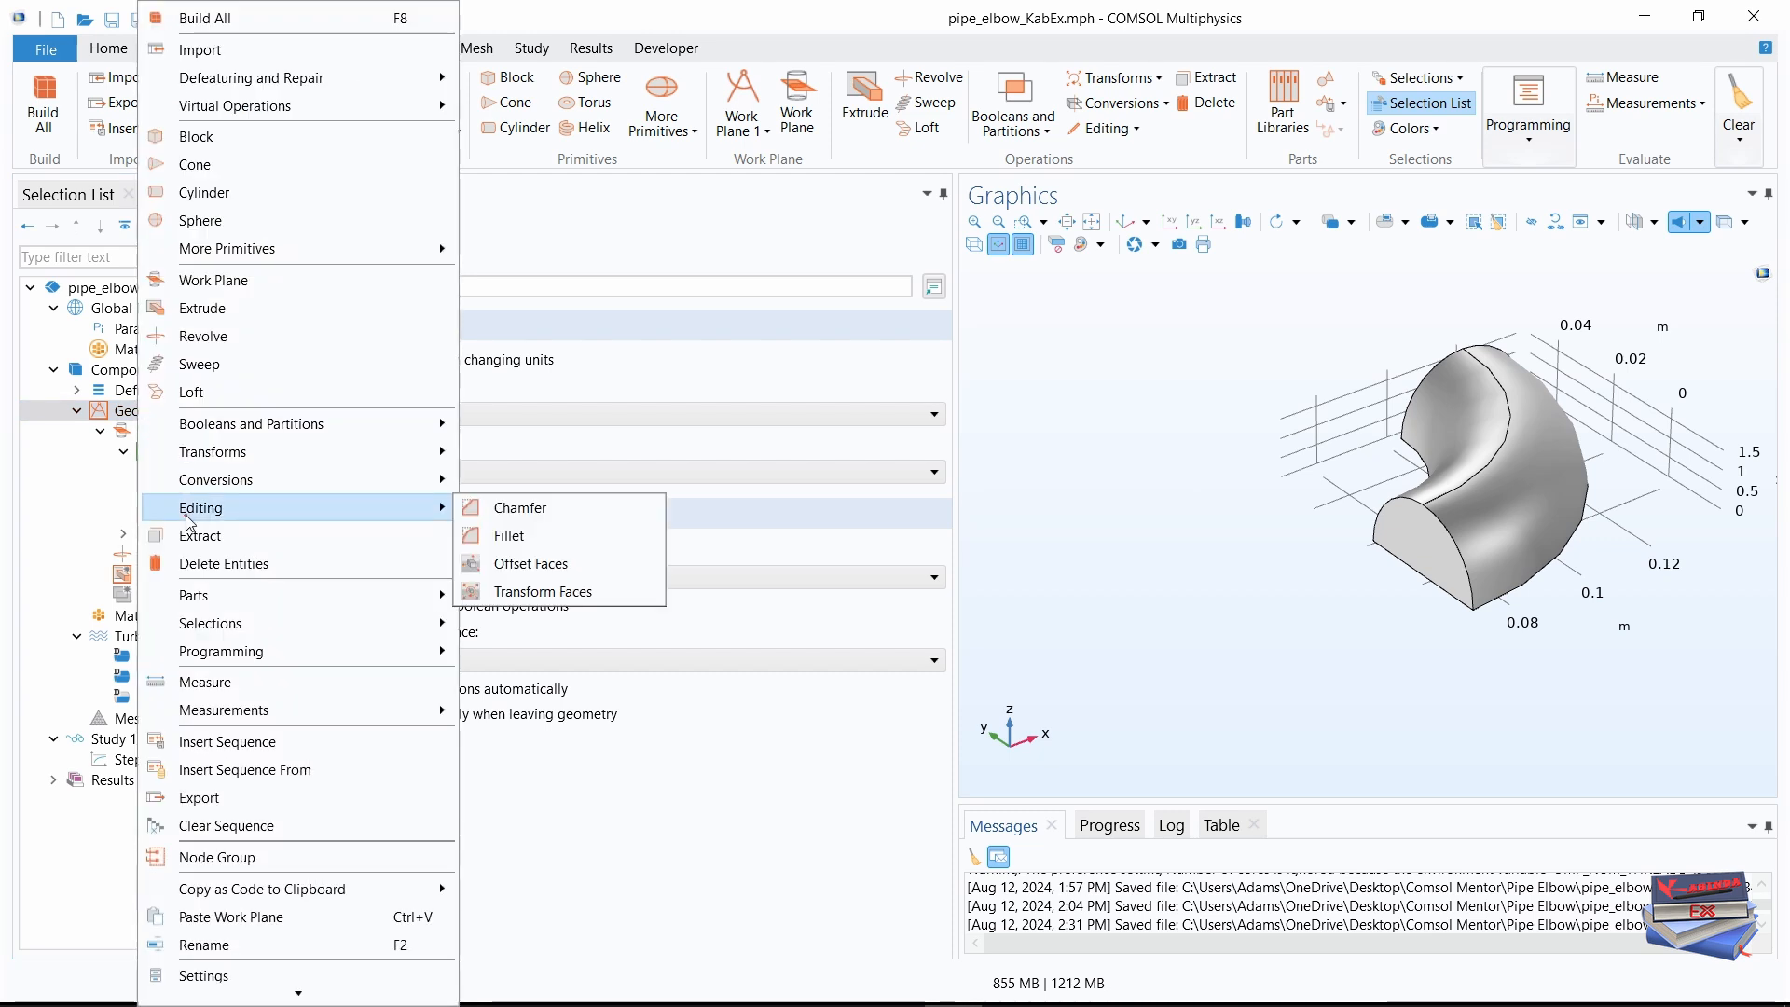
mouse_move(211, 604)
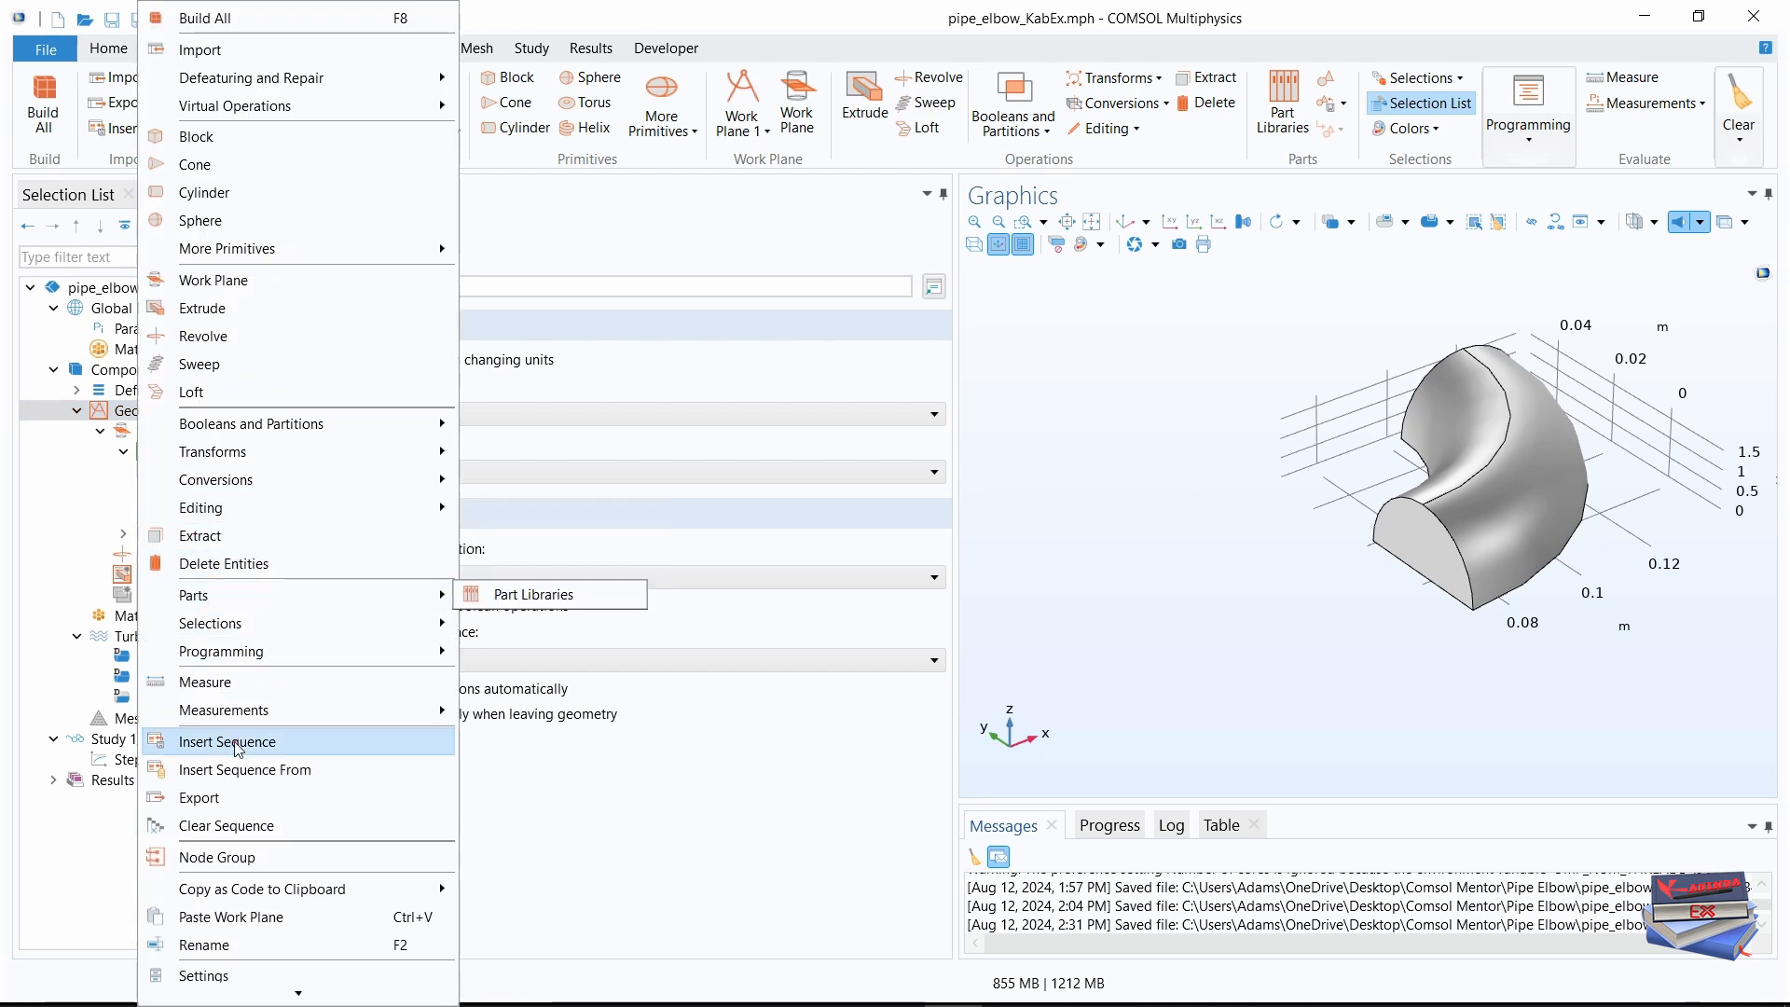
left_click(202, 917)
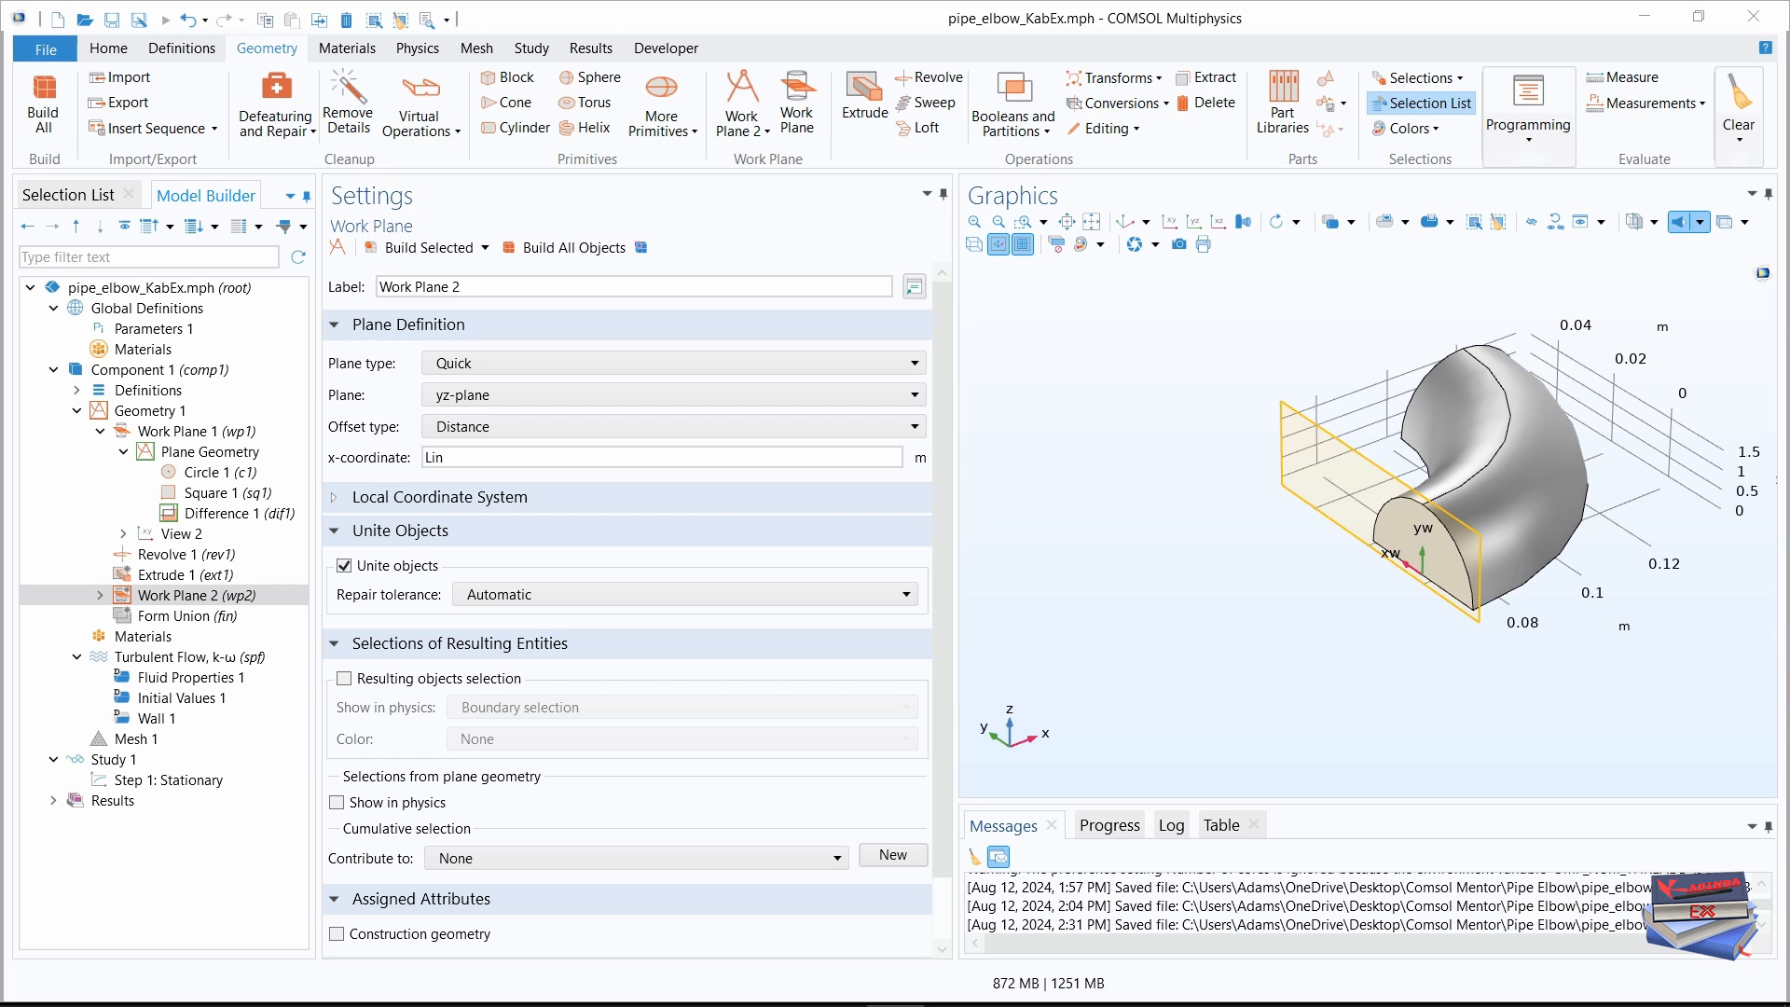
left_click(100, 595)
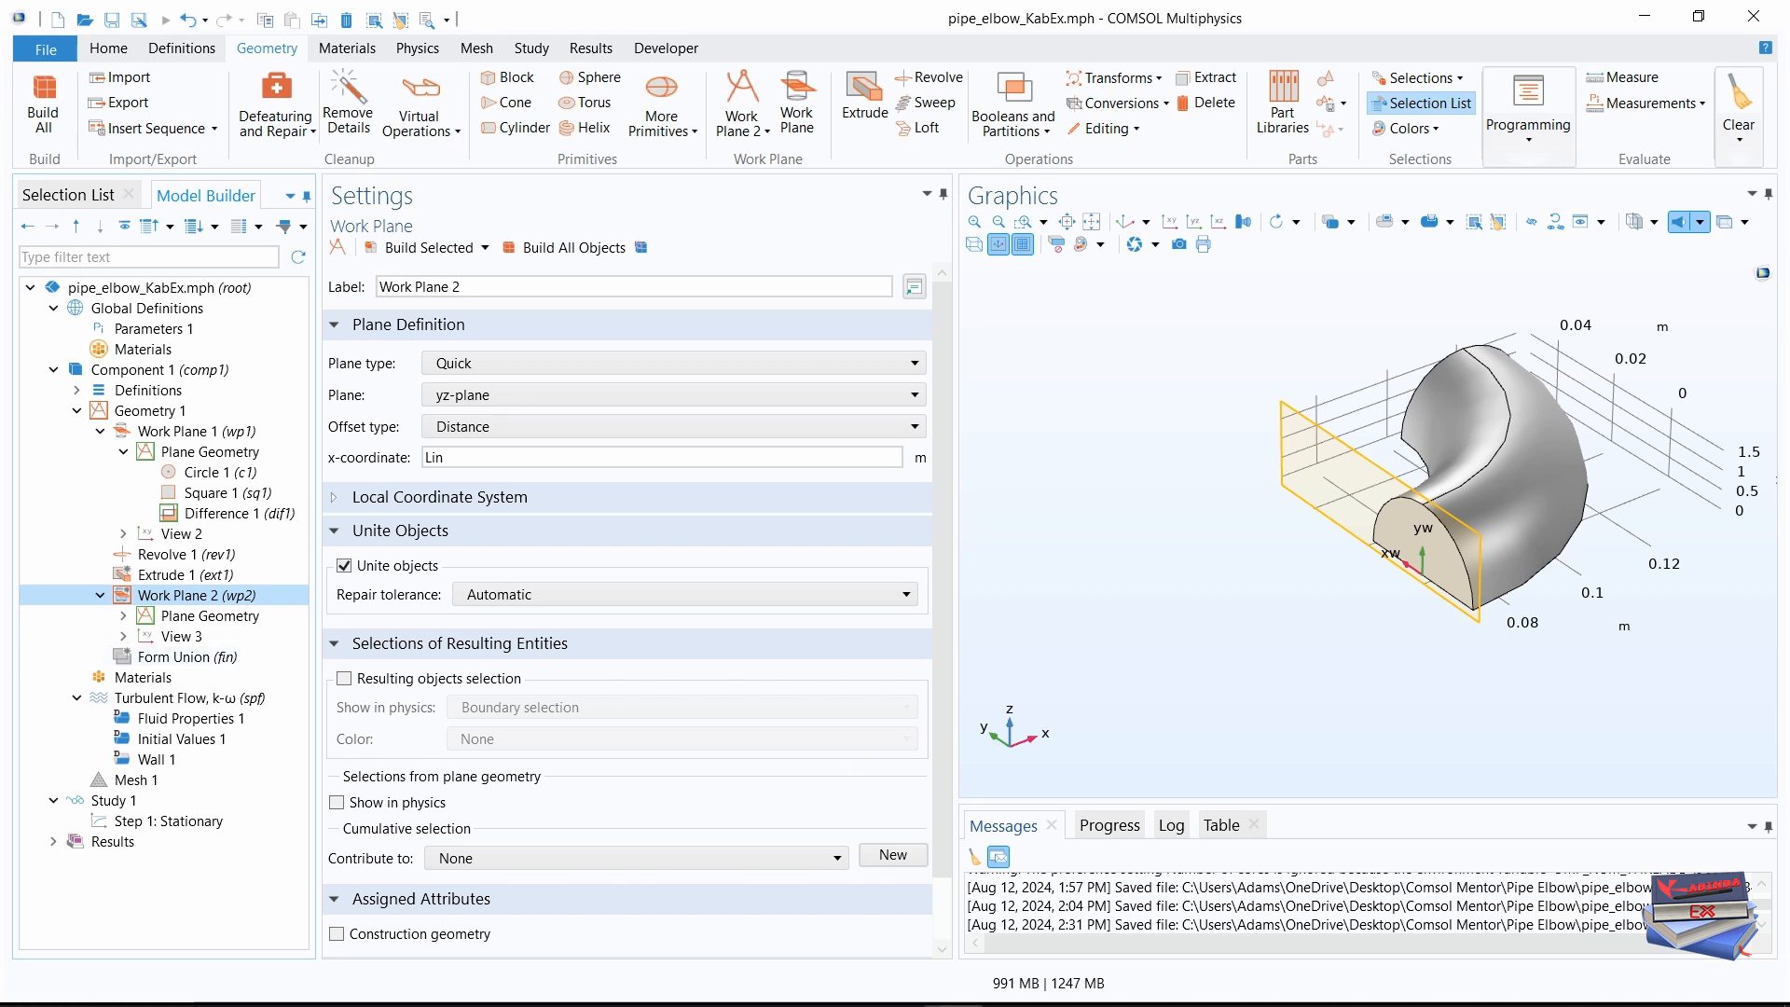
- Define Work Plane 2 on the xz-plane with a y-coordinate of Rc
left_click(895, 1005)
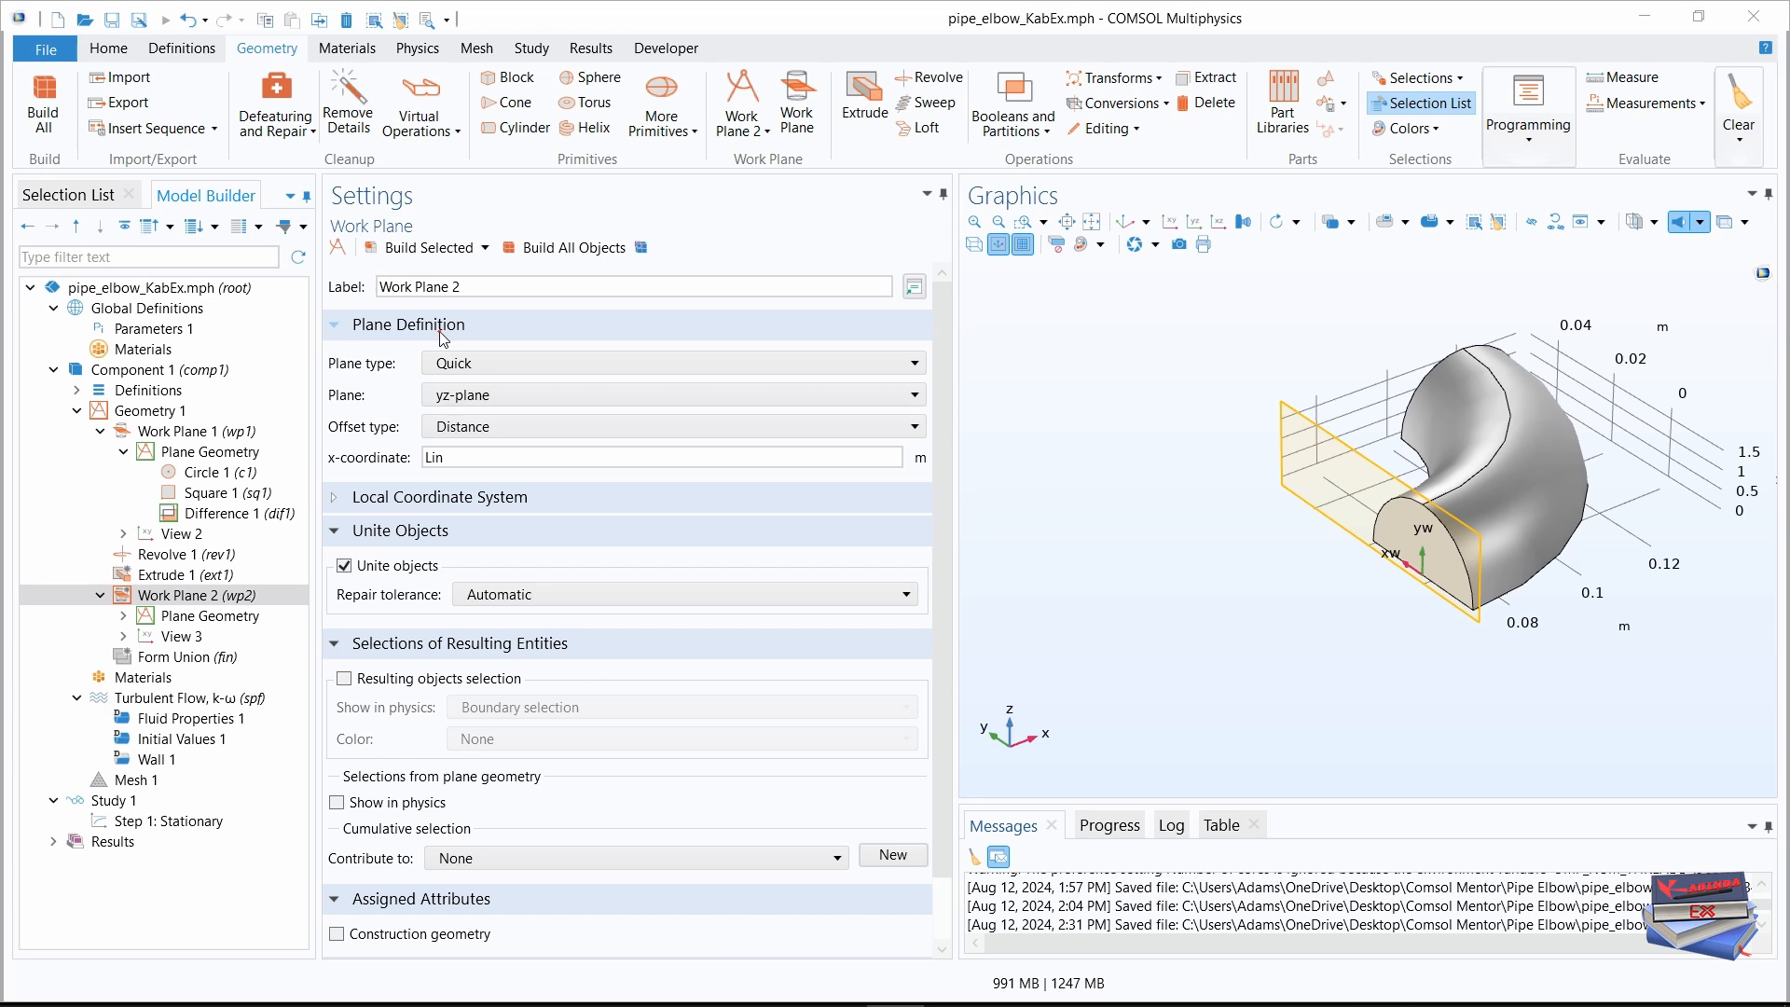
left_click(508, 401)
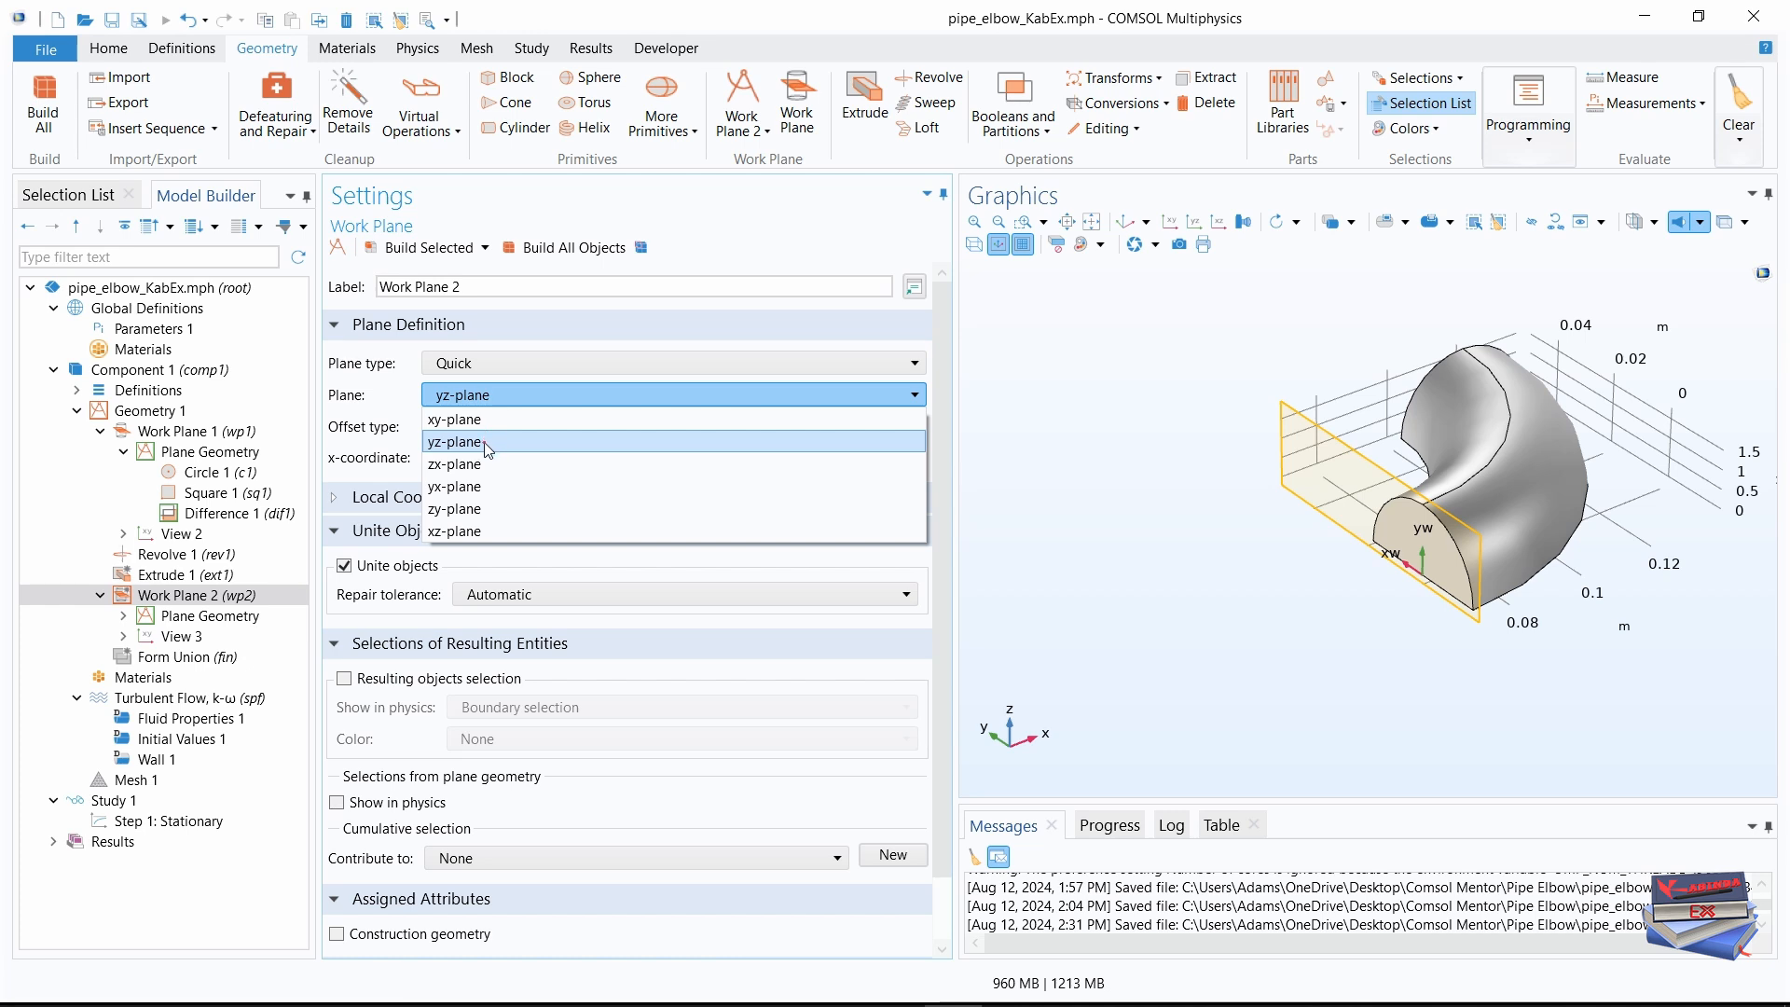
left_click(456, 532)
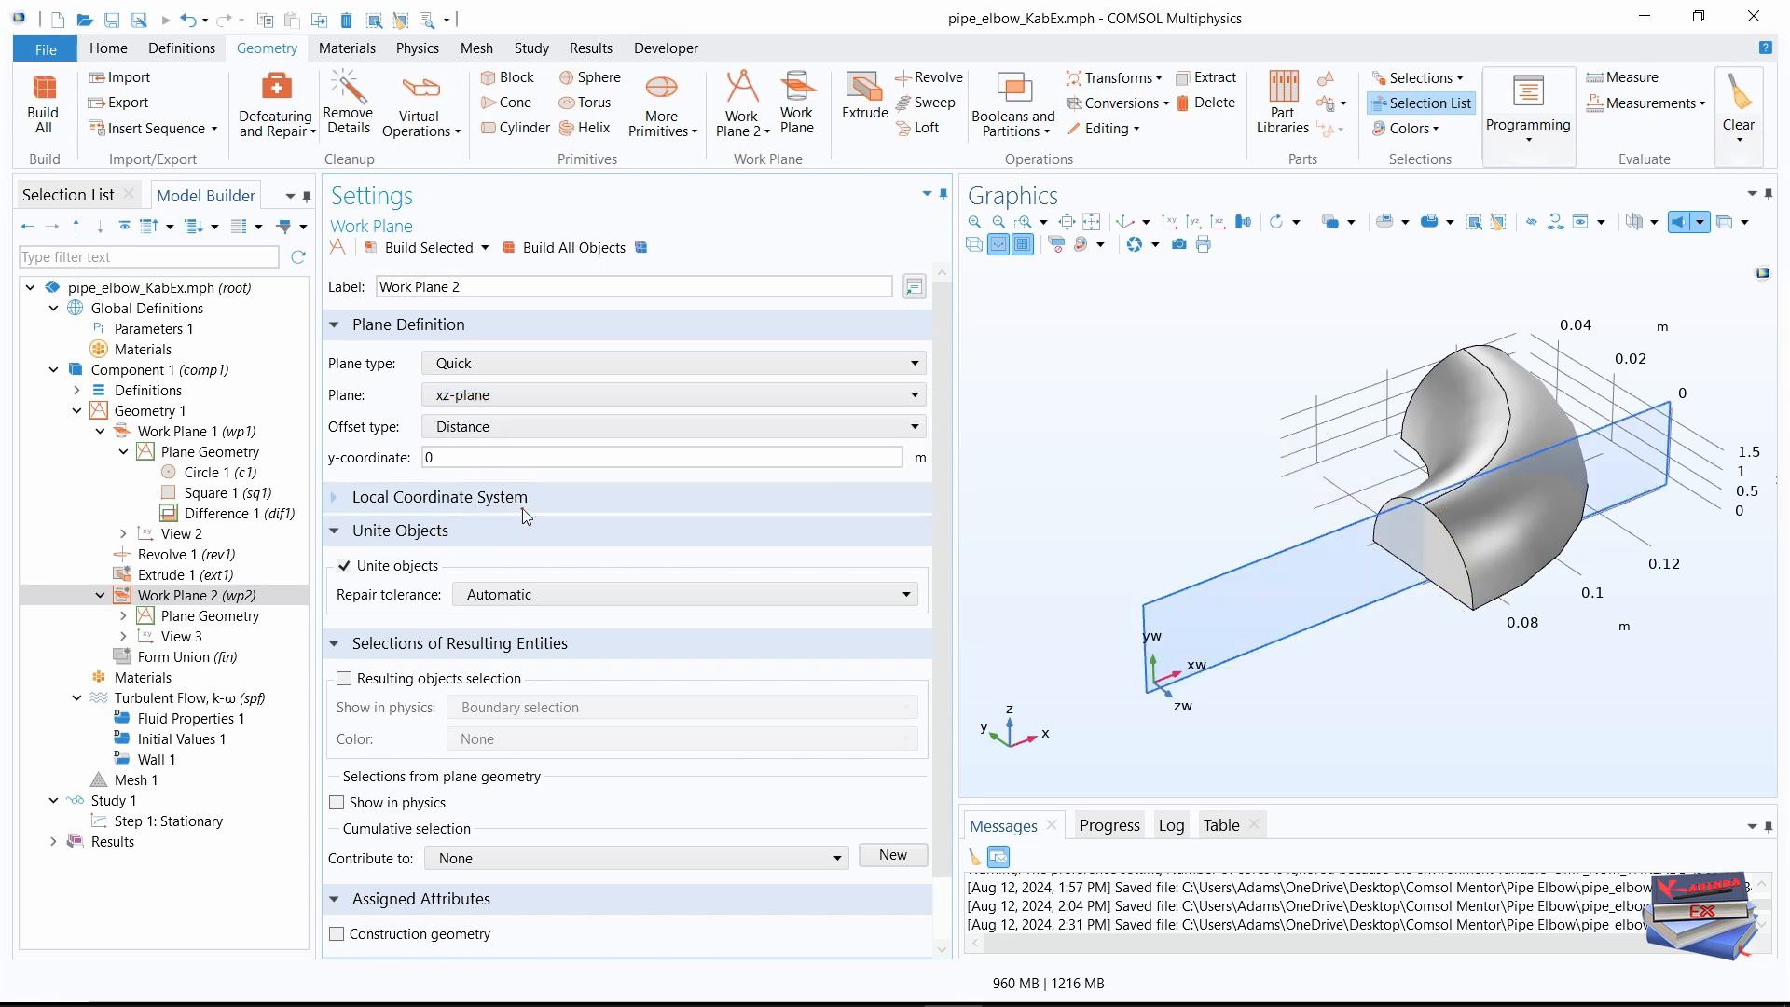
left_click_drag(457, 456, 416, 466)
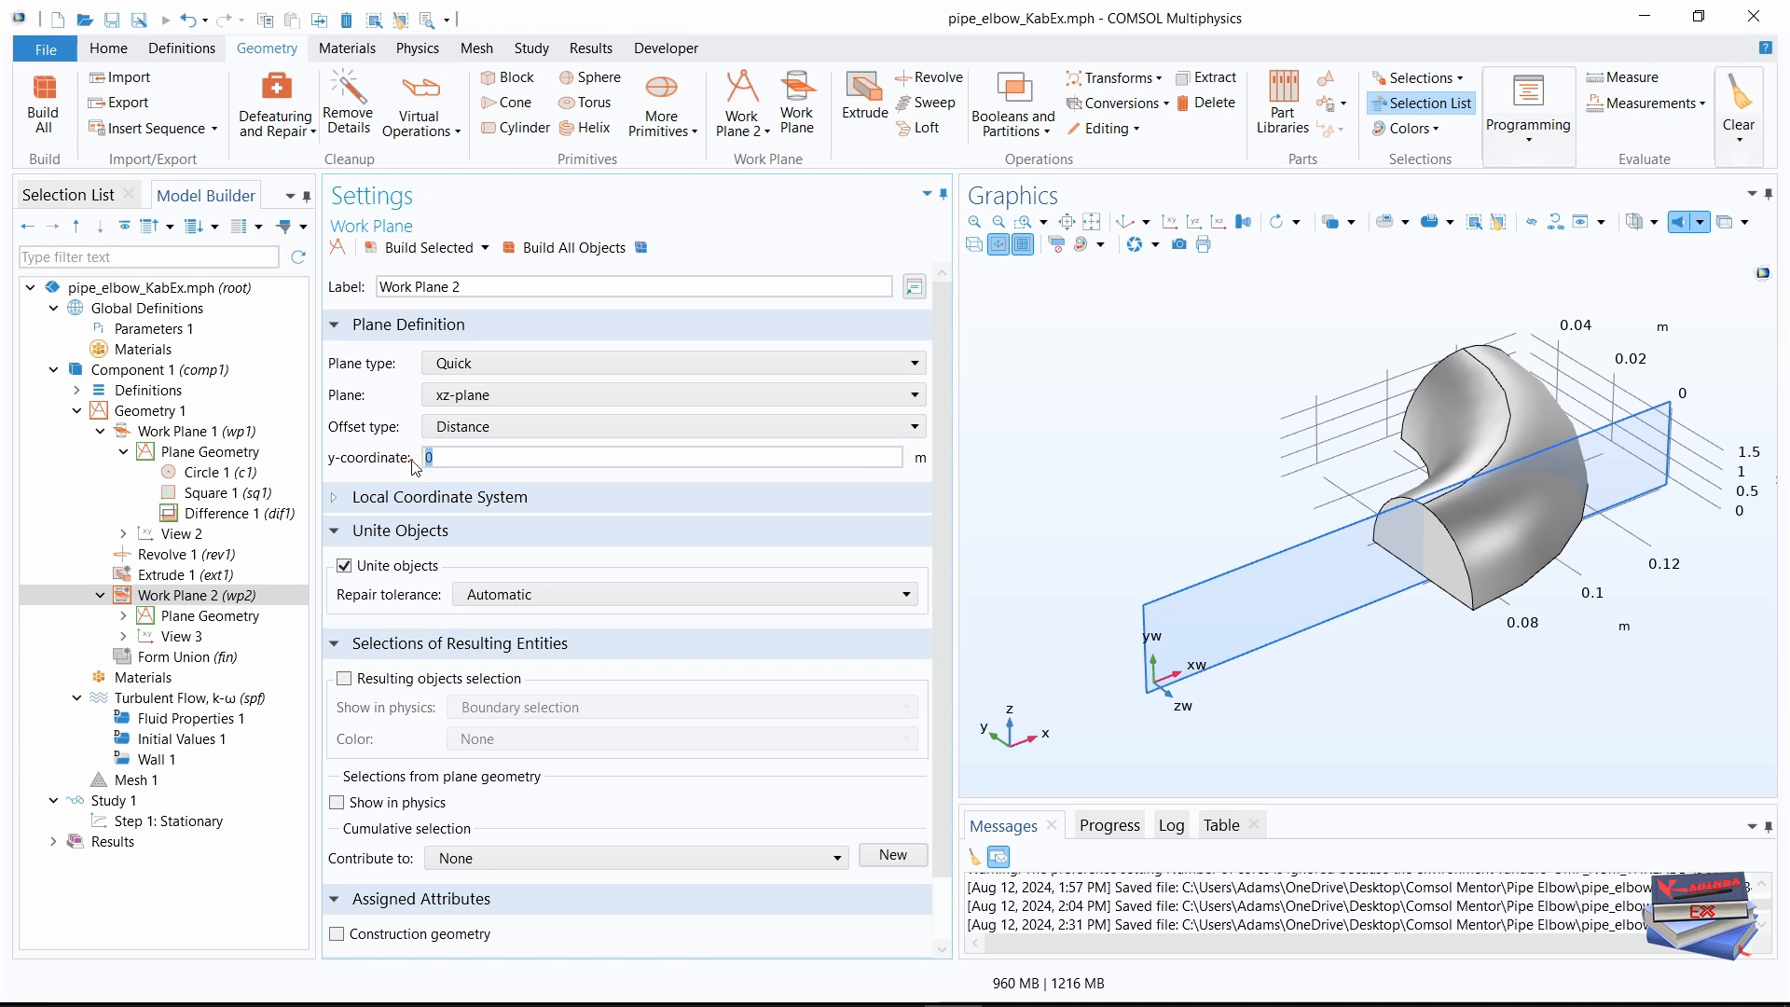
key("Caps_Lock")
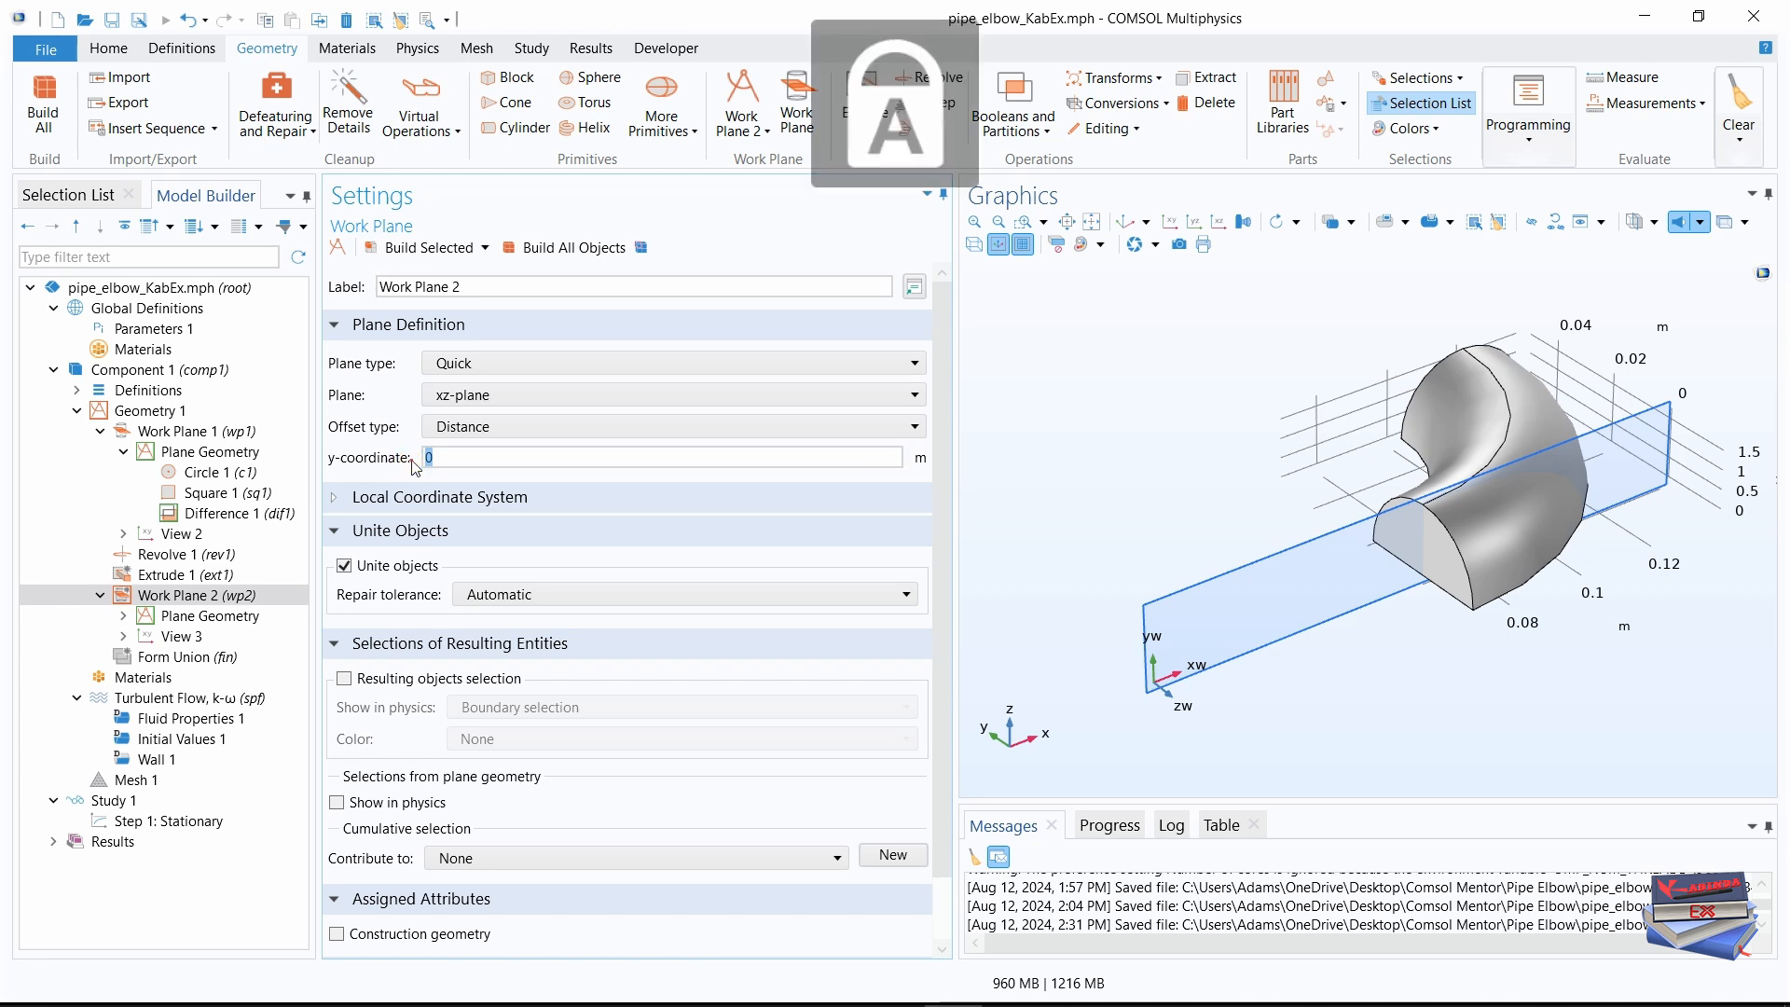
type("R")
key("Caps_Lock")
type("c")
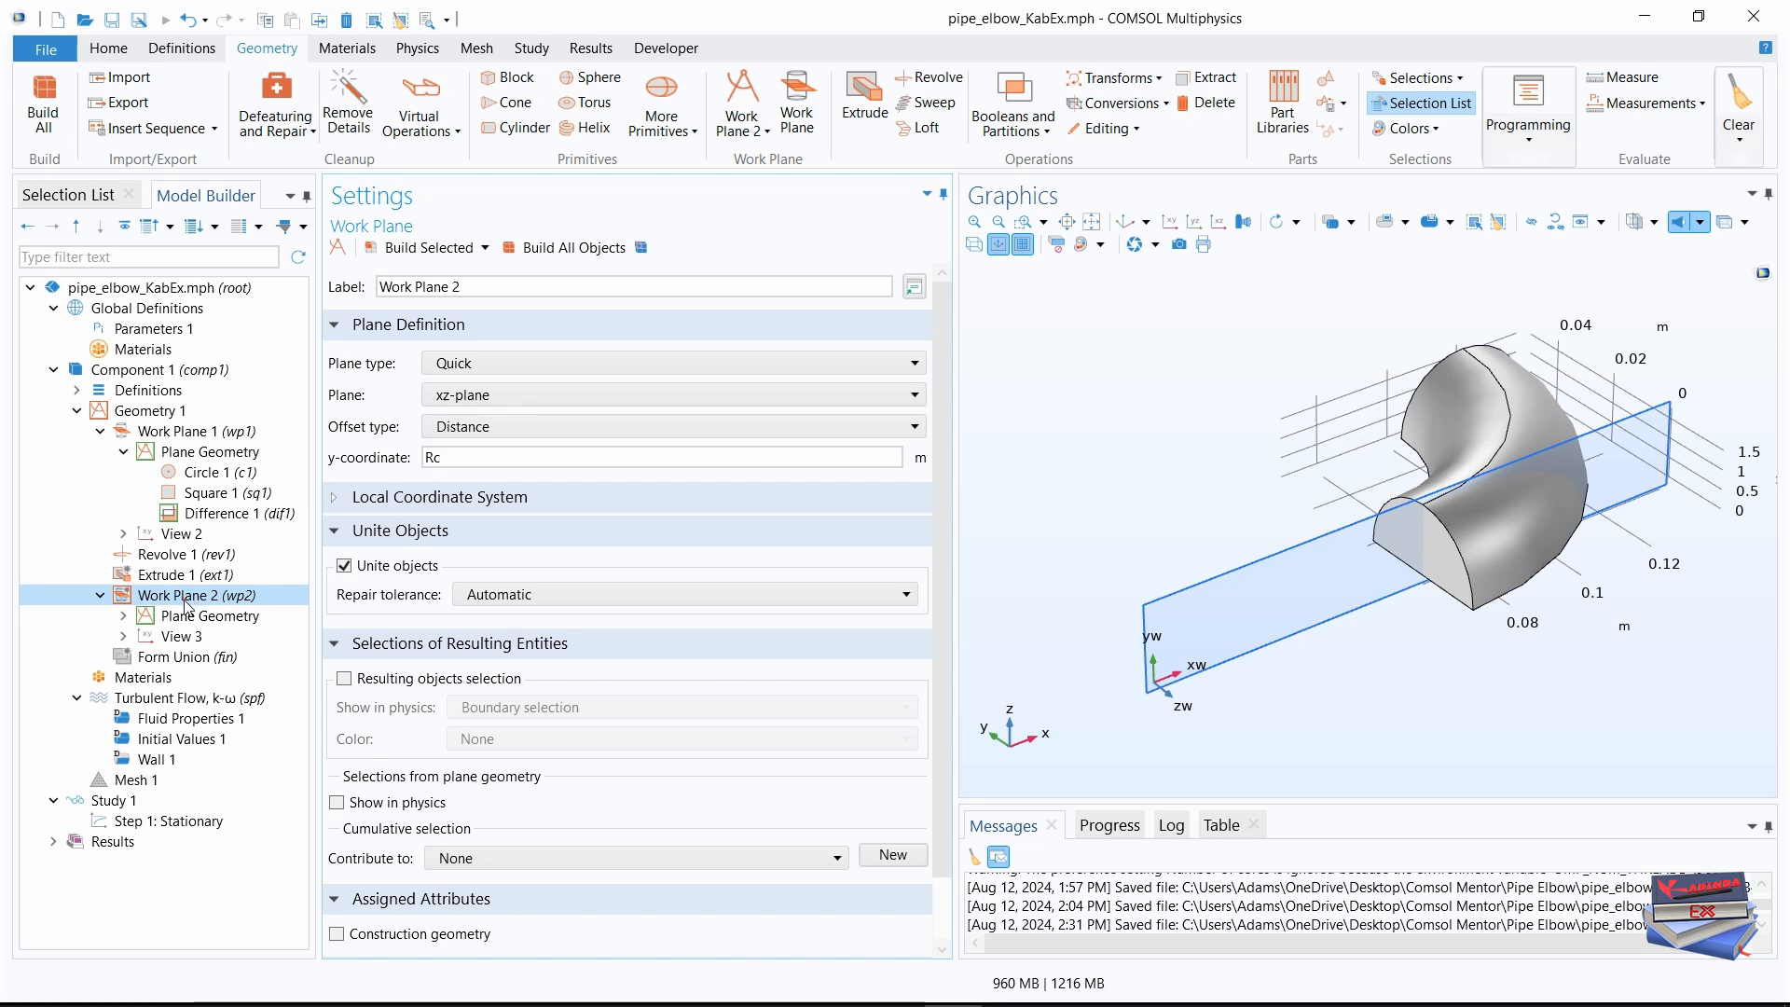
- Set the xw position of Circle 1 in Work Plane 2's plane geometry to Lin+Rc
left_click(122, 616)
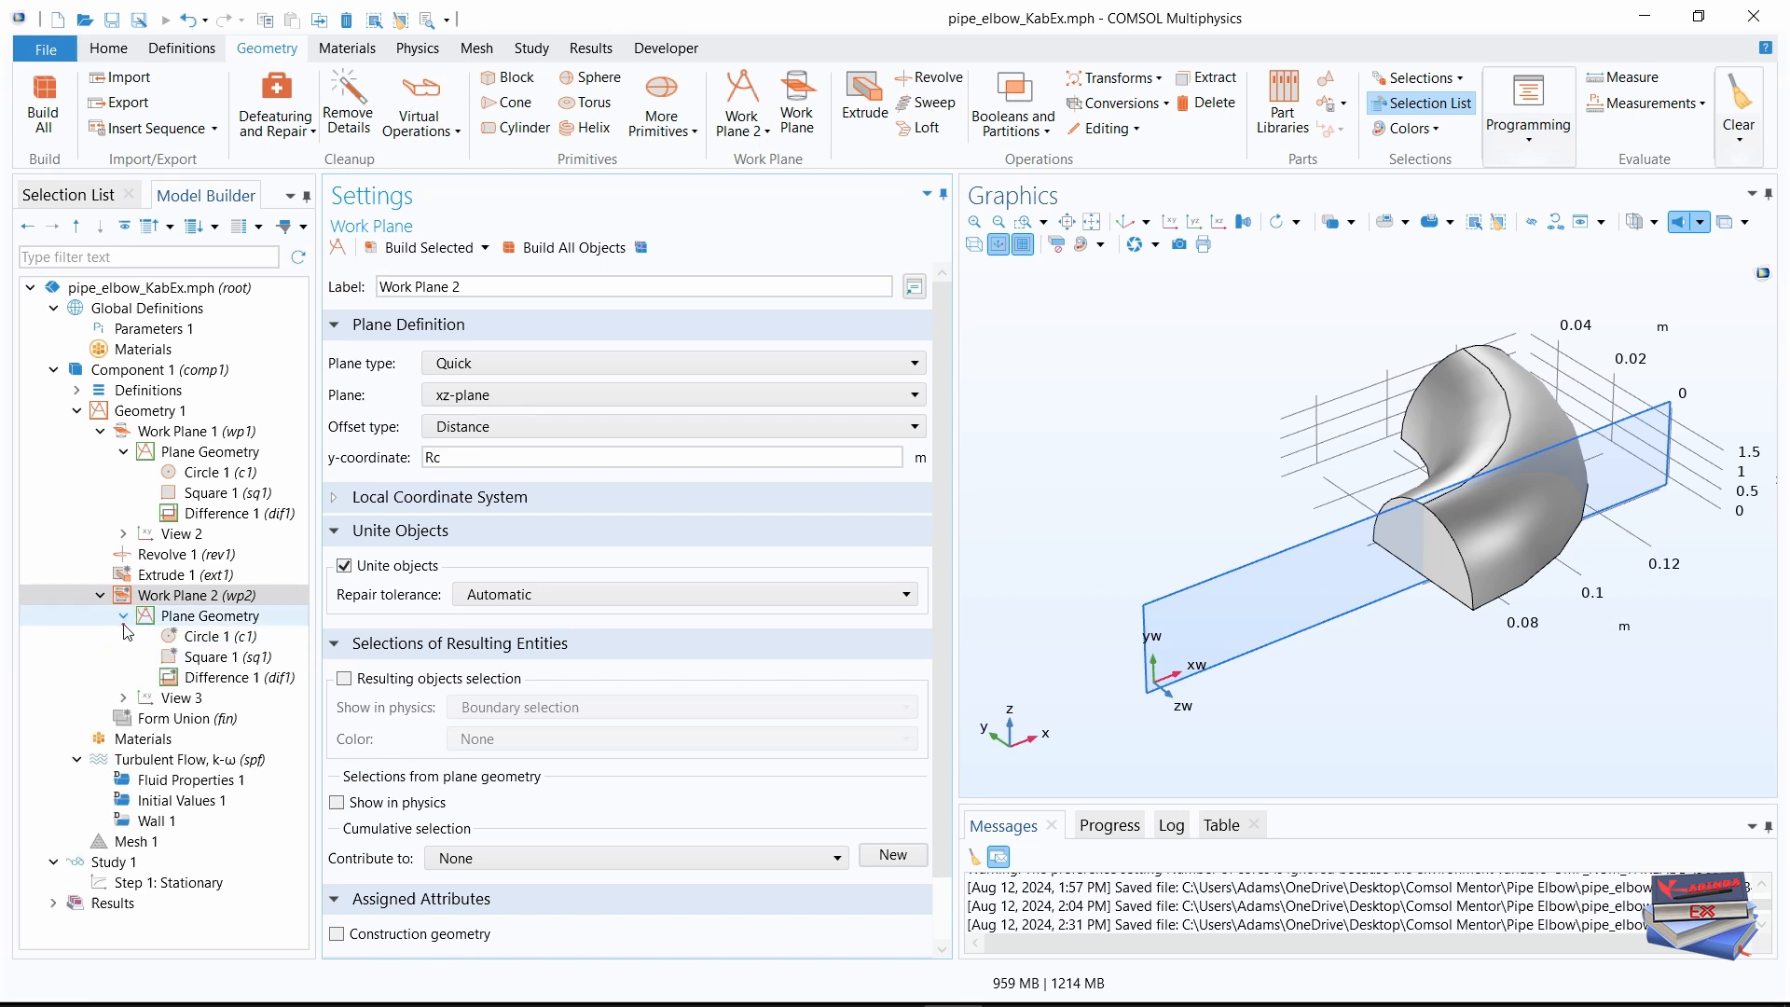
left_click(196, 638)
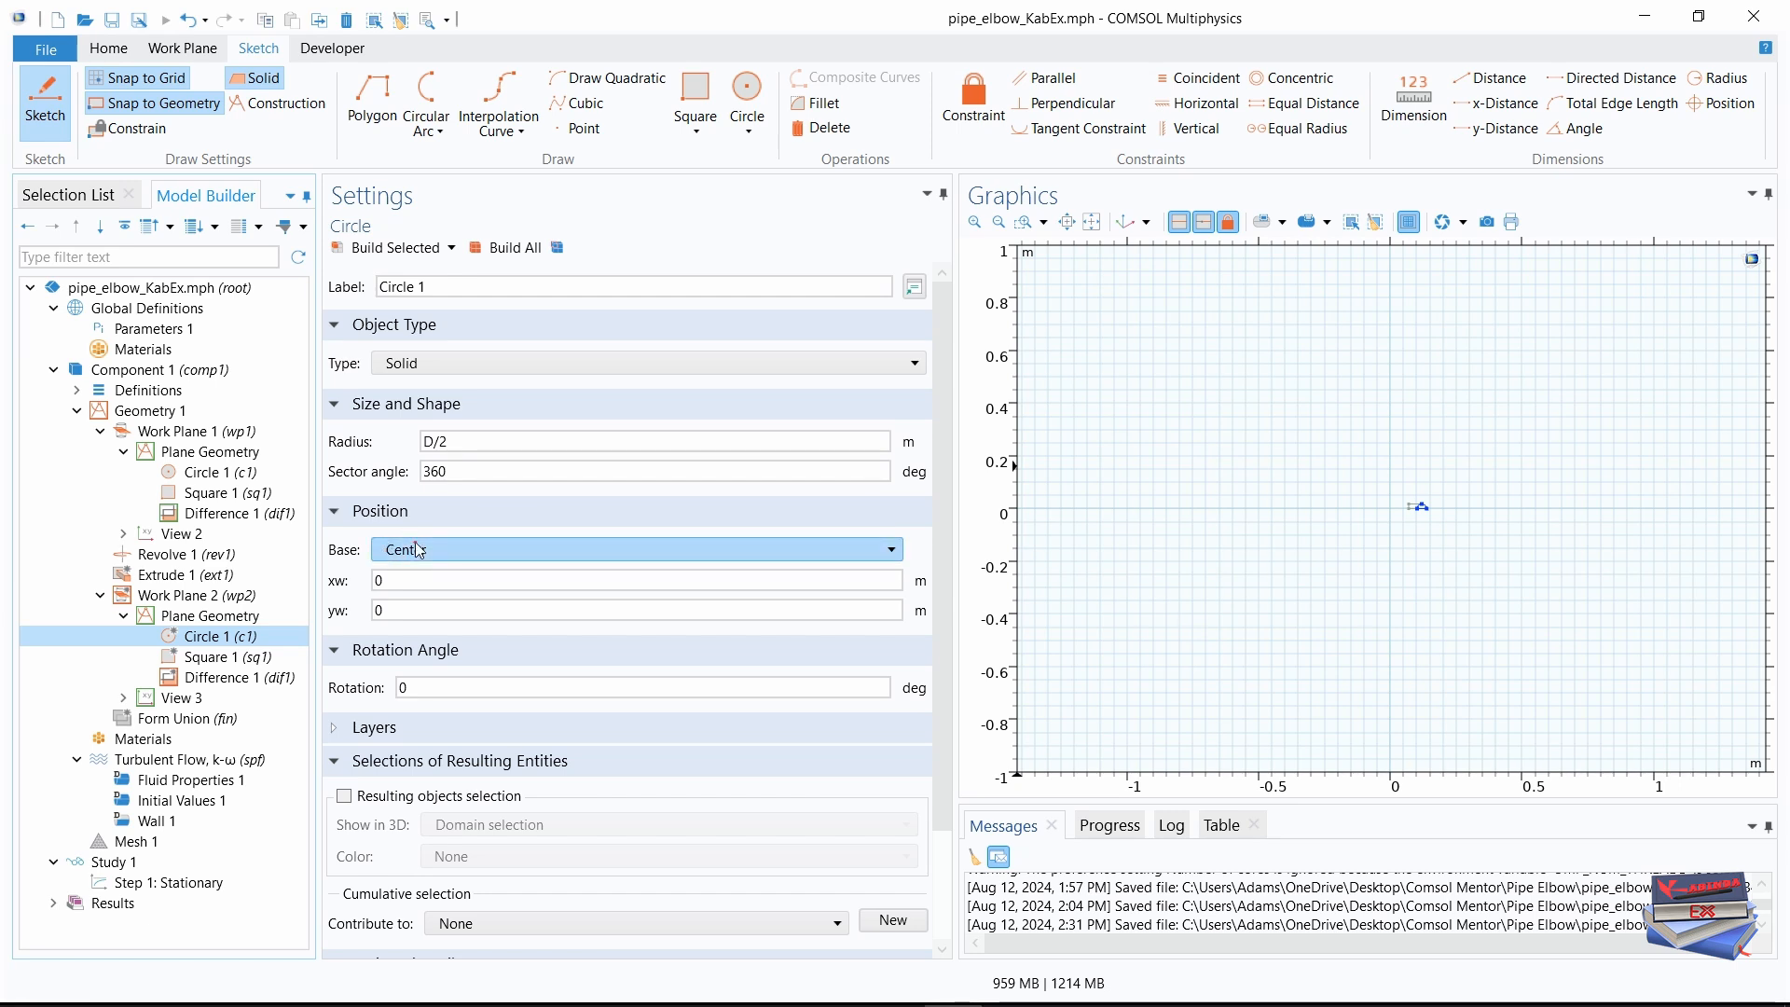
left_click(375, 585)
double_click(378, 581)
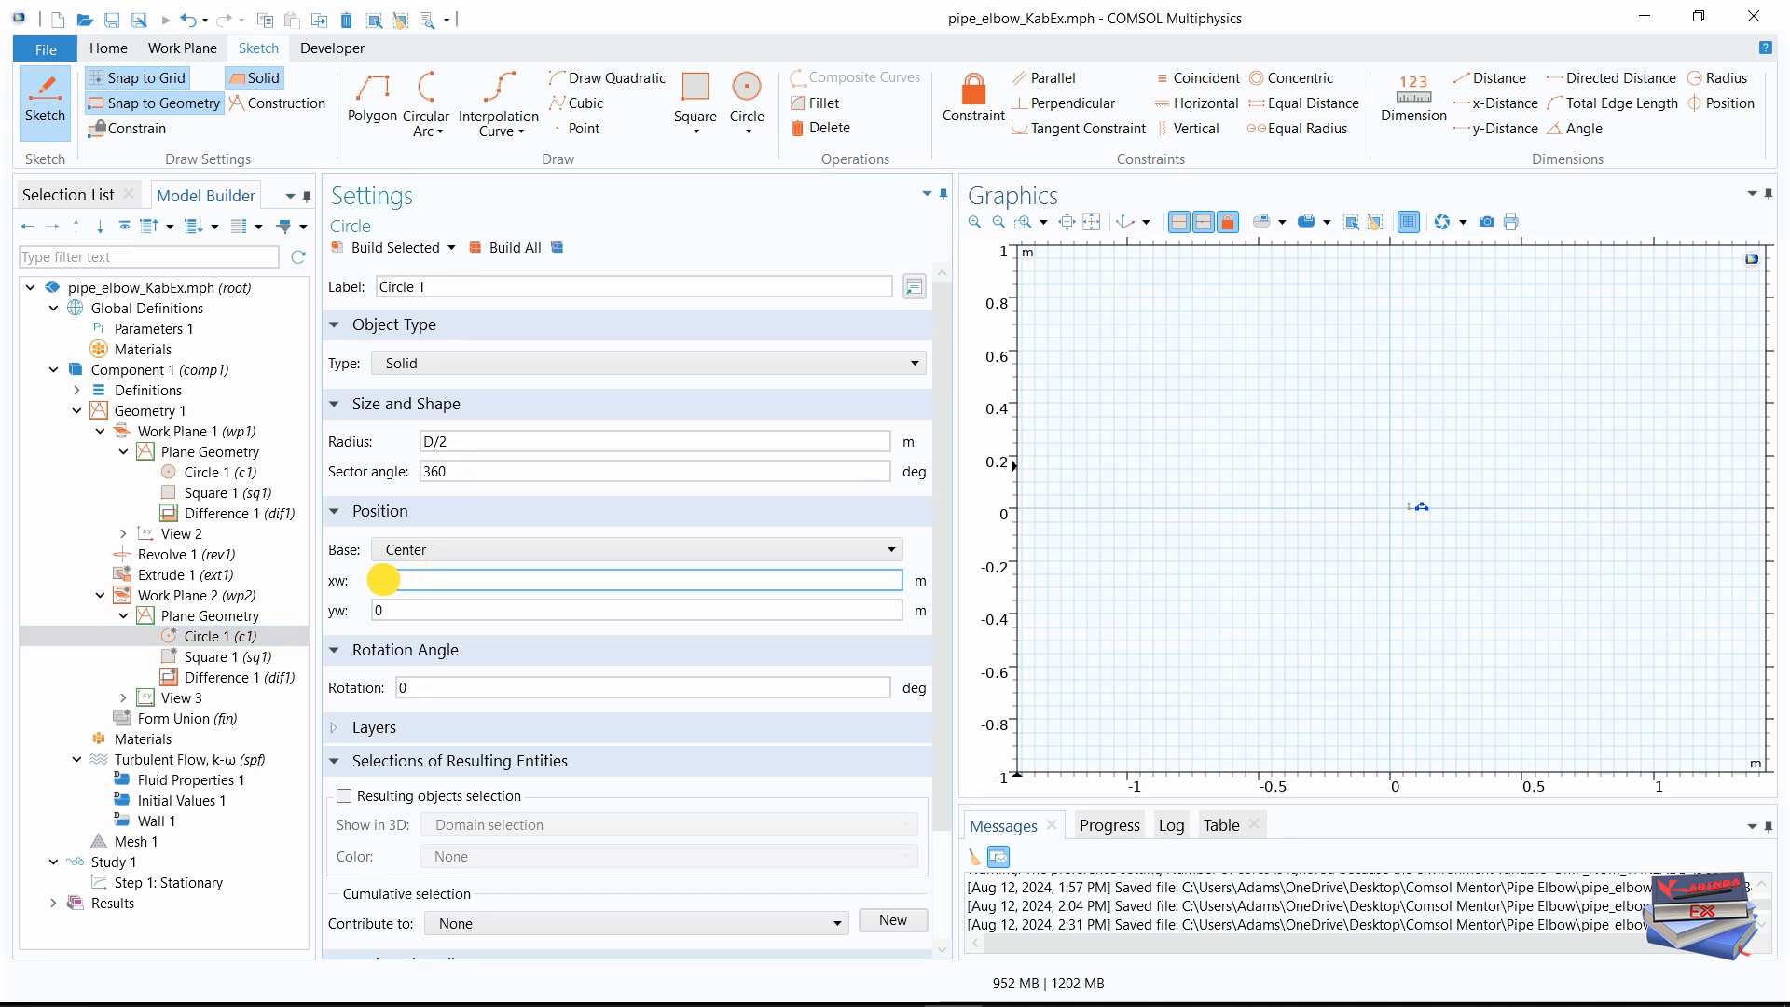
type("Lin")
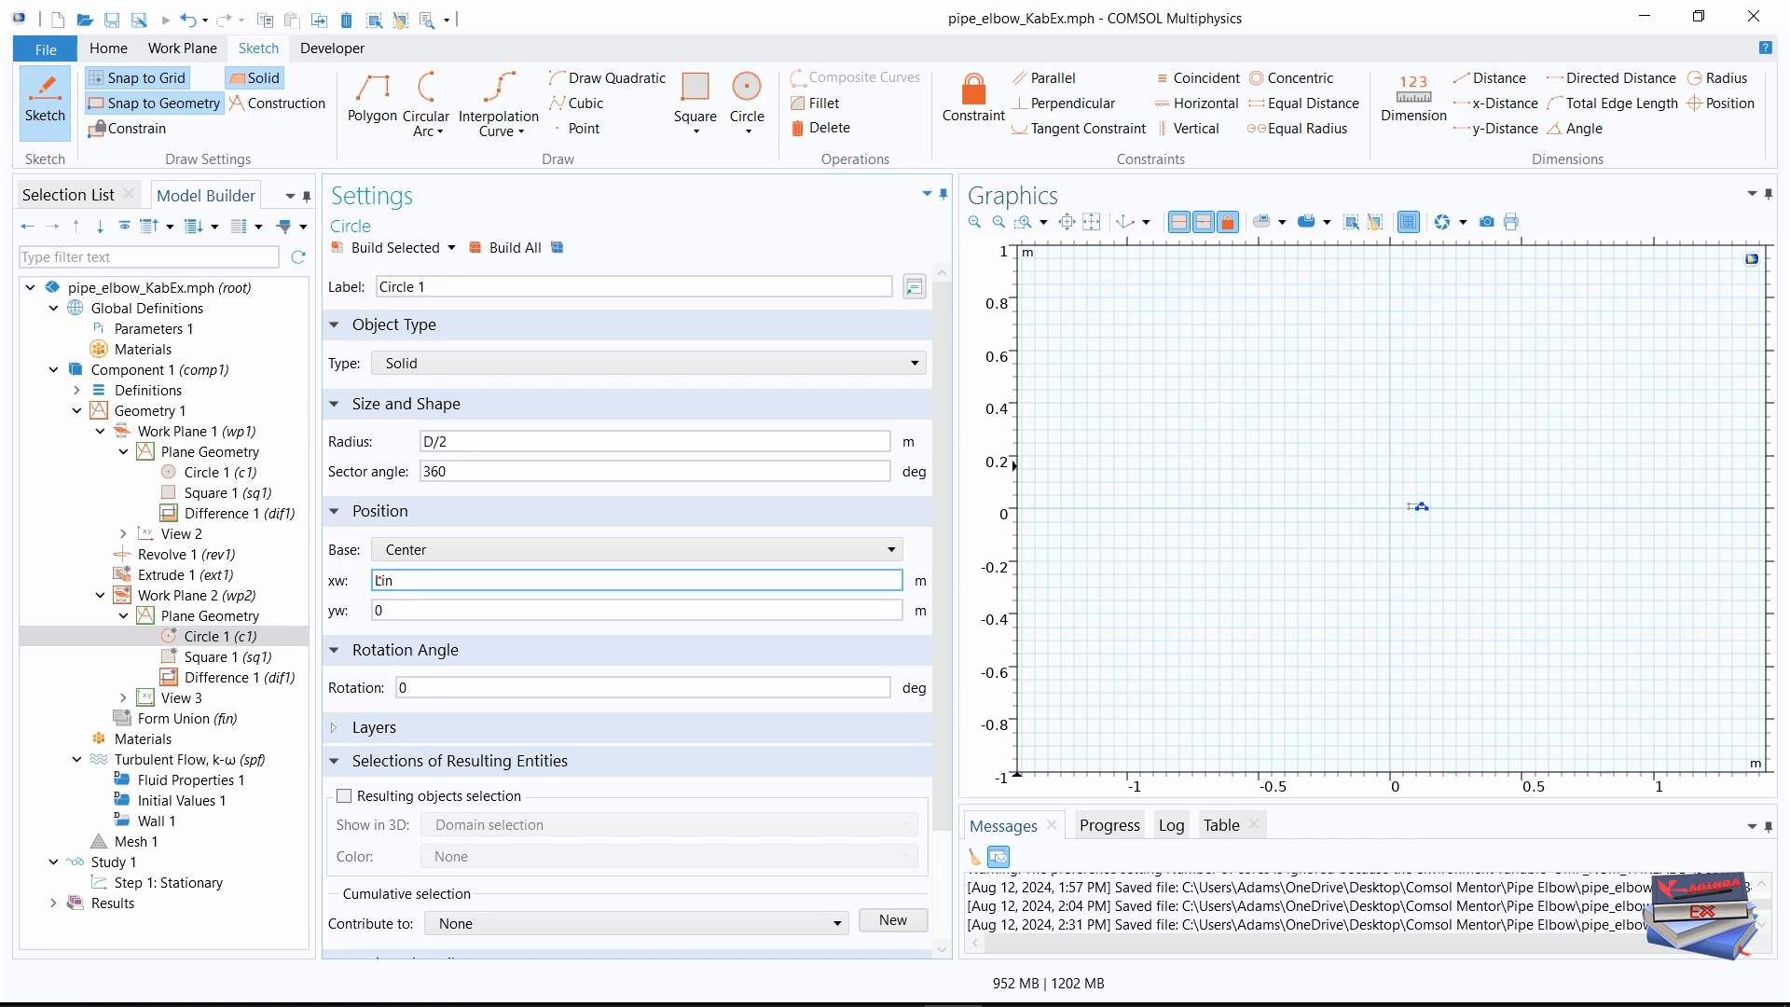
type("+")
key("Caps_Lock")
type("R")
key("Caps_Lock")
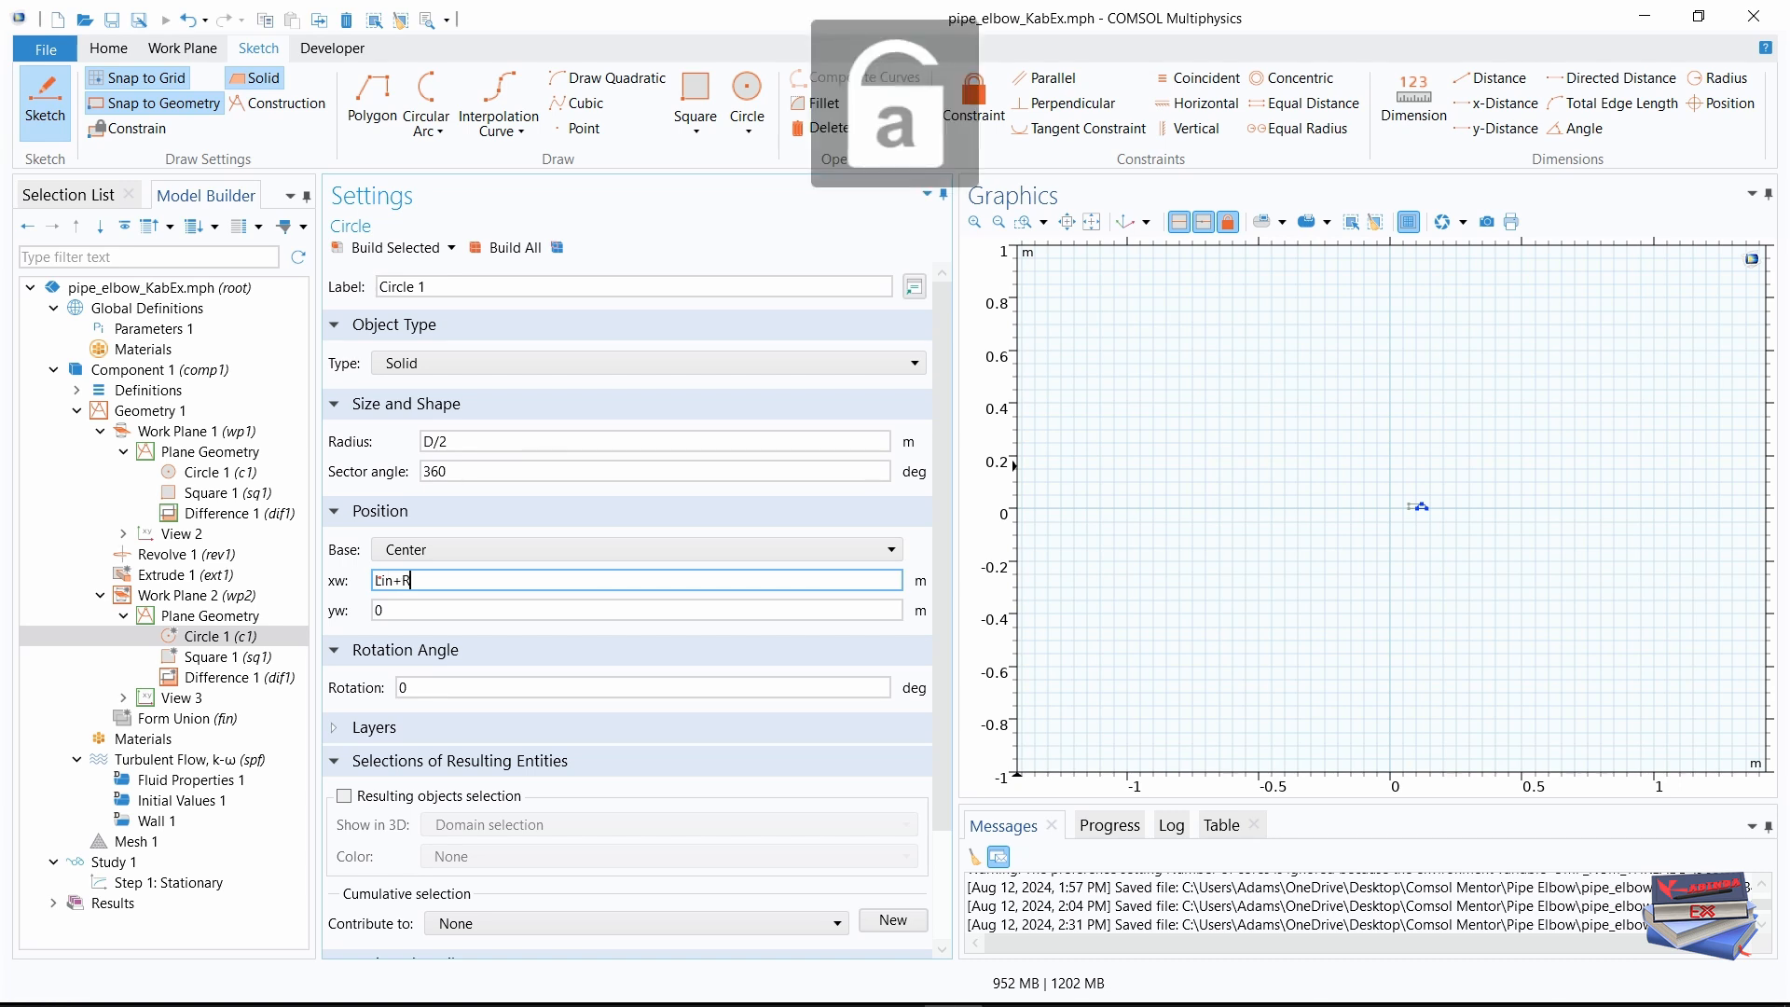
type("c")
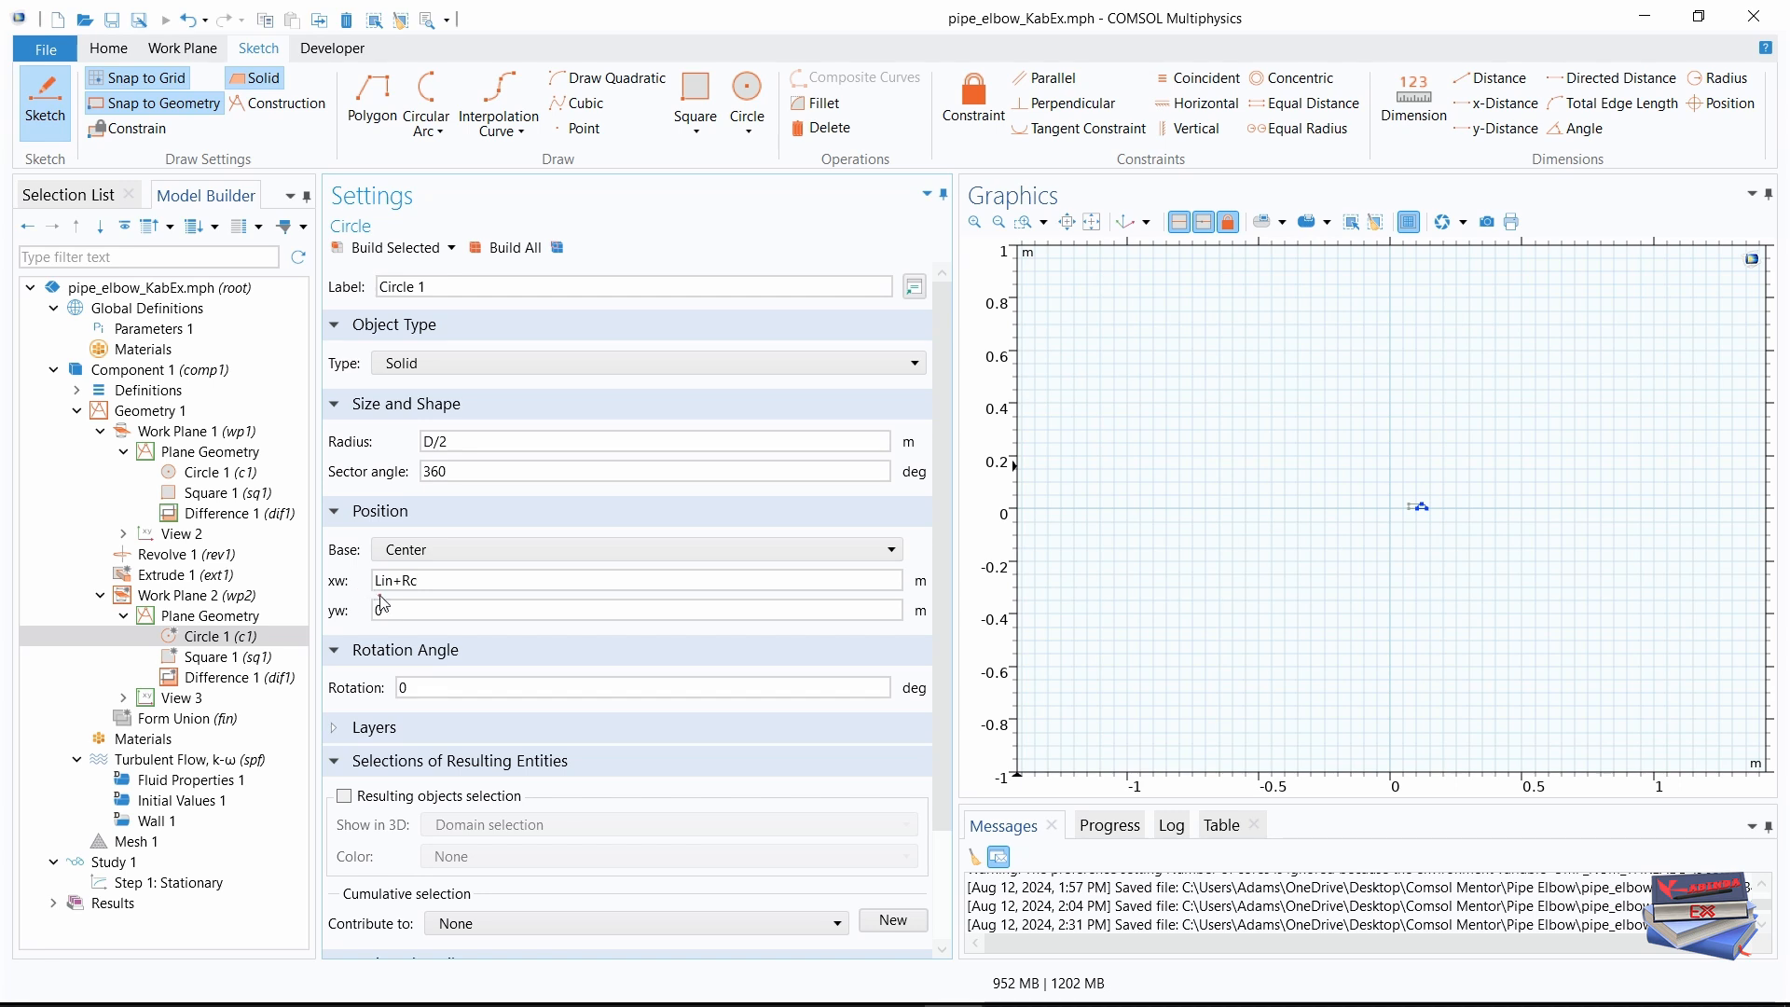
left_click(384, 609)
left_click(895, 1005)
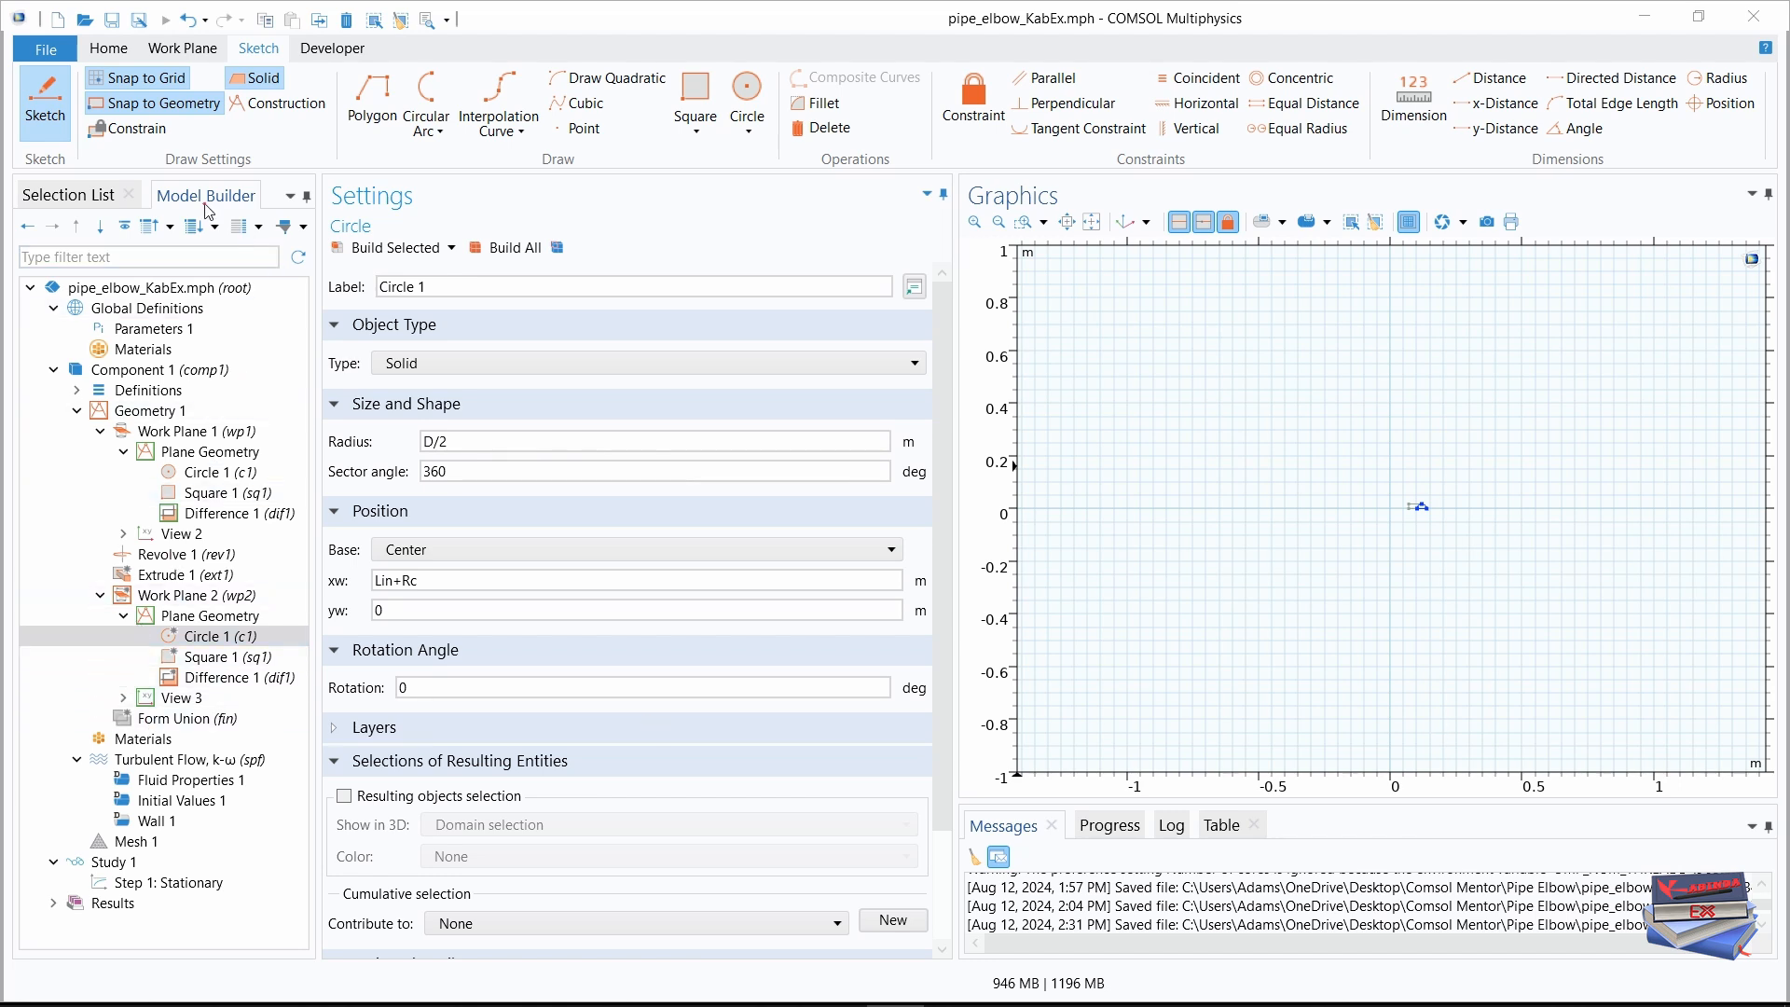
- Set the xw position of Square 1 in Work Plane 2's plane geometry to -D/2+Lin+Rc
left_click(195, 658)
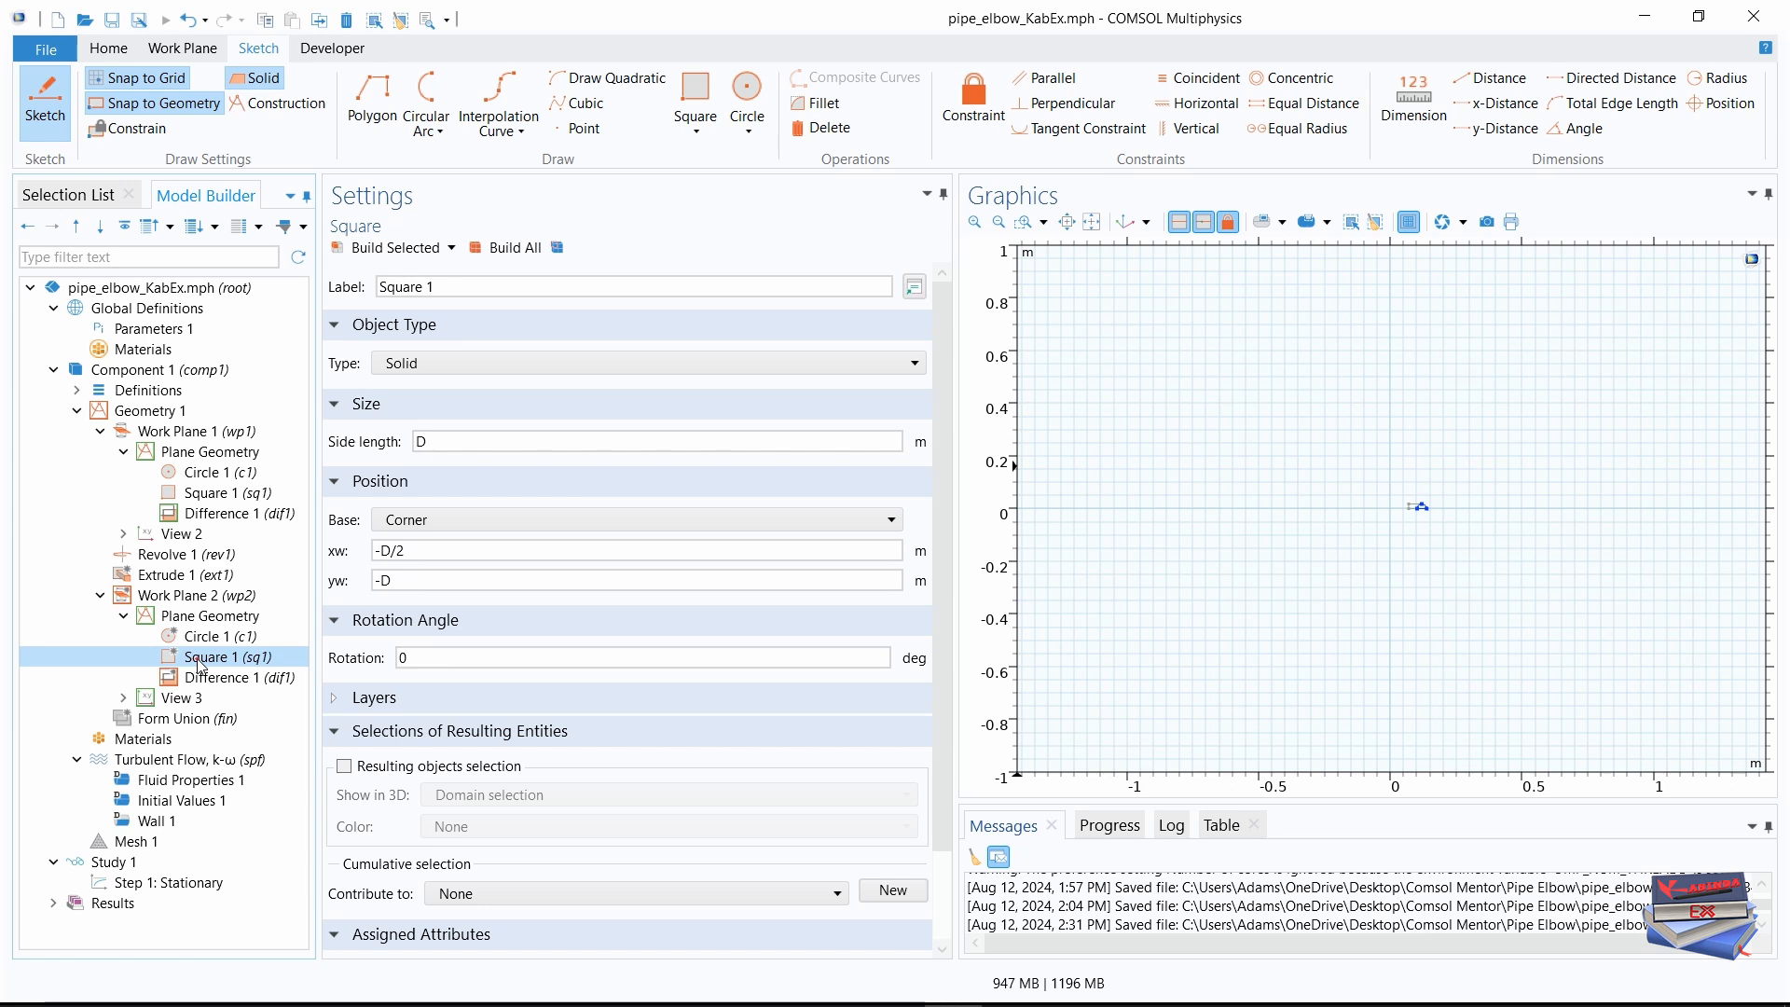
left_click(406, 657)
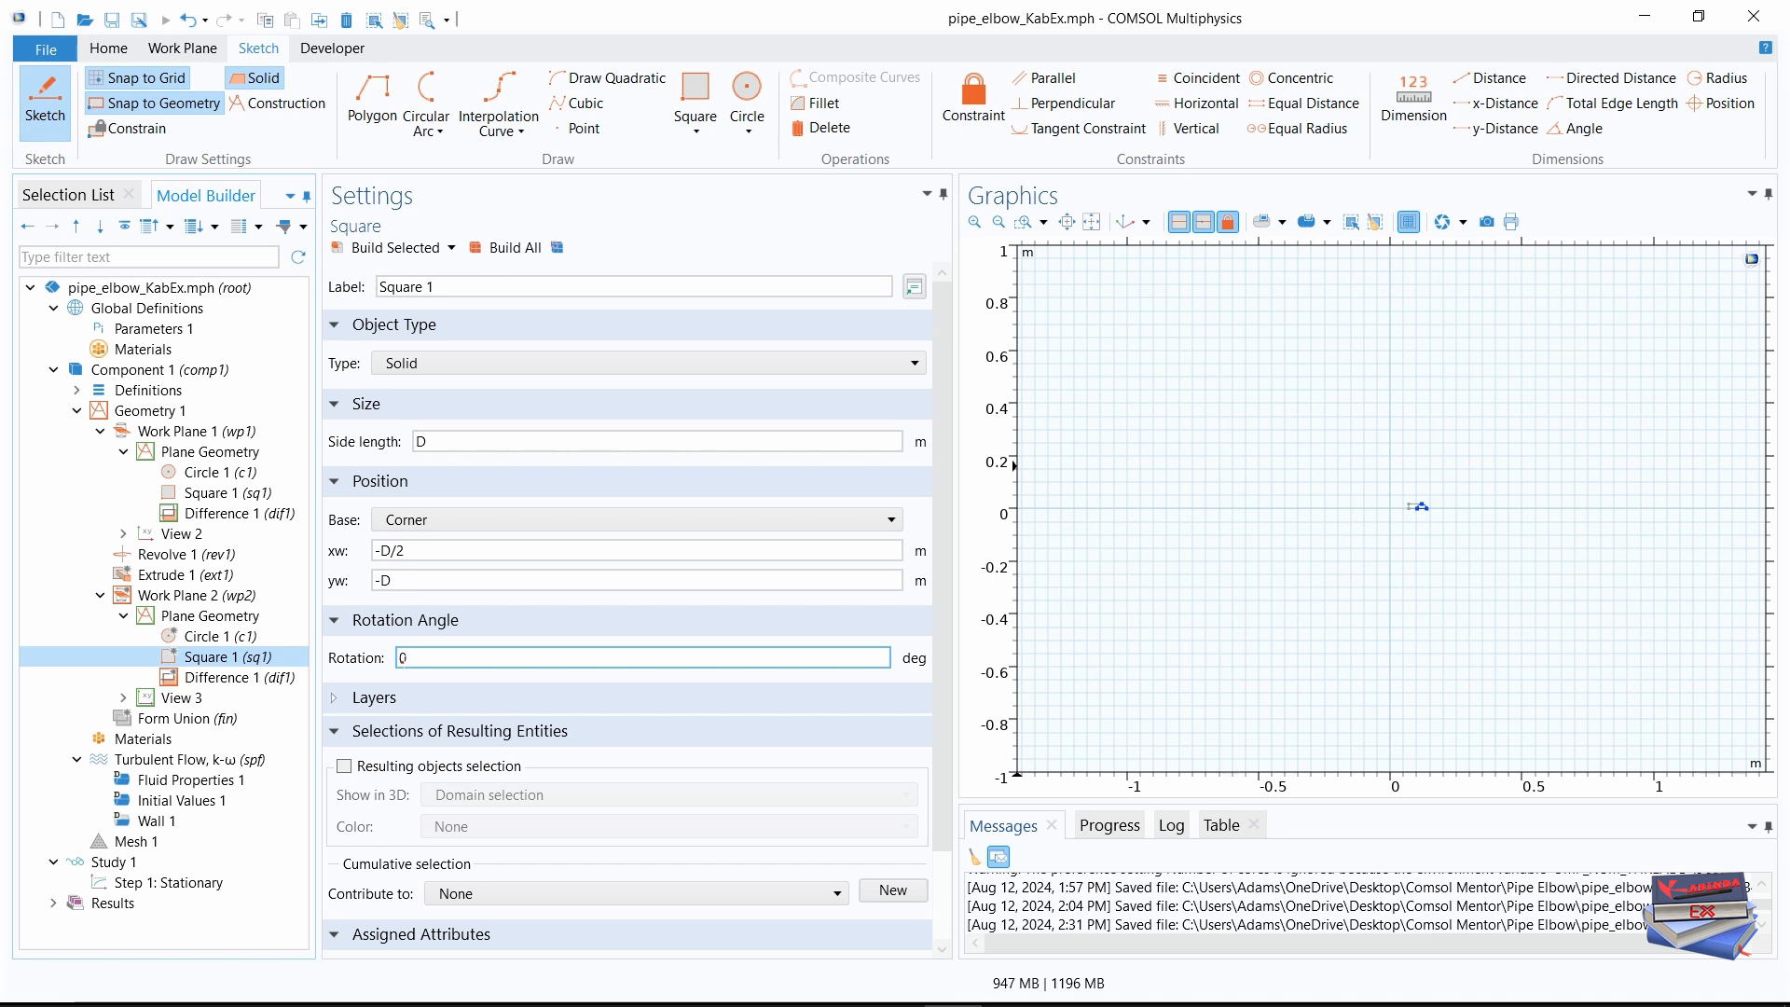
left_click(416, 527)
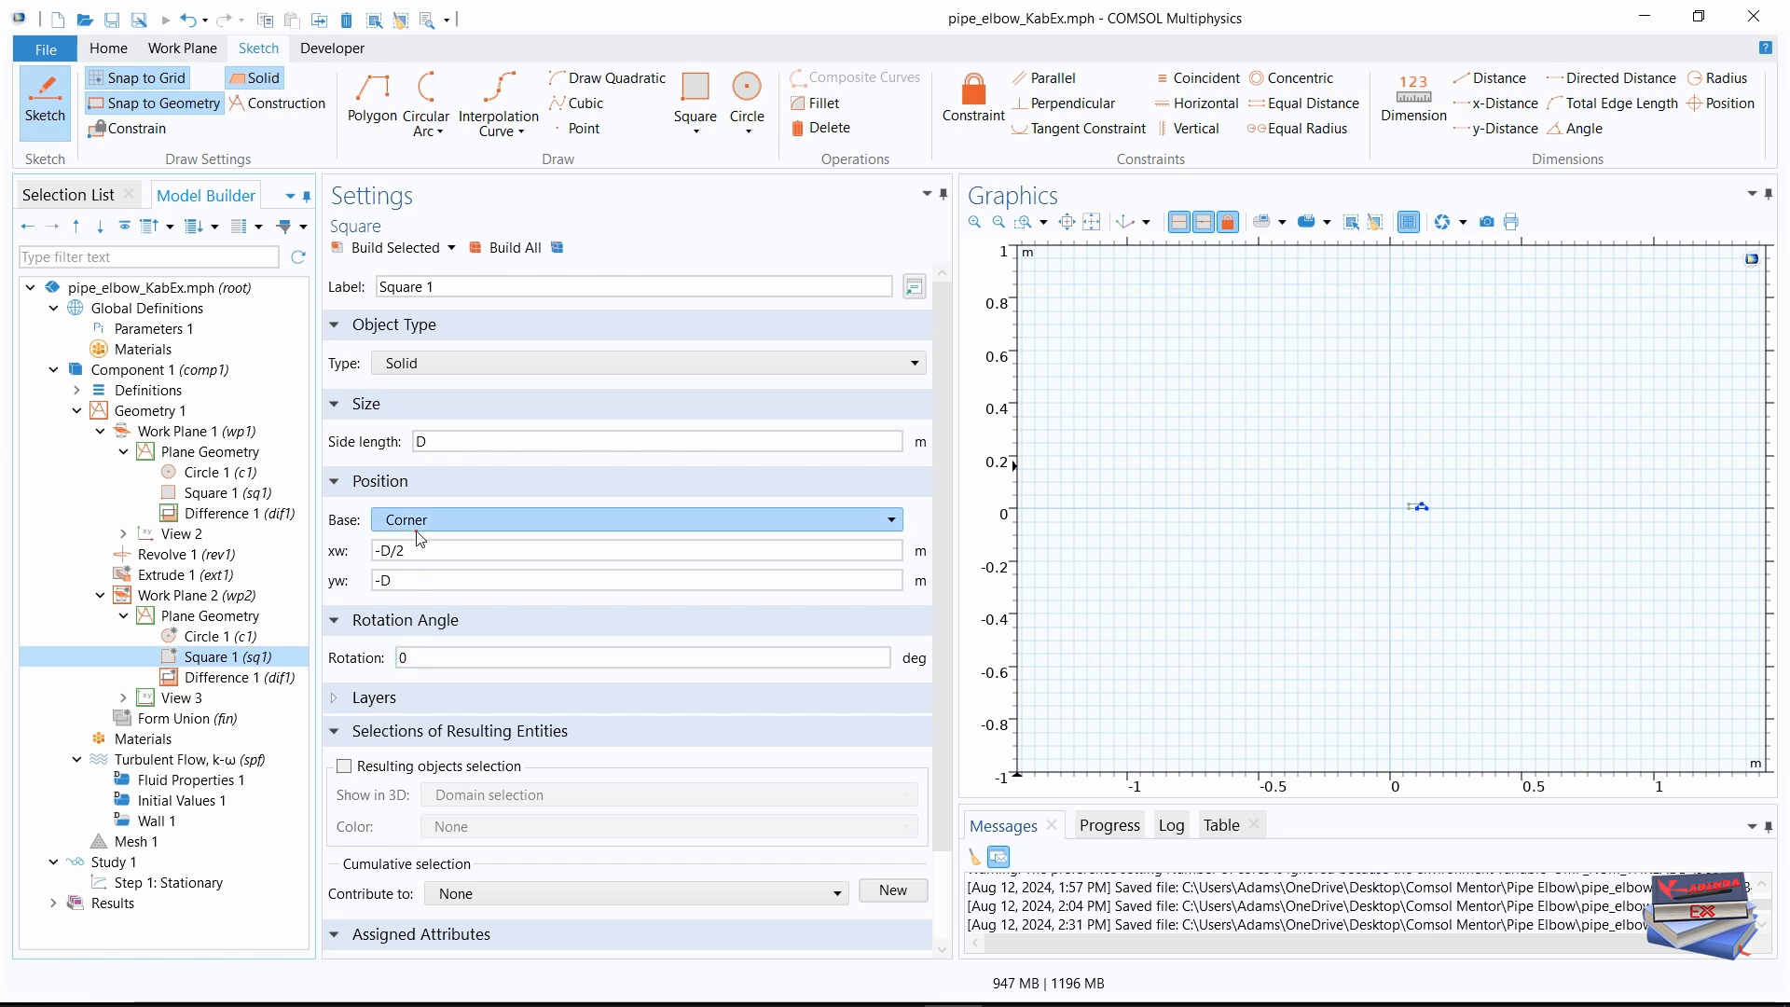
left_click(400, 551)
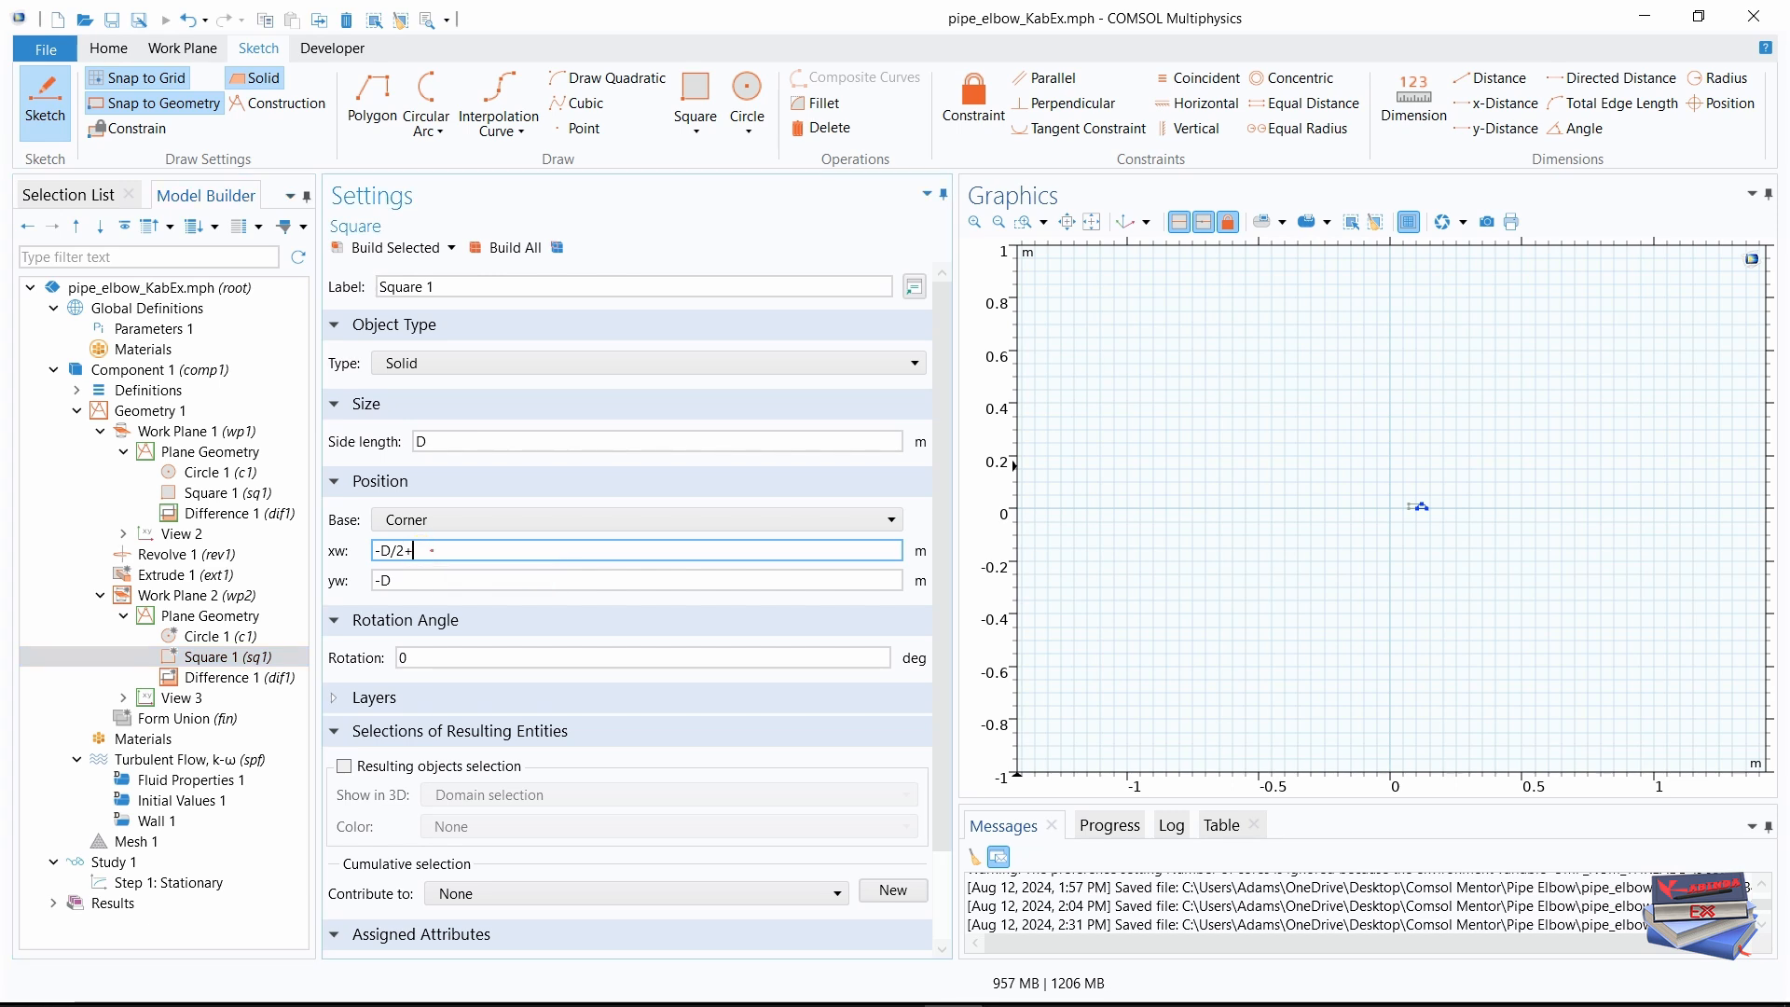
type("+L")
key("Caps_Lock")
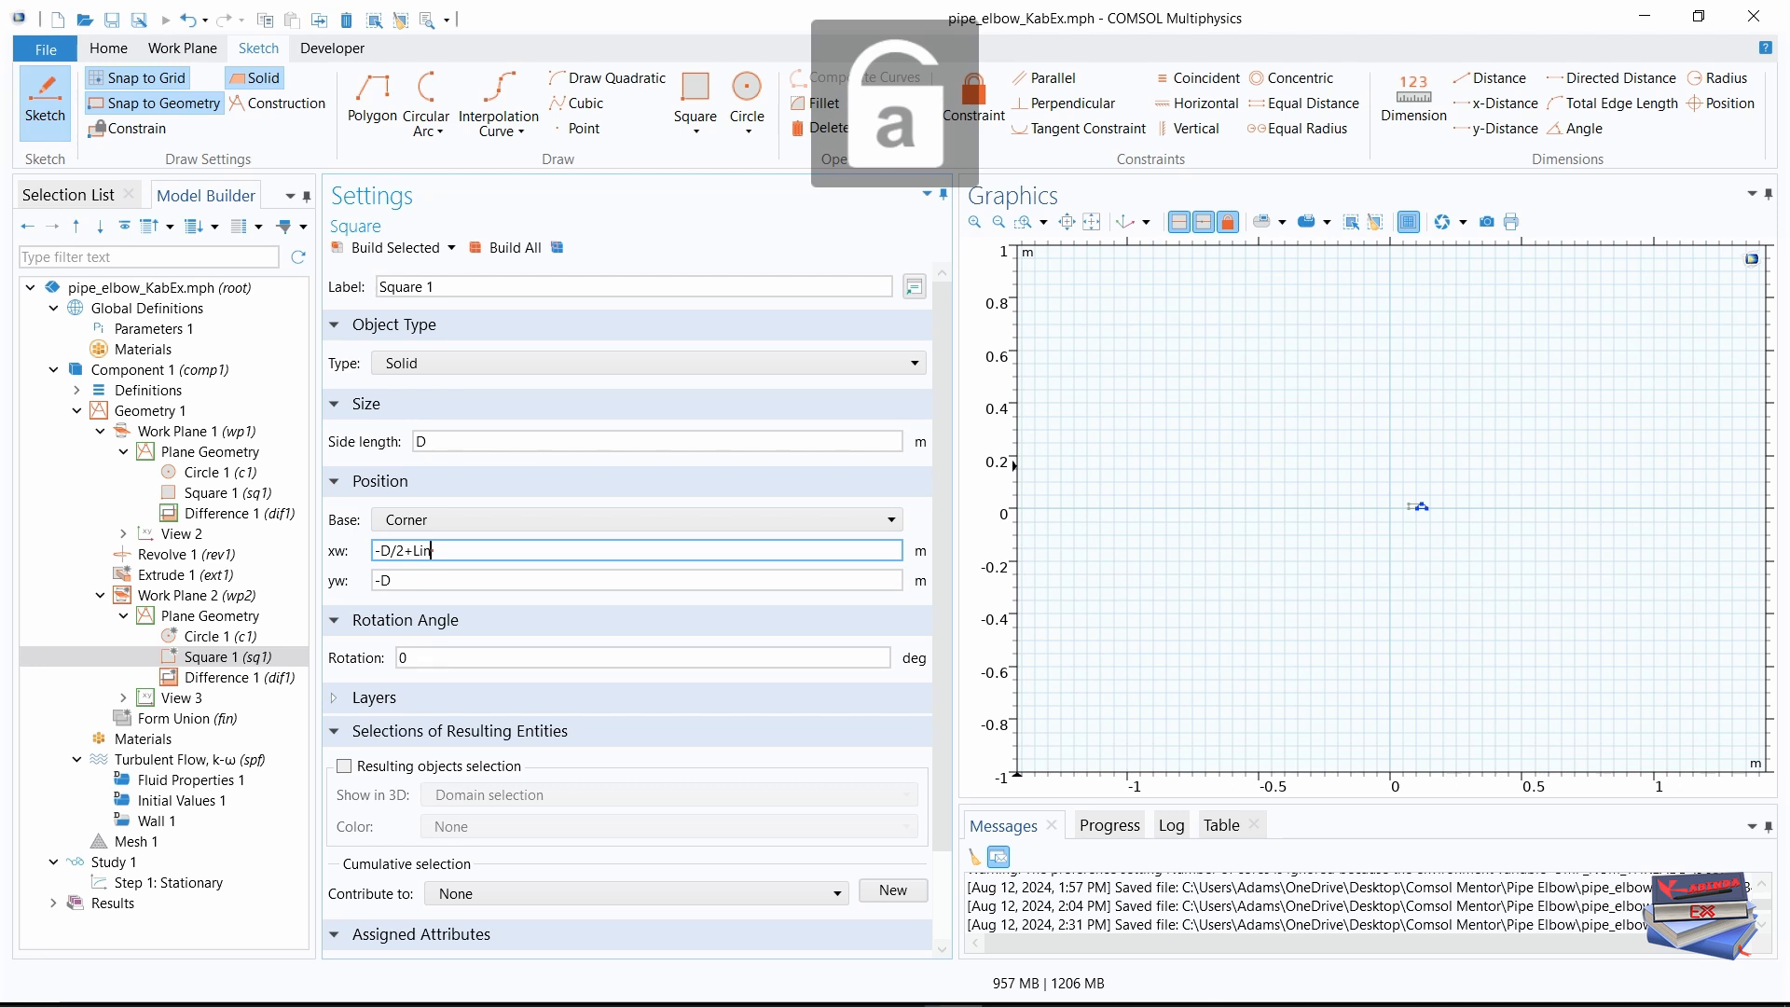
type("in+")
key("Caps_Lock")
type("R")
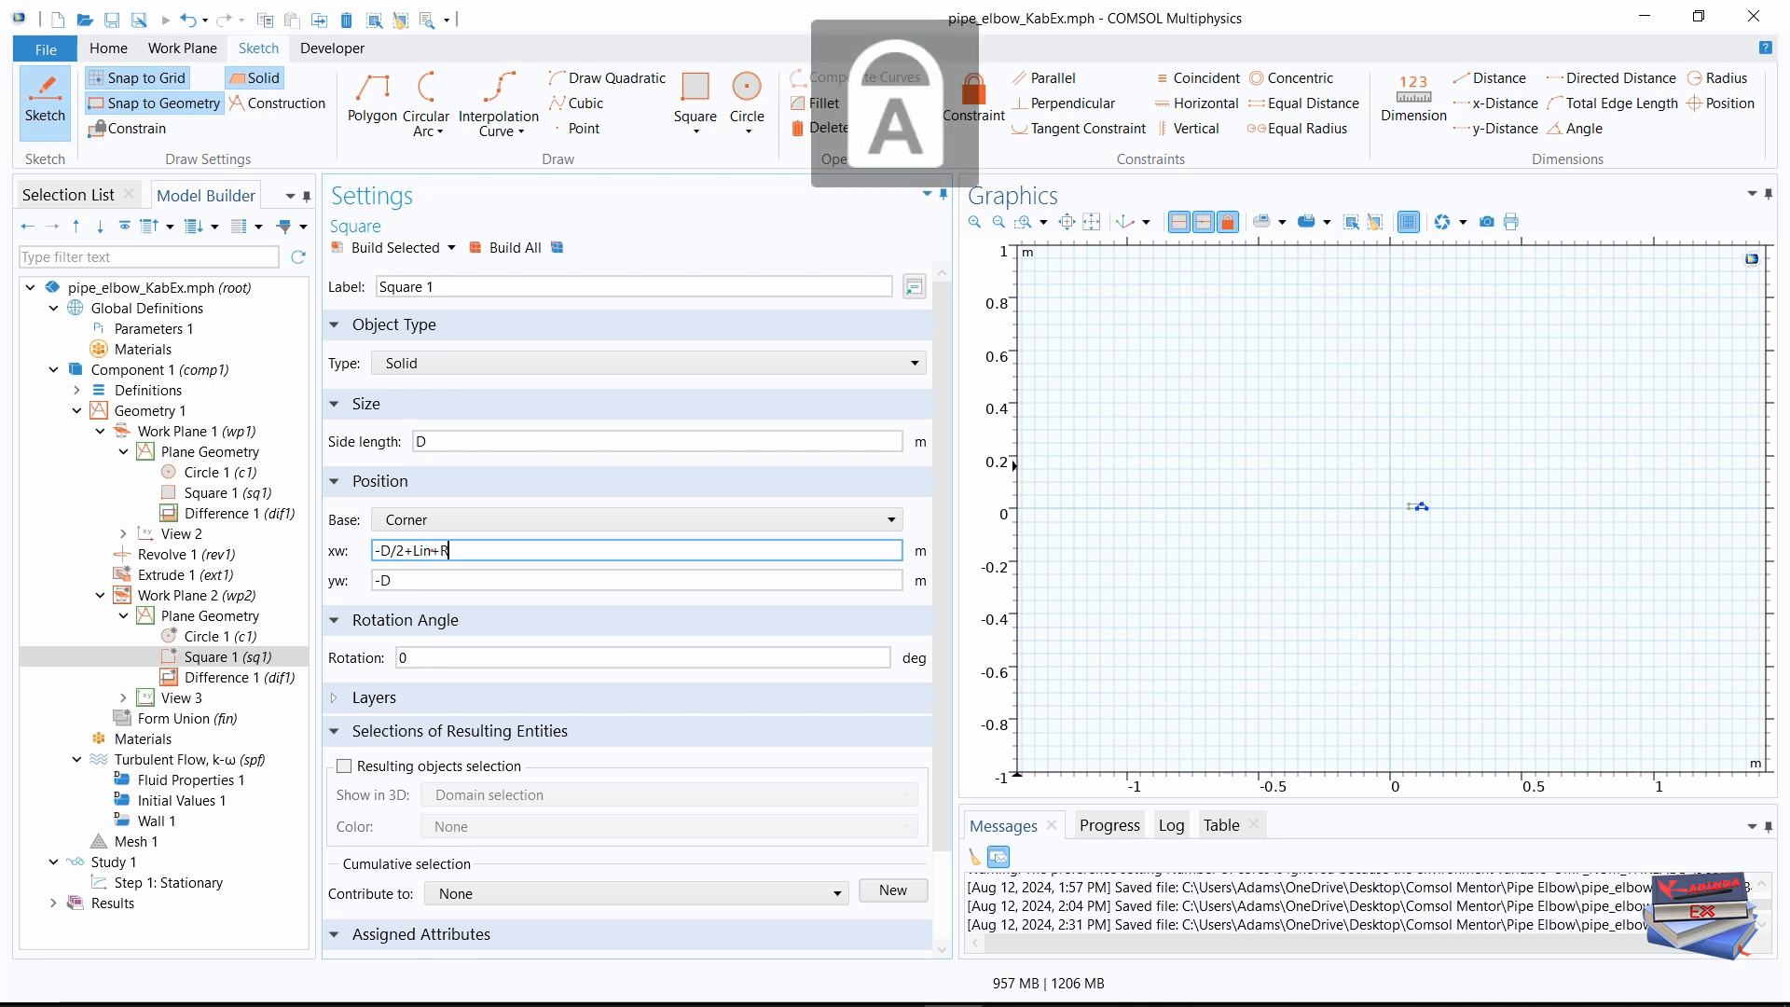
key("Caps_Lock")
type("c")
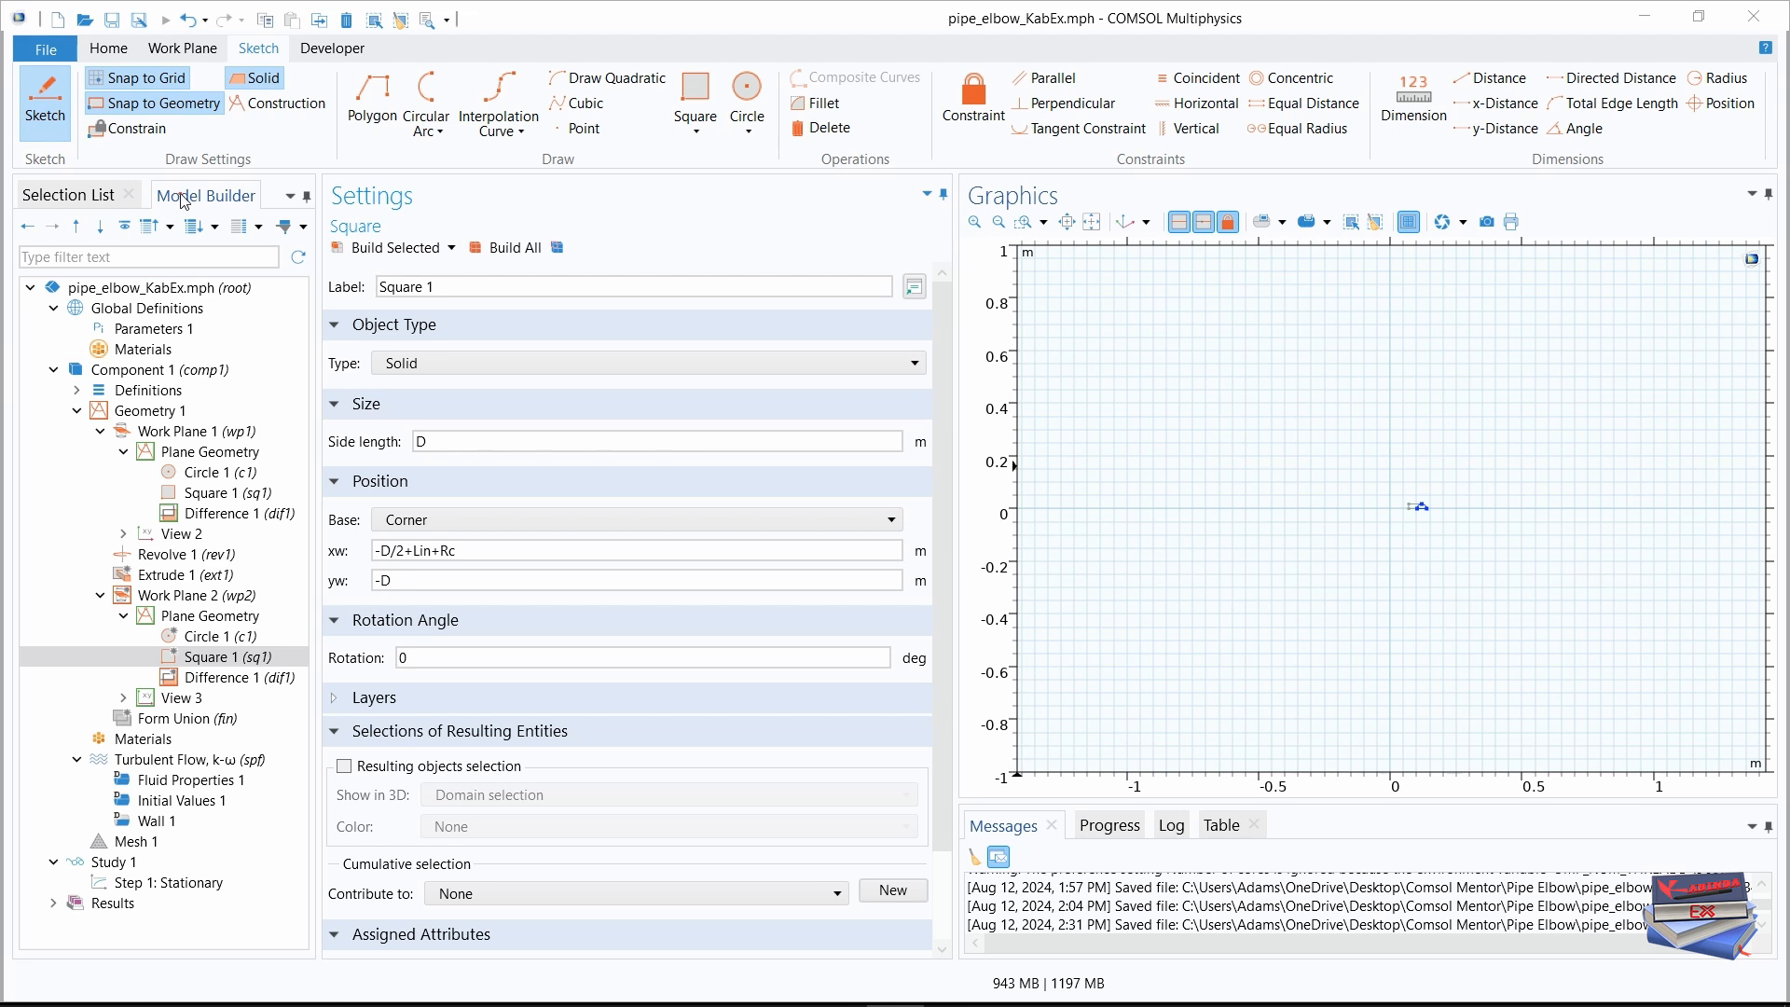
- Add an Extrude operation on Work Plane 2 with reversed direction and a distance of Lout
right_click(149, 411)
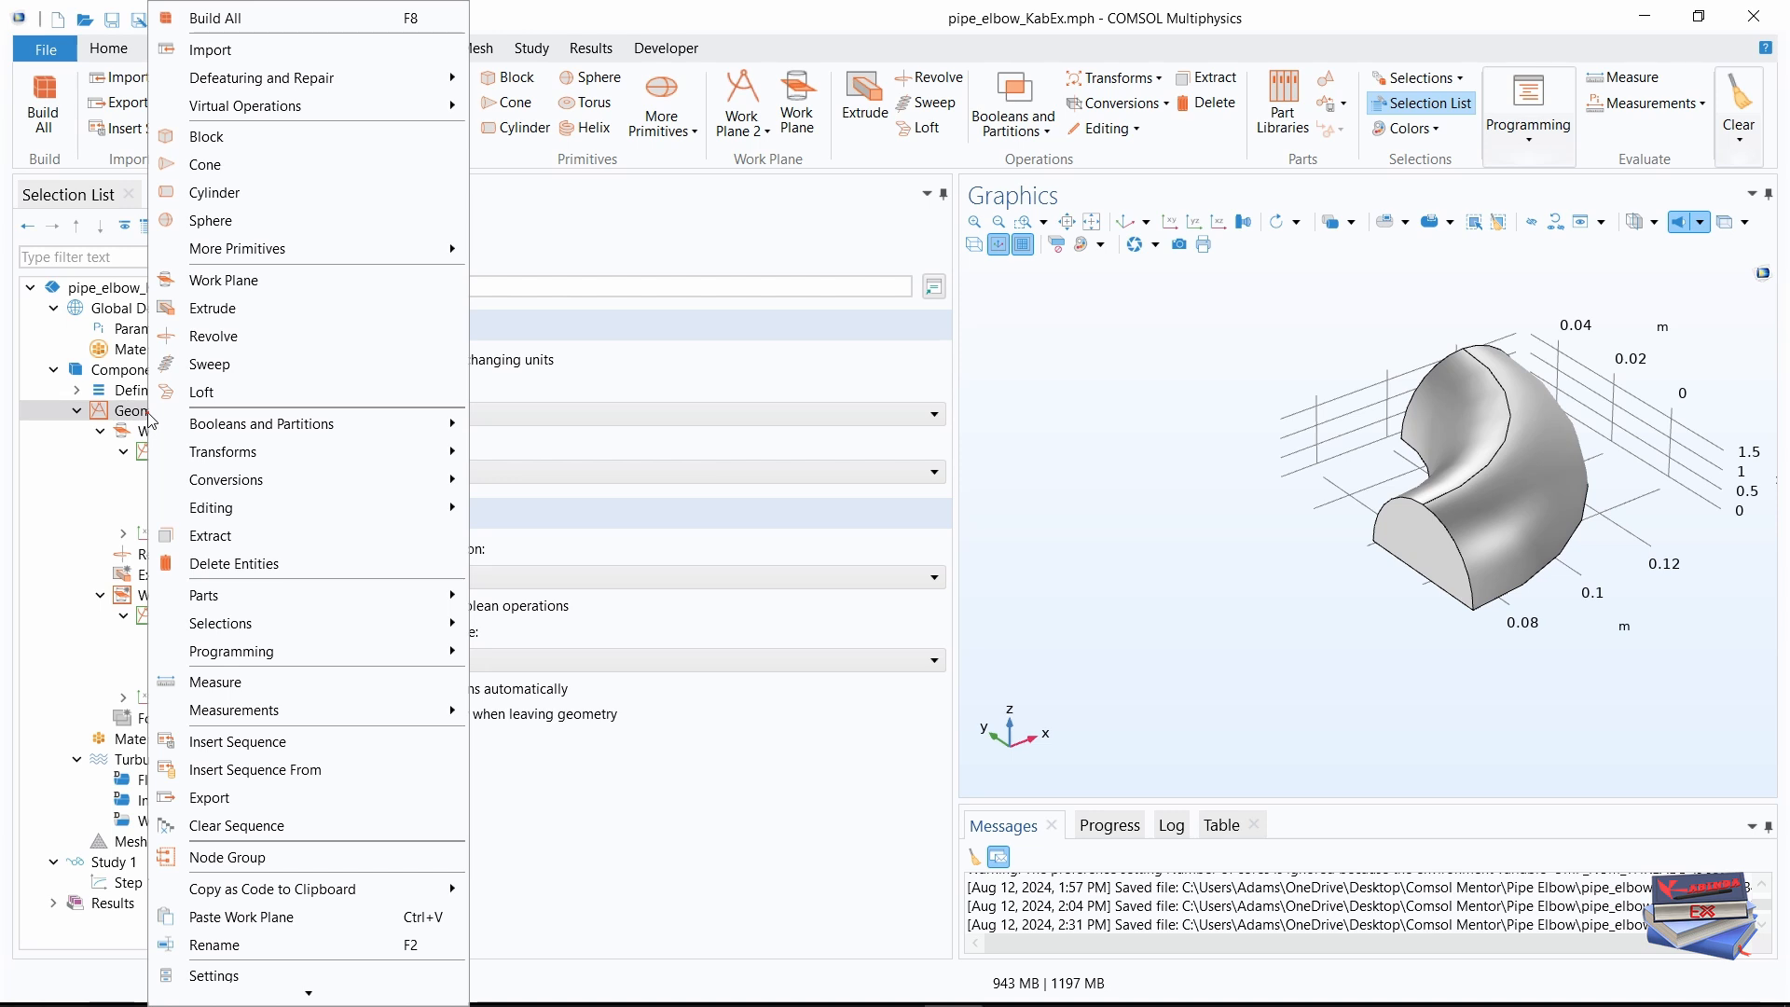
left_click(200, 308)
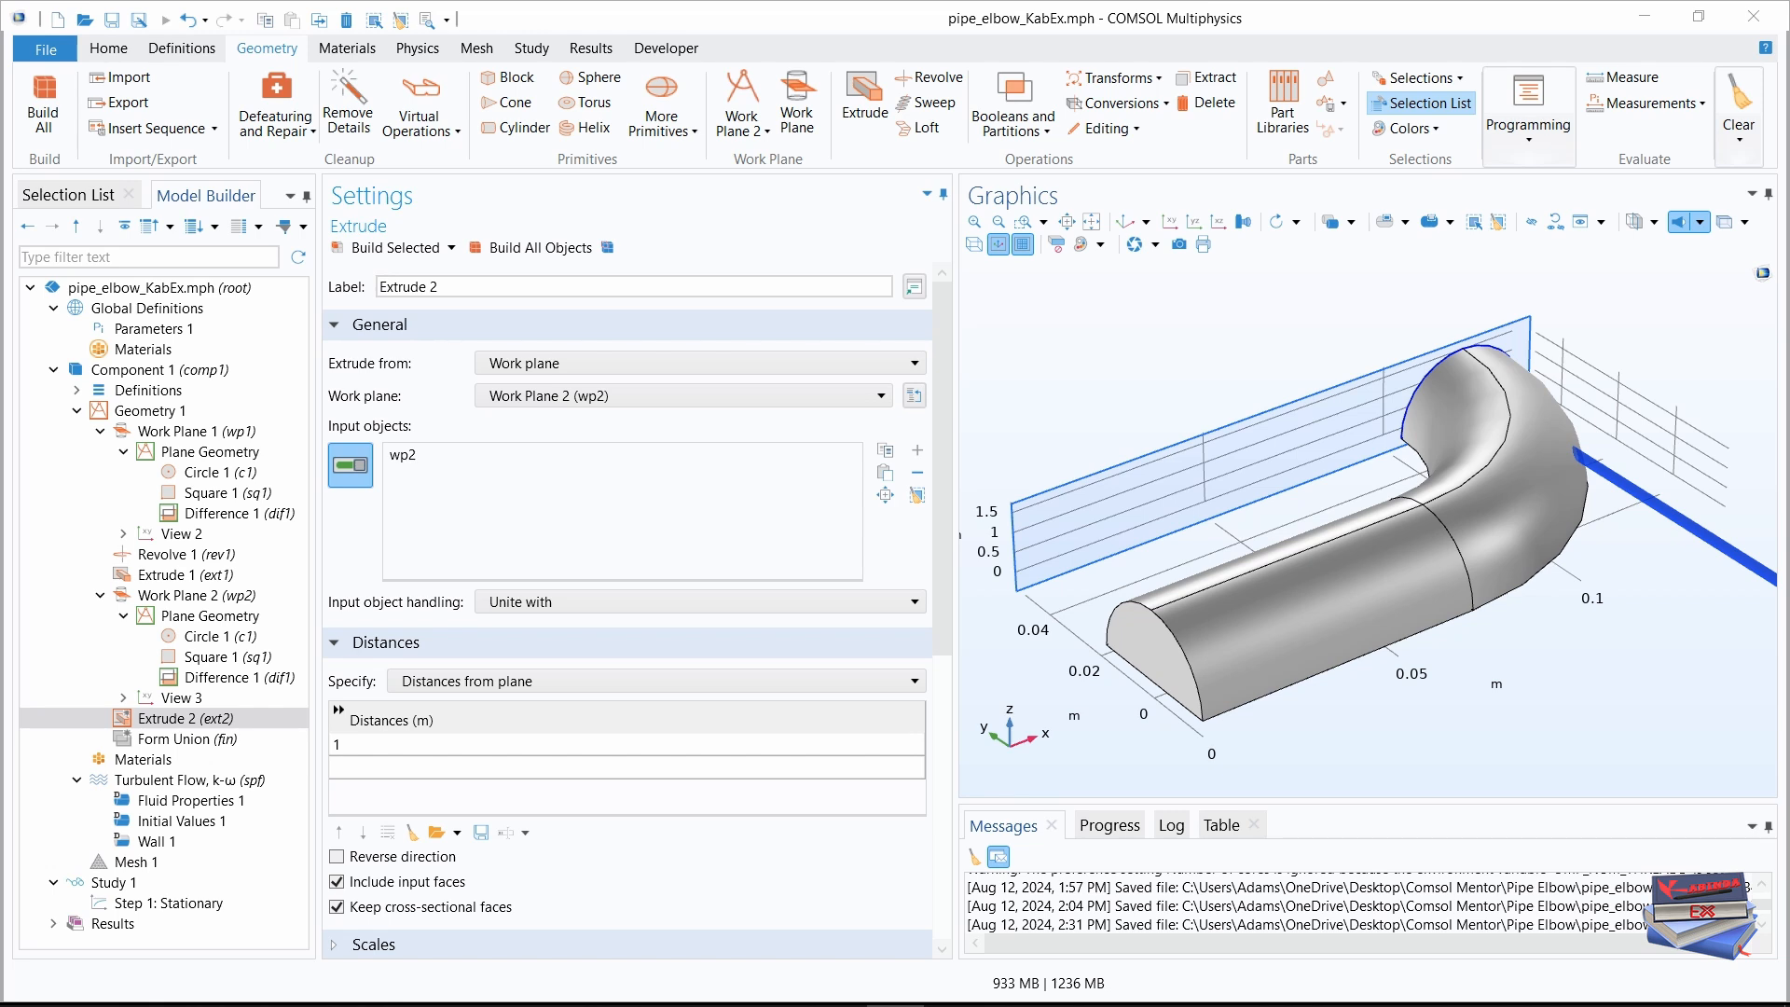
left_click(337, 857)
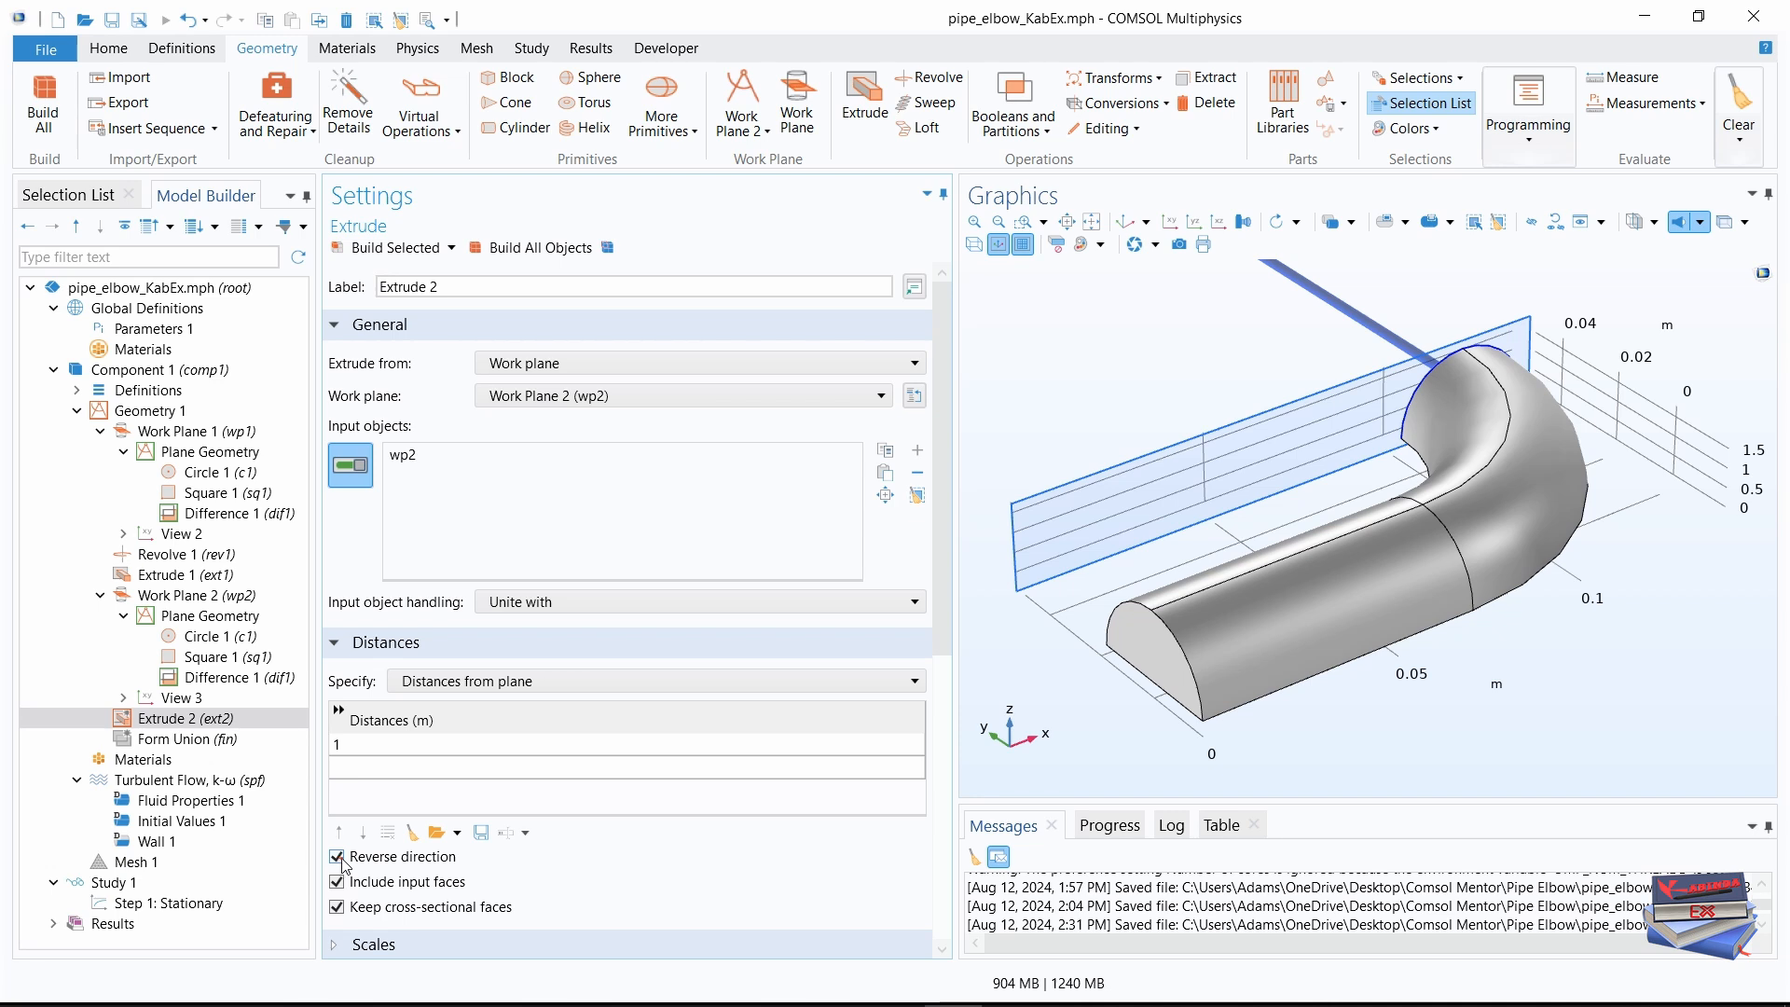
left_click(1092, 223)
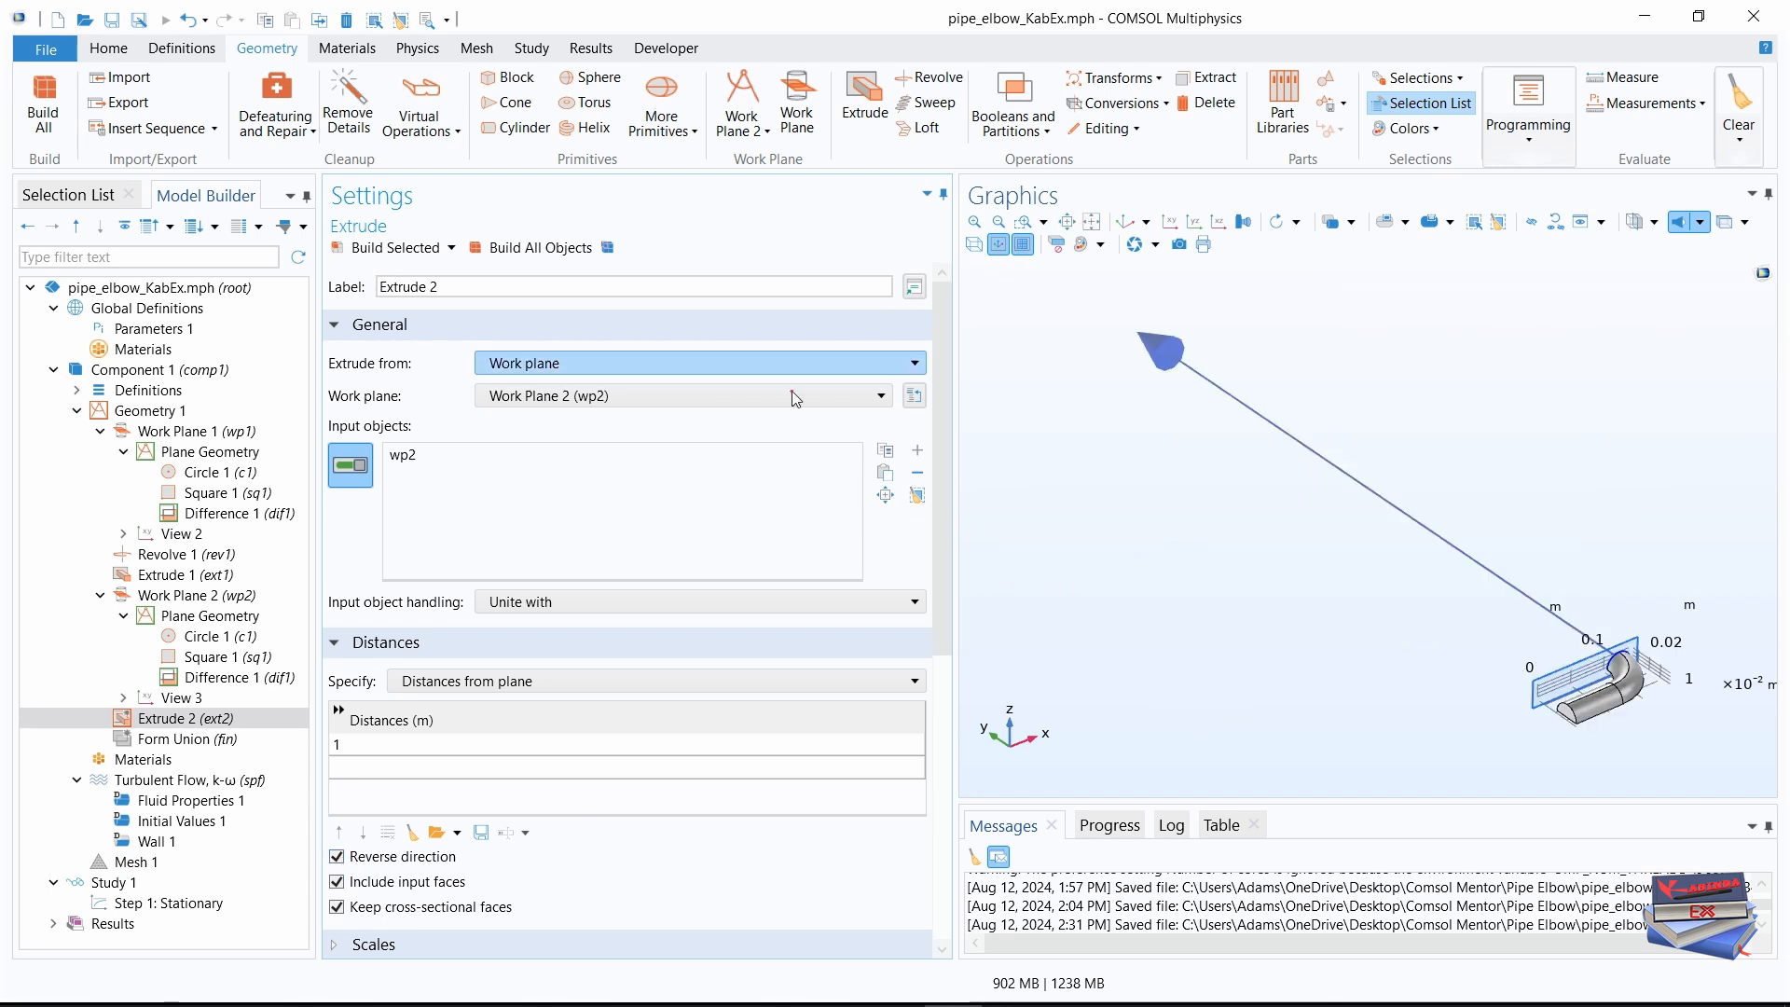
left_click(368, 744)
left_click(369, 744)
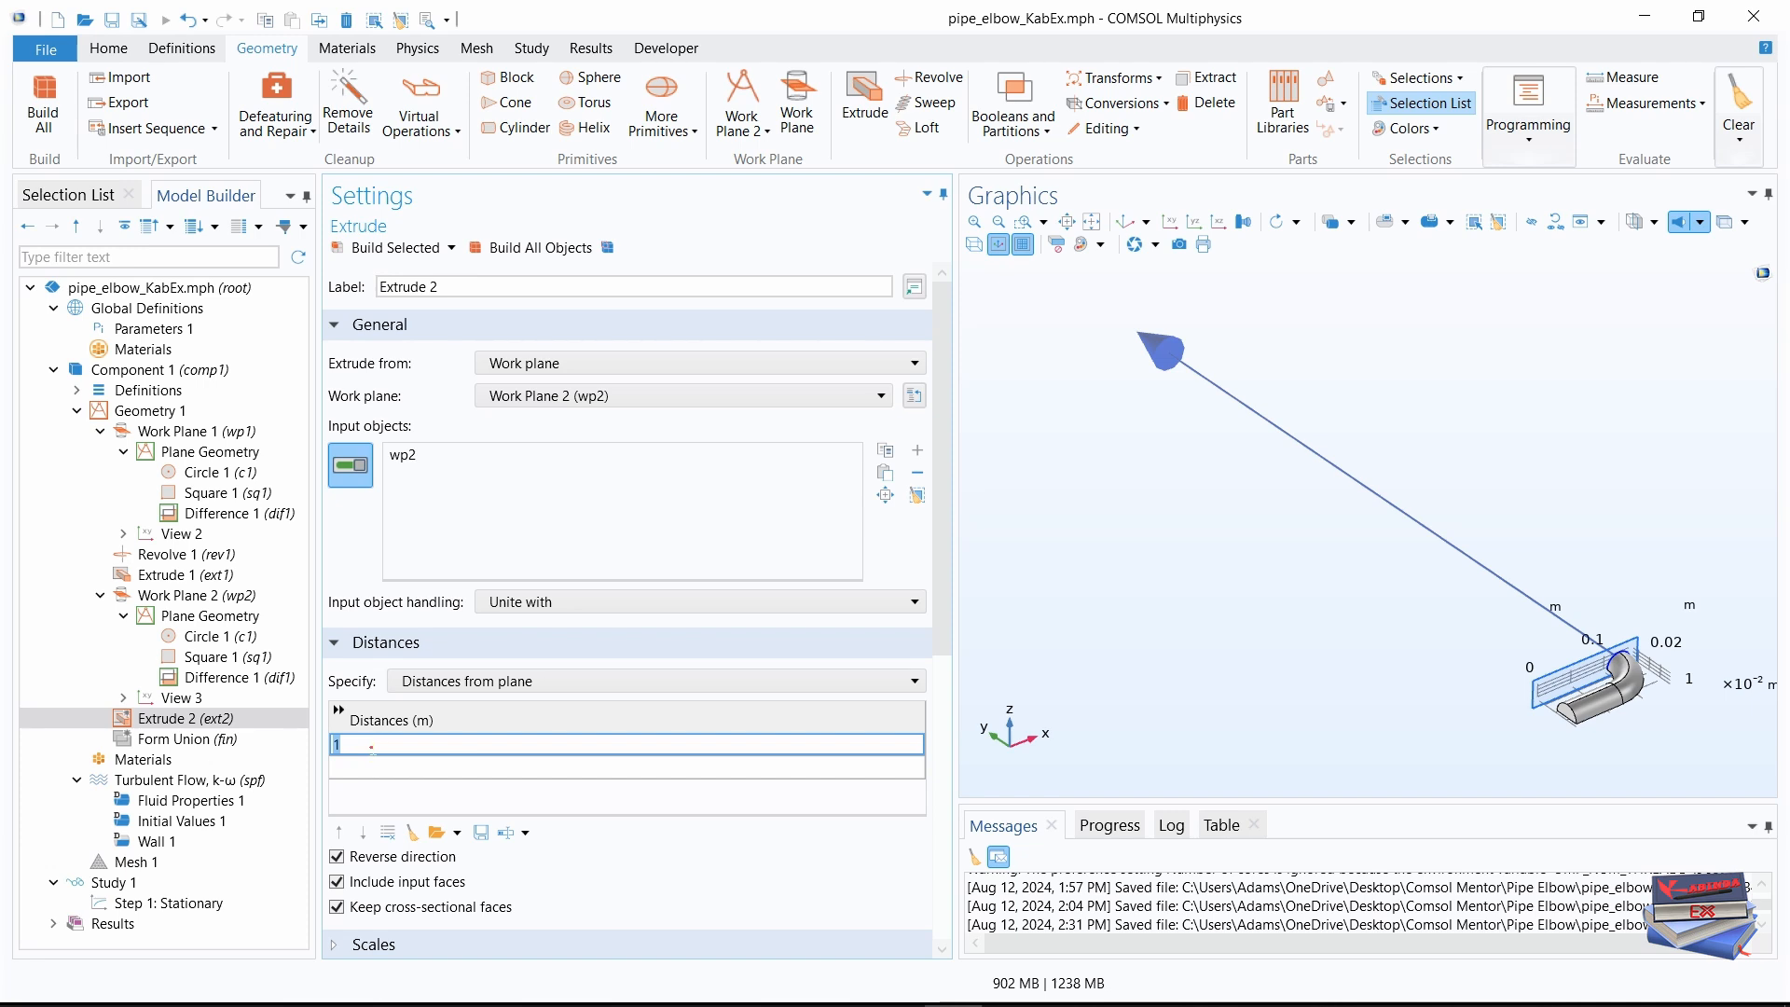
key("Caps_Lock")
type("L")
key("Caps_Lock")
type("out")
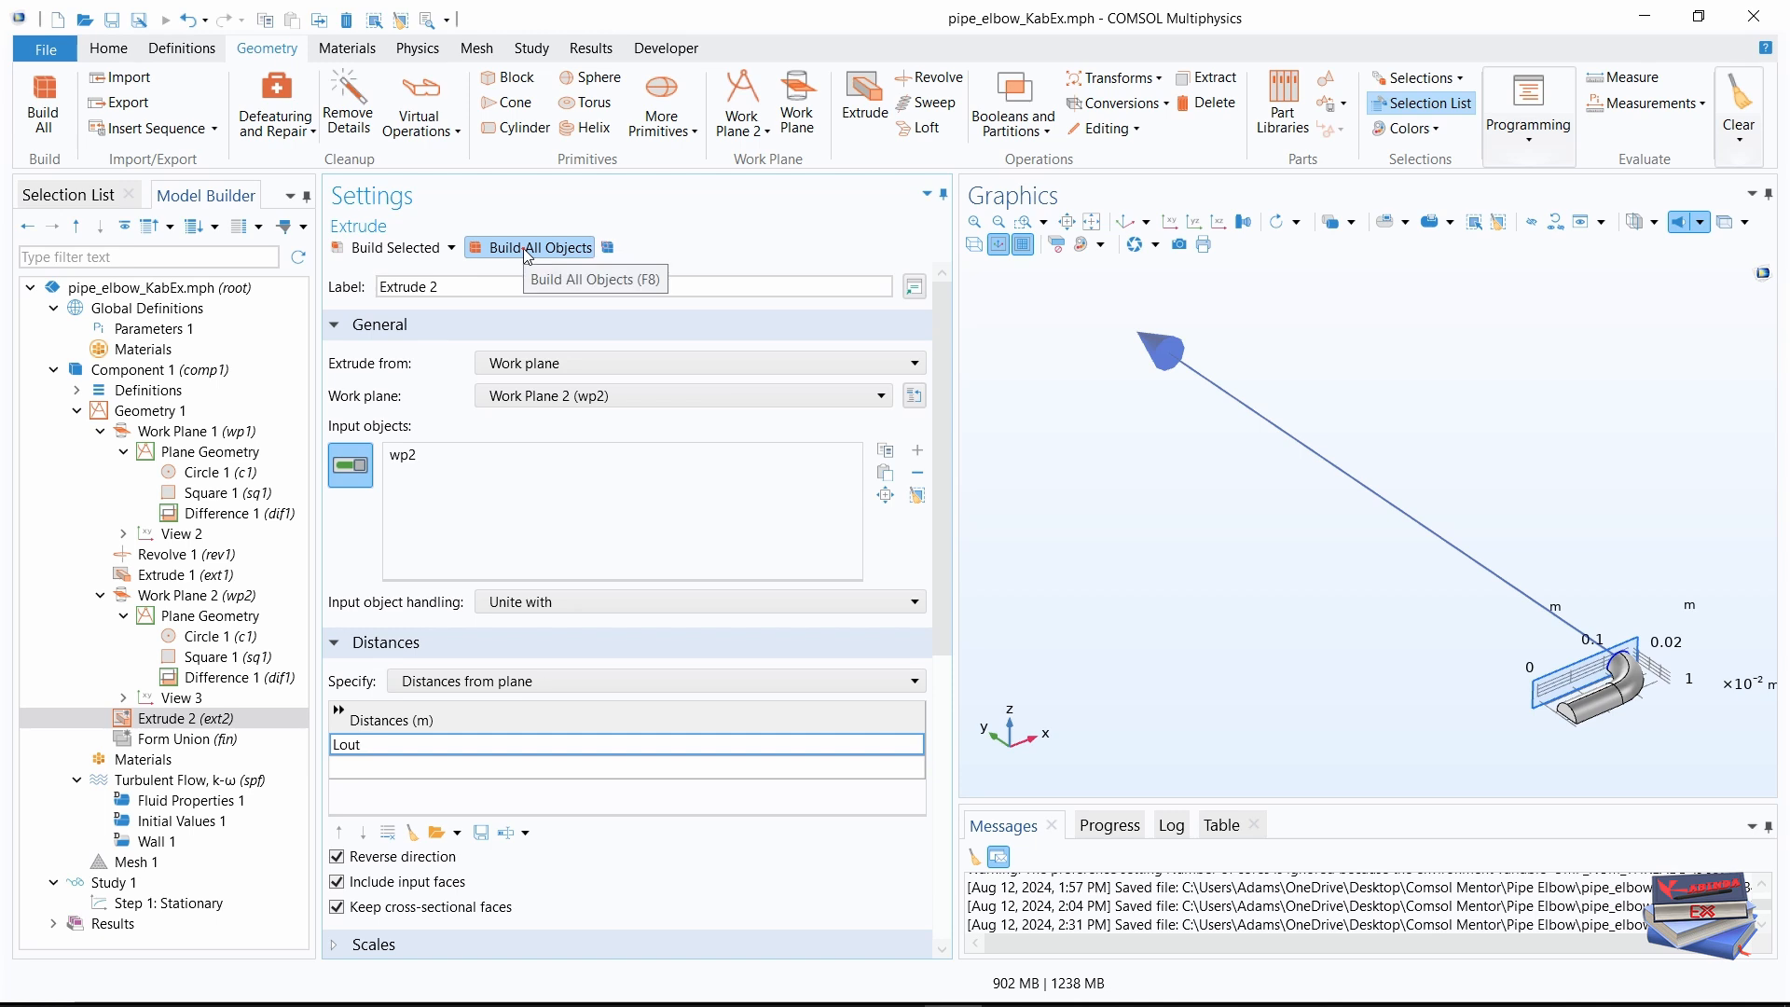
- Build the complete pipe elbow geometry and collapse the Geometry 1 node in the model tree
left_click(47, 110)
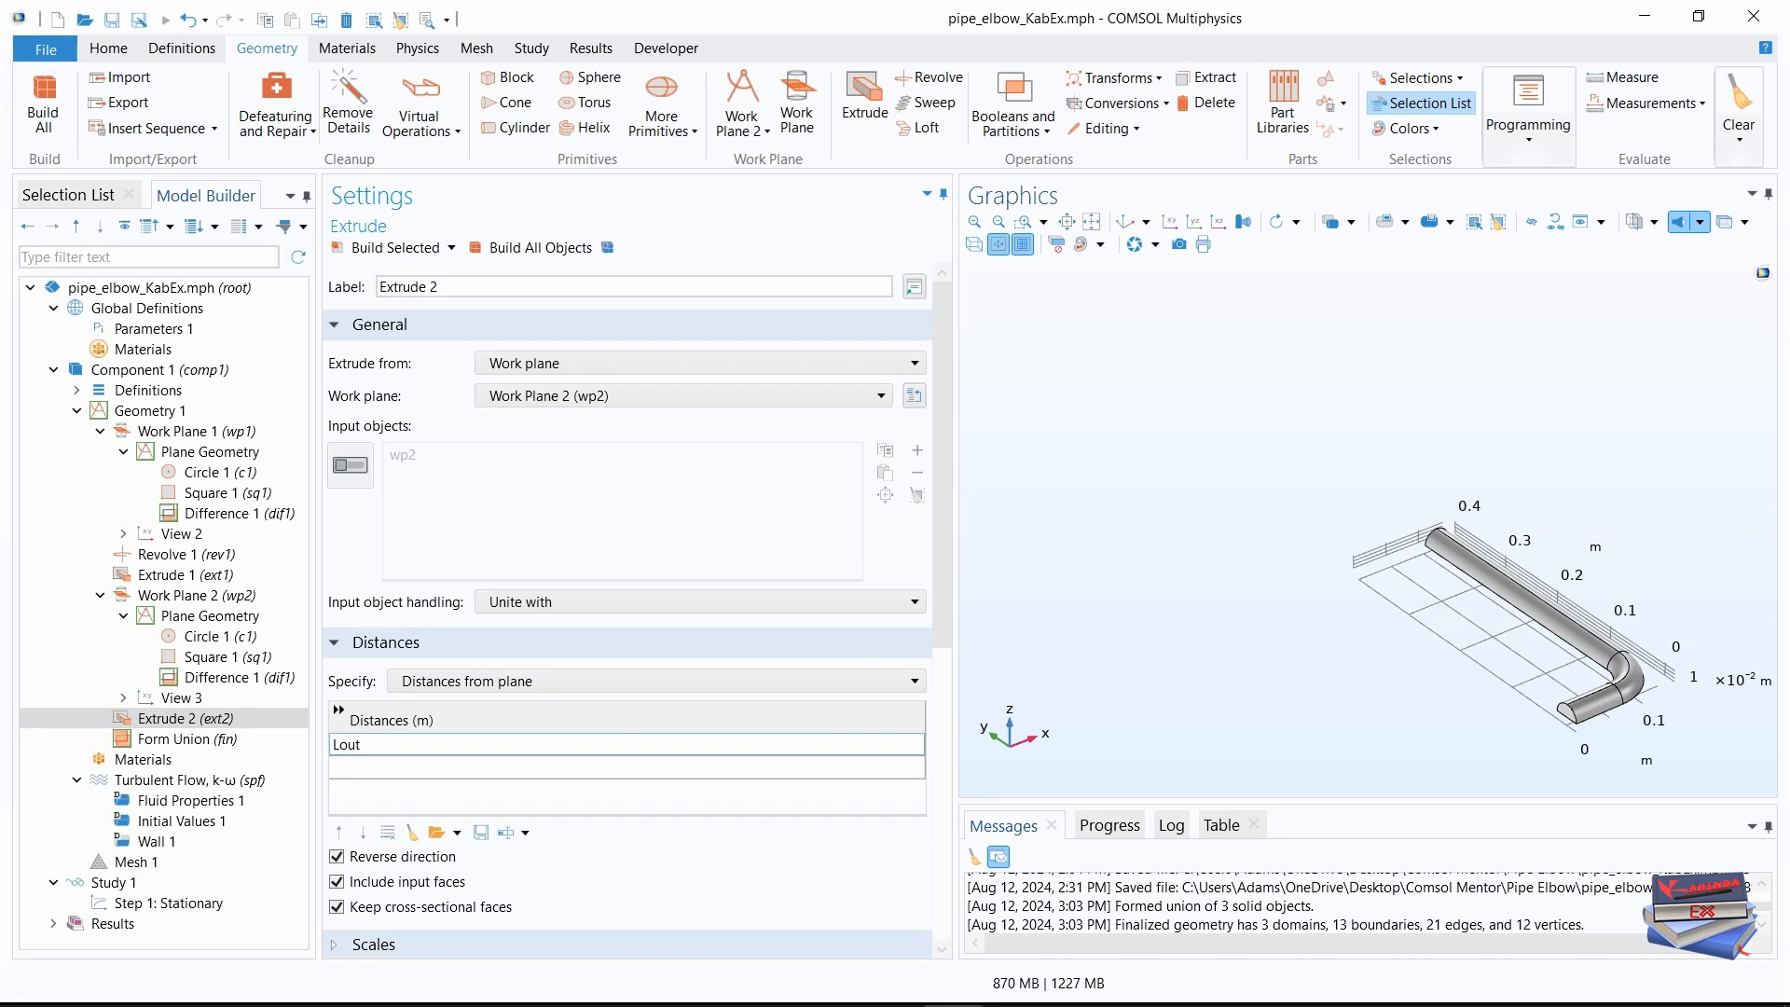
left_click(1095, 228)
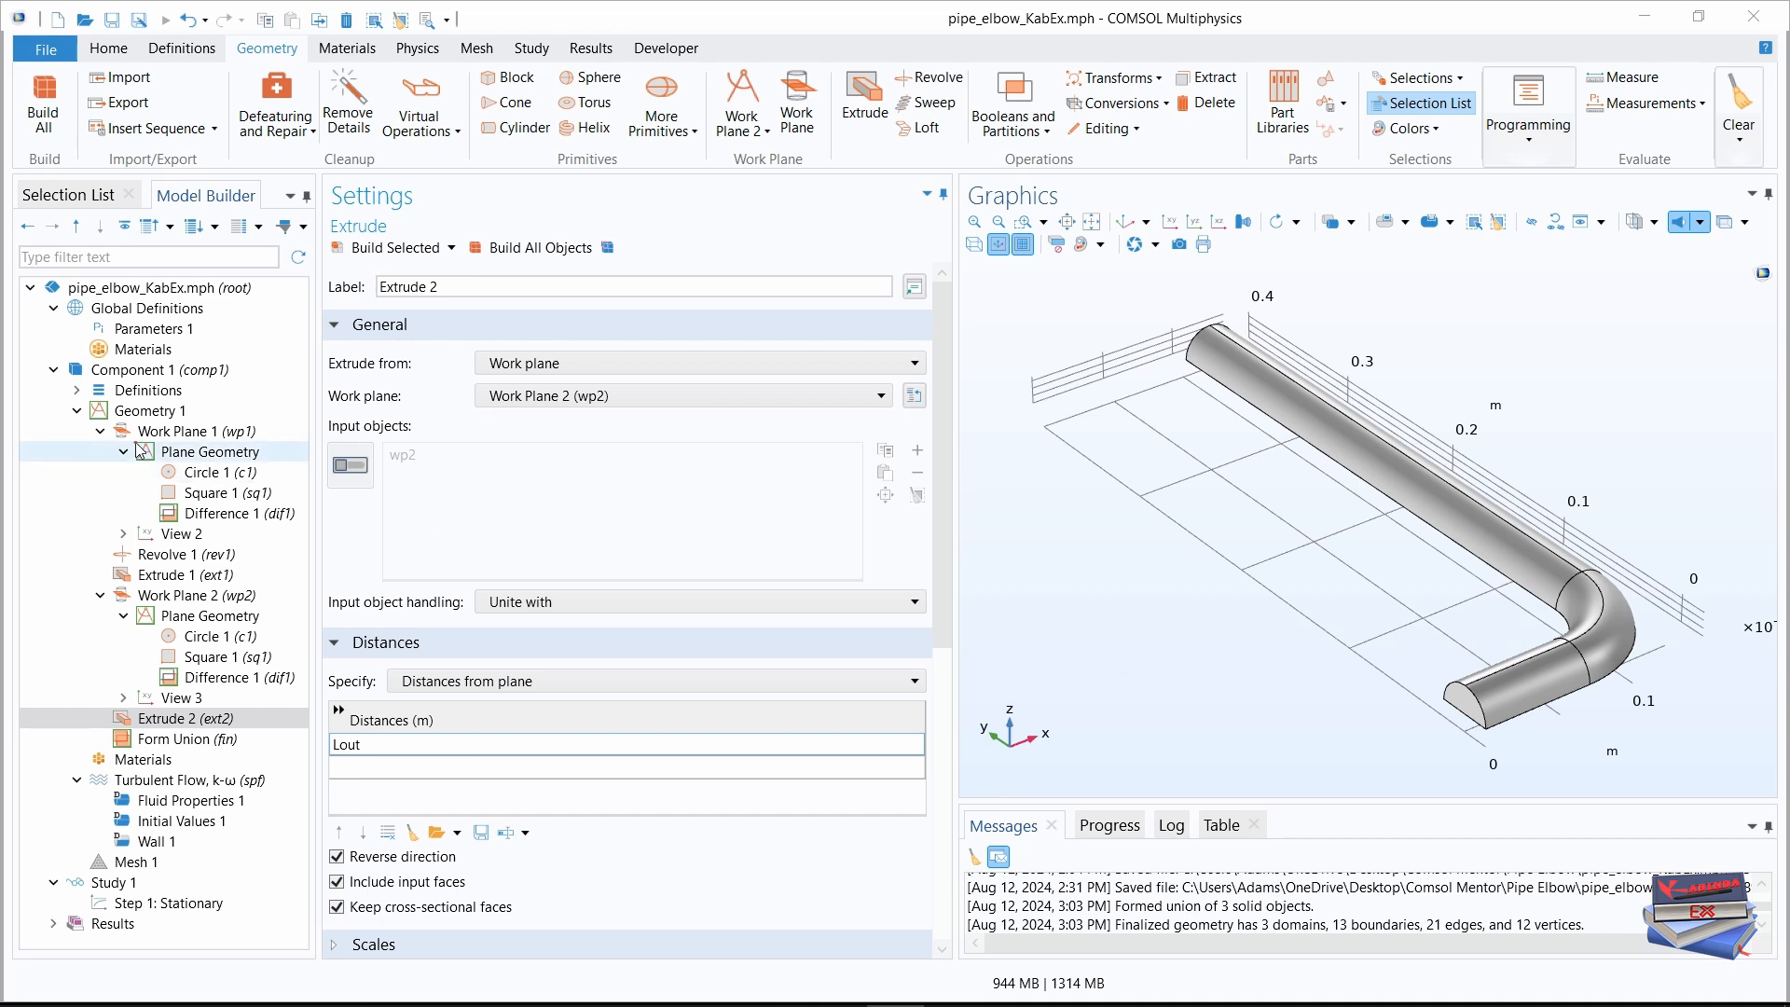
left_click(78, 412)
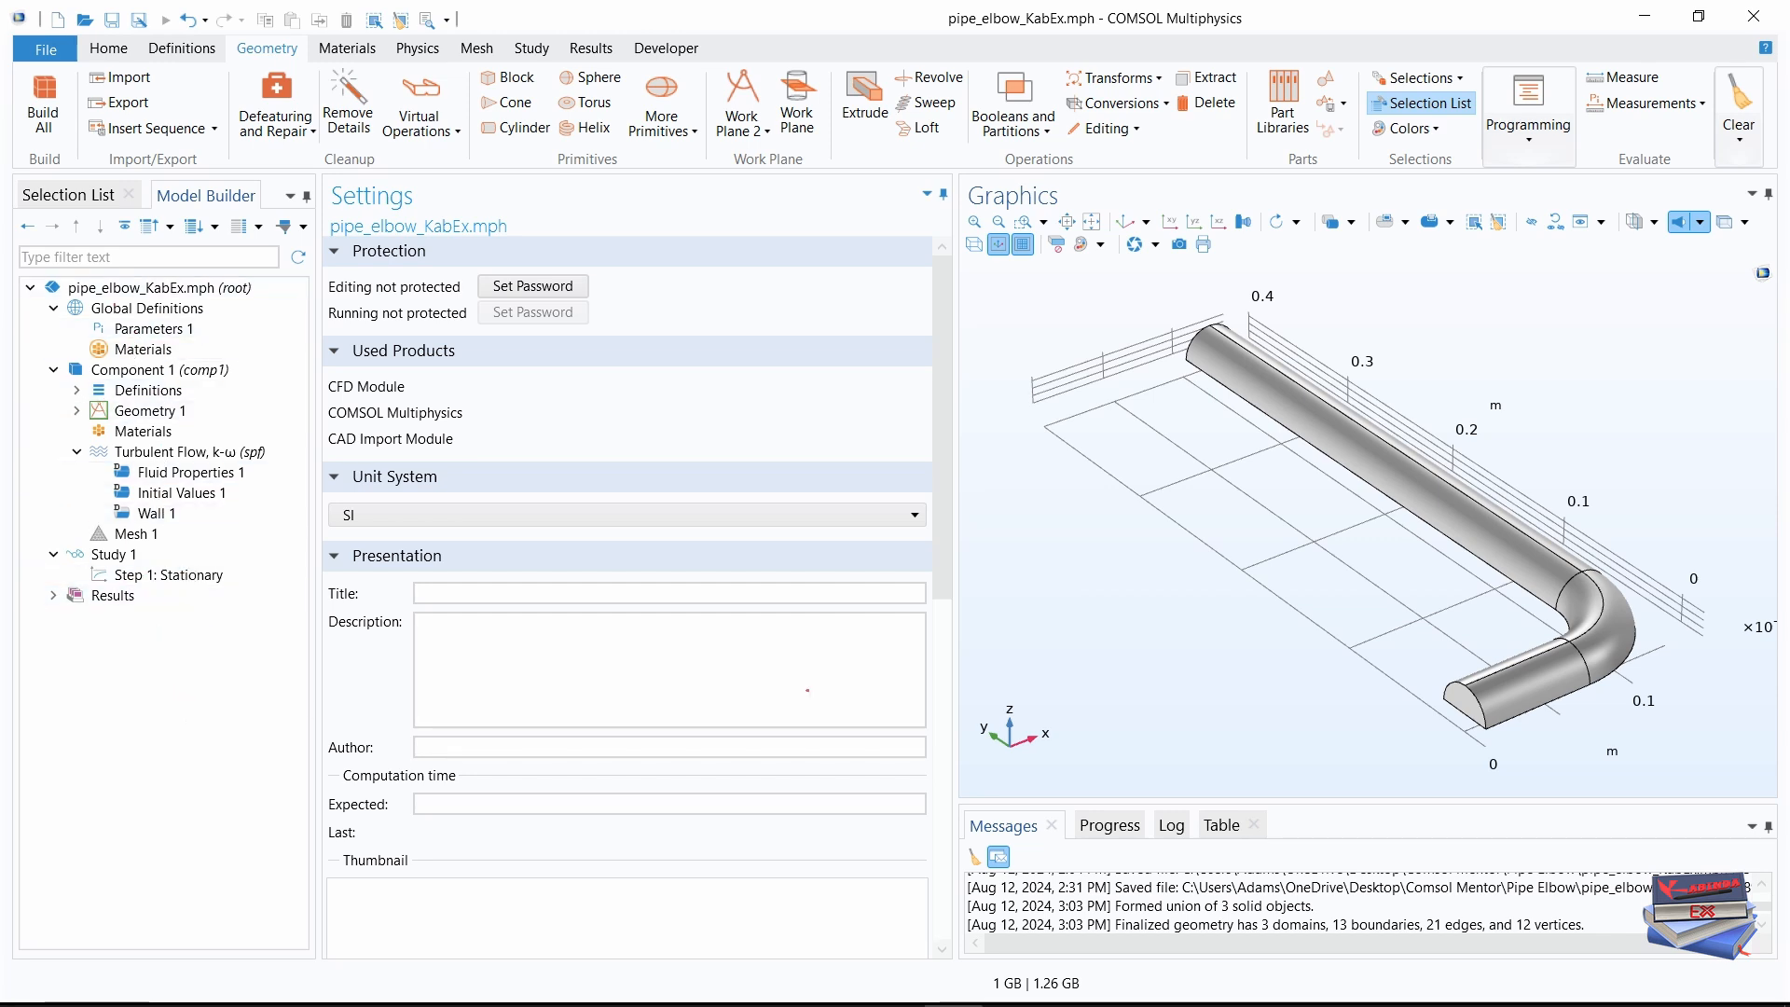
- Save the model and add a Mesh Control Faces operation to the geometry that includes faces 5 and 11
key("ctrl+s")
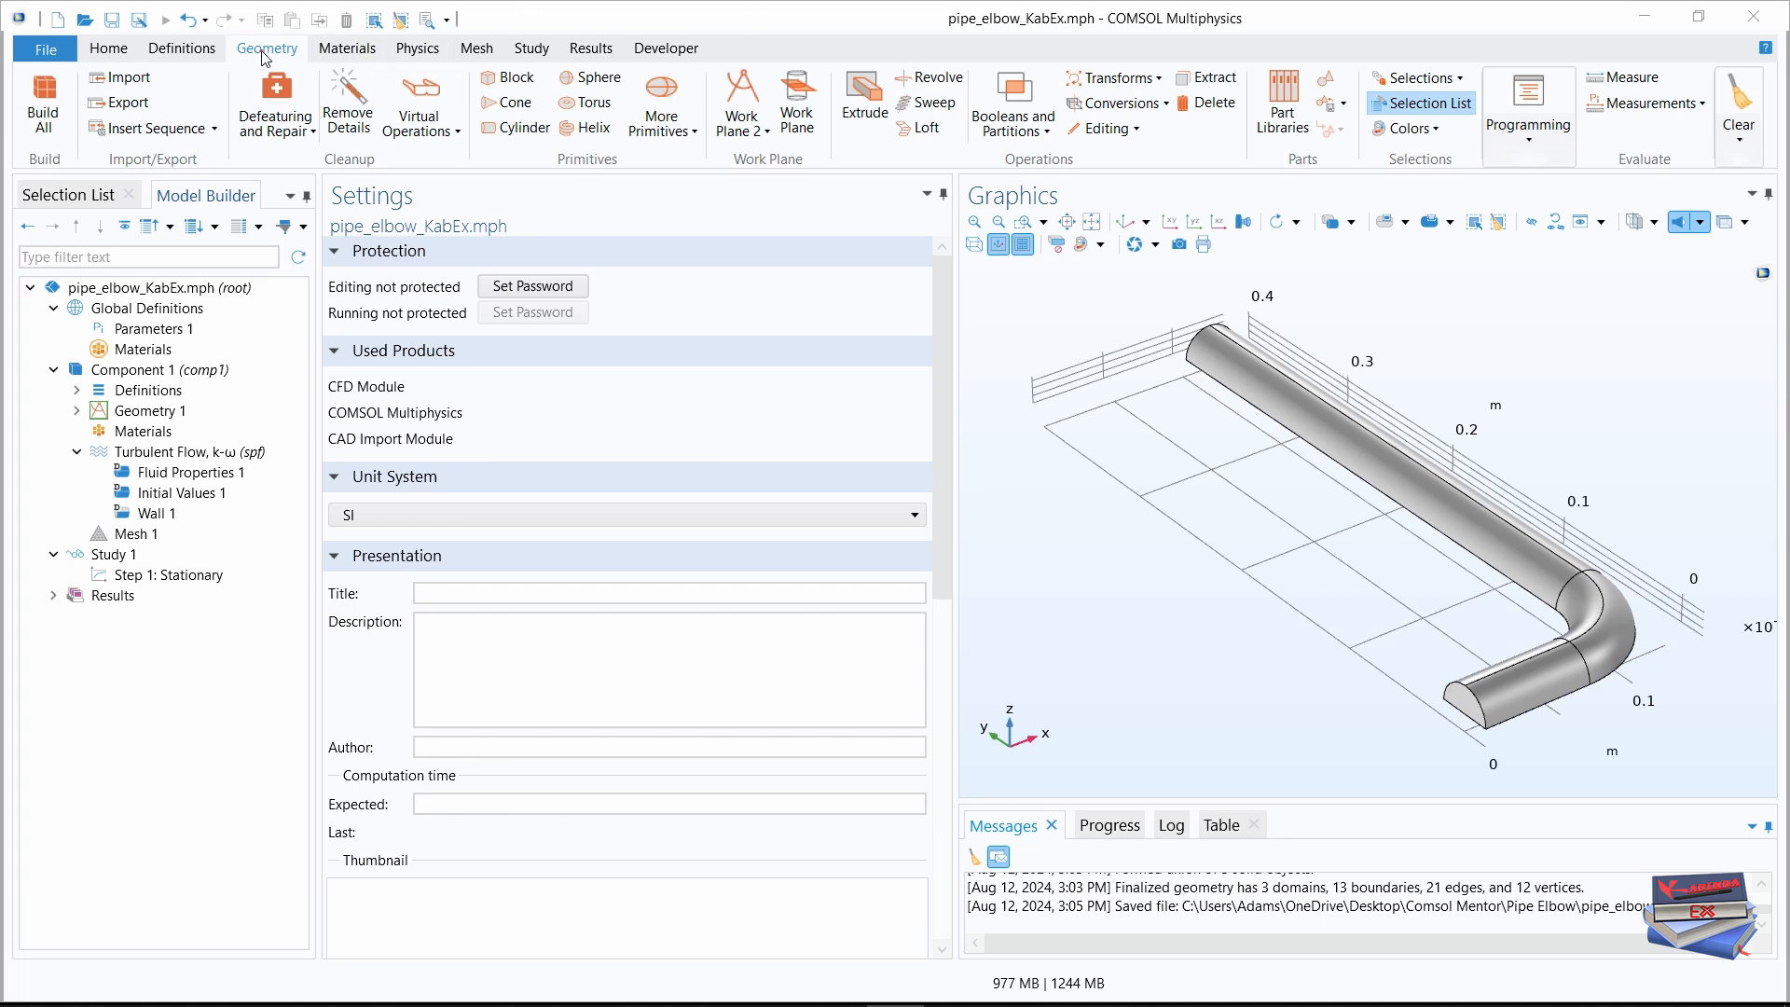
left_click(458, 134)
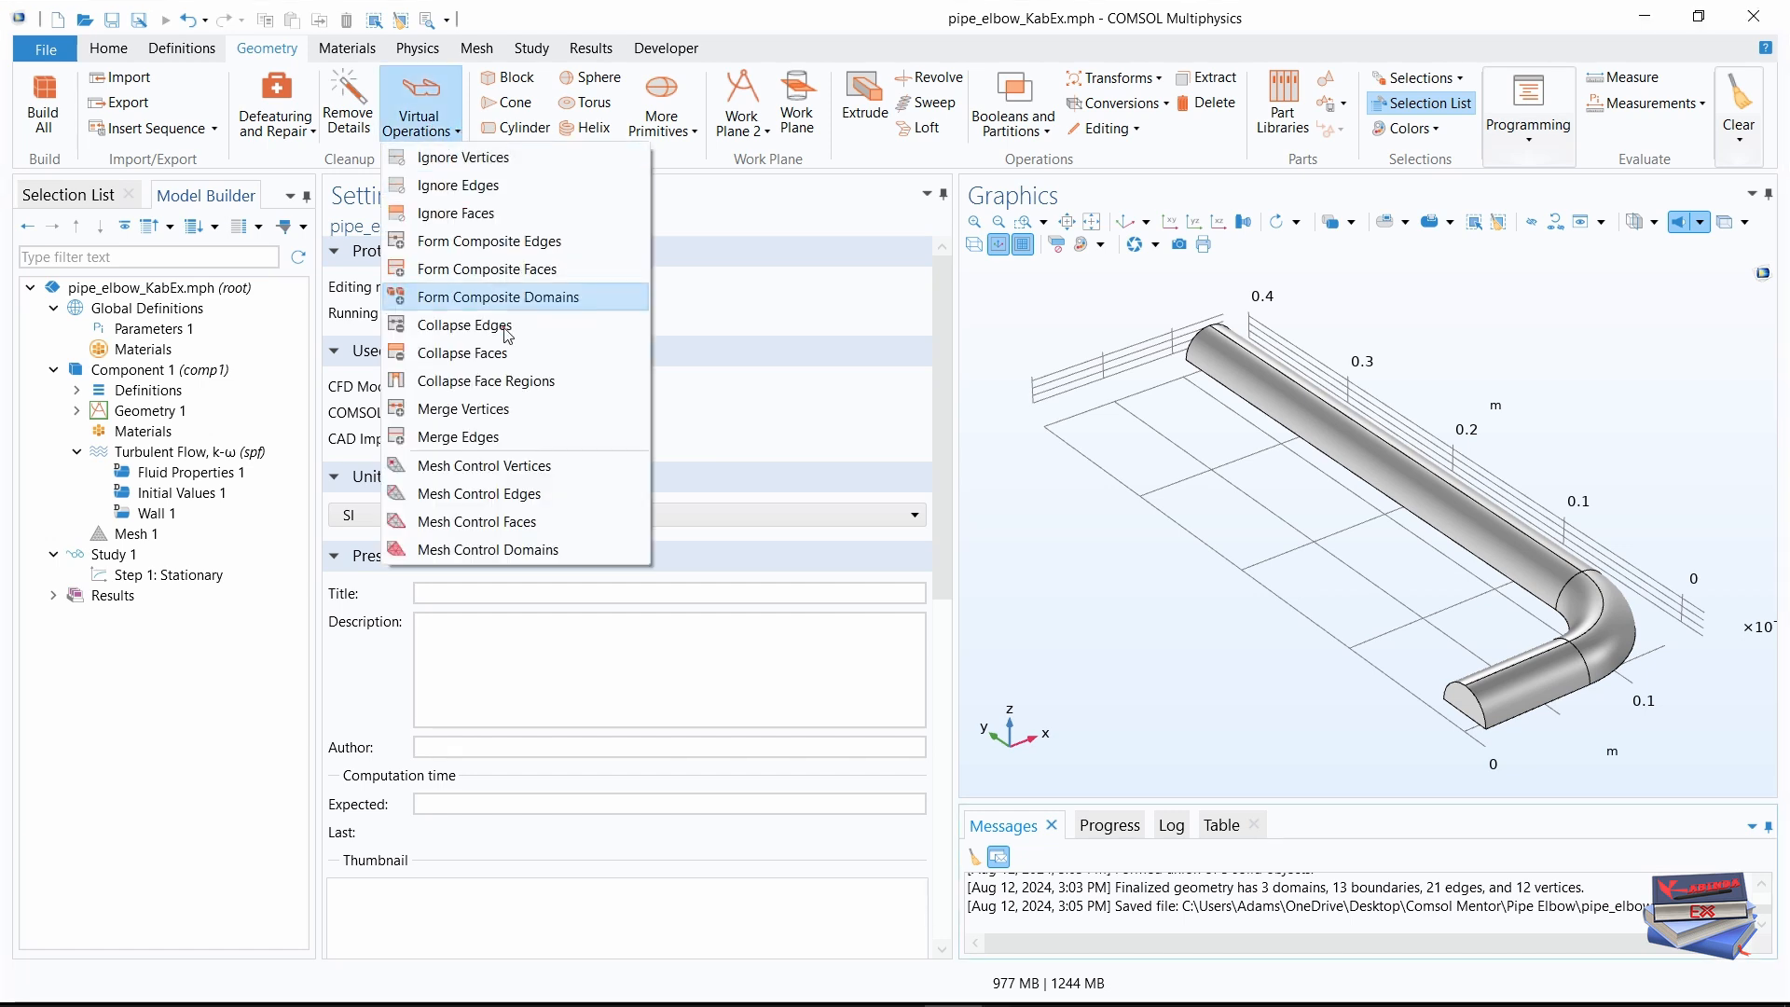
left_click(456, 522)
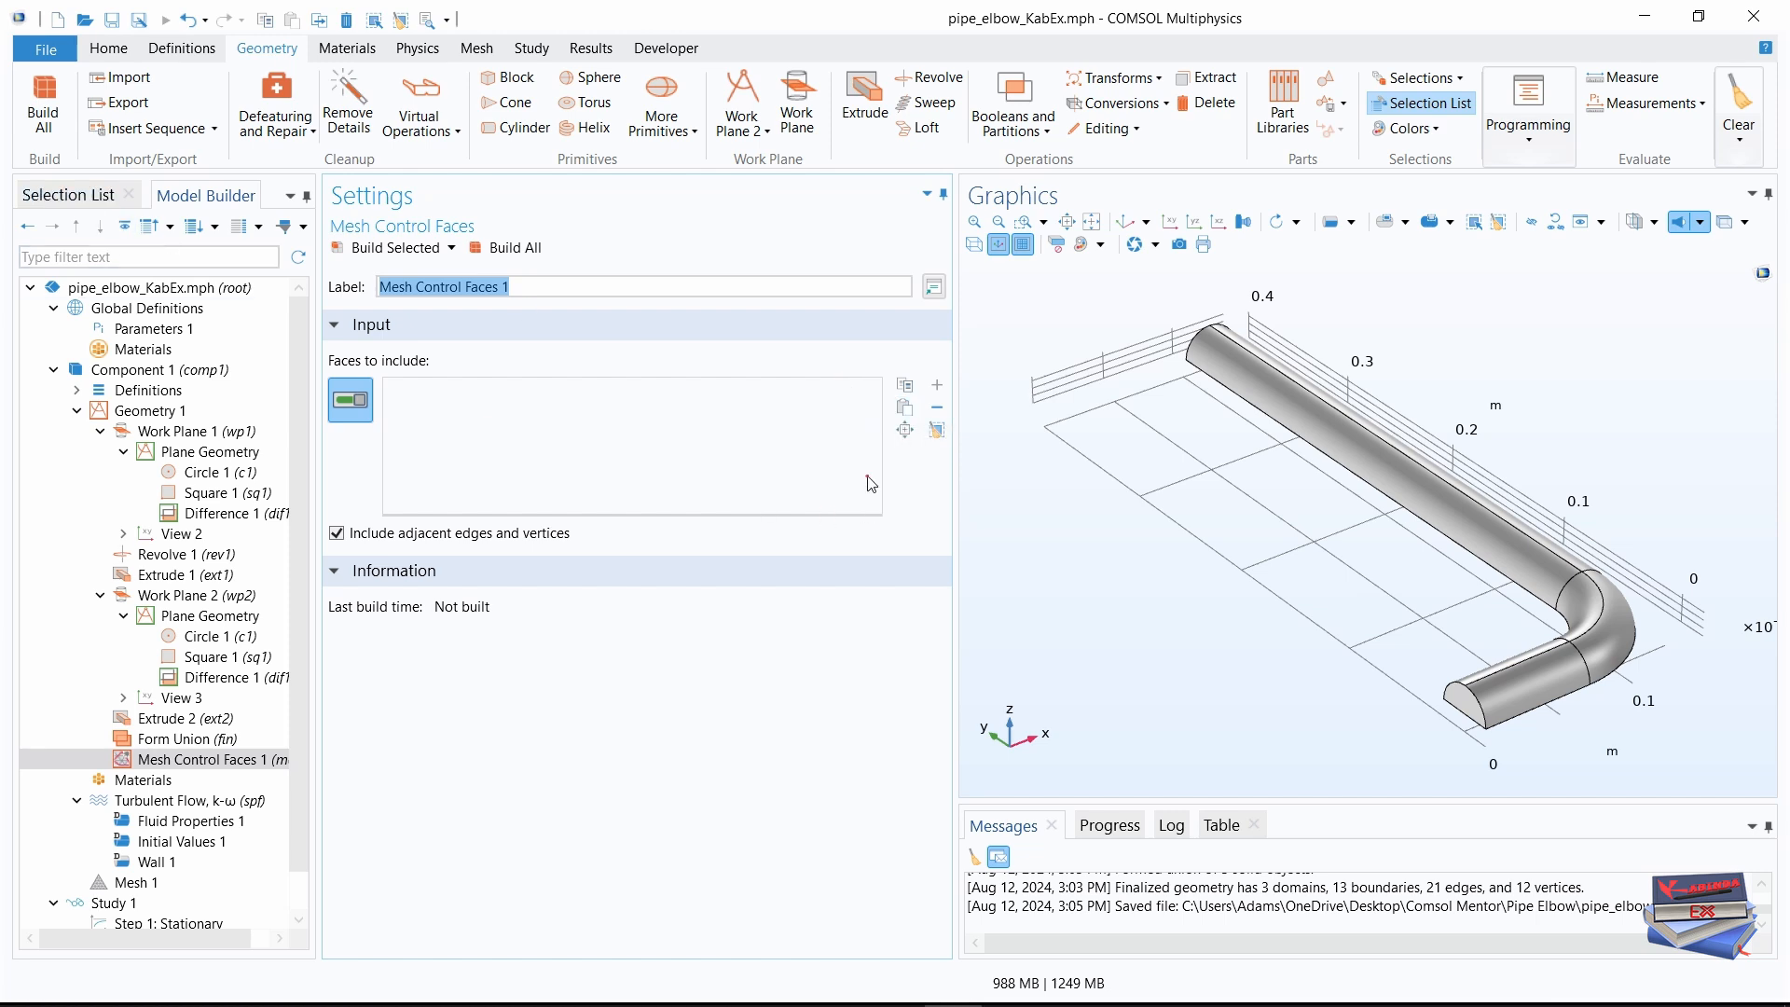
left_click(905, 412)
left_click(807, 503)
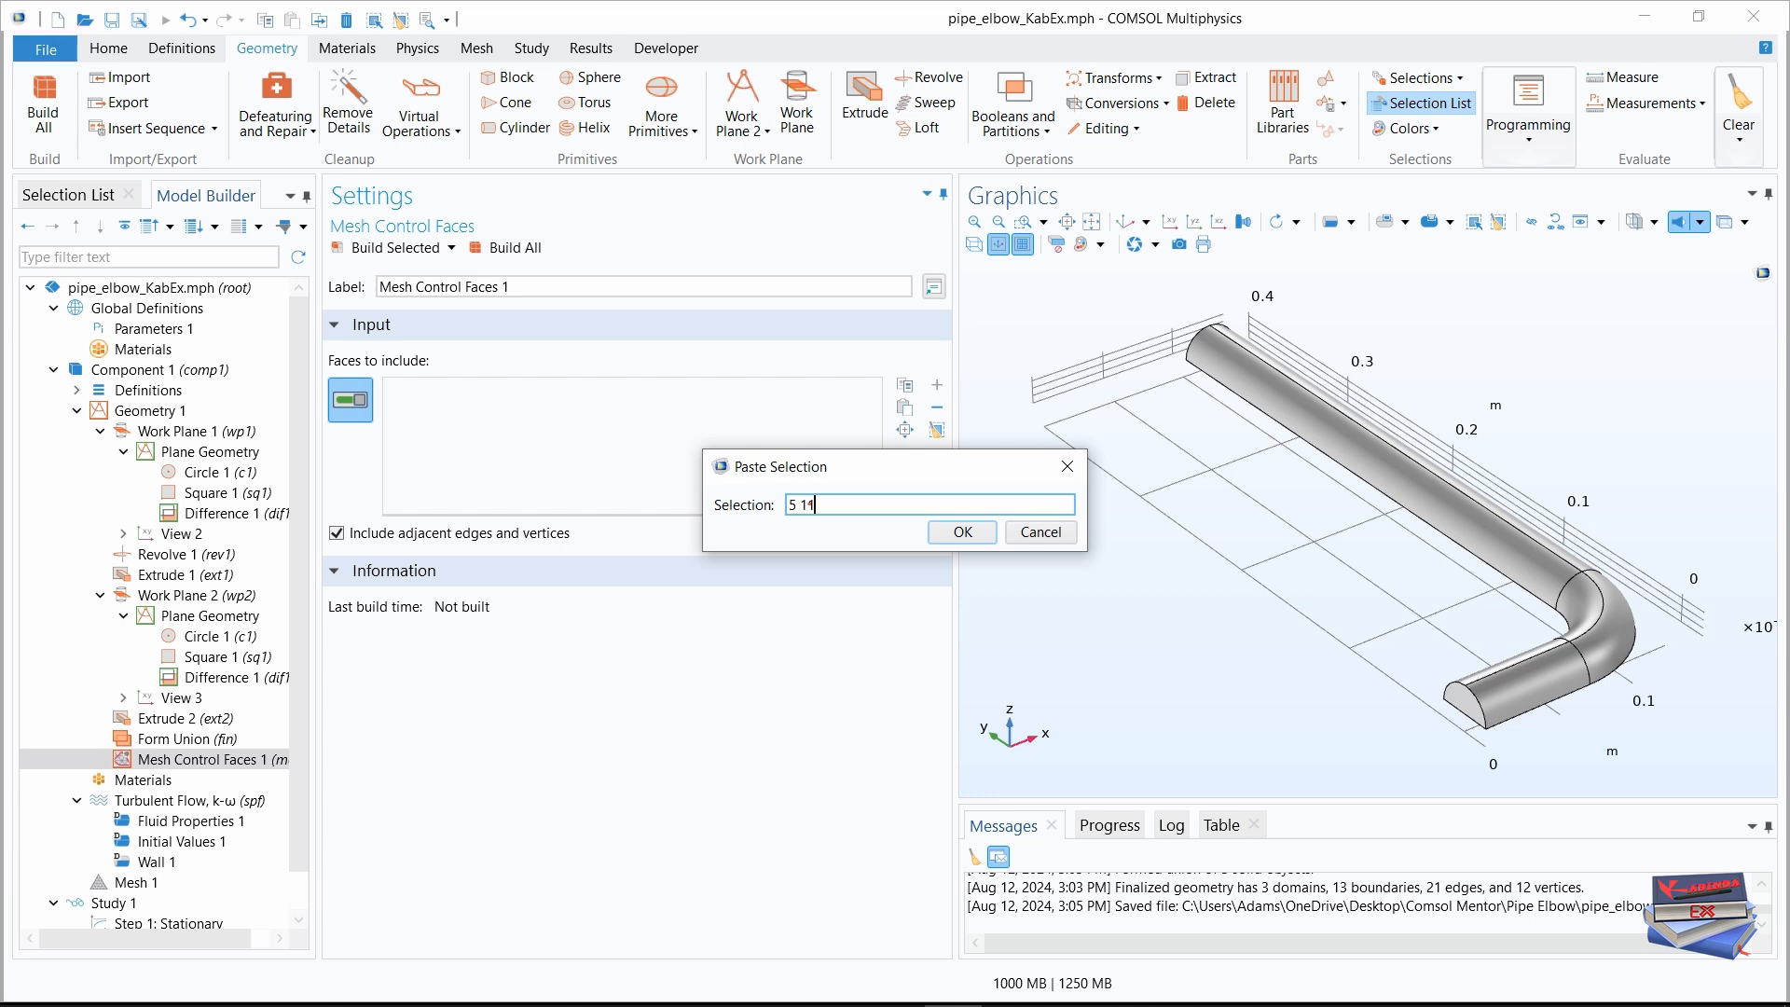
type("5 11")
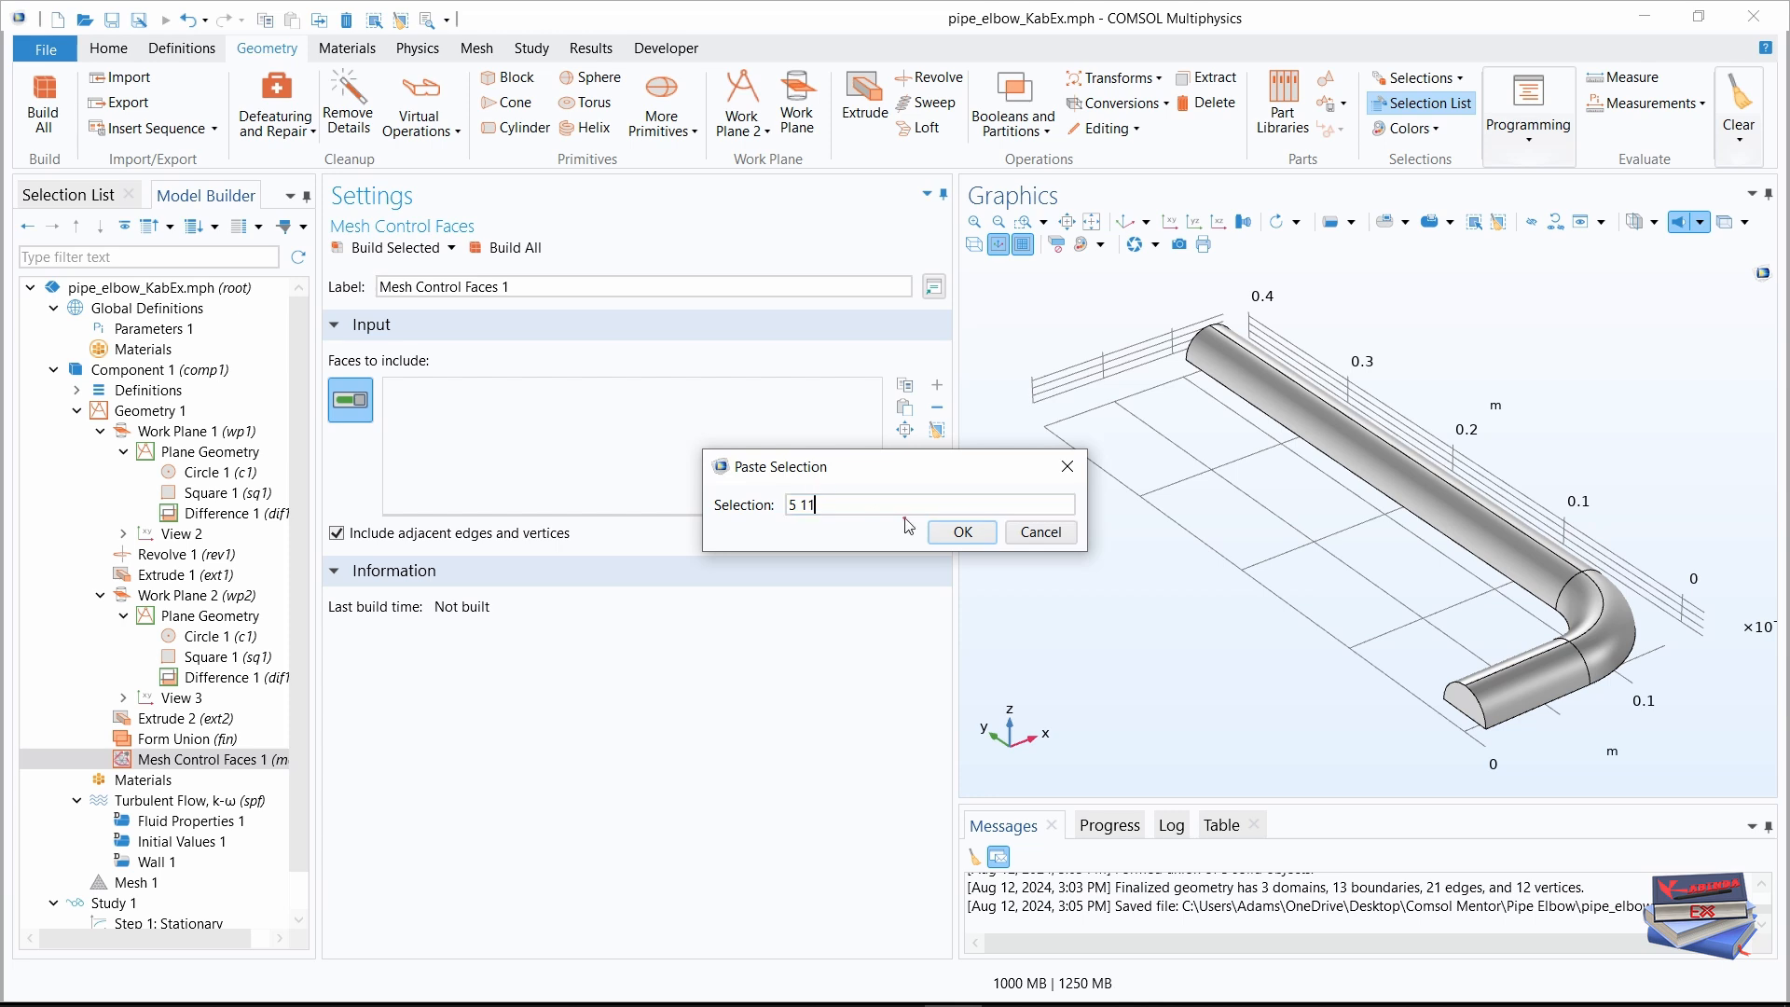
left_click(963, 532)
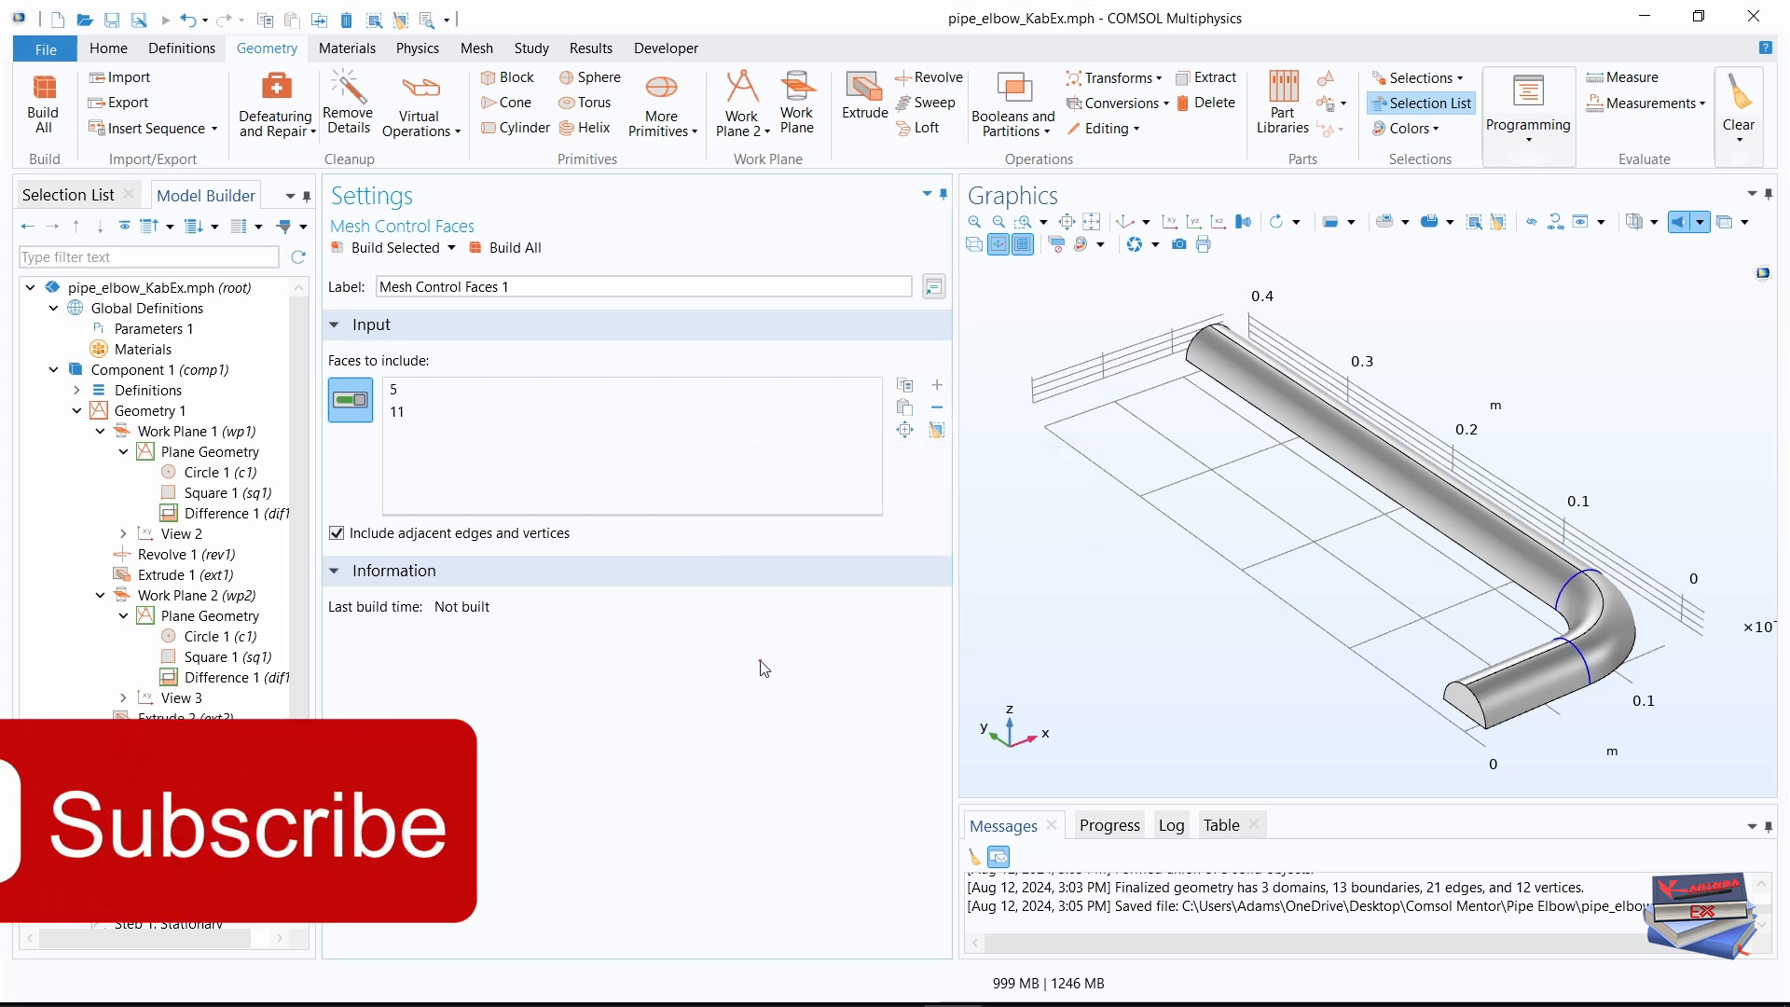
- Check faces 5 and 11 in the selection list and build the whole geometry with the mesh control faces
left_click(76, 205)
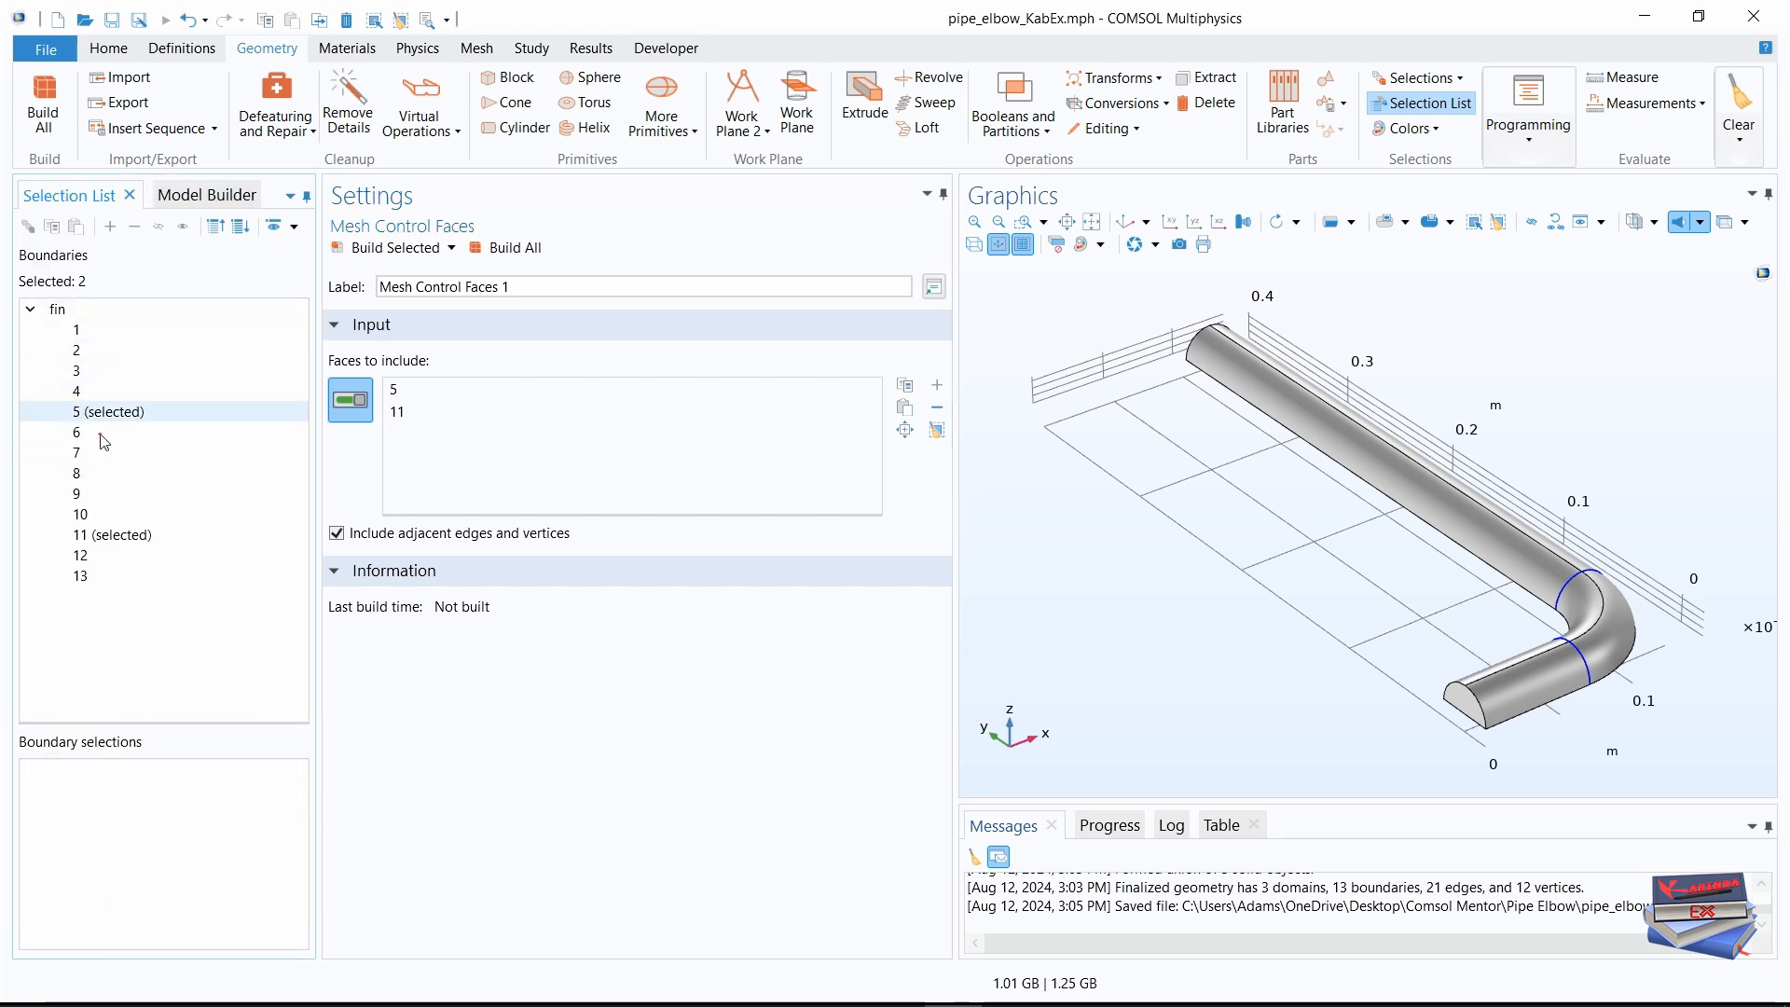
left_click(197, 195)
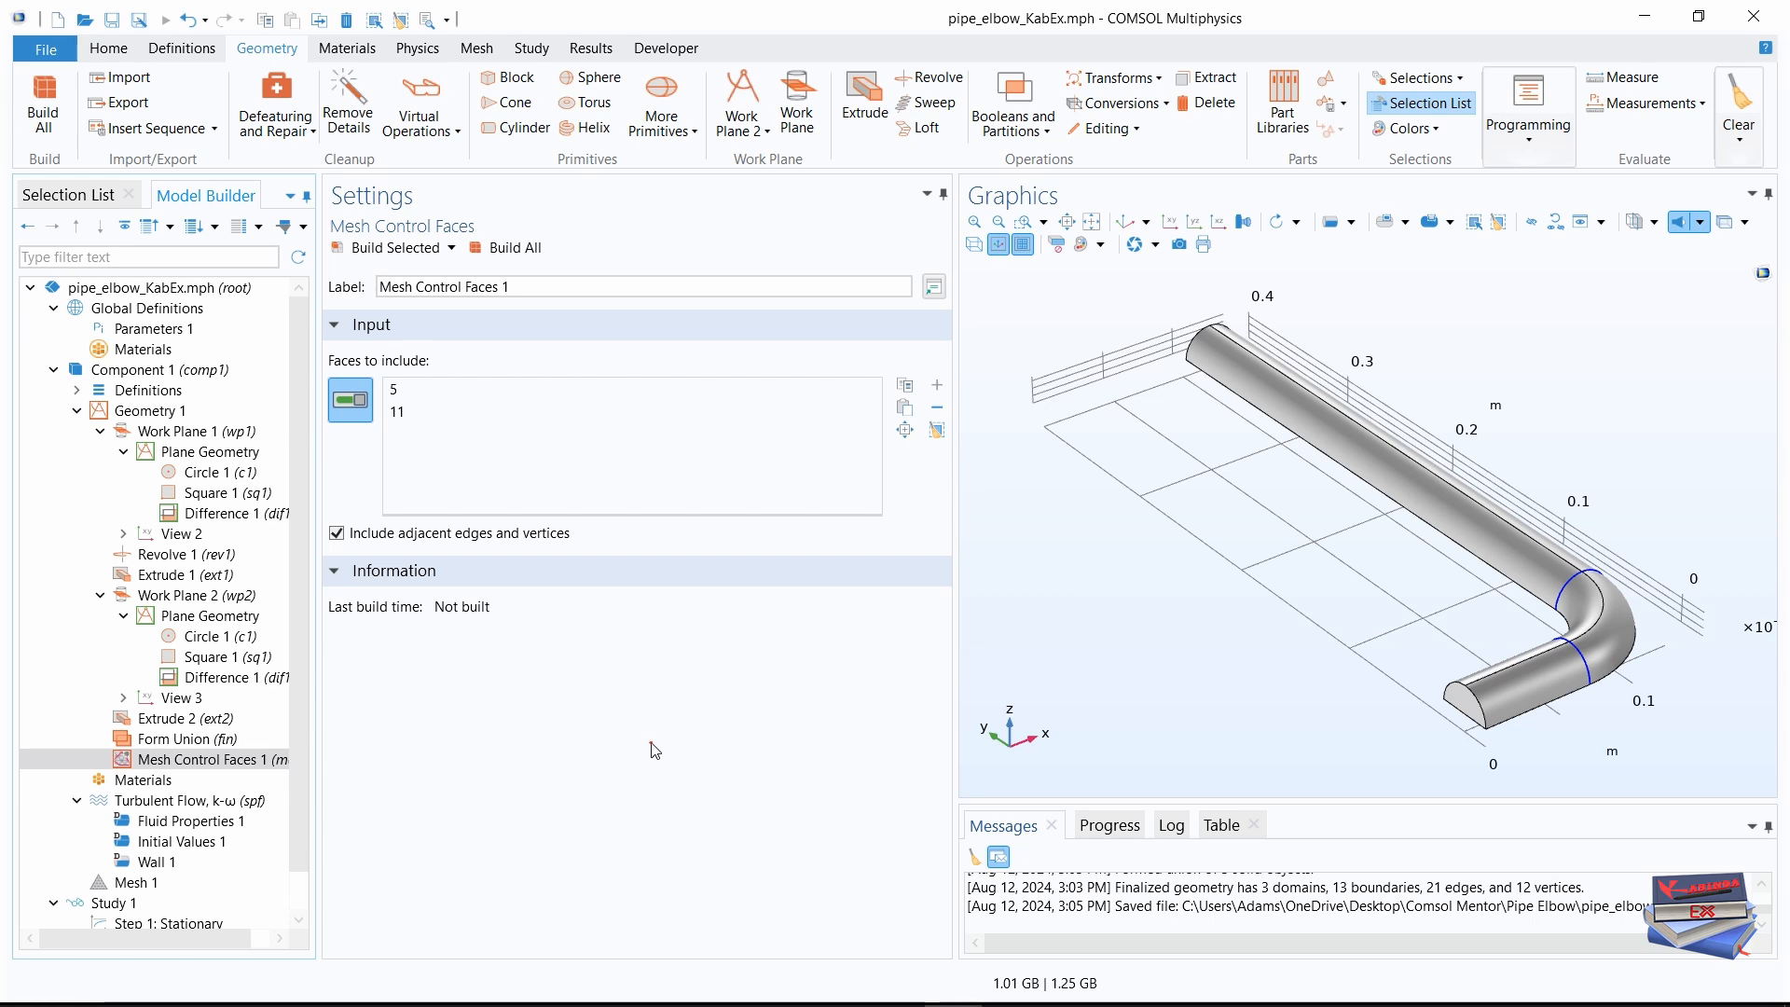
left_click(508, 249)
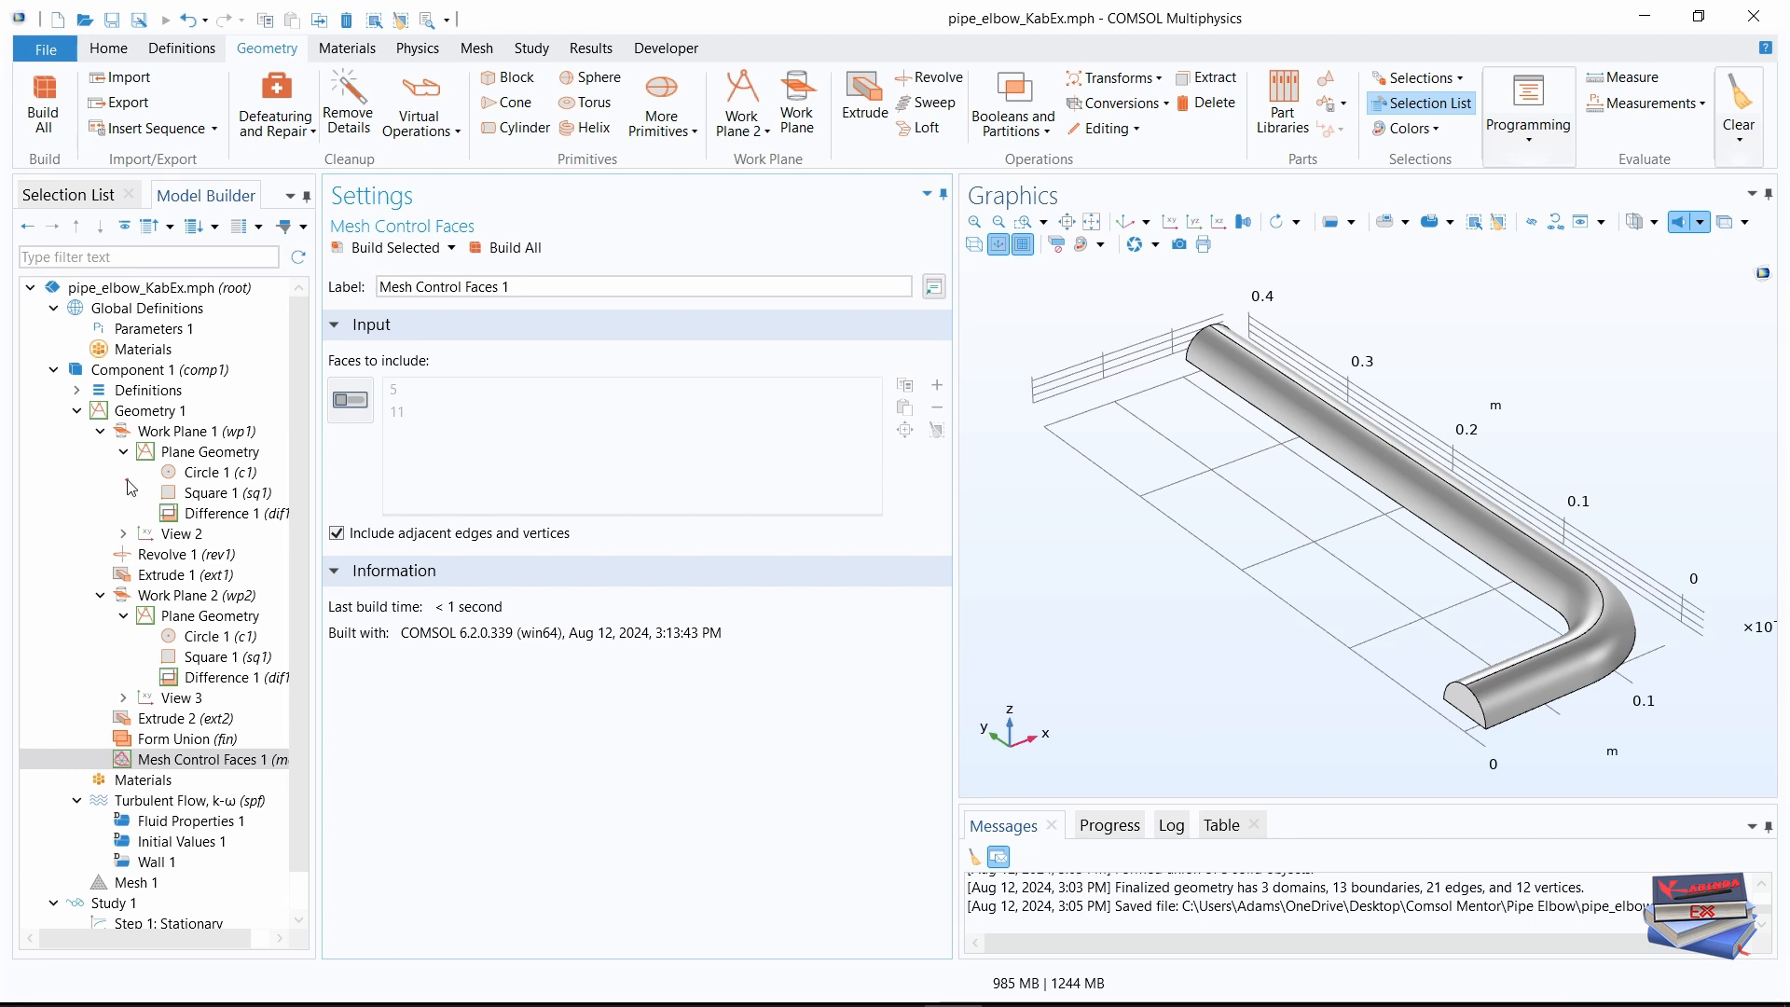
left_click(79, 412)
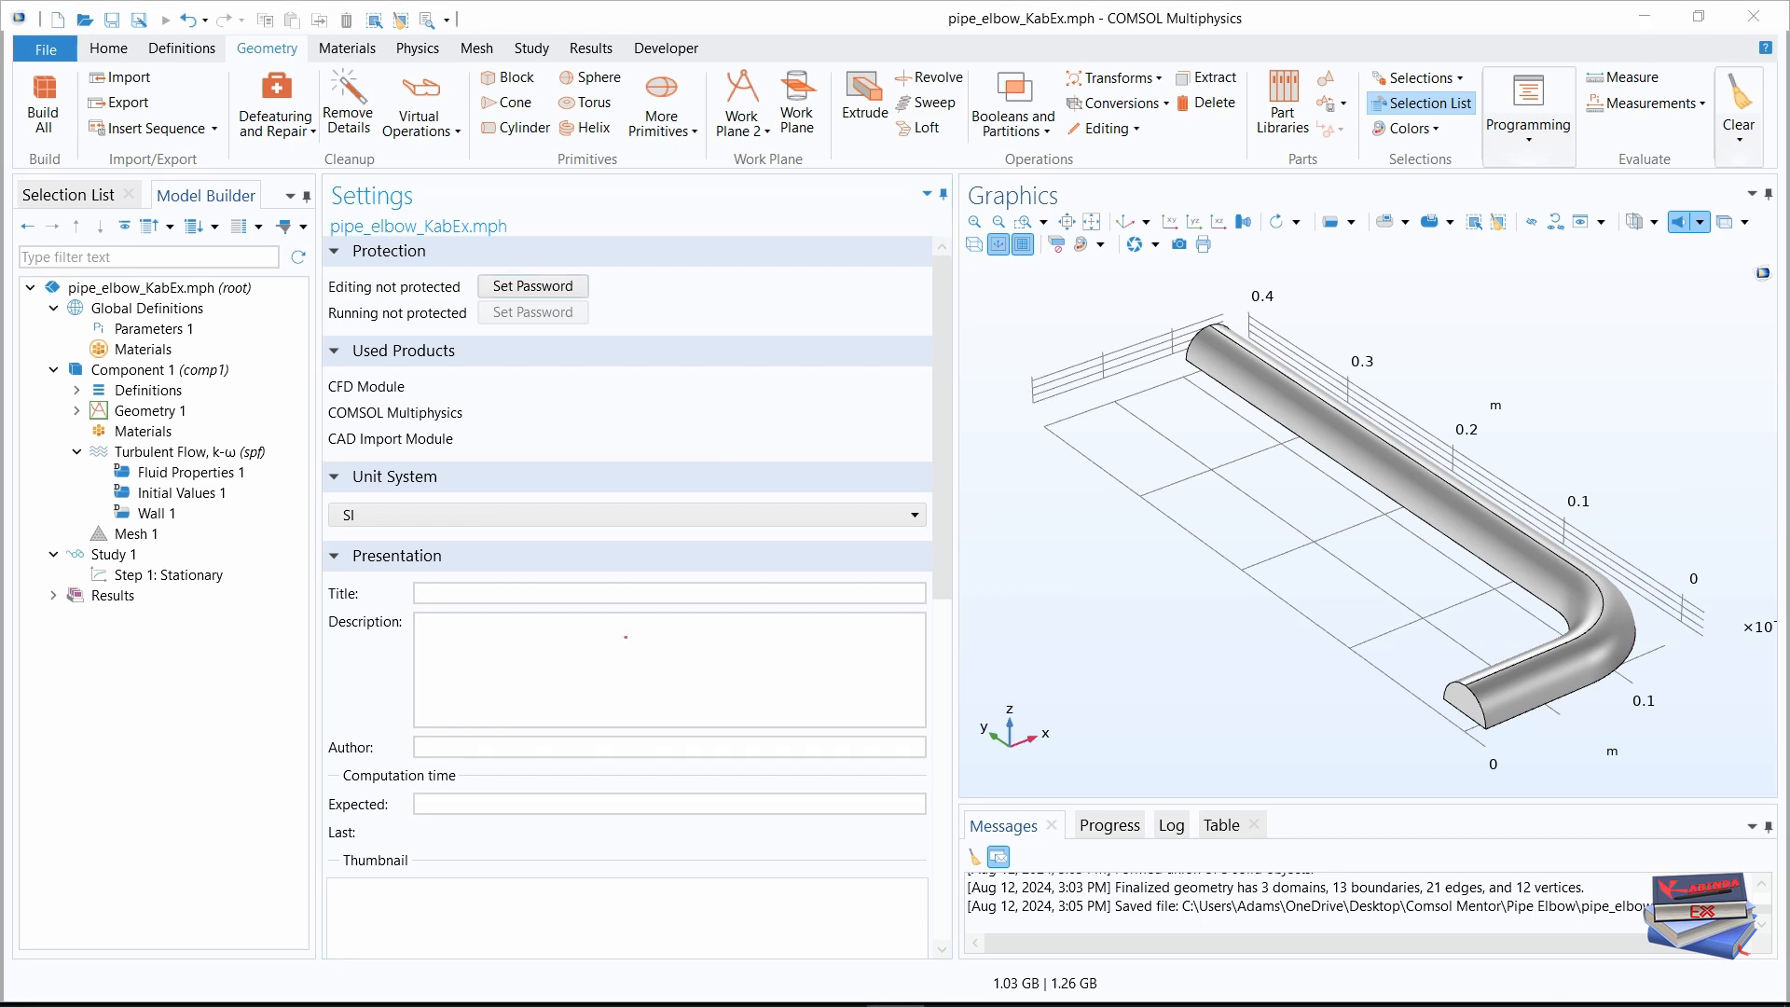
- Add a blank material to Component 1 with a density of rhof and a dynamic viscosity of muf
left_click(146, 431)
right_click(148, 434)
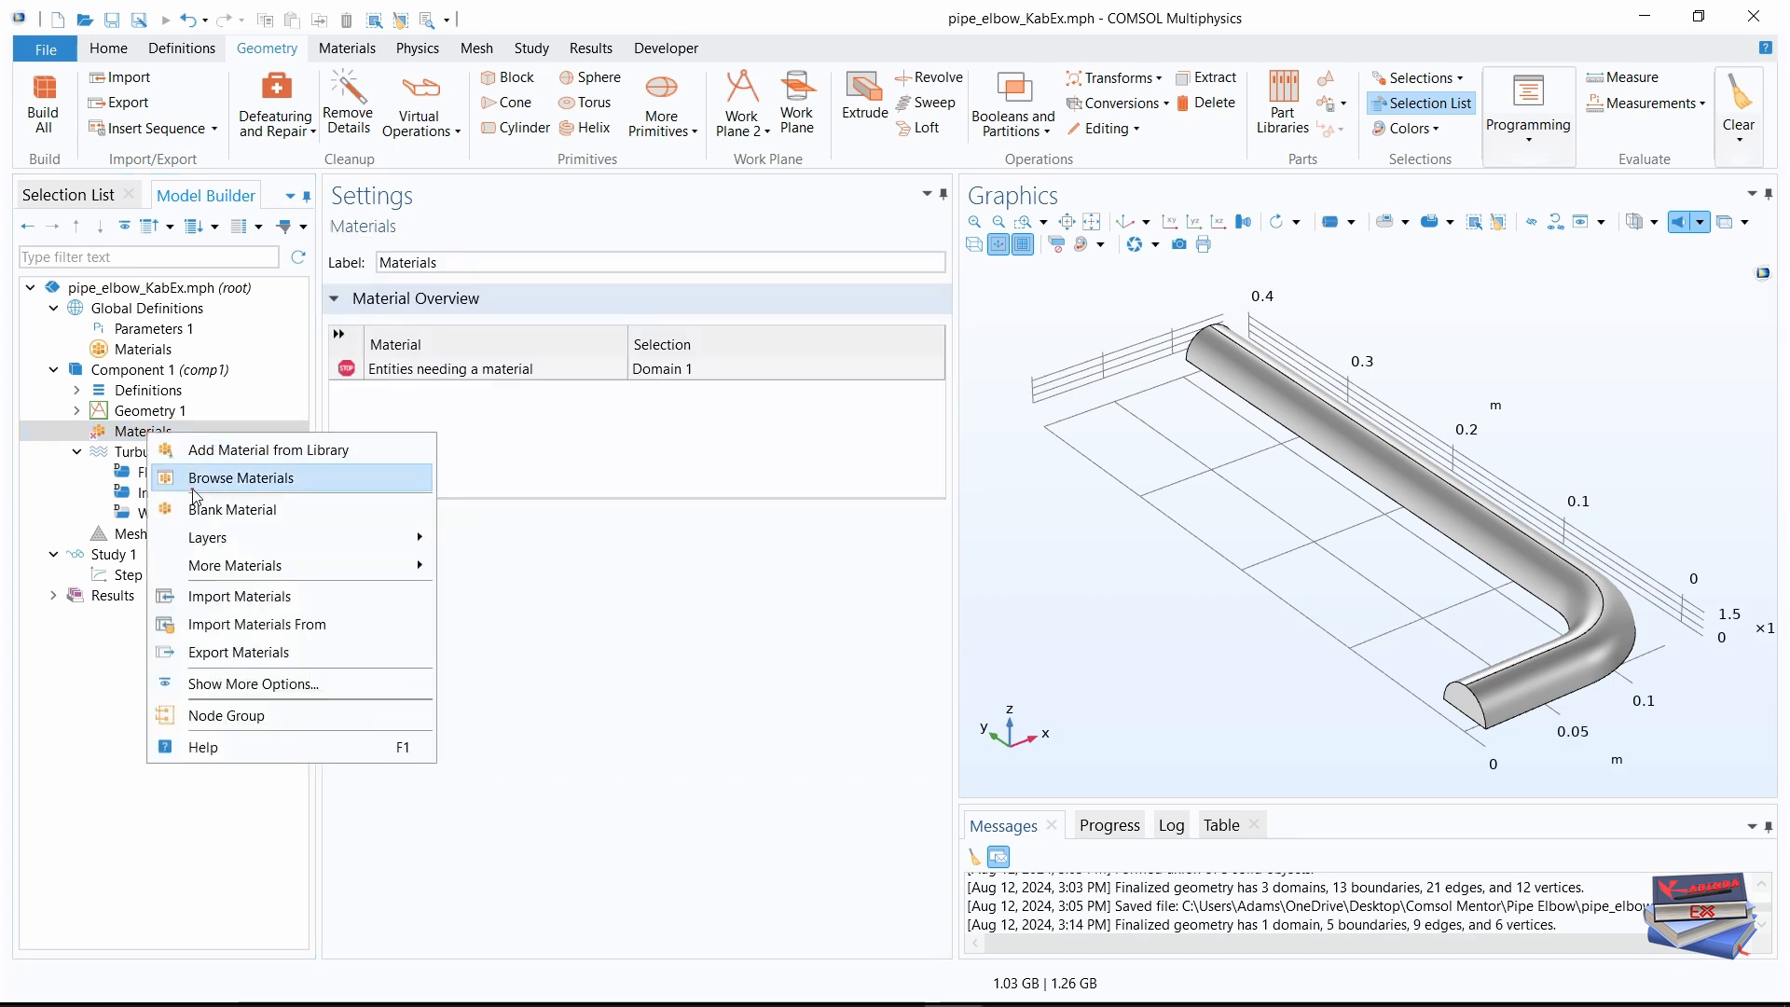
left_click(499, 631)
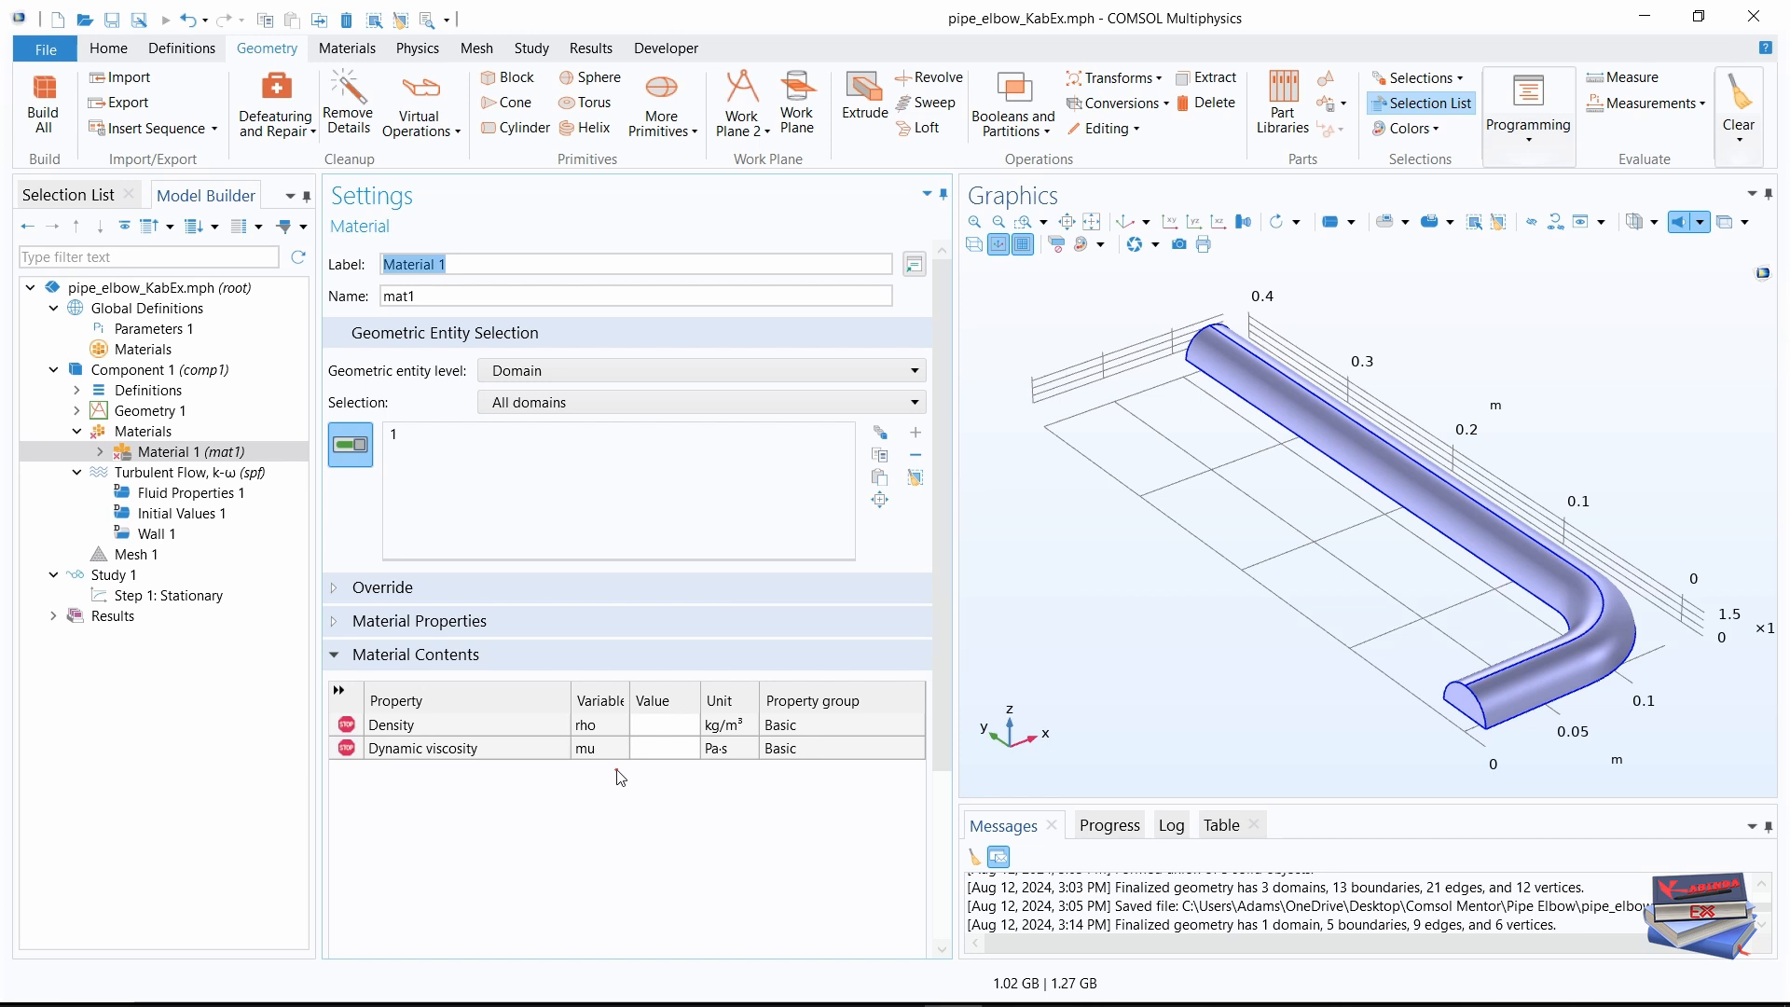
left_click(655, 725)
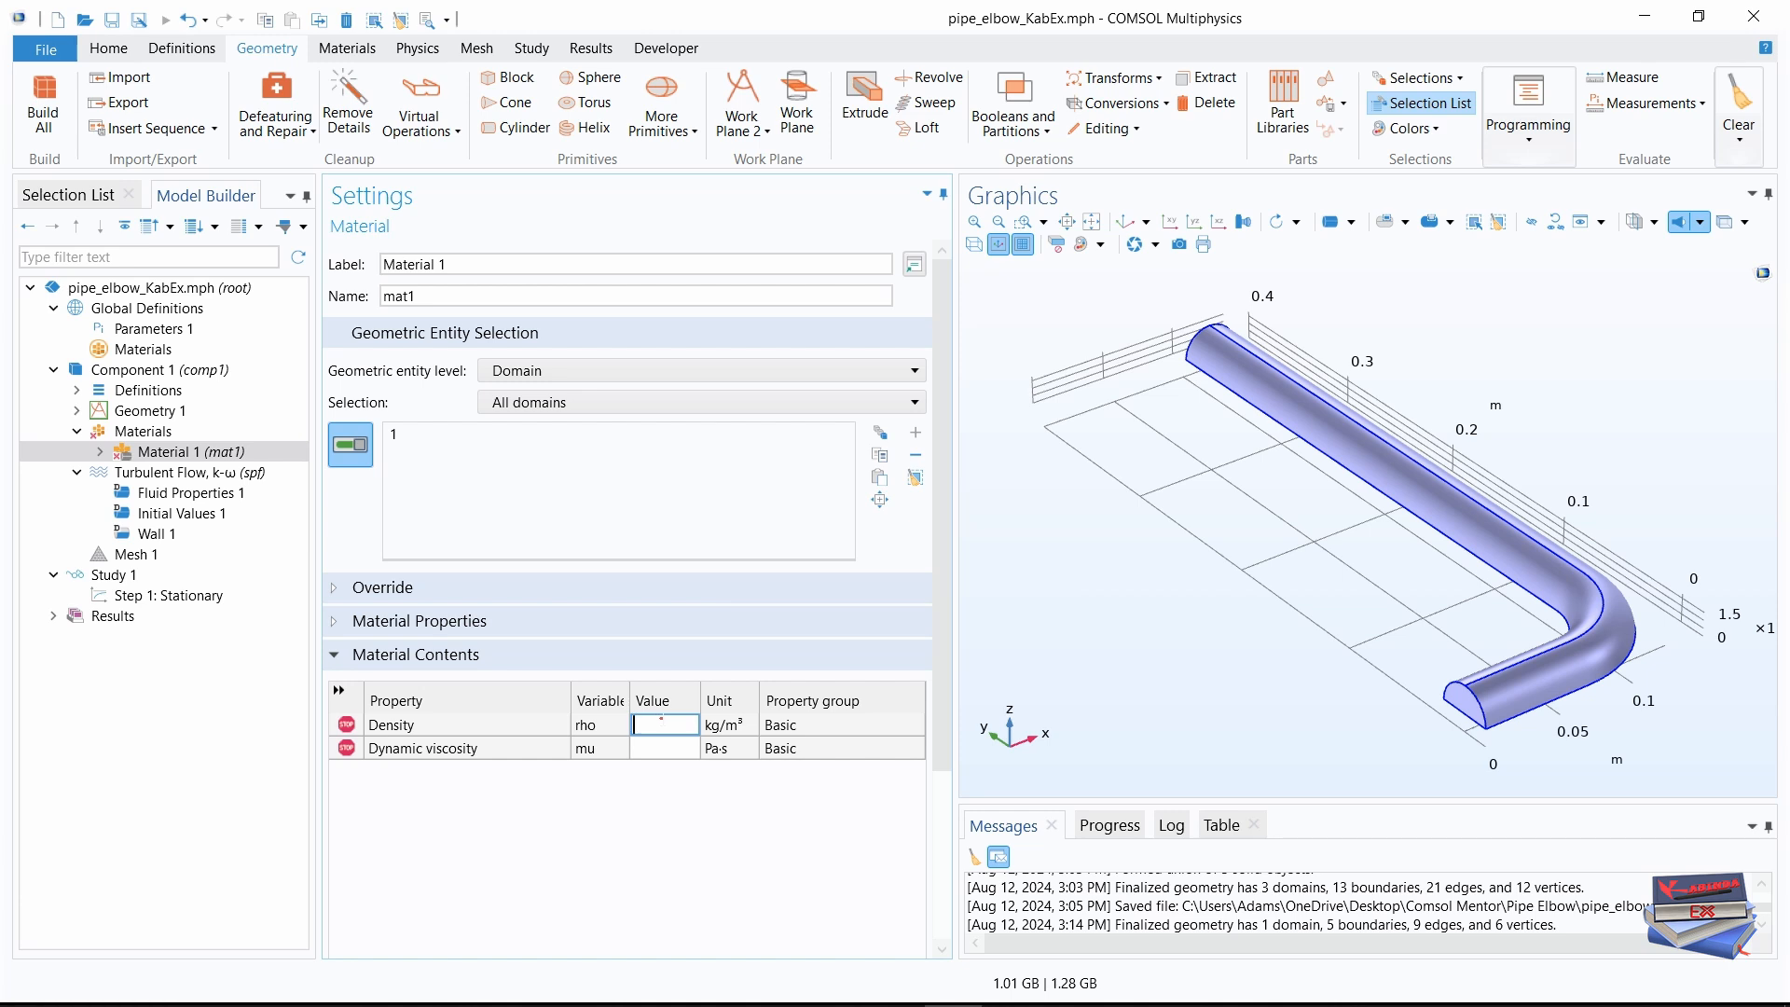
type("rho")
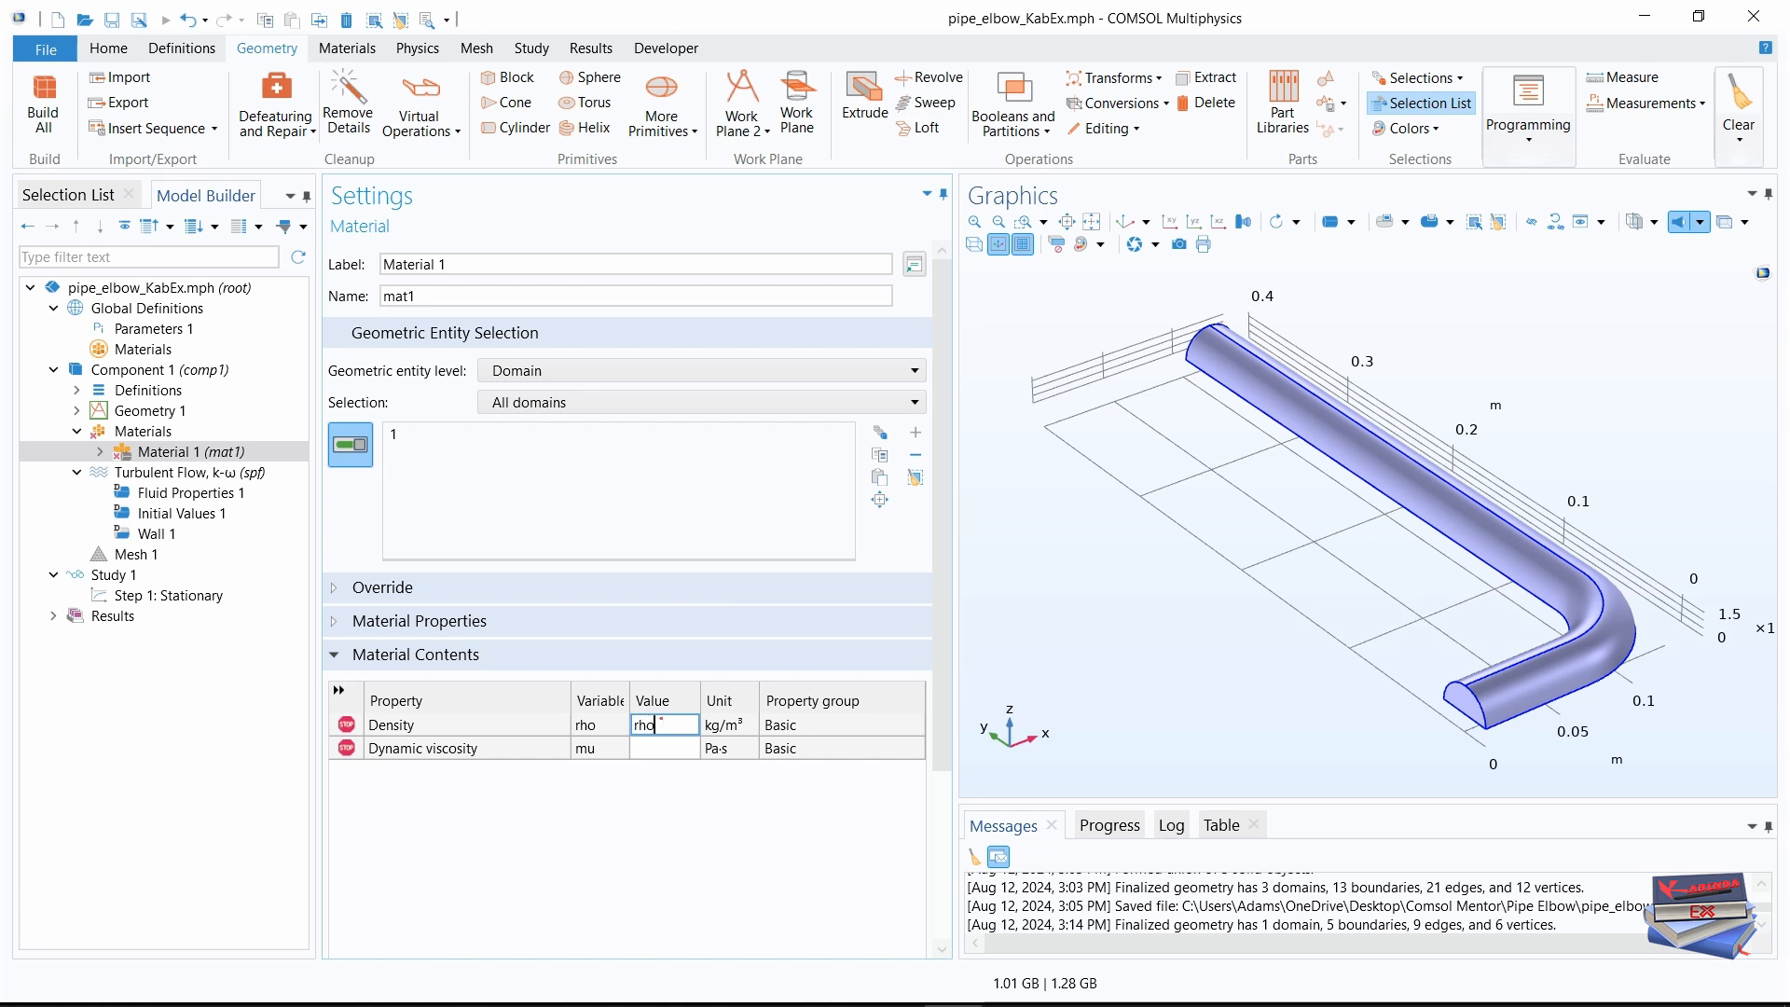
type("f")
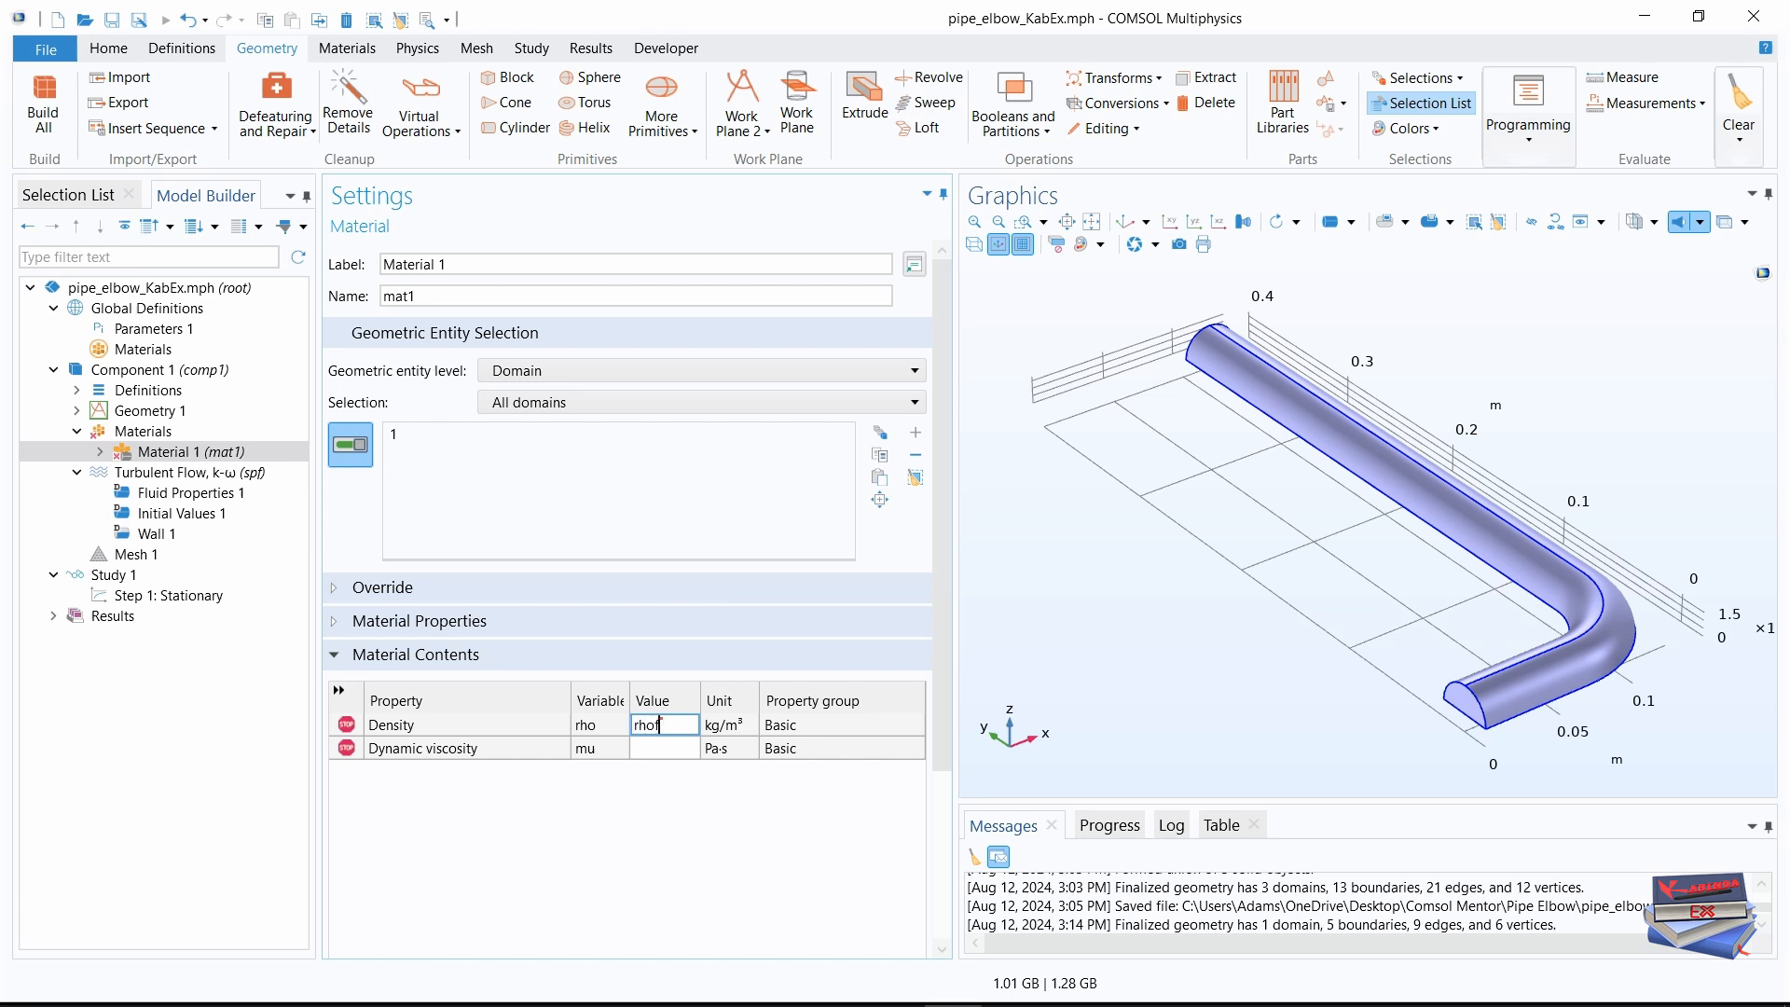
left_click(660, 751)
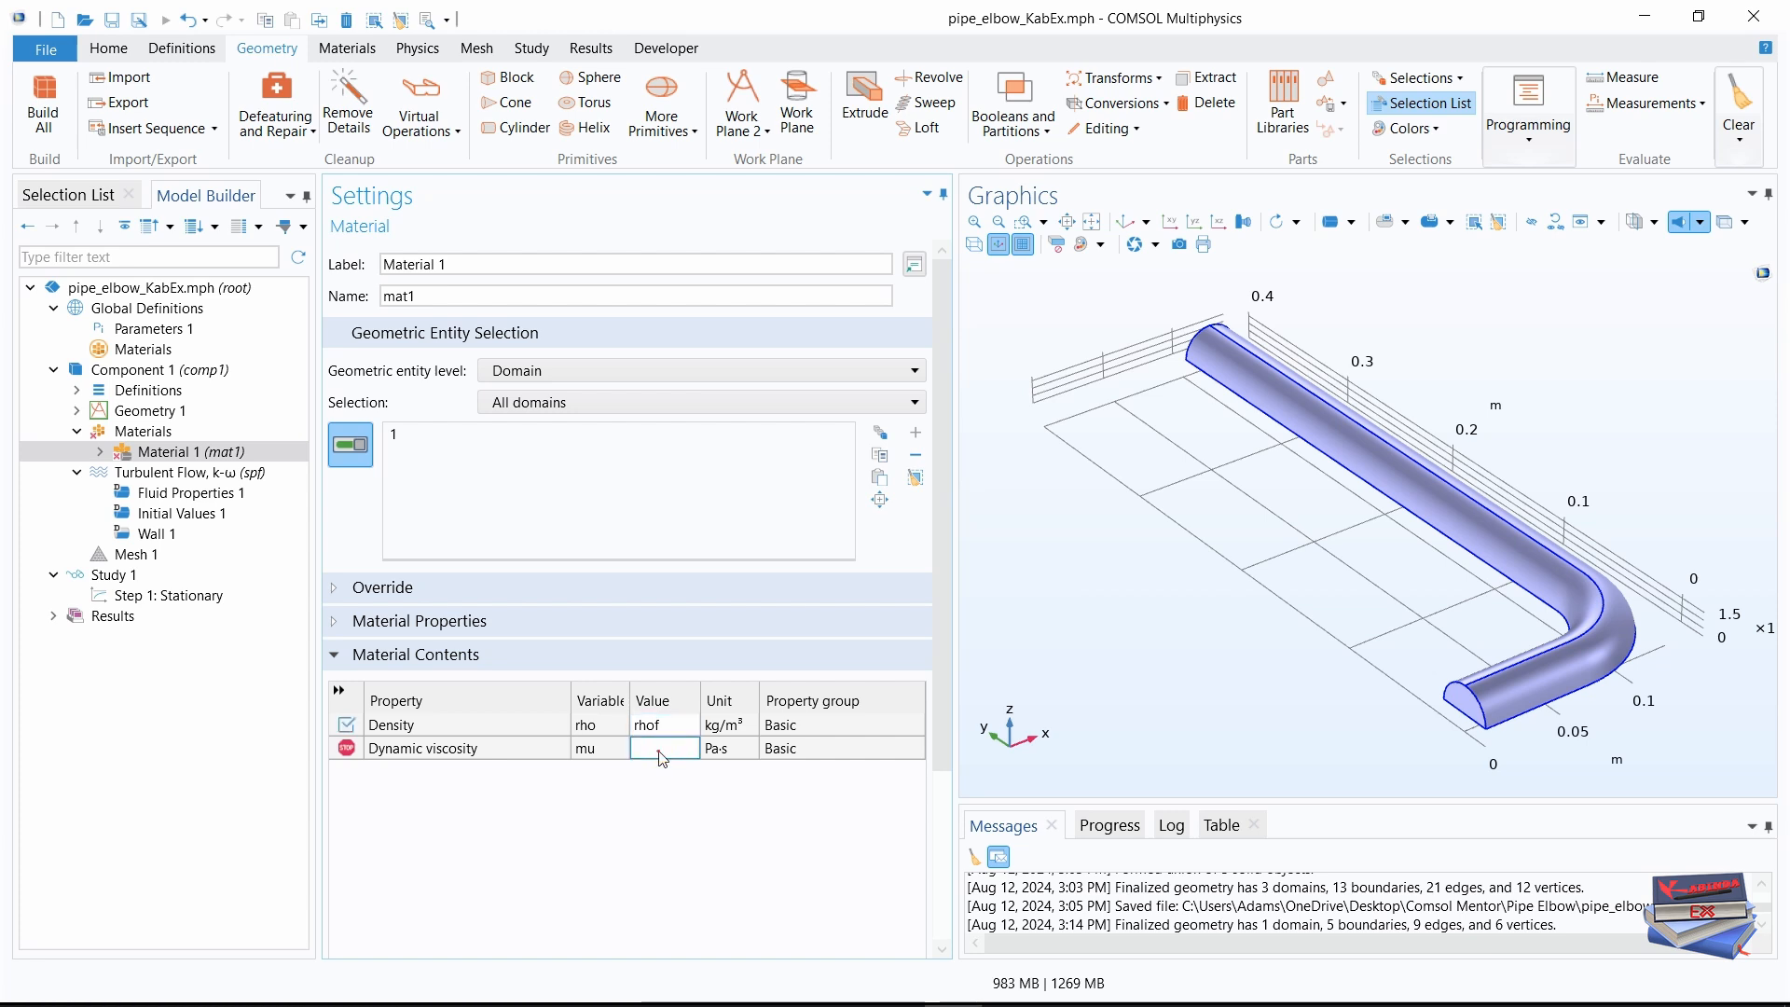
type("muf")
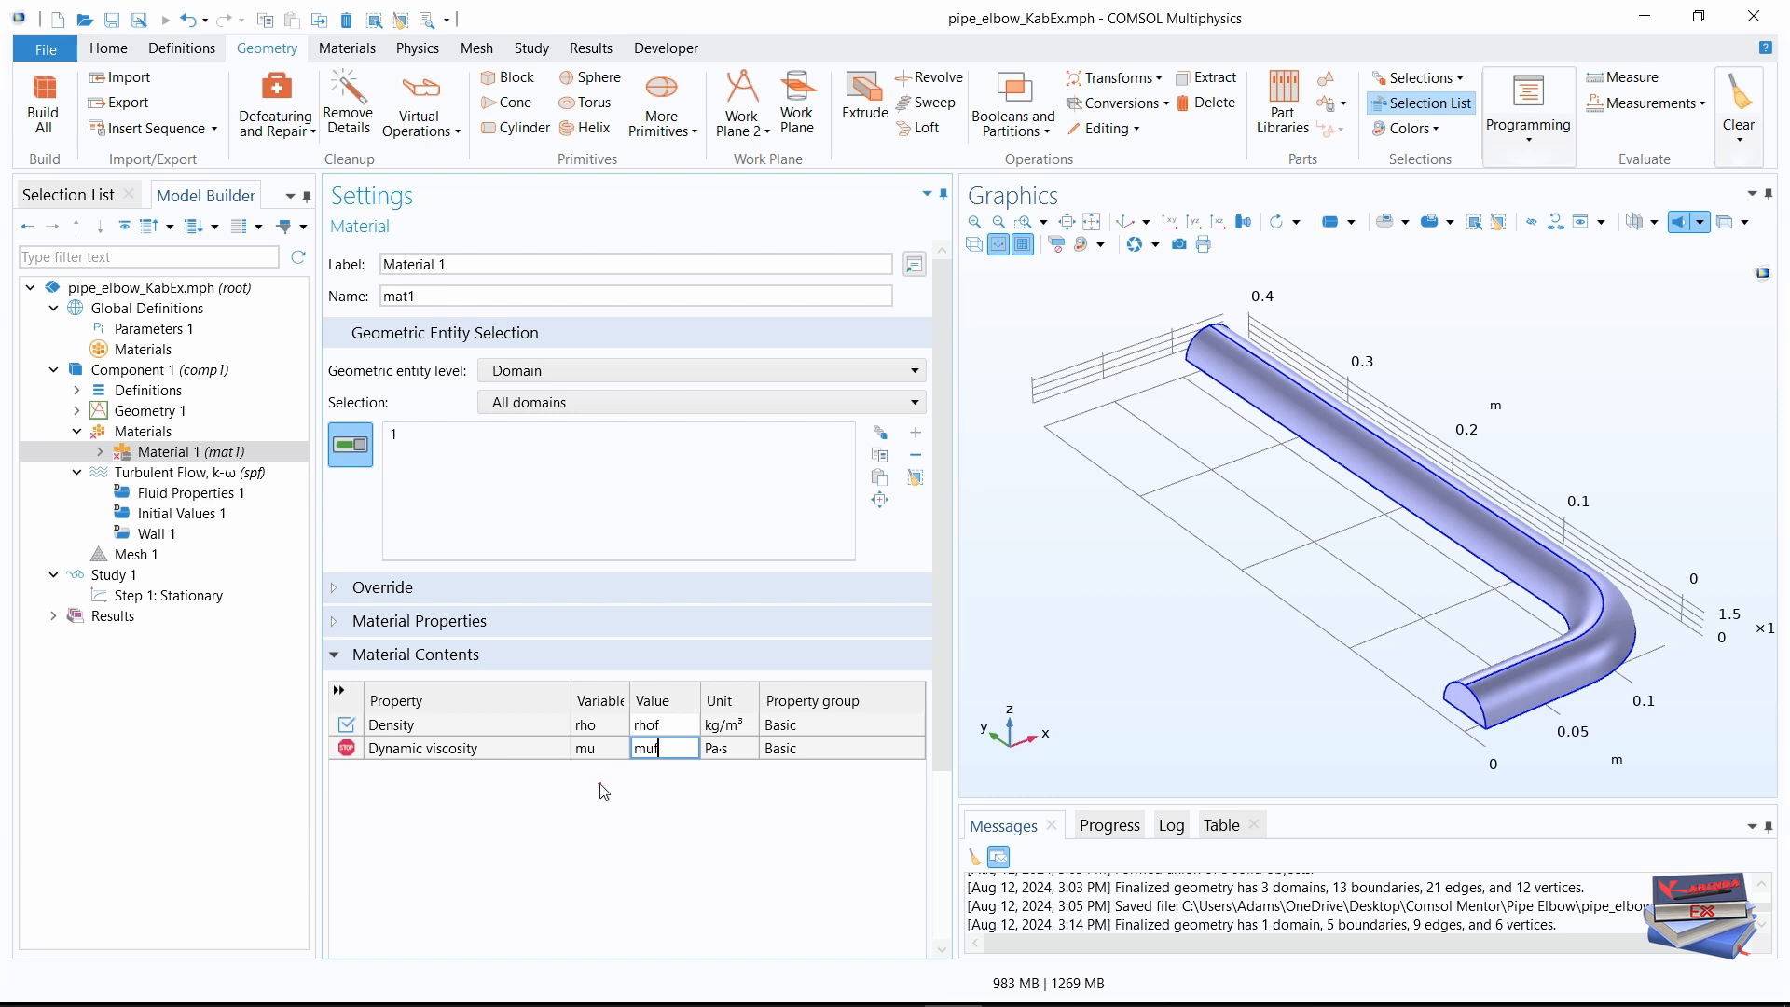
left_click(596, 817)
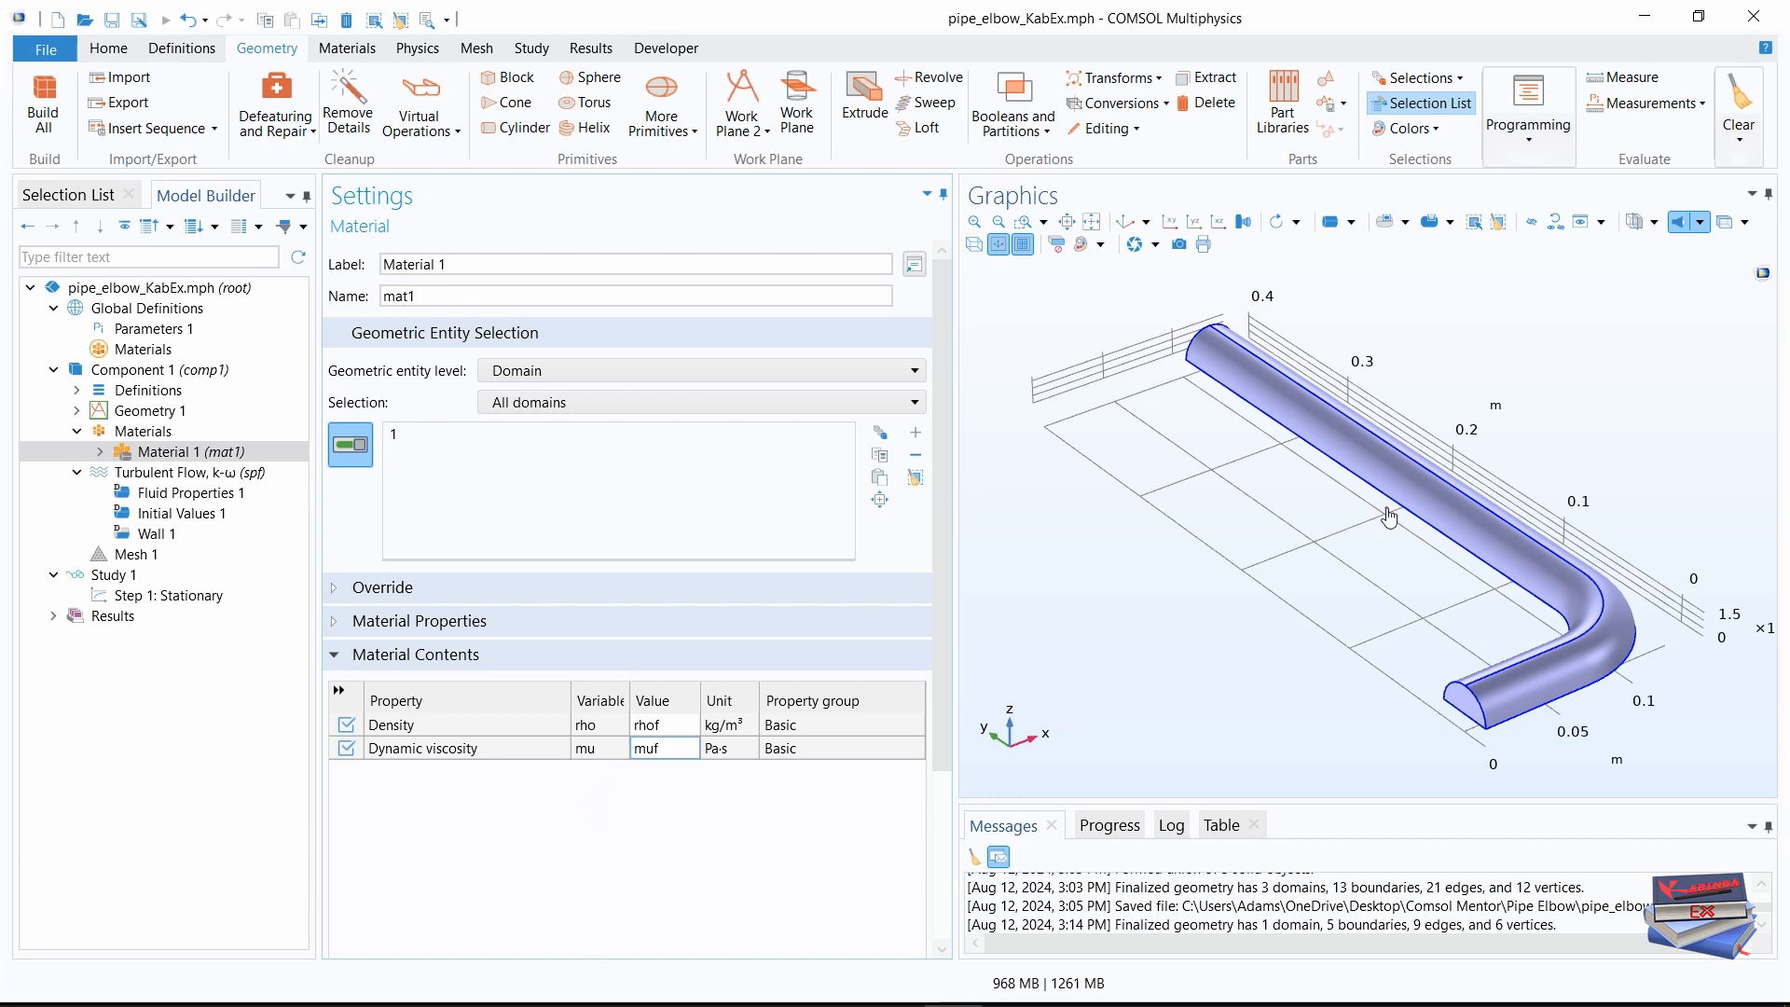
- Change the new material's label to Water and save the model
left_click_drag(476, 280, 352, 281)
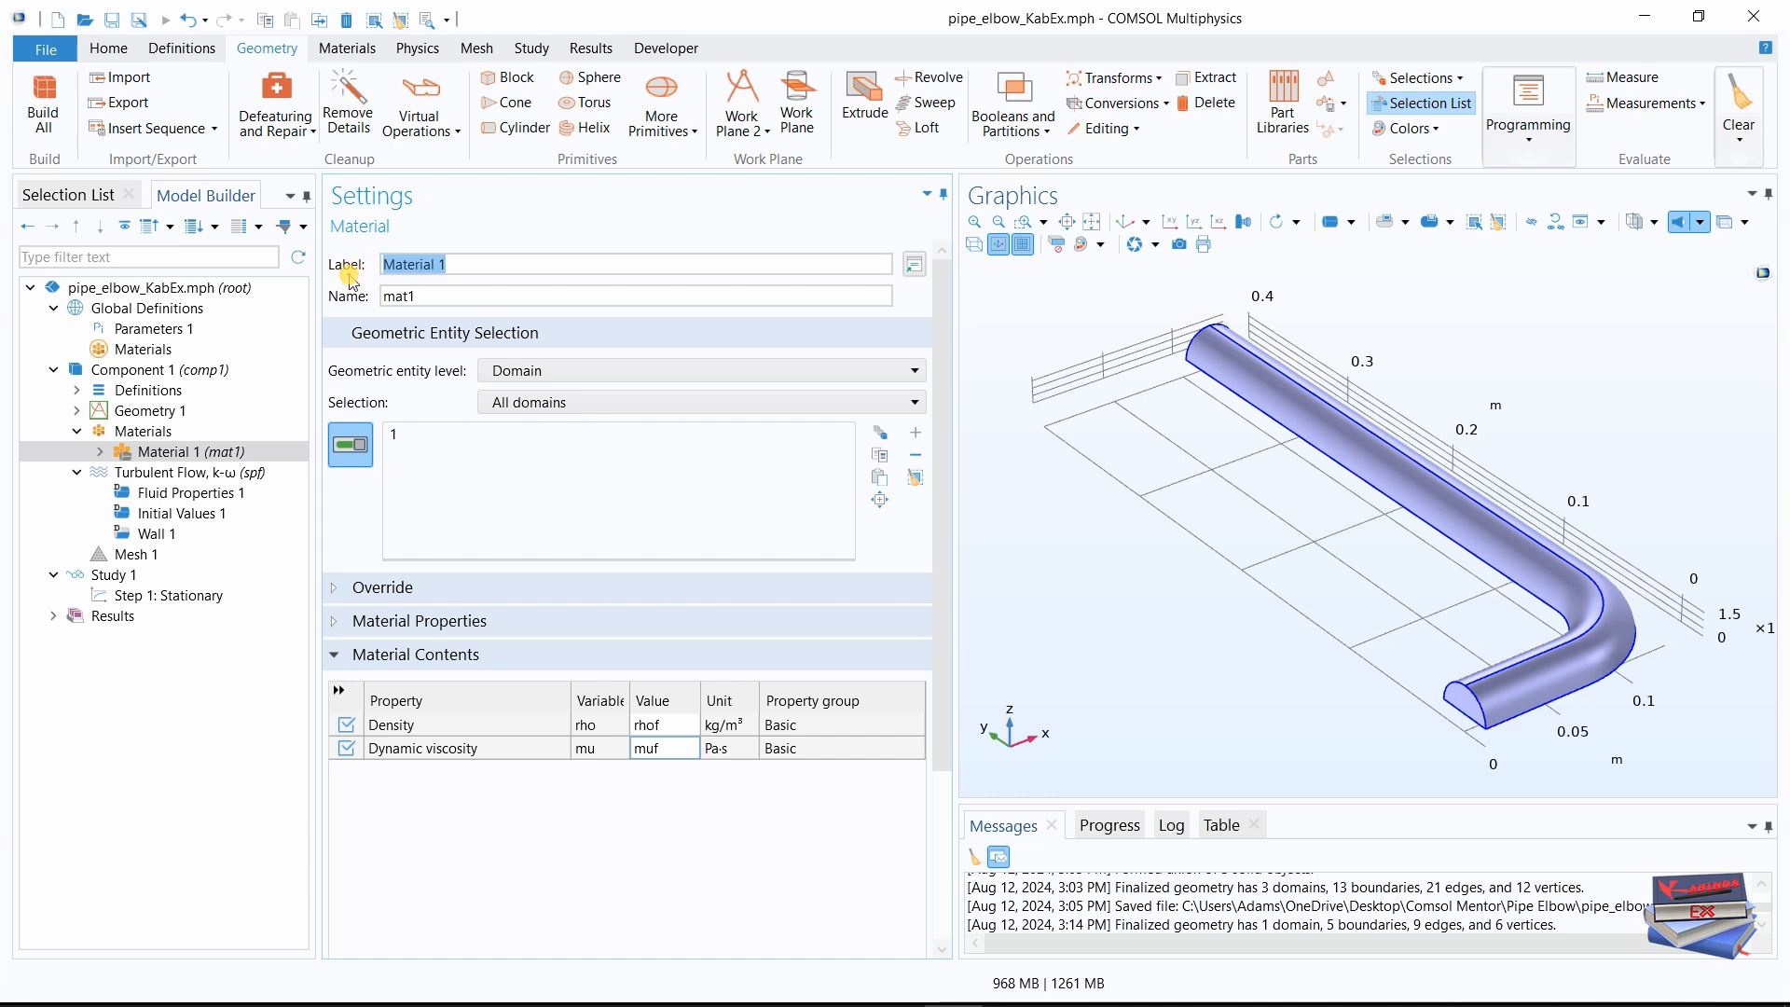
key("Caps_Lock")
type("W")
key("Caps_Lock")
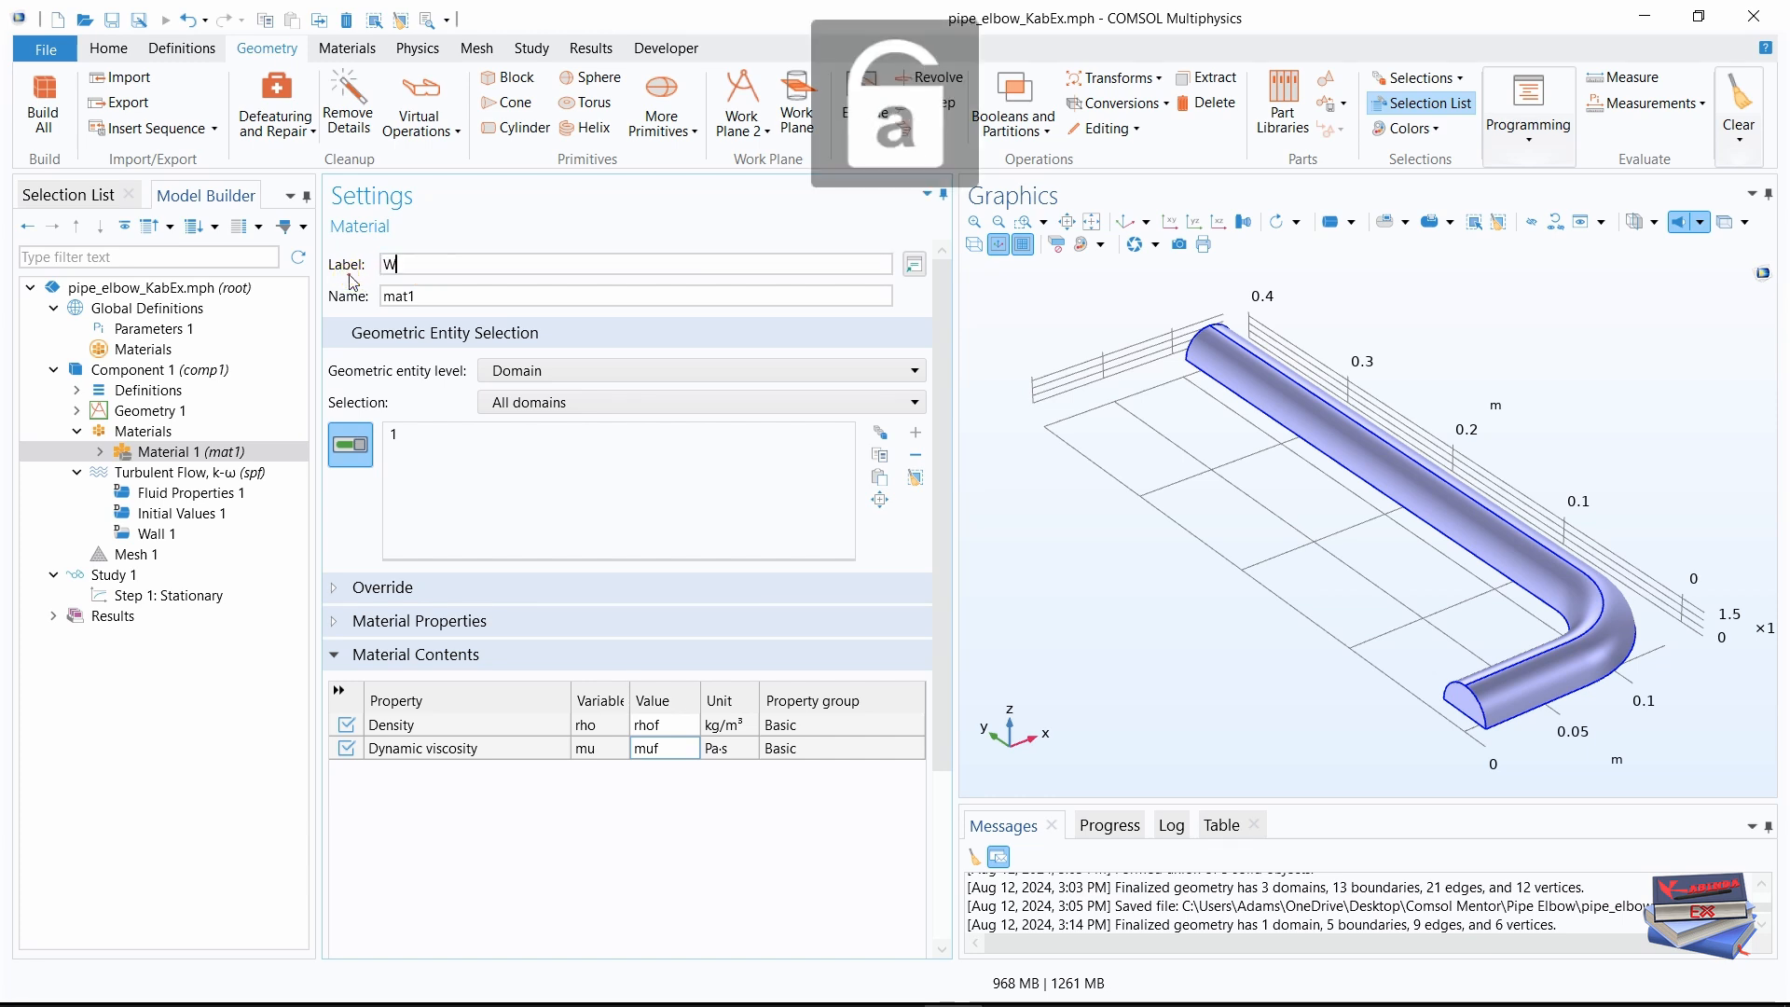
type("t")
key("BackSpace")
type("a")
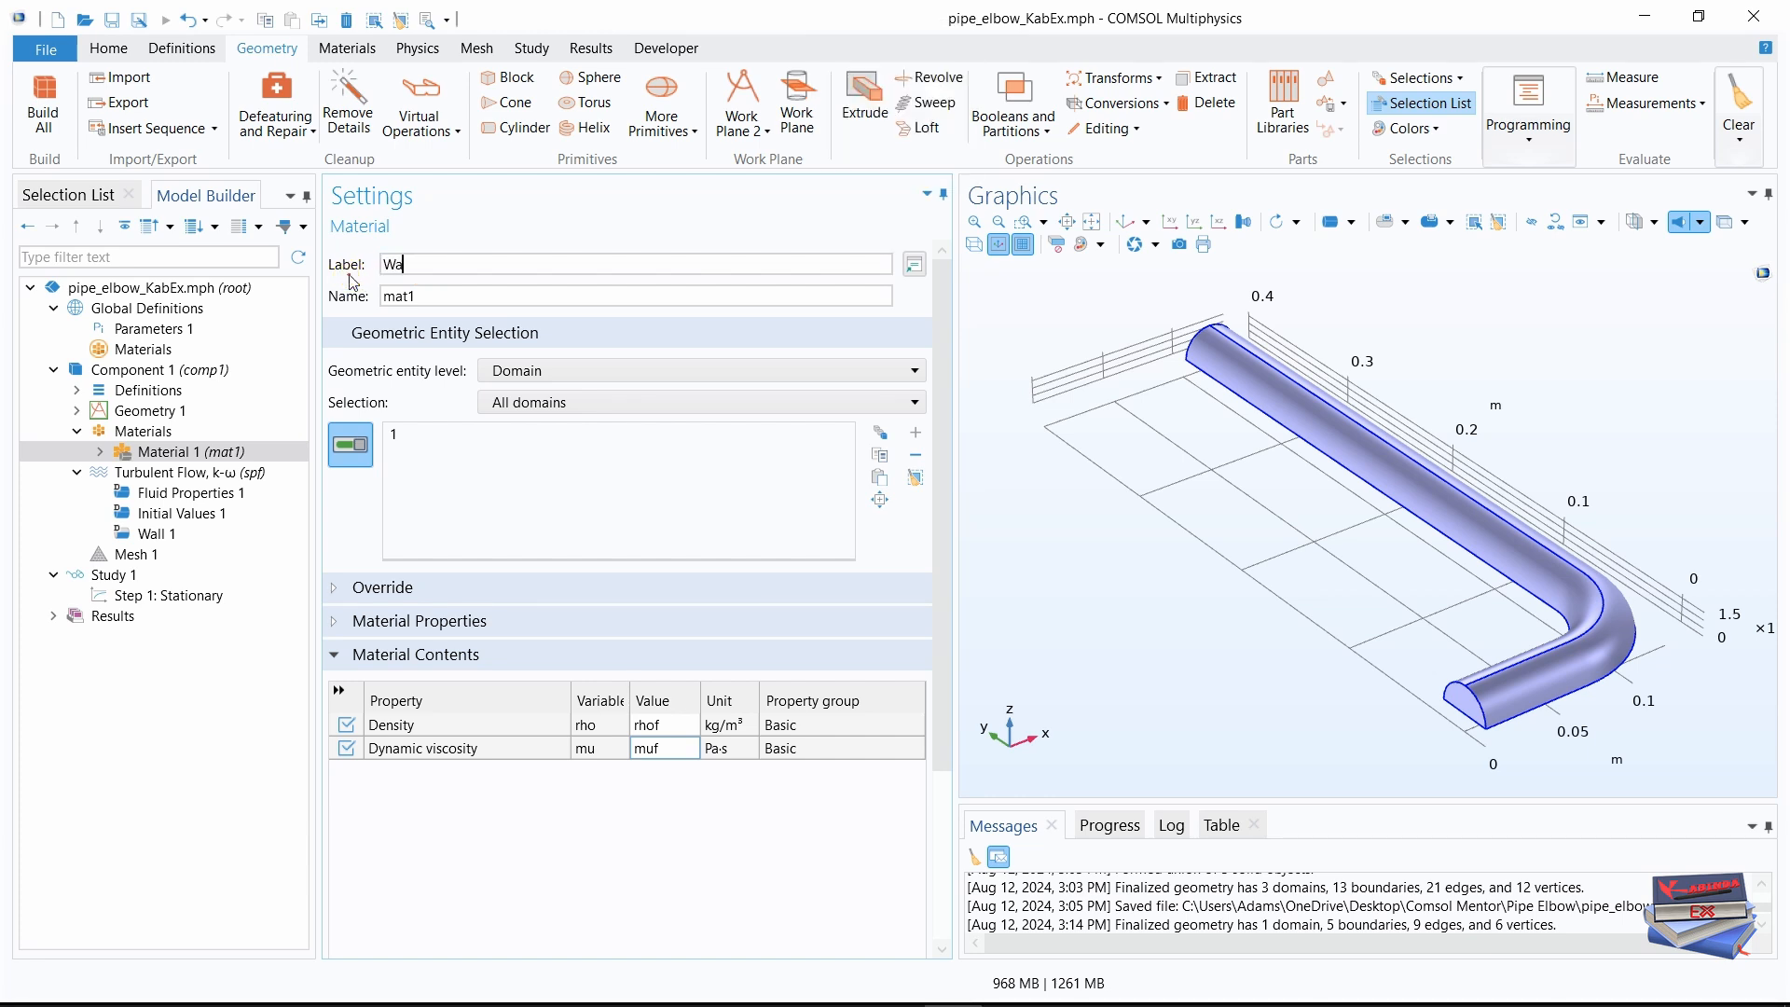
type("ter")
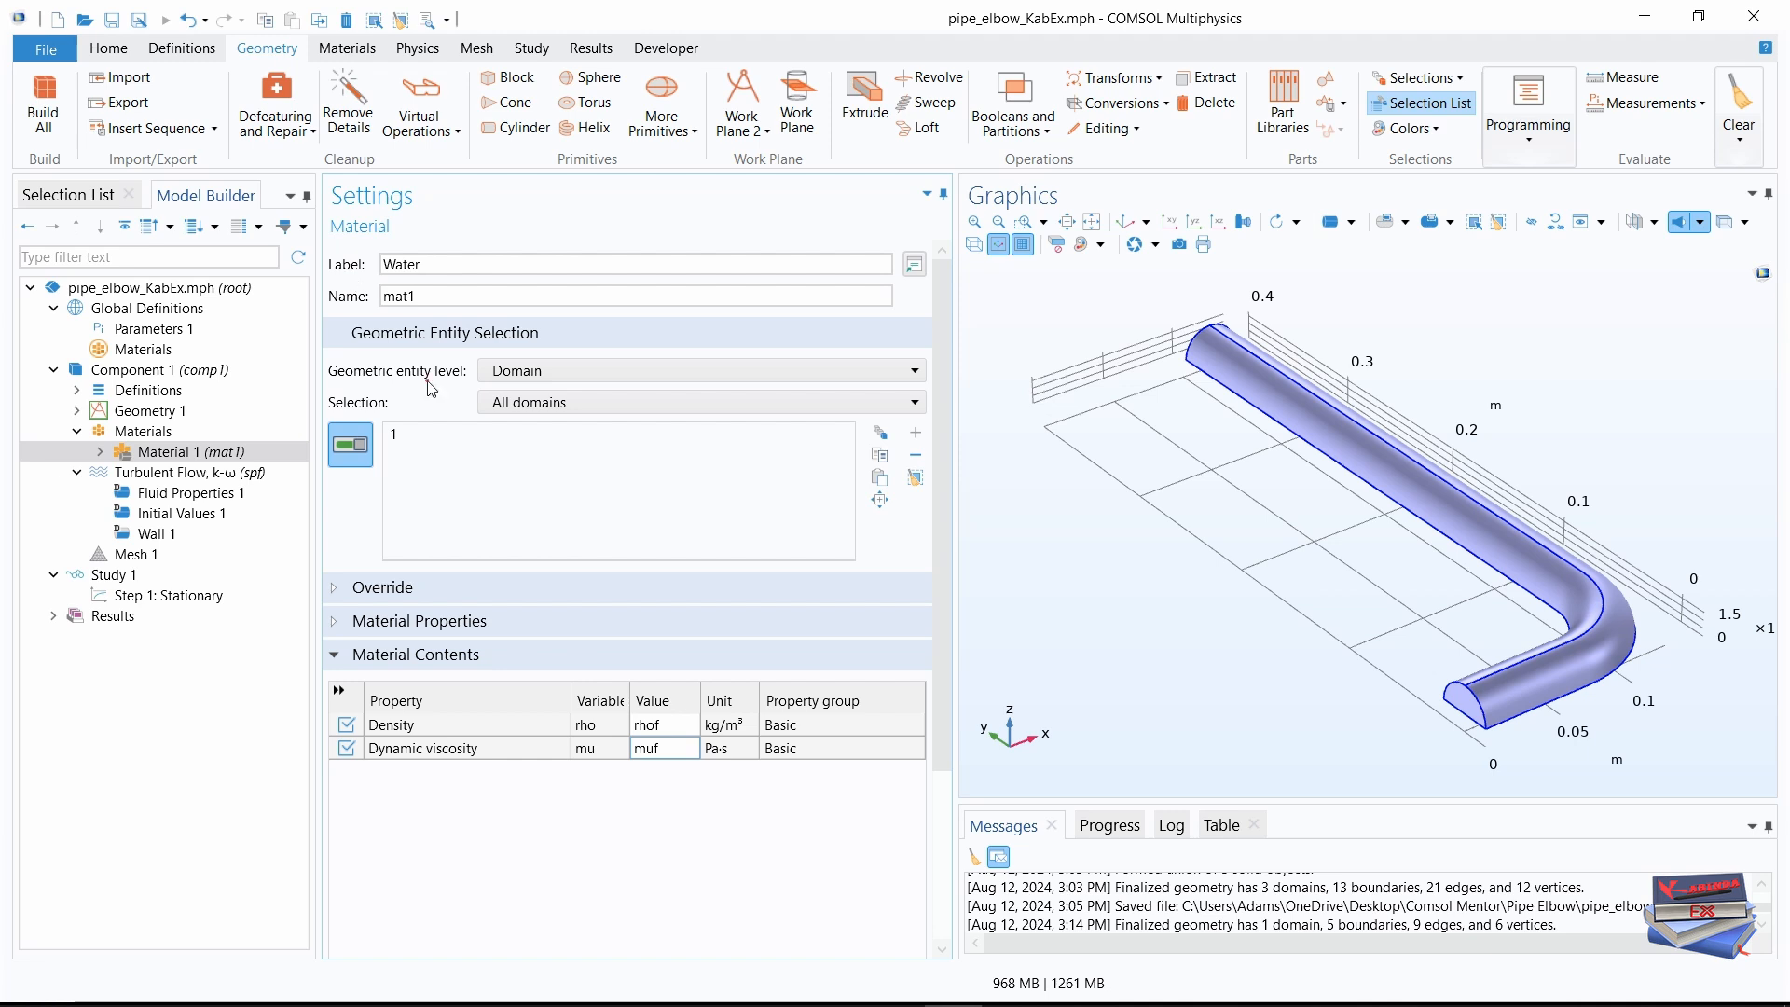
key("Return")
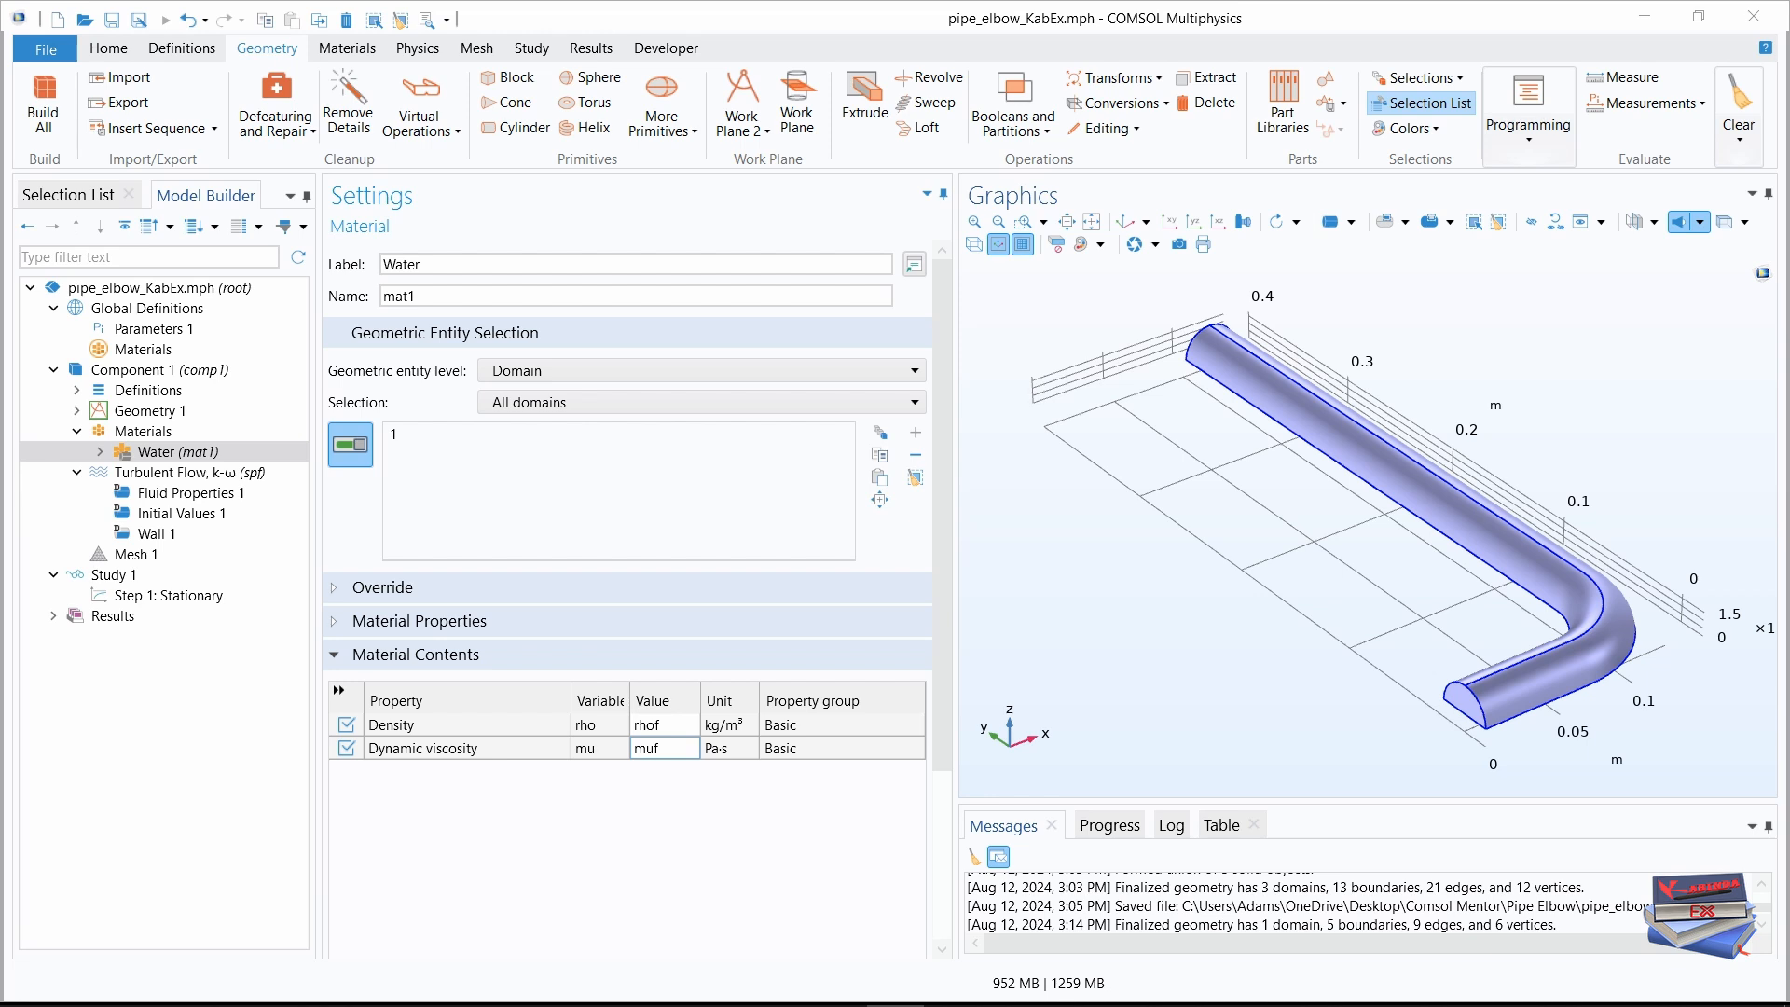
key("ctrl+s")
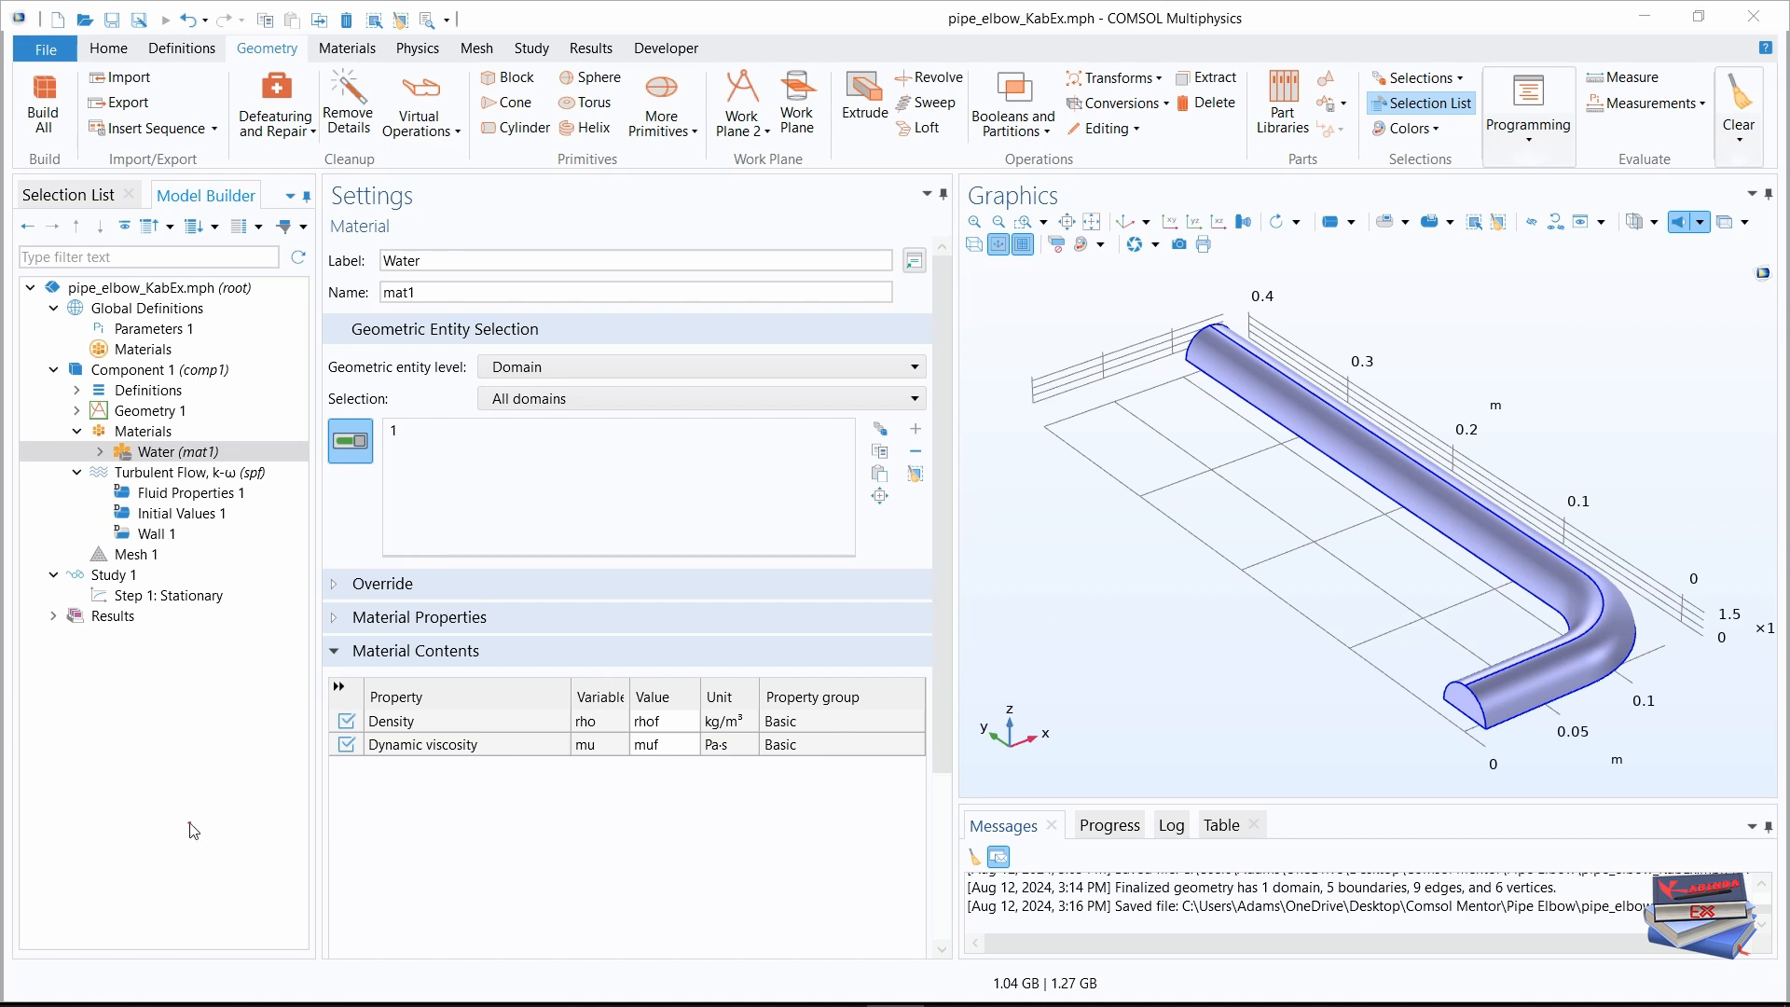
- Add an Inlet to the Turbulent Flow, k-ω interface and set its boundary condition to Fully developed flow
left_click(77, 432)
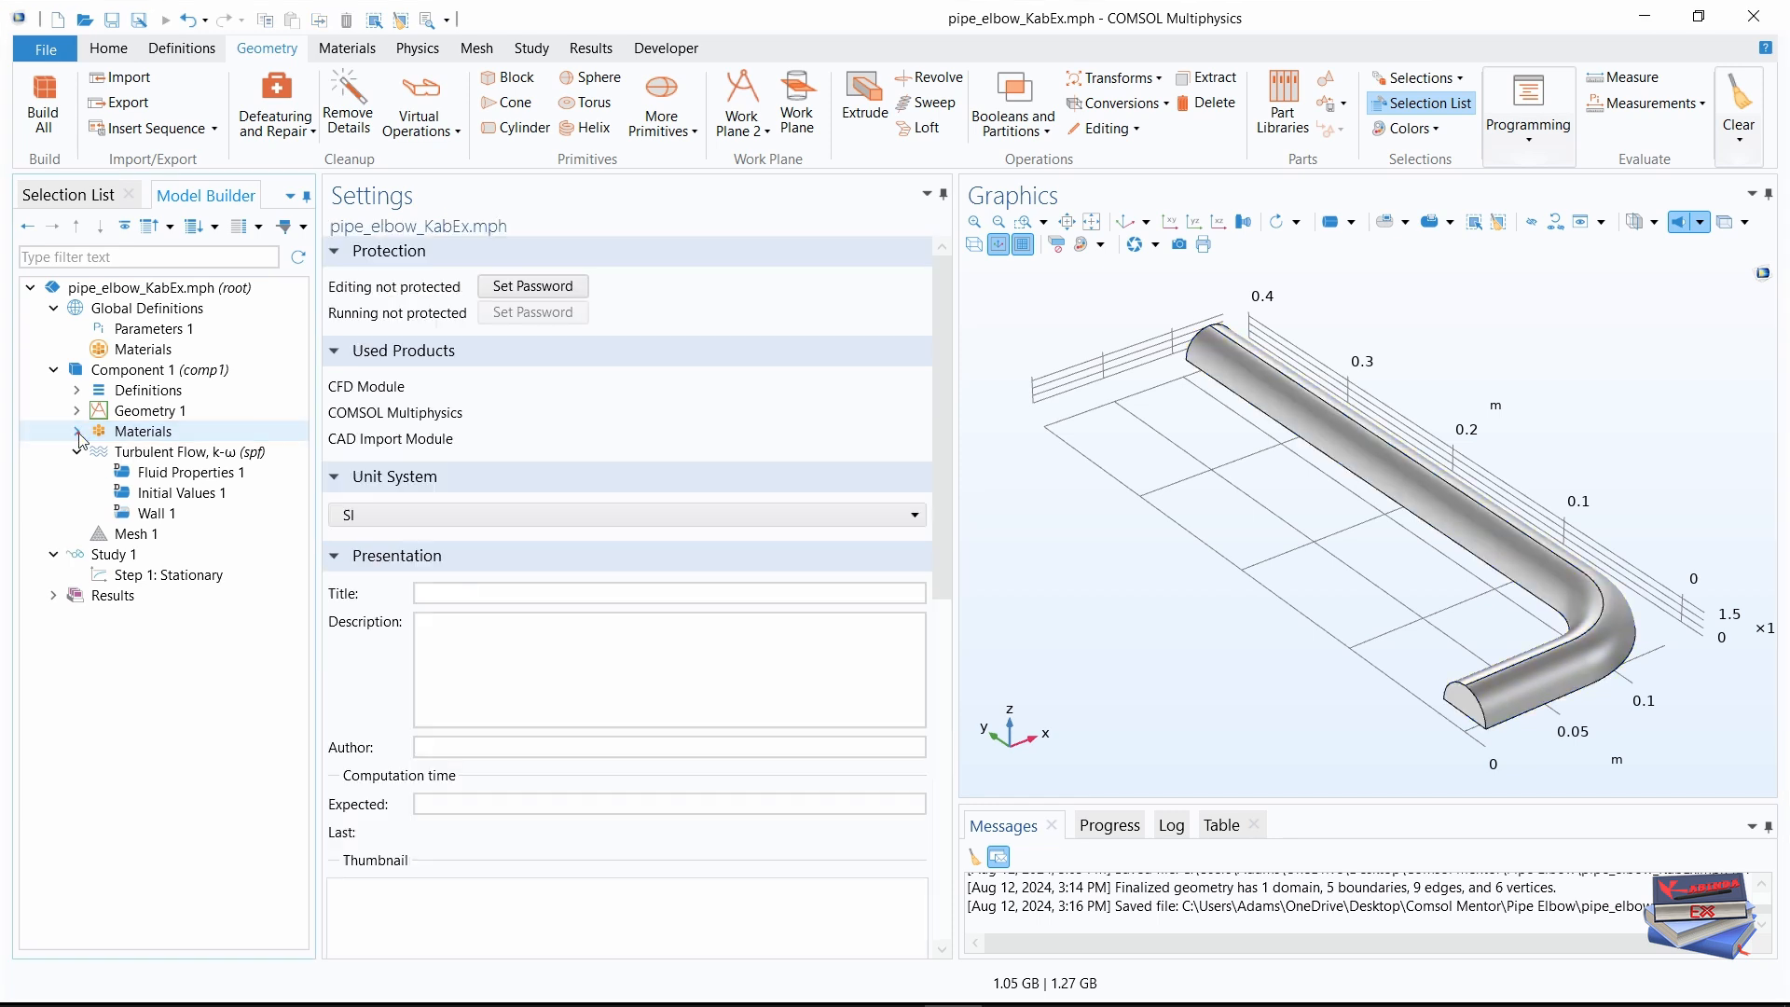
left_click(135, 453)
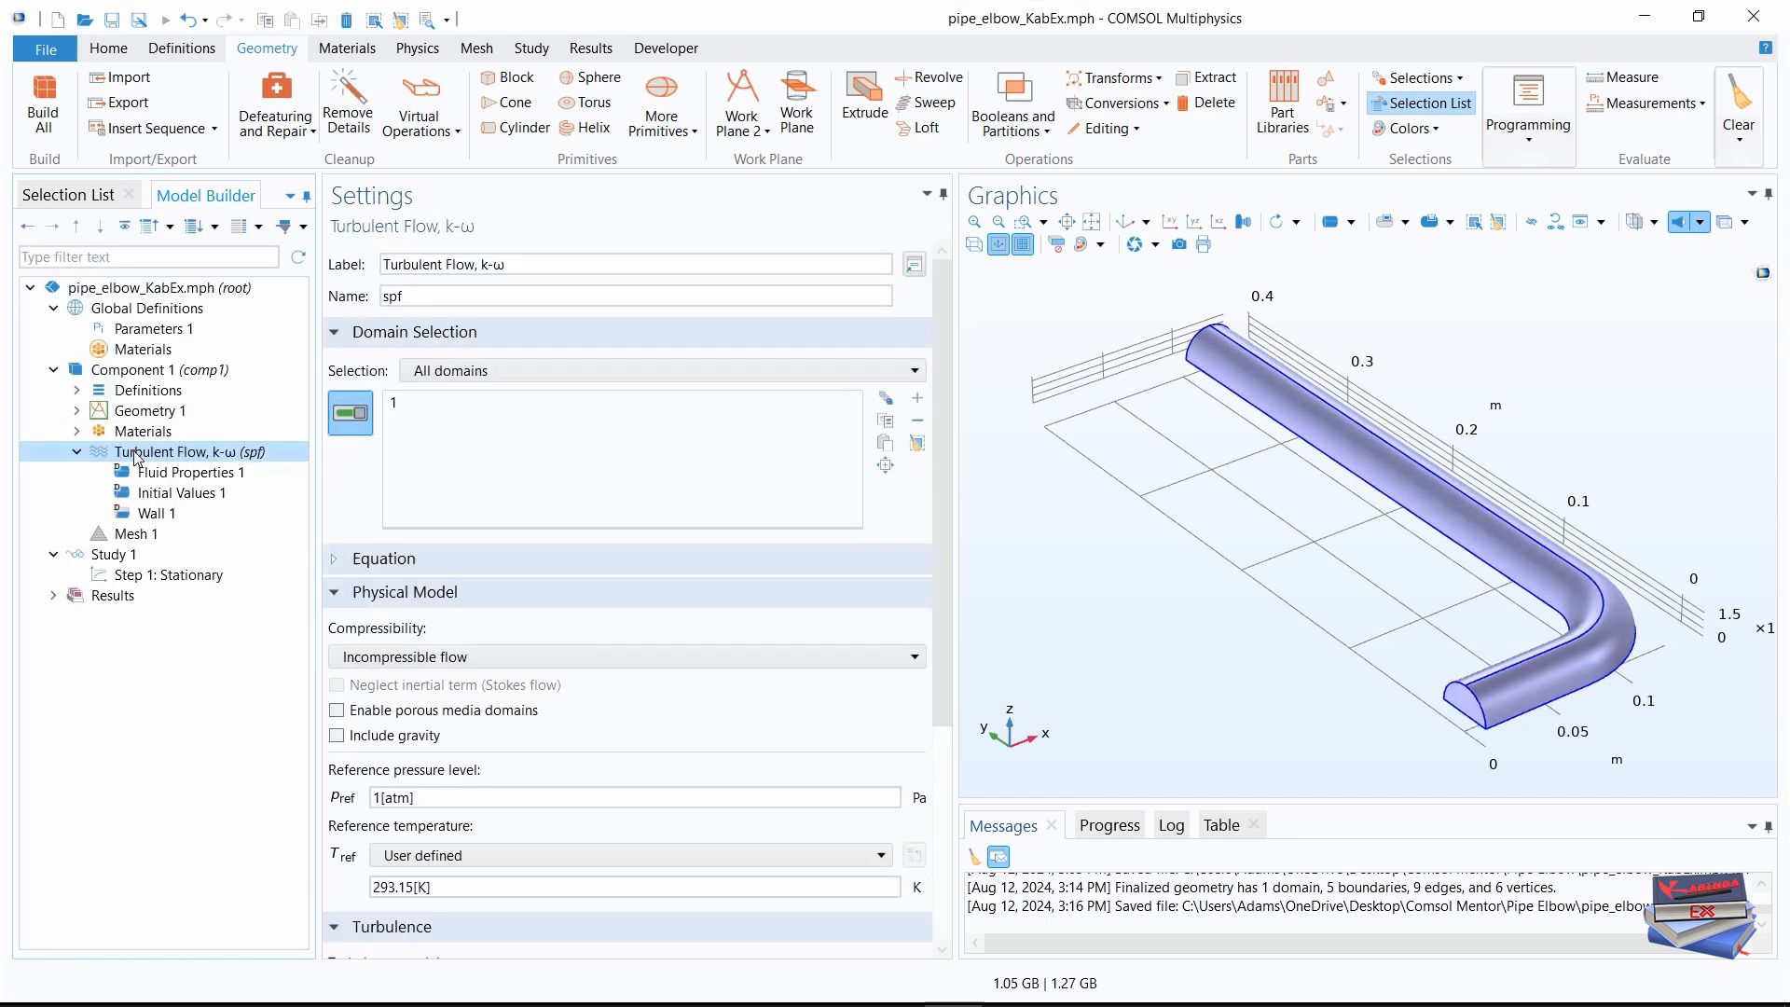
right_click(137, 457)
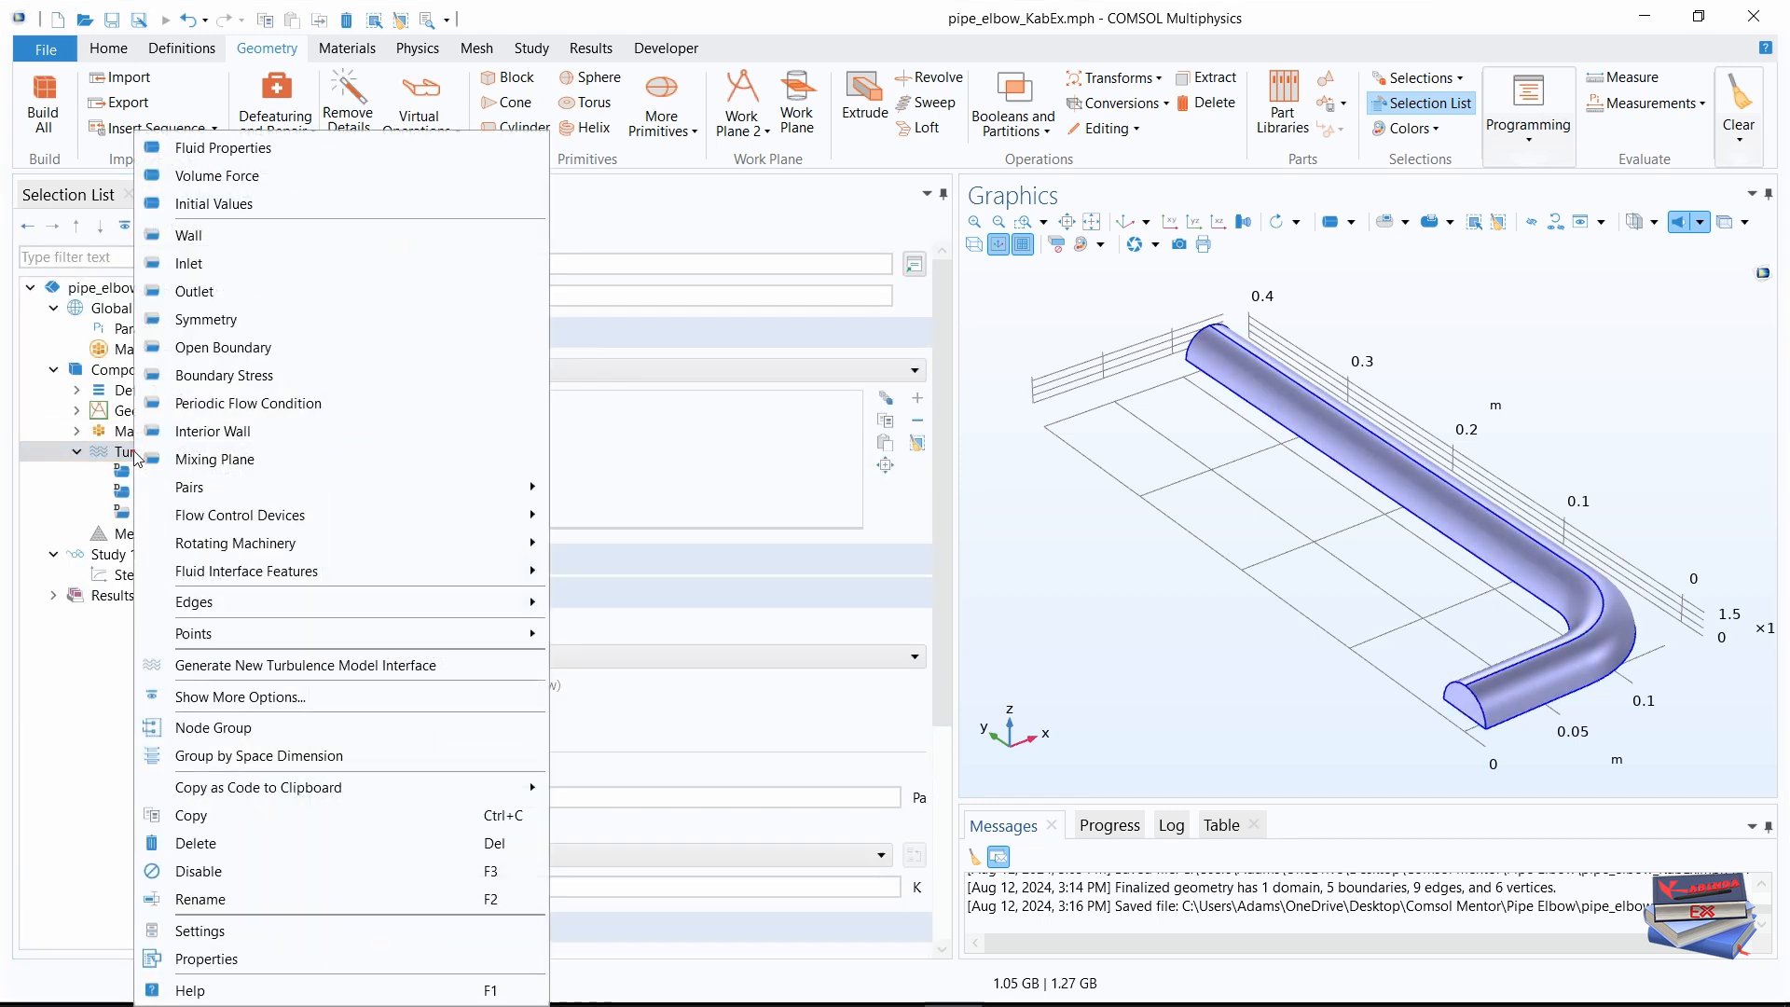
left_click(195, 266)
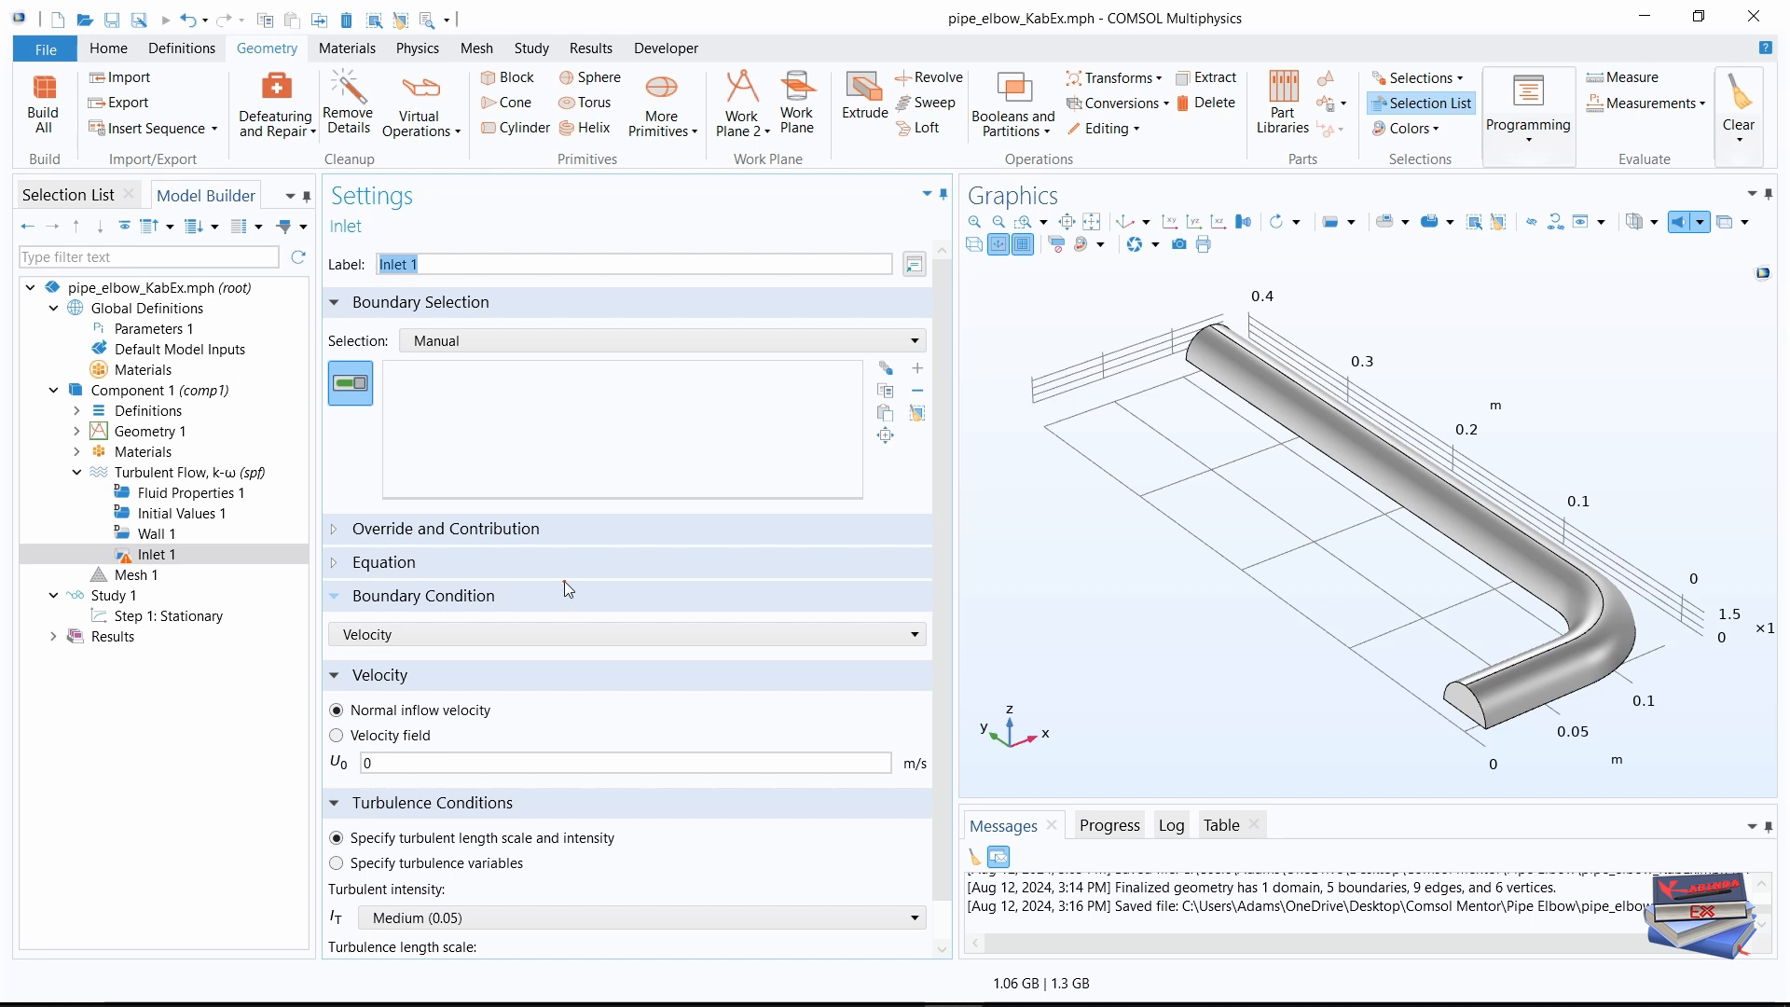
left_click(467, 628)
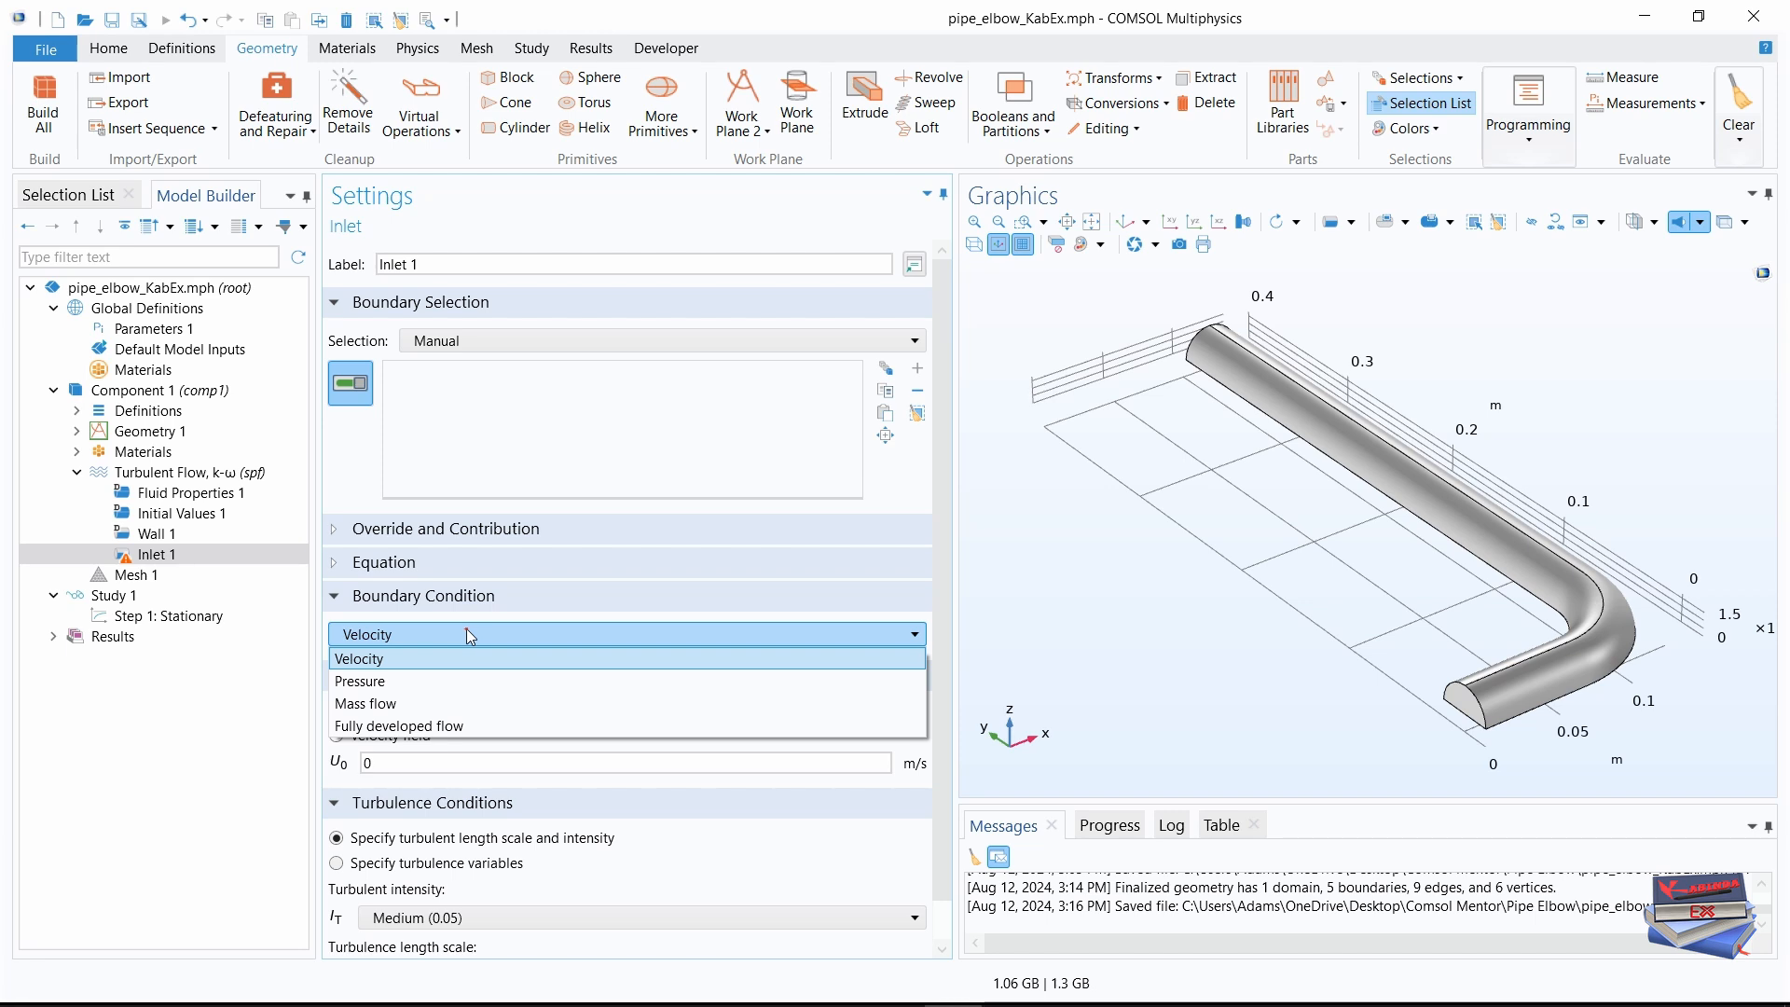
left_click(408, 727)
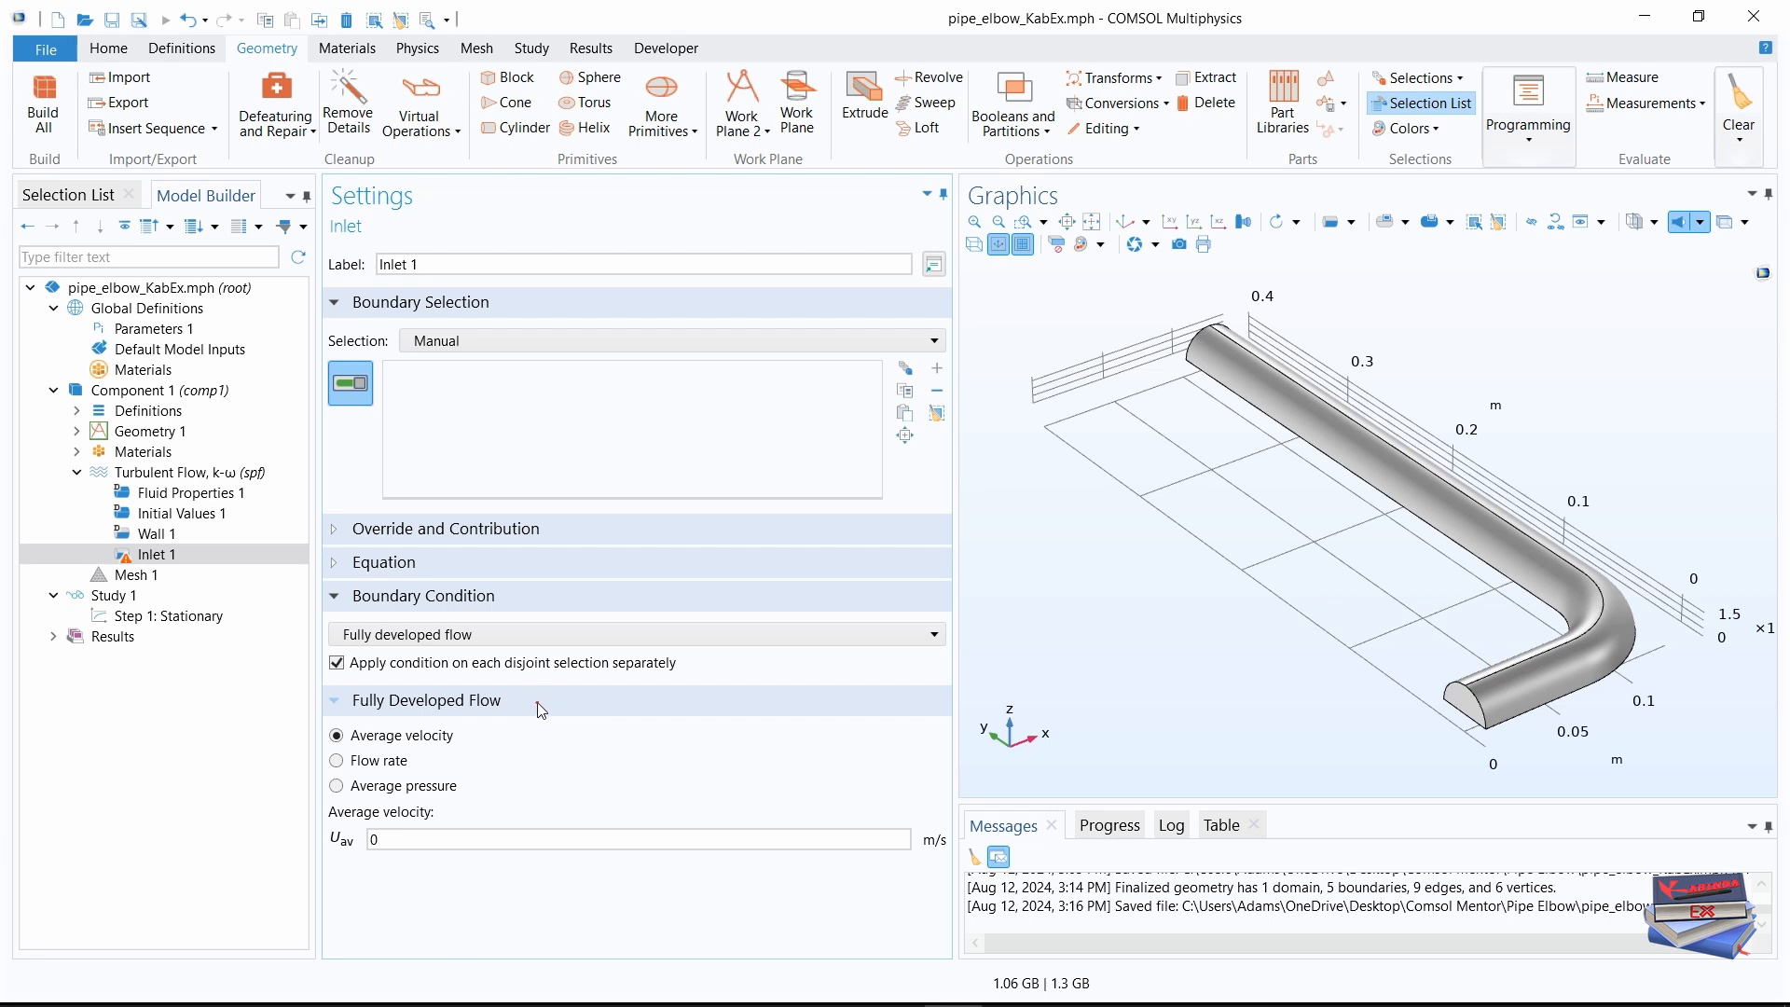
- Set the average velocity of Inlet 1 to Uavg
left_click(416, 836)
left_click_drag(400, 836, 345, 839)
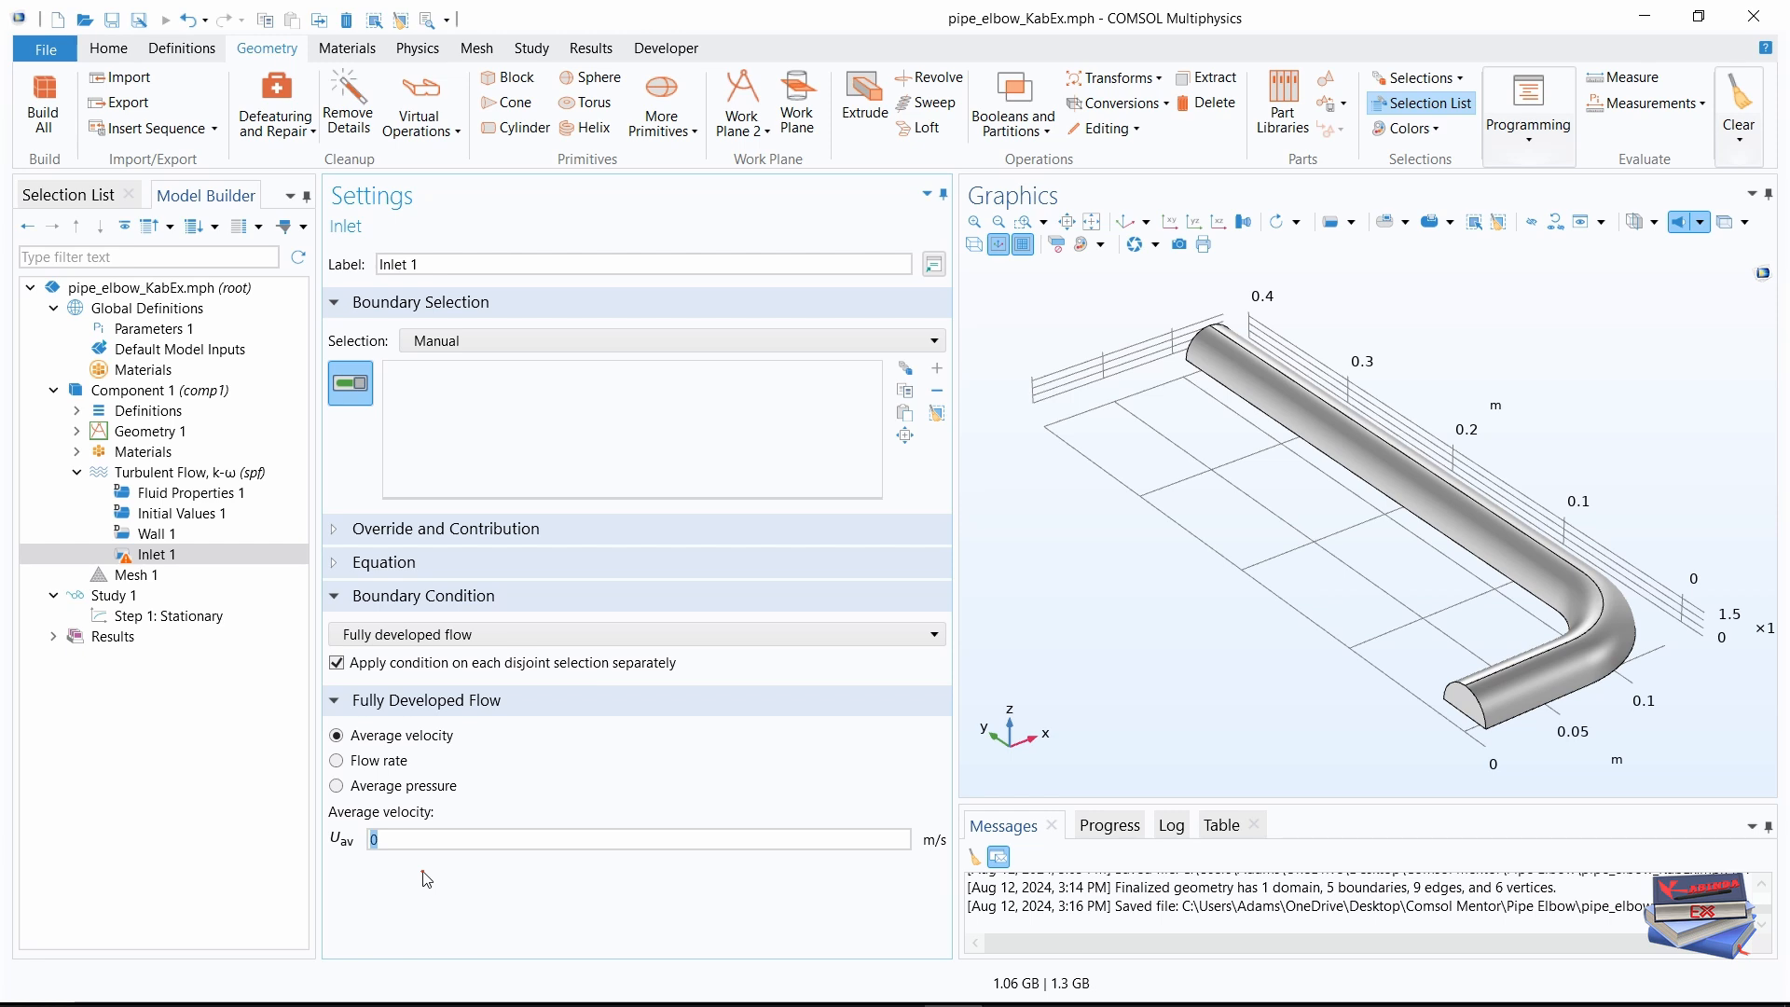
key("Caps_Lock")
key("Caps_Lock")
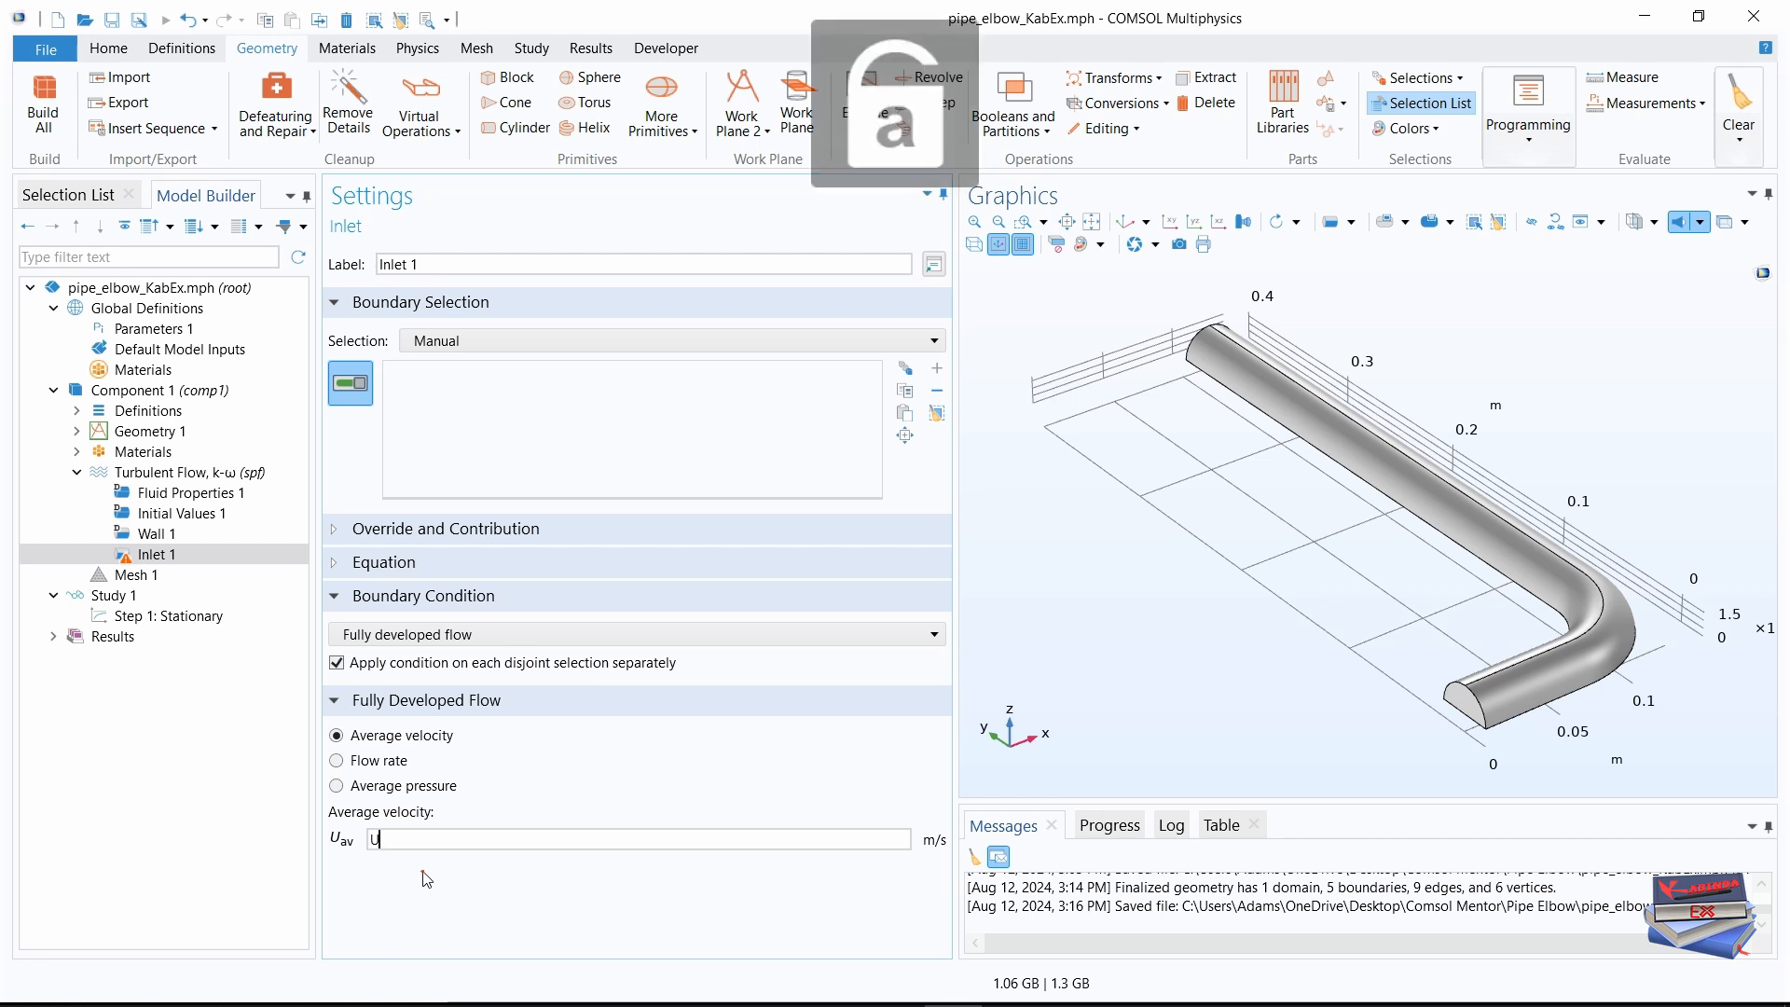
type("avg")
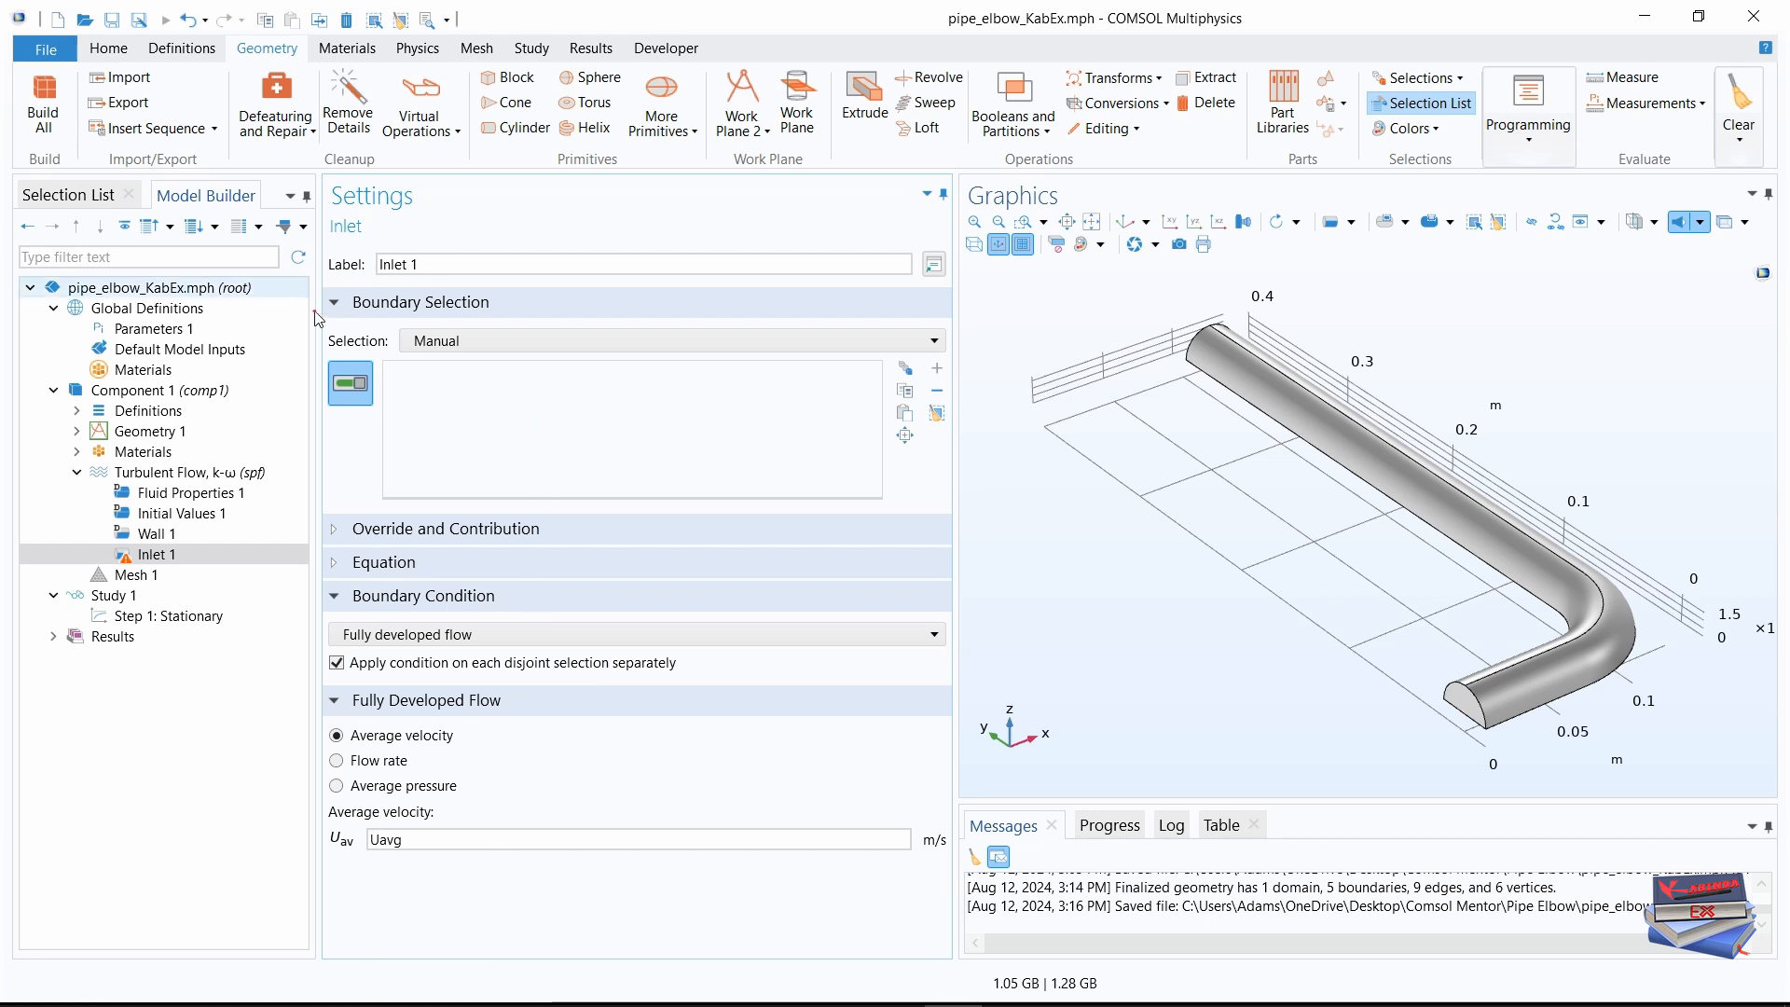
- Assign boundary 1, the end face of the short pipe leg, to Inlet 1
left_click(58, 197)
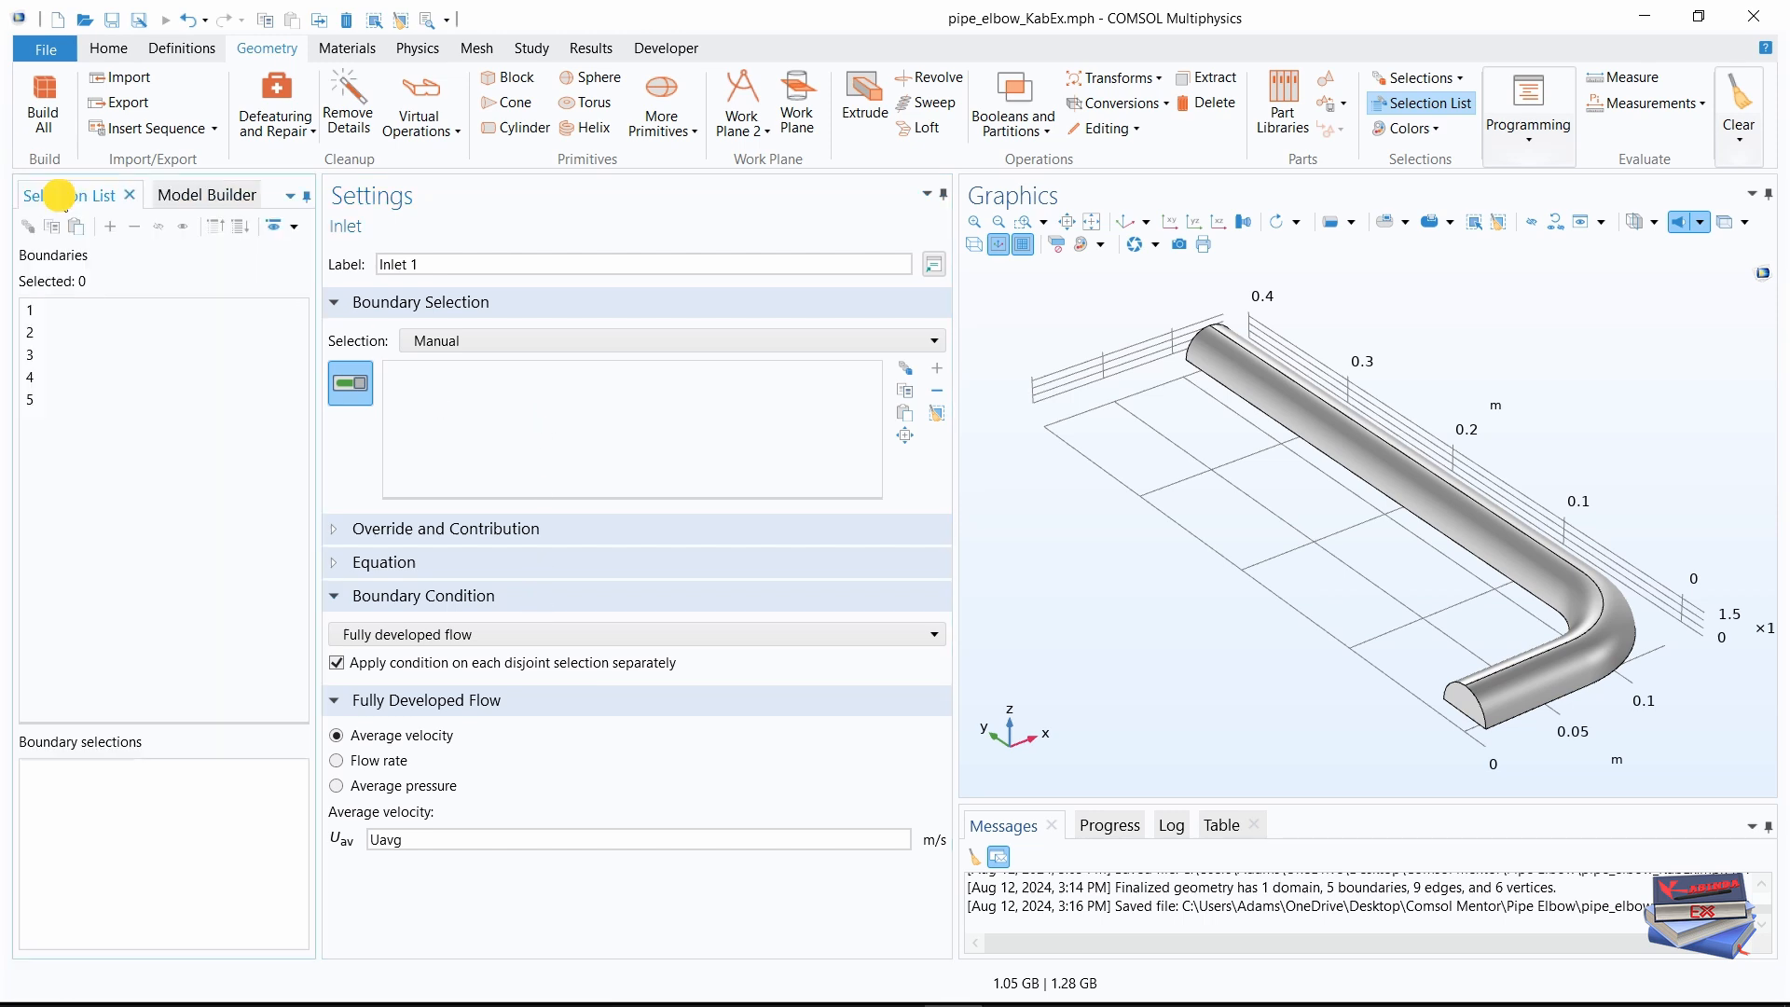
left_click(32, 310)
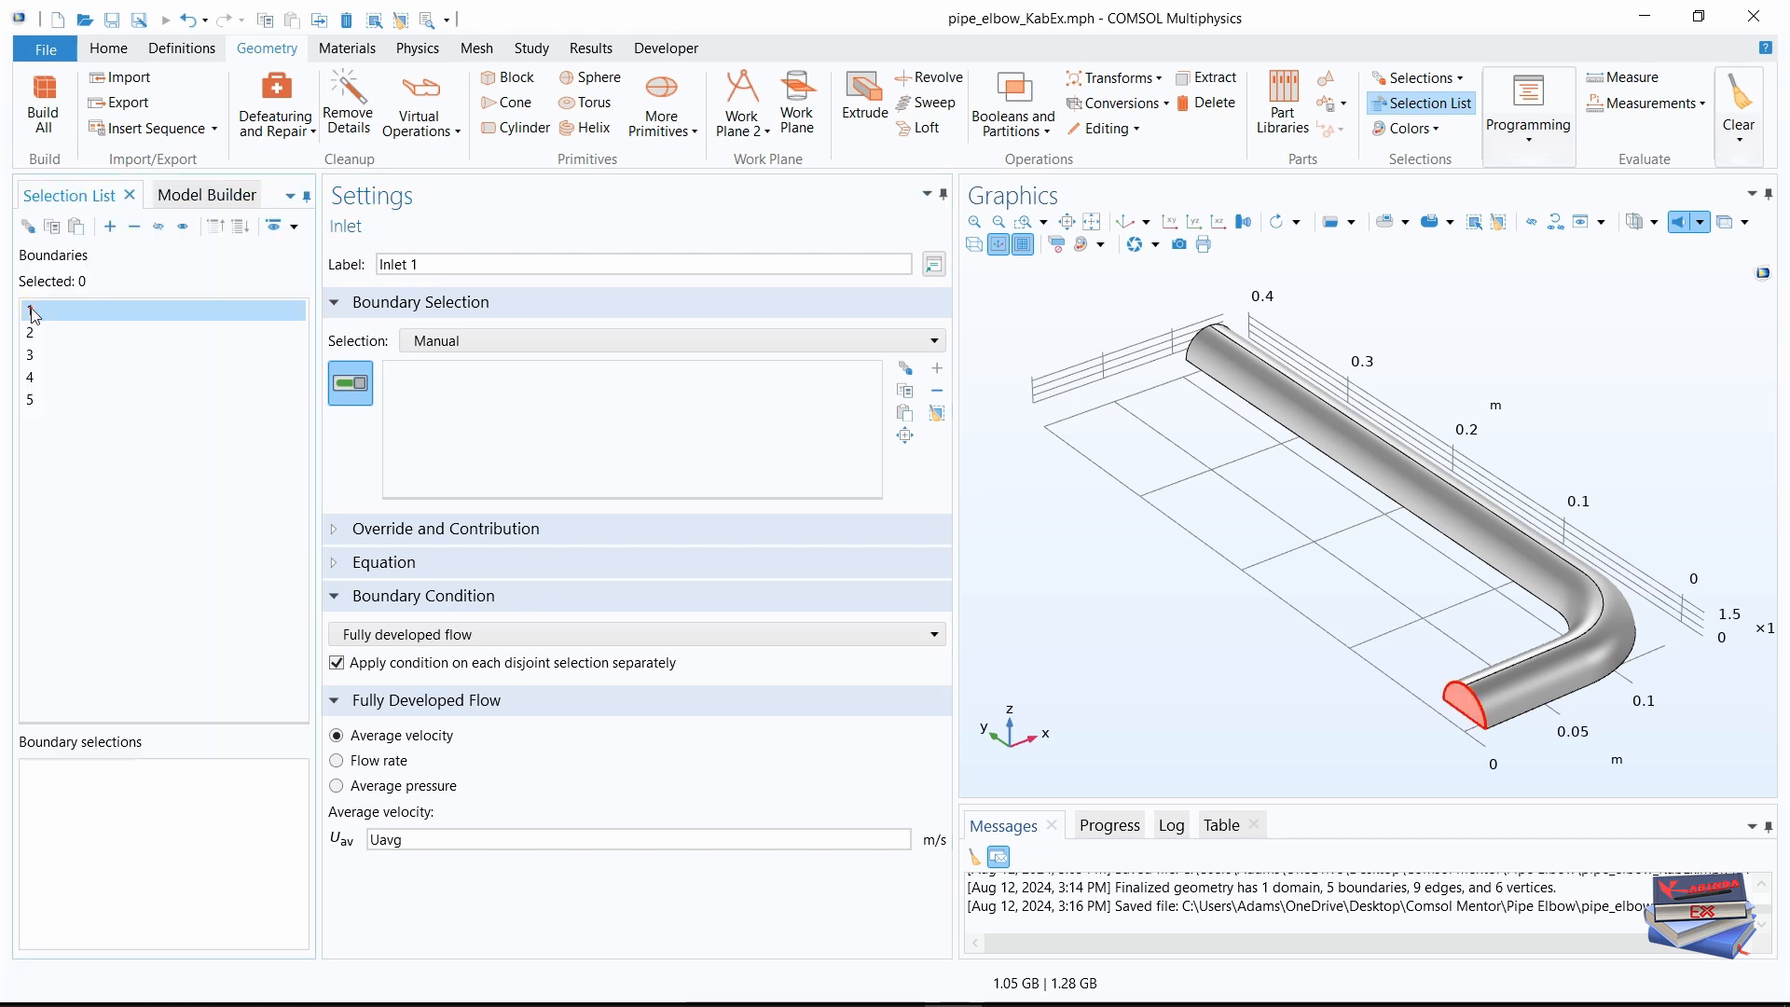
left_click(110, 227)
left_click(190, 196)
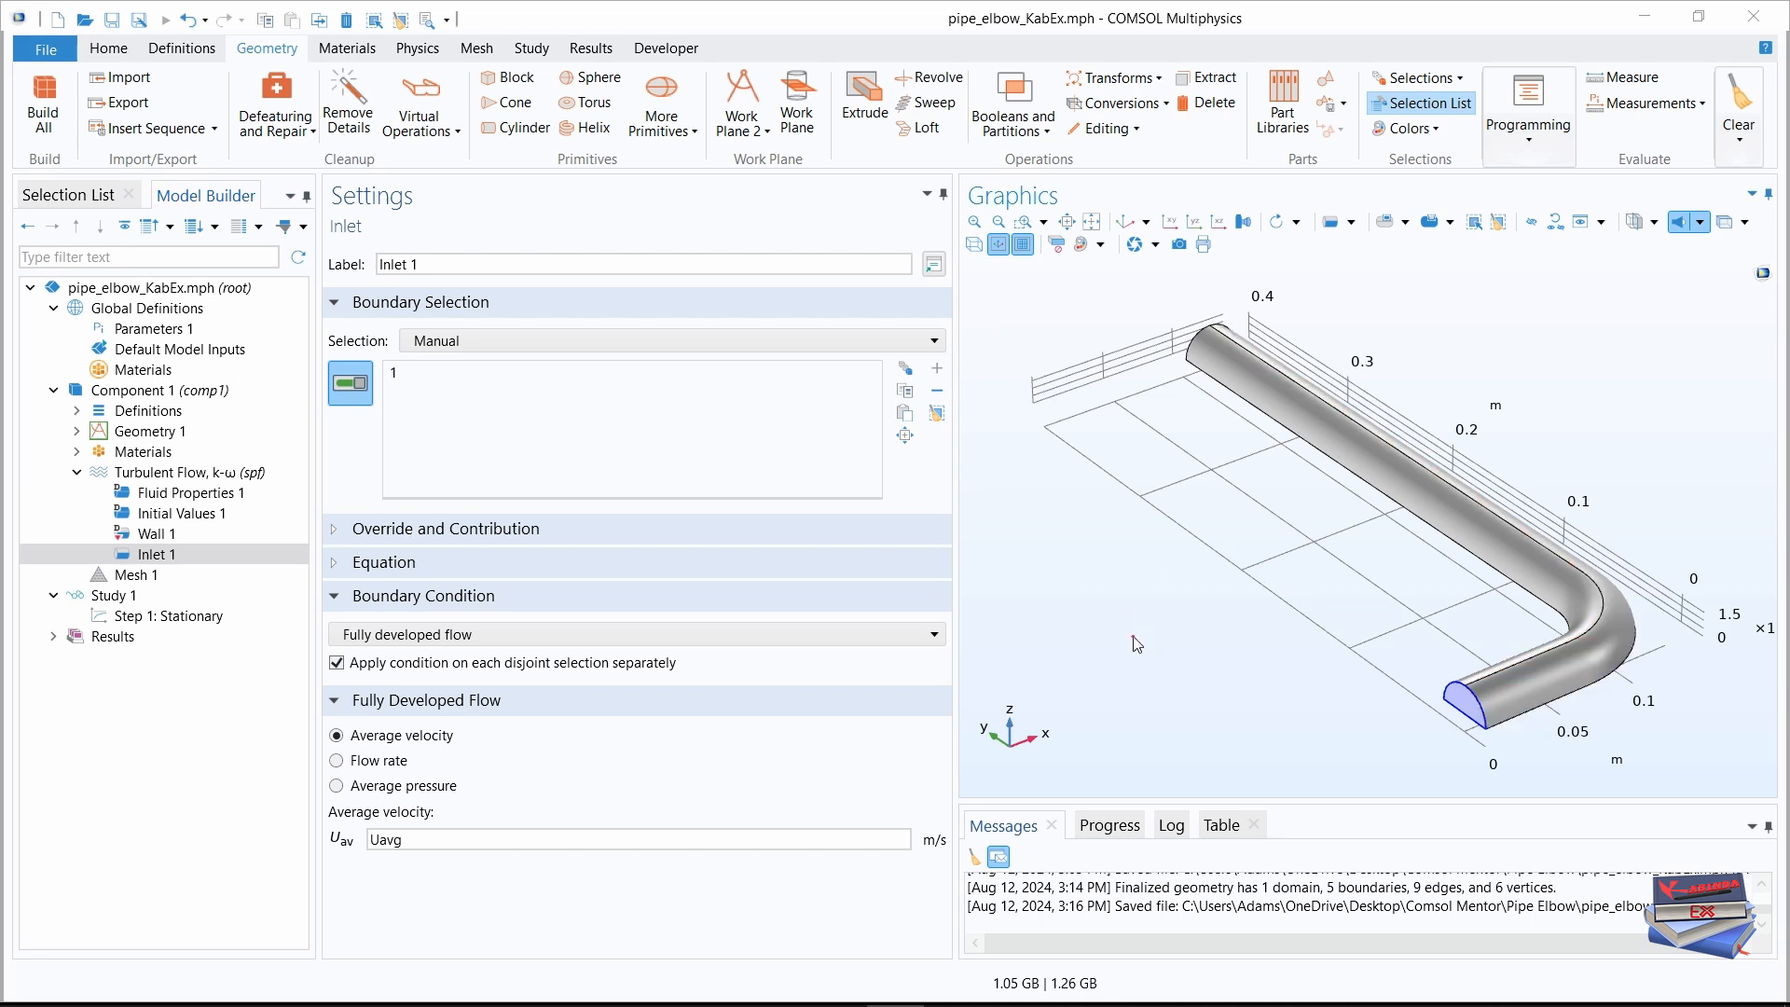
- Add an Outlet on boundary 5 to the Turbulent Flow, k-ω interface and set its boundary condition to Fully developed flow
left_click_drag(1131, 637, 1272, 701)
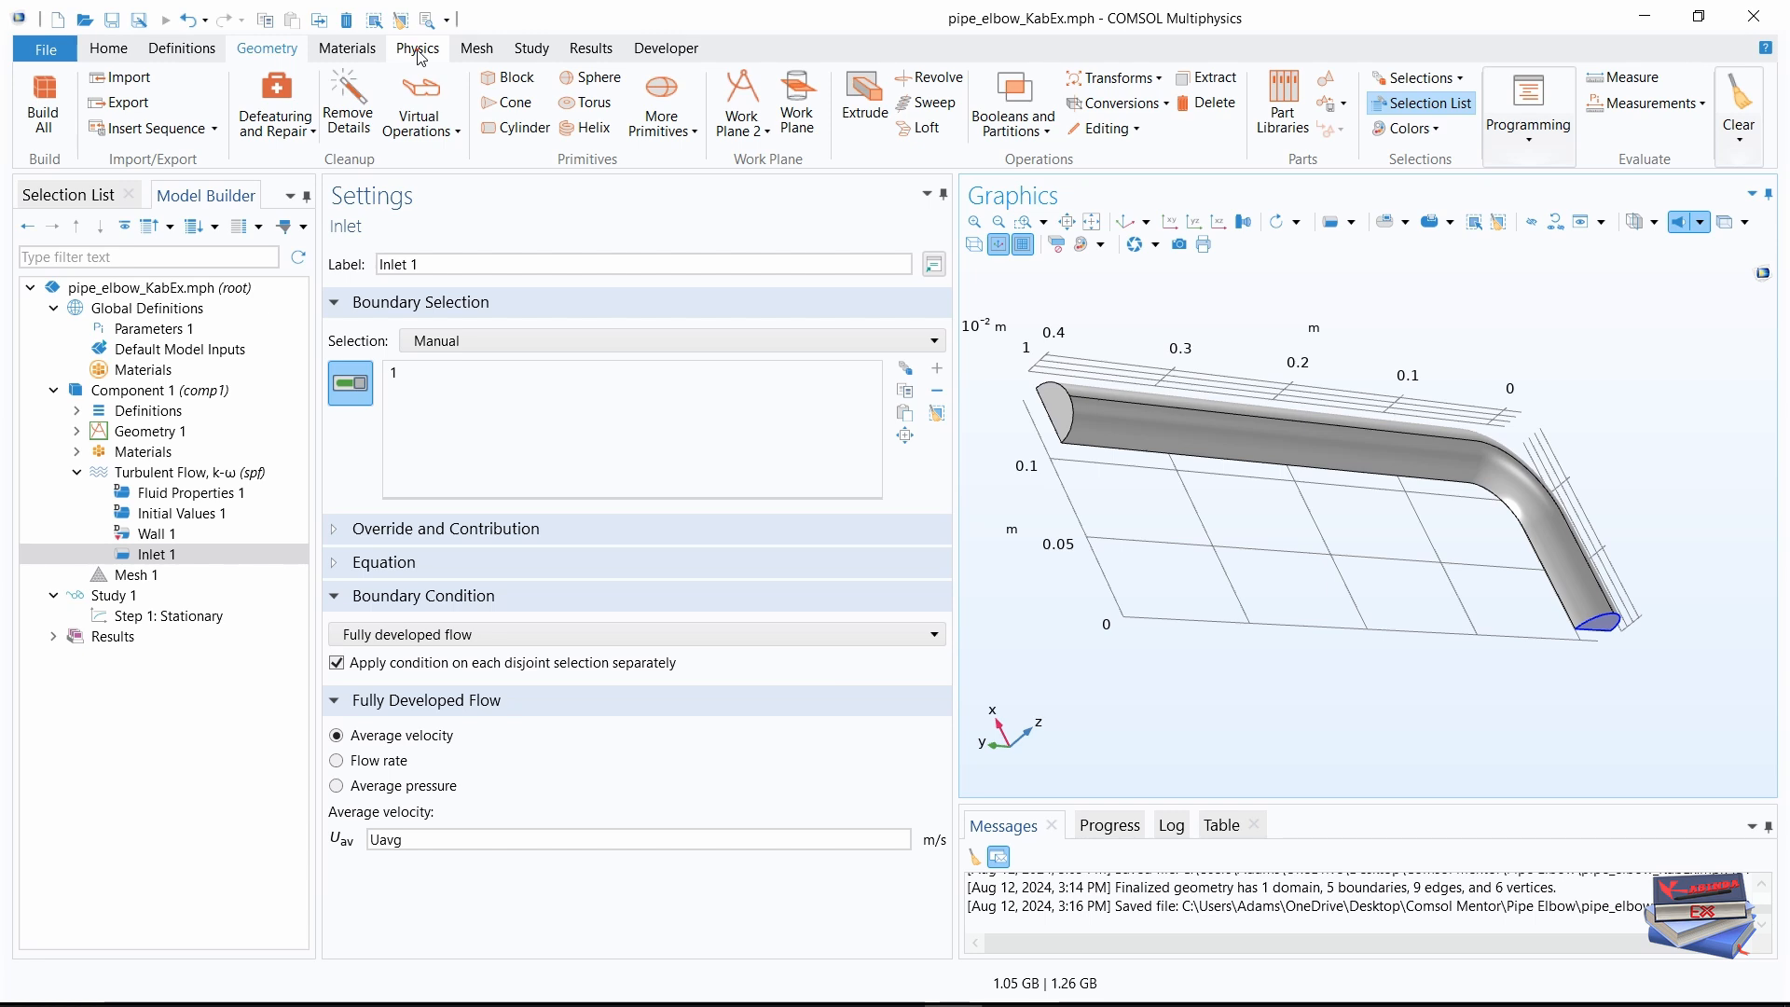
left_click(163, 477)
right_click(163, 480)
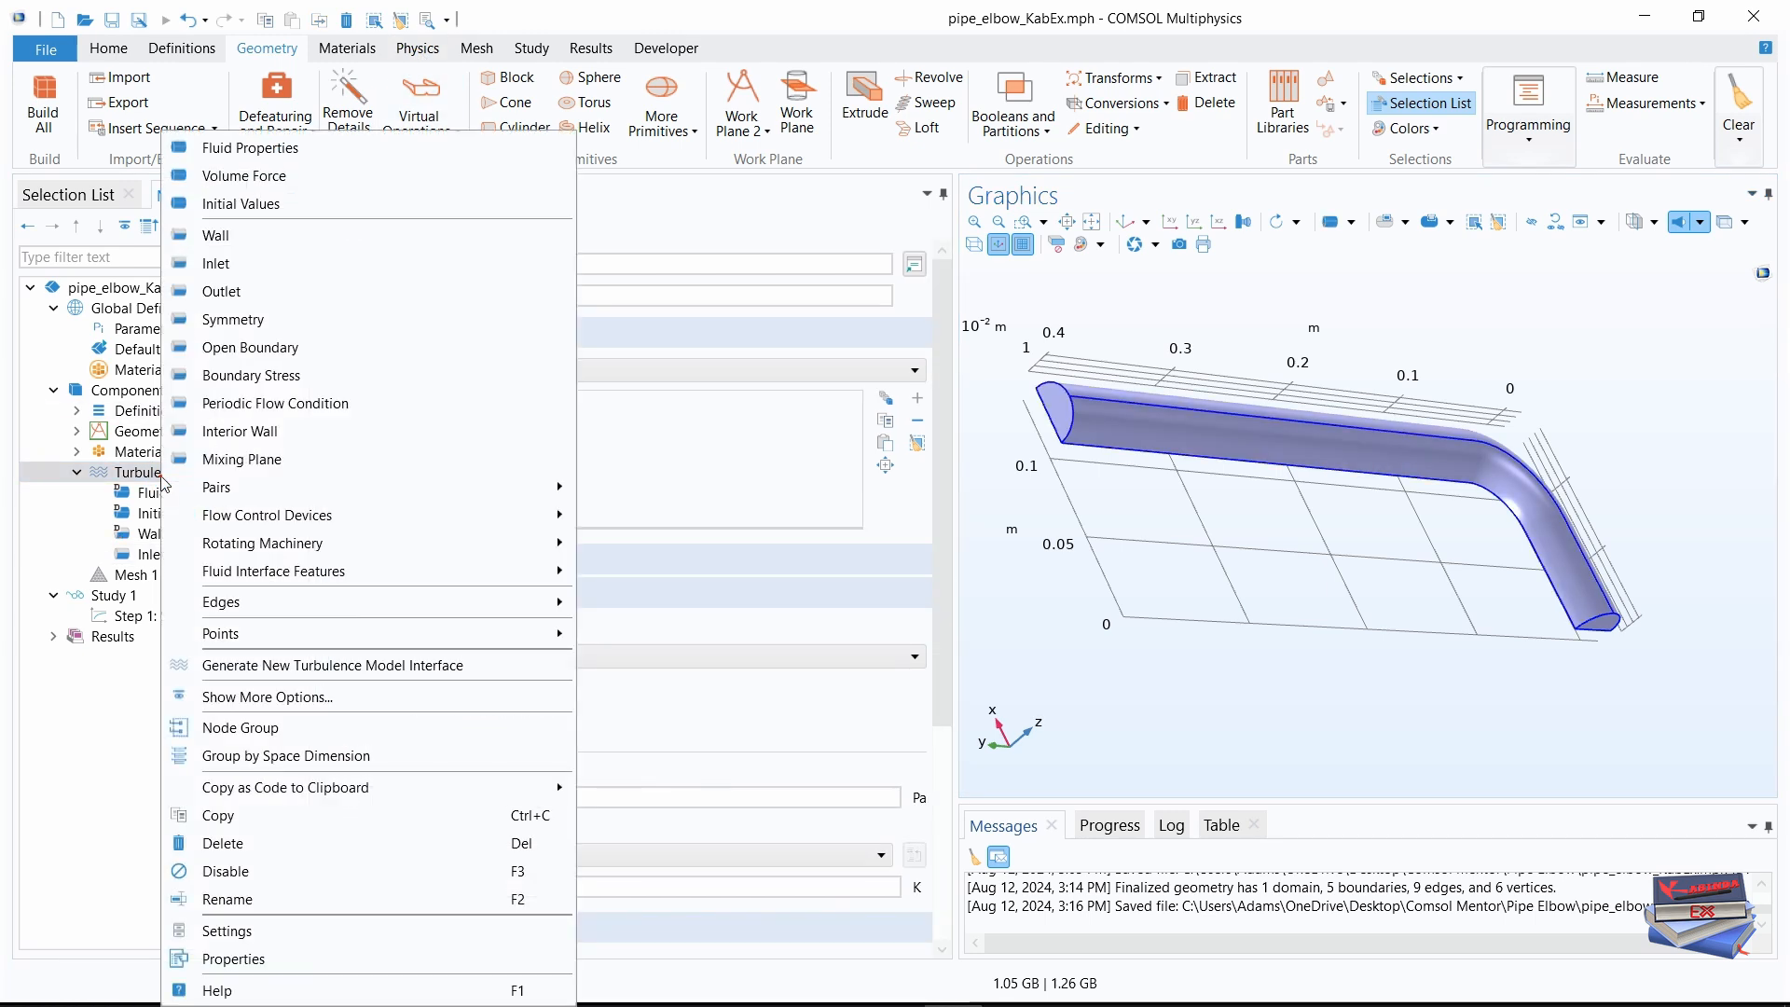
left_click(224, 292)
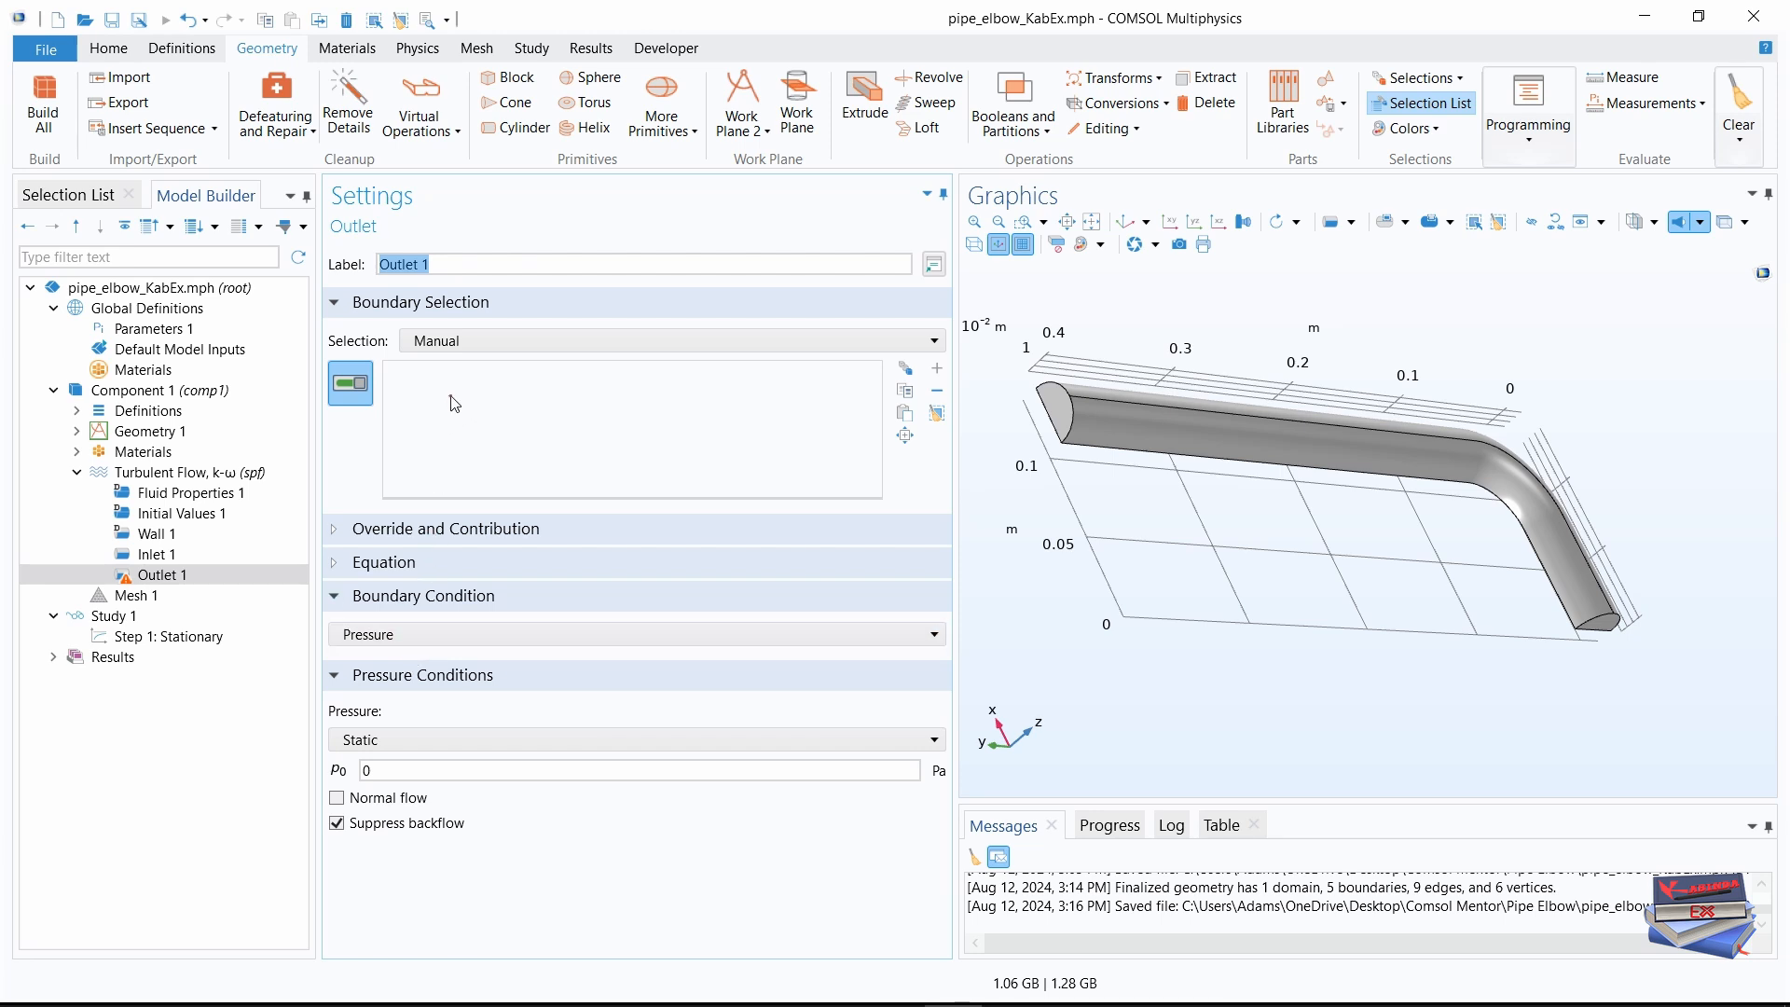
left_click(124, 202)
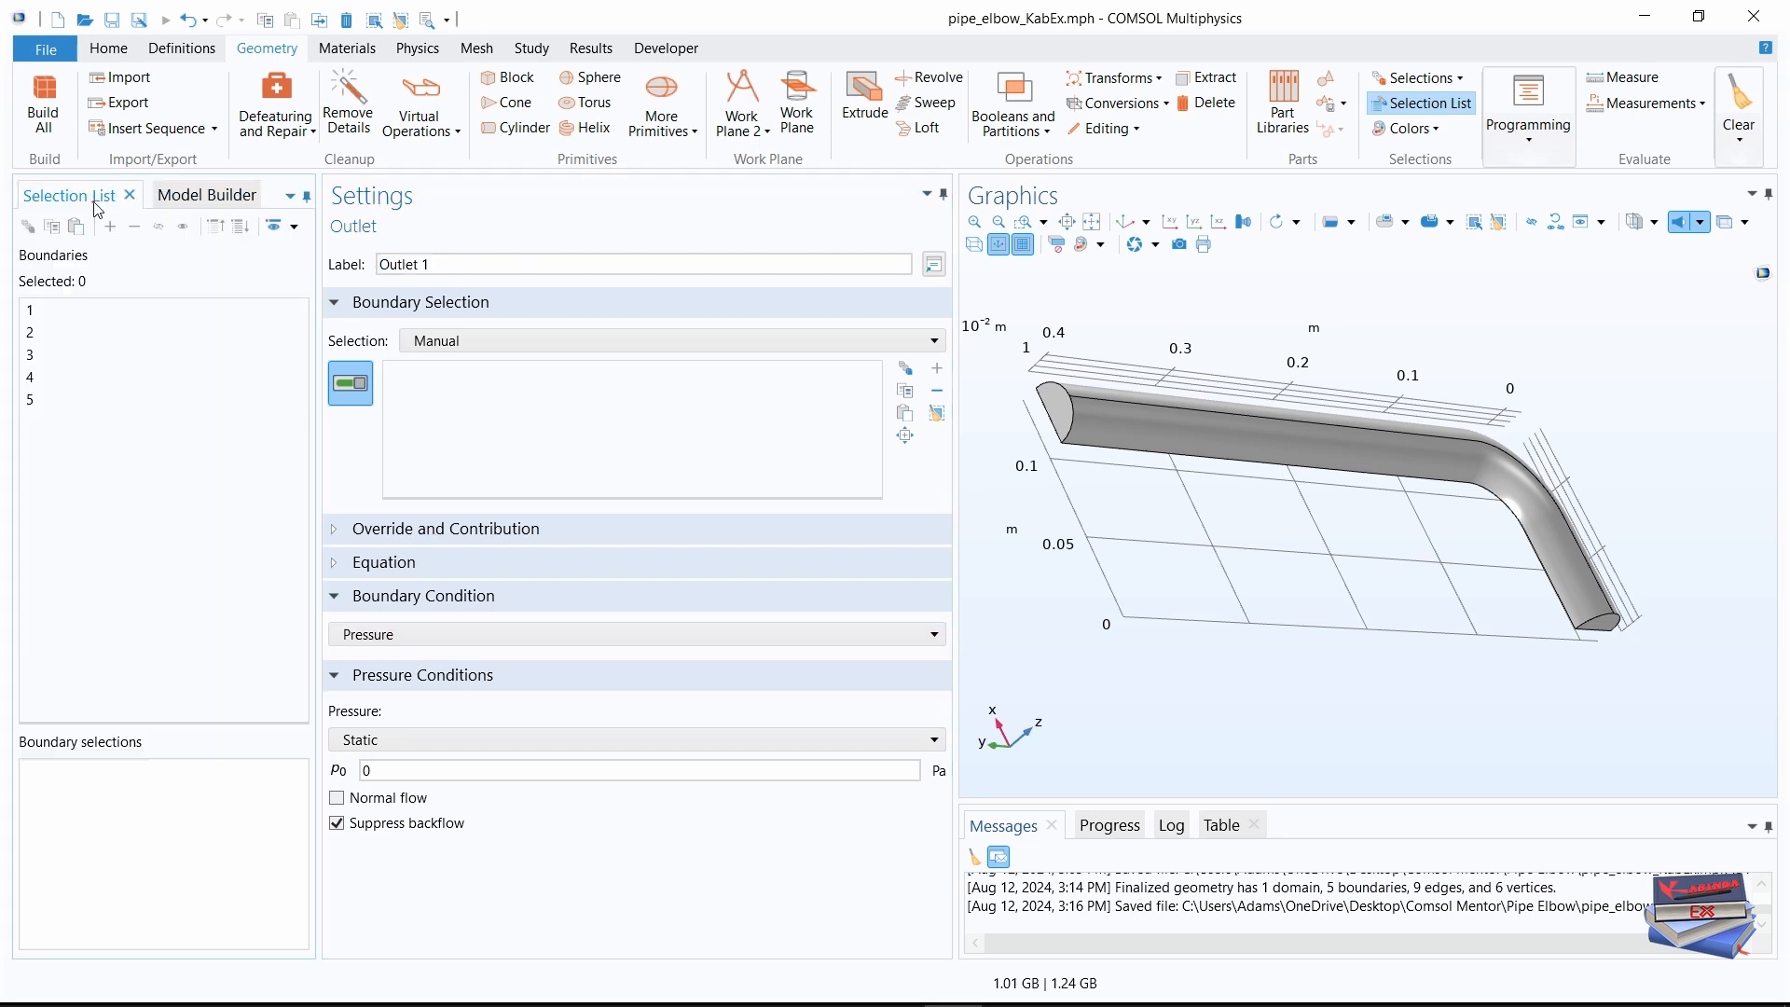
left_click(31, 403)
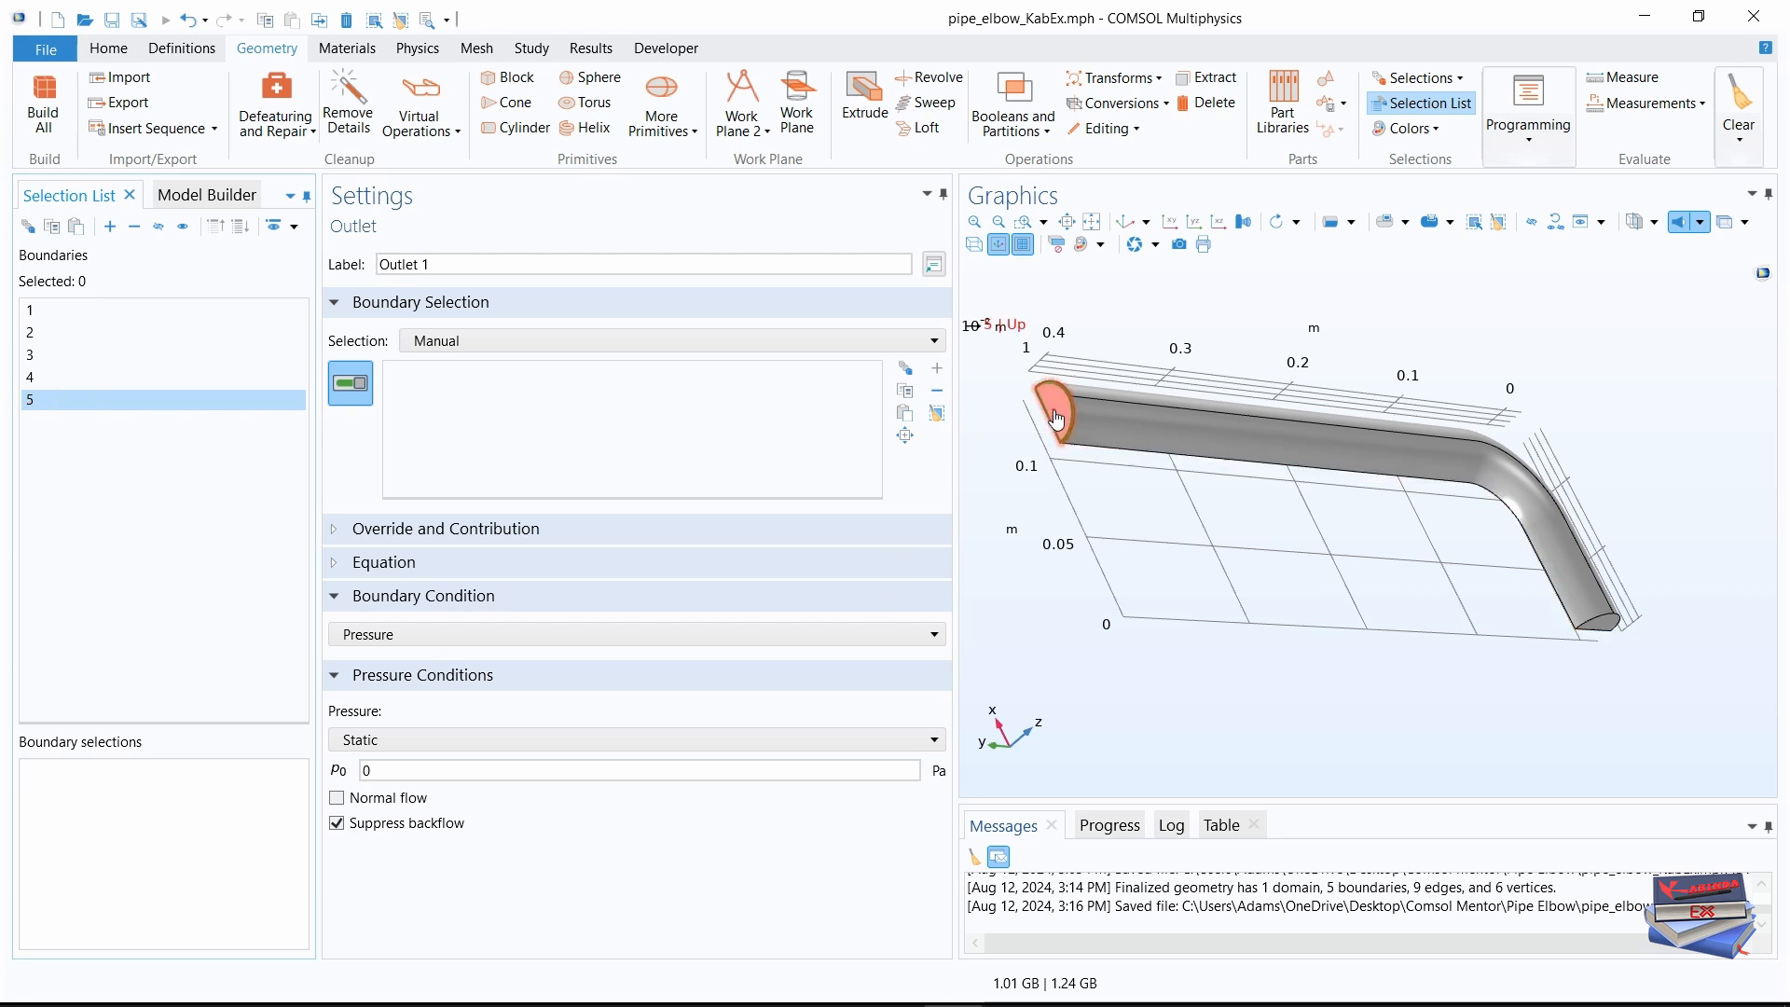
left_click(110, 227)
left_click(196, 197)
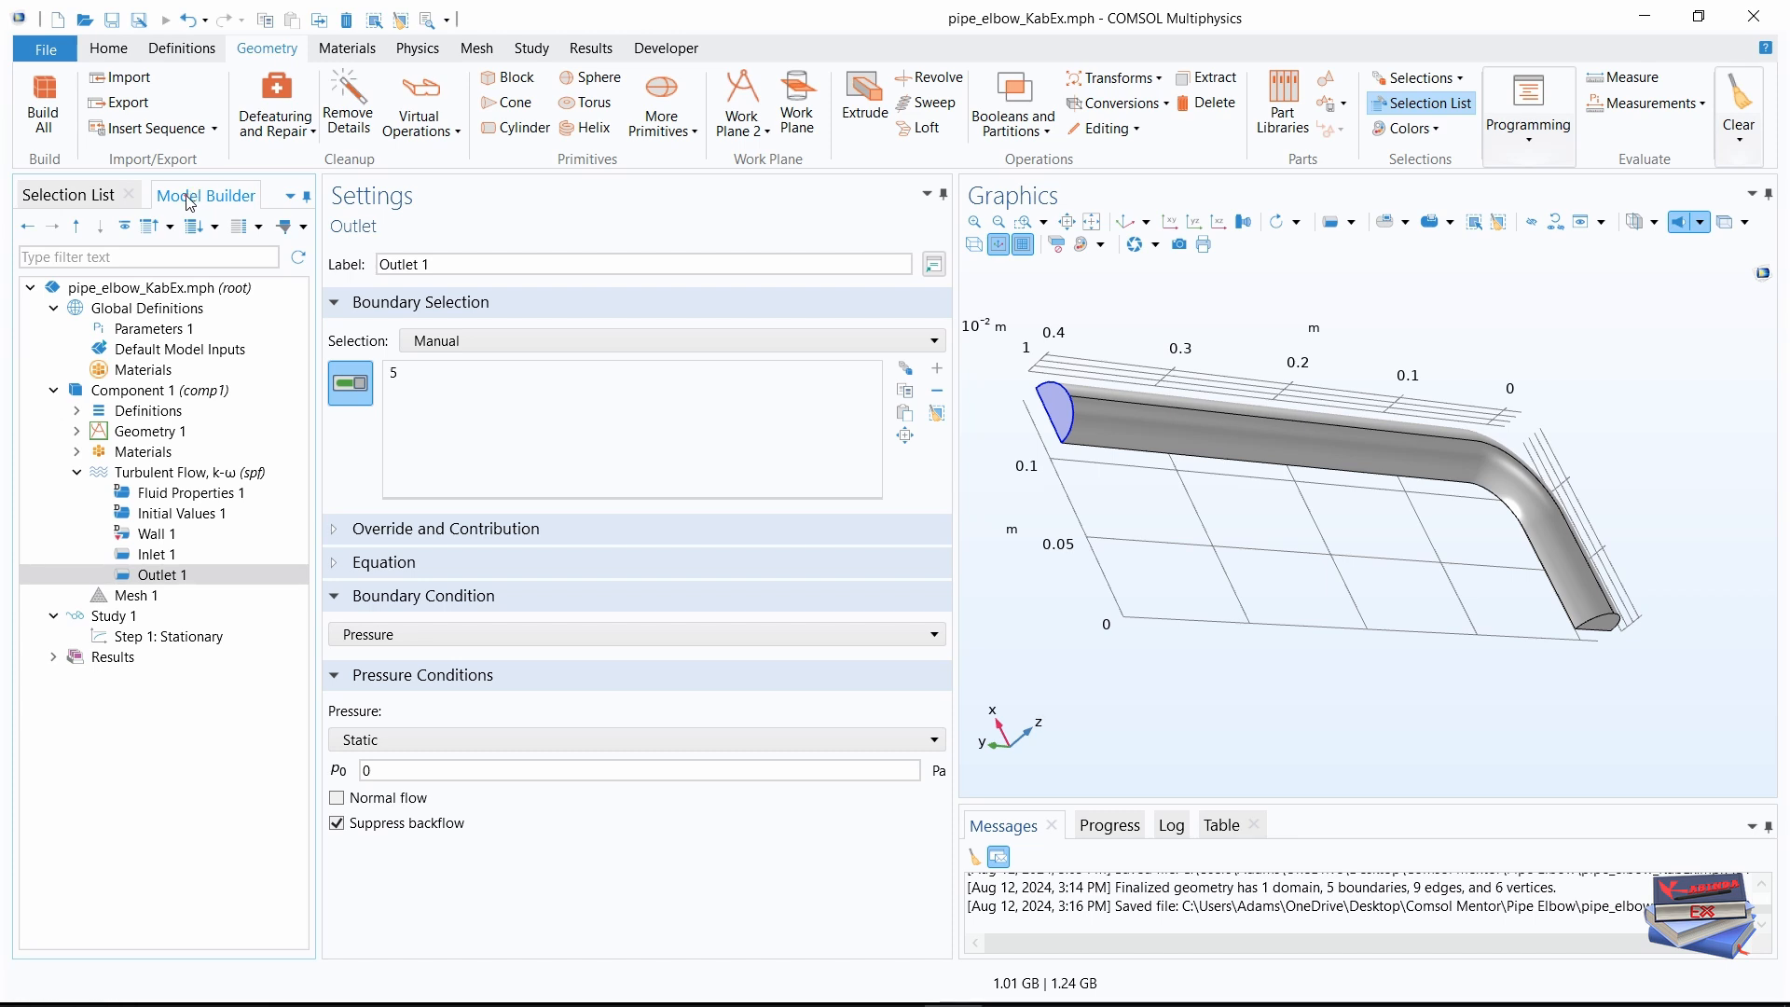
left_click(436, 637)
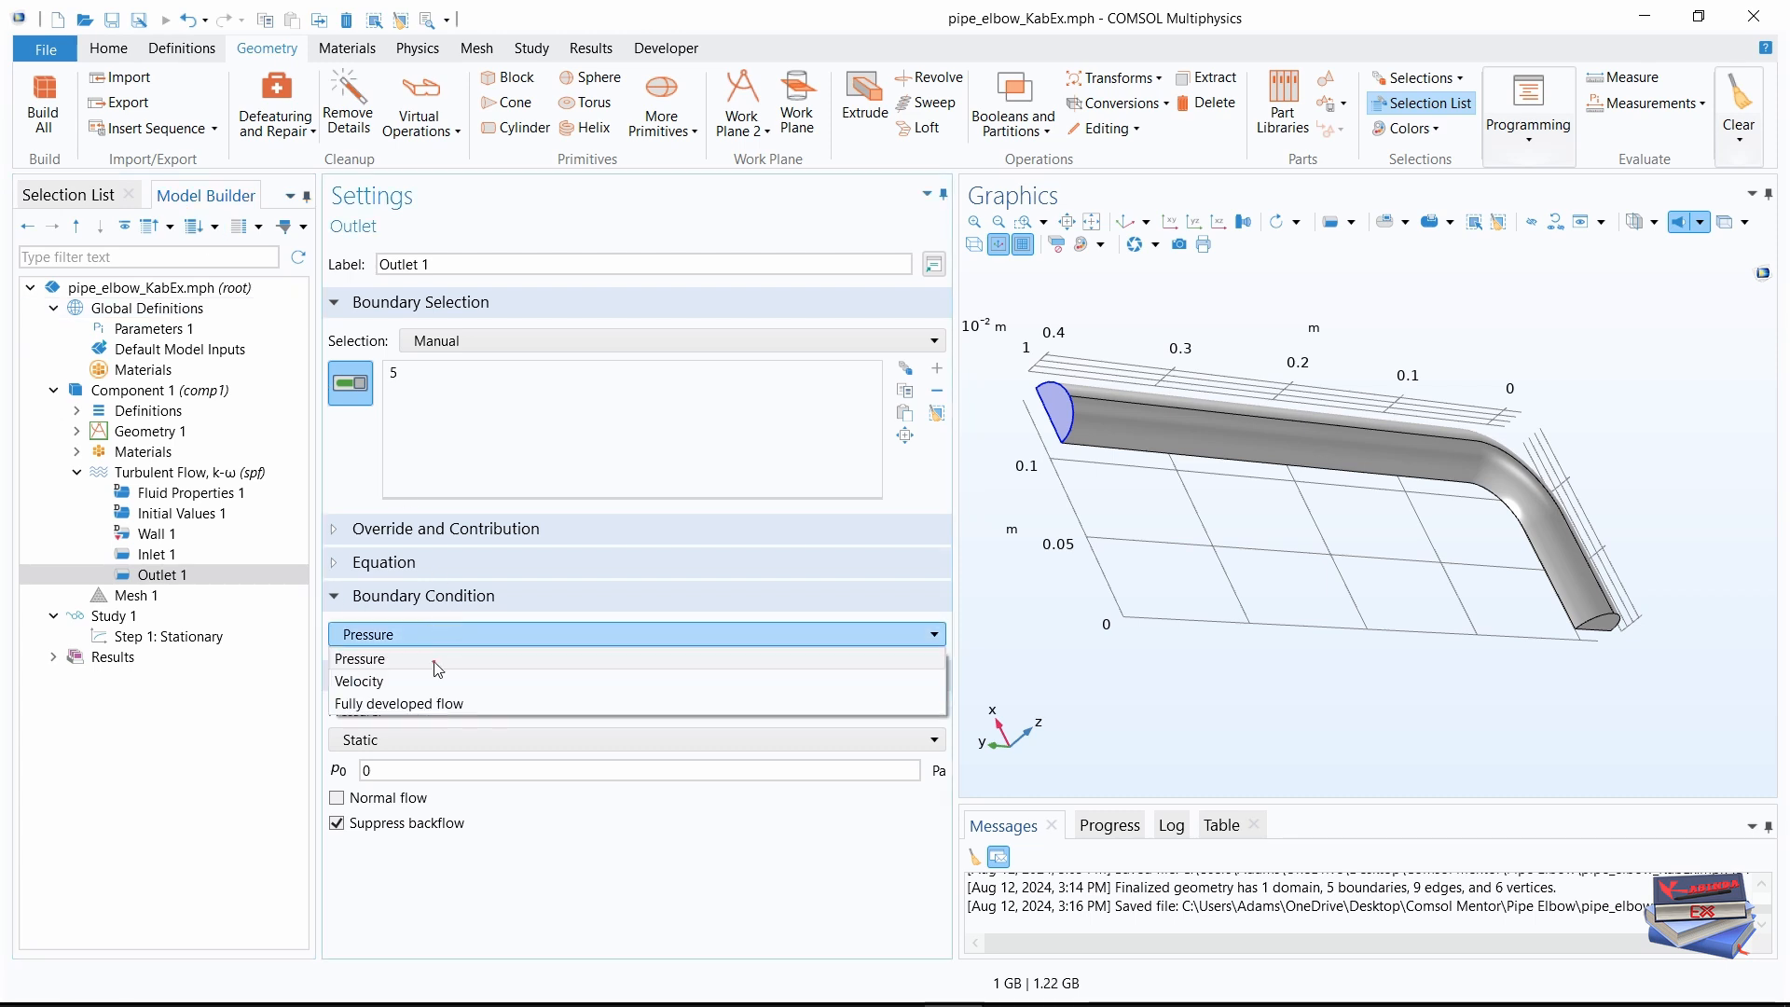
left_click(406, 704)
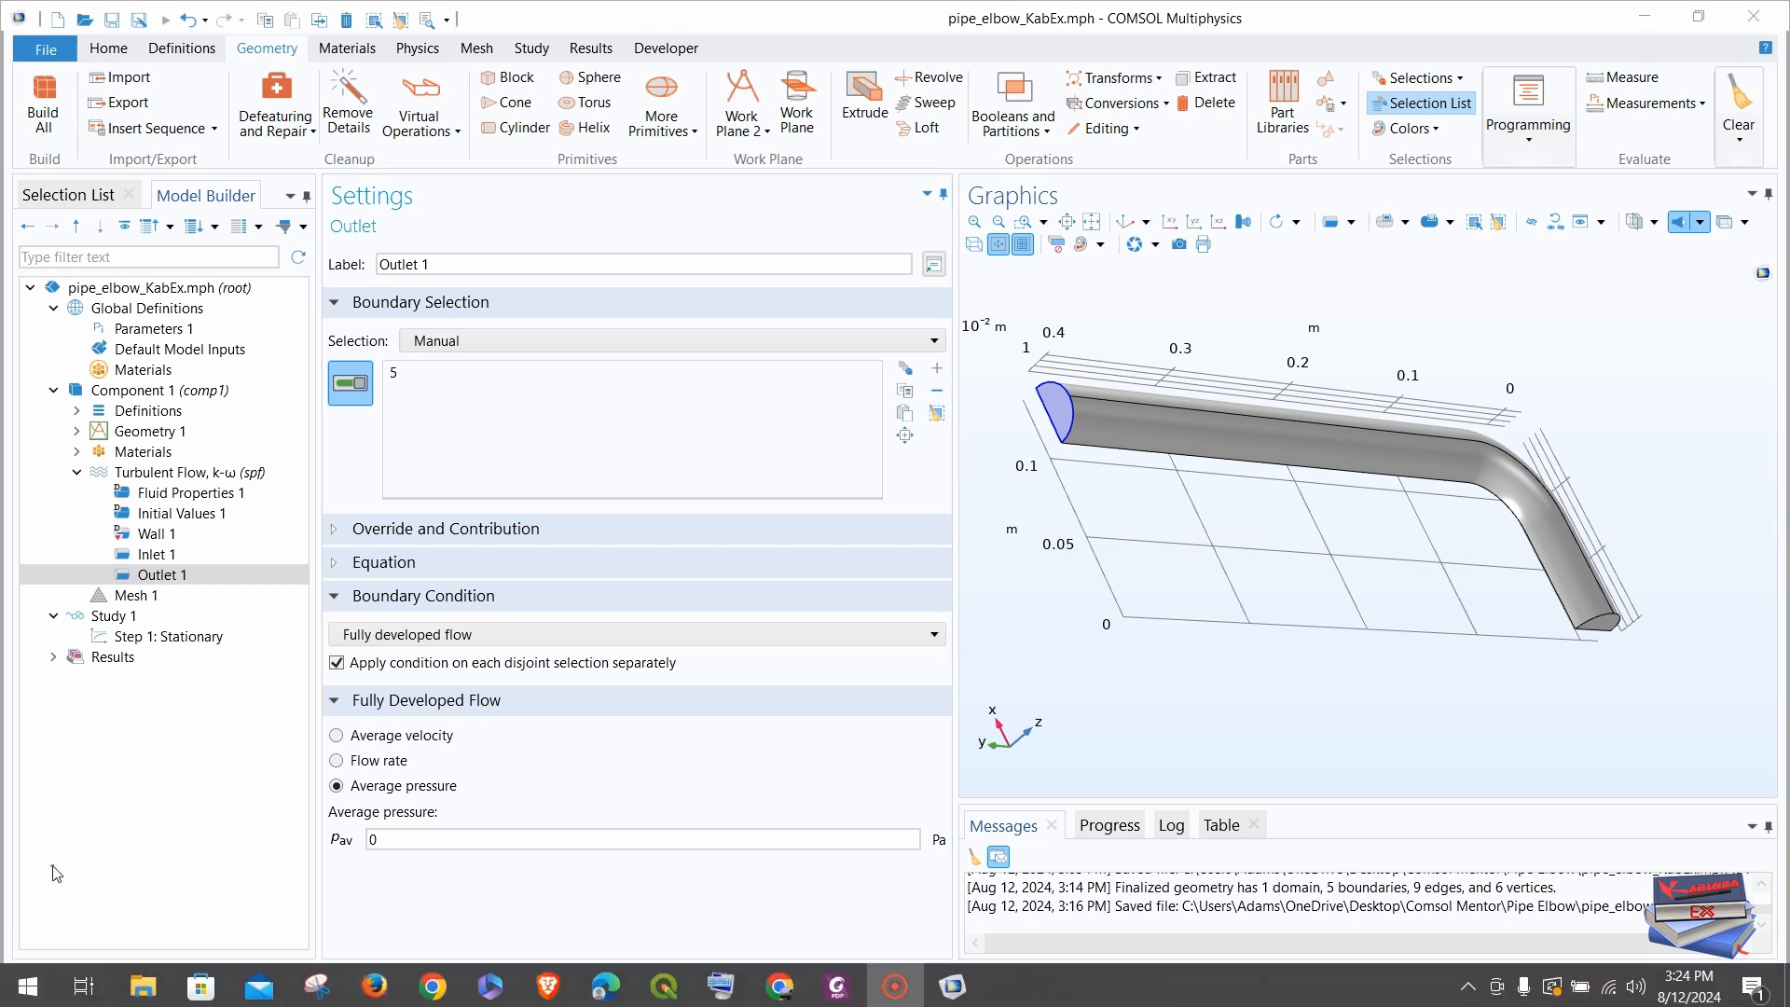
- Add a Symmetry condition to the Turbulent Flow, k-ω interface and assign boundary 3 to it
right_click(140, 476)
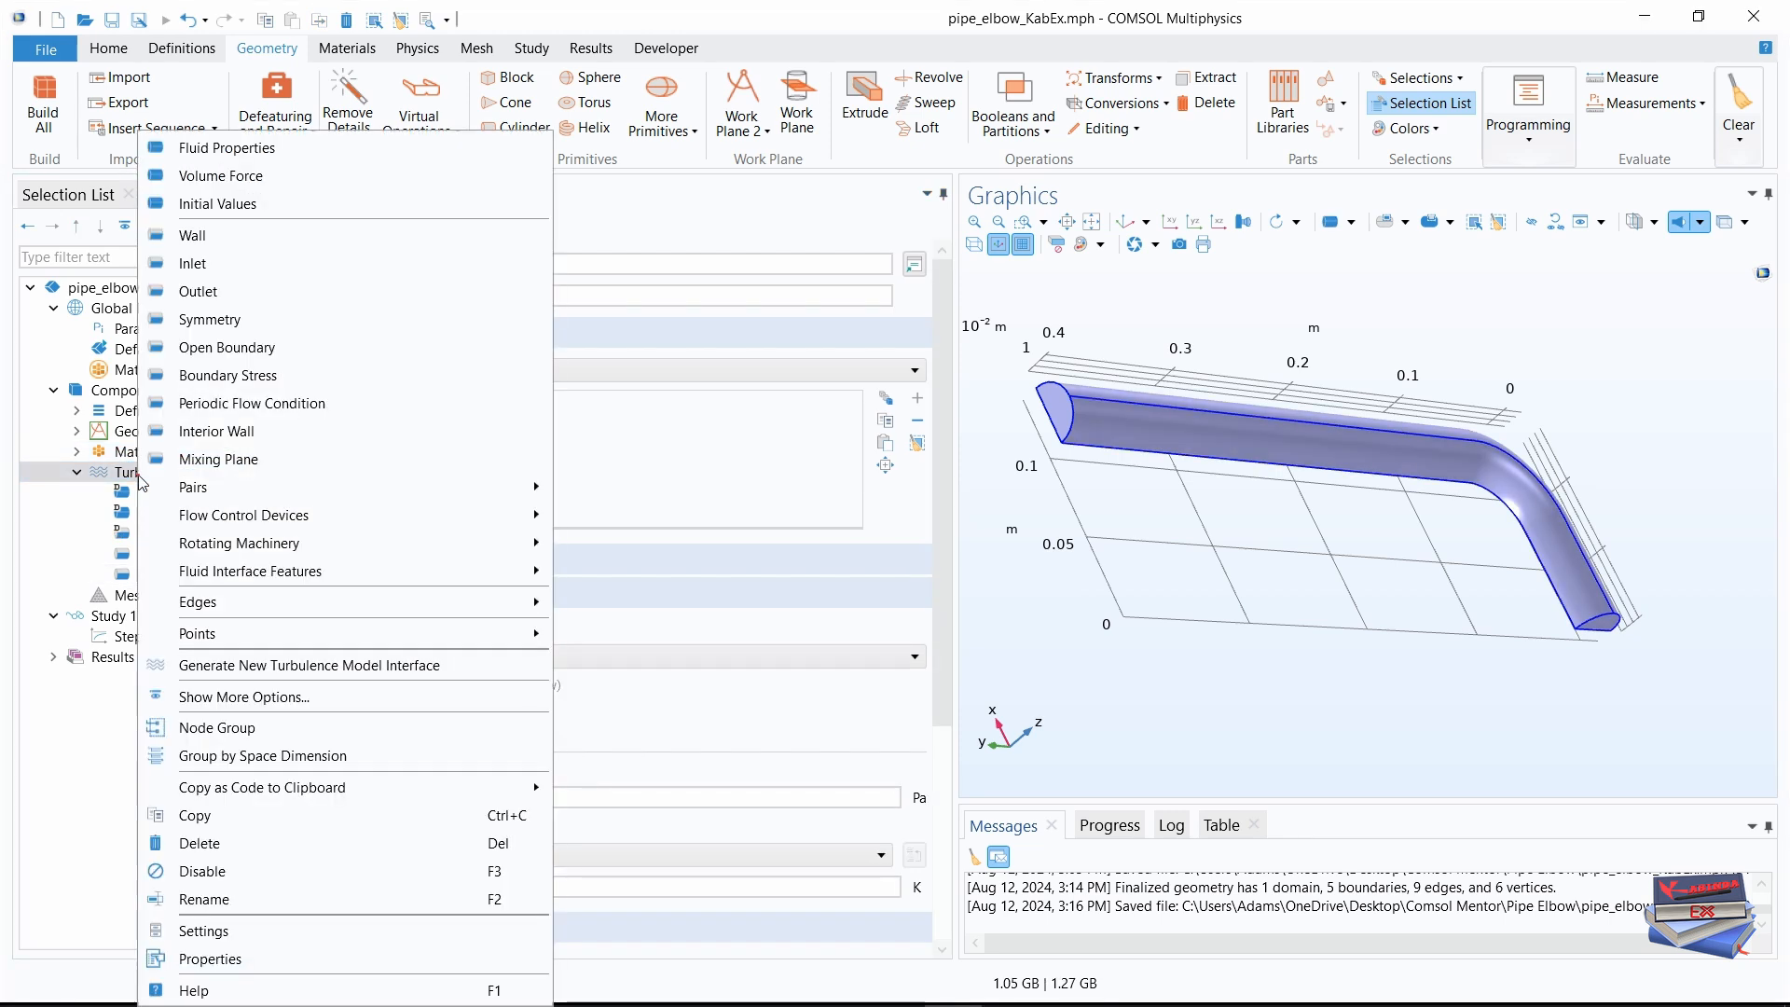
left_click(201, 319)
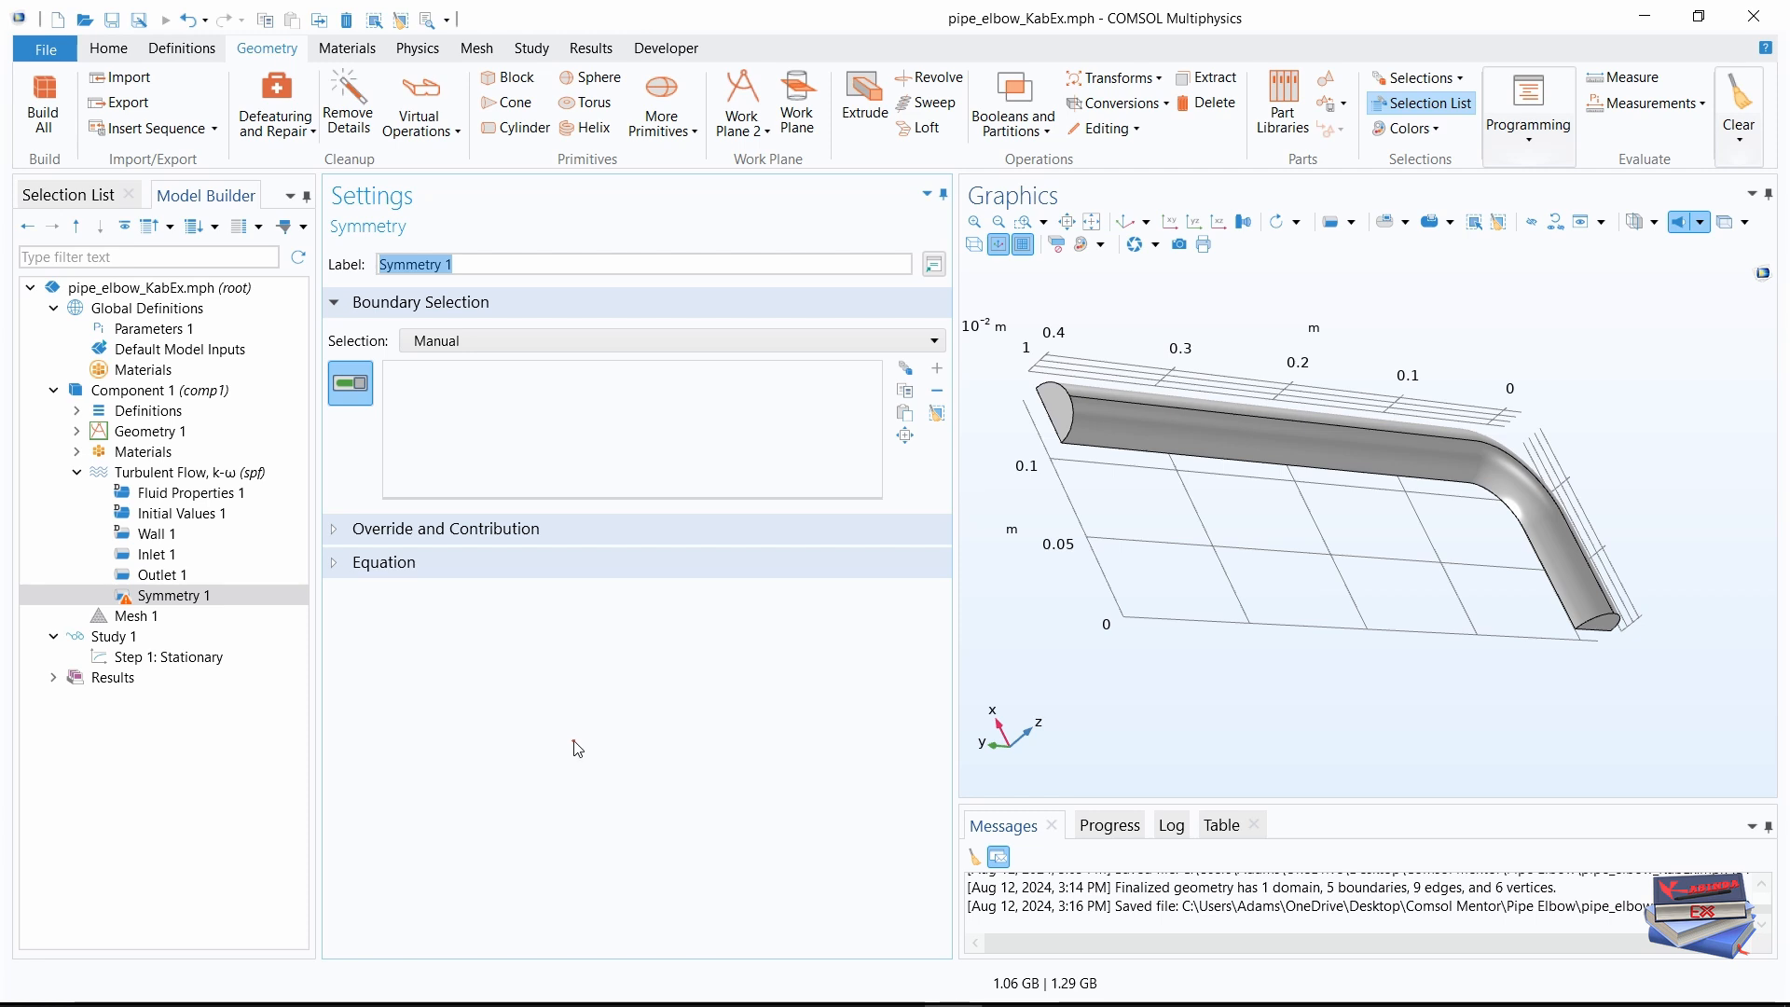
left_click(68, 195)
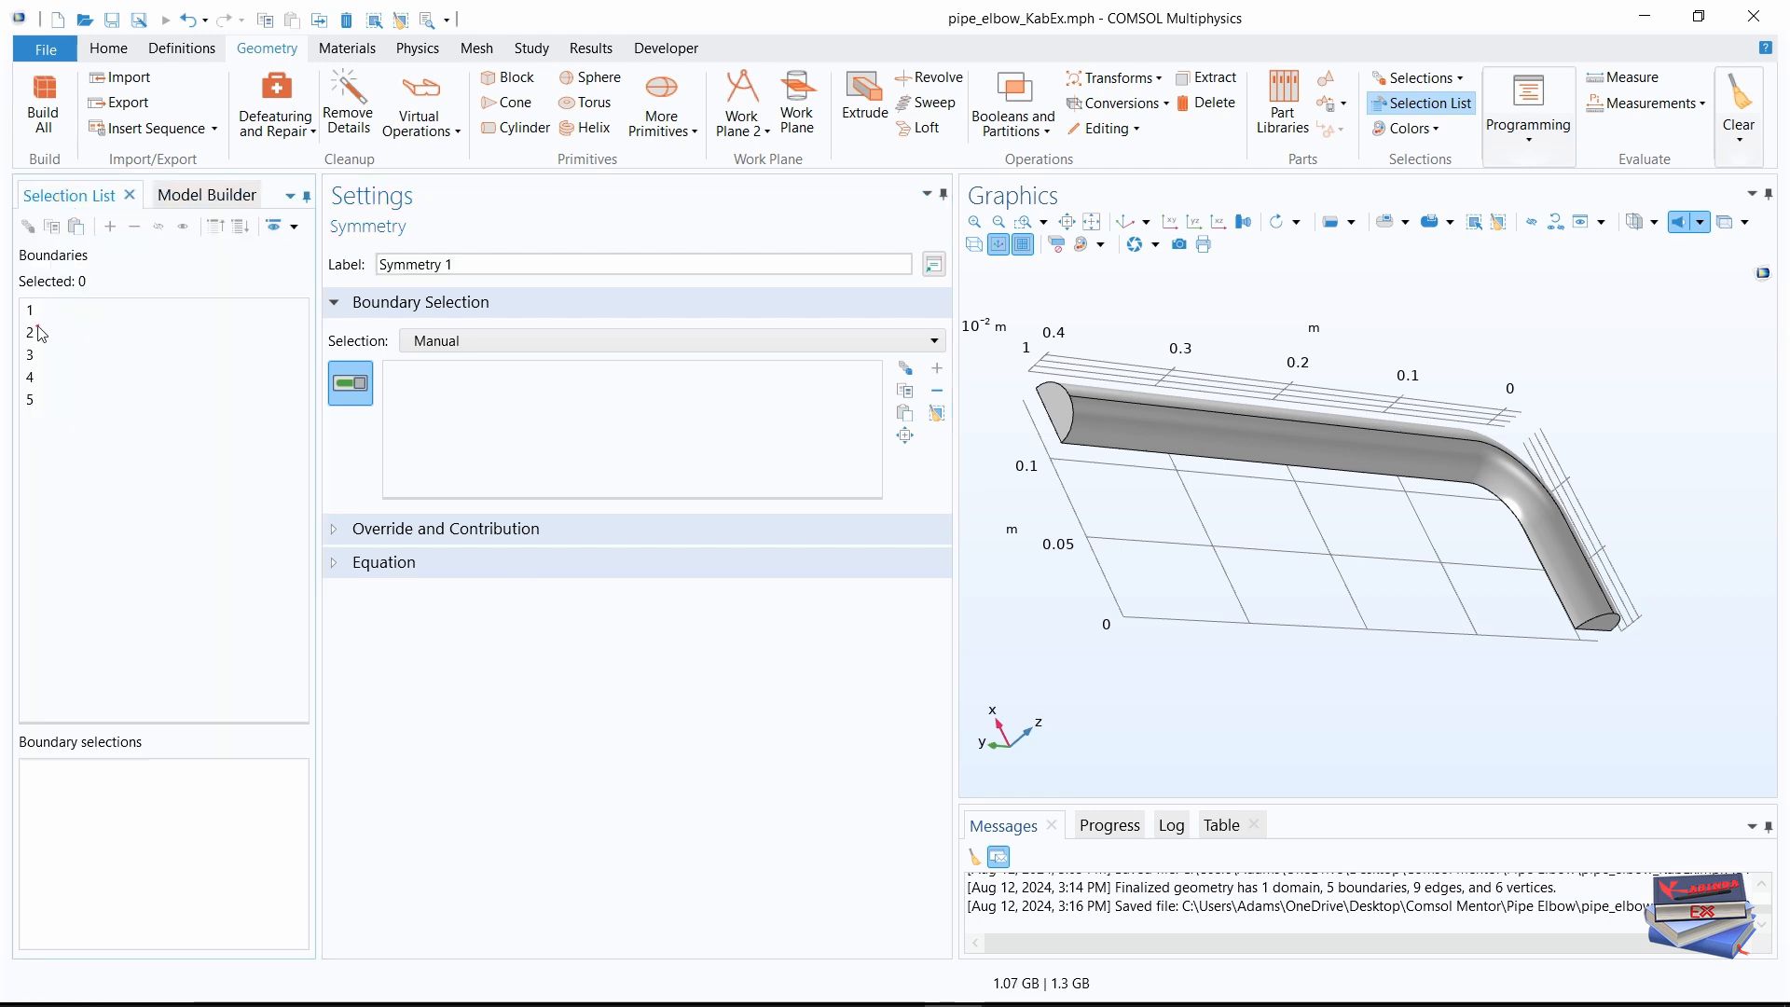
left_click(32, 355)
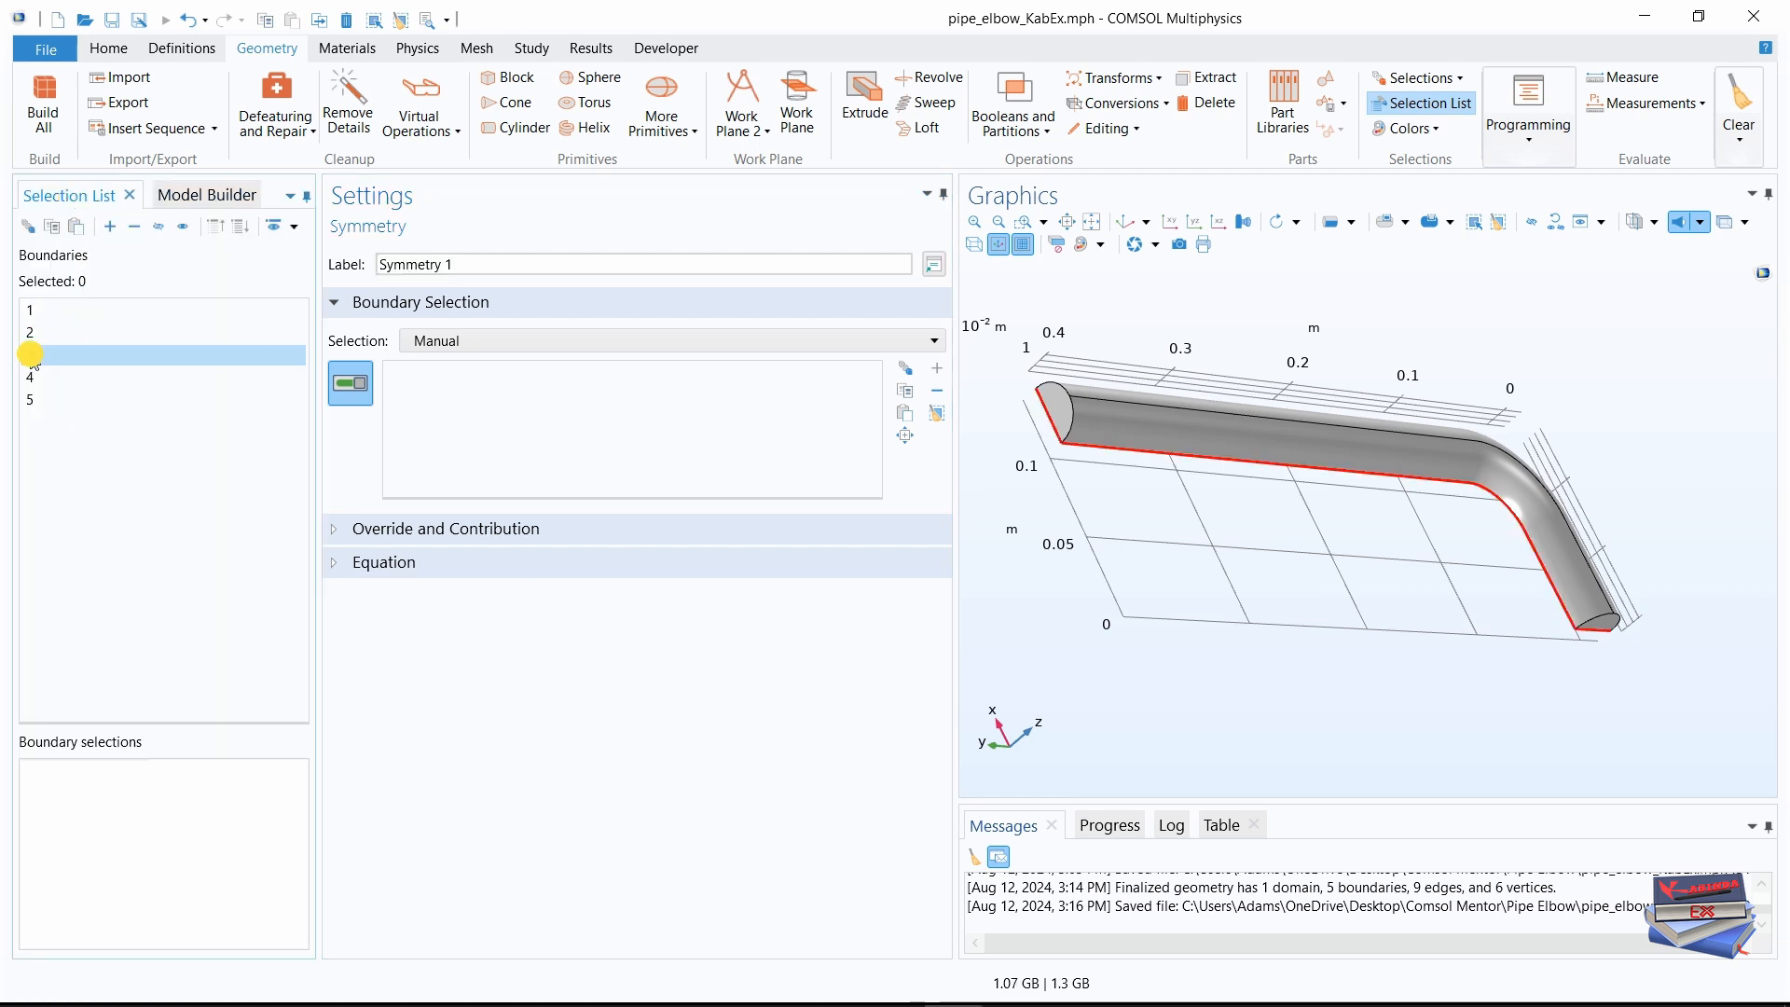
left_click(110, 227)
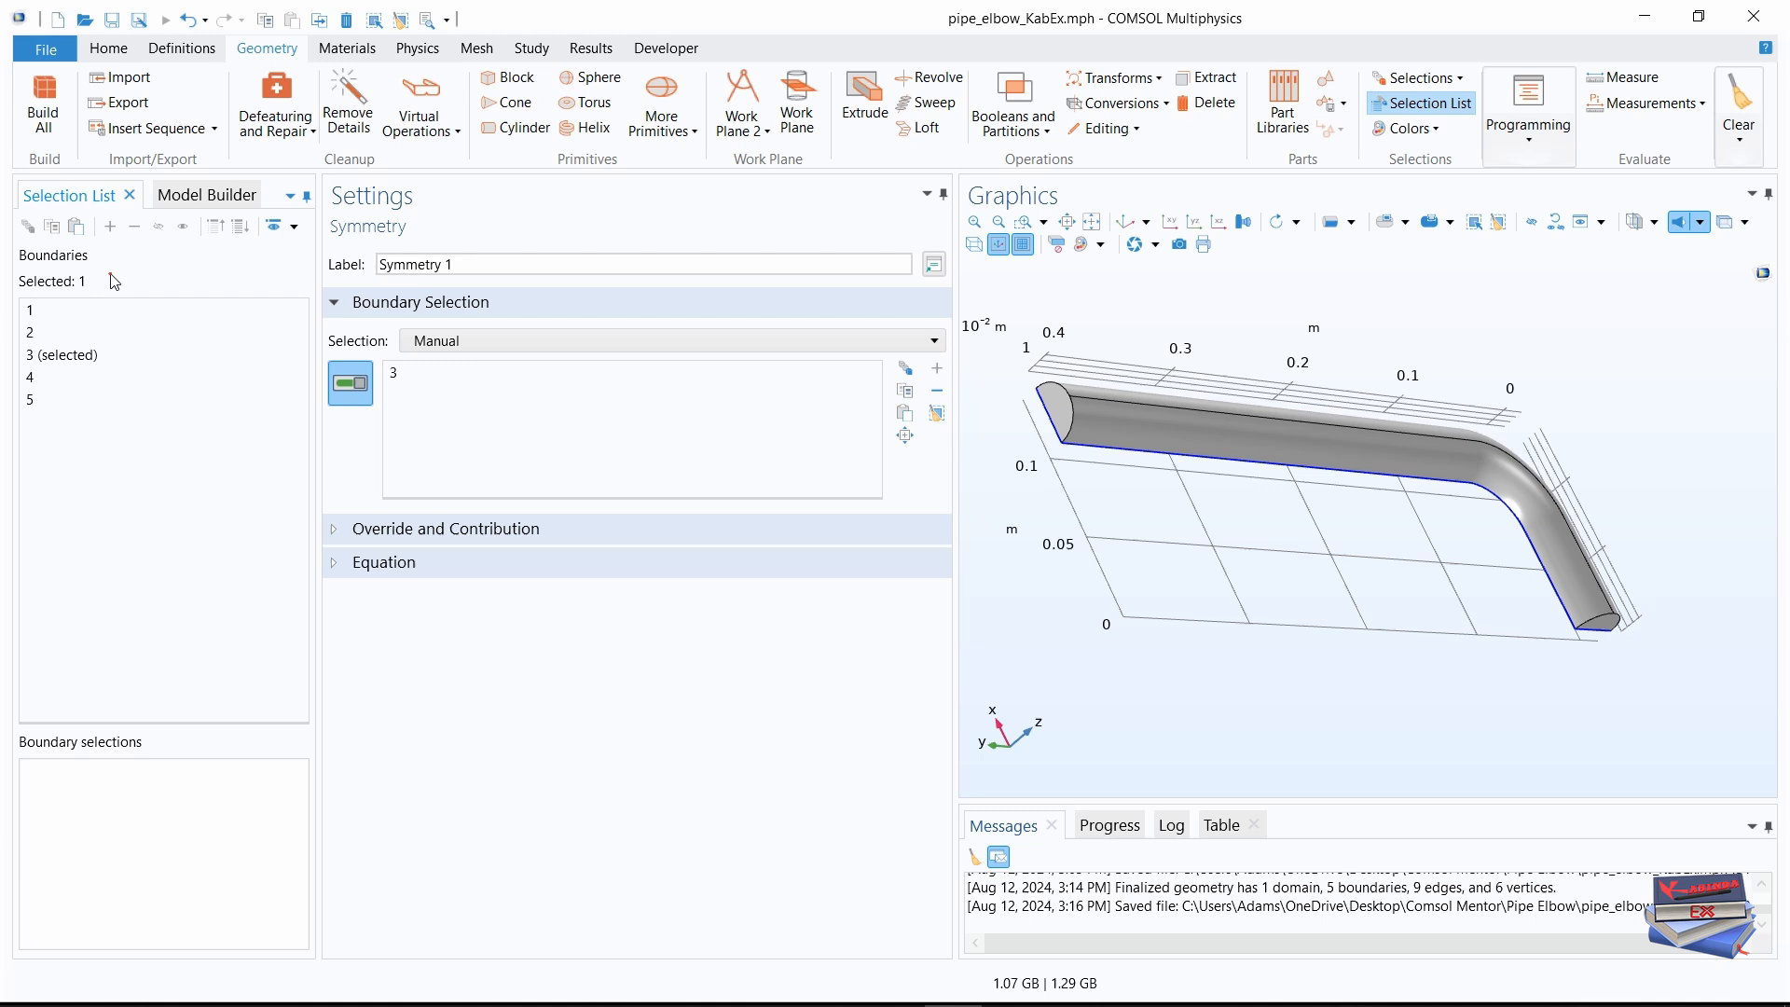
left_click(189, 197)
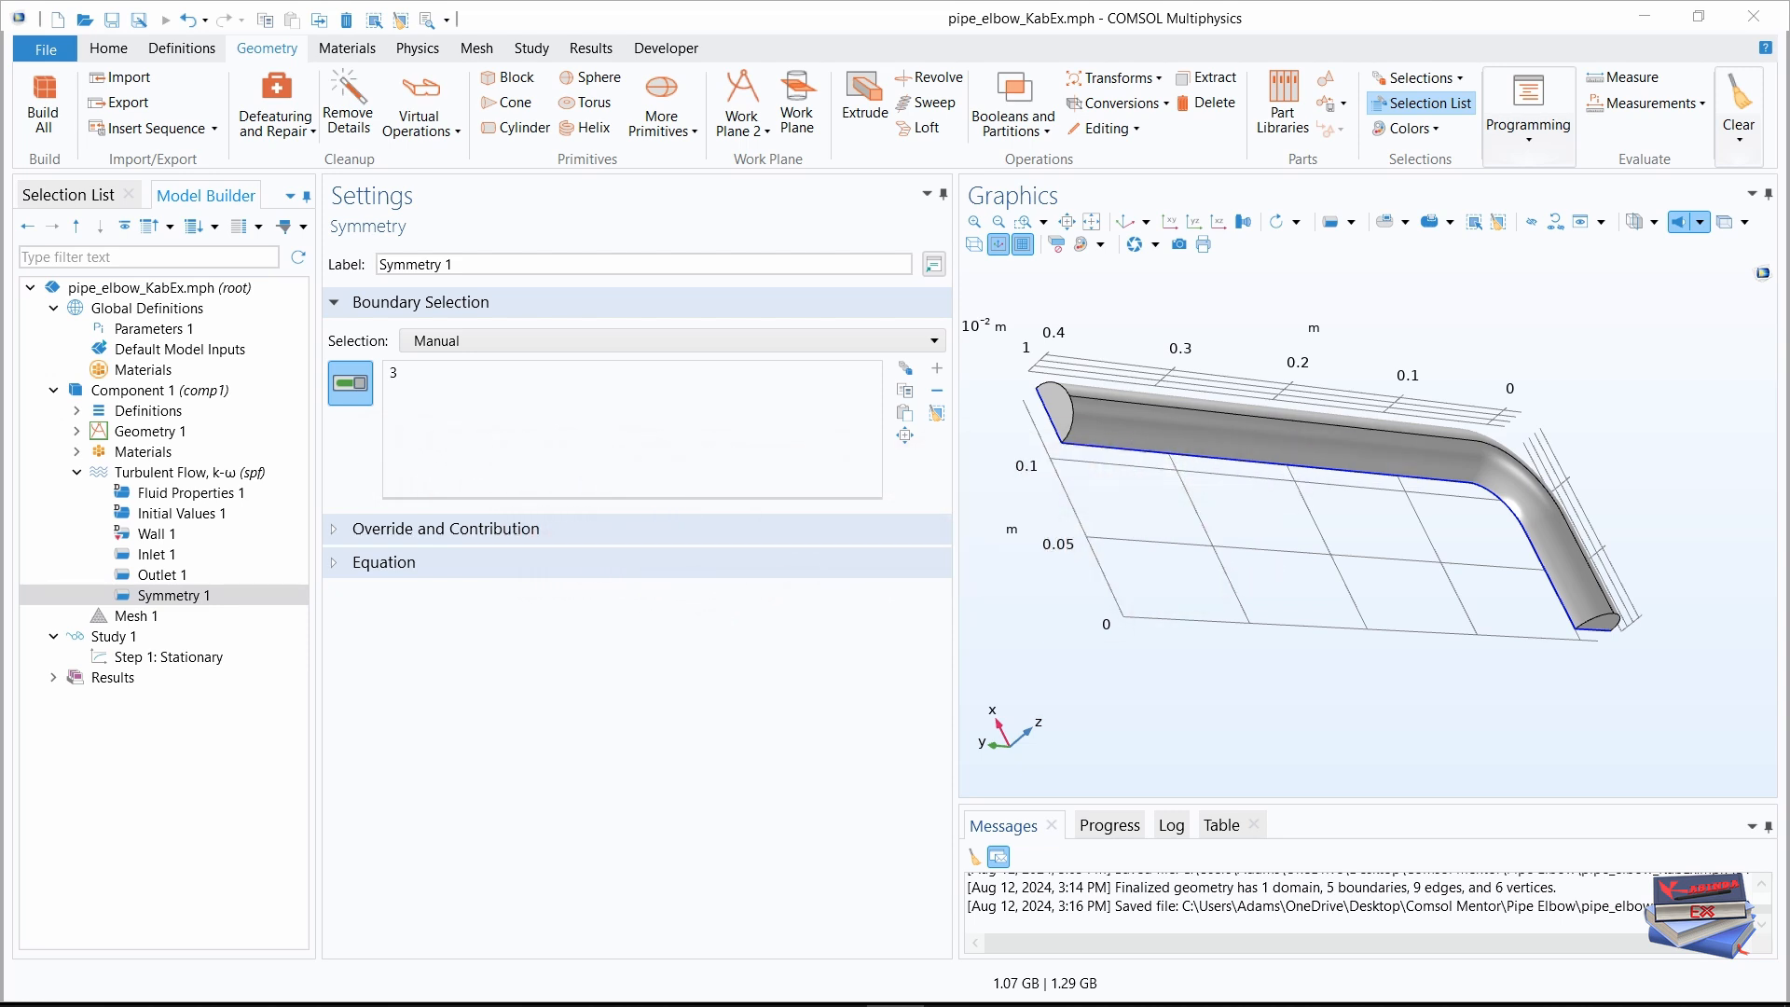
- Set Mesh 1's element size to Extra fine and make its physics-induced sequence editable
left_click(1121, 223)
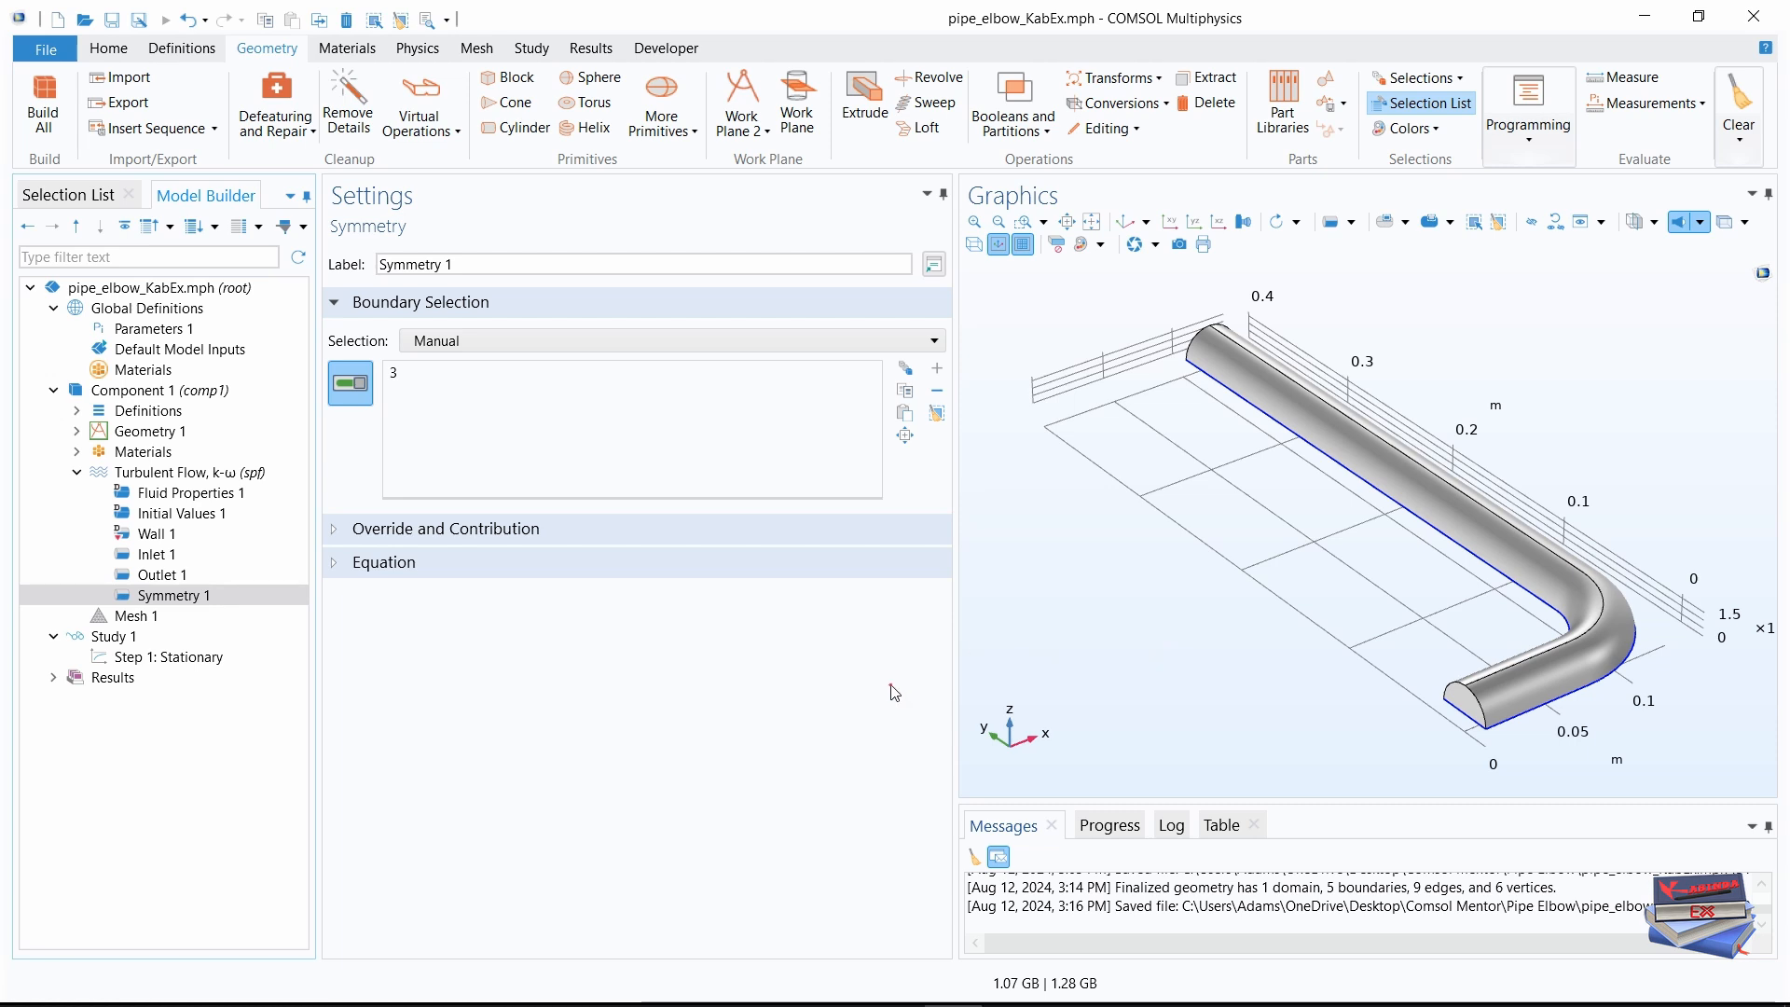
left_click(133, 616)
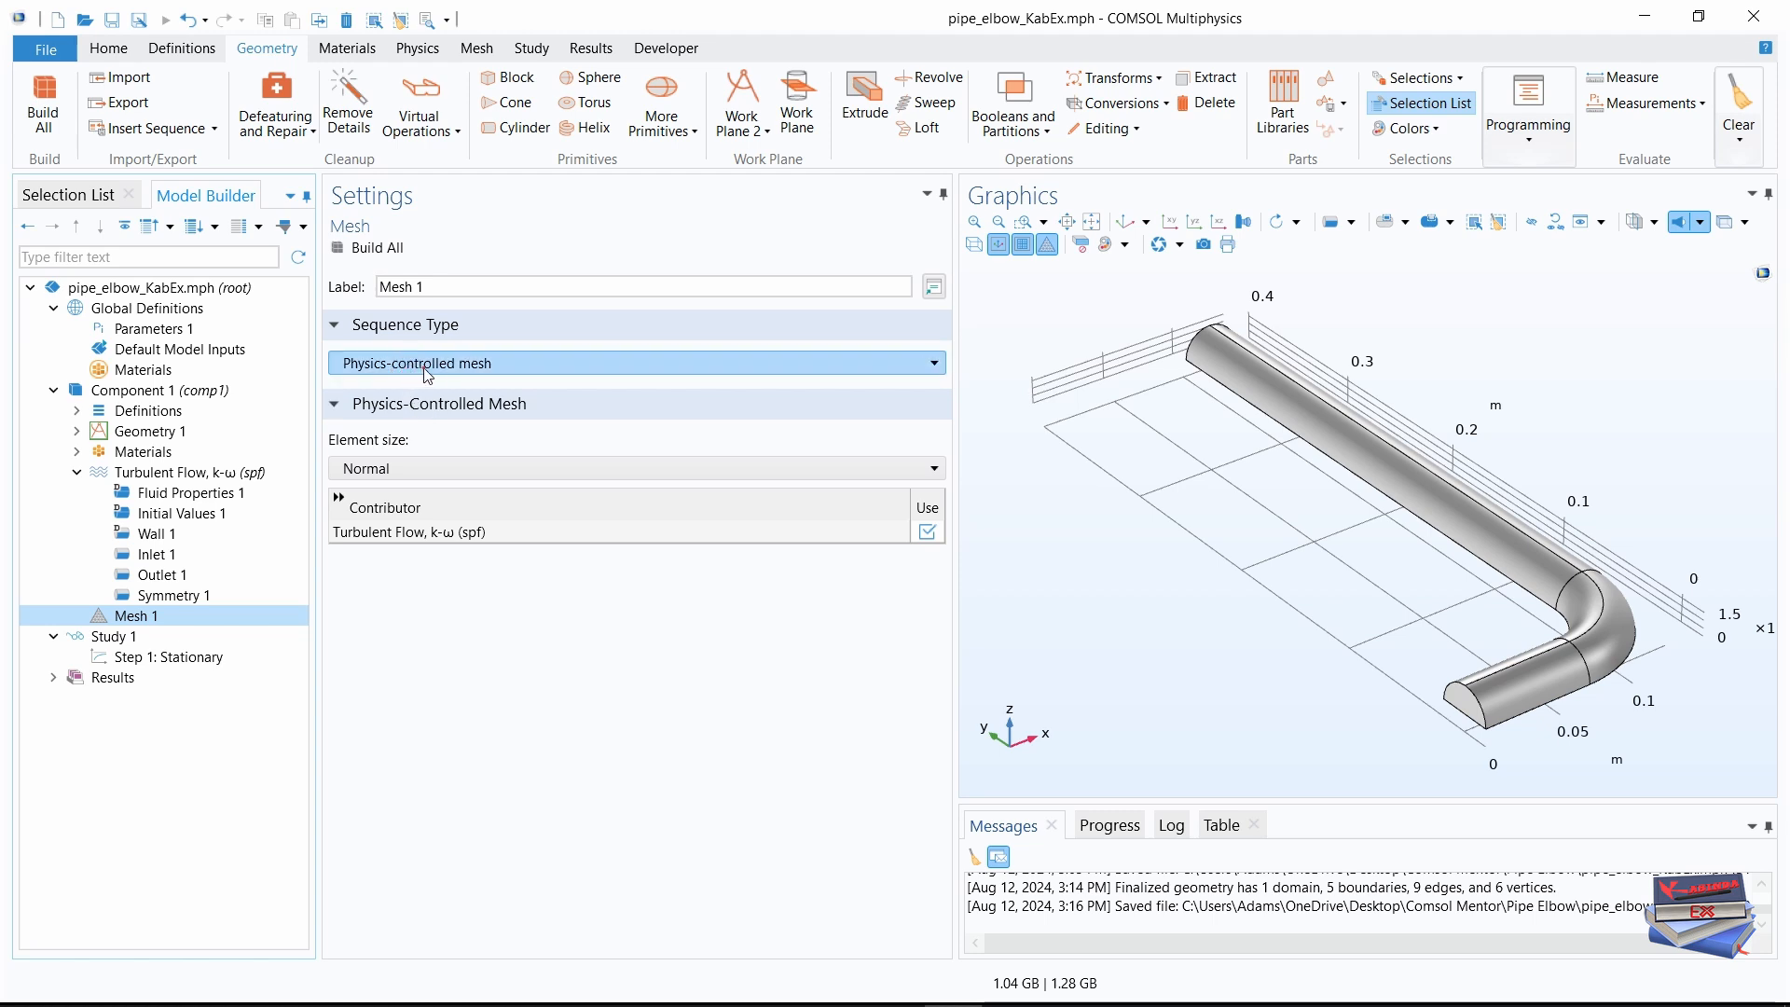
left_click(385, 468)
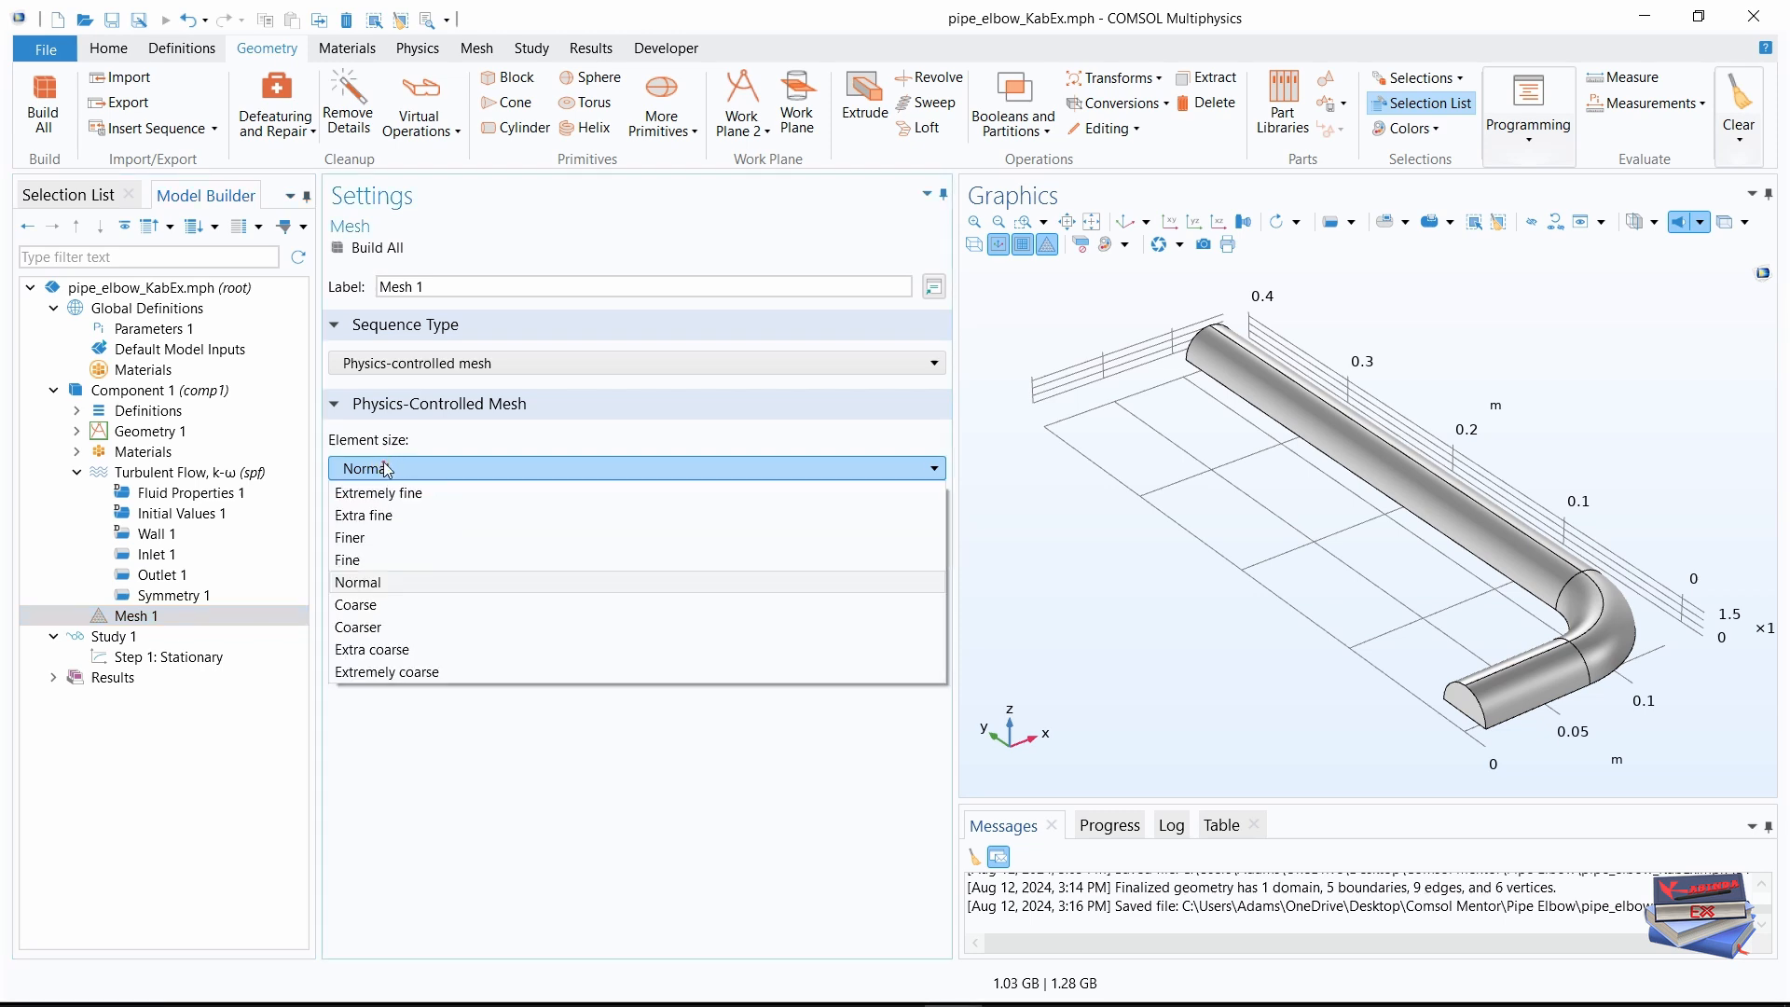
left_click(363, 516)
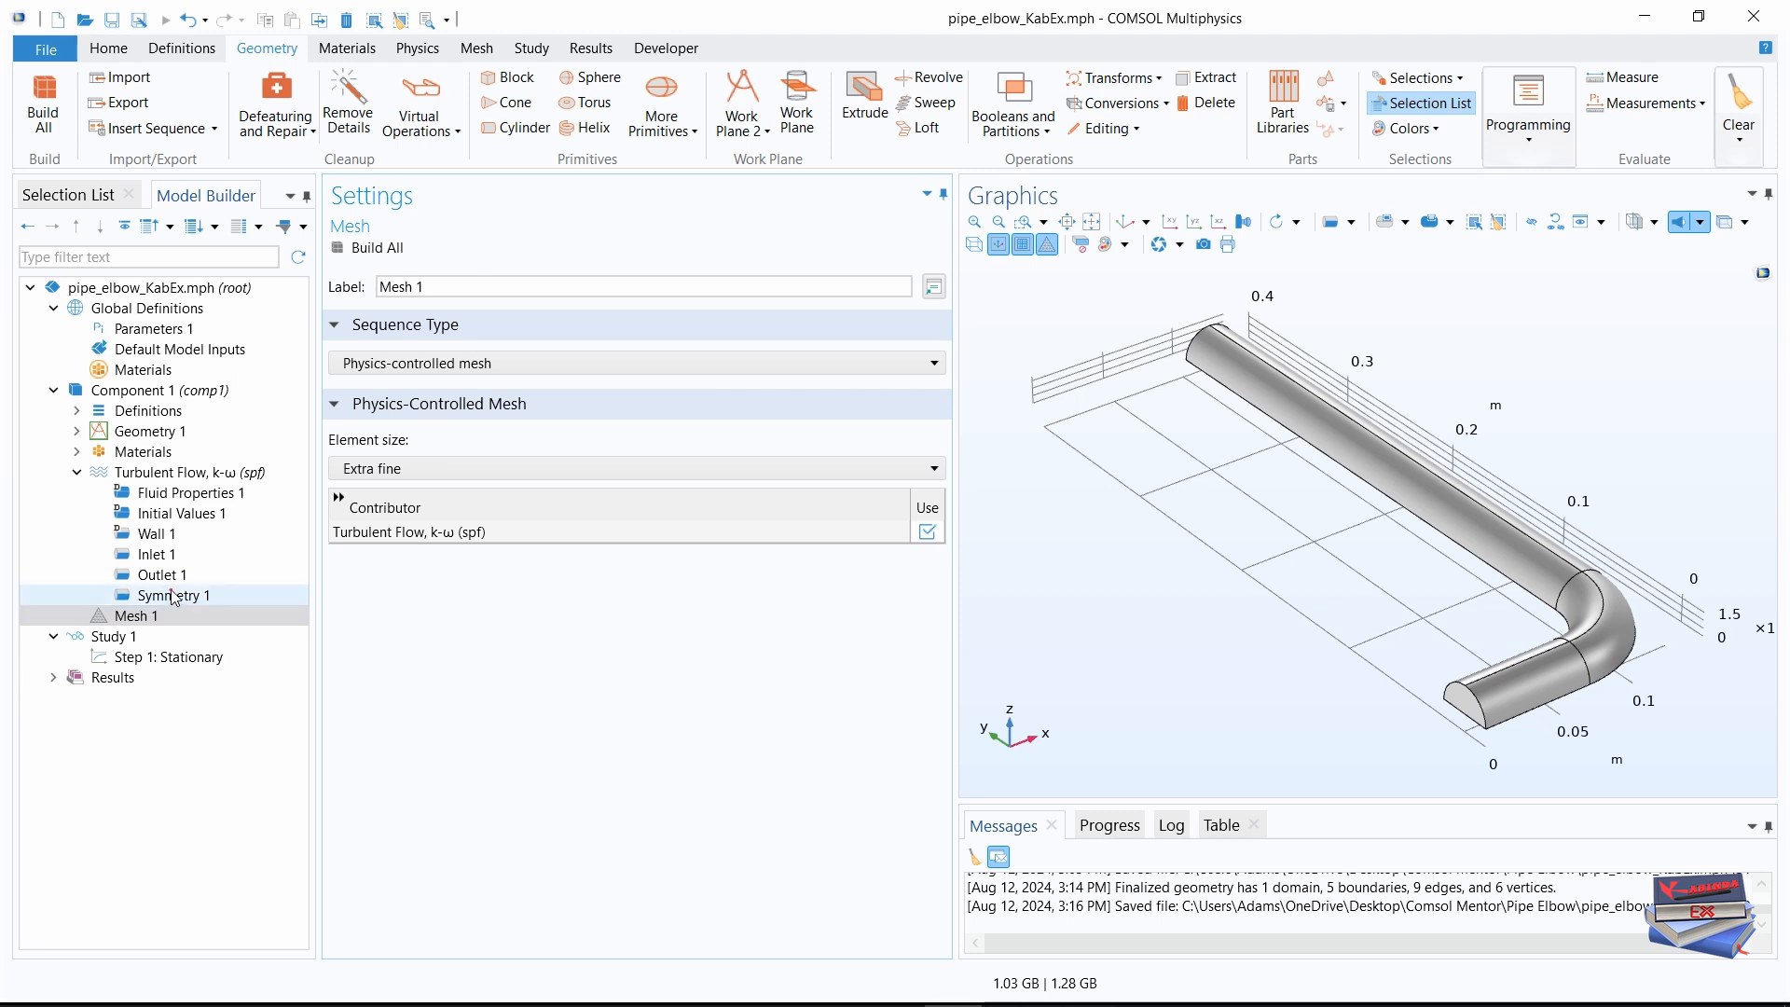
right_click(140, 617)
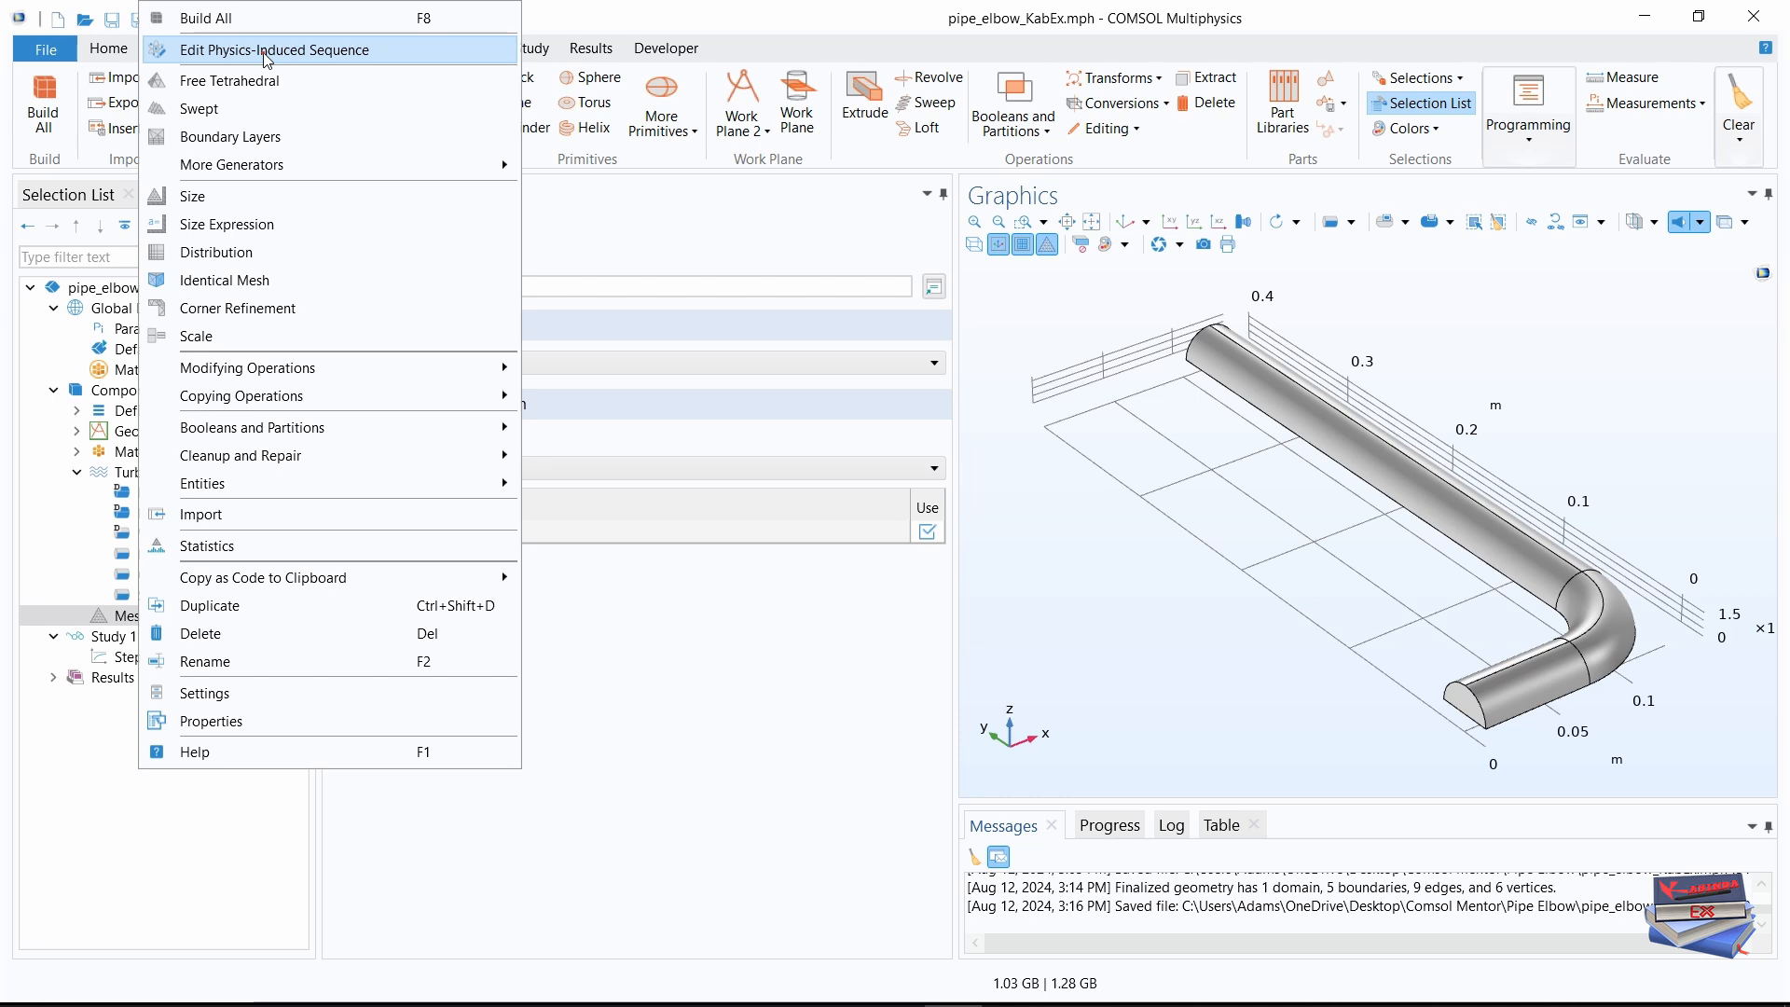
left_click(265, 62)
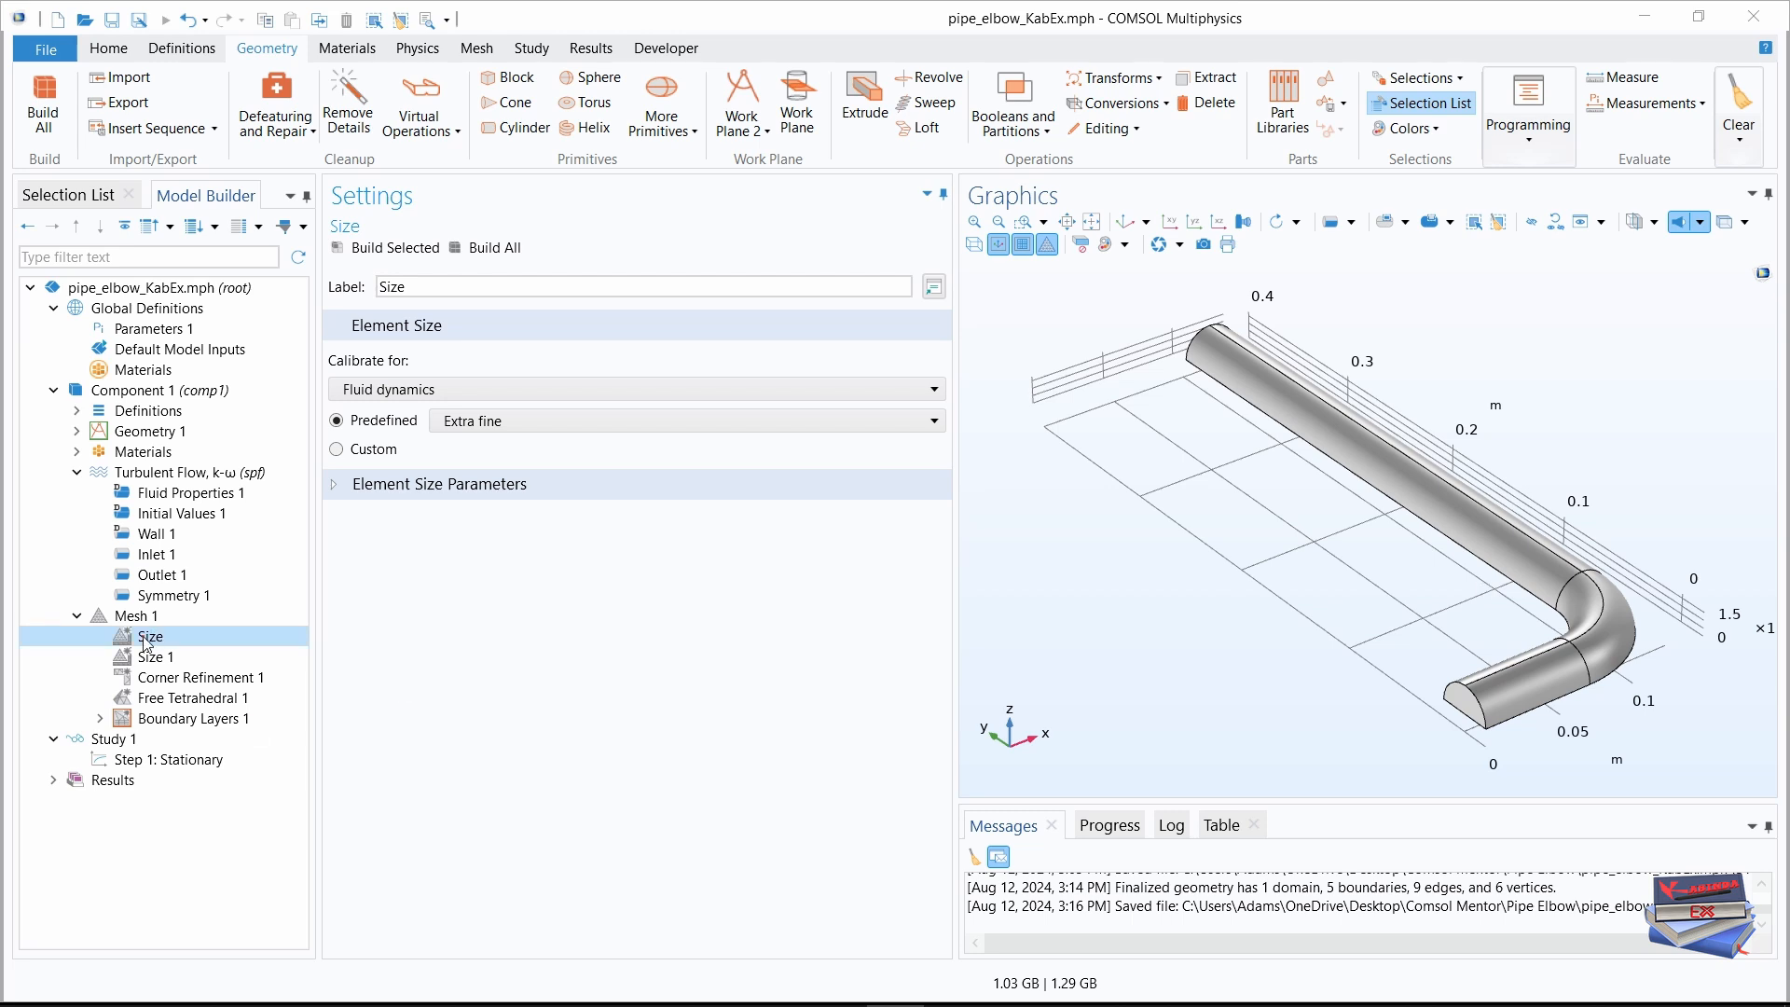
- Set the maximum element size of the mesh's global Size node to D/20
left_click(343, 485)
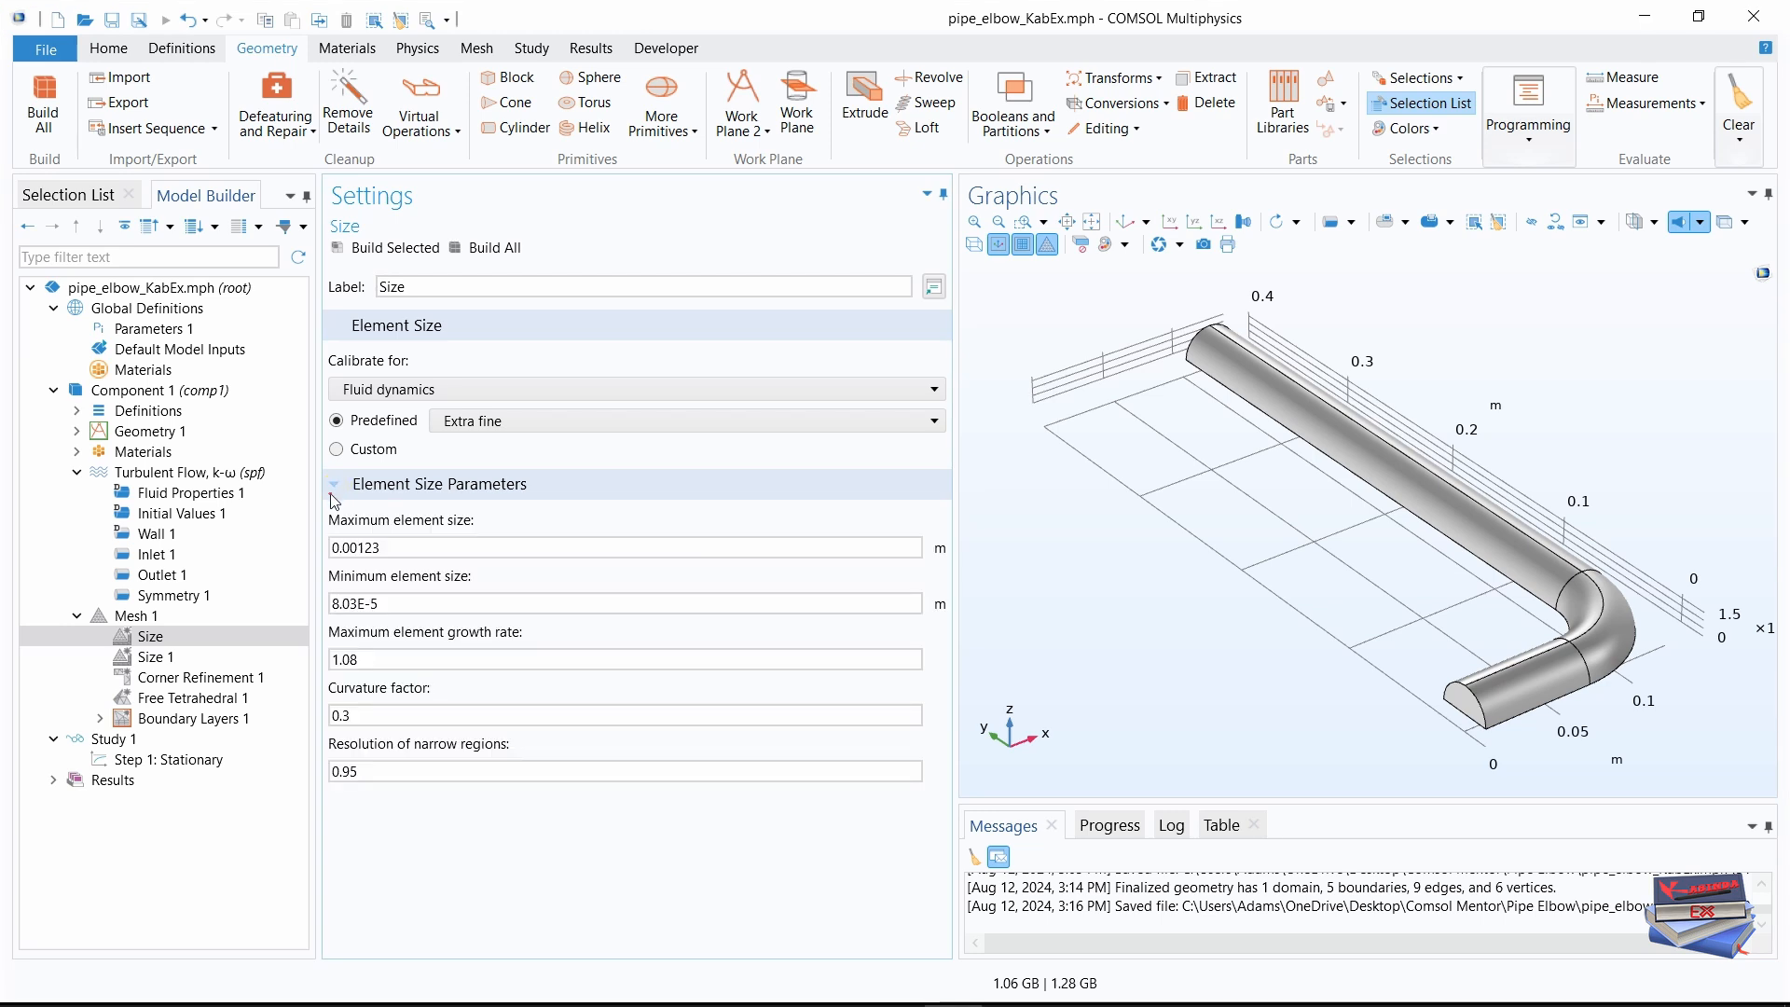
left_click(391, 547)
left_click_drag(391, 547, 333, 550)
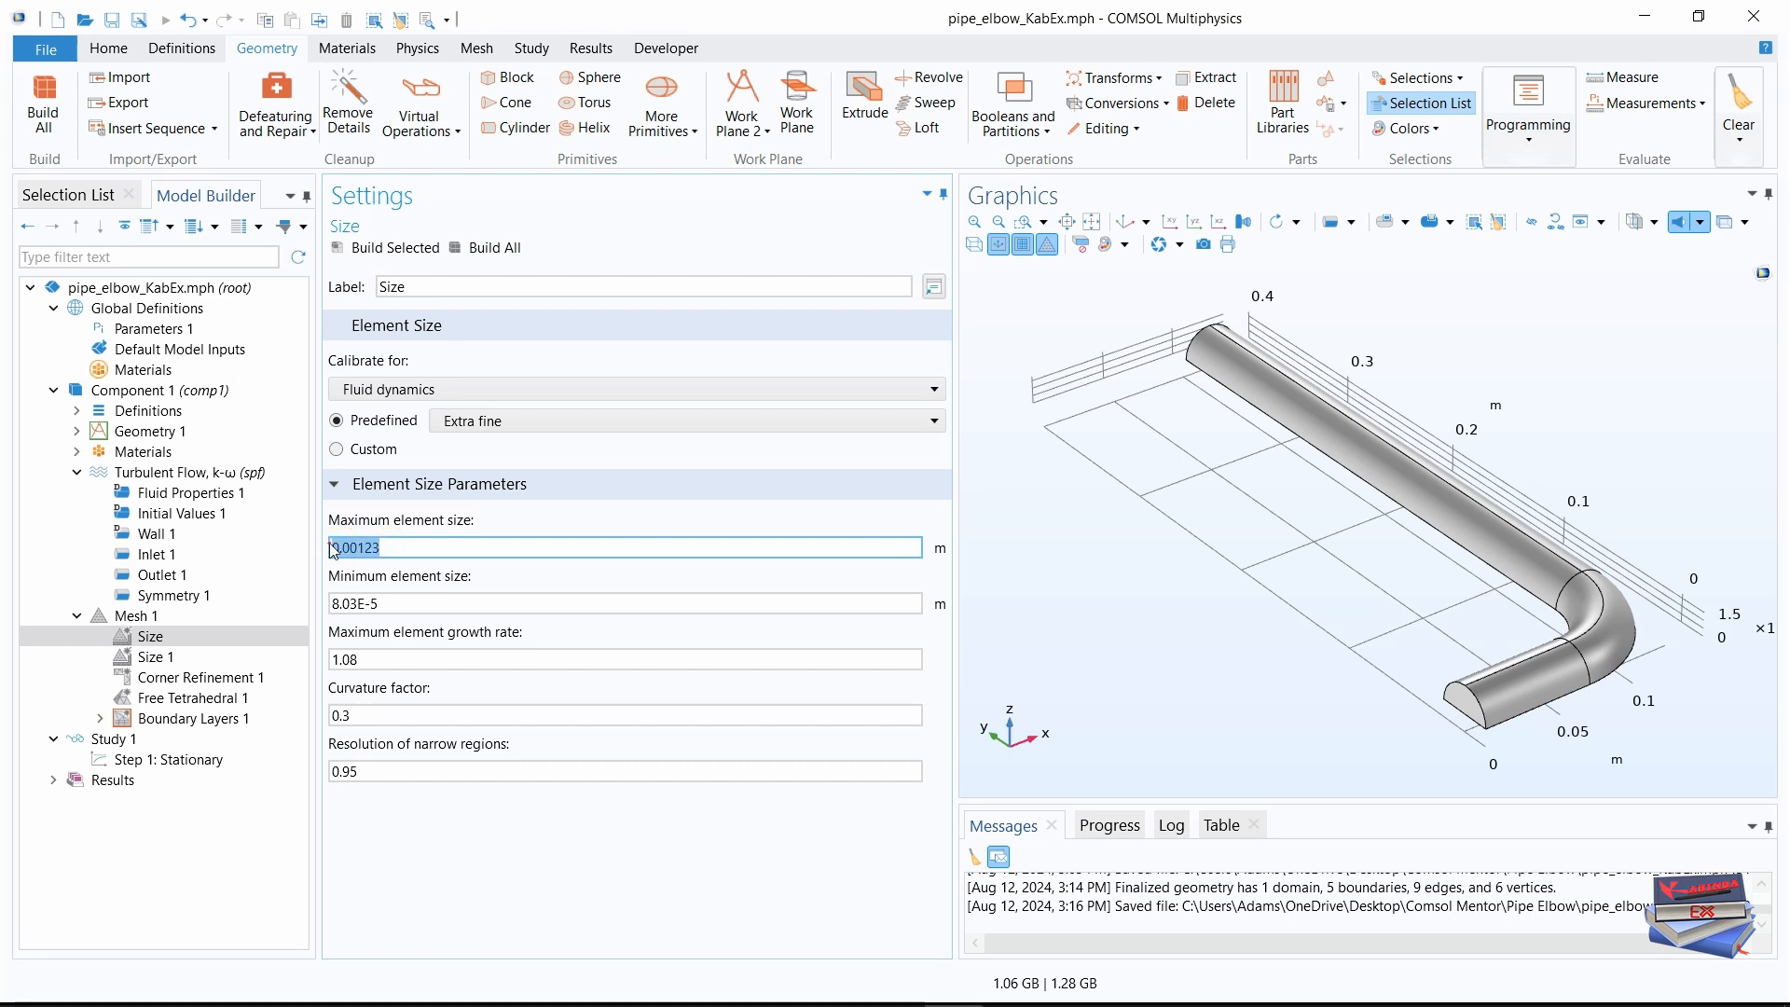
key("Caps_Lock")
type("D")
key("Caps_Lock")
type("/20")
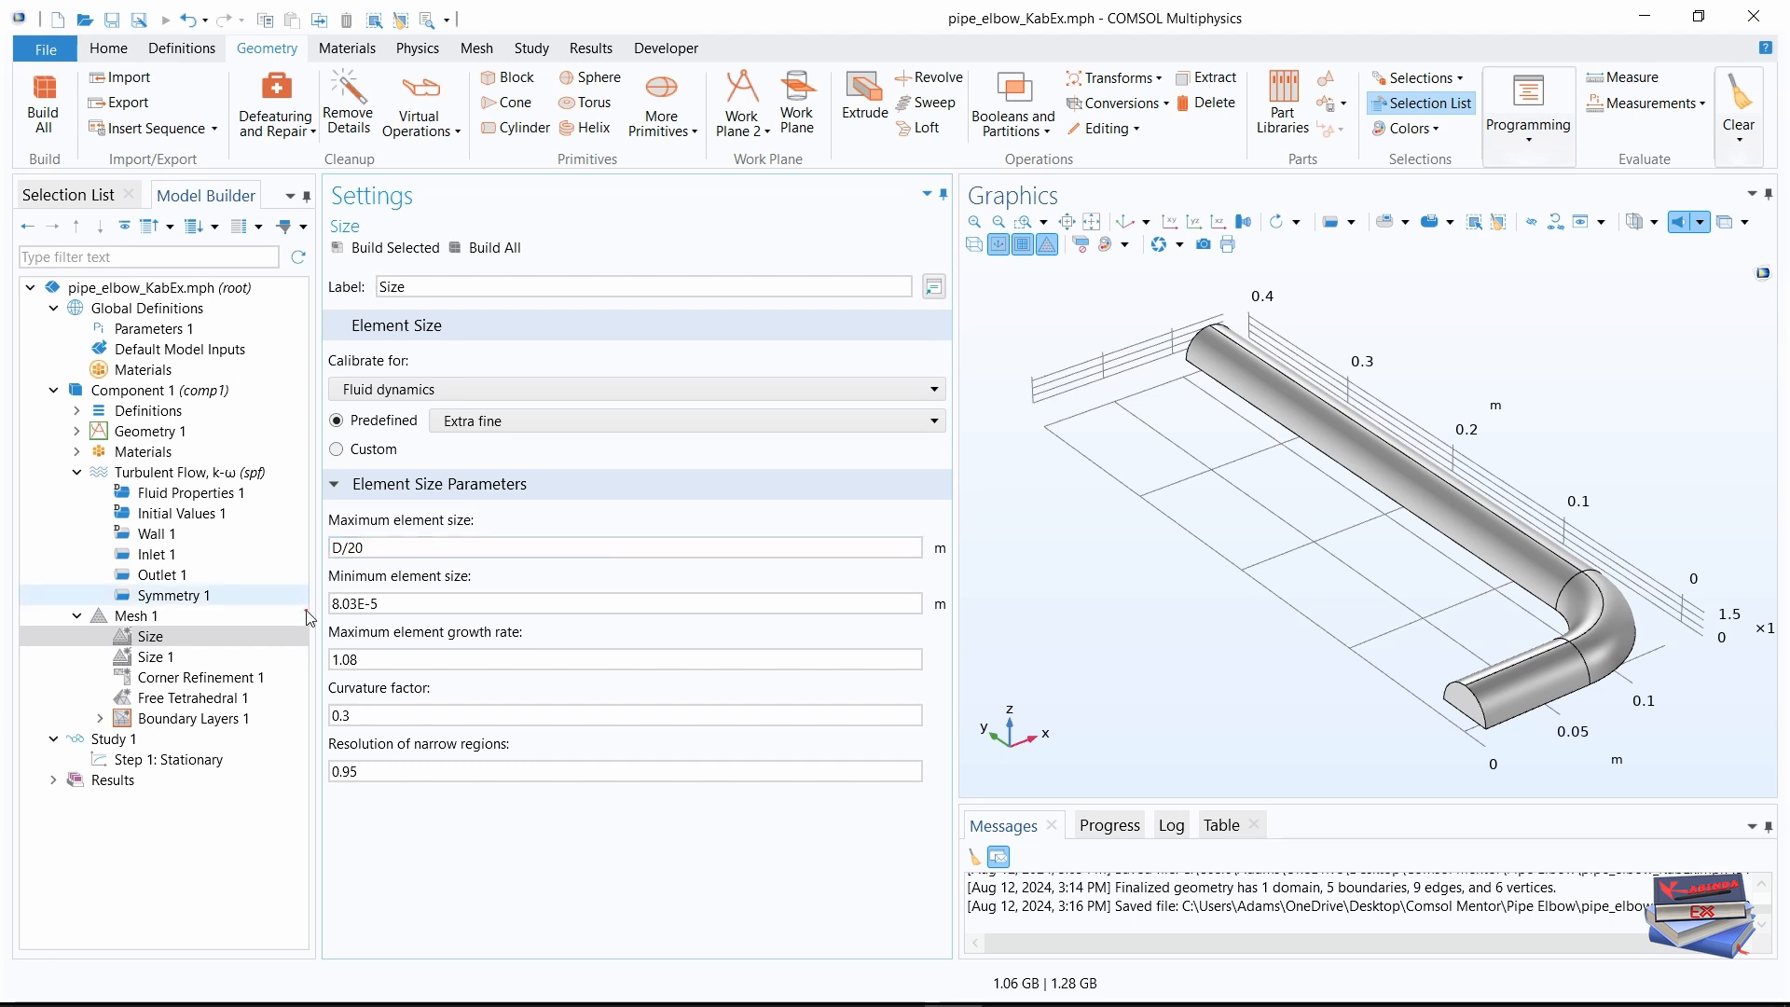
left_click_drag(392, 602, 328, 611)
left_click(387, 602)
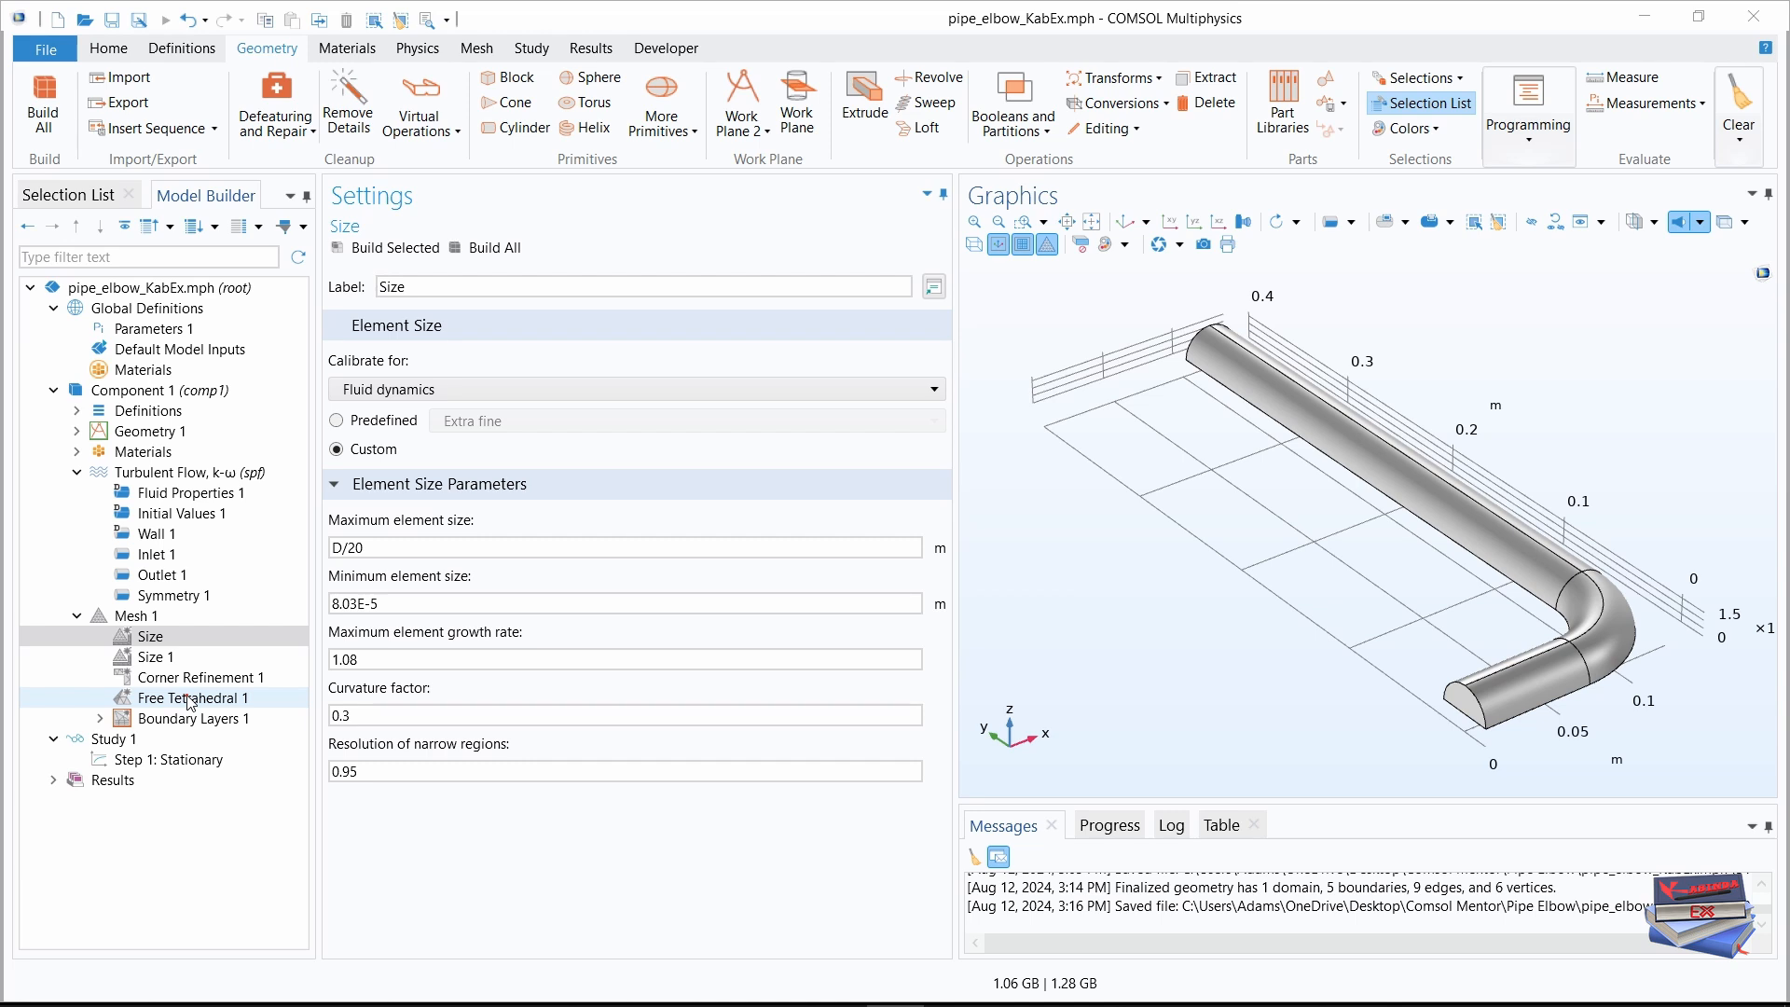
- Disable the Size 1, Corner Refinement 1 and Free Tetrahedral 1 nodes in Mesh 1
right_click(154, 658)
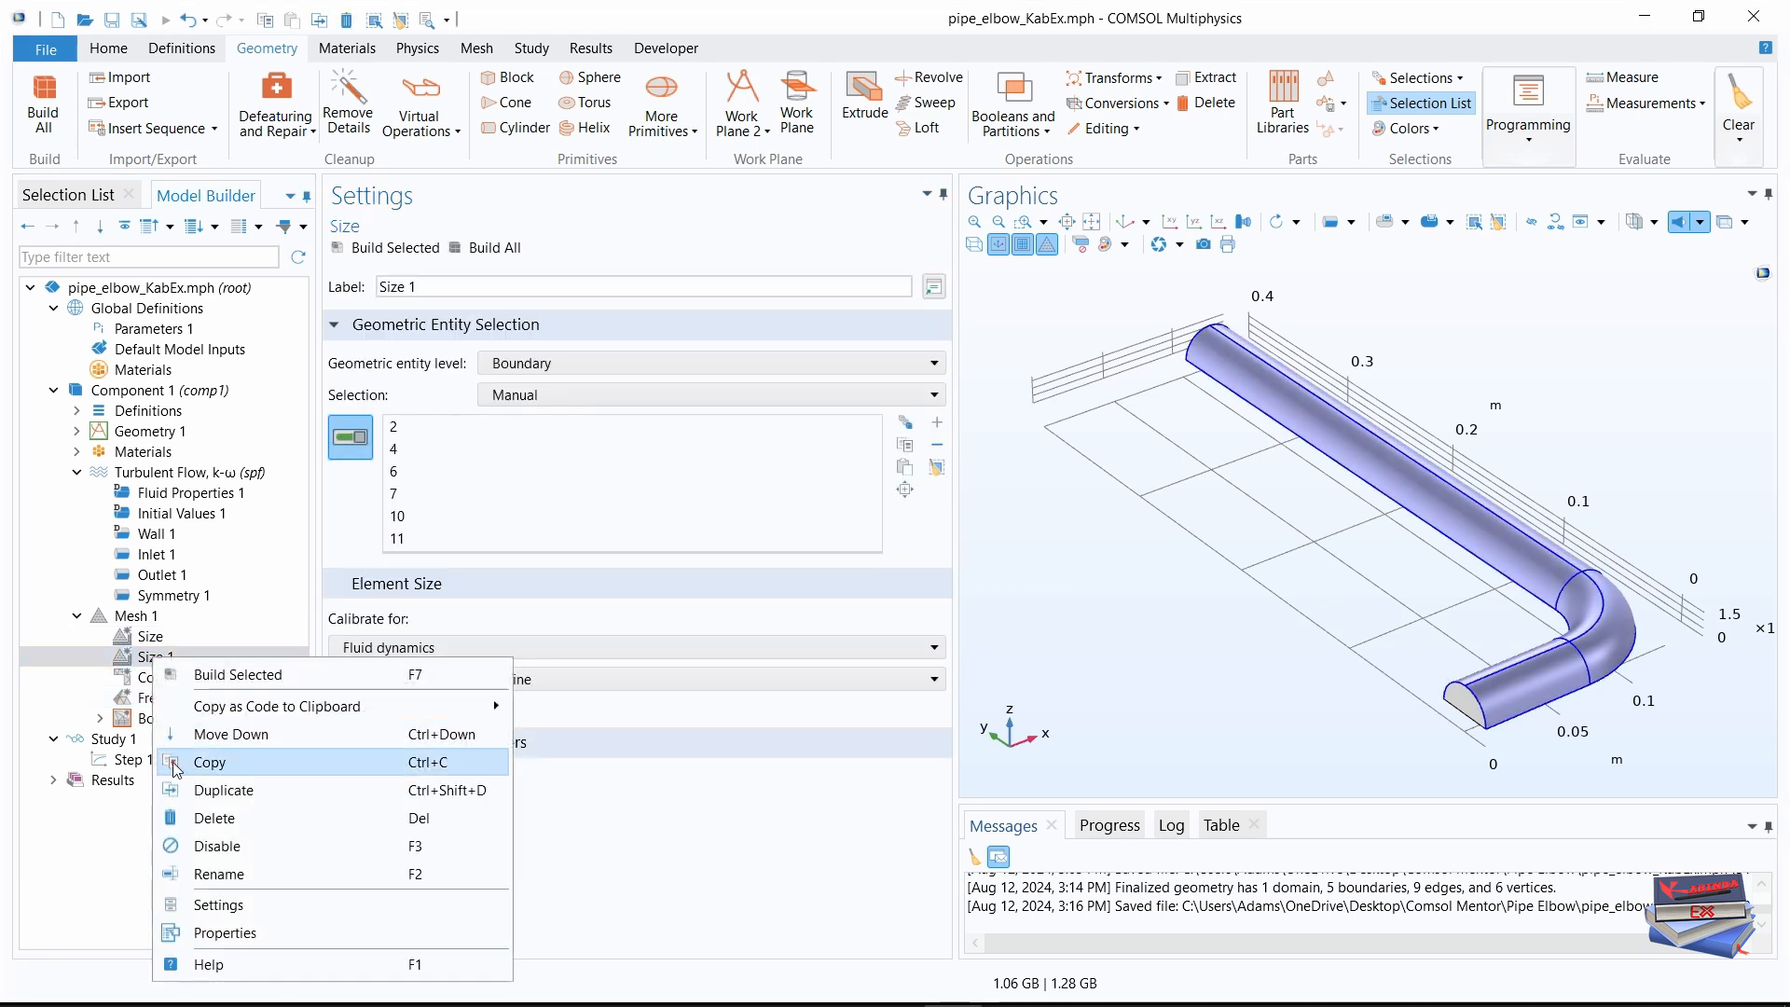
key("Escape")
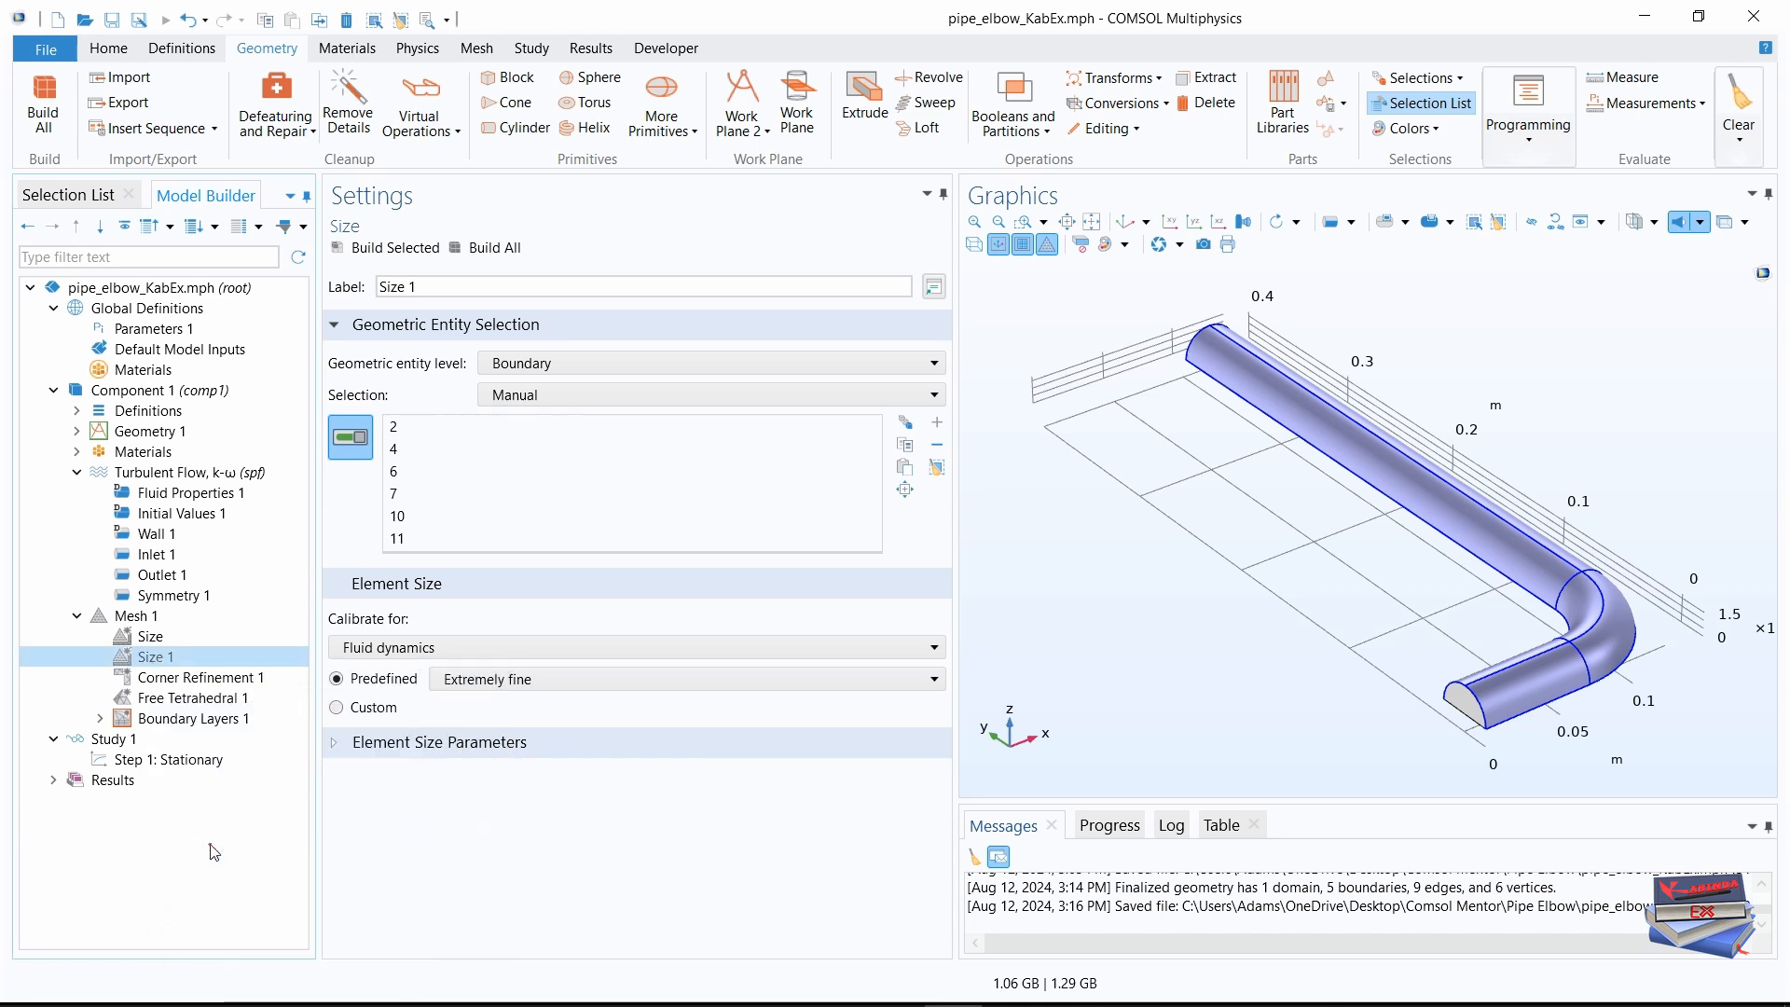
left_click(168, 680)
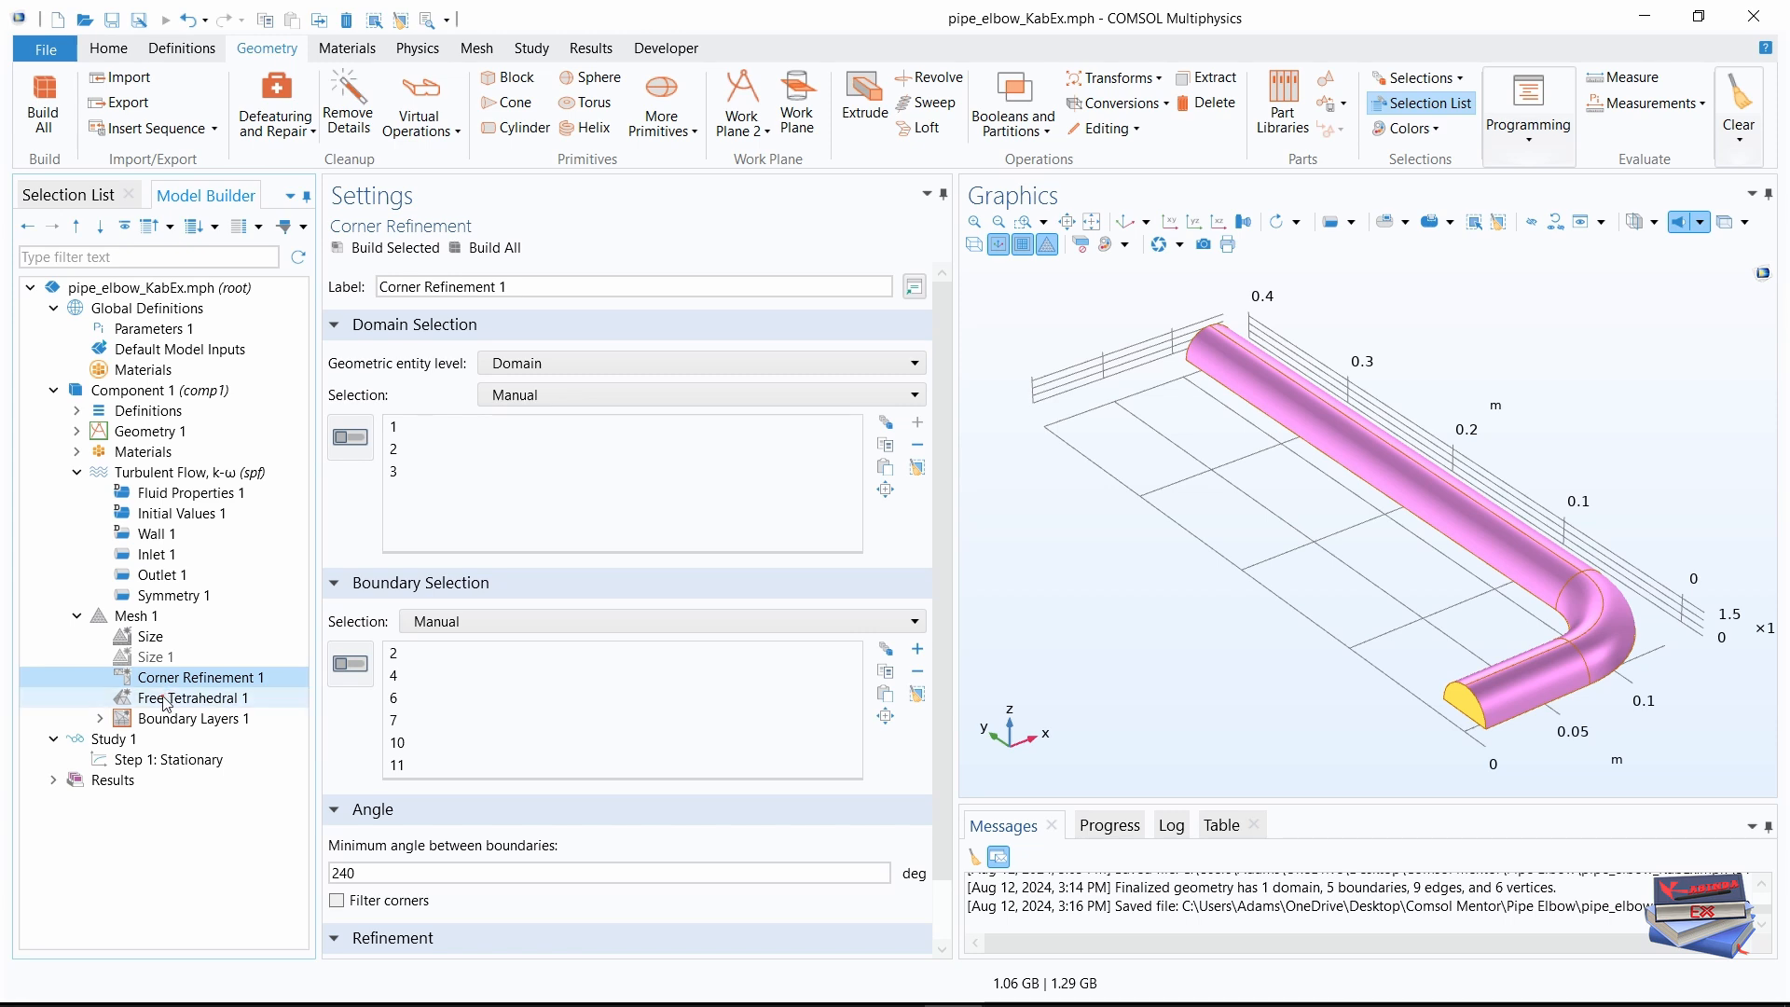
left_click(166, 702, "ctrl")
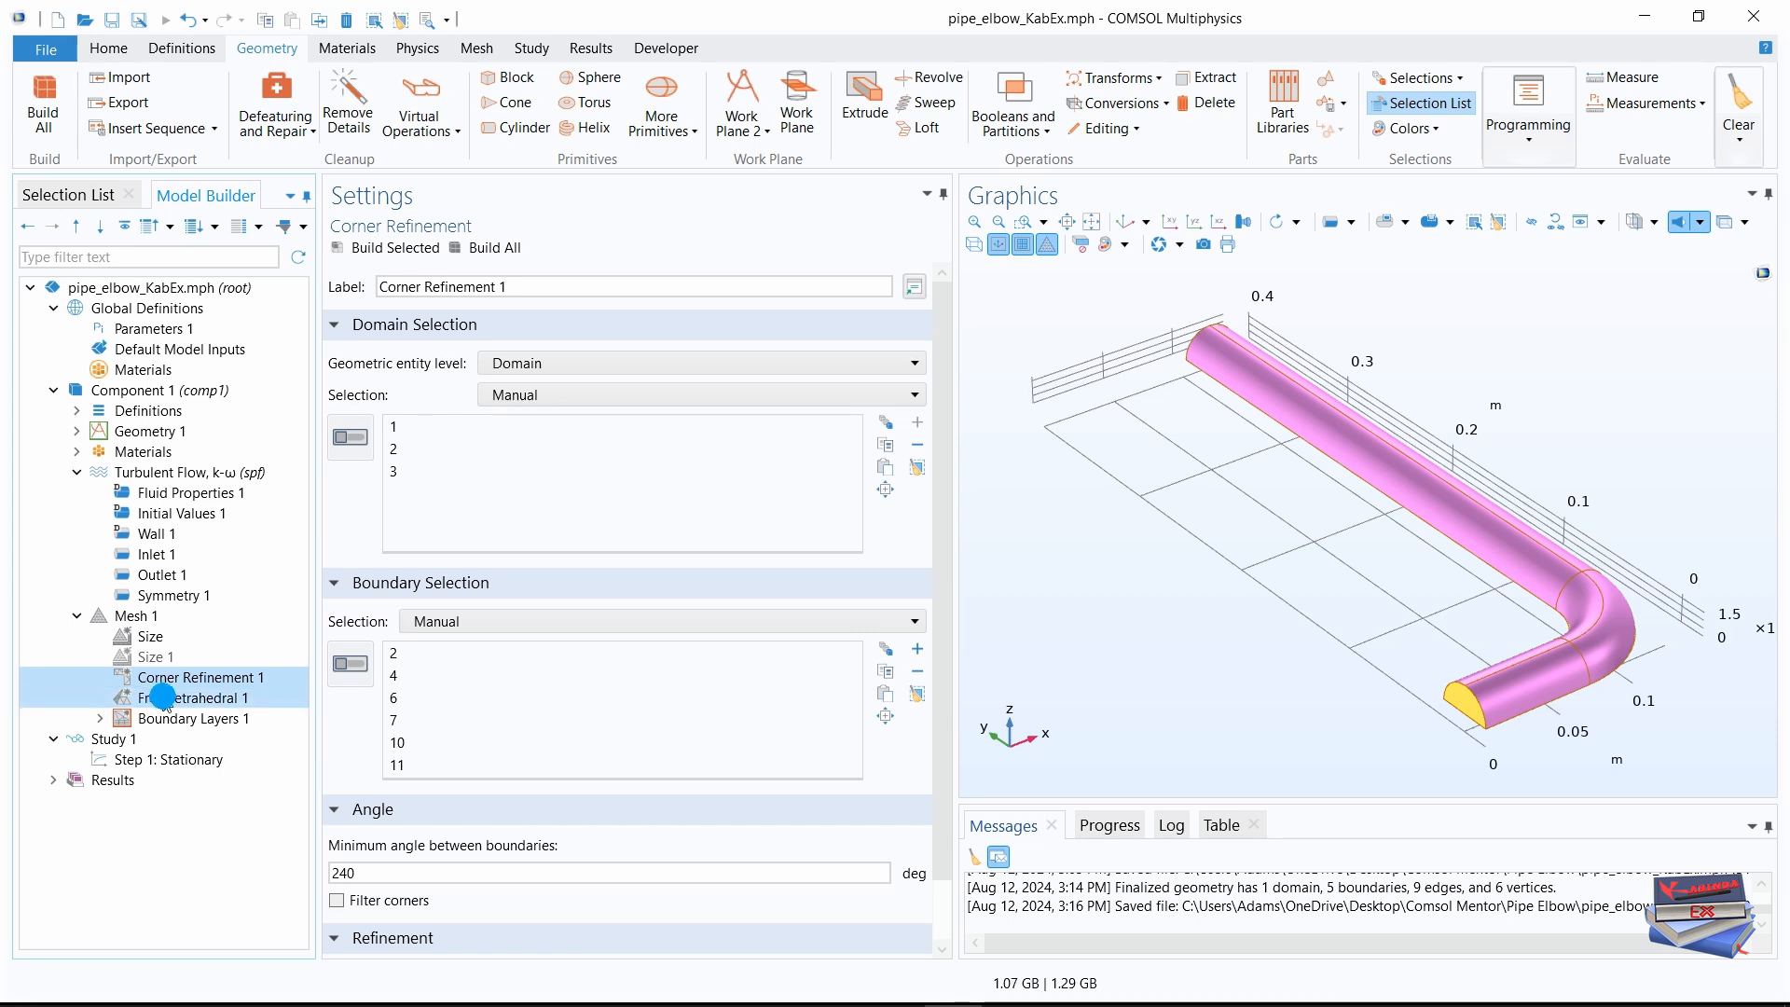
right_click(165, 700)
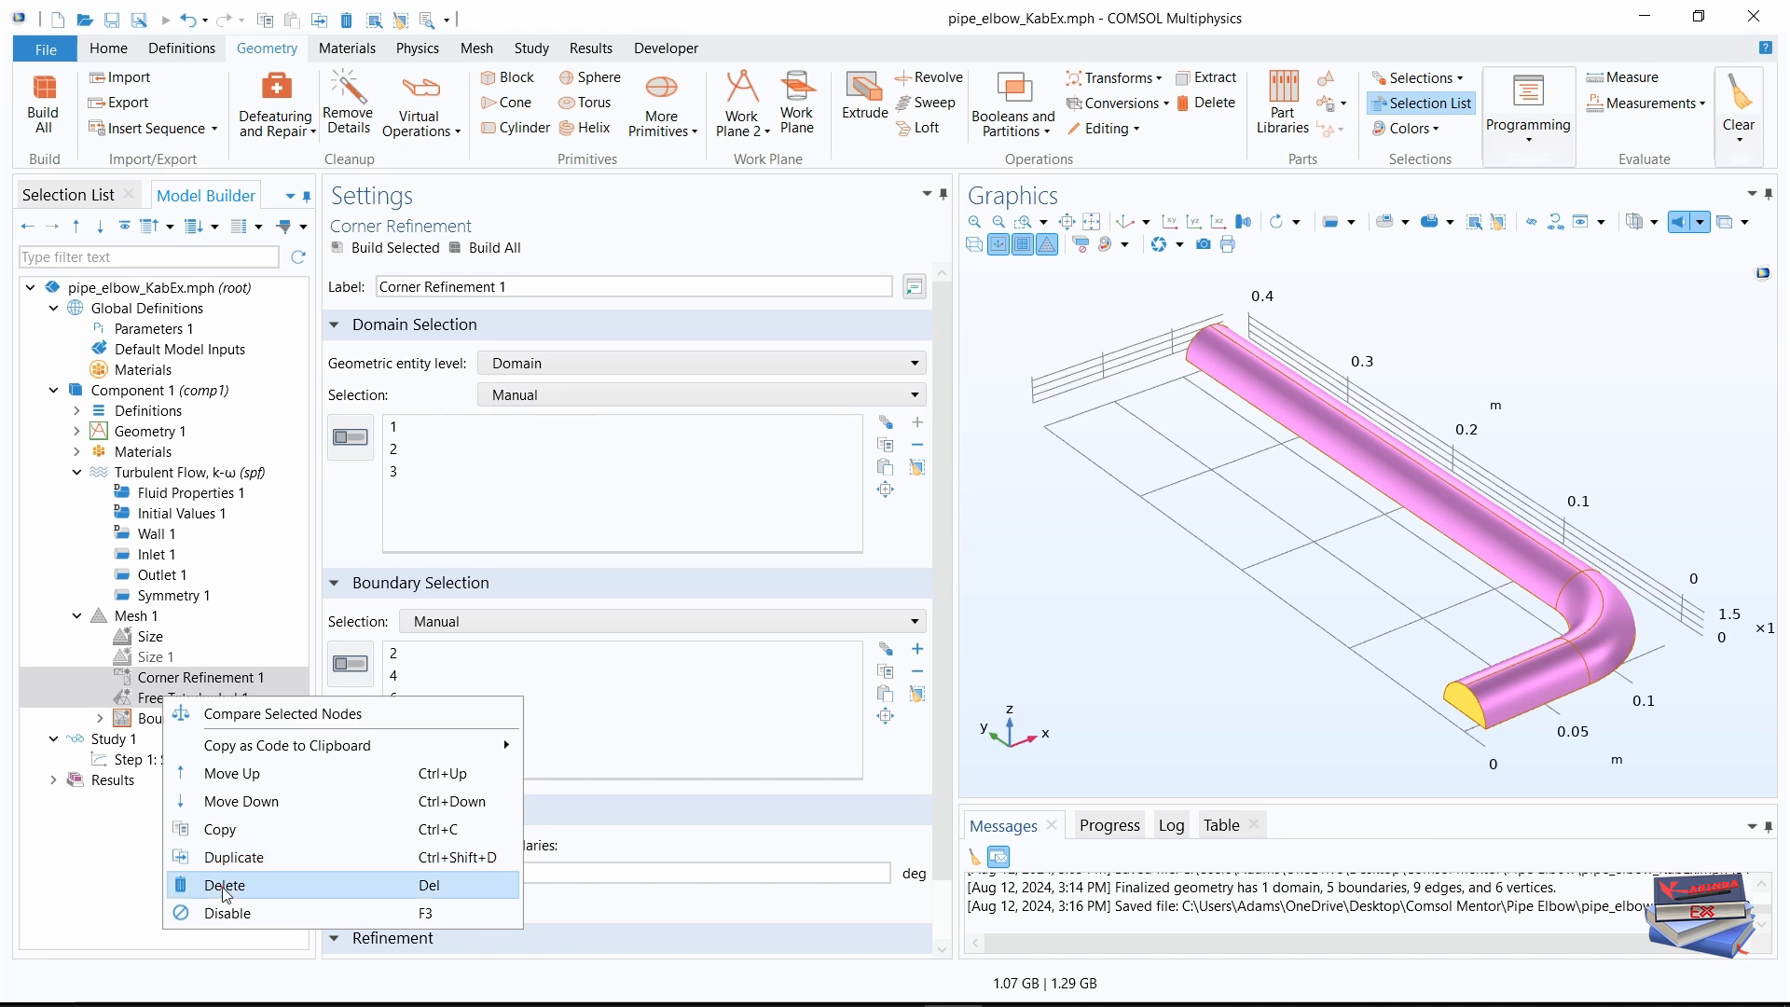
left_click(220, 918)
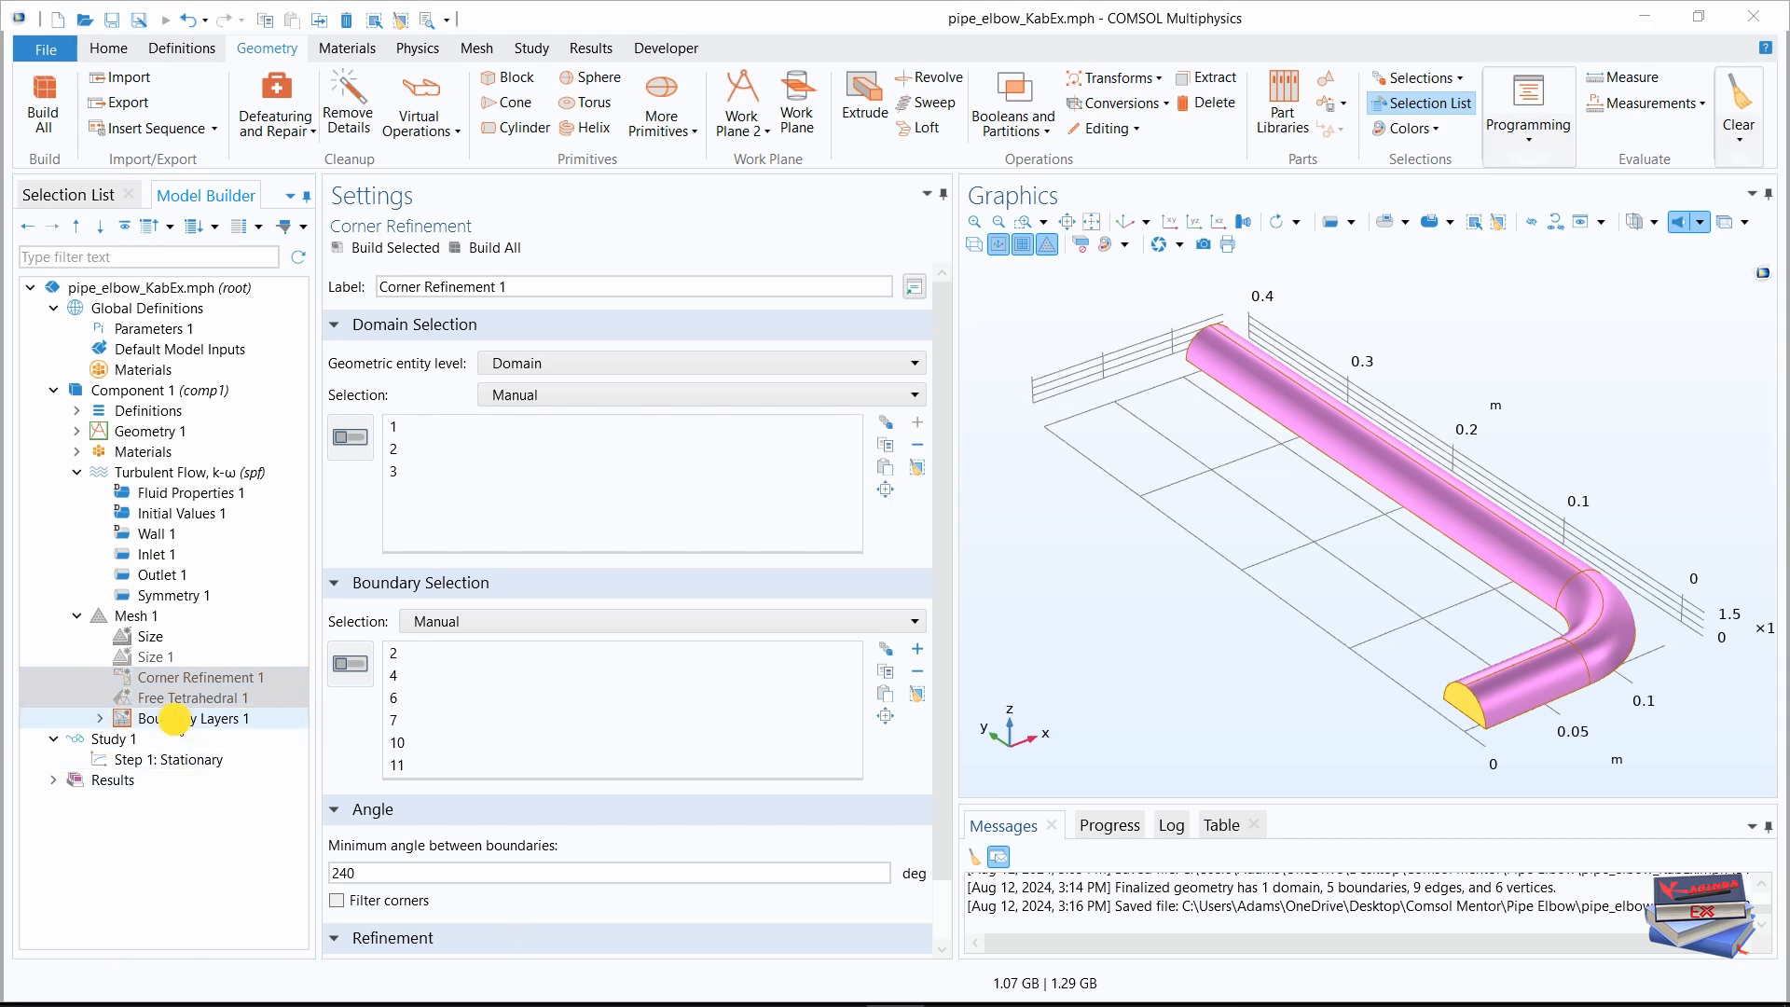
- Remove domains 2 and 3 from the Boundary Layers 1 selection, keeping only domain 1
left_click(178, 723)
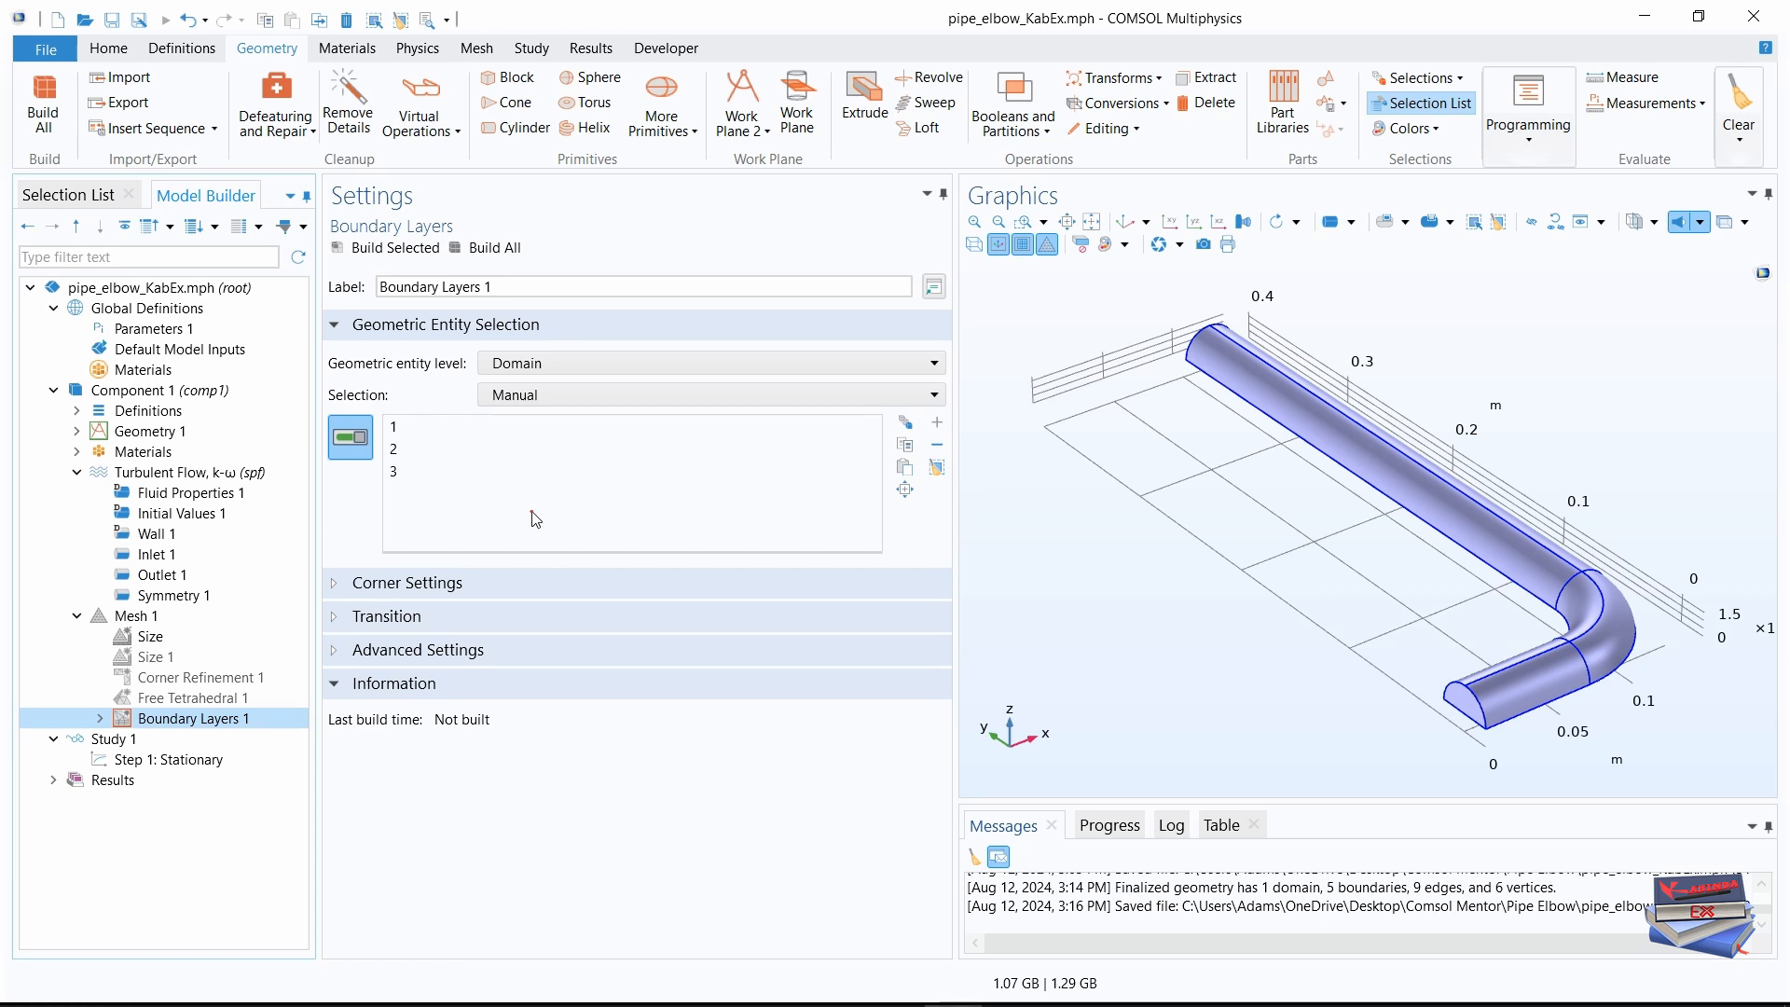
left_click(397, 479)
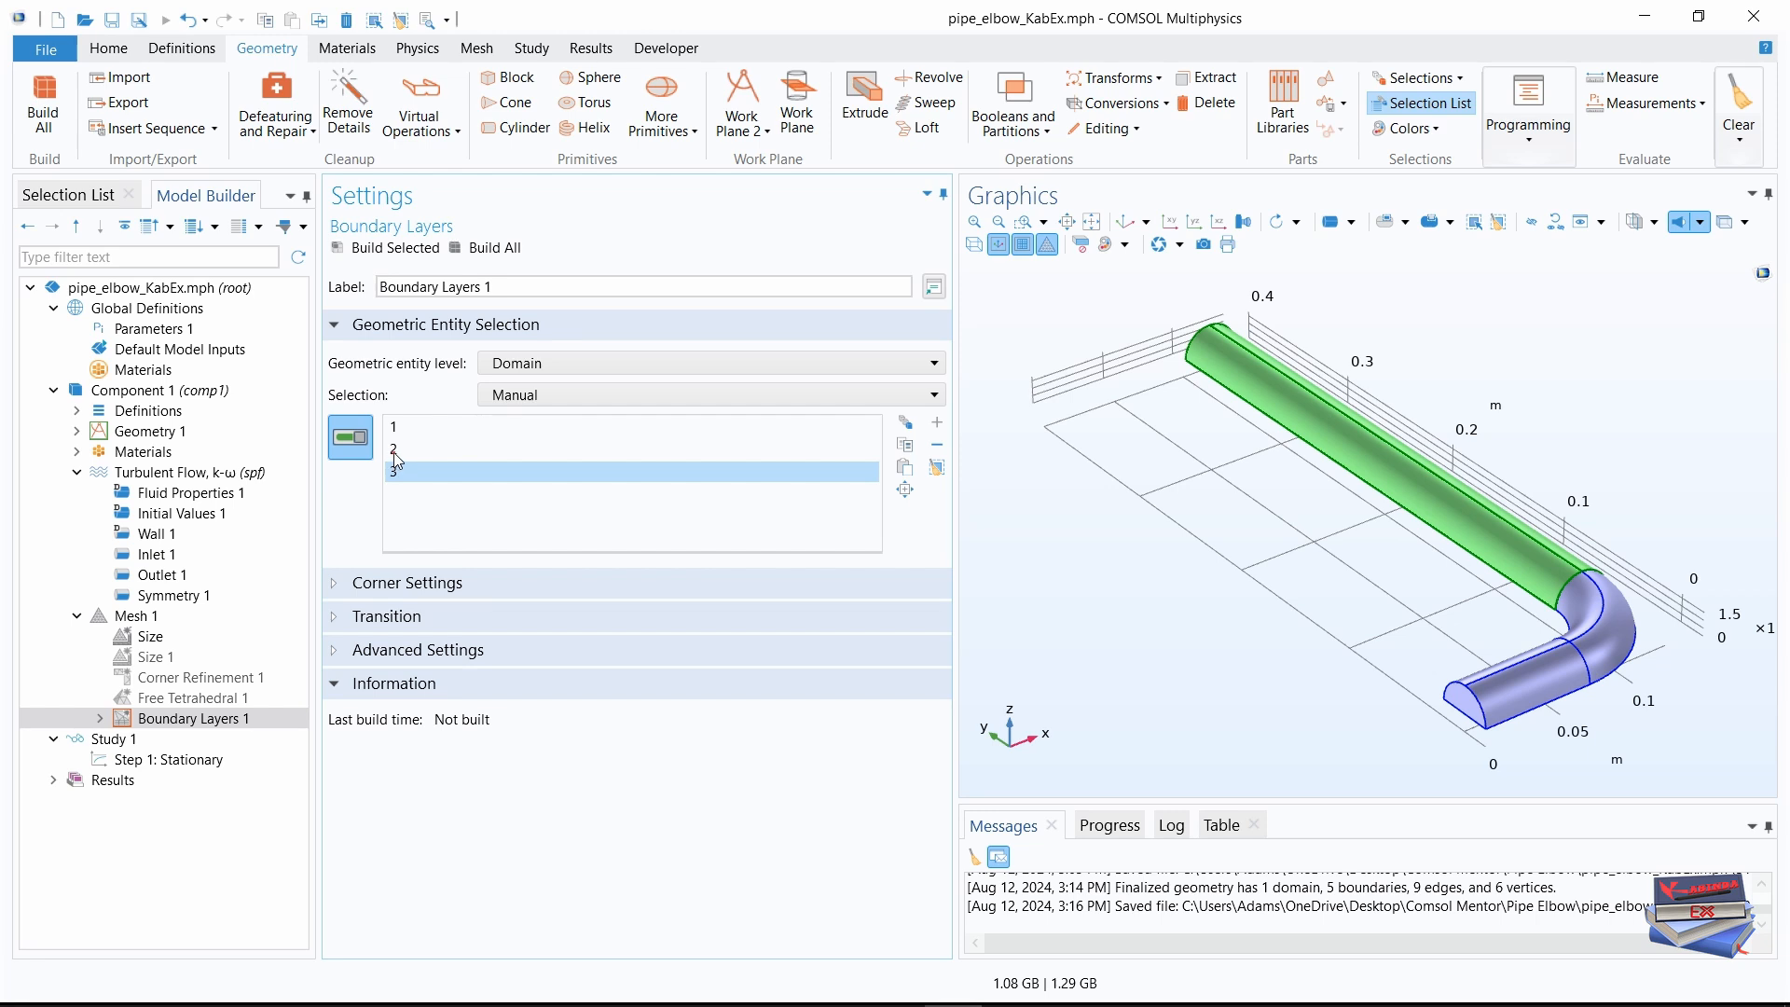
left_click(395, 452, "ctrl")
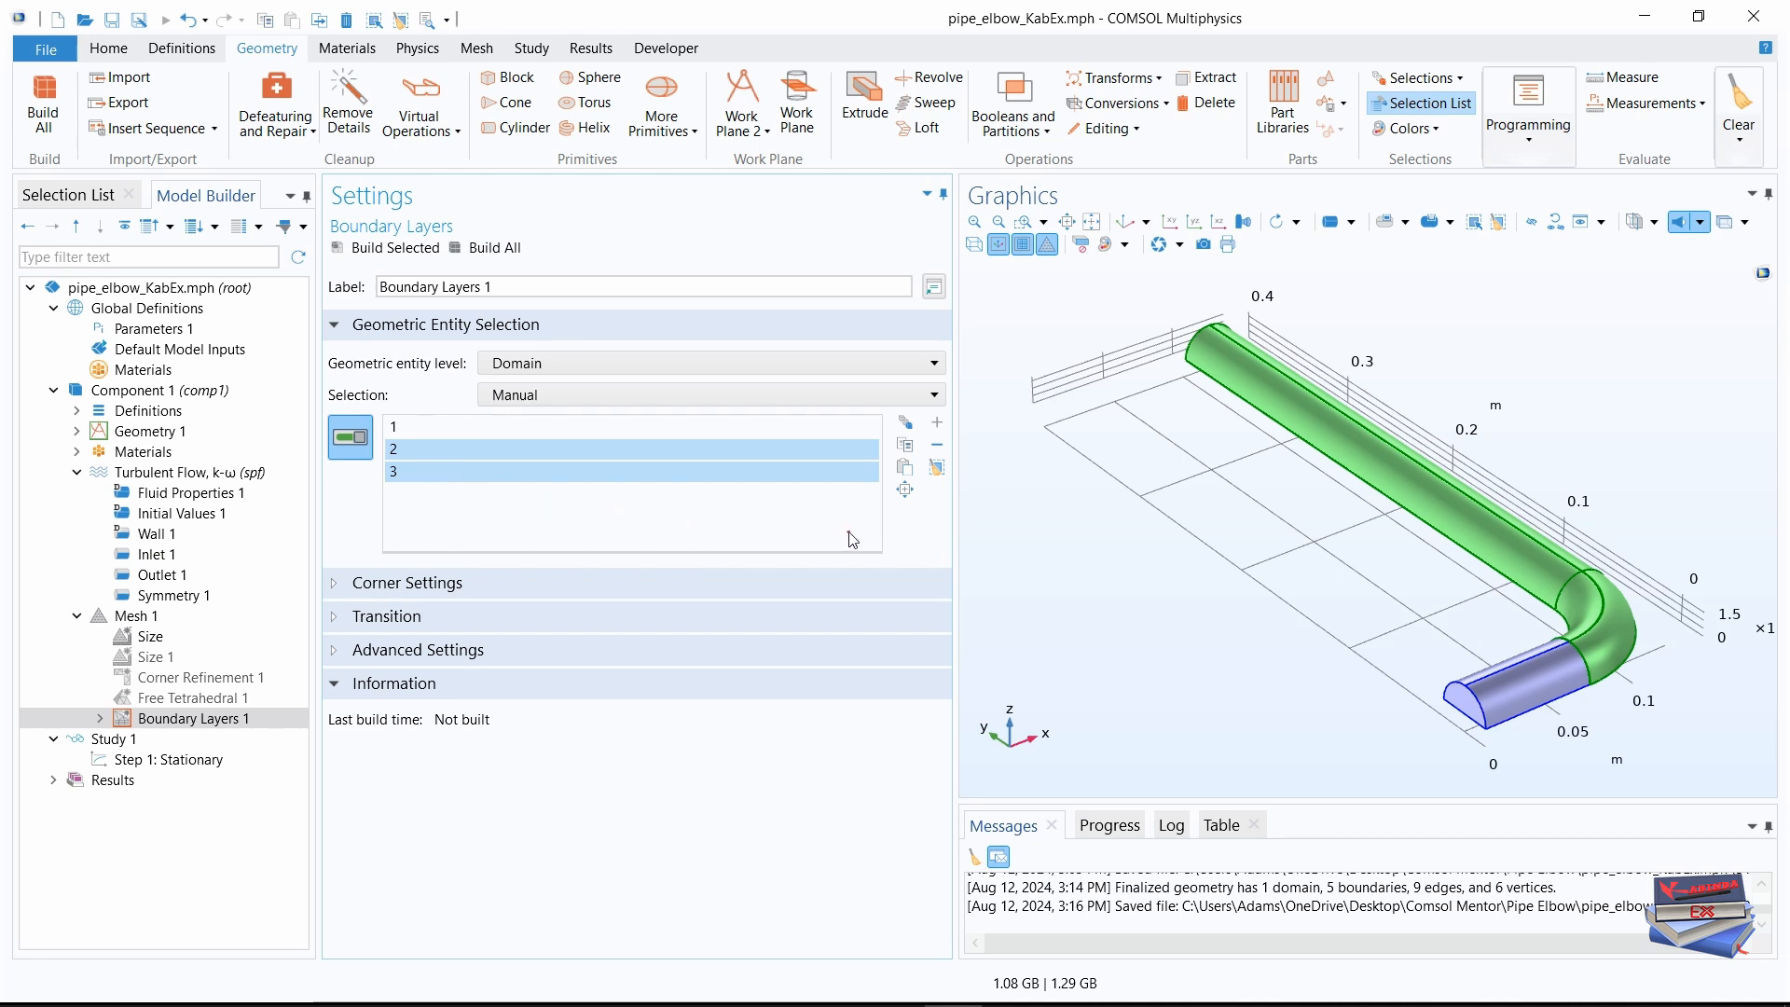
left_click(936, 444)
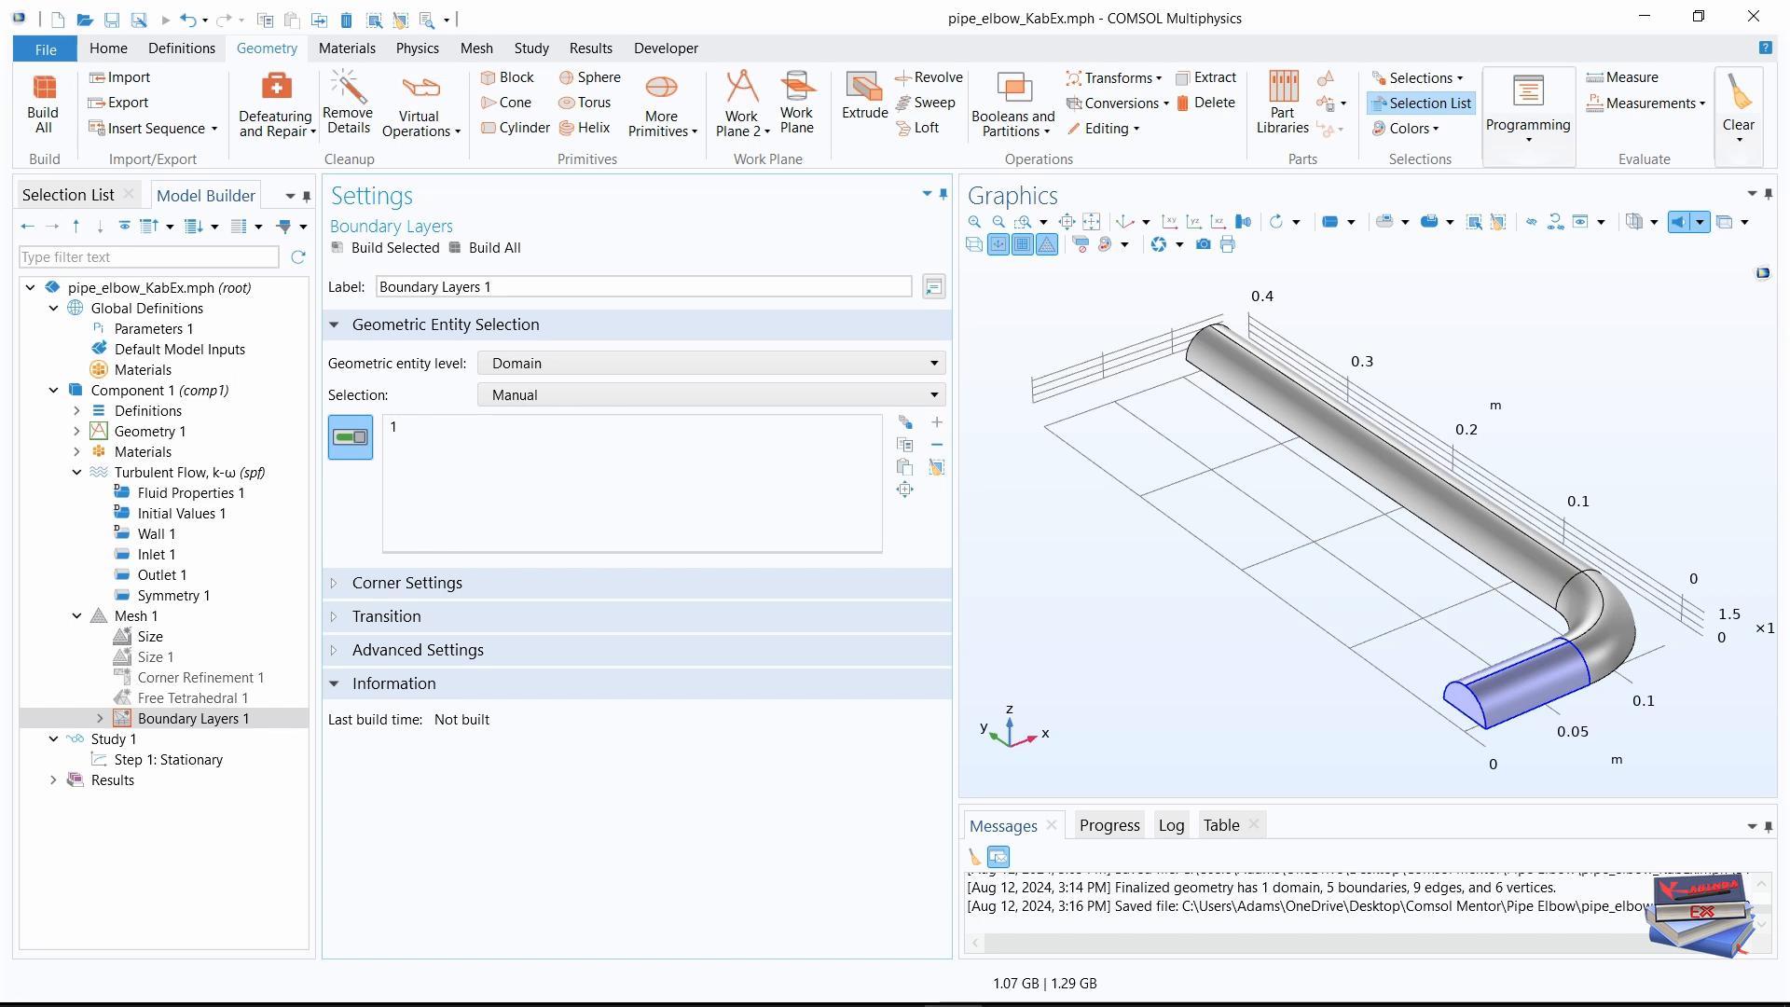
- Clear the boundary selection of the Boundary Layer Properties node under Boundary Layers 1 and assign boundaries 1 and 4 instead
left_click(99, 717)
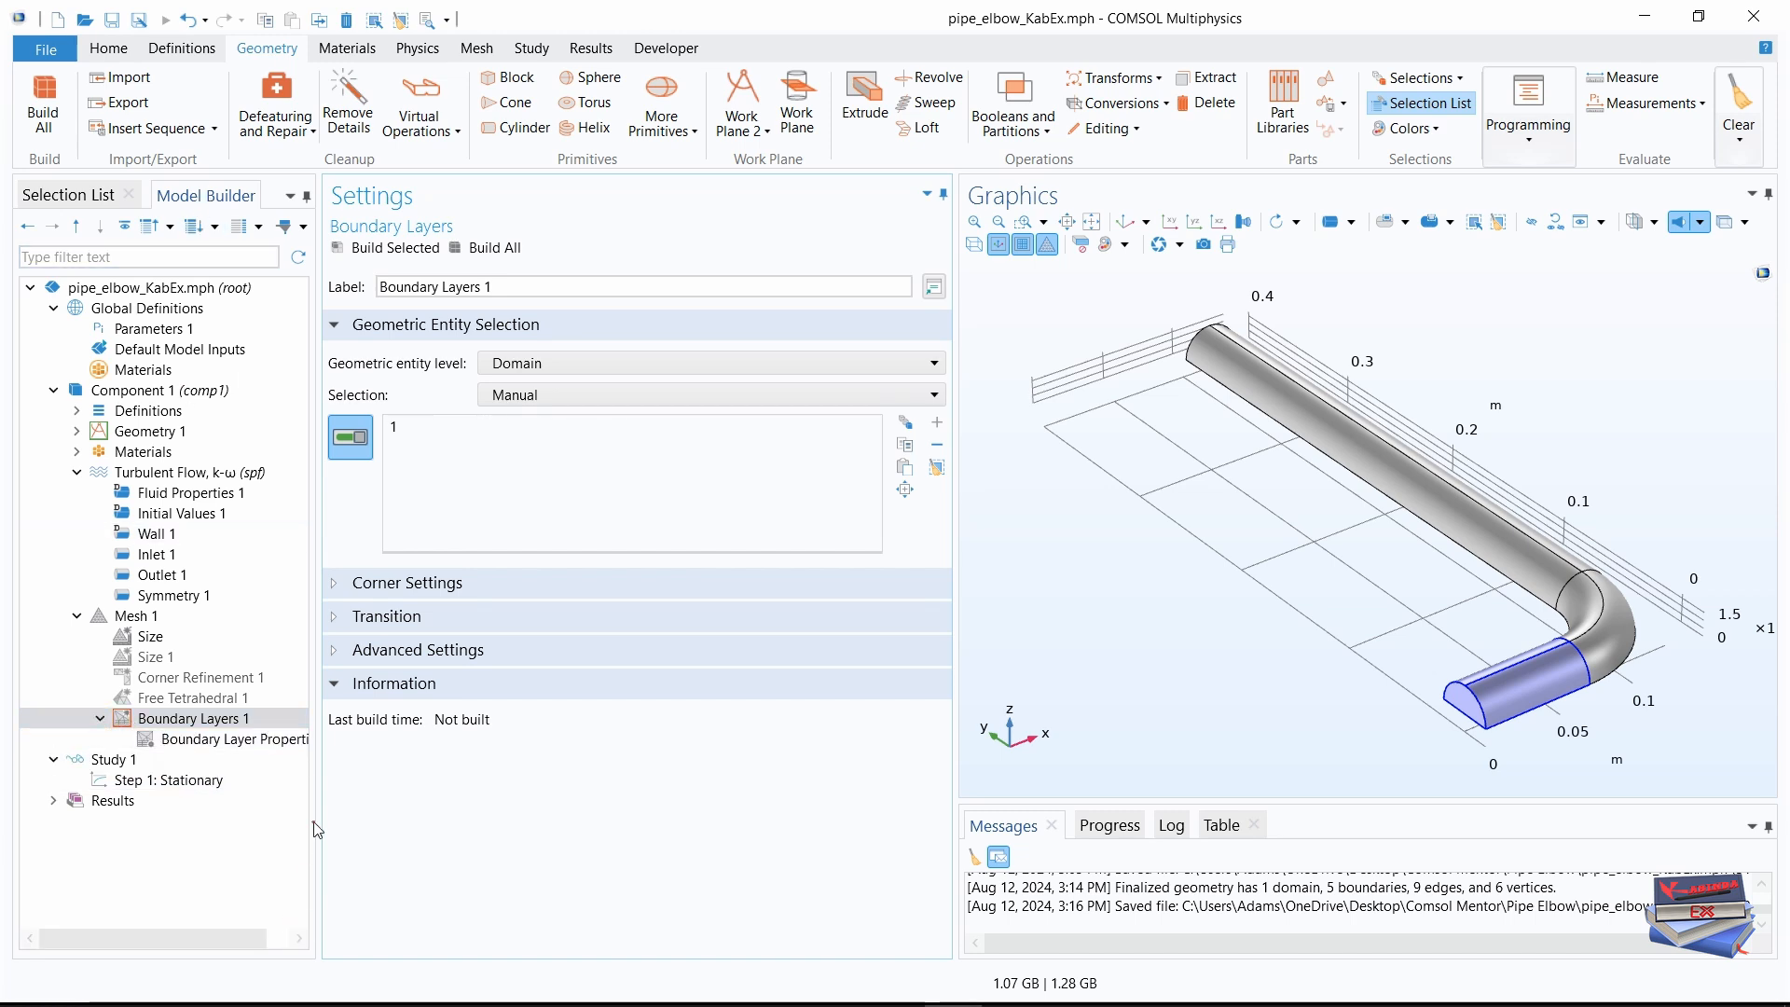
left_click_drag(320, 805, 342, 804)
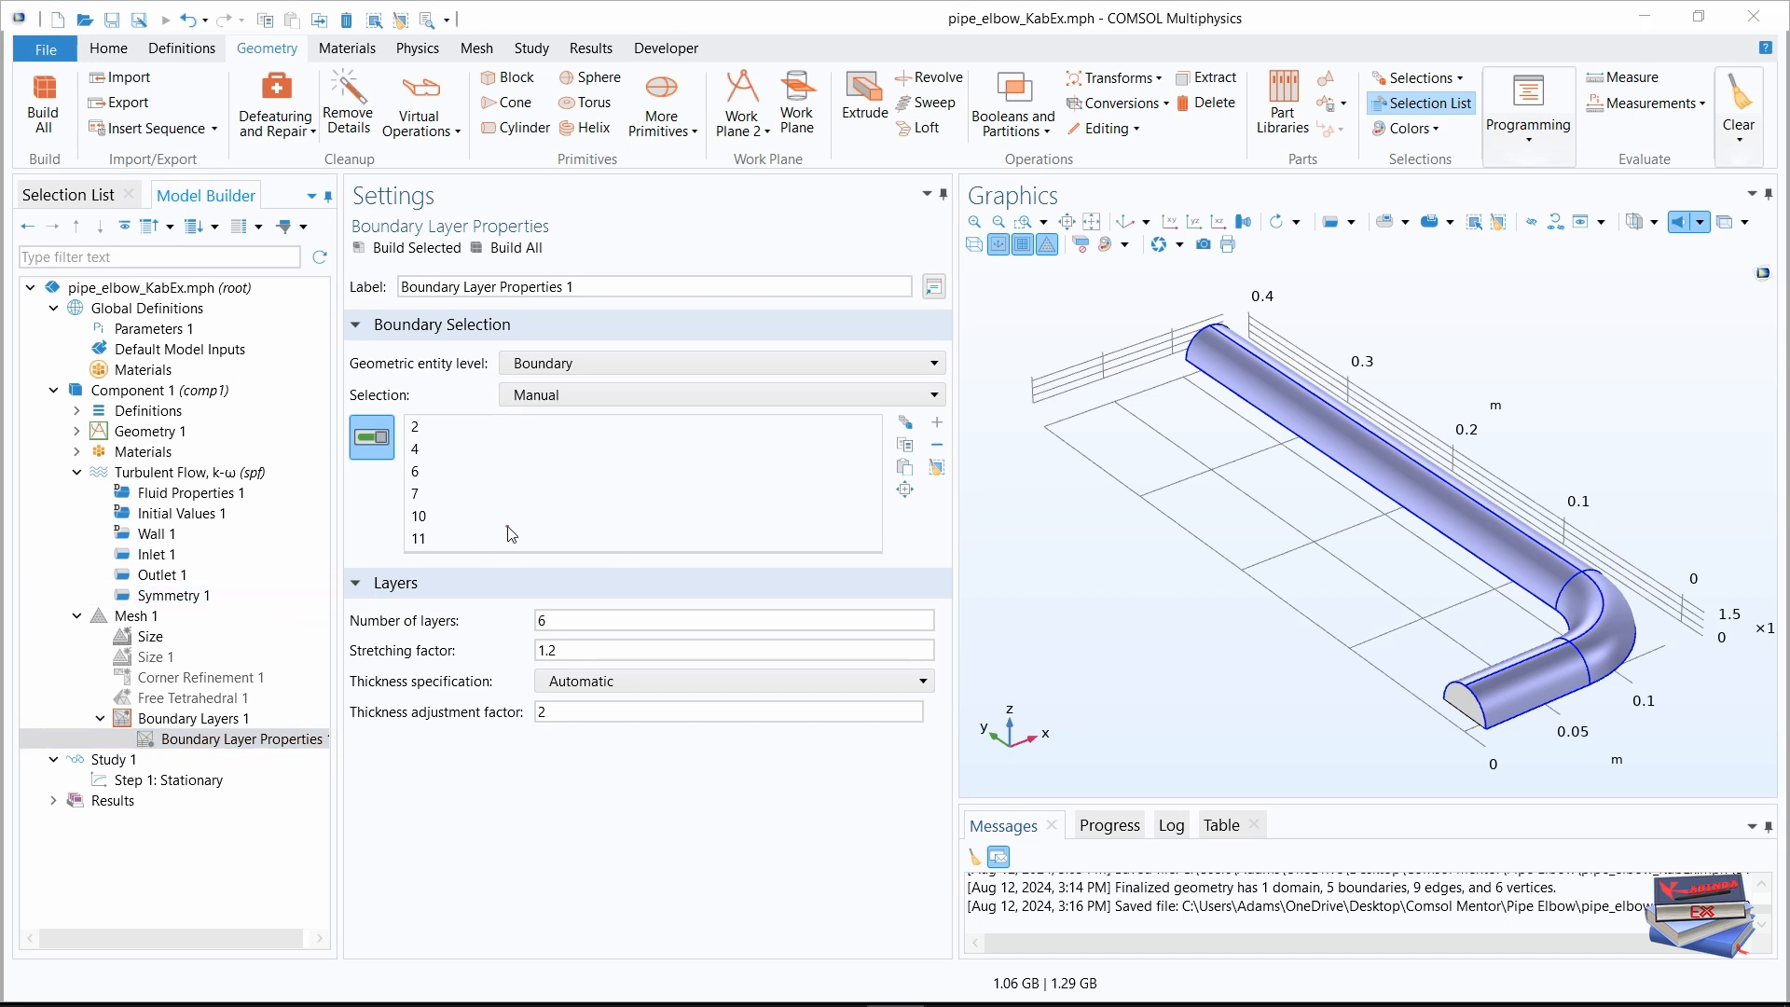
left_click(936, 469)
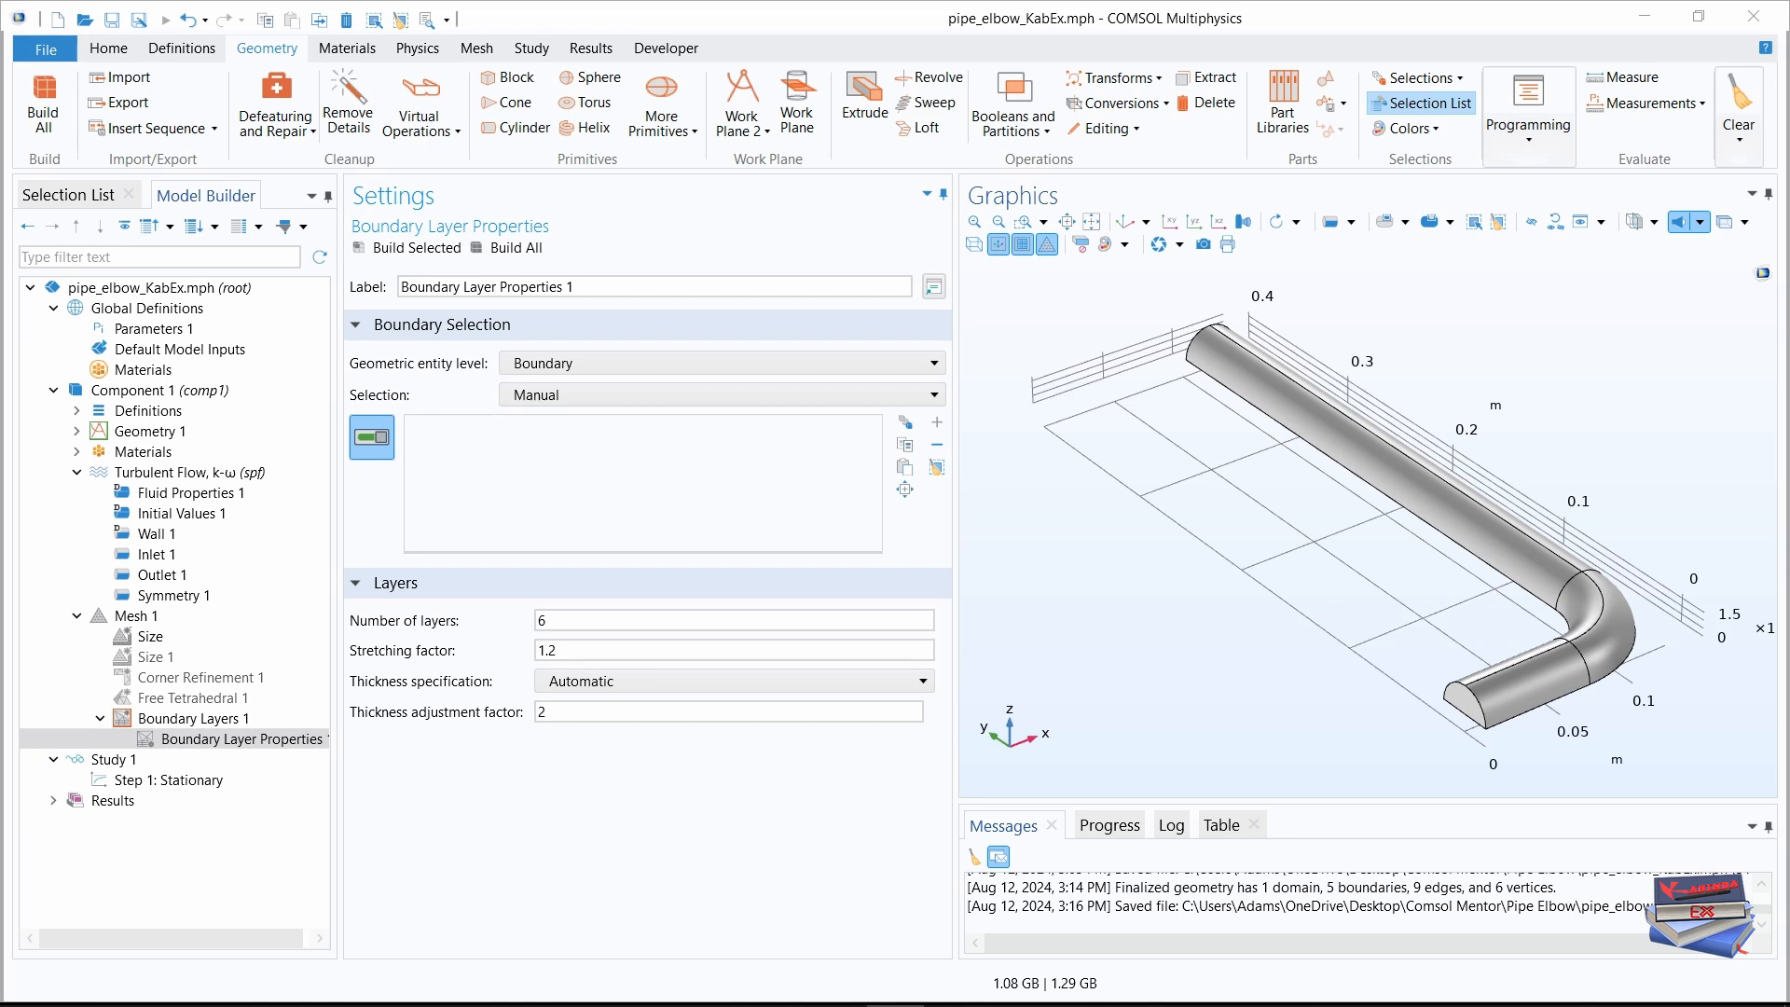
left_click(69, 194)
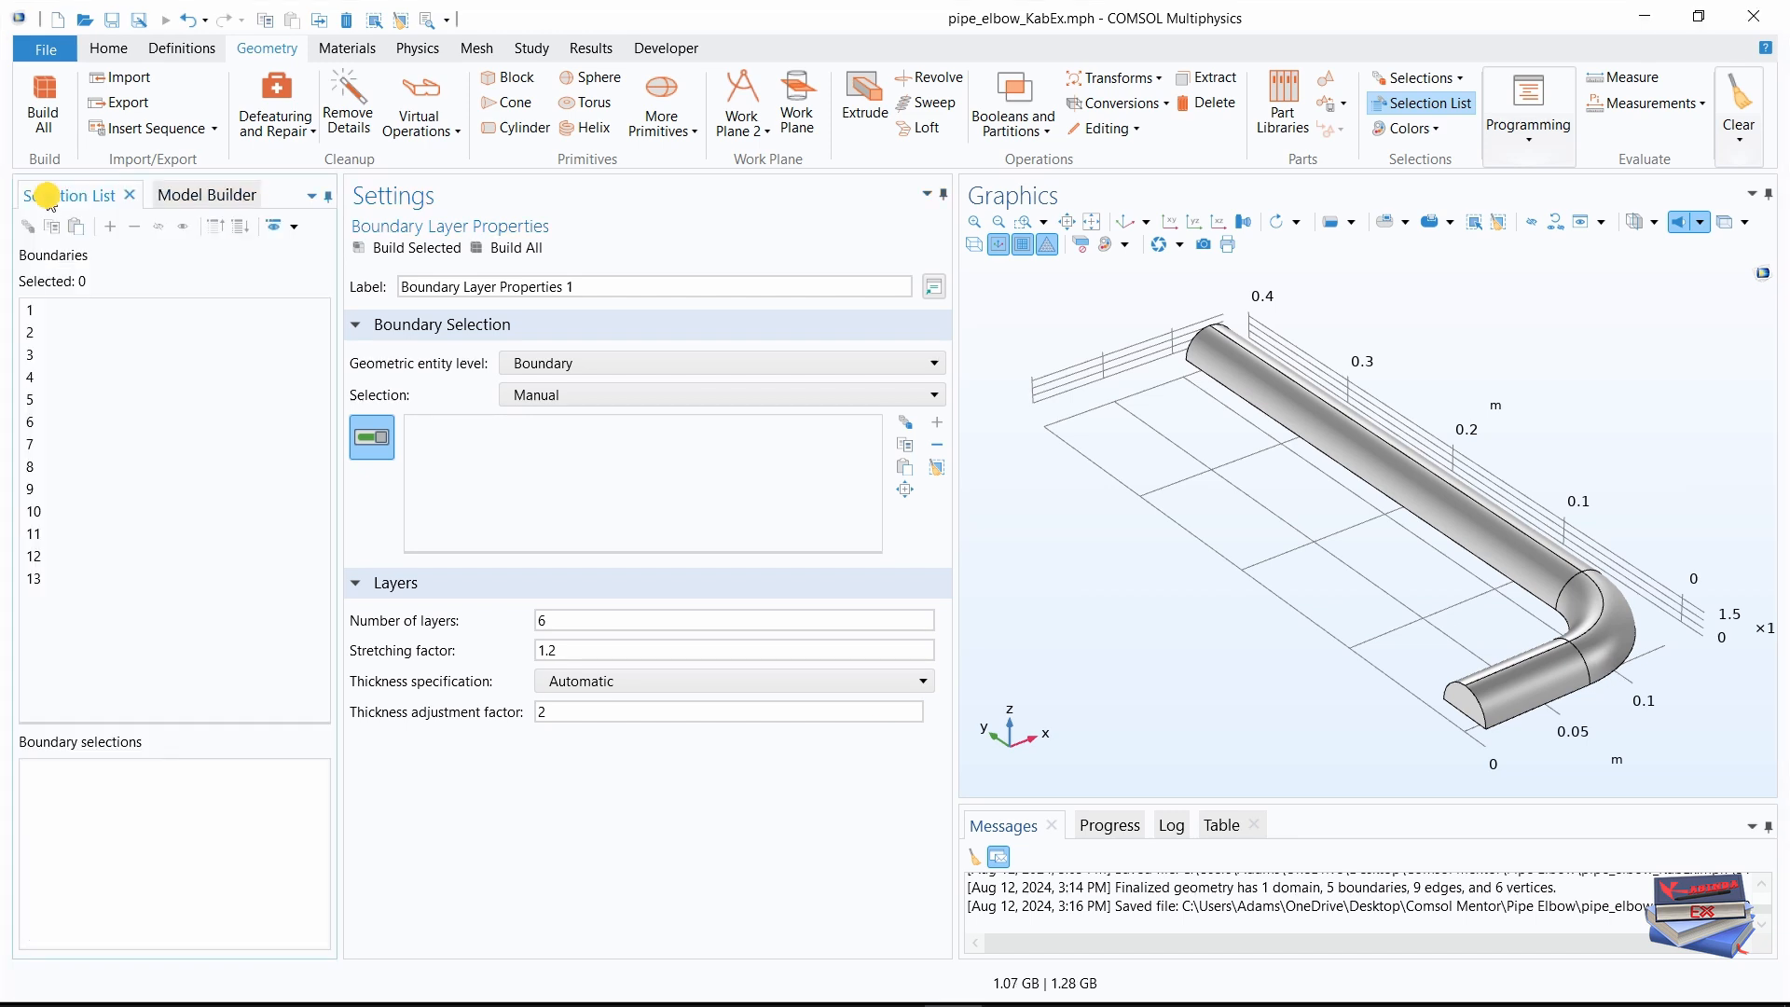
left_click(38, 313)
left_click(31, 378, "ctrl")
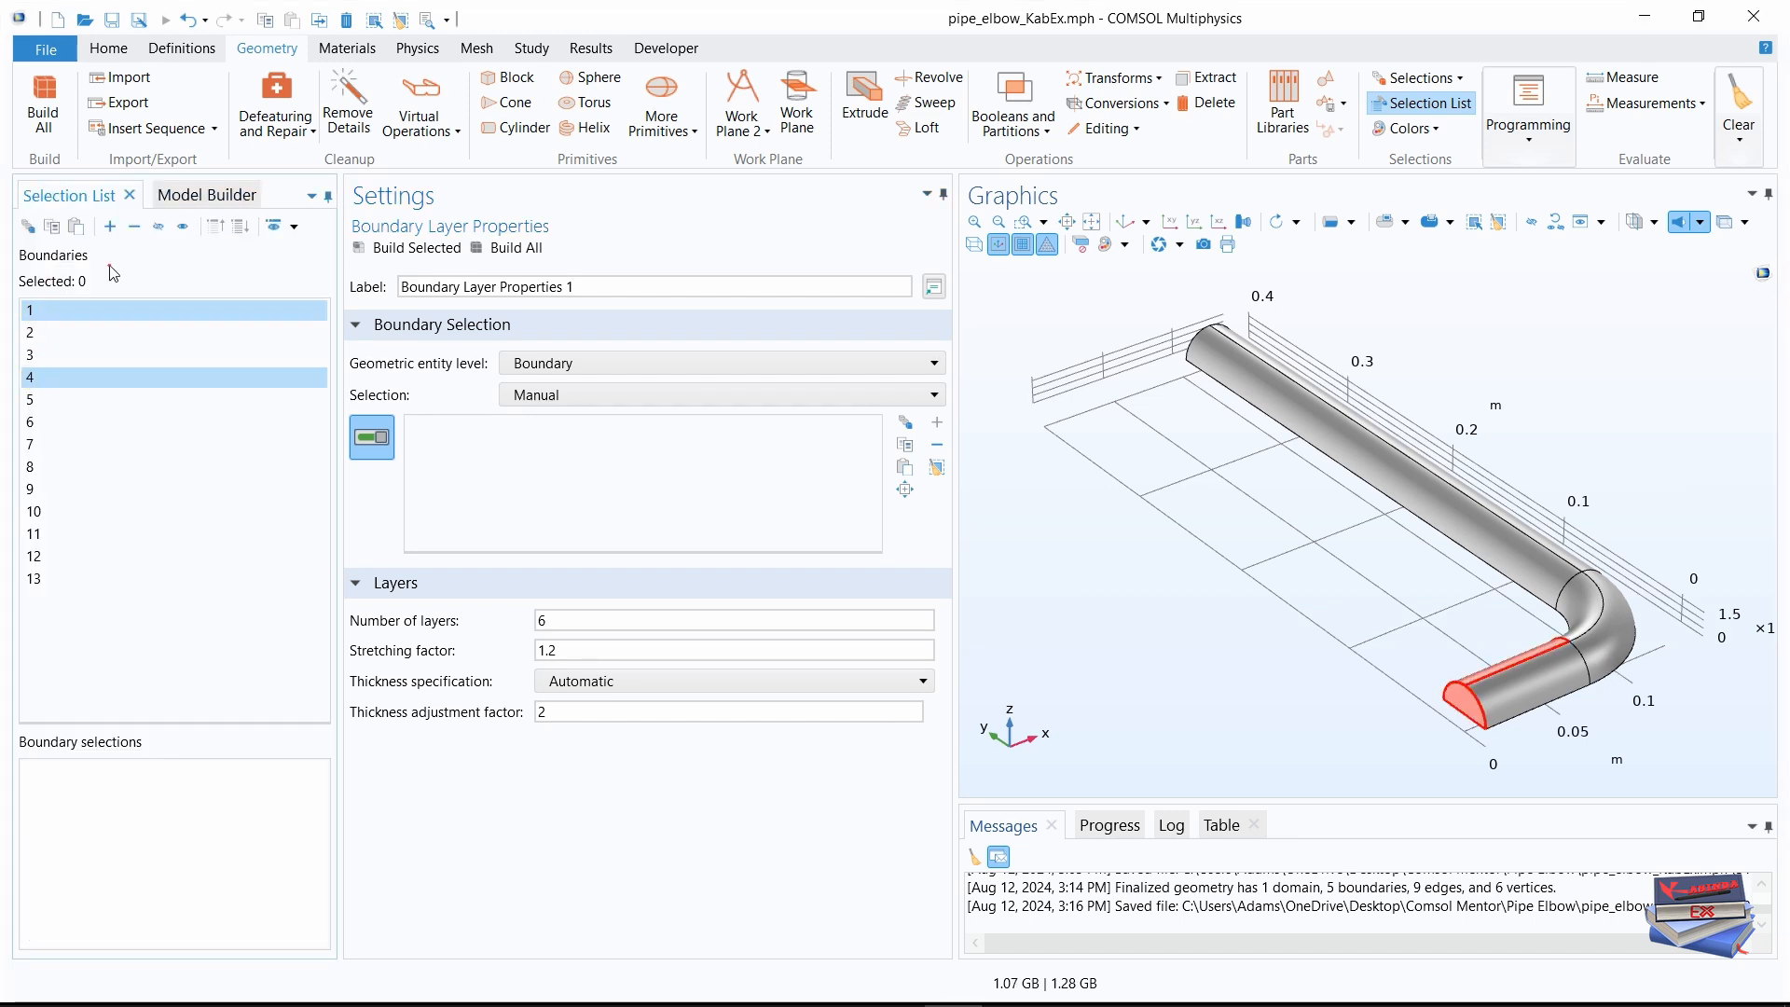
left_click(110, 226)
left_click(188, 194)
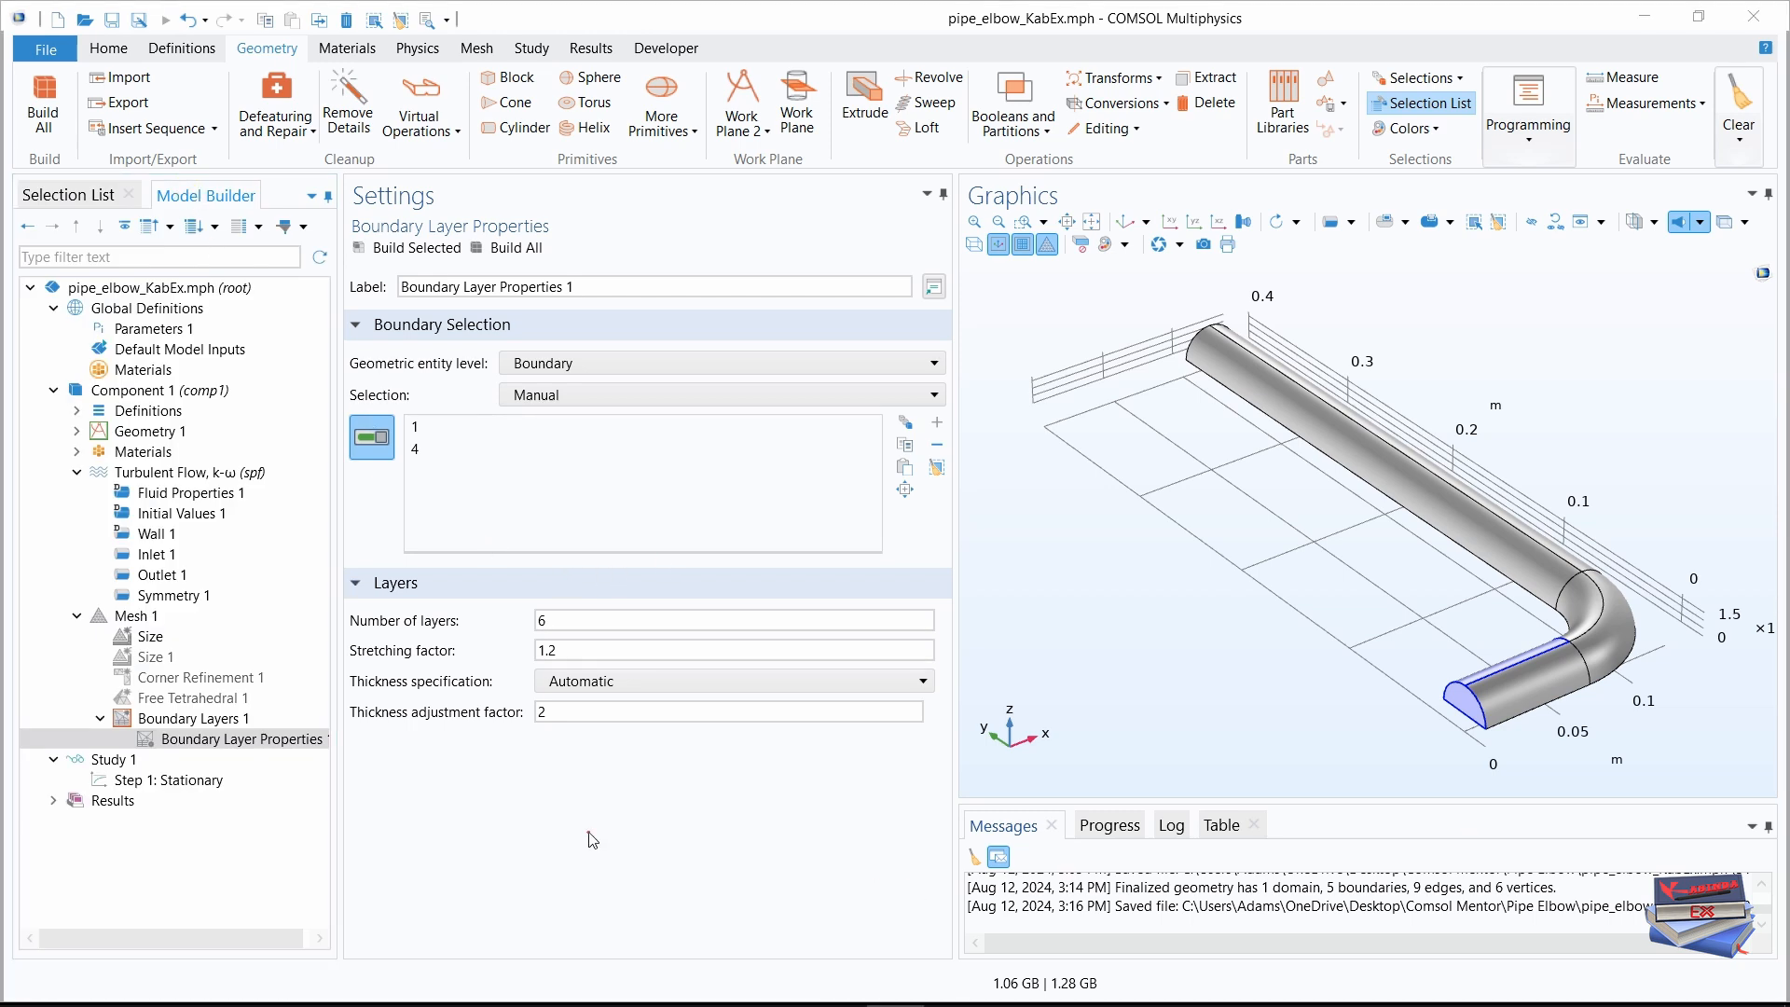
left_click(361, 585)
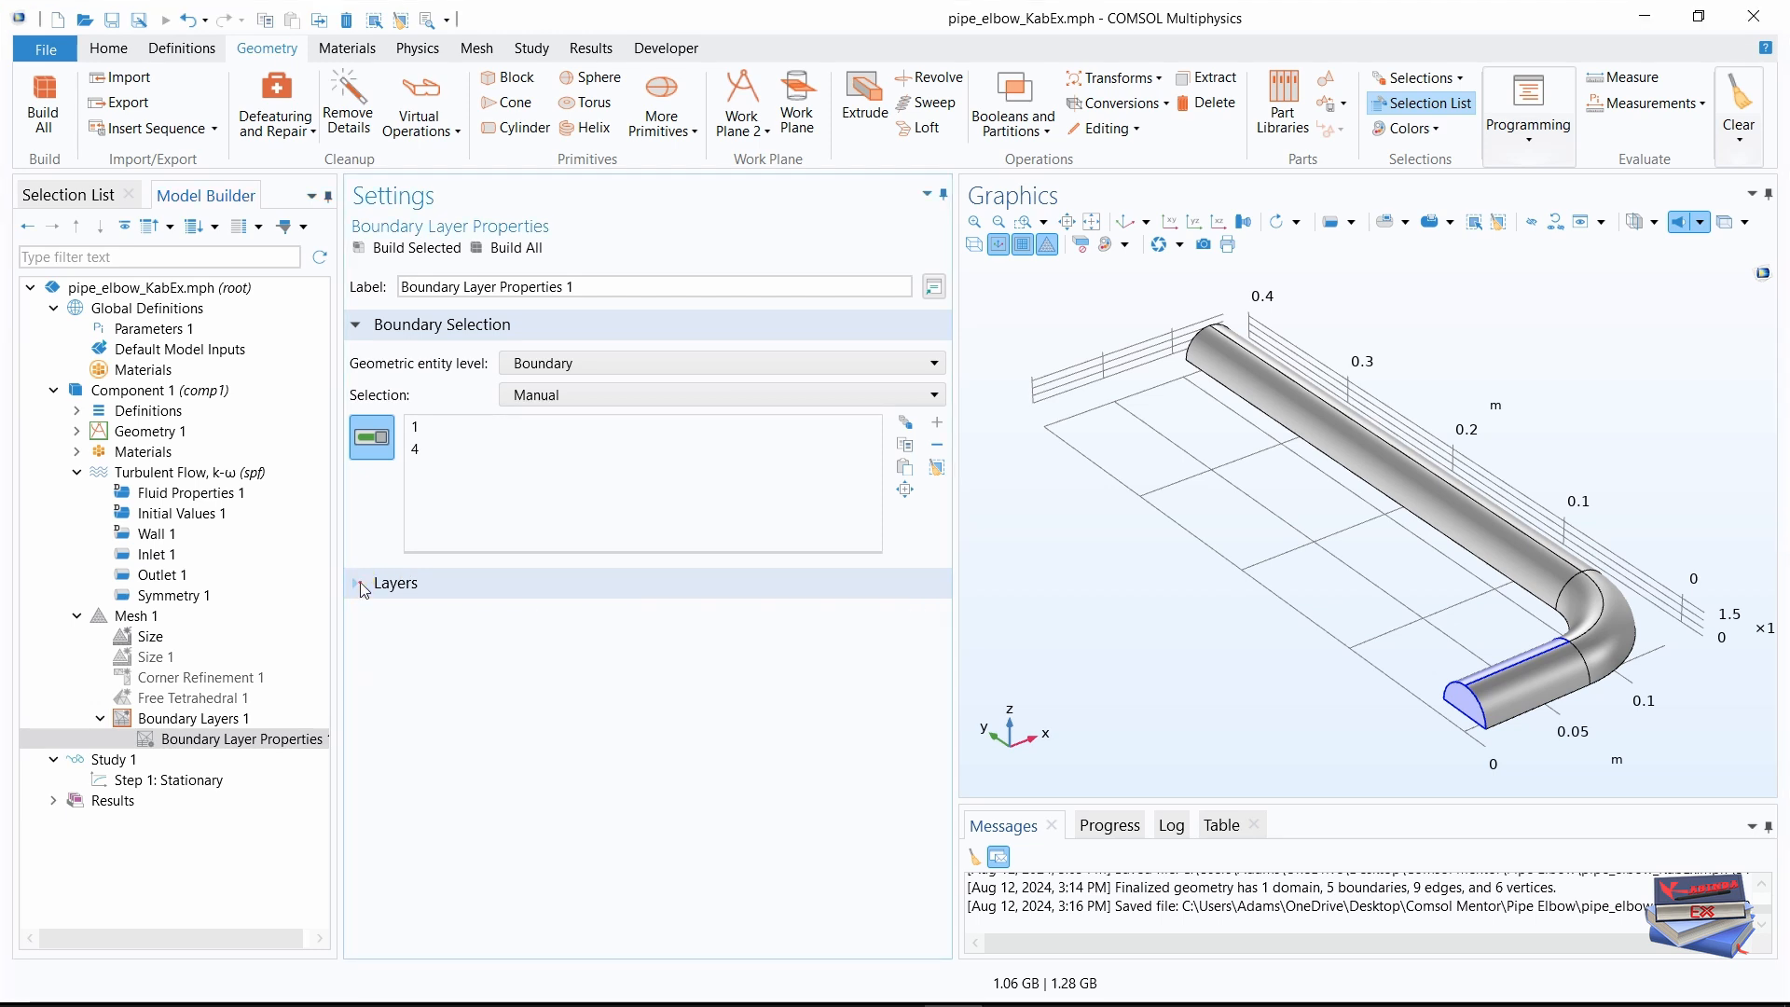
left_click(360, 584)
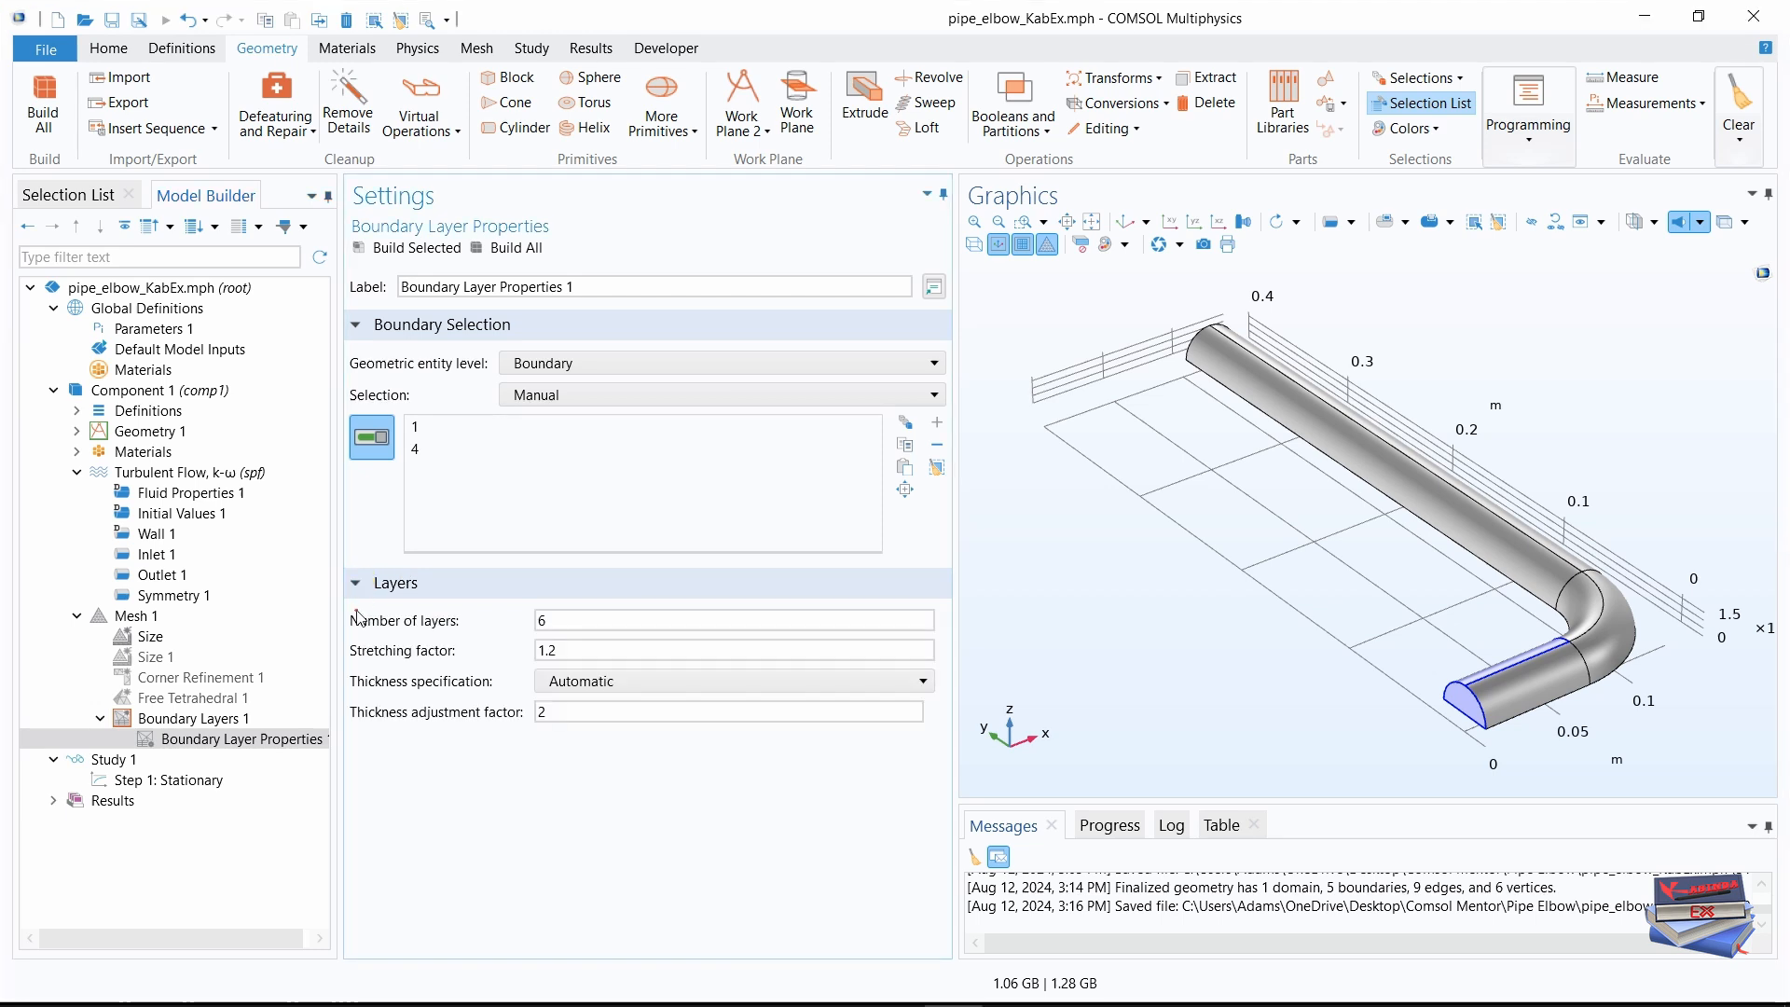
double_click(545, 621)
key("BackSpace")
key("ctrl+z")
left_click(558, 712)
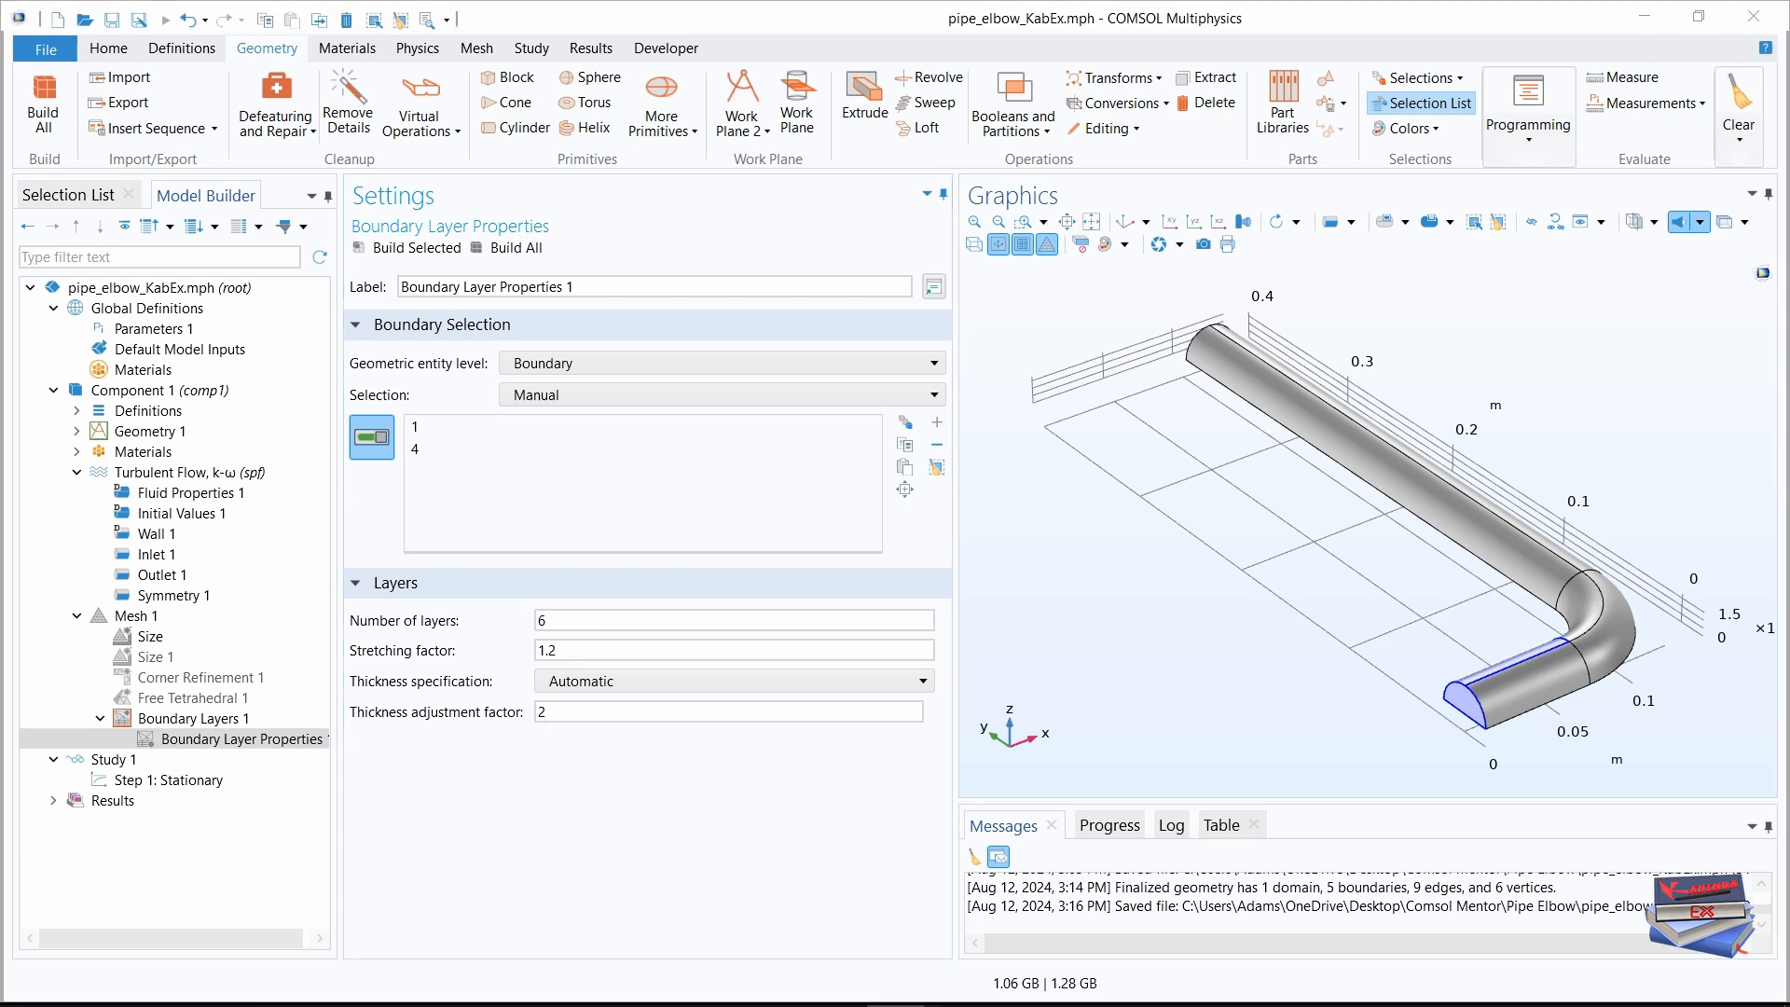
- Add a Swept operation to Mesh 1 and turn off smoothing across removed control entities
left_click(477, 50)
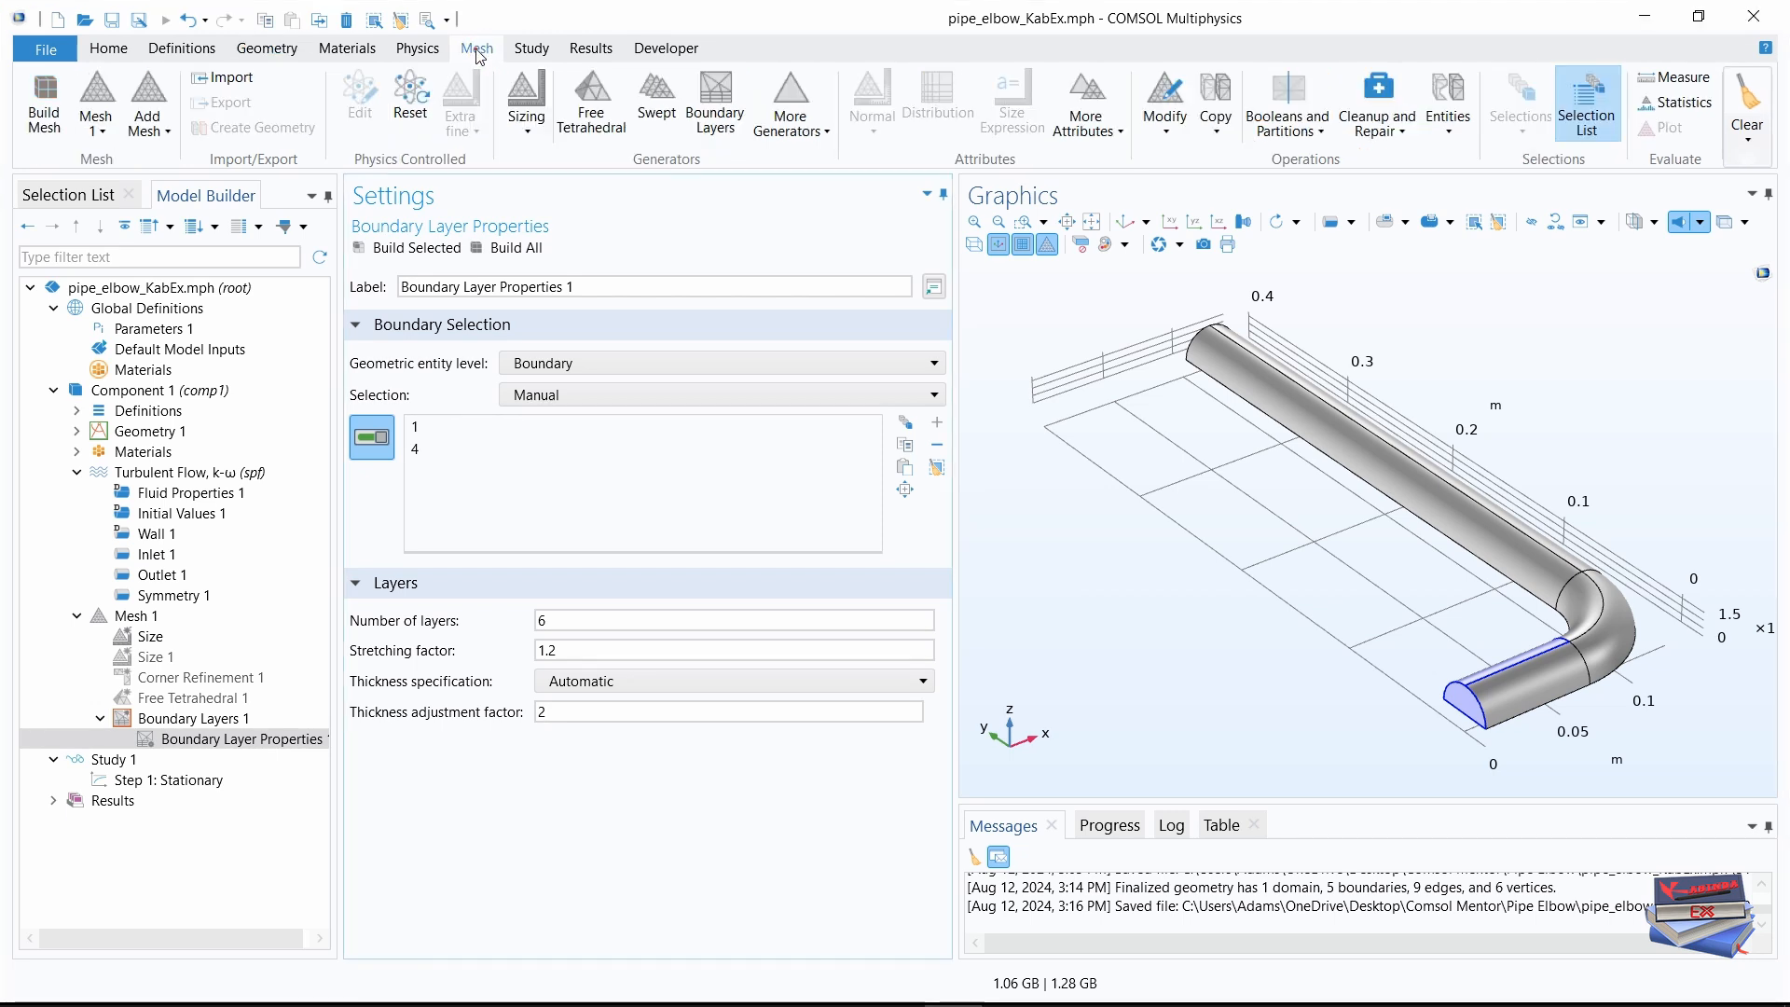
left_click(657, 98)
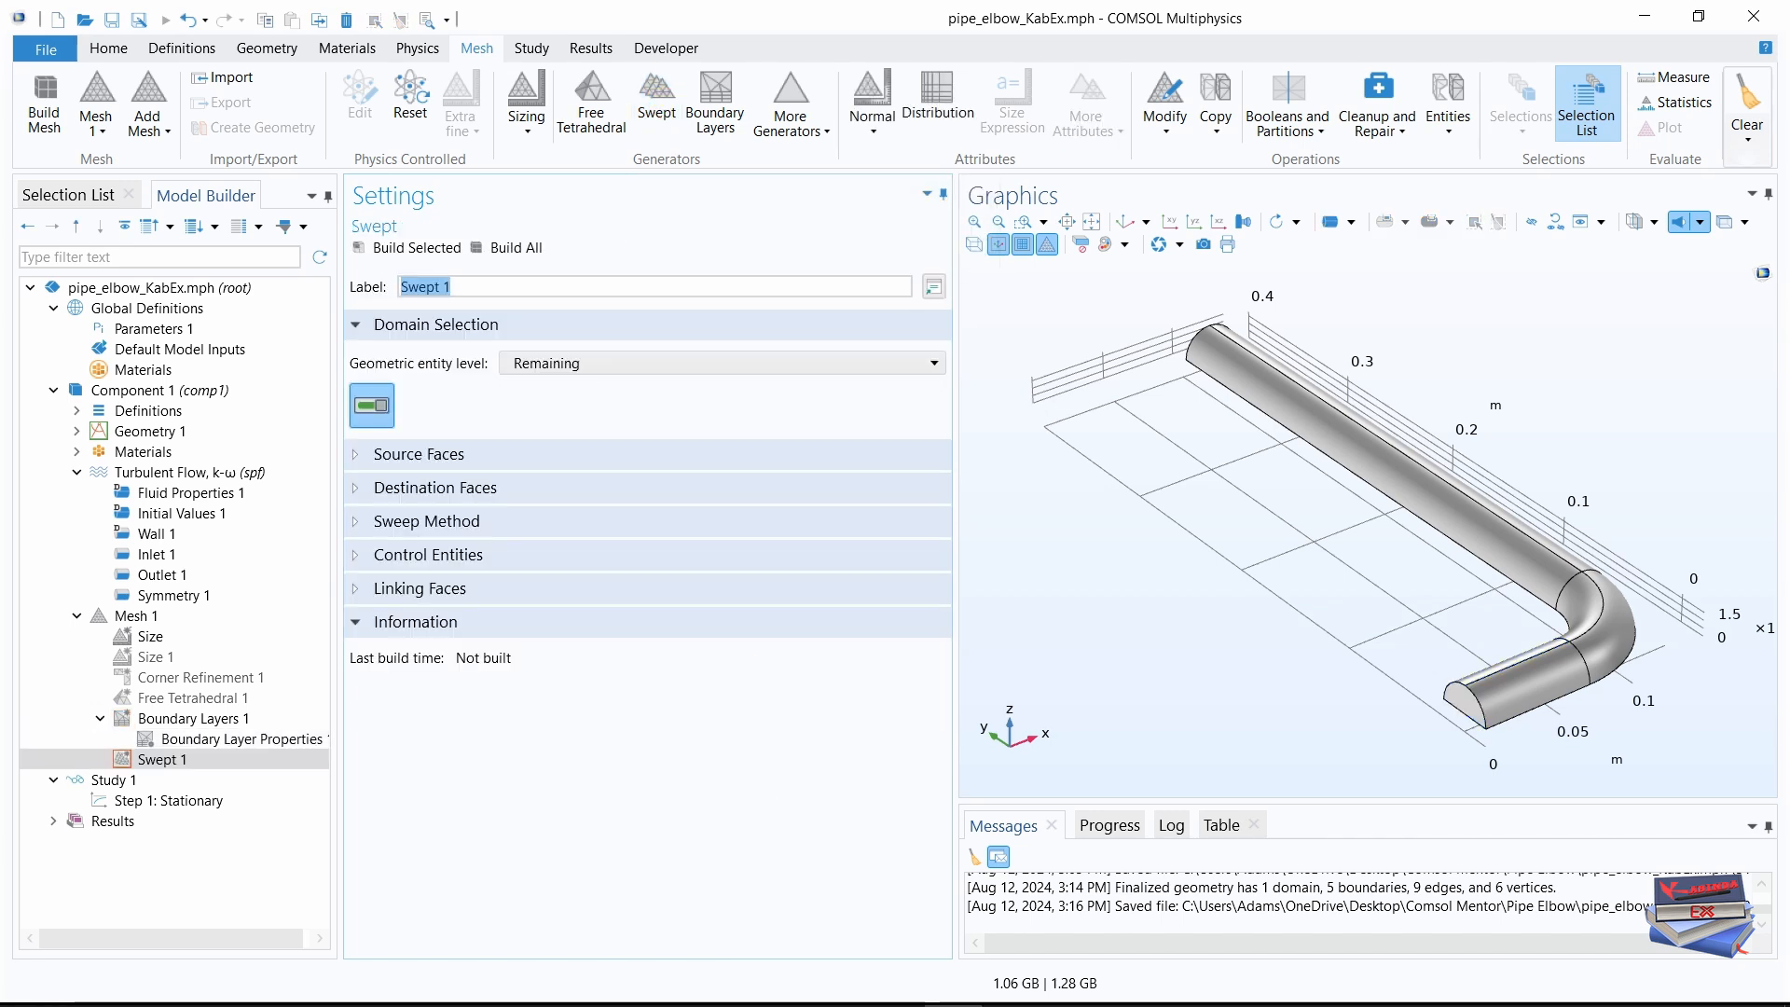
left_click(895, 1005)
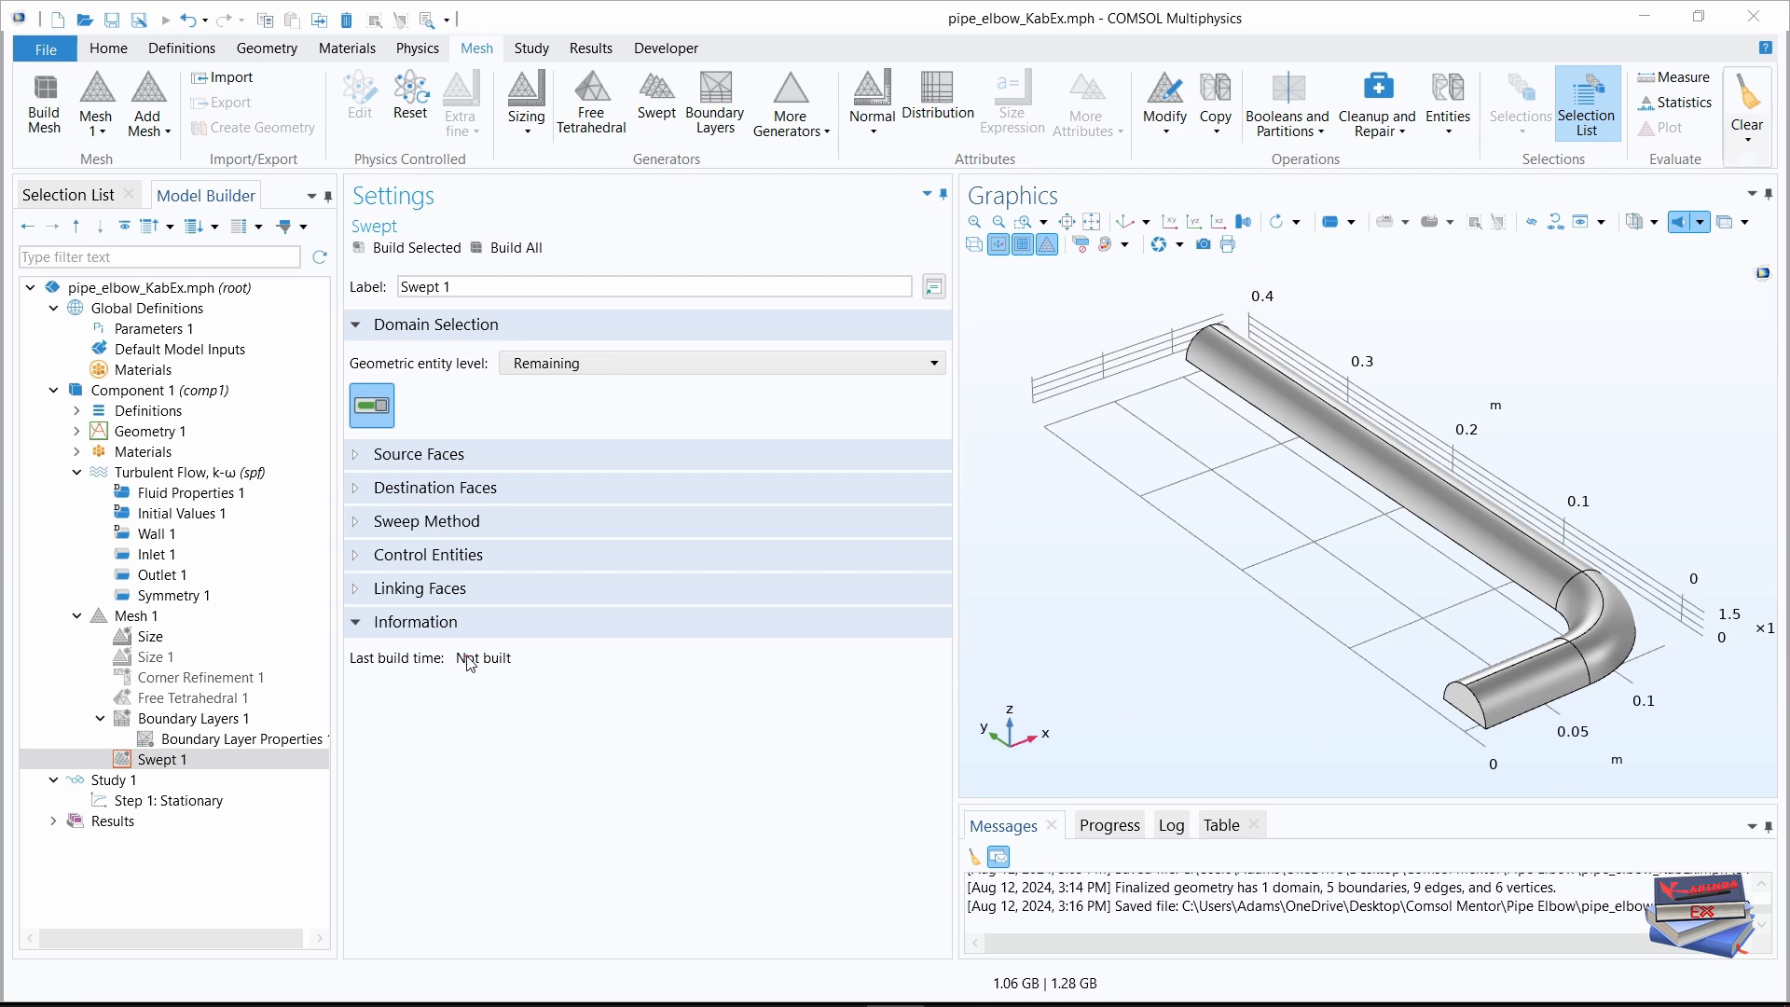
left_click(359, 555)
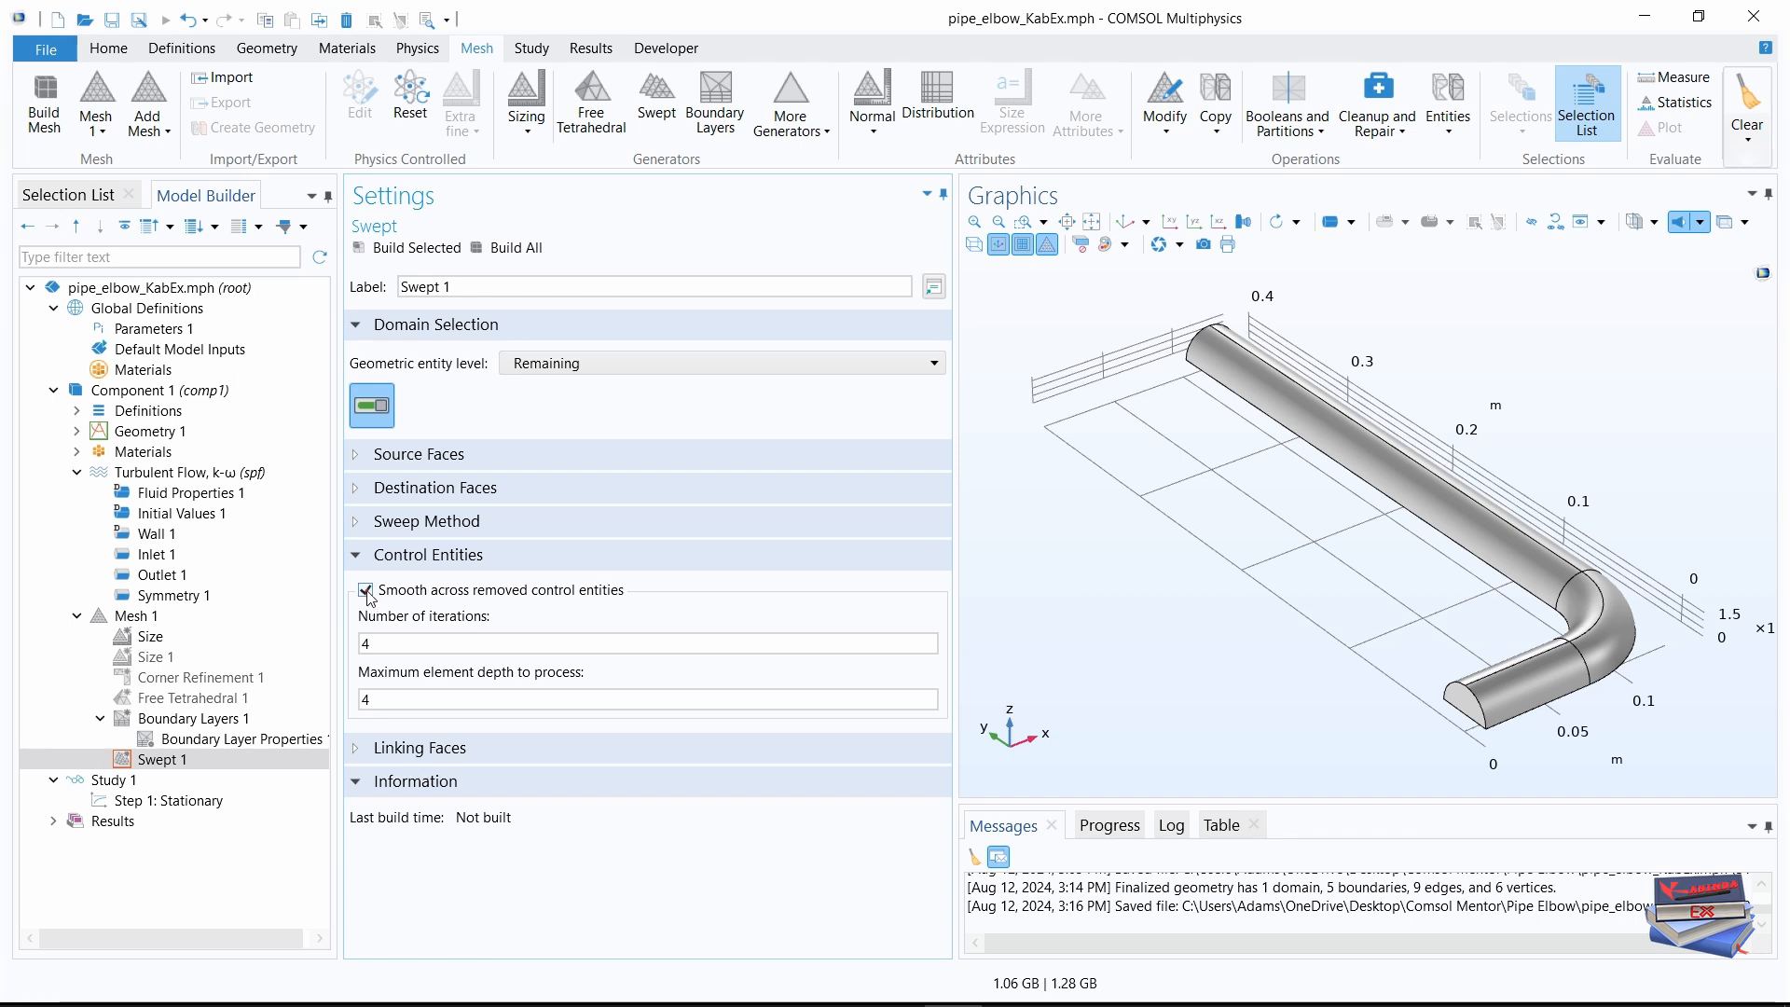
left_click(365, 591)
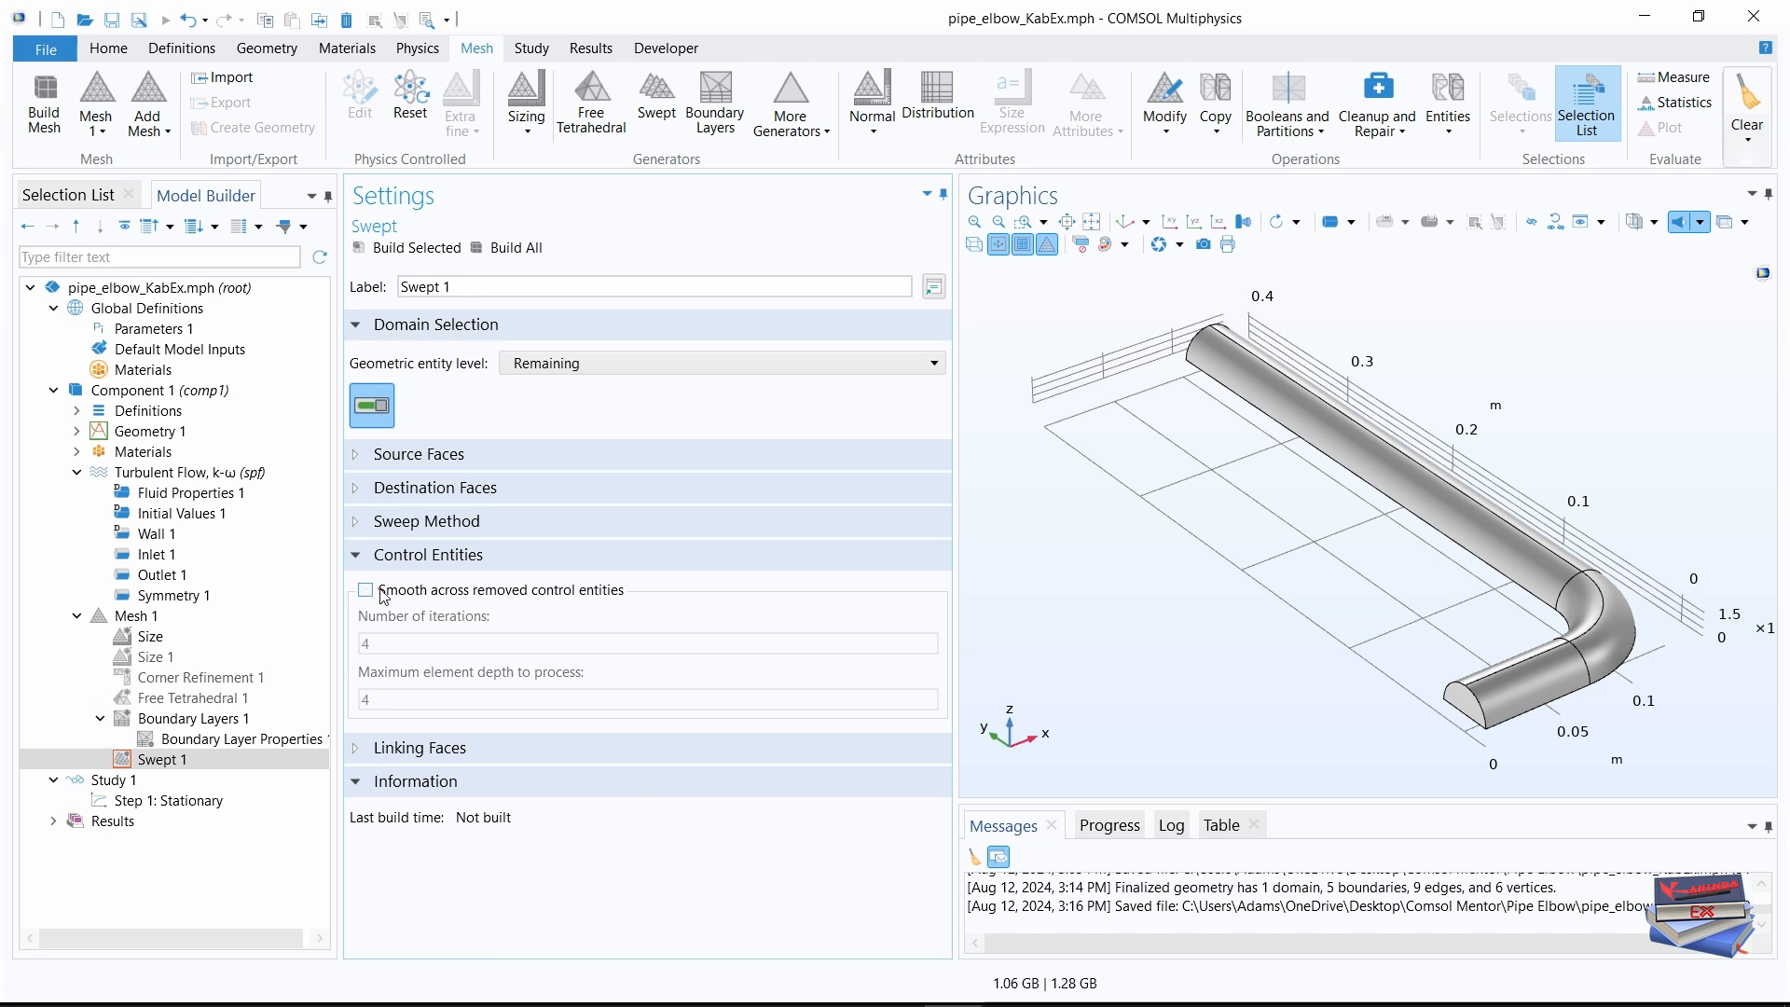
- Add three Distribution attributes under Swept 1
right_click(163, 762)
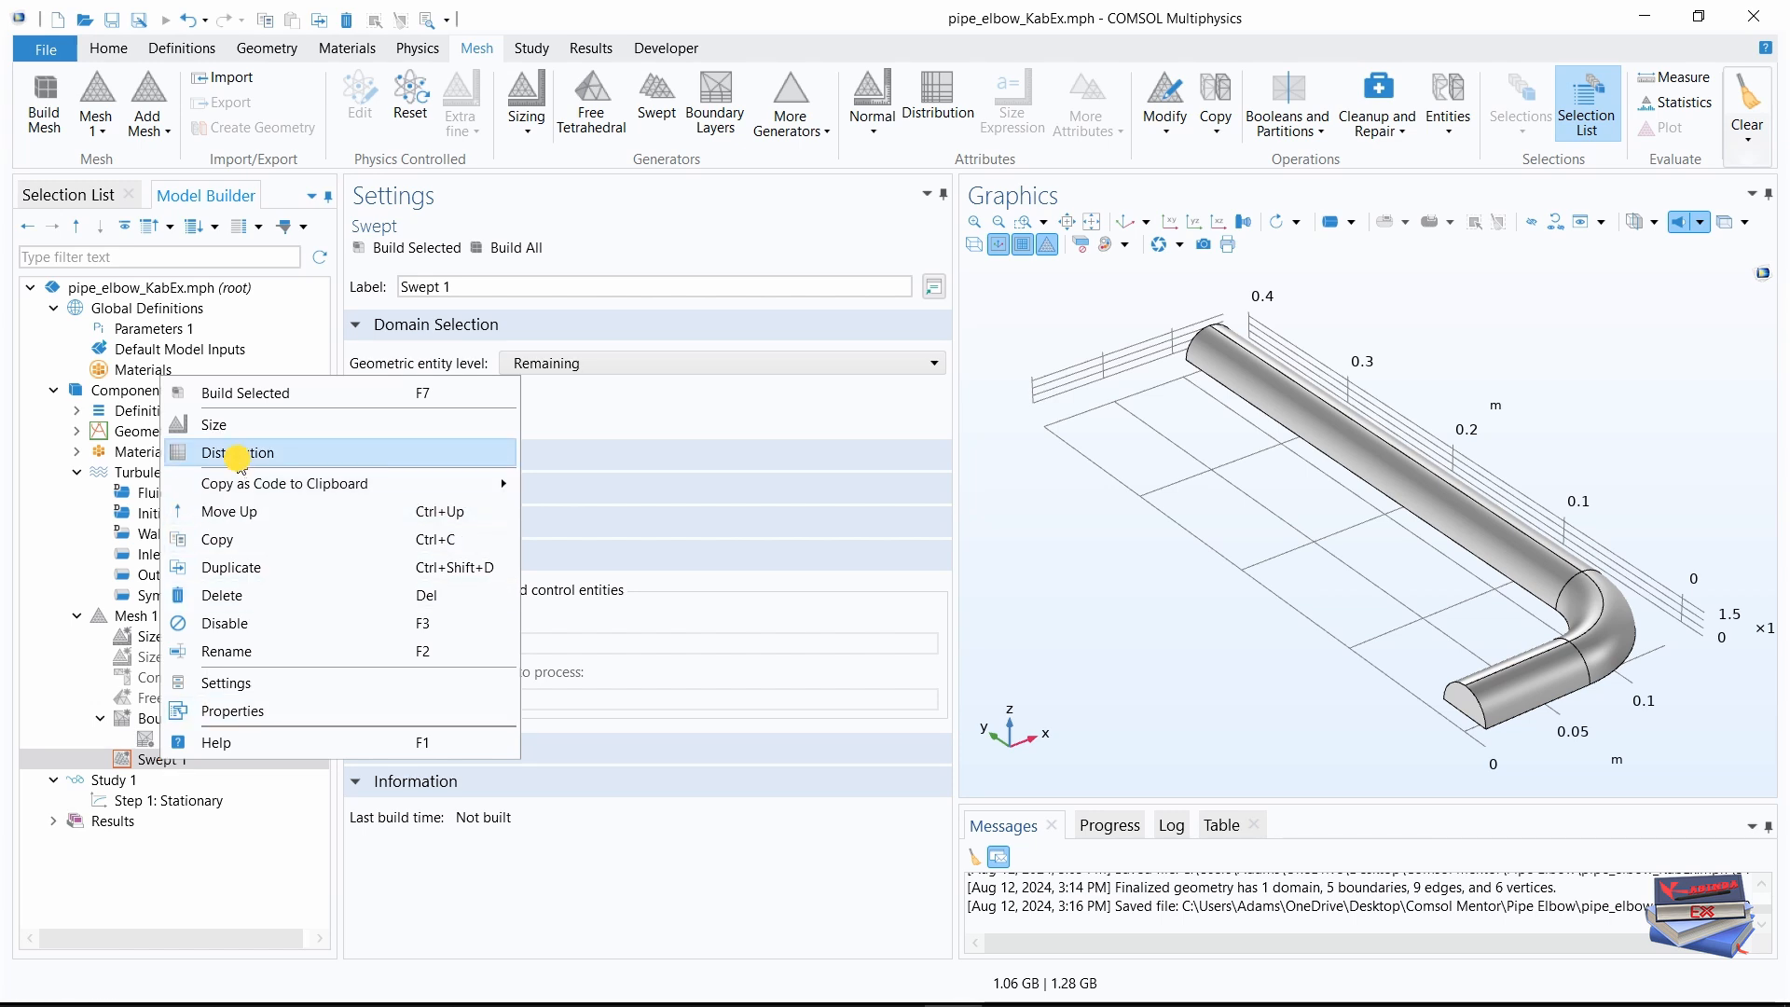
left_click(238, 456)
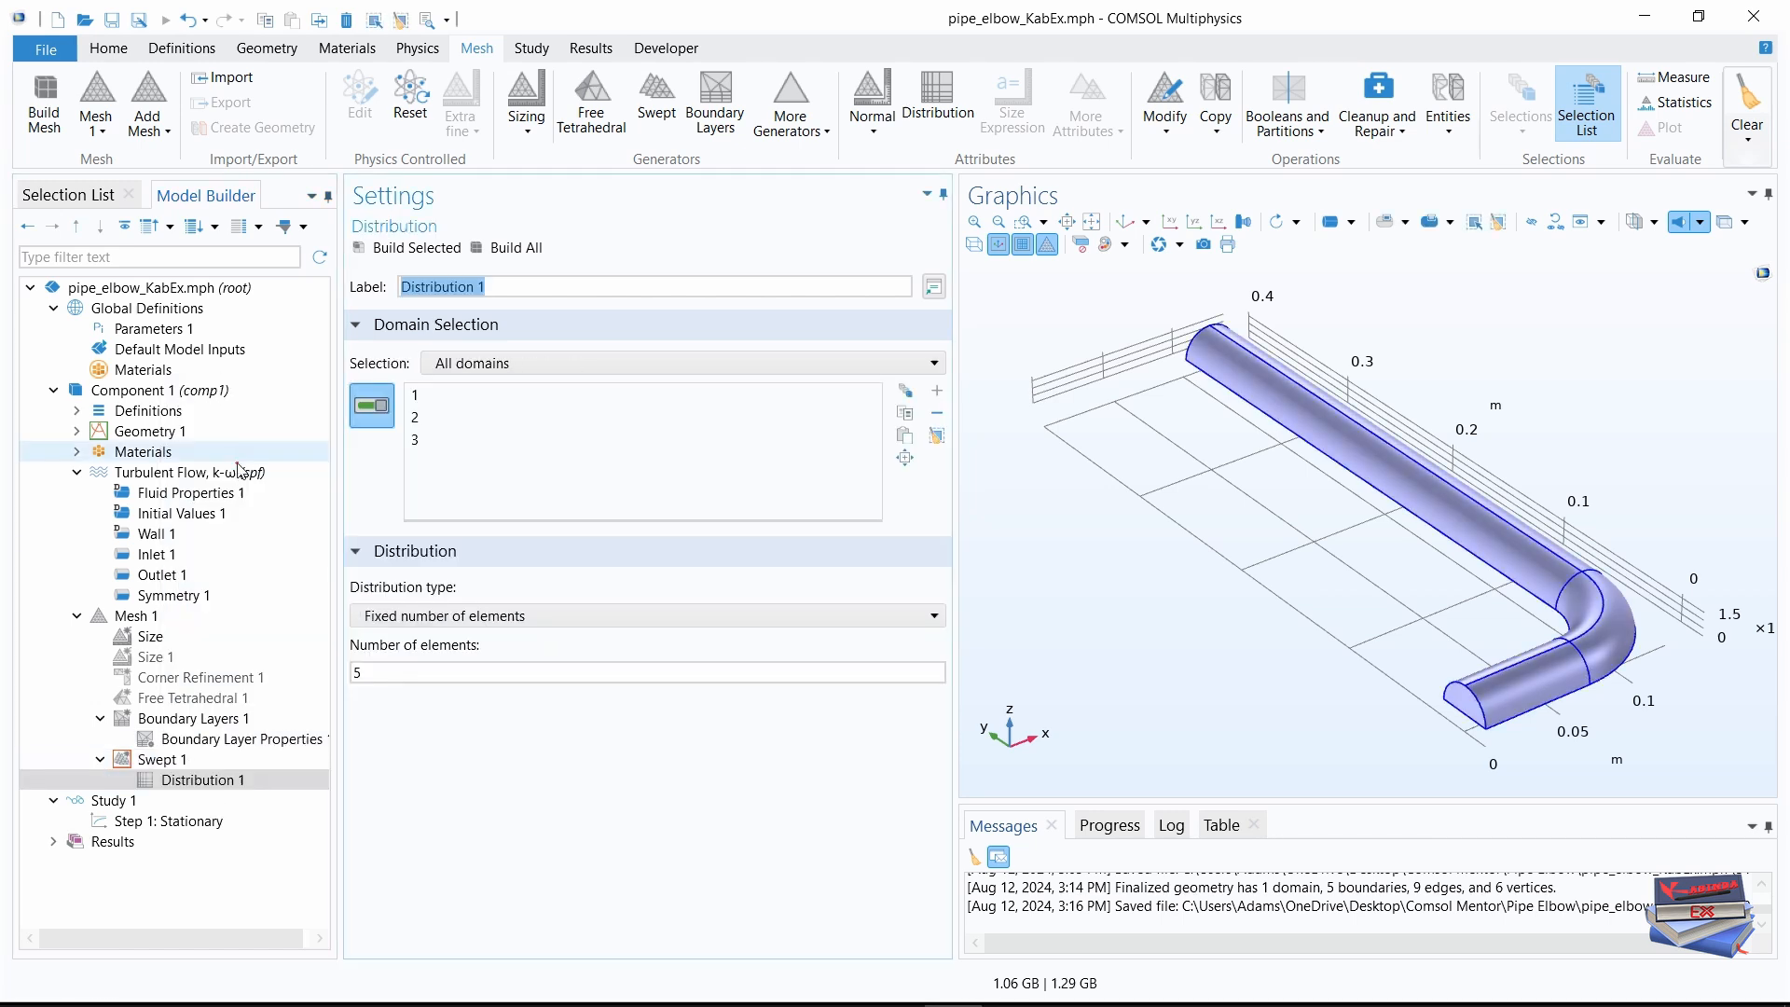
right_click(168, 760)
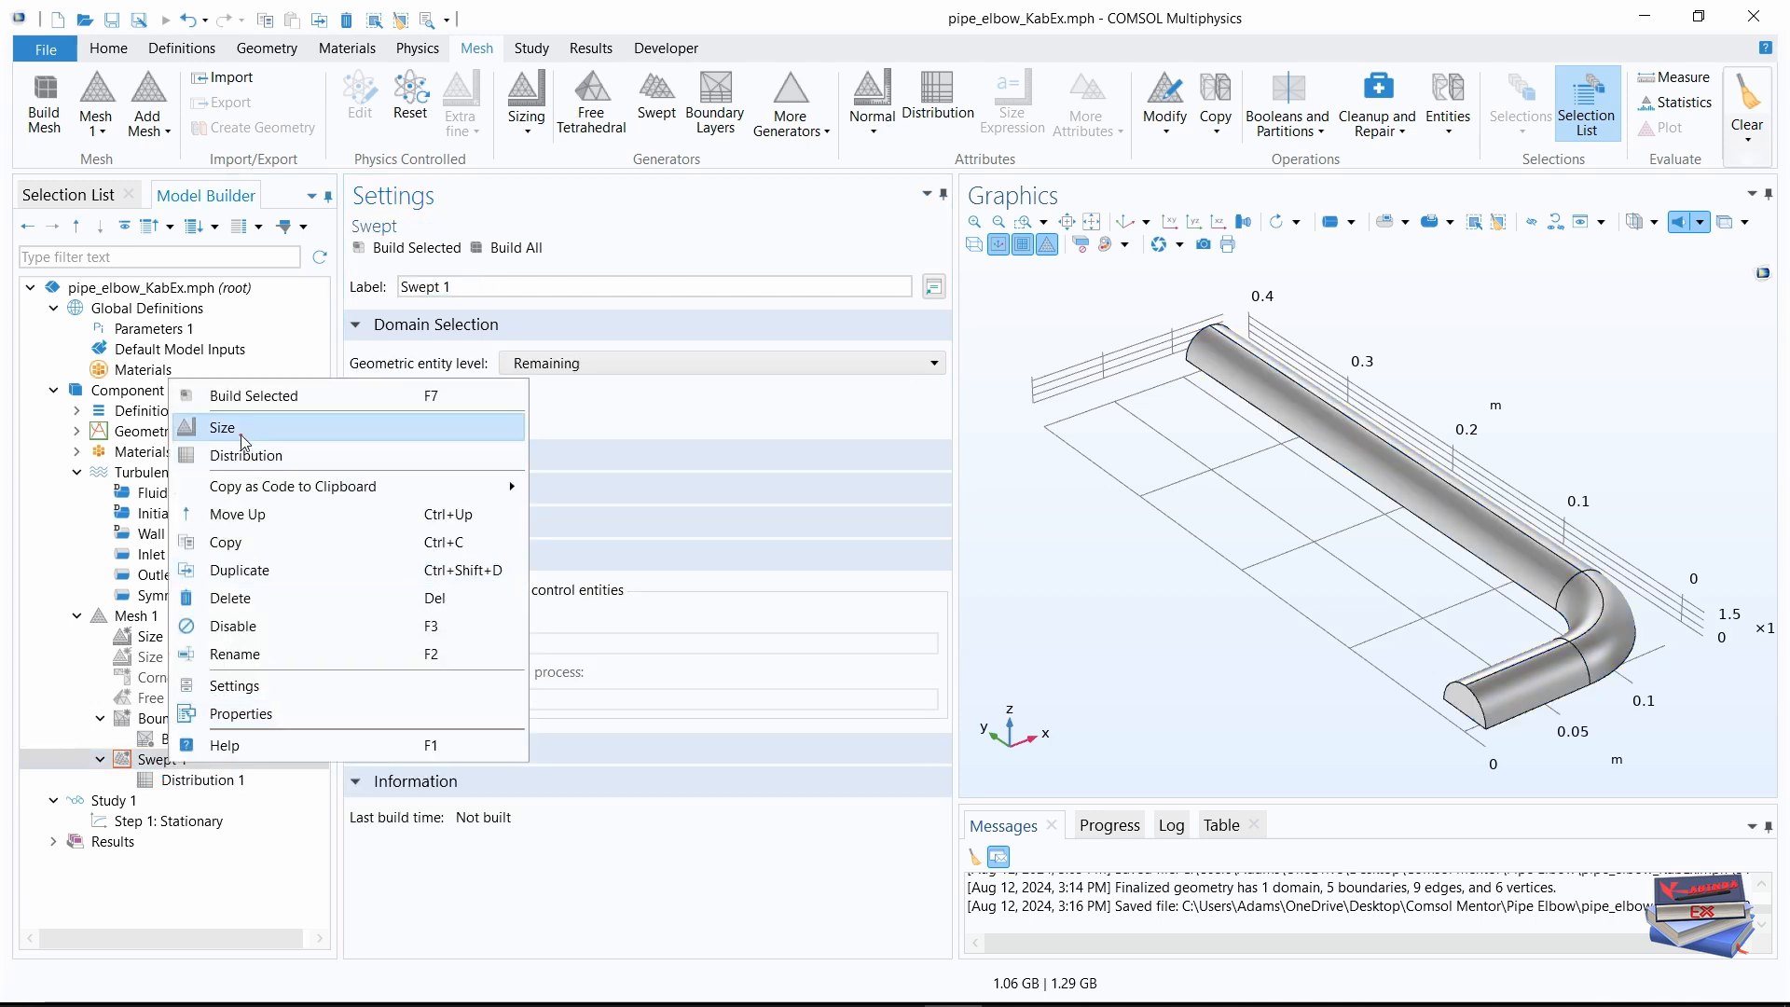
left_click(233, 464)
right_click(121, 759)
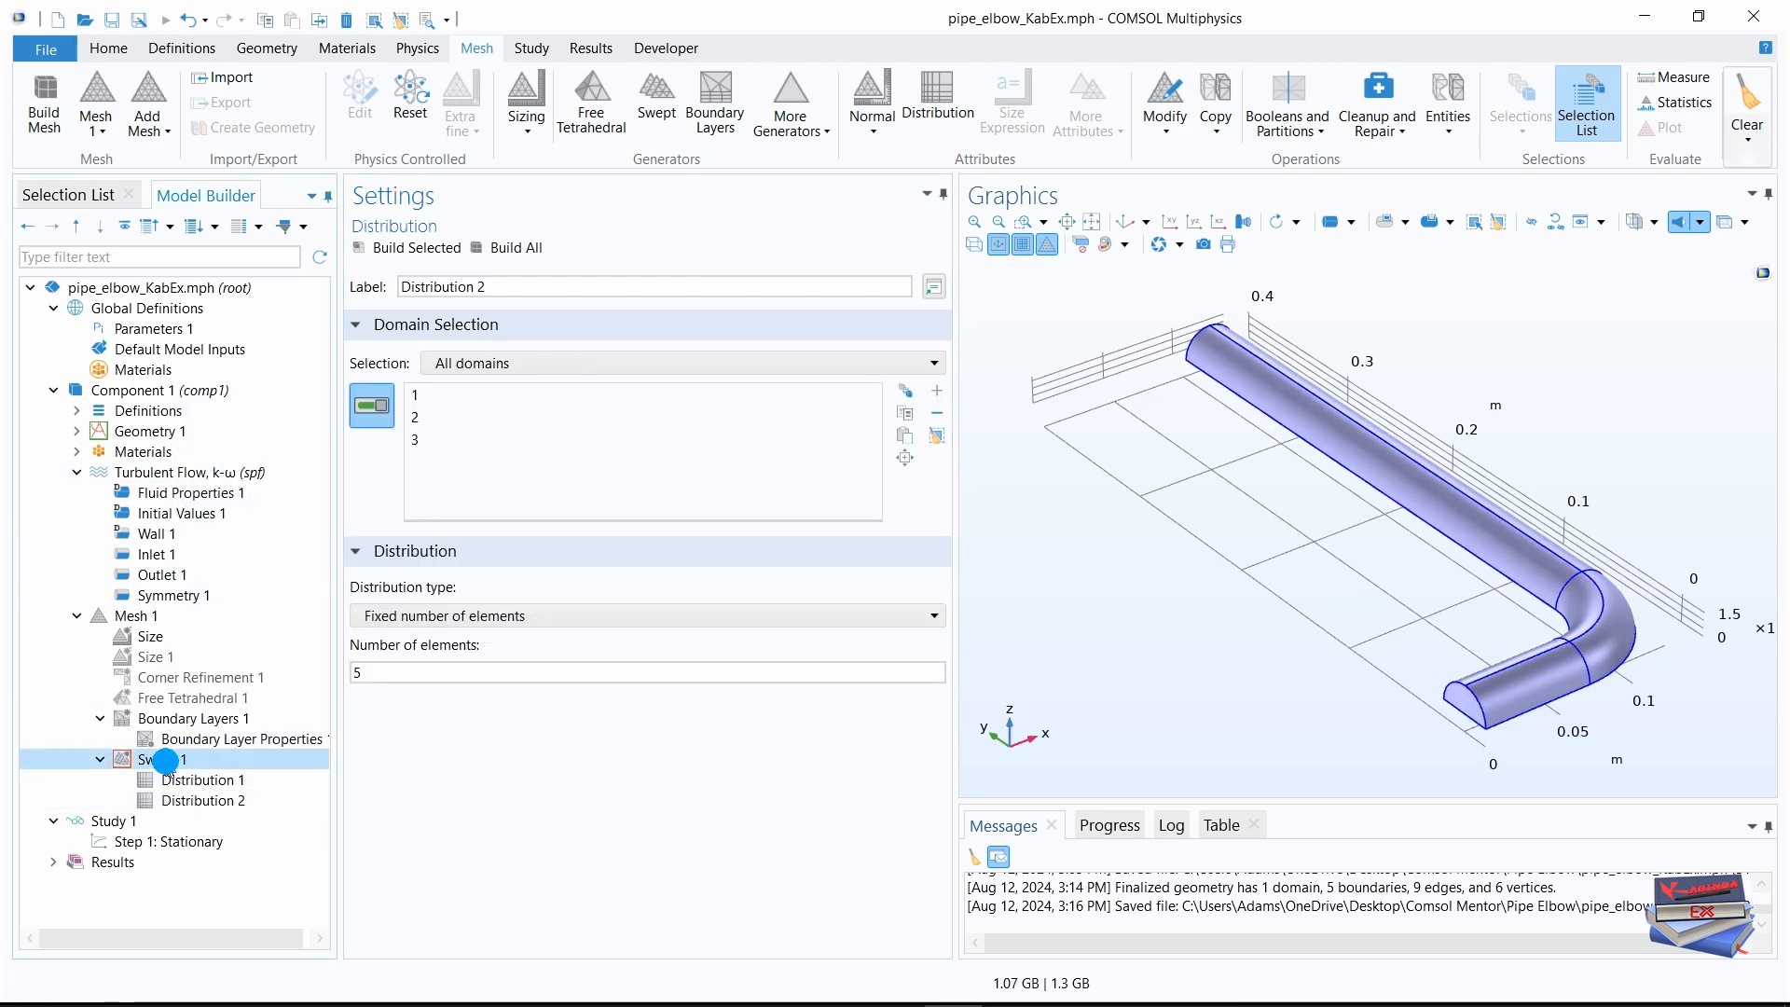
left_click(229, 454)
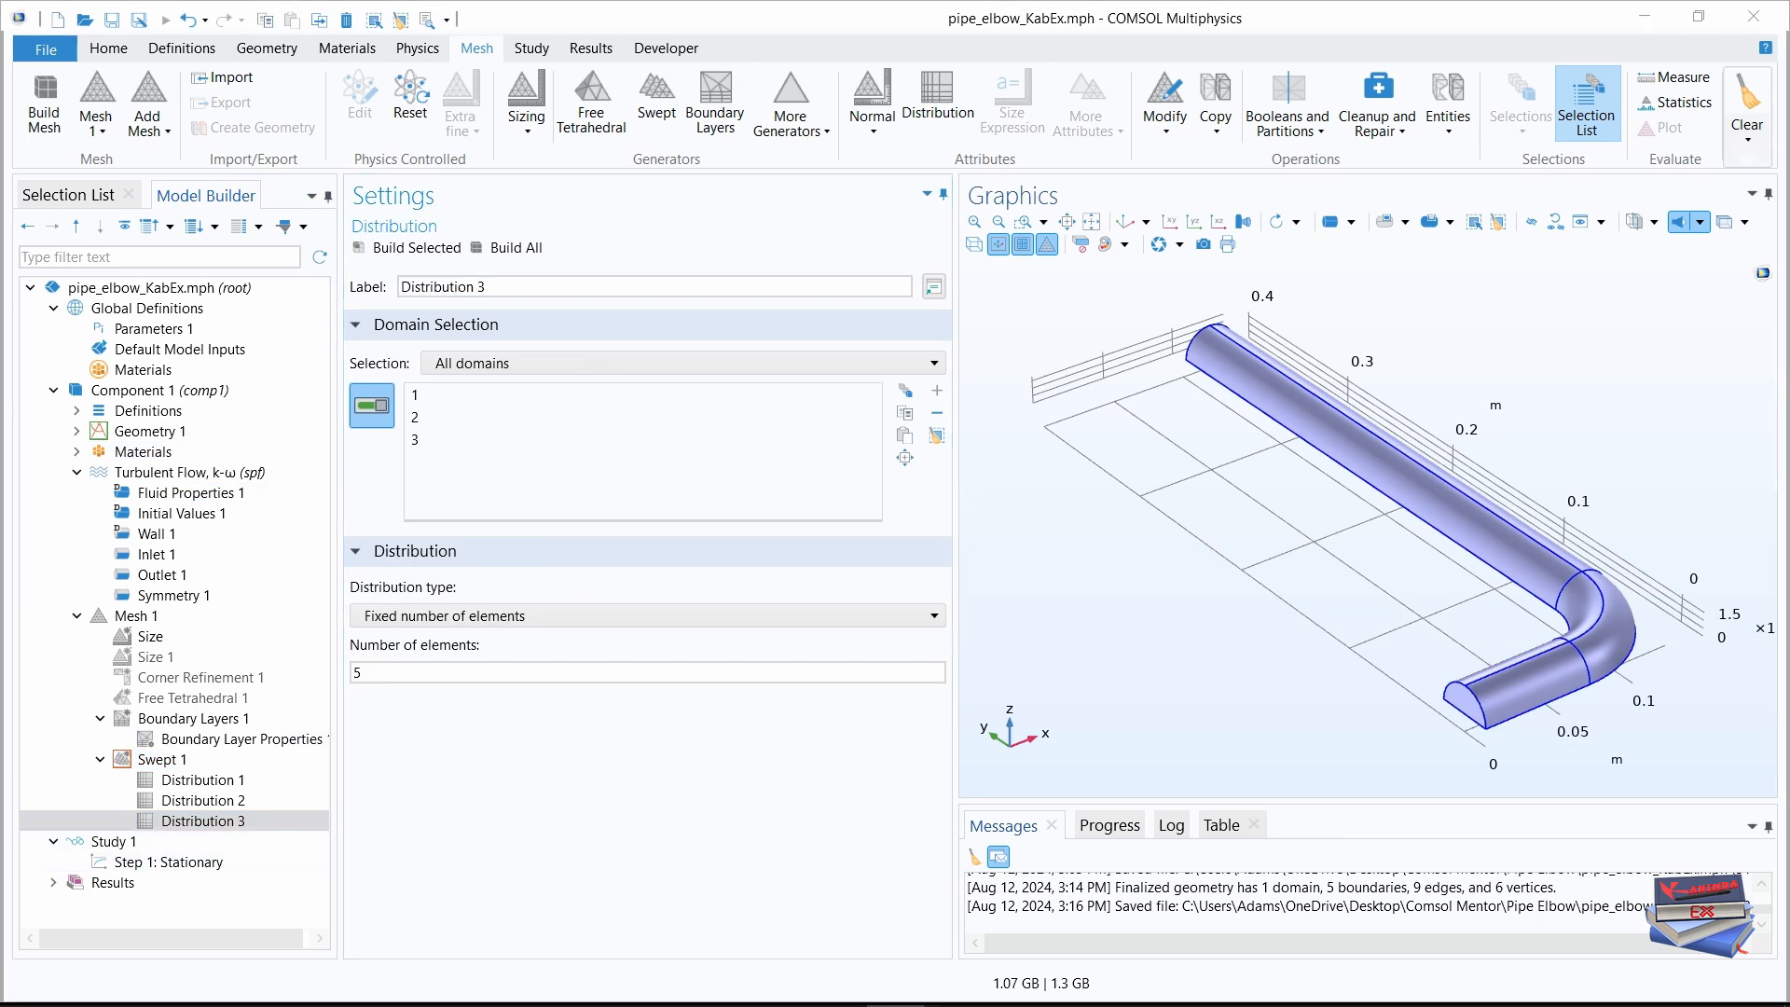
- Restrict Distribution 1 to domain 1, the short straight pipe section, and set its number of elements to 40
left_click(200, 781)
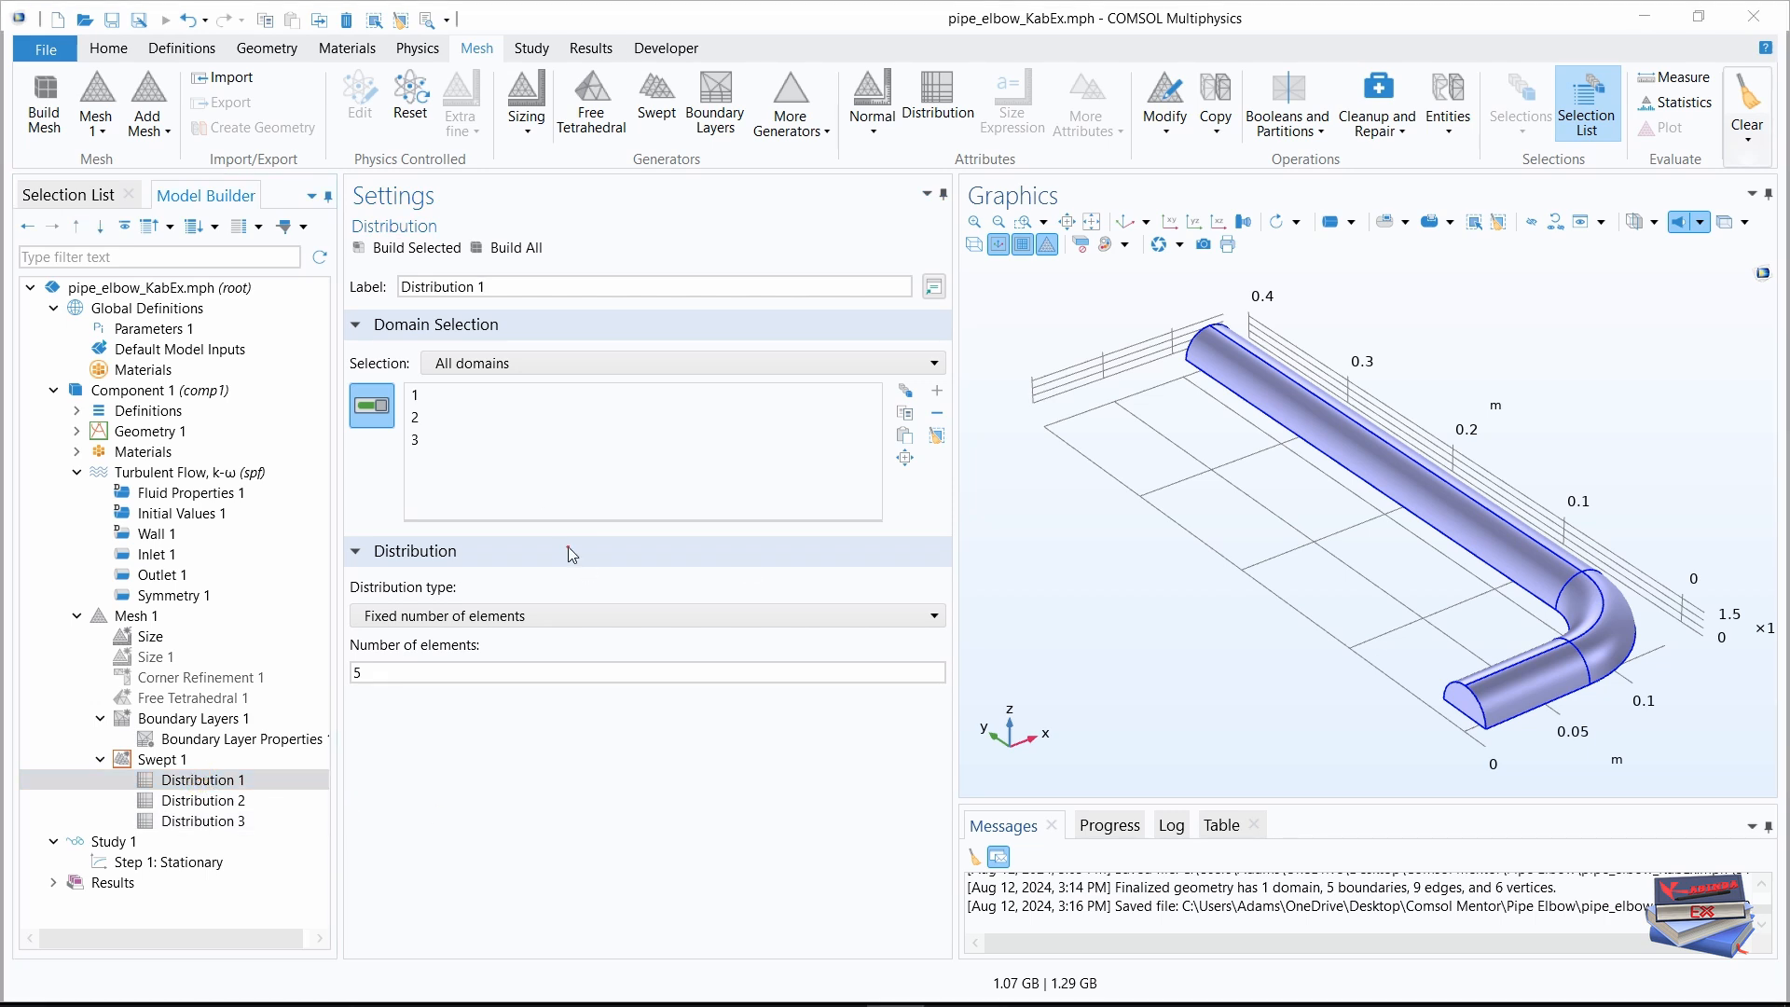
left_click(420, 442)
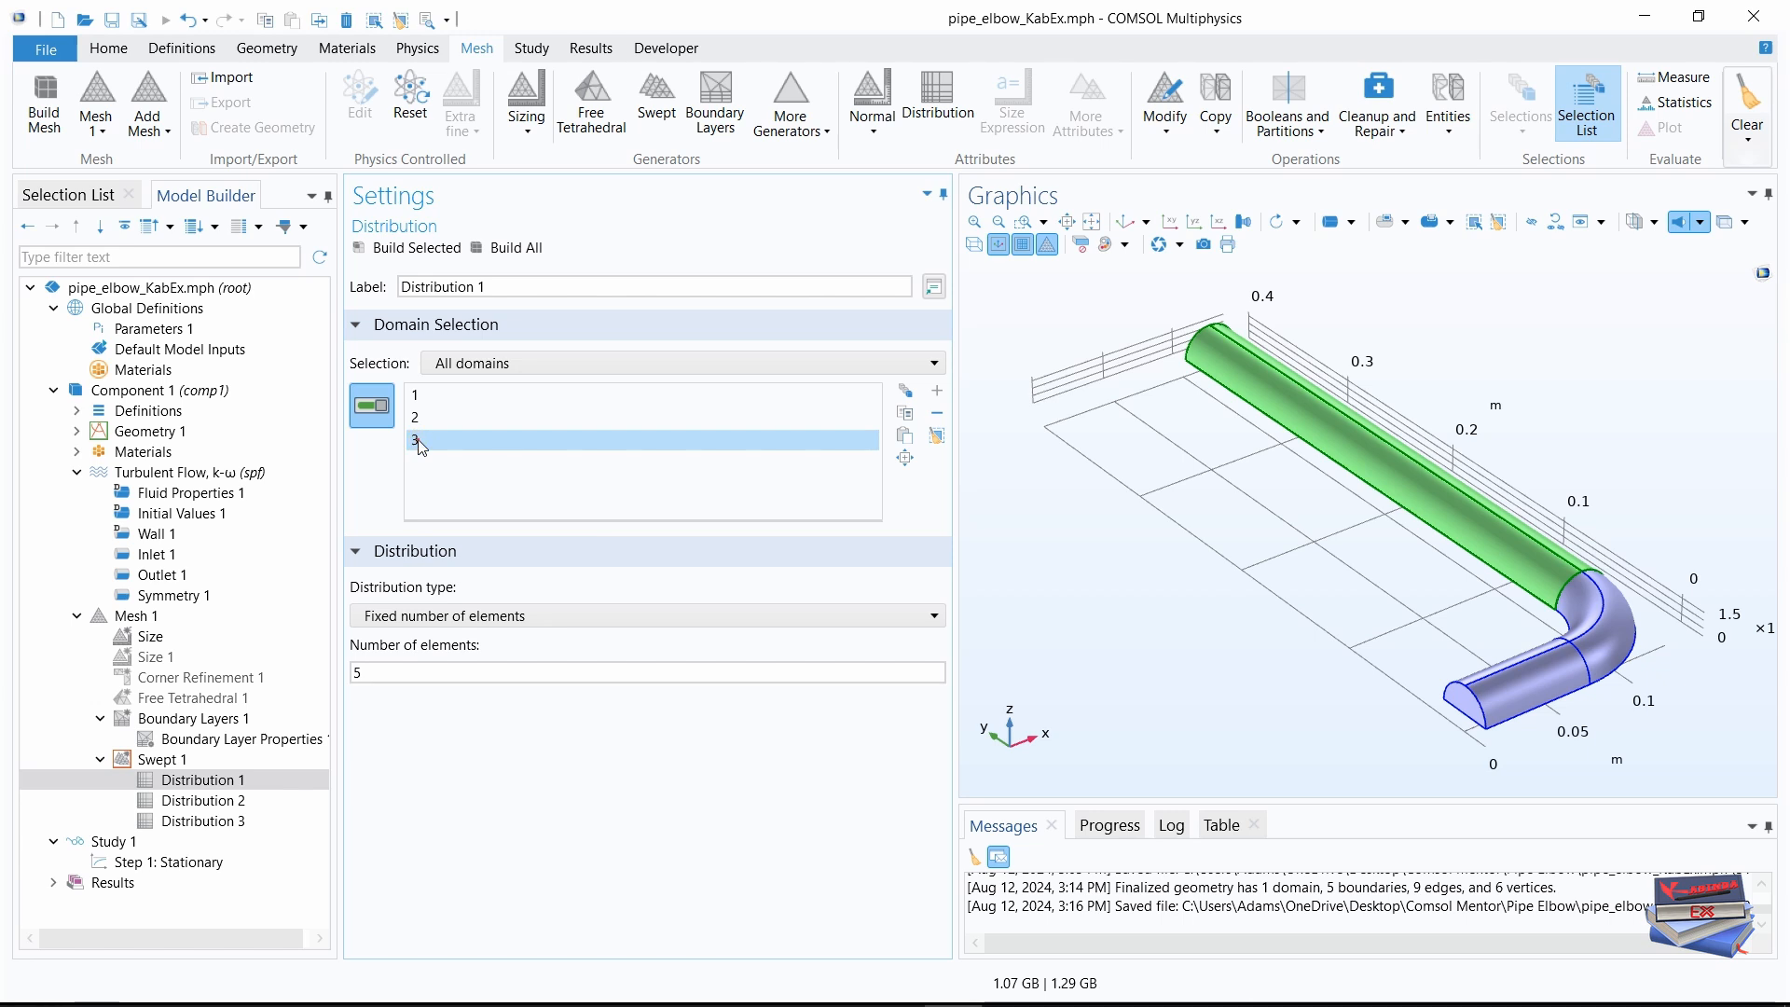
left_click(417, 419, "shift")
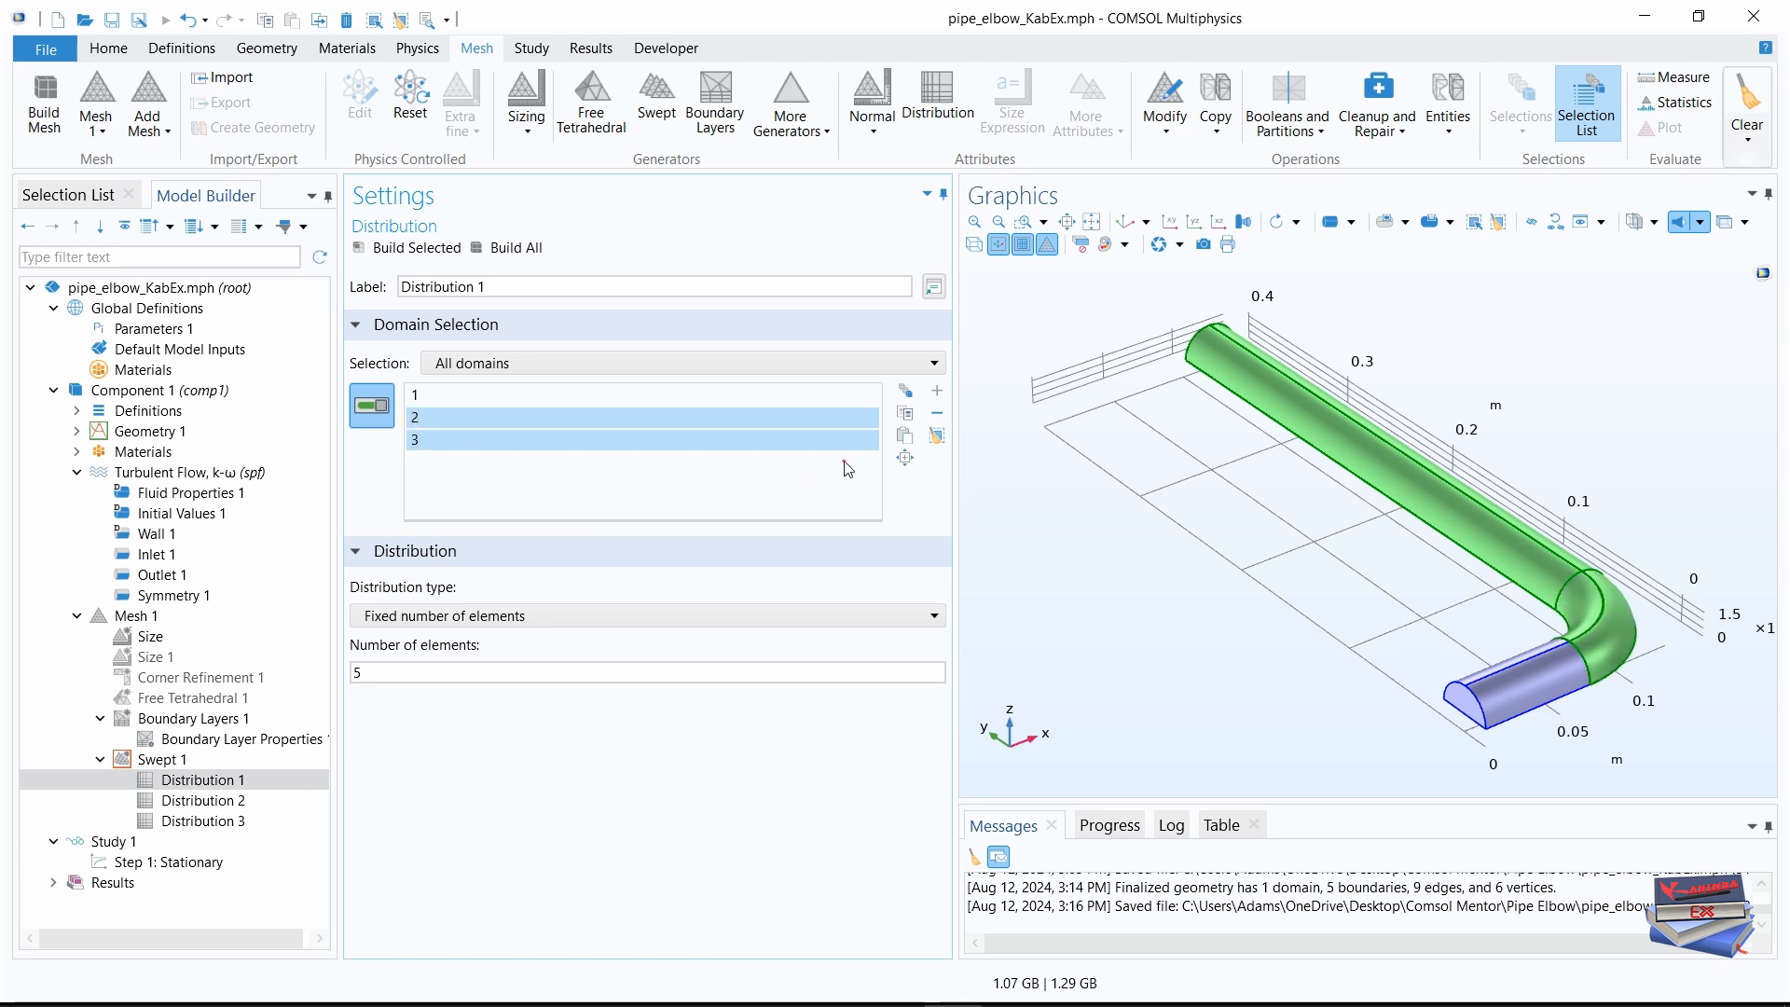
left_click(937, 413)
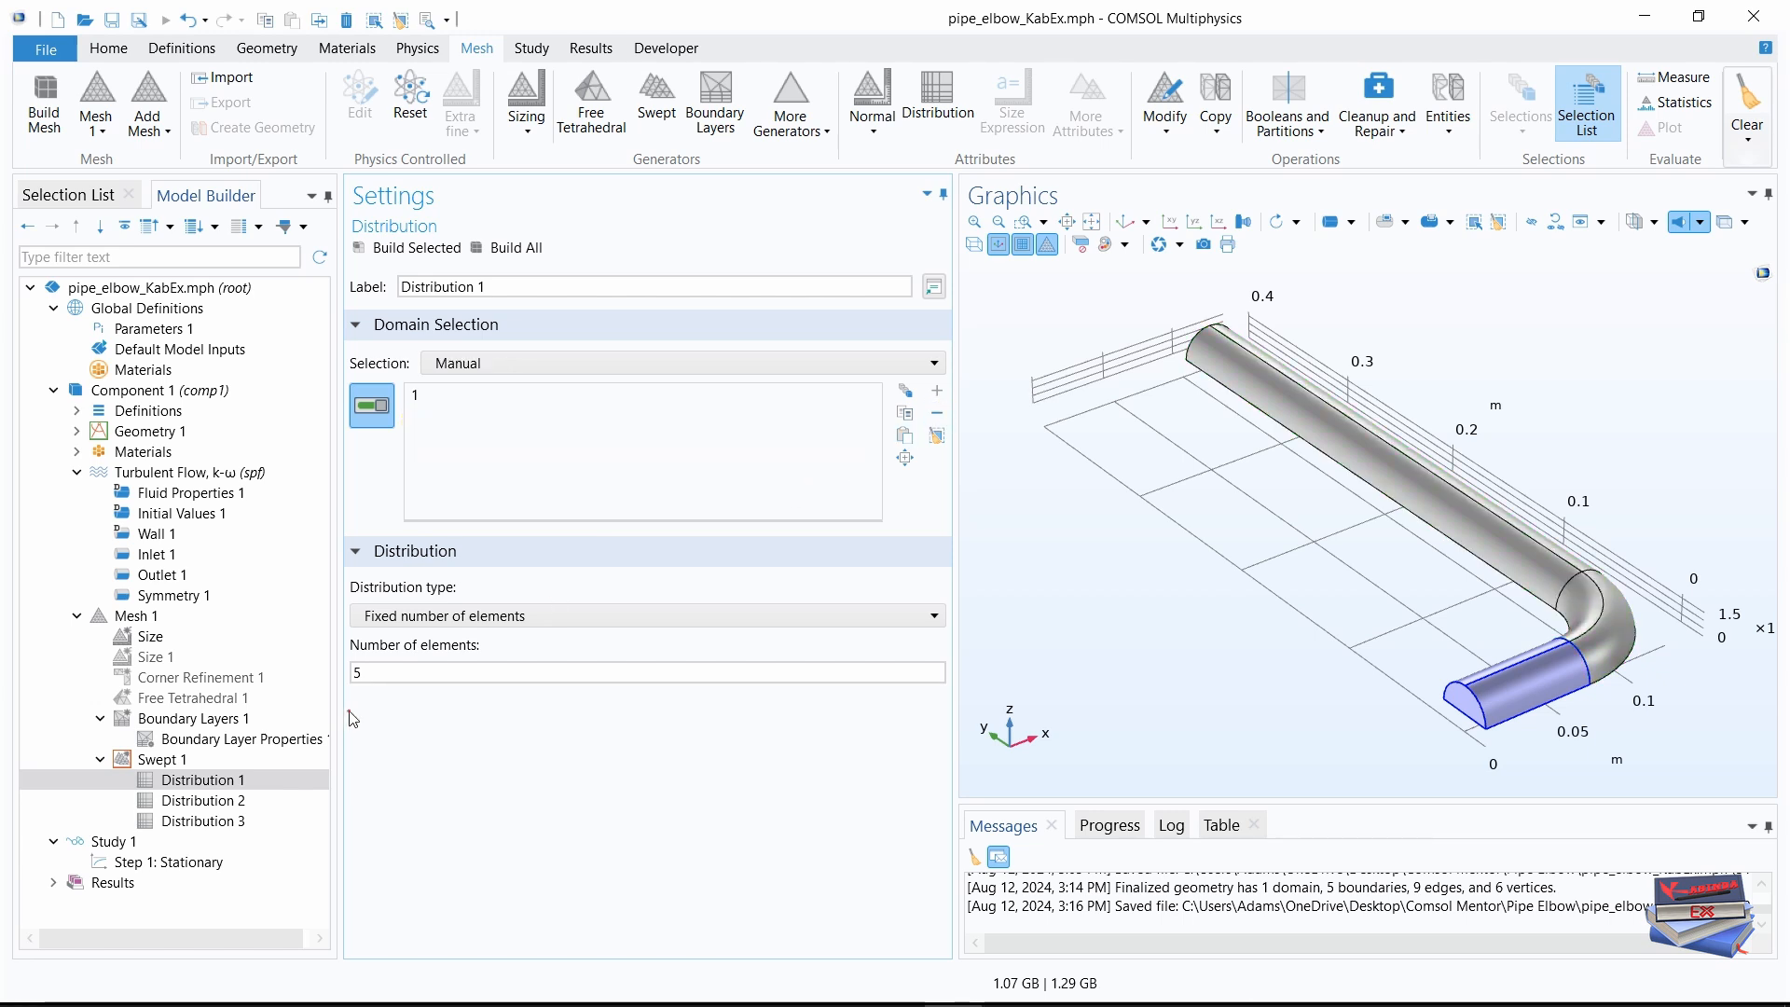
double_click(354, 672)
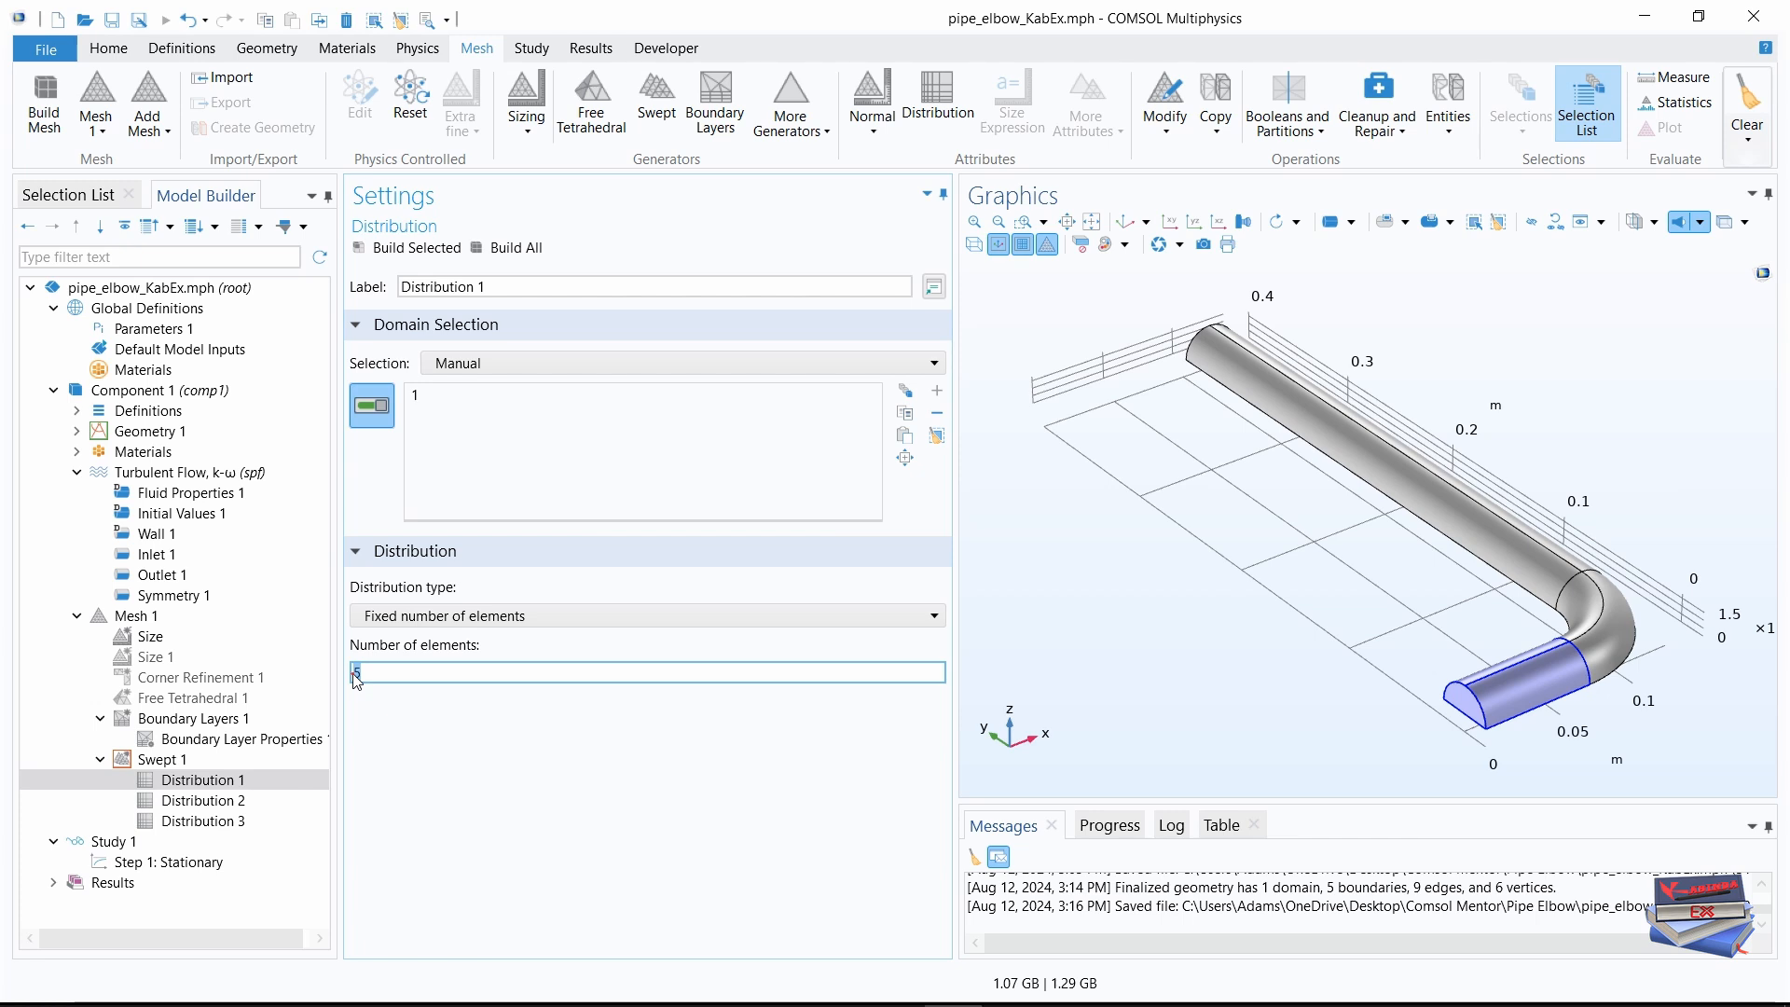
type("40")
key("Return")
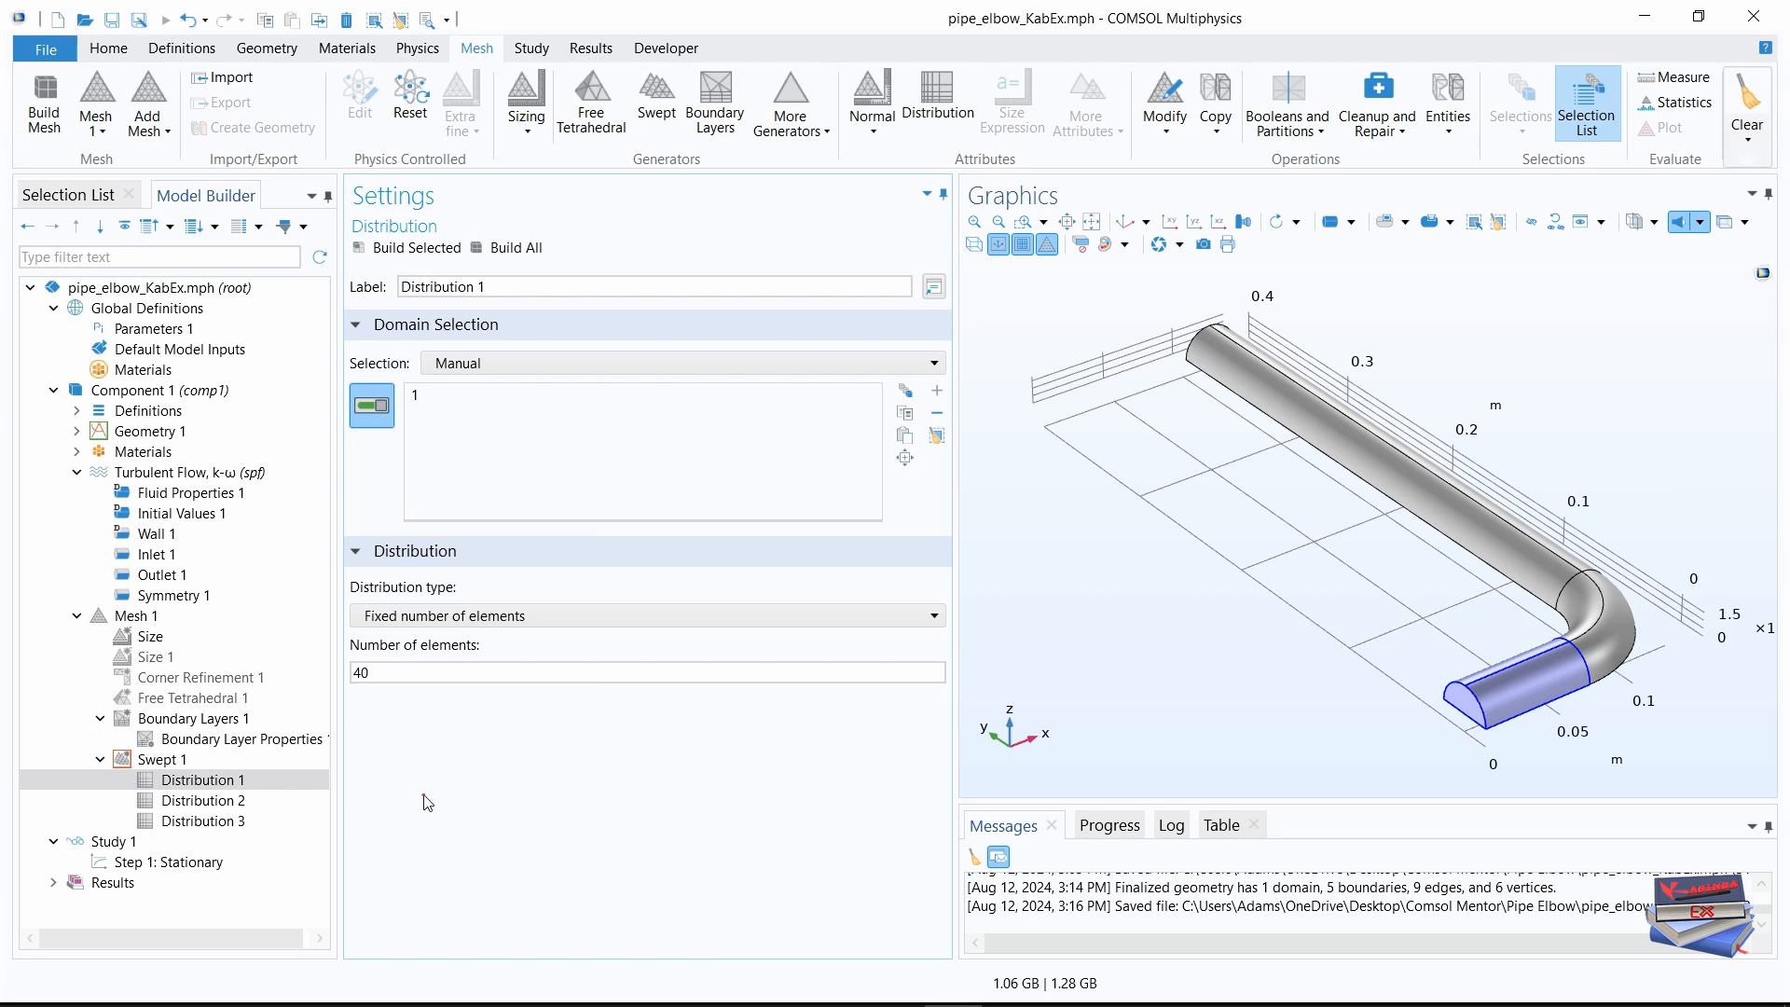
- Restrict Distribution 2 to domain 2, the pipe bend, and set its number of elements to 50
left_click(184, 807)
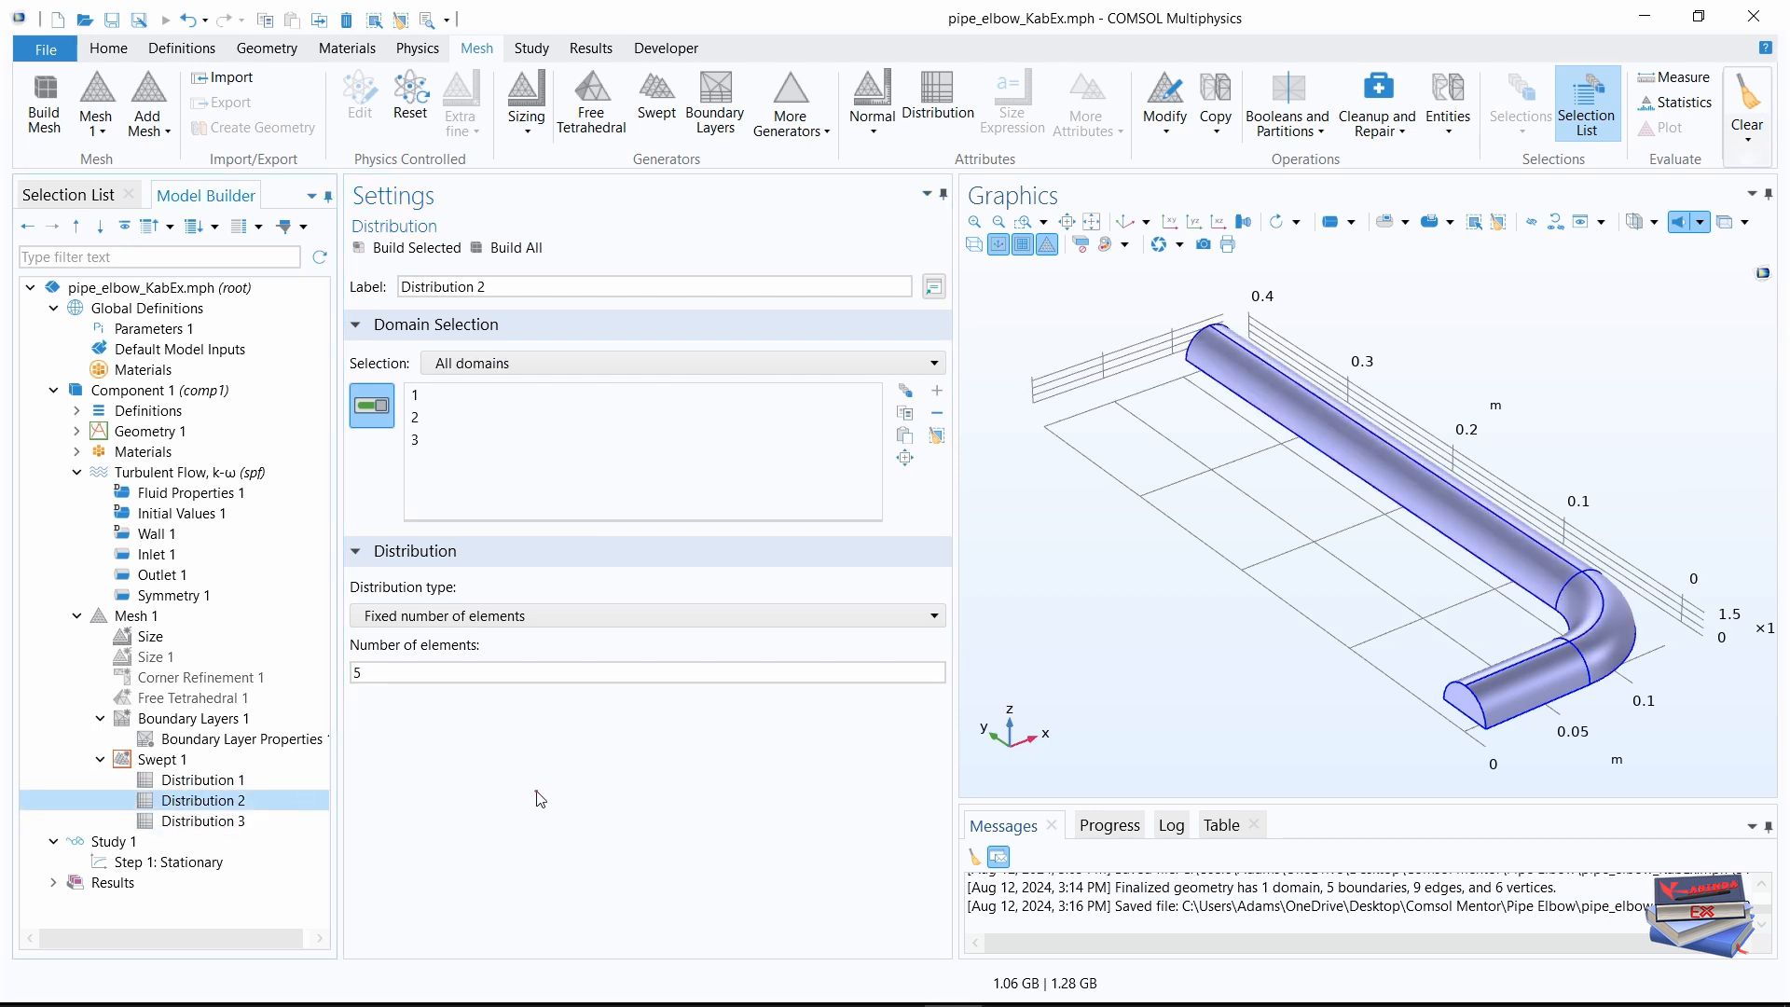
left_click(415, 439)
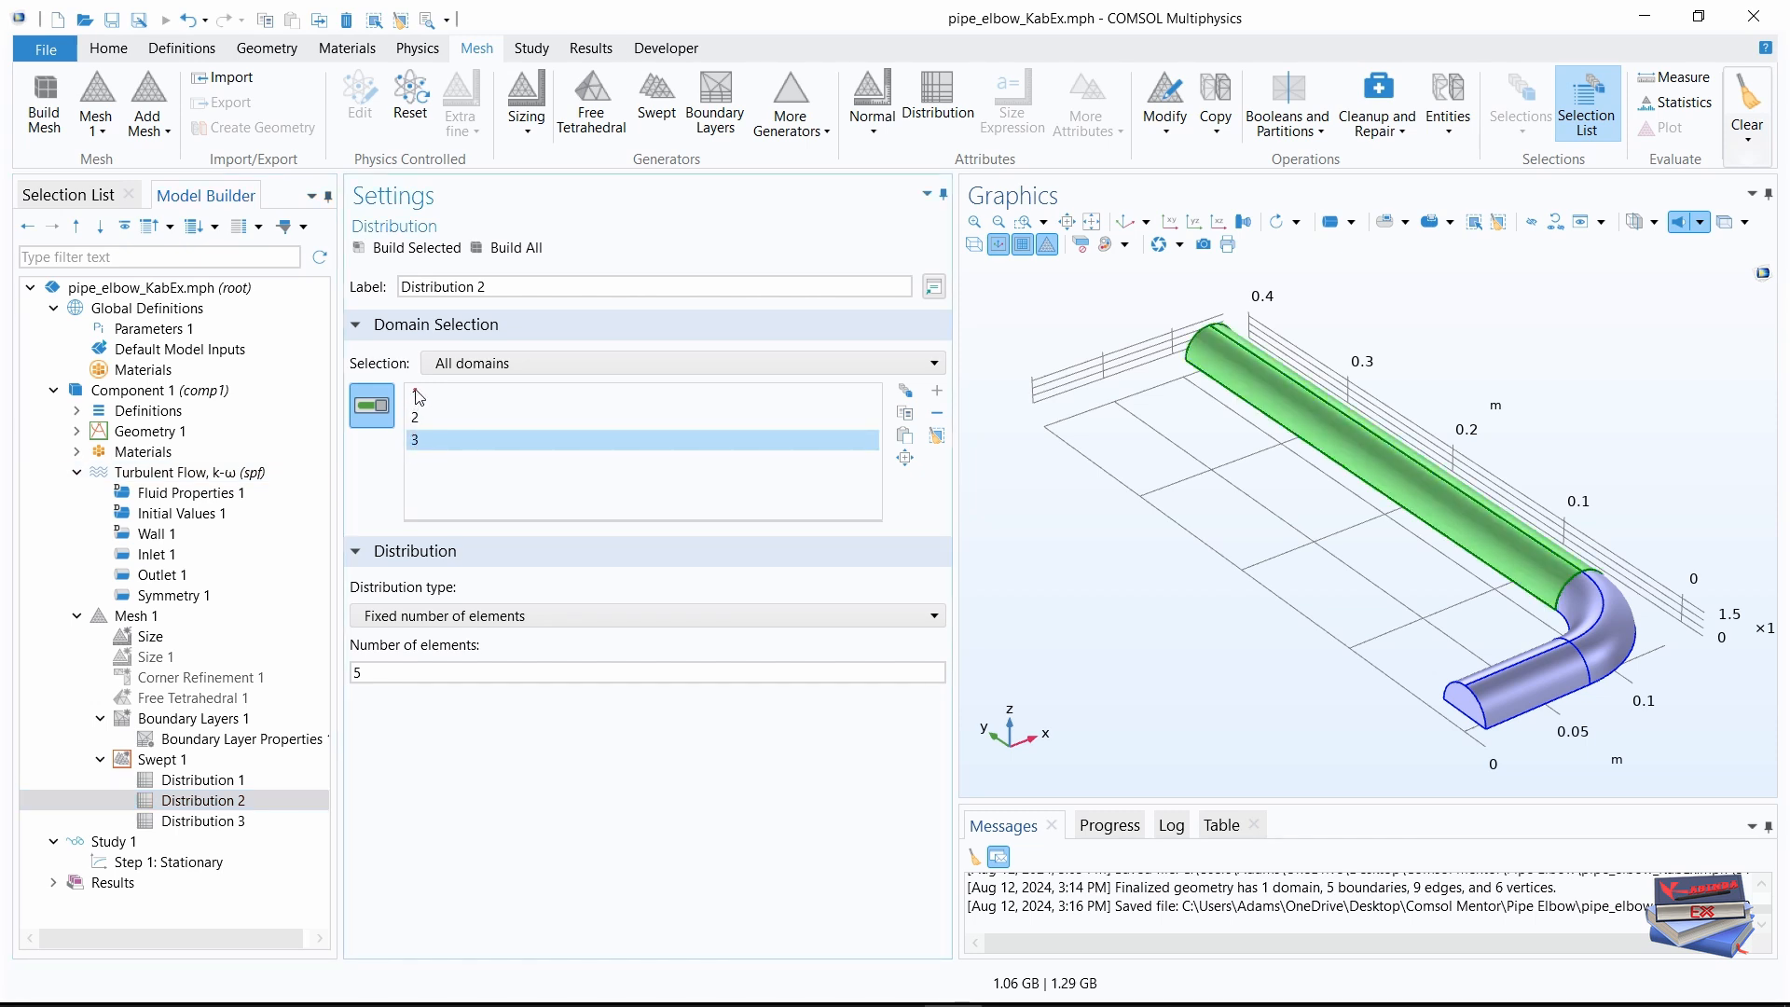
left_click(416, 397, "ctrl")
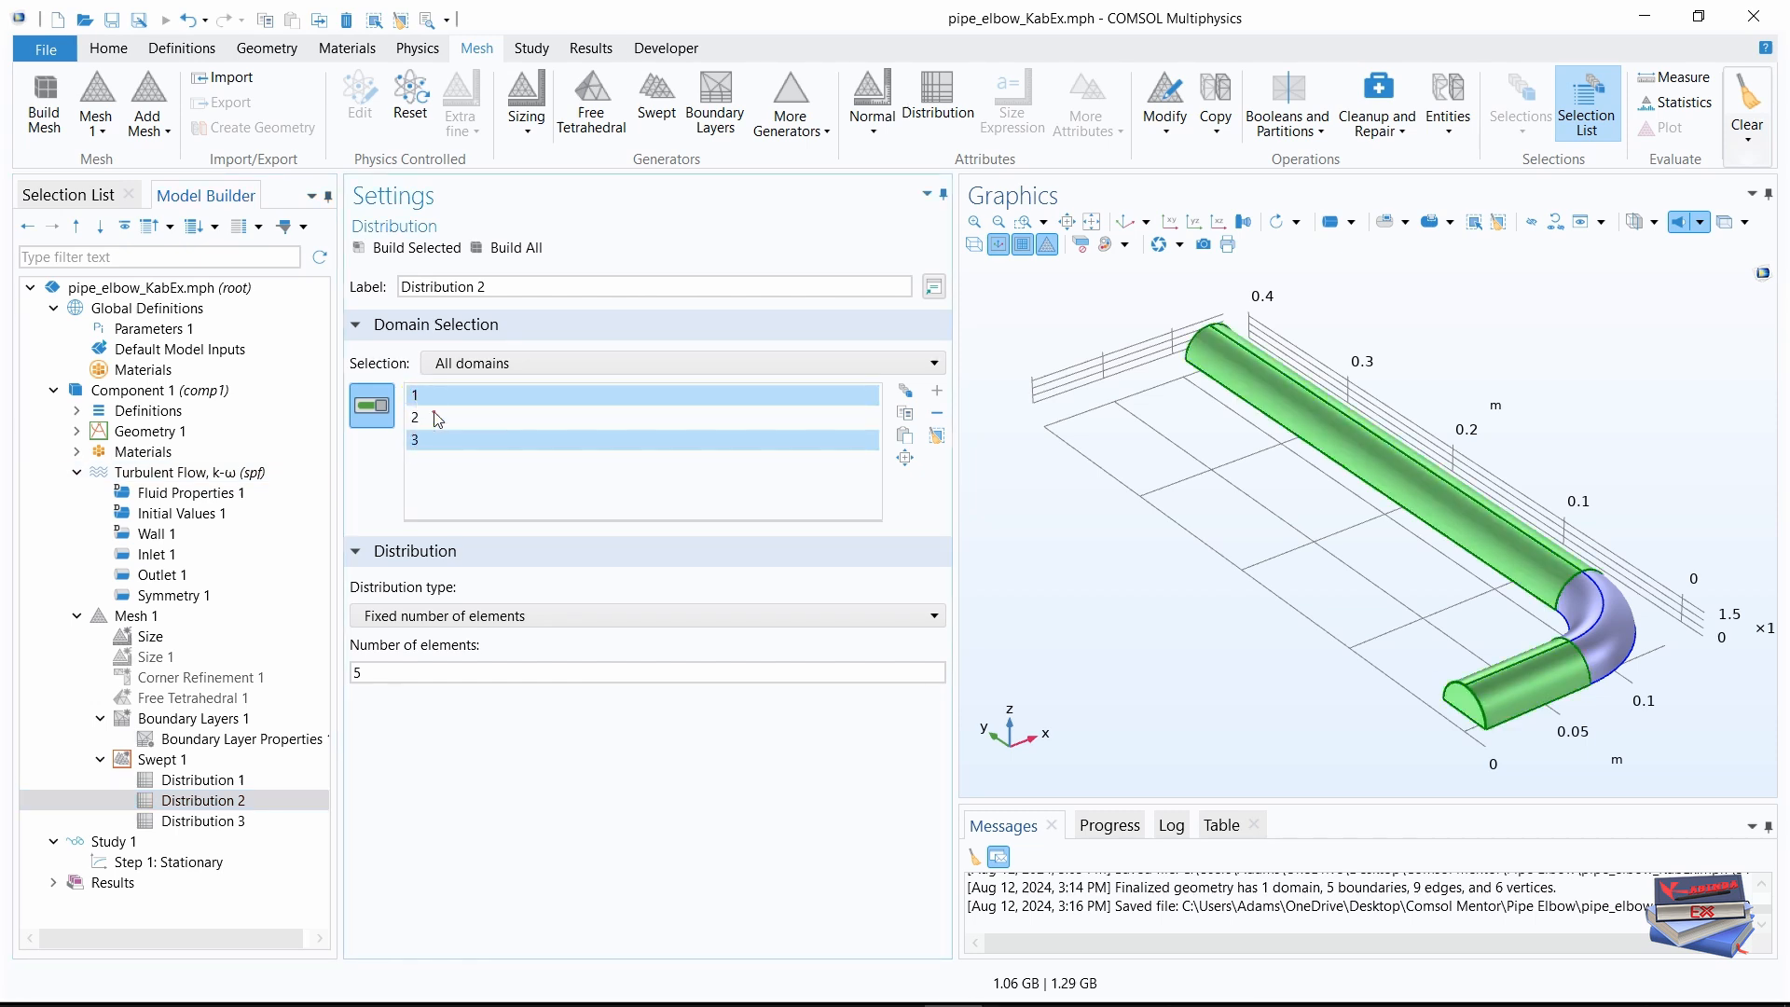
left_click(938, 415)
double_click(357, 672)
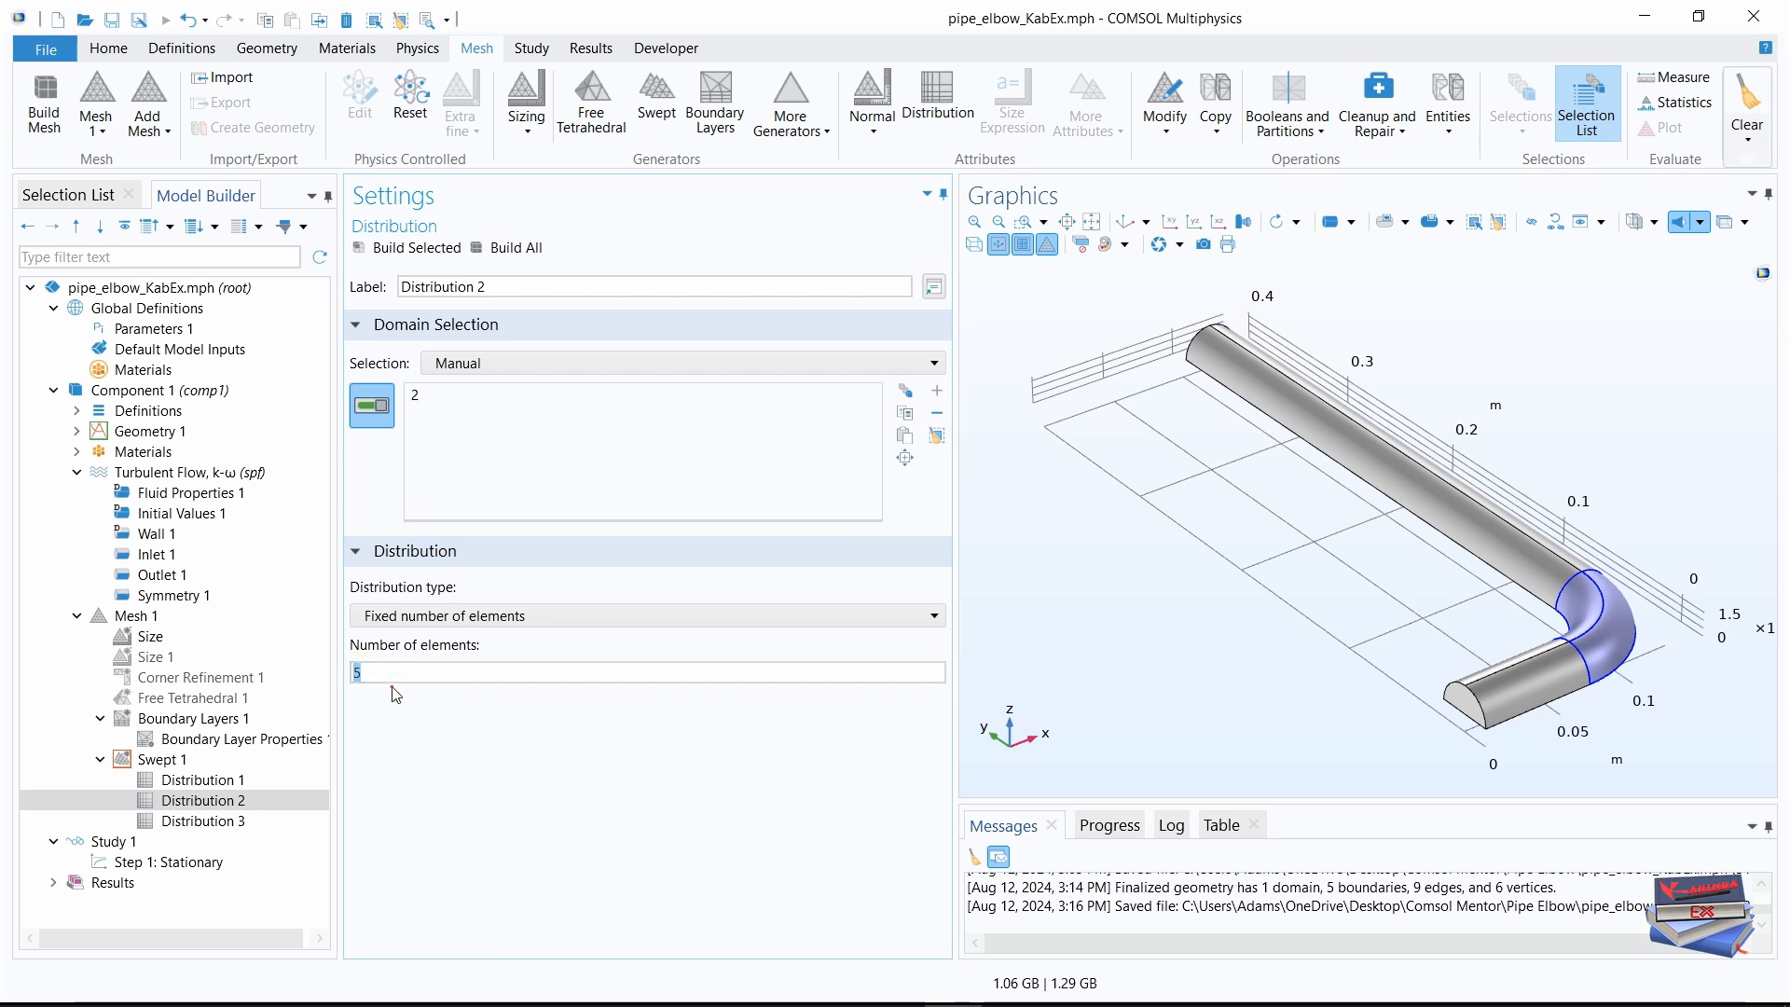
type("50")
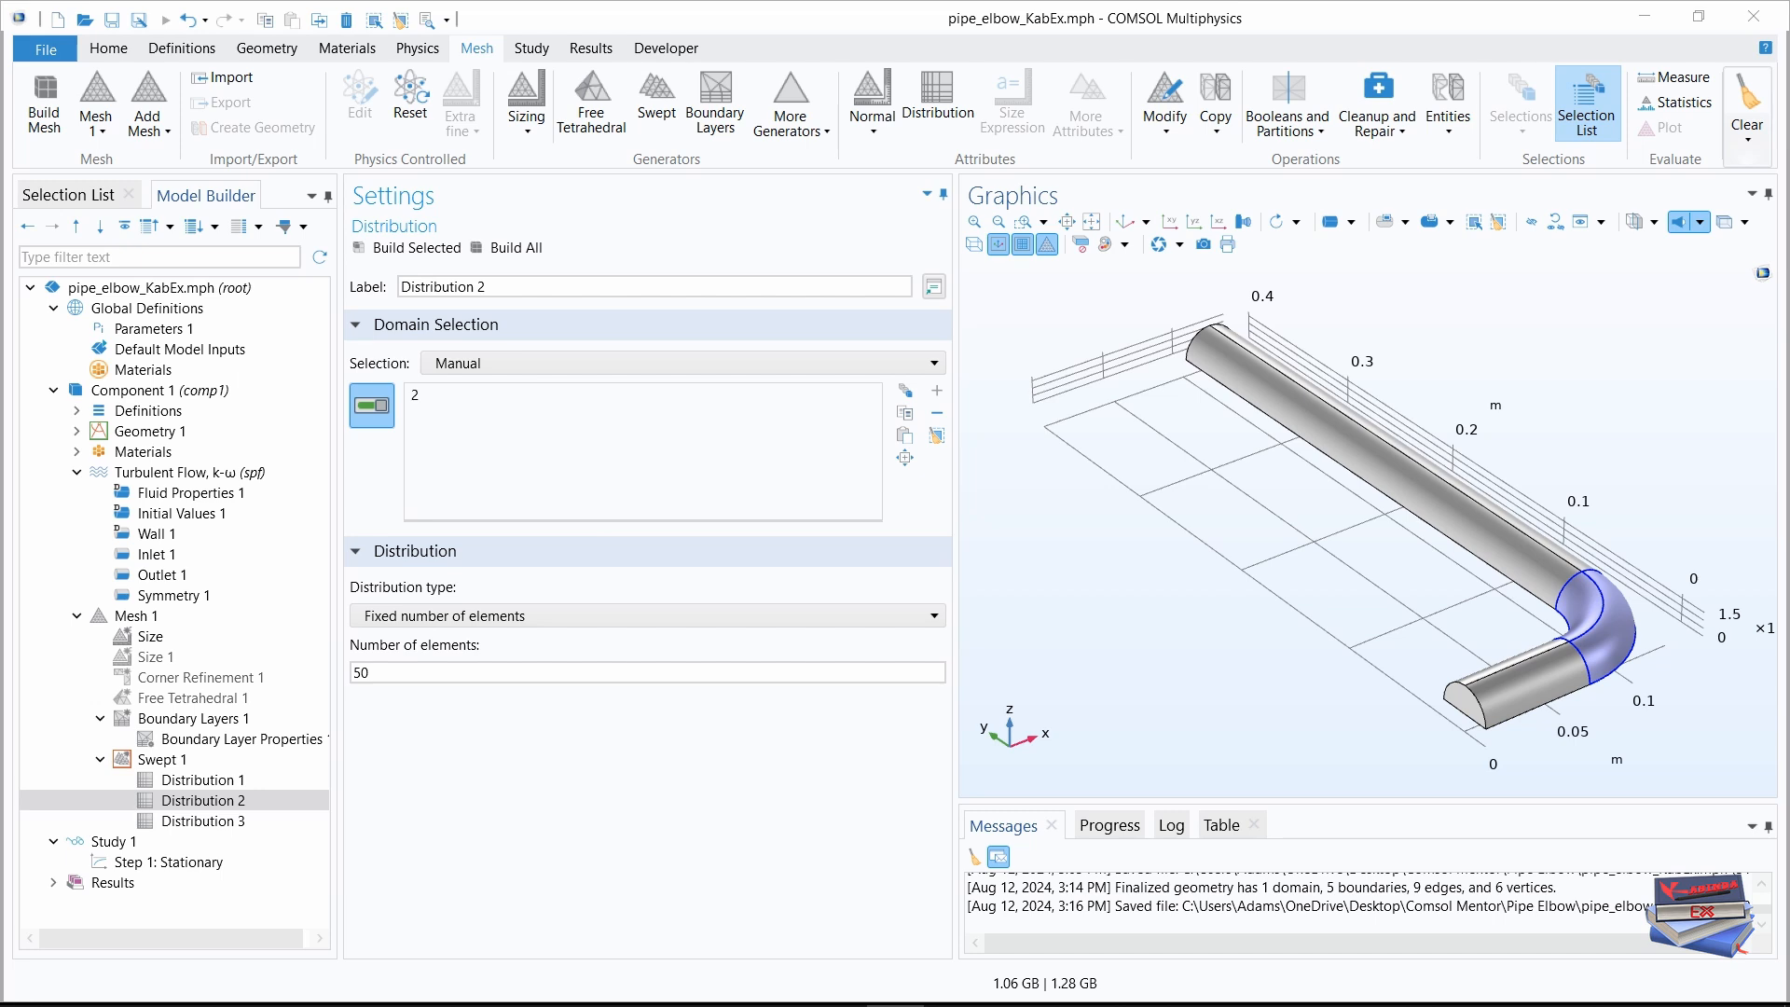
- Restrict Distribution 3 to domain 3, the long straight pipe section, by removing domains 1 and 2
left_click(190, 822)
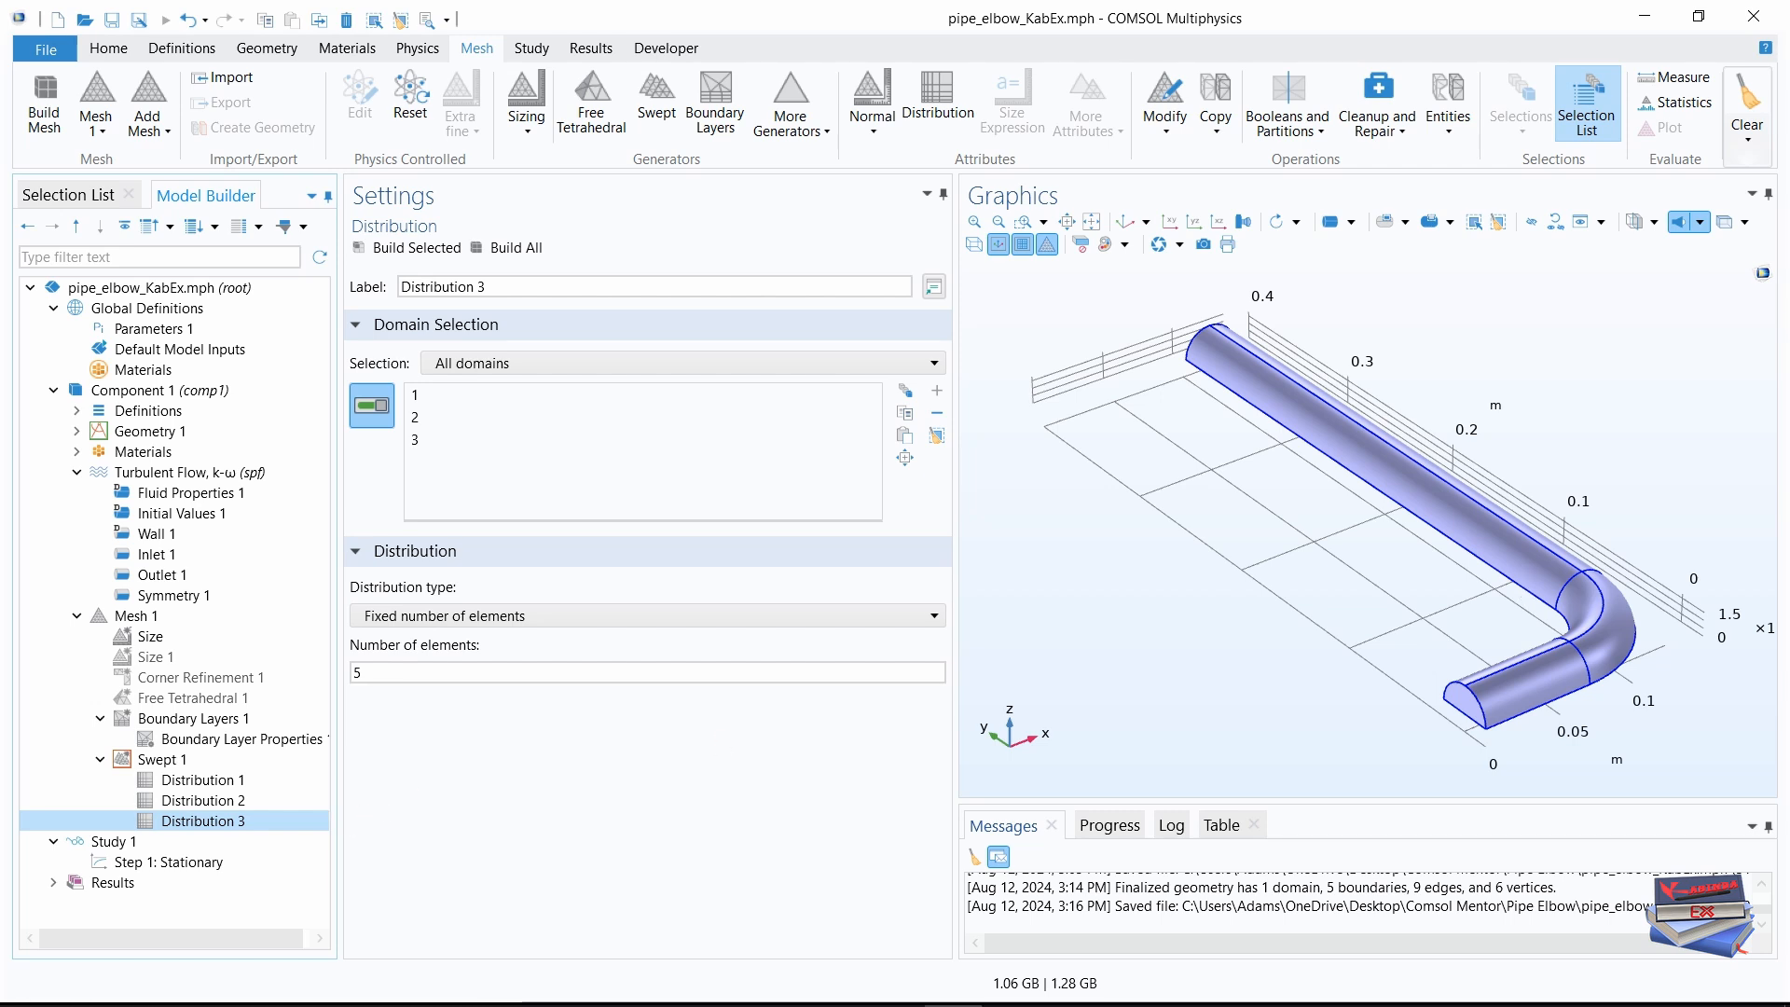
left_click(420, 399)
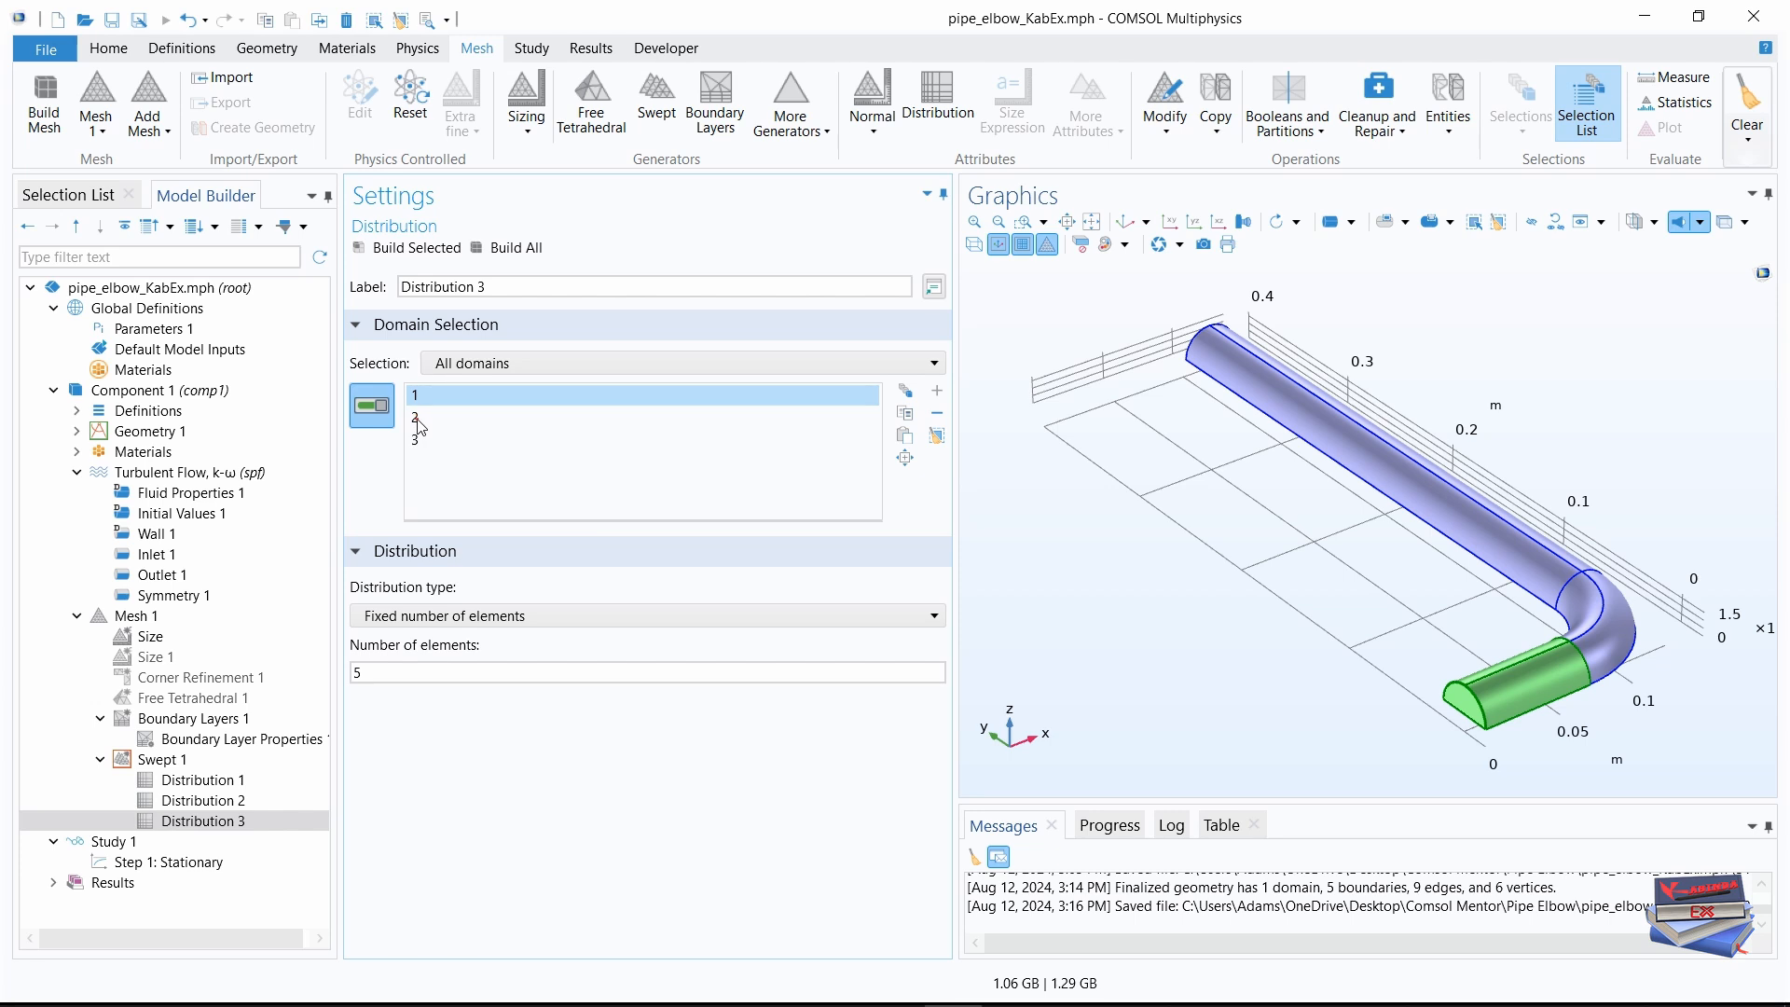
left_click(419, 419, "shift")
left_click(937, 413)
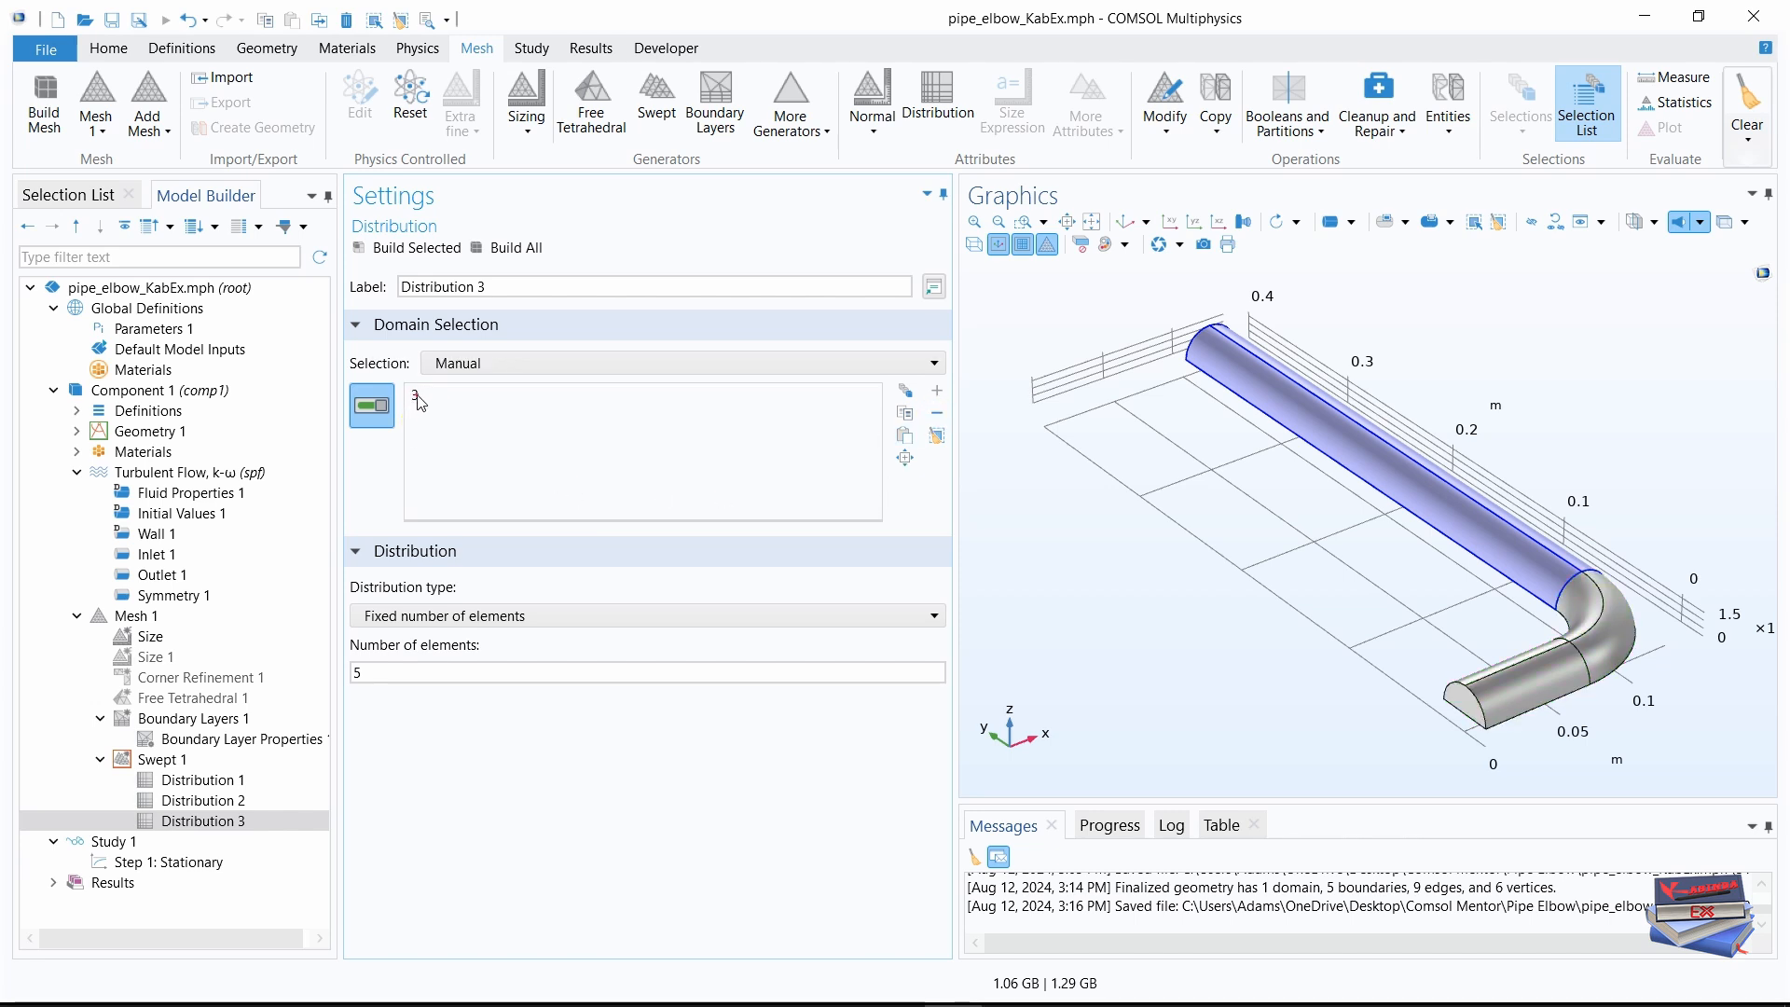
- Give Distribution 3 the Predefined distribution type with 70 elements and an element ratio of 10
left_click(416, 616)
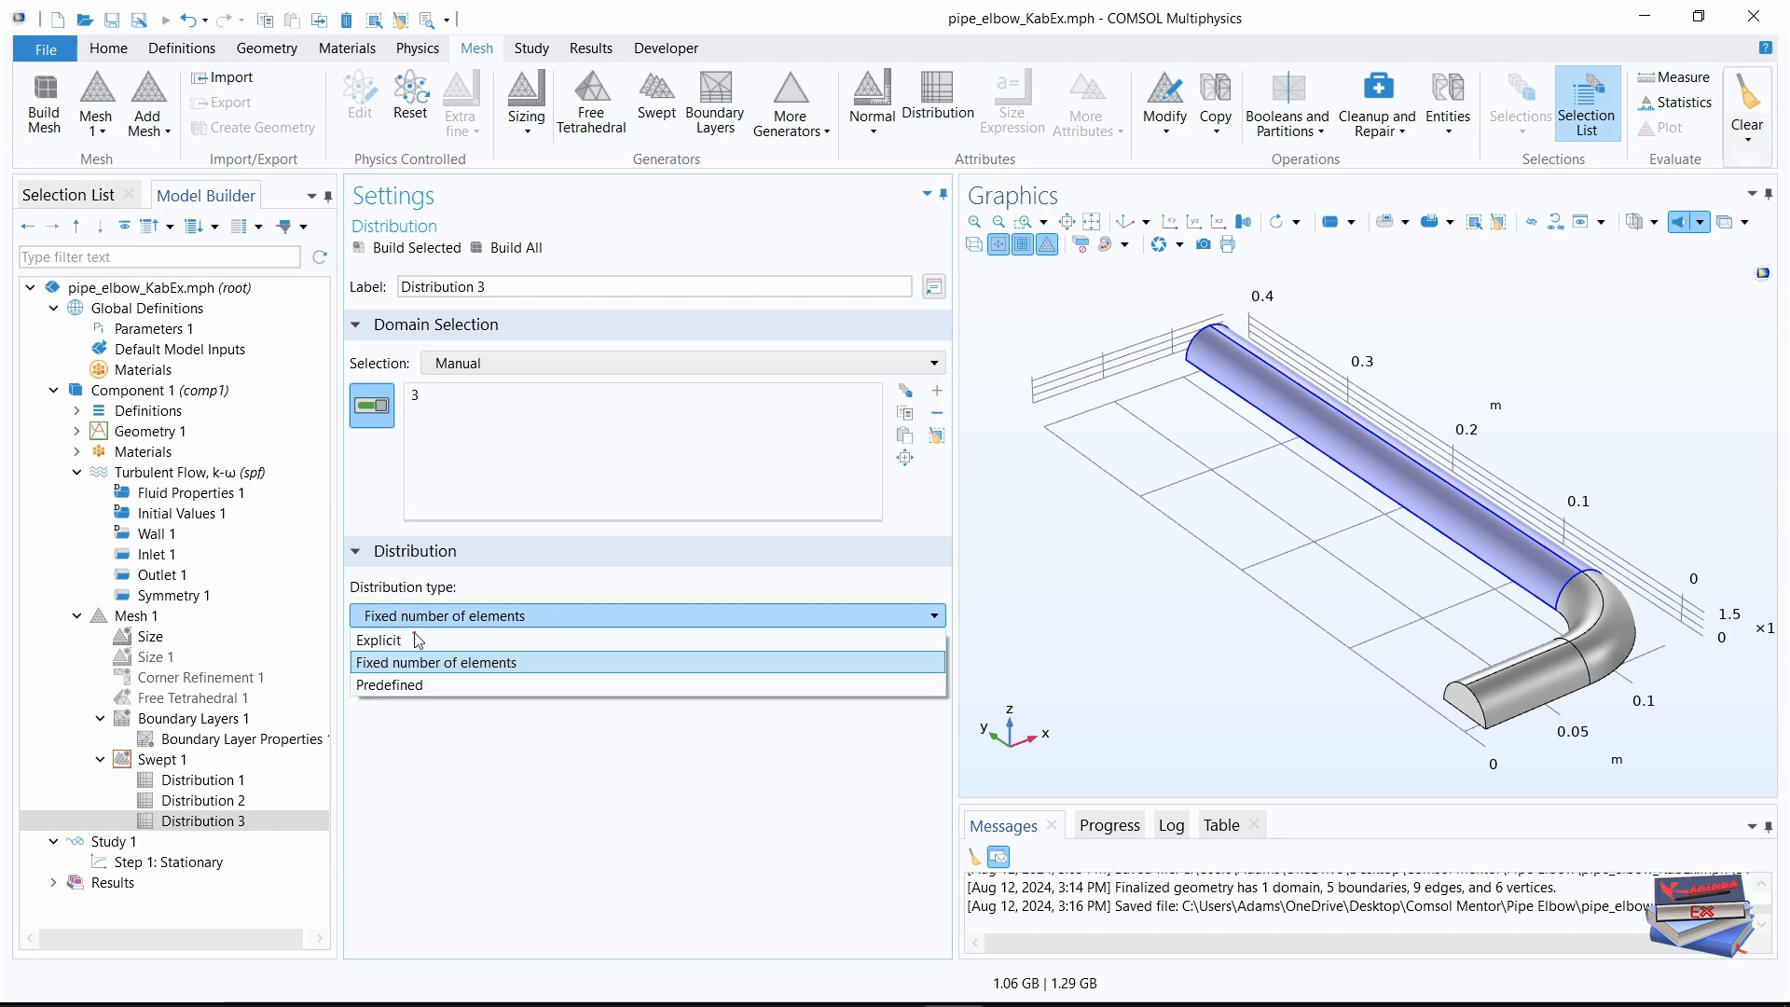
left_click(399, 686)
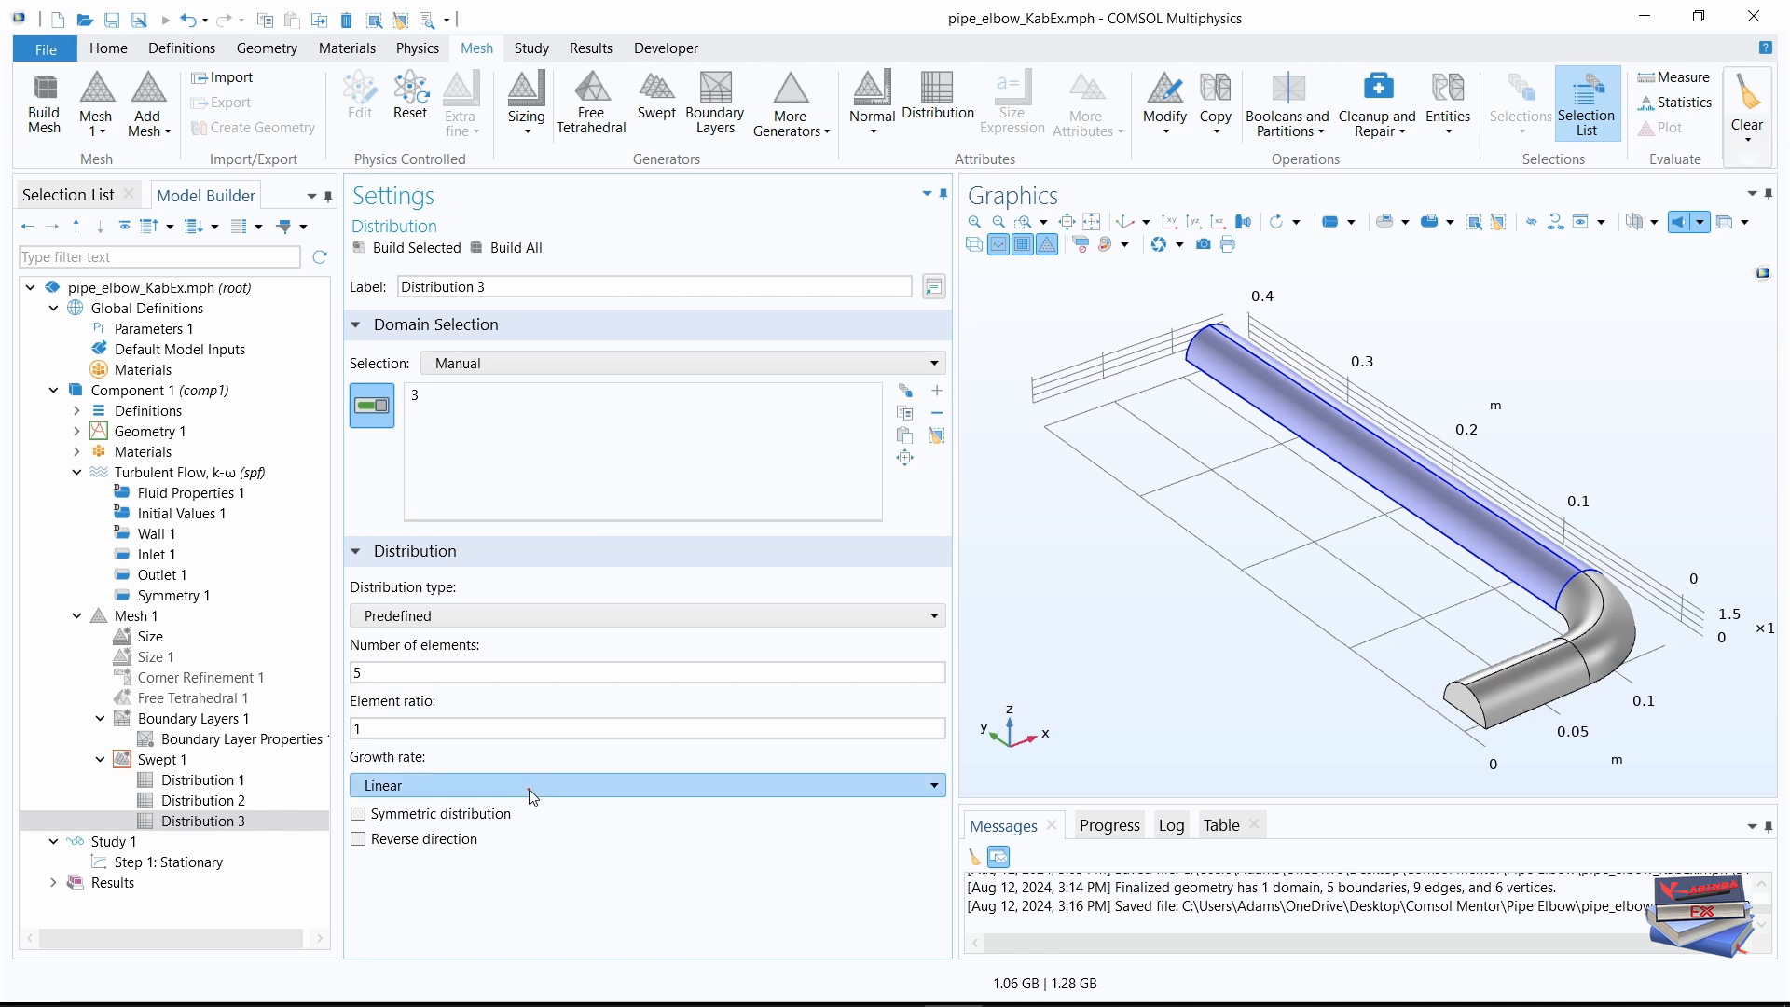
double_click(352, 672)
type("70")
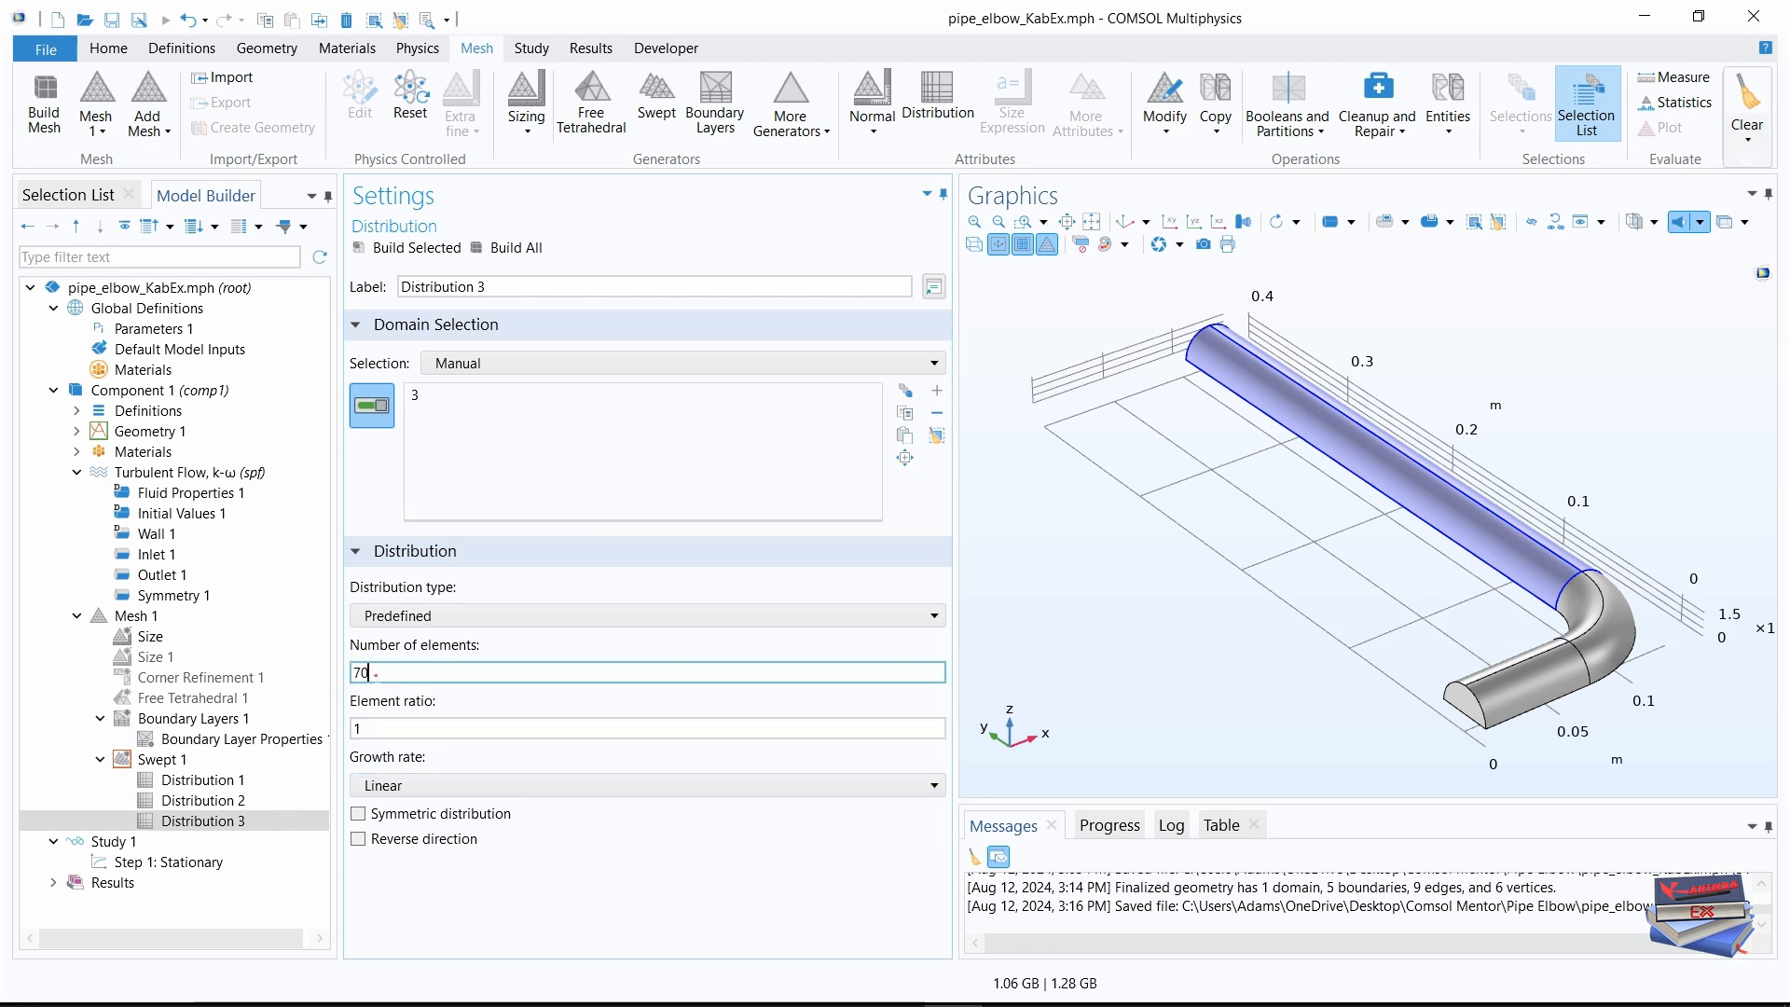
key("Tab")
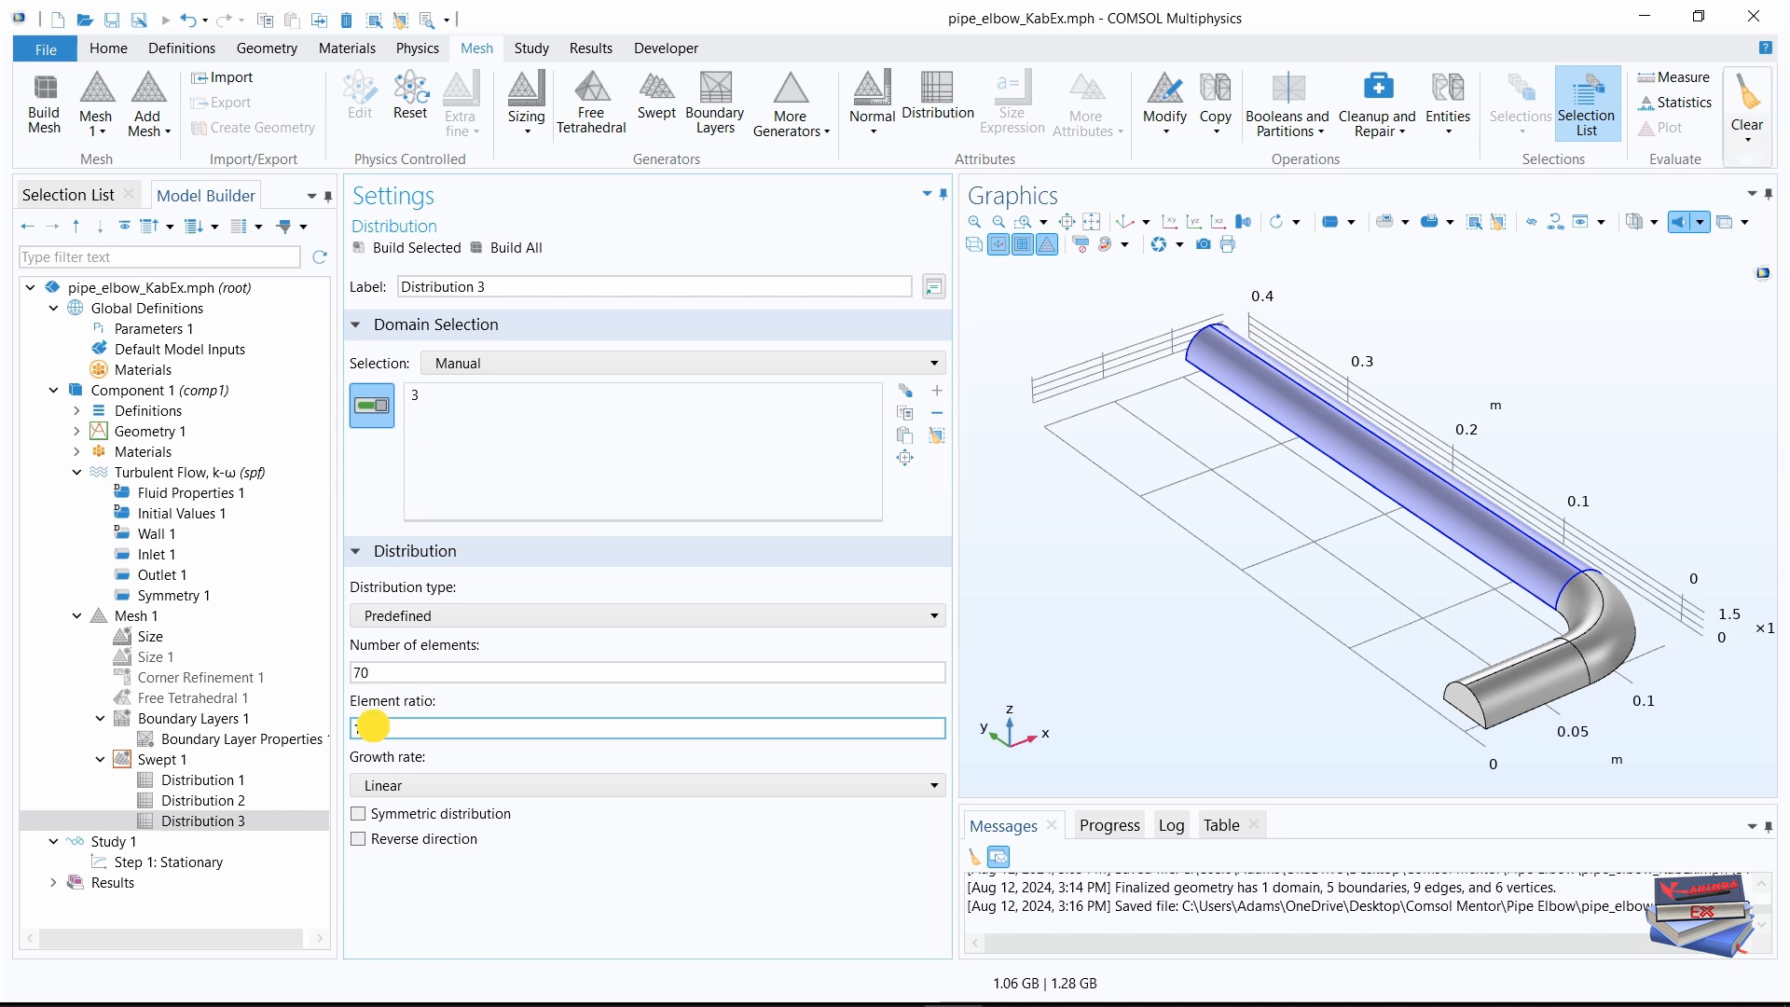
double_click(354, 726)
type("10")
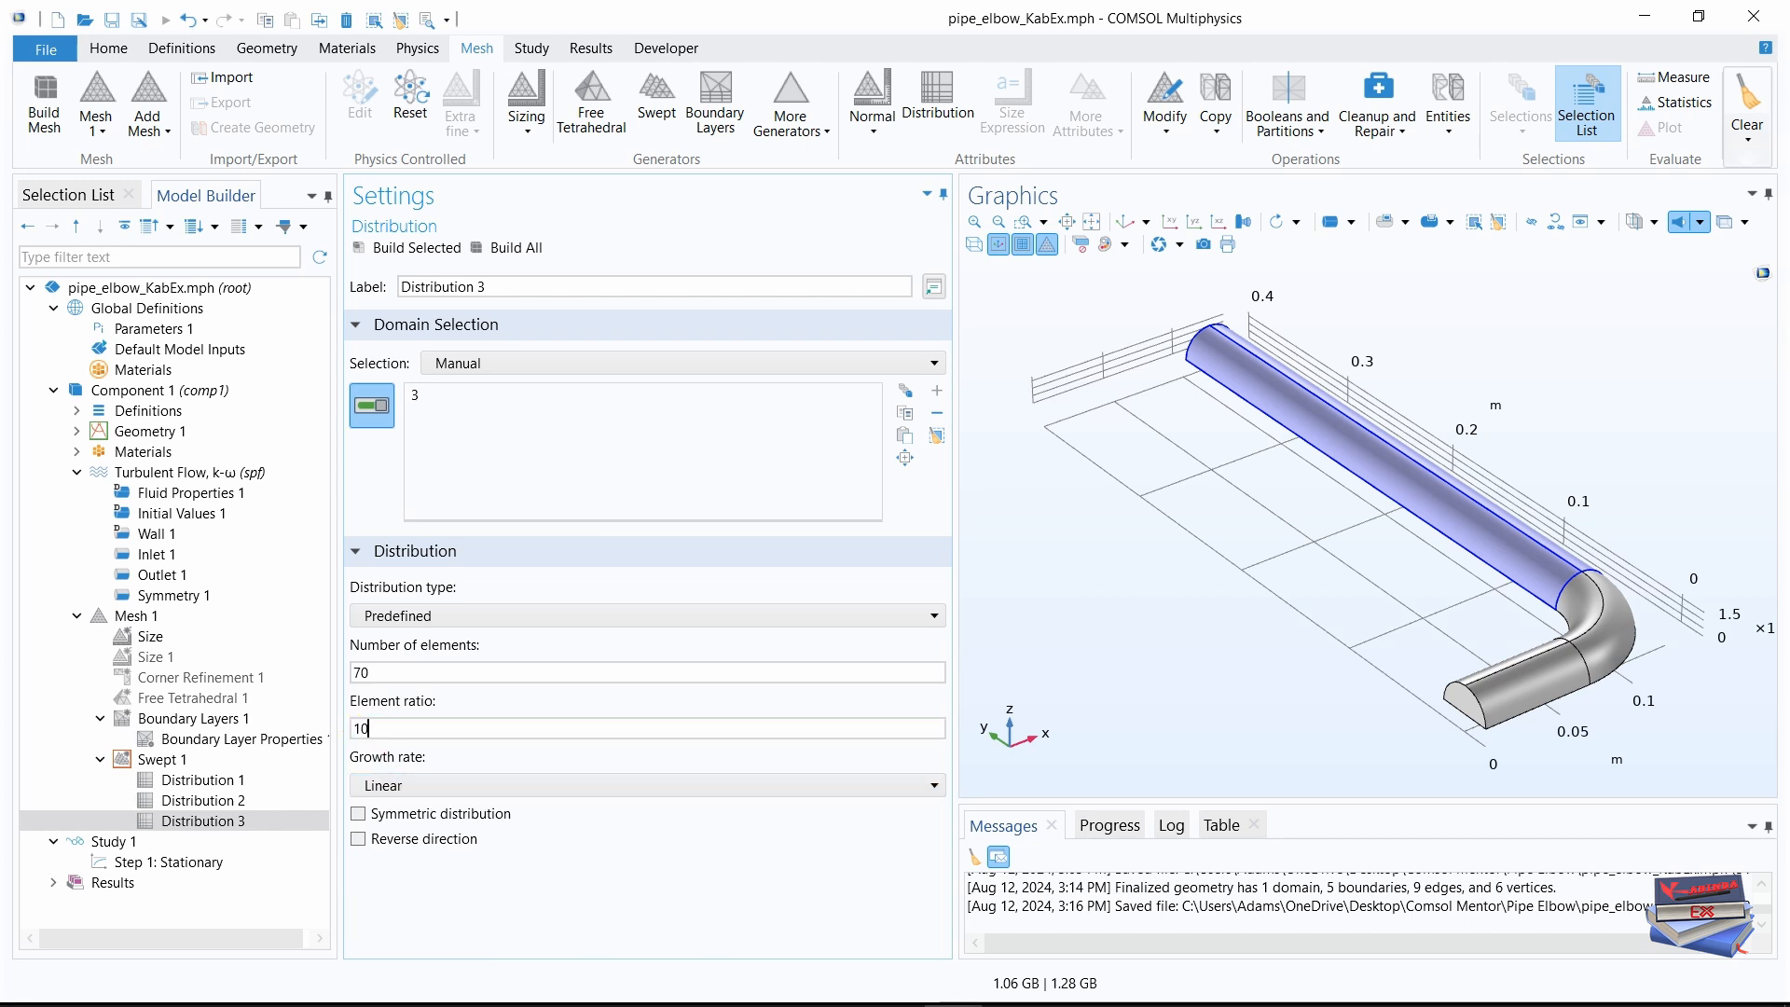
left_click(895, 1004)
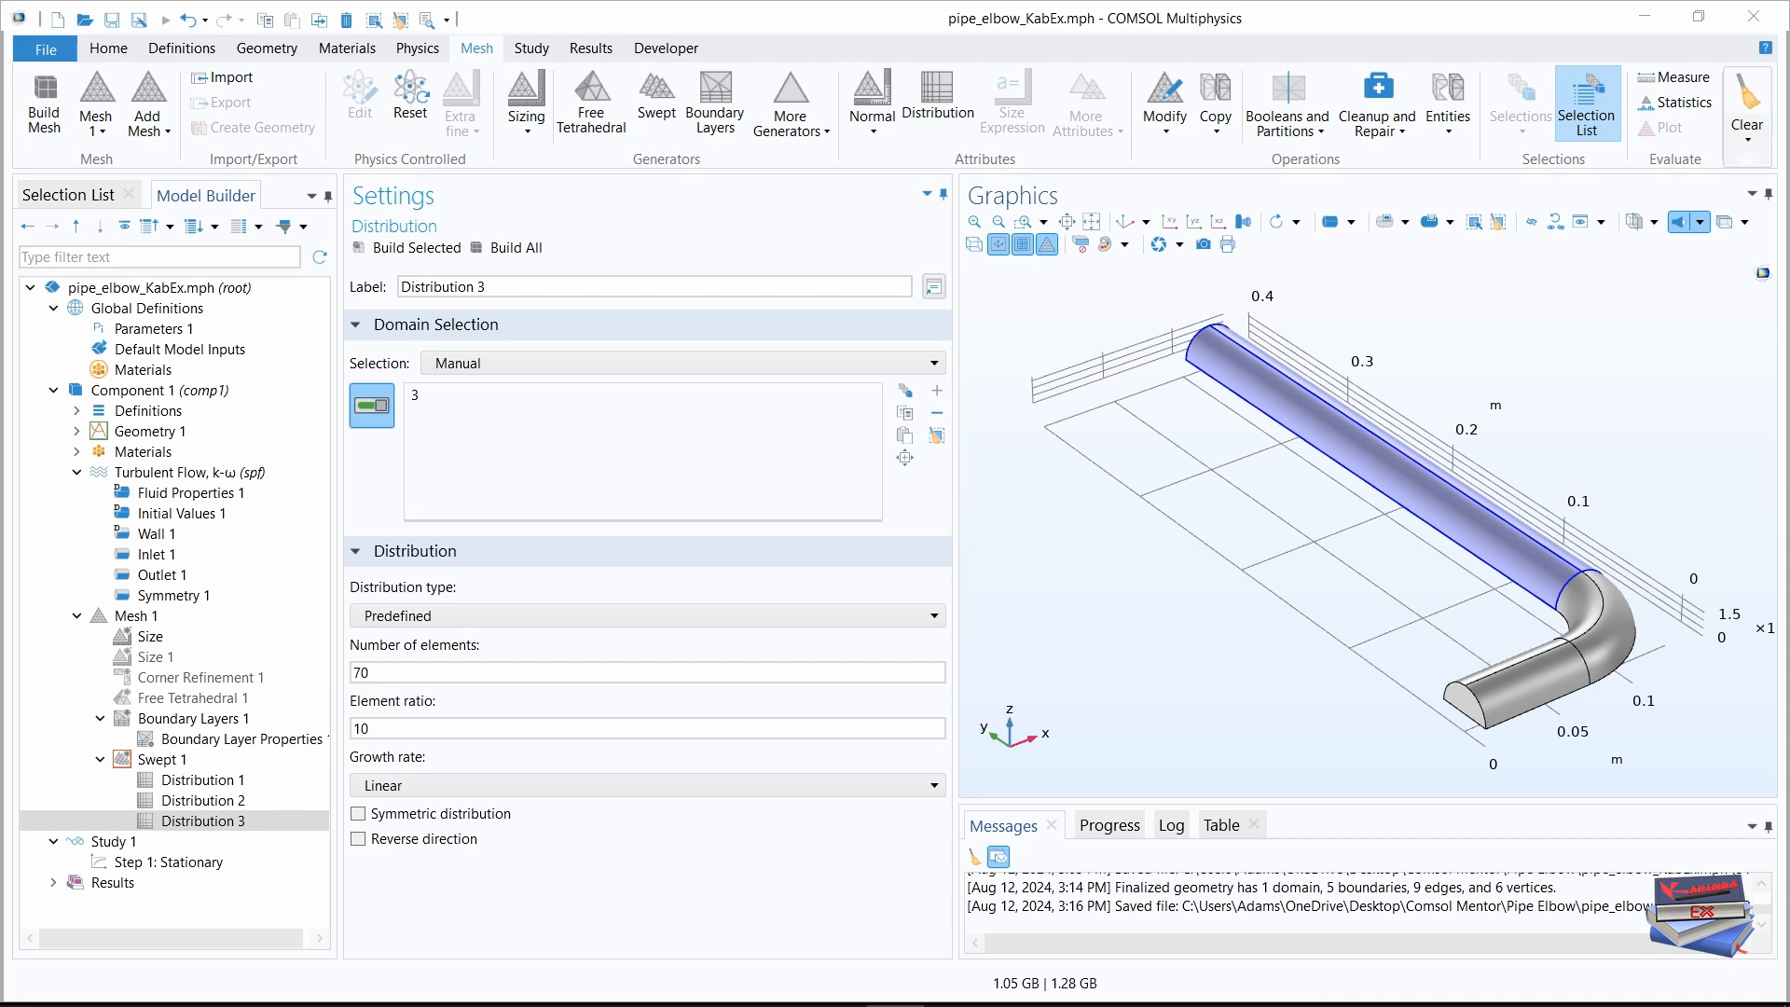
left_click(581, 286)
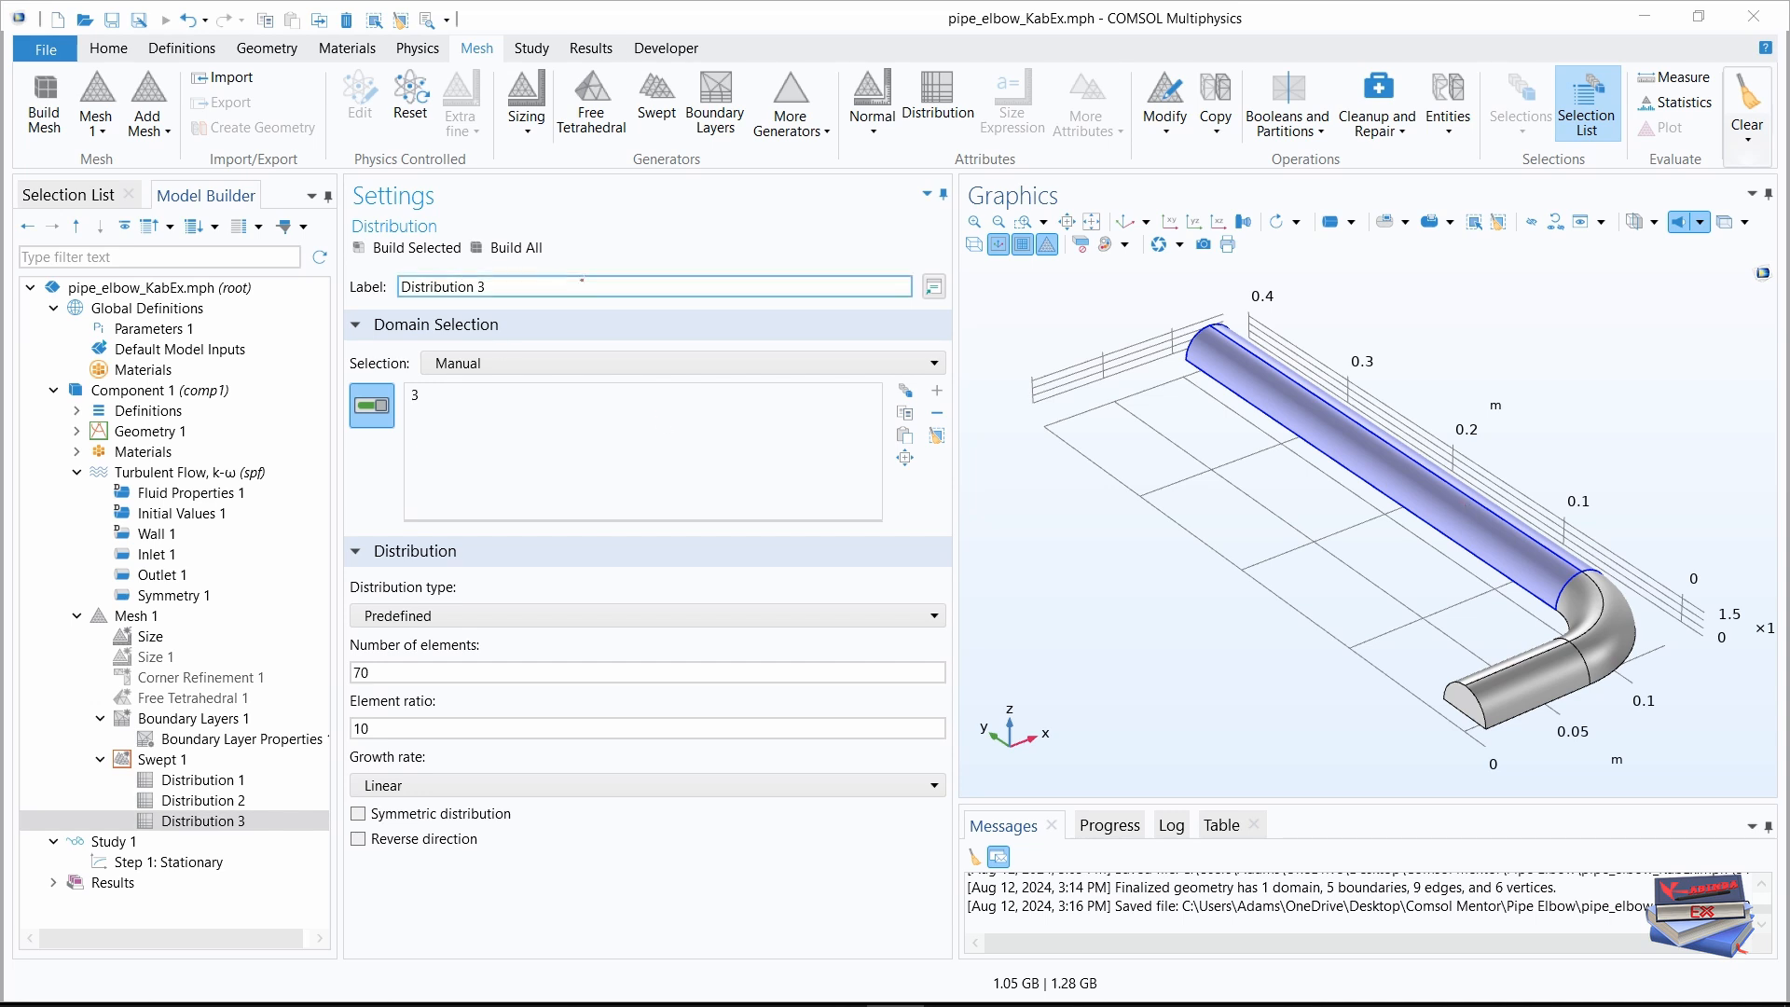
- Add a Free Triangular mesh on boundary 1, the end face of the short straight pipe section, and try to build the whole mesh
left_click(826, 138)
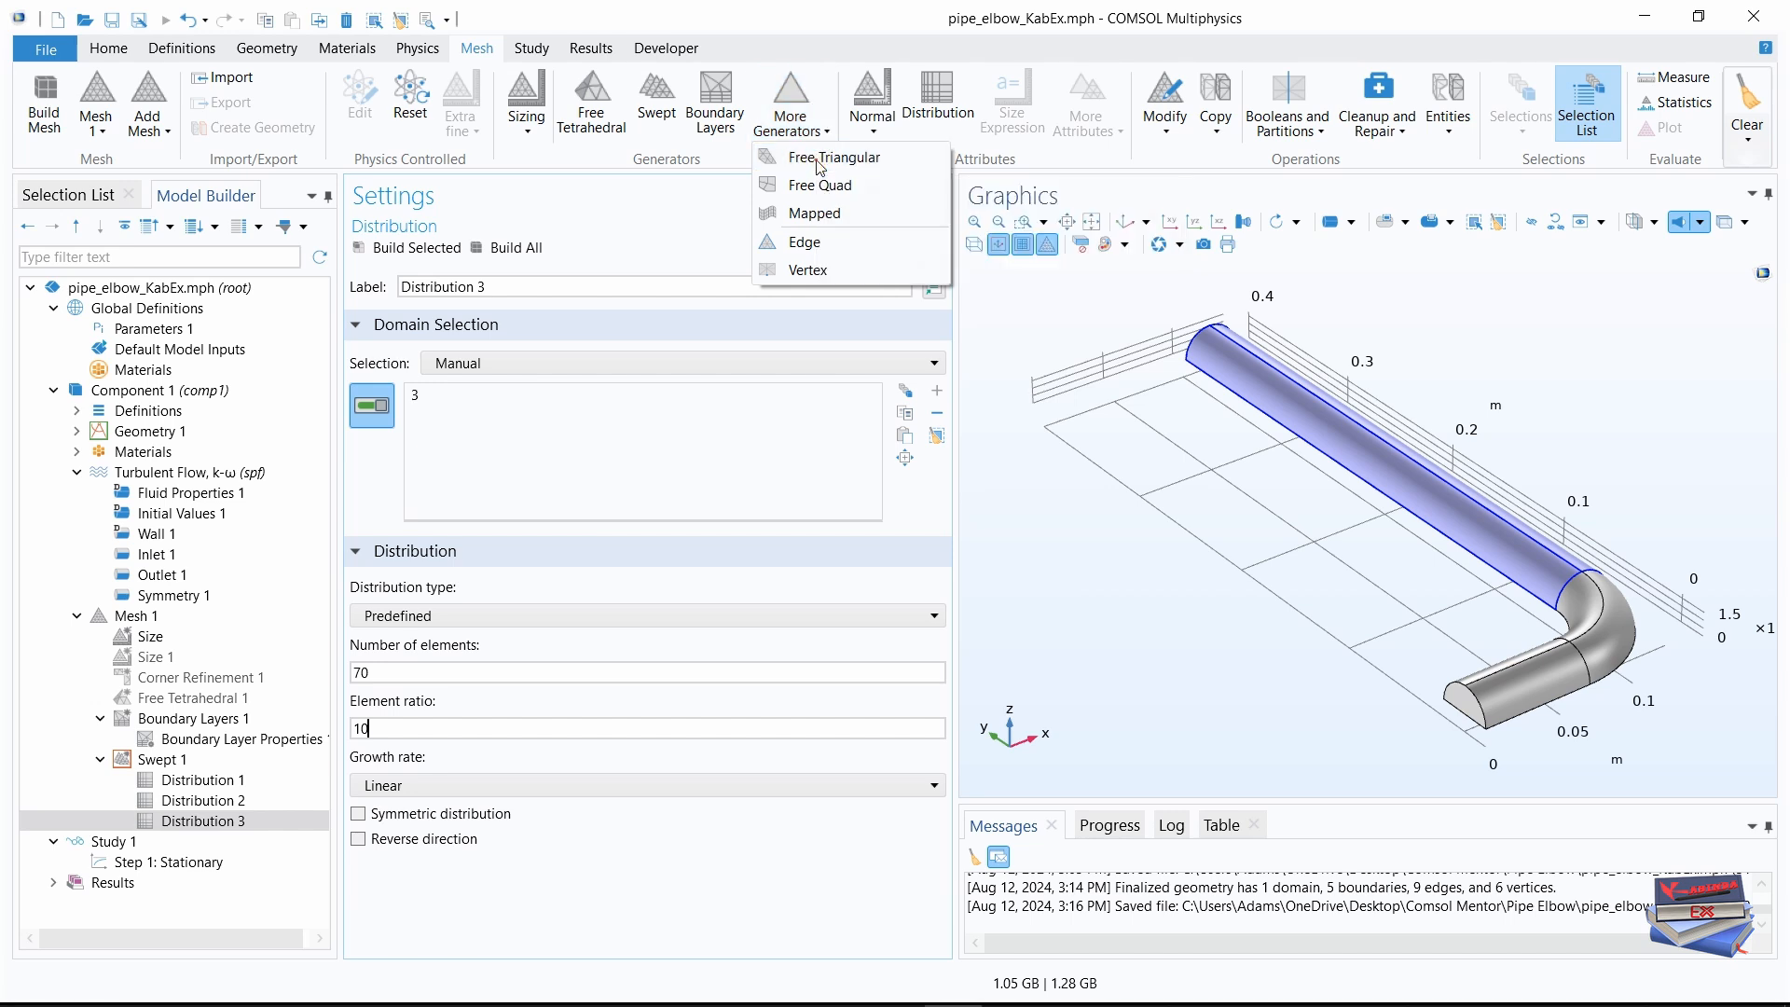
left_click(816, 160)
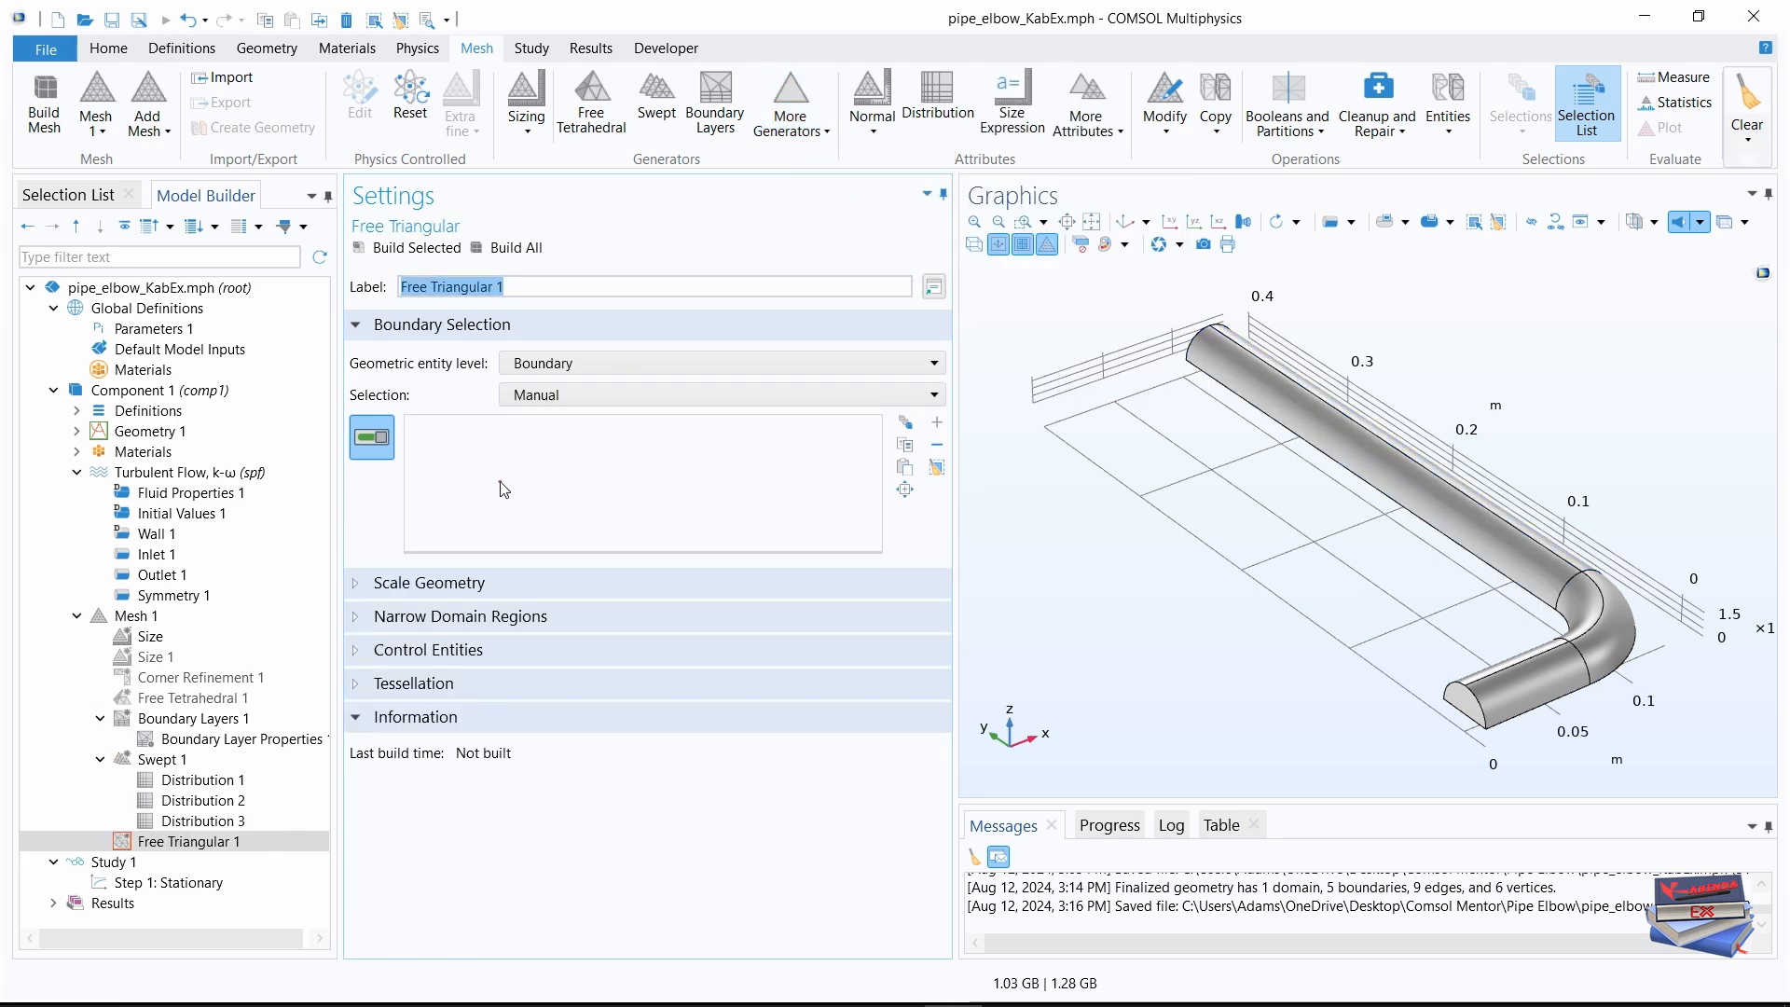
left_click(68, 195)
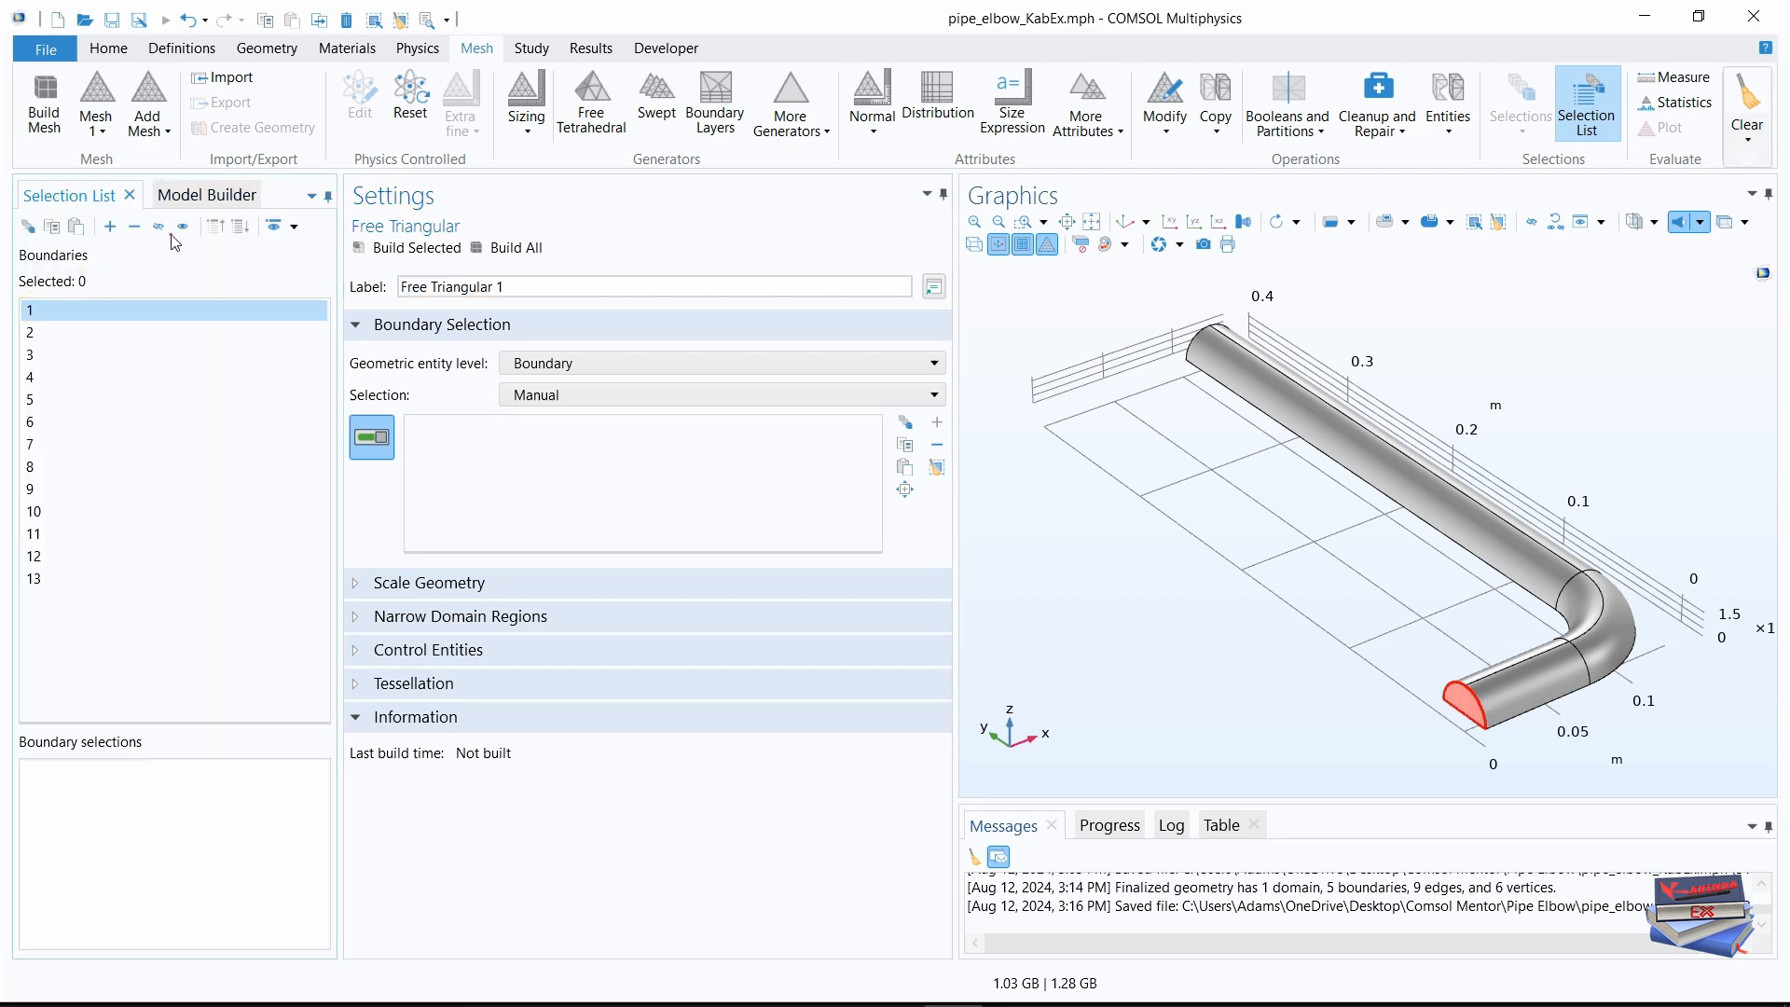
left_click(110, 227)
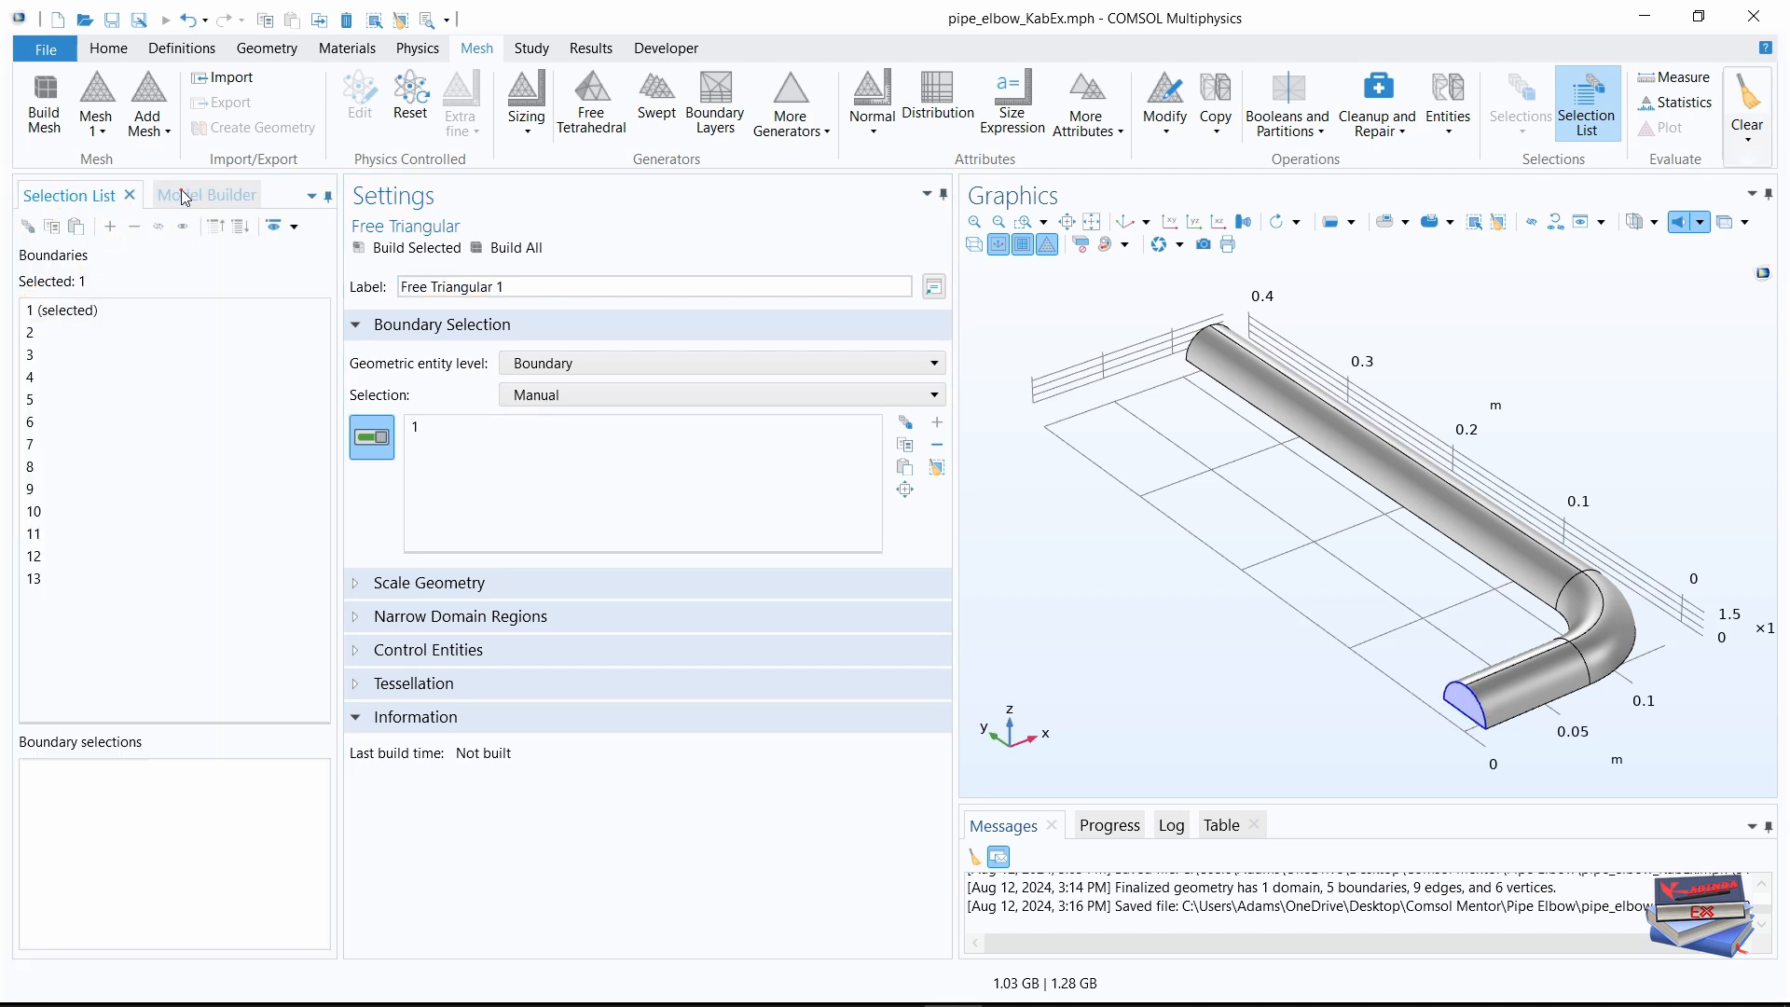
left_click(185, 196)
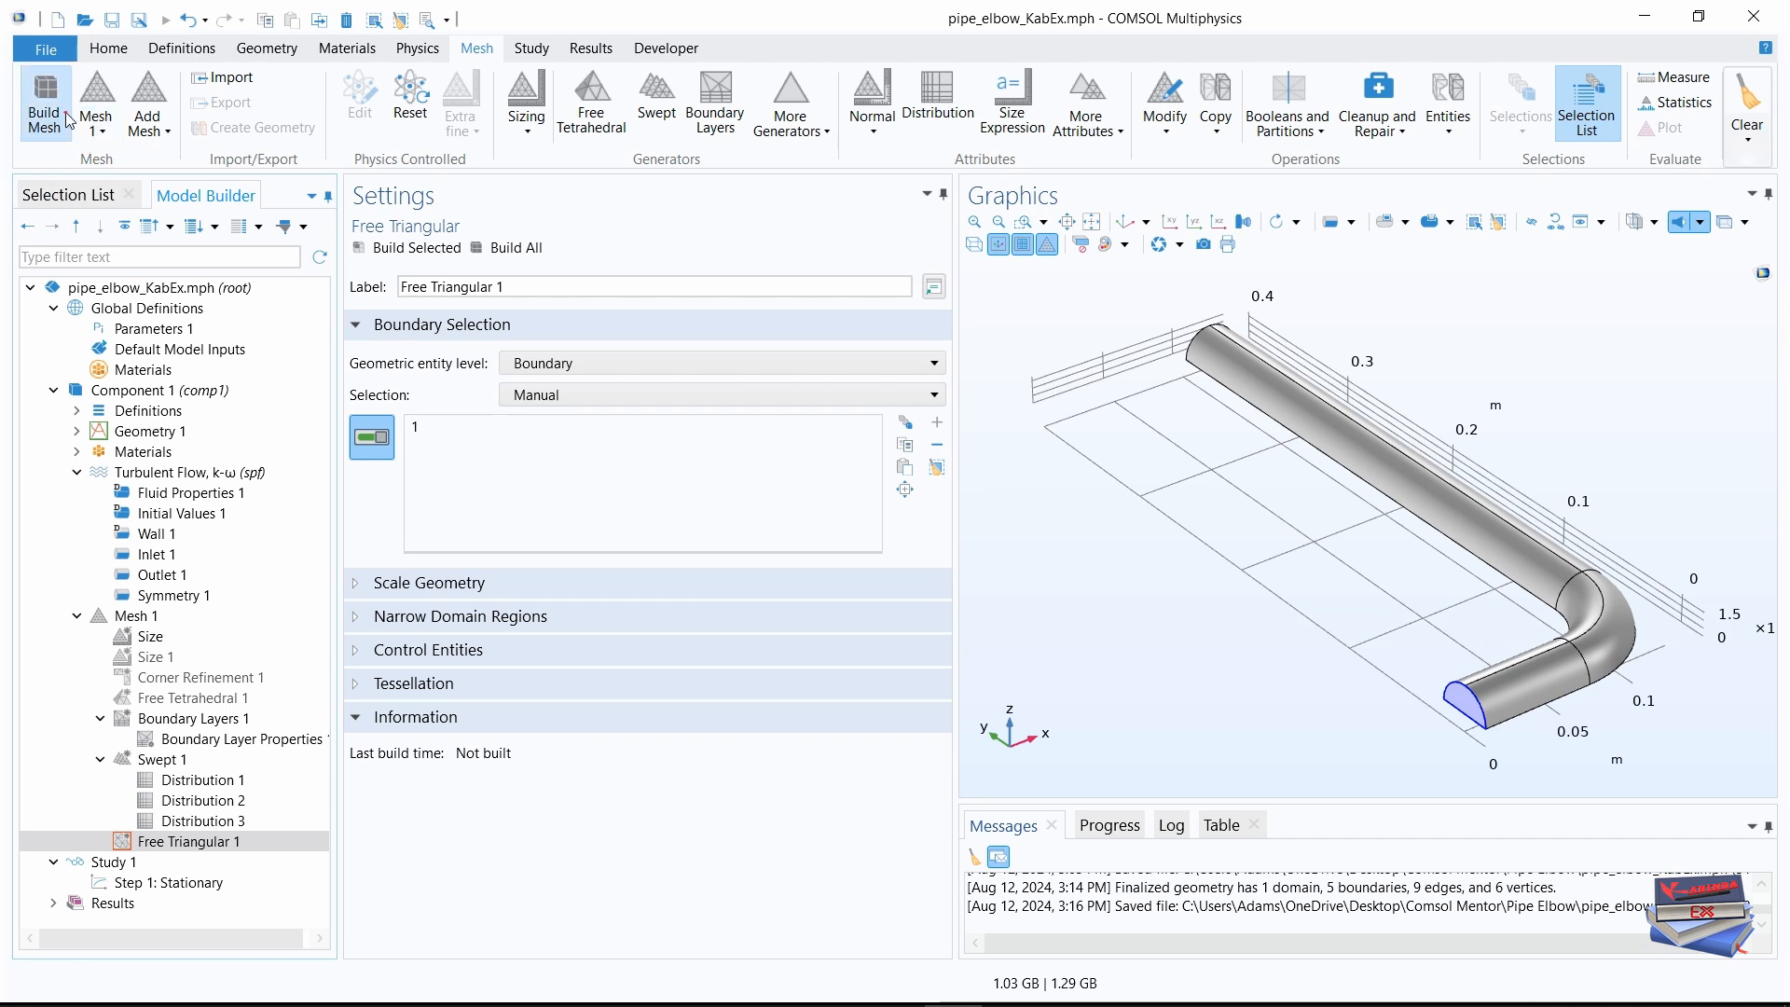
left_click(524, 250)
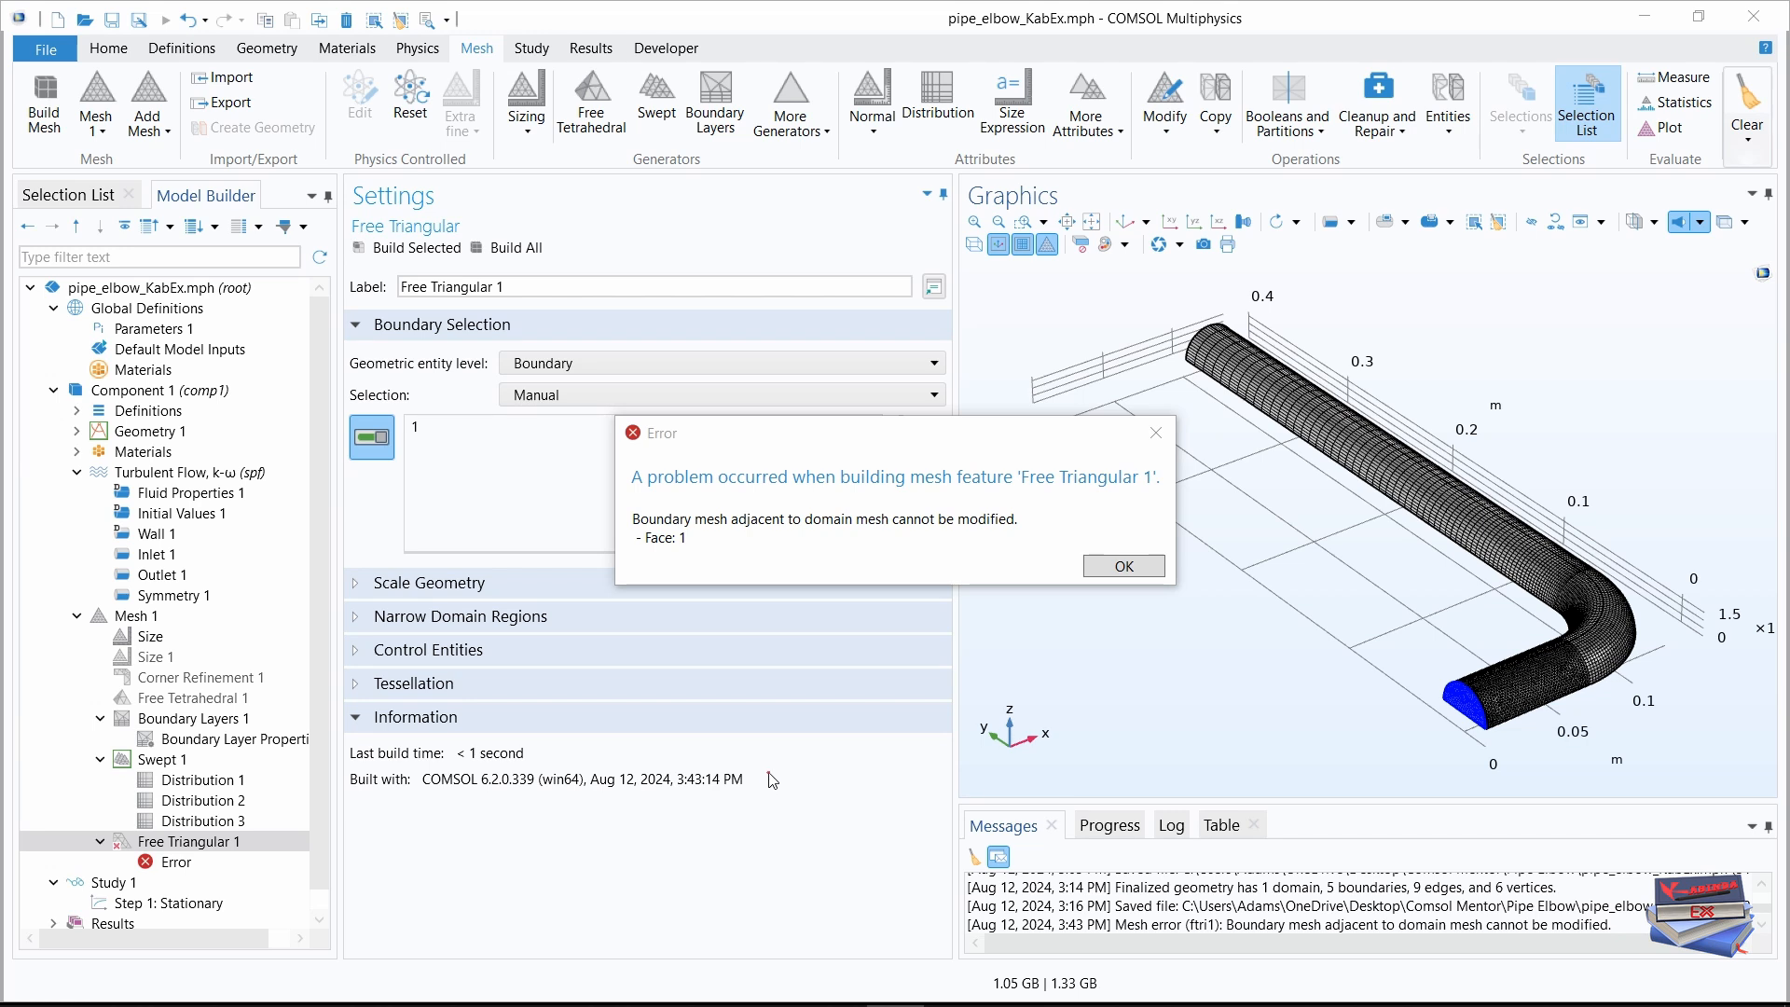
left_click(1123, 567)
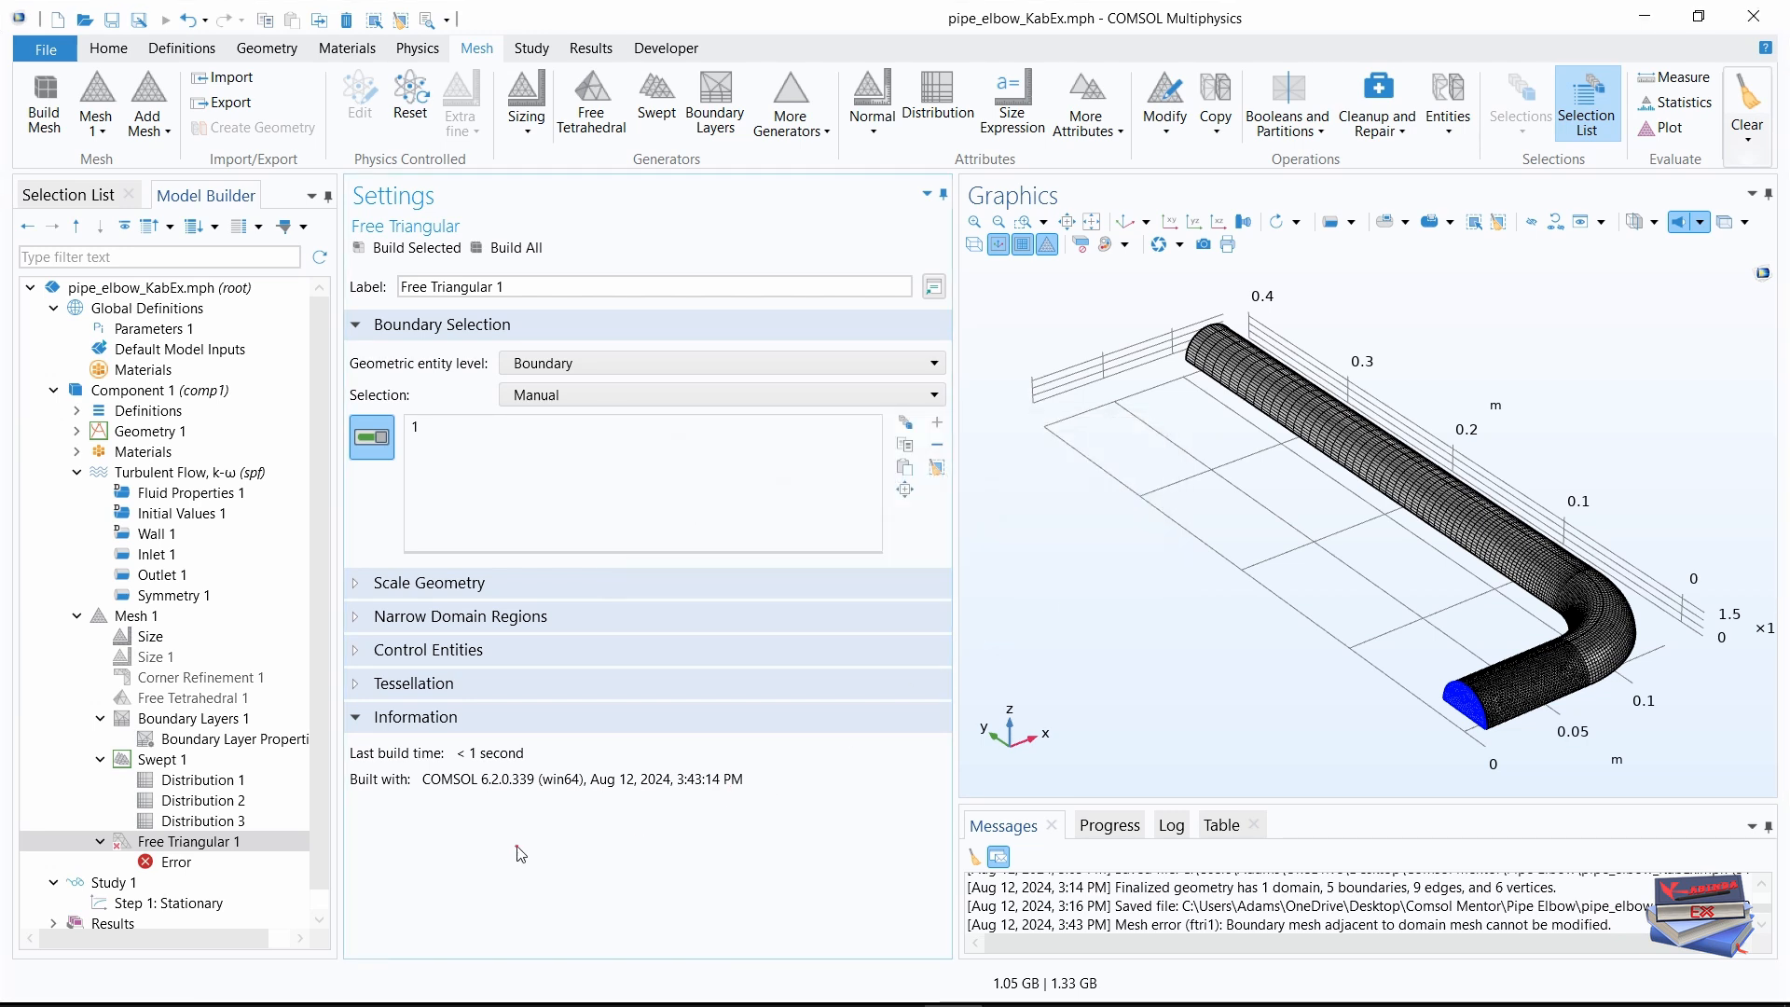
- Move Free Triangular 1 ahead of Boundary Layers 1 in the mesh sequence and build the whole mesh
left_click(166, 842)
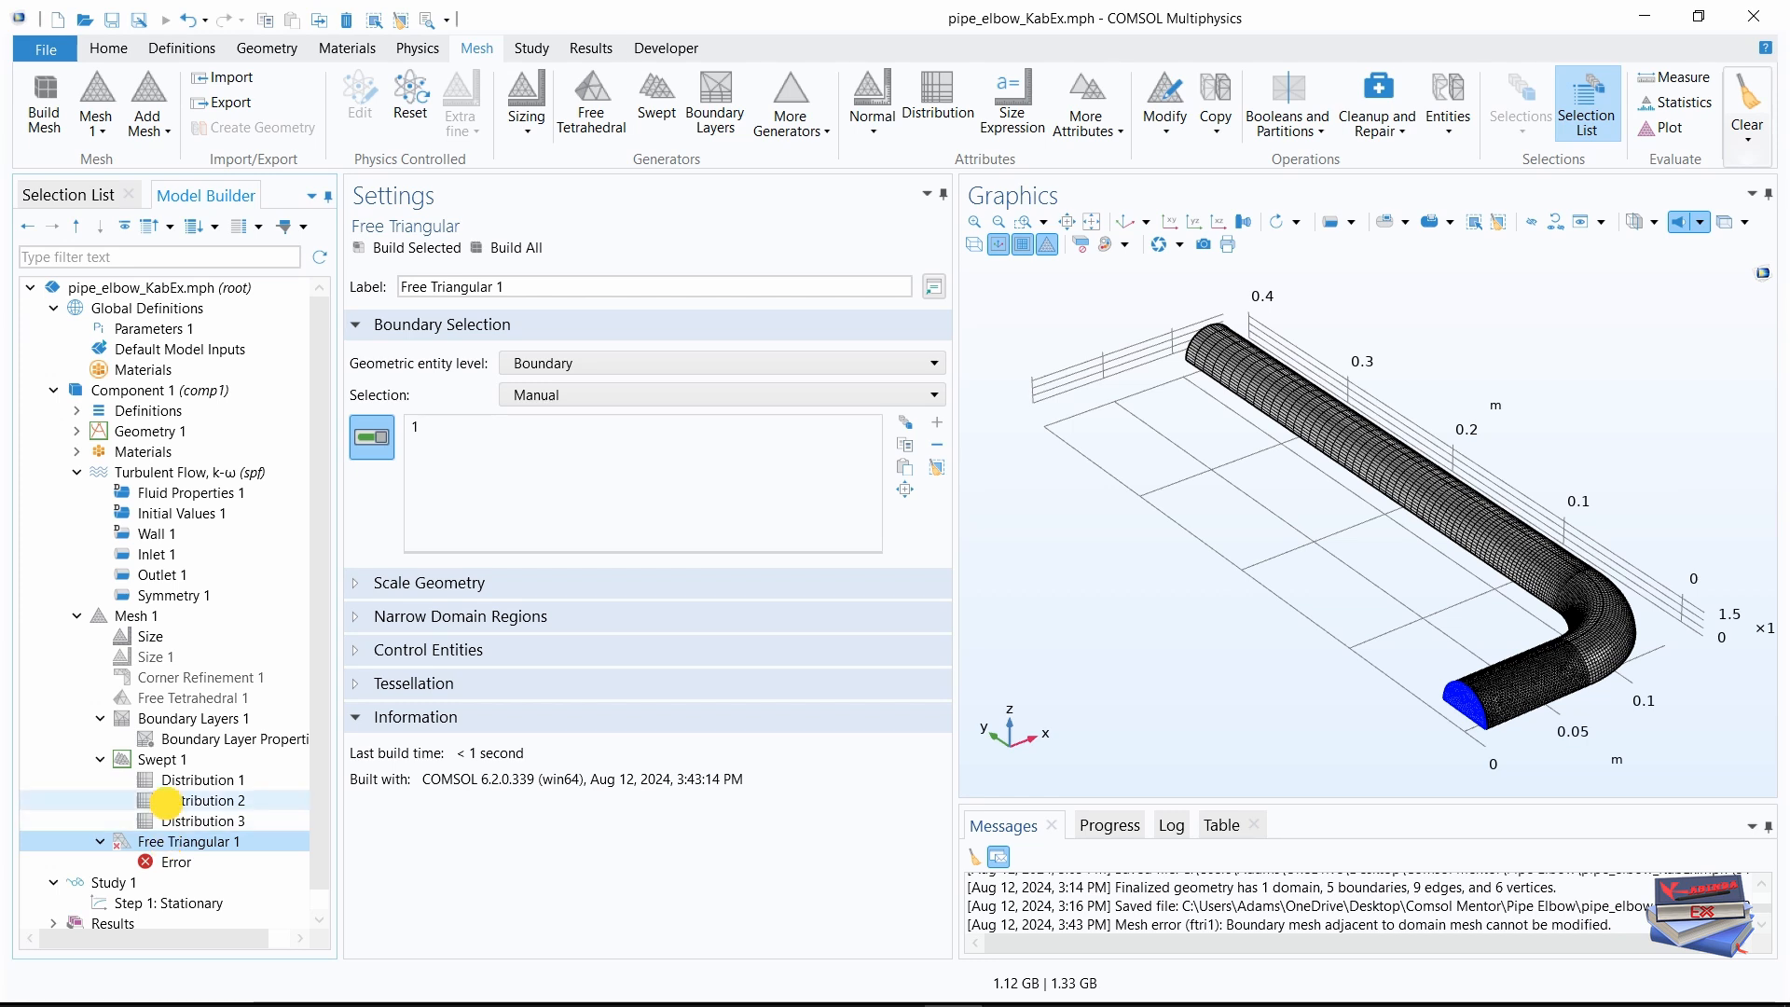
left_click_drag(168, 773, 169, 701)
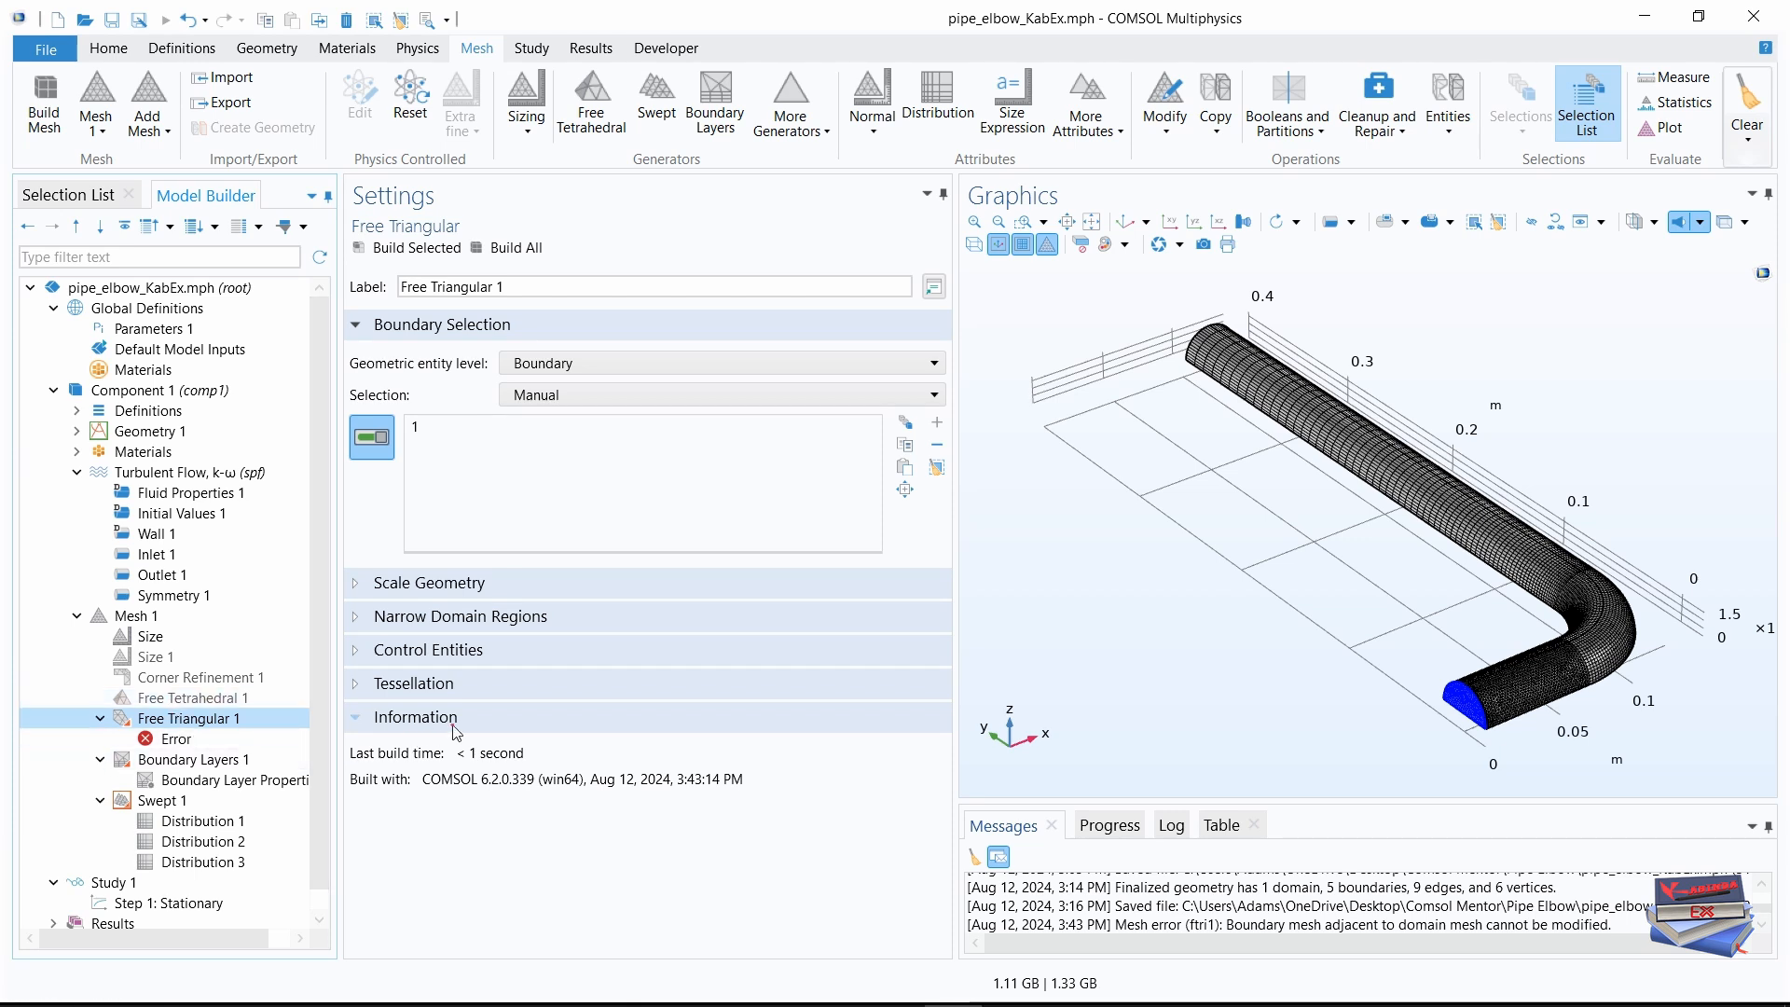
left_click(515, 247)
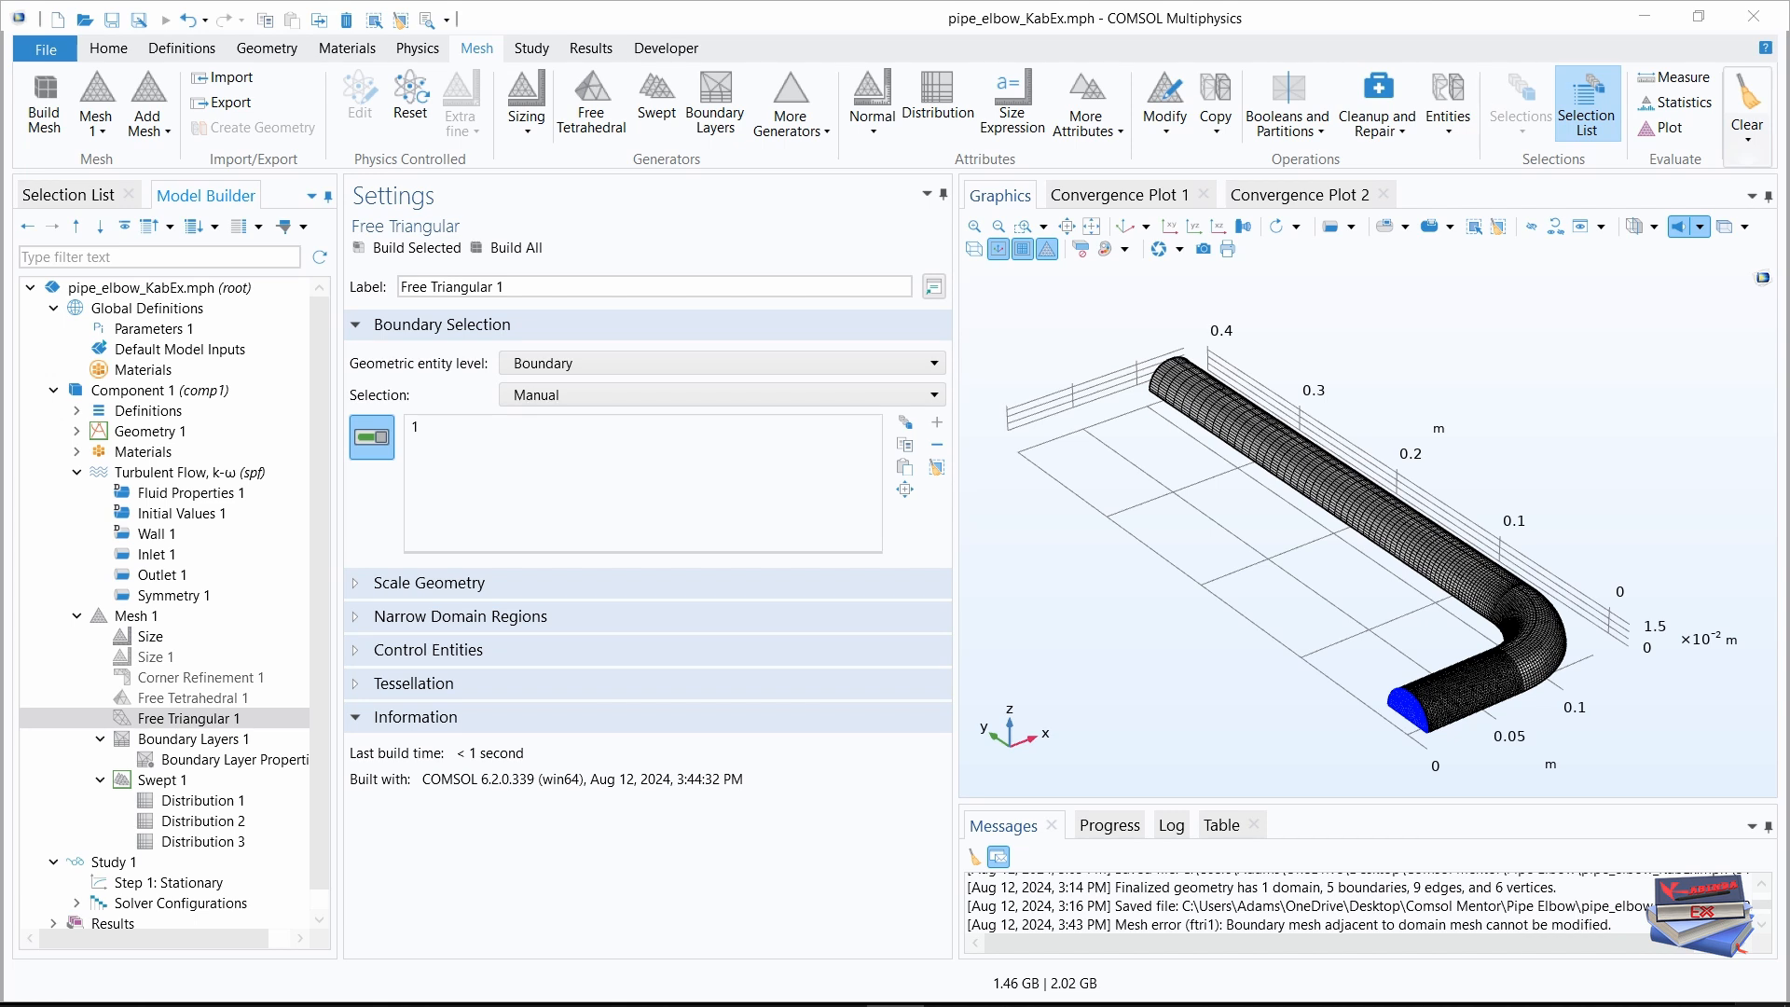
- Set the growth rate of Distribution 3 to Exponential
left_click(213, 843)
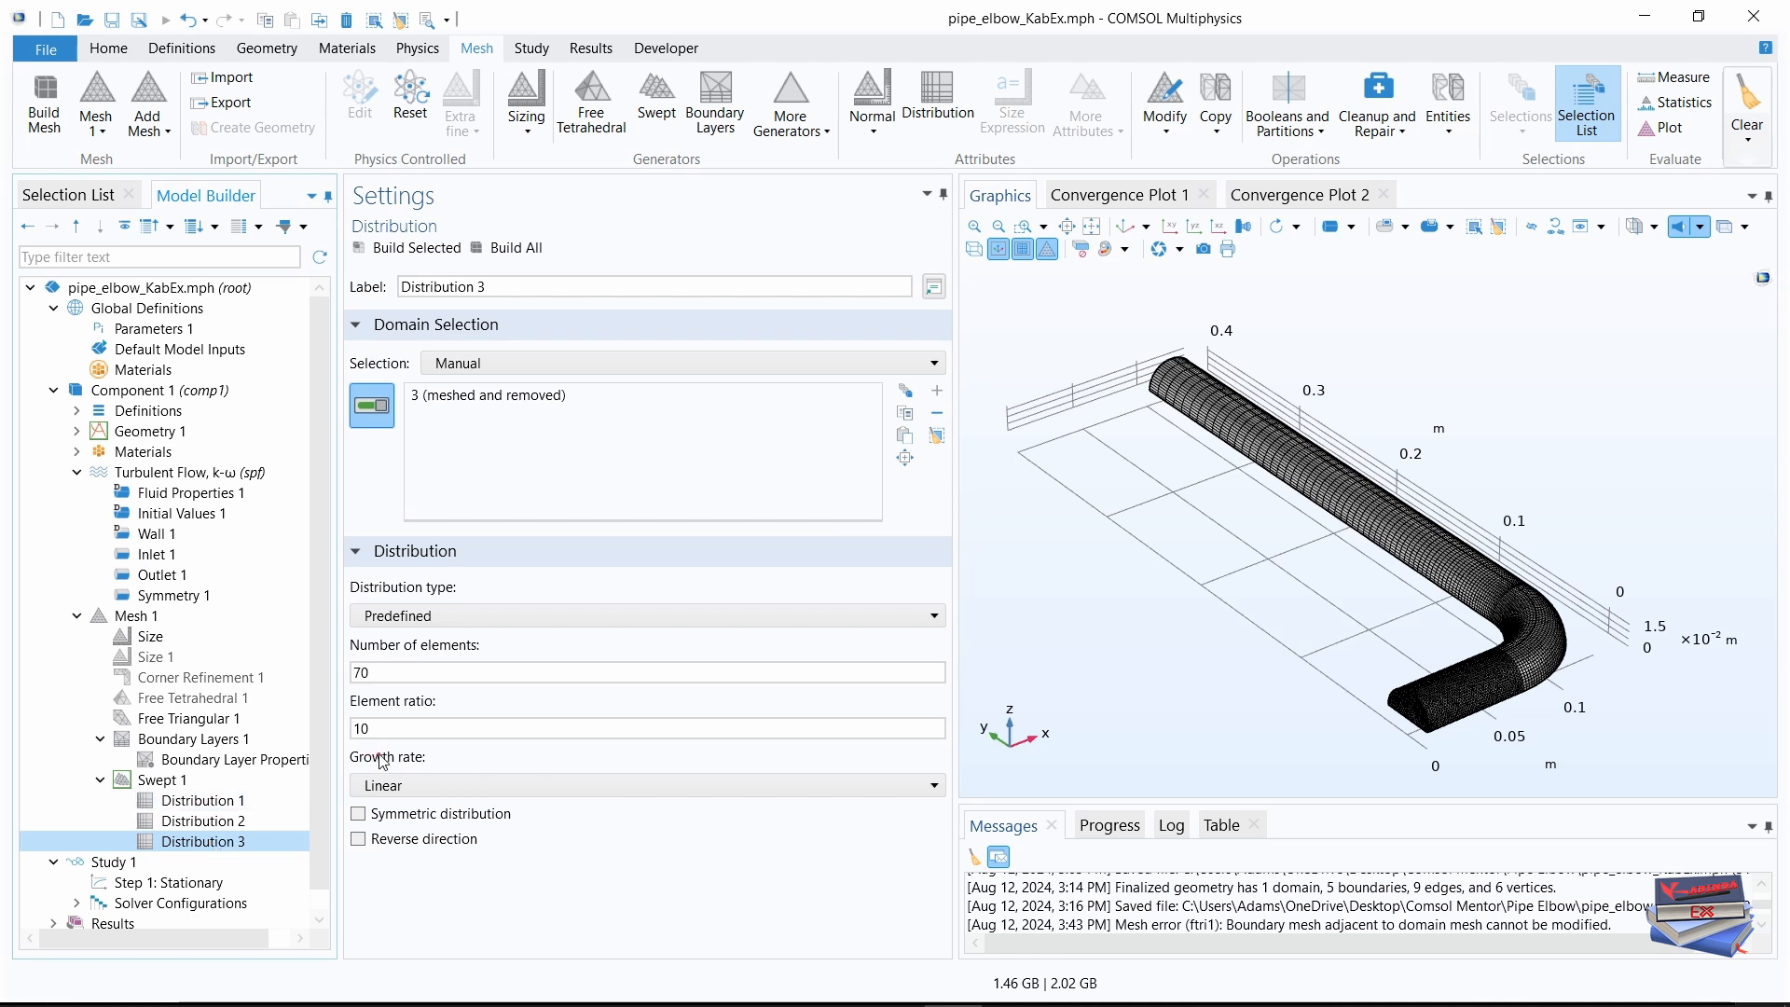
left_click(421, 785)
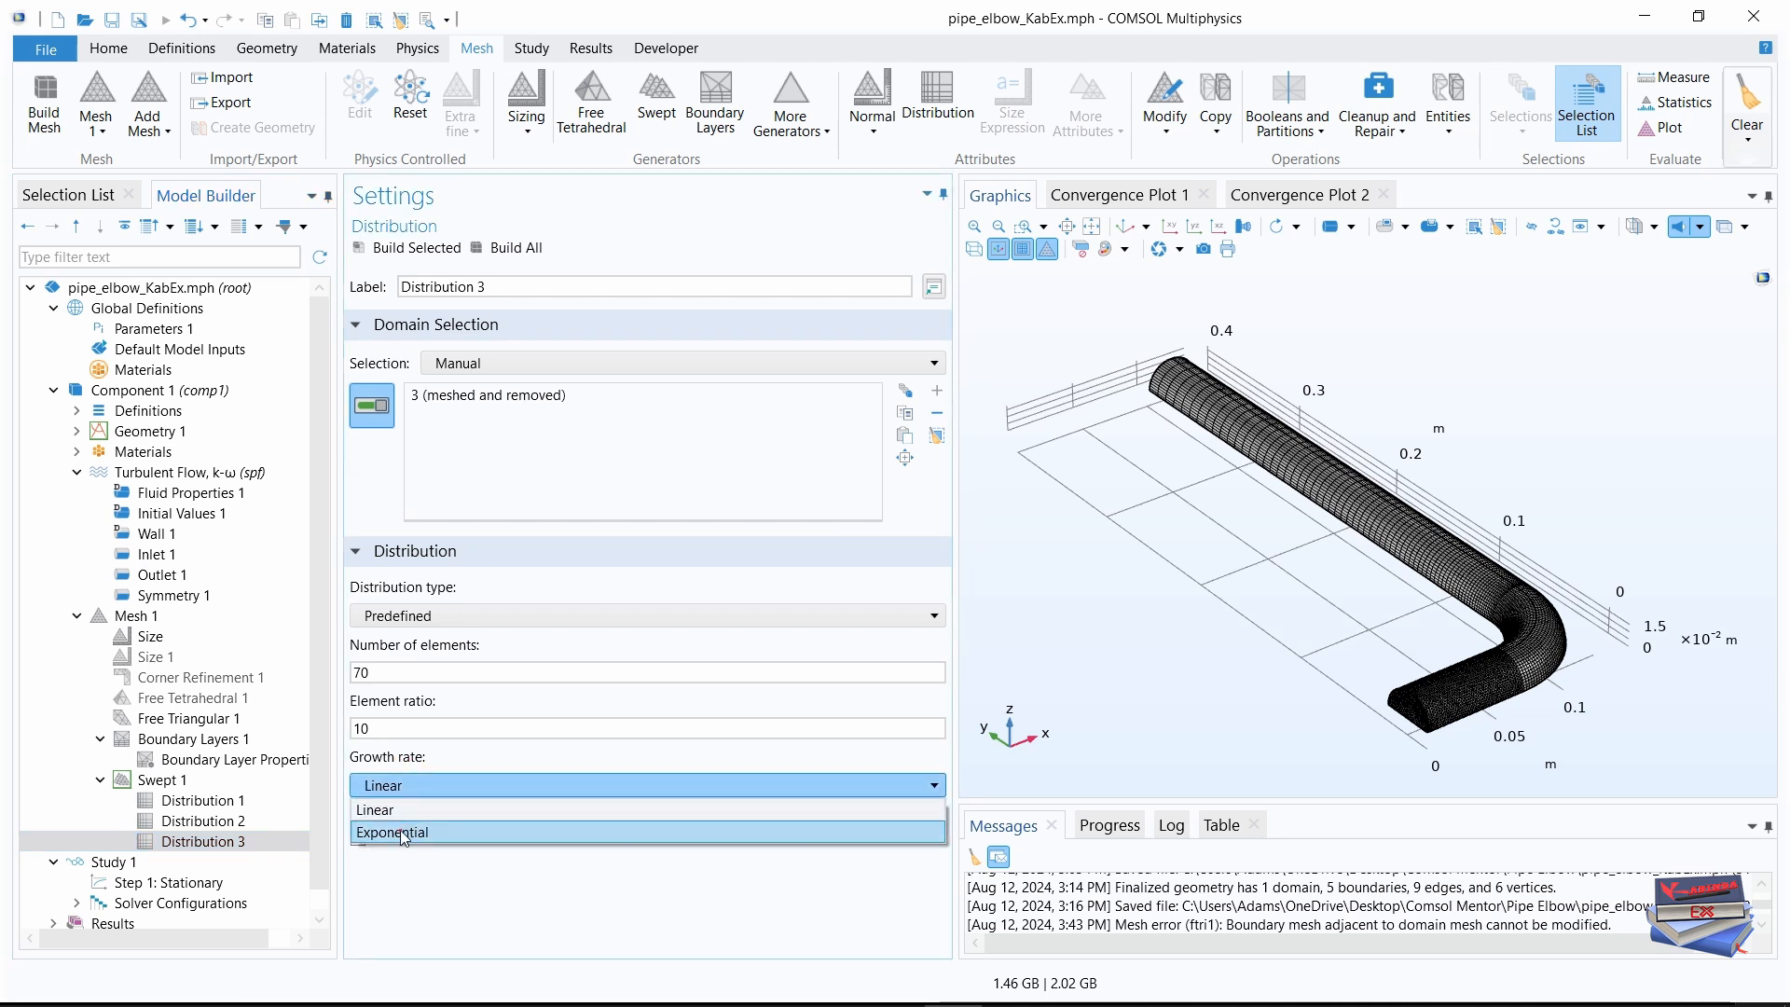
left_click(402, 832)
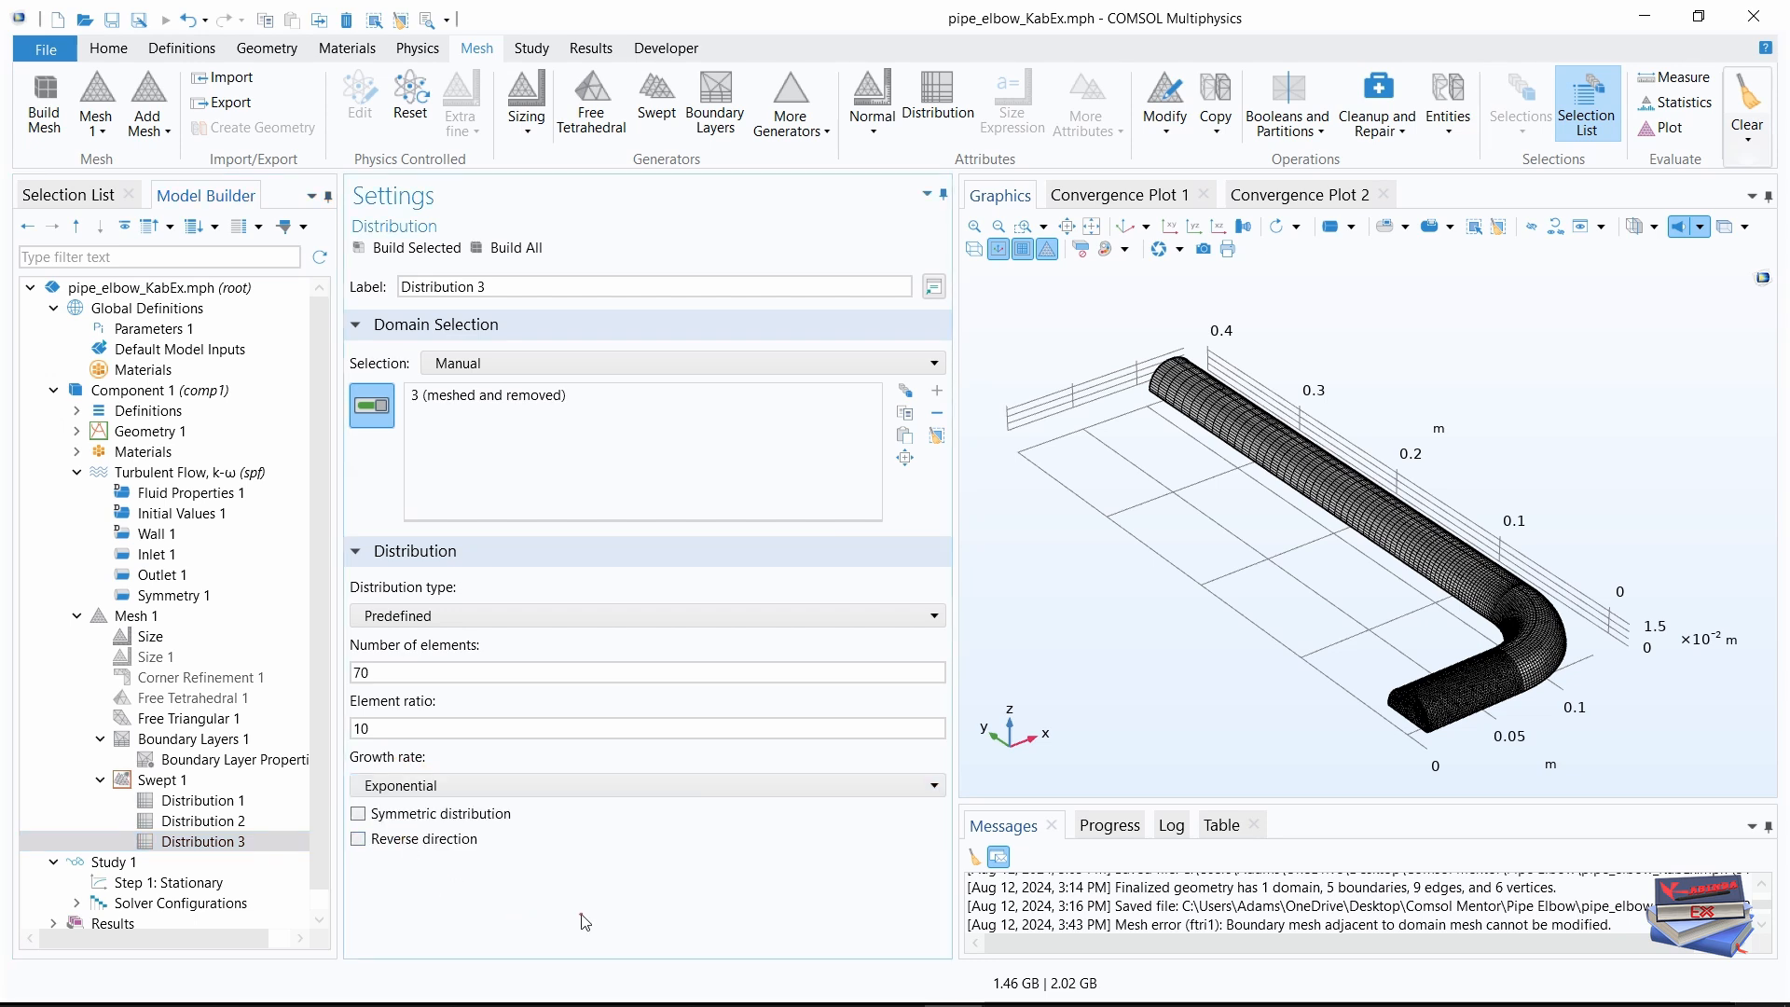
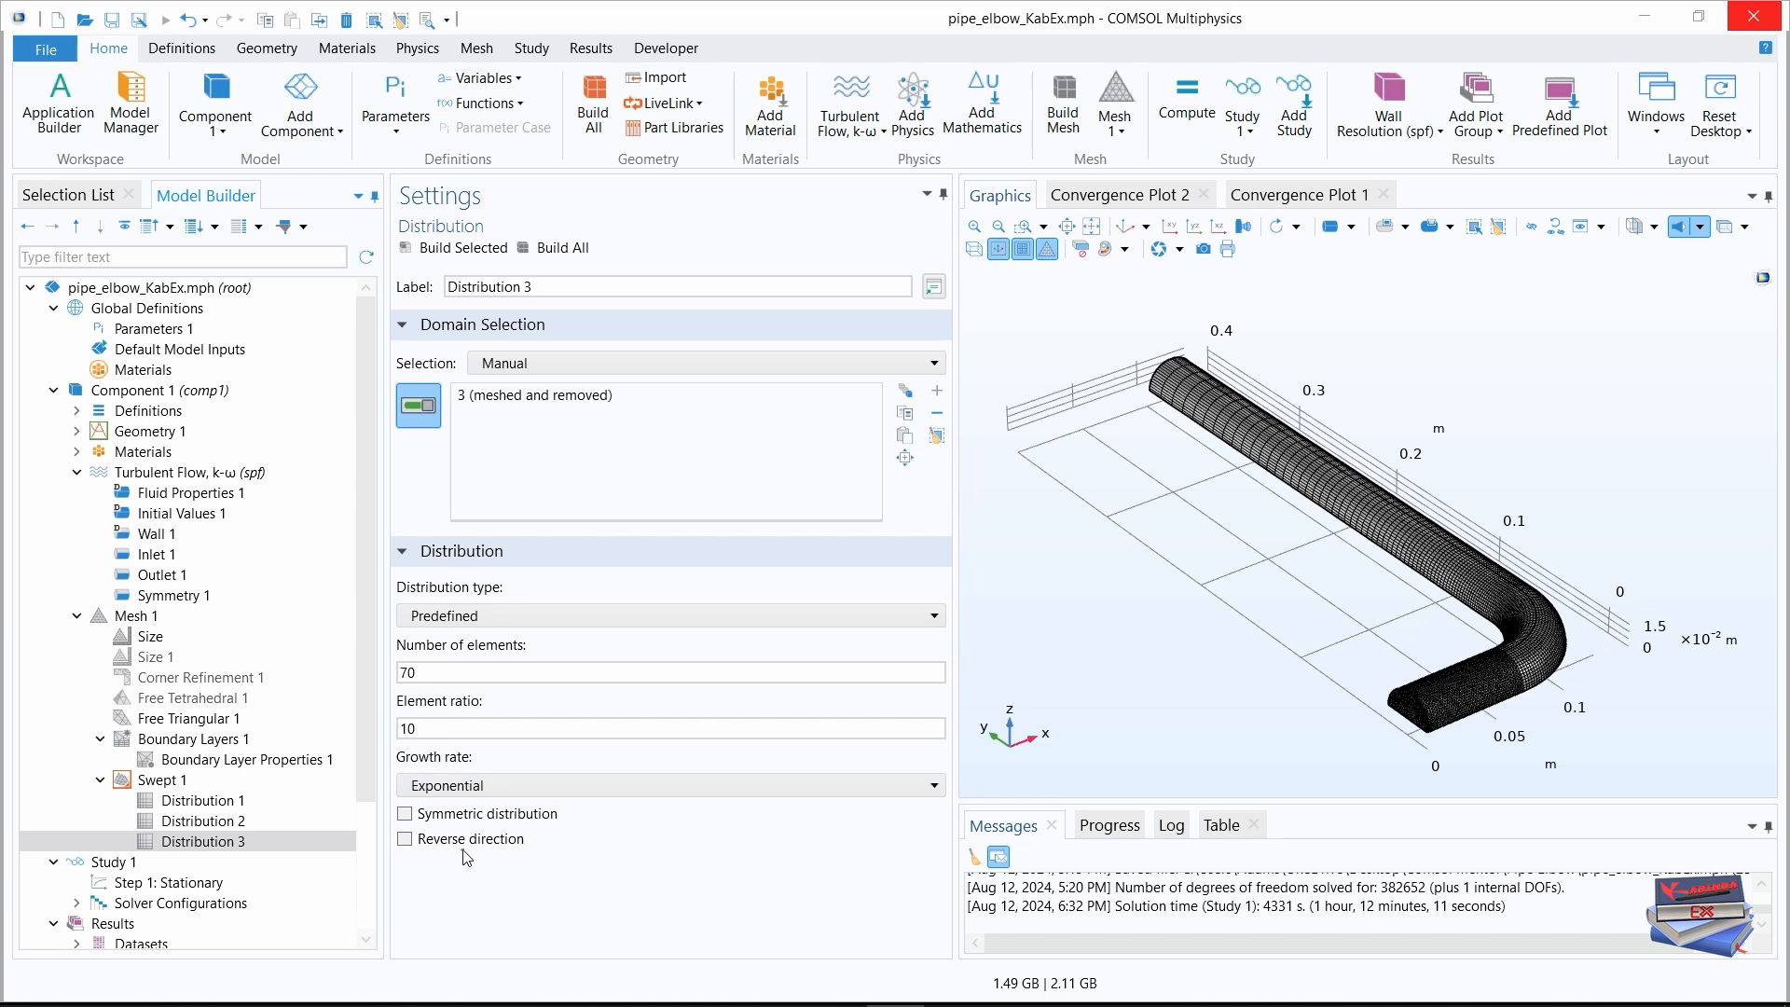
- Change Boundary Layers 1 to the Boundary entity level and assign boundary 1, the end face of the short straight section
left_click(195, 741)
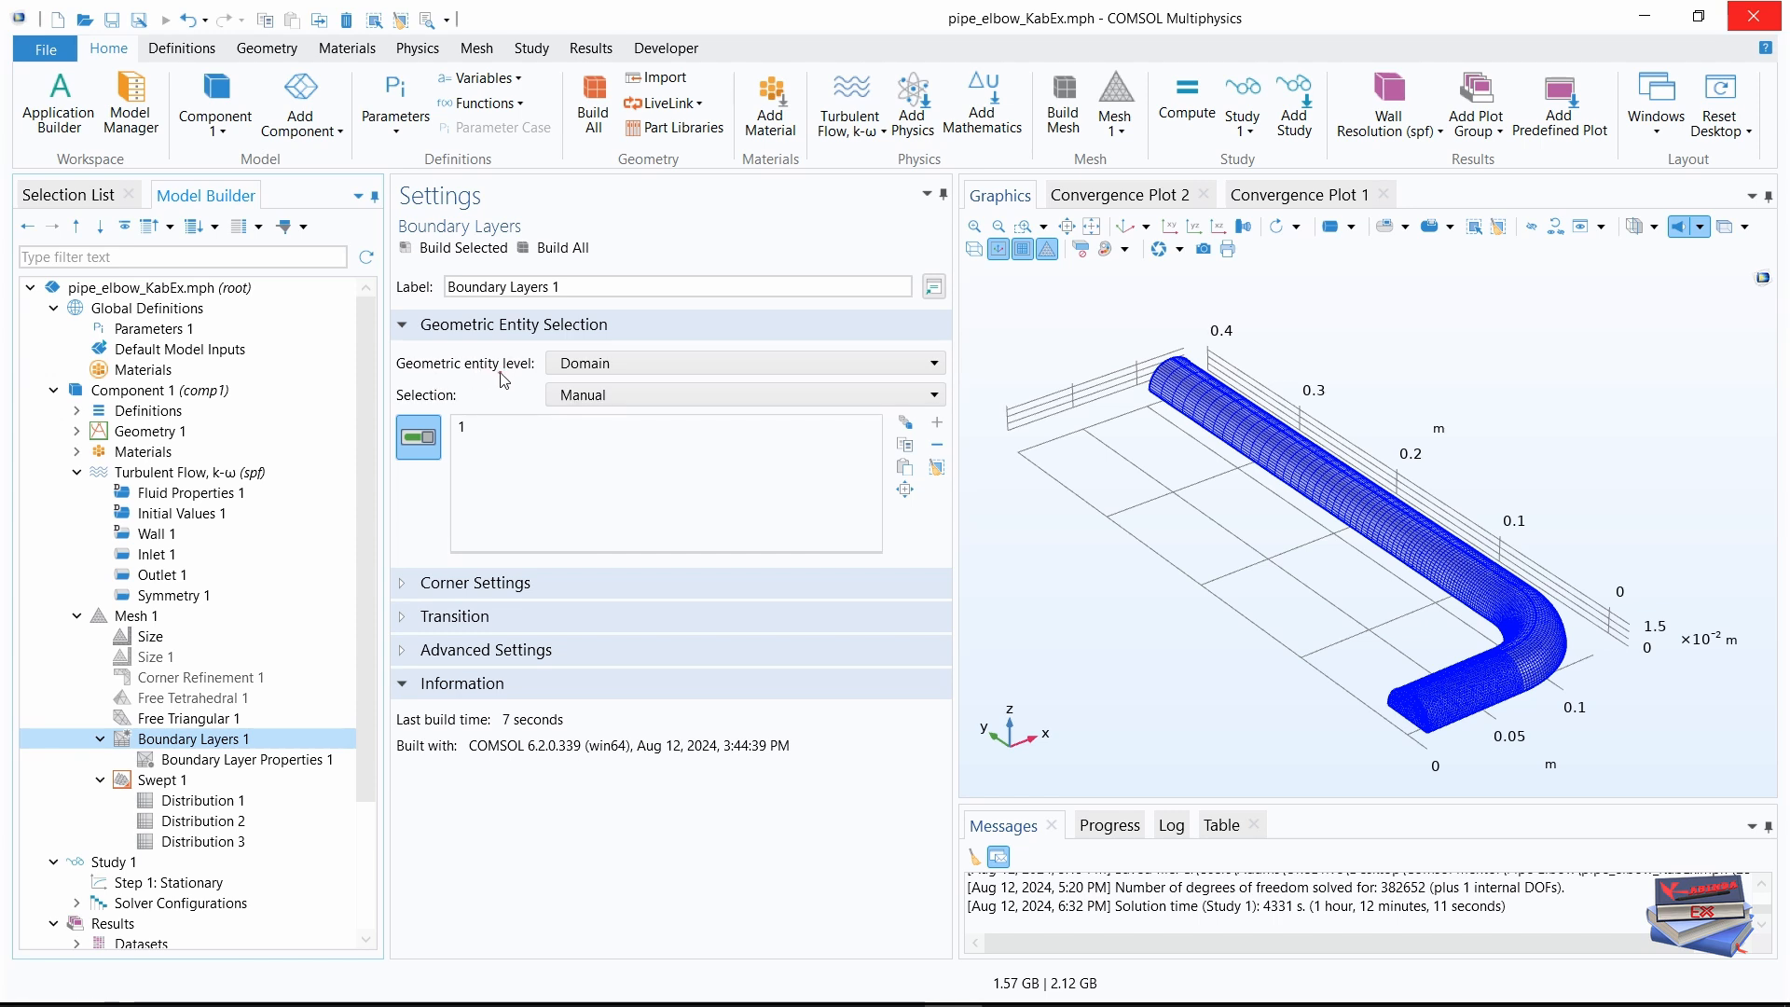
left_click(600, 365)
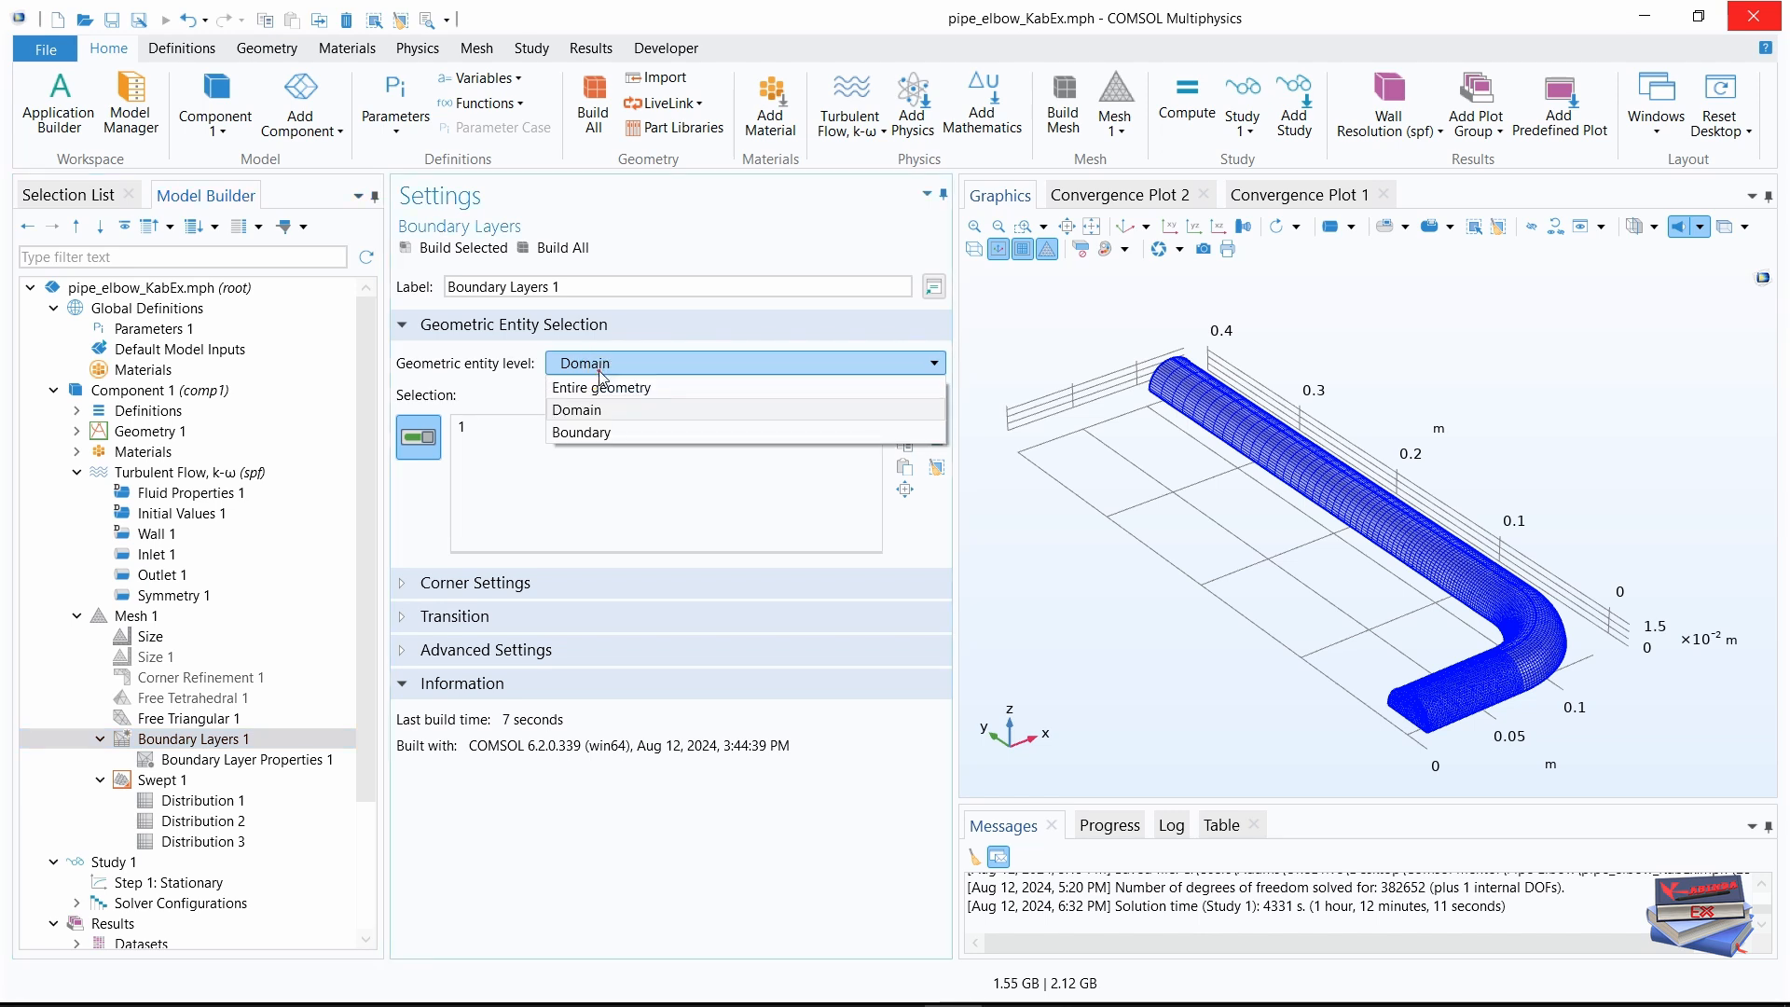
left_click(572, 437)
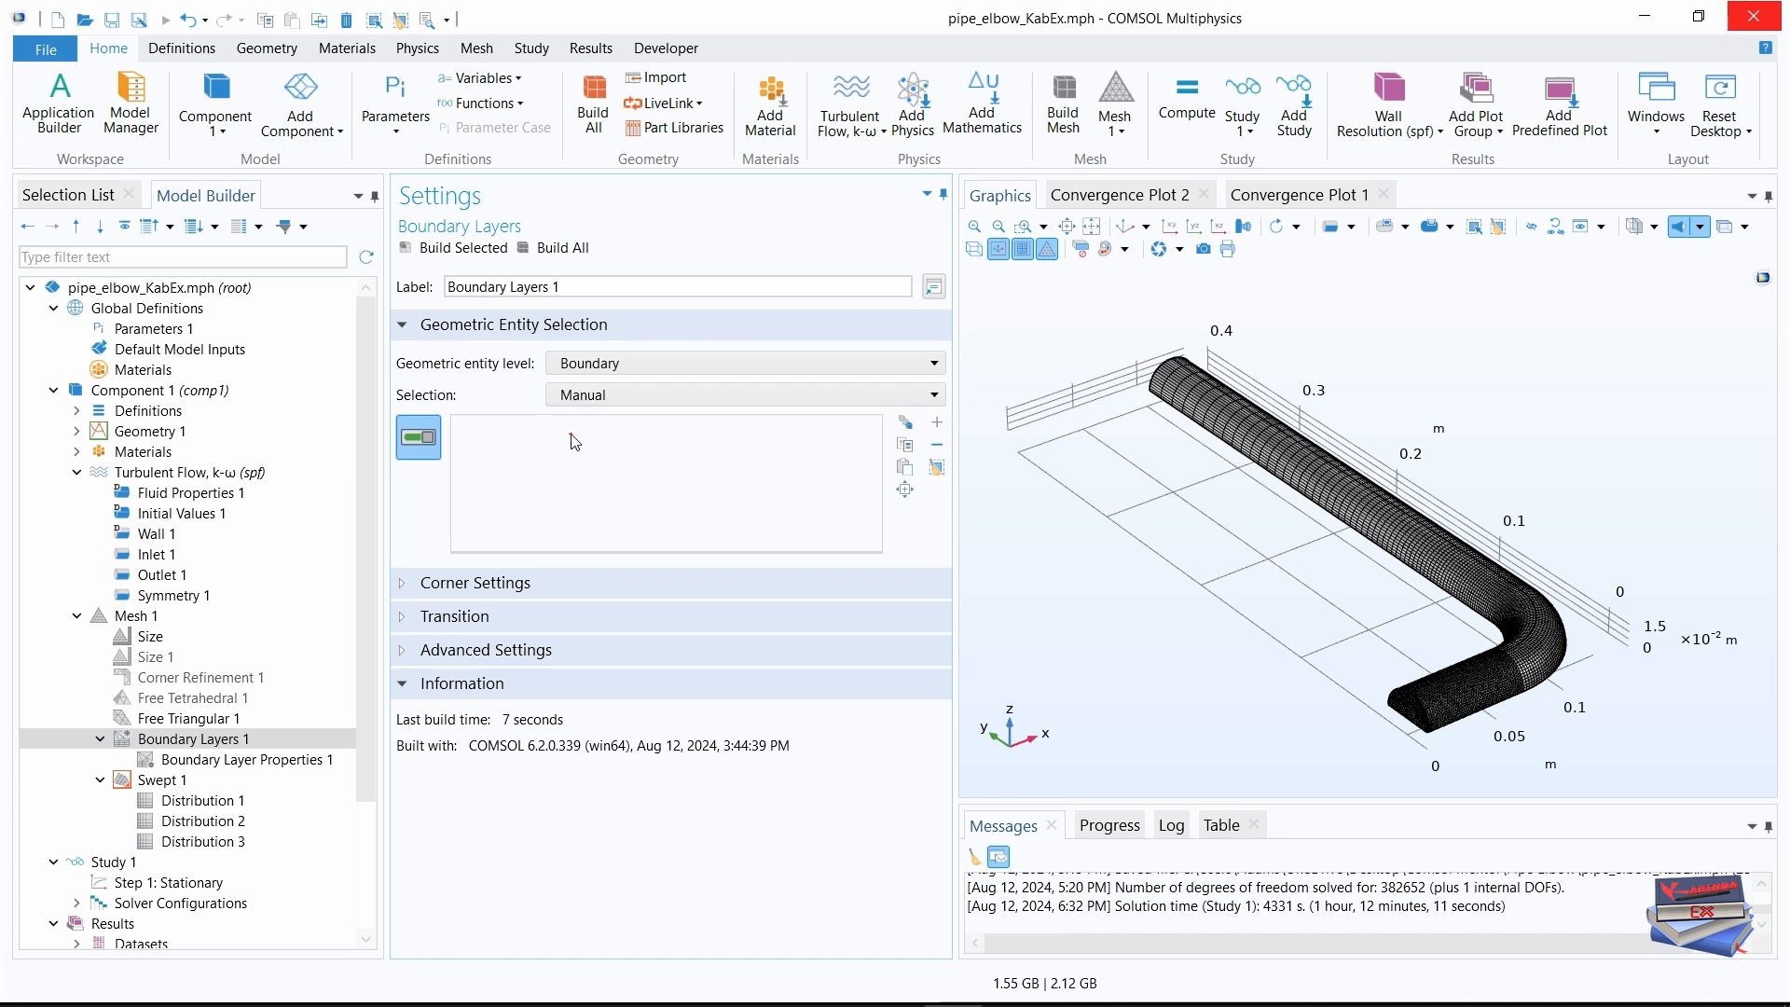
left_click(66, 194)
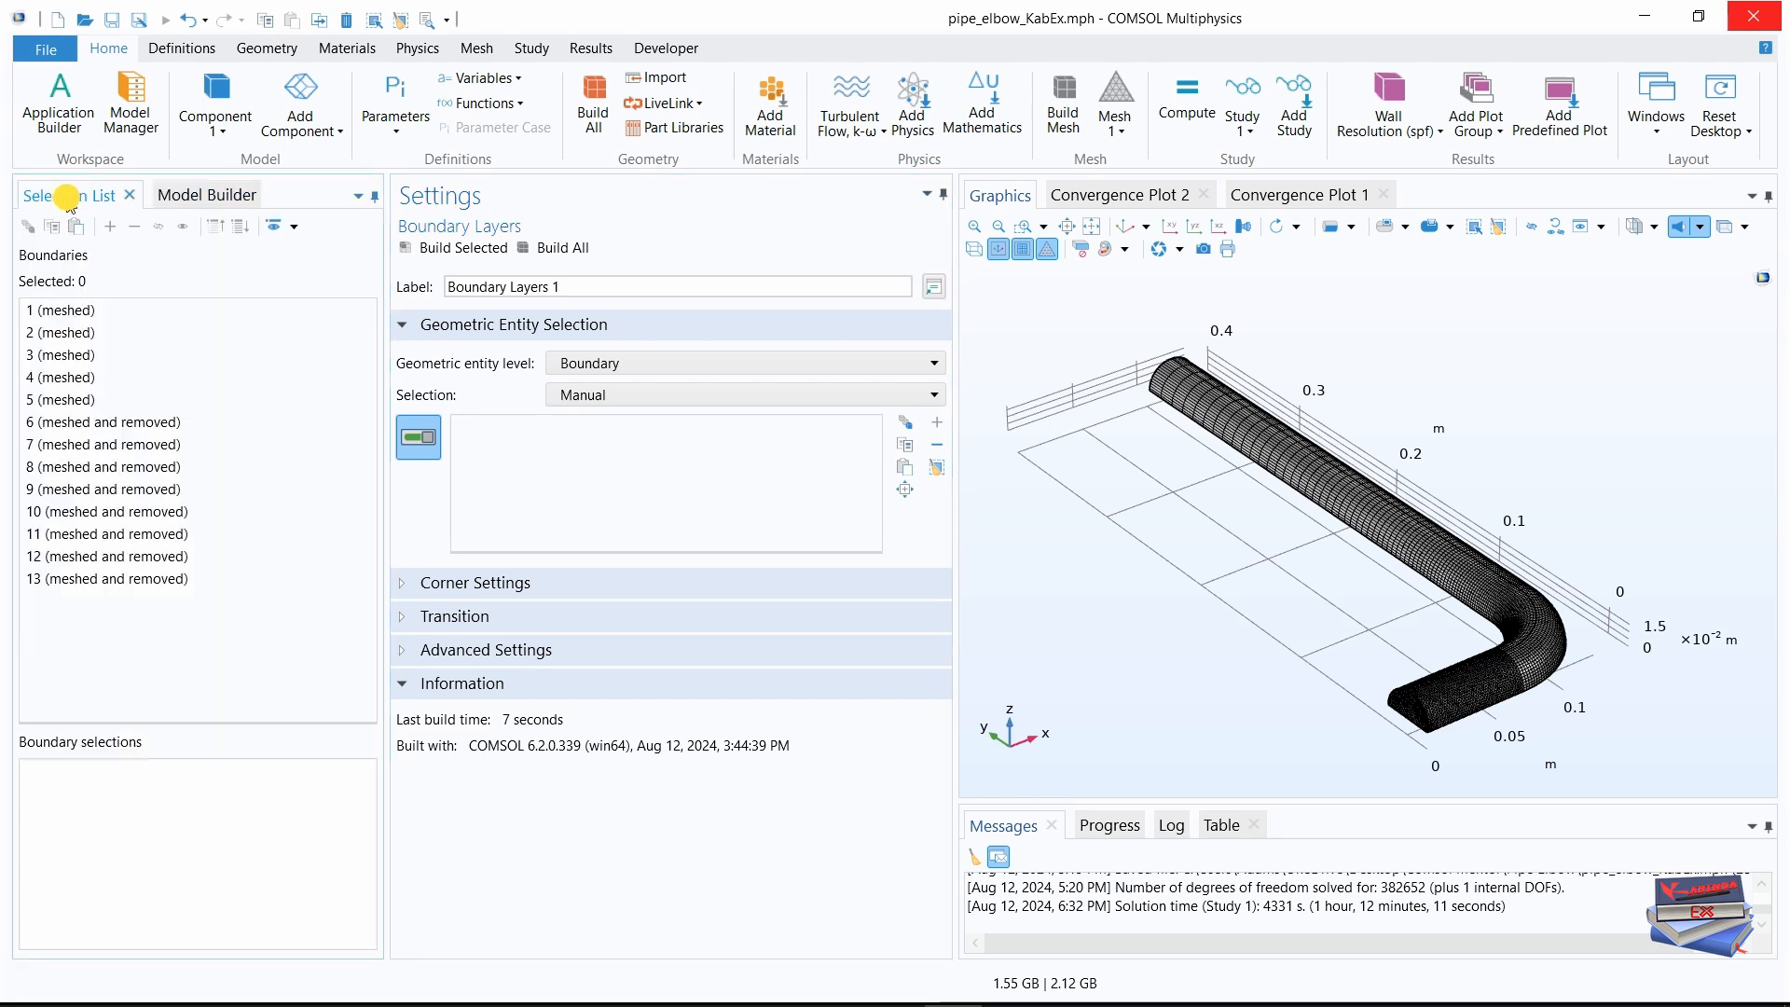
left_click(52, 311)
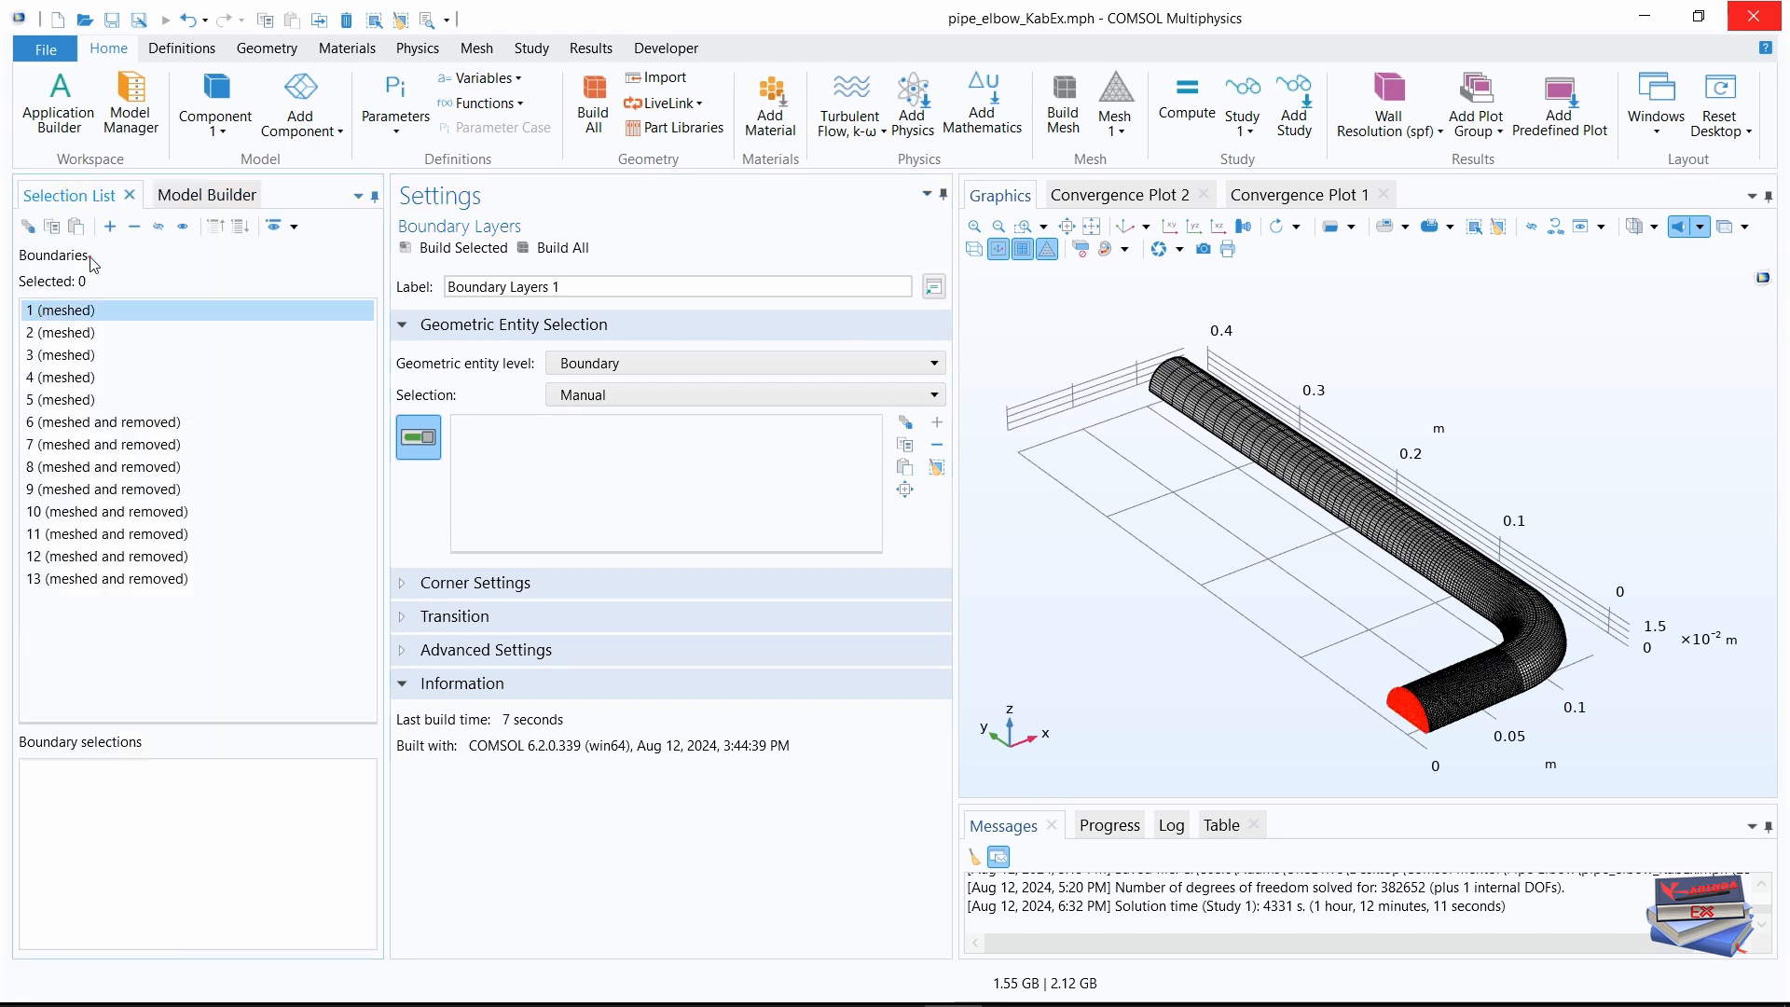
left_click(111, 228)
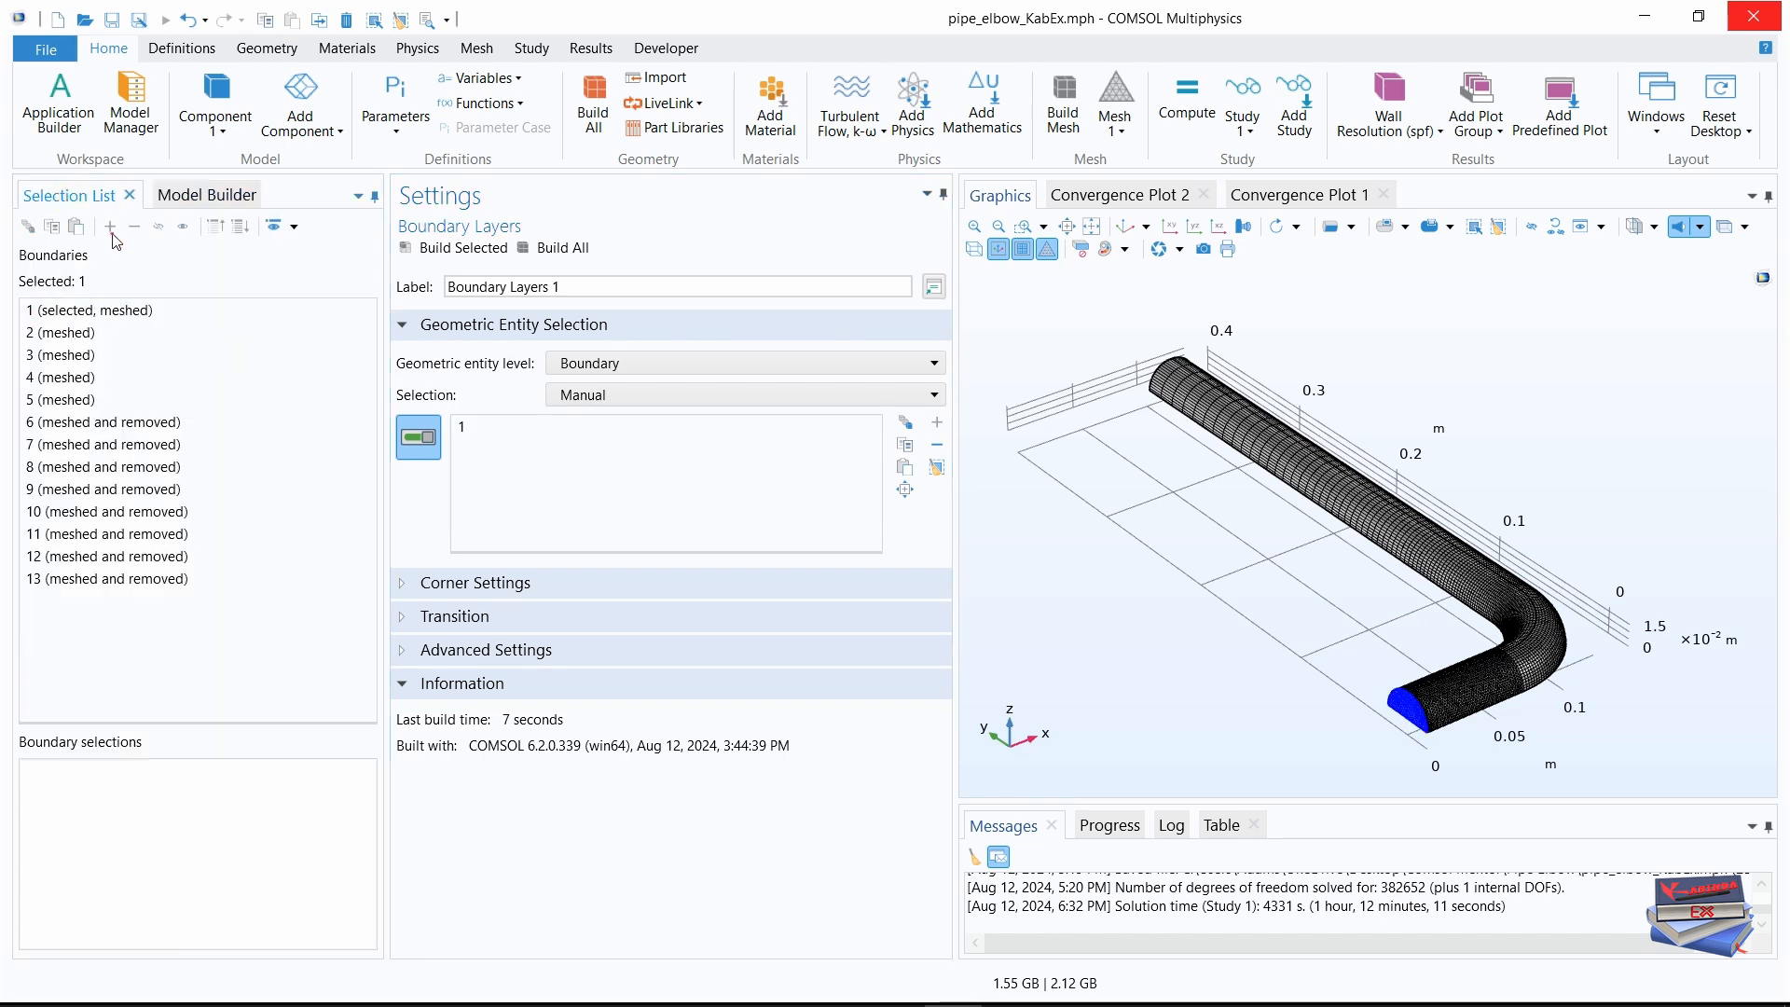
left_click(183, 198)
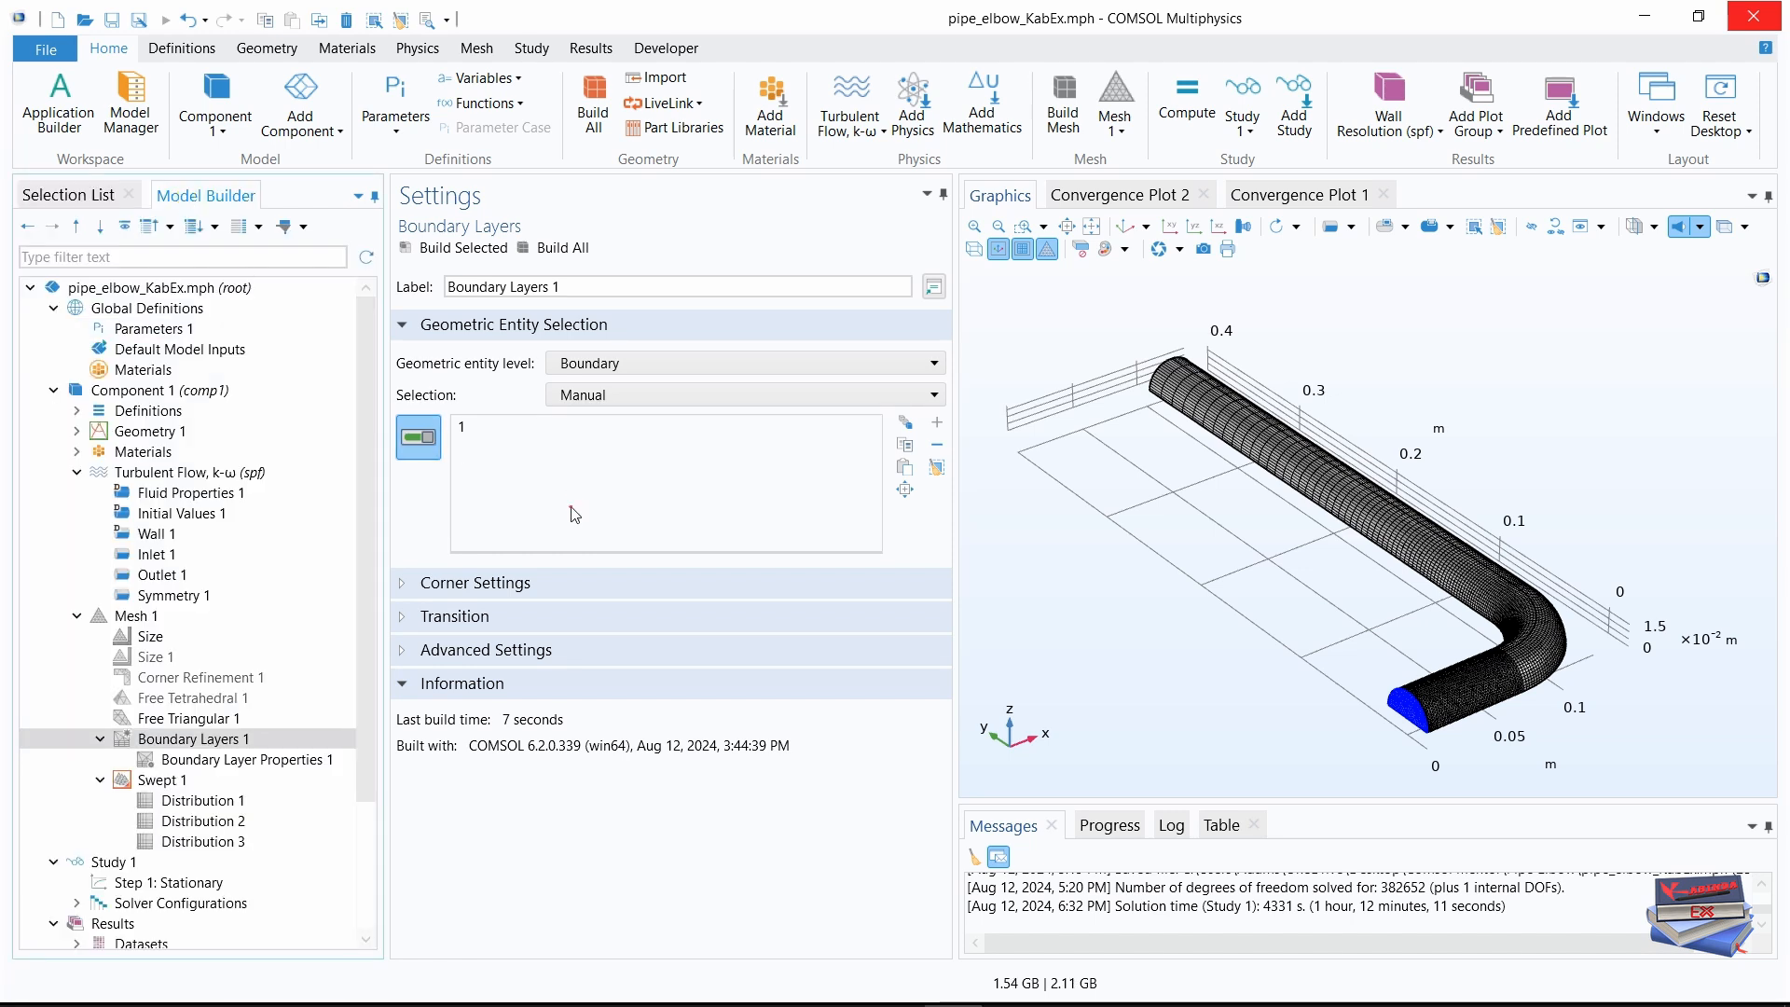
- Assign edges 1 and 4, the curved rim of the end face, to Boundary Layer Properties 1 and rebuild the whole mesh
left_click(235, 760)
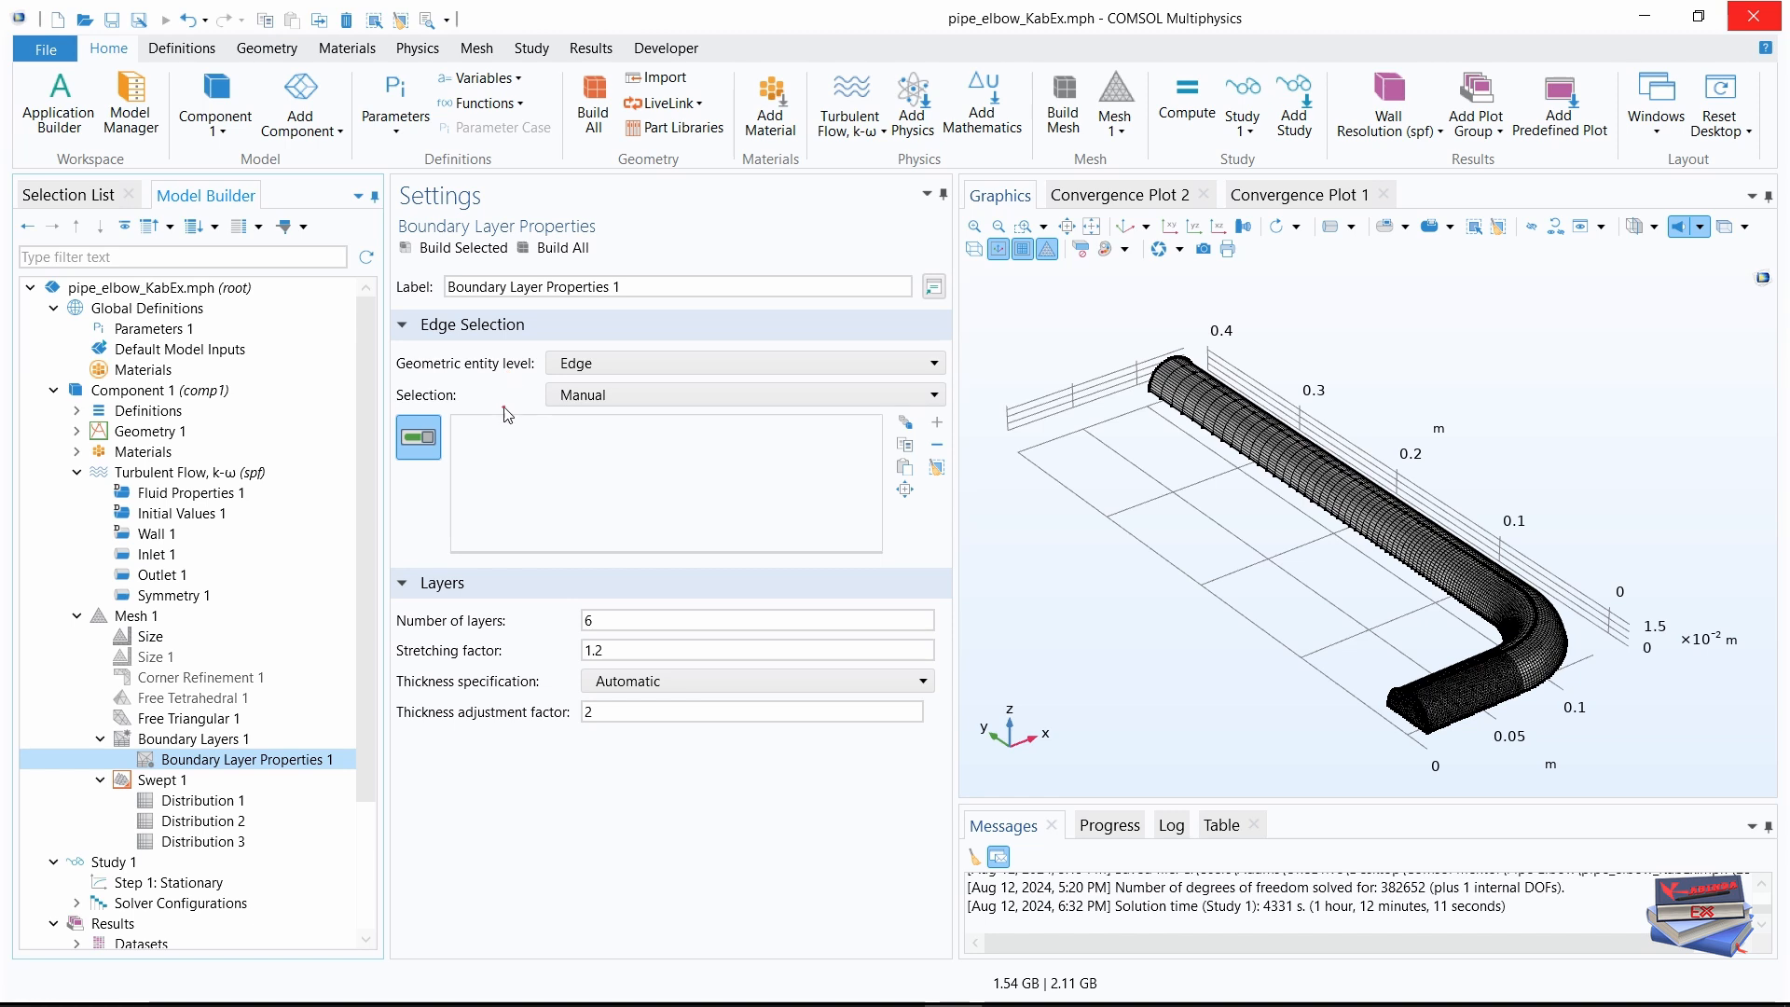
left_click(68, 194)
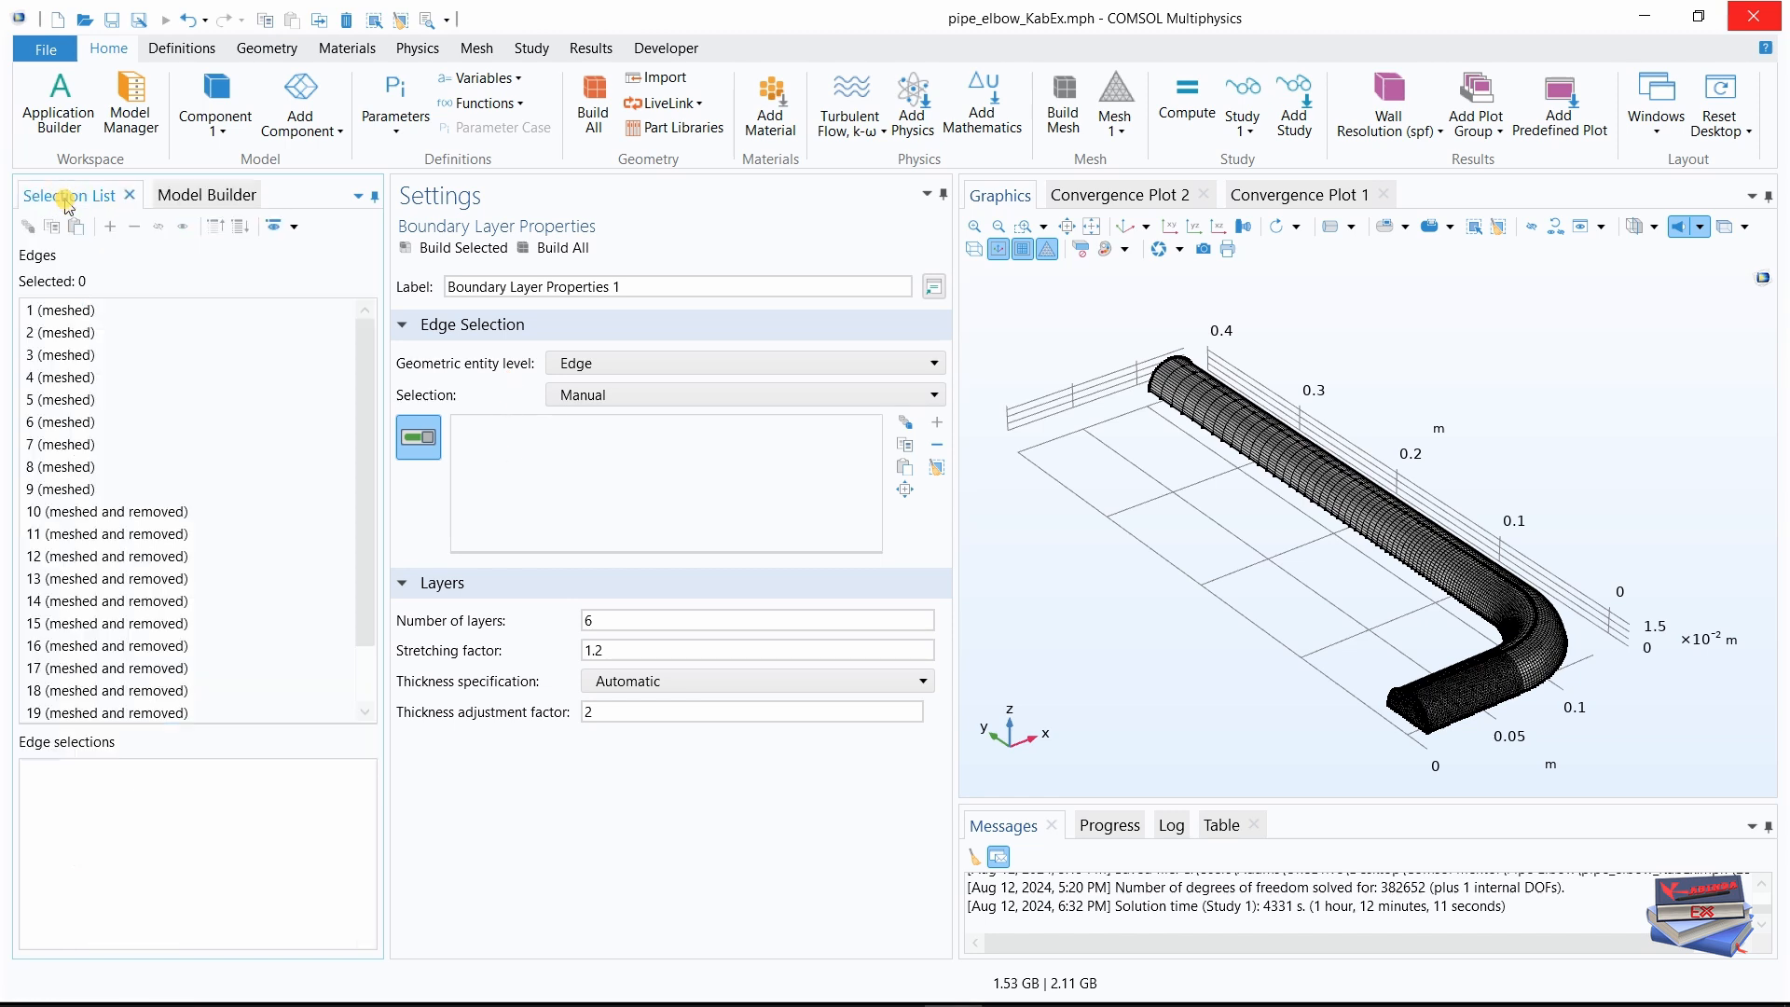
left_click(63, 313)
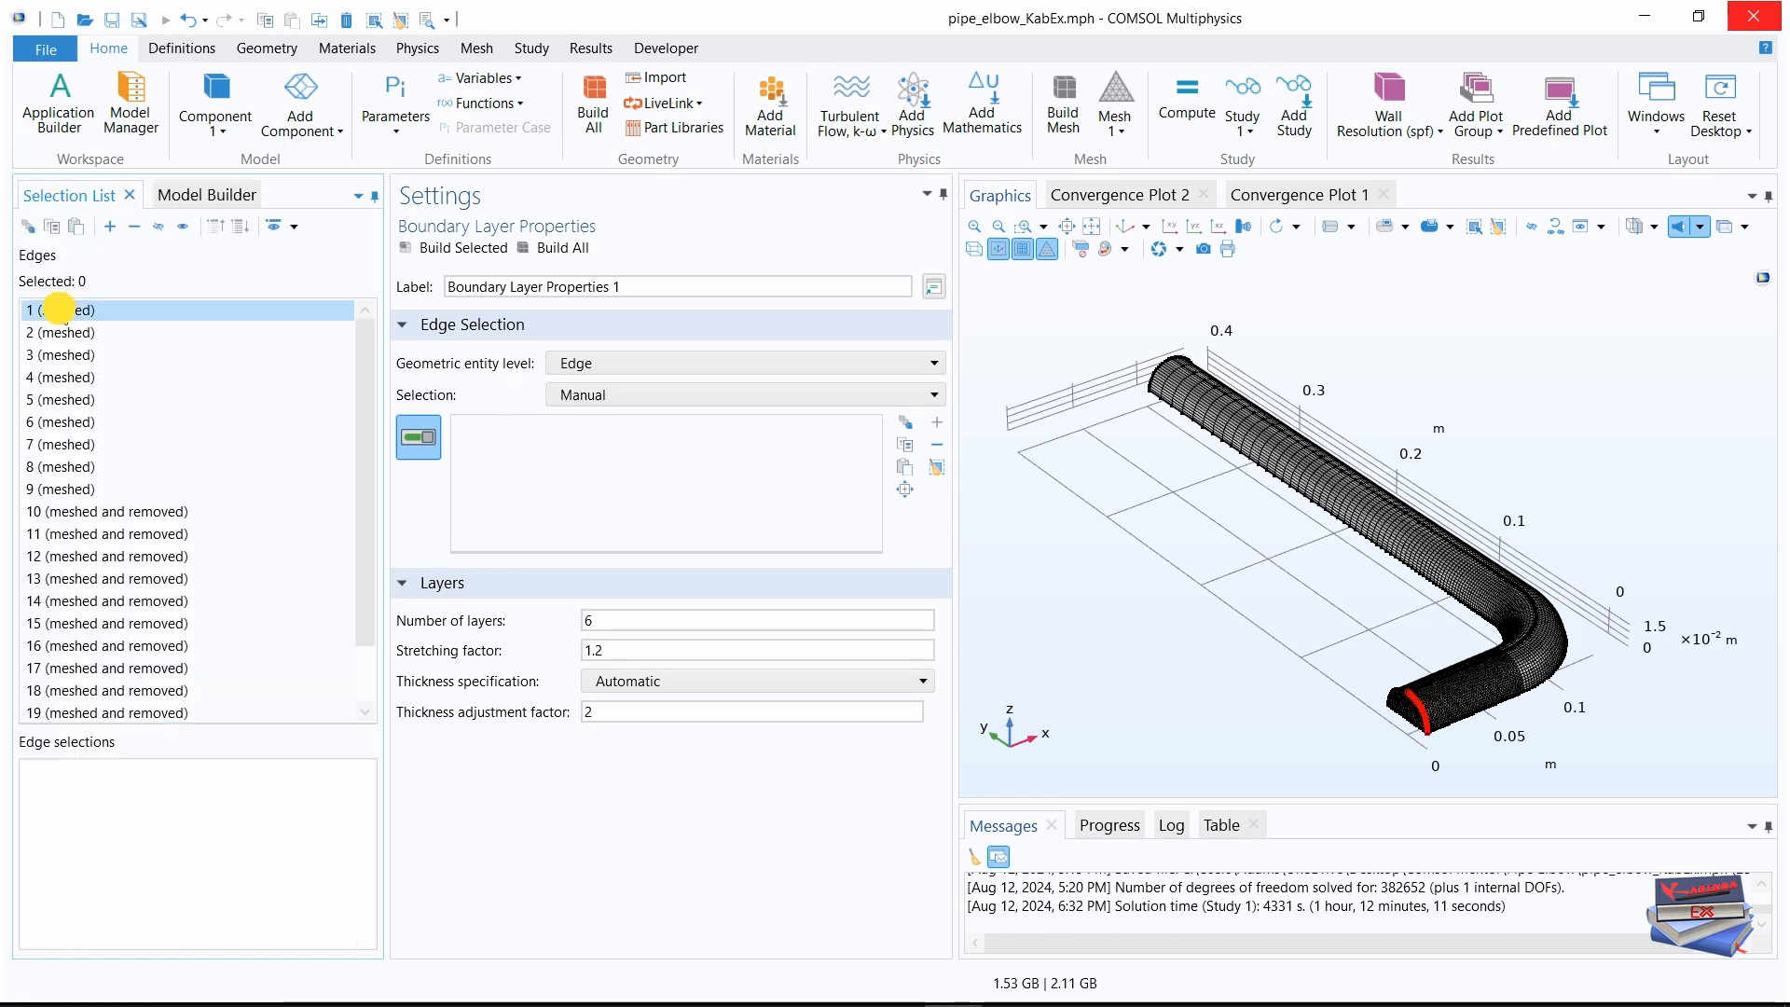
left_click(42, 377, "ctrl")
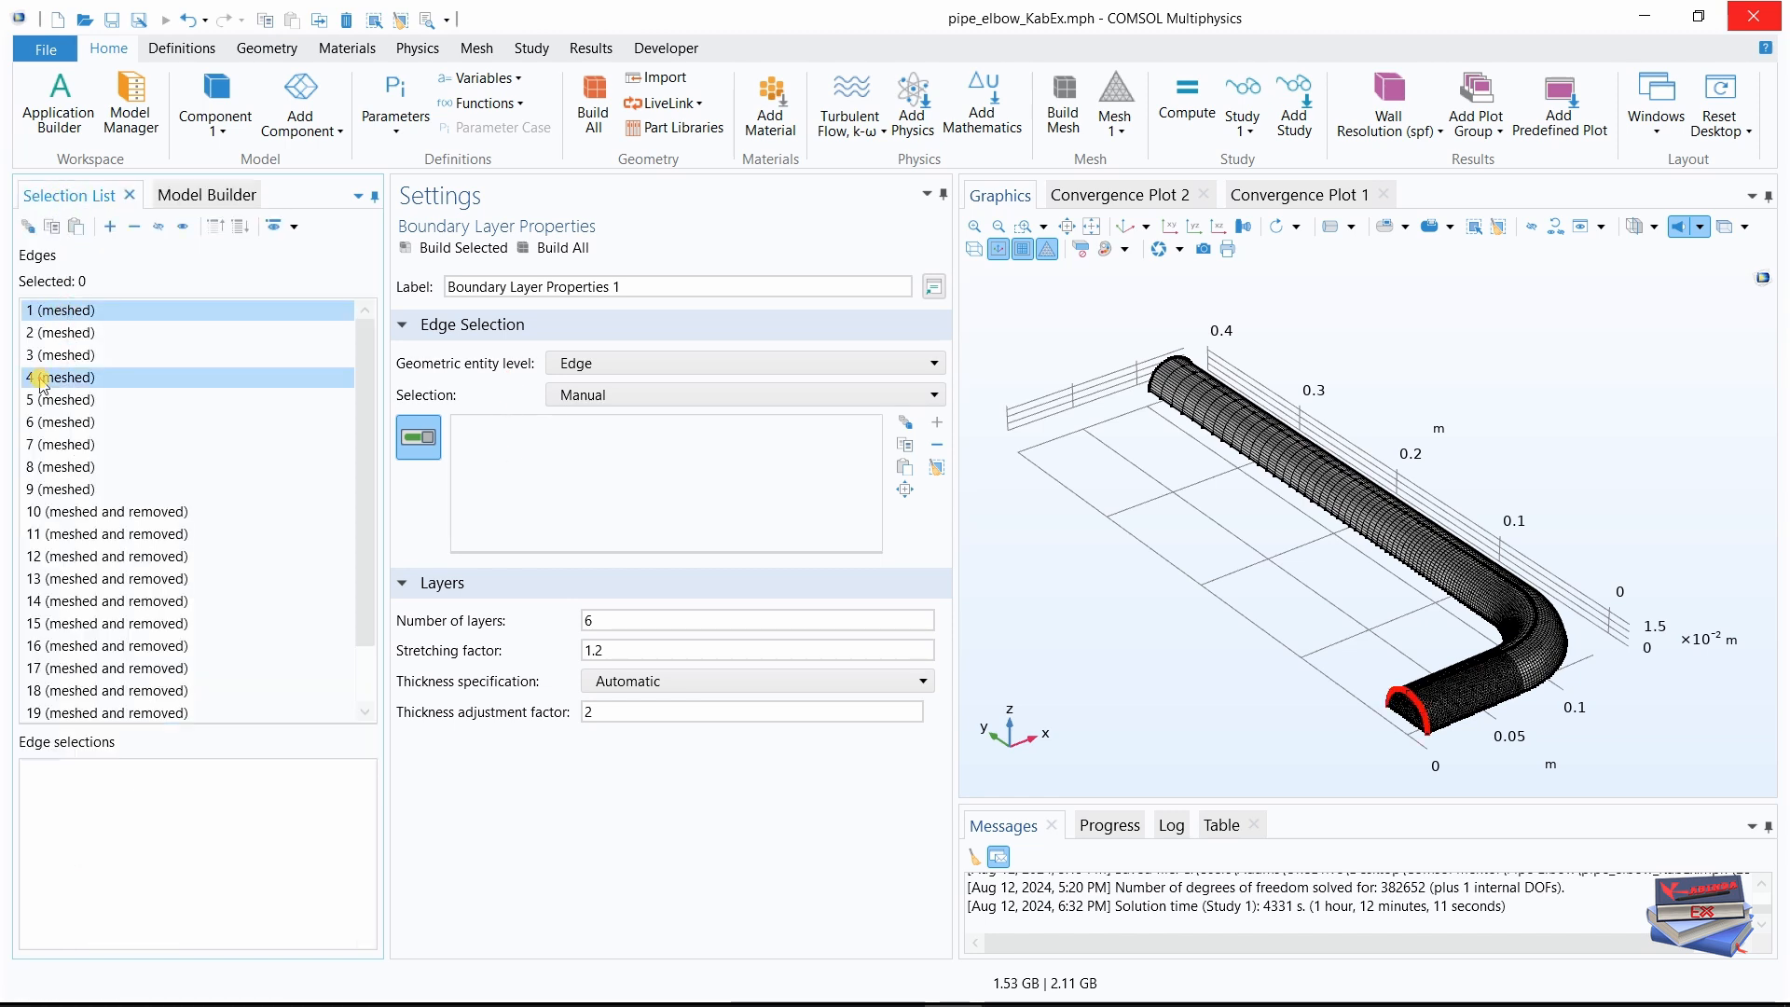
left_click(111, 227)
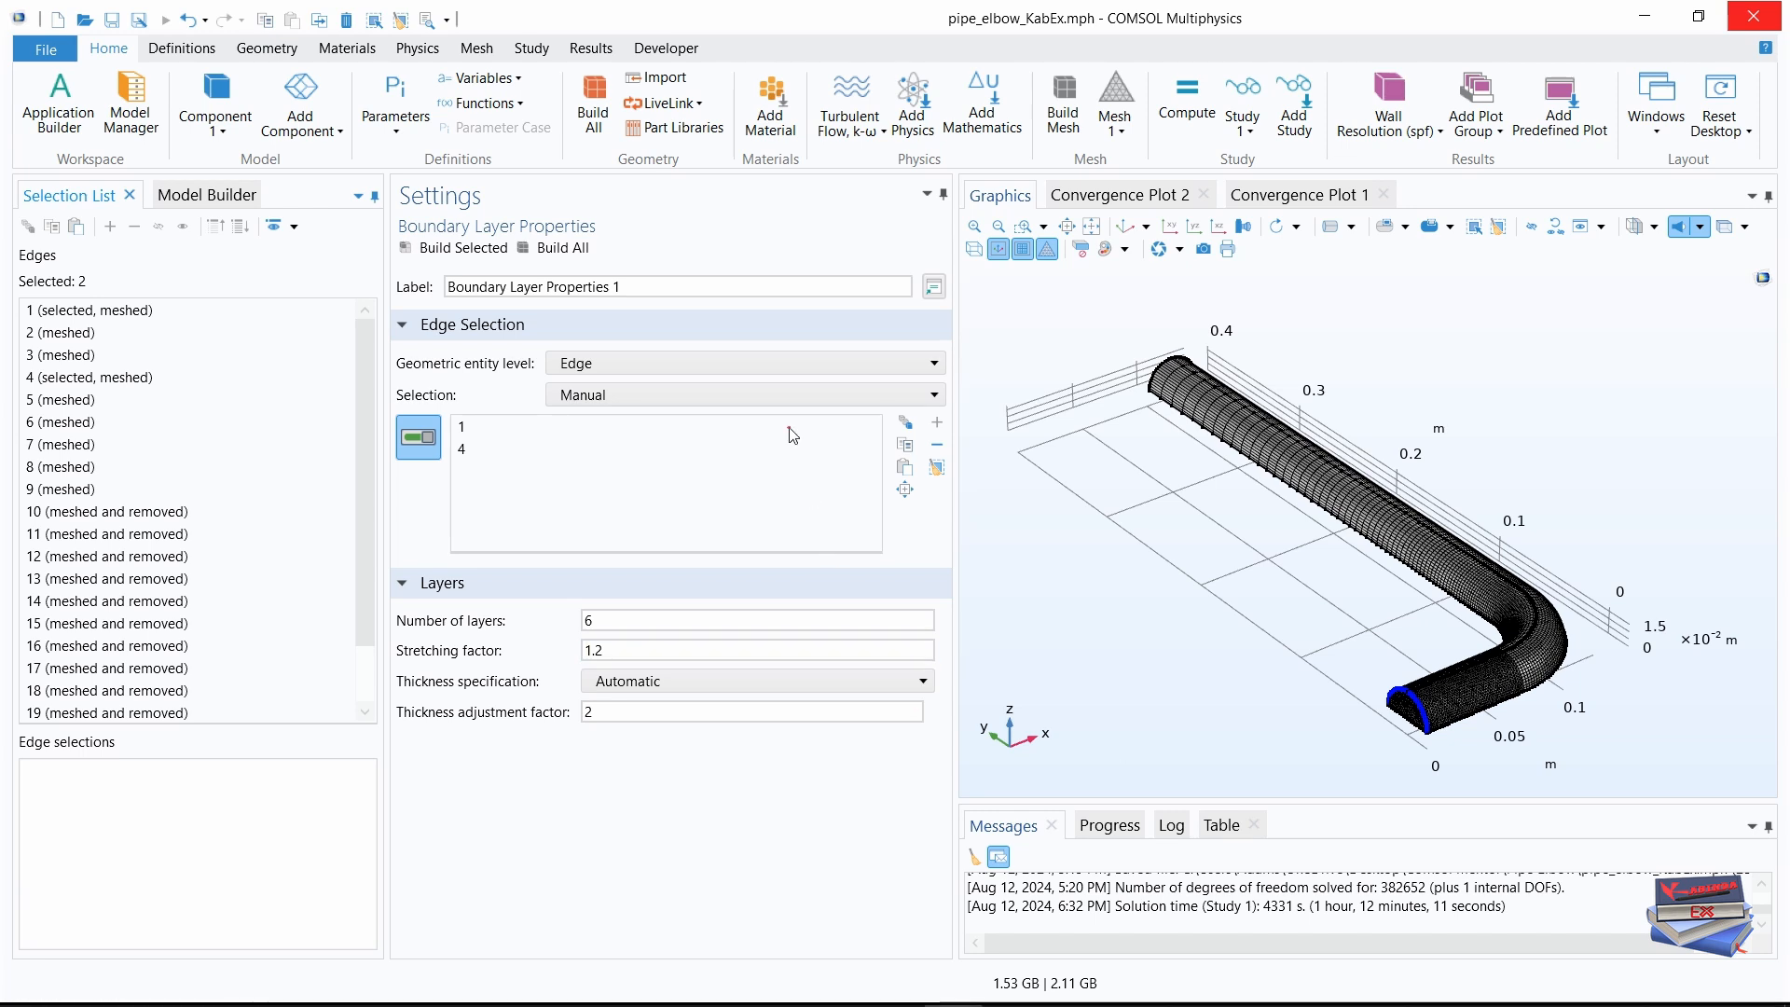
left_click(586, 253)
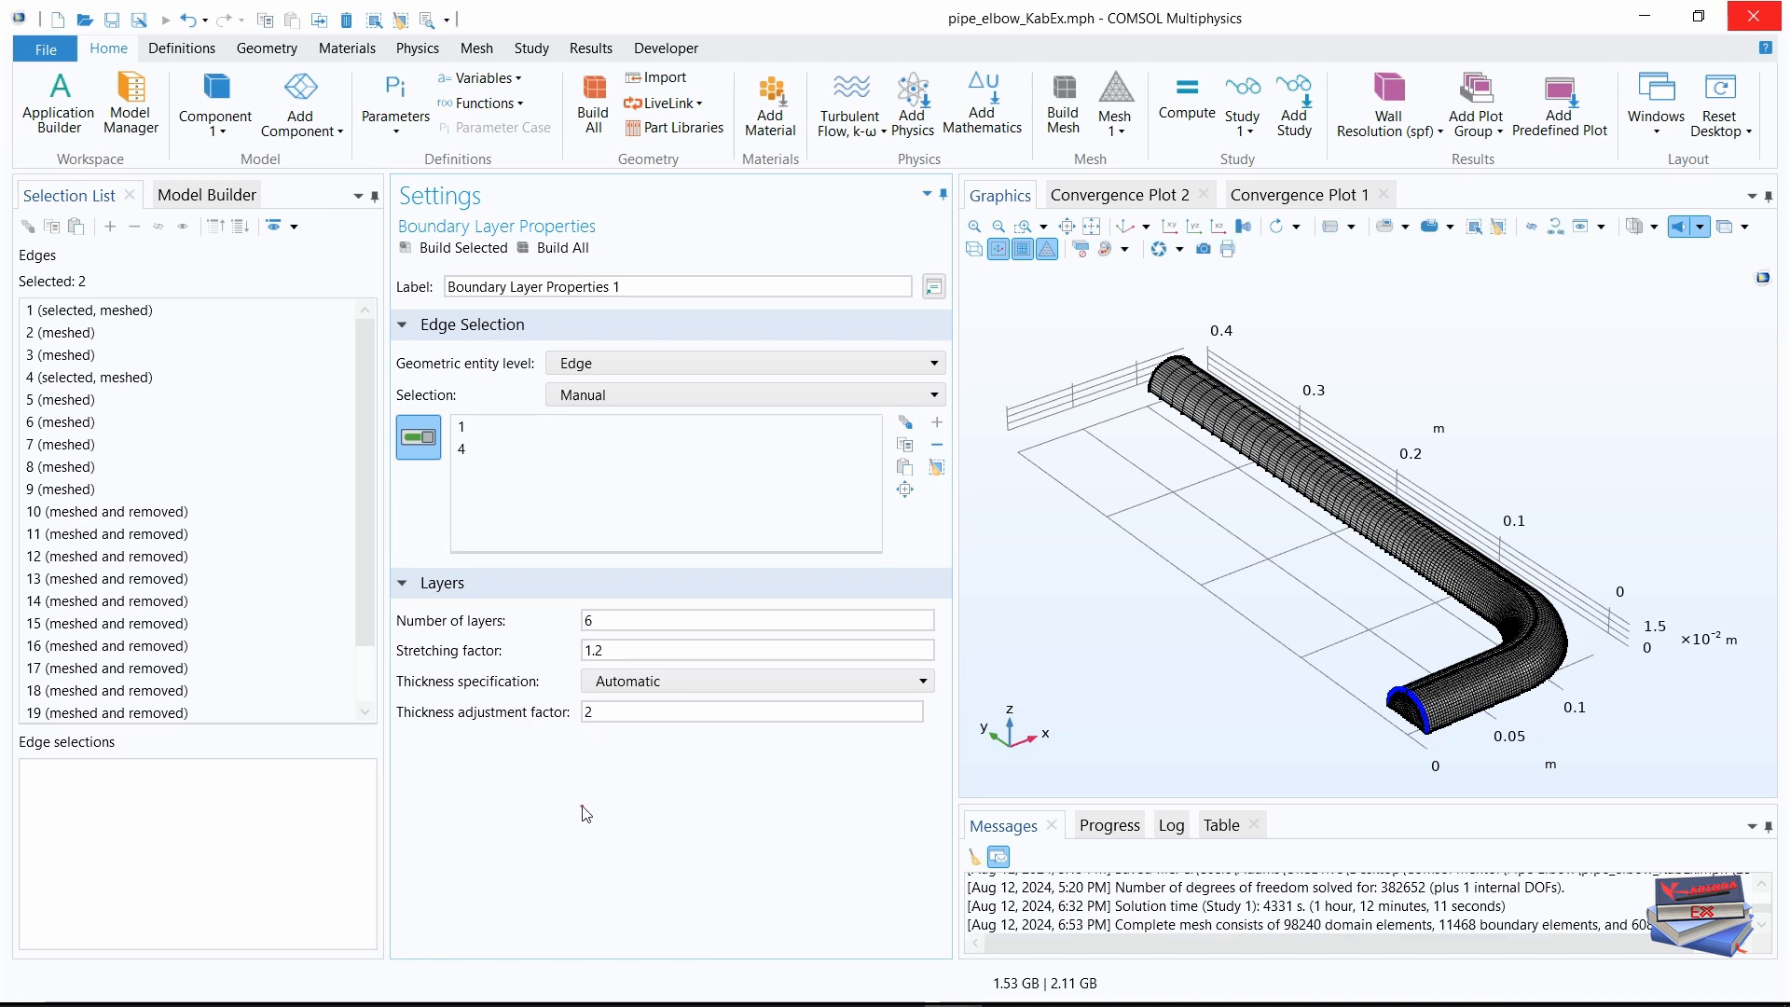
- Review the settings of Swept 1 and its three distributions, and save the model file
left_click(186, 195)
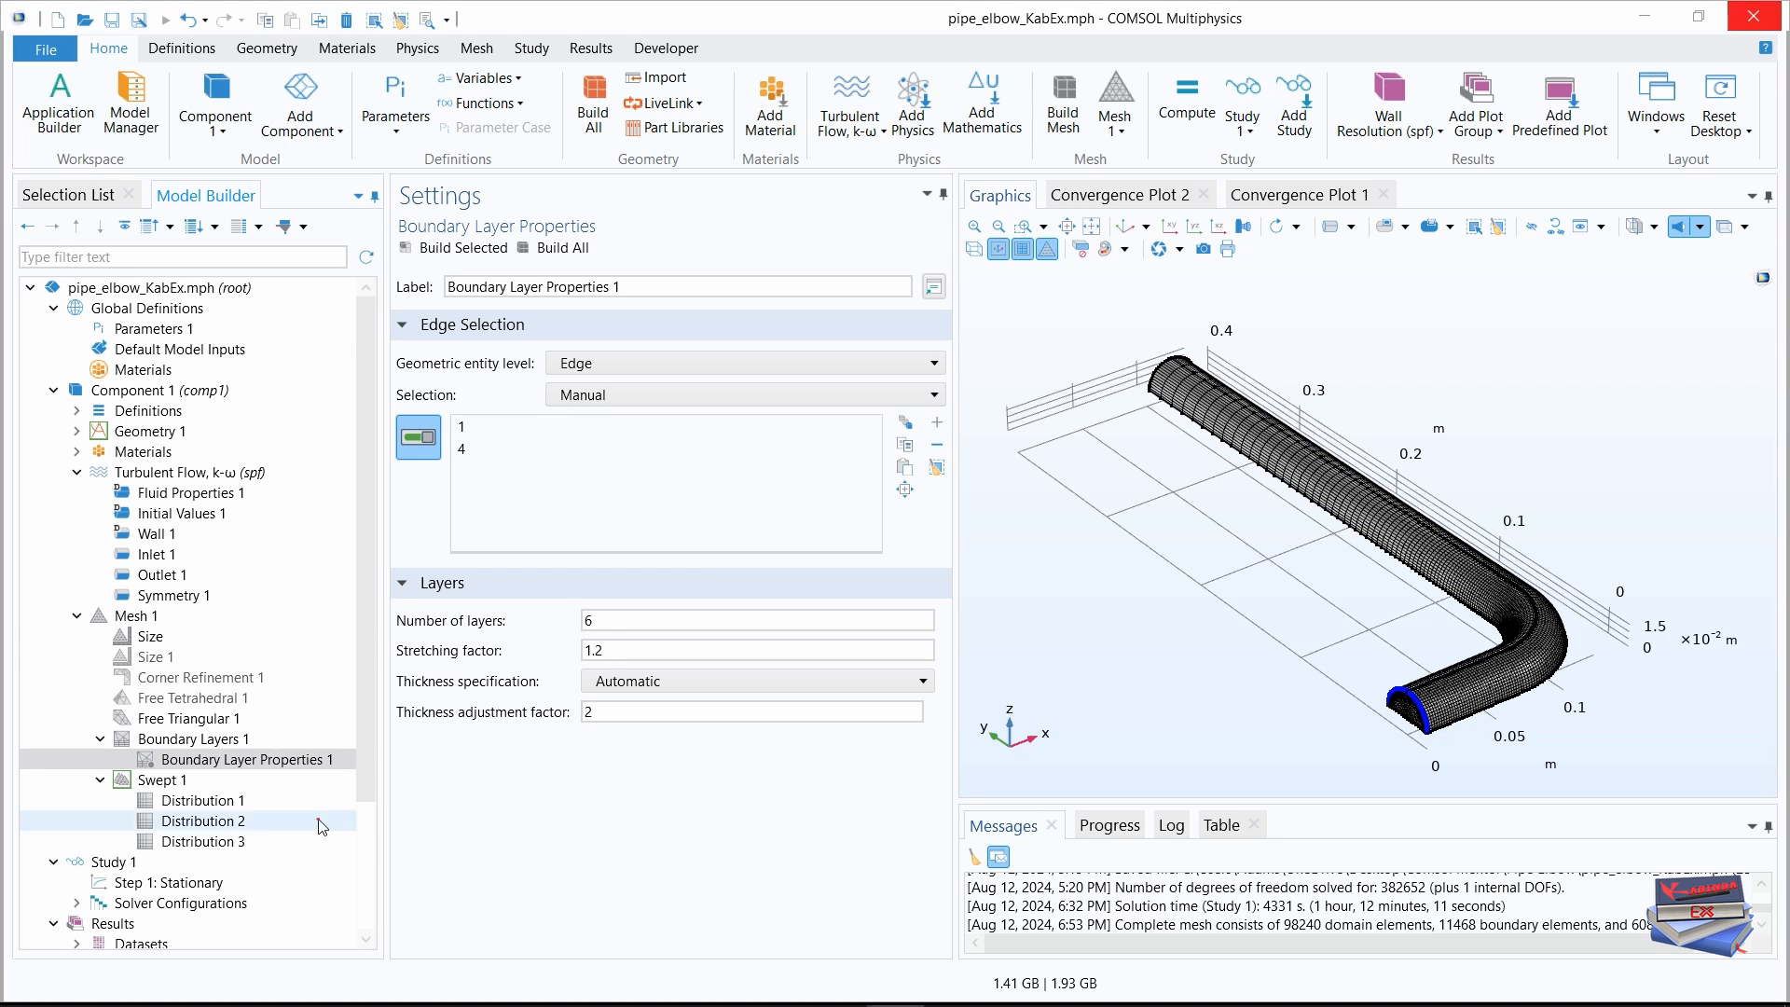
left_click(166, 780)
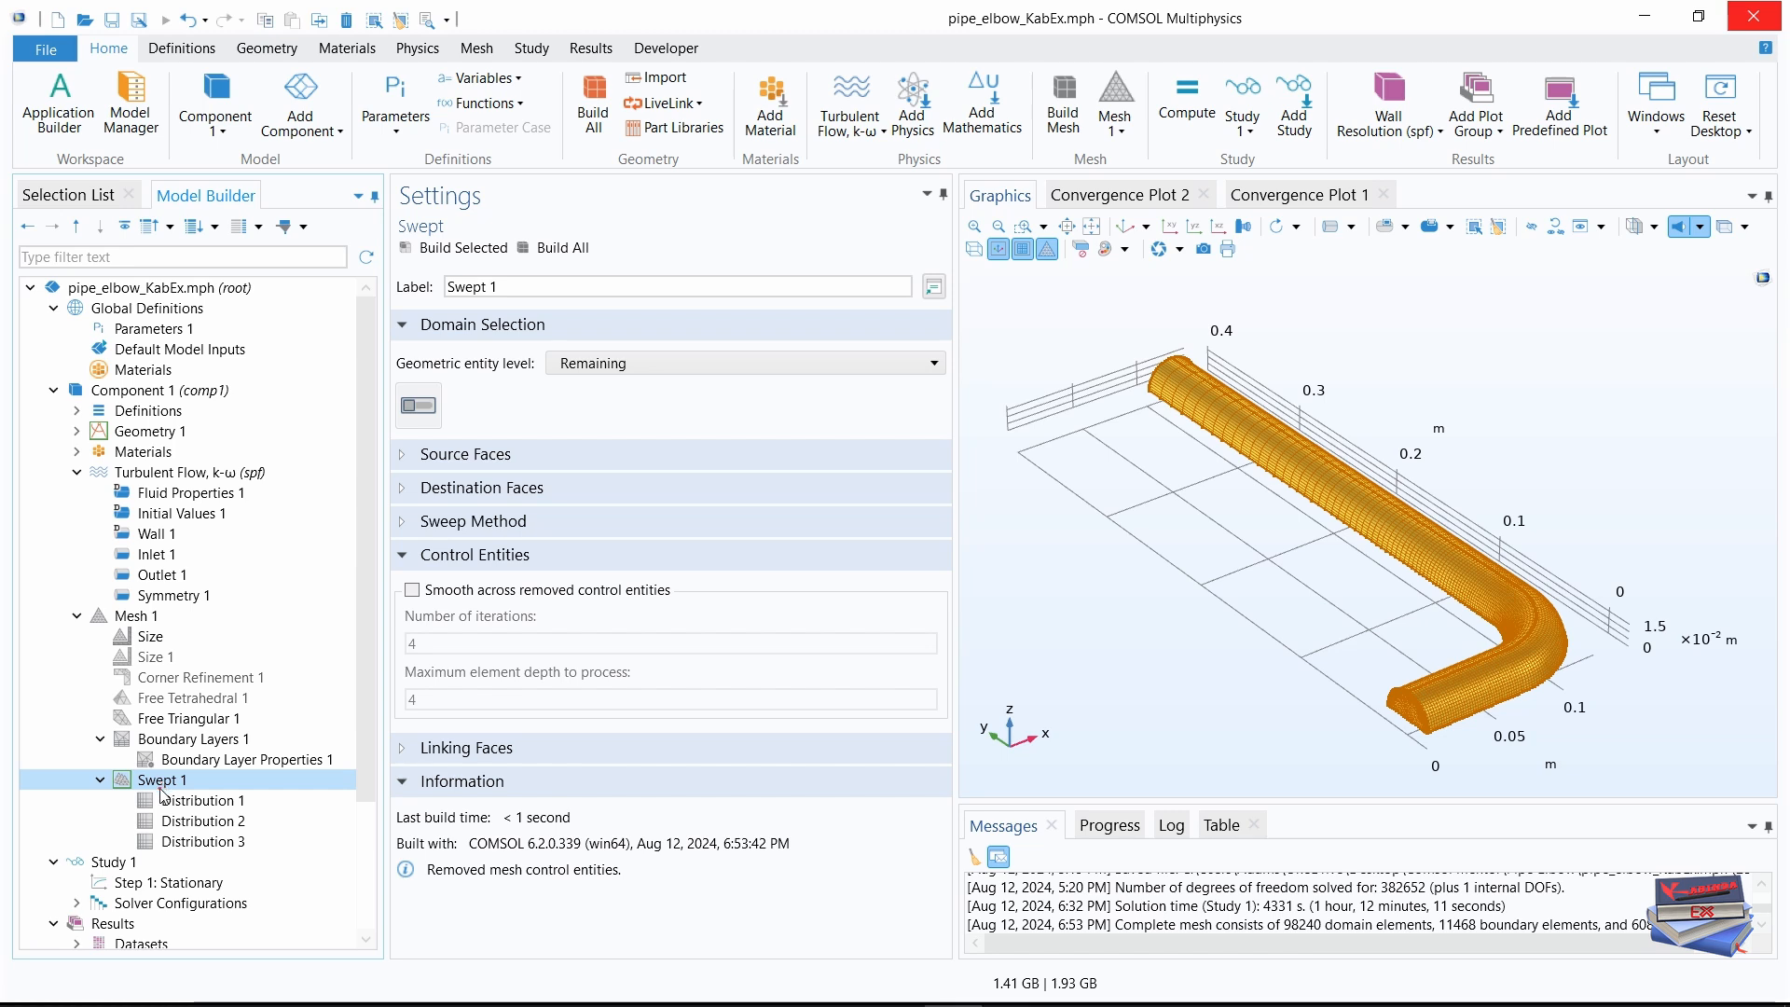
left_click(177, 801)
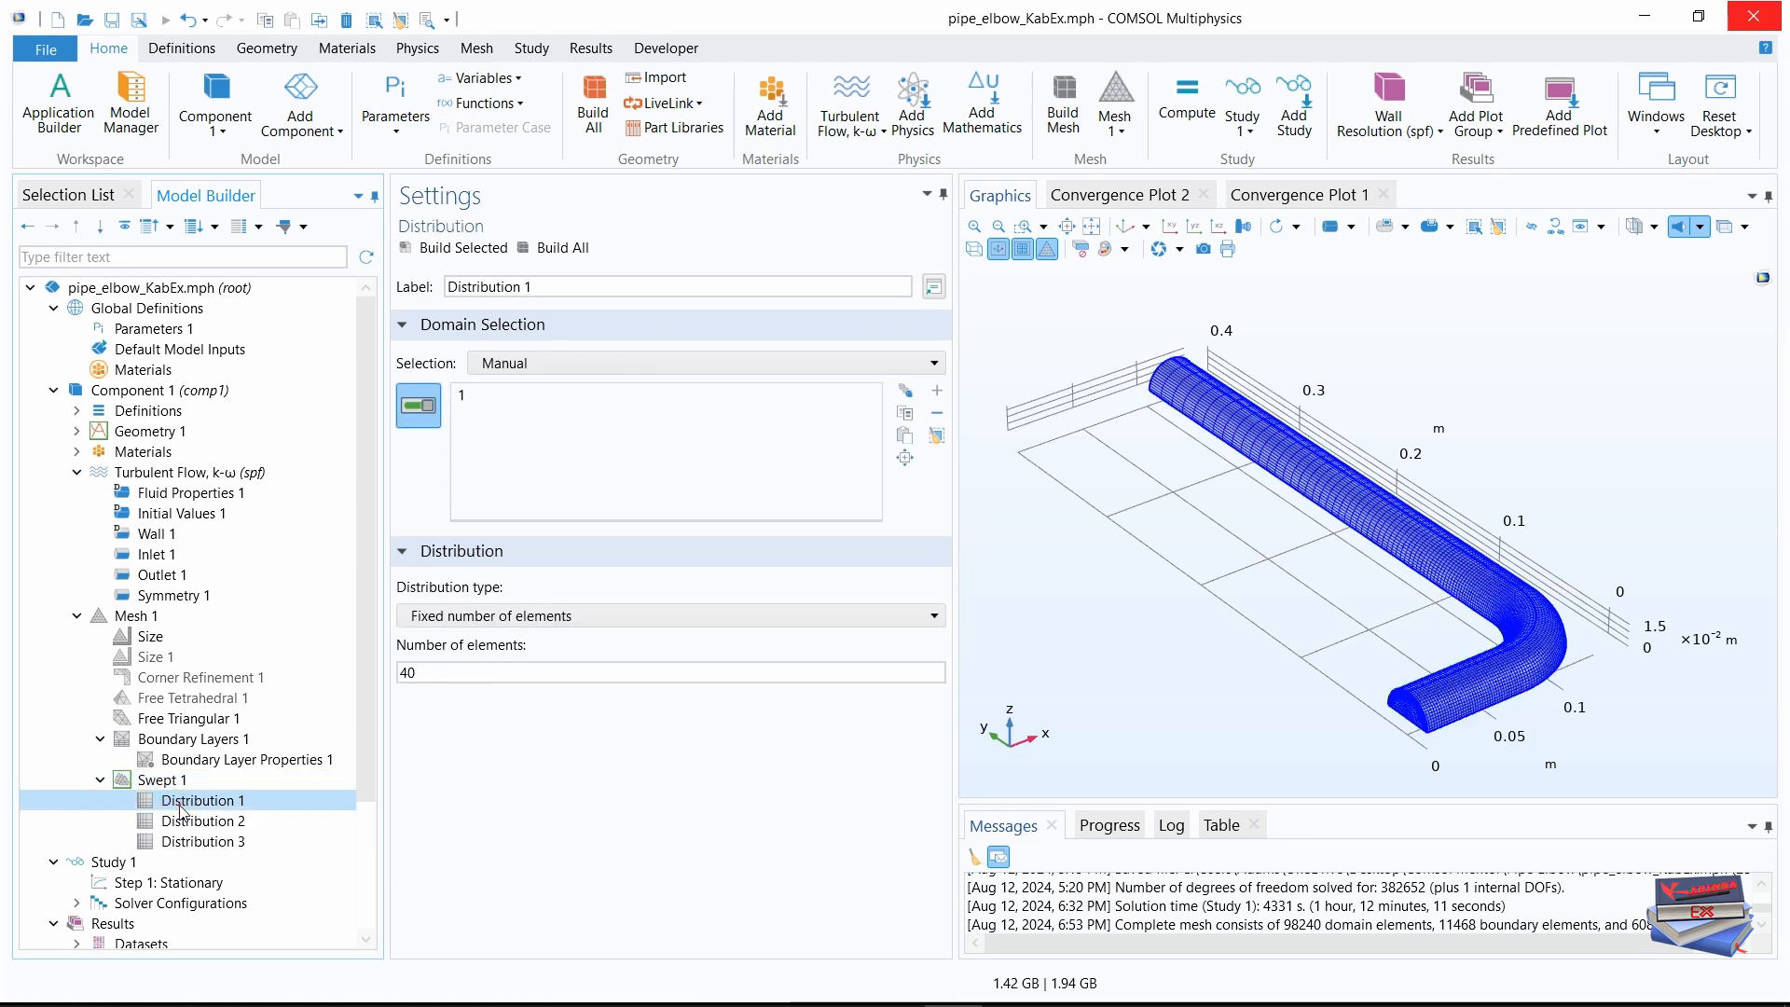
left_click(185, 822)
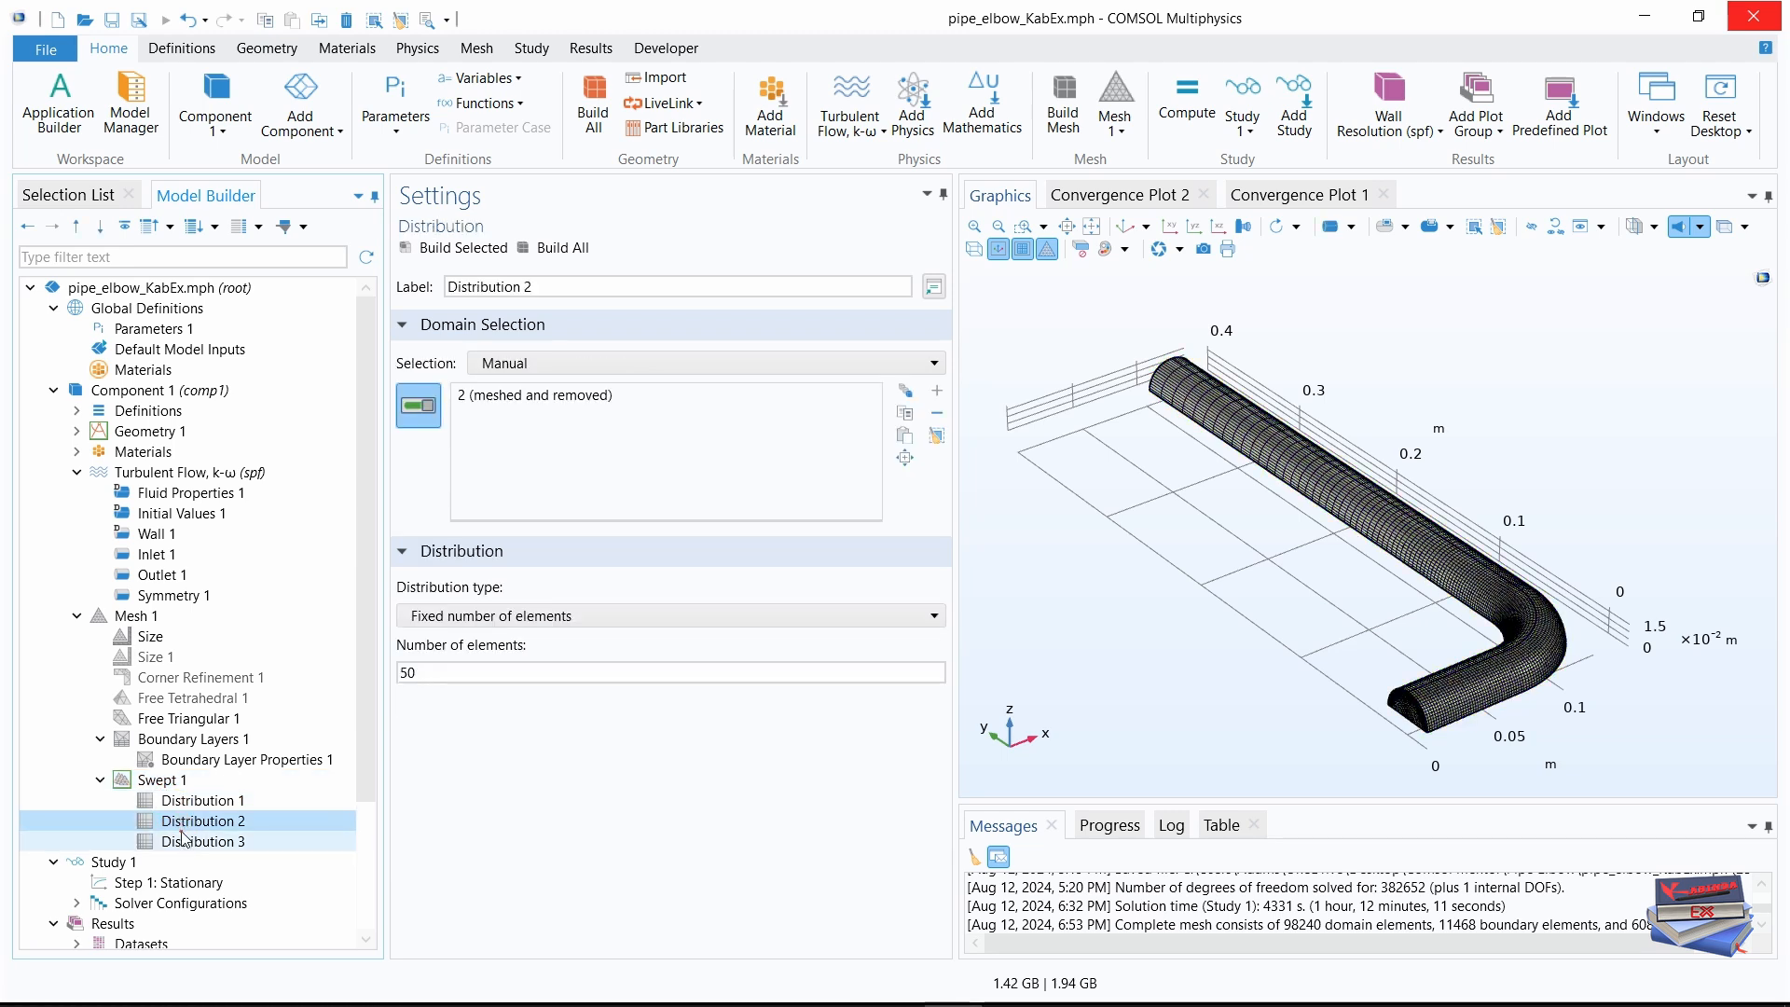
left_click(185, 844)
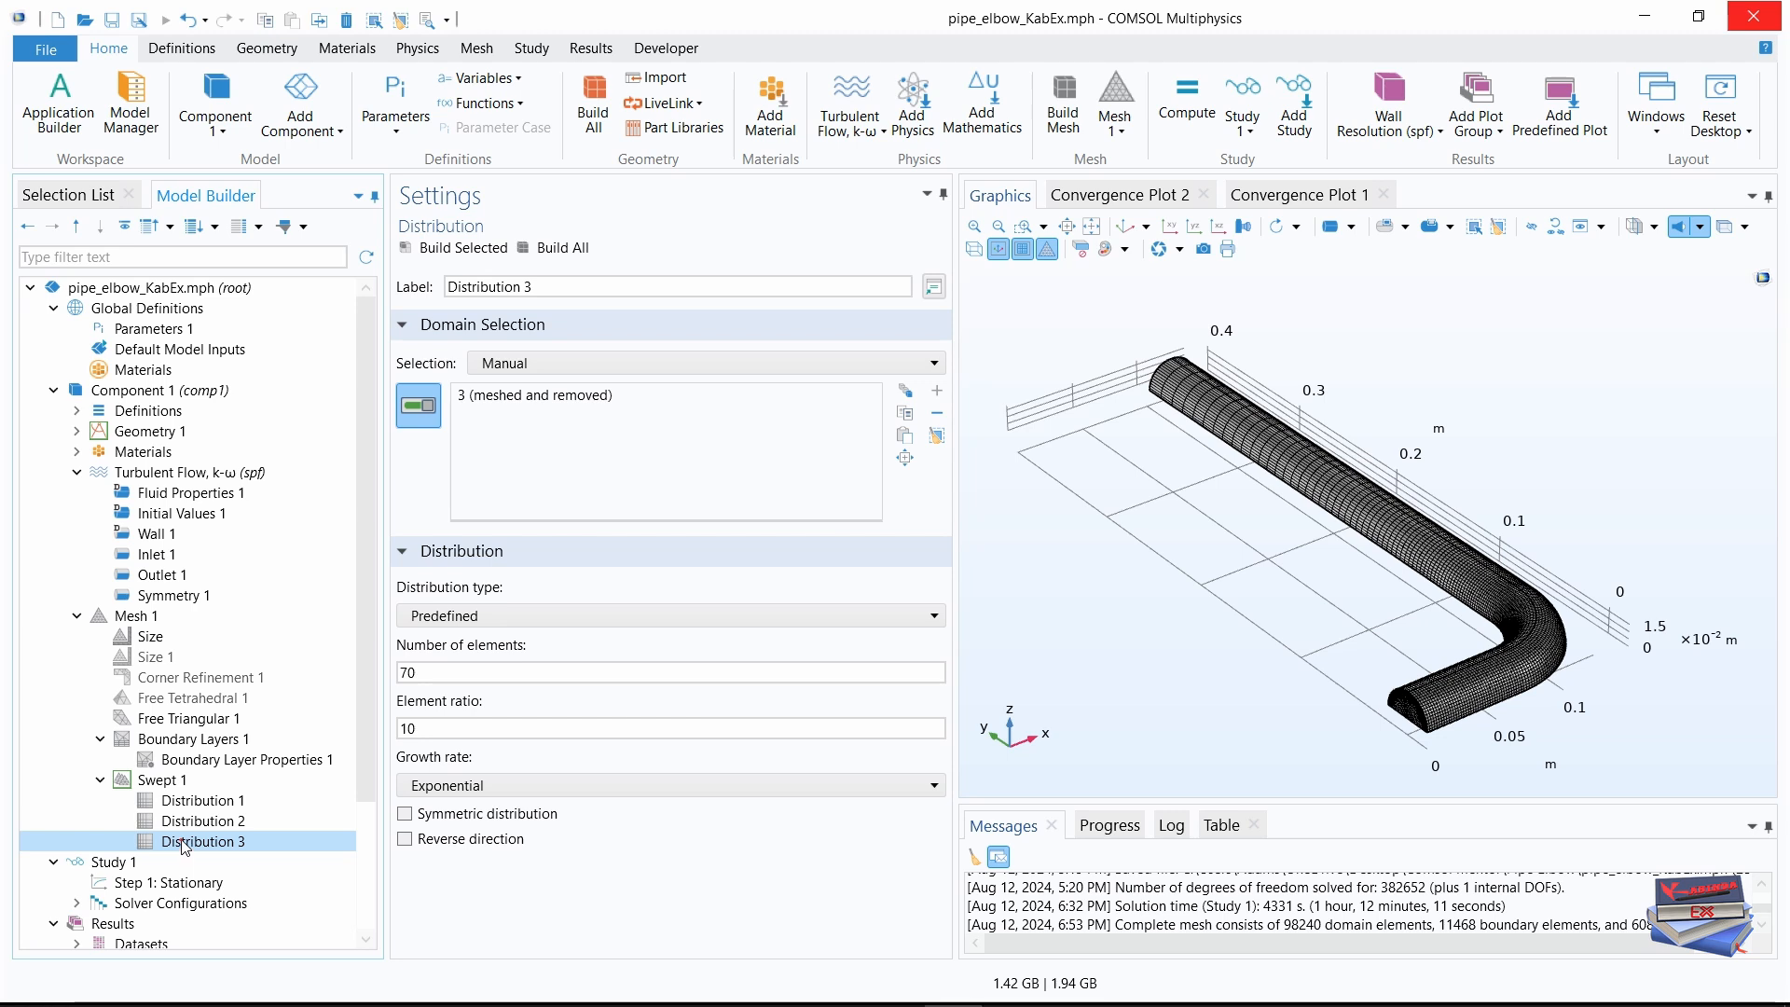
left_click(187, 802)
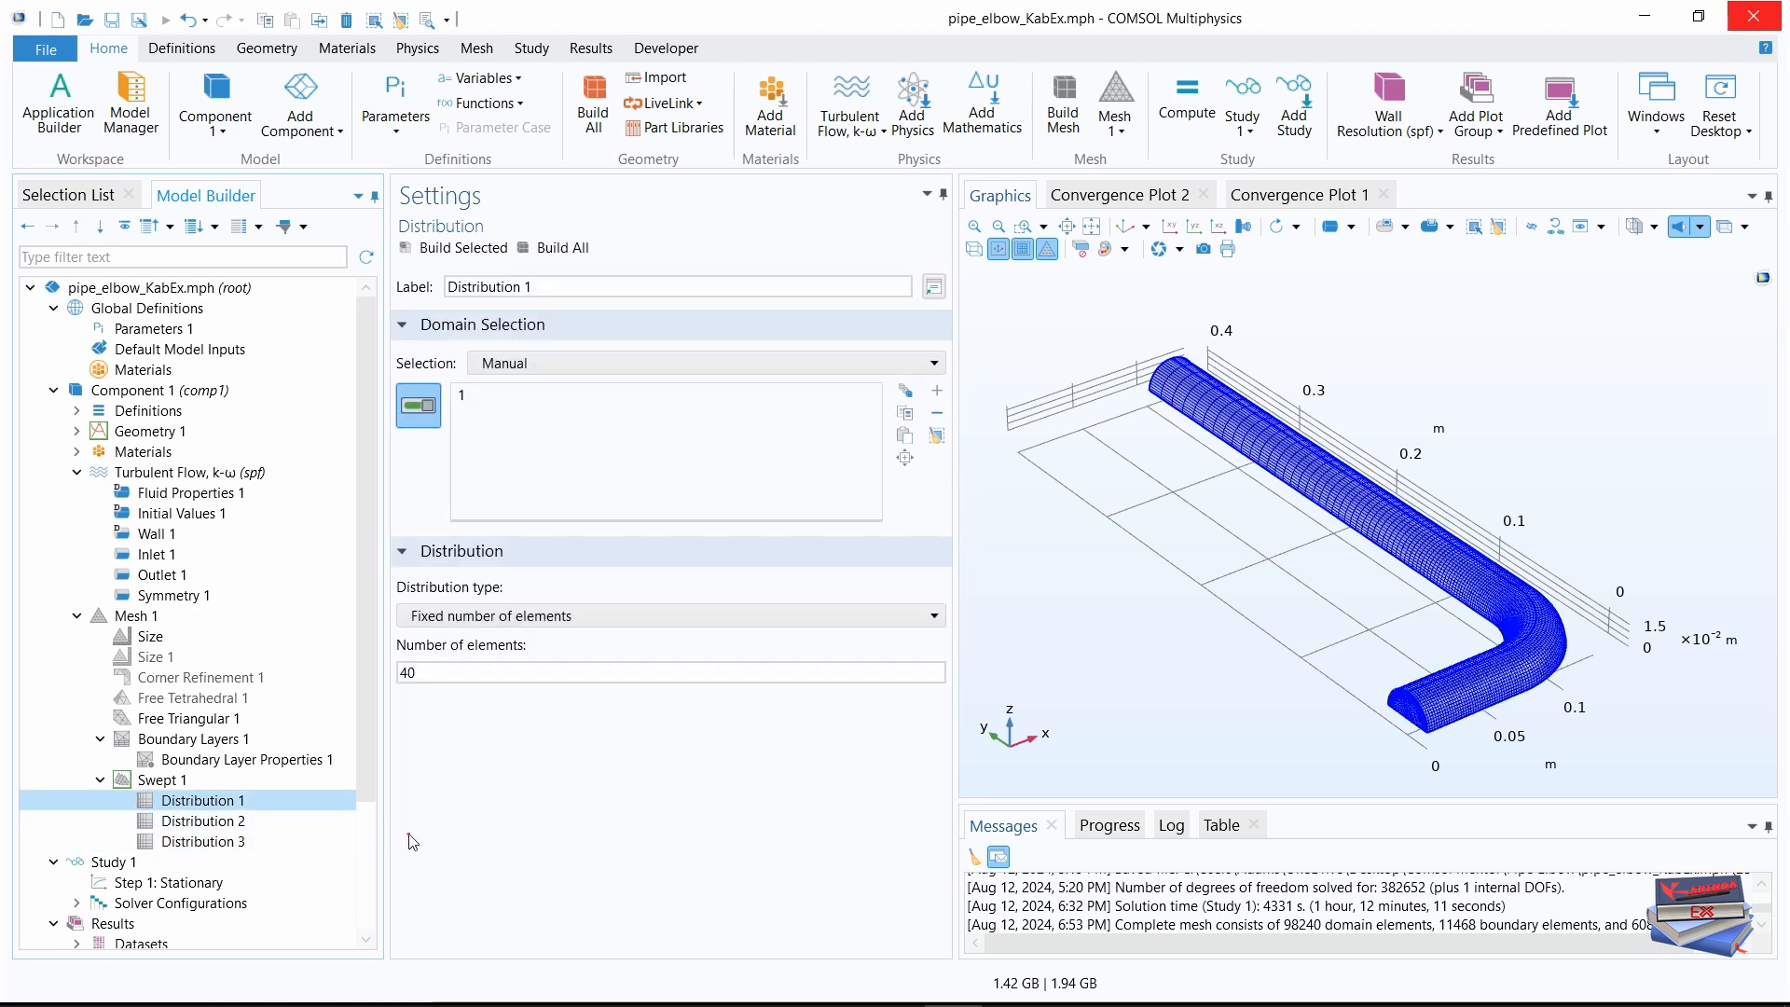
left_click(232, 844)
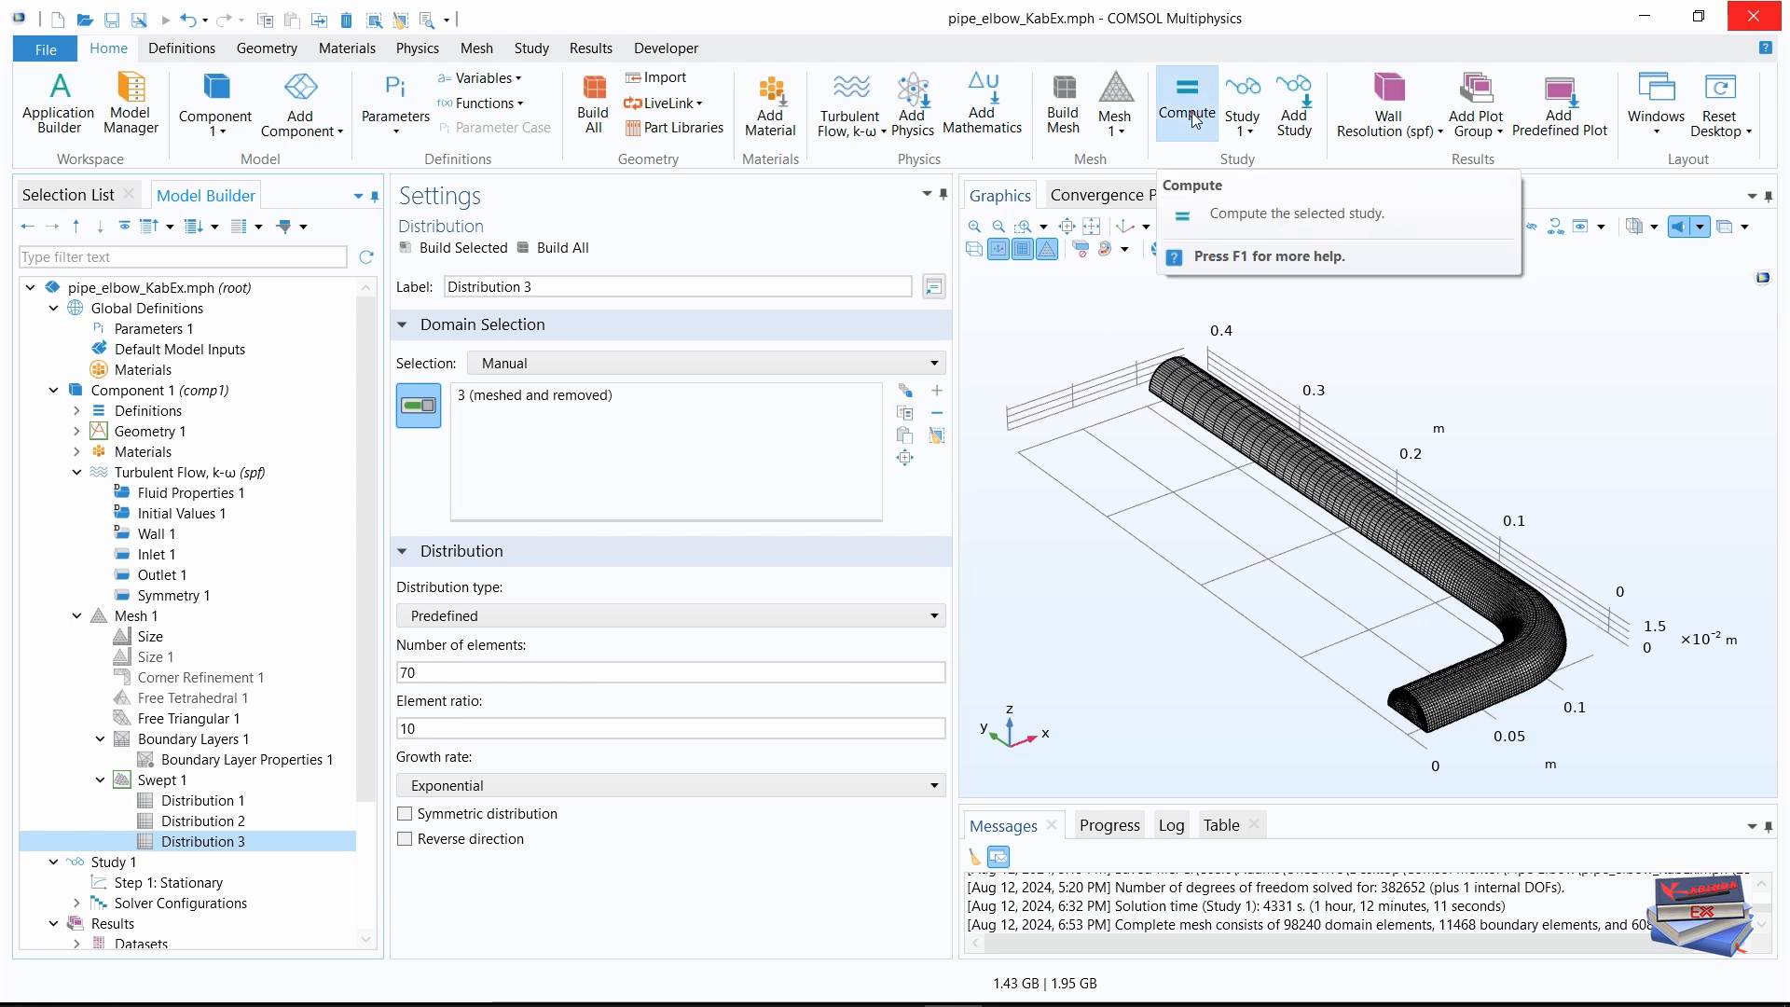
left_click(111, 28)
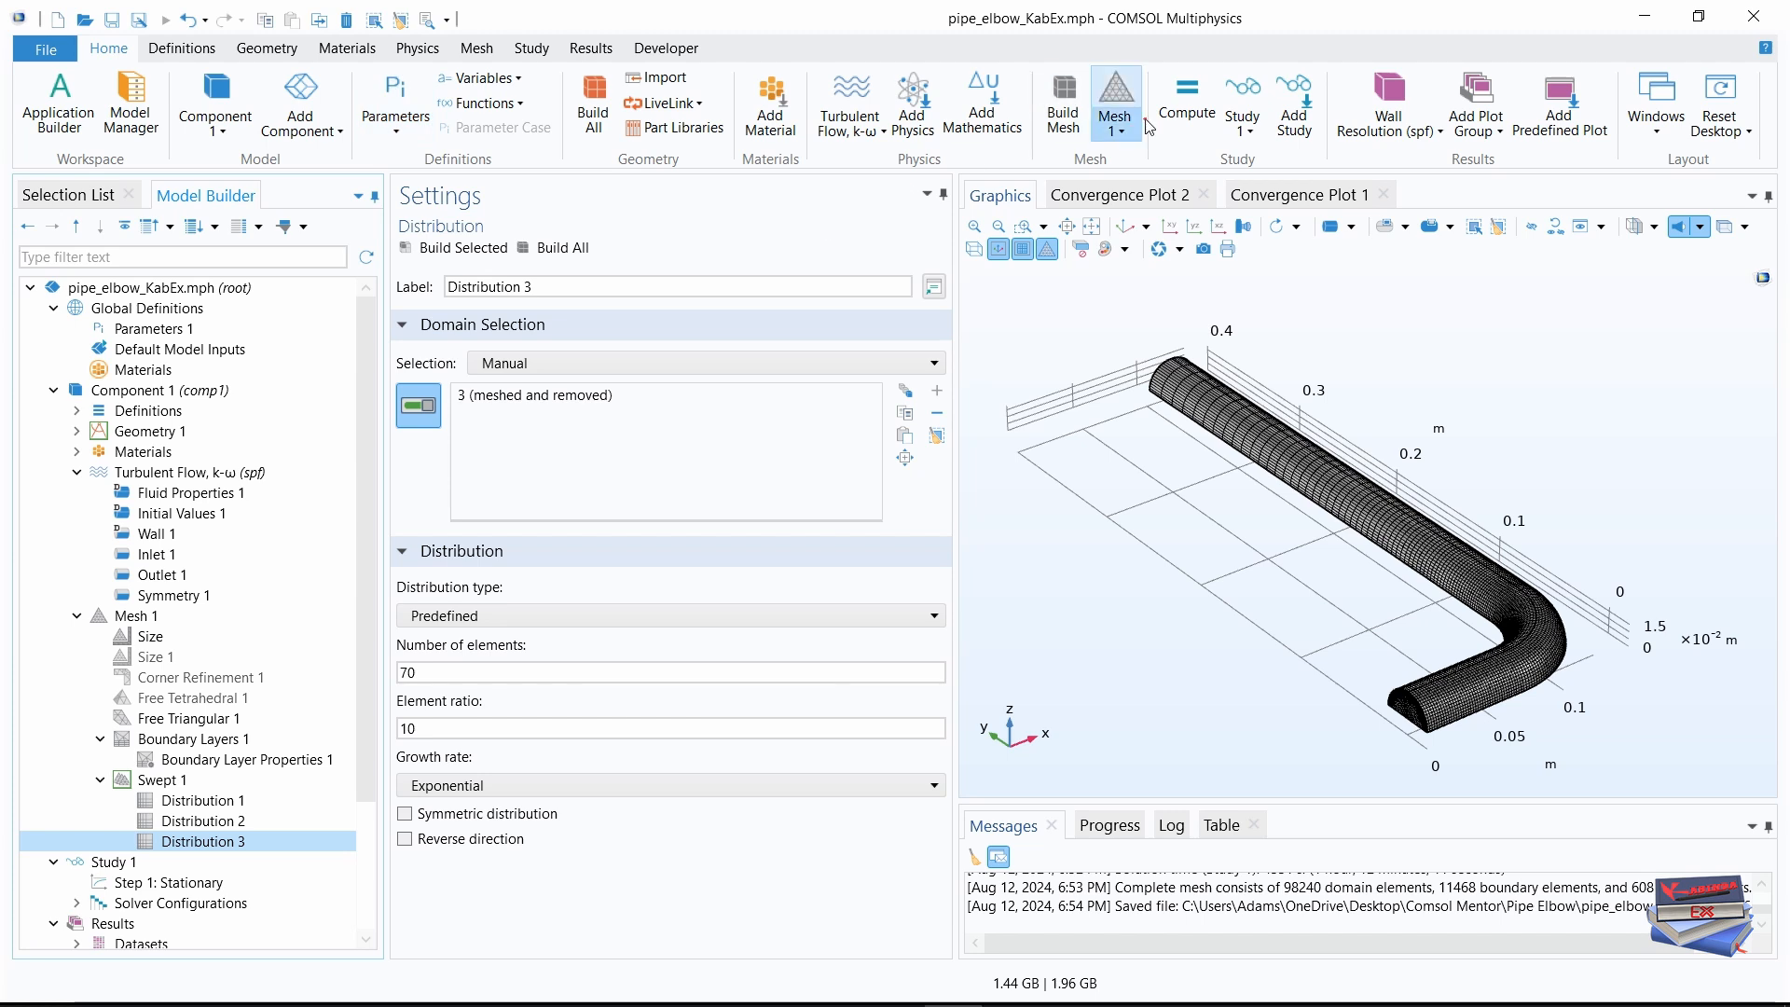
- Compute the study and collapse the Turbulent Flow, Mesh 1, Study 1 and Global Definitions nodes in the model tree
left_click(1192, 114)
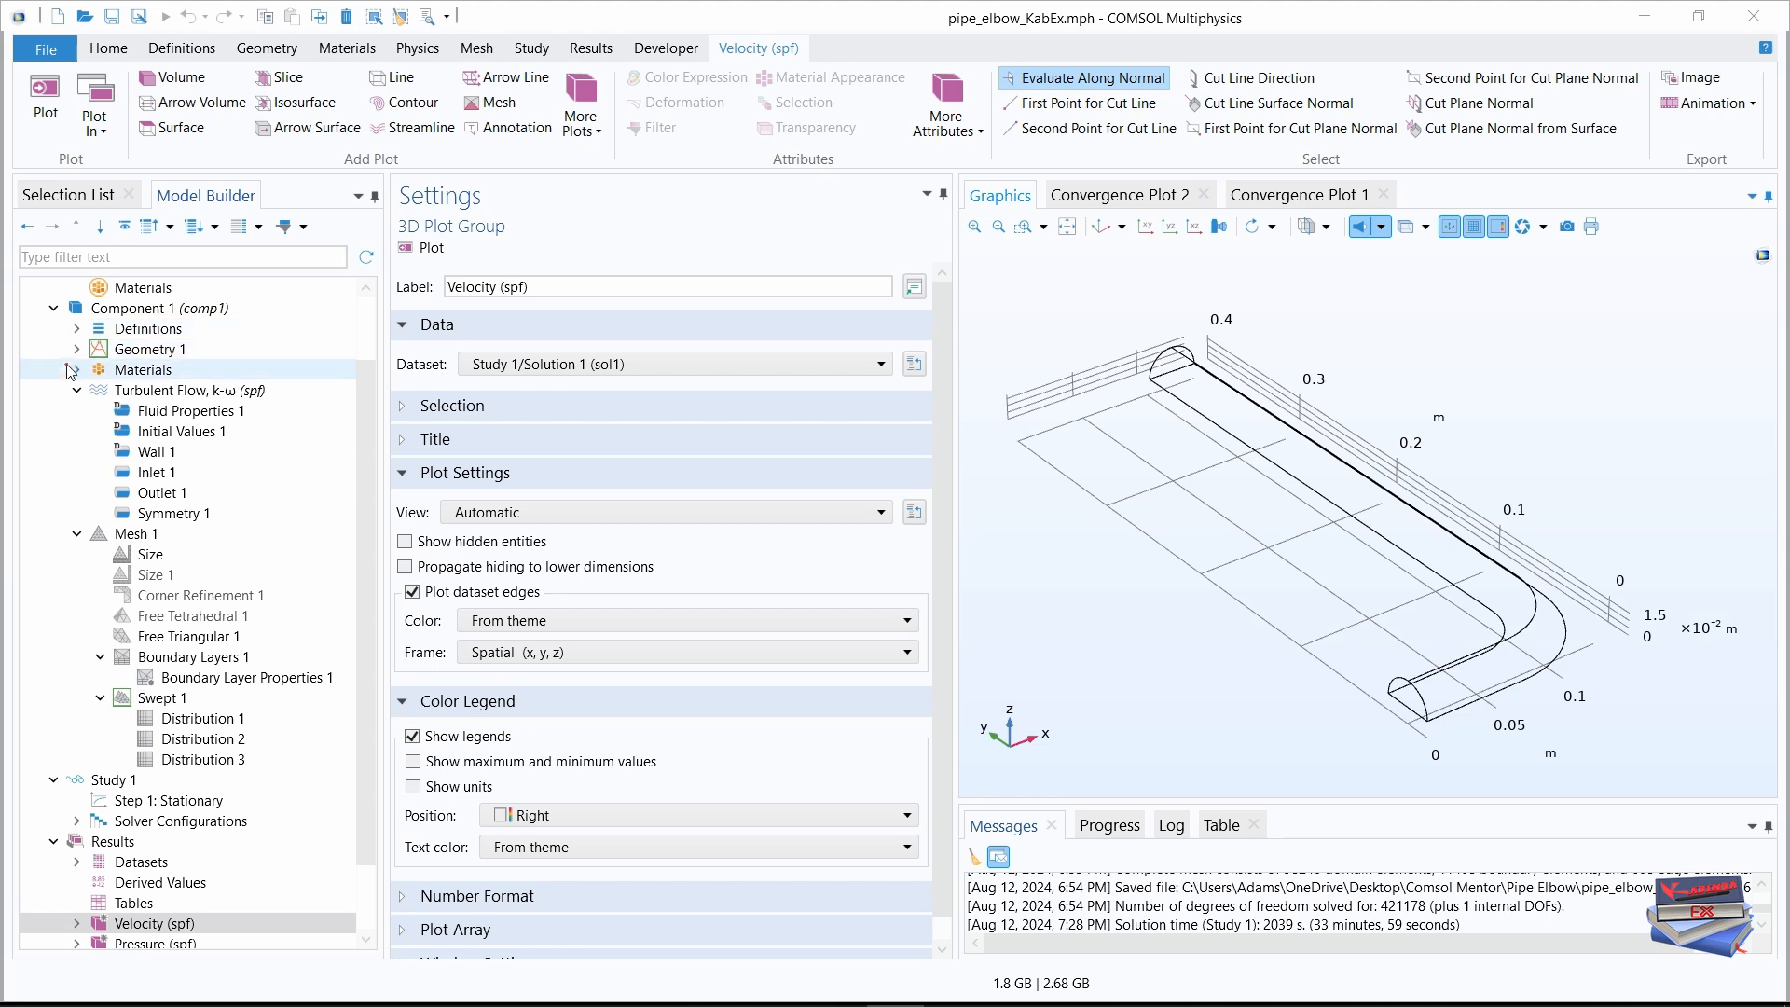
left_click(74, 390)
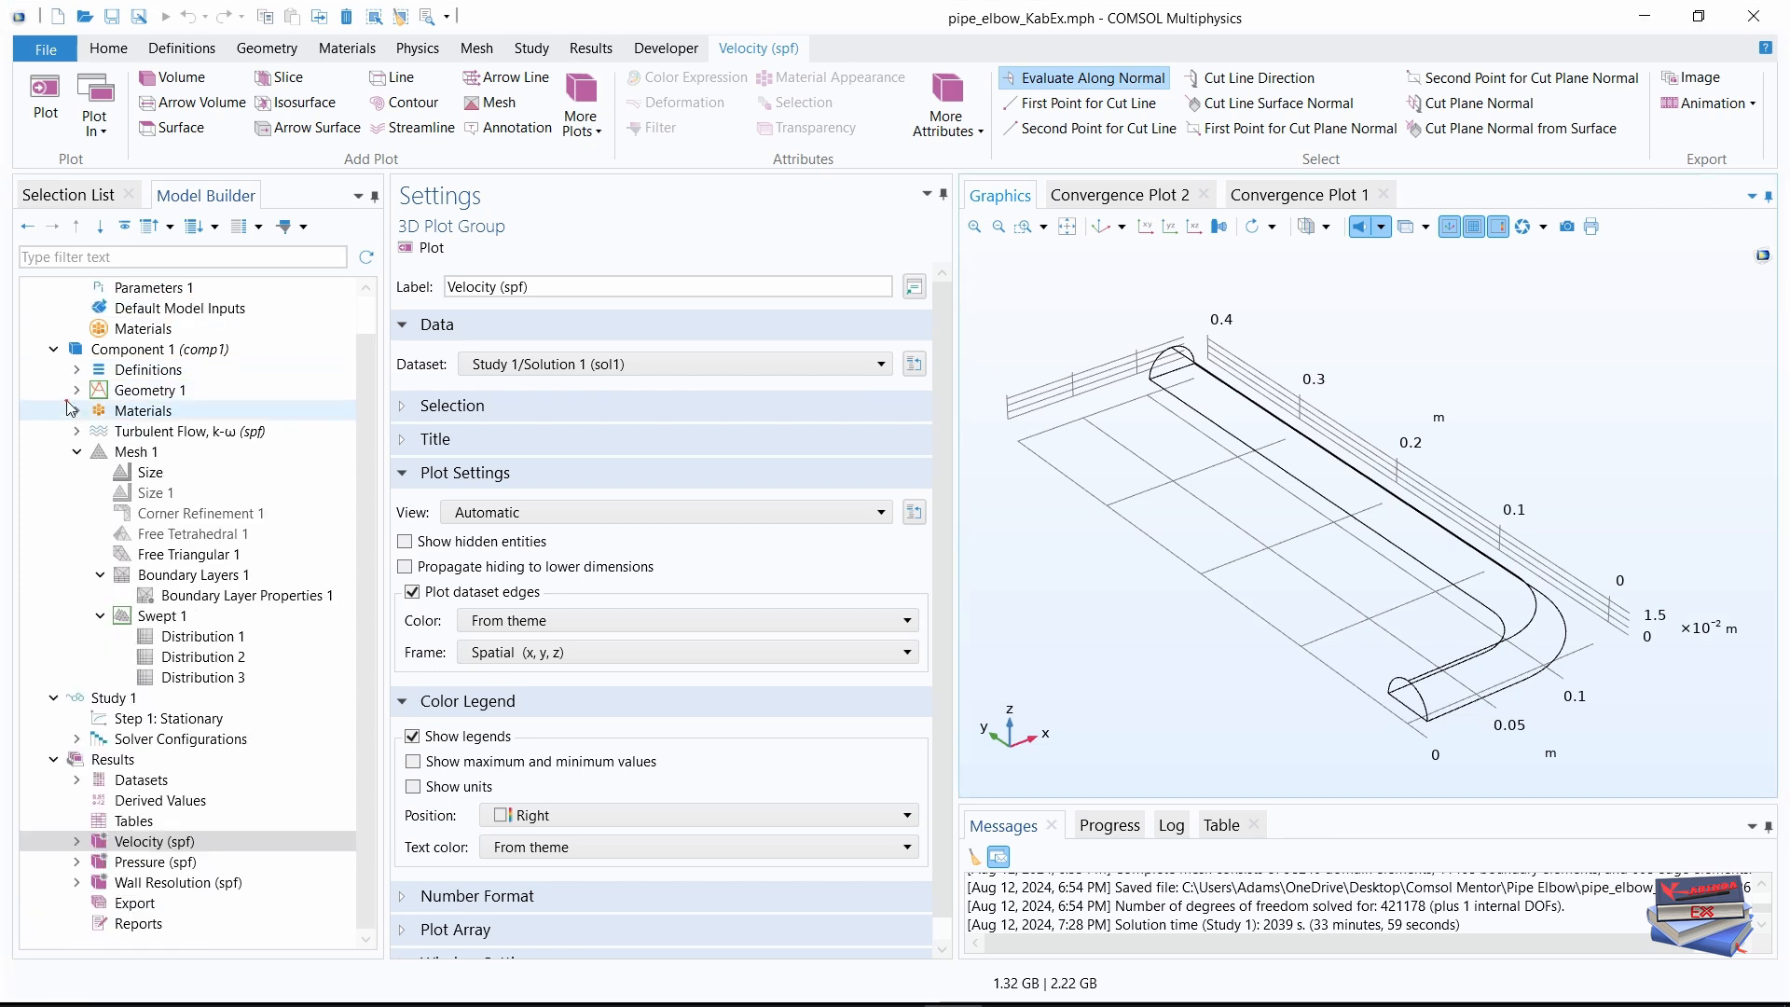
left_click(75, 451)
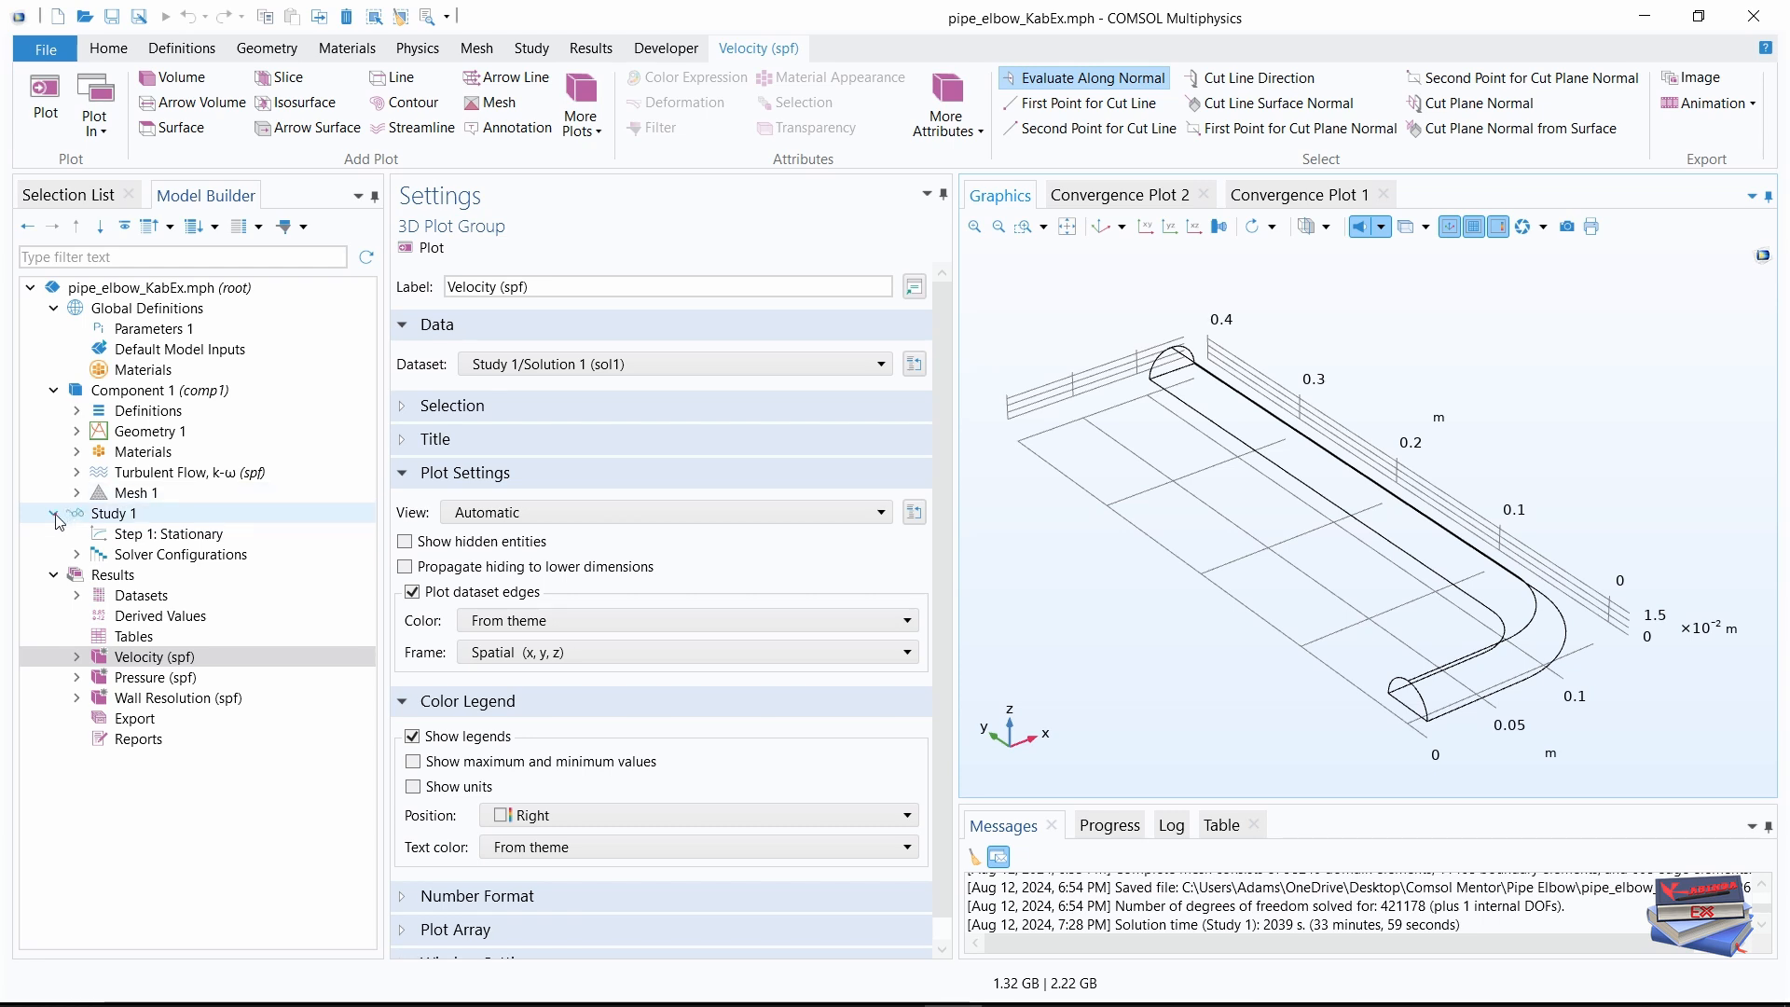
left_click(54, 513)
left_click(53, 308)
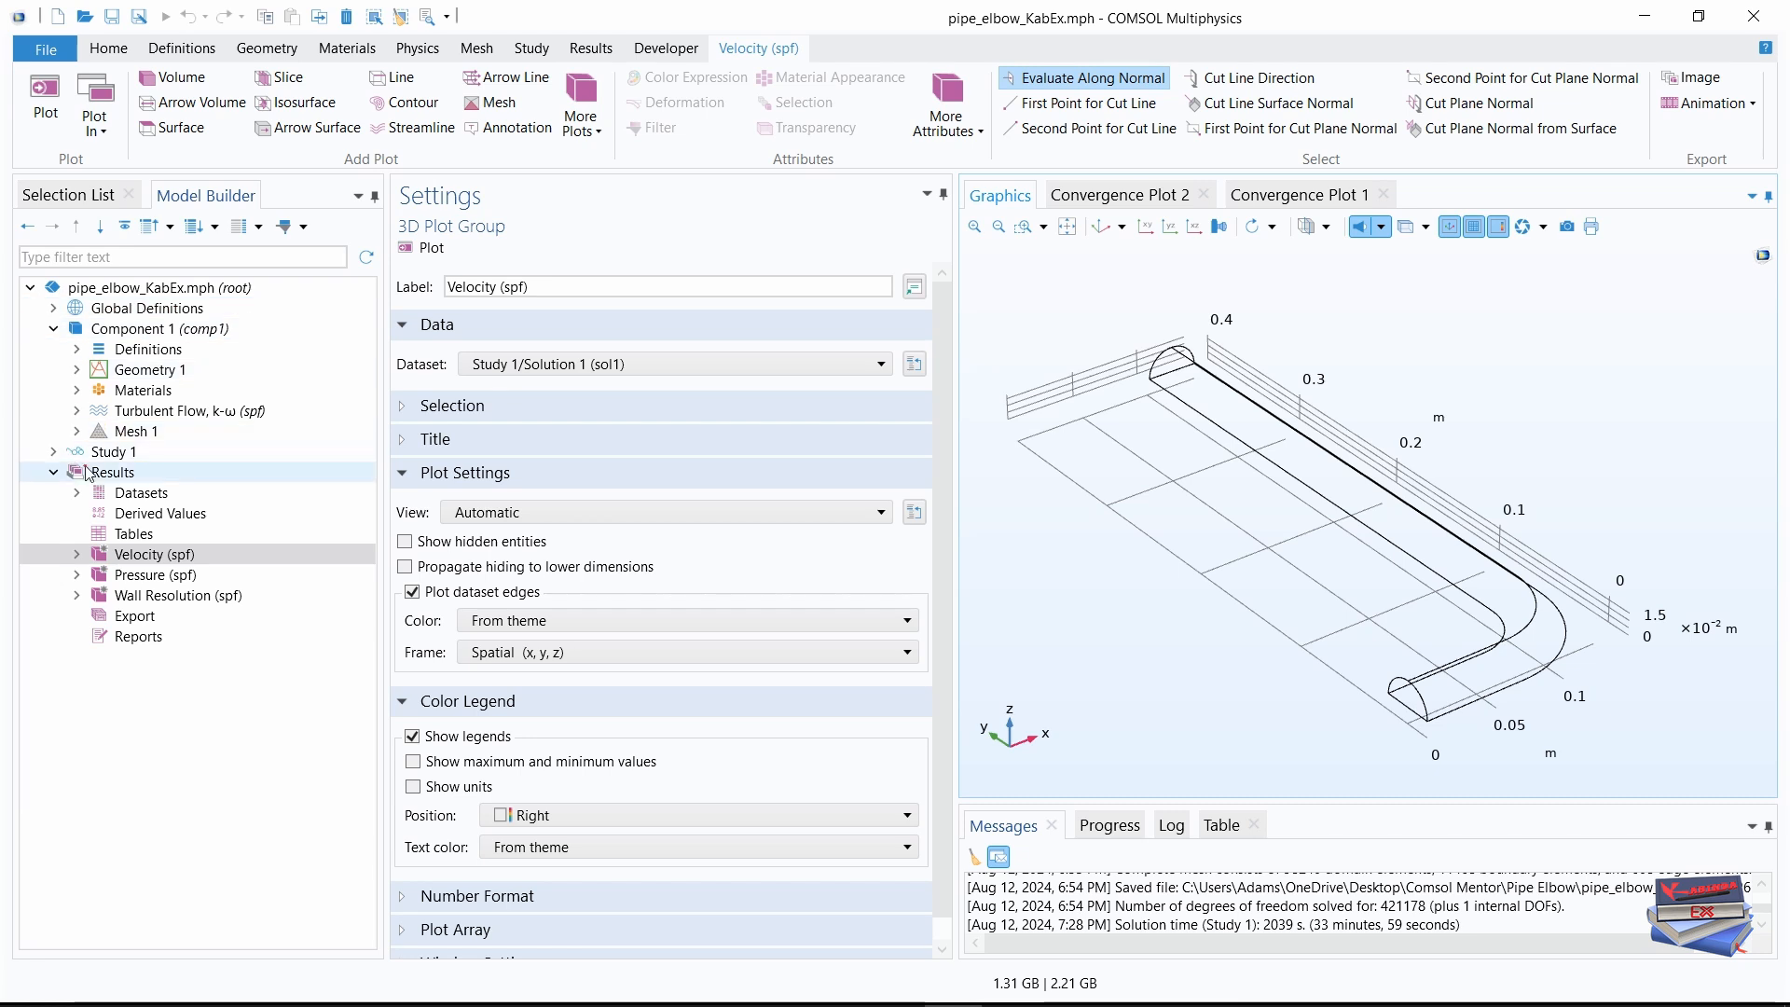
- Plot the Wall Resolution (spf) group of the computed solution
left_click(110, 475)
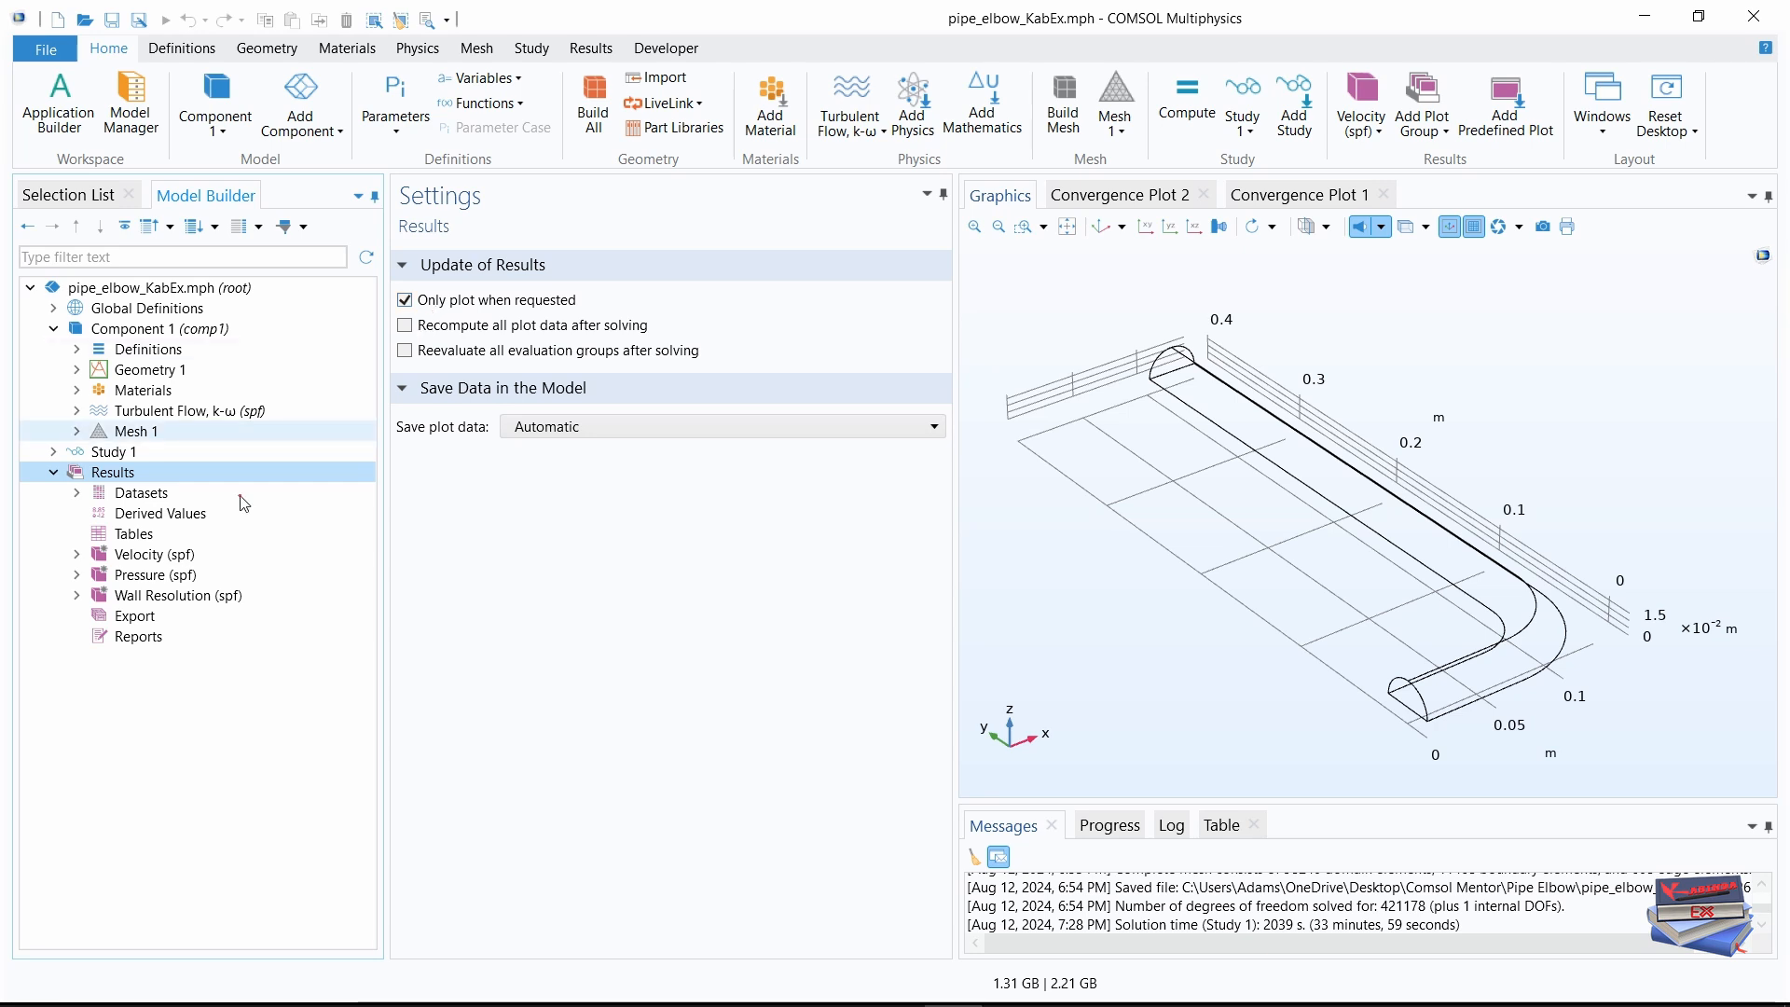
left_click(157, 599)
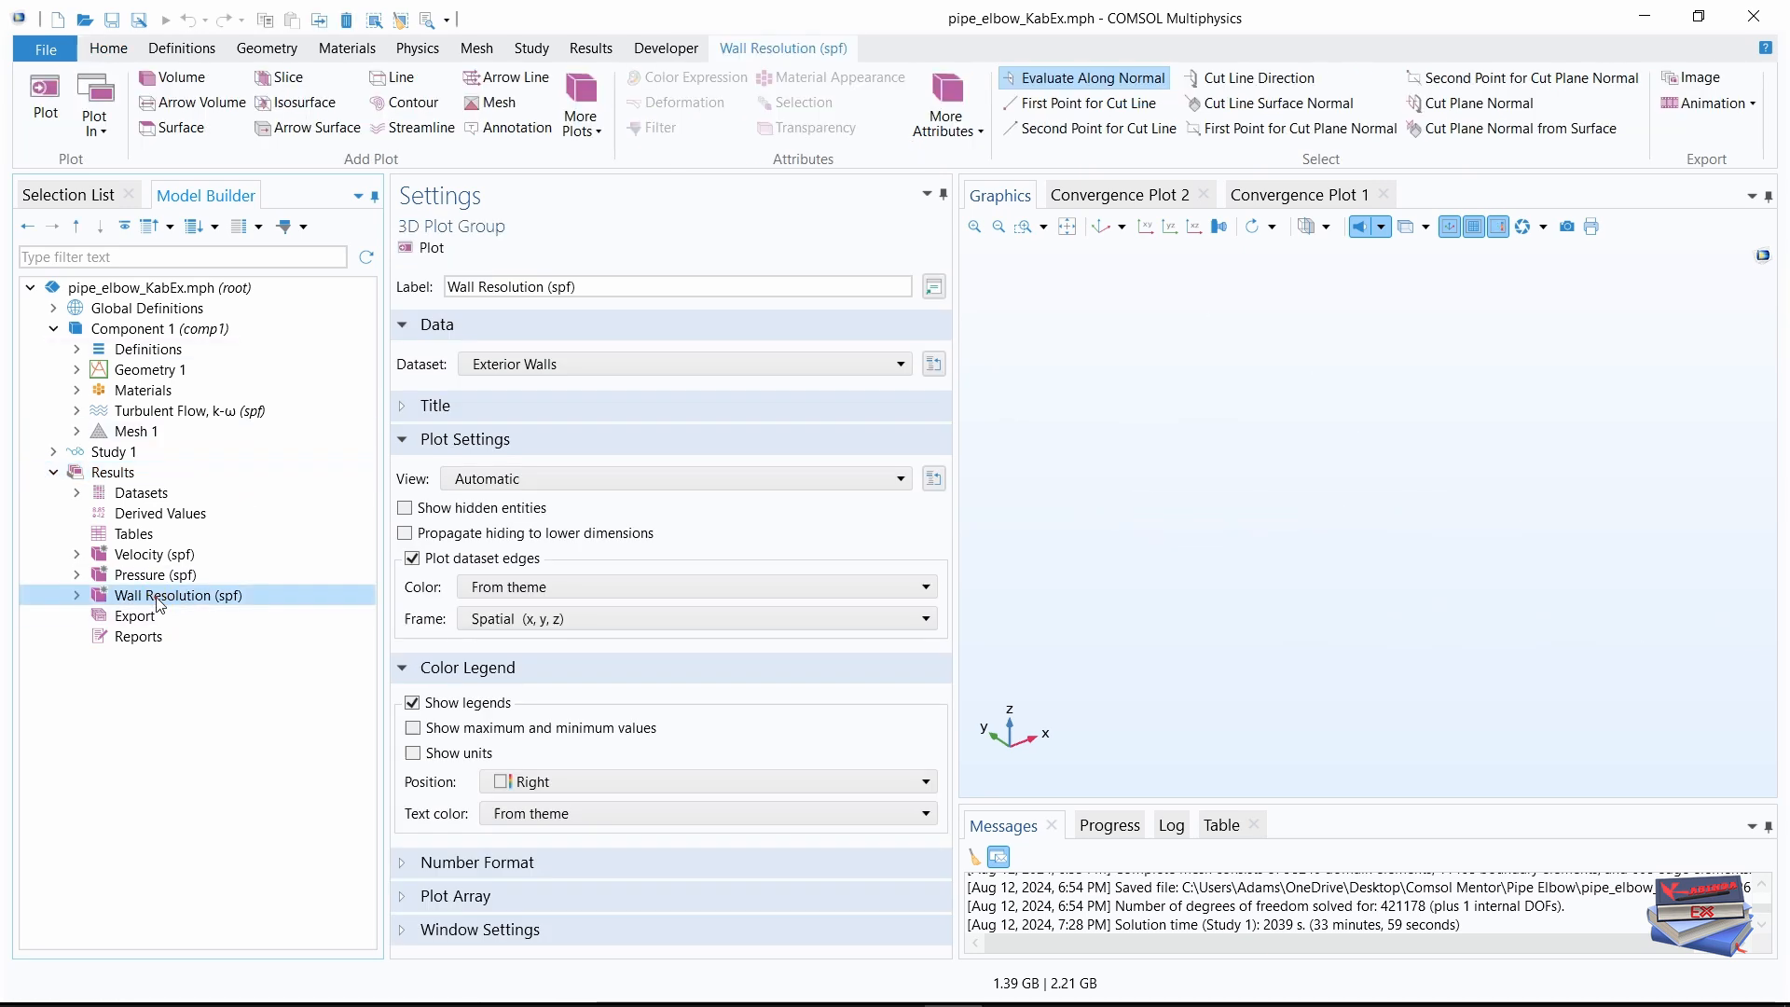
left_click(426, 247)
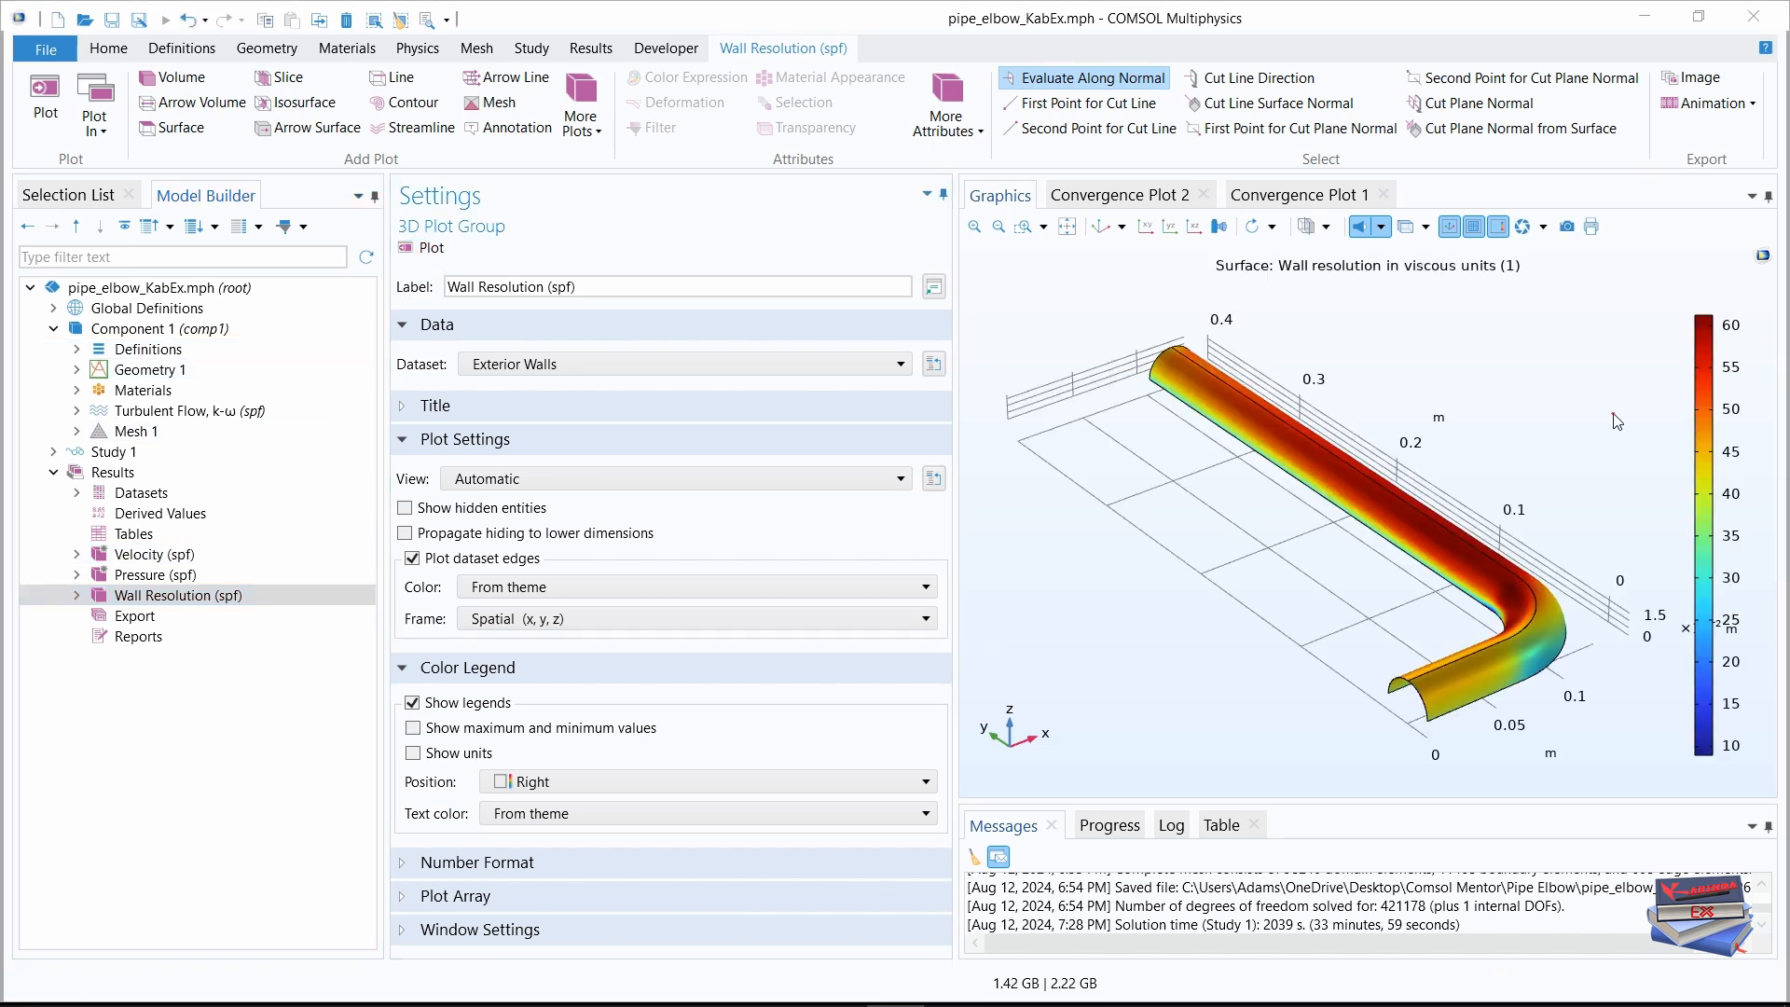
- Inspect the wall resolution plot, restore the default 3D view and hide the grid
left_click_drag(1114, 623, 1166, 633)
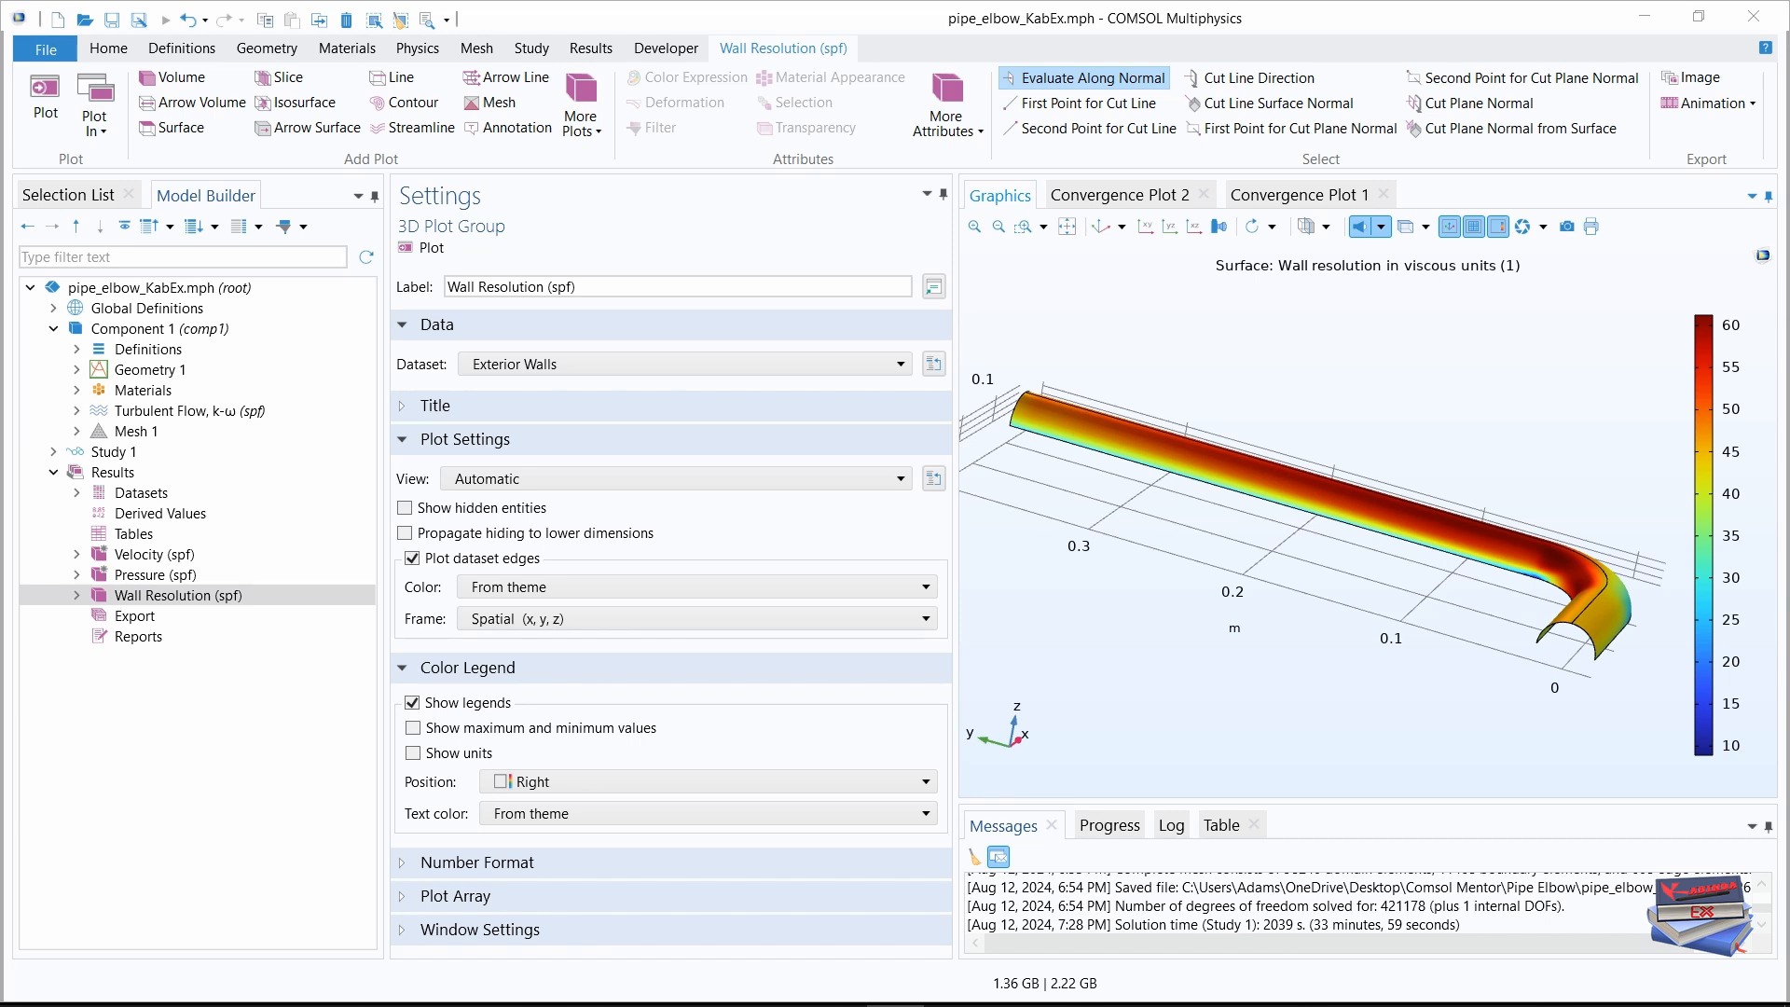
left_click(1102, 227)
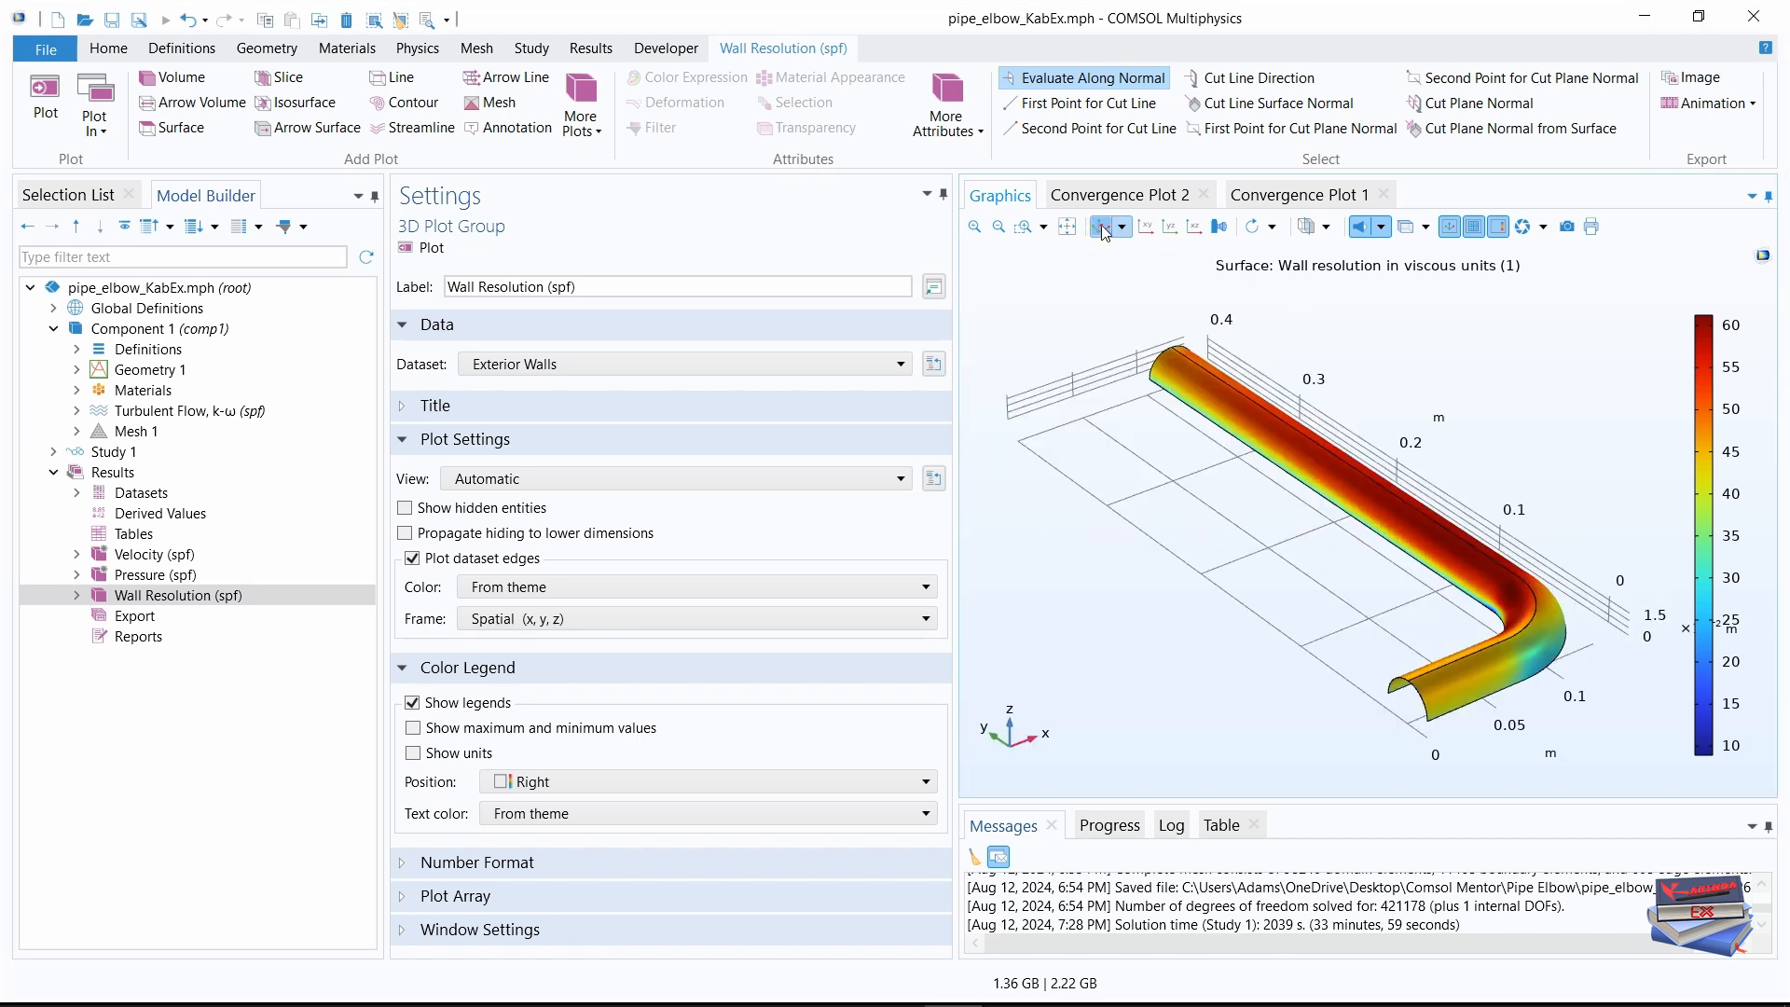
left_click(1475, 231)
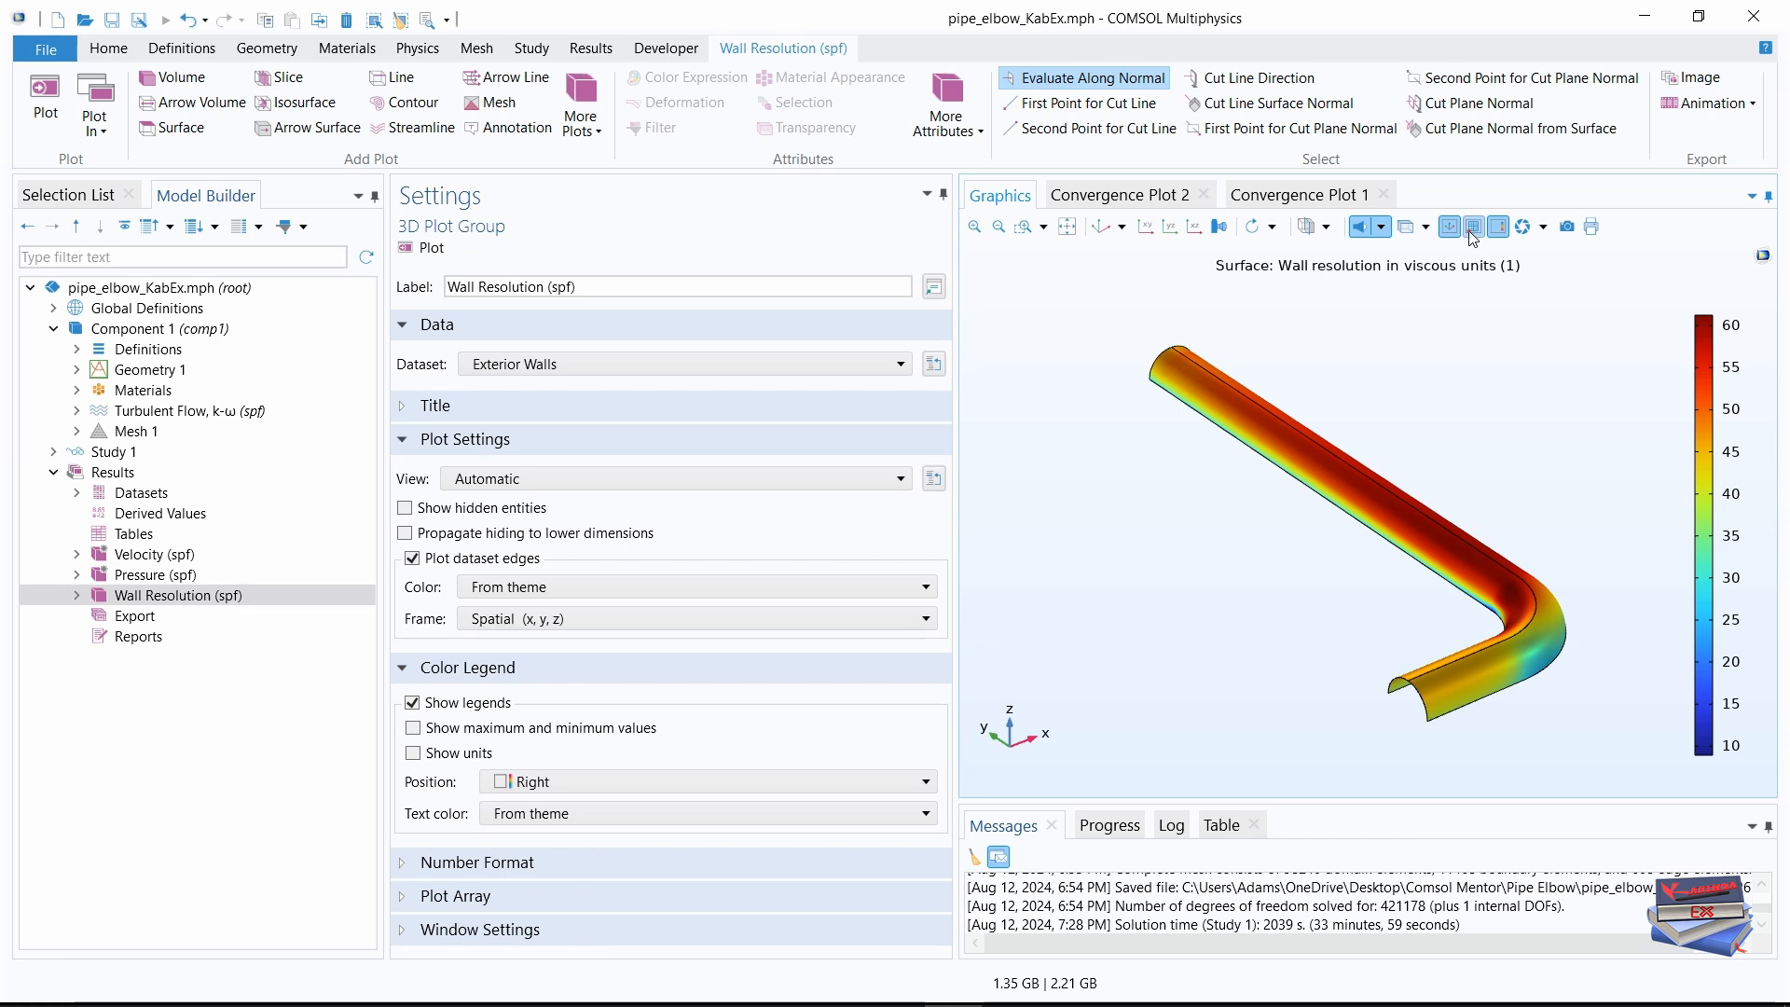
left_click(1068, 227)
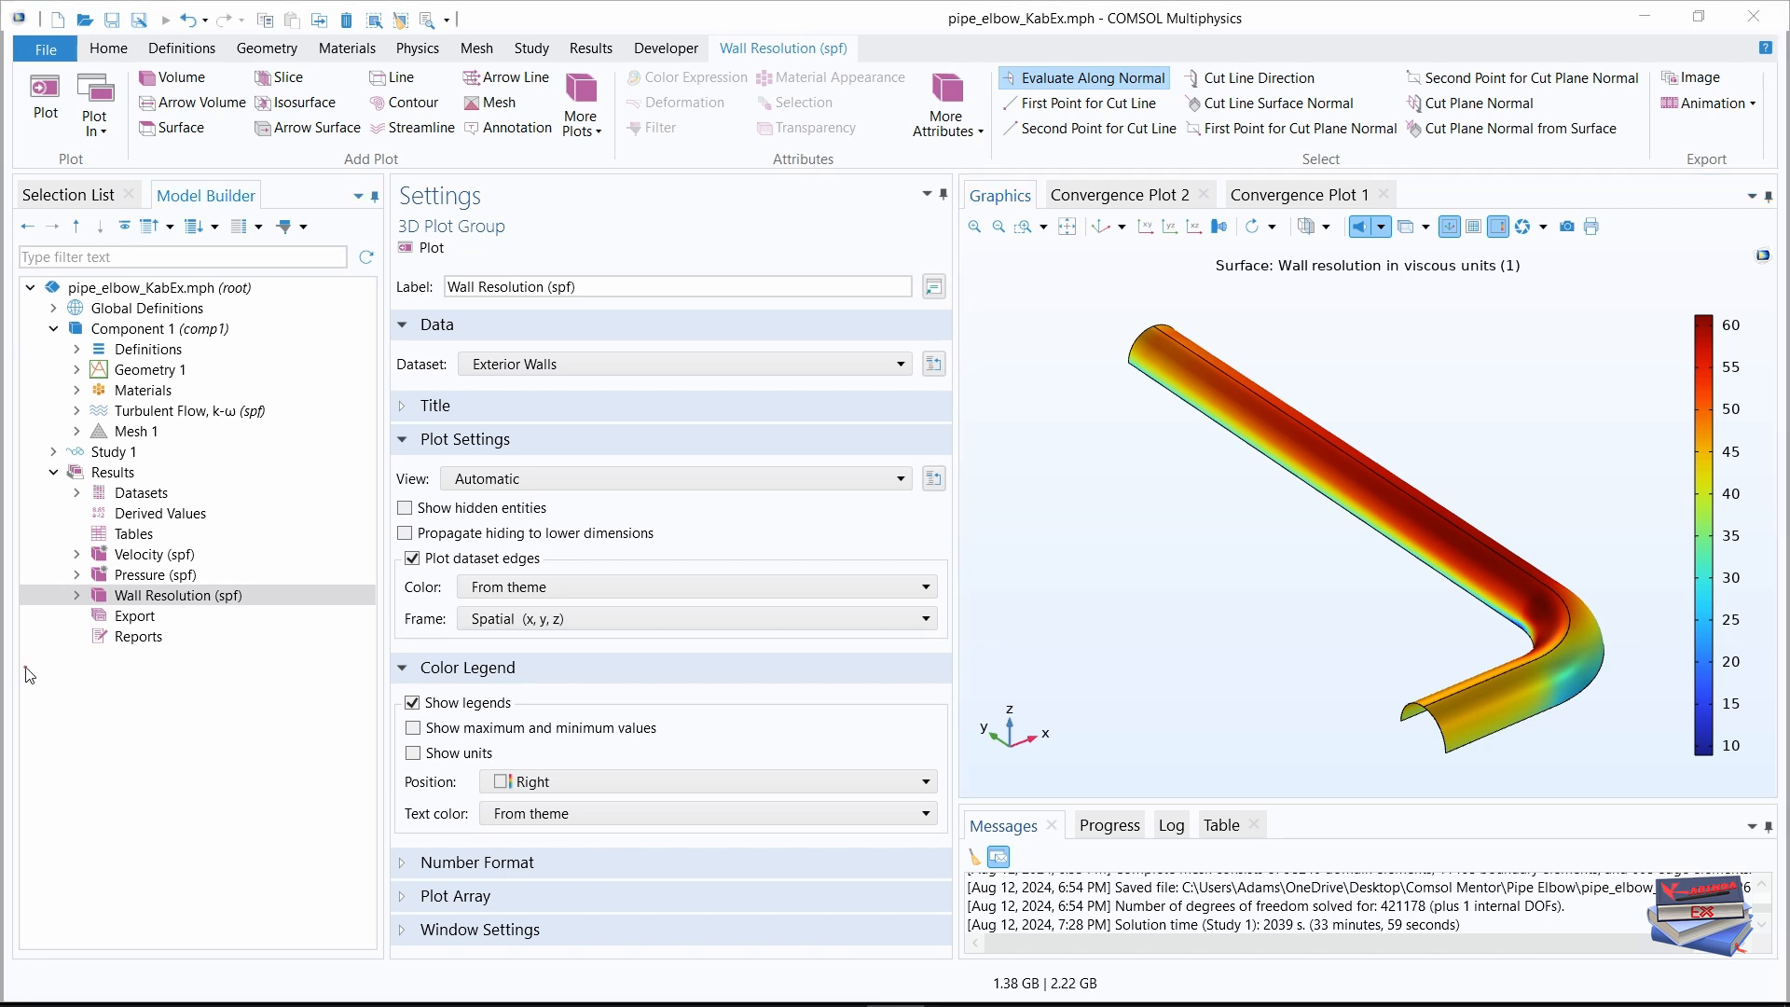
- Disable the Surface plot in the Pressure (spf) plot group
left_click(76, 575)
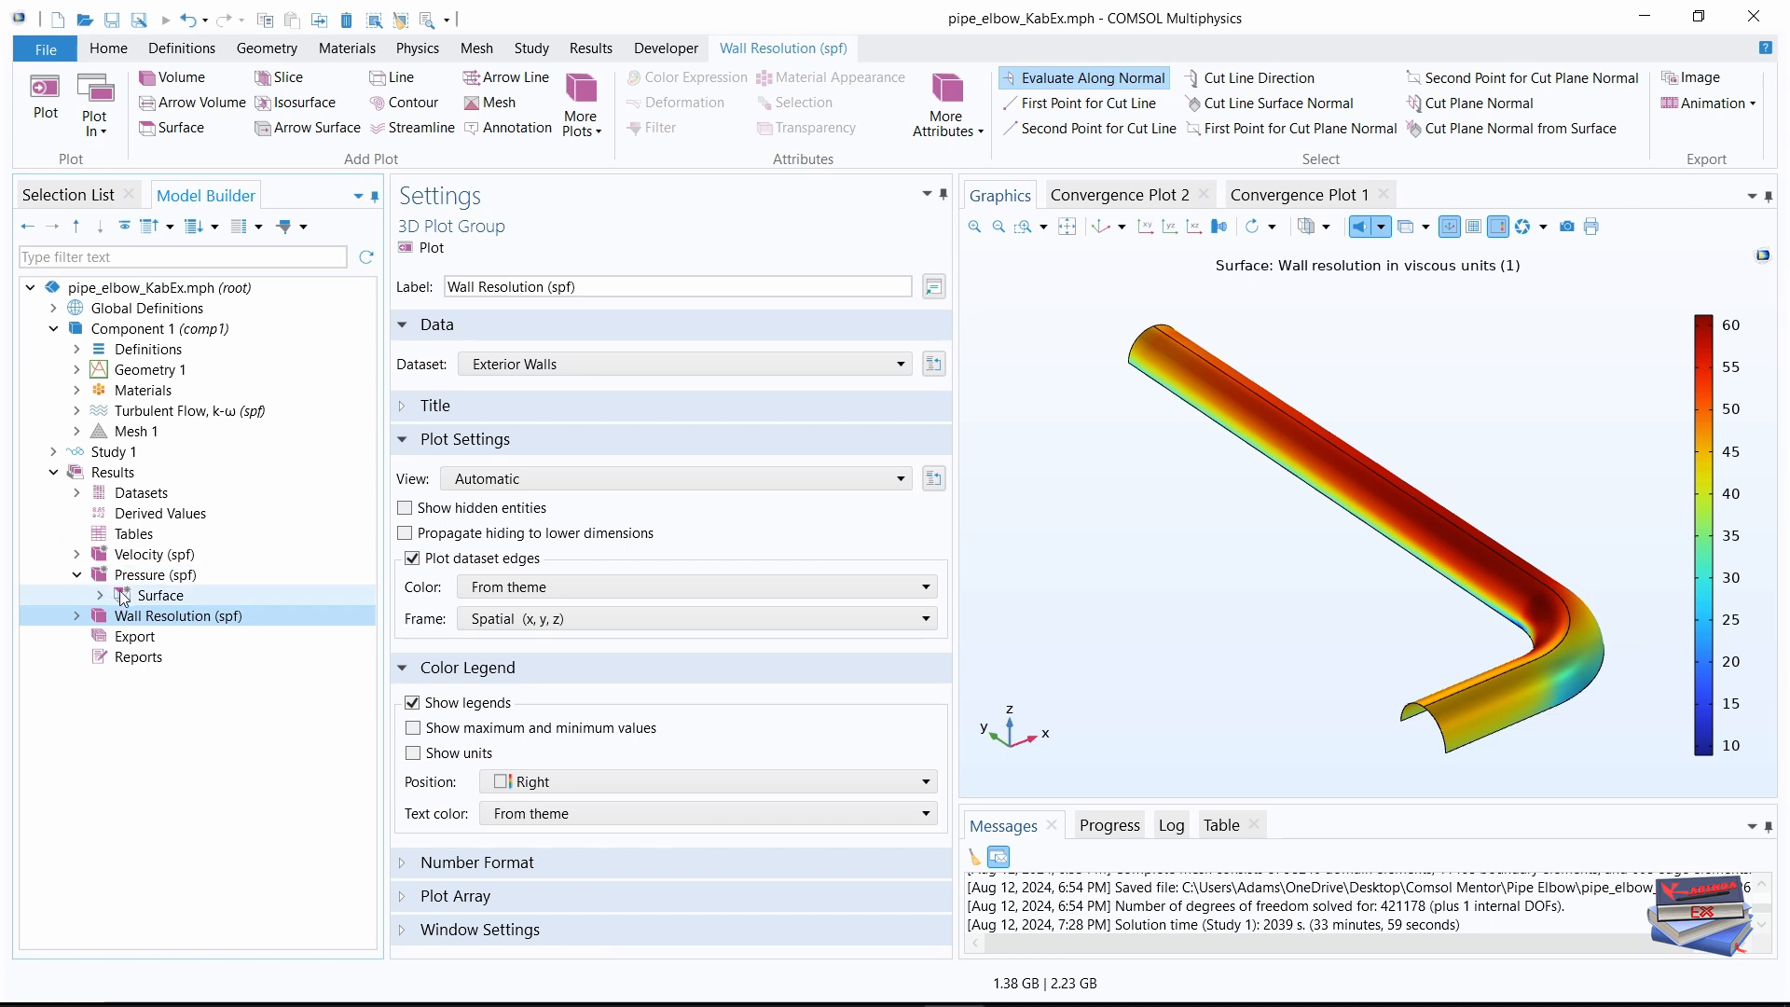
right_click(146, 598)
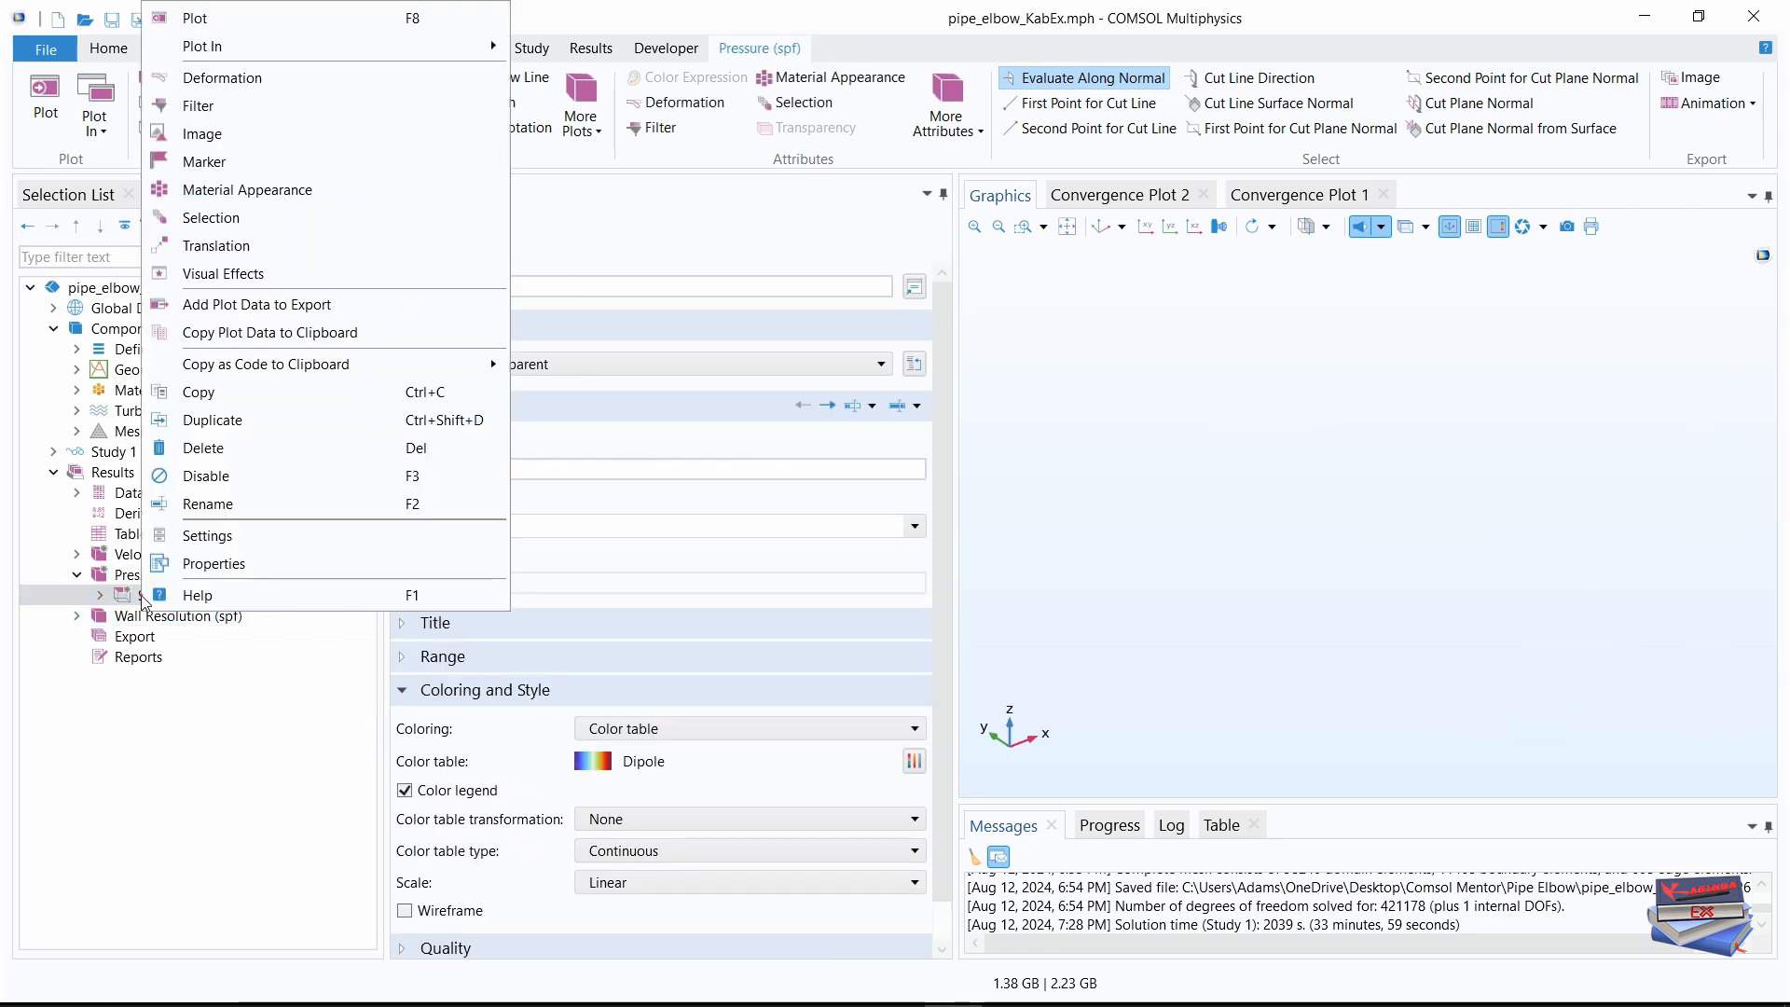
left_click(200, 476)
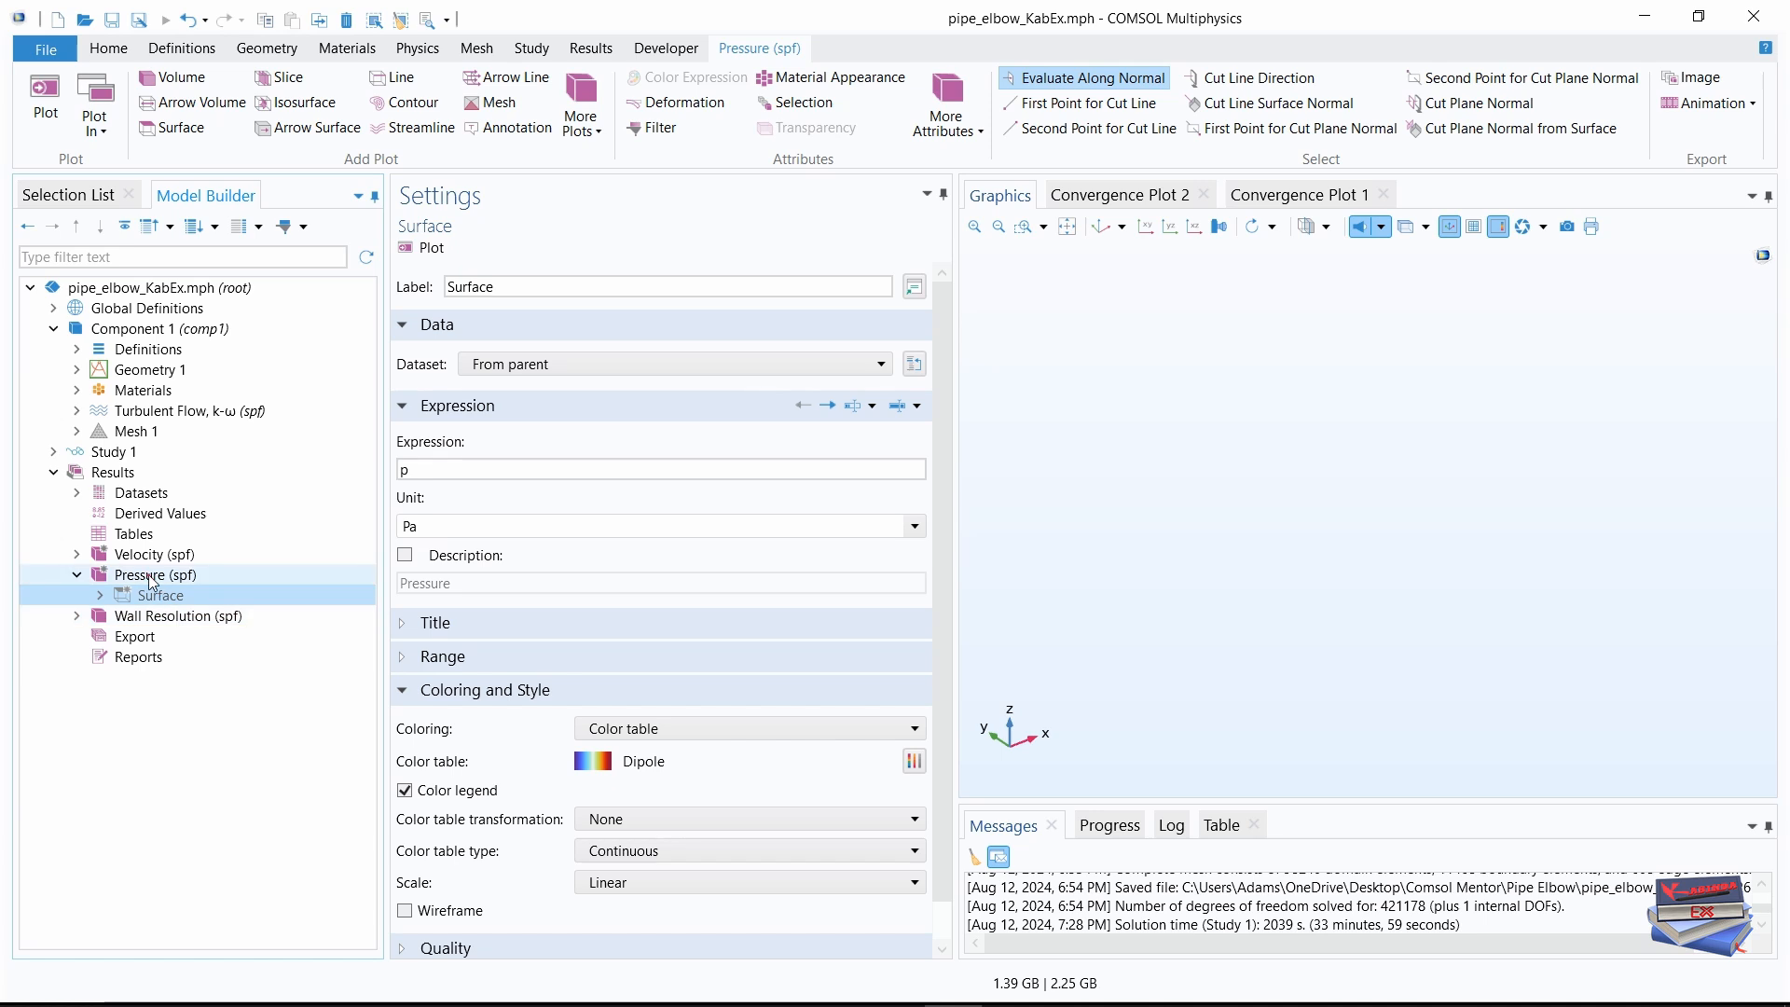
- Add a Streamline plot to the Pressure (spf) group and set its dataset to Study 1/Solution 1 (sol1)
left_click(152, 578)
right_click(152, 580)
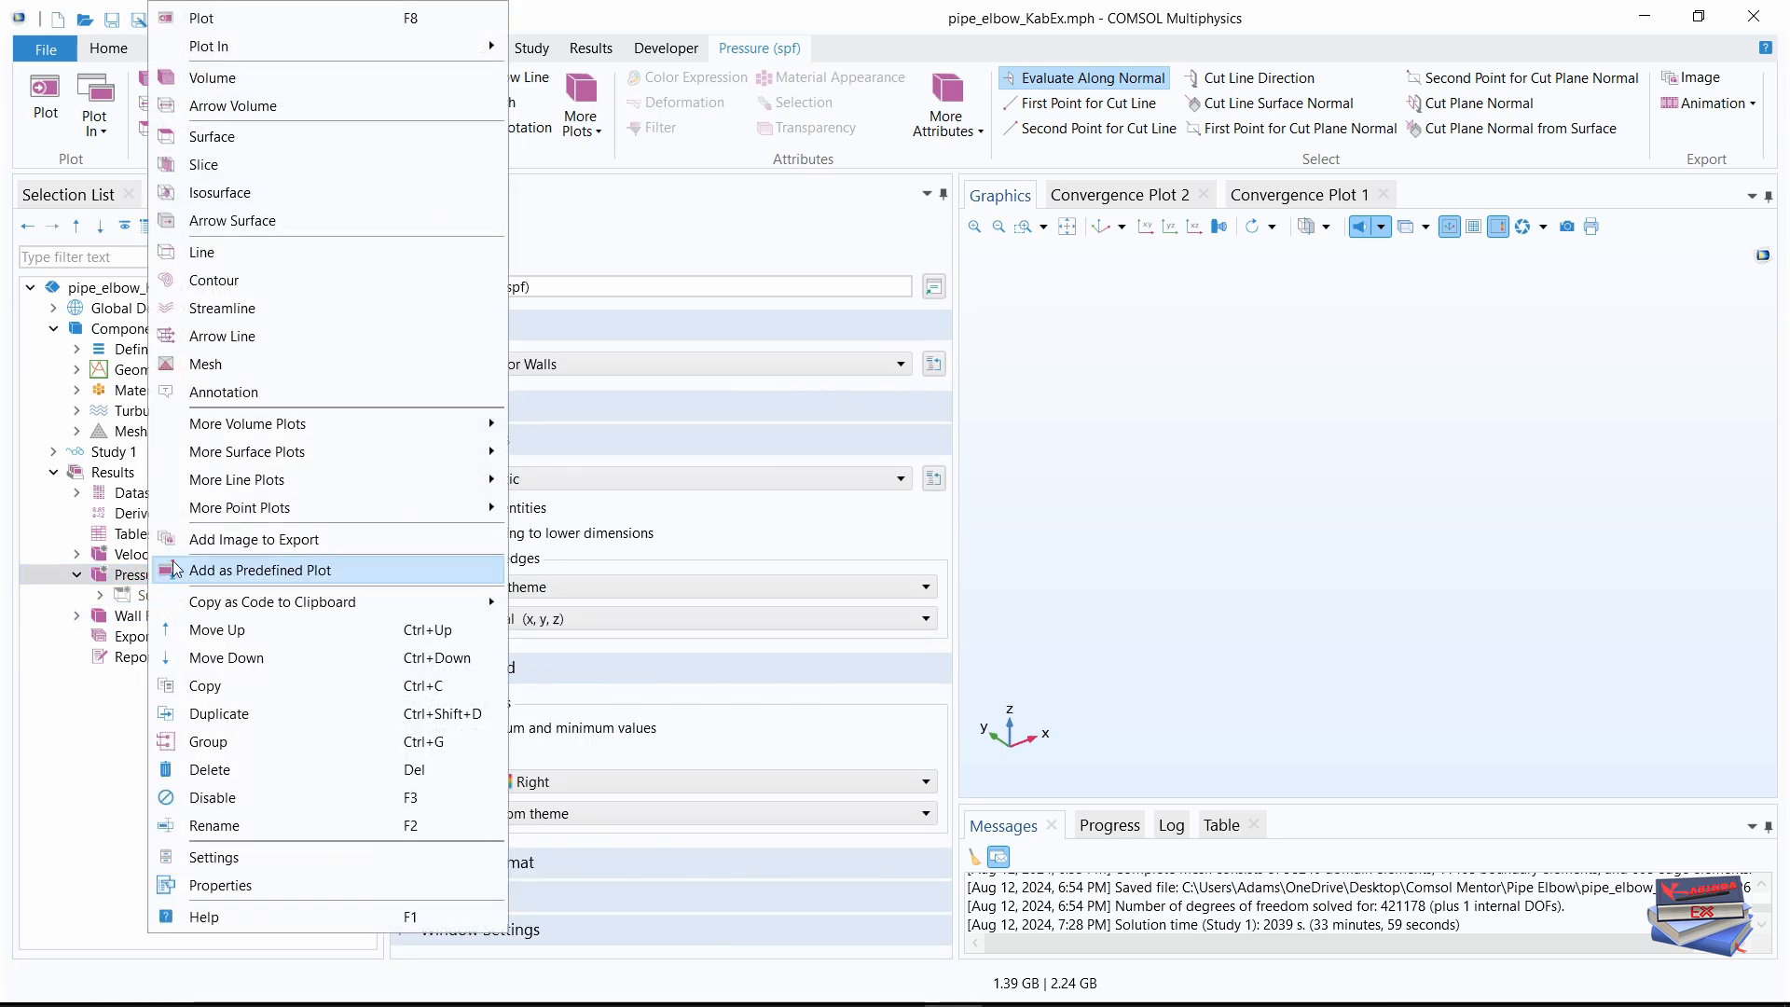
mouse_move(277, 421)
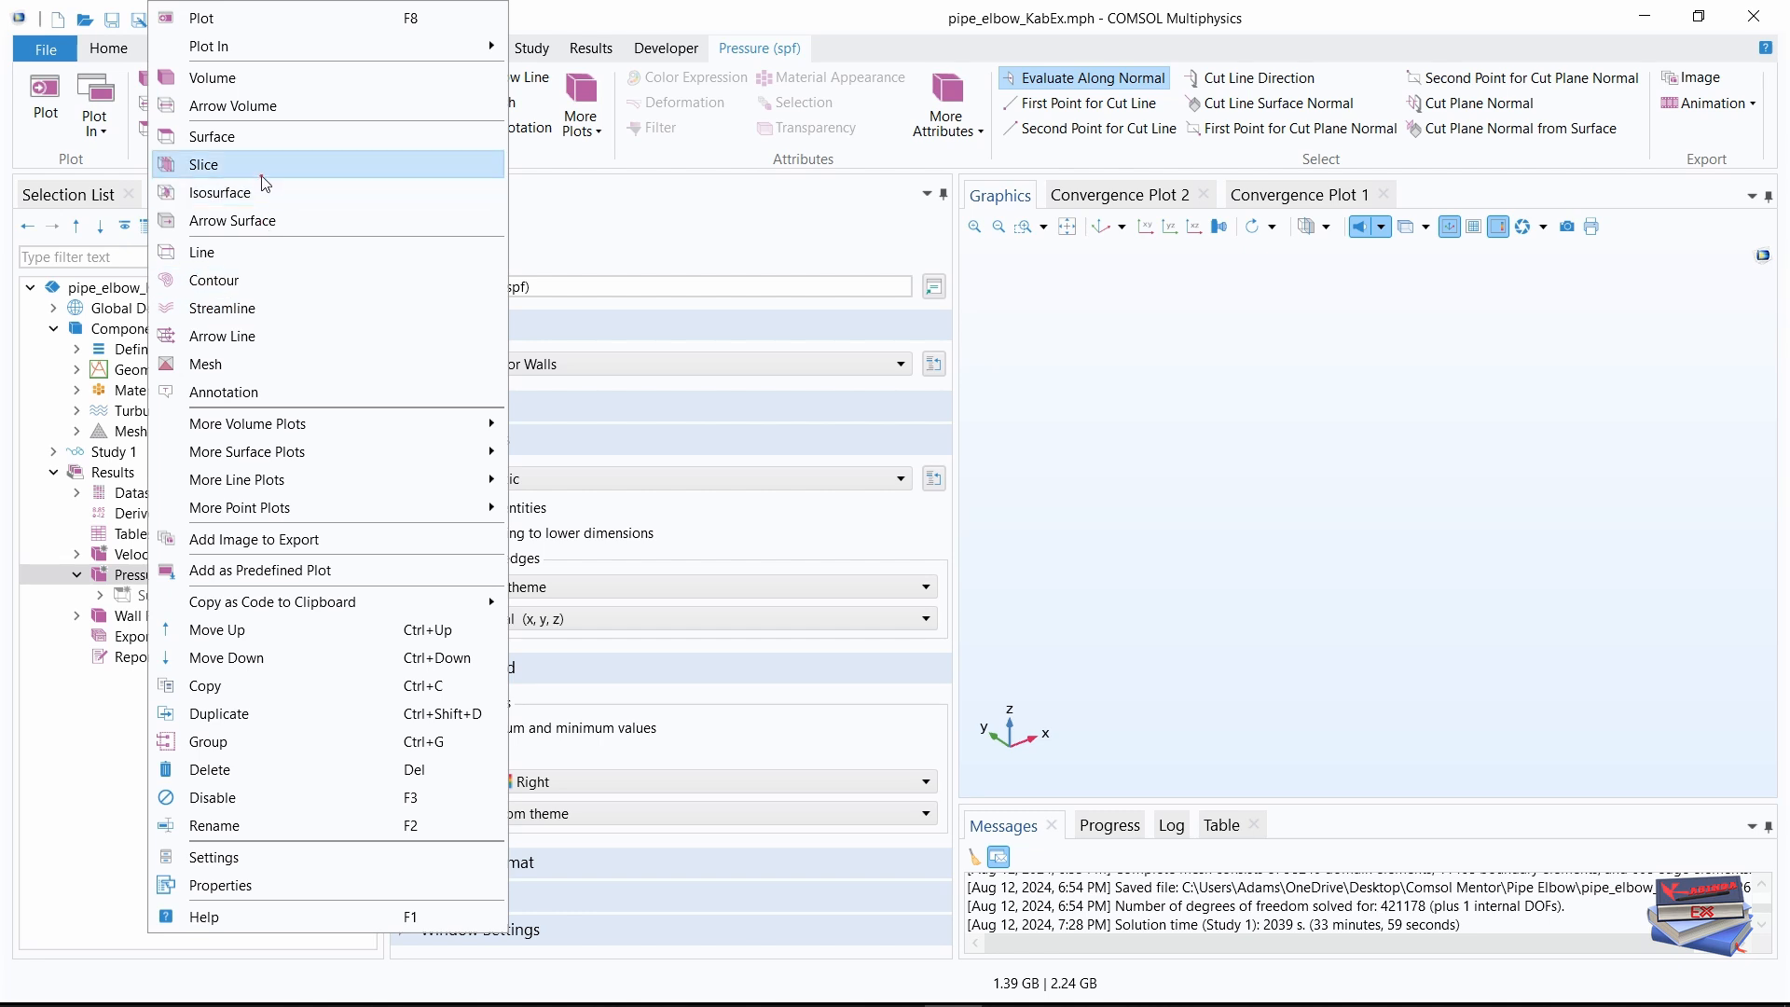
left_click(220, 308)
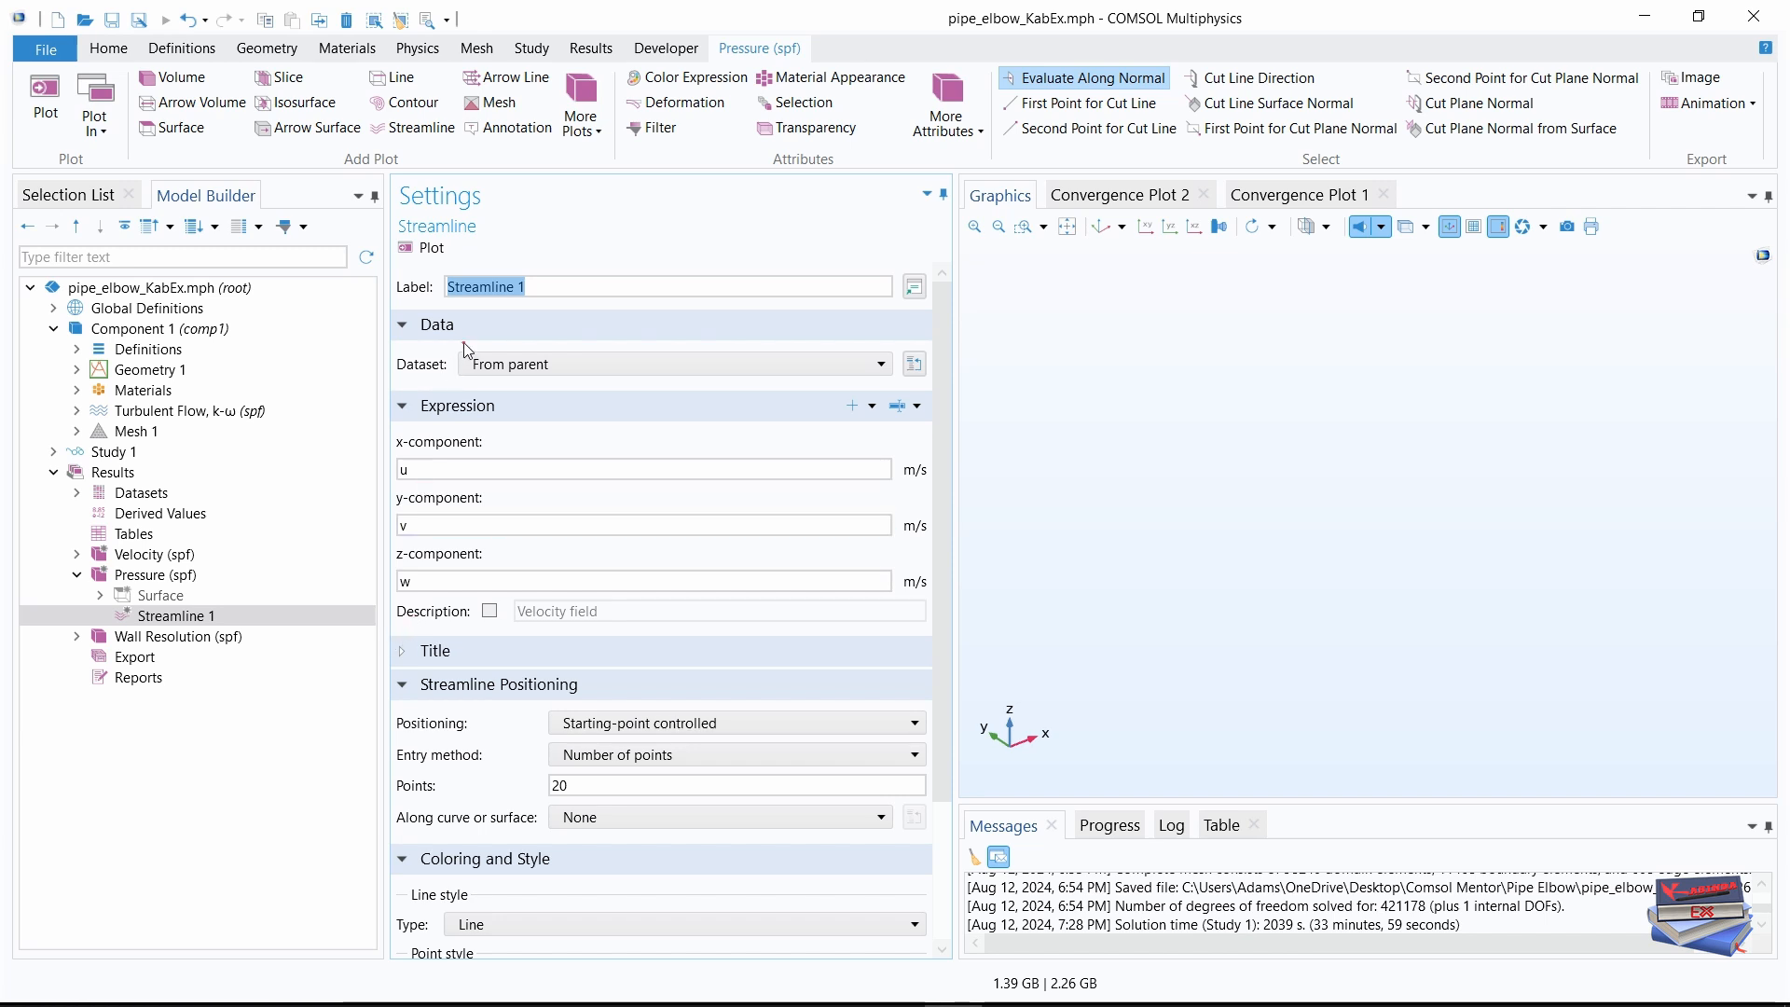
left_click(596, 366)
left_click(548, 430)
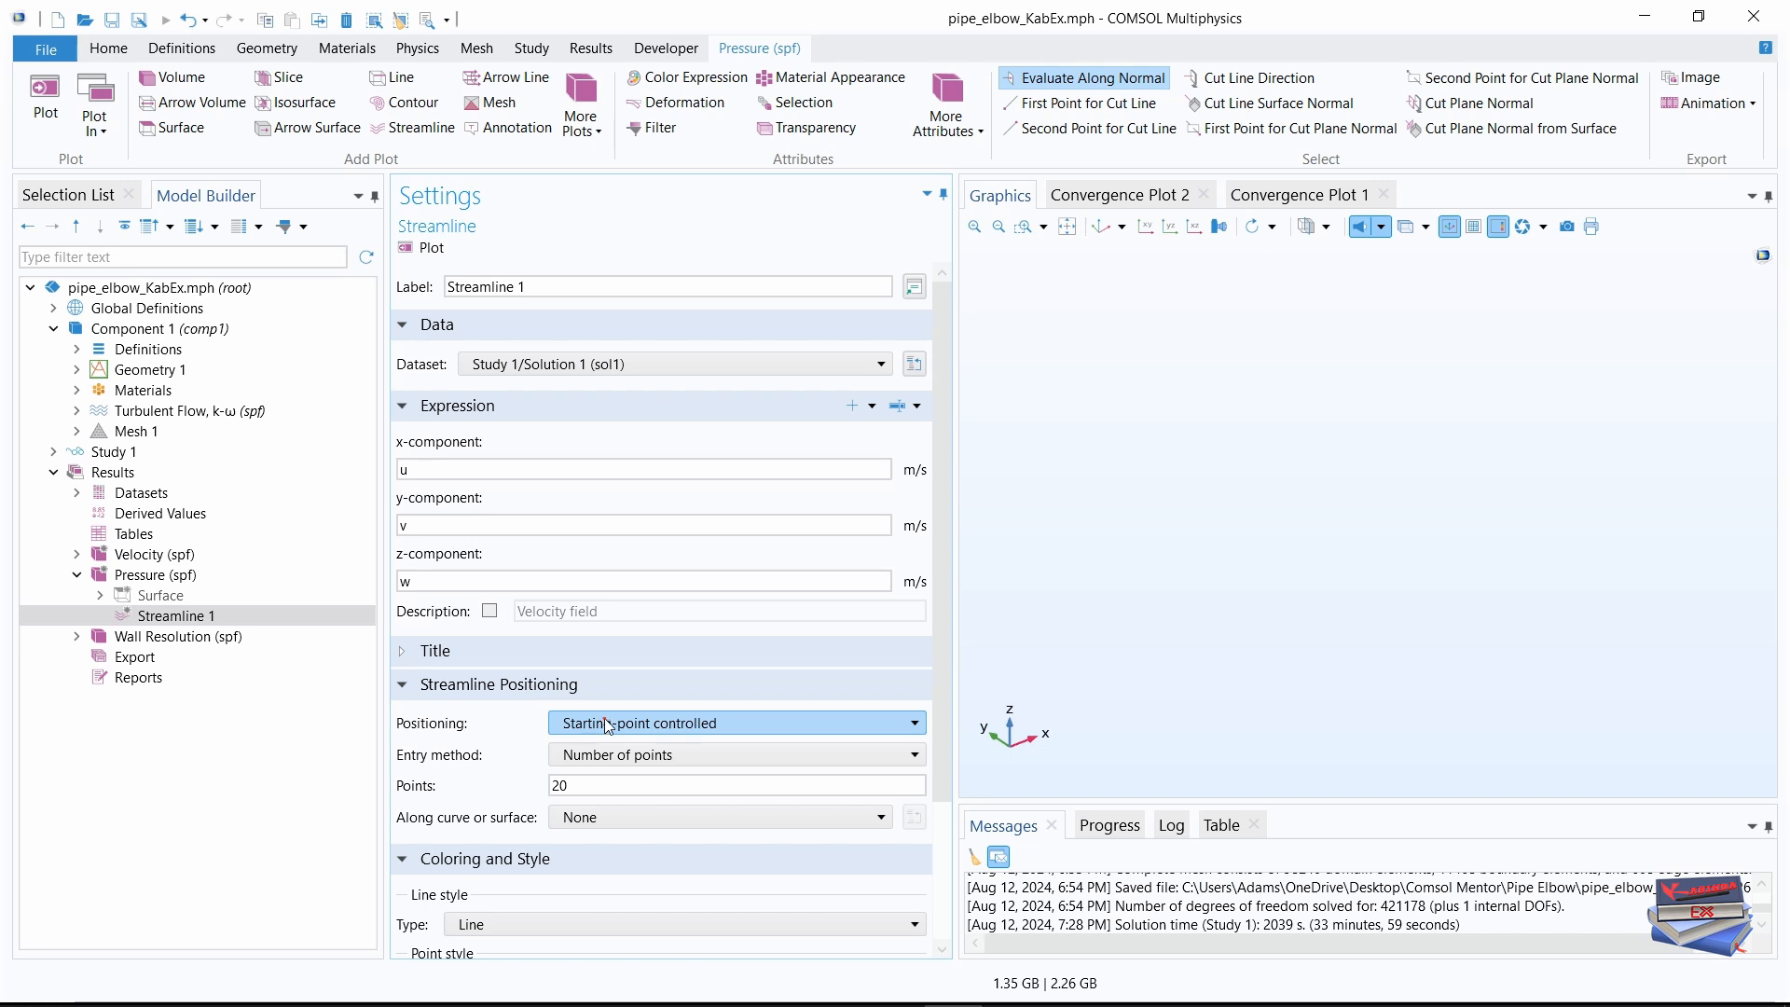
- Position the streamlines on selected boundaries and assign boundary 1, the end face of the short straight section
left_click(659, 725)
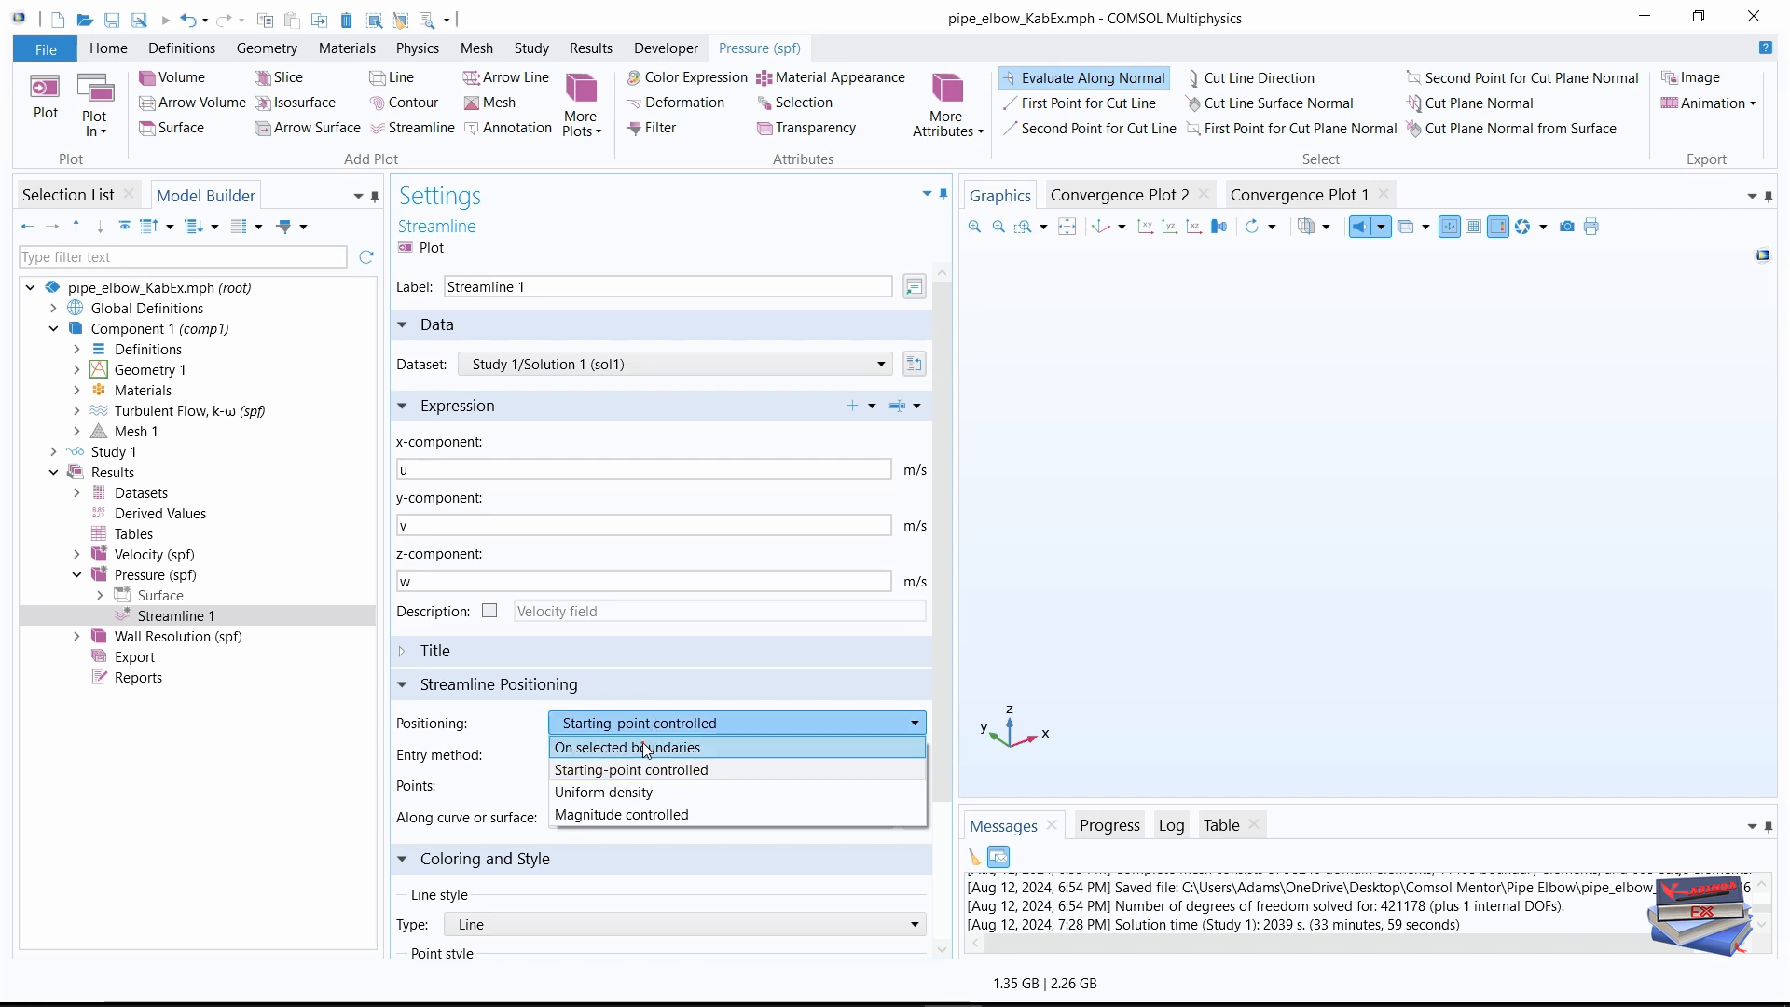
left_click(642, 746)
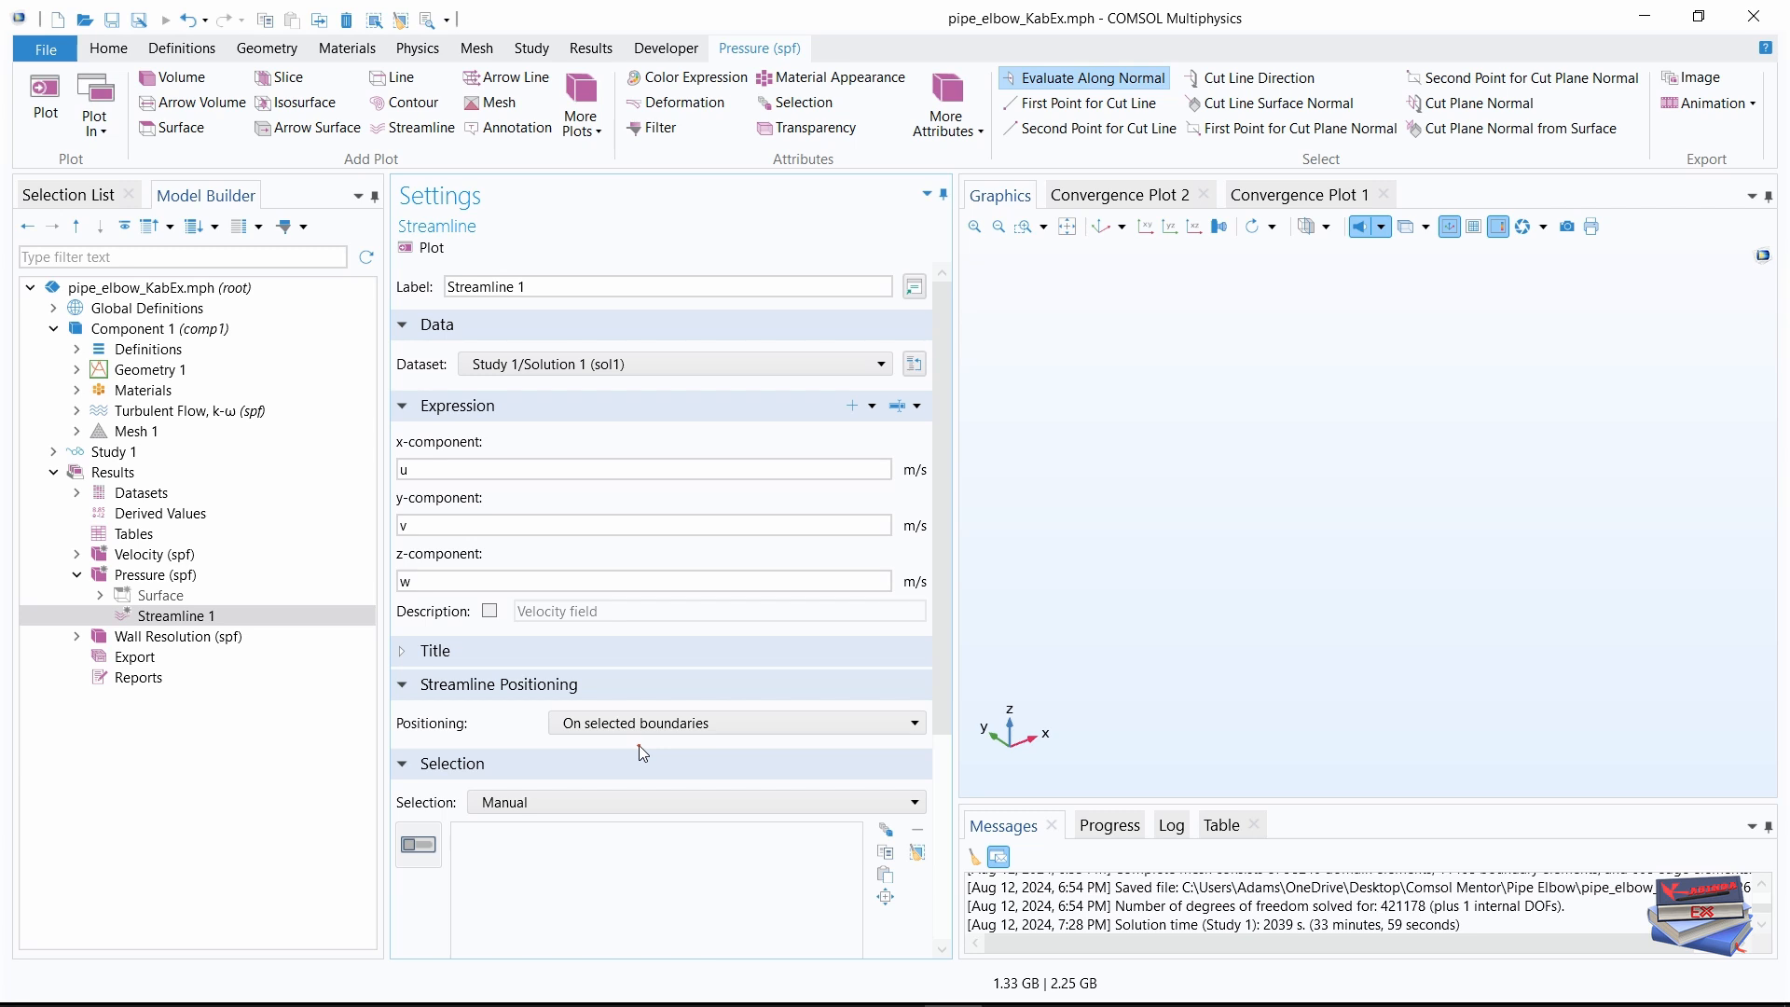
left_click_drag(942, 428, 923, 553)
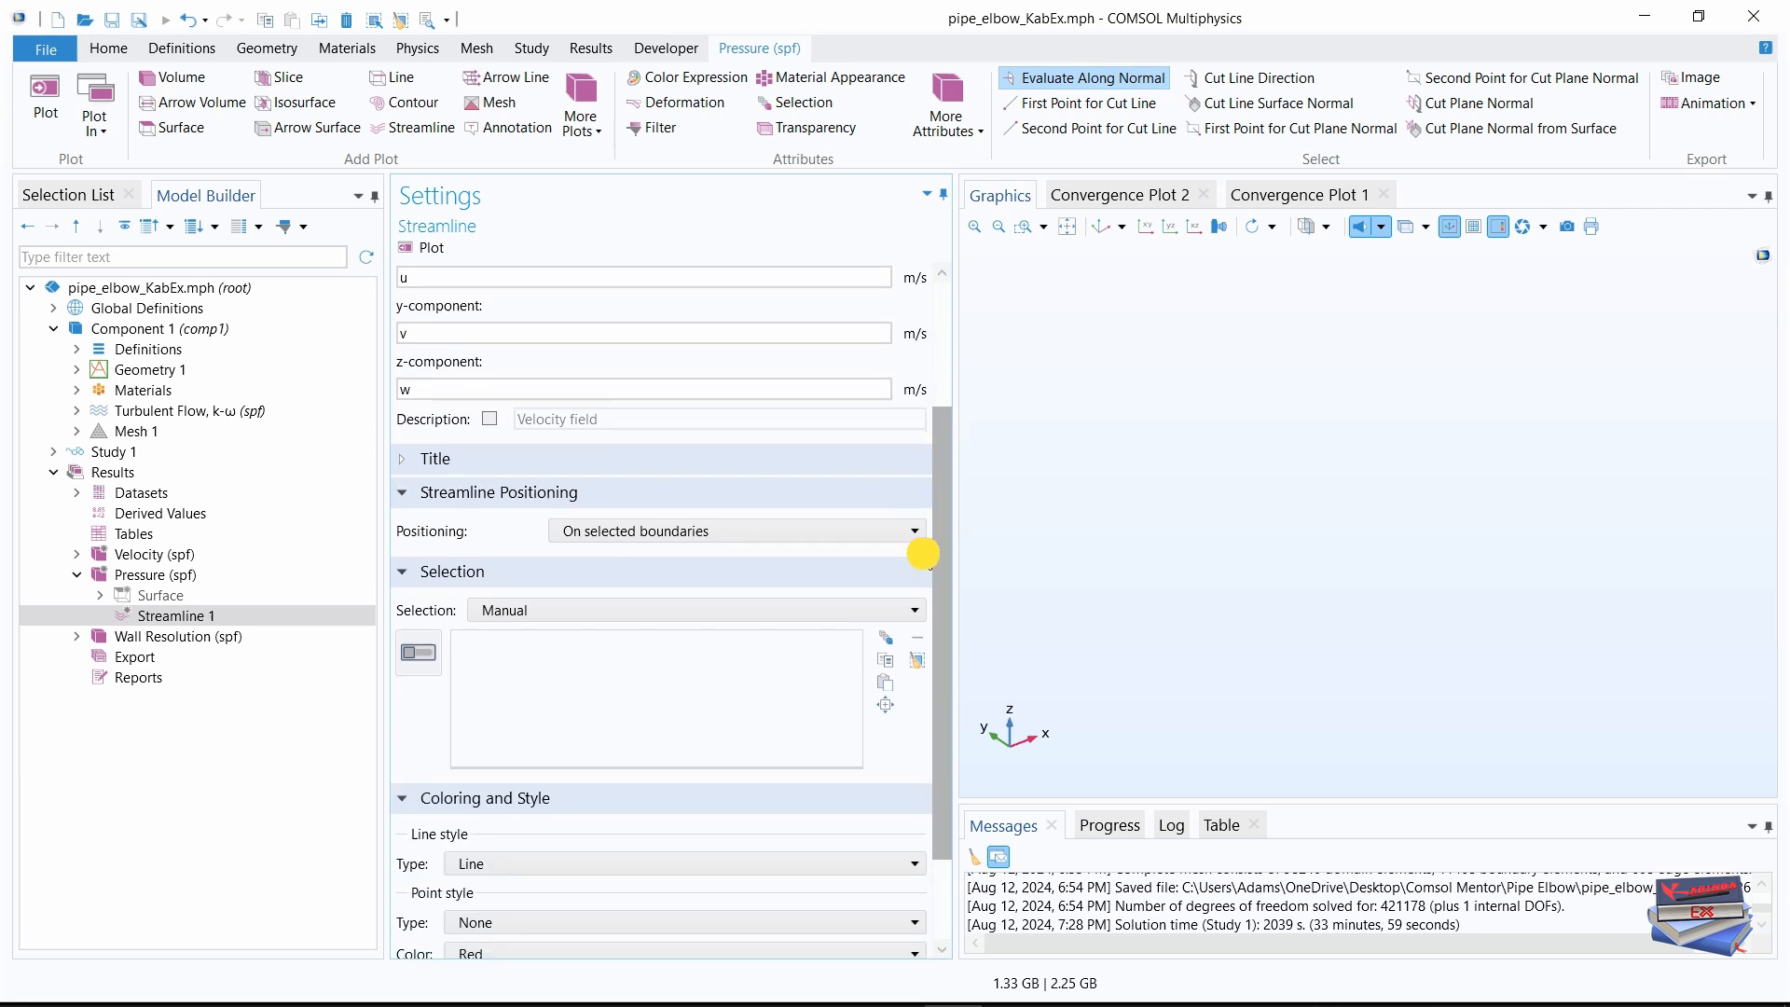
left_click(885, 685)
left_click(817, 506)
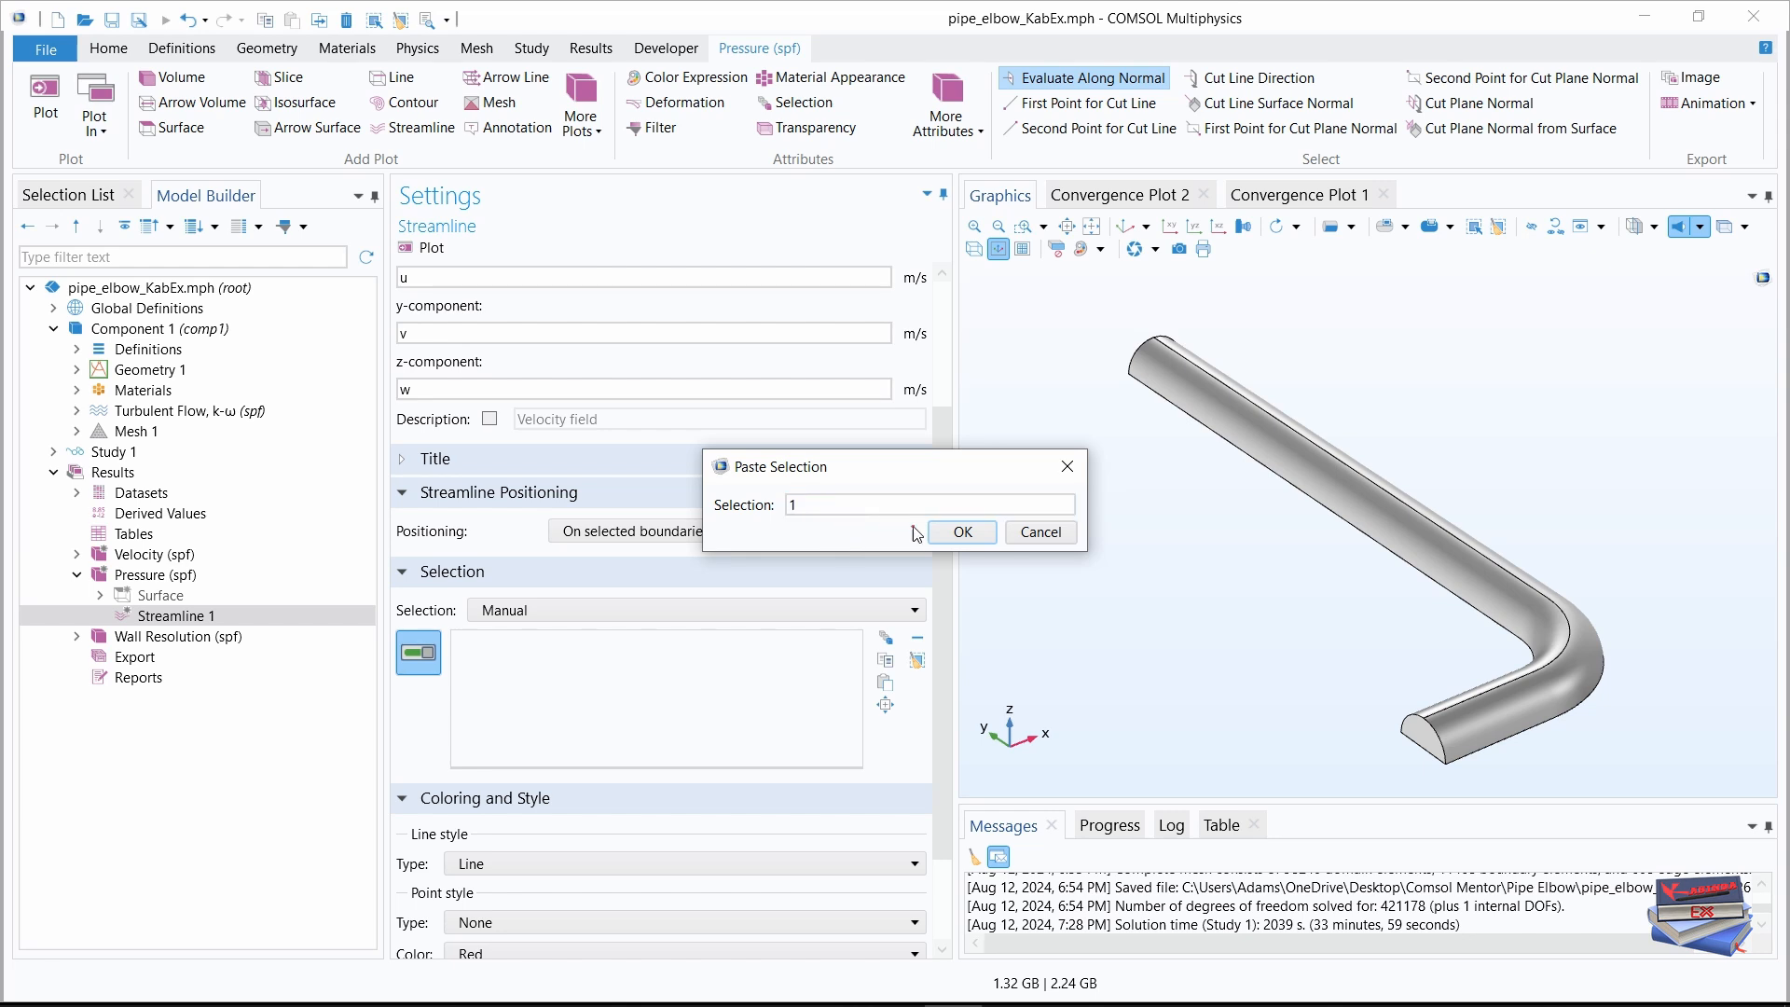
left_click(962, 531)
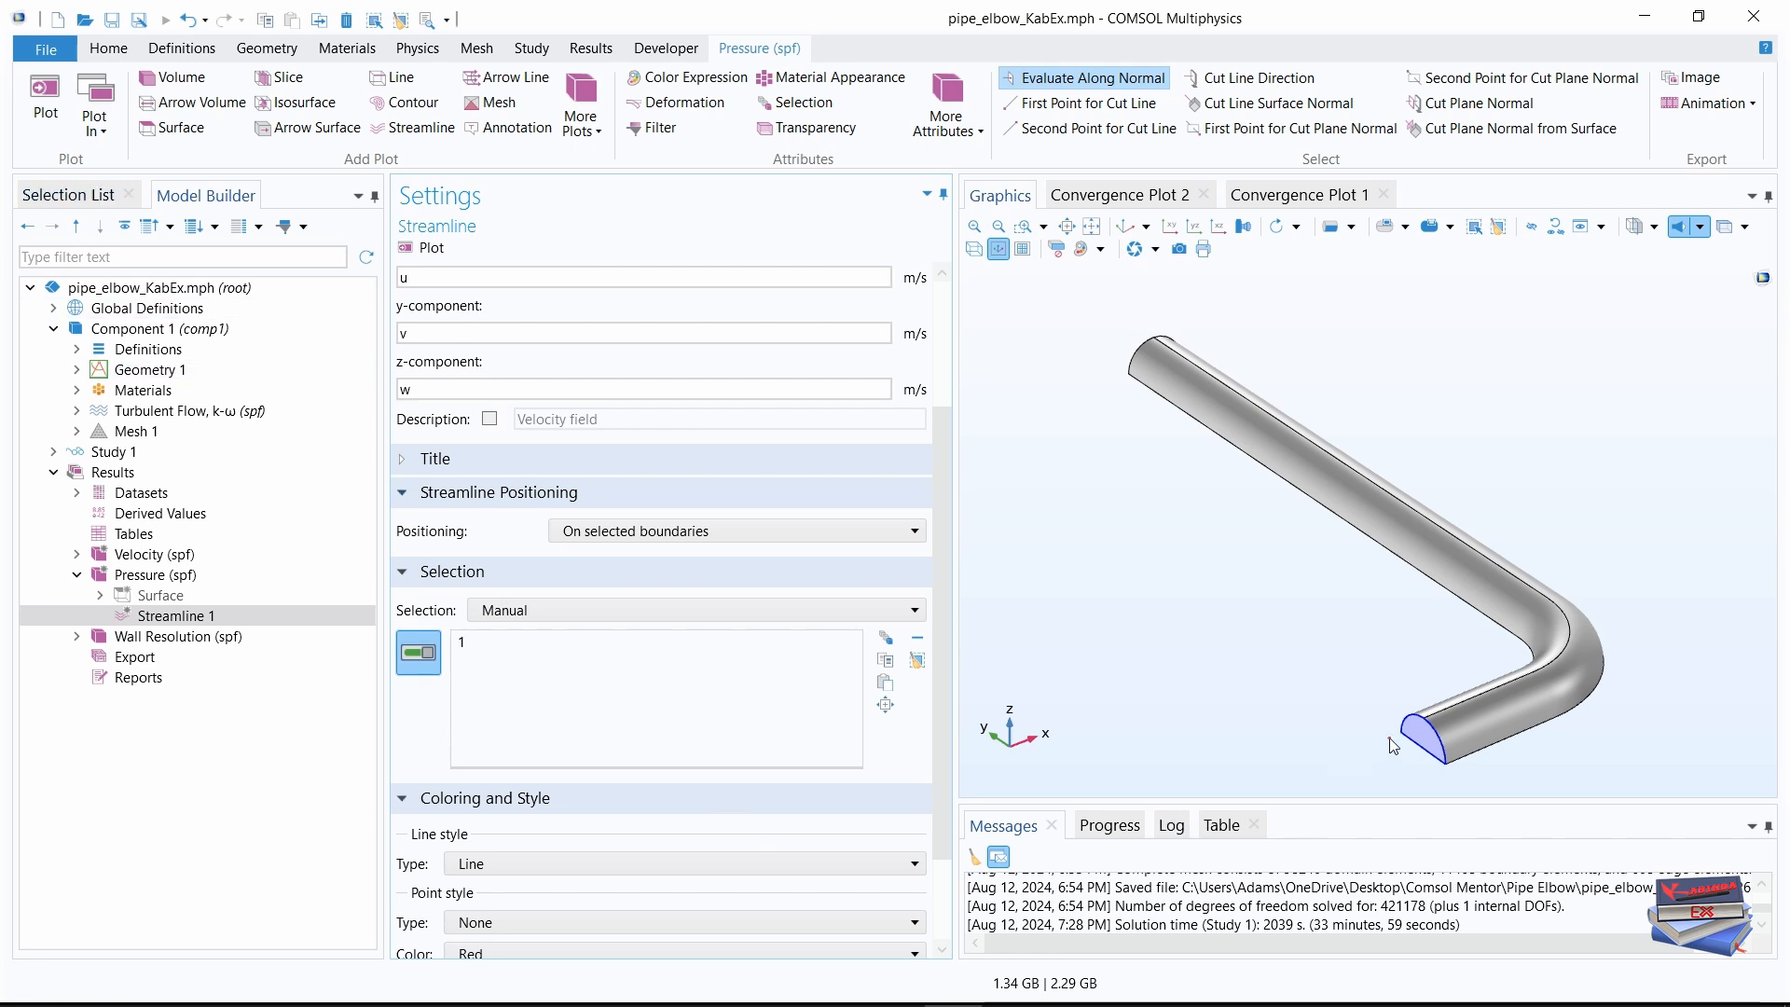
- Set the line style type of Streamline 1 to Tube
left_click_drag(941, 519, 943, 549)
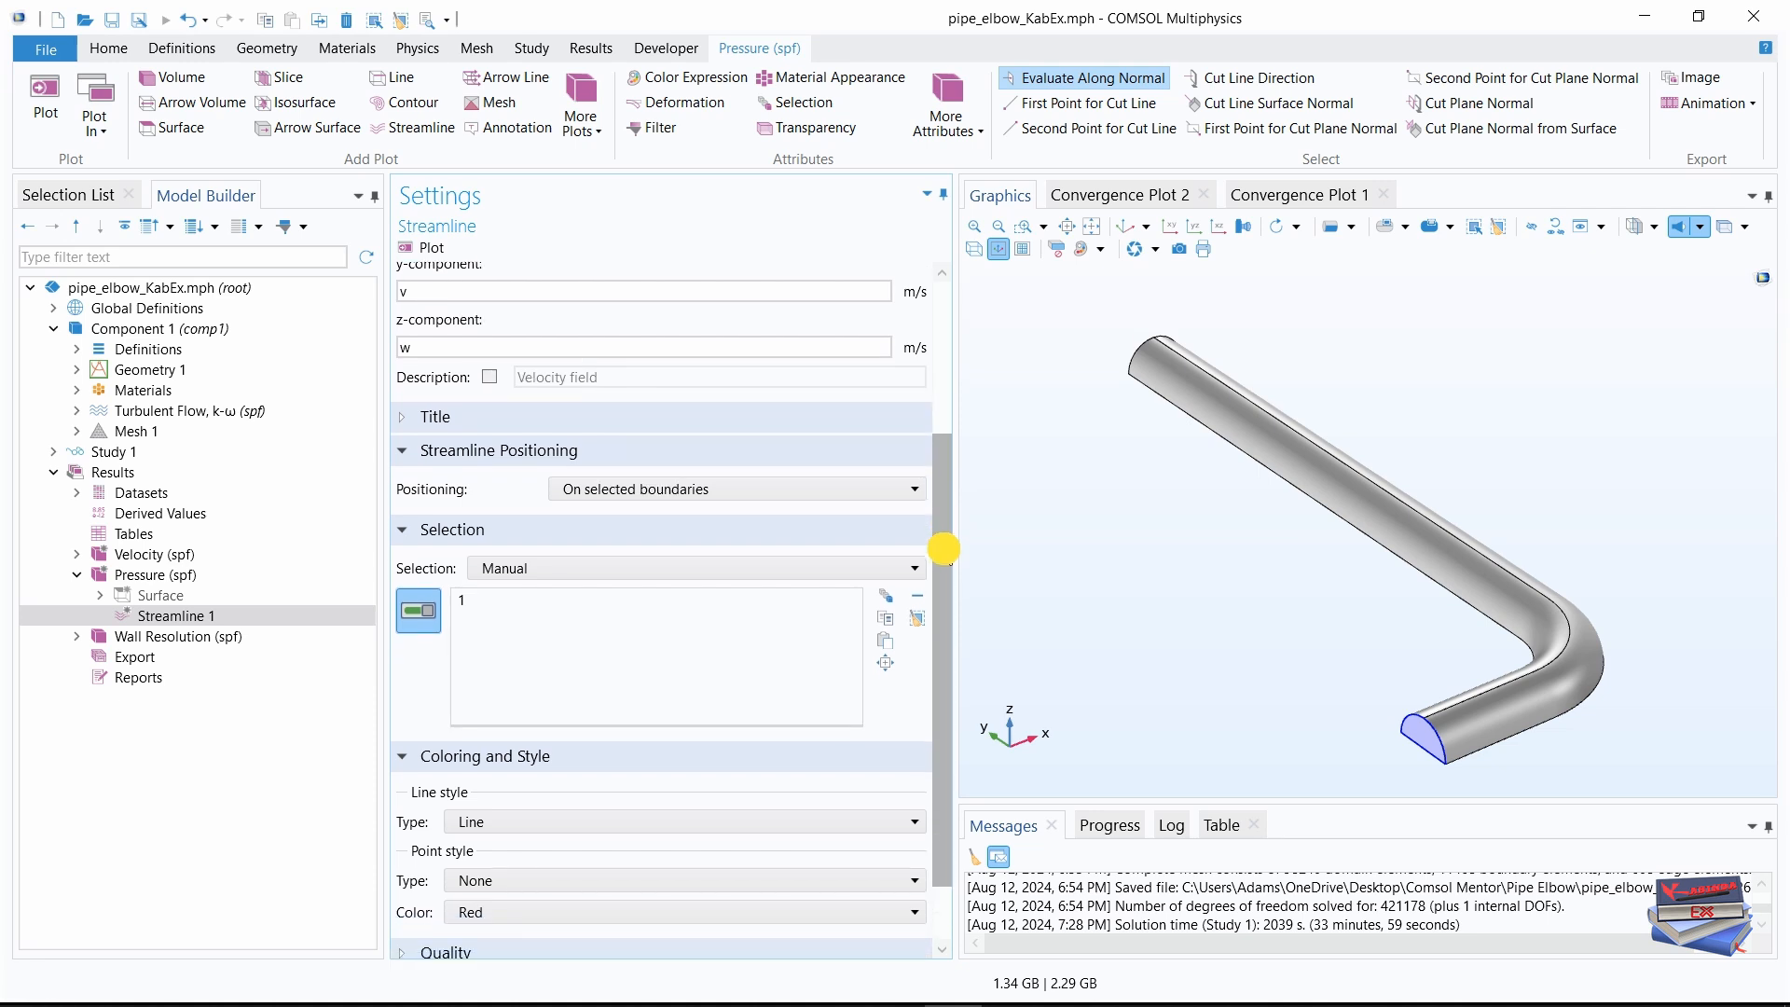
left_click_drag(944, 549, 946, 553)
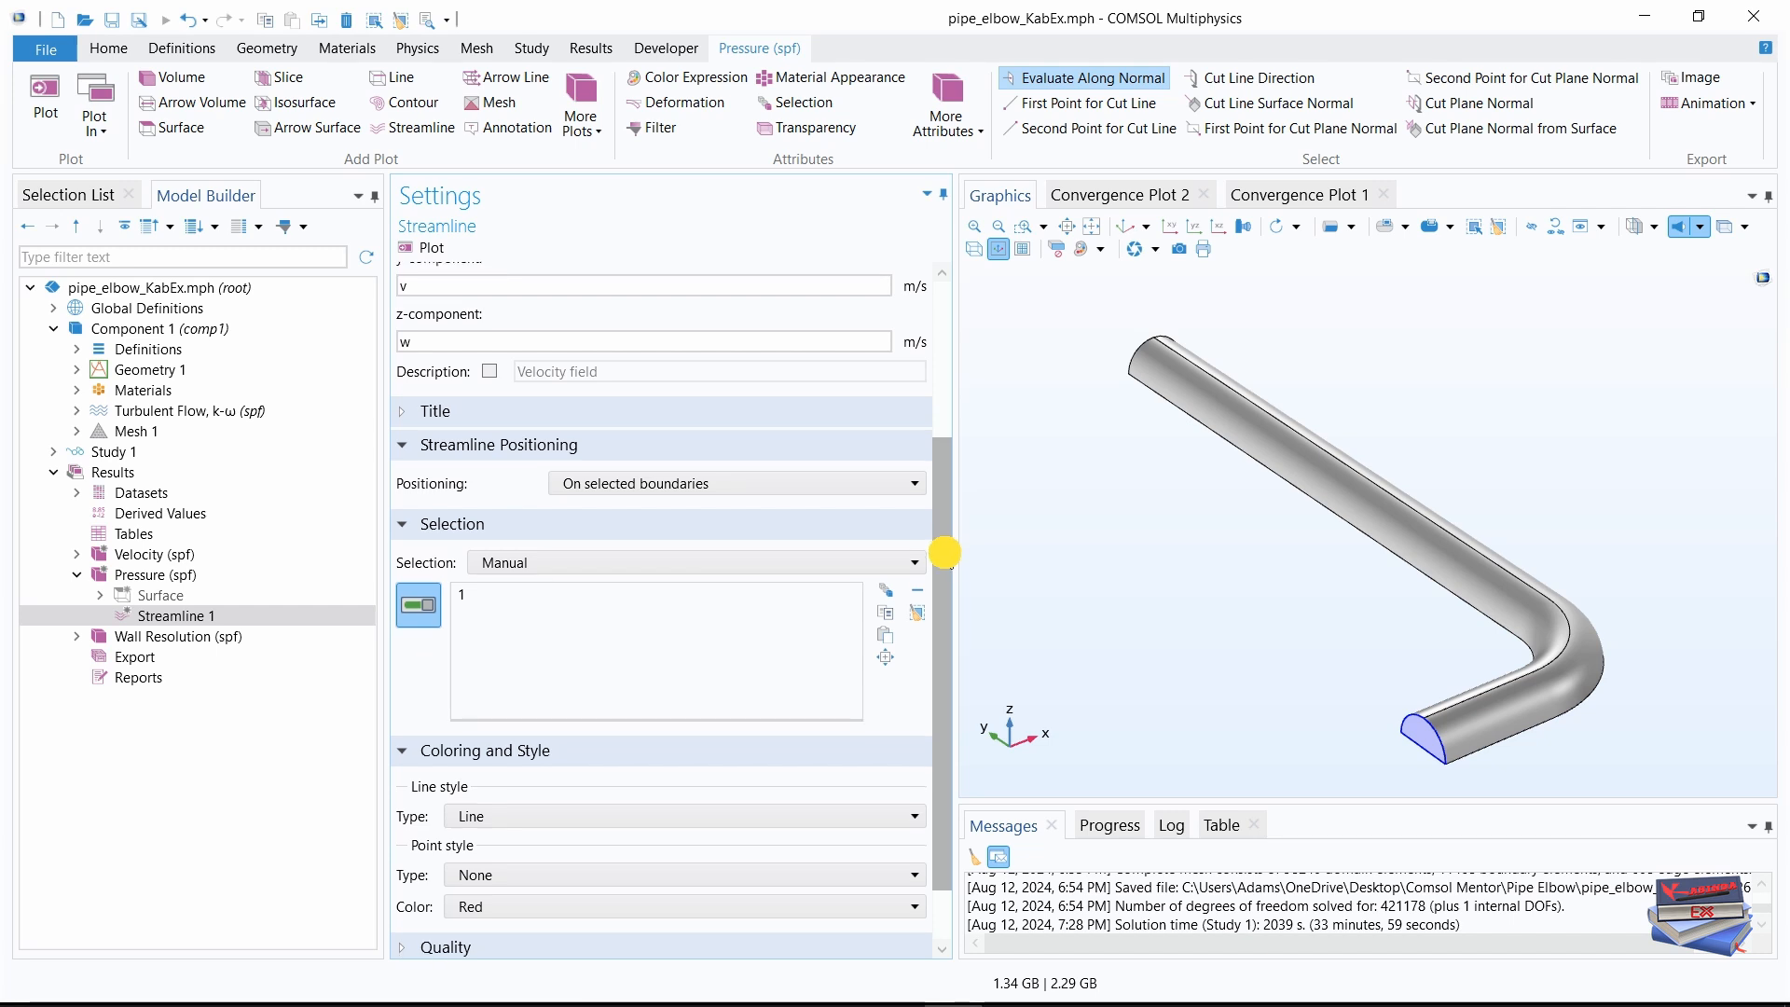
scroll(936, 556, "down", 2)
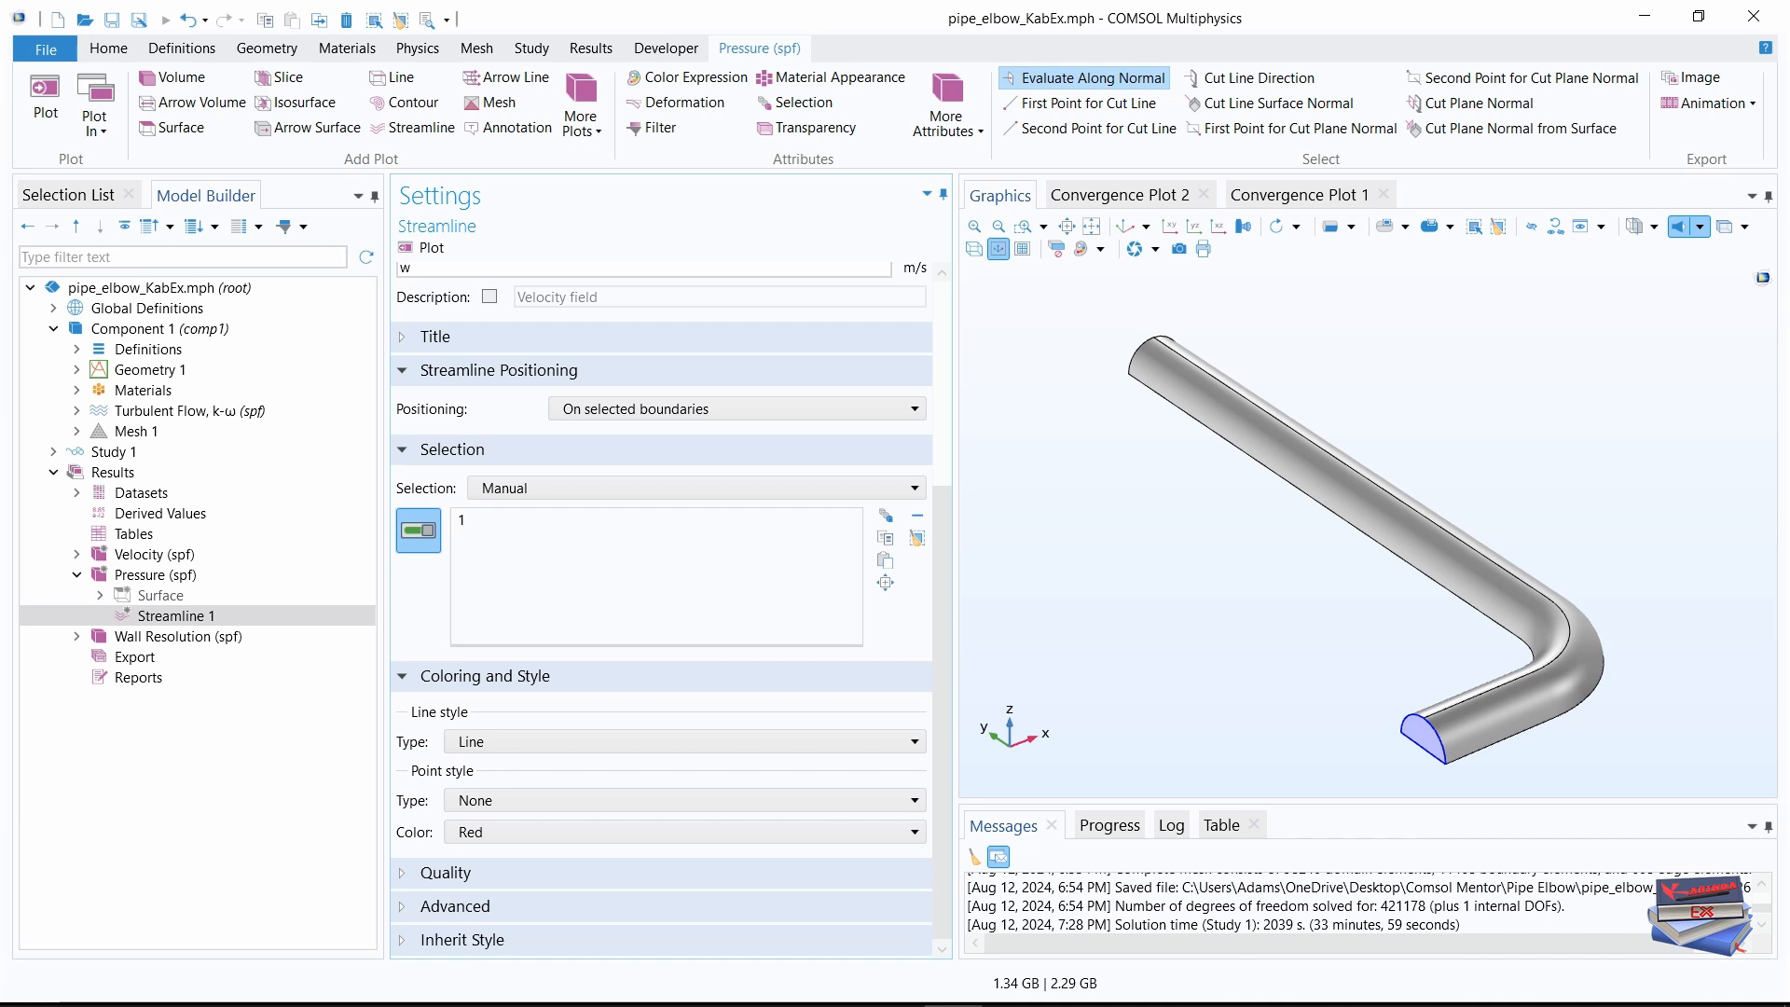
left_click(478, 744)
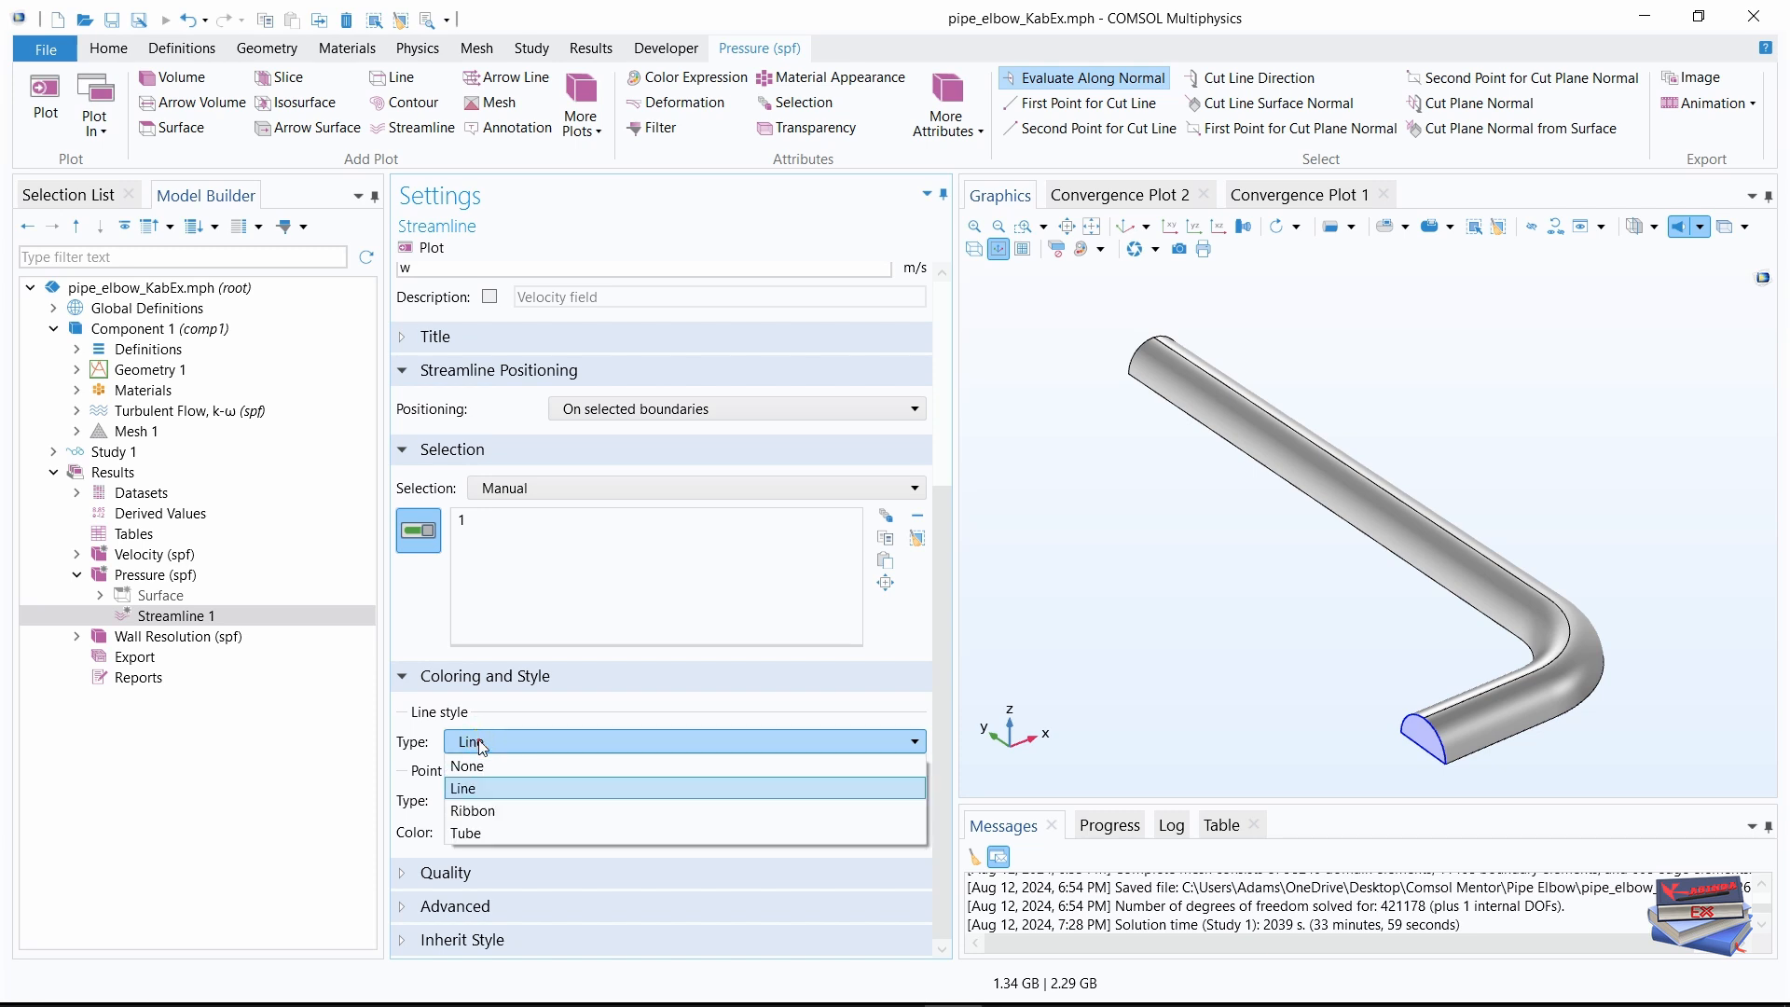
left_click(466, 833)
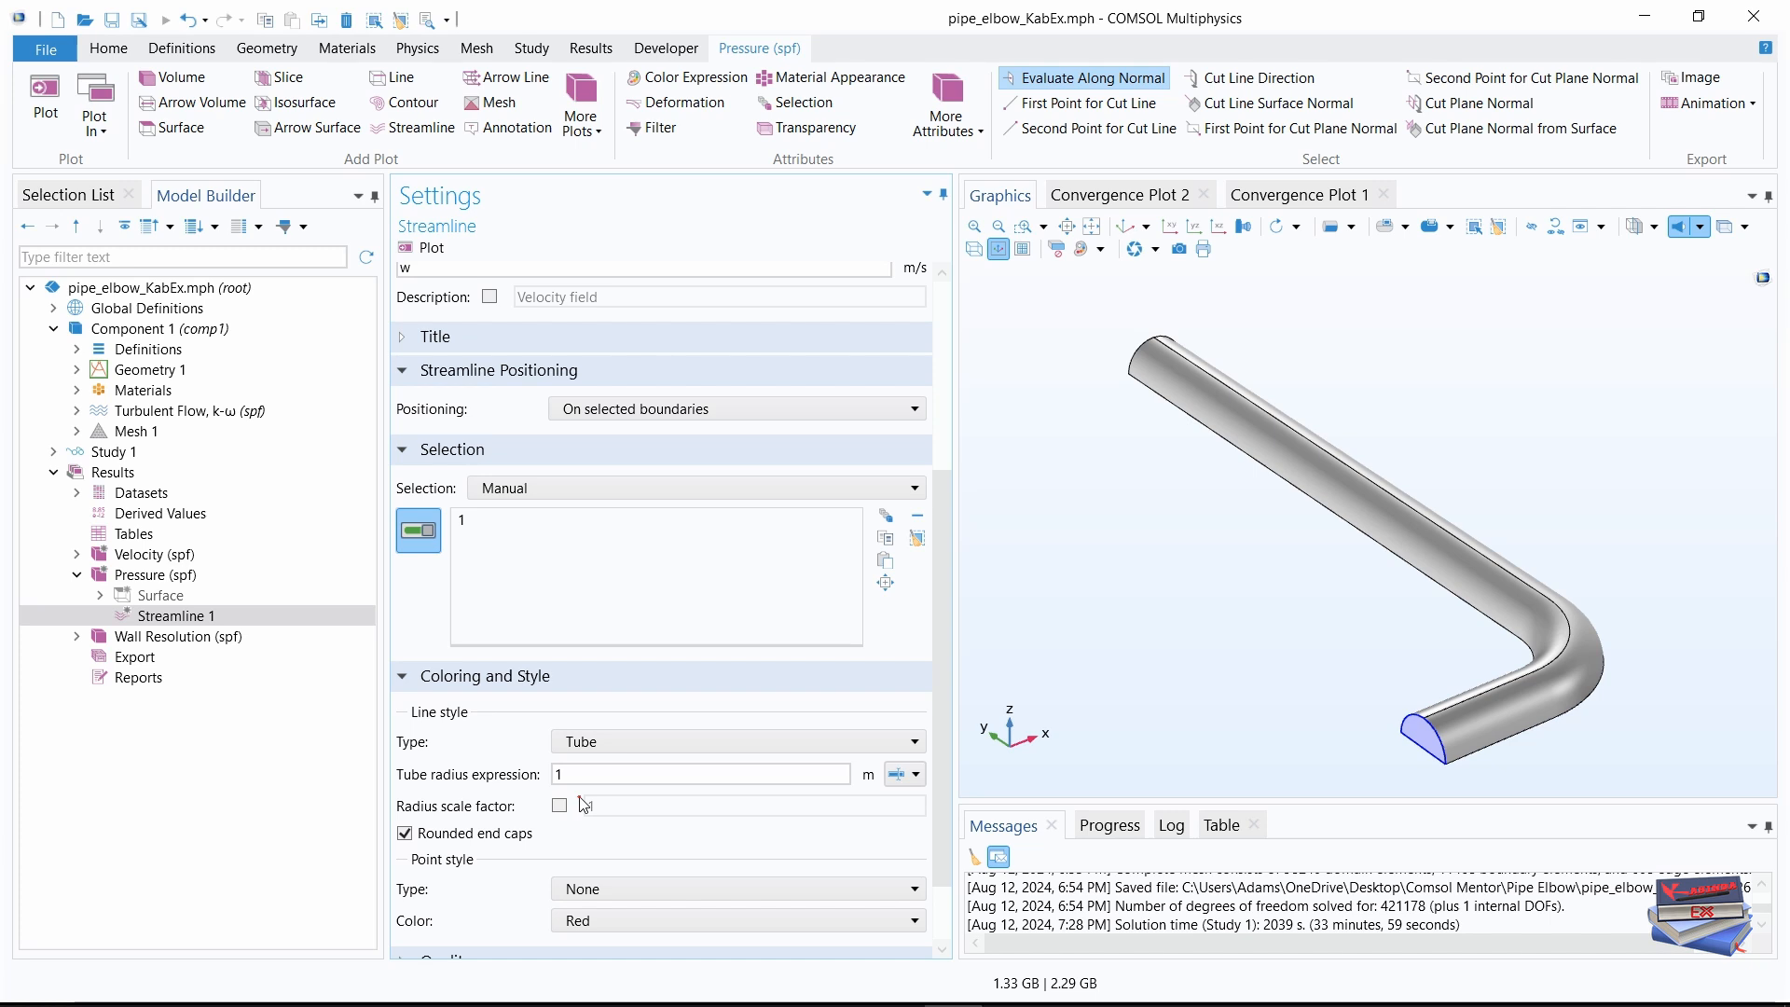
- Add a Color Expression with spf.U to Streamline 1 and plot the Pressure (spf) group
right_click(147, 619)
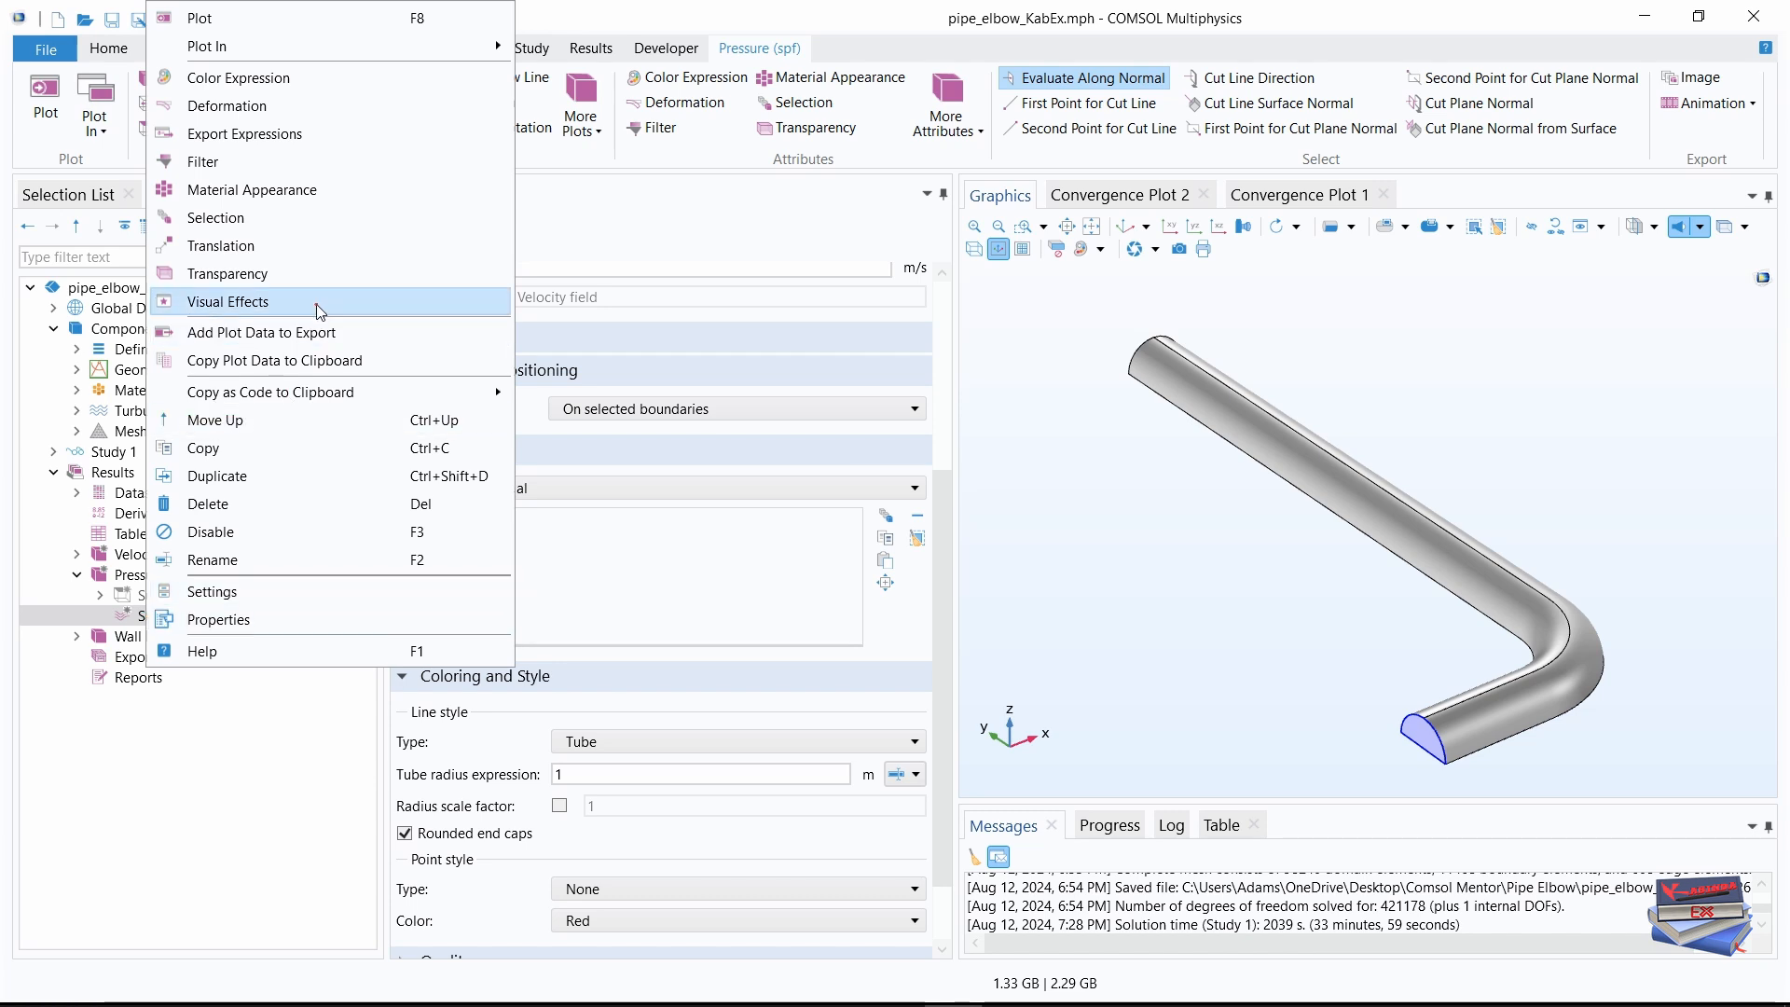
left_click(239, 77)
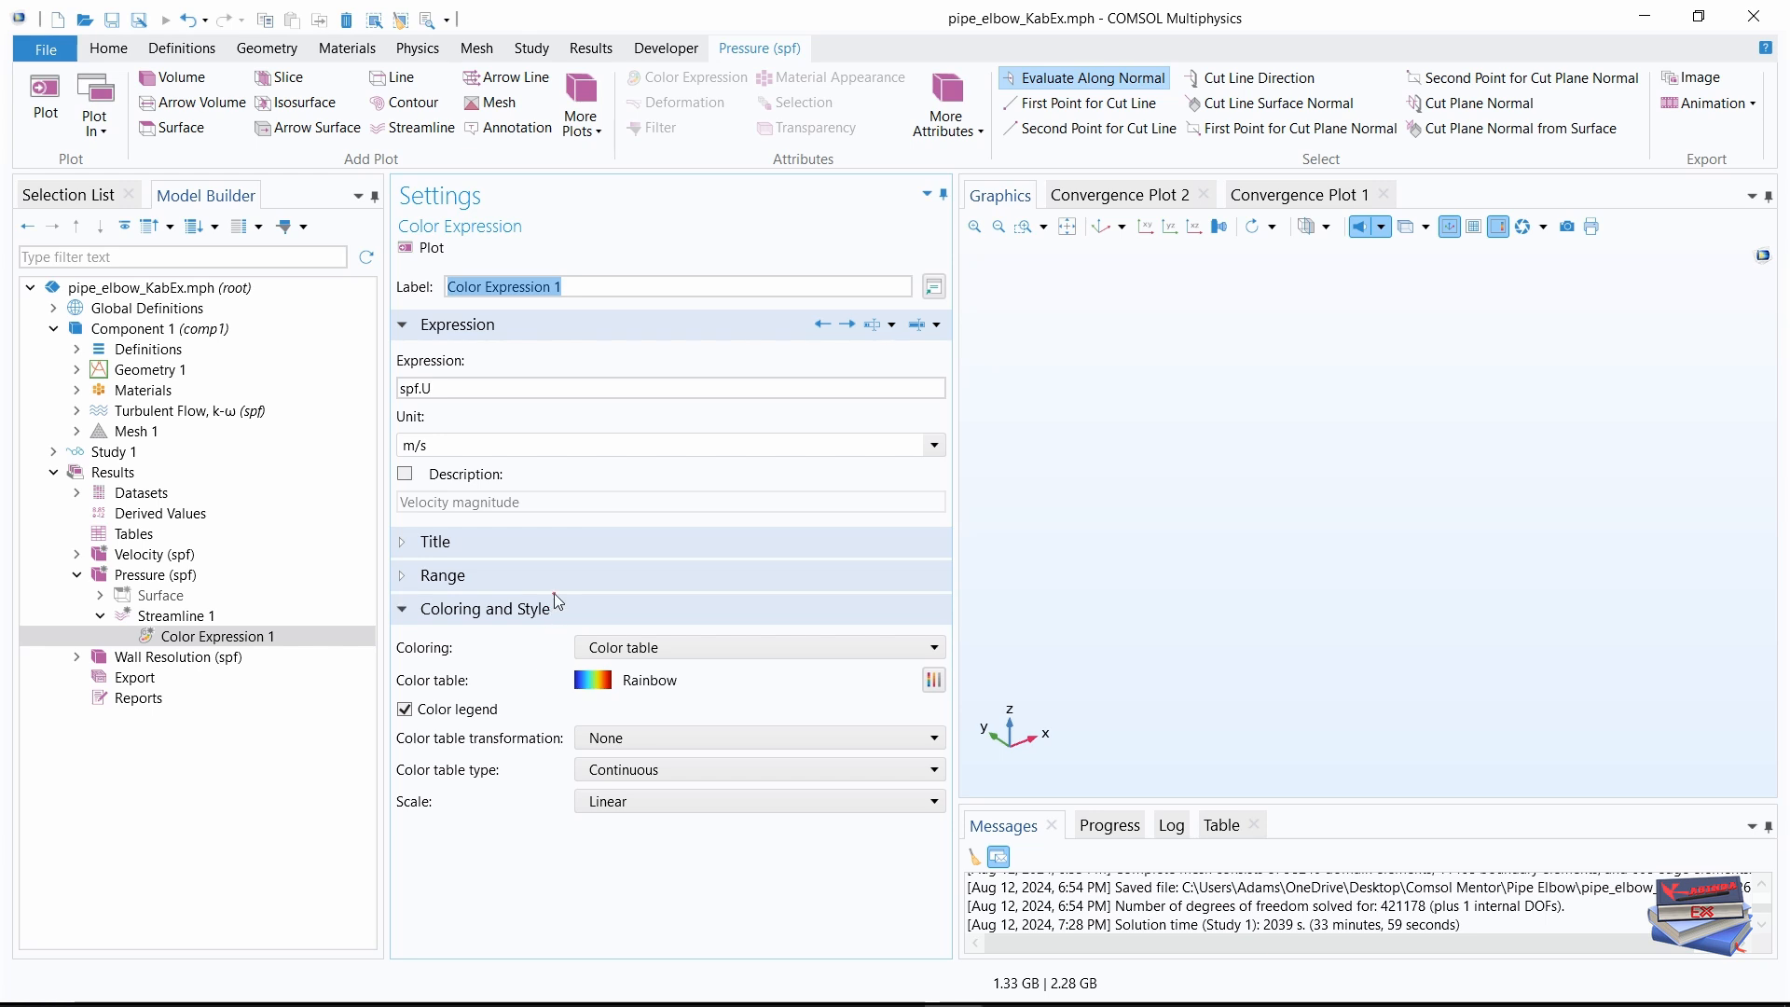
left_click(43, 104)
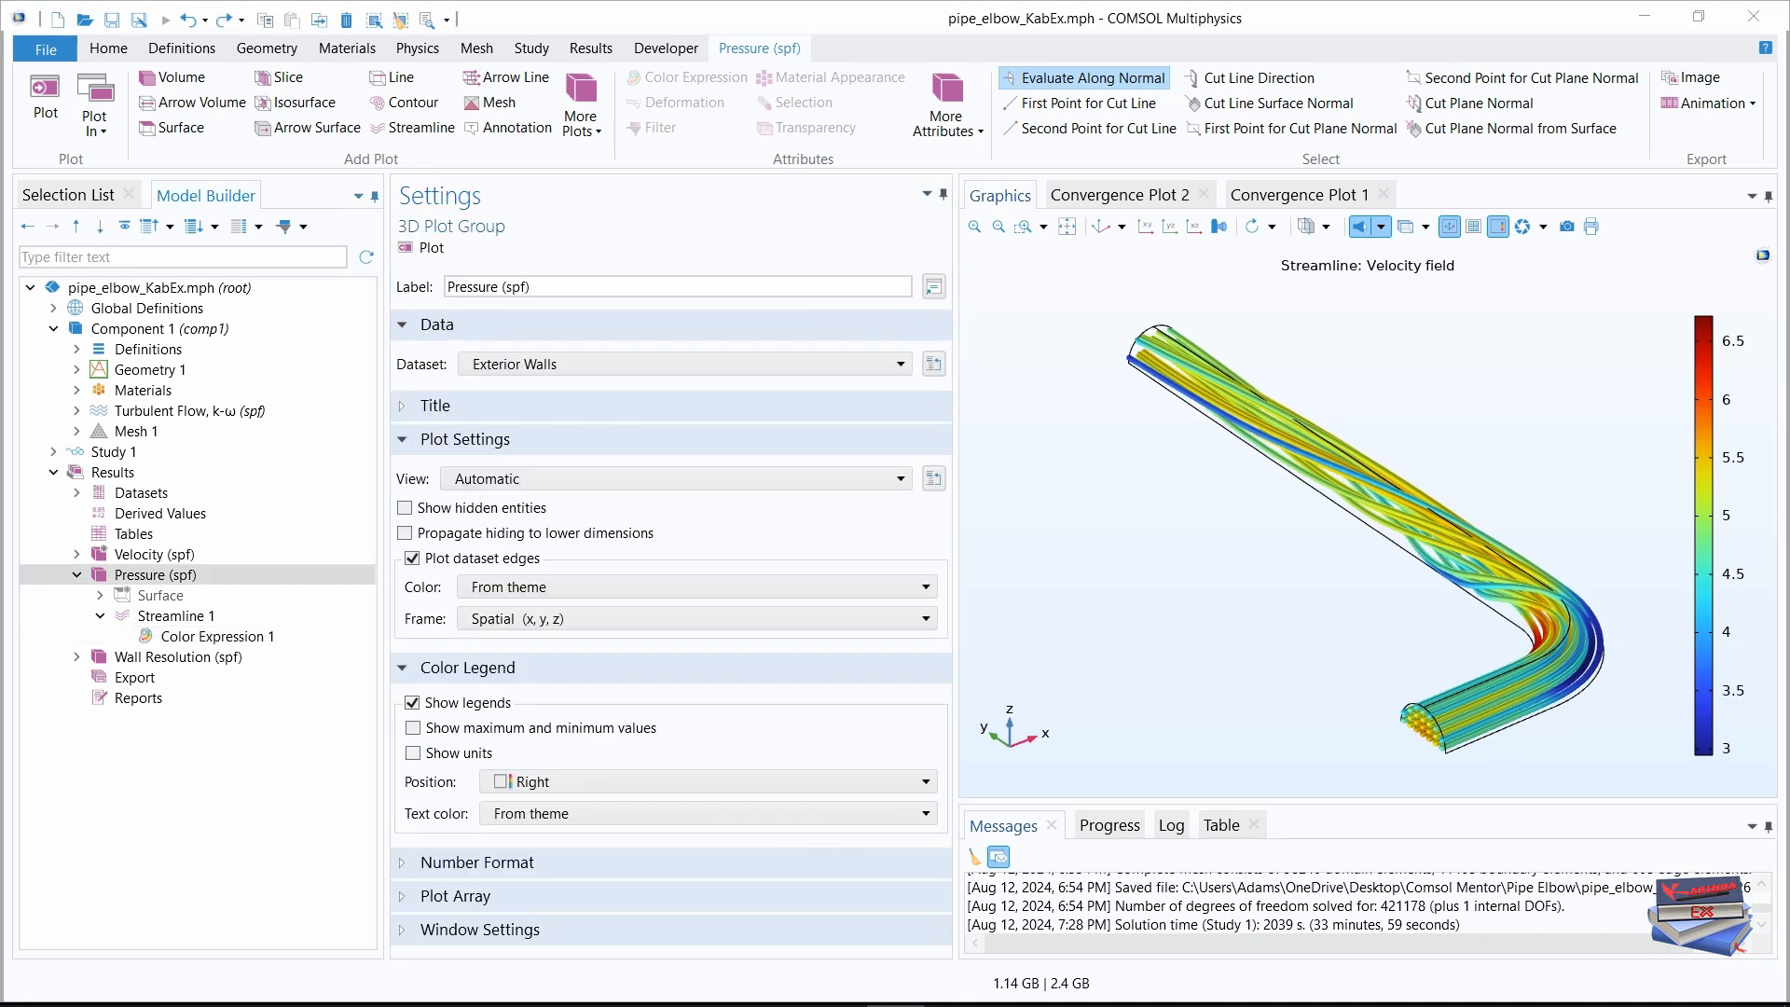
- Examine the colored velocity streamlines up close at the pipe bend and from other viewing angles
left_click_drag(1363, 621, 1496, 751)
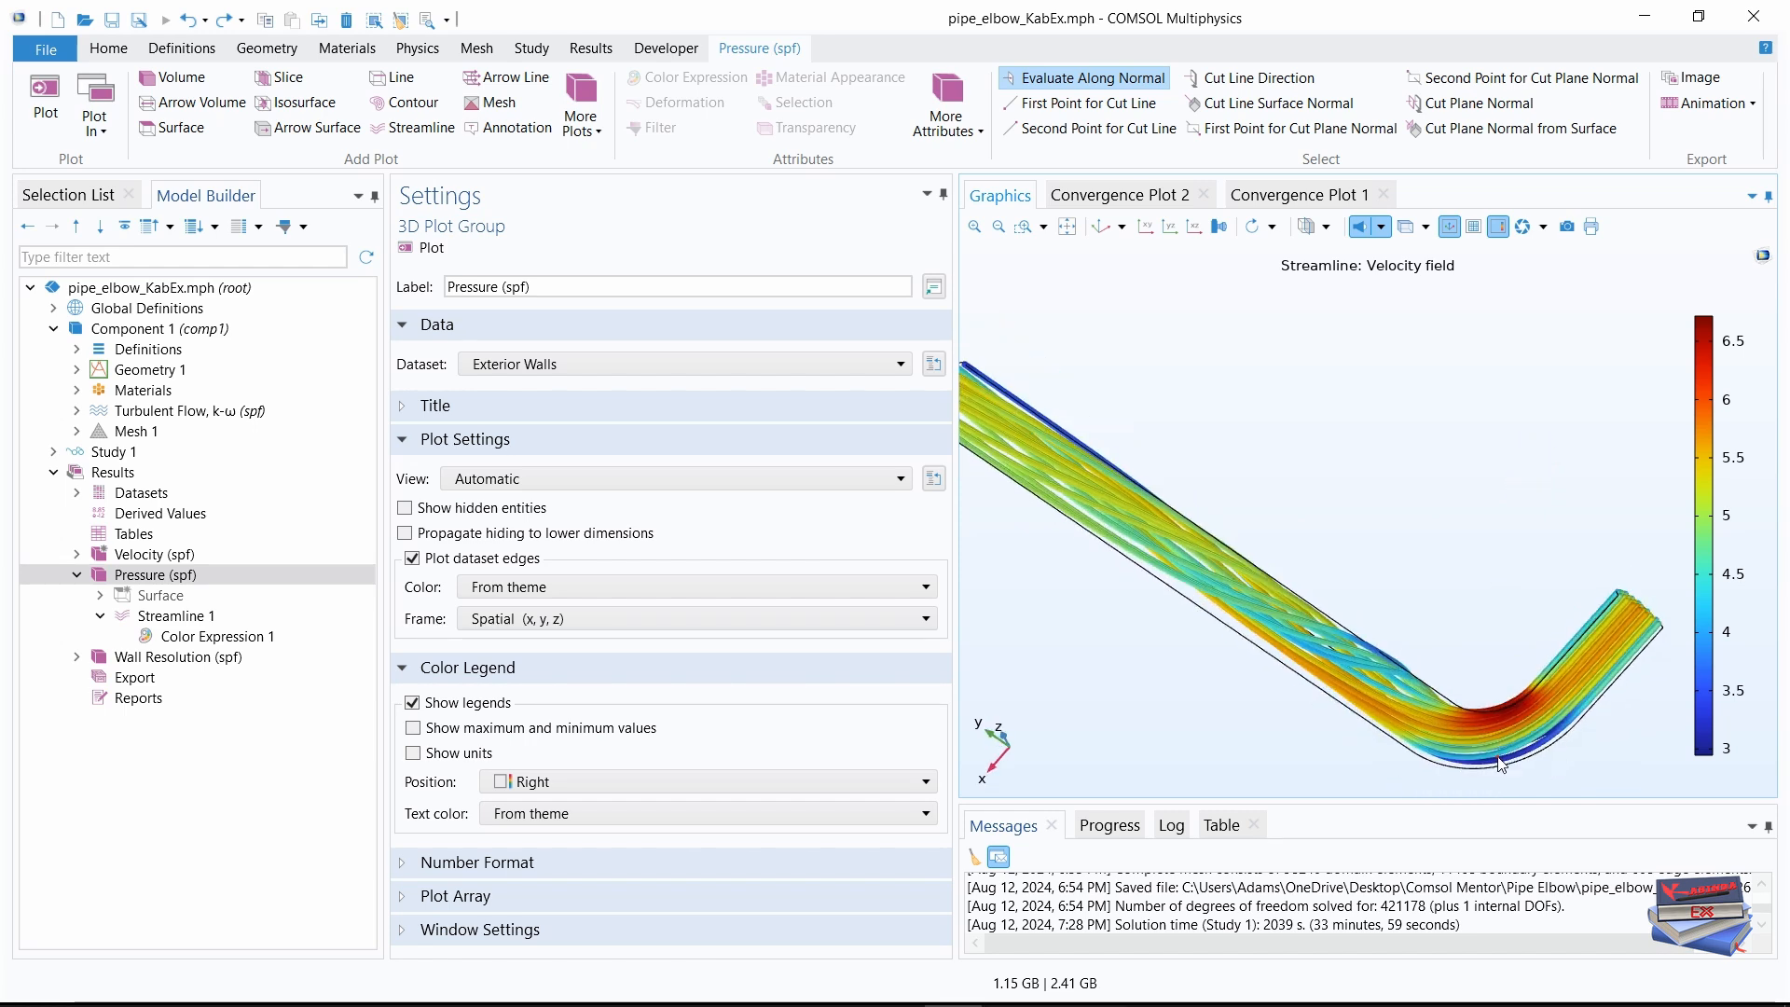
middle_click_drag(1493, 752, 1483, 560)
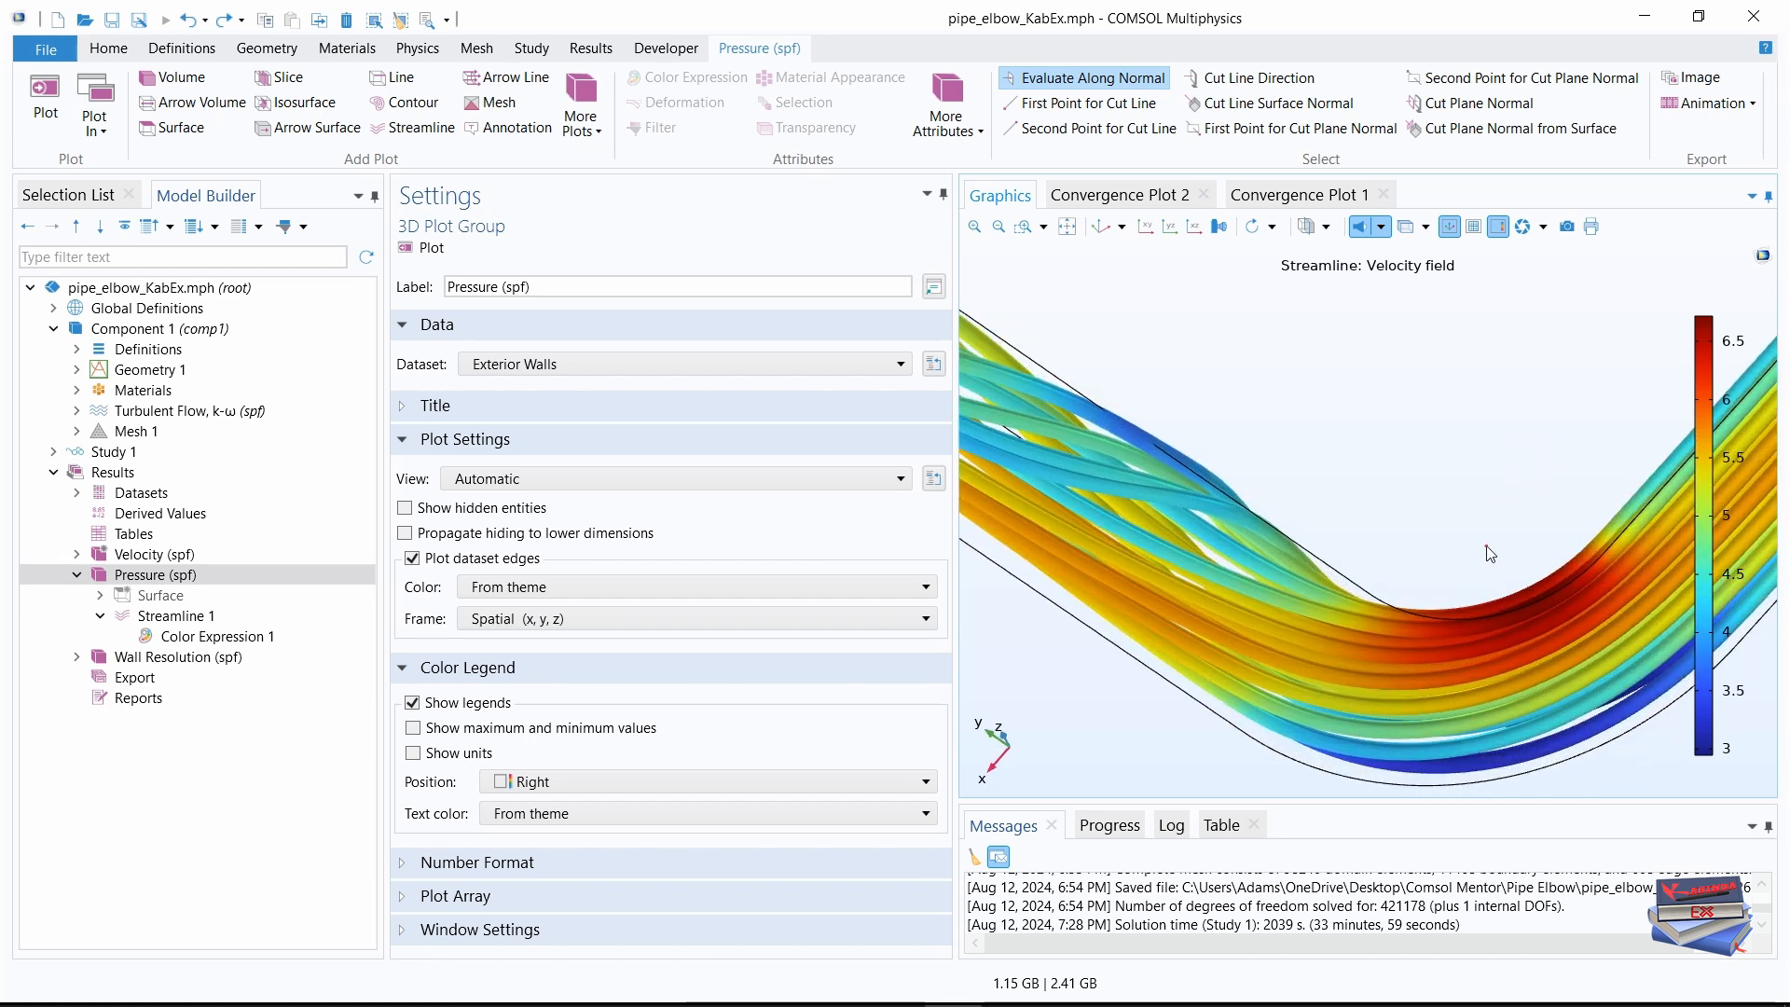
mouse_move(1494, 540)
right_mouse_down()
mouse_move(1412, 495)
mouse_move(1341, 487)
mouse_move(1246, 583)
mouse_move(1451, 547)
mouse_move(1520, 562)
right_mouse_up()
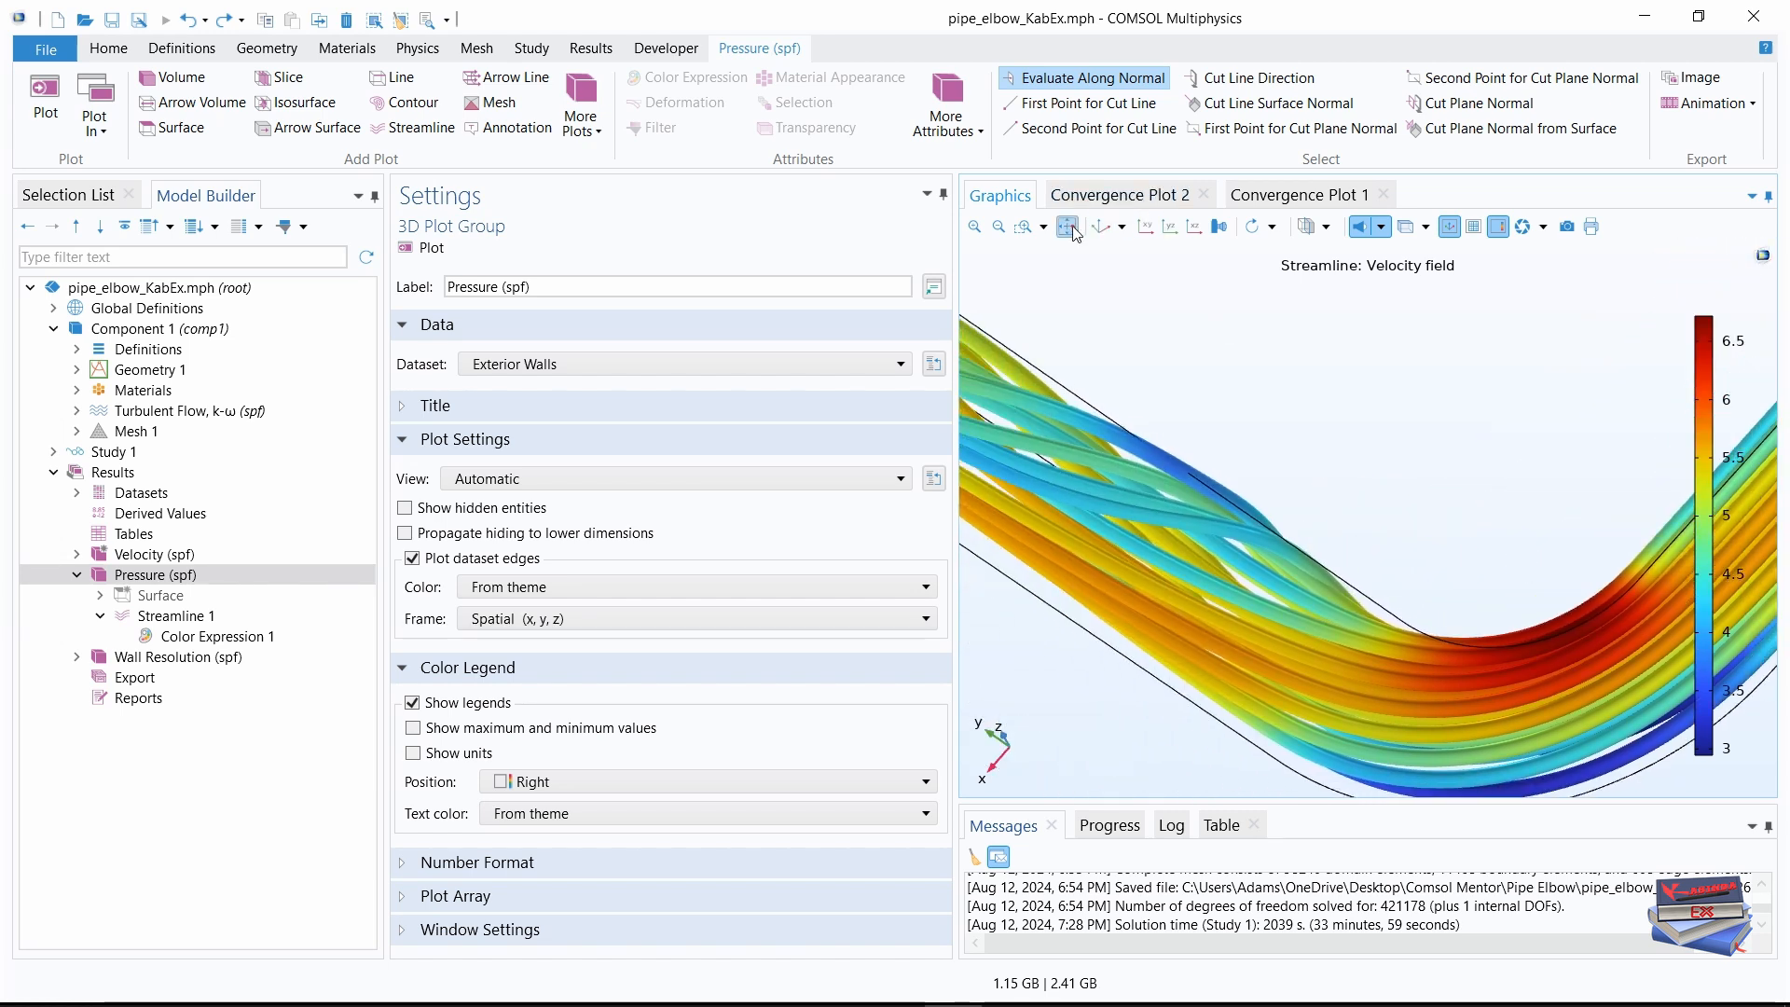
left_click(1101, 227)
left_click_drag(1382, 562, 1479, 690)
left_click(149, 575)
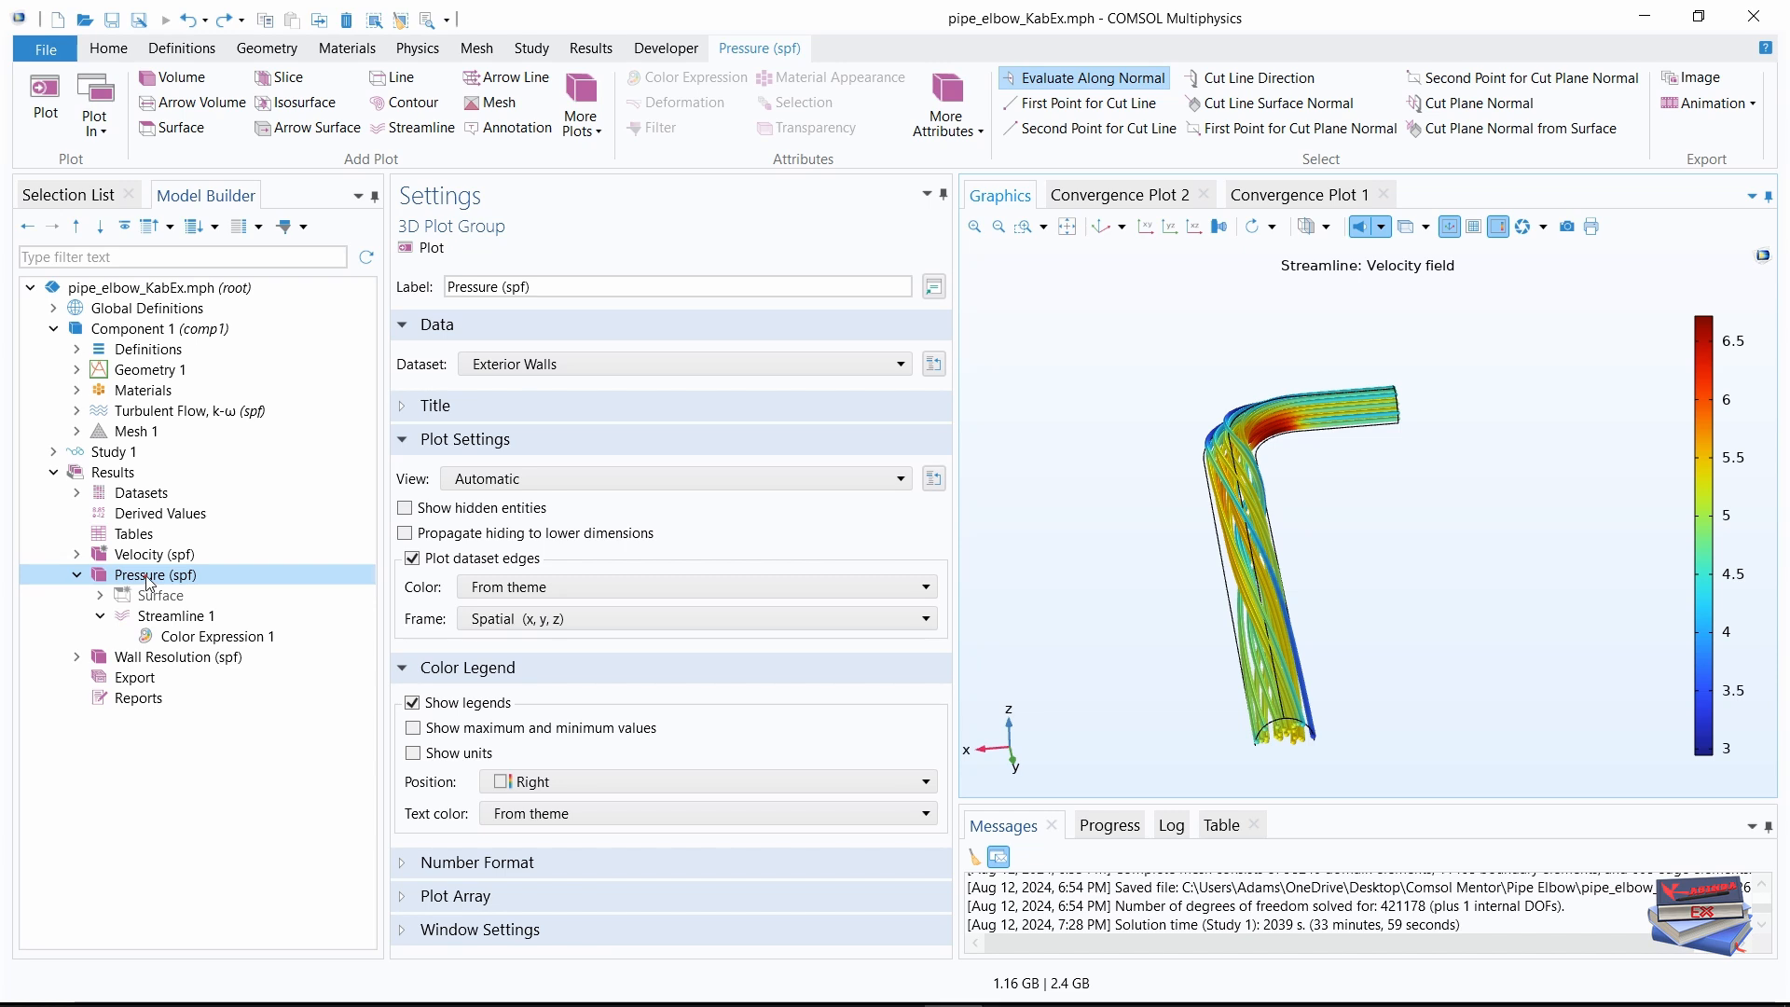
- Rename the Pressure (spf) plot group as Velocity Streamlines
right_click(147, 580)
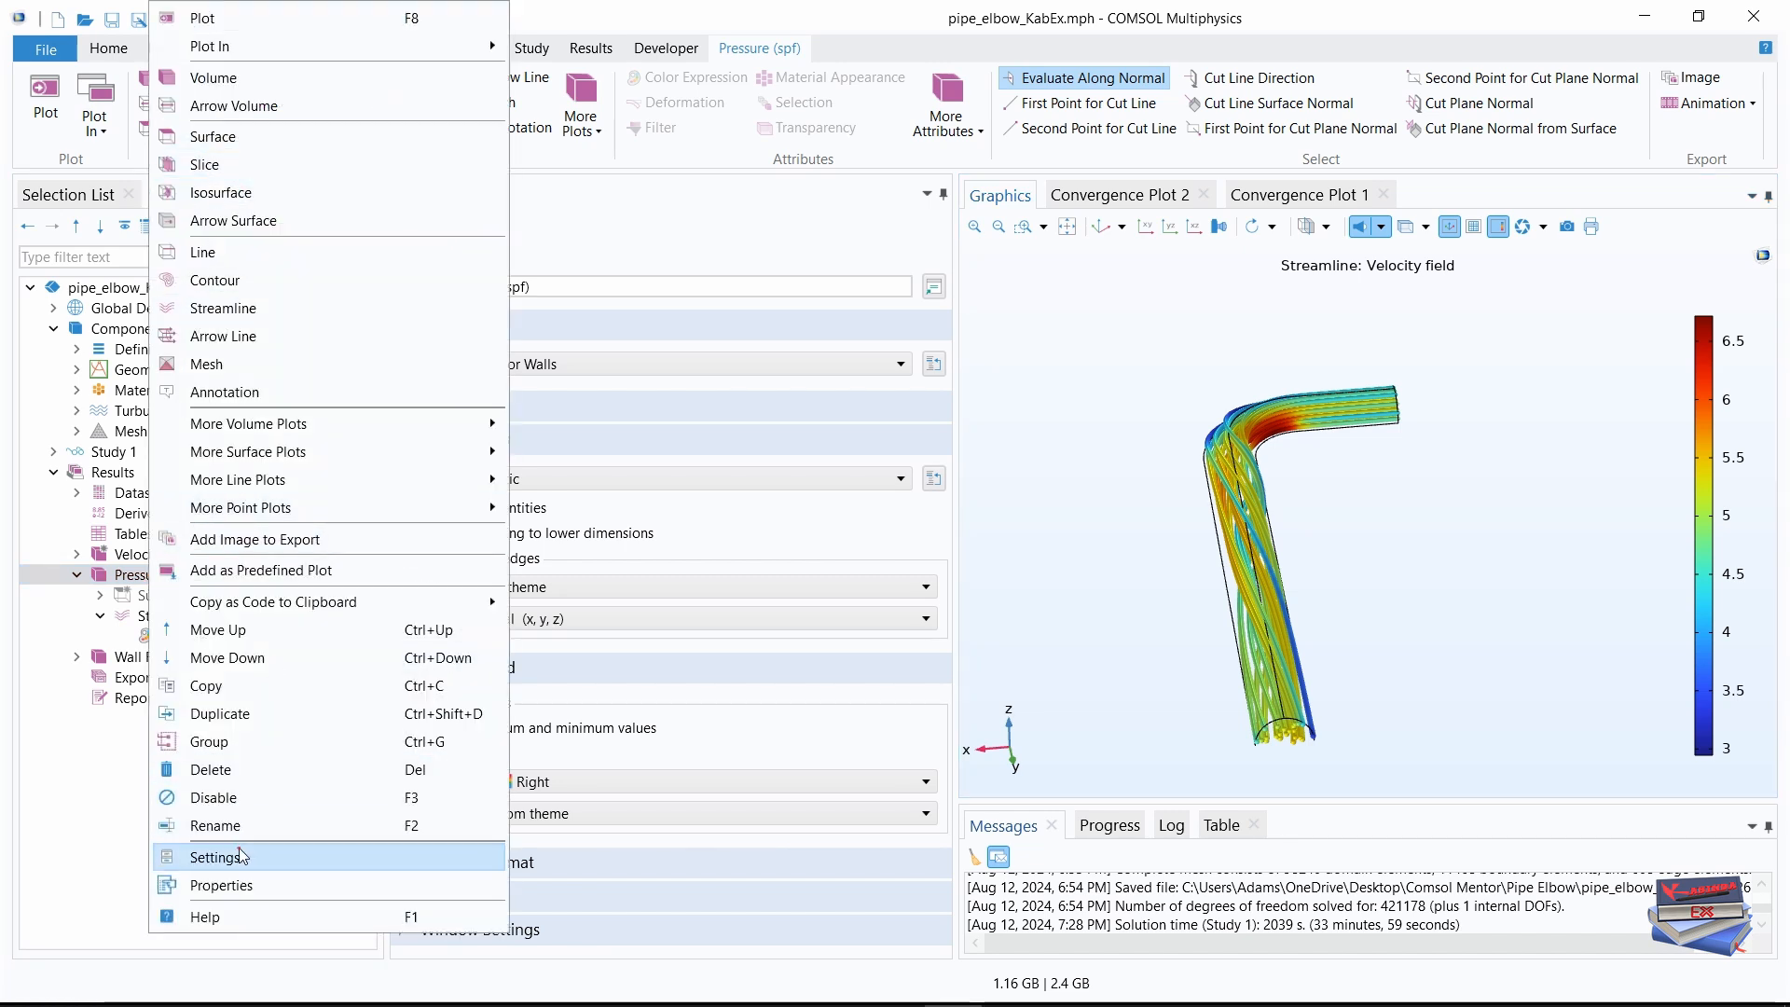
left_click(216, 826)
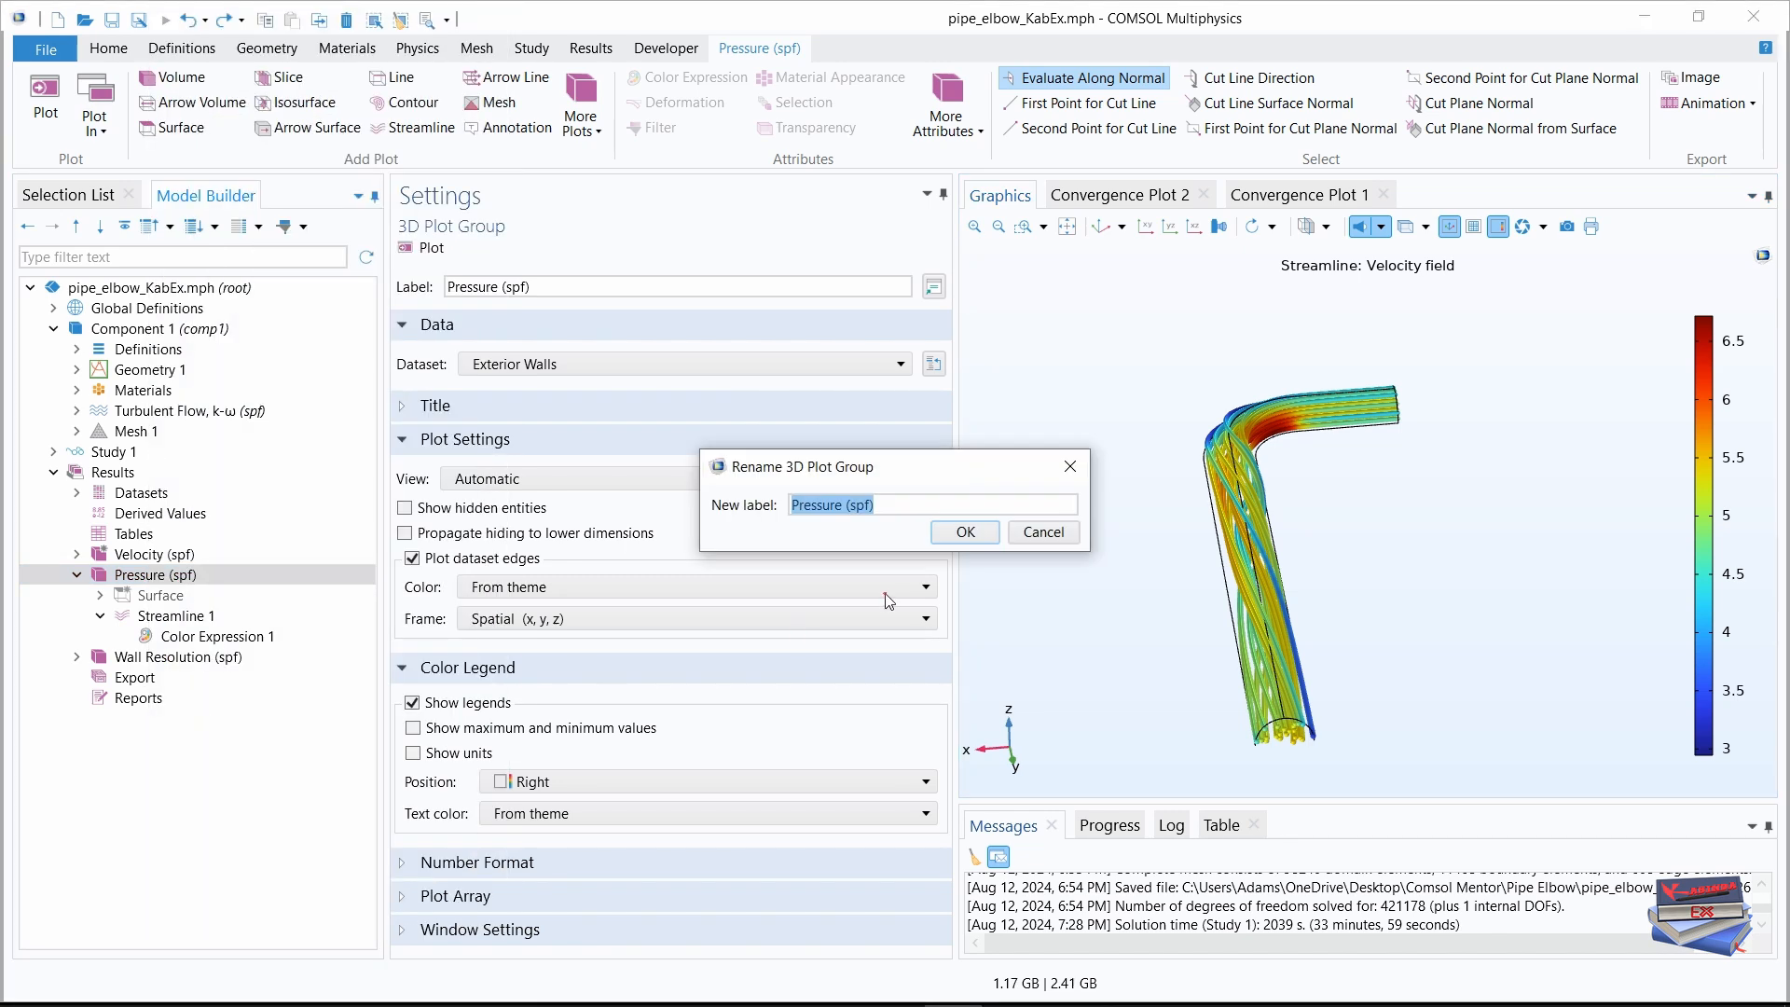
type("Velocity Streamlines")
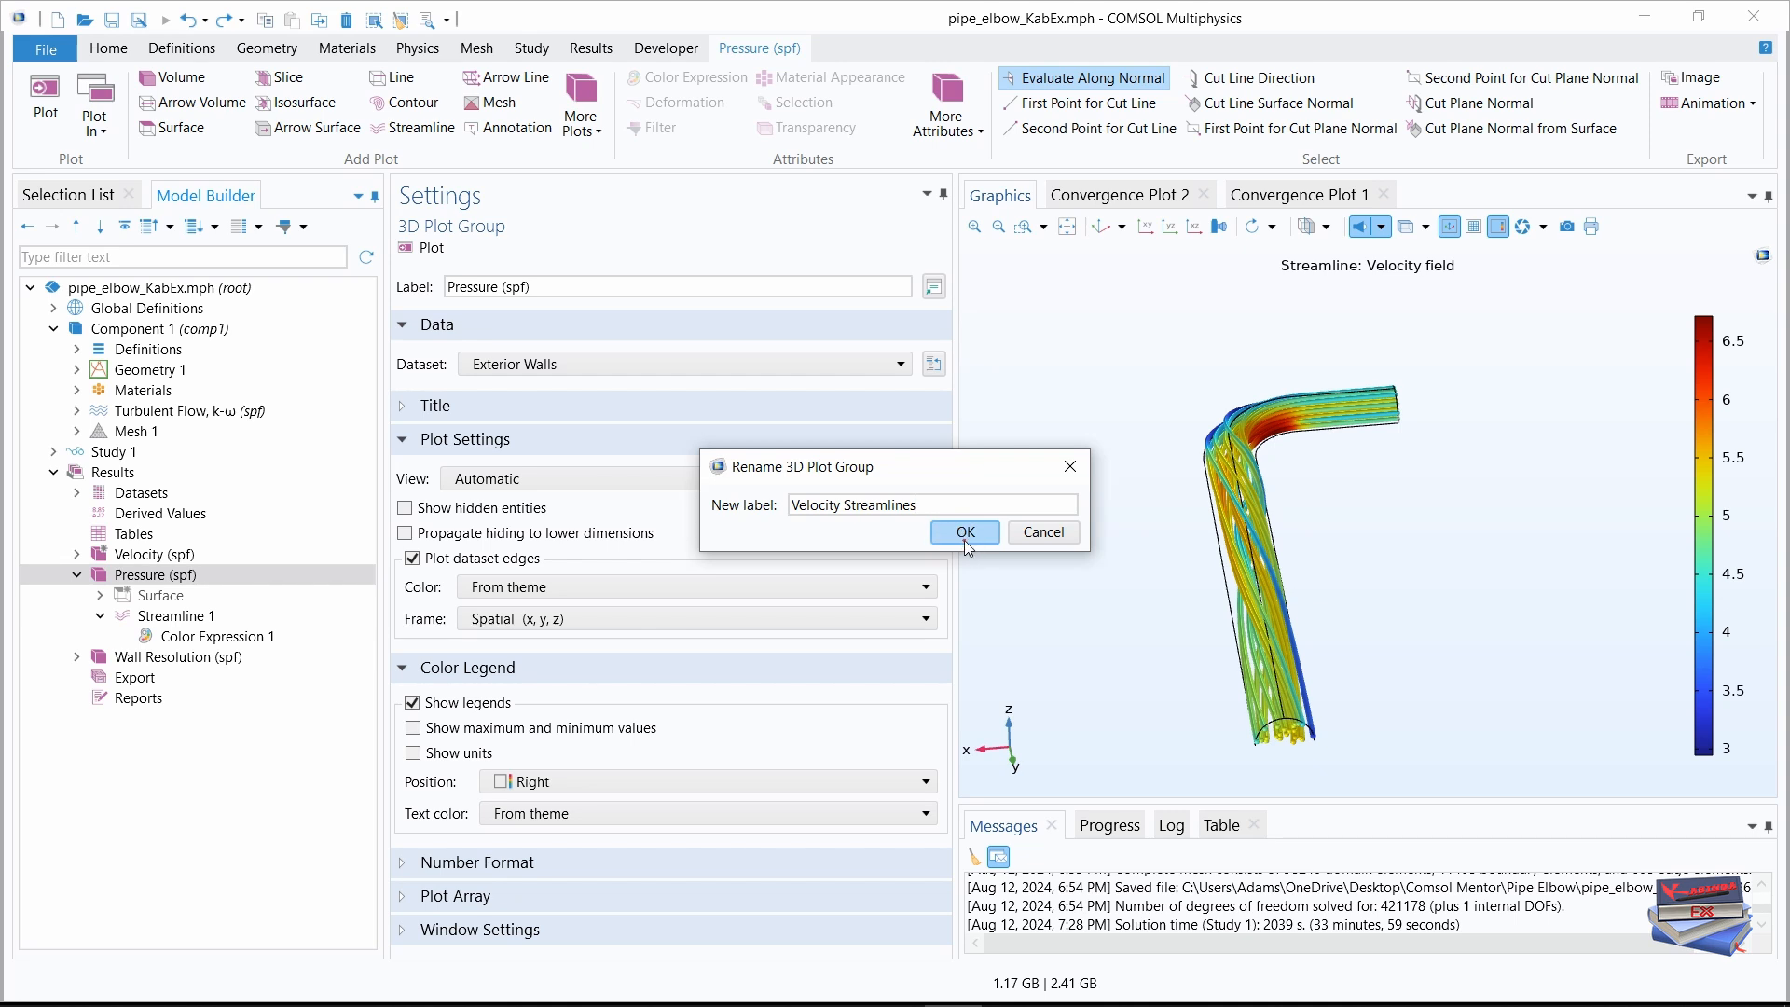
left_click(963, 532)
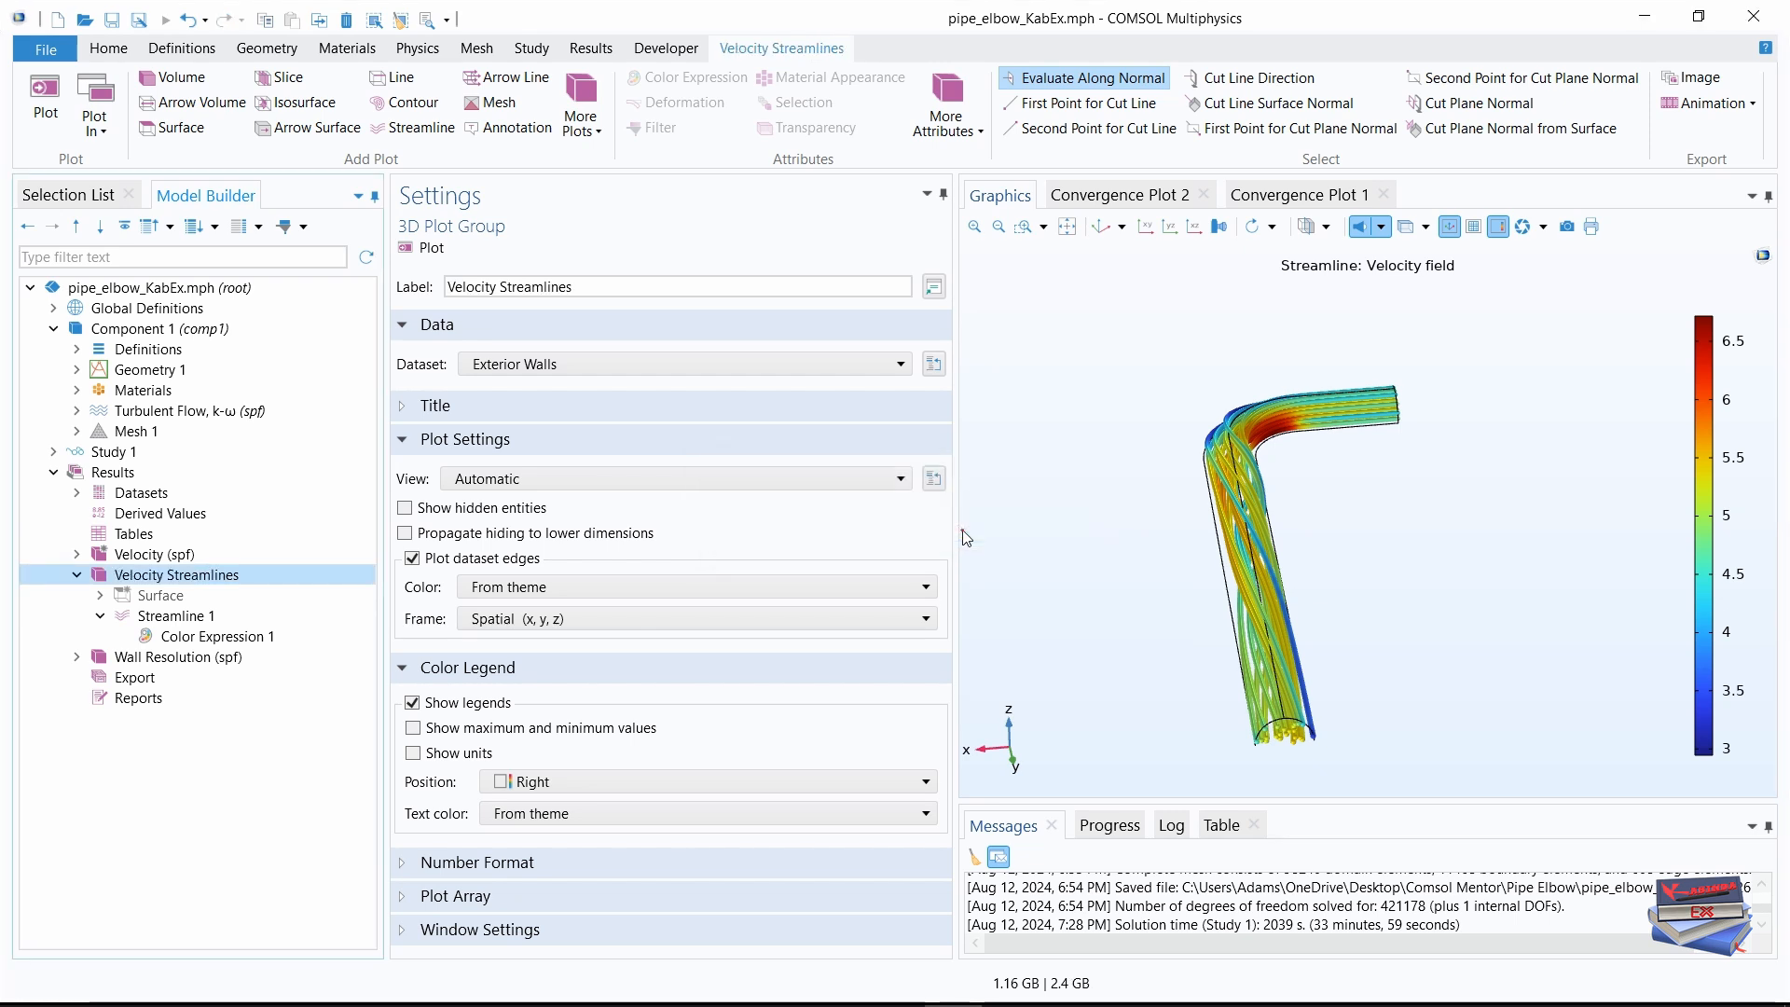
left_click(1101, 231)
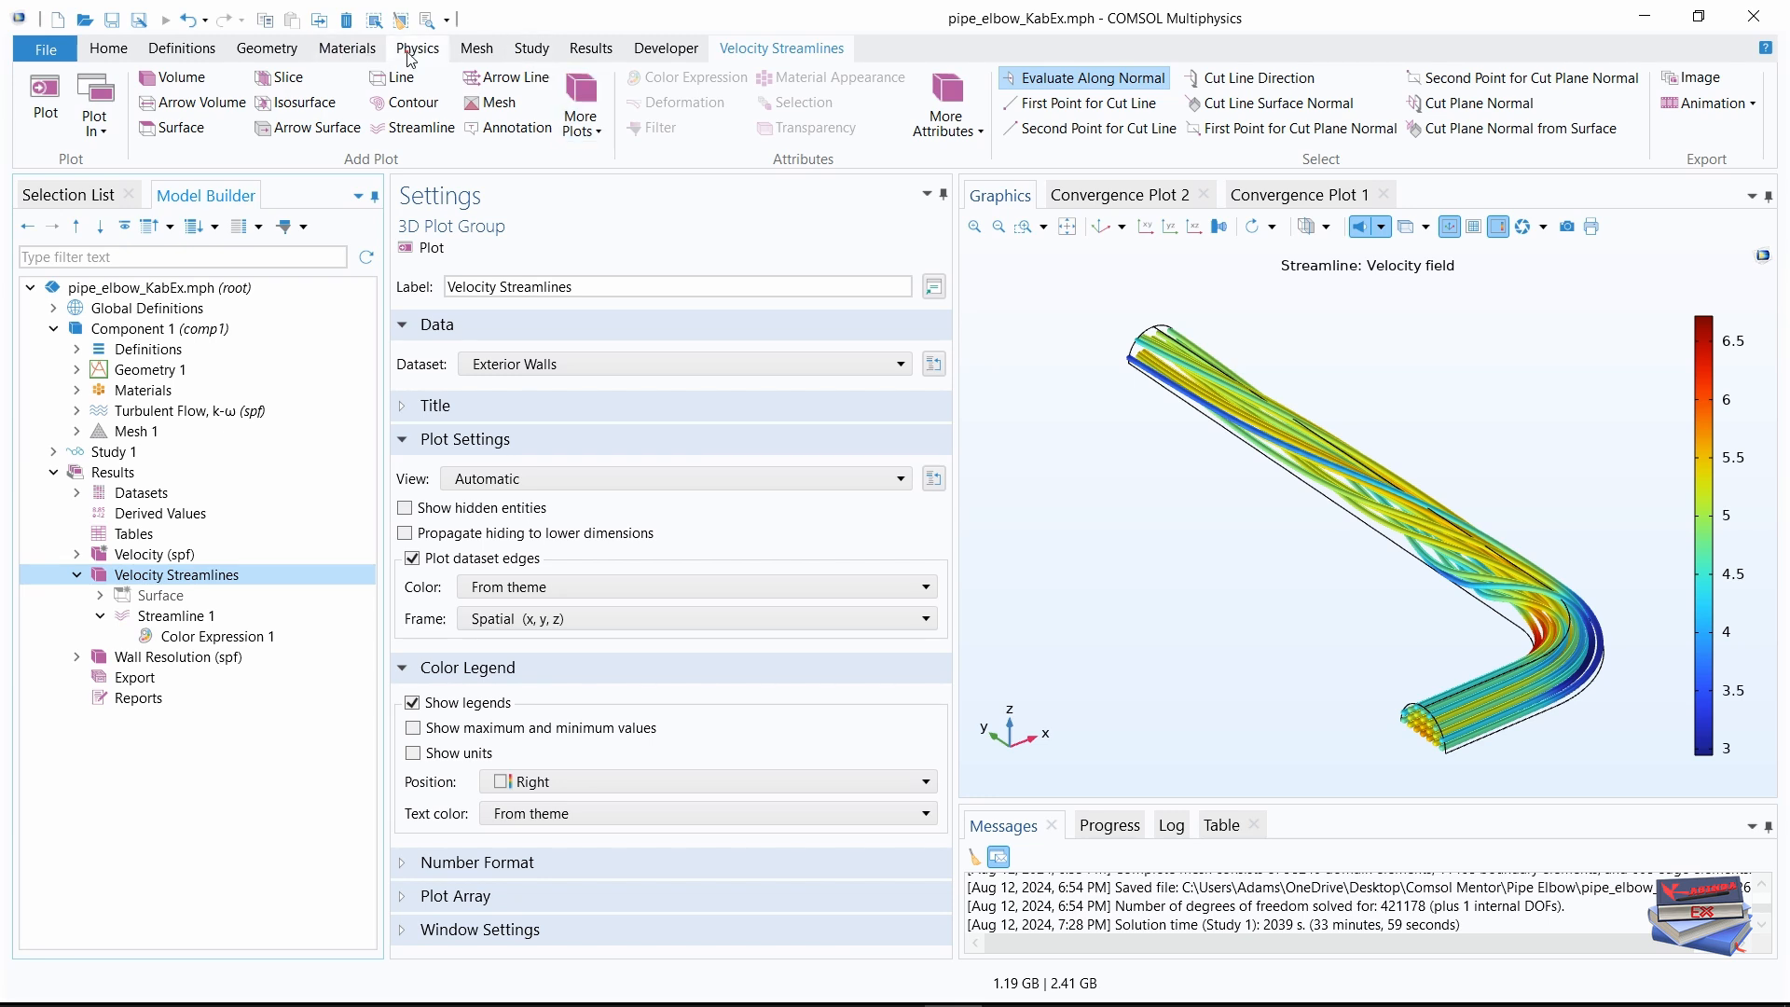
- Add a Cut Plane dataset with plane type General and plane entry method Point and normal vector
left_click(604, 51)
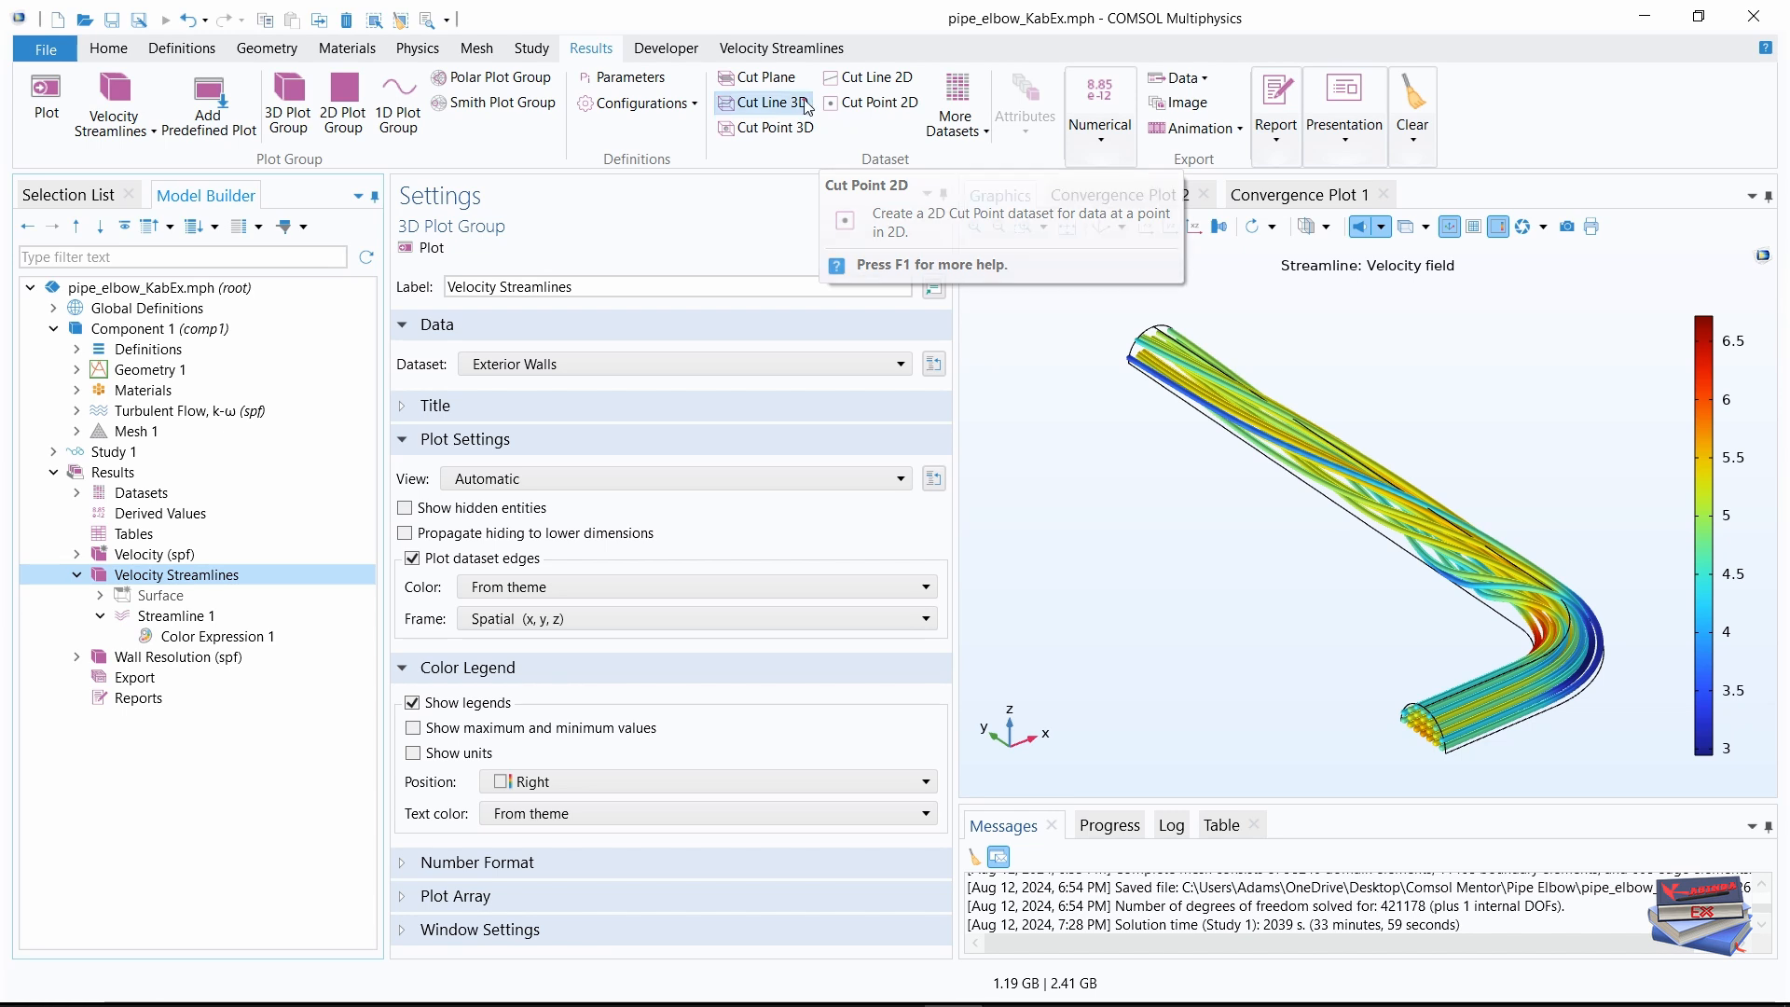
left_click(759, 77)
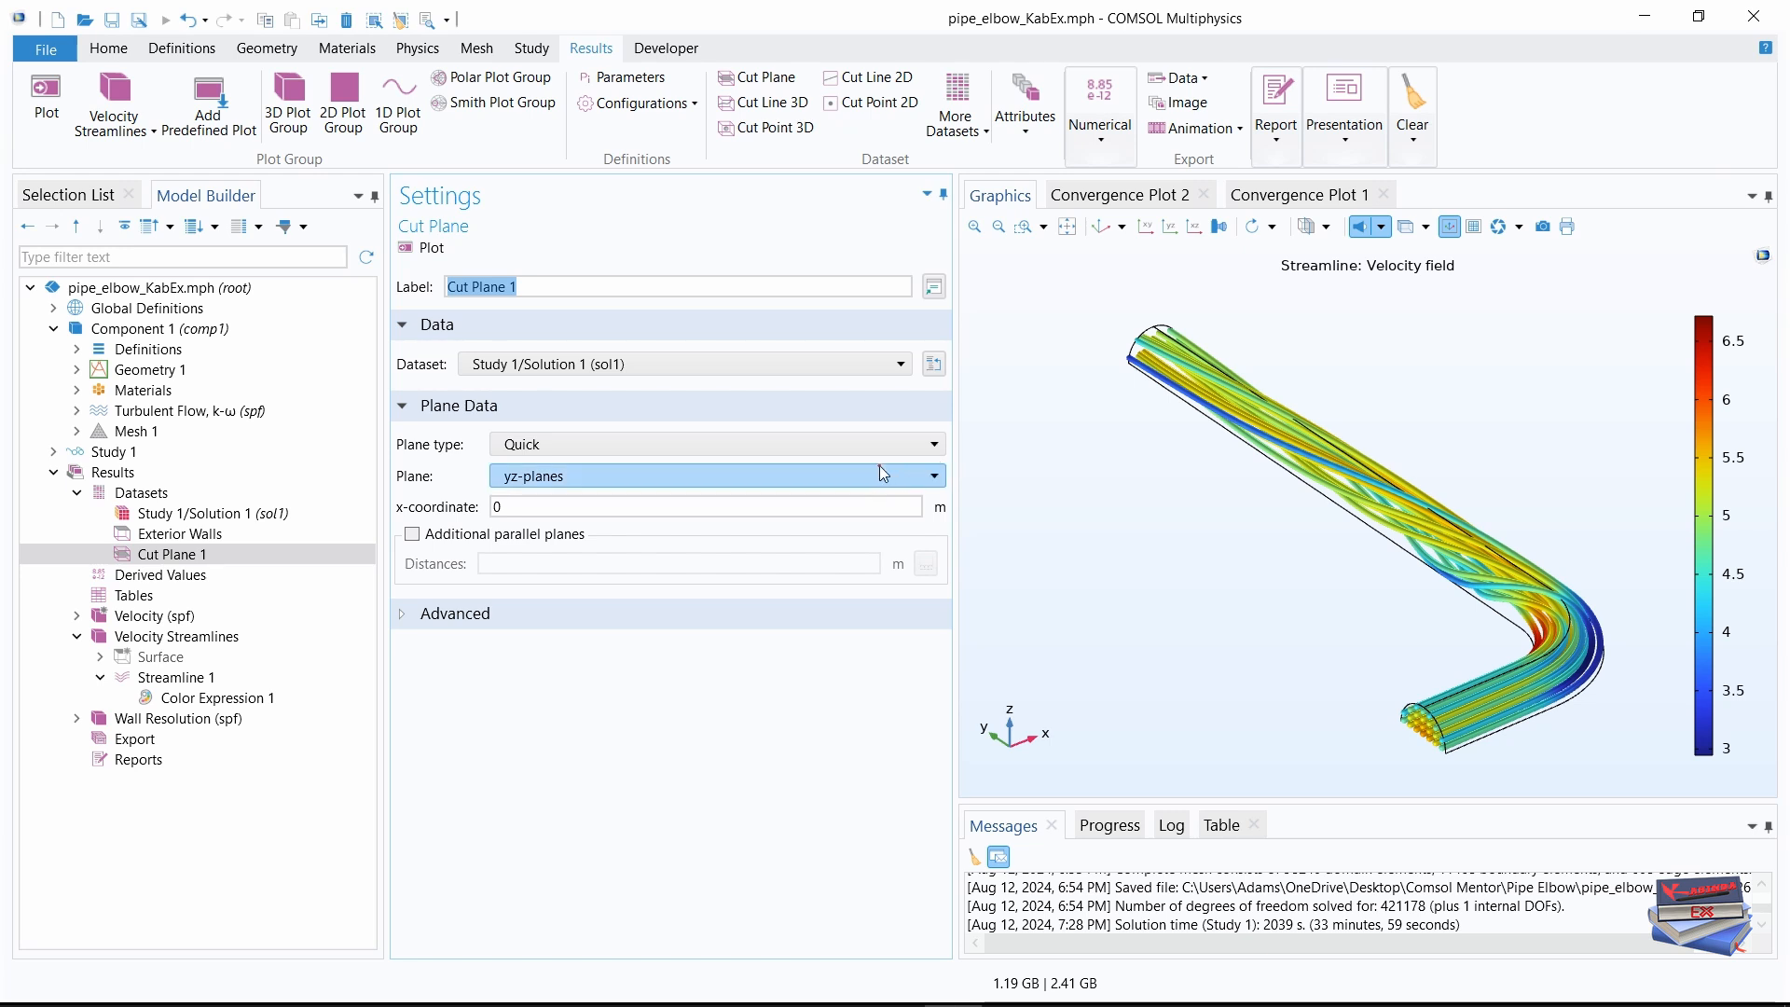
left_click(753, 449)
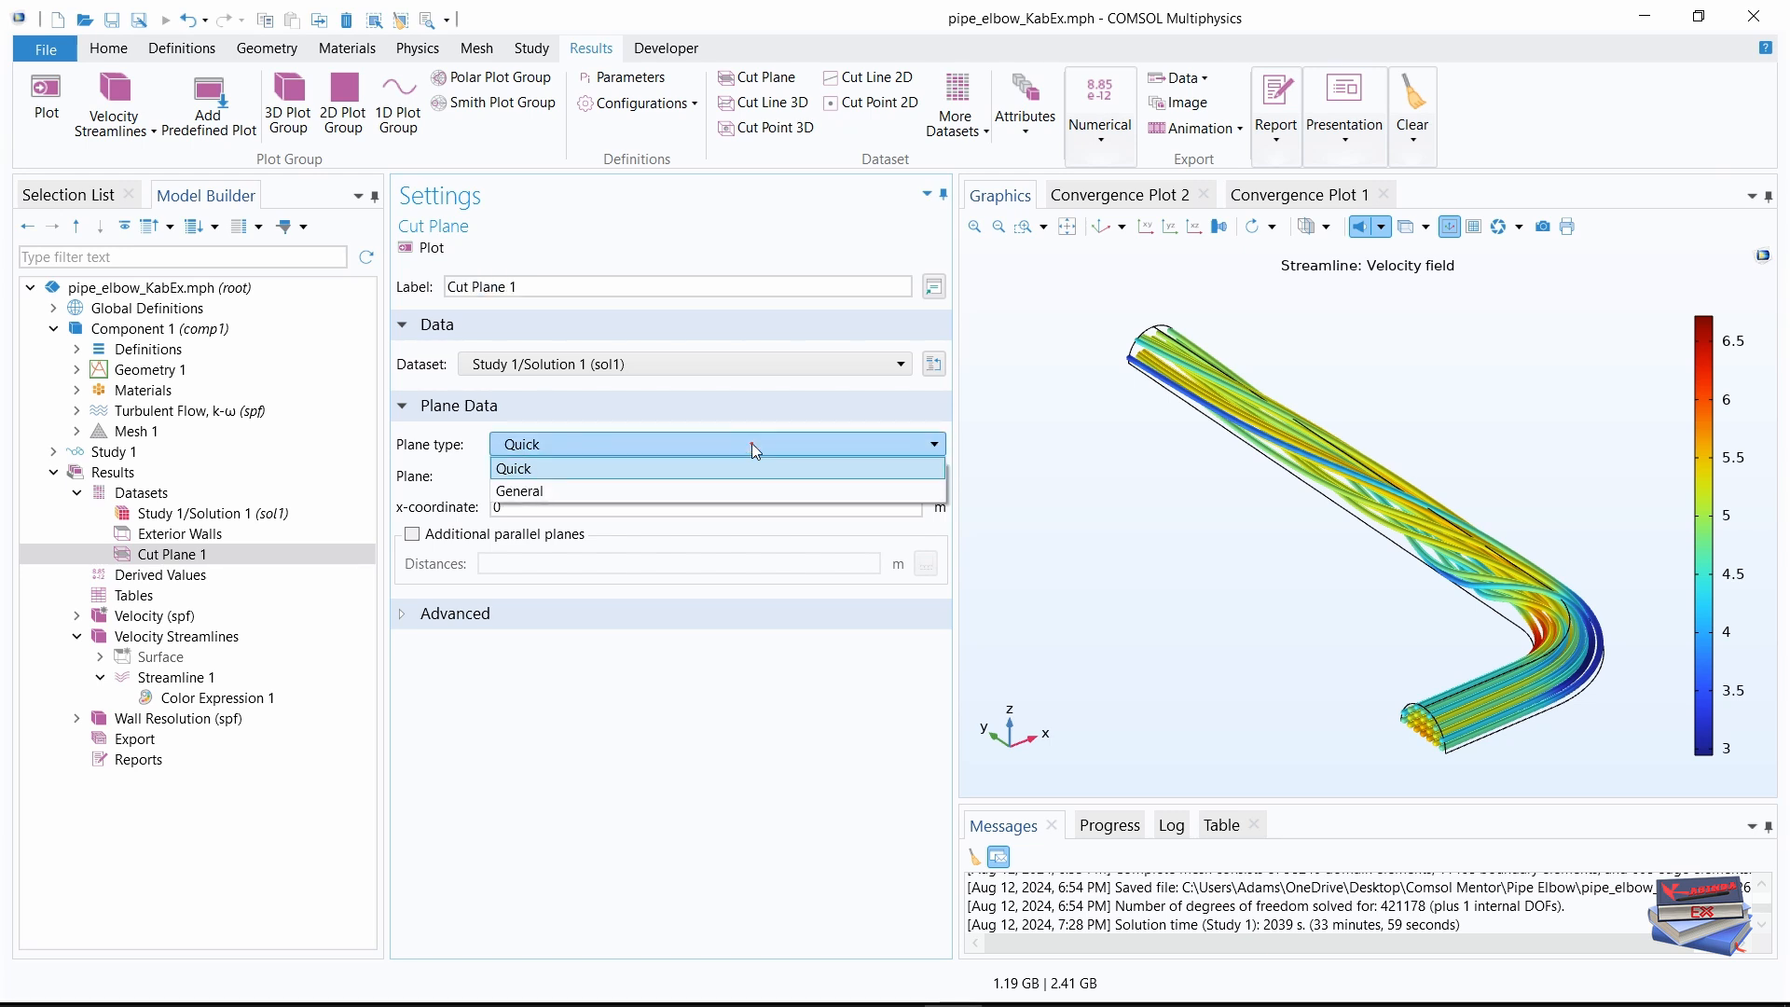
left_click(660, 489)
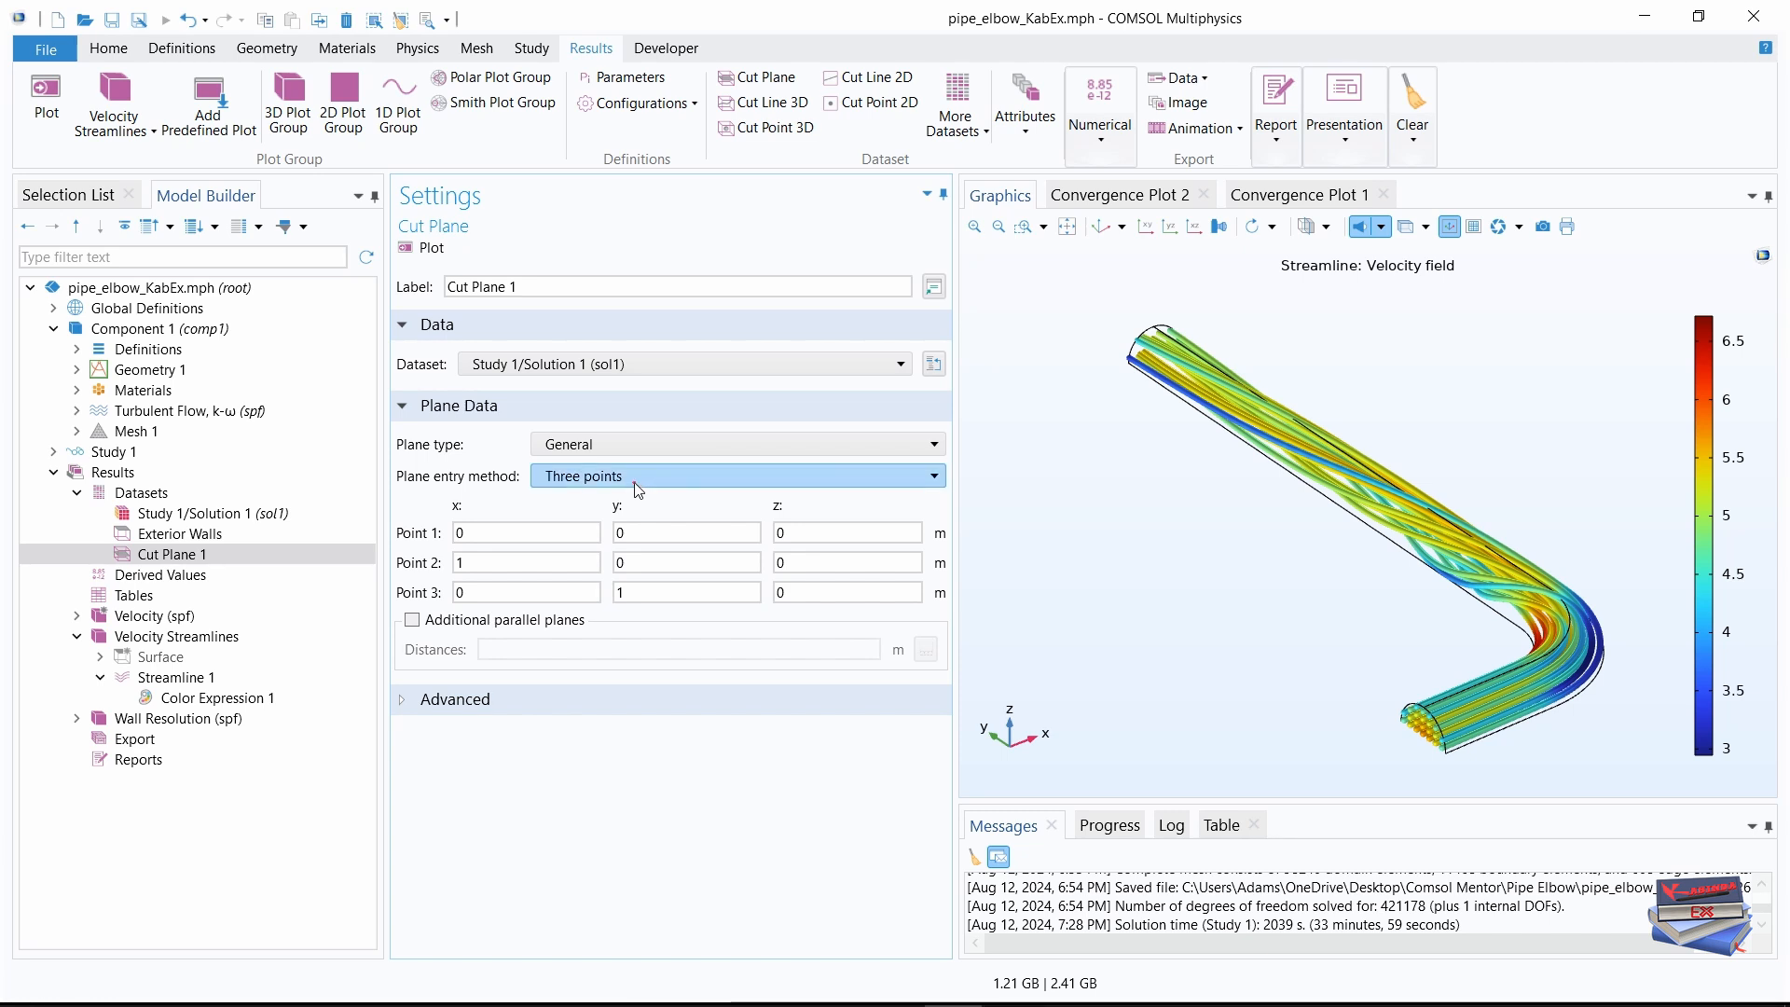
left_click(638, 480)
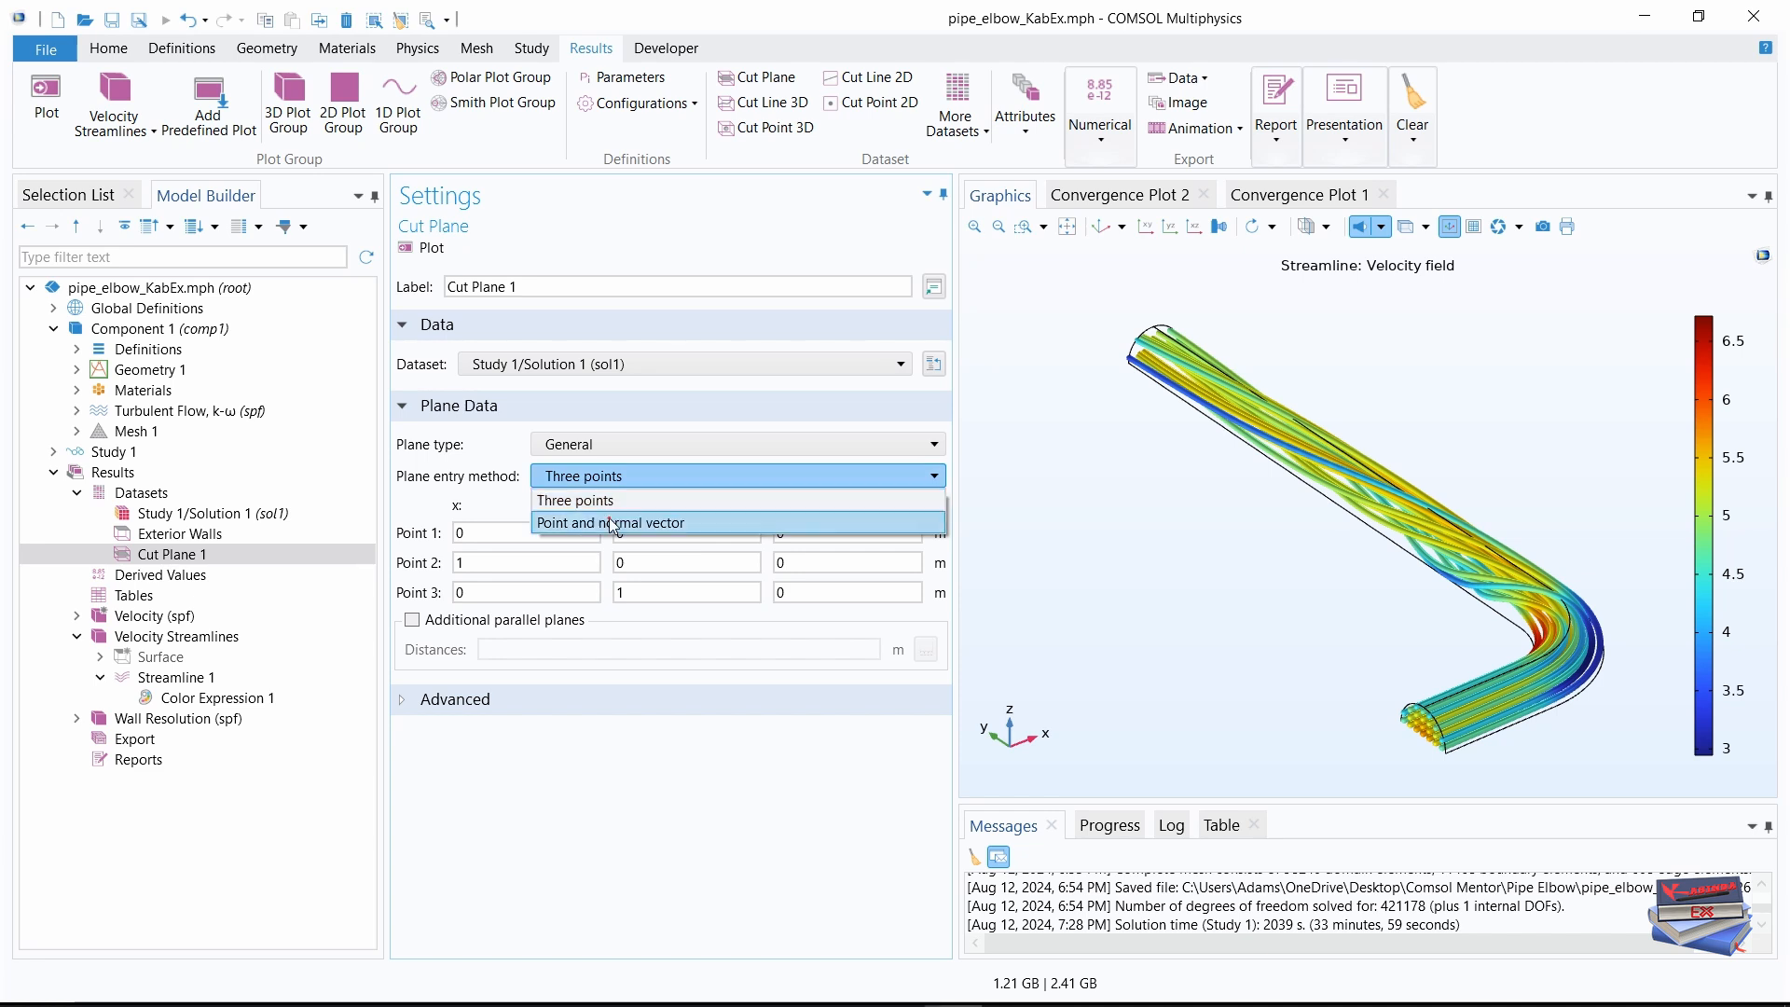
left_click(612, 522)
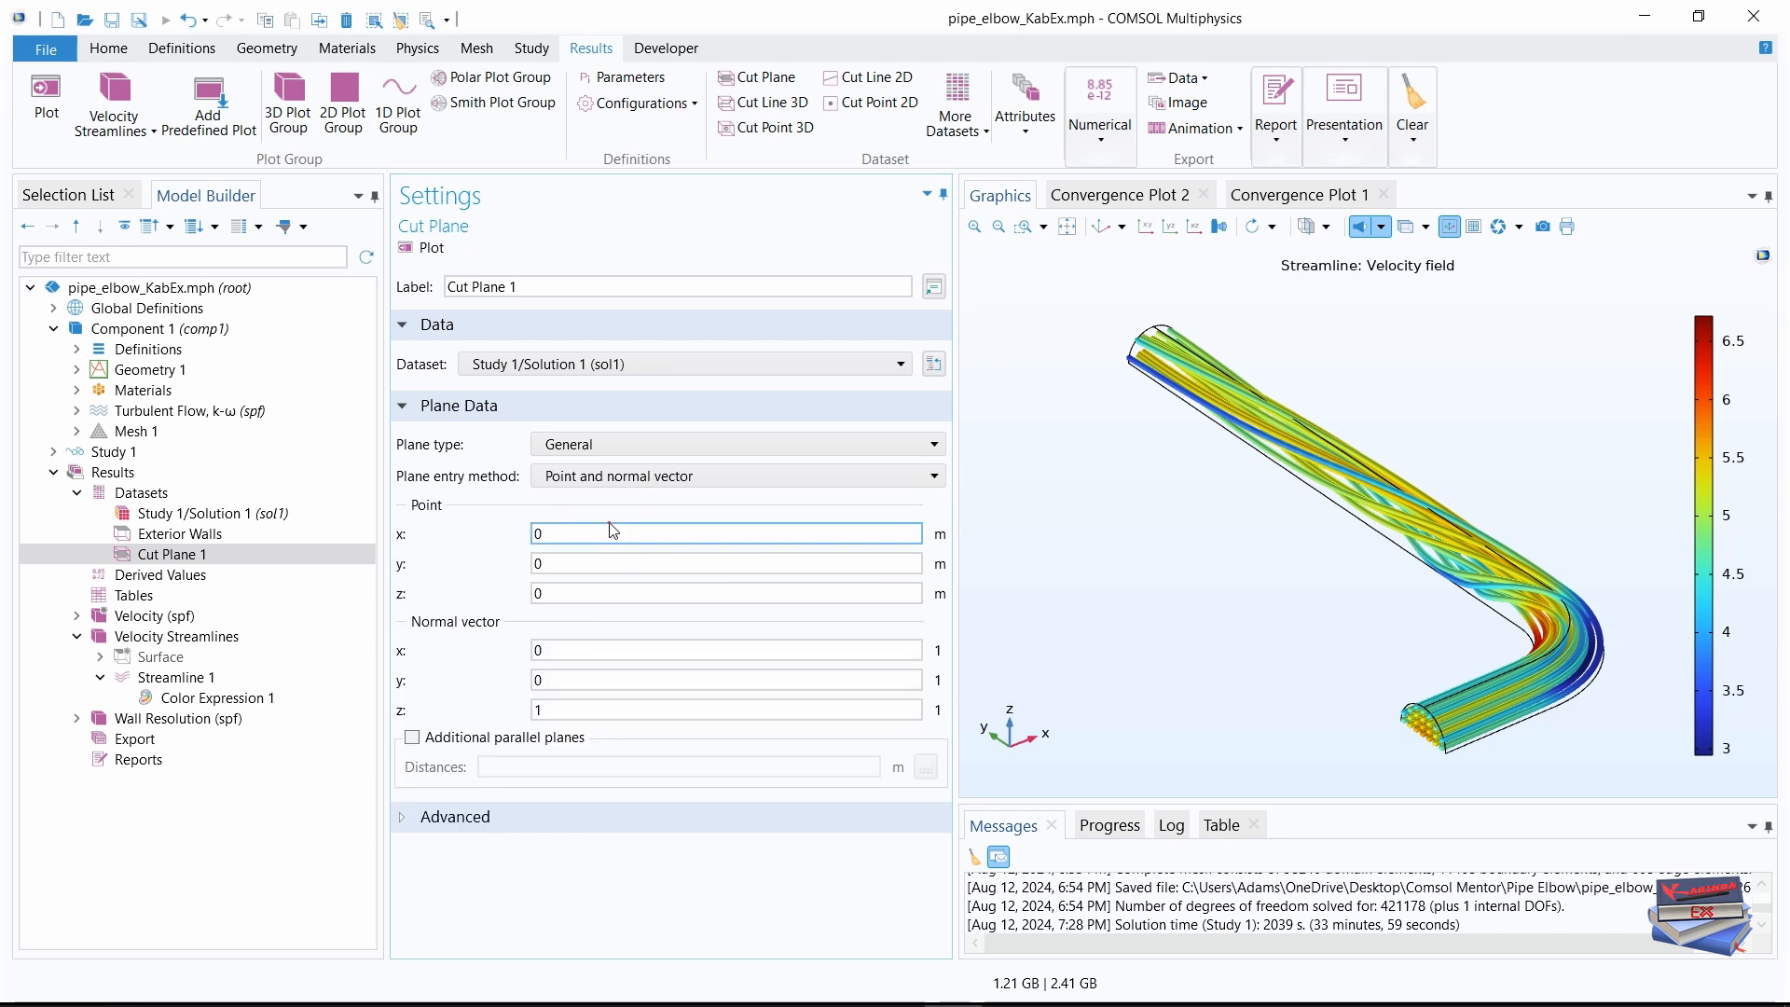
- Set Cut Plane 1's point x-coordinate to Lin and its normal vector's x to 1 and z to 0
left_click(563, 527)
key("ctrl+a")
type("Lin")
key("Tab")
left_click(550, 649)
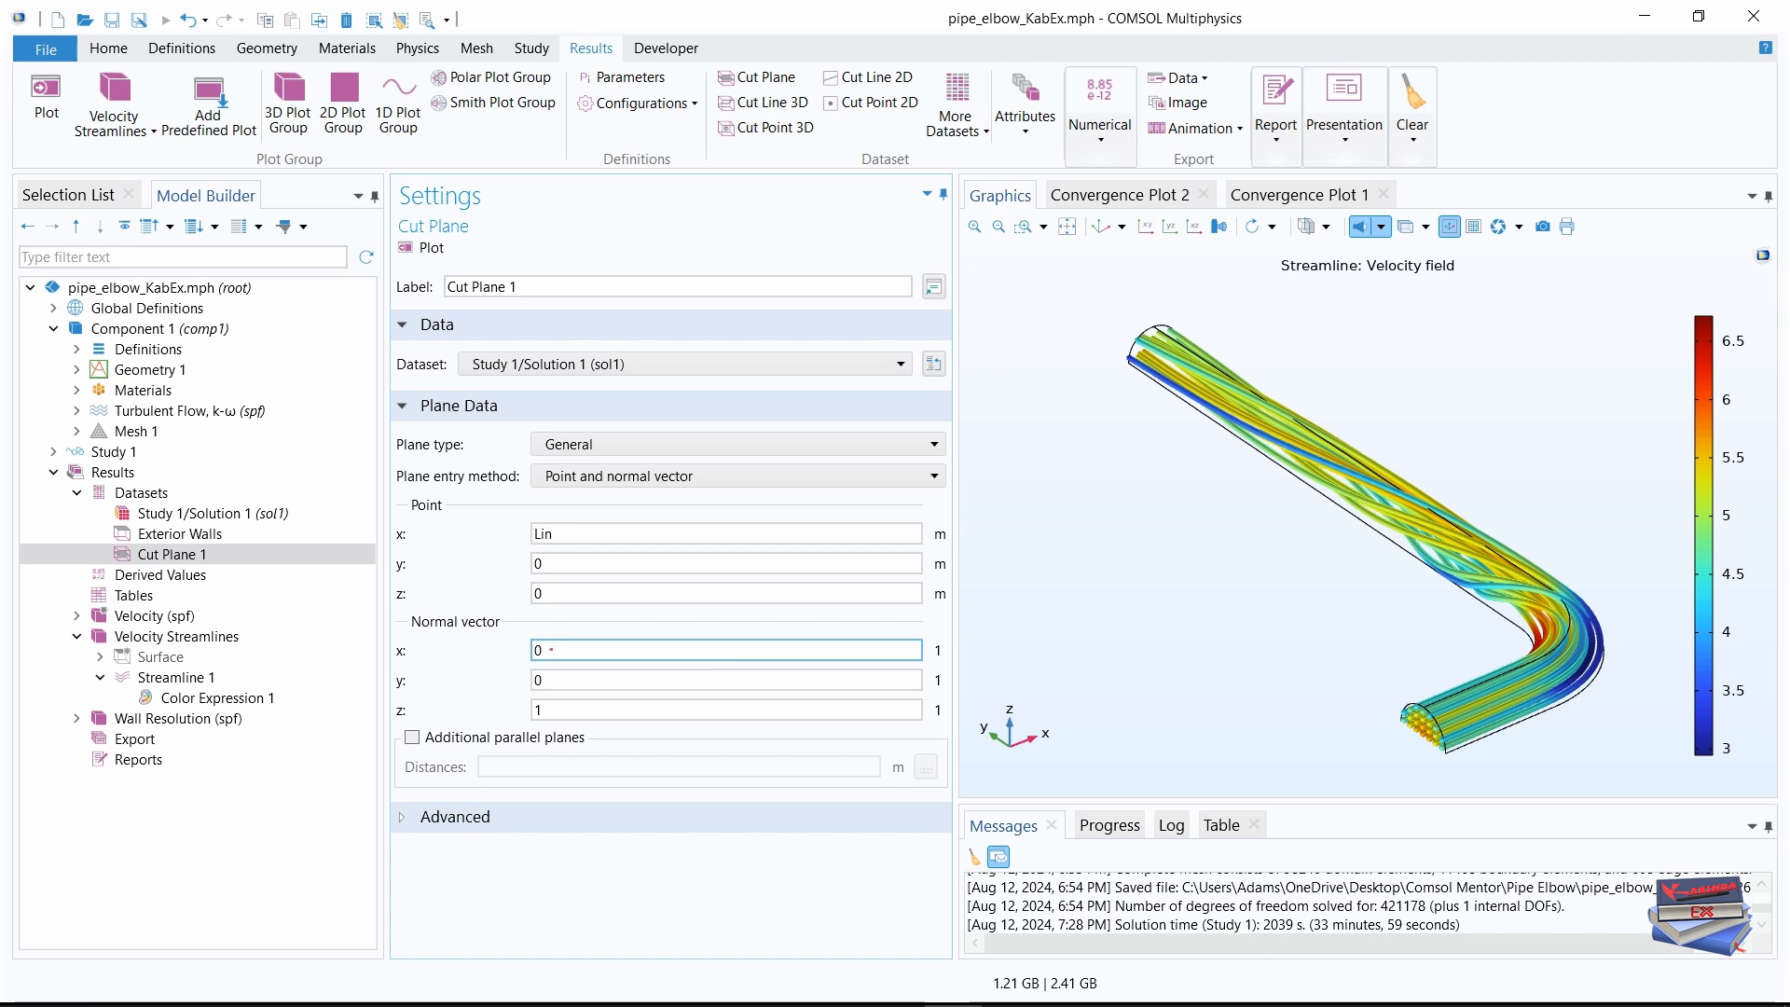
double_click(547, 653)
type("1")
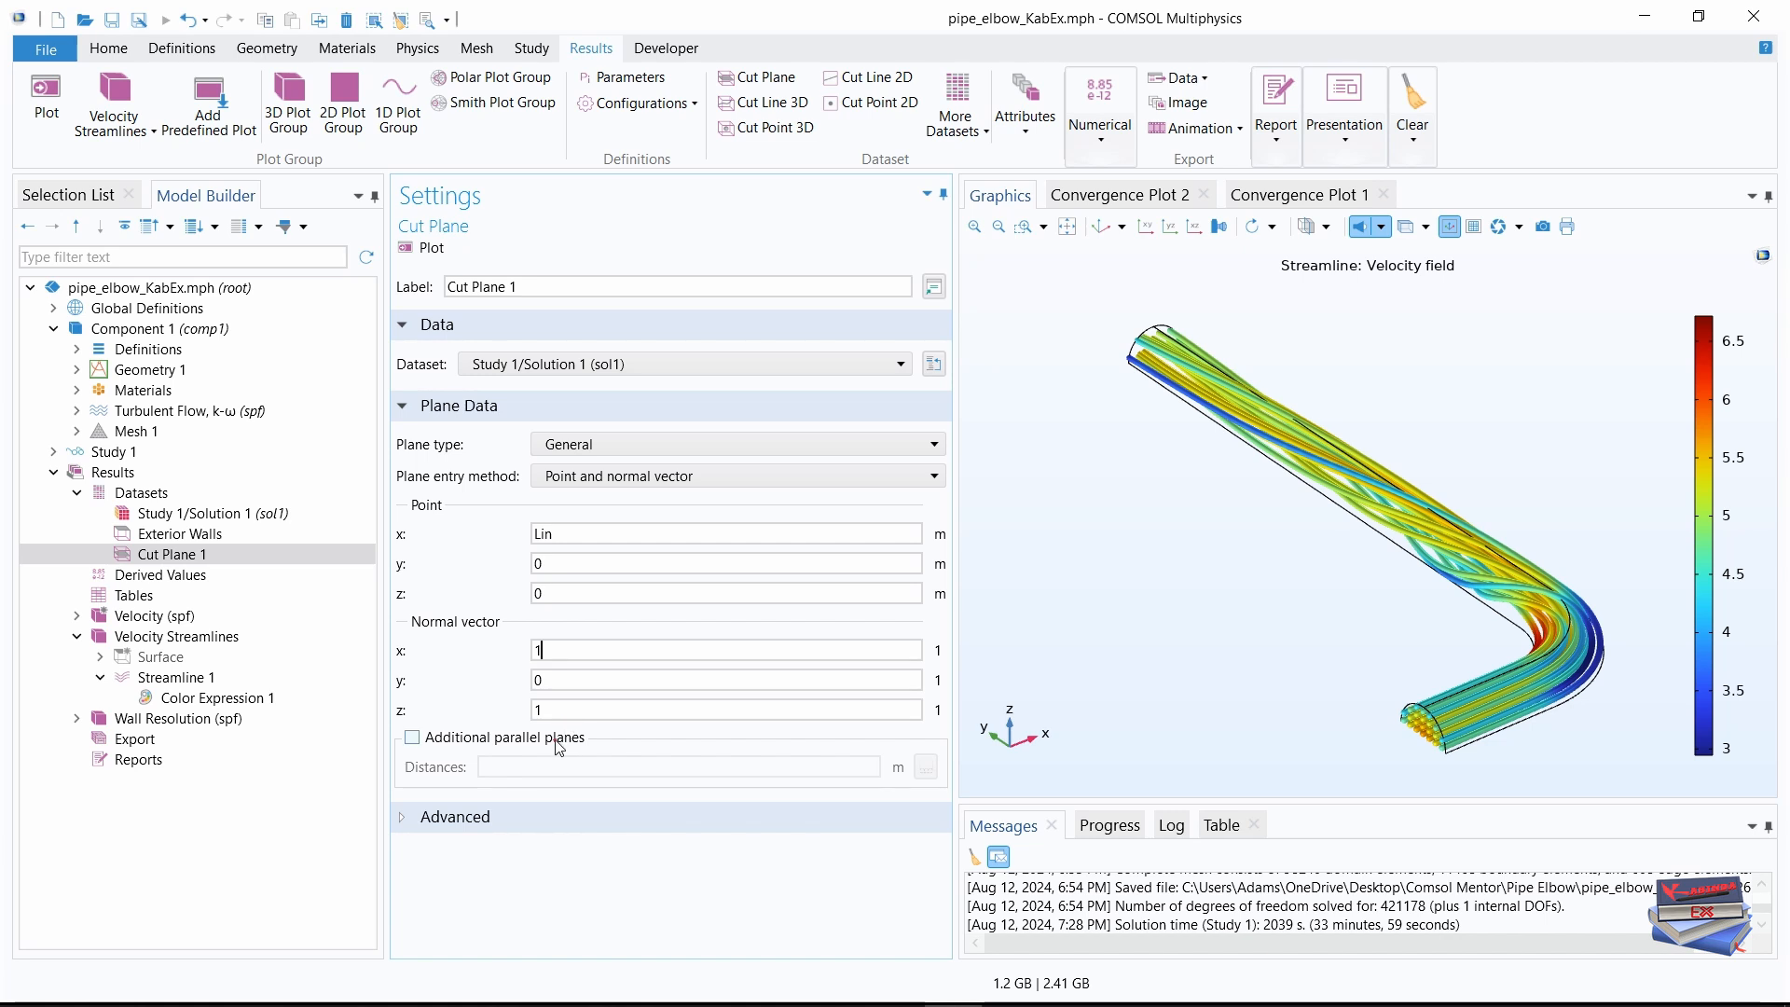
left_click(560, 707)
type("0")
key("Tab")
- Duplicate Cut Plane 1 and set the copy's point x-coordinate to Lin+Rc
right_click(176, 560)
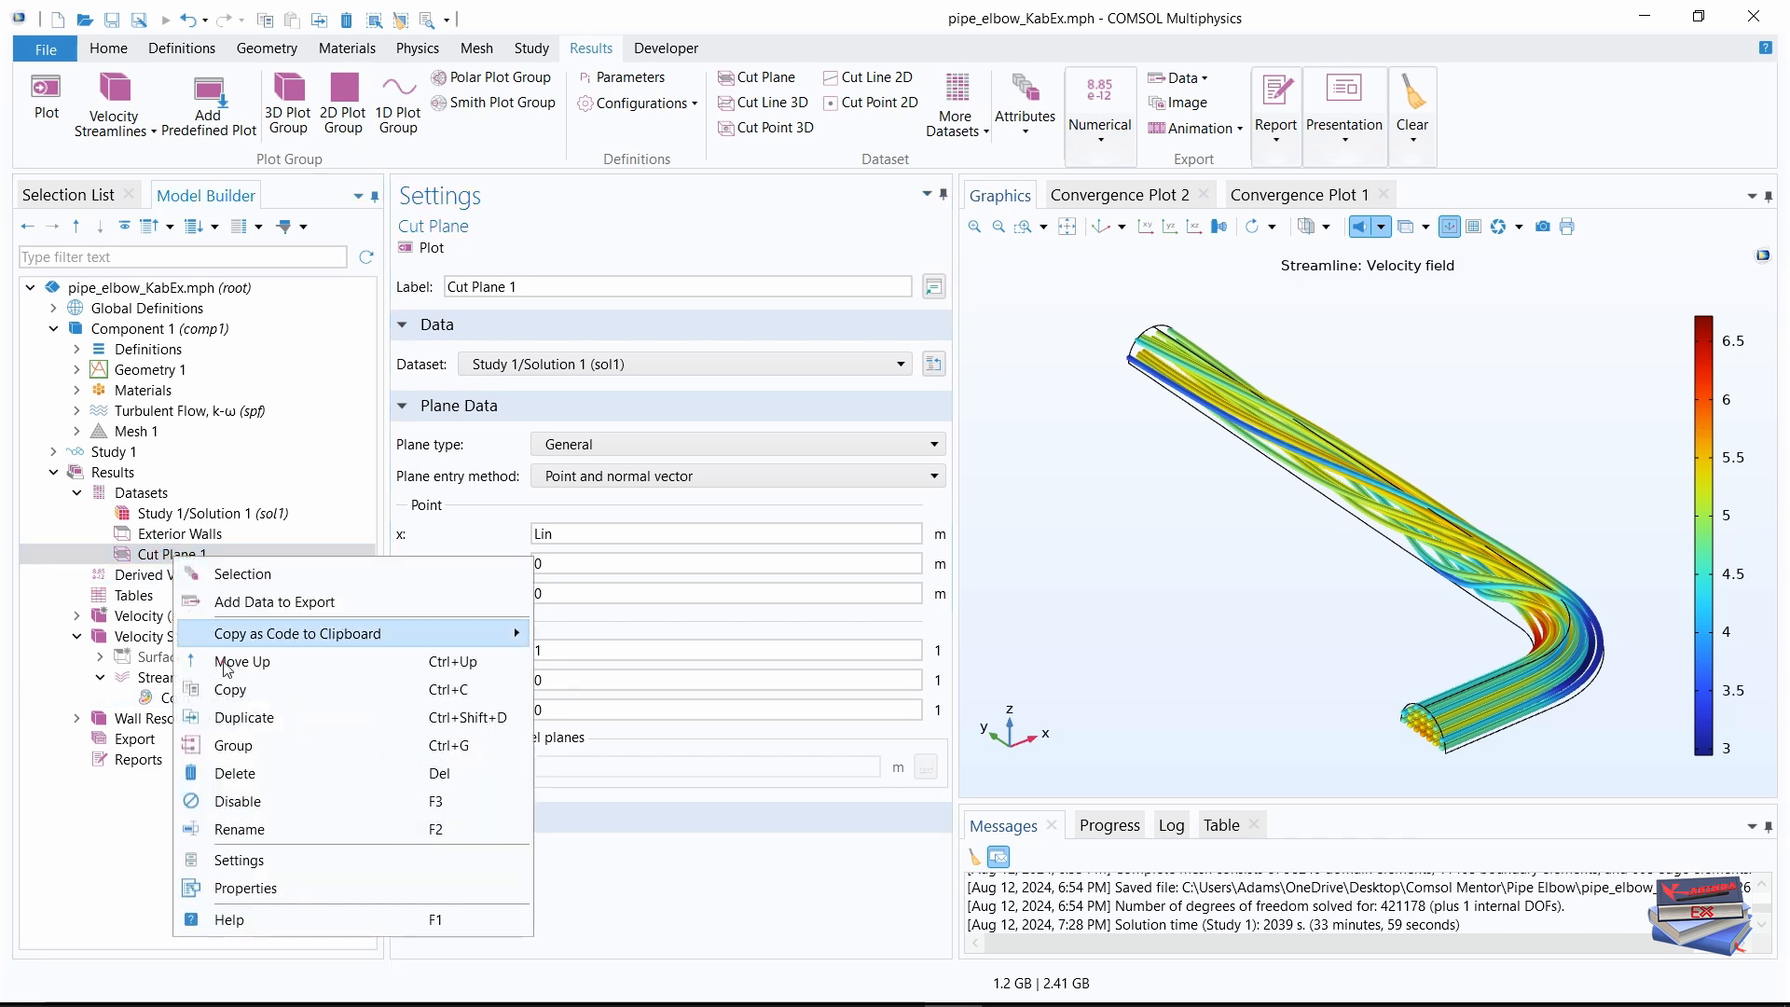
left_click(240, 717)
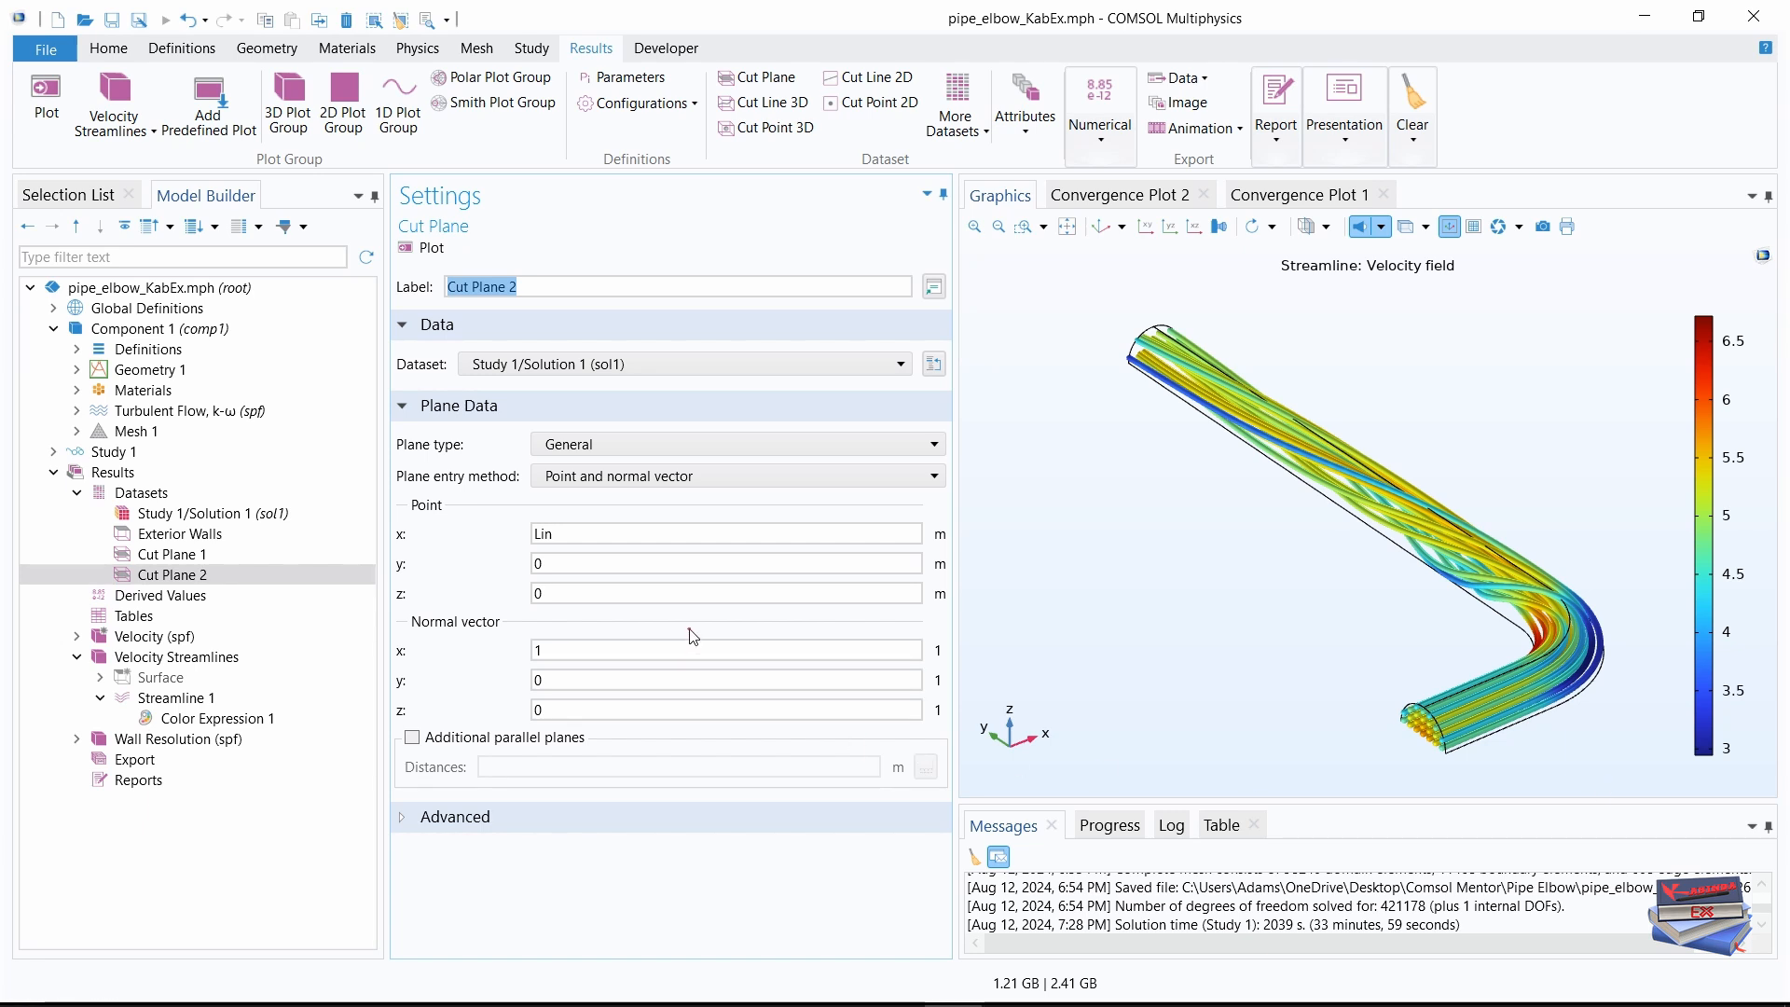
left_click(564, 535)
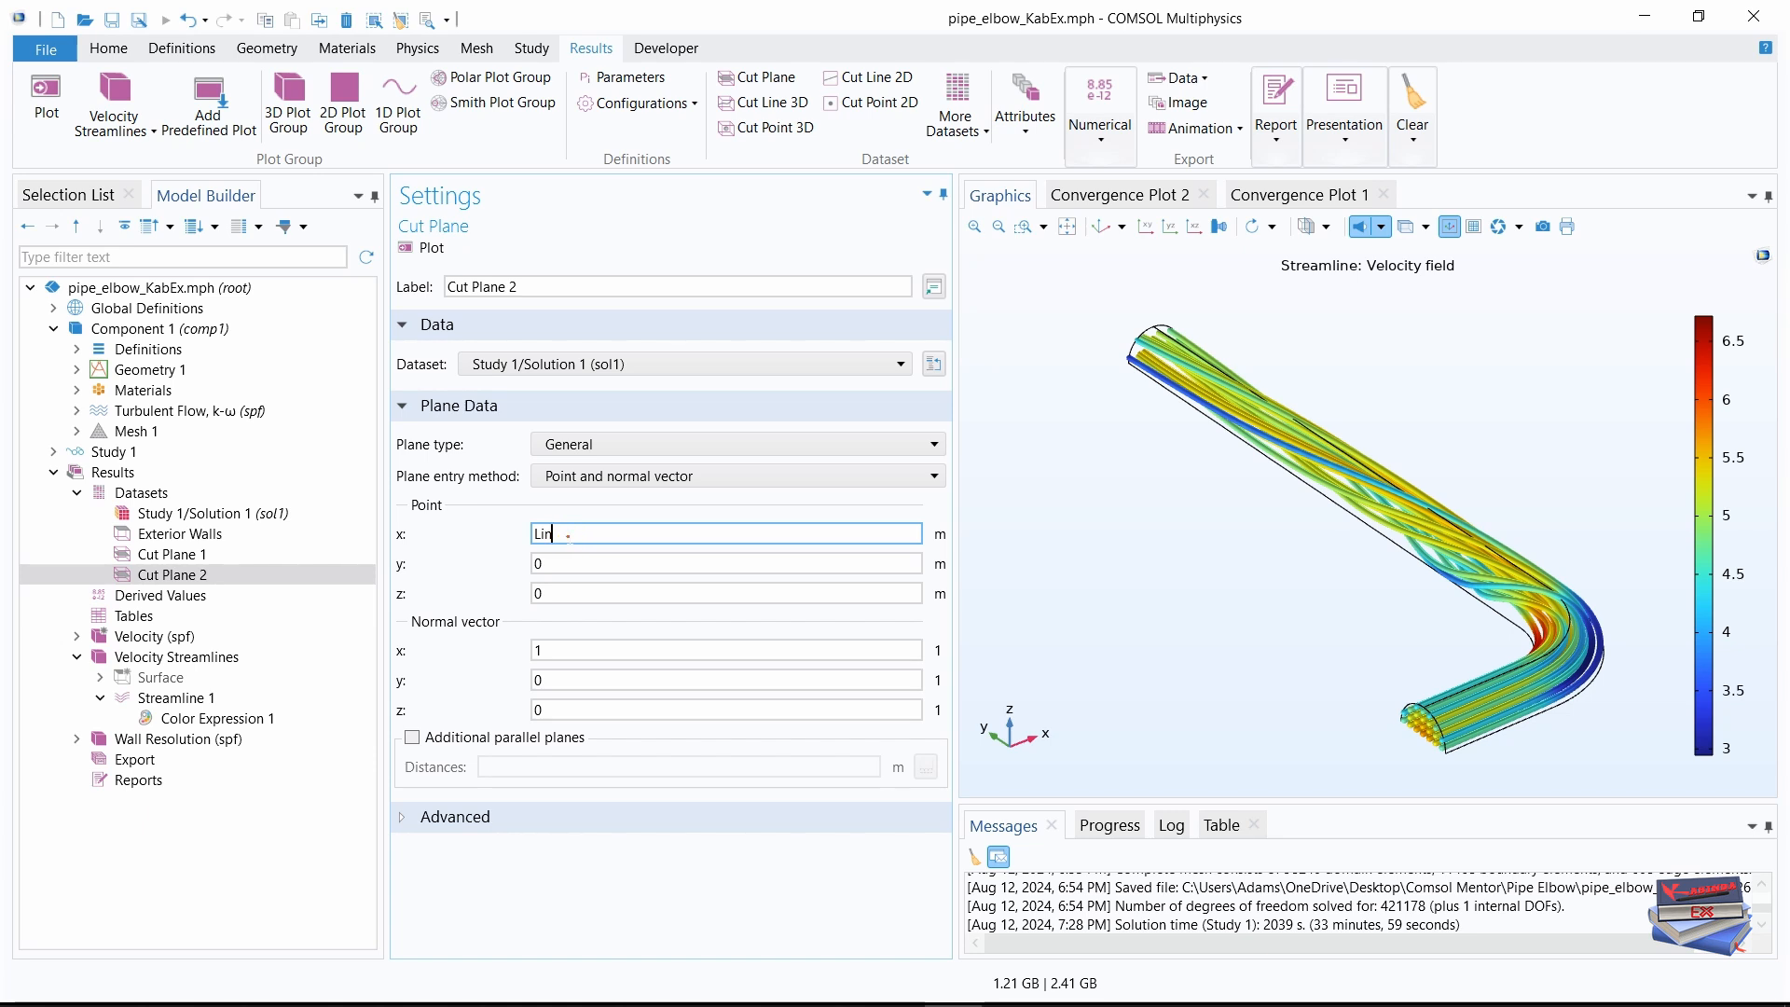
type("+")
key("Caps_Lock")
type("Rc")
key("Caps_Lock")
type("c")
left_click(557, 562)
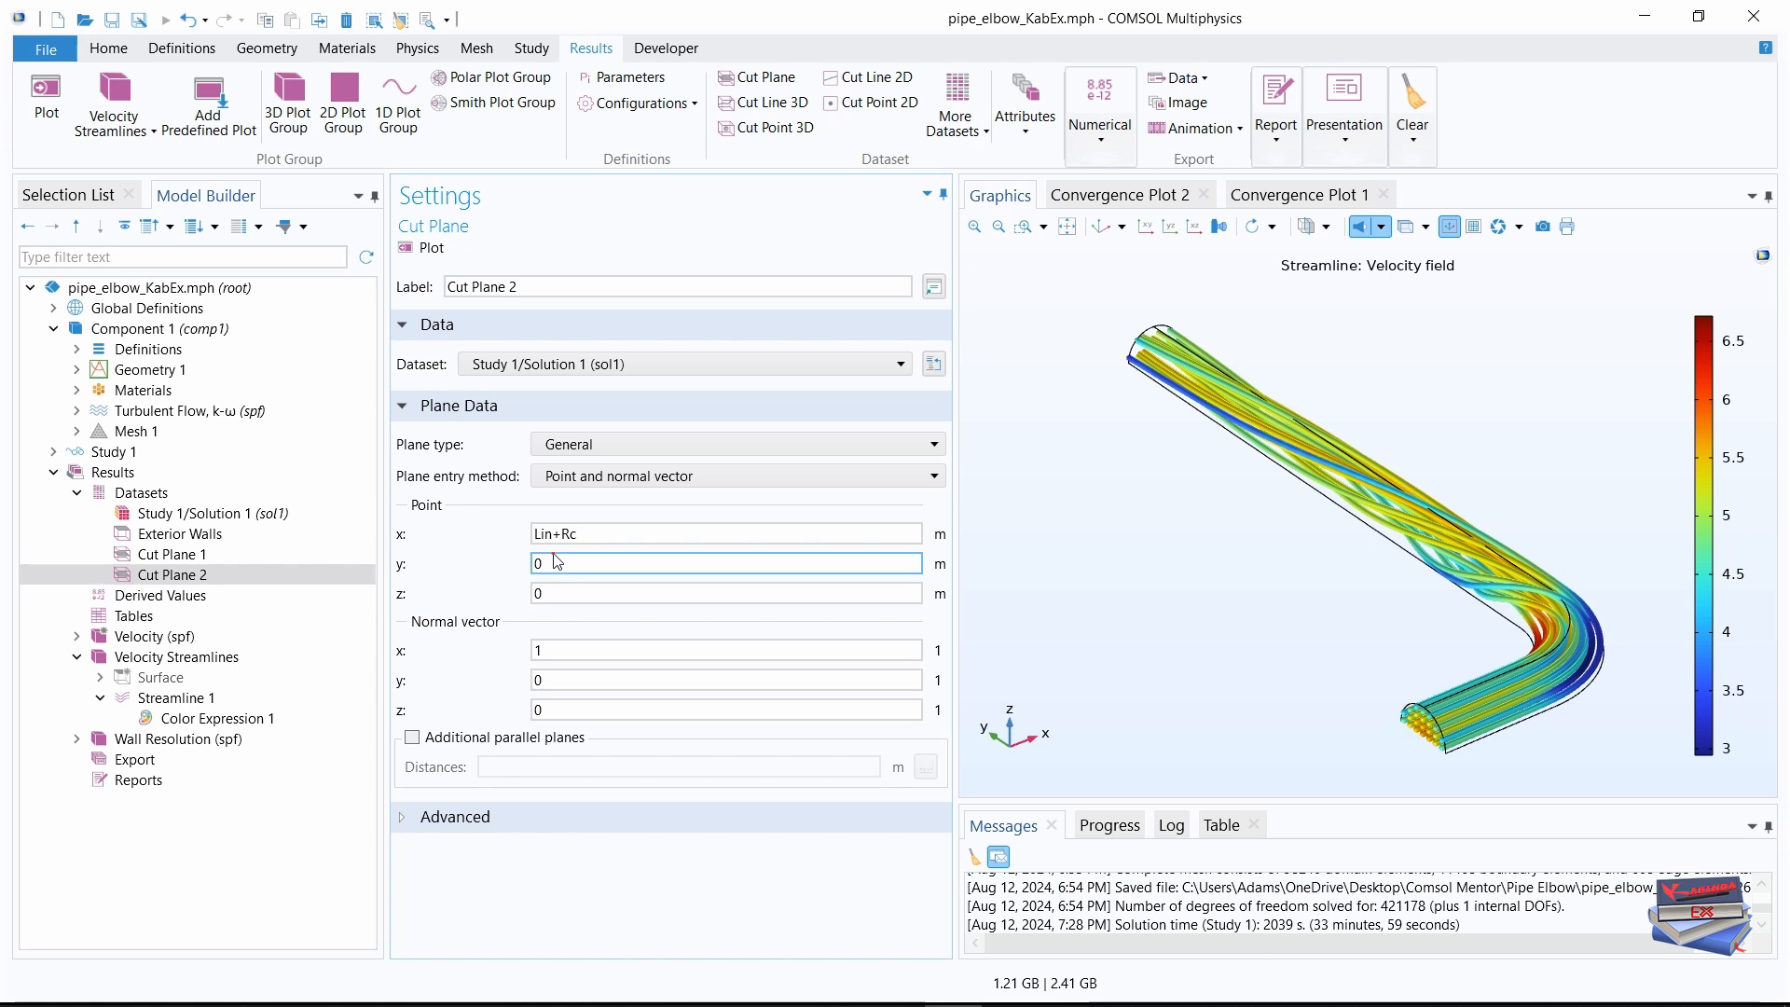
- Set the y-component of Cut Plane 2's normal vector to 1
left_click(566, 657)
left_click(561, 682)
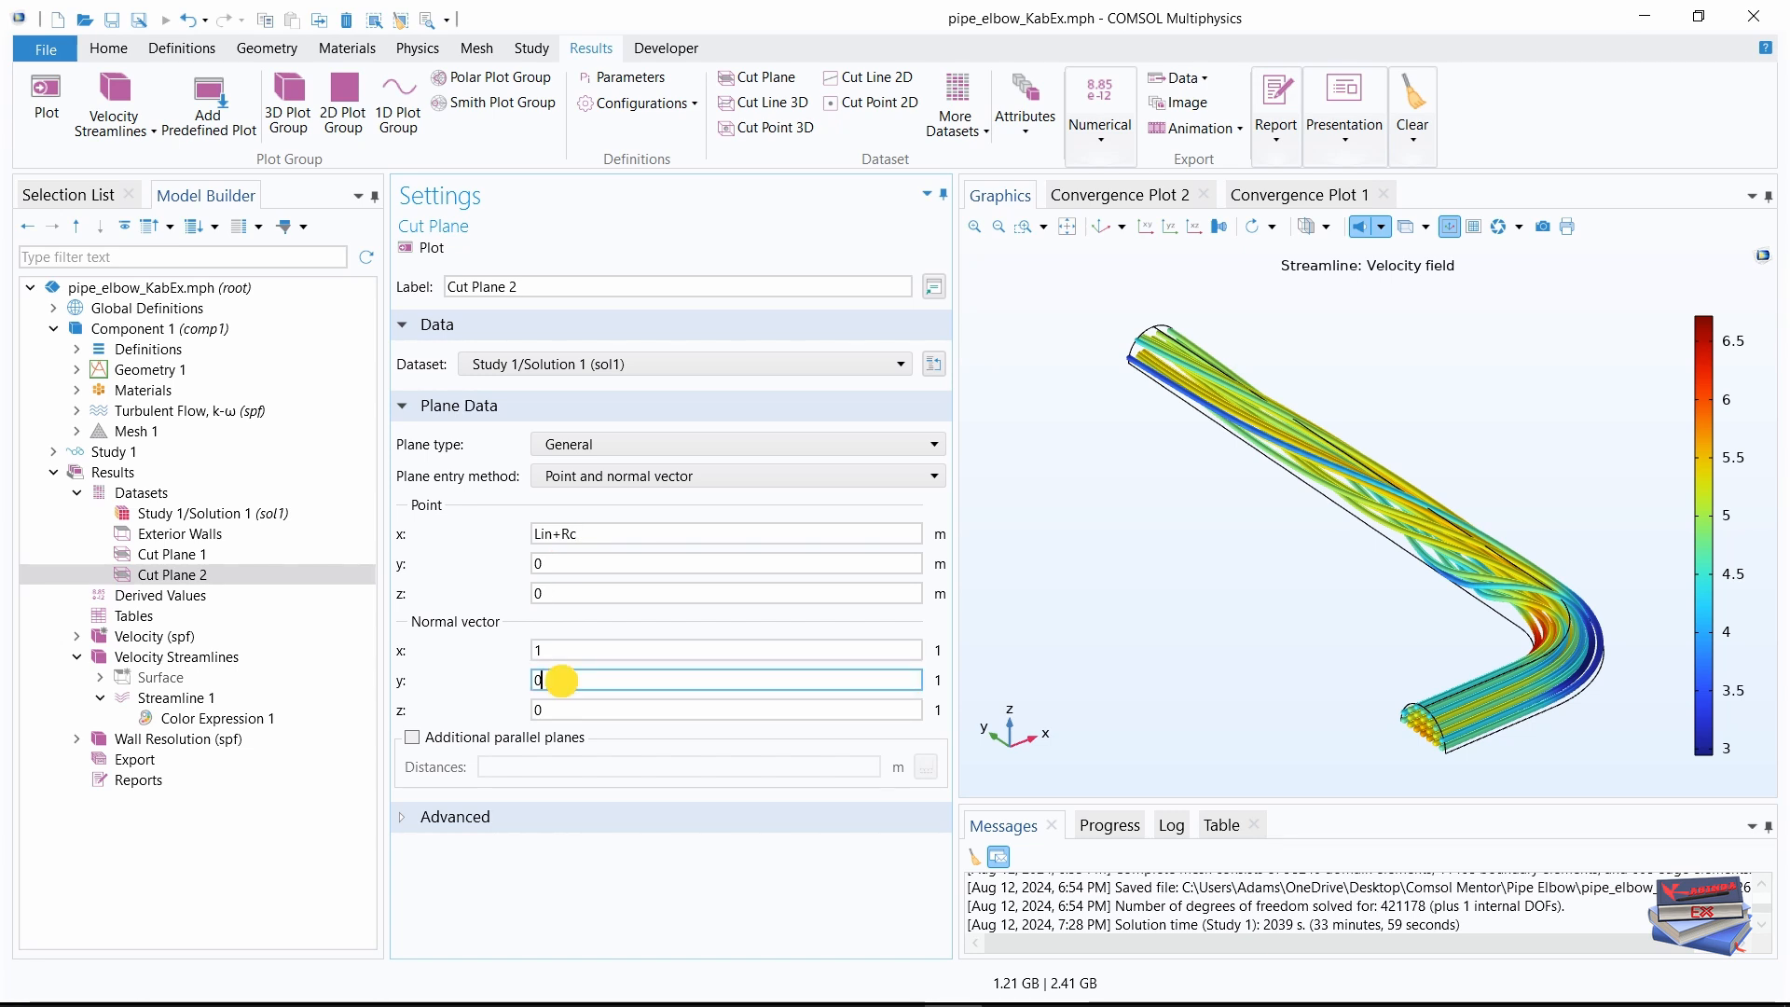
left_click(544, 682)
type("1")
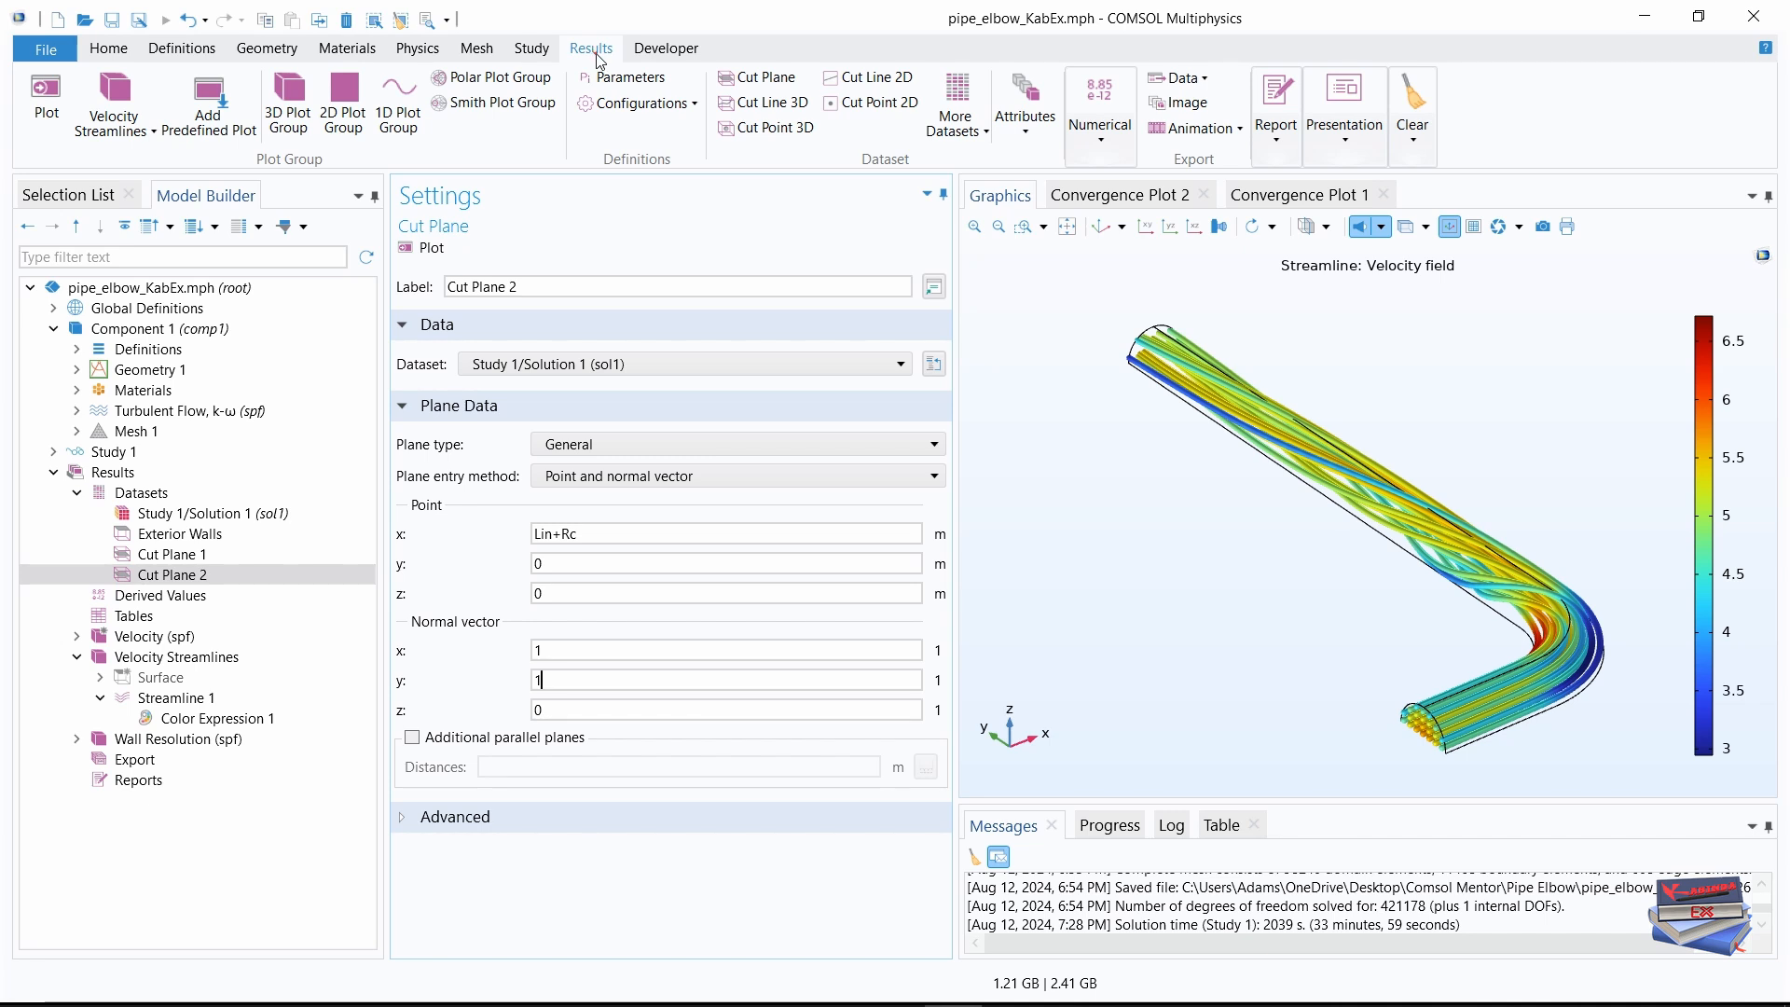
- Add an Average dataset that uses Cut Plane 1 as its source dataset
left_click(986, 136)
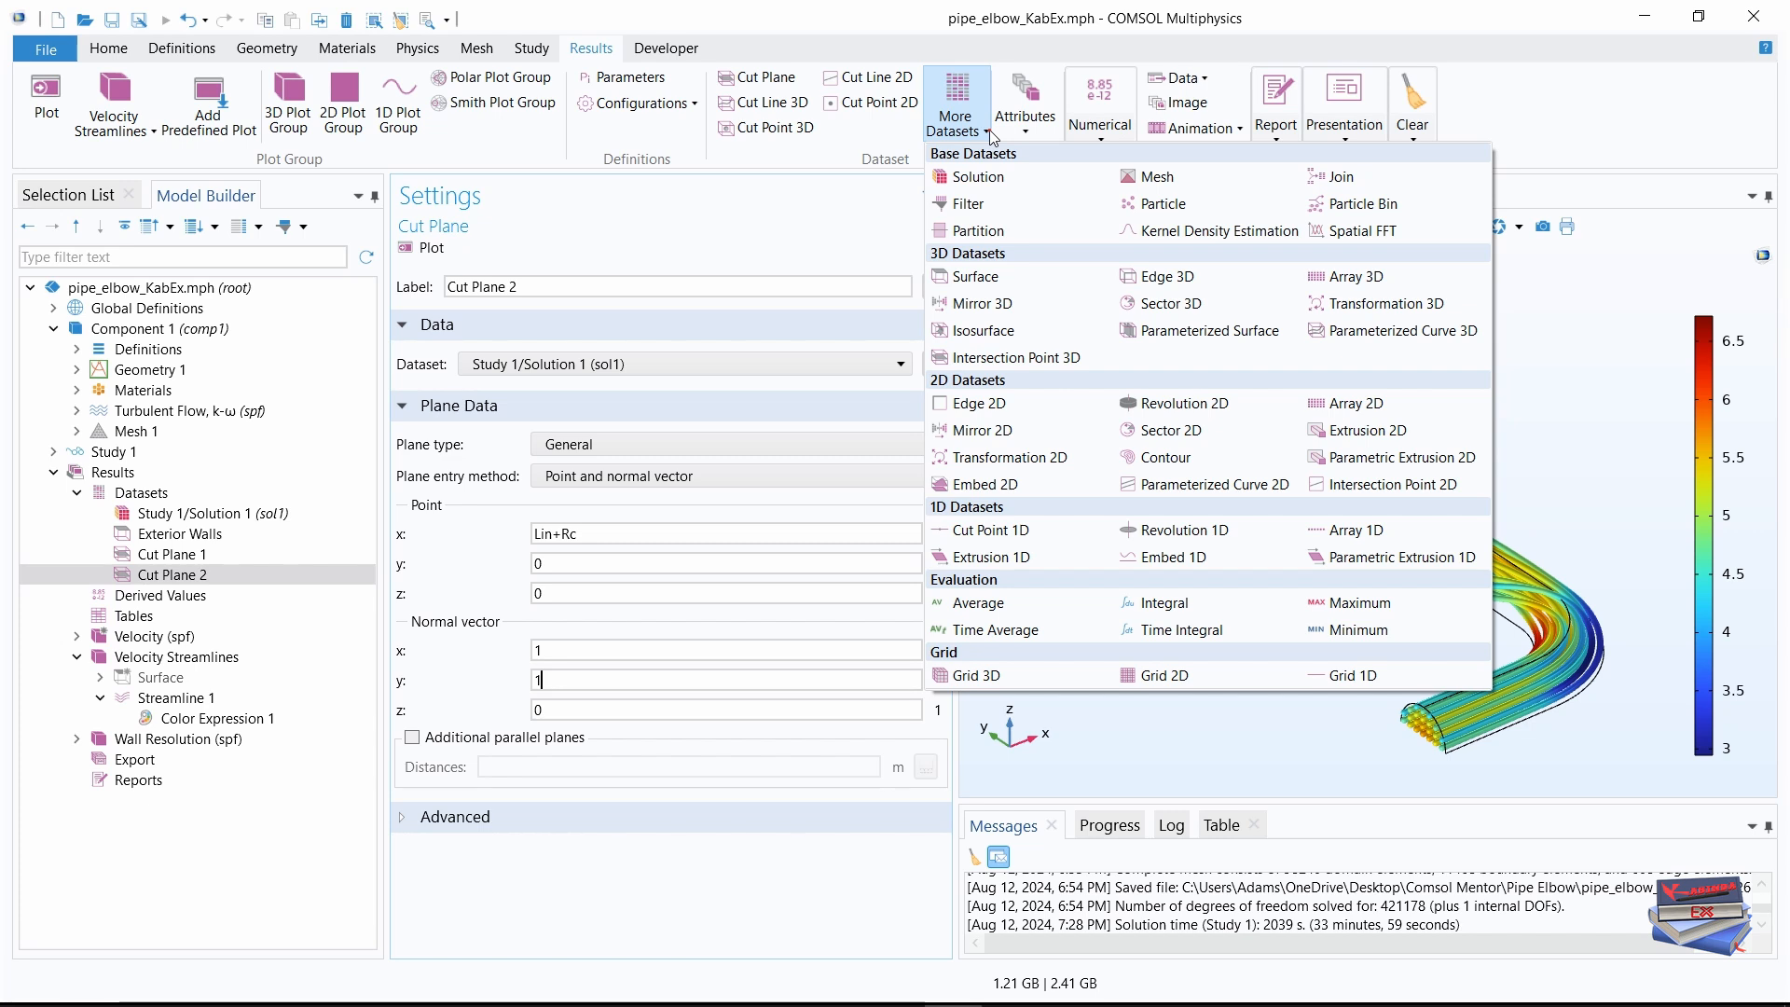
left_click(967, 610)
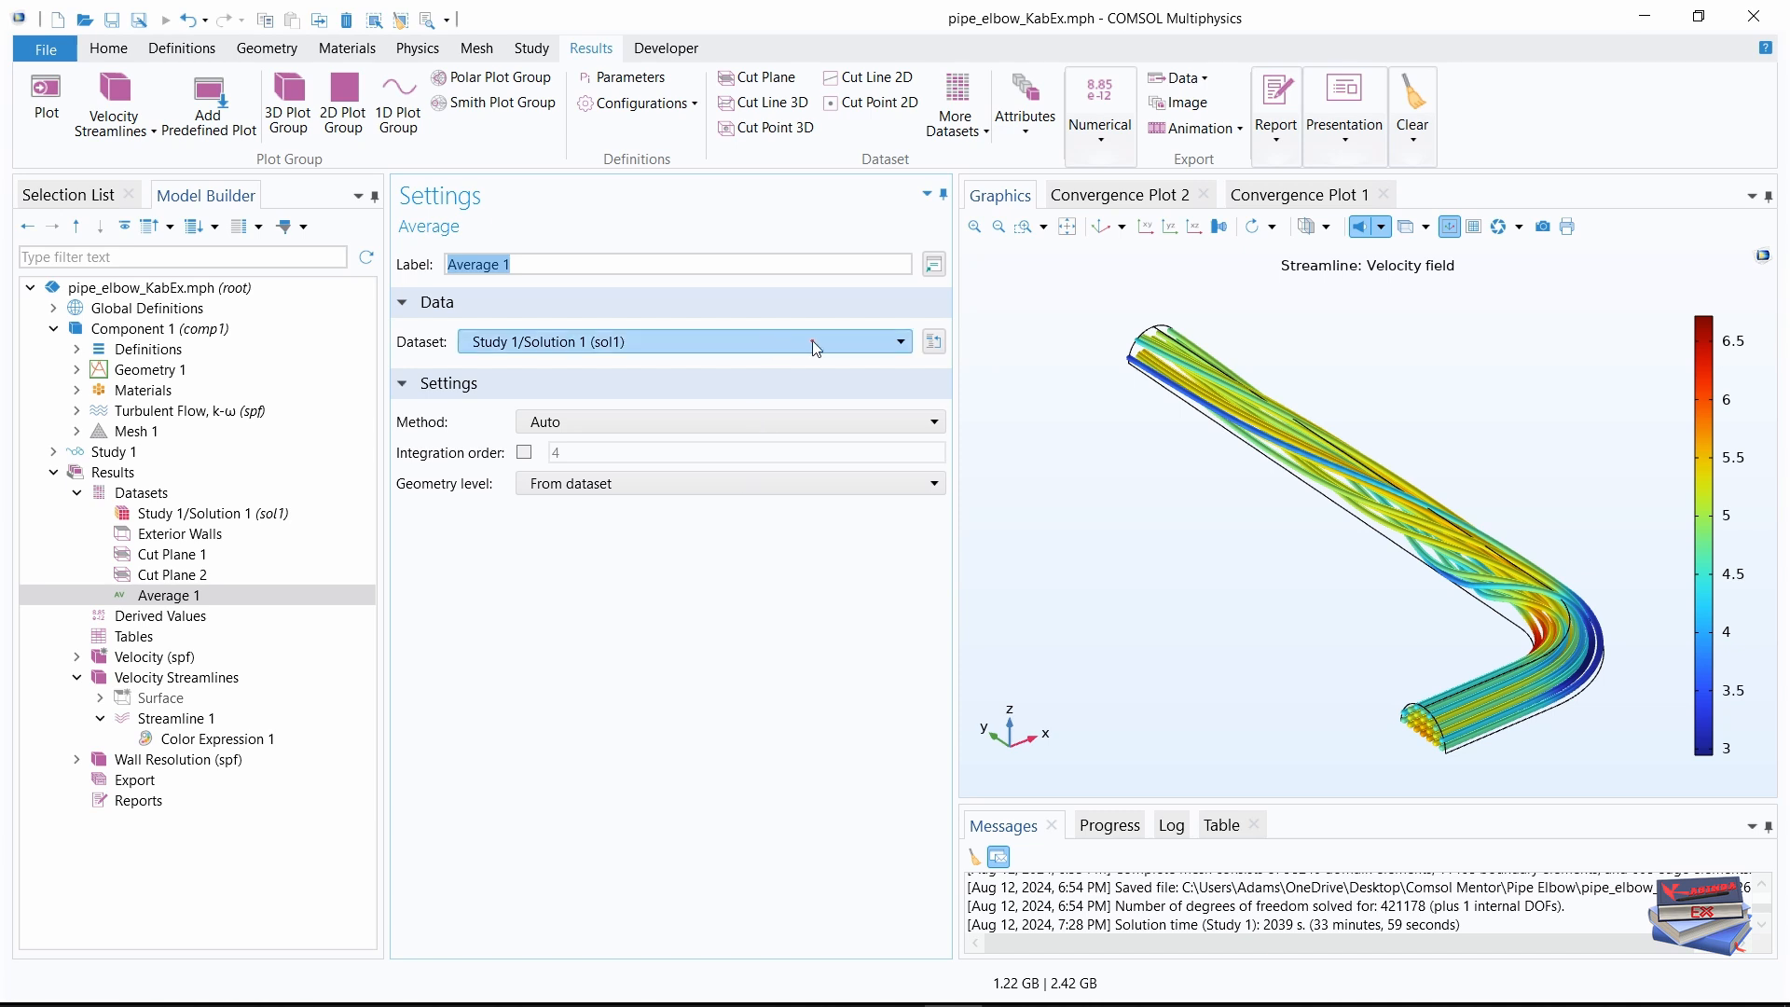
left_click(884, 342)
left_click(567, 433)
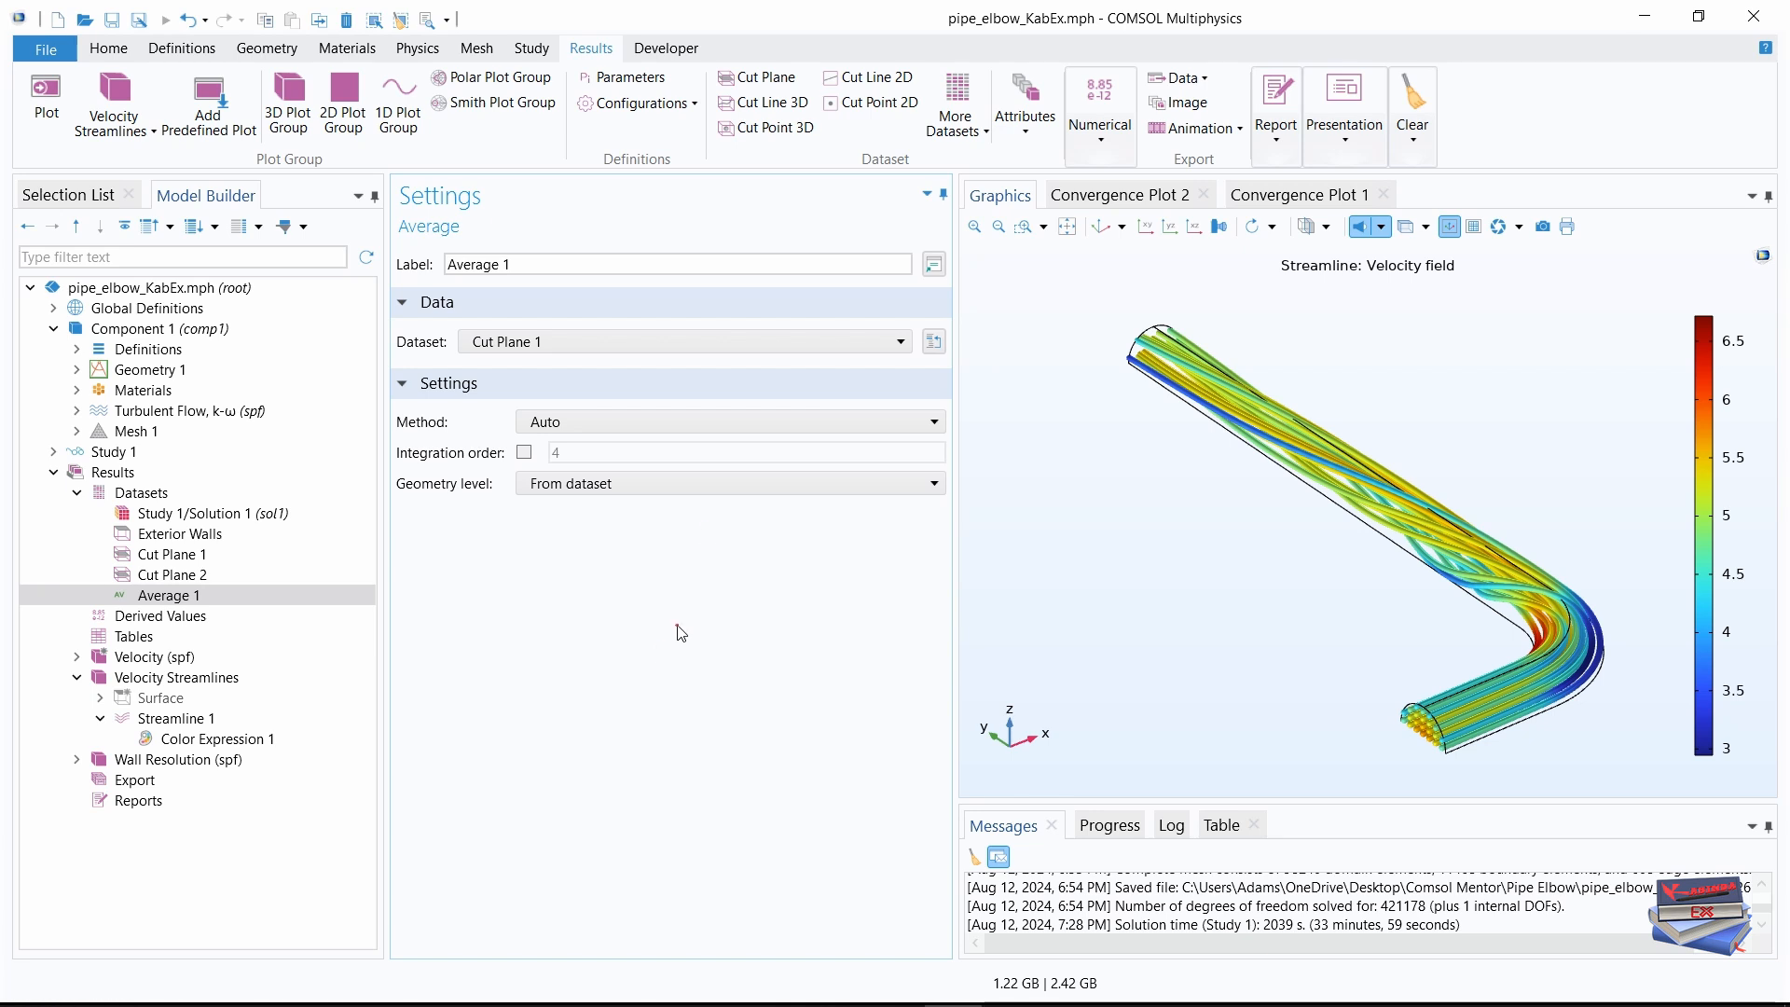
- Add a second Average dataset that uses Cut Plane 2 as its source dataset
left_click(976, 142)
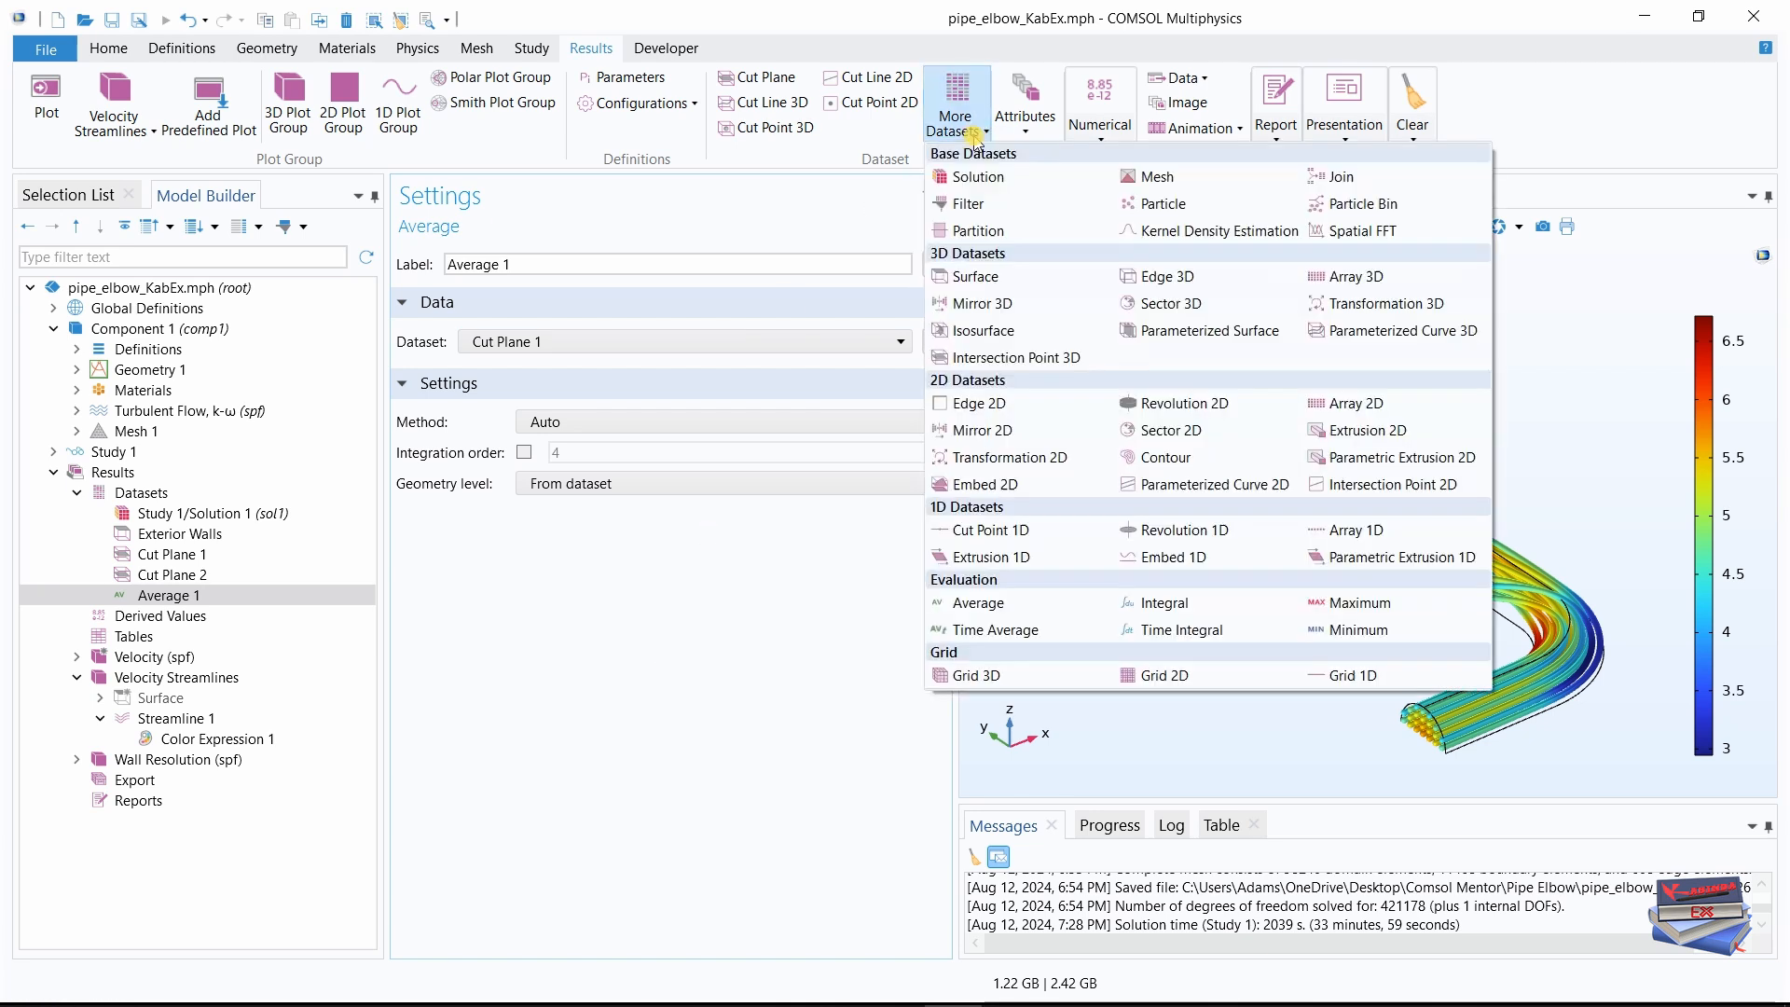
left_click(953, 601)
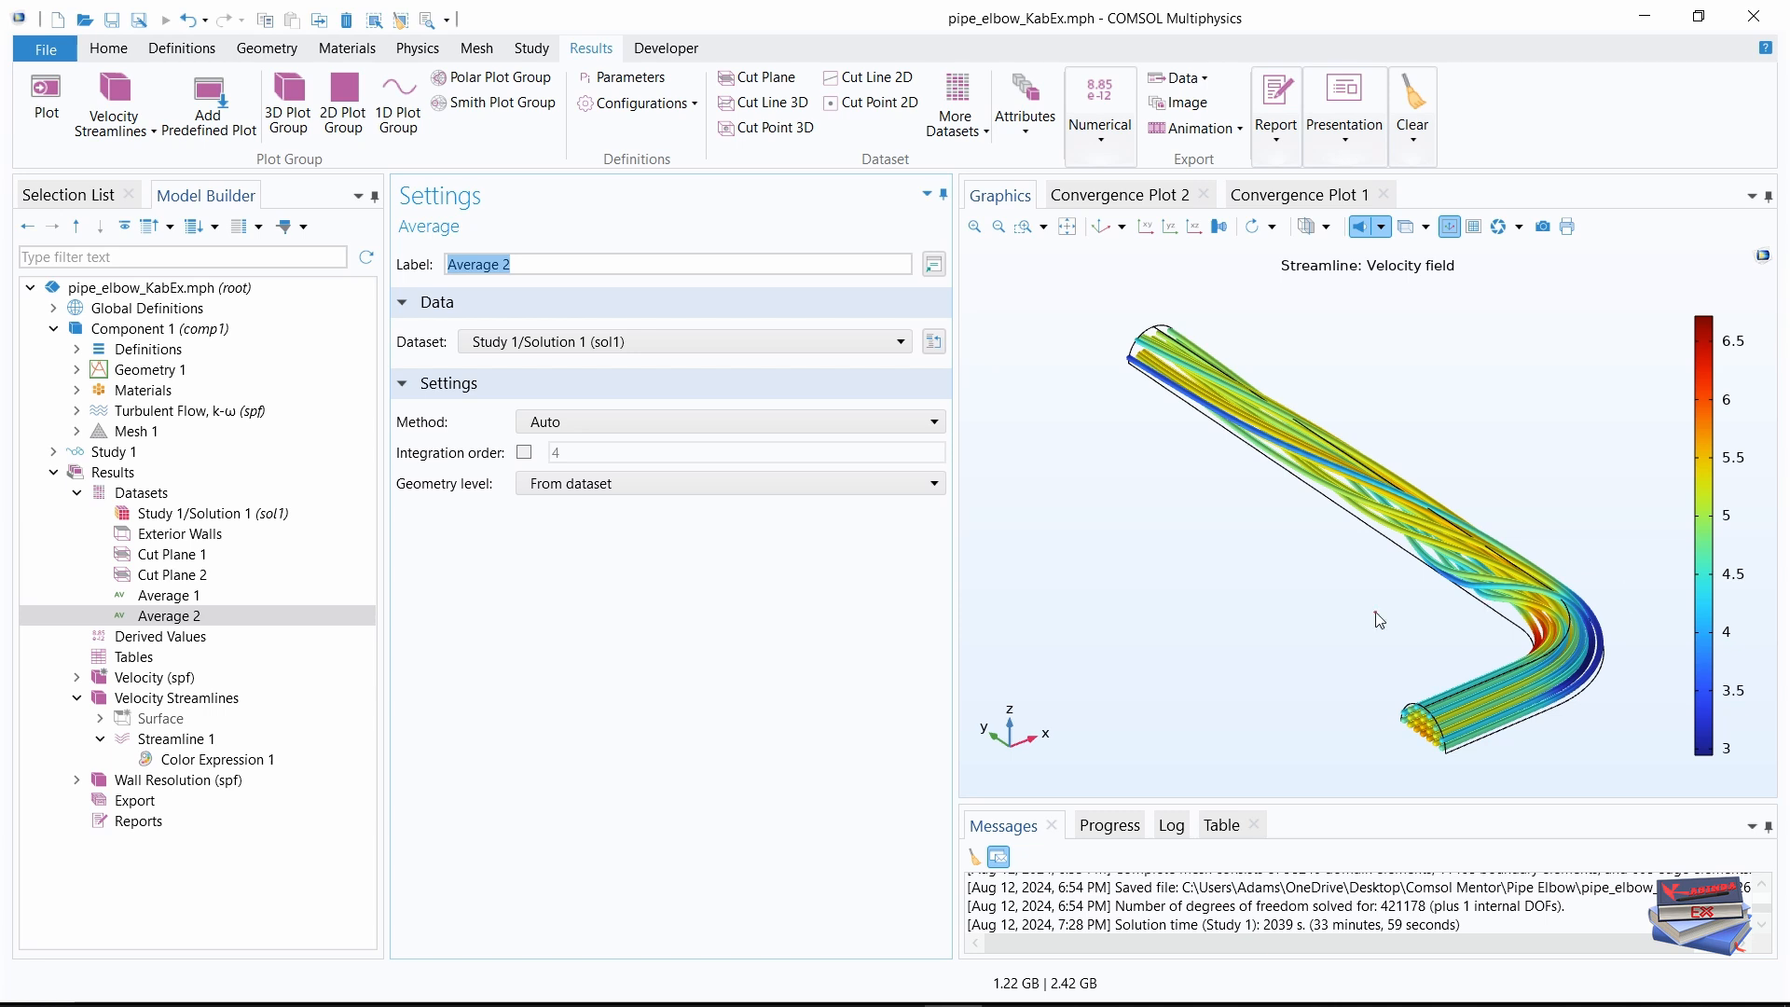
left_click(830, 345)
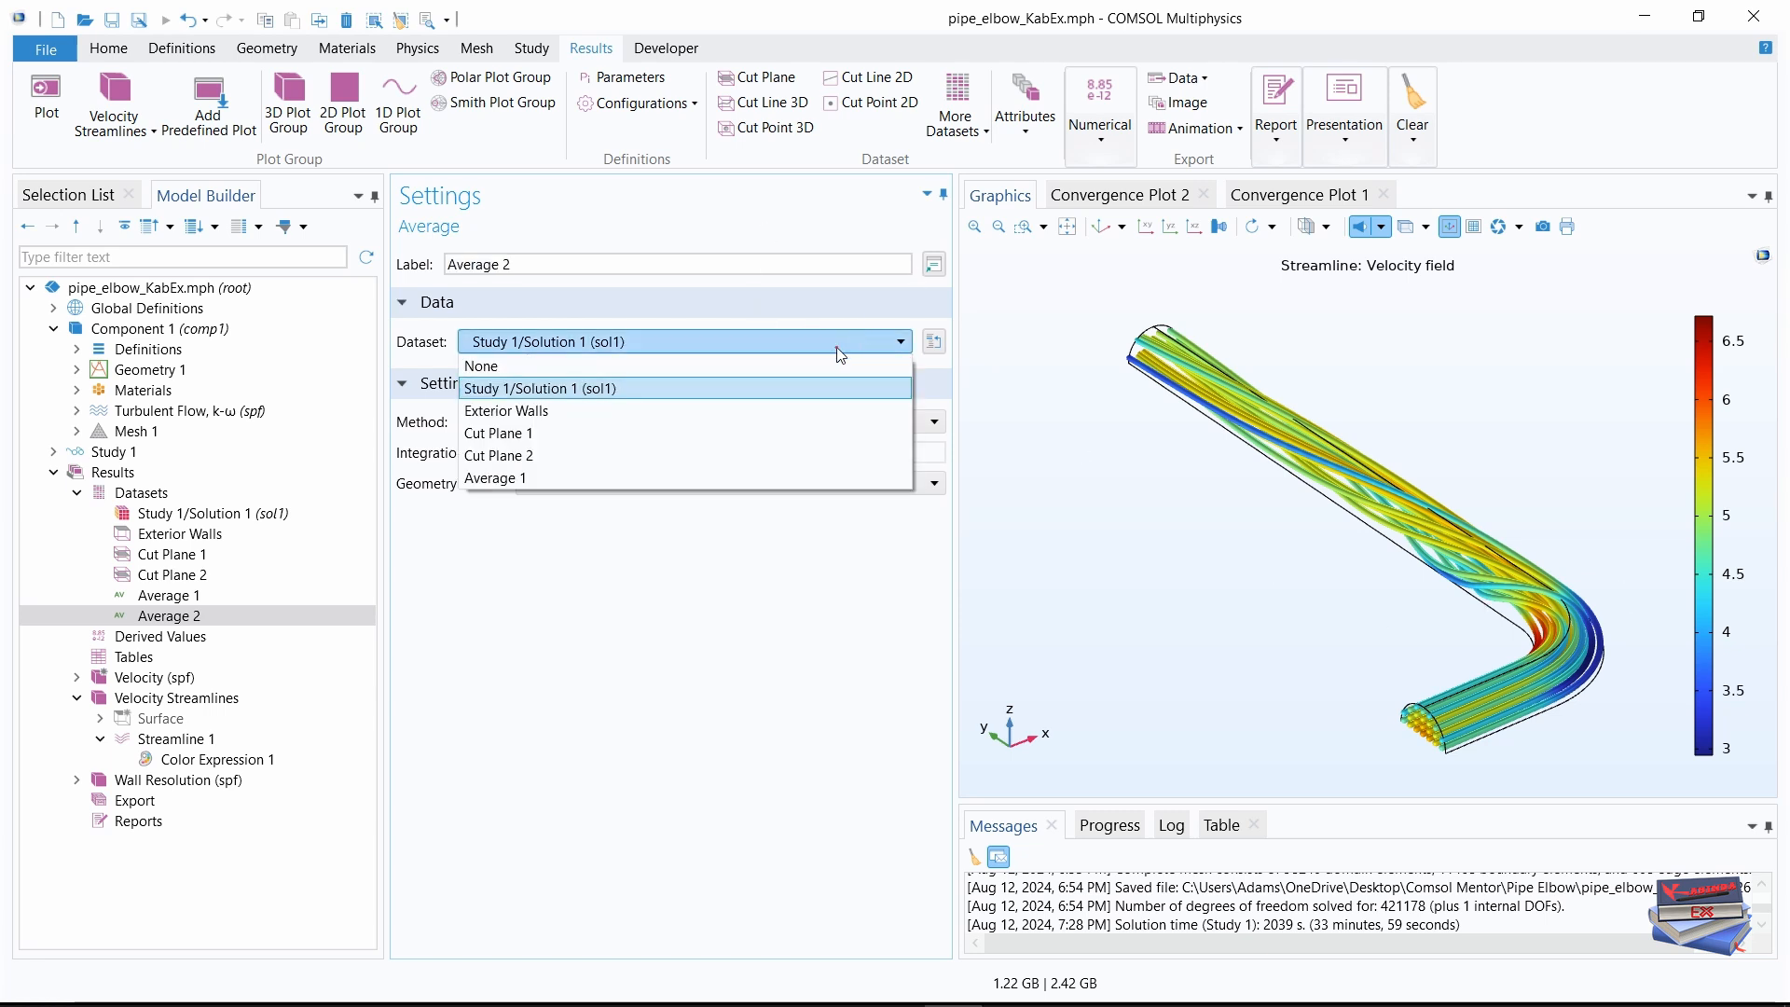
left_click(524, 457)
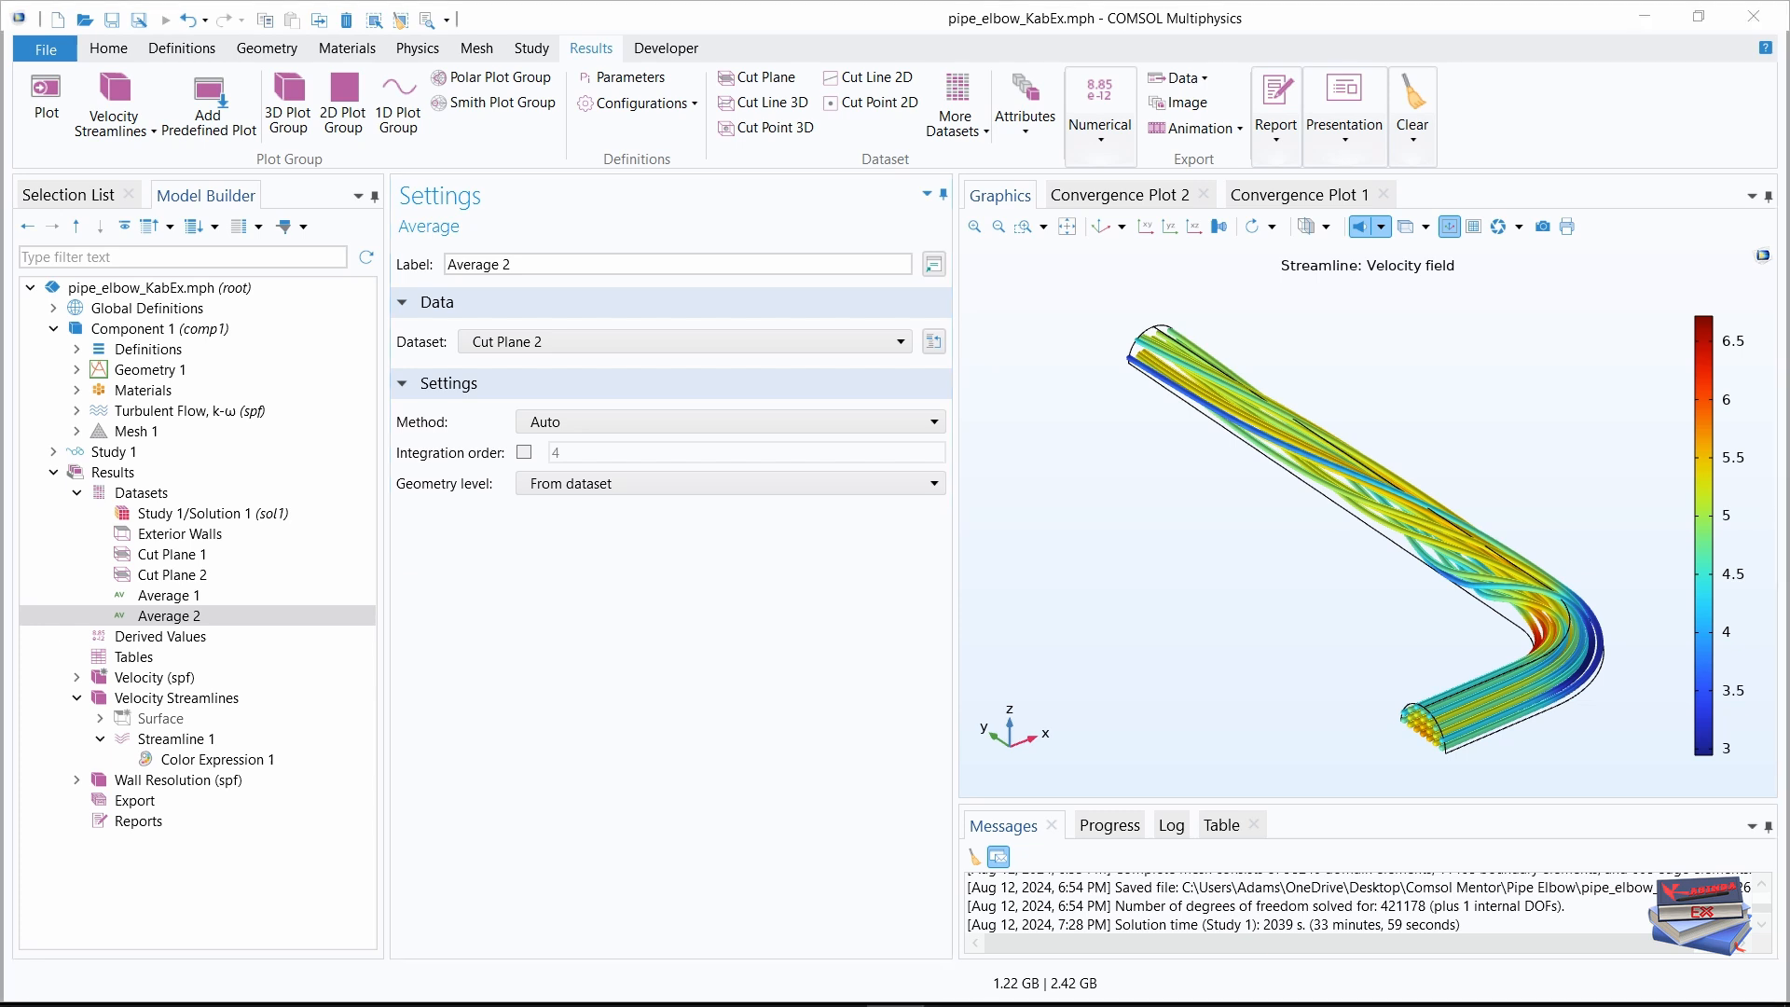
- Add a Join dataset with Average 1 as Data 1 and Average 2 as Data 2
left_click(988, 136)
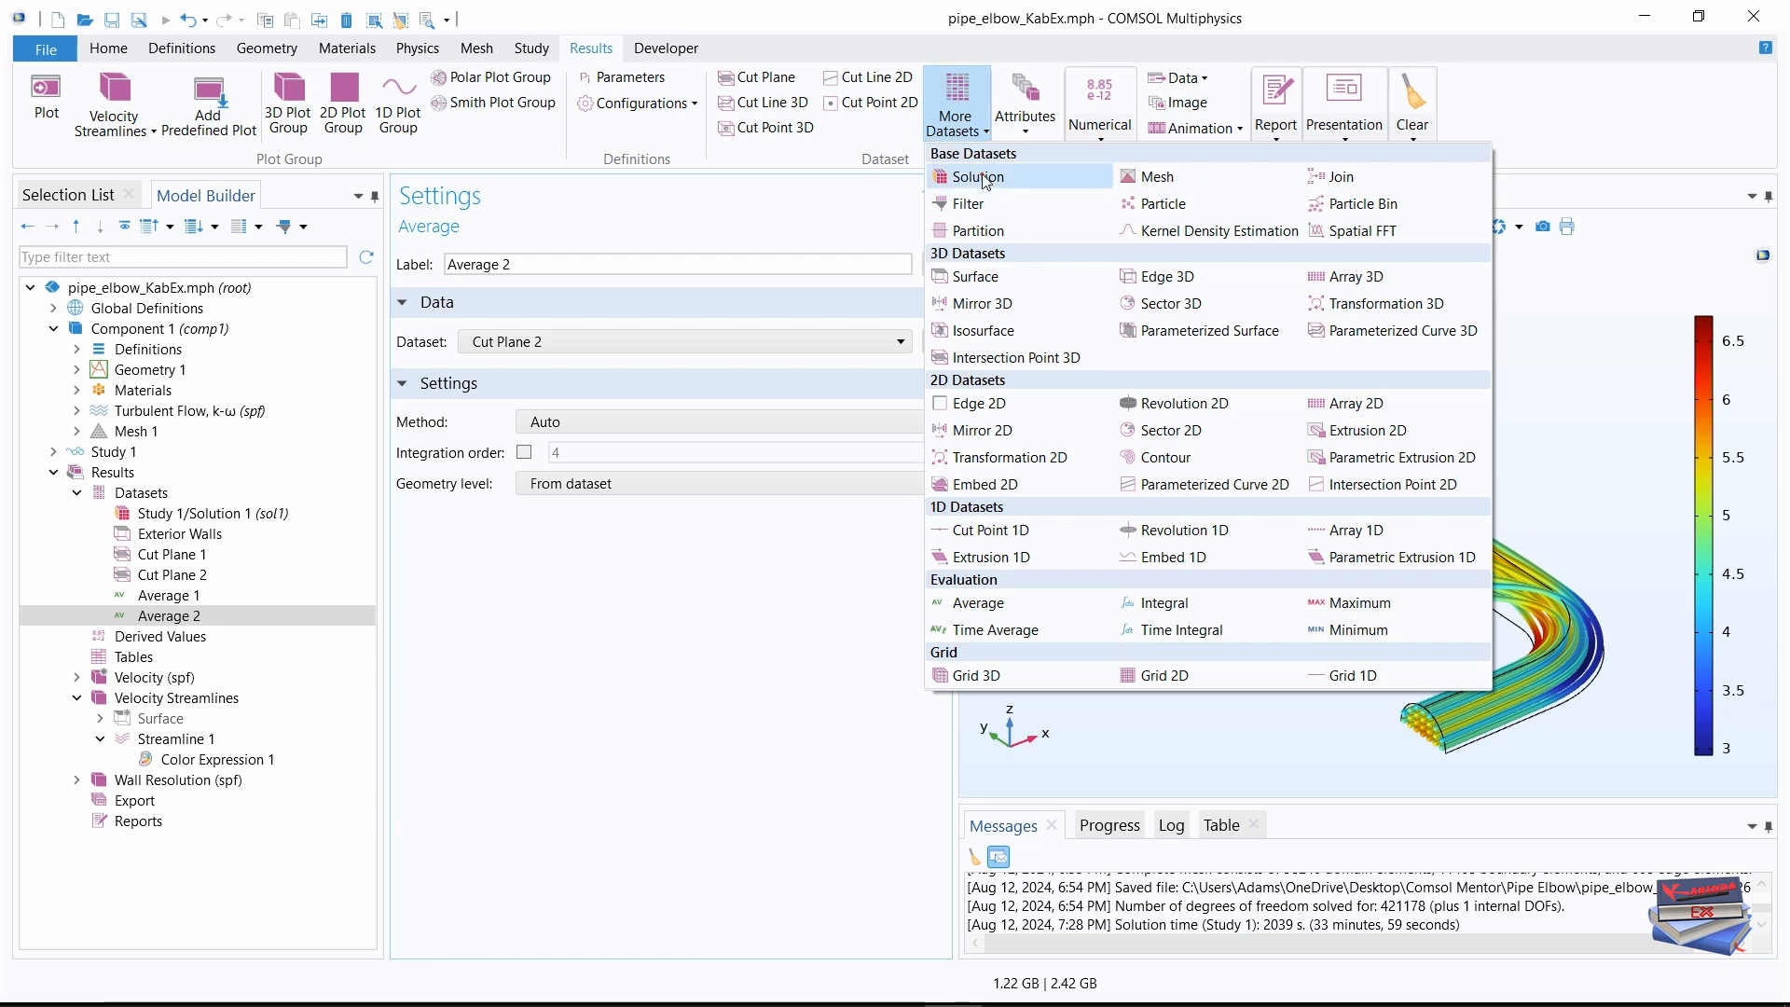
left_click(1338, 177)
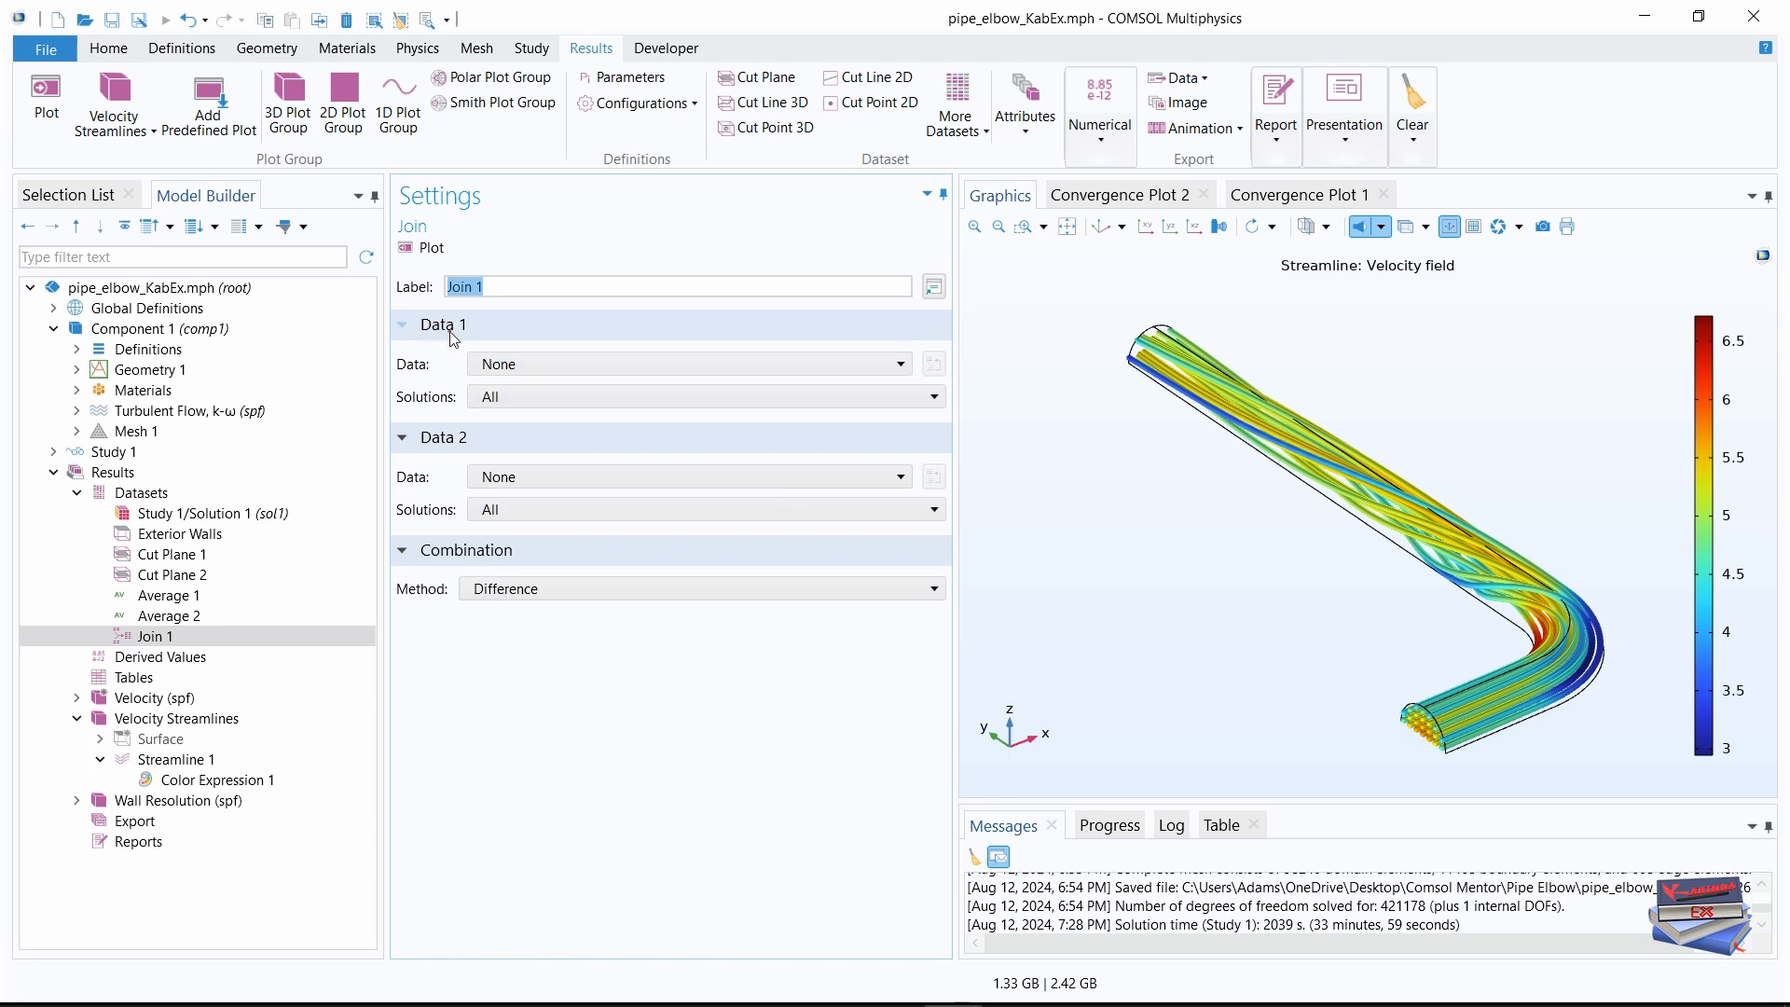
left_click(517, 364)
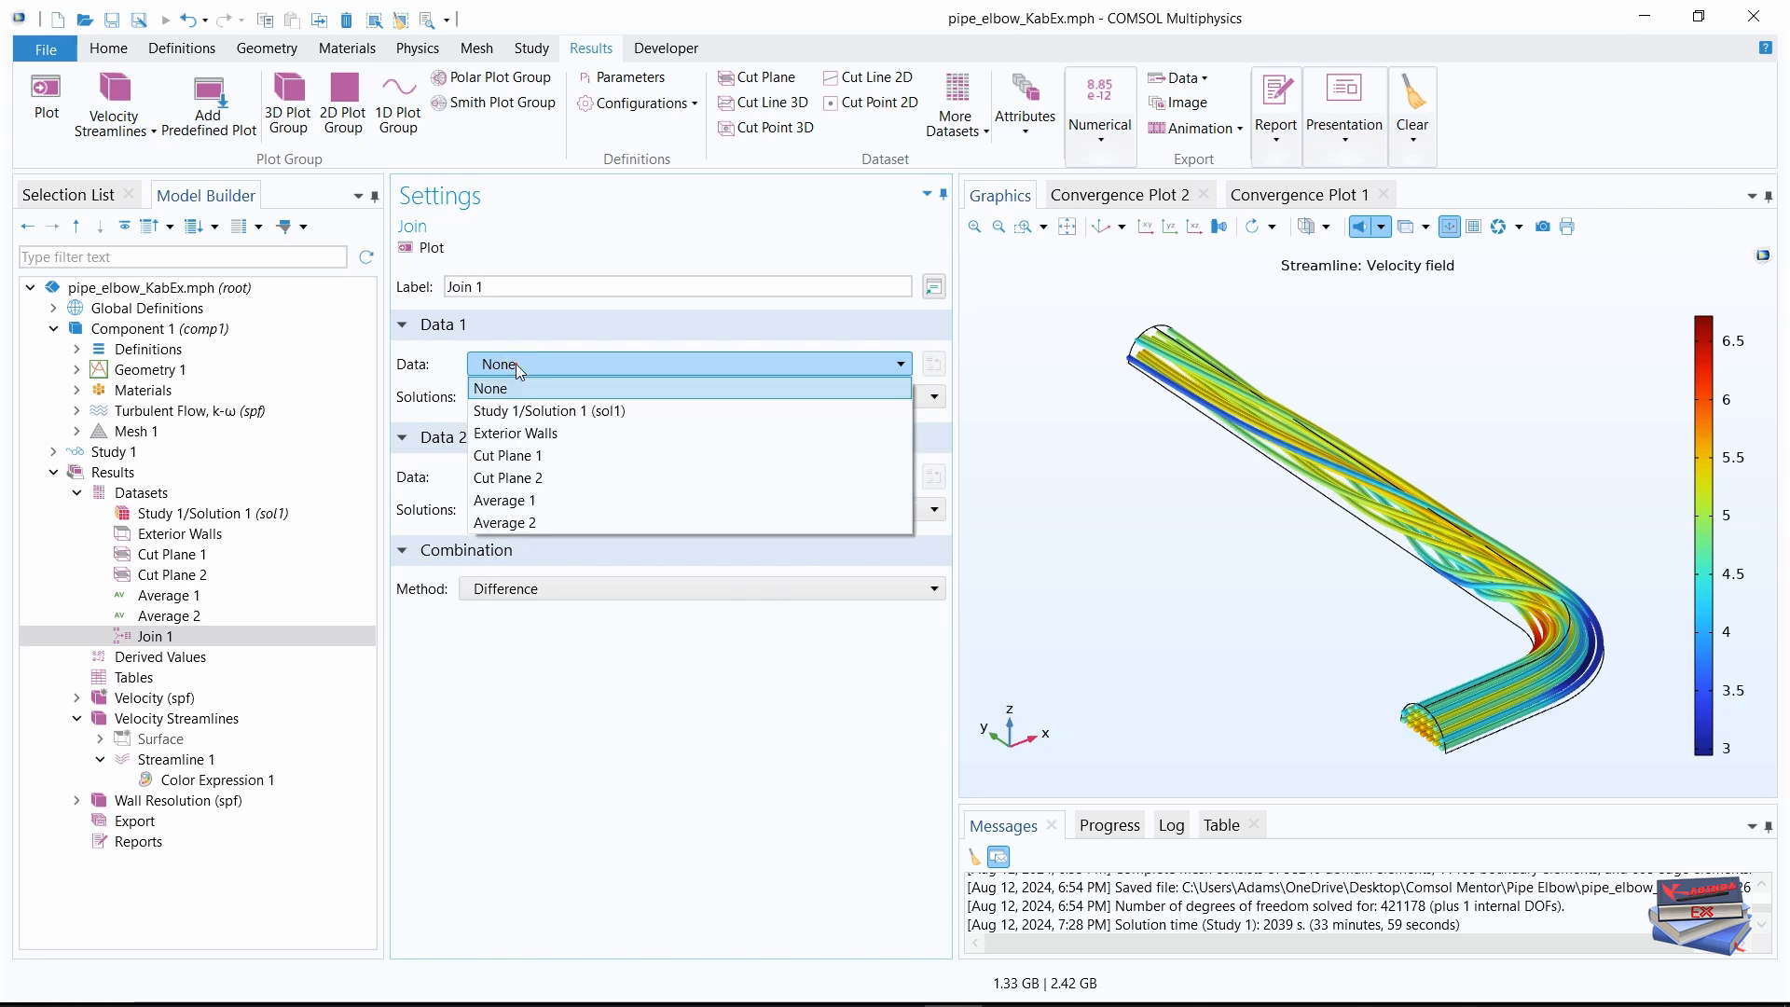
left_click(539, 501)
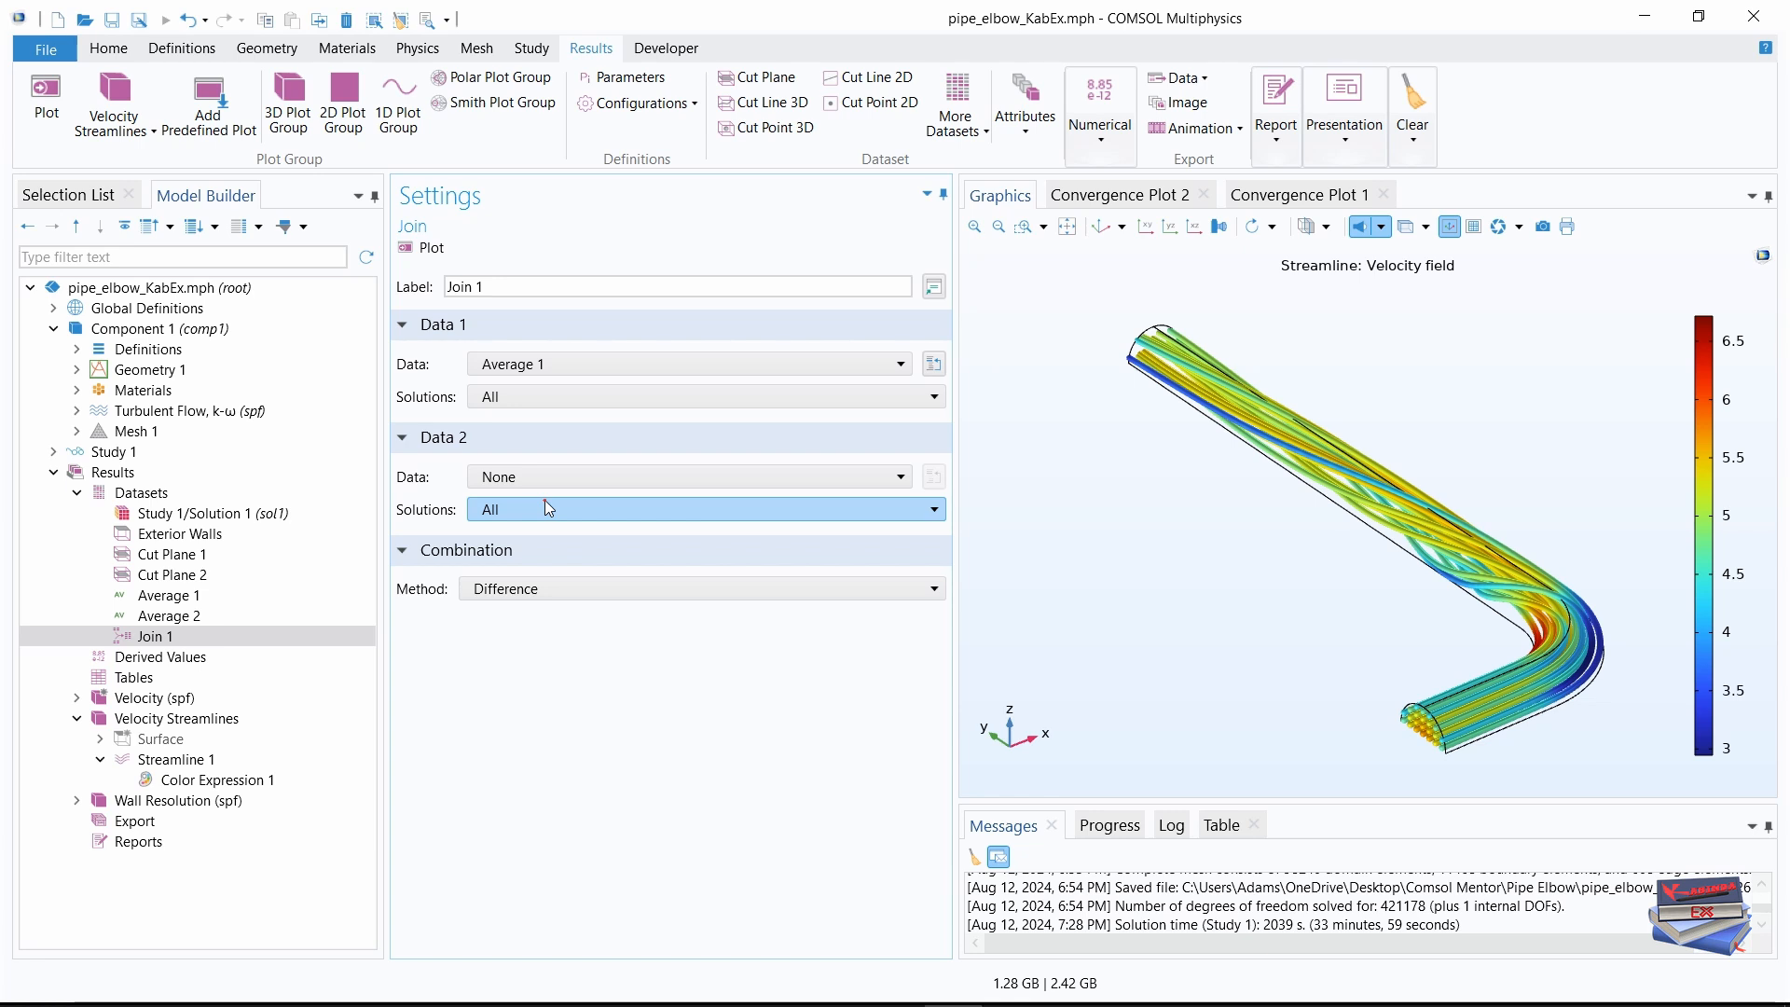
left_click(559, 479)
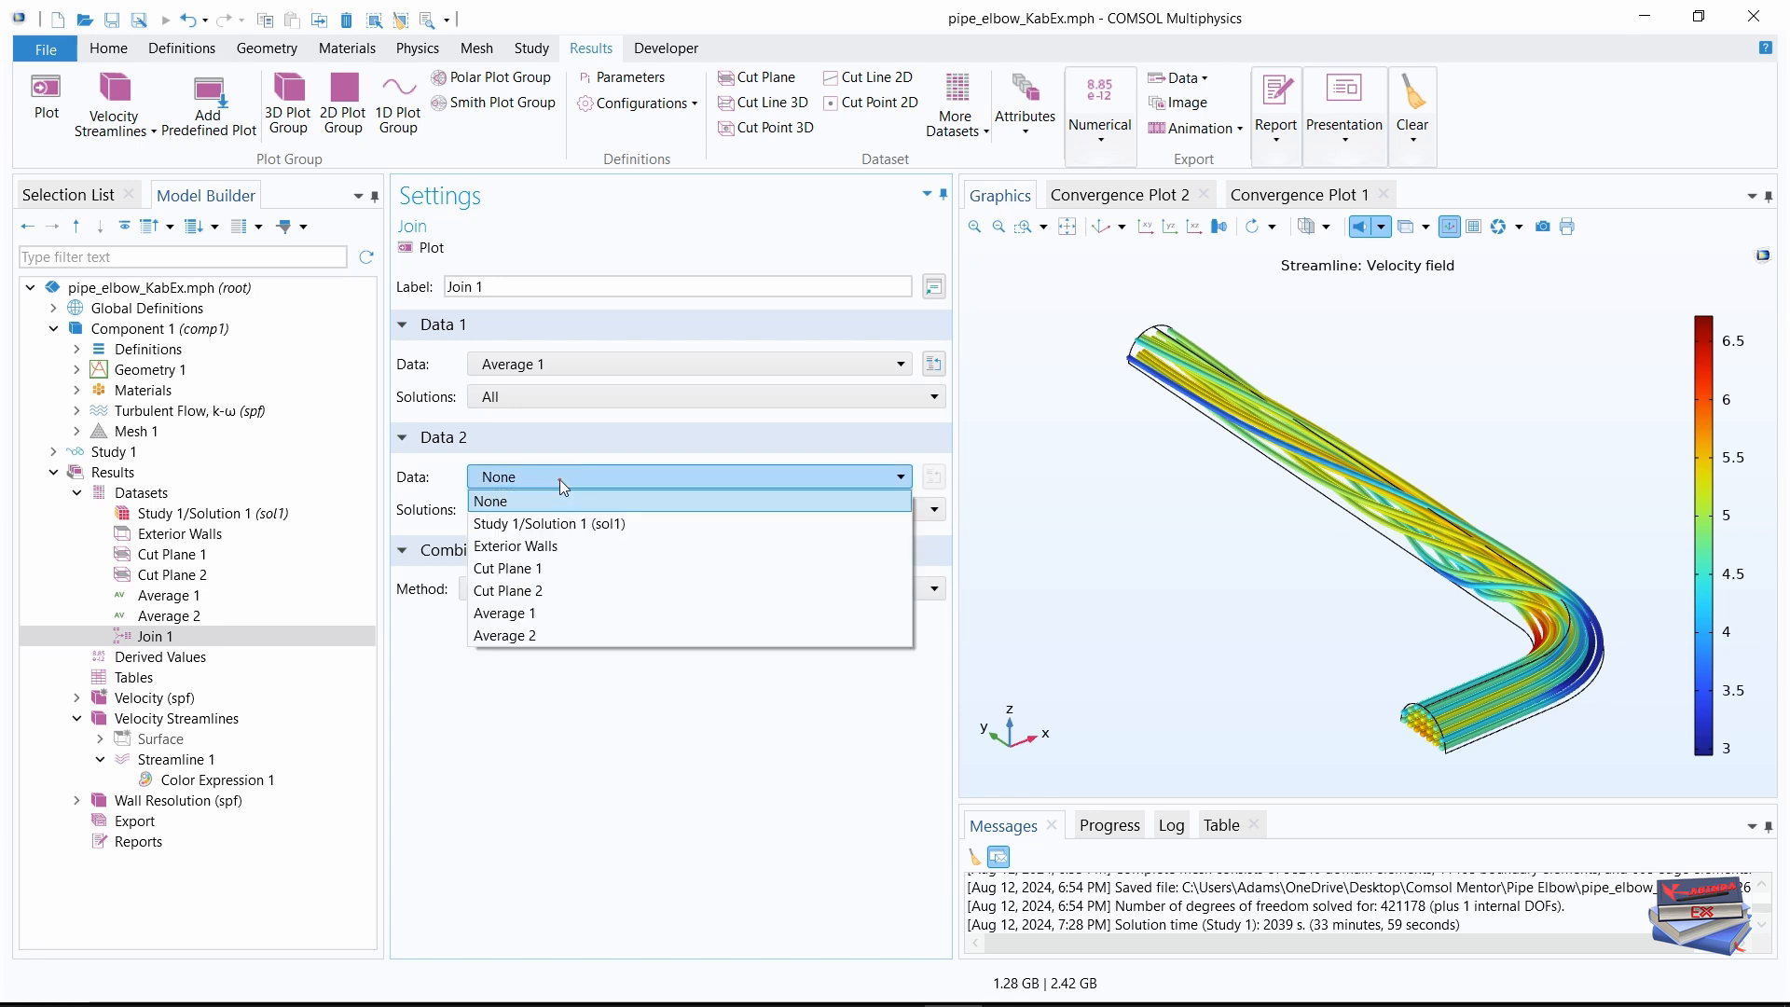
left_click(518, 631)
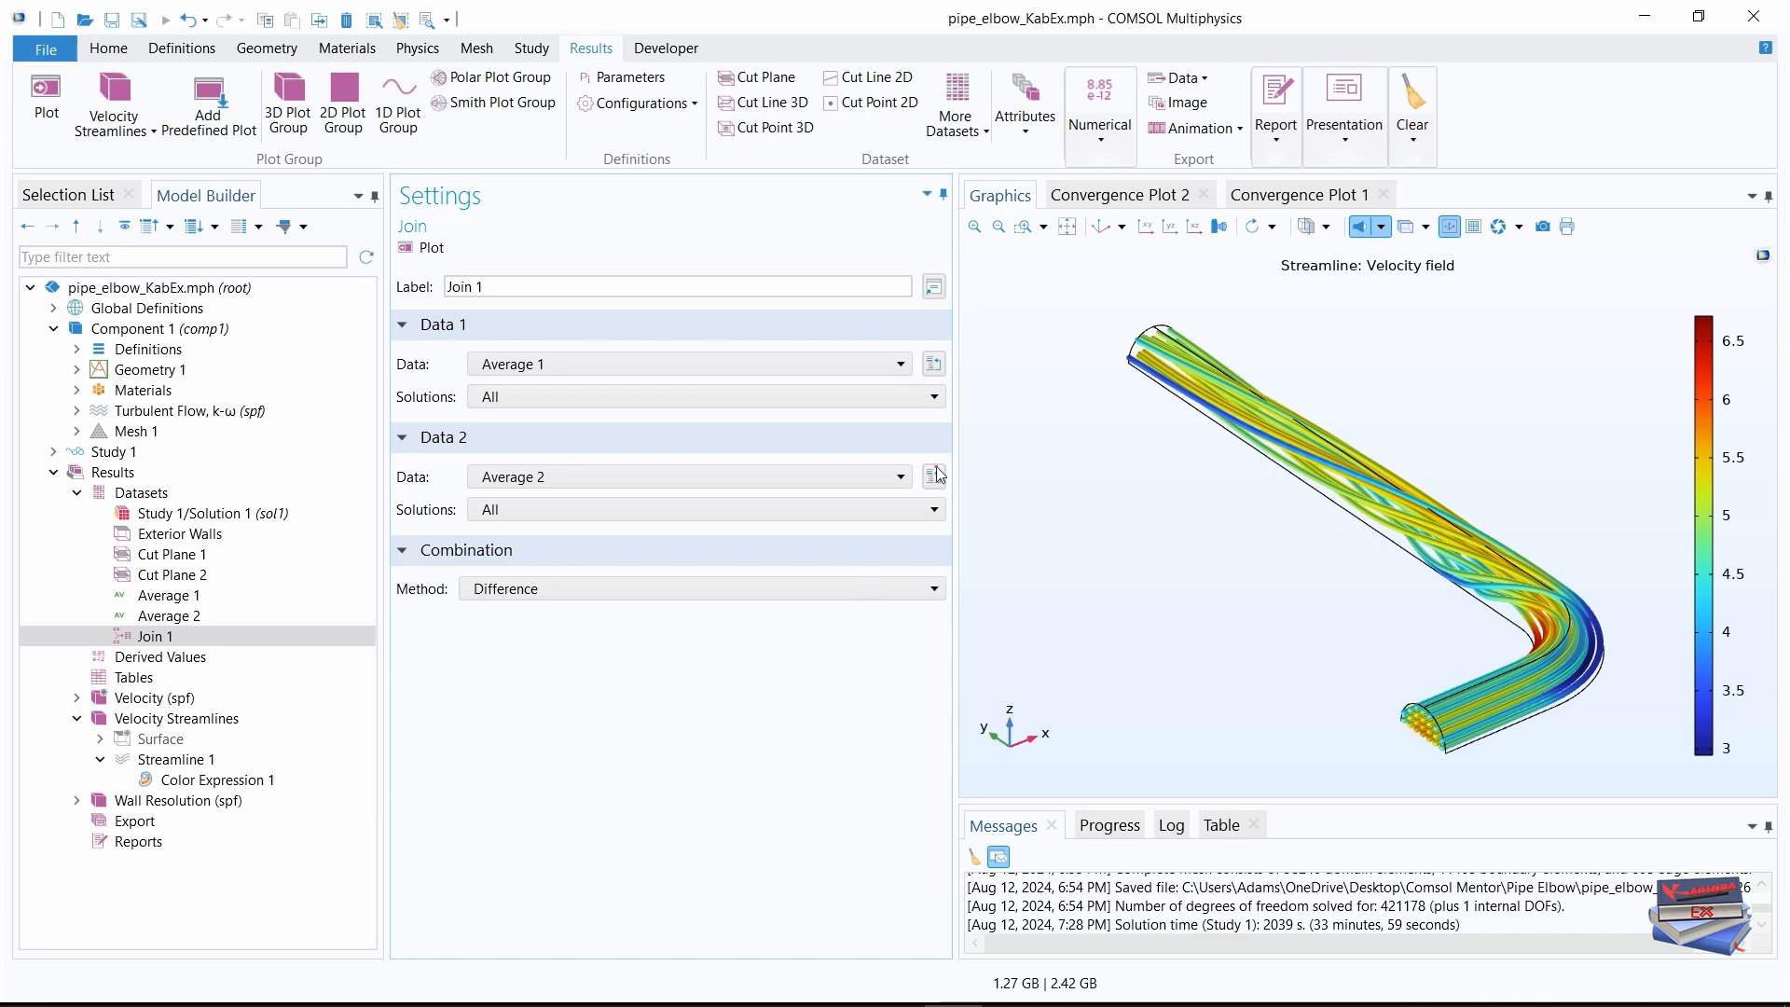
- Add an evaluation group containing a global evaluation labelled "Pressure drop" that uses the Join 1 dataset
left_click(1102, 144)
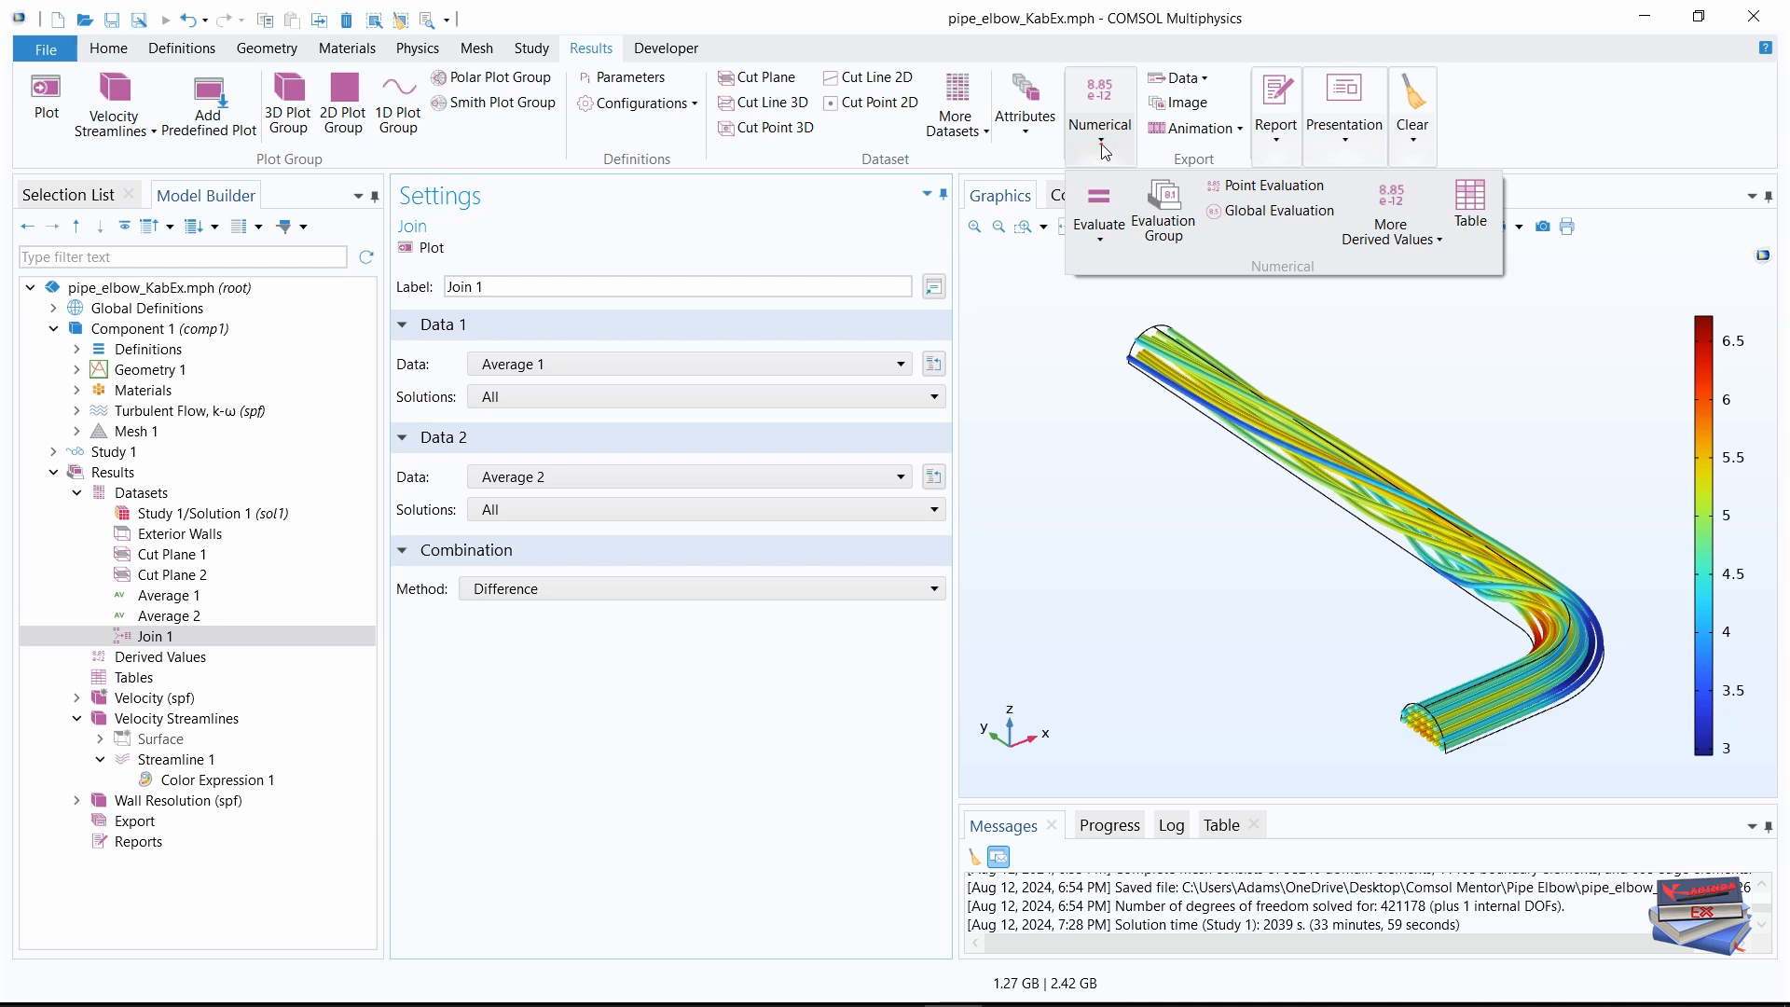
left_click(1163, 212)
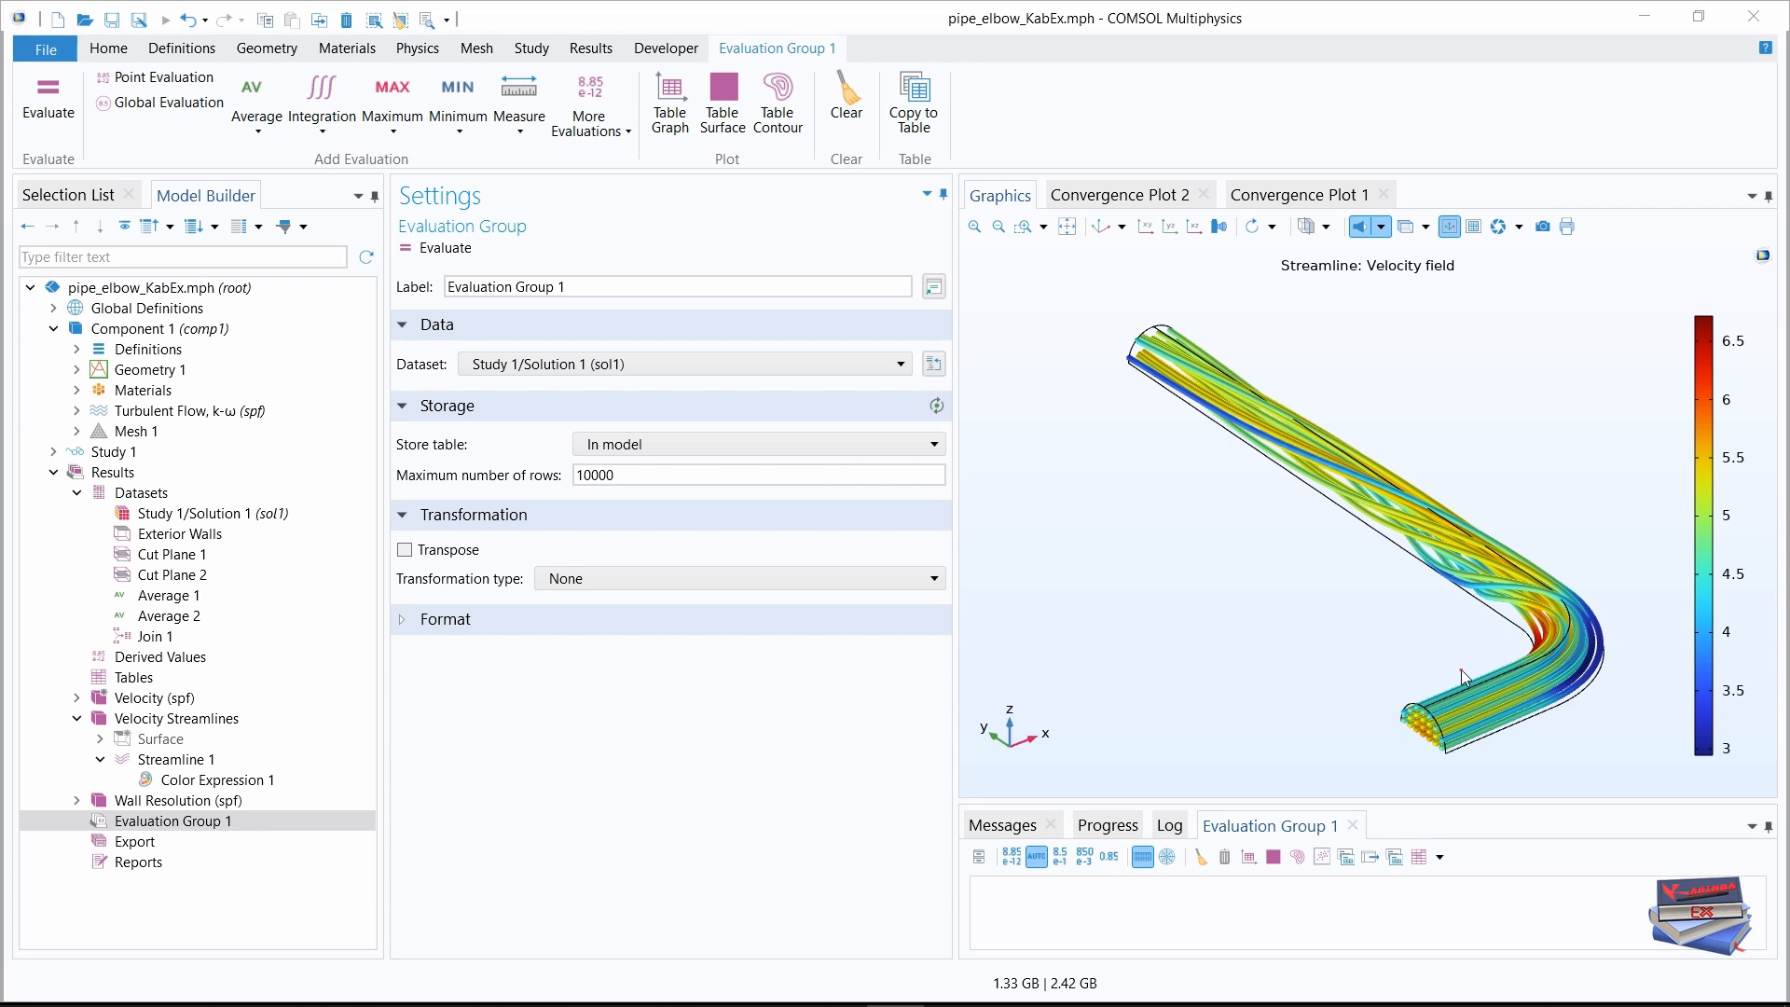
left_click(172, 822)
right_click(166, 824)
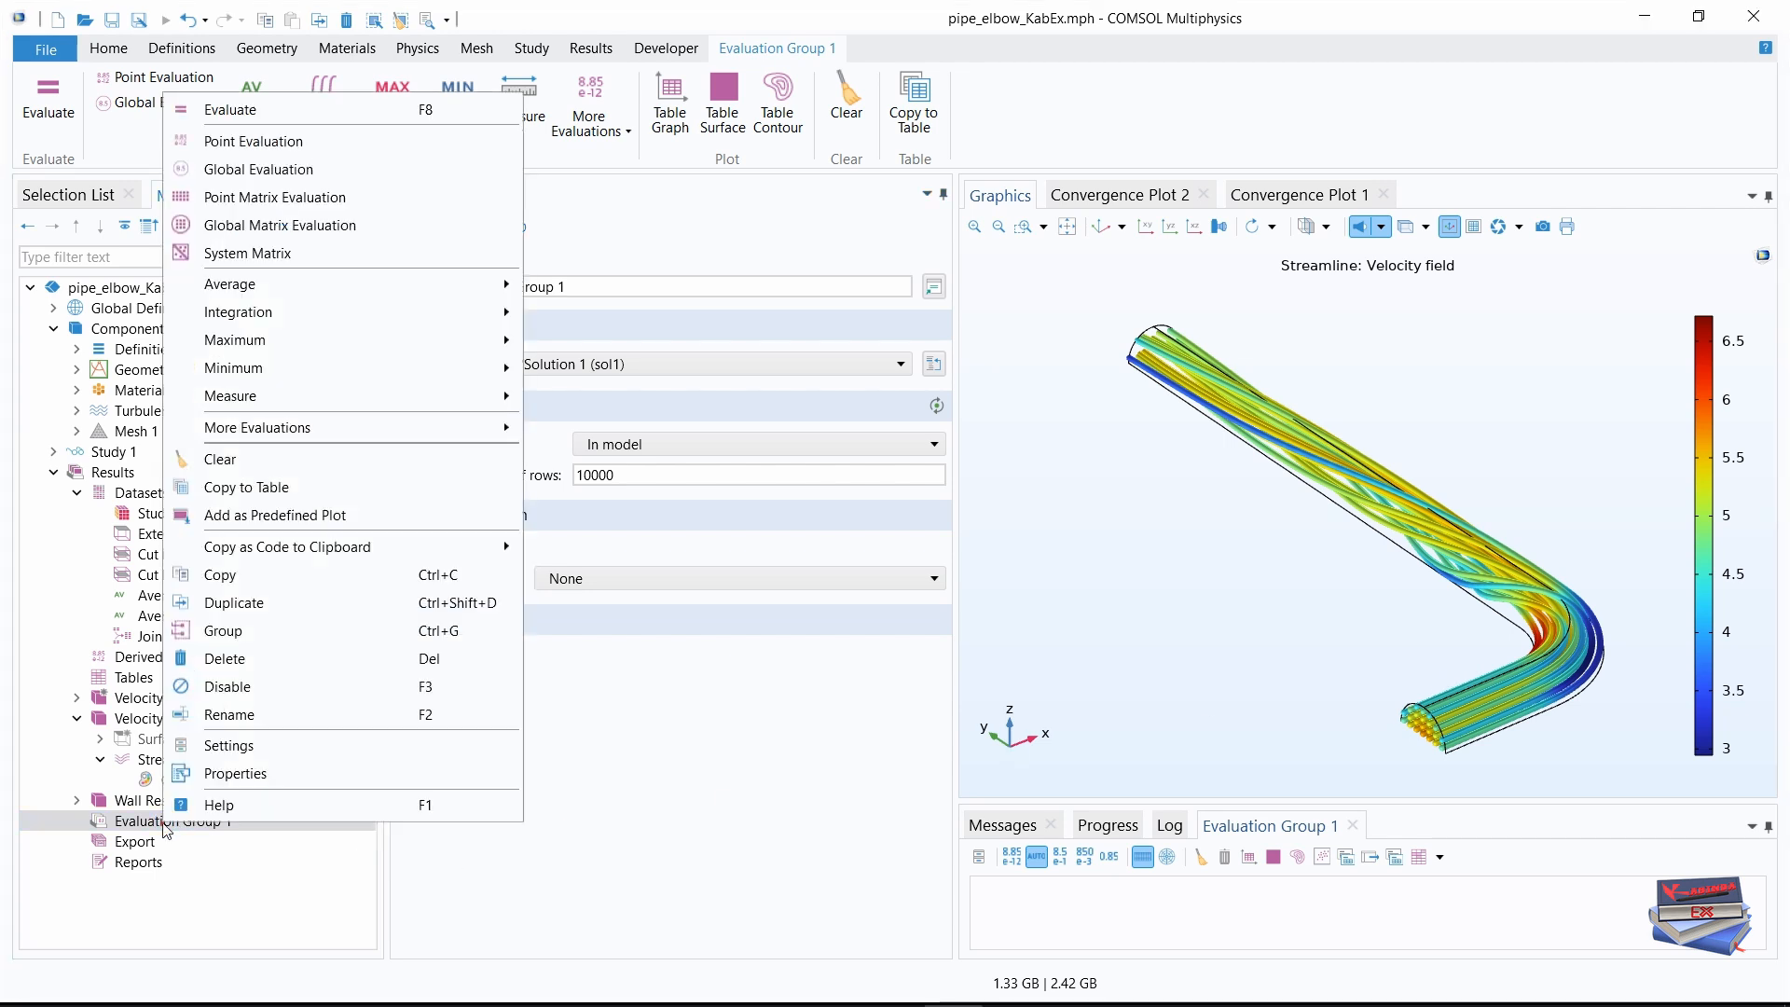
left_click(261, 170)
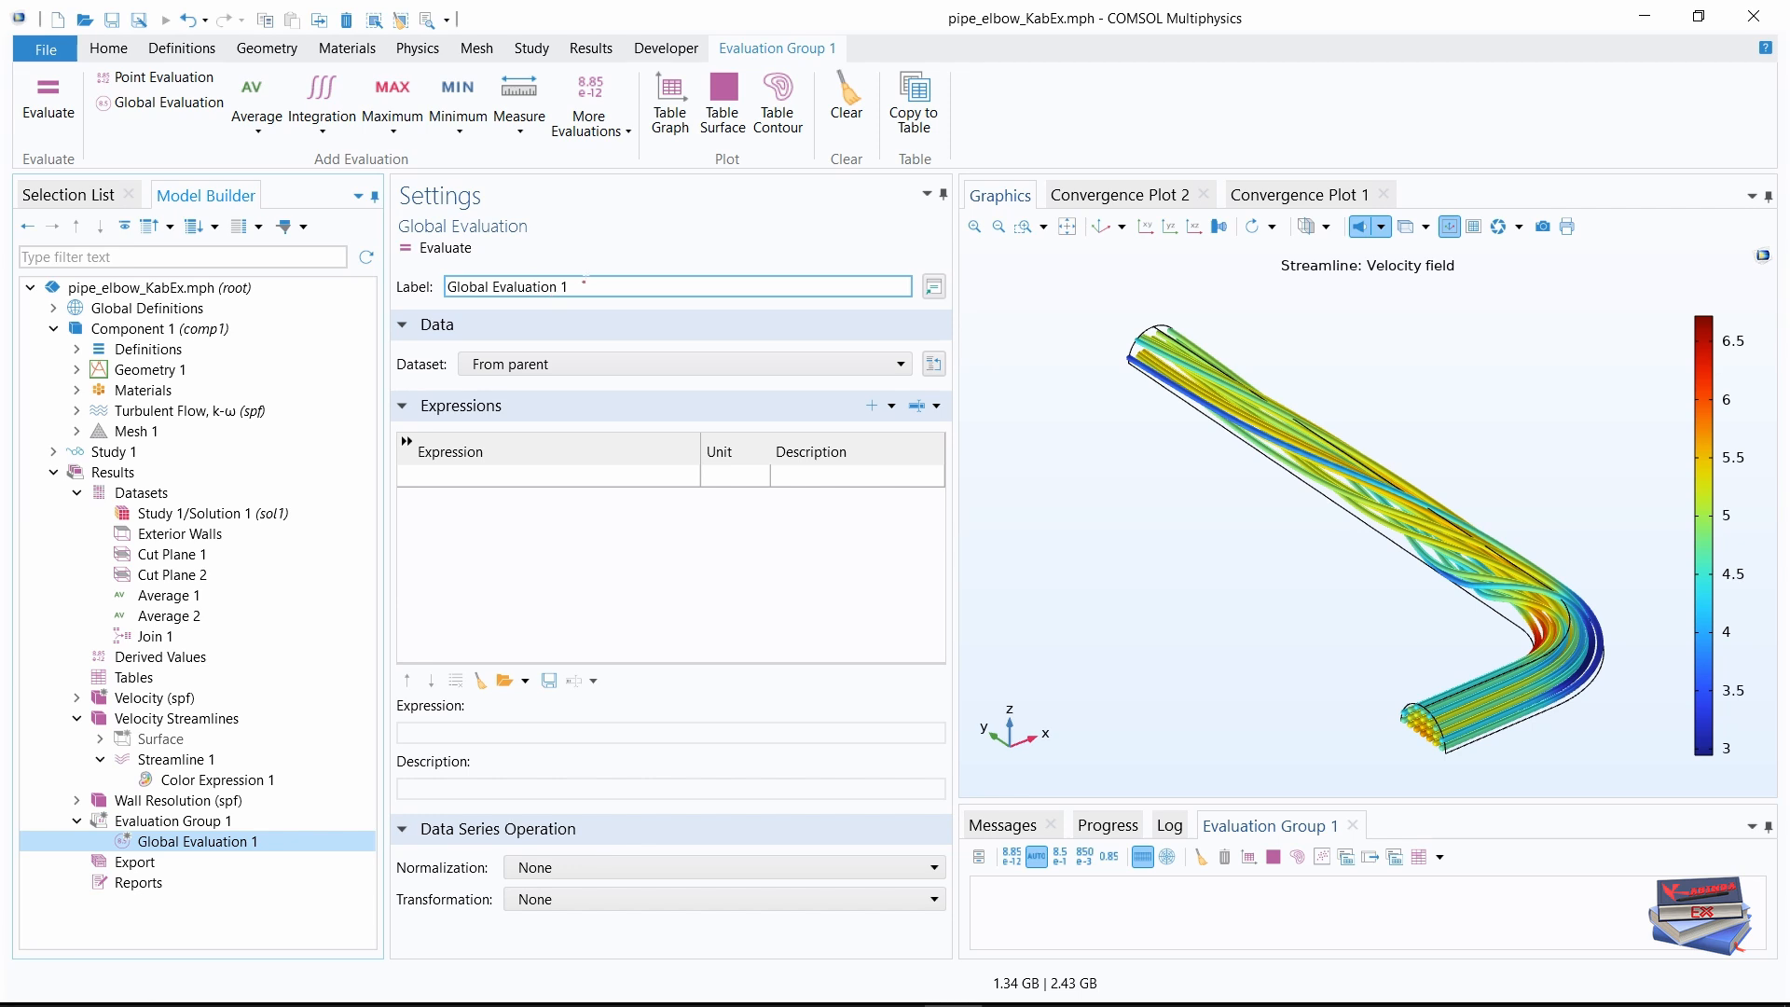
triple_click(454, 289)
type("Pressure drop")
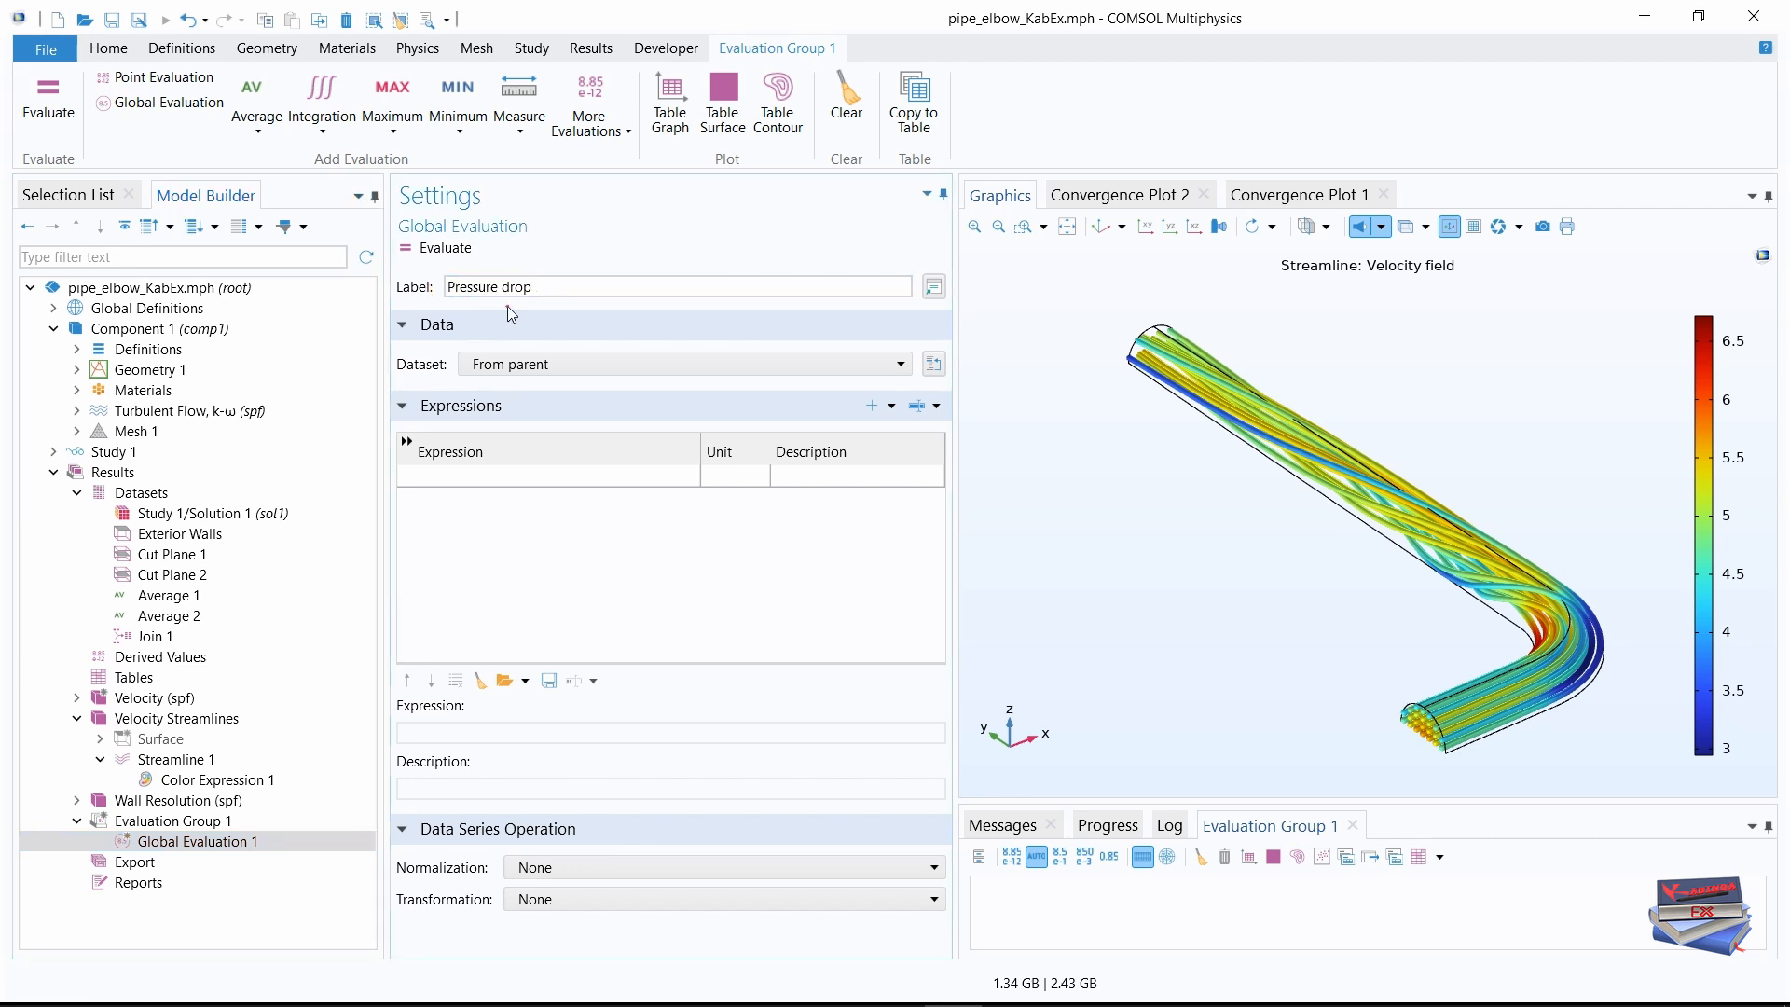
left_click(525, 365)
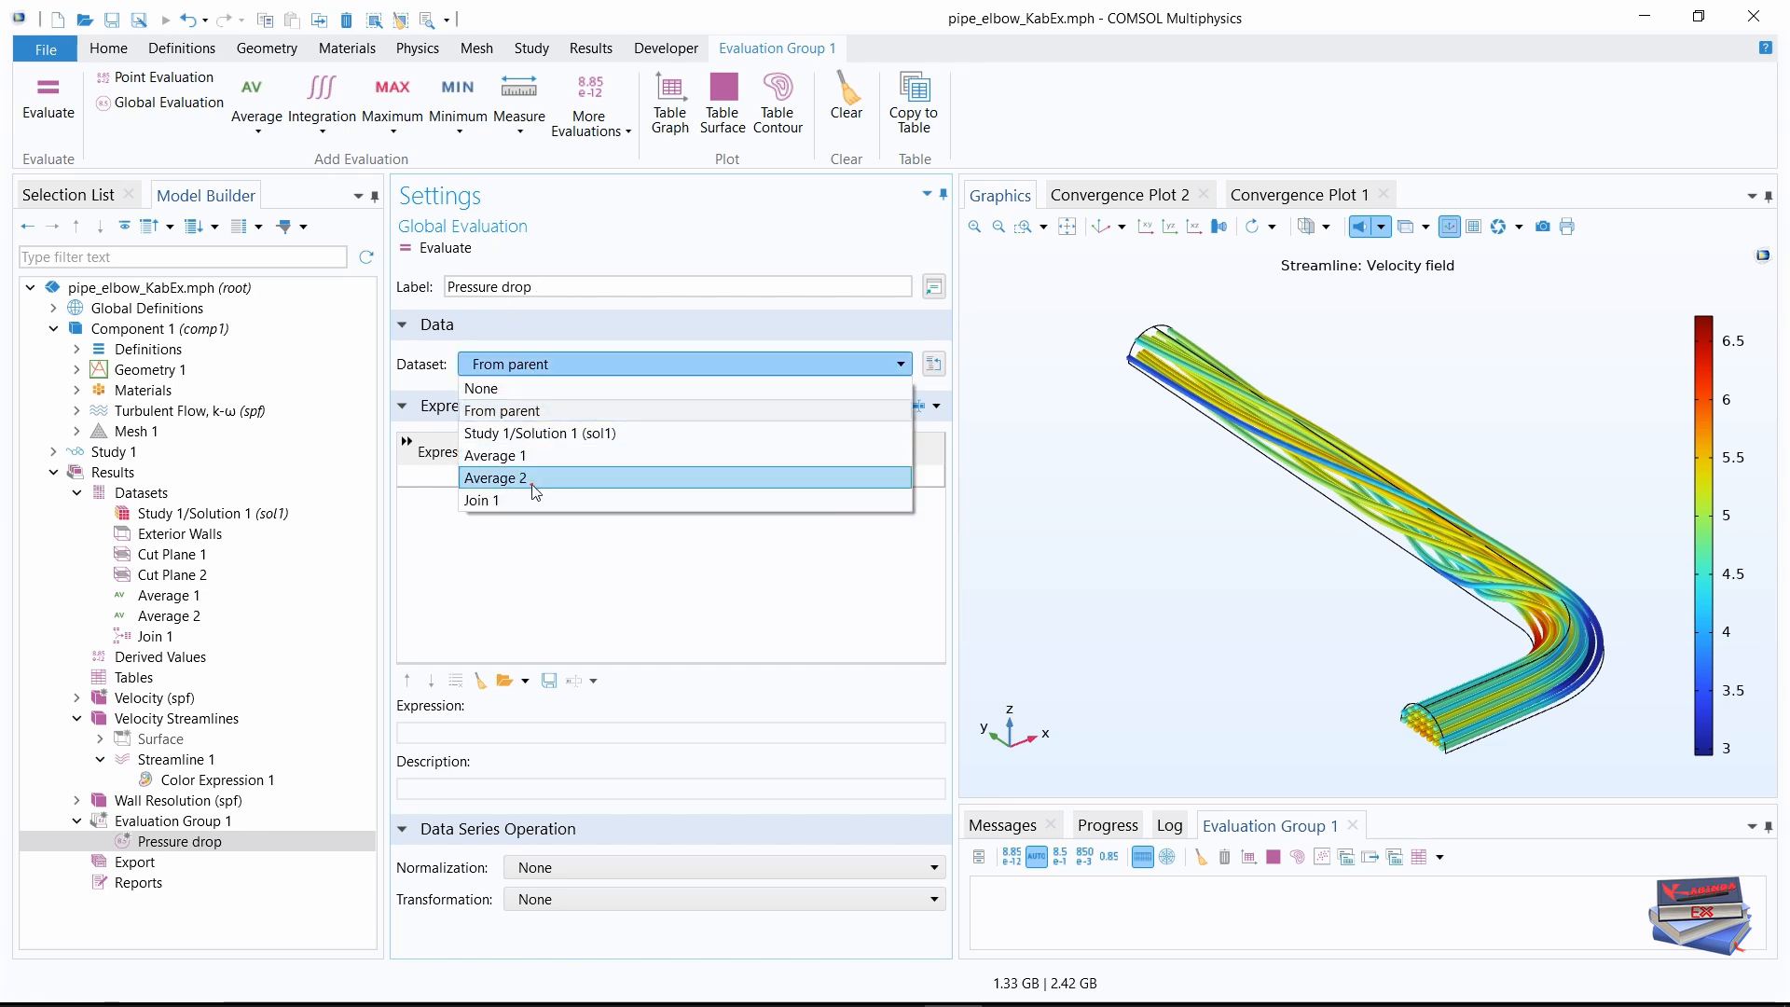
left_click(504, 499)
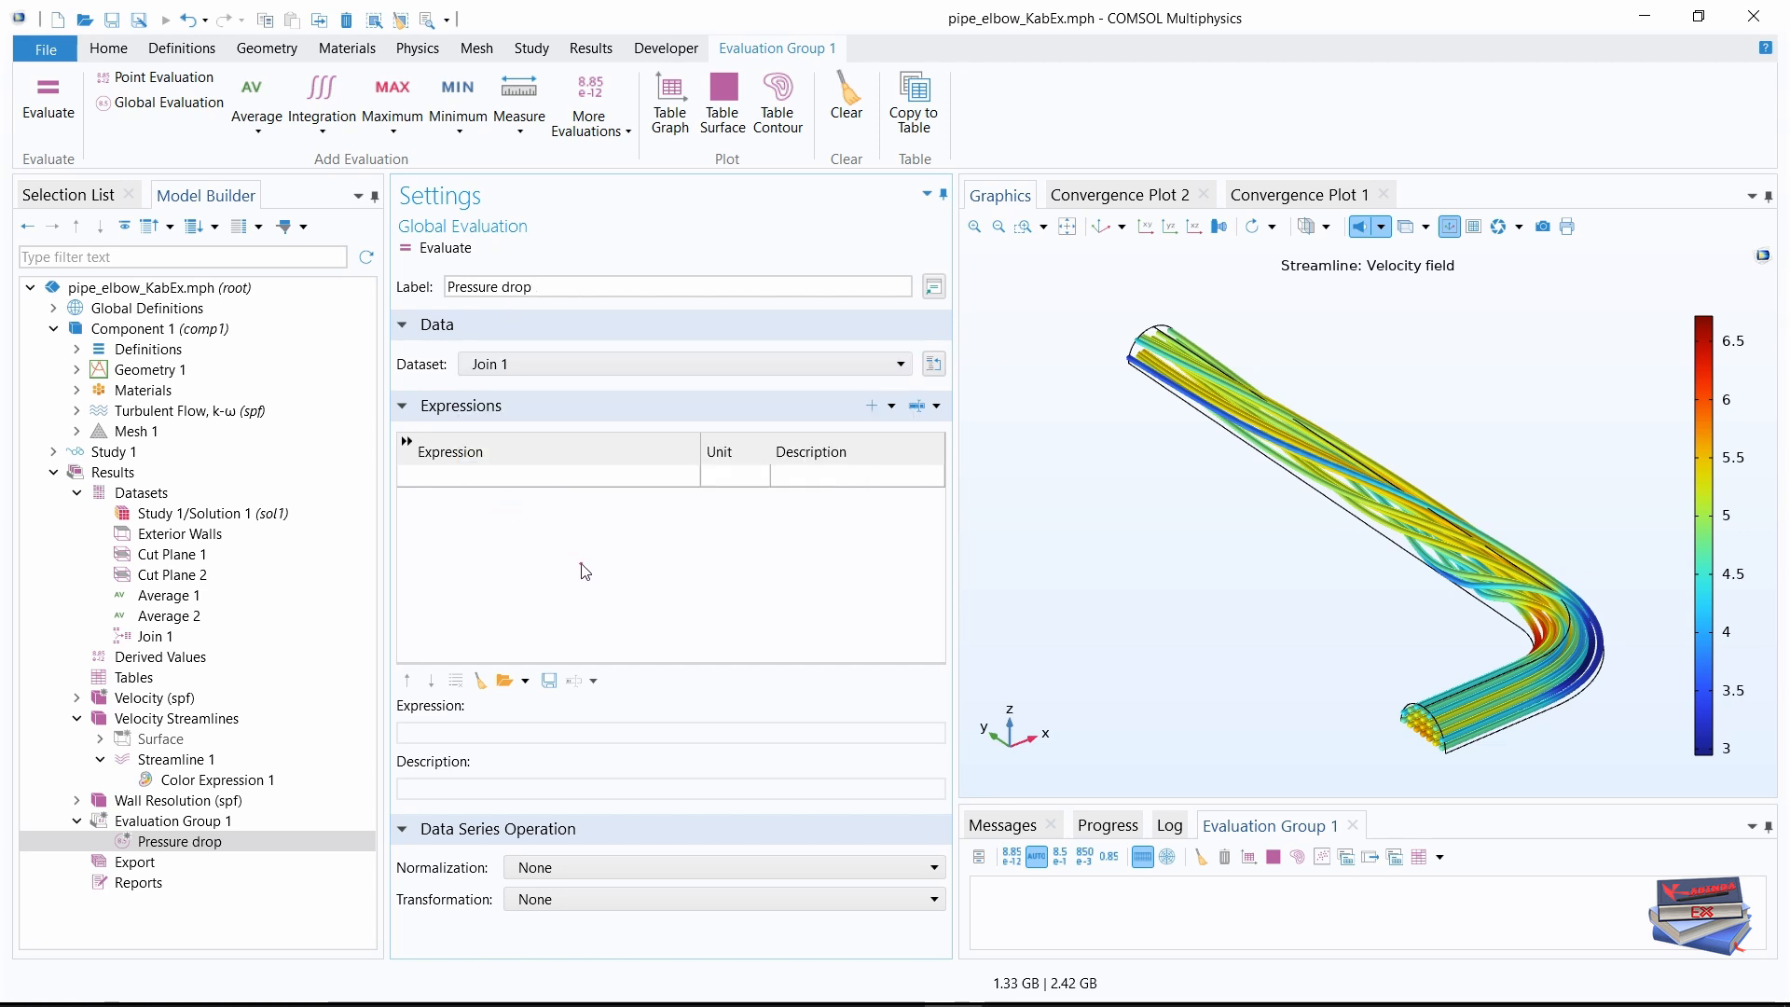
- Enter p as the pressure drop expression with unit 1 and description "Pressure drop", and evaluate it
left_click(477, 478)
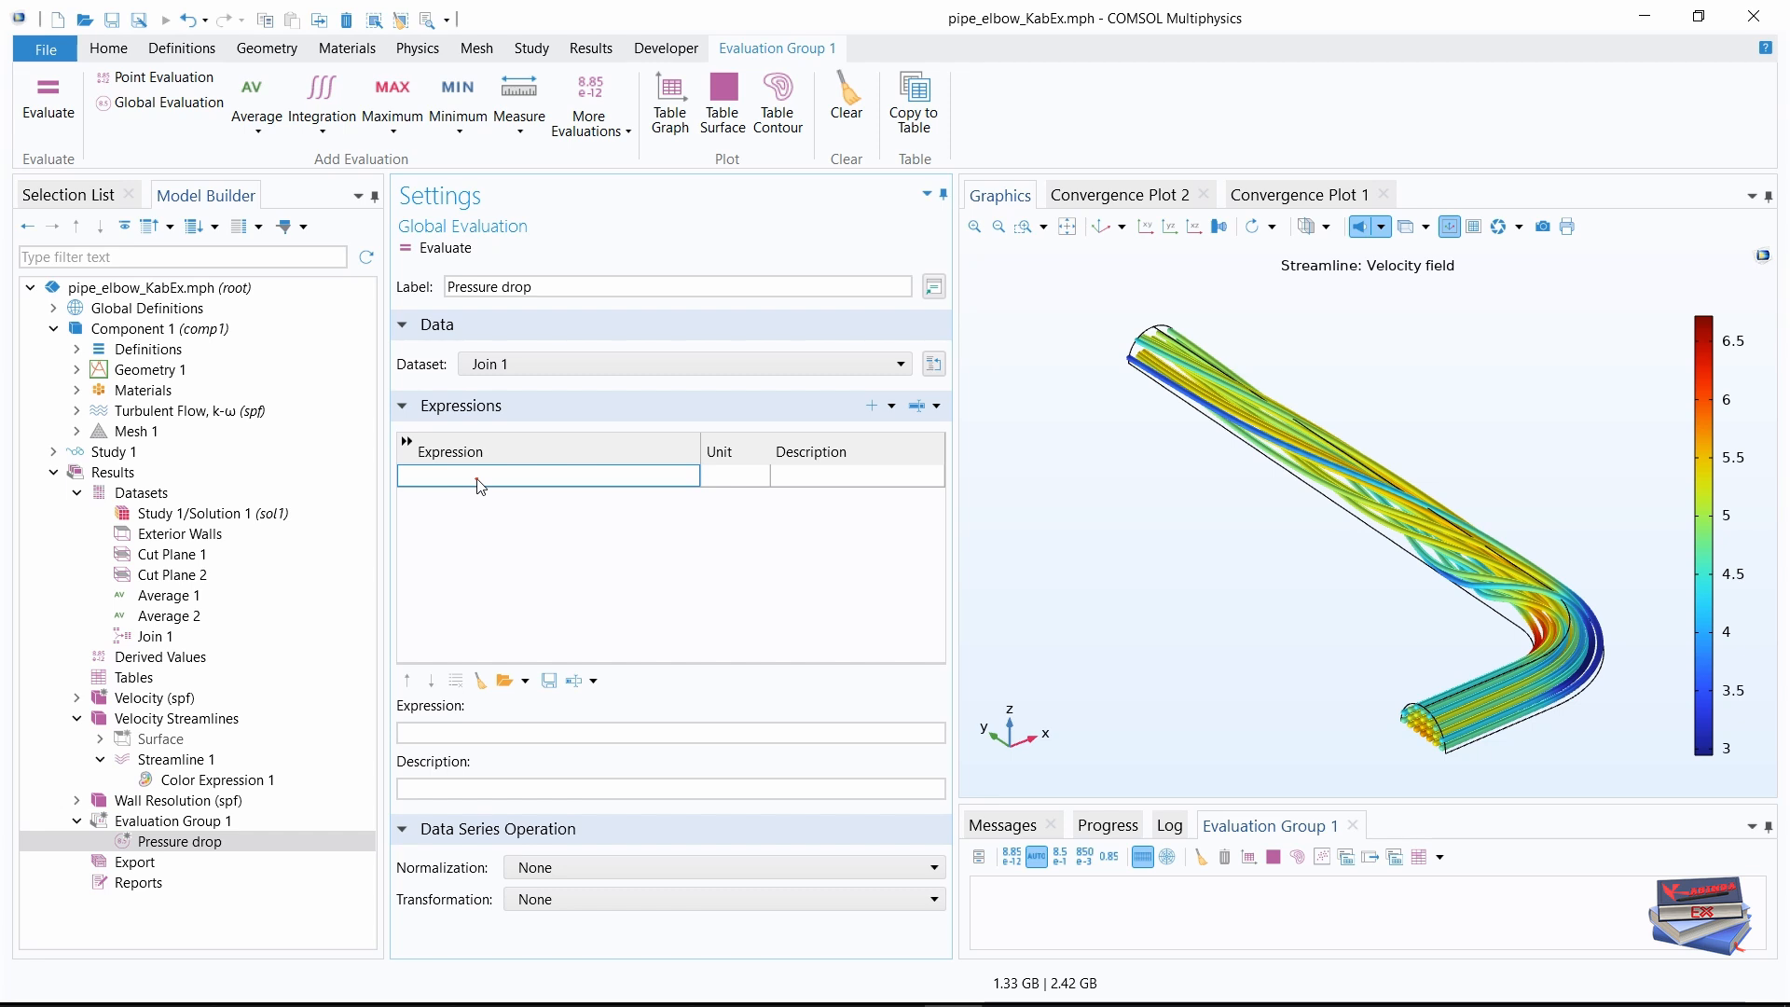
left_click(478, 480)
type("p")
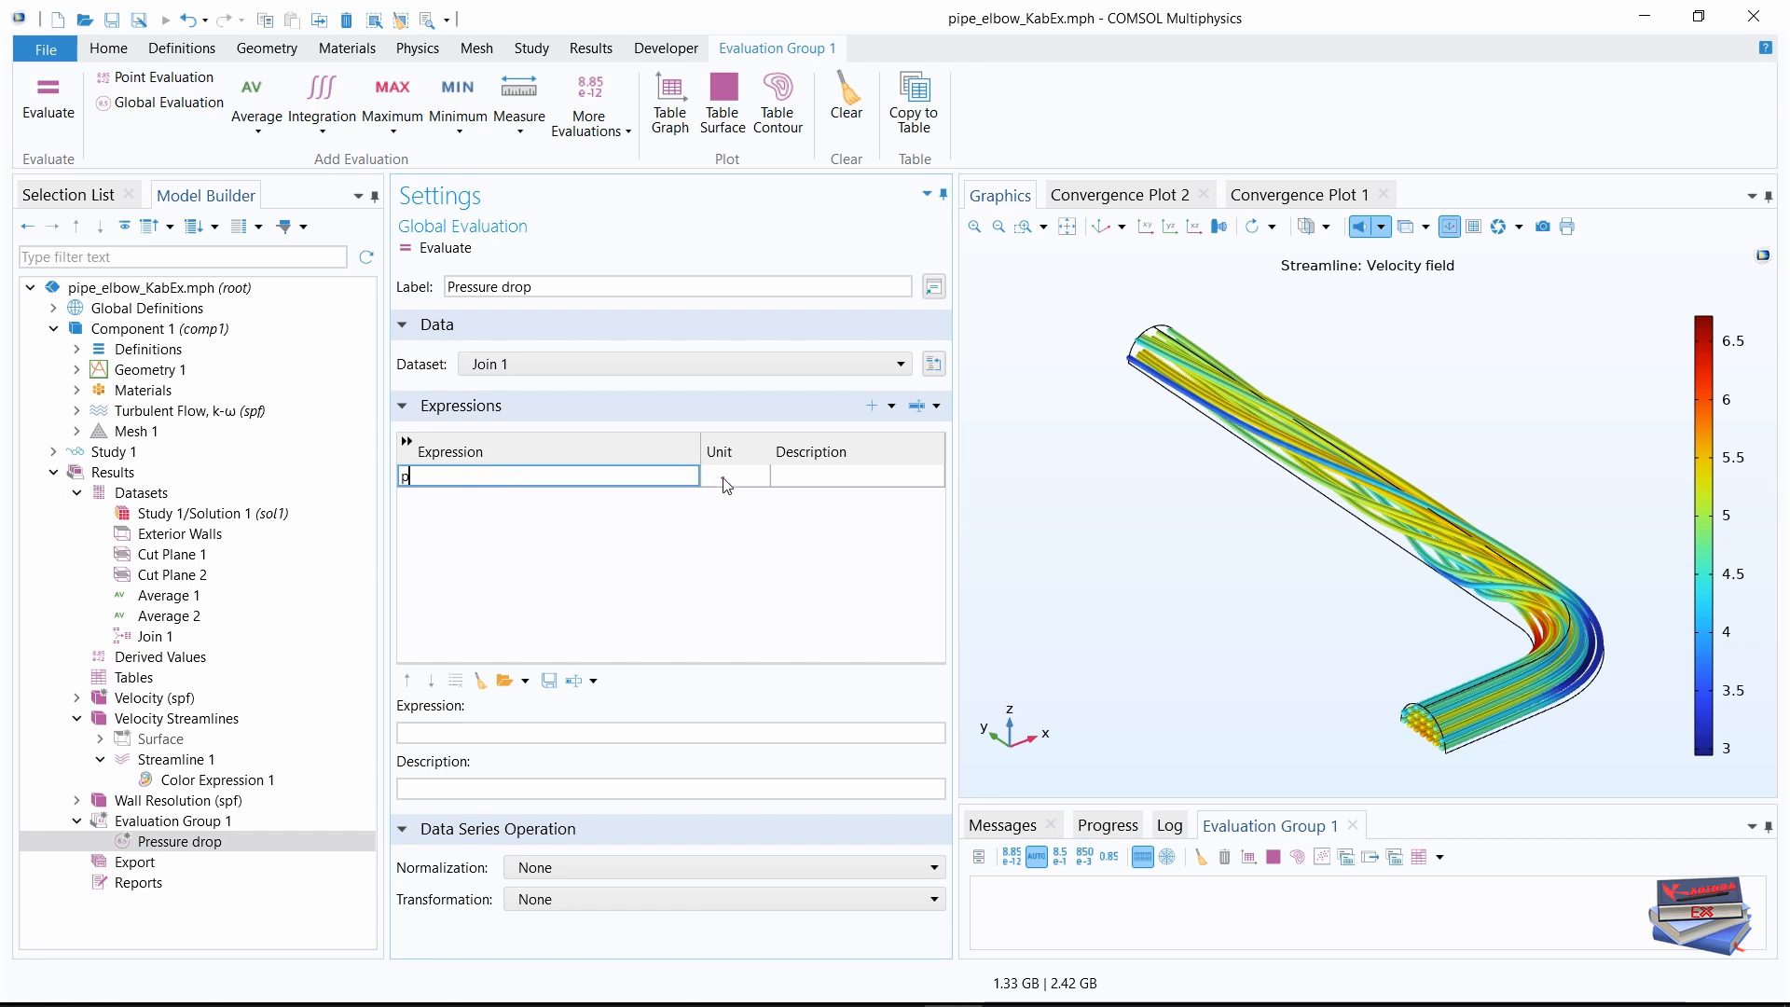
left_click(726, 484)
left_click(726, 478)
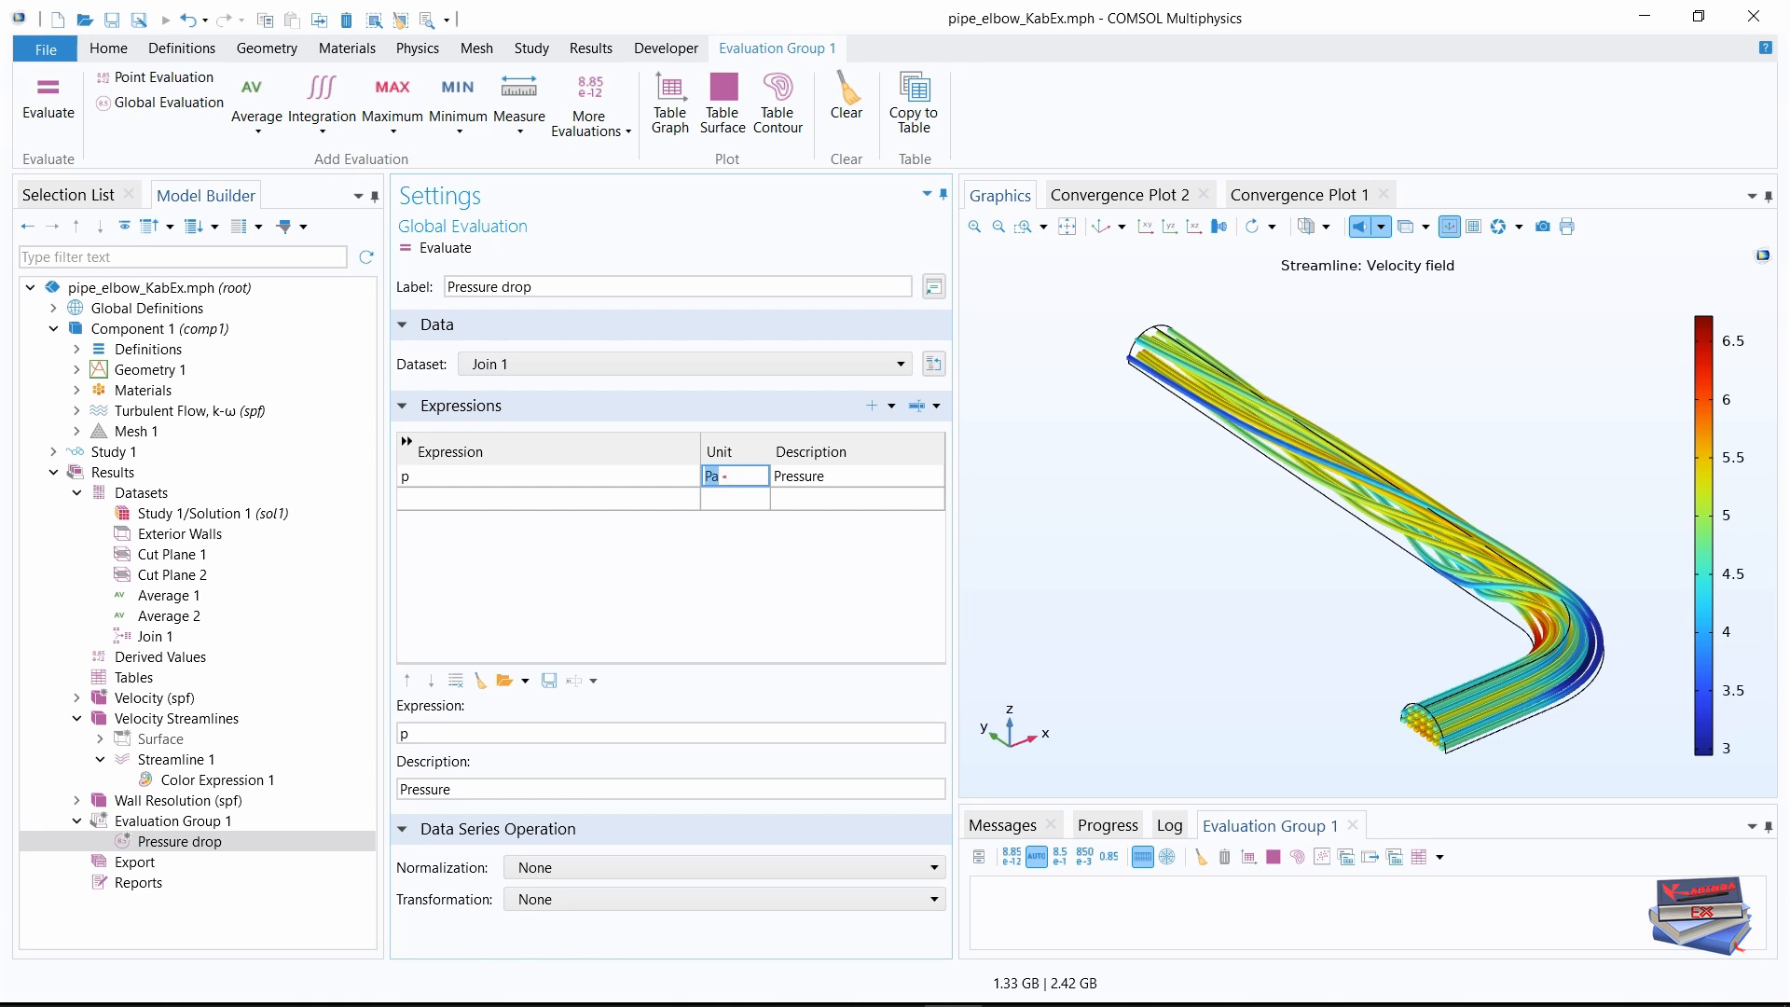
type("1")
left_click(837, 475)
left_click(837, 475)
key("Right")
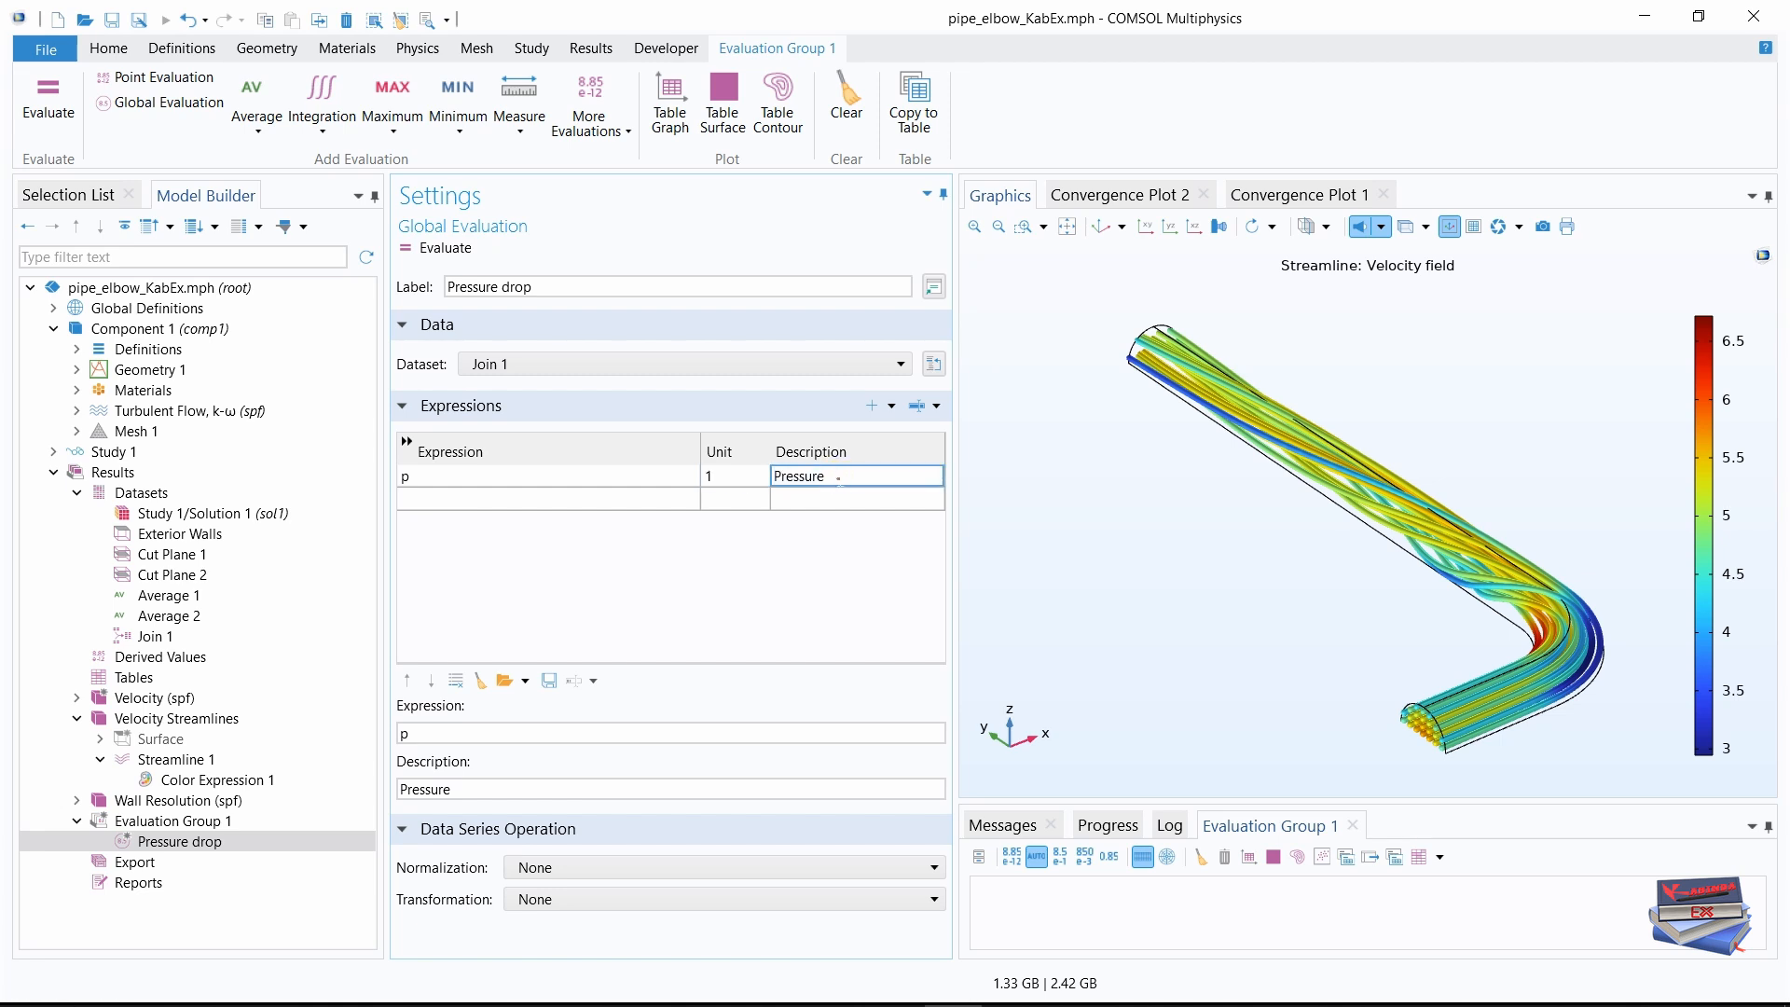
type("drop")
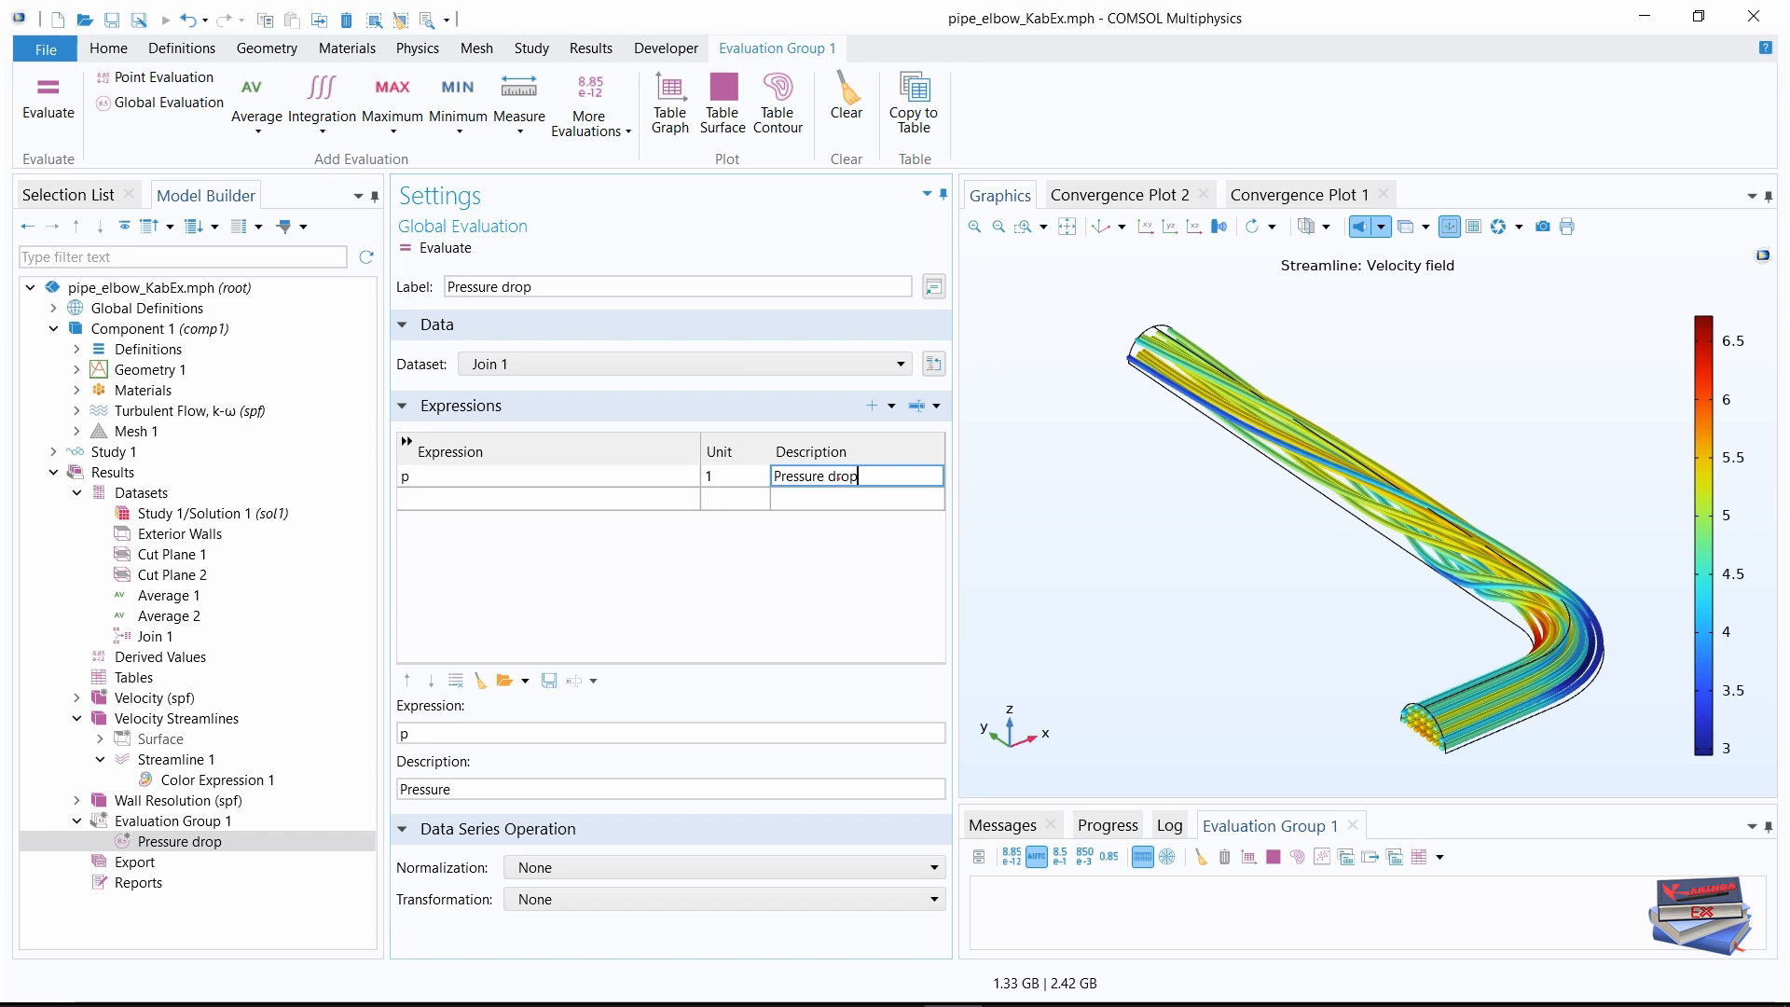
left_click(784, 548)
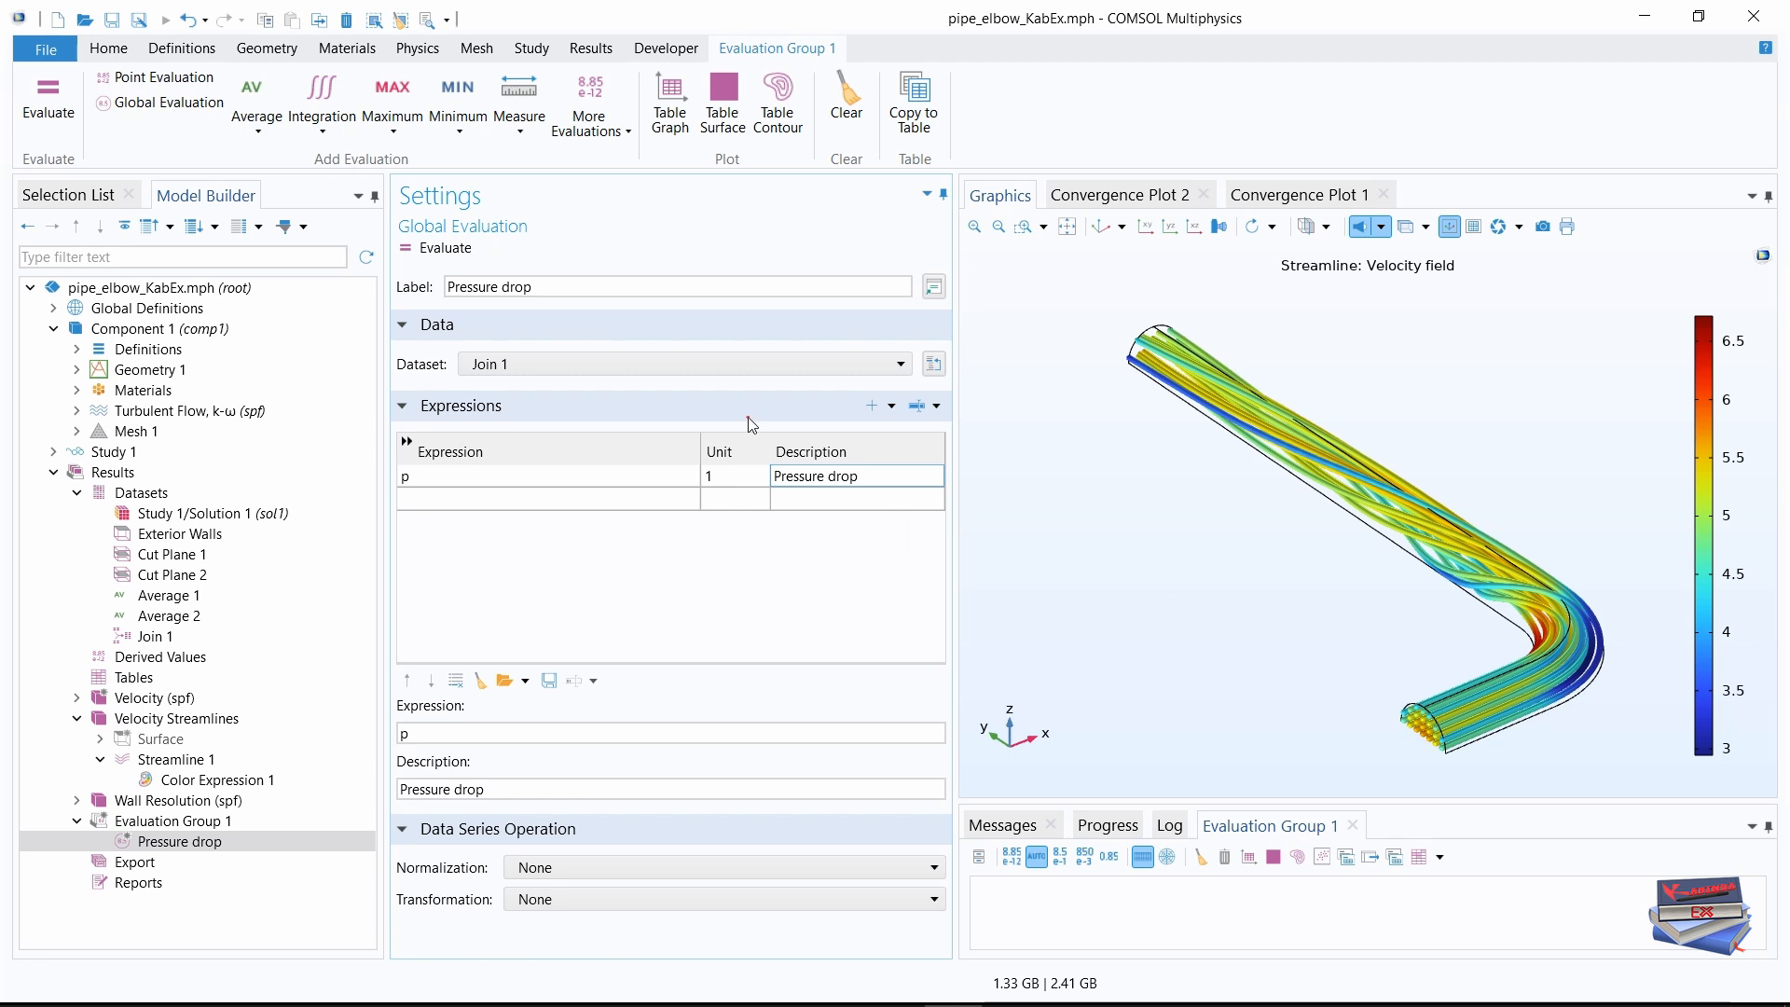
left_click(443, 253)
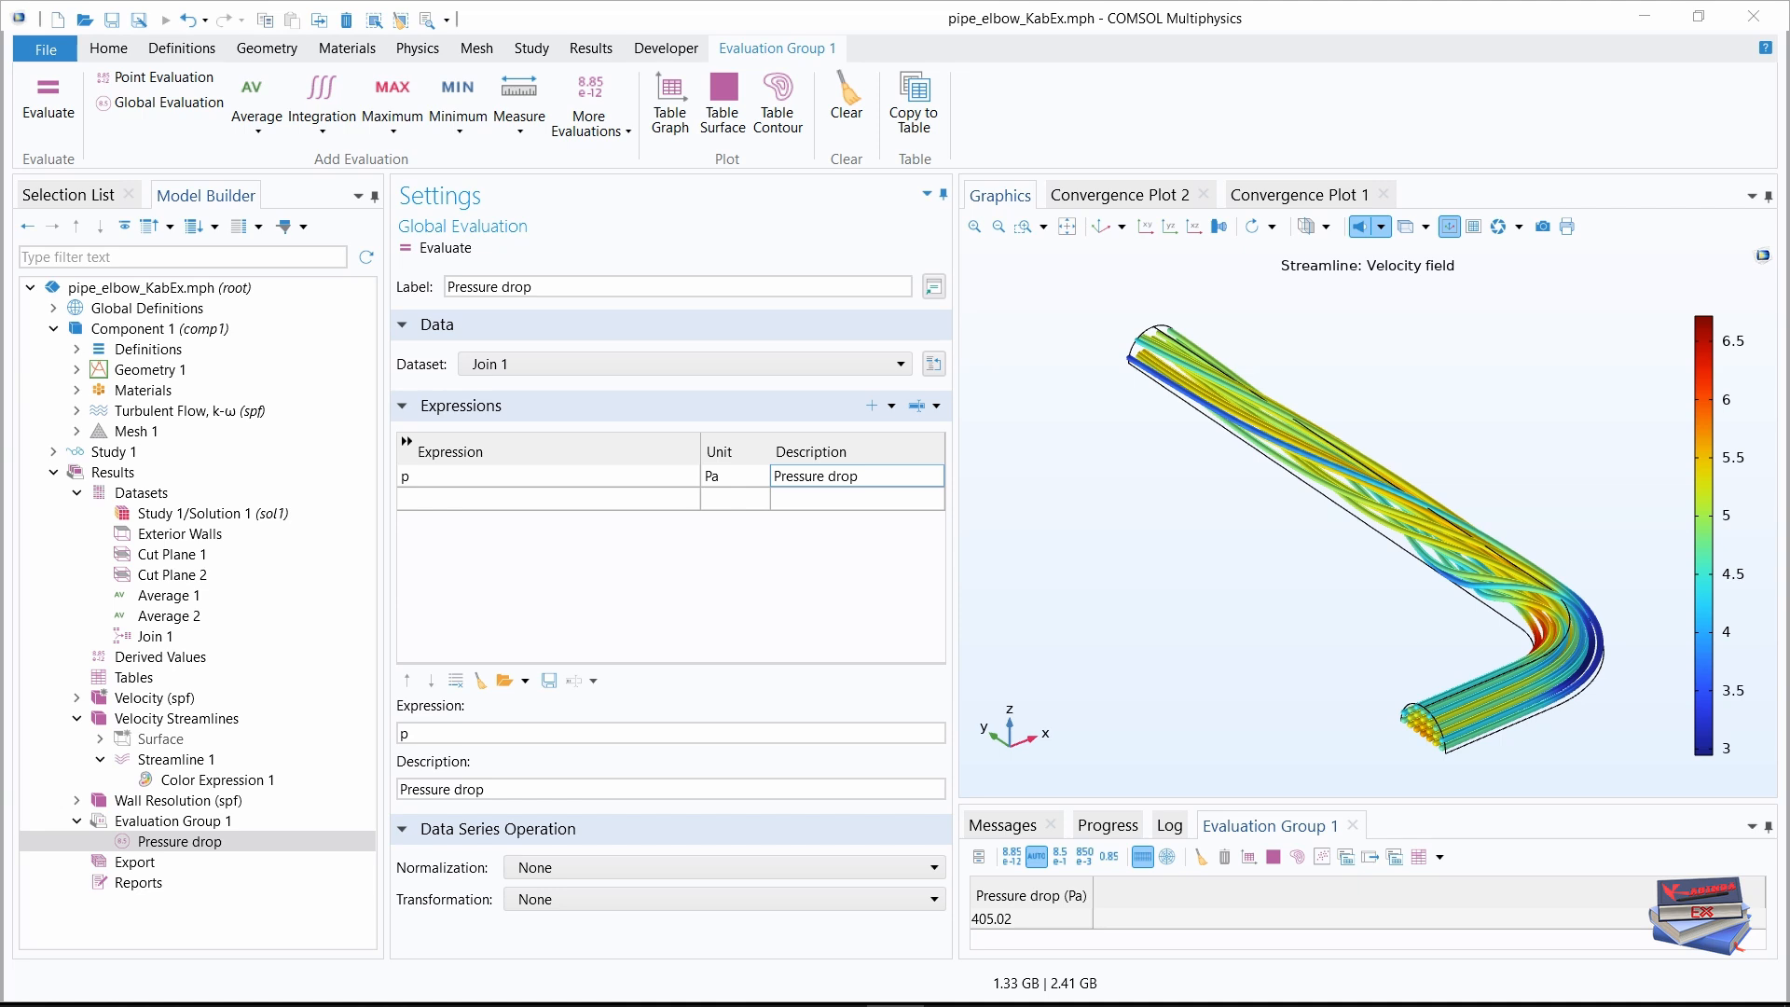
left_click_drag(1286, 655, 1476, 531)
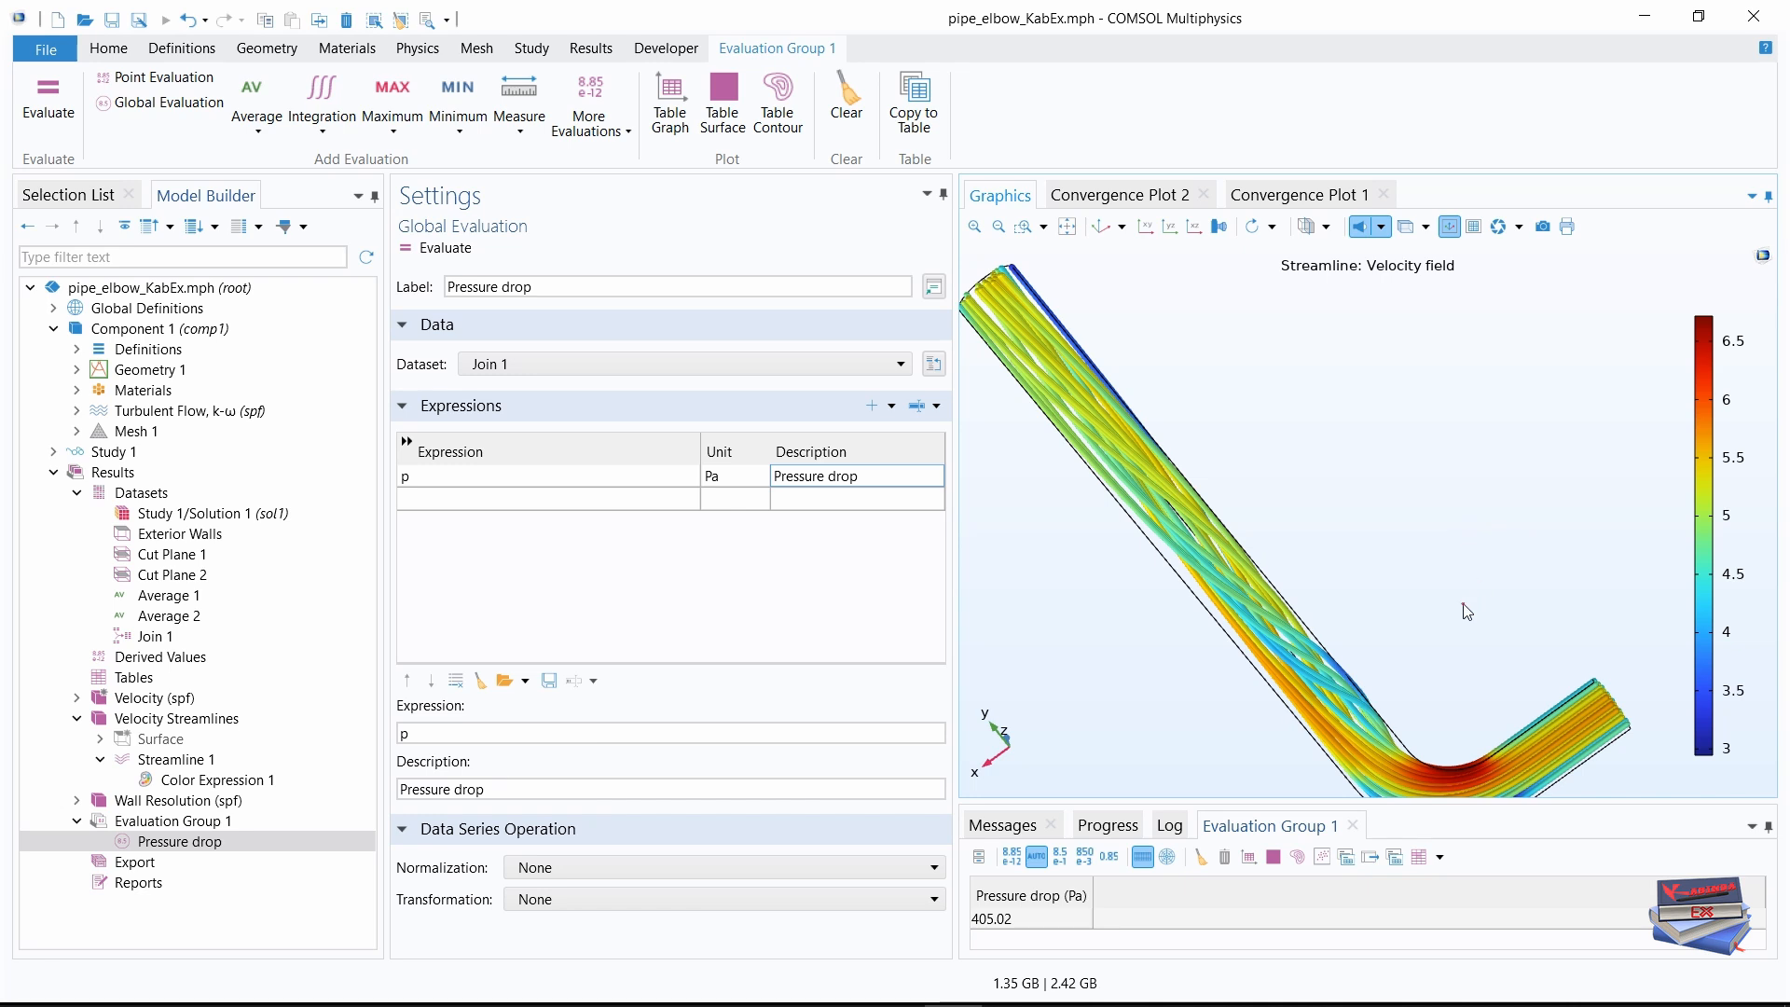
right_click_drag(1464, 622, 1423, 469)
middle_click_drag(1432, 649, 1436, 529)
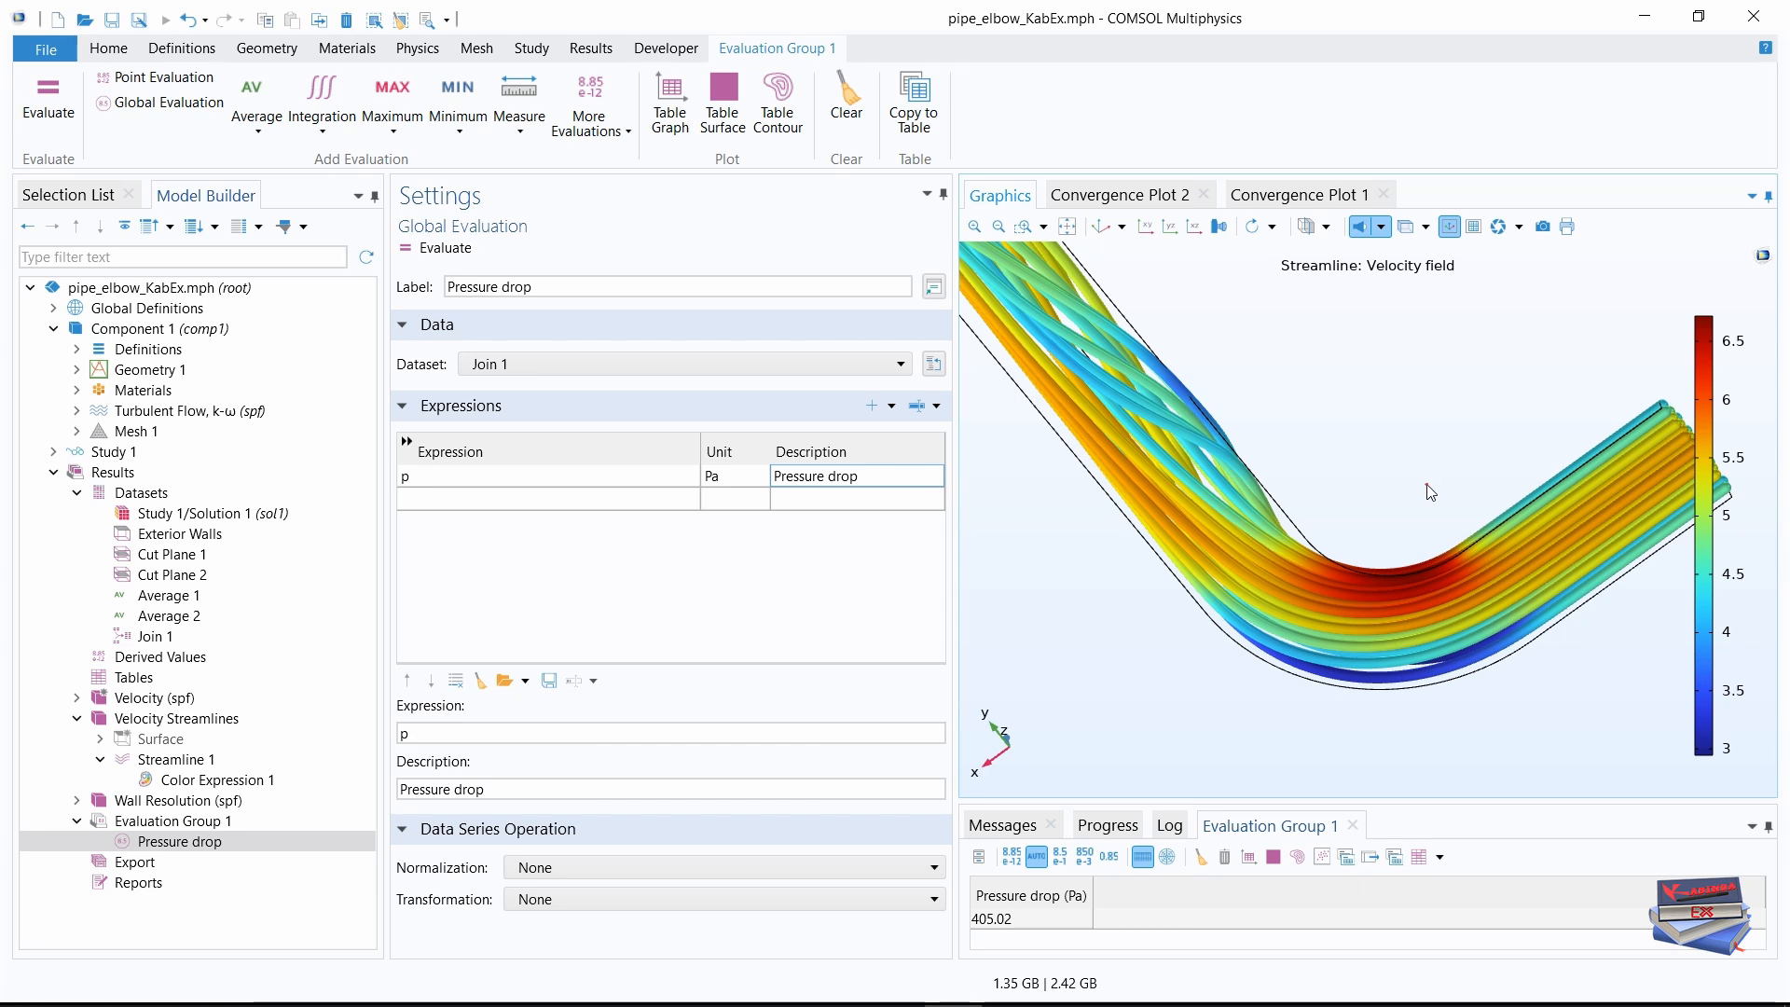
right_click_drag(1410, 482, 1346, 482)
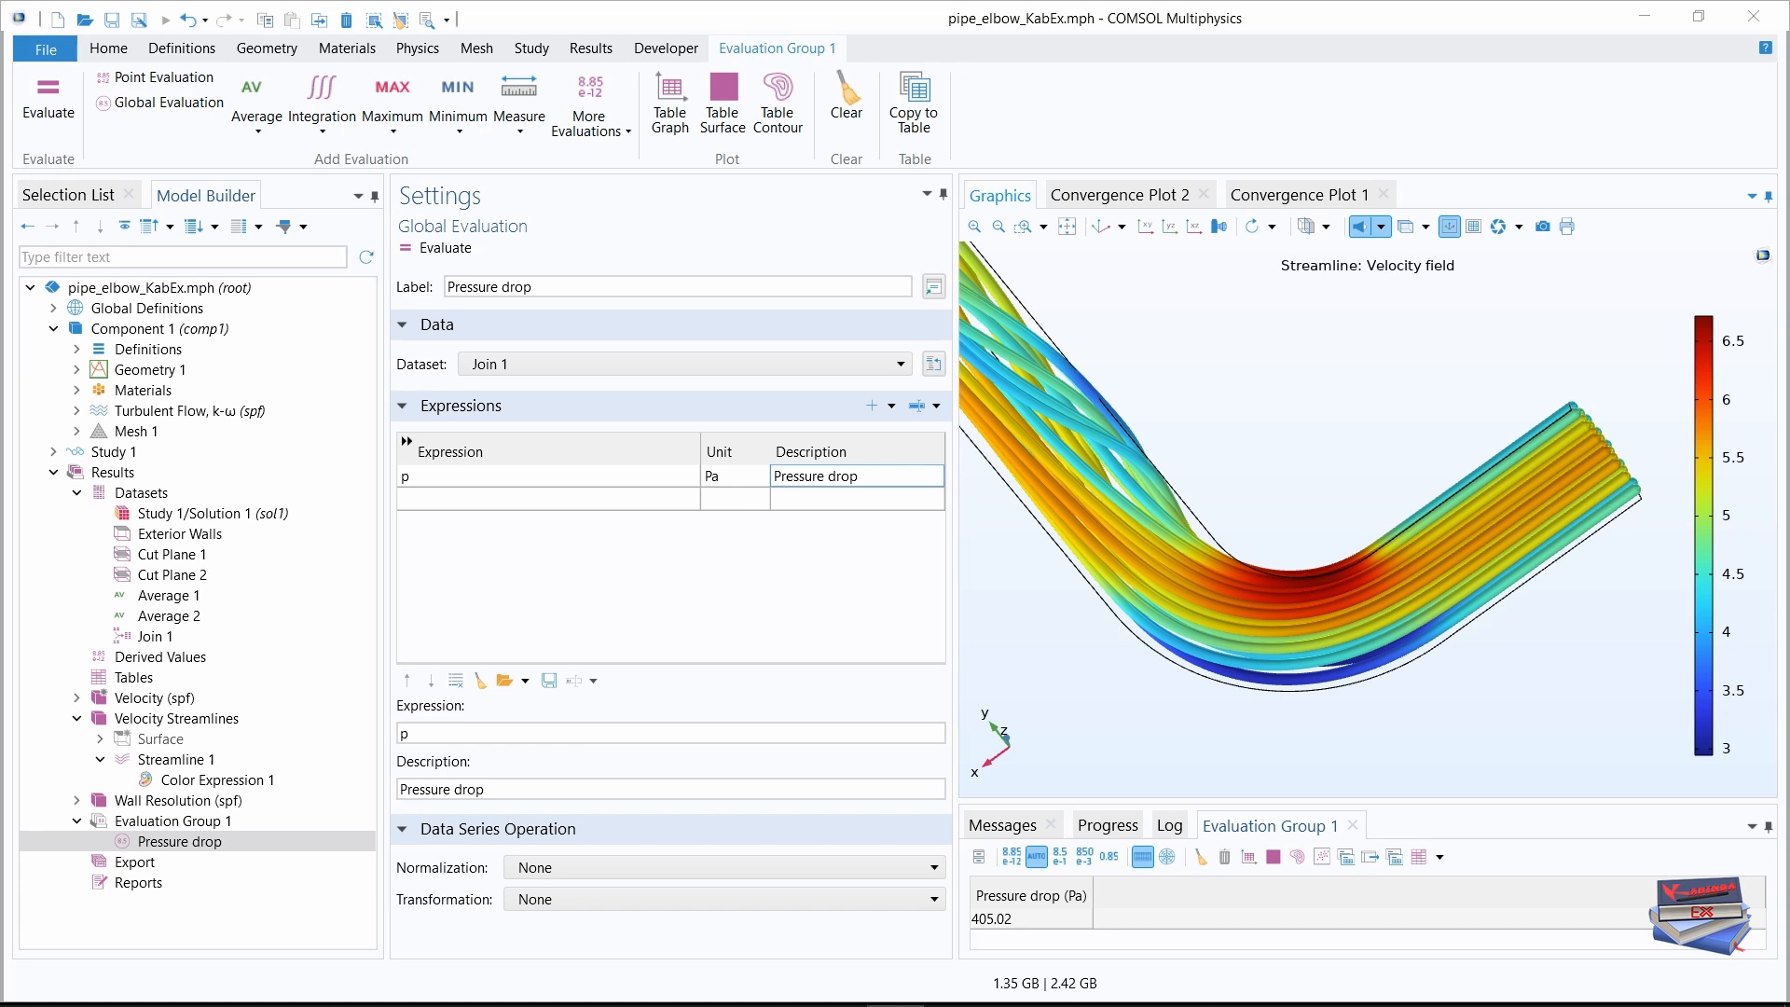
- Add a second global evaluation to Evaluation Group 1 and label it "Calculated friction factor"
right_click(156, 824)
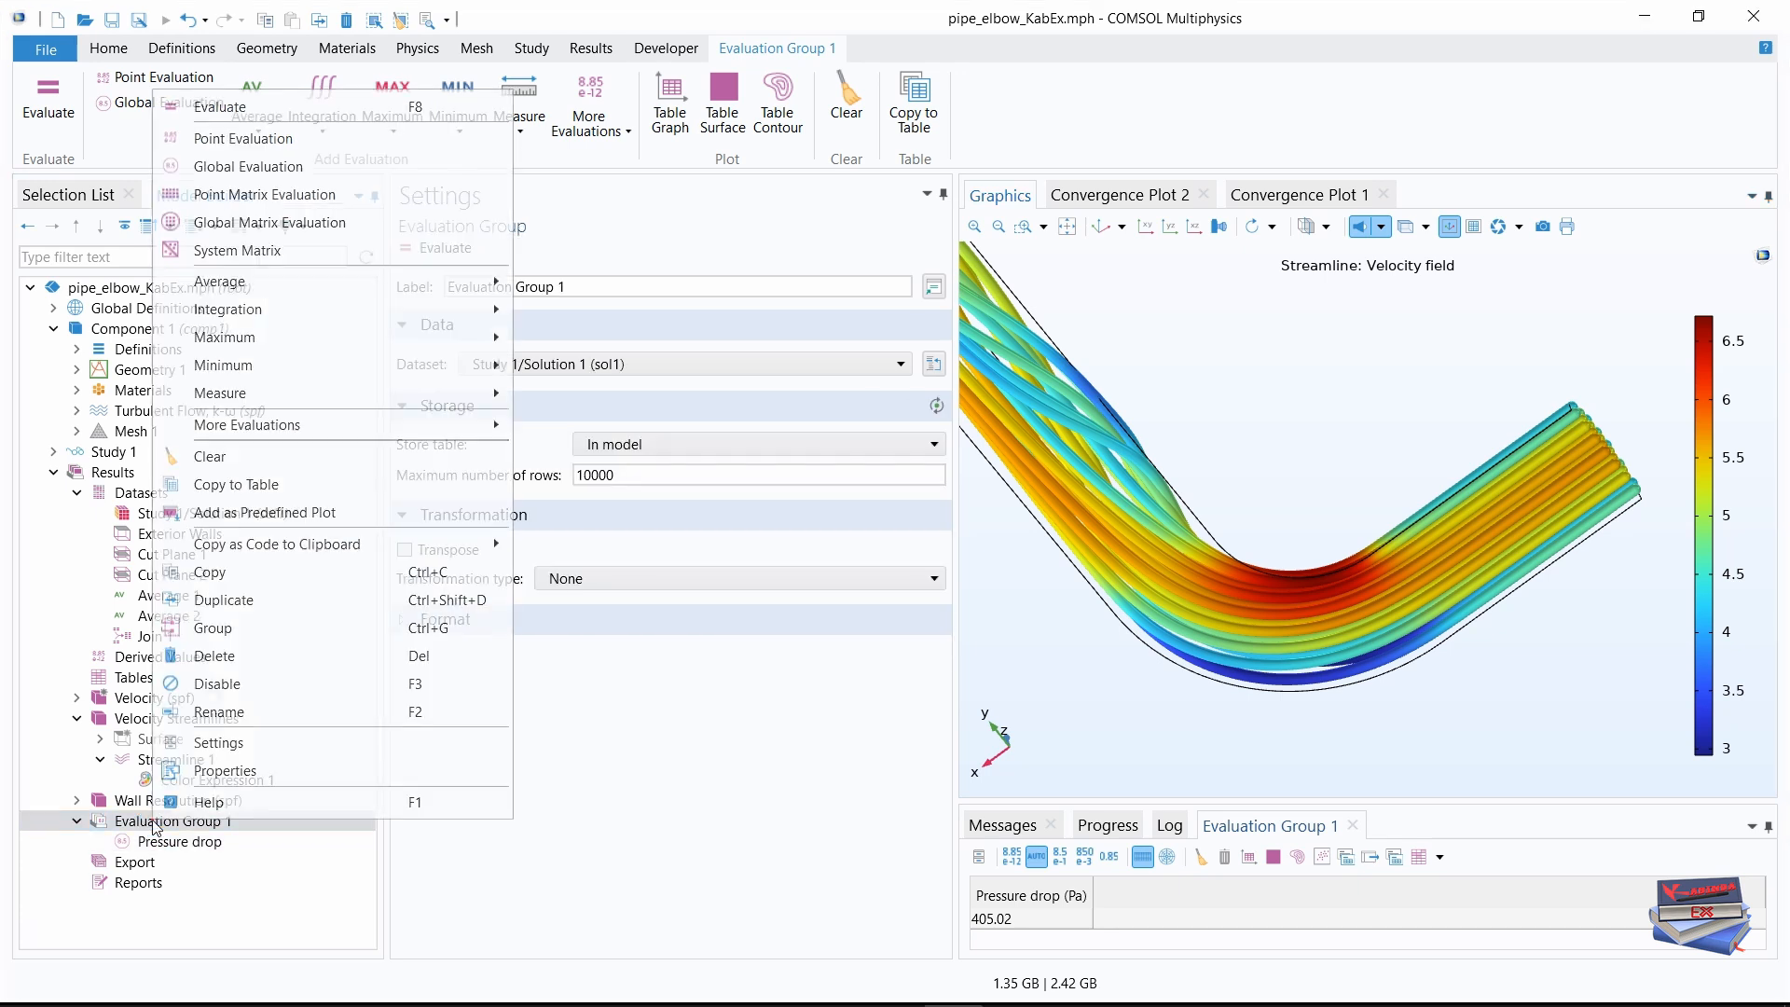
left_click(233, 169)
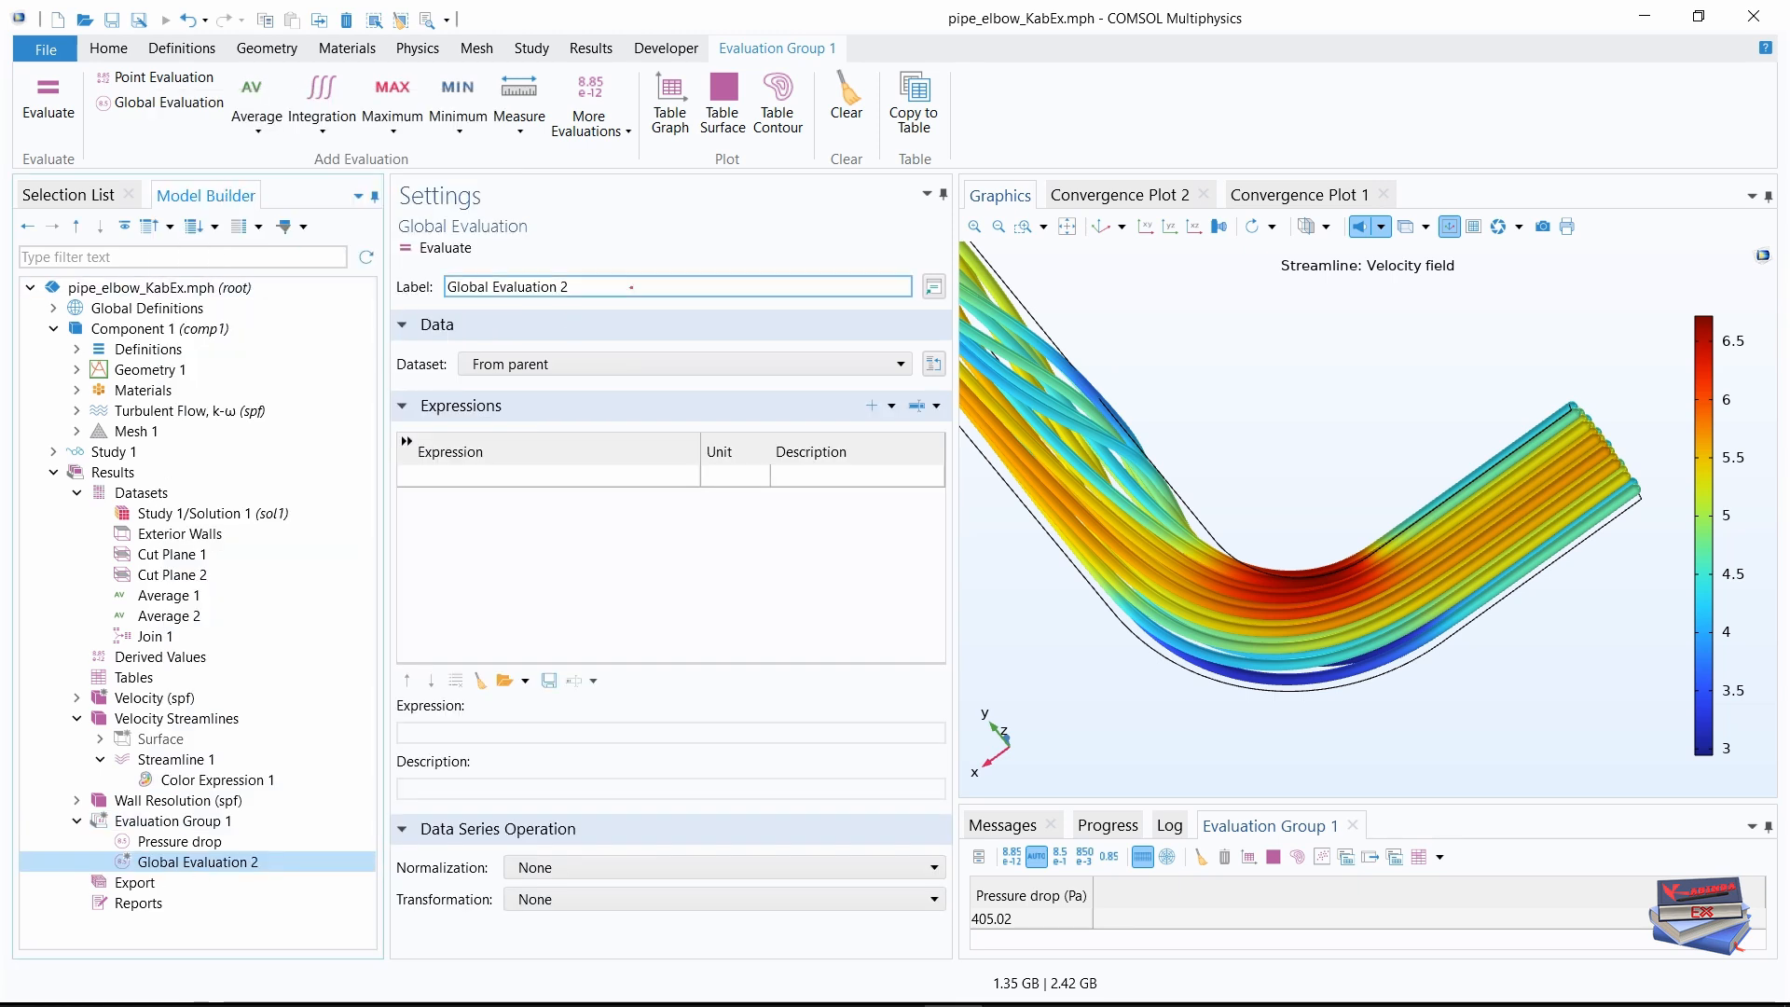
triple_click(452, 286)
type("Calculated friction factor")
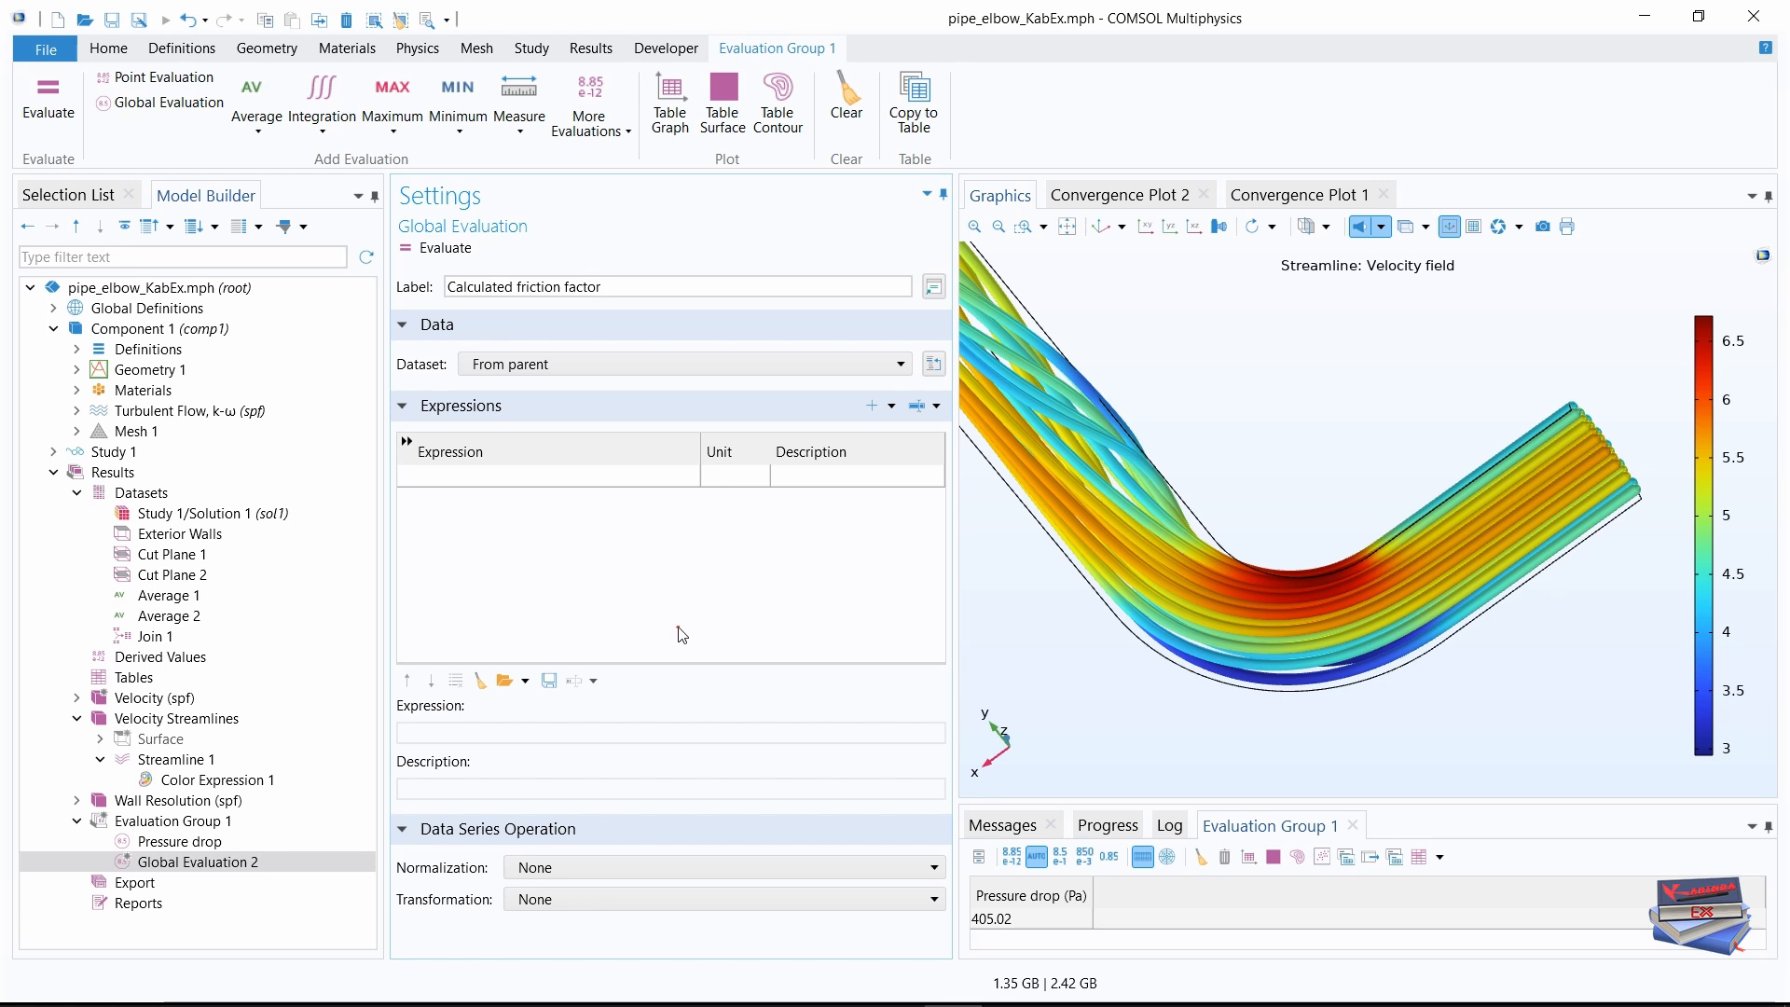
key("Return")
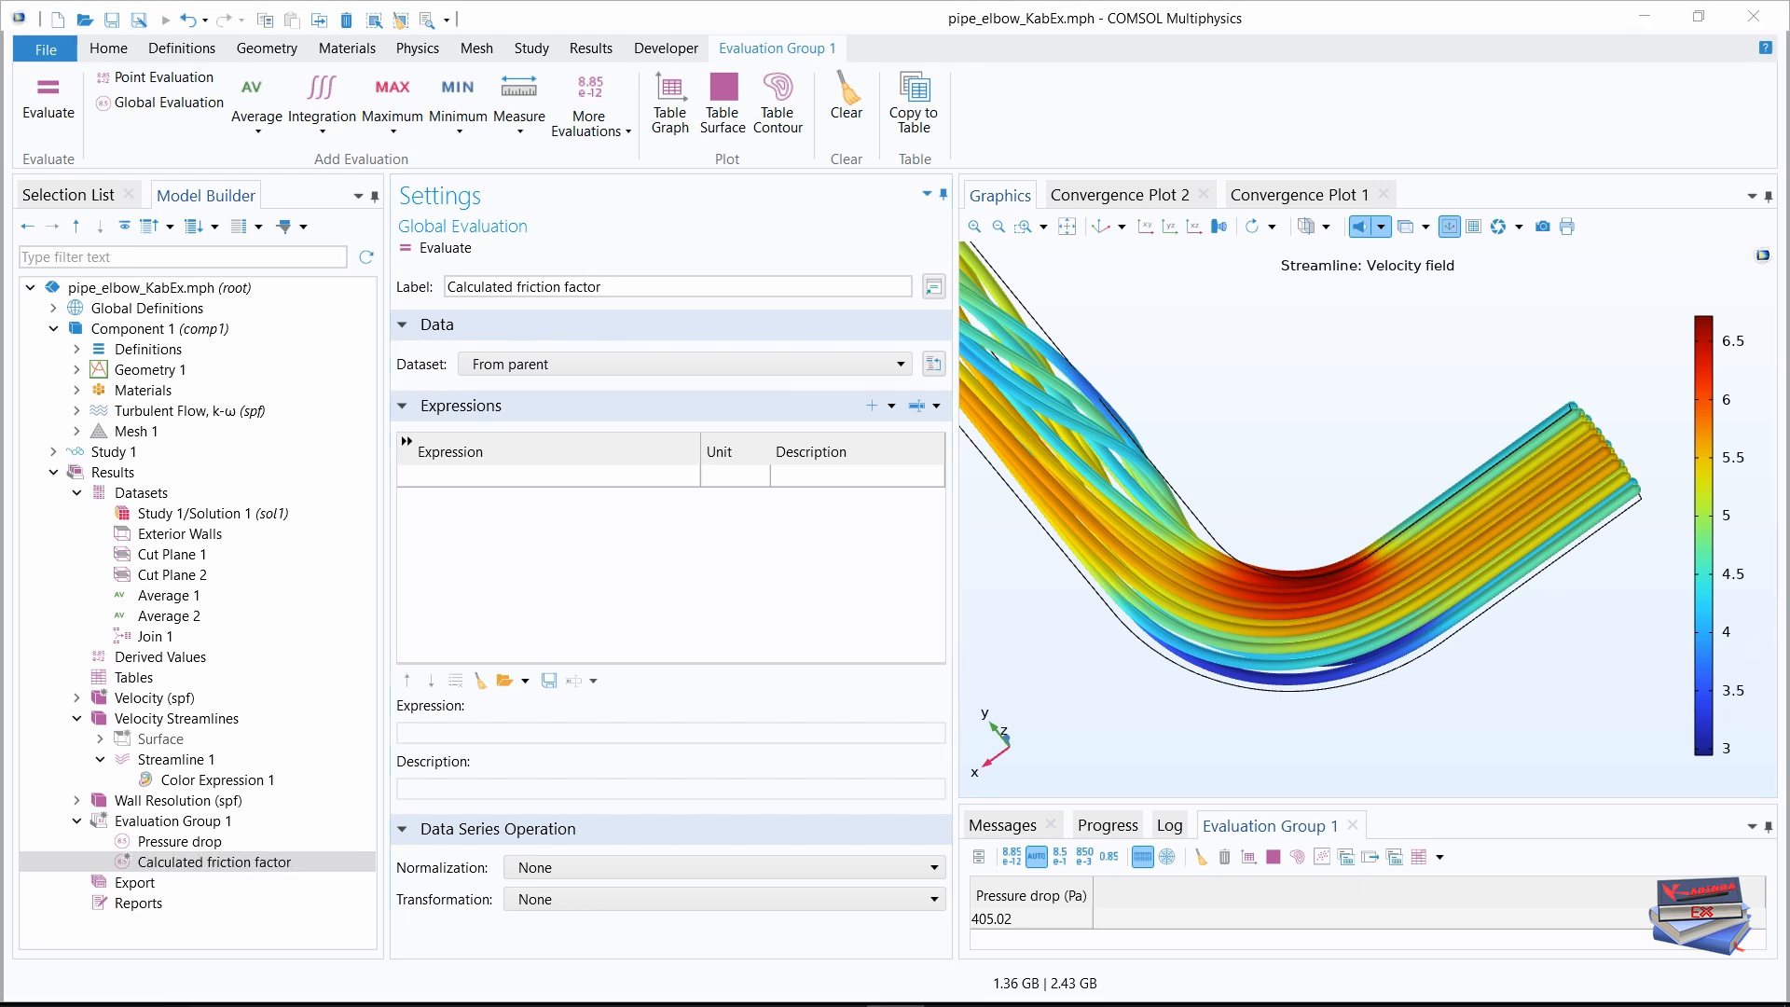
- Enter (D/(0.25*pi*Rc))*(p)/(2*rhof*Uavg^2) as the friction factor expression with description "Friction Factor", and use the Join 1 dataset
left_click(456, 477)
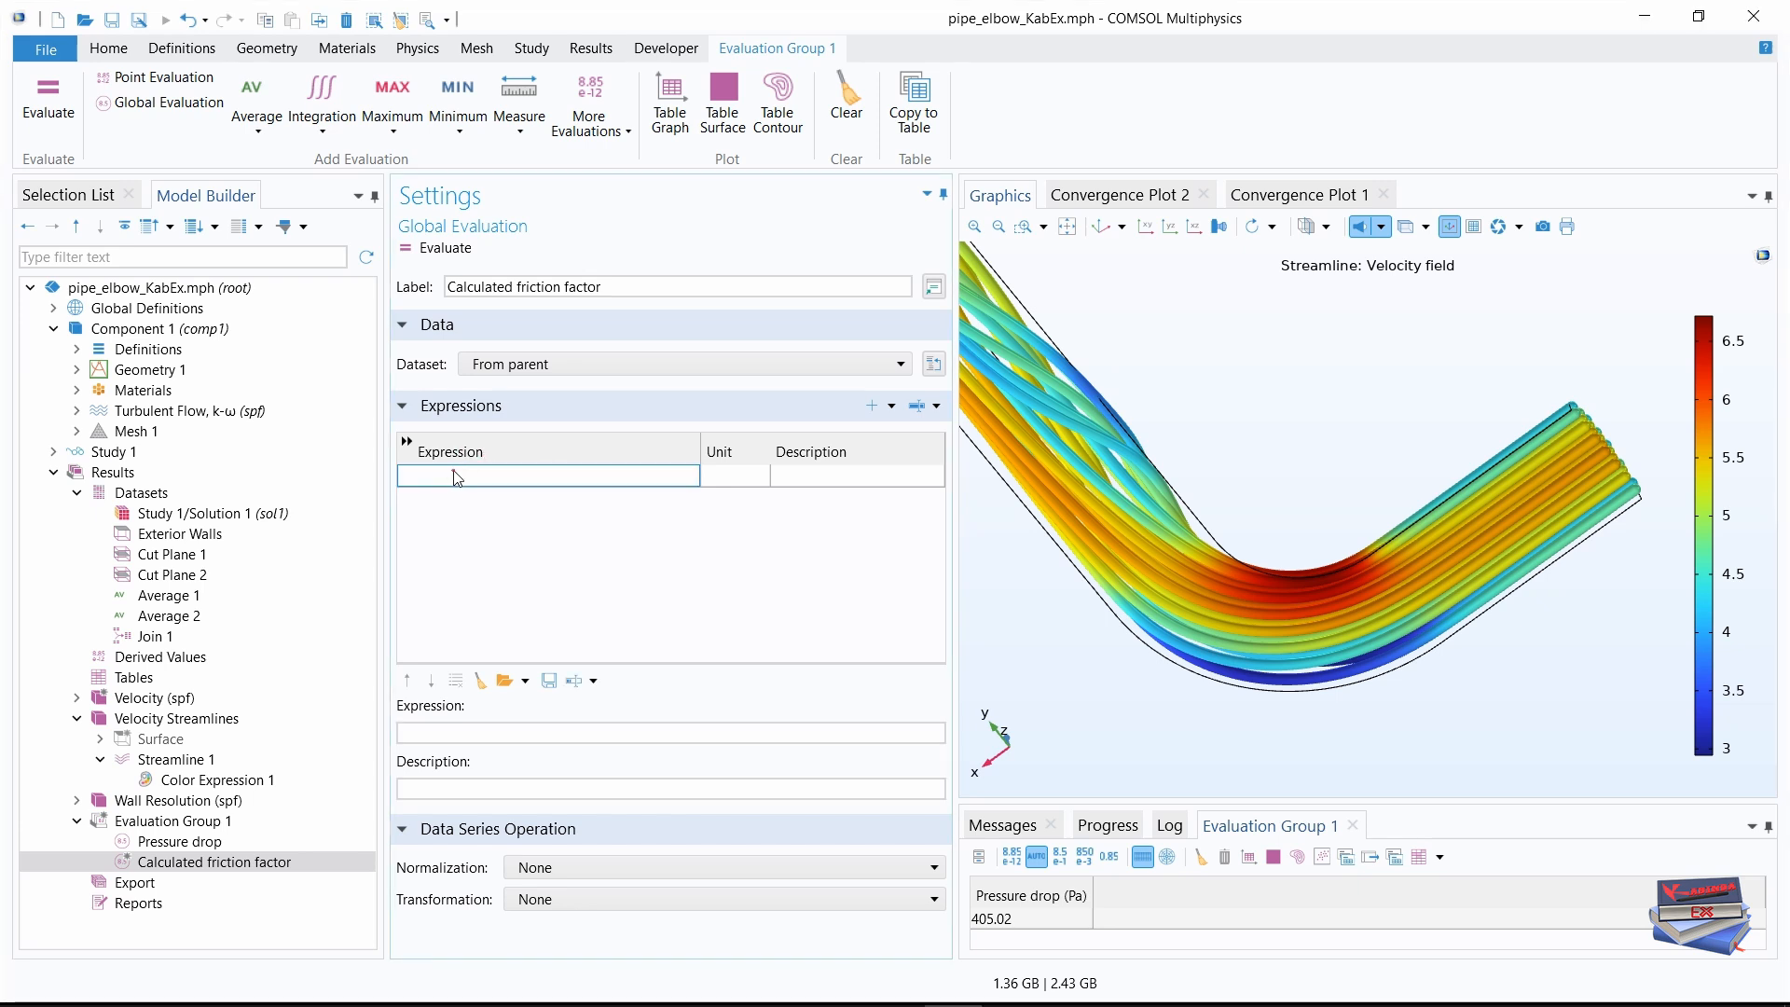
type("(D/(0.25*pi*Rc))*(p)/(2*rhof*Uavg^2)")
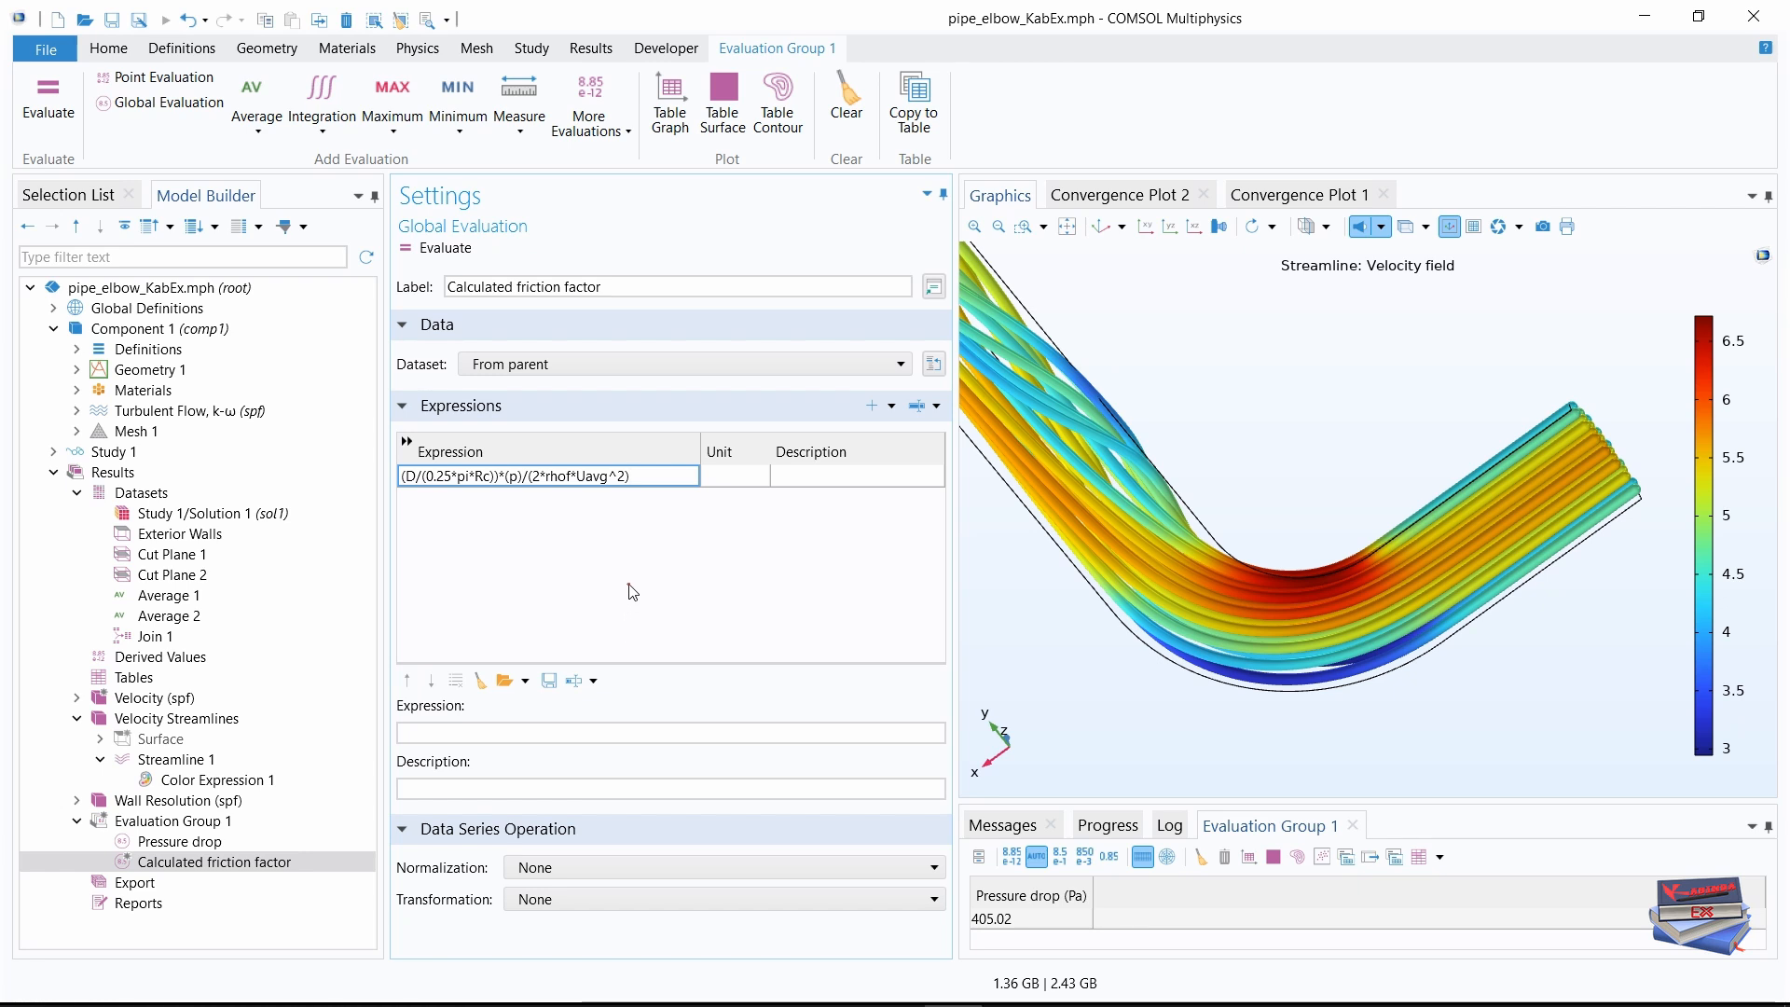
left_click(729, 477)
left_click(836, 477)
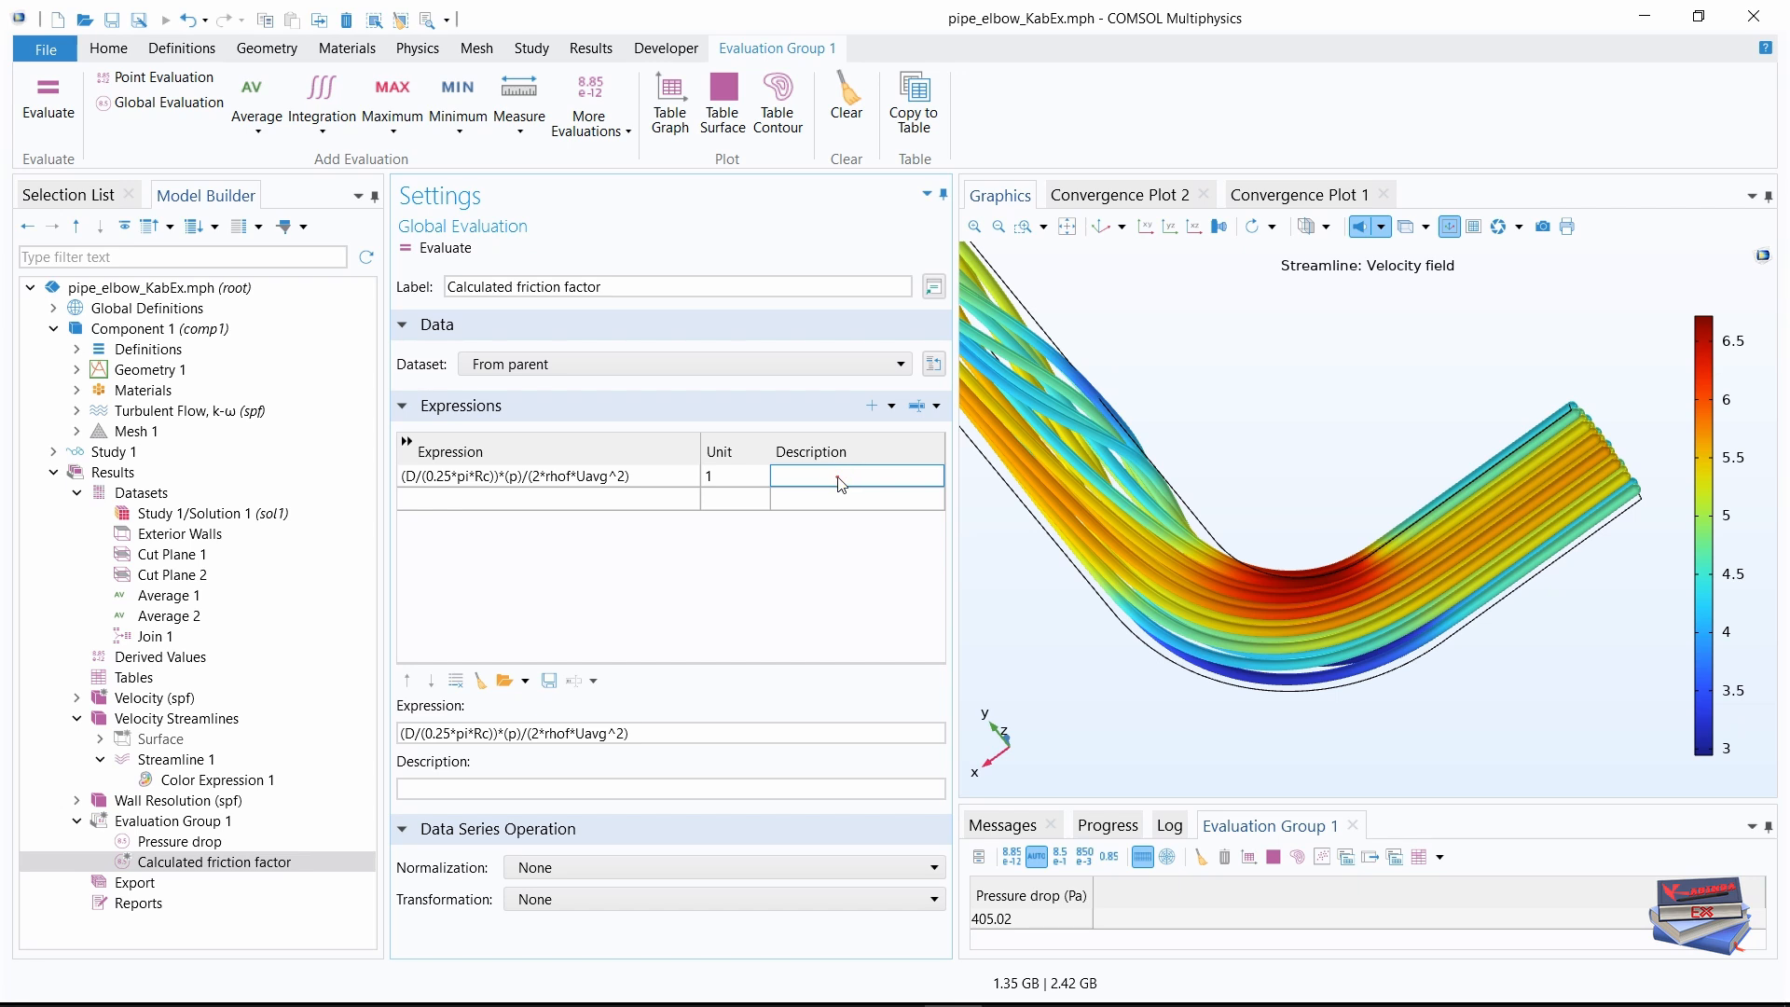
key("Caps_Lock")
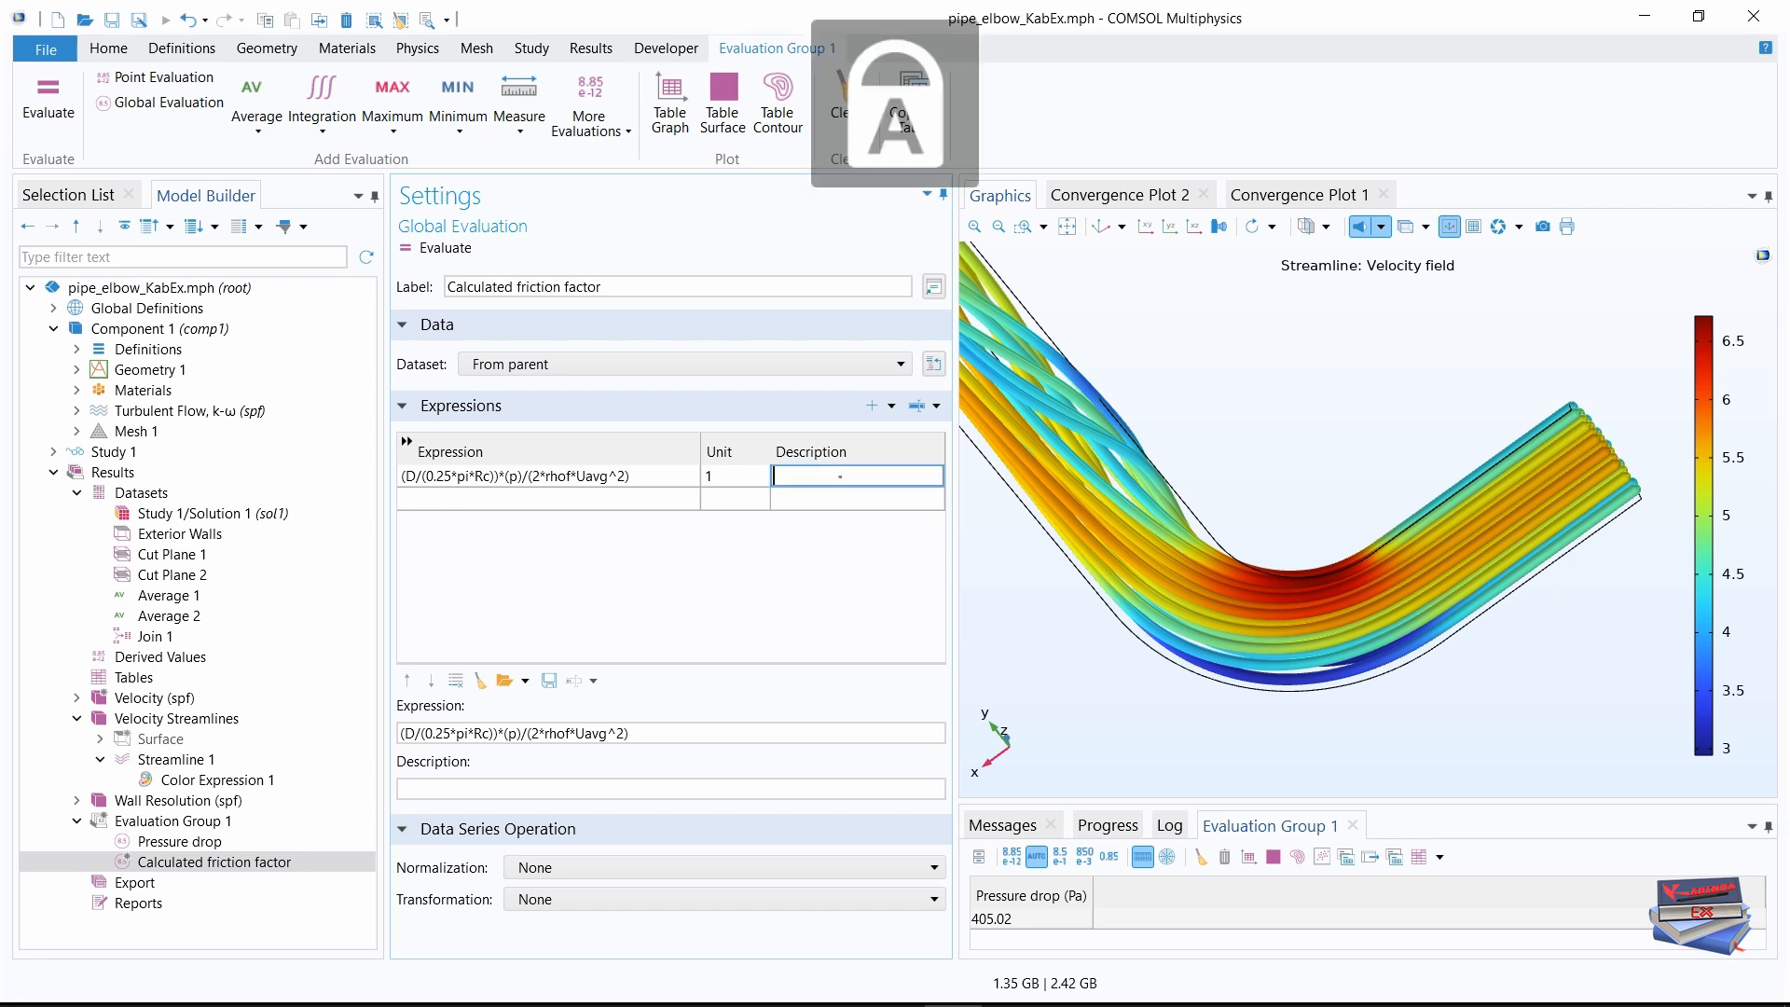
type("F")
key("Caps_Lock")
type("riction")
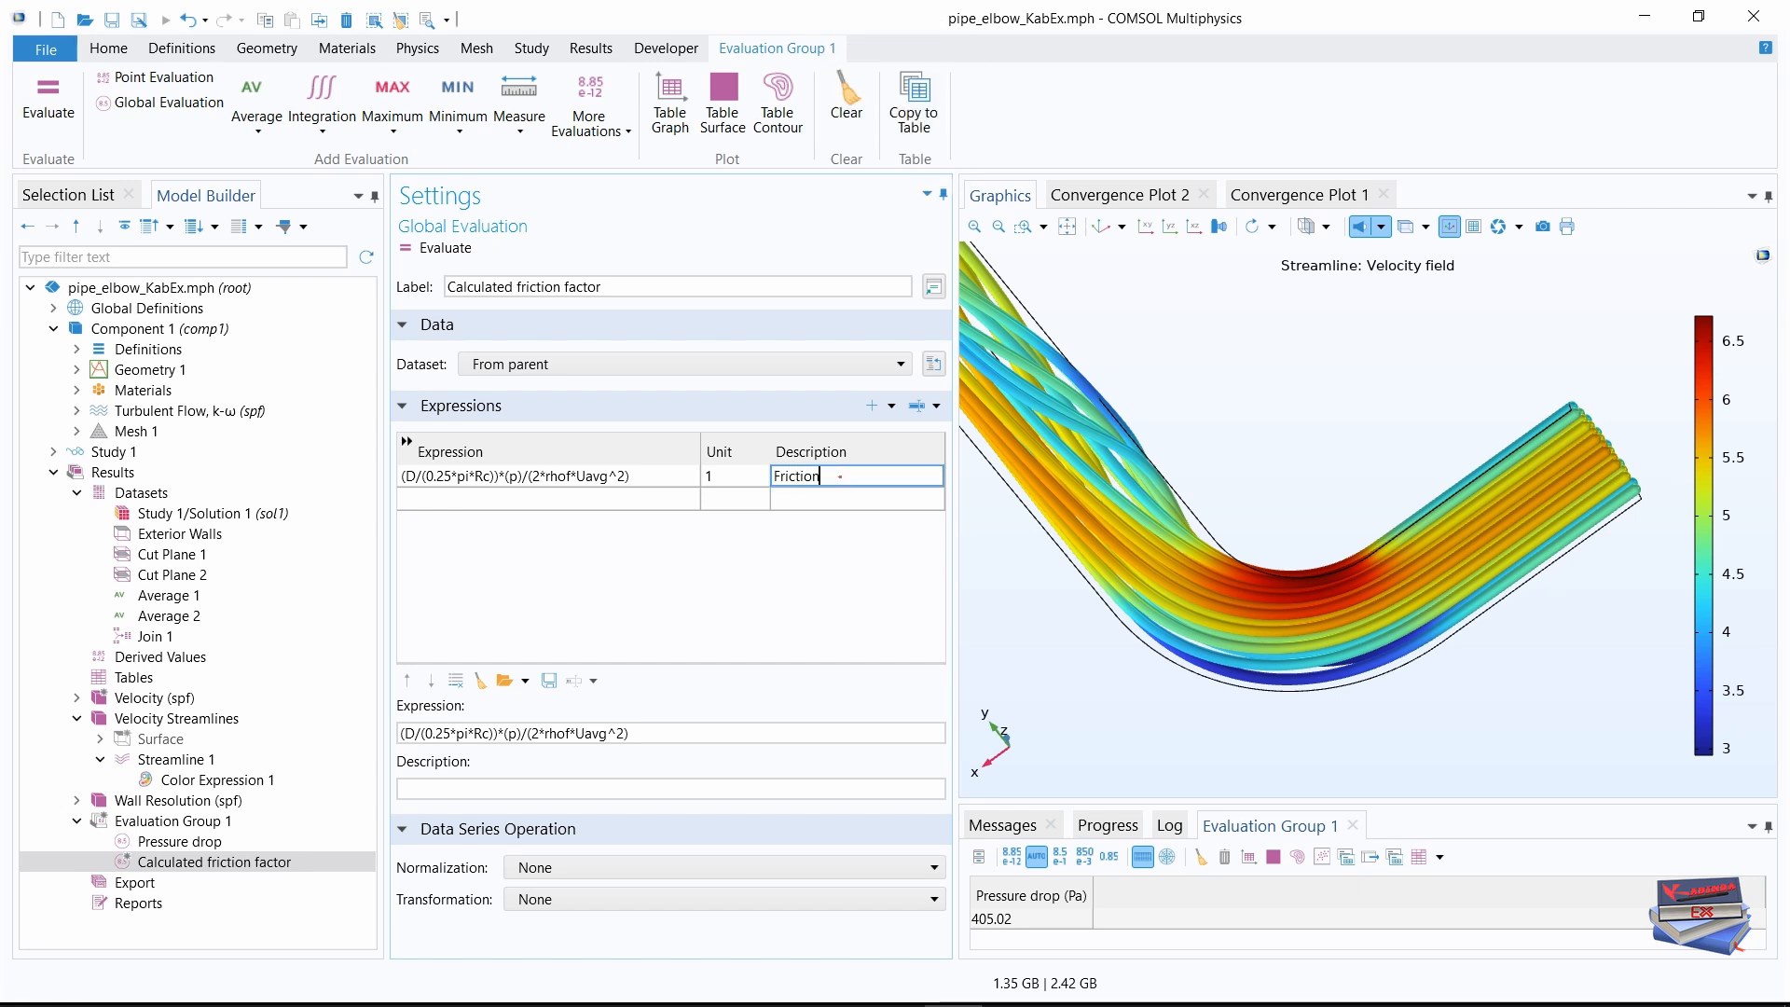
key("Caps_Lock")
type("F")
key("Caps_Lock")
type("a")
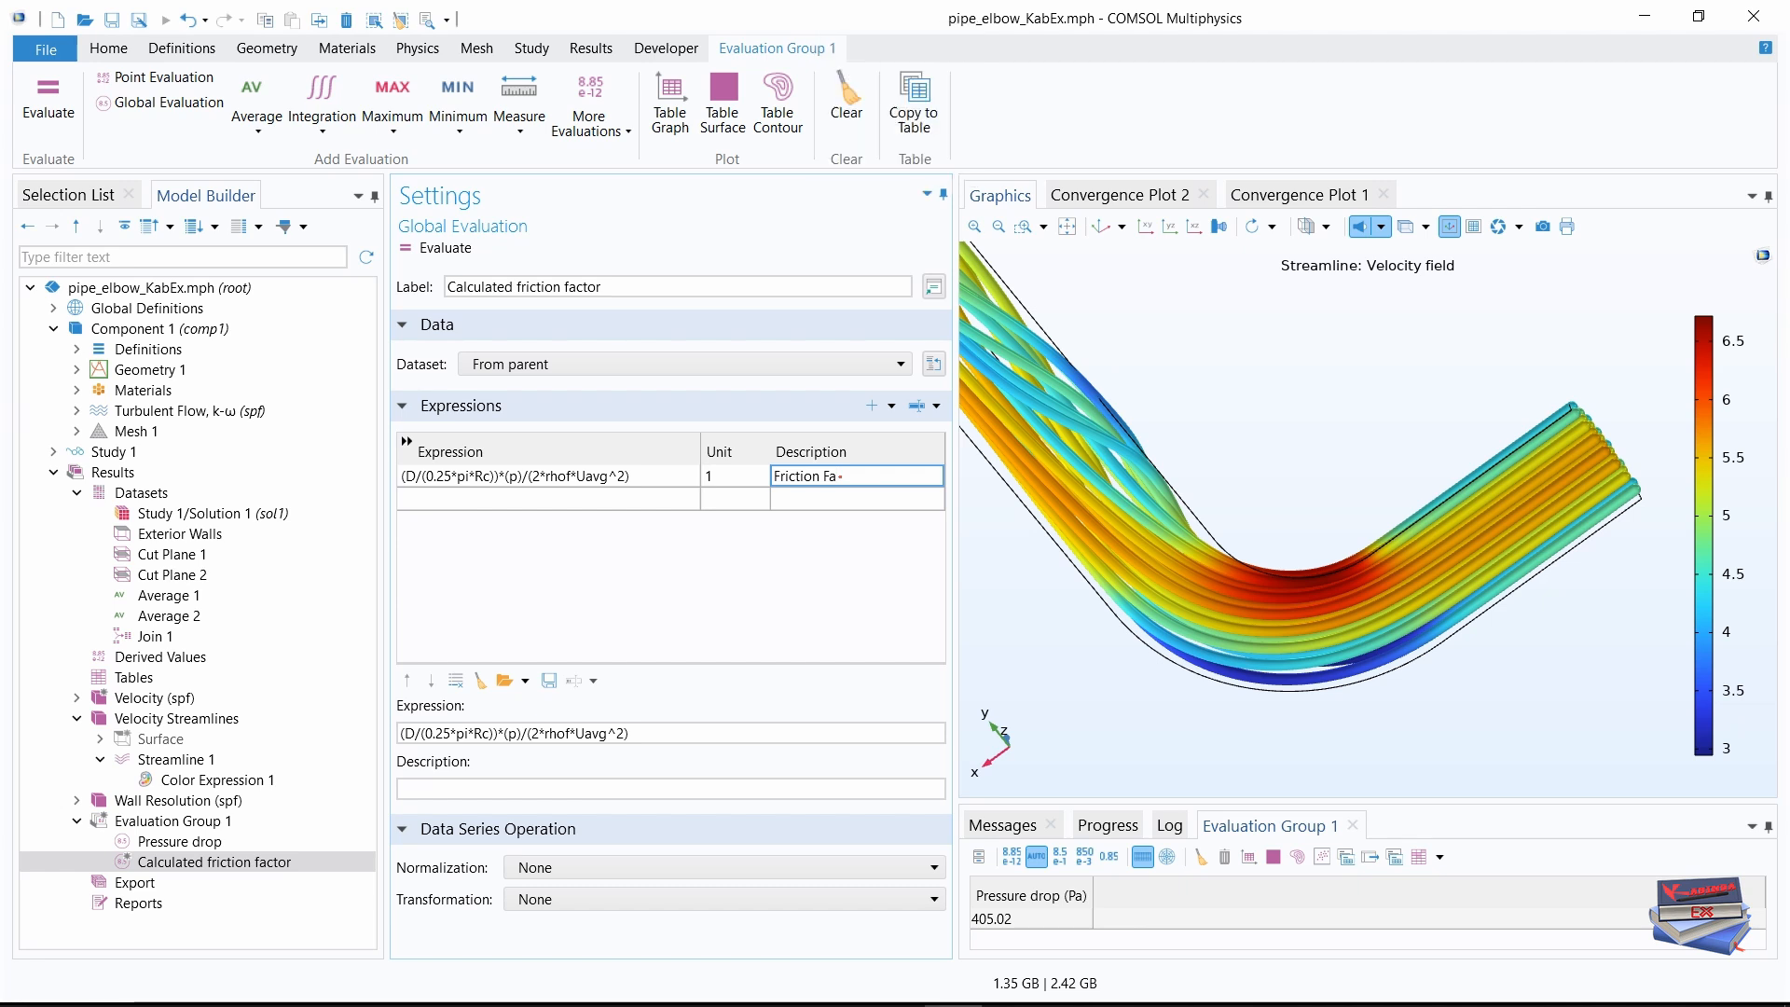
type("ctor")
left_click(587, 555)
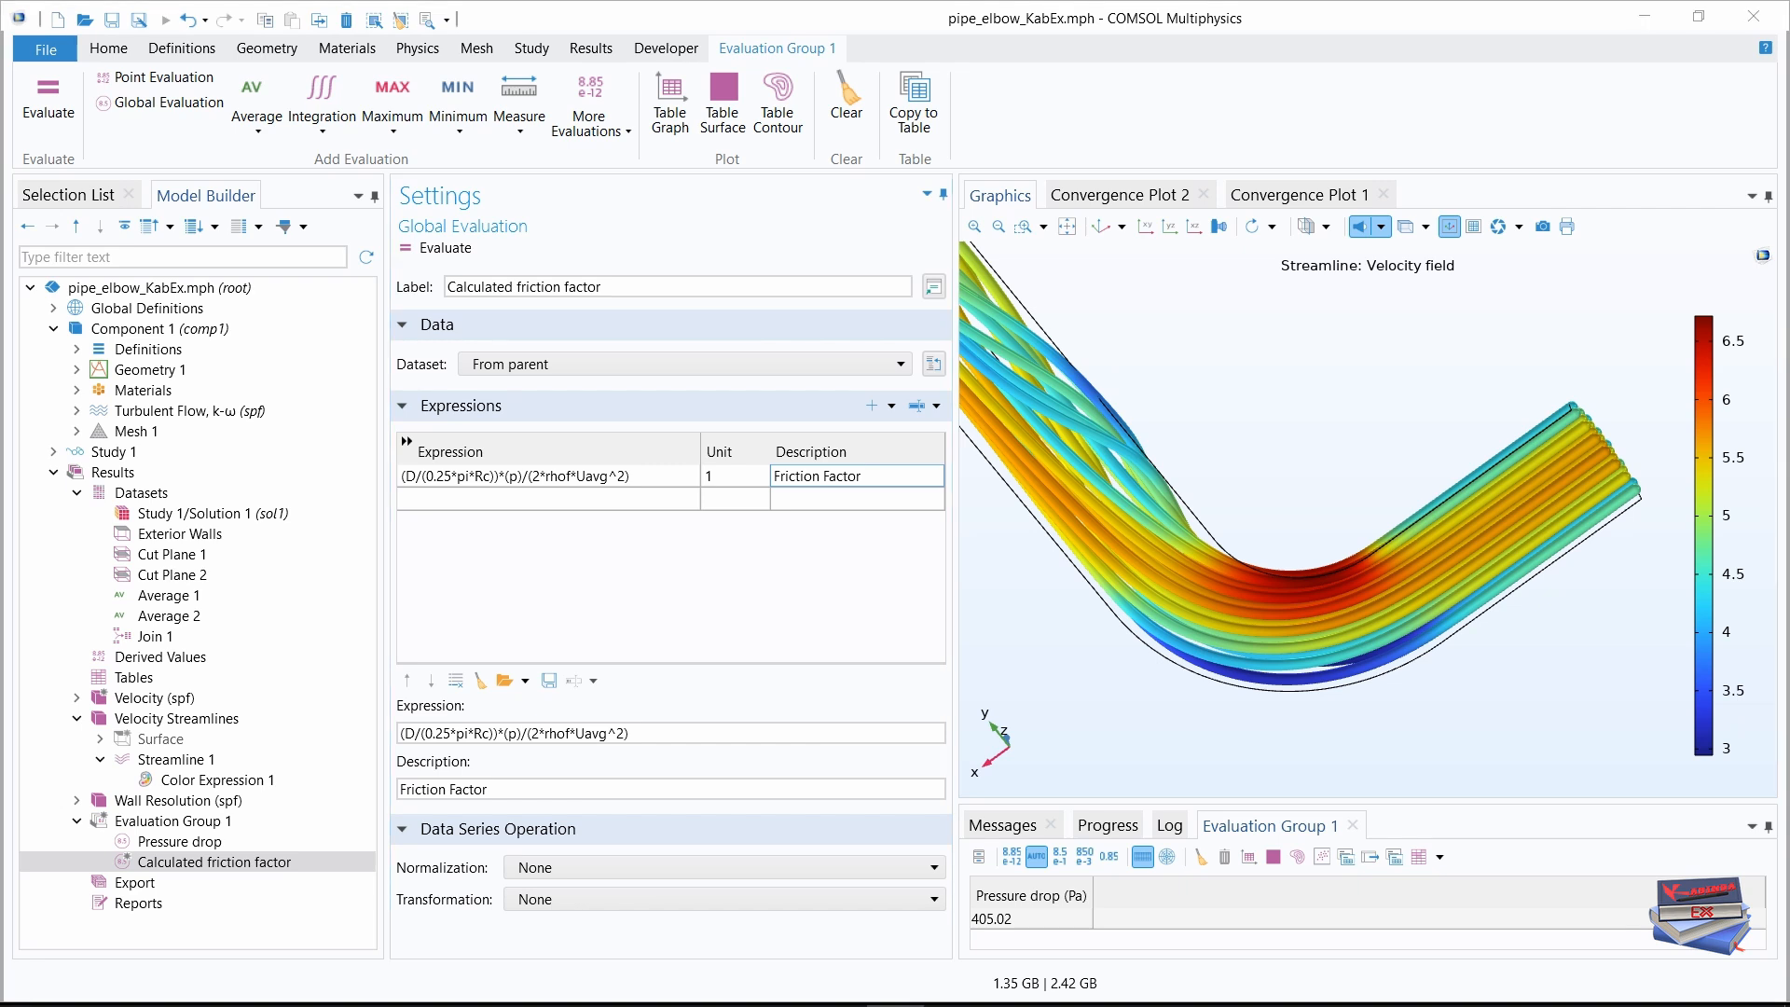
left_click(890, 365)
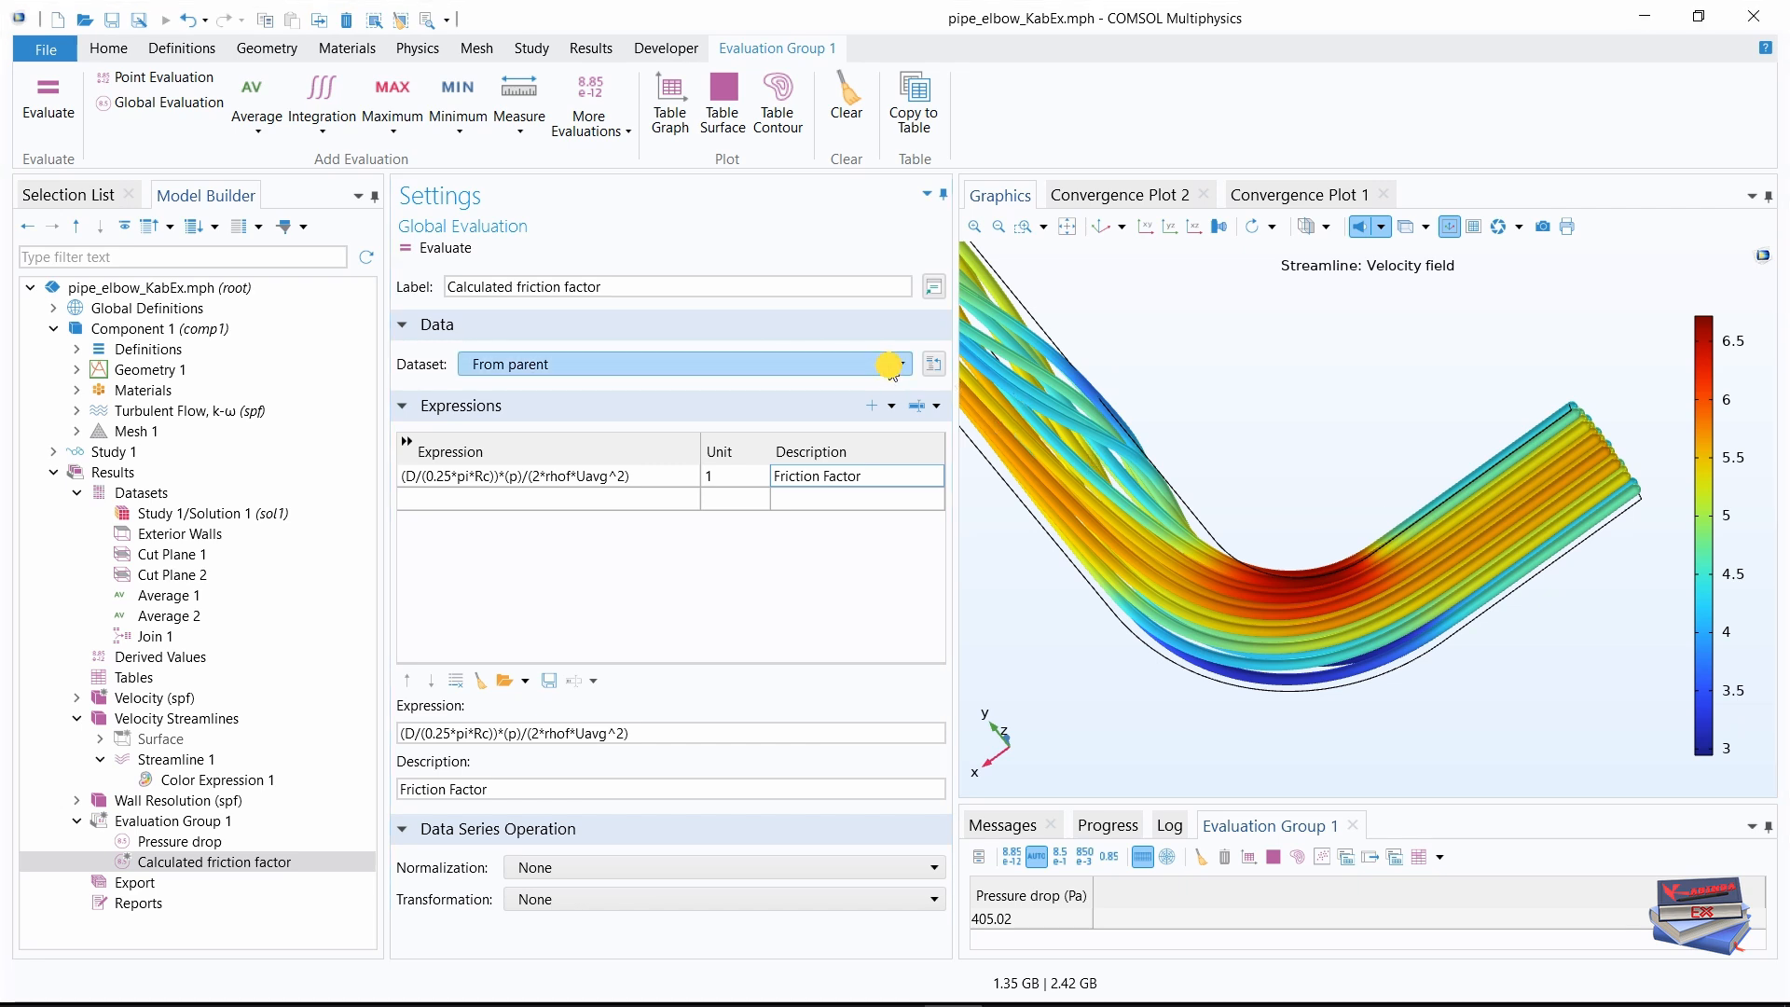
left_click(480, 500)
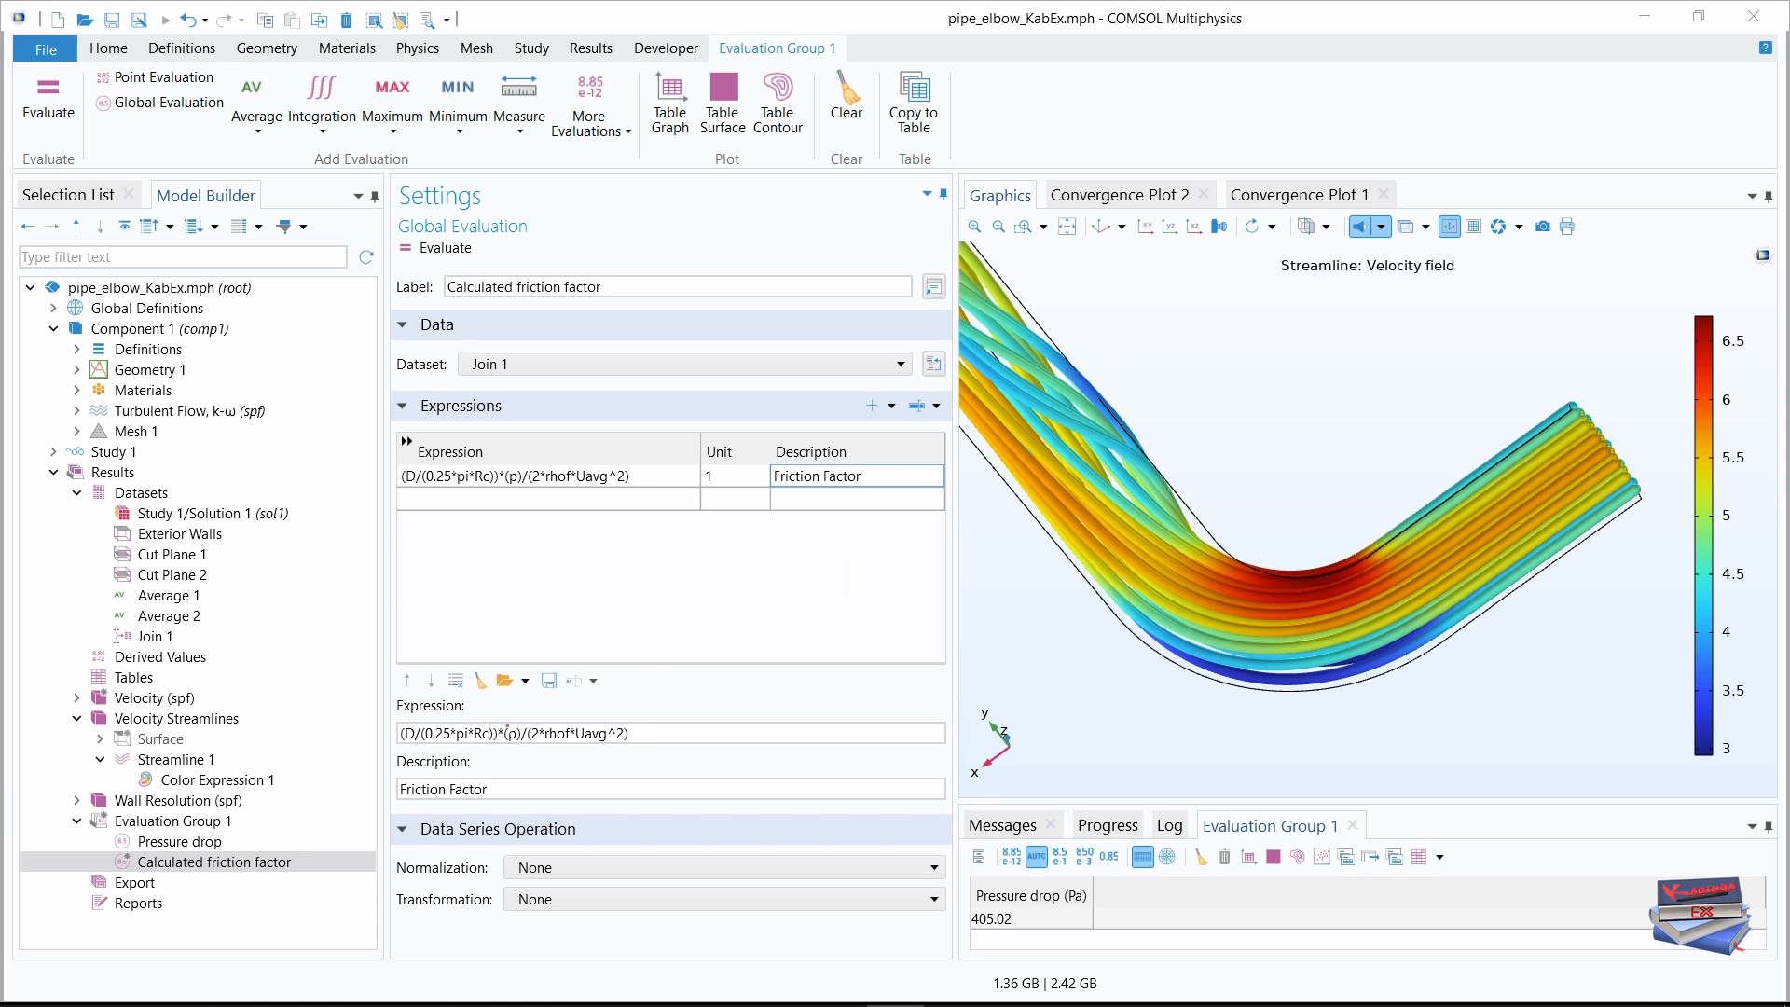
- Add a third global evaluation to Evaluation Group 1, label it "Correlation for the friction factor", and use the Study 1/Solution 1 dataset
right_click(174, 822)
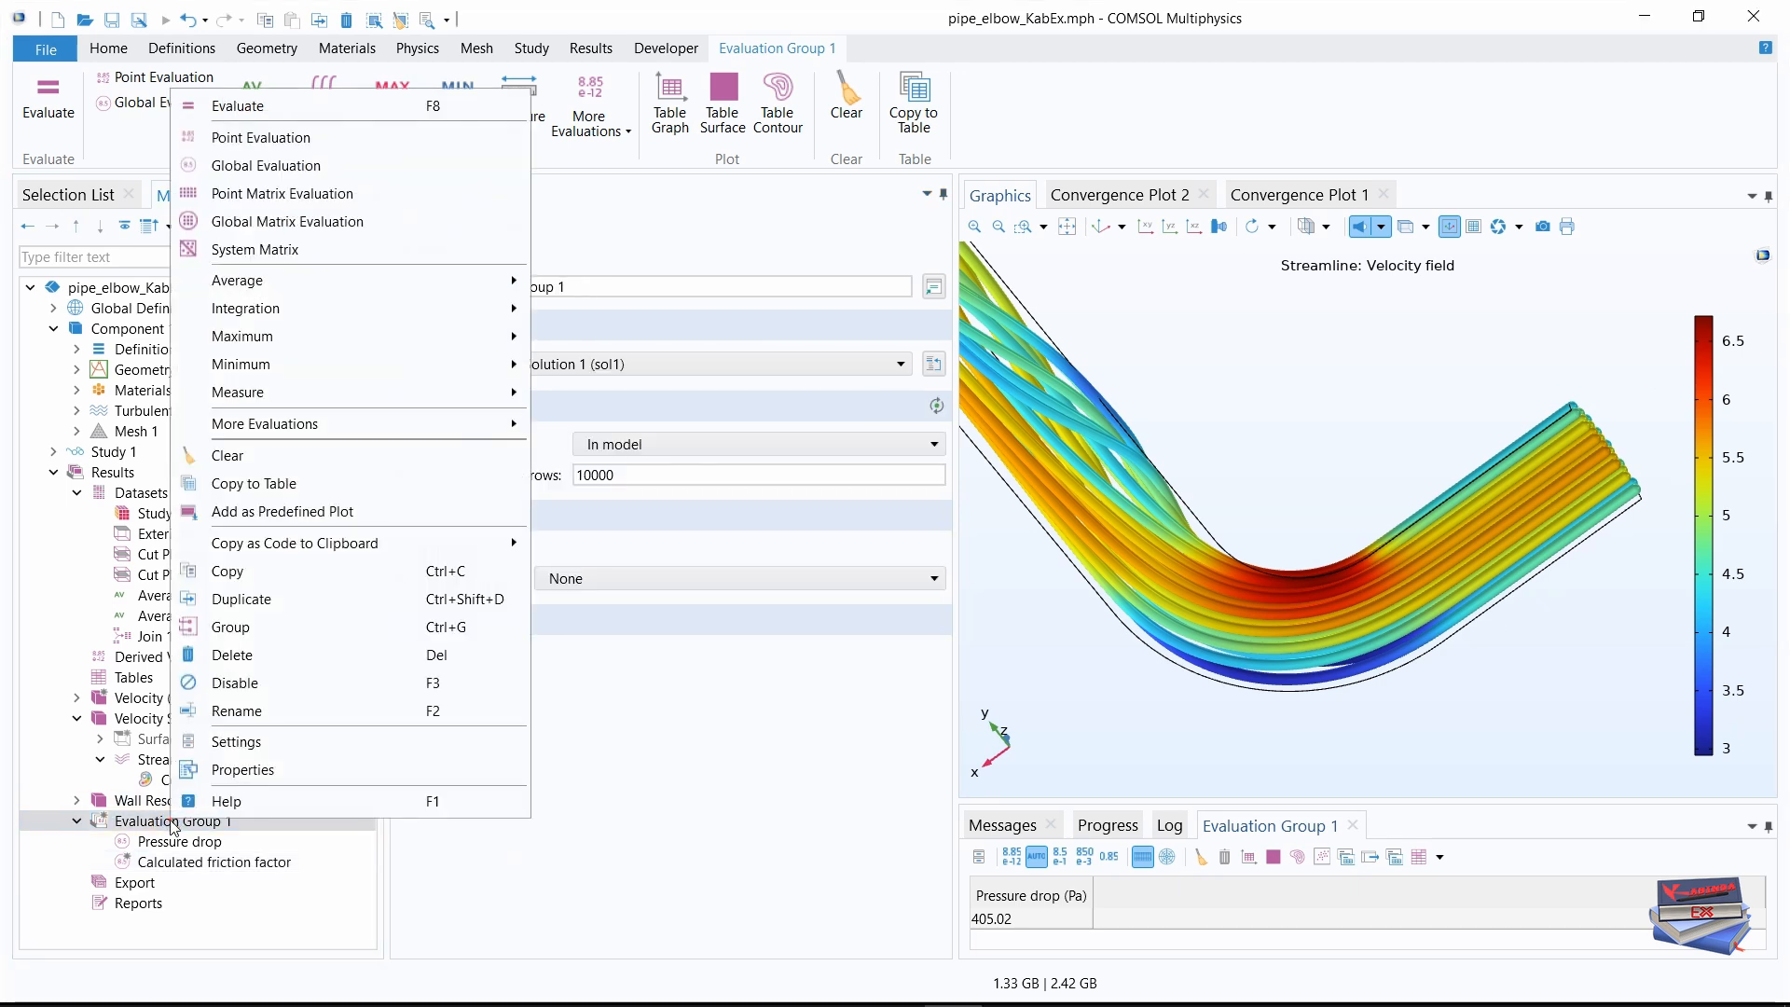
left_click(271, 166)
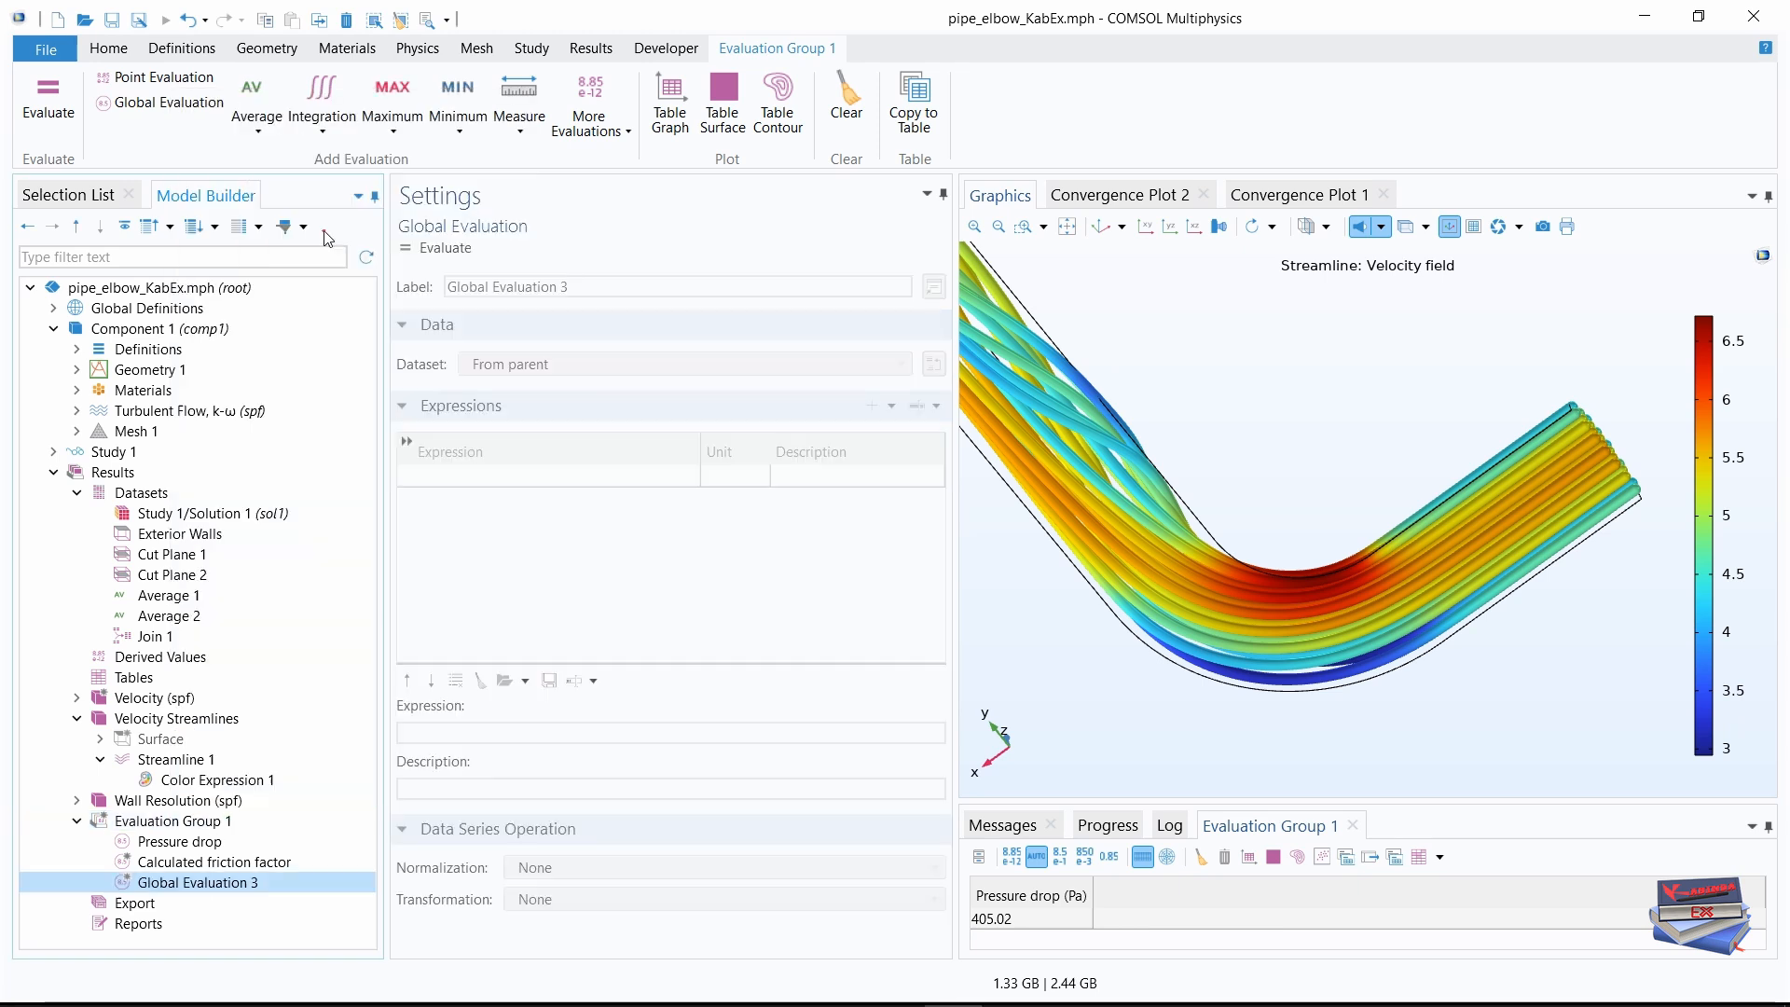
triple_click(459, 286)
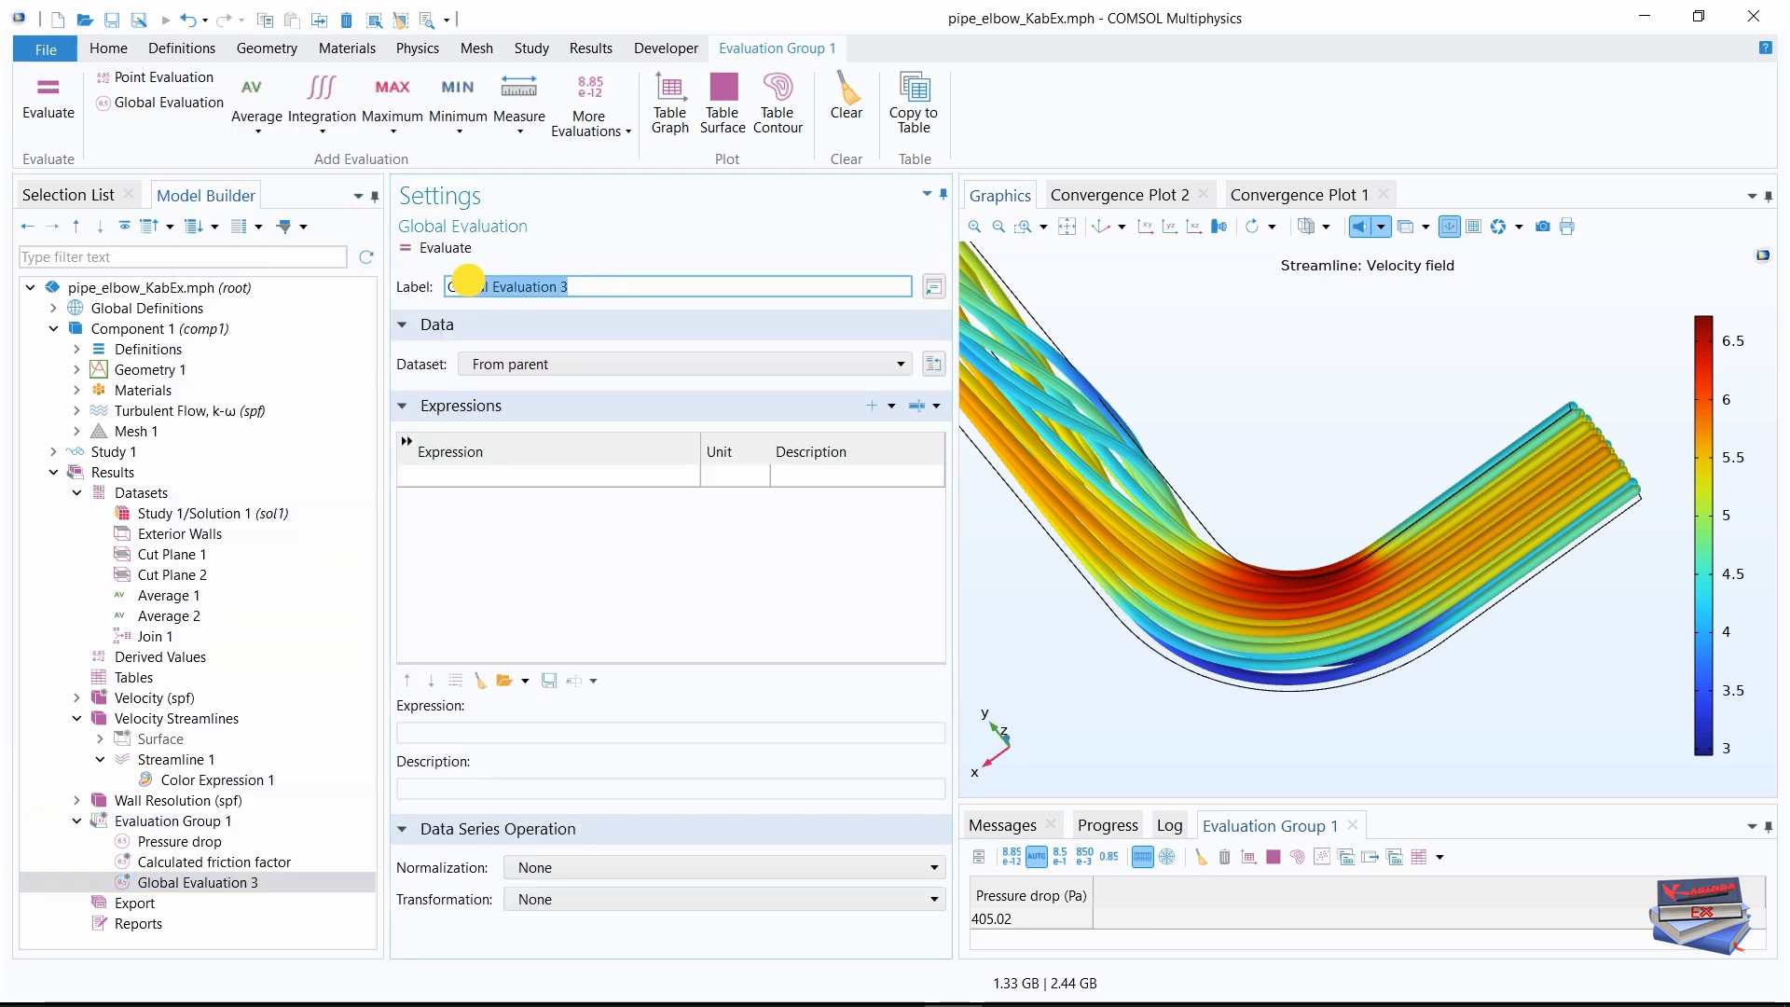
type("Correlation for the friction")
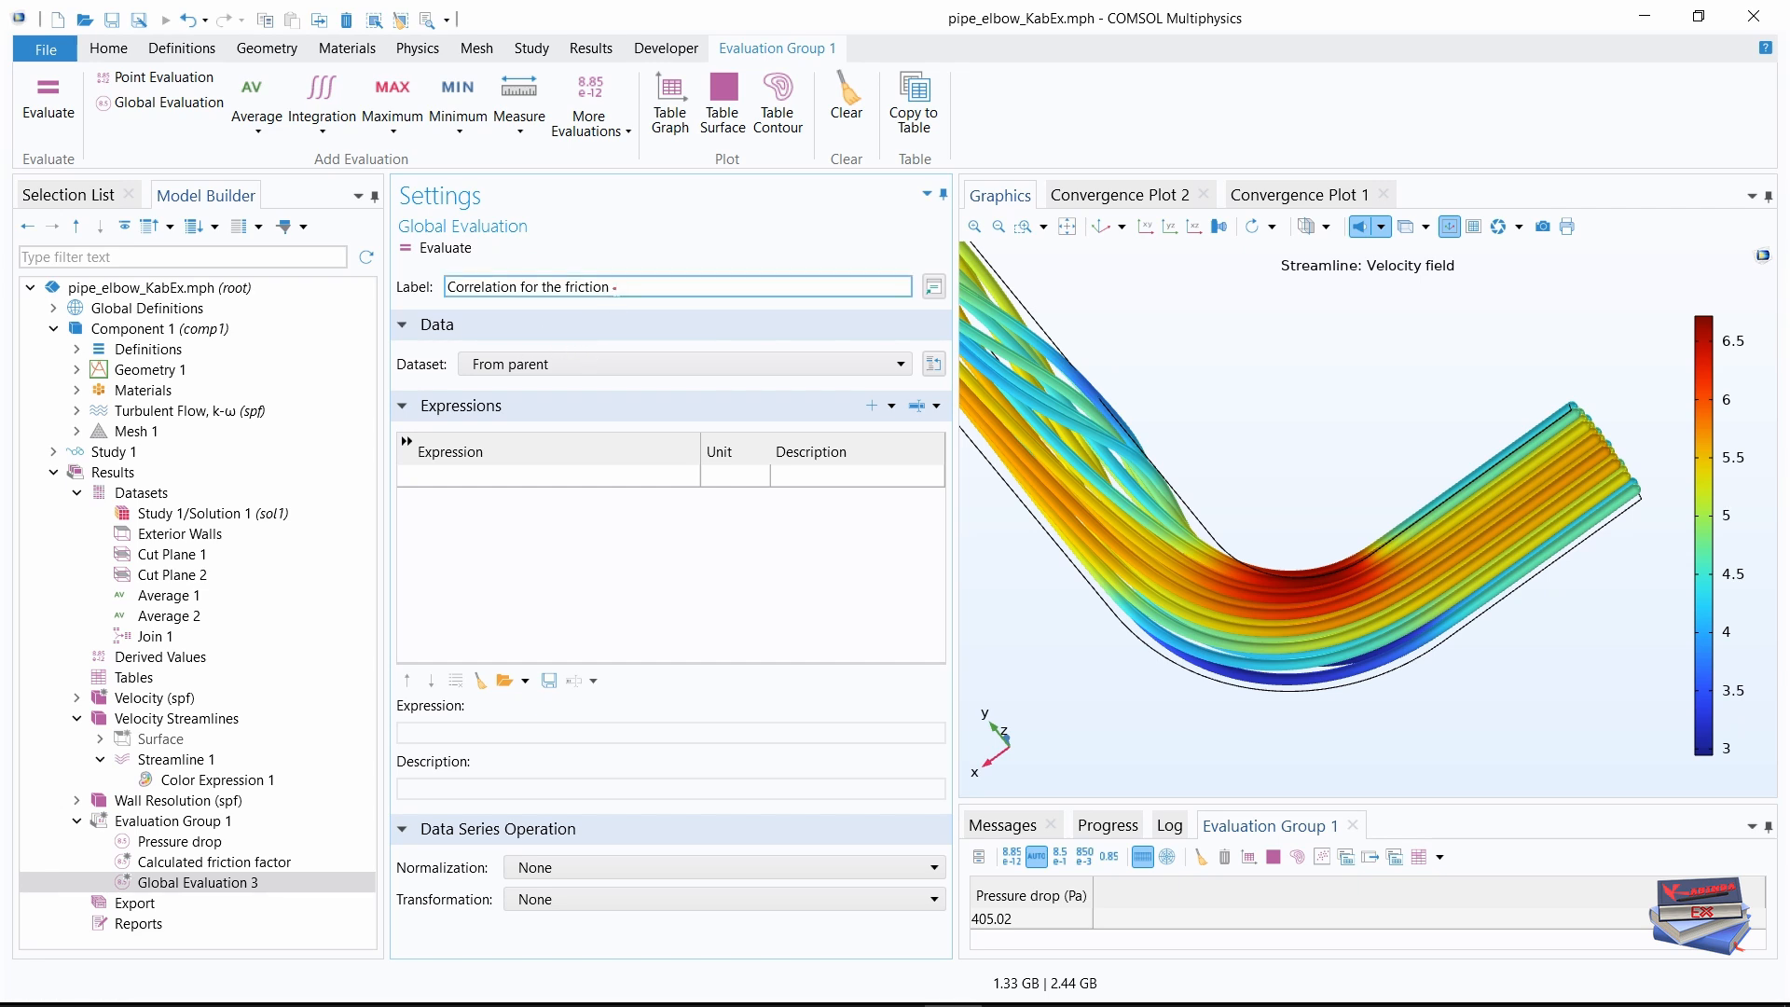
type("fac")
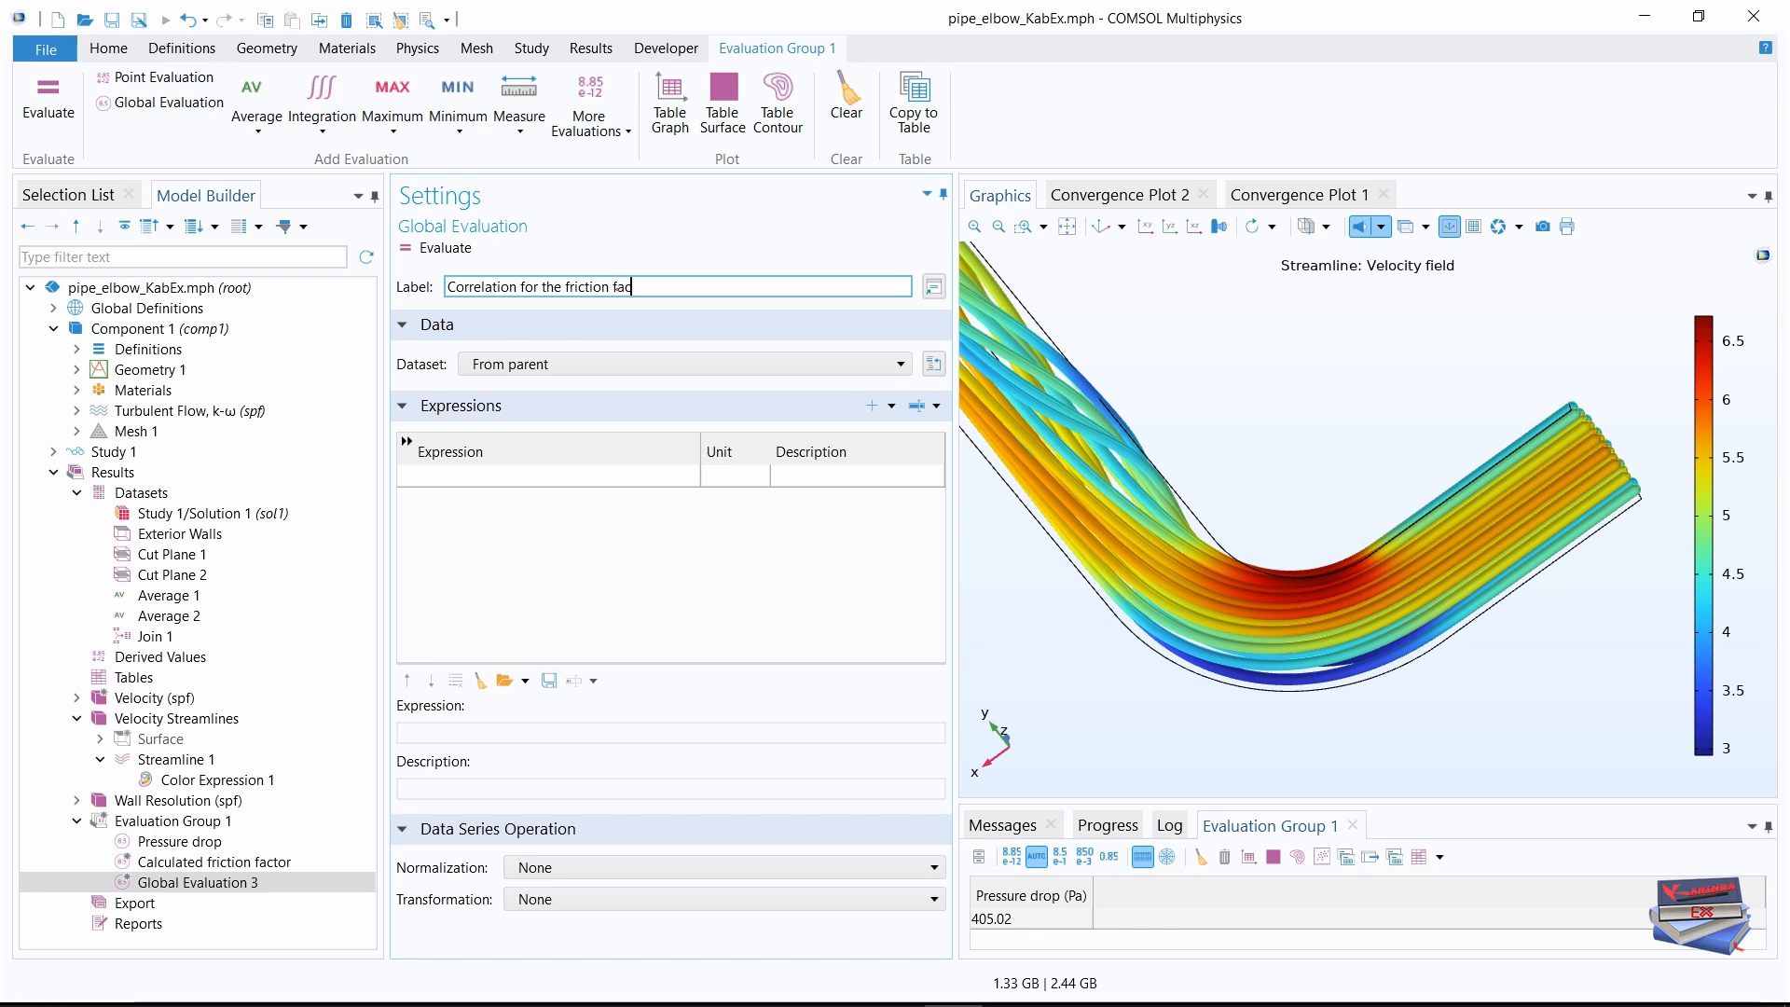
type("tor")
key("Return")
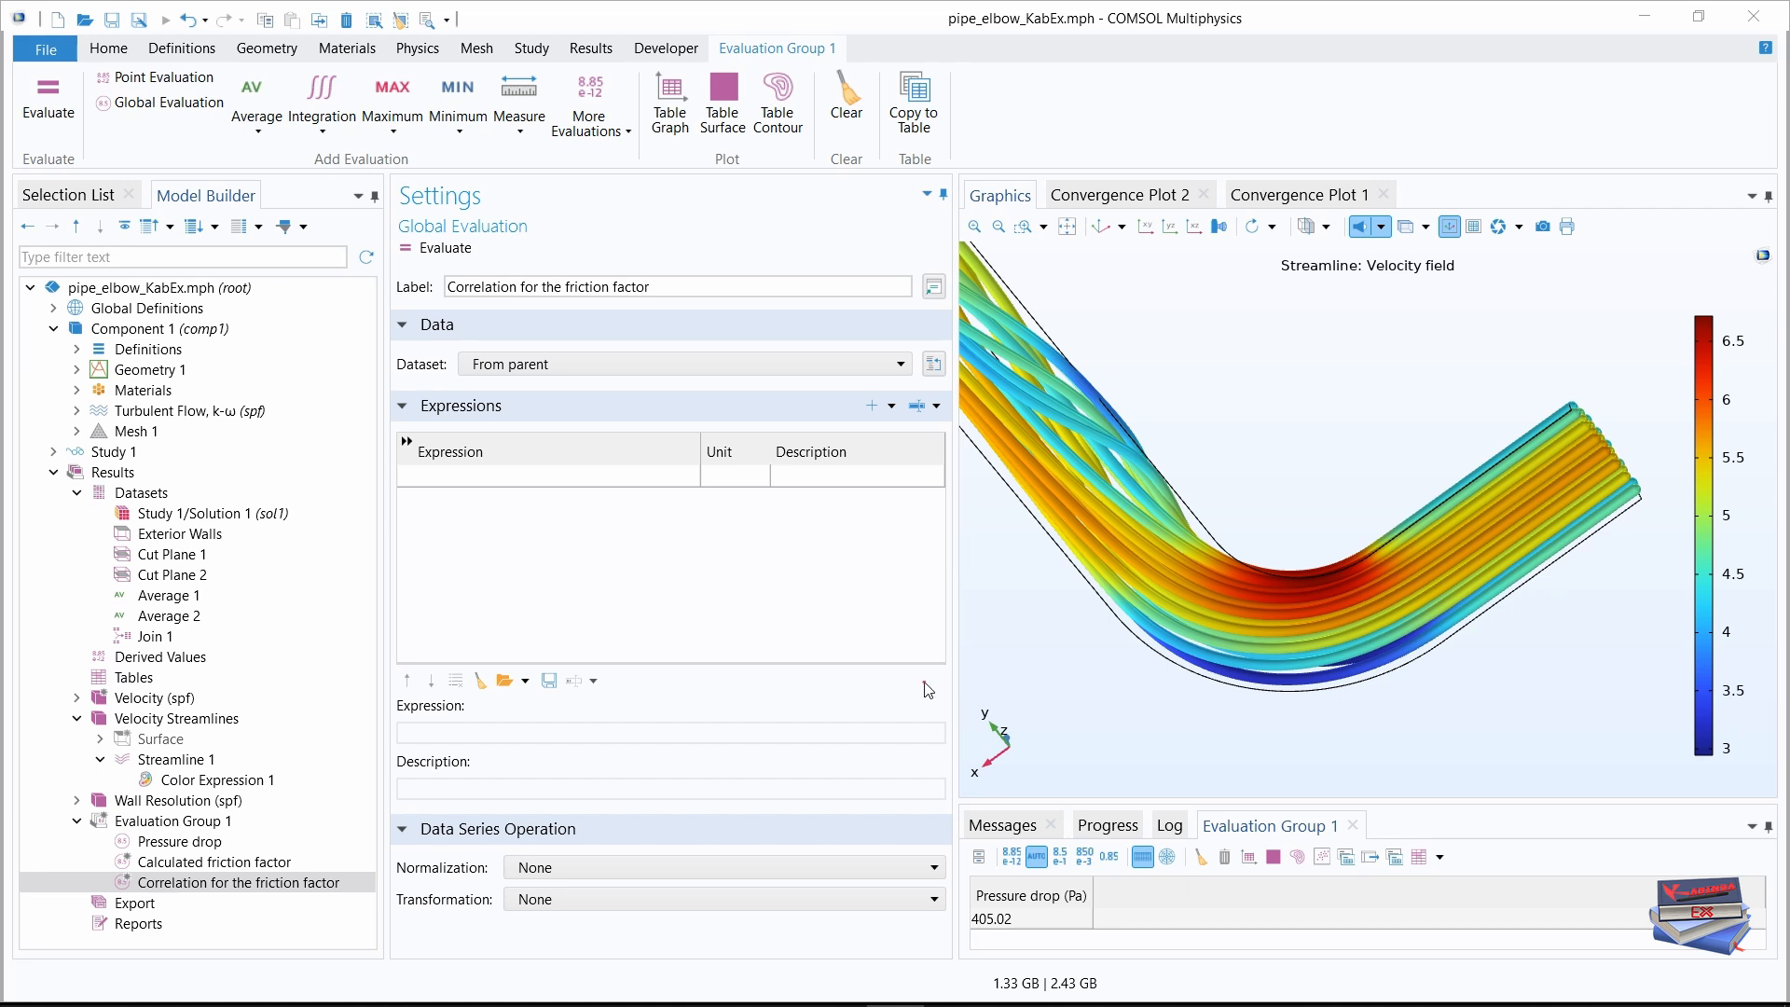
left_click(678, 364)
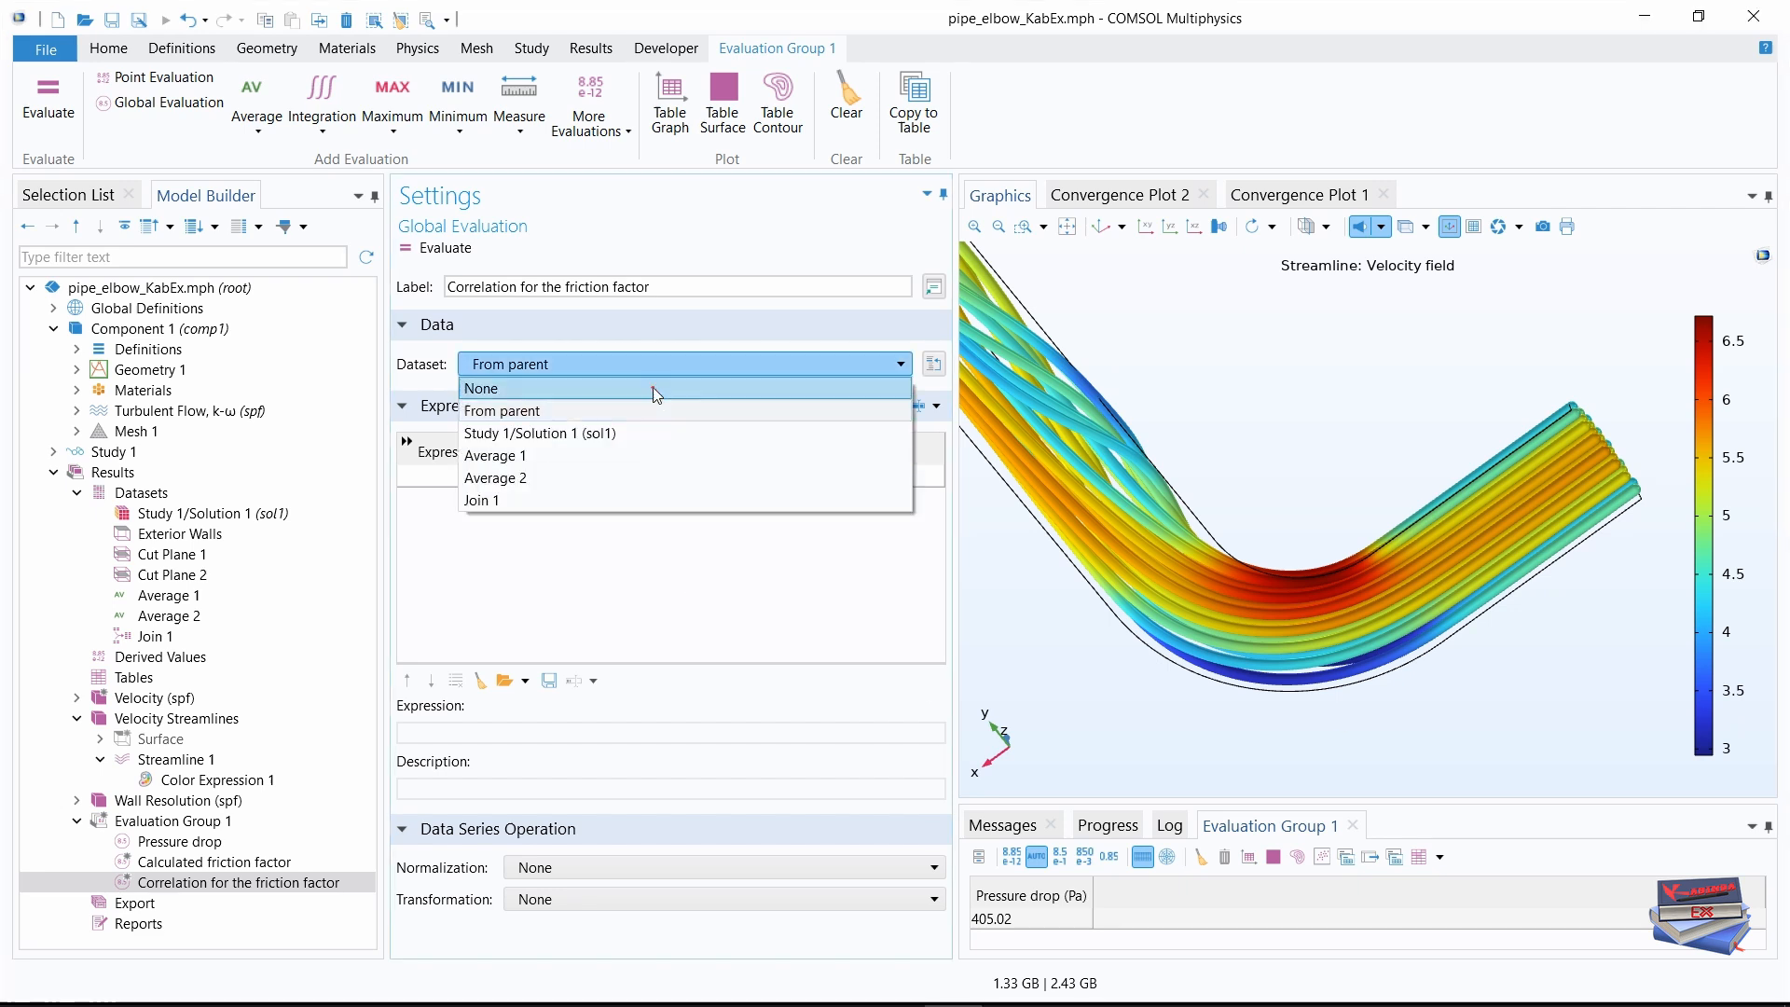
left_click(576, 431)
- Copy (0.079/(rhof*Uavg*D/muf)^0.25)+(0.0073/sqrt(2*Rc/D)) from the Notepad file into the friction factor correlation's expression
left_click(578, 475)
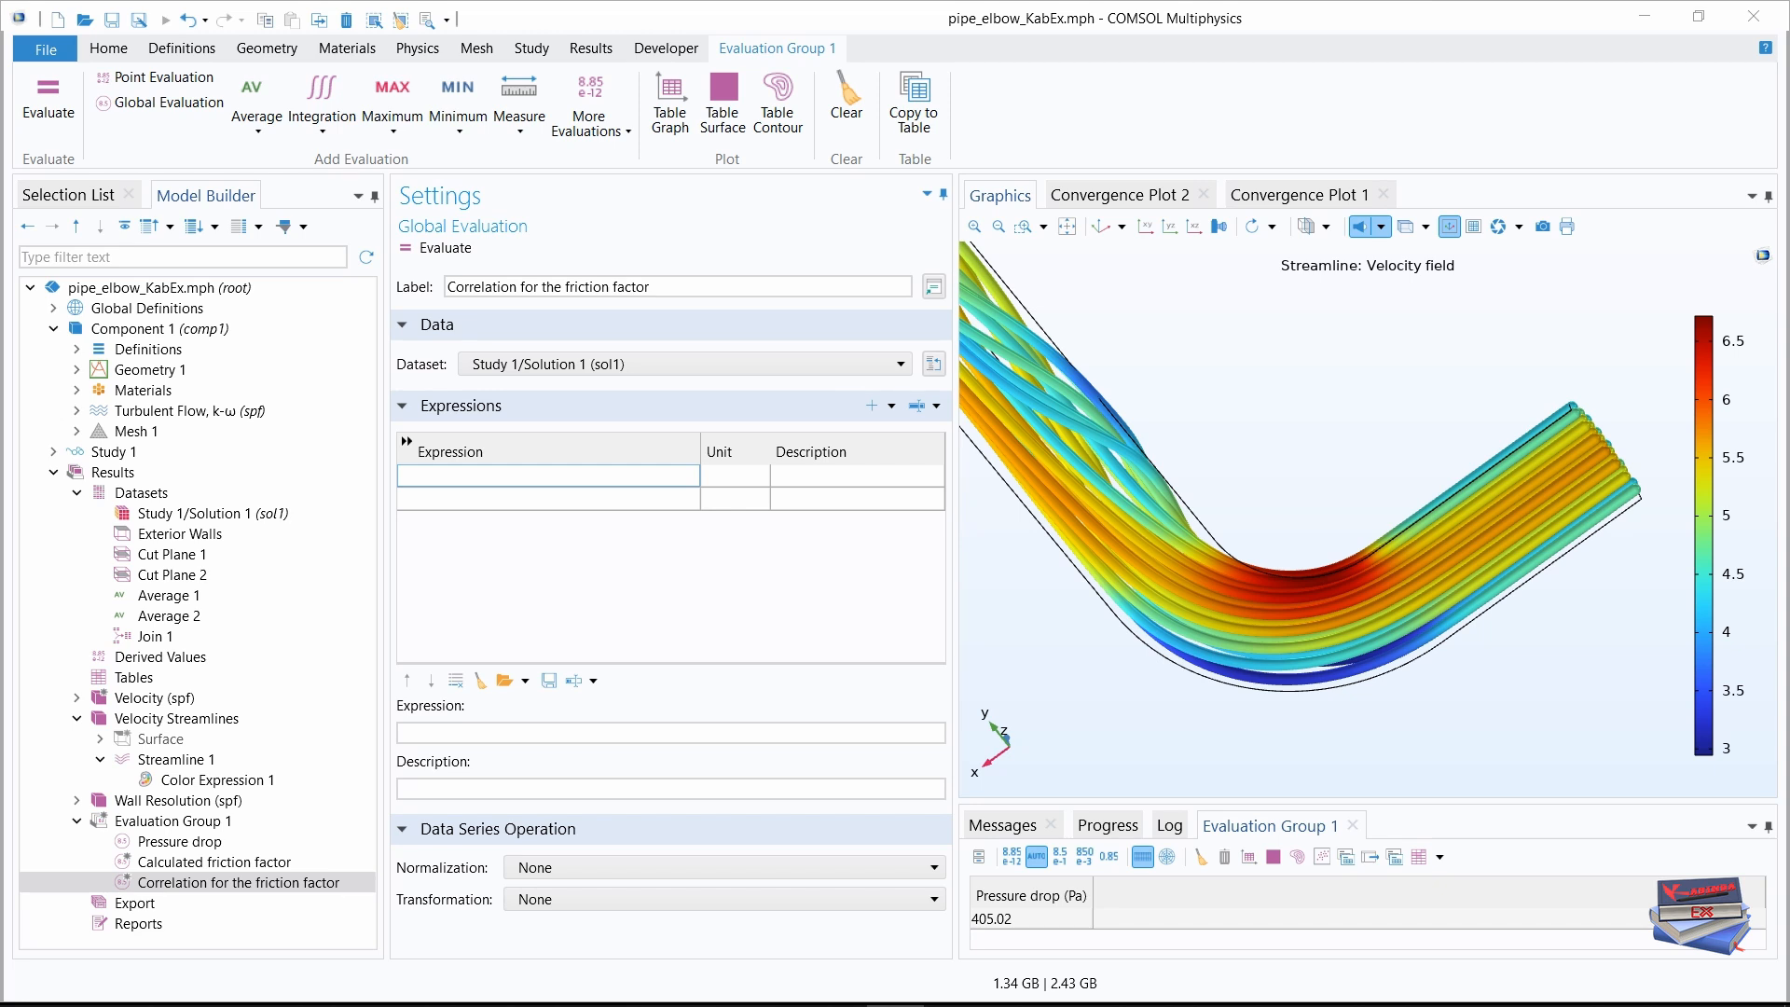
key("alt+Tab")
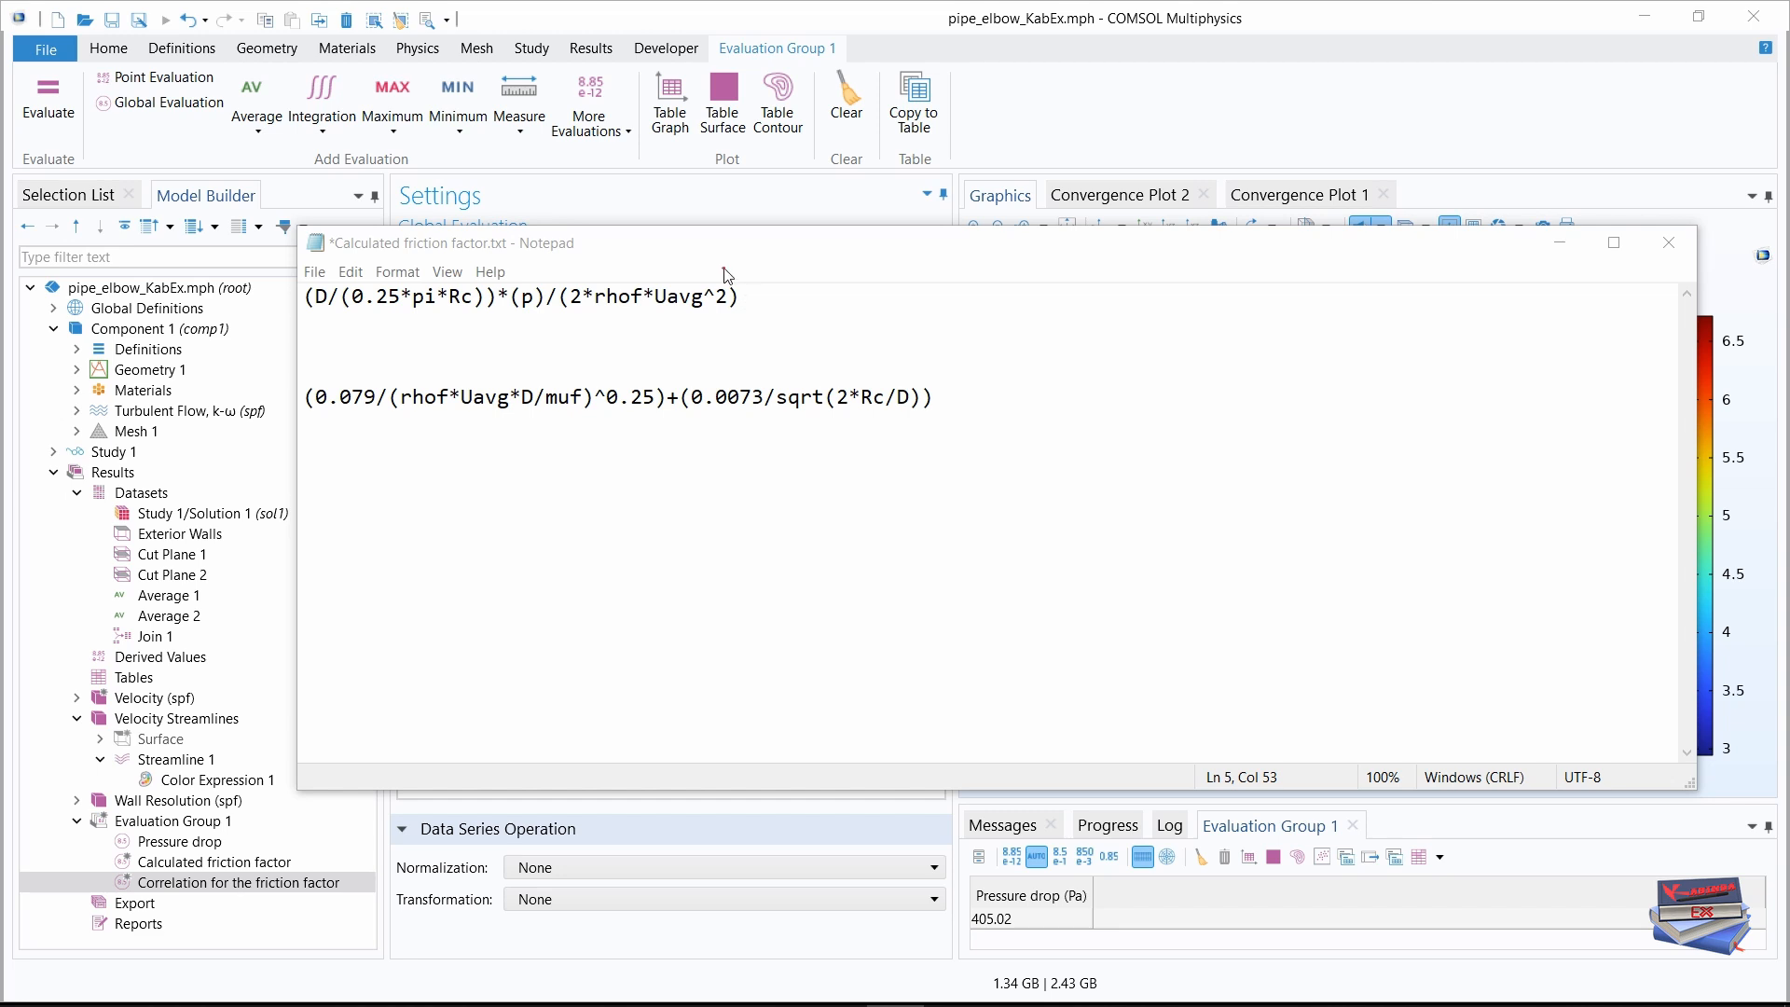
left_click_drag(743, 297, 300, 297)
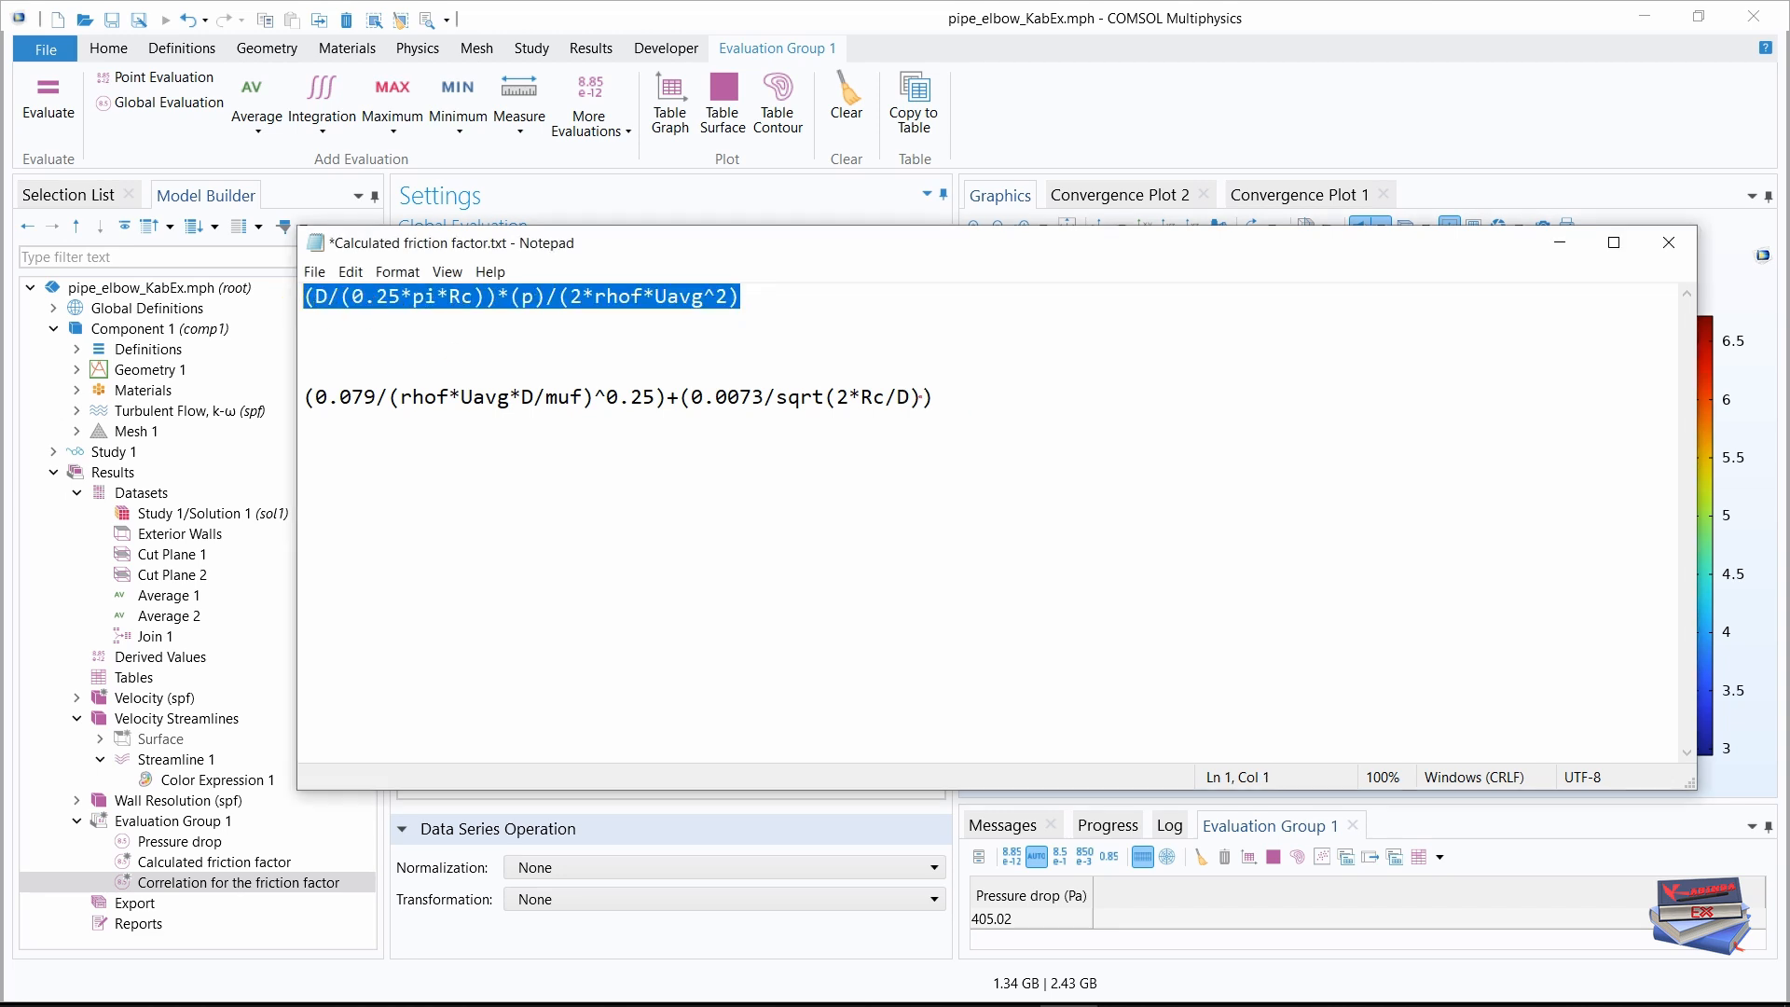
left_click(920, 397)
left_click_drag(937, 397, 305, 401)
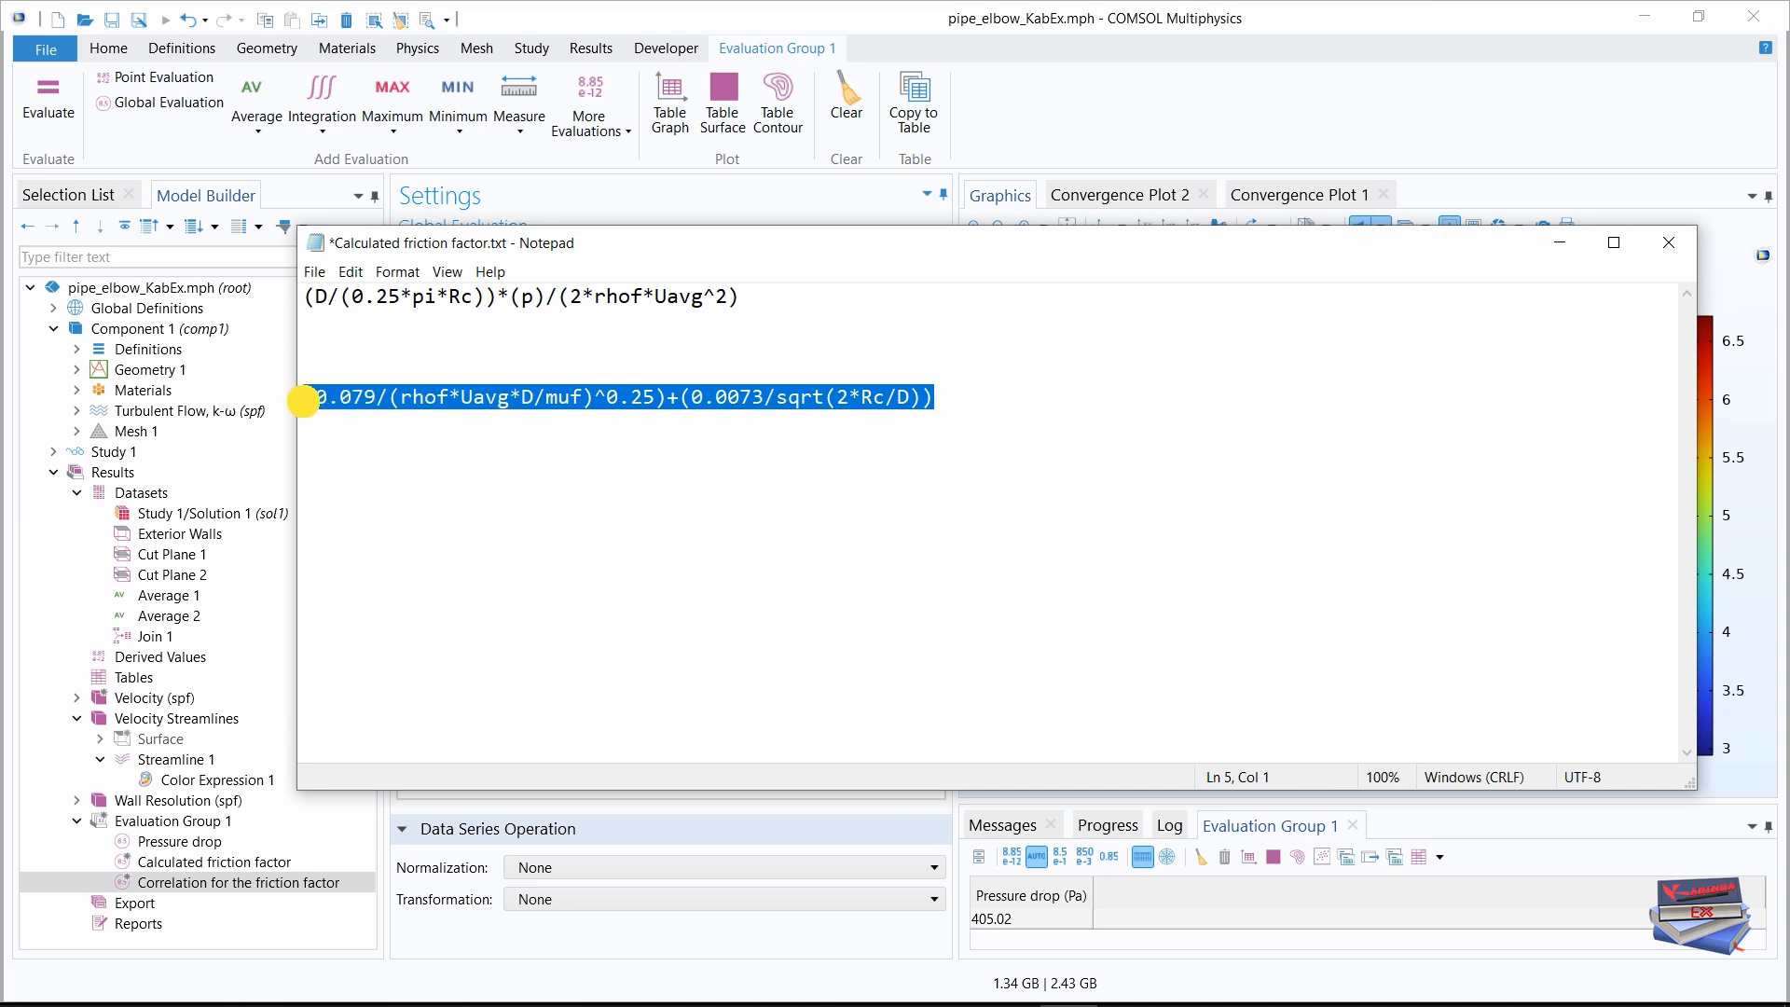
right_click(333, 399)
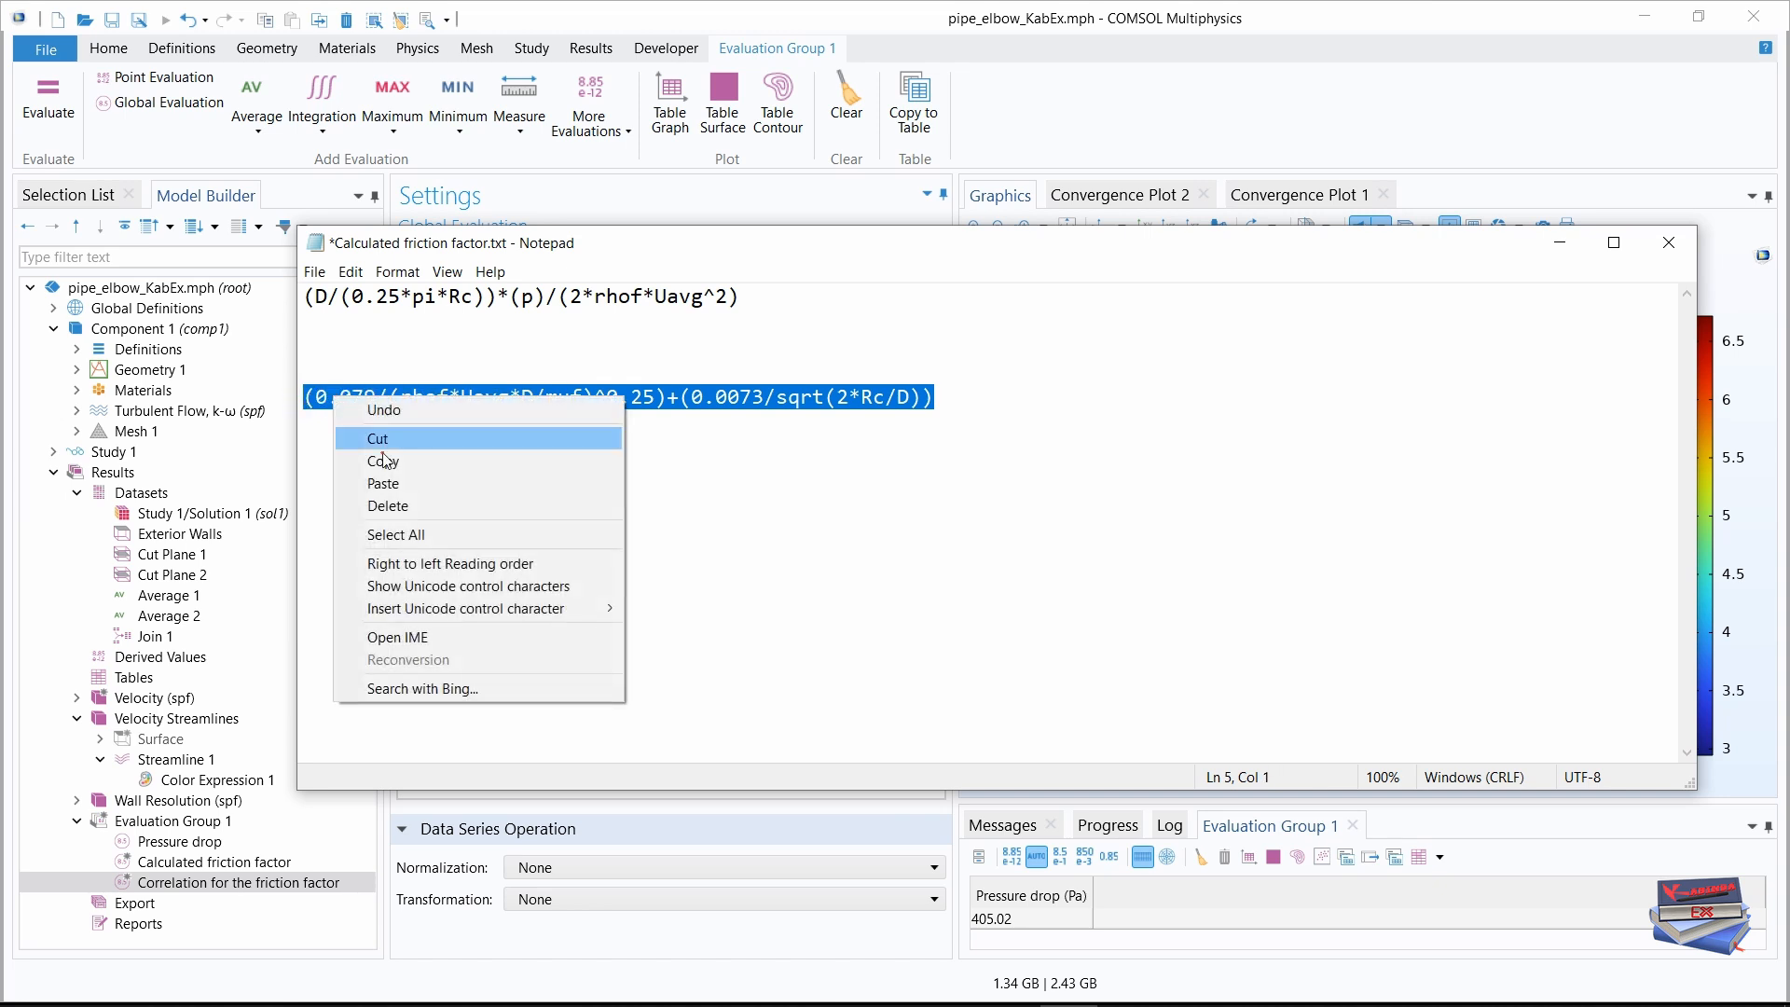
left_click(383, 461)
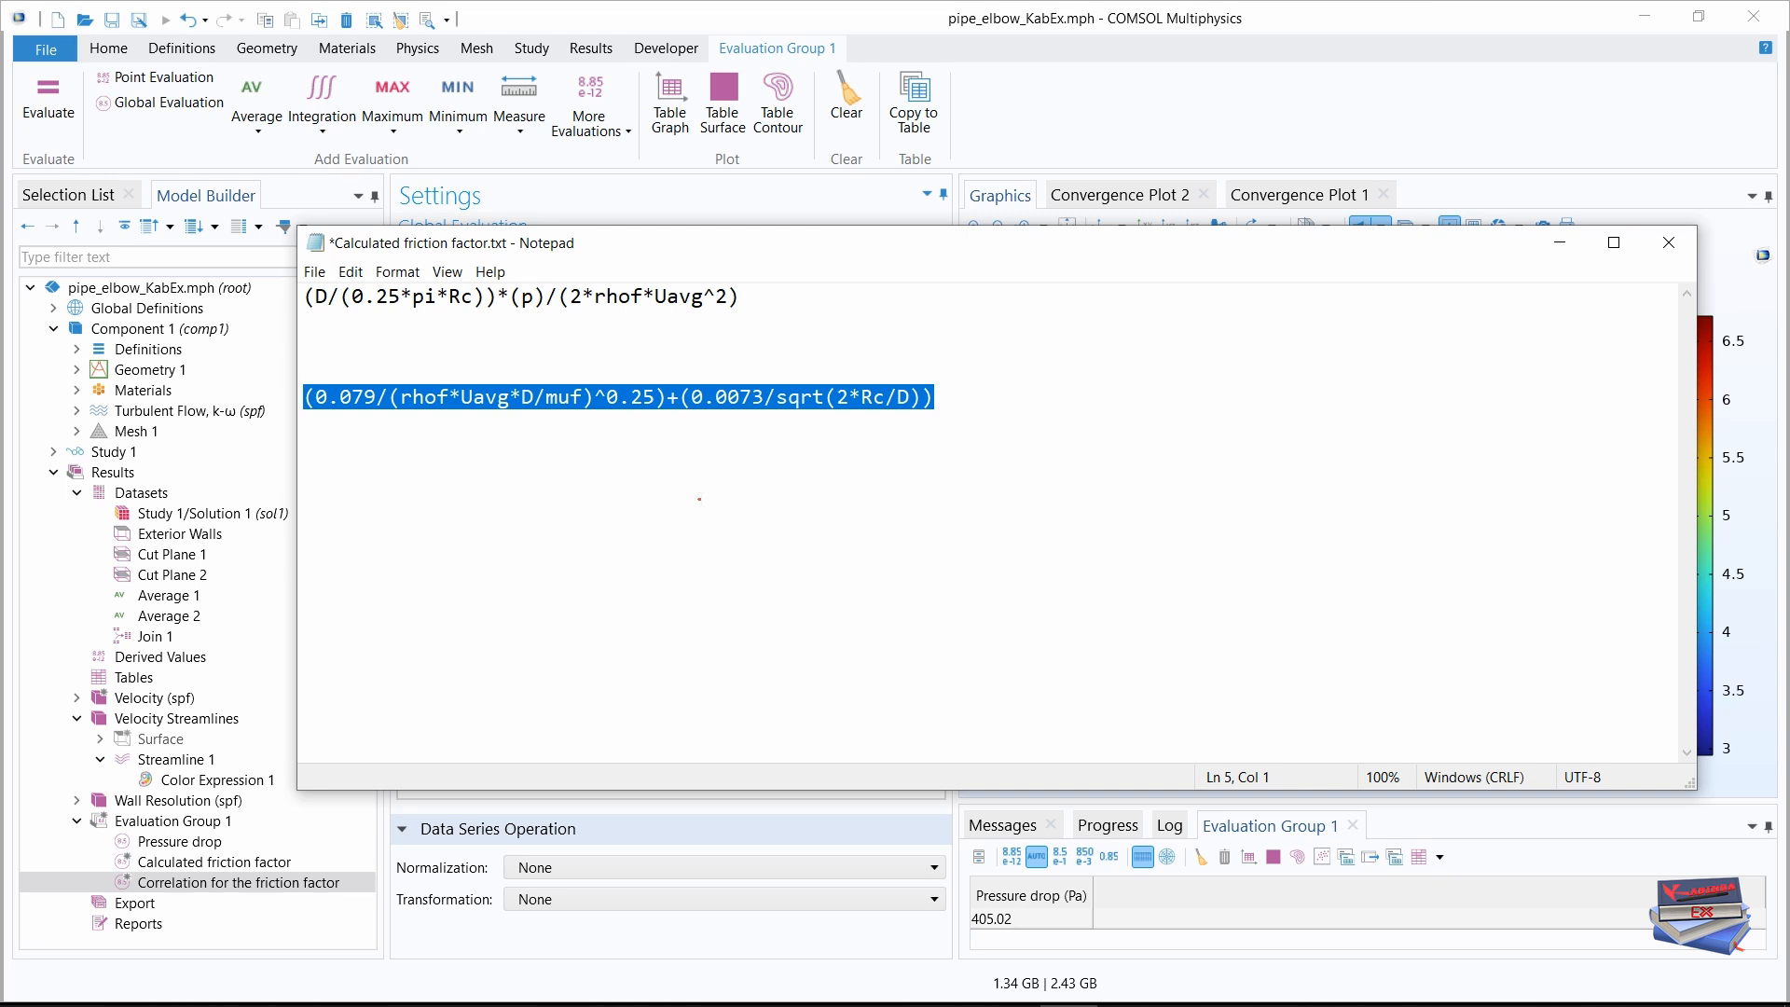
left_click(742, 488)
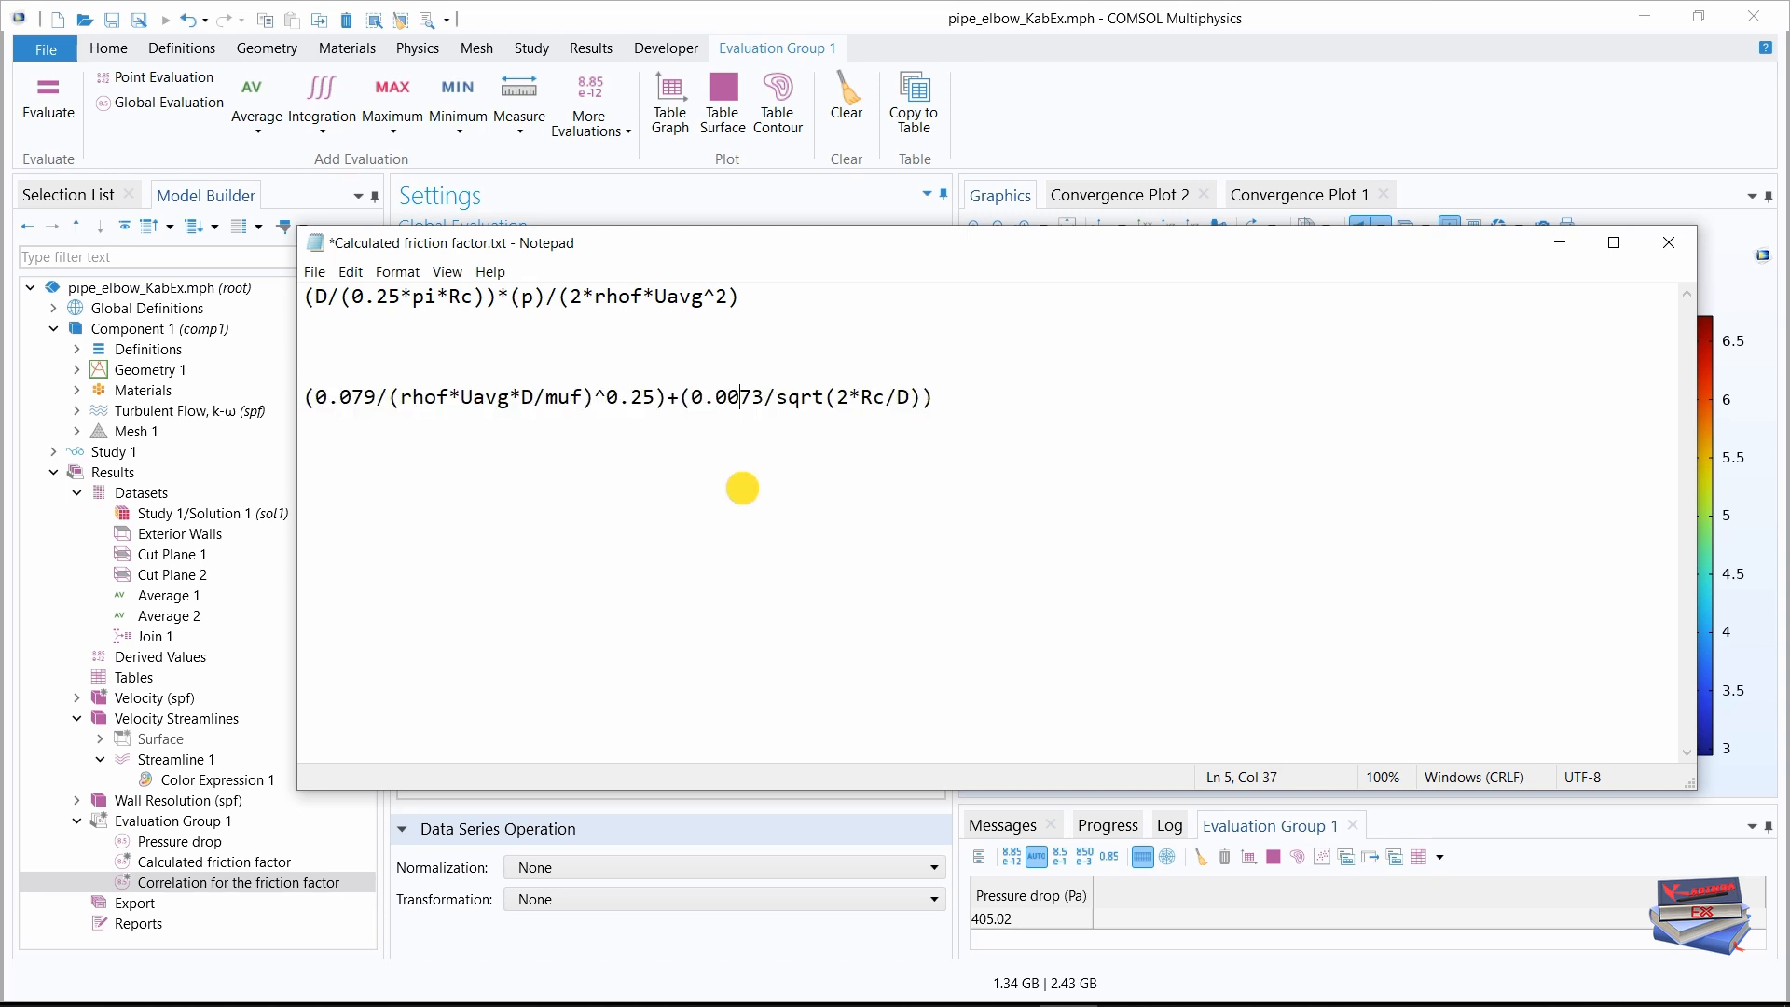
left_click(1559, 242)
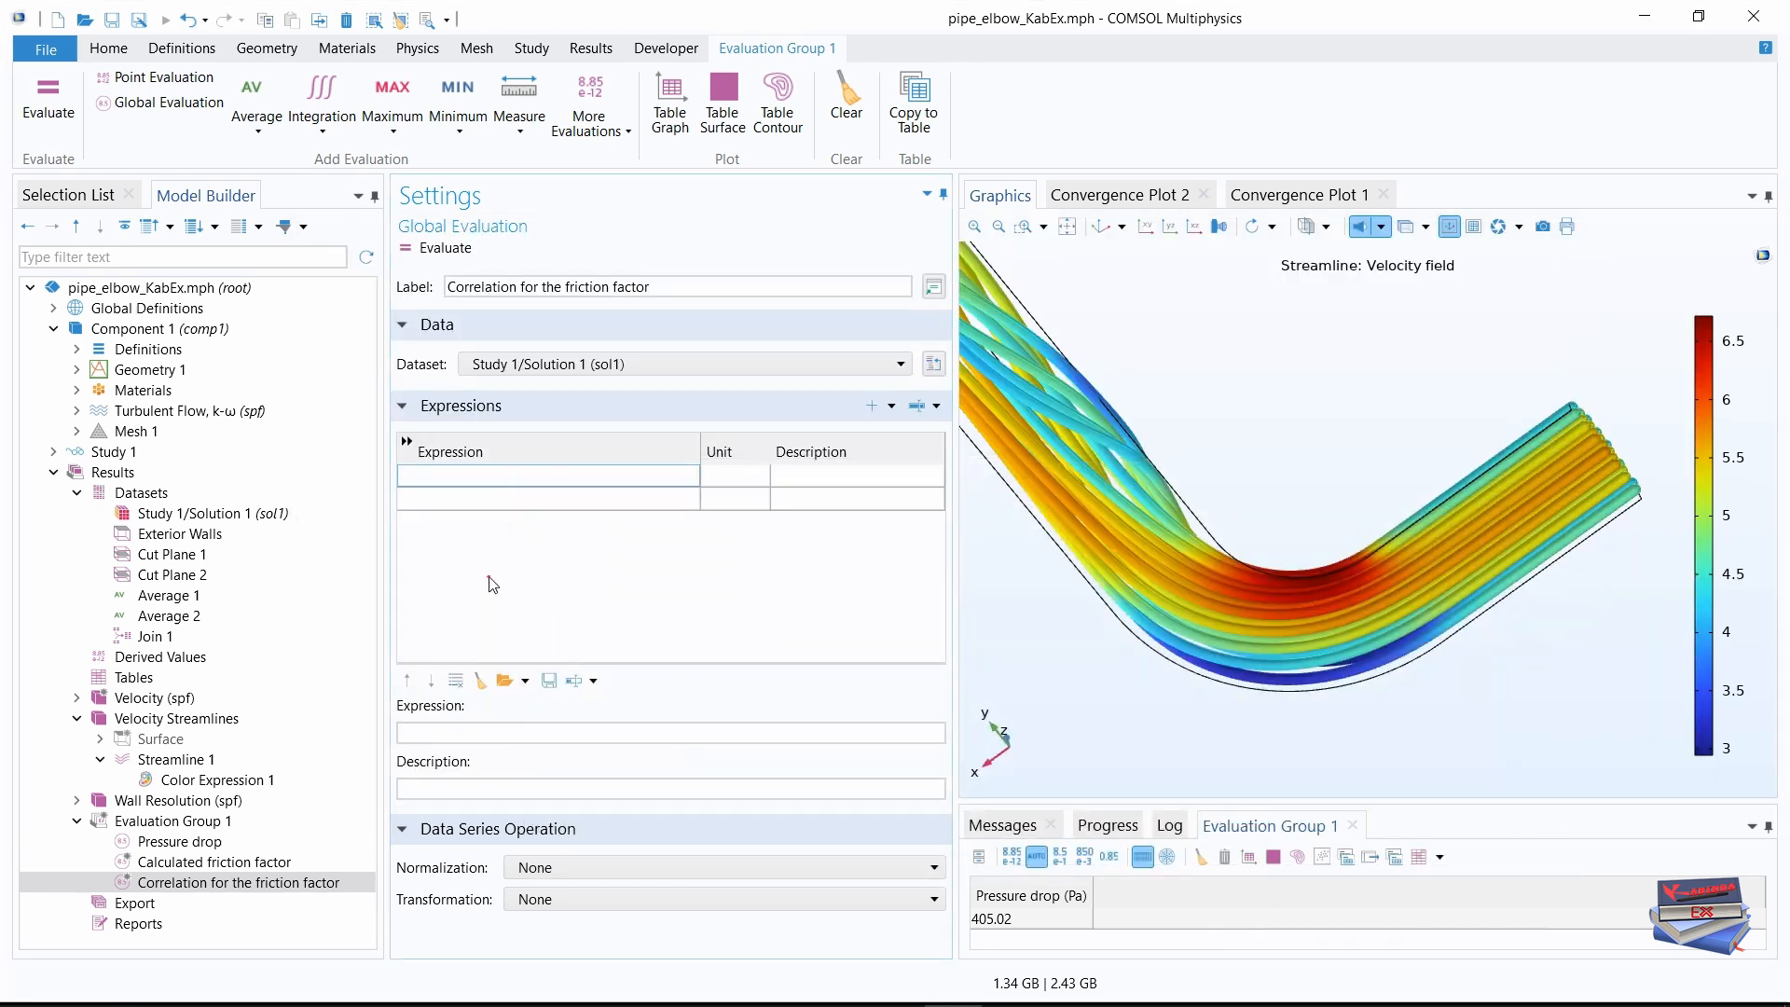
left_click(461, 476)
key("ctrl+v")
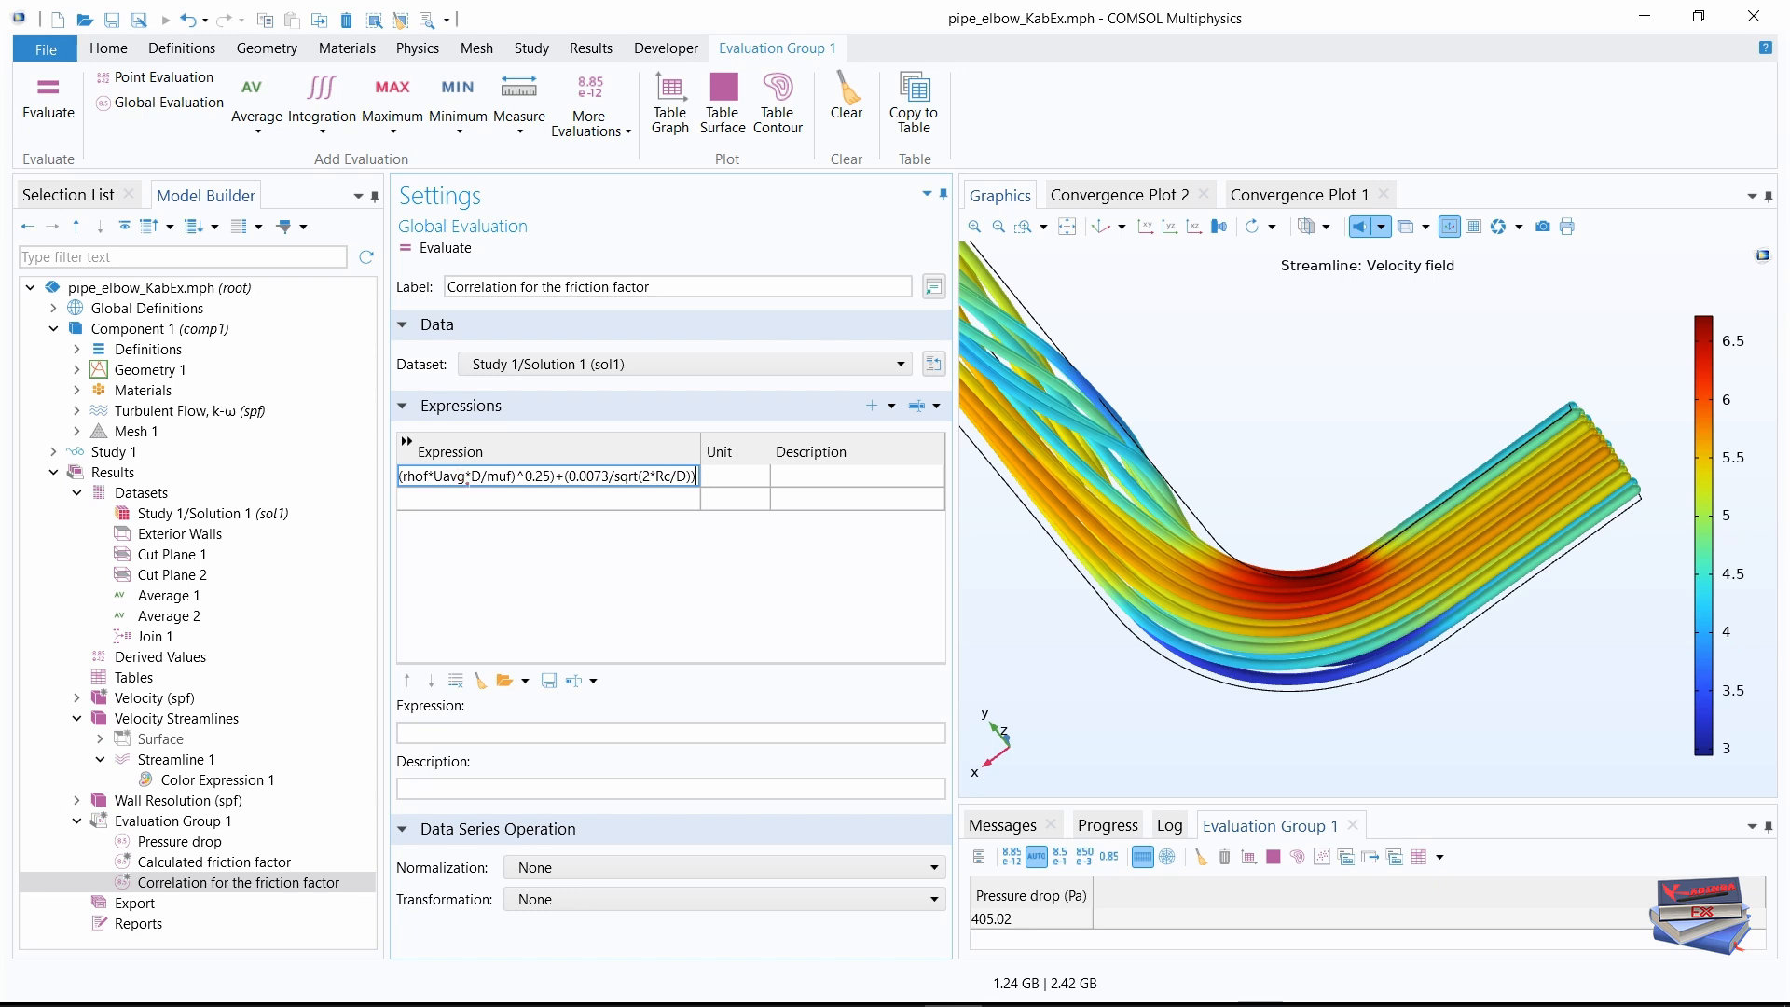
- Give the correlation expression unit 1 and the description "Correlation for the friction factor", and evaluate it
left_click(741, 478)
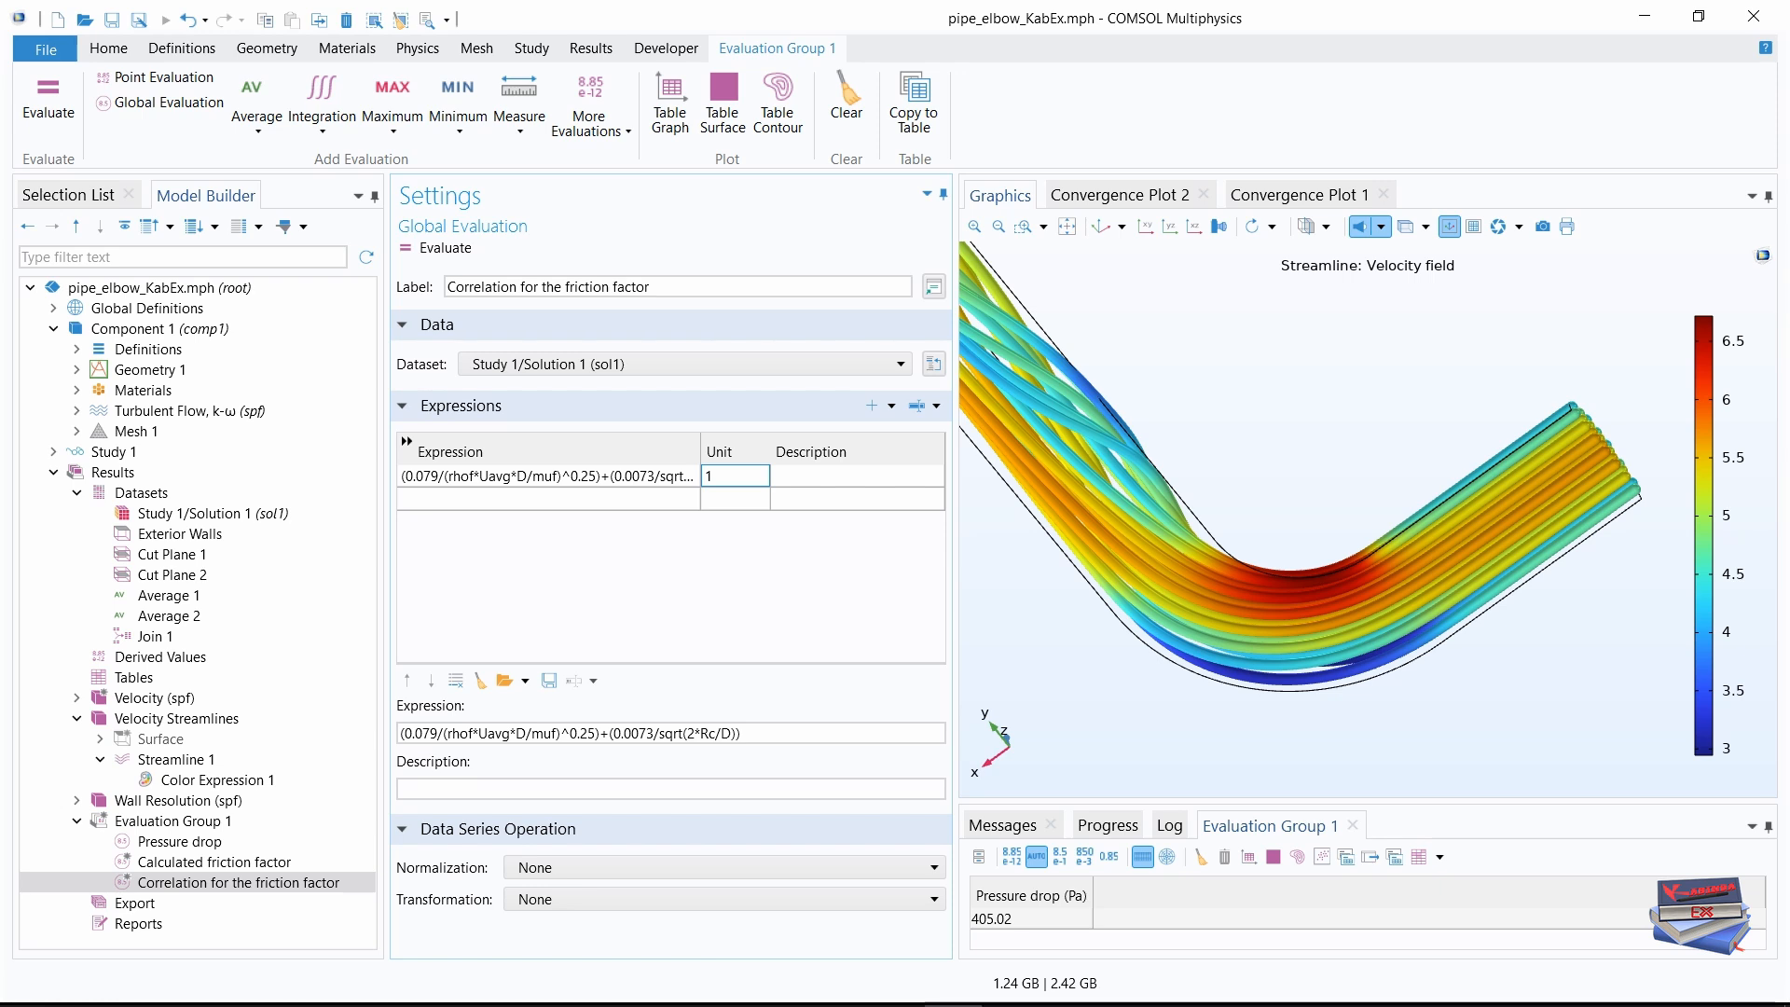
left_click(801, 475)
key("ctrl+v")
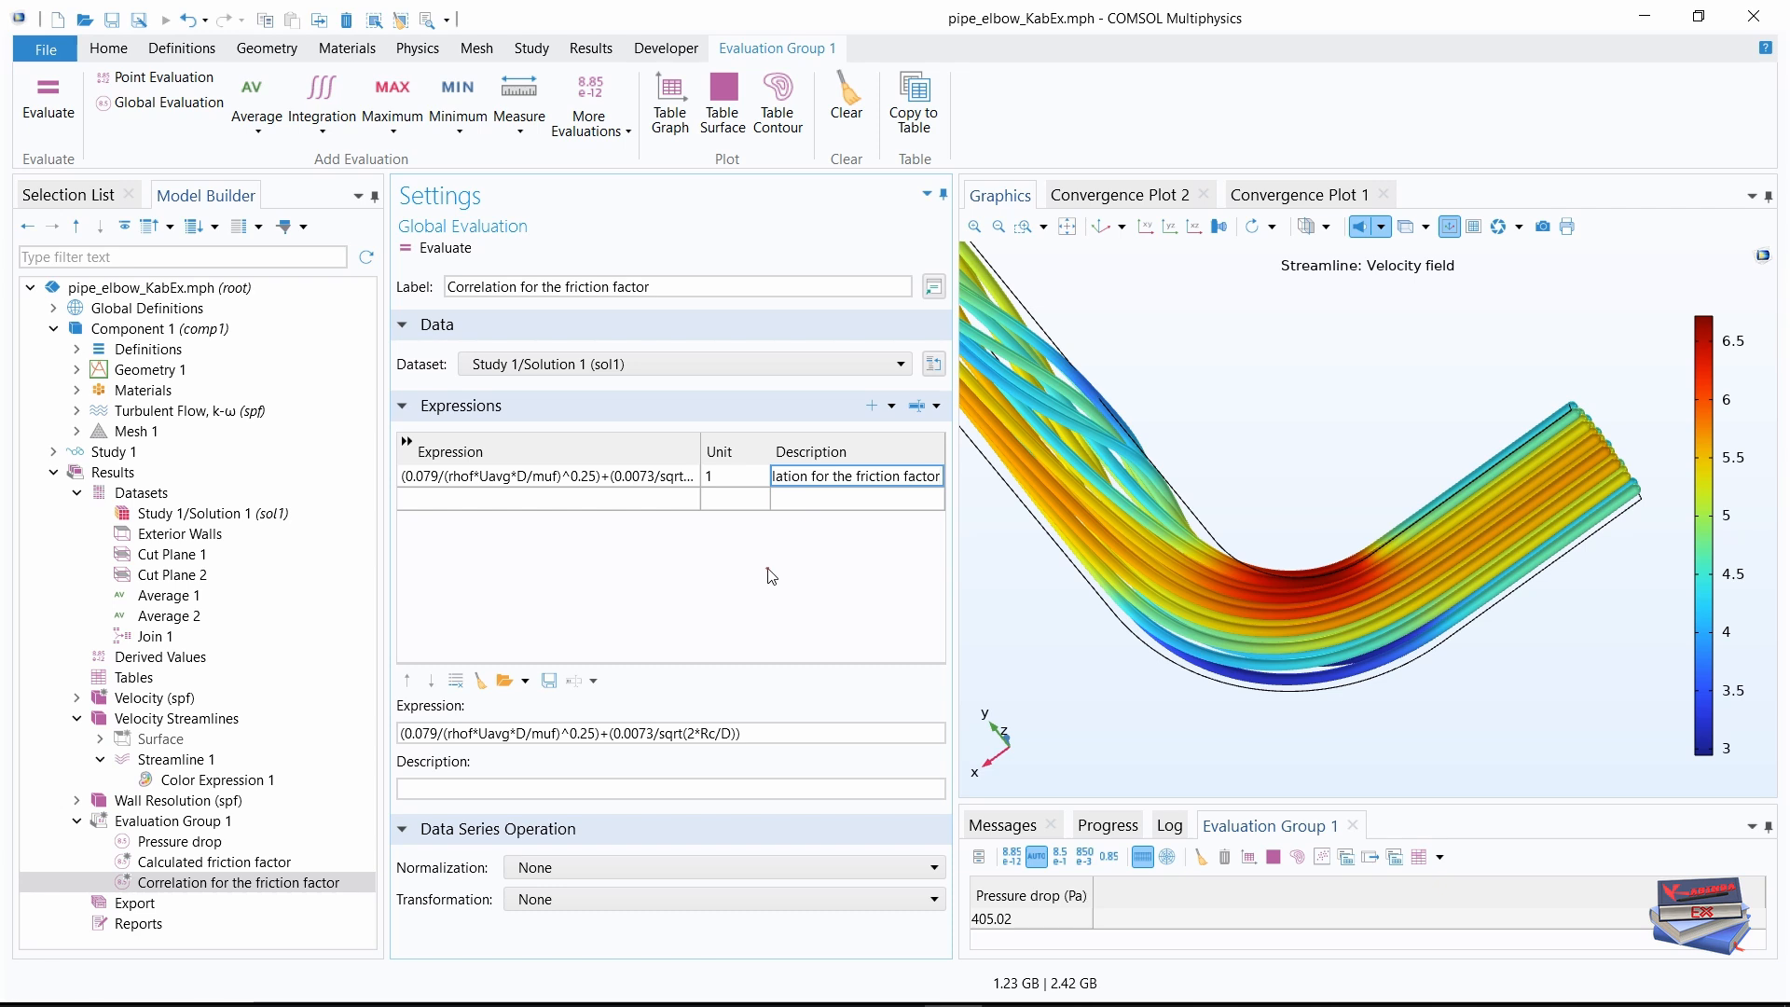
left_click(741, 585)
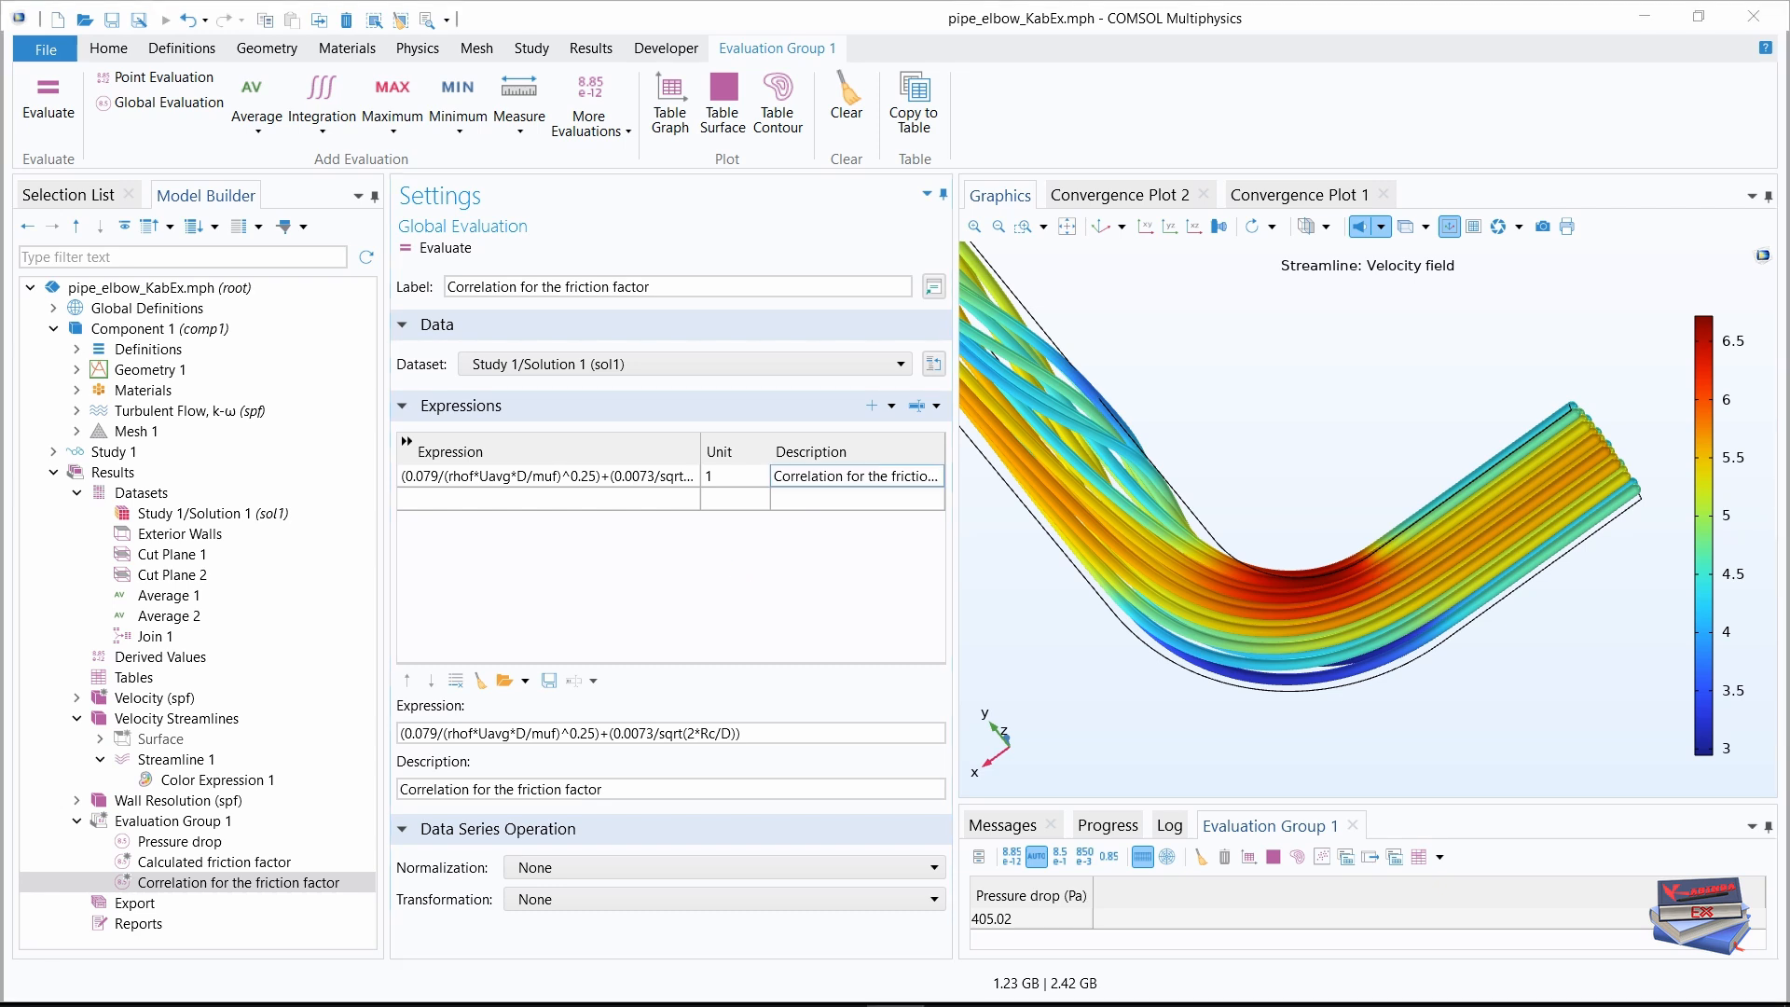
left_click(432, 250)
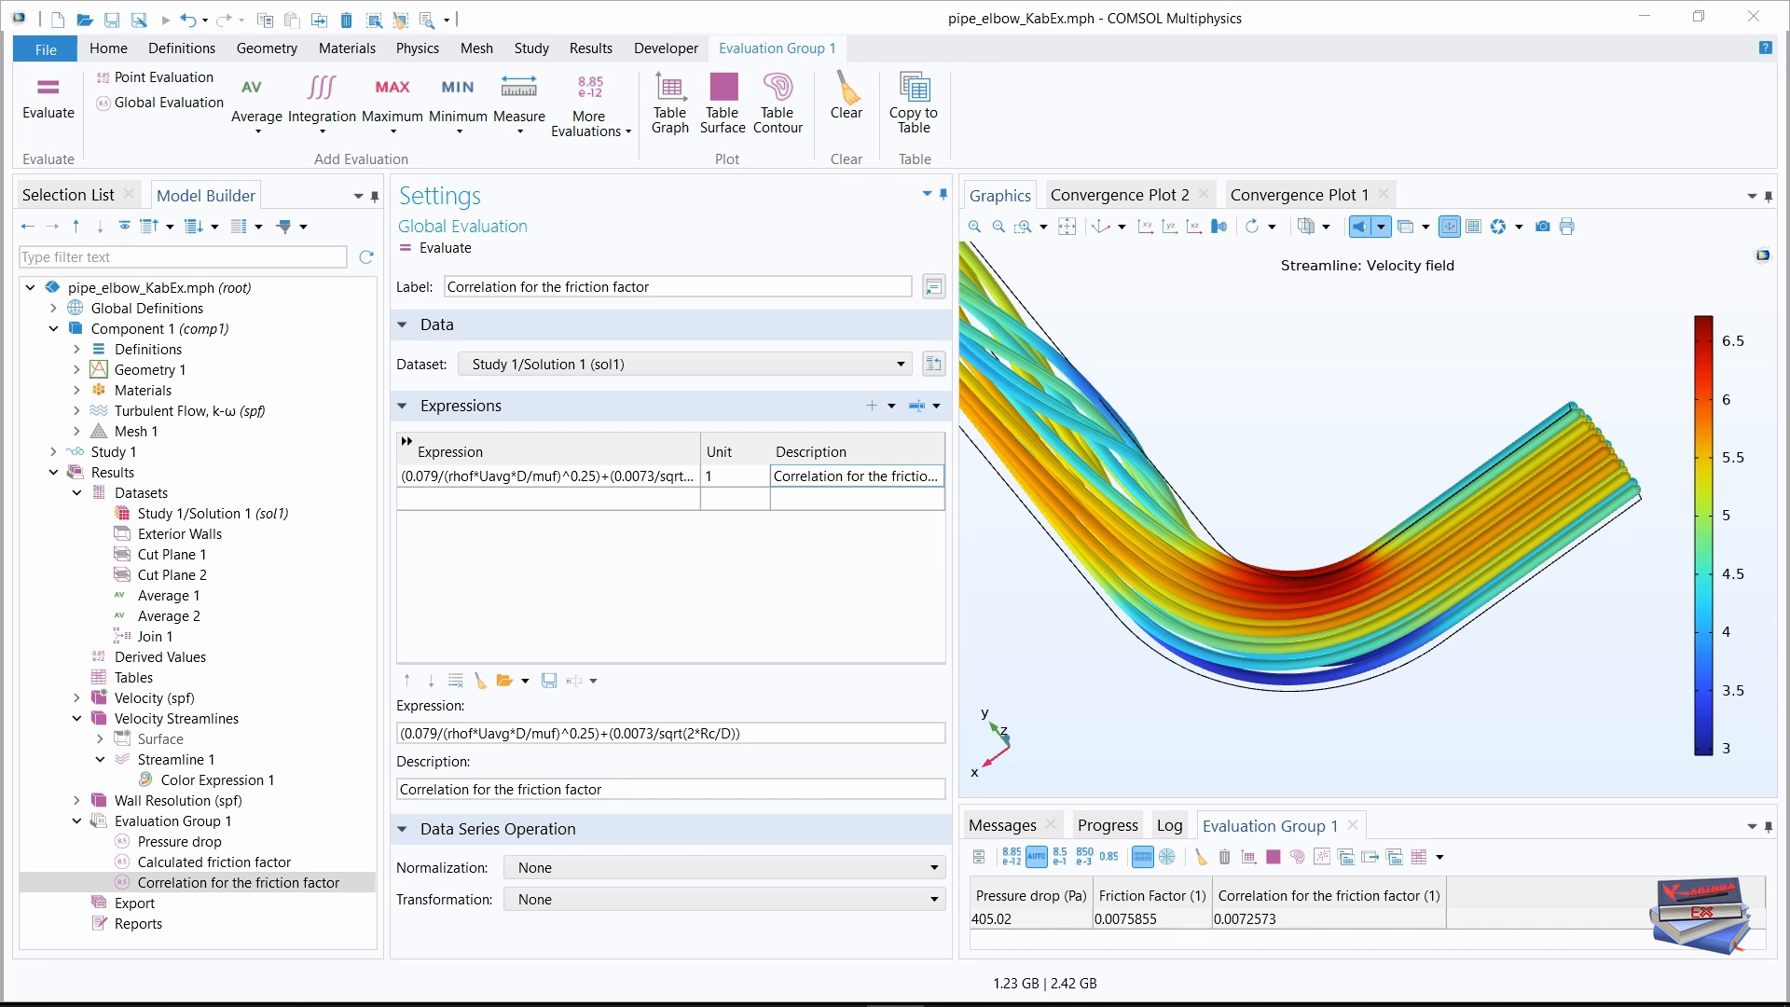
- Add a 2D plot group that uses the Cut Plane 2 dataset and shows maximum and minimum values in its color legend
left_click(109, 50)
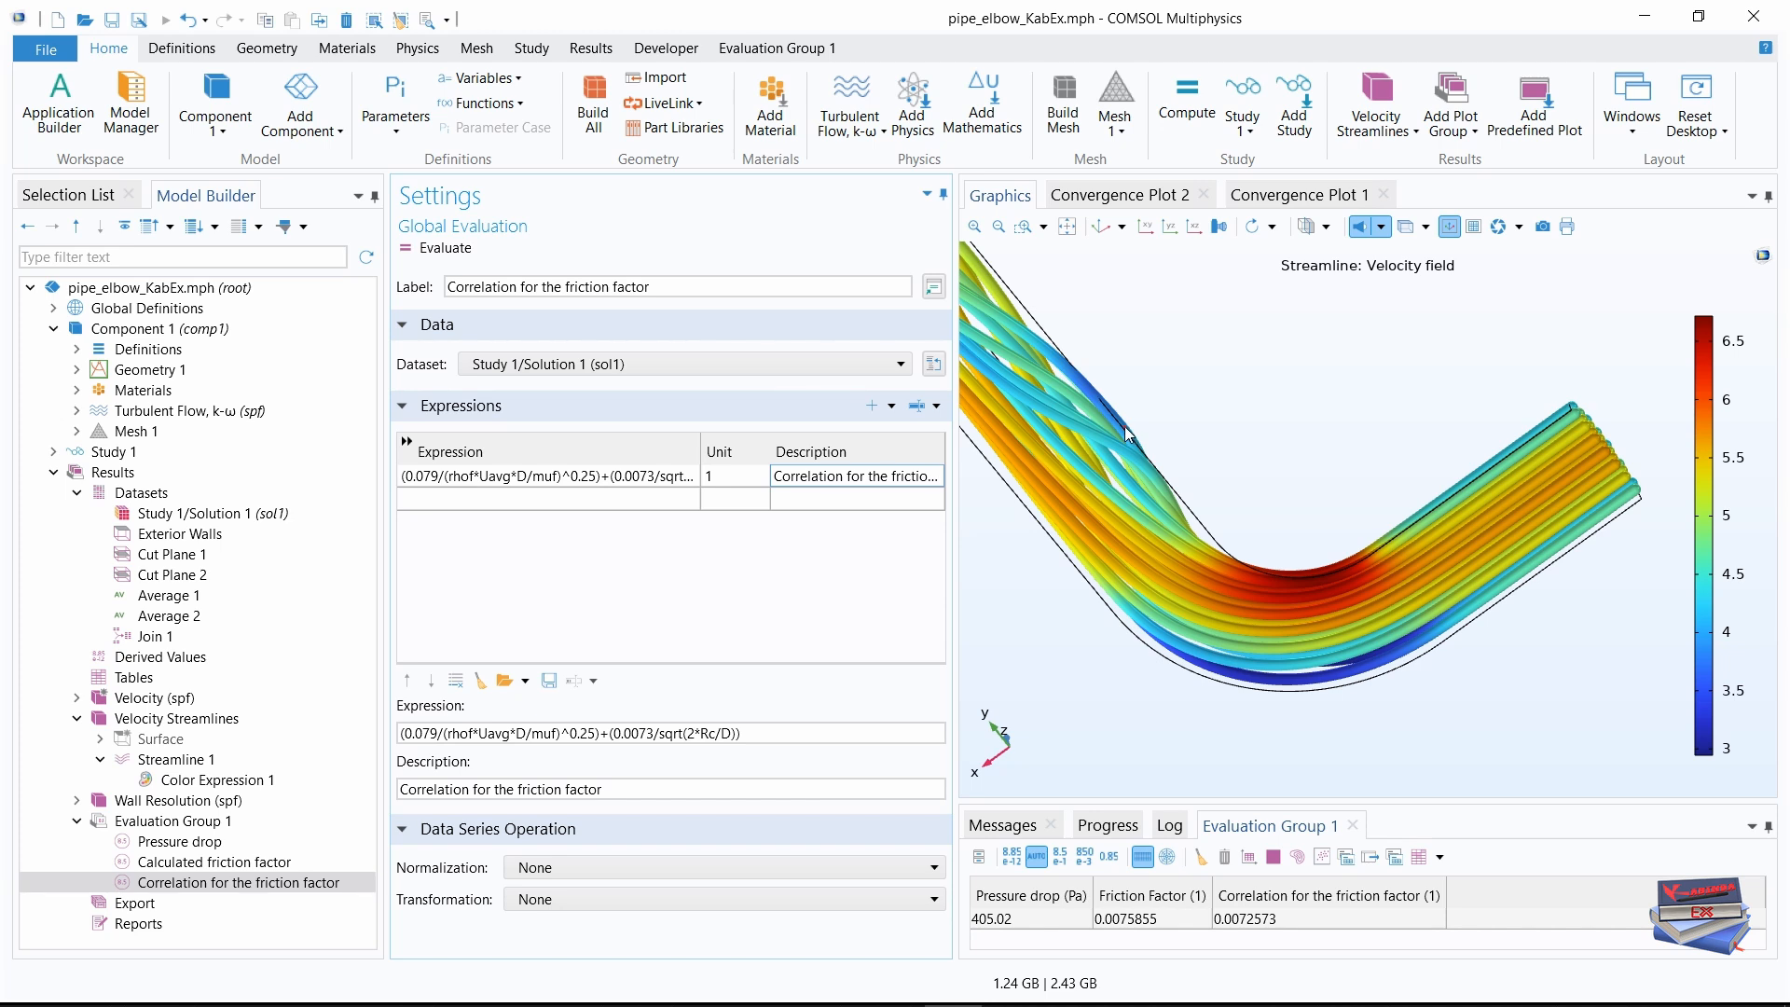
left_click(1459, 130)
left_click(1491, 186)
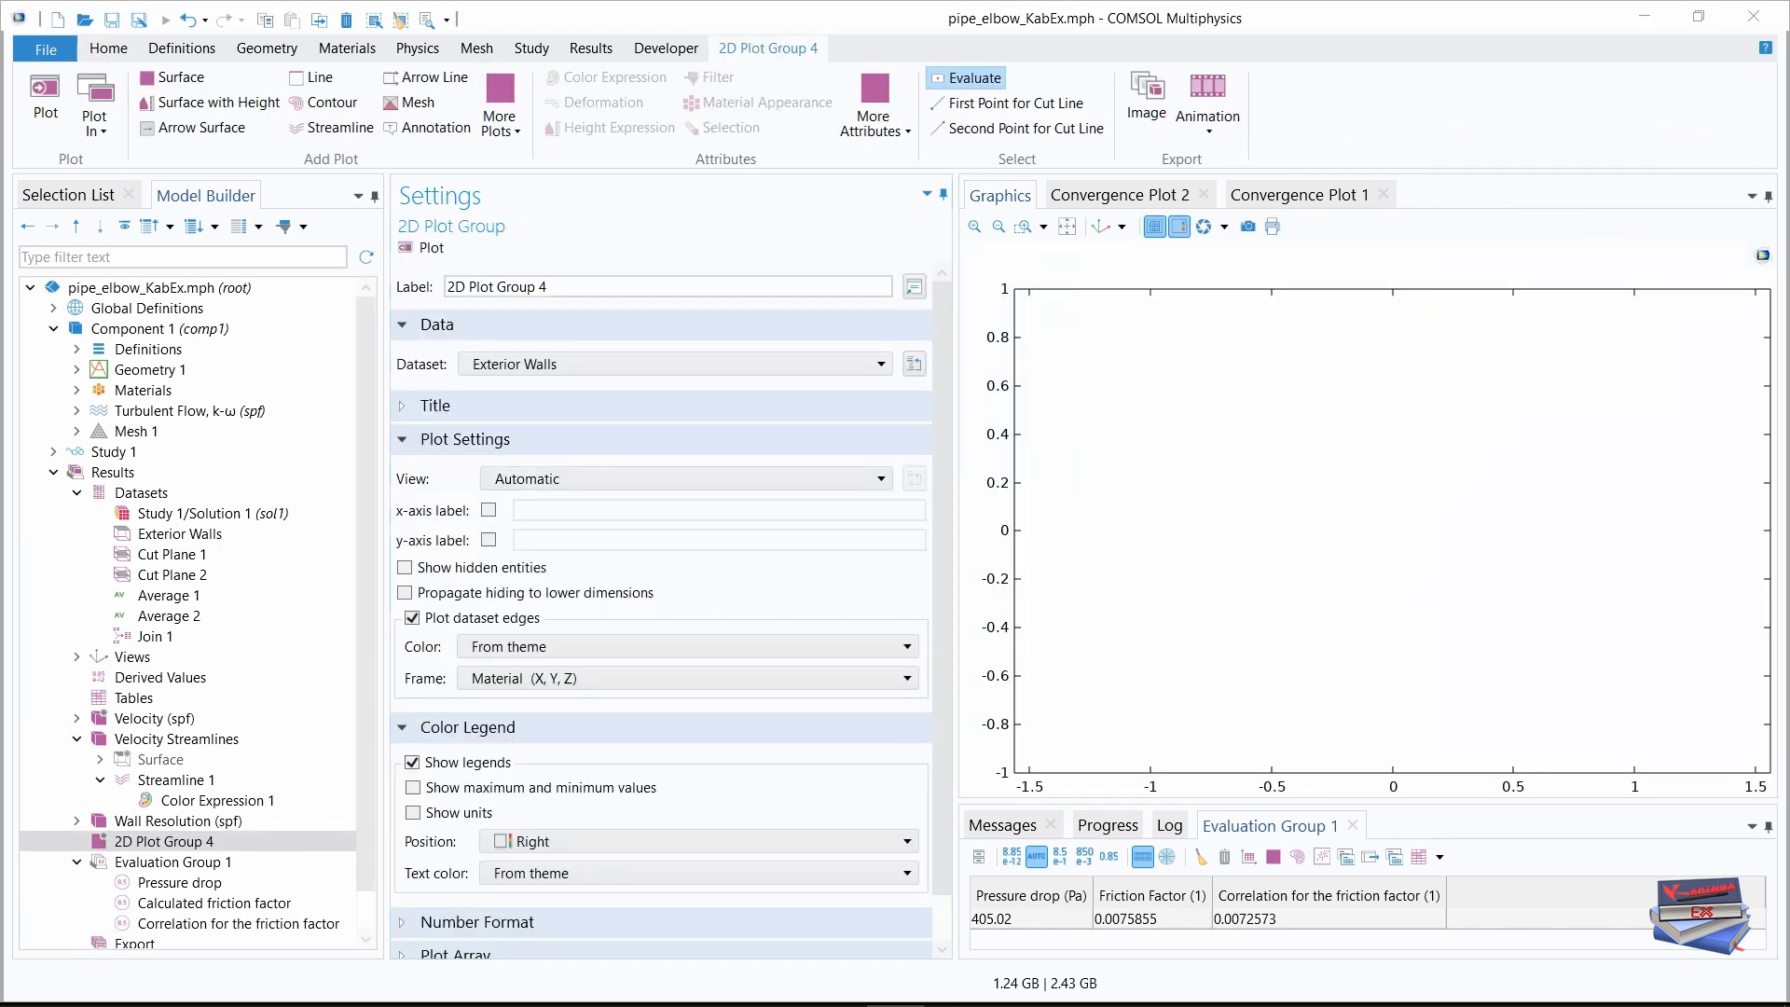
left_click(881, 361)
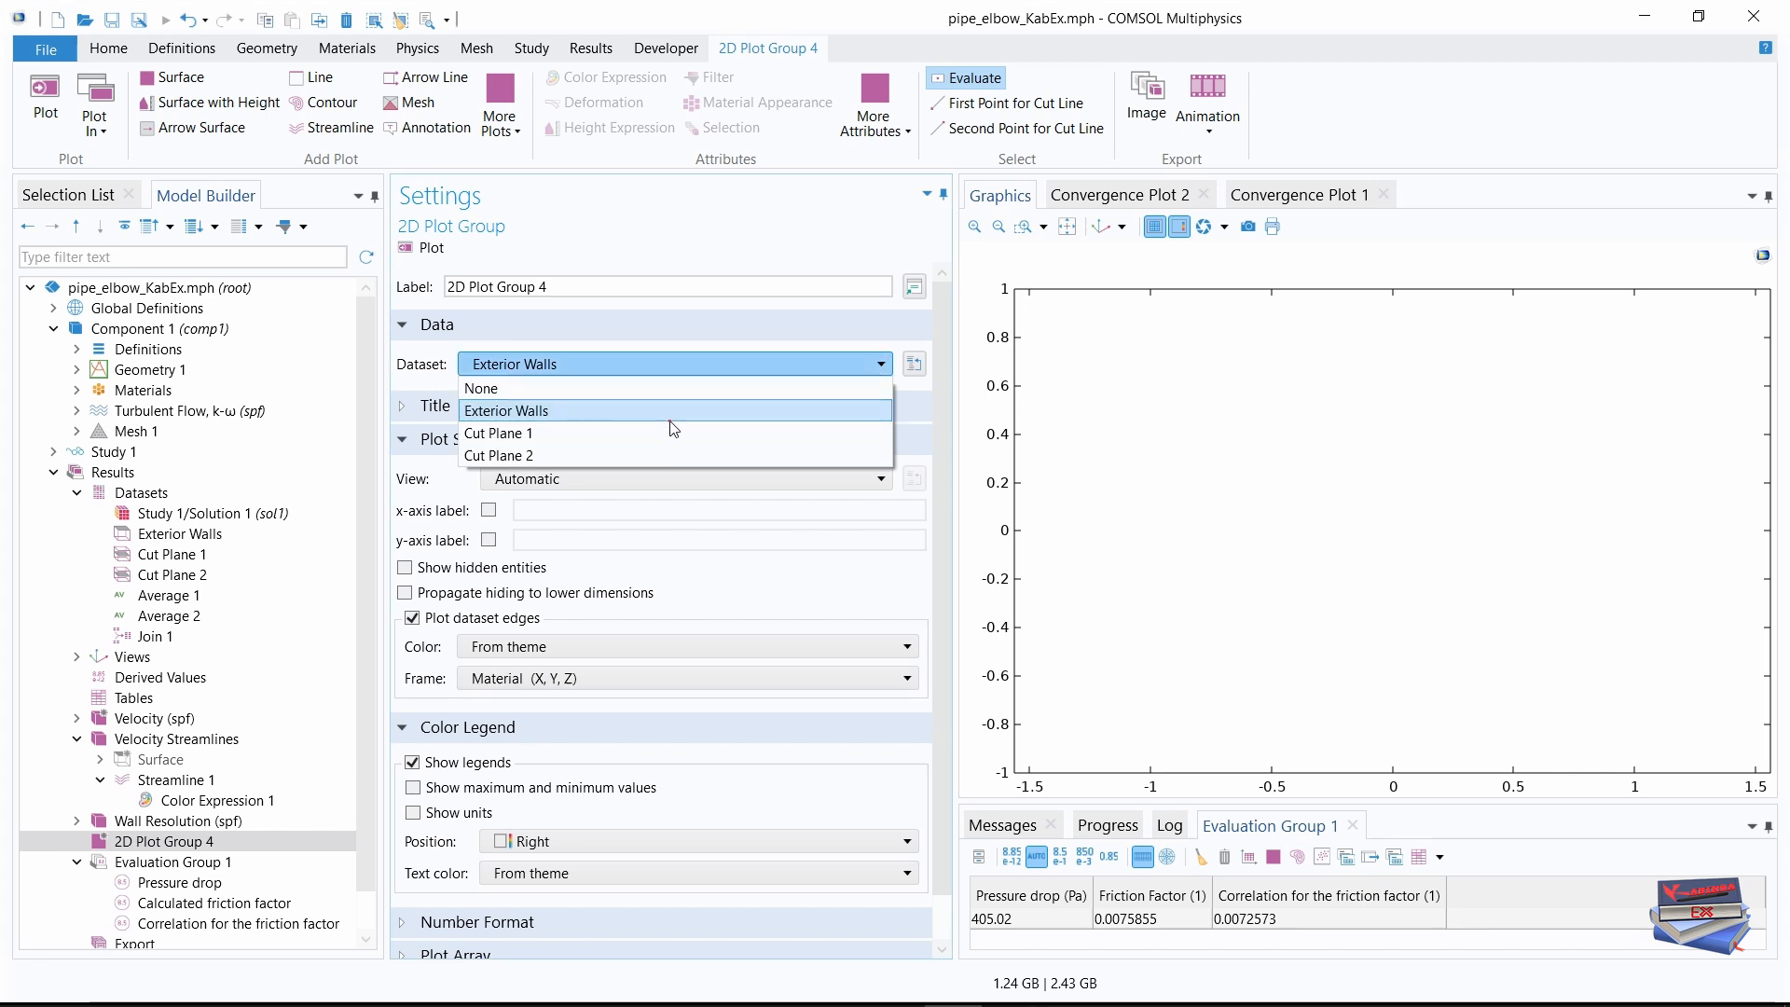
left_click(535, 455)
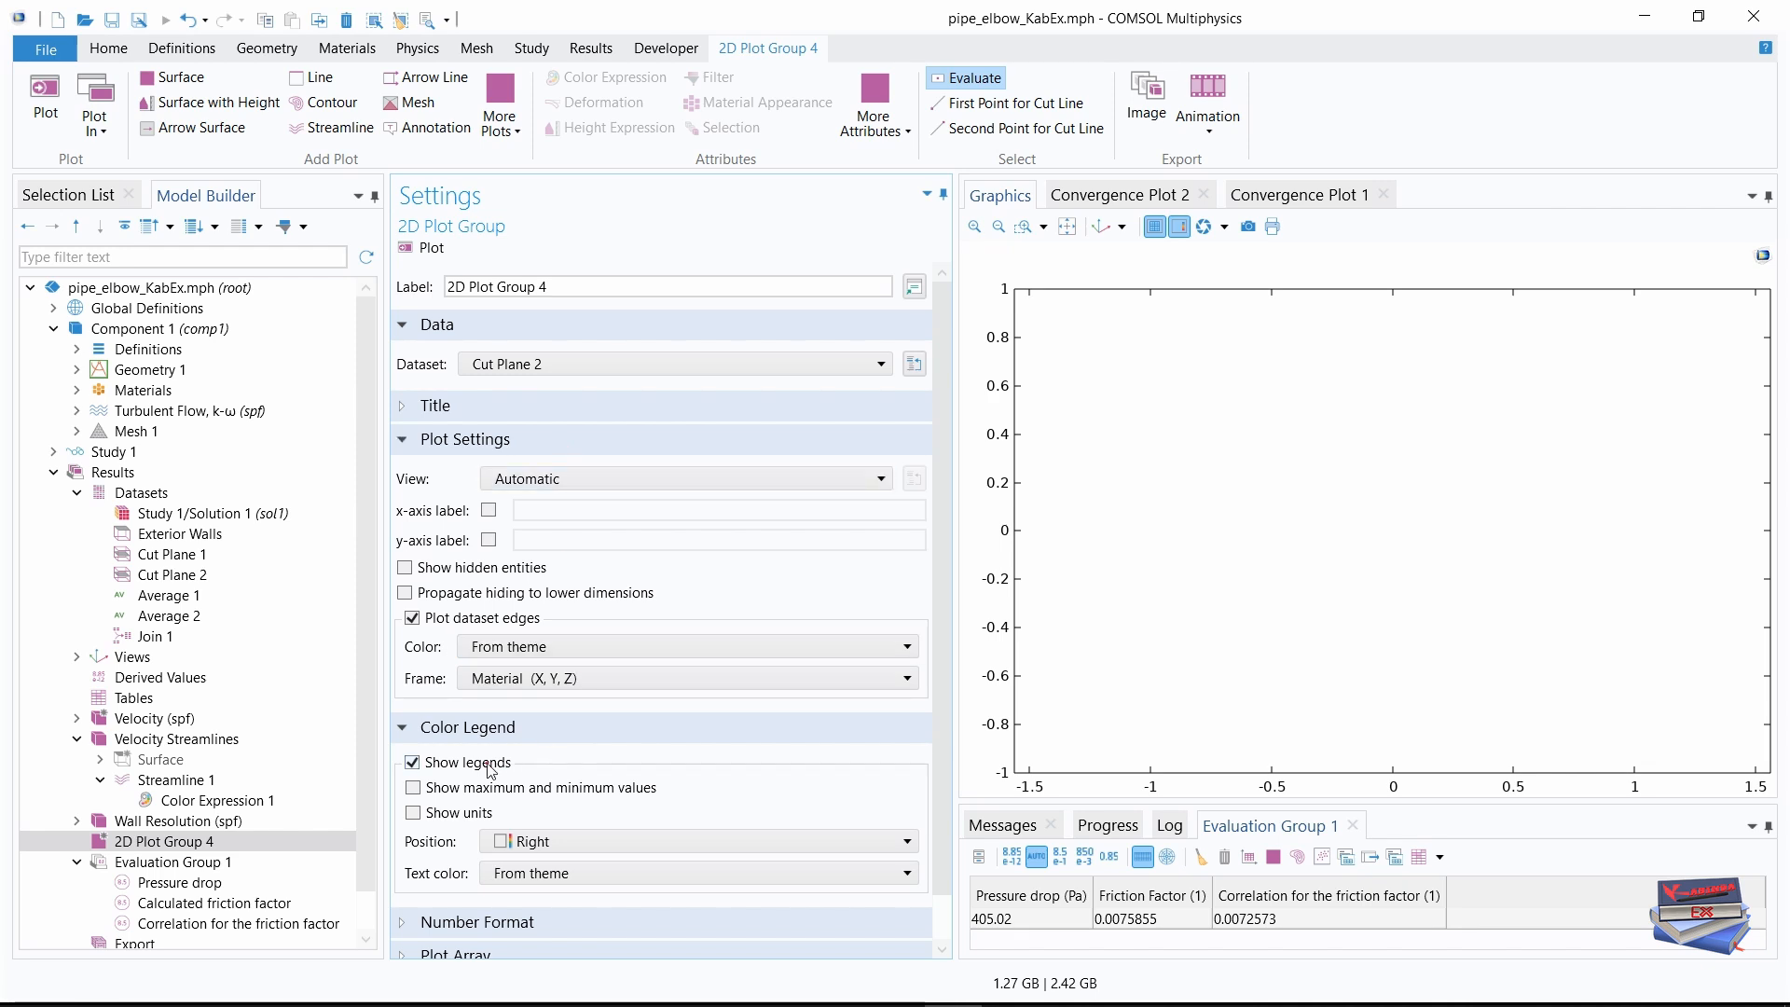
left_click(414, 789)
- Add a surface plot with expression p to 2D Plot Group 4 and plot it
left_click_drag(360, 651, 362, 661)
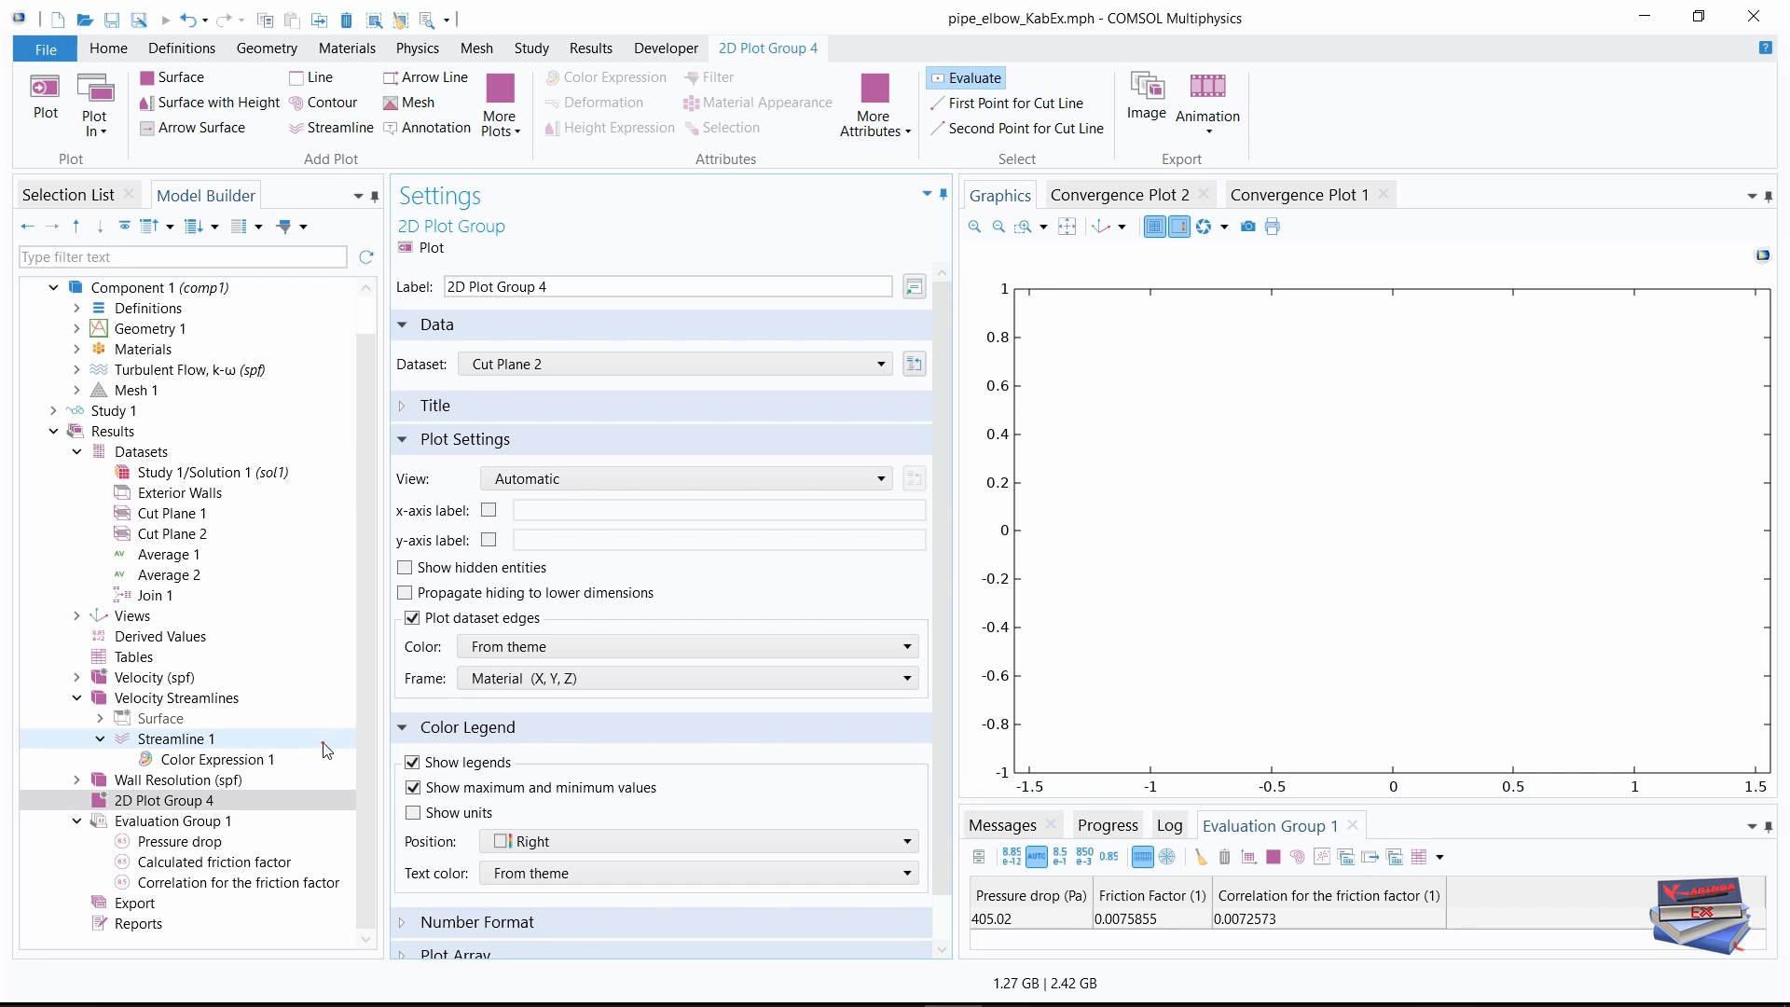
left_click(171, 803)
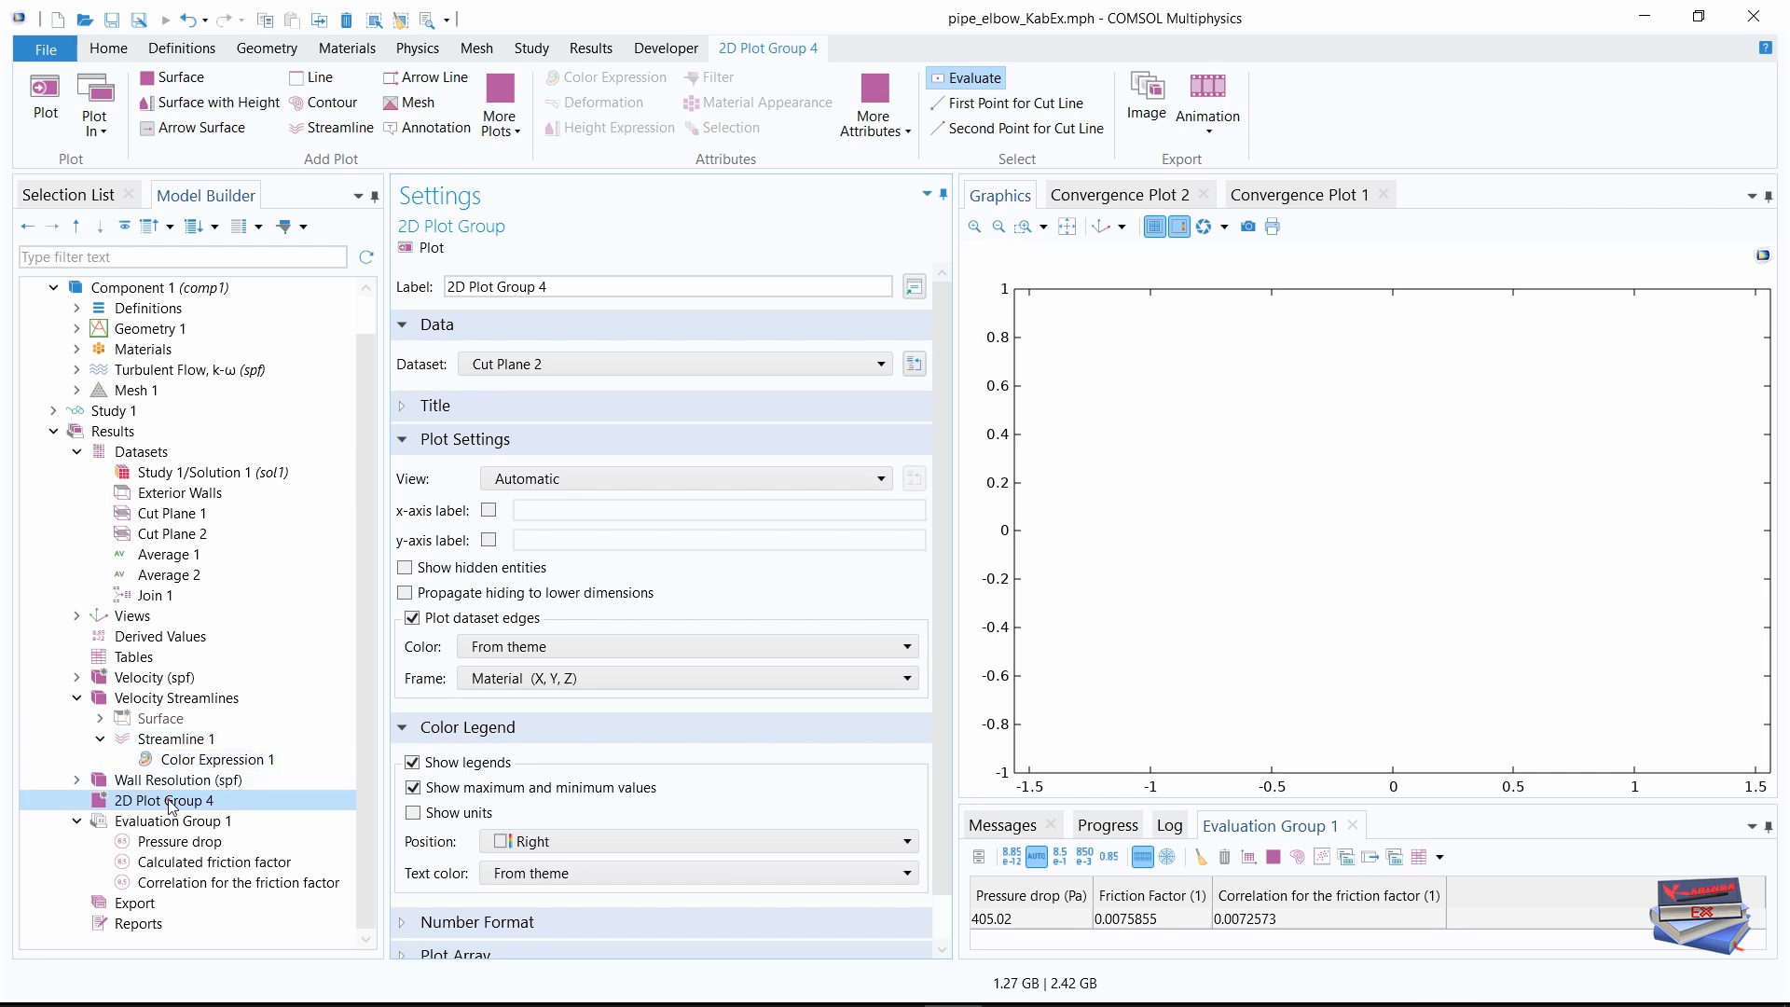
right_click(170, 803)
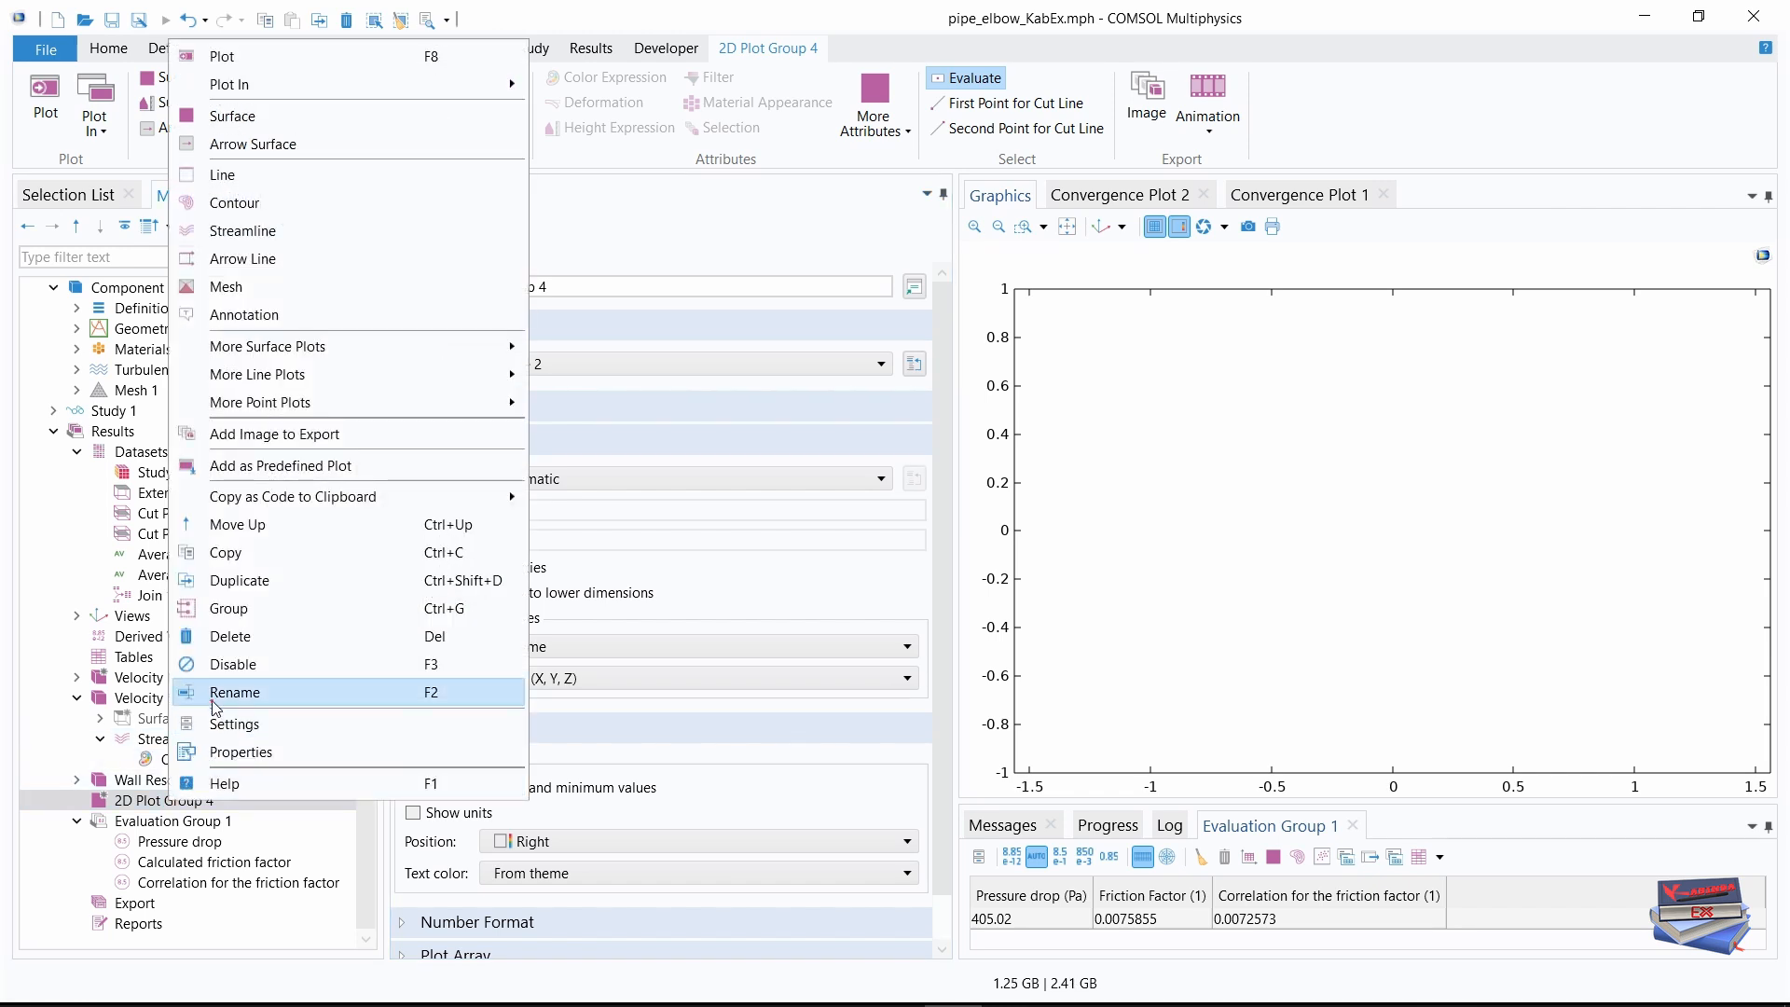
left_click(235, 117)
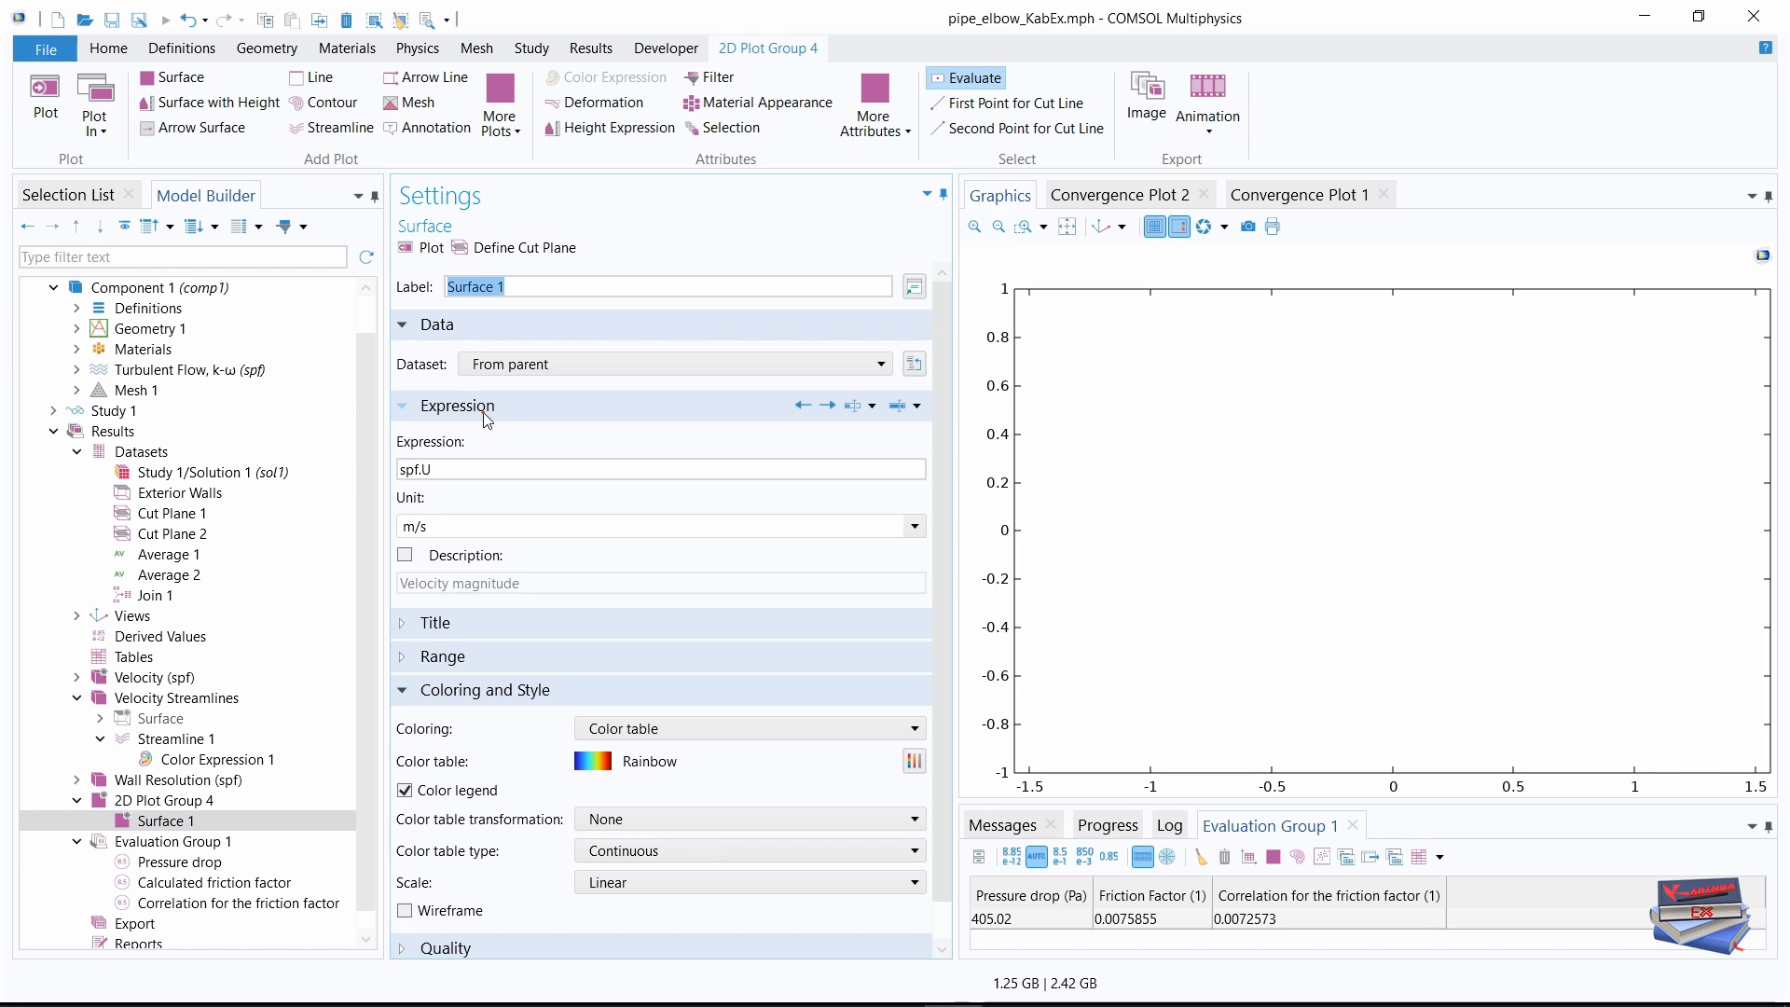
double_click(419, 469)
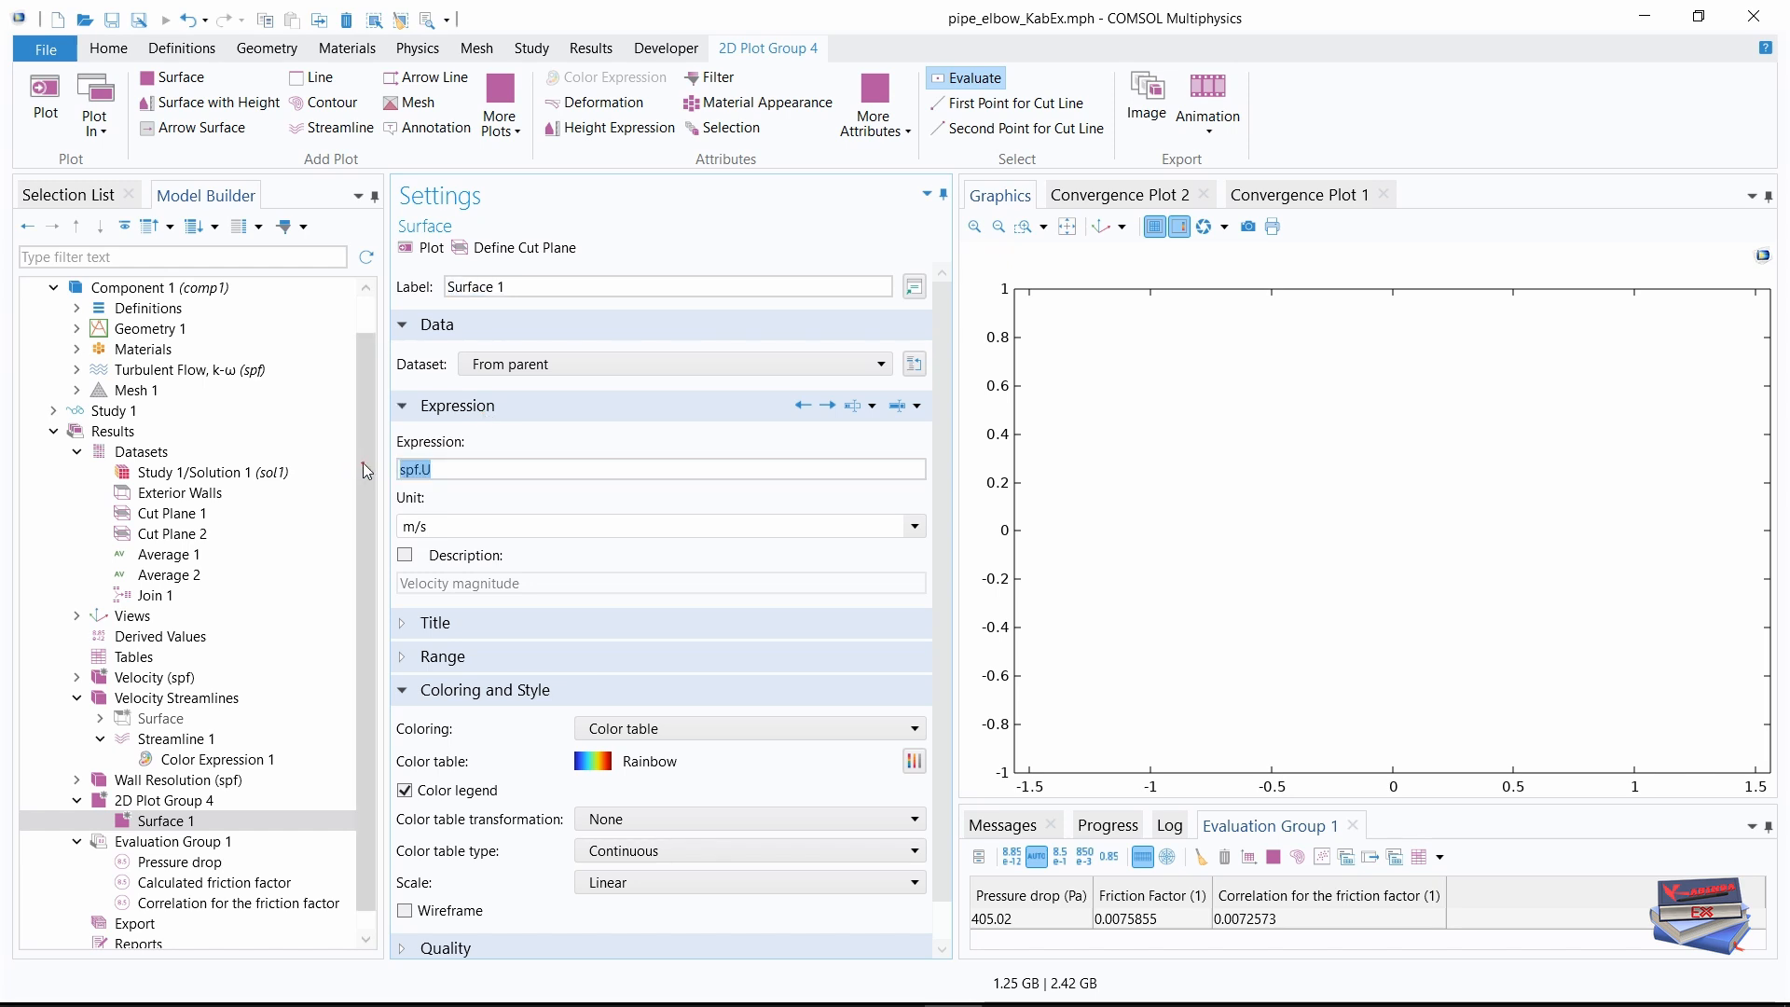
type("p")
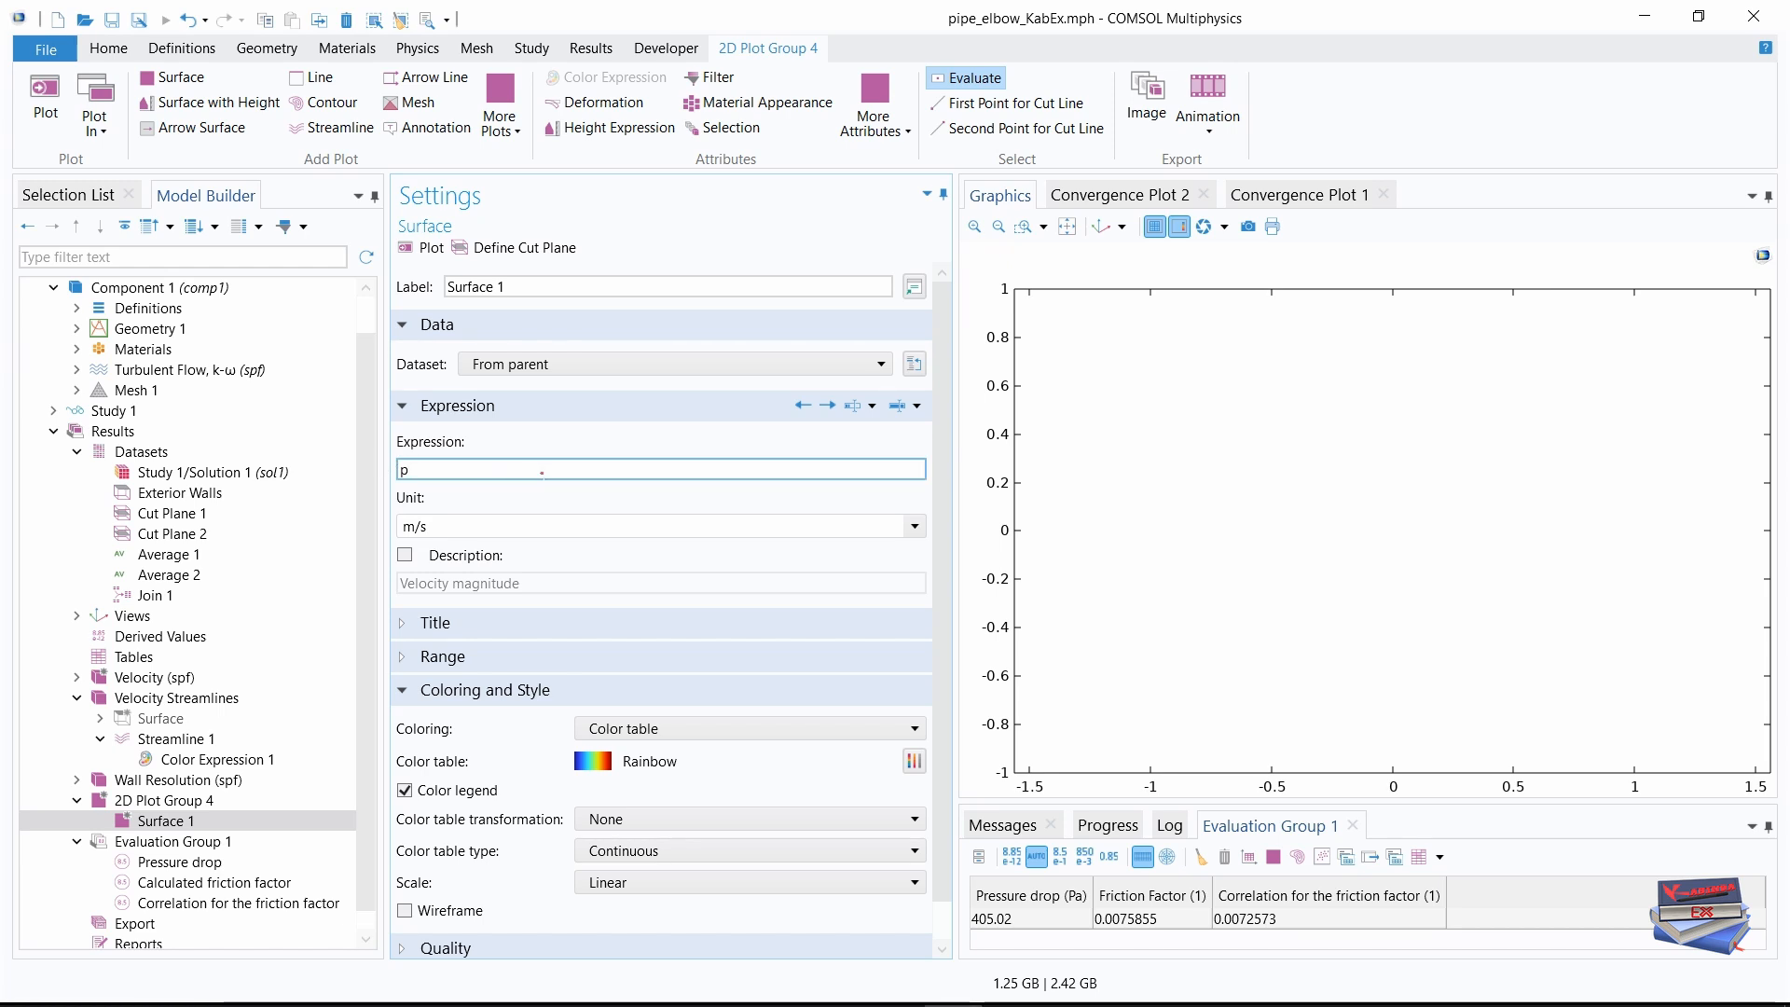
left_click(424, 247)
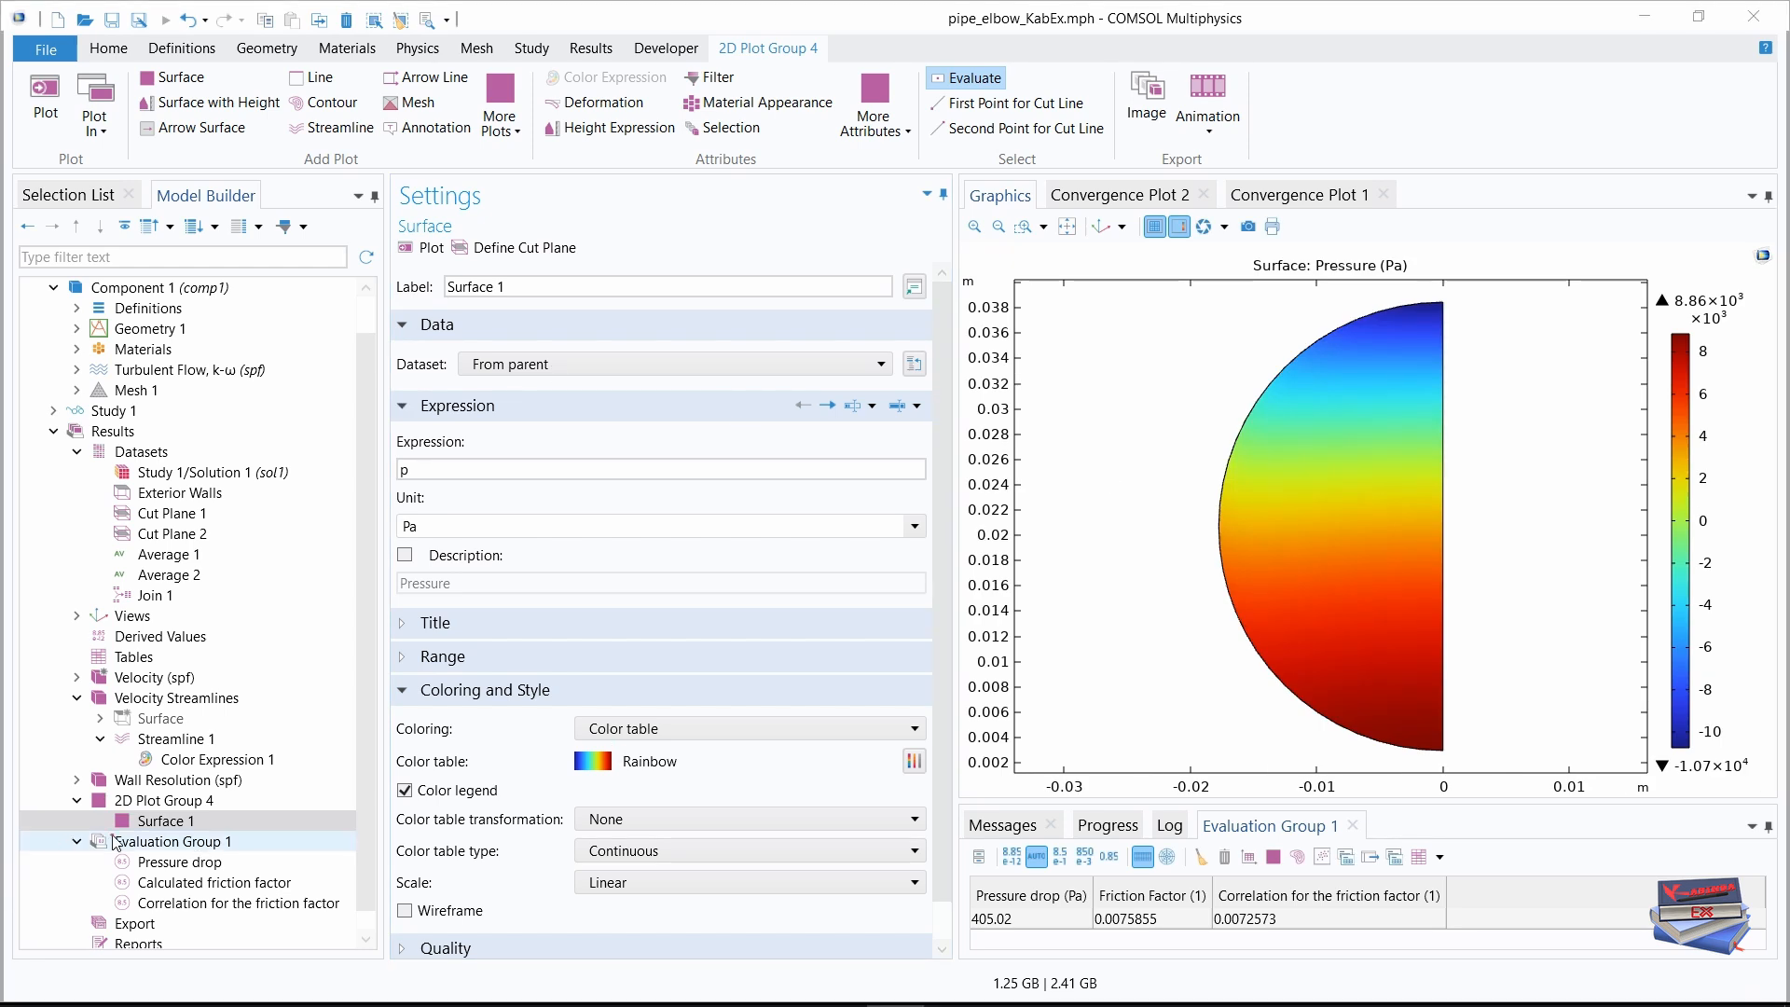
- Rename 2D Plot Group 4 as "Cut Plane Pressure Distribution"
left_click(161, 804)
right_click(160, 803)
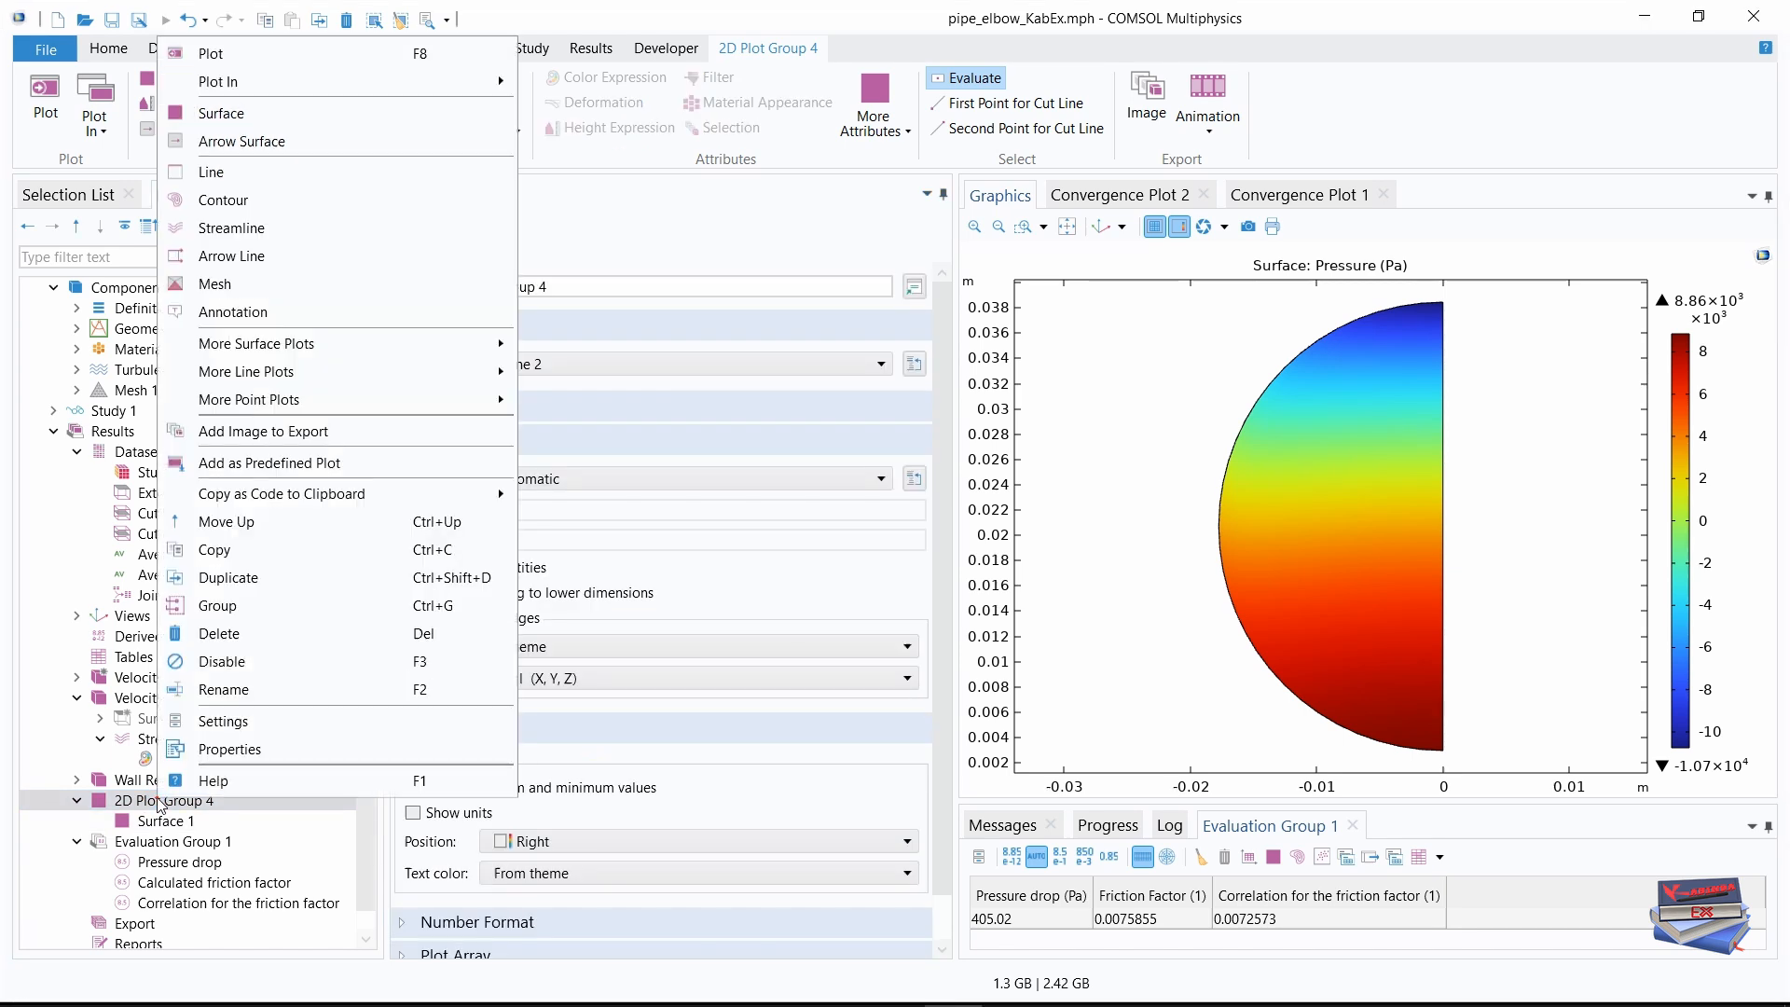
left_click(214, 688)
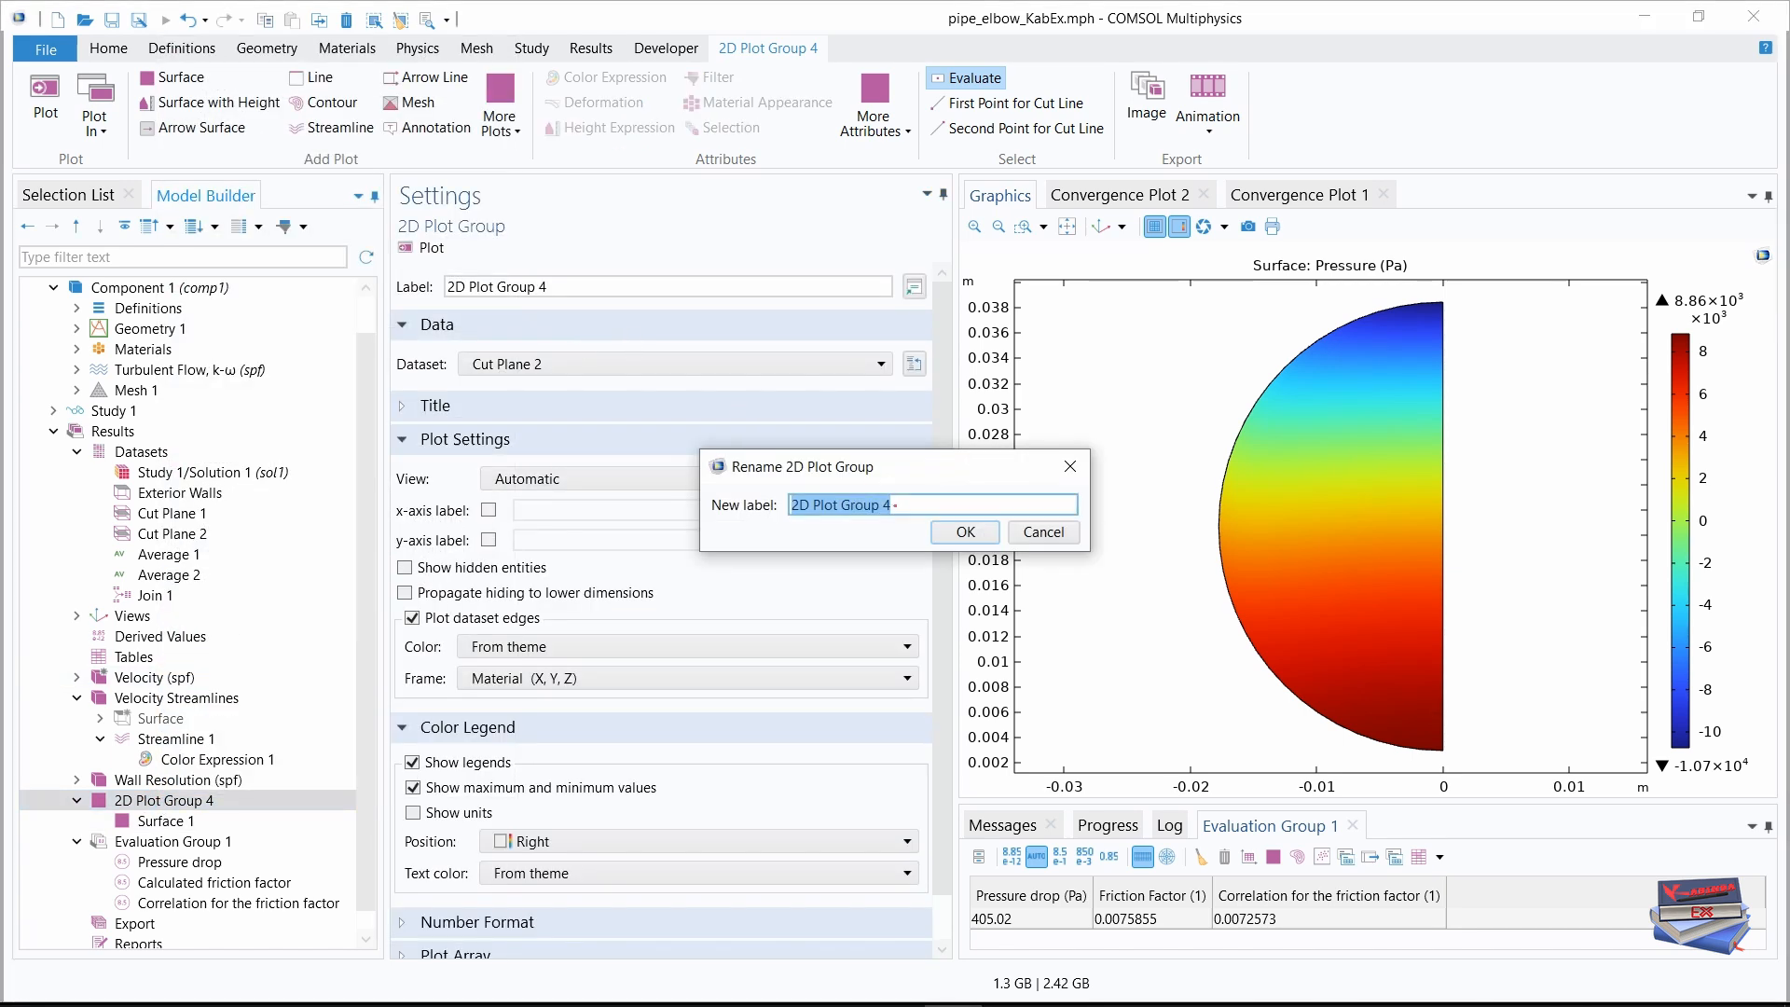
key("ctrl+v")
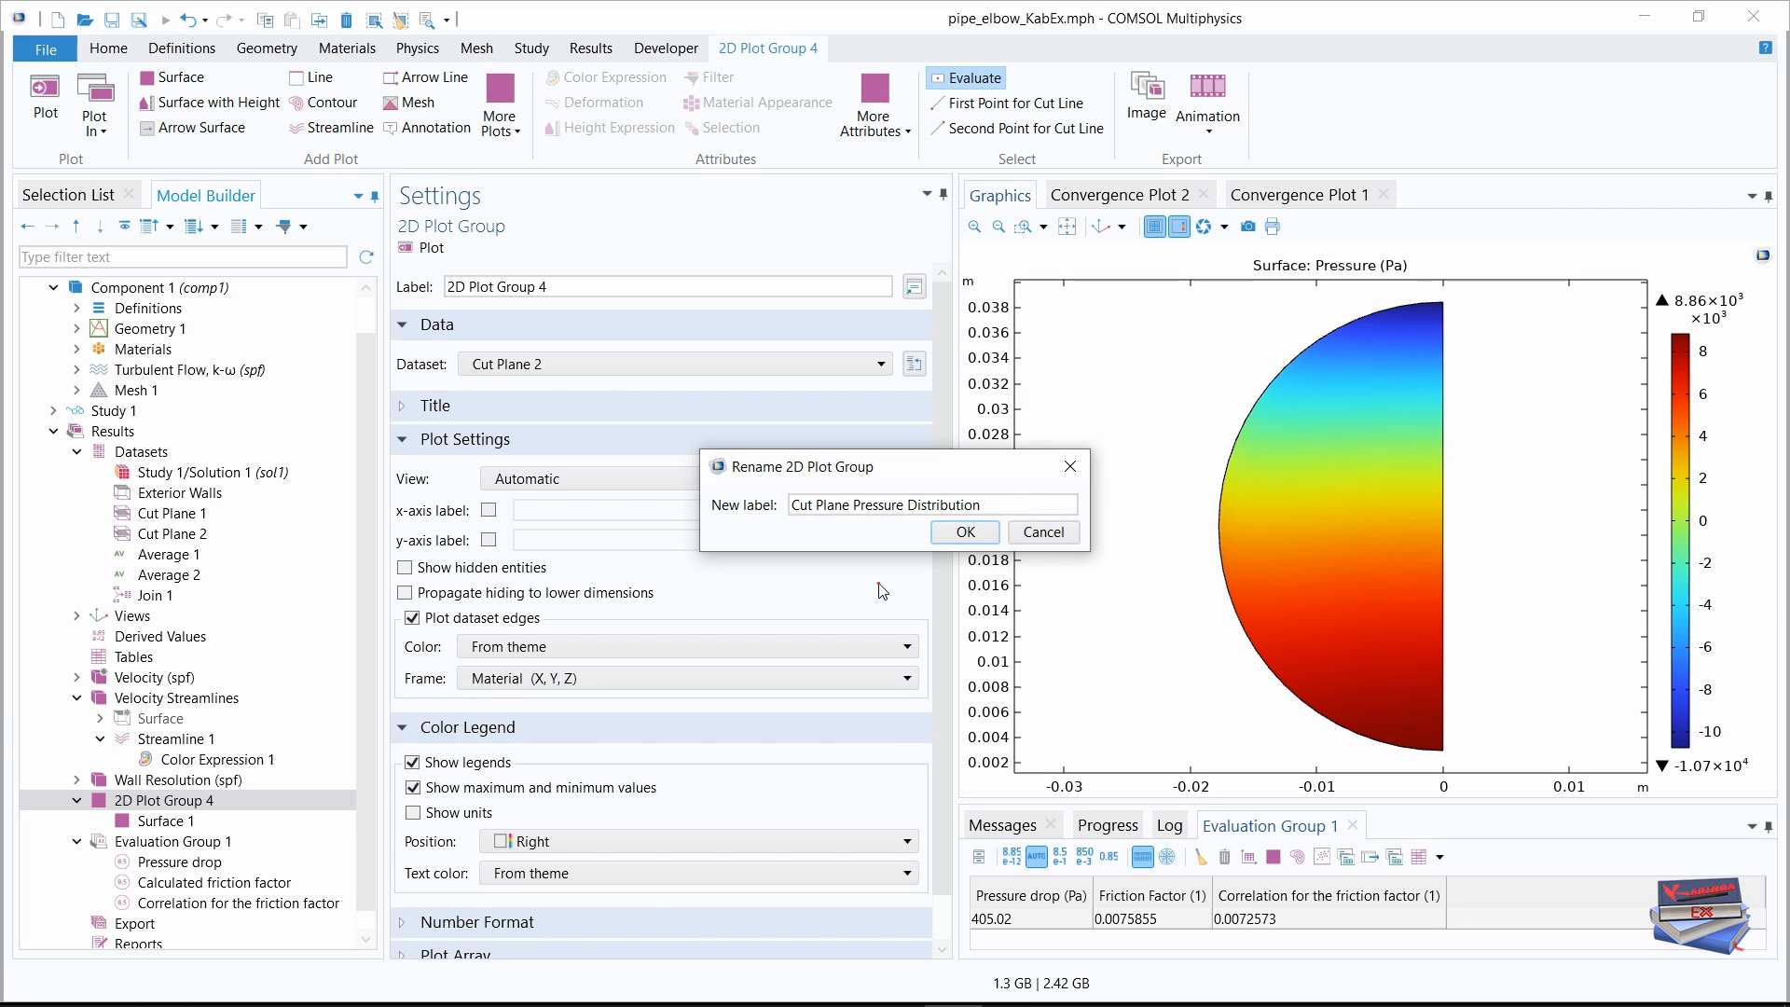
left_click(951, 535)
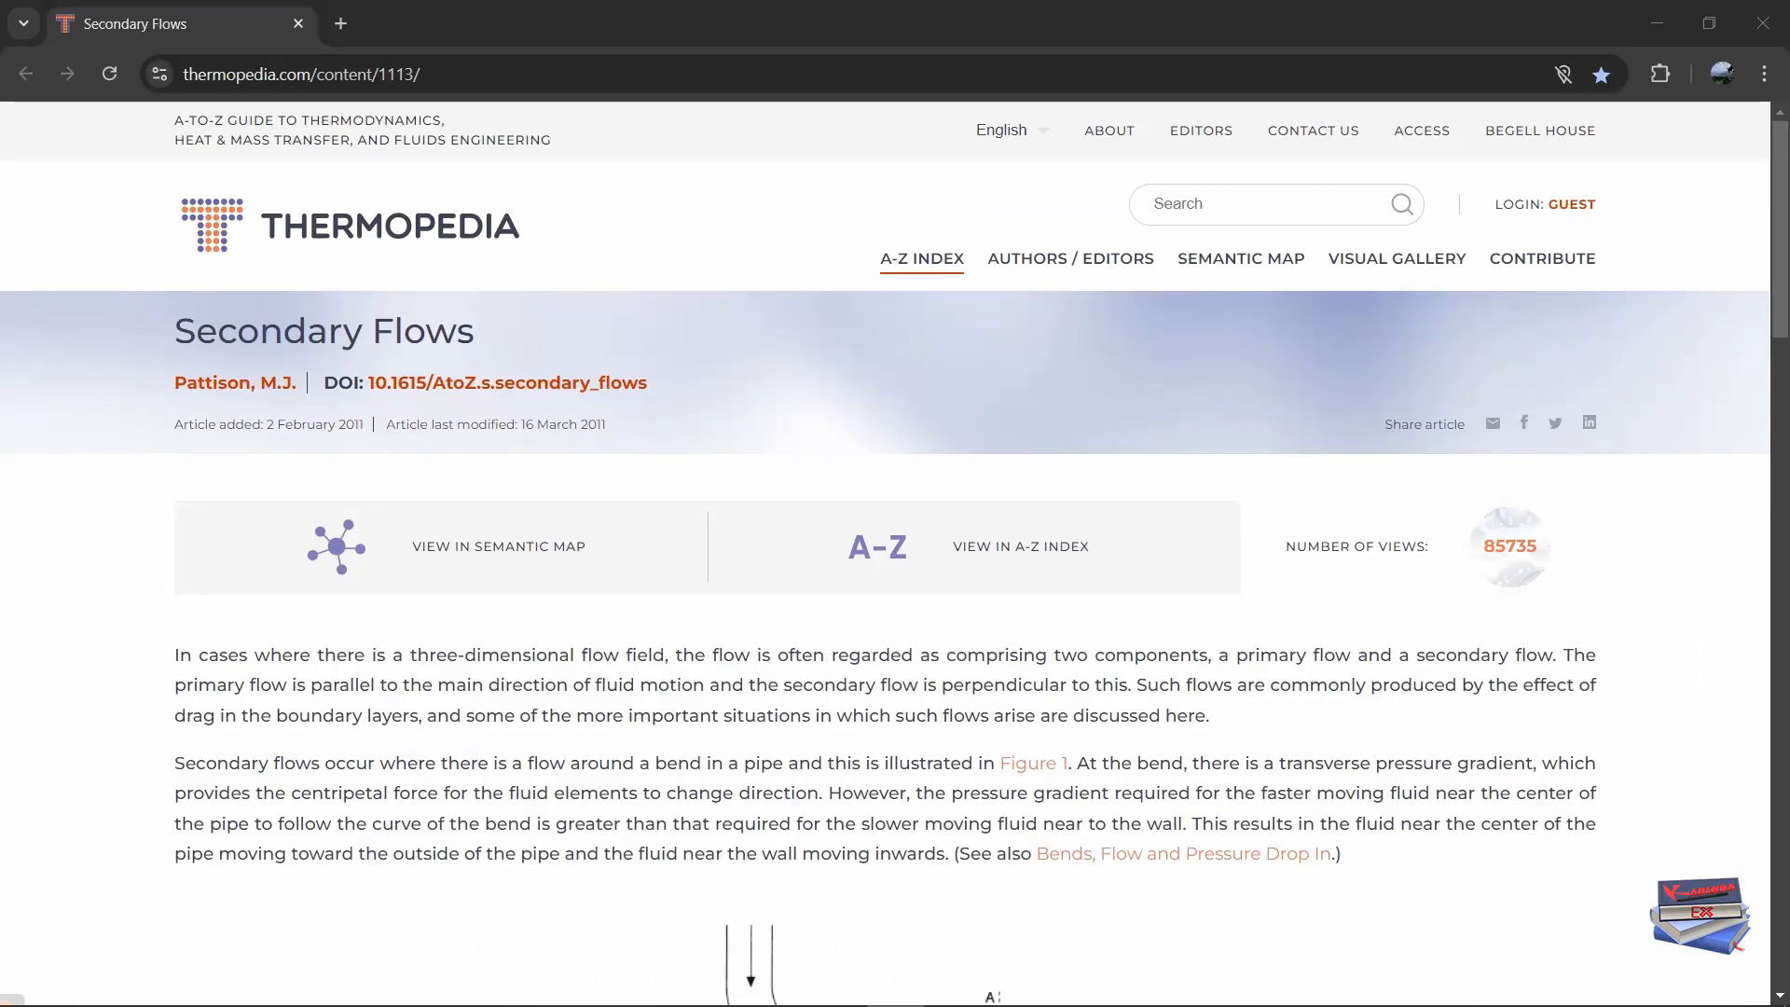
- Look through the Thermopedia article on secondary flows, including its figures on pipe bends, cyclones and channels
scroll(731, 487, "down", 6)
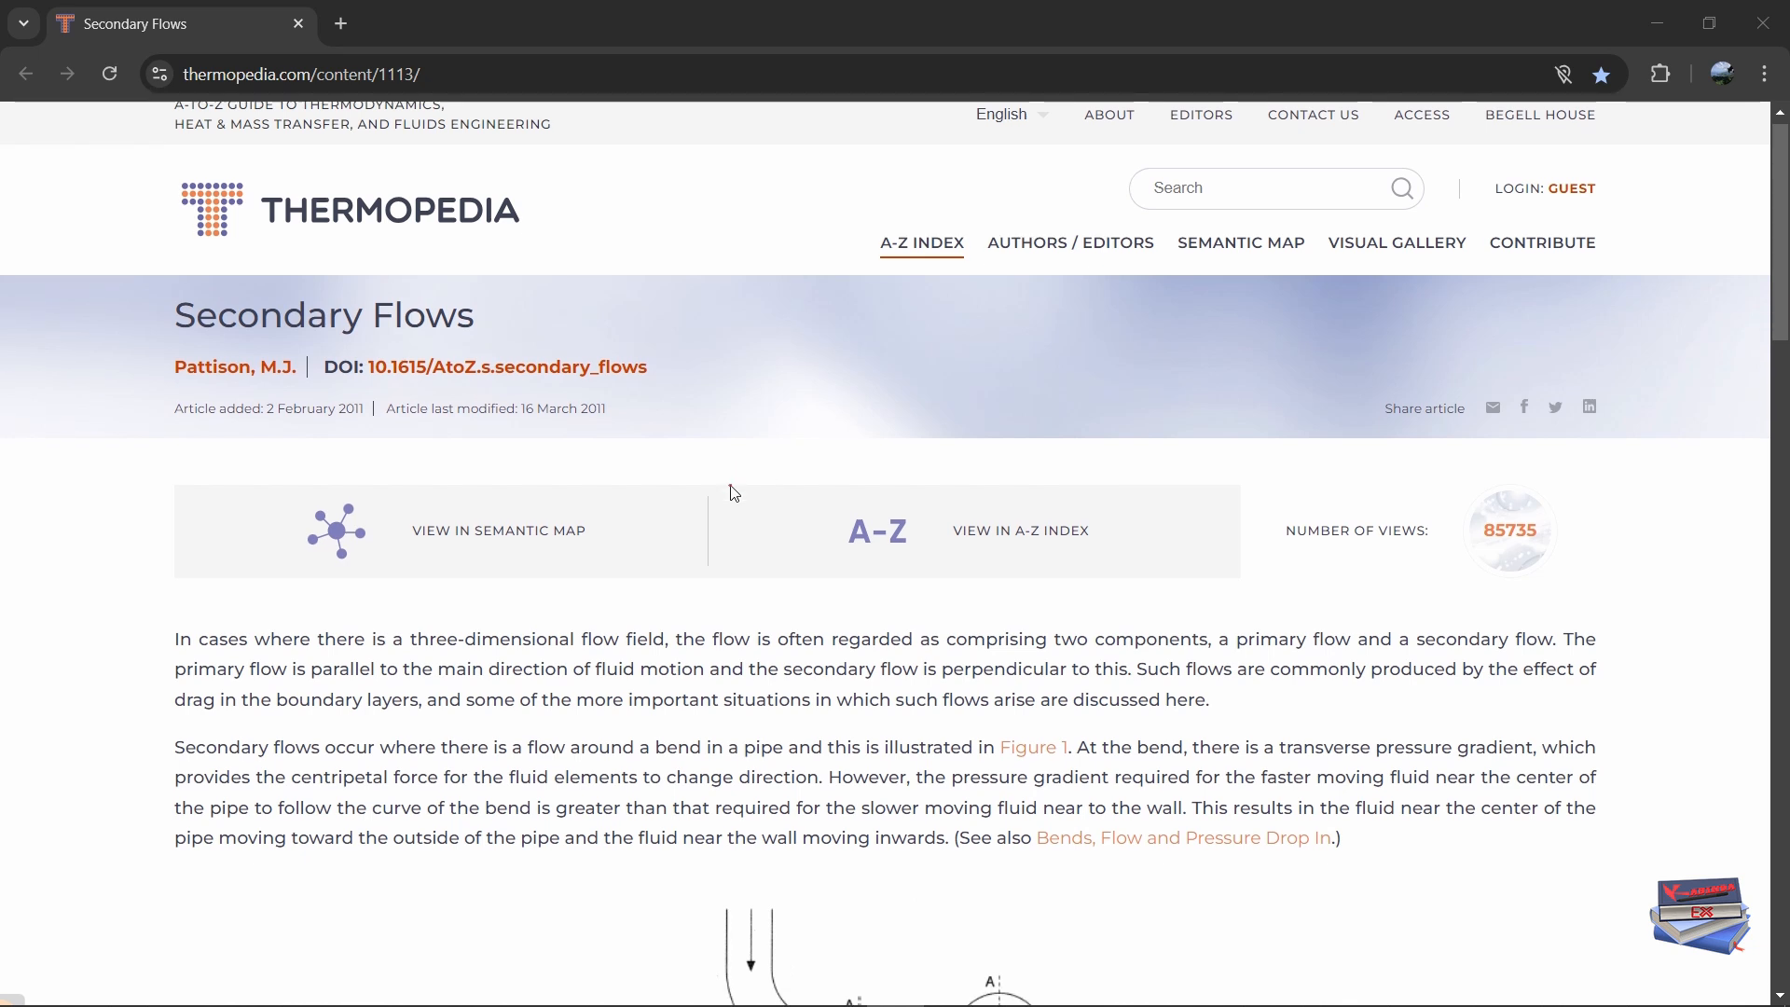
scroll(734, 492, "down", 10)
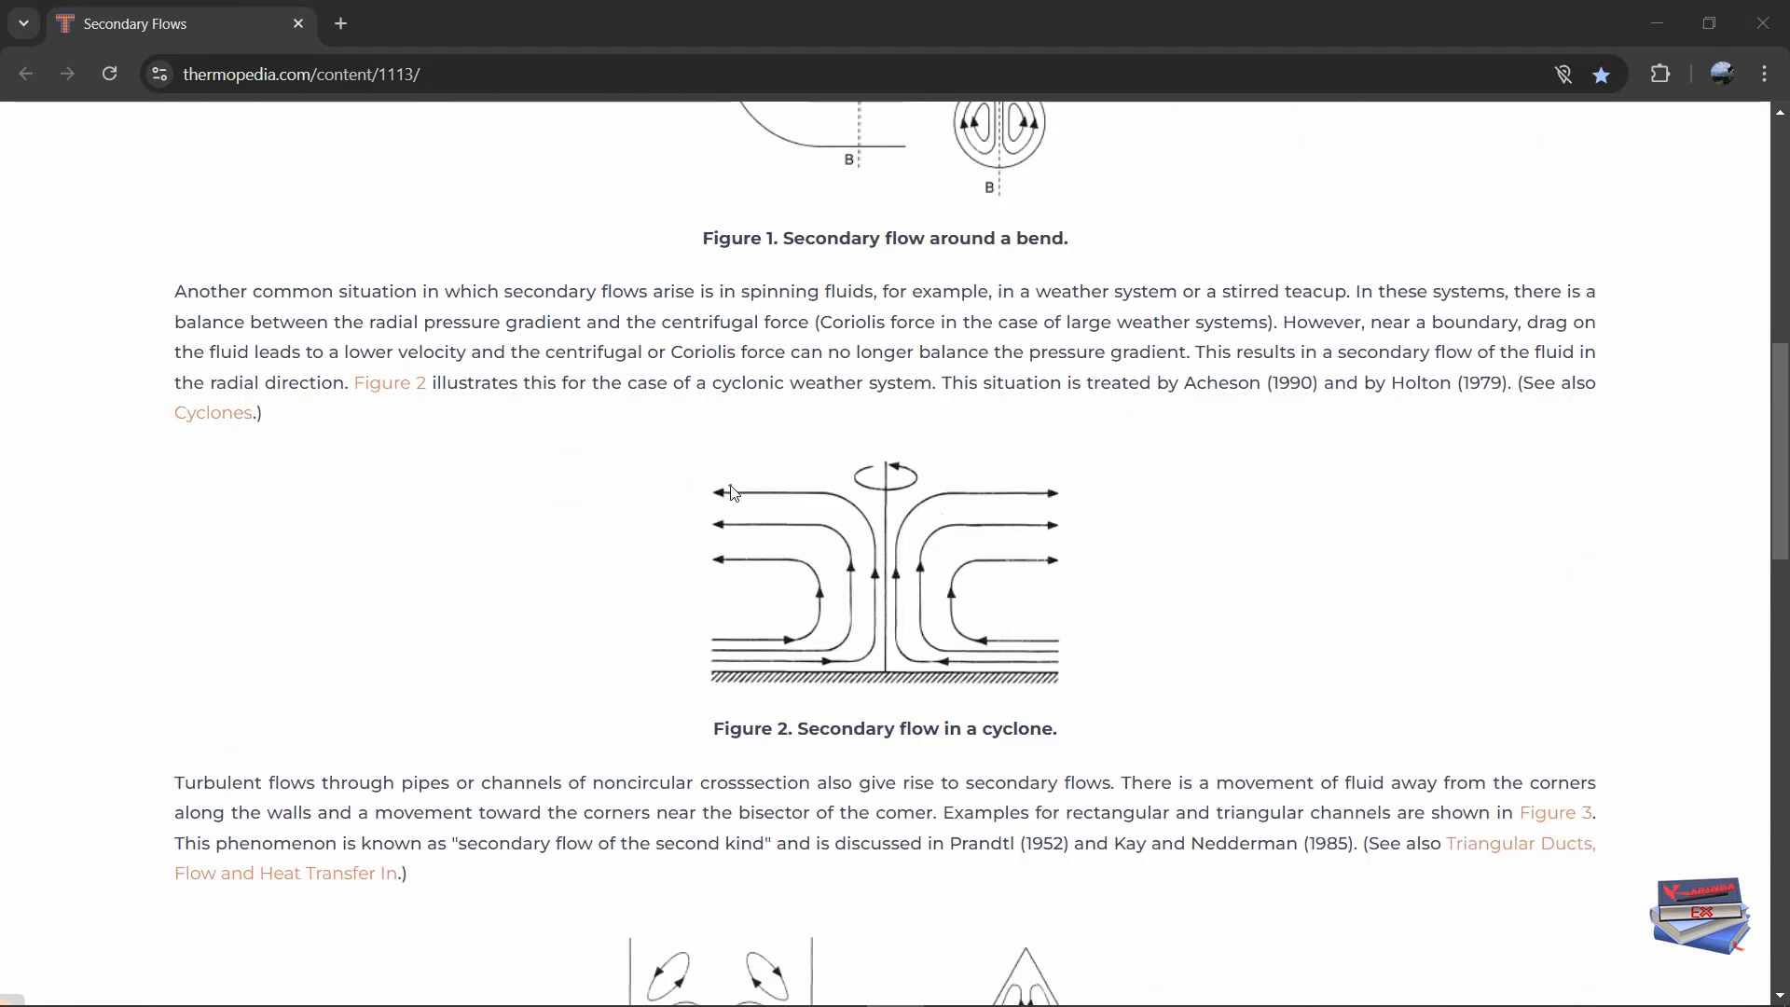
scroll(733, 492, "down", 4)
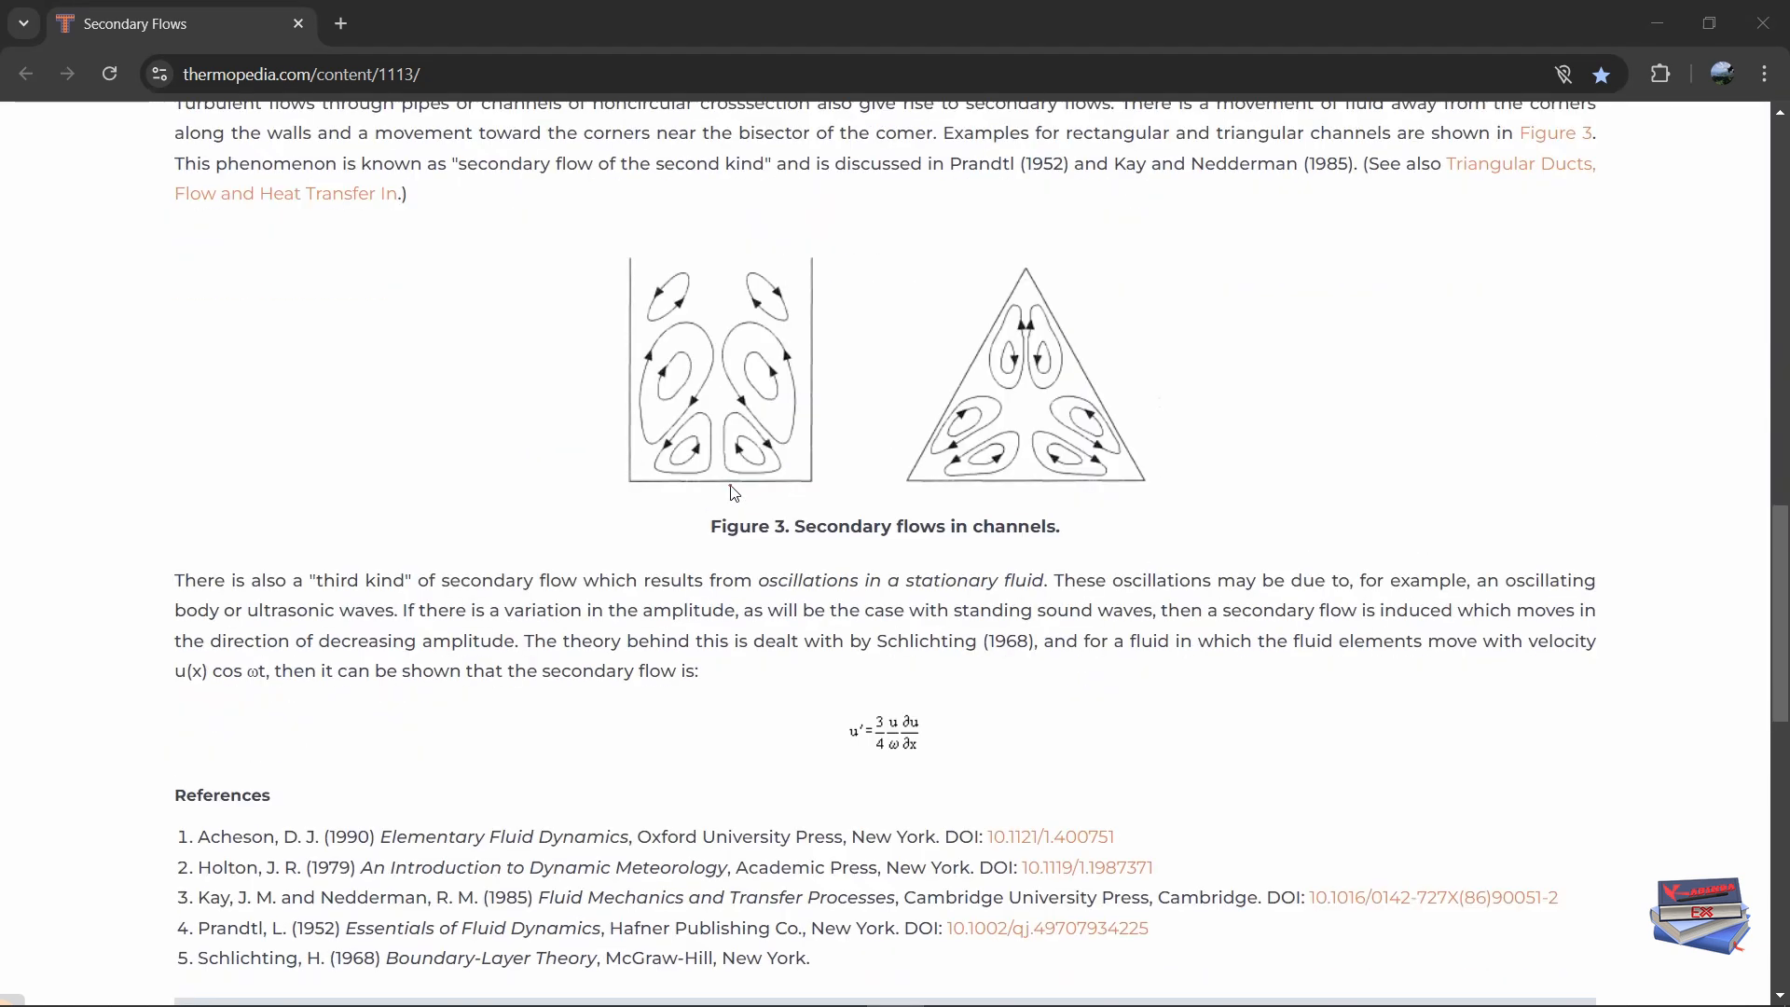
scroll(733, 492, "up", 20)
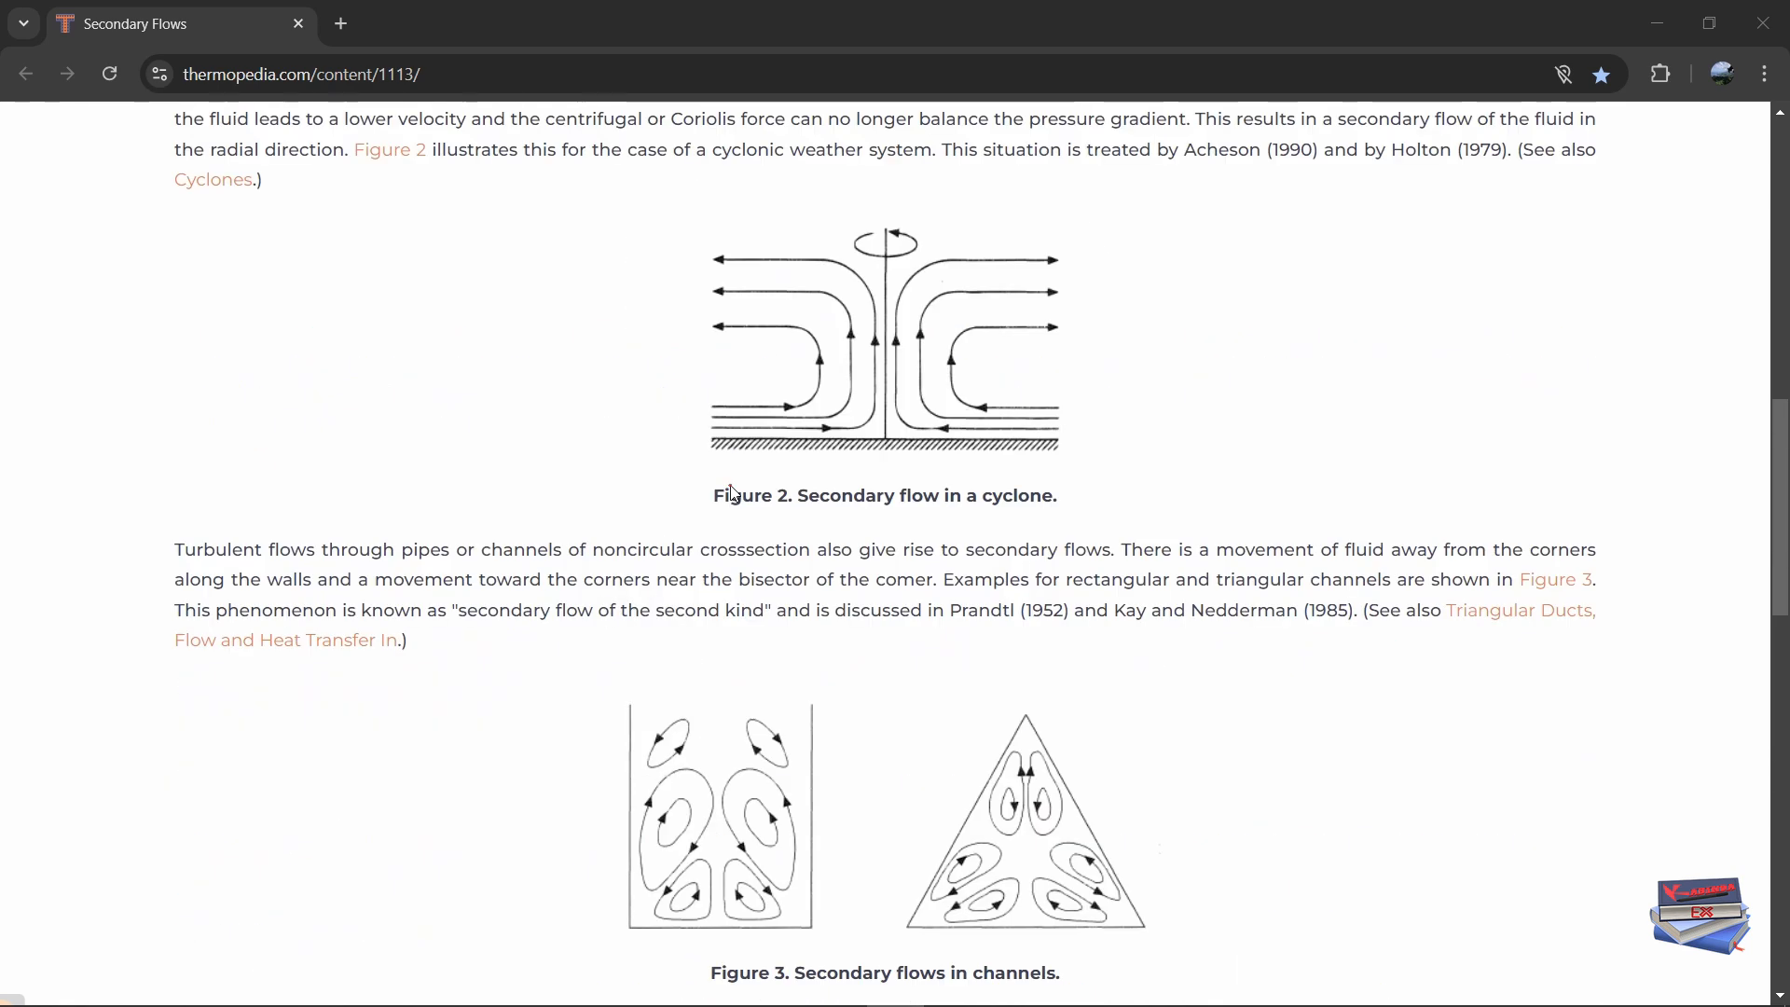
scroll(734, 492, "up", 1)
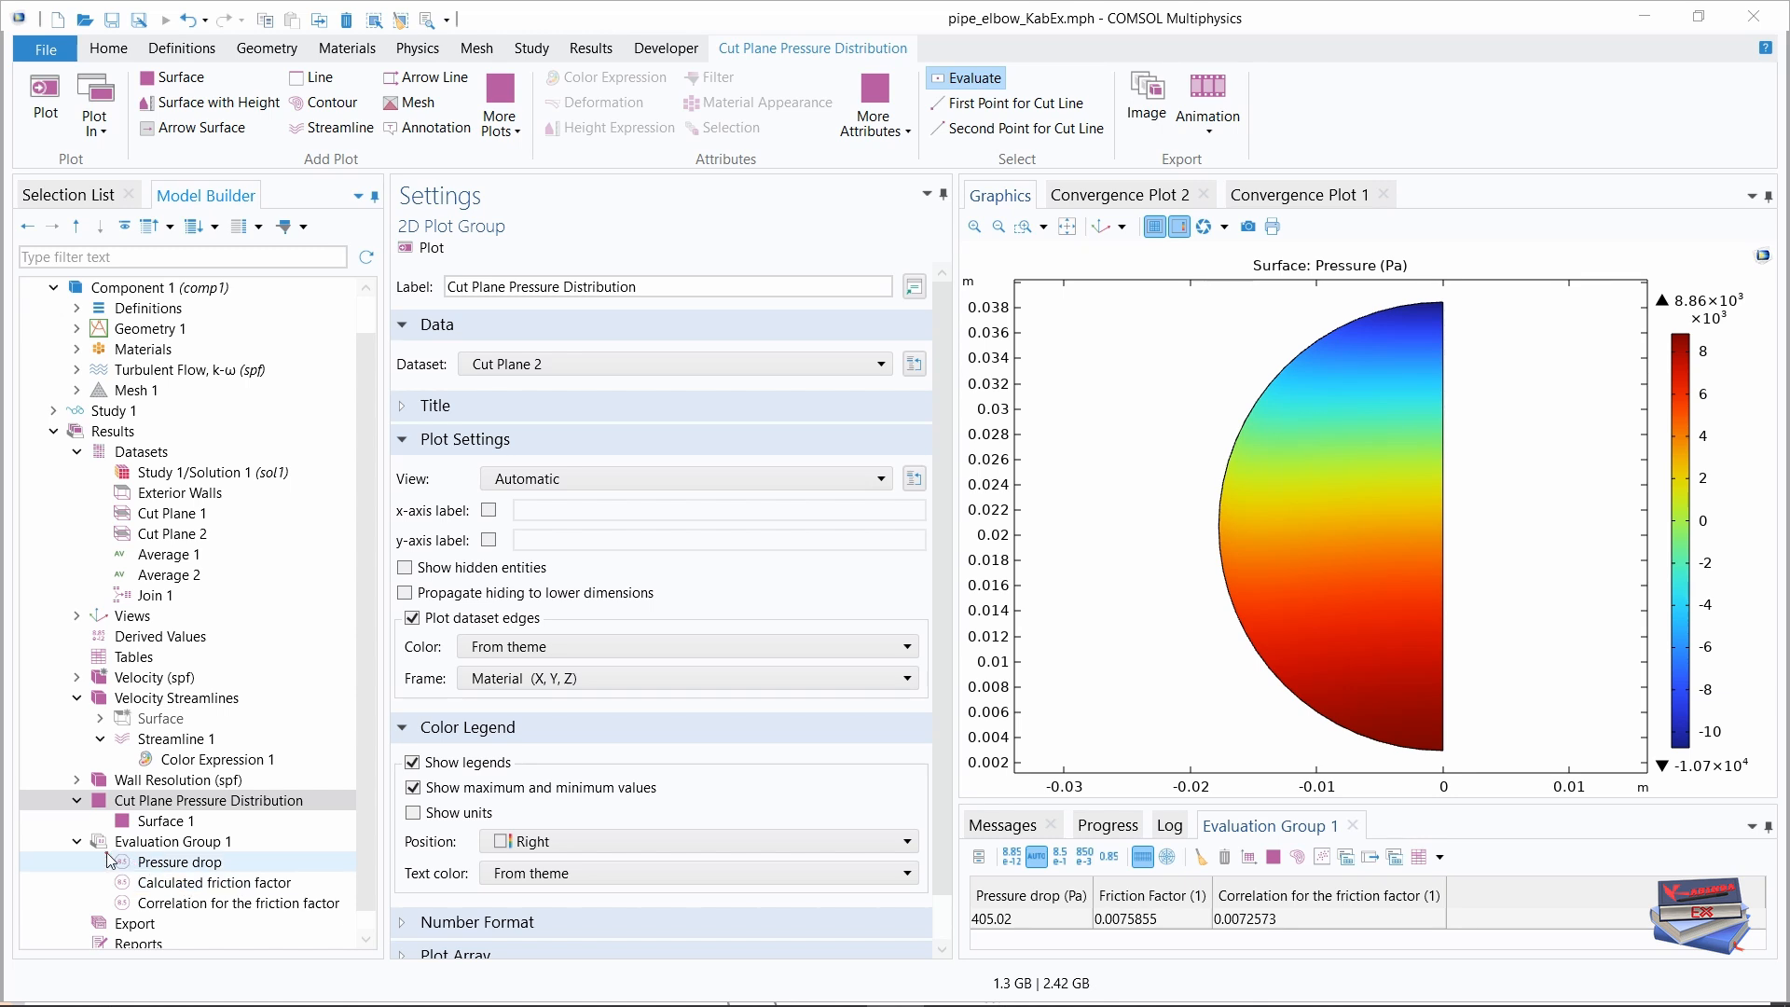
- Collapse the Evaluation Group 1, Velocity Streamlines, Datasets, Results and Component 1 branches of the model tree
left_click(78, 843)
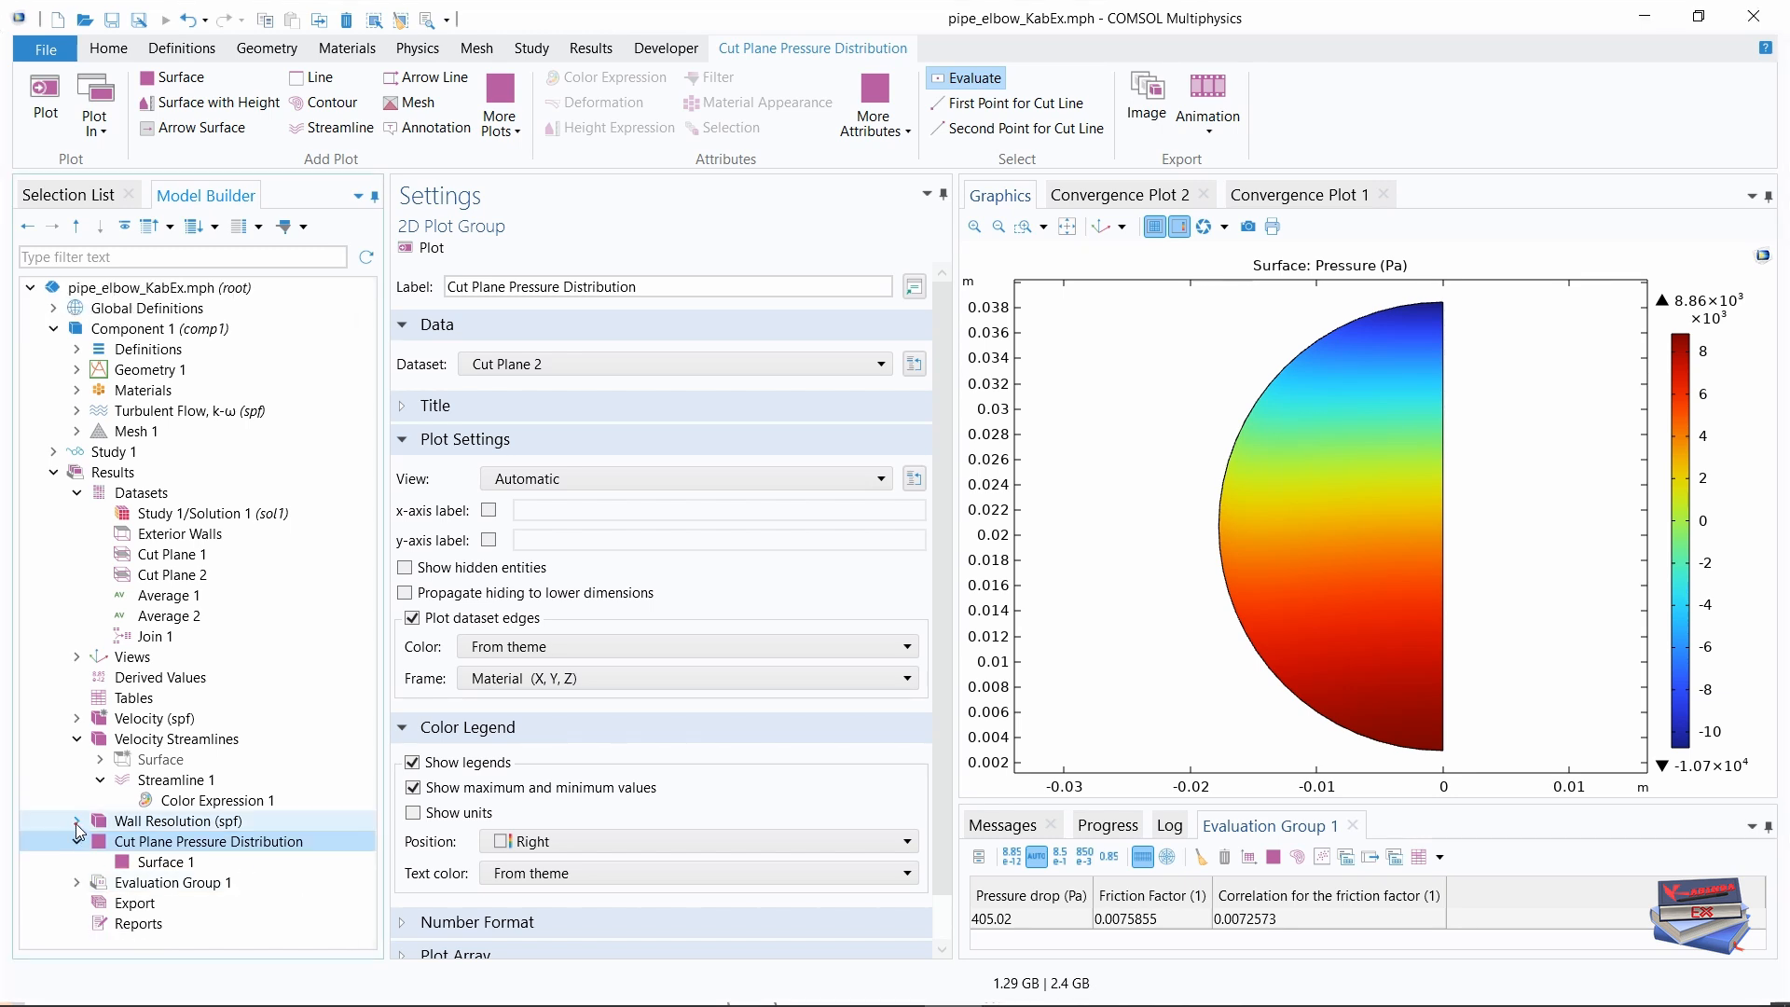
left_click(77, 739)
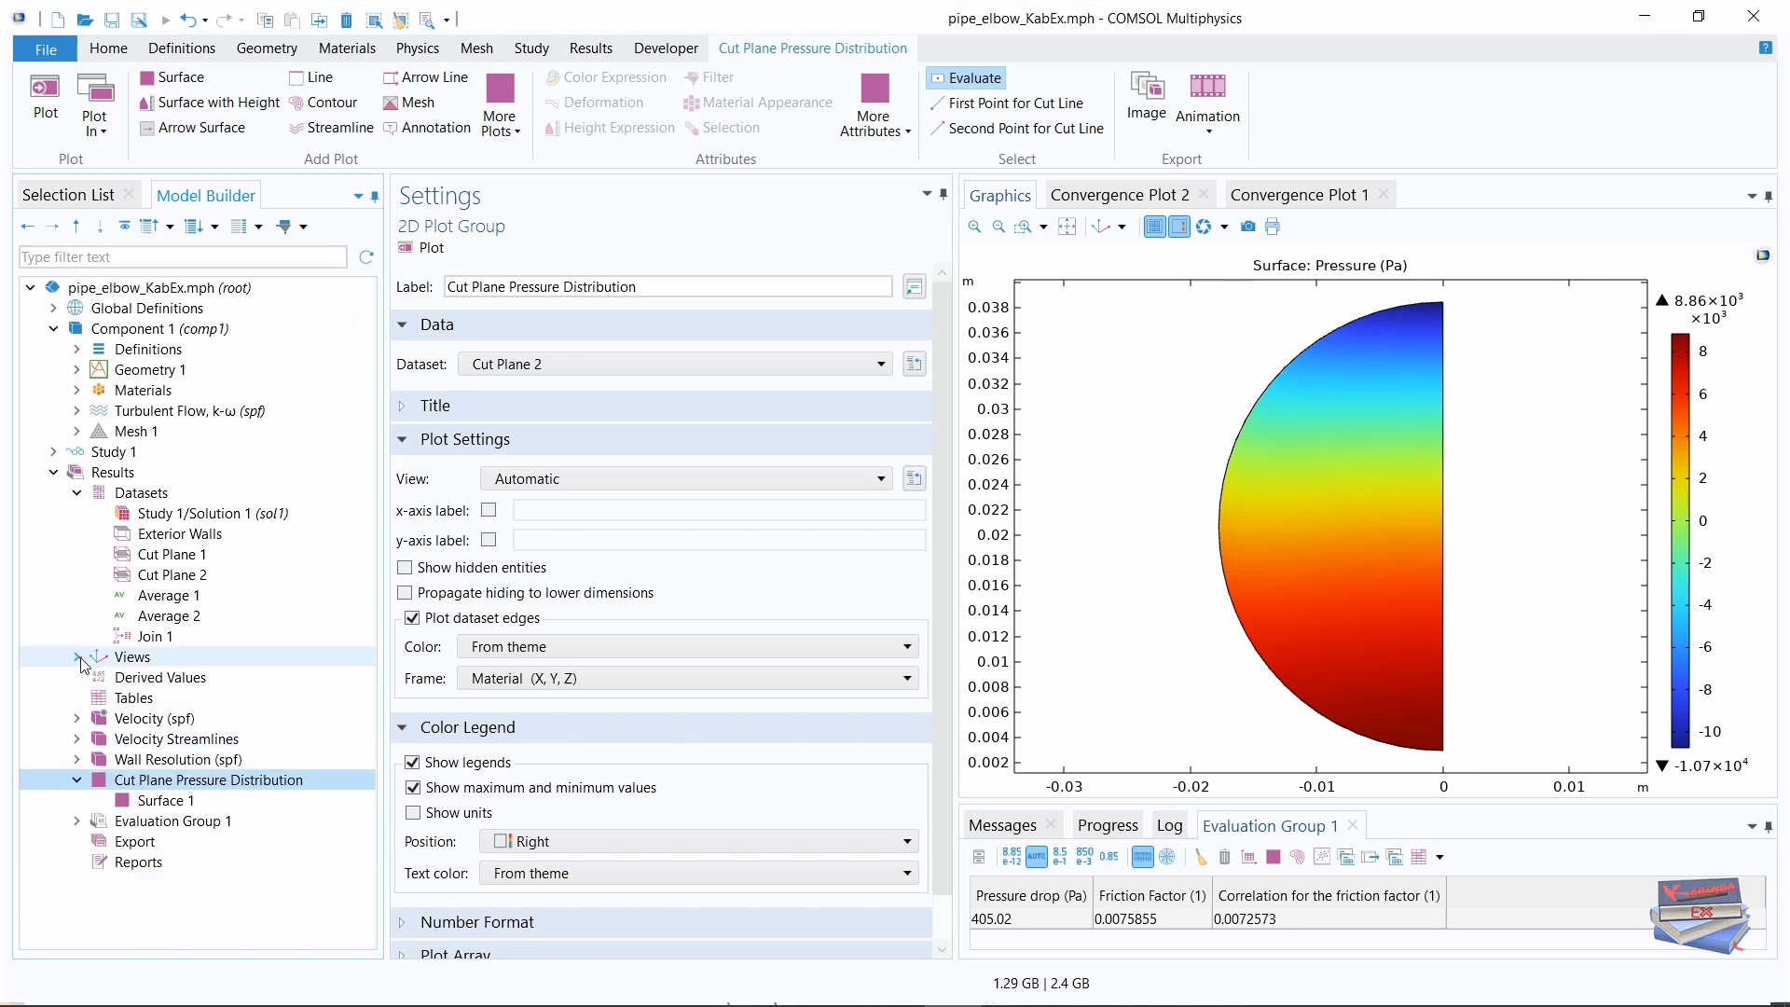
left_click(77, 492)
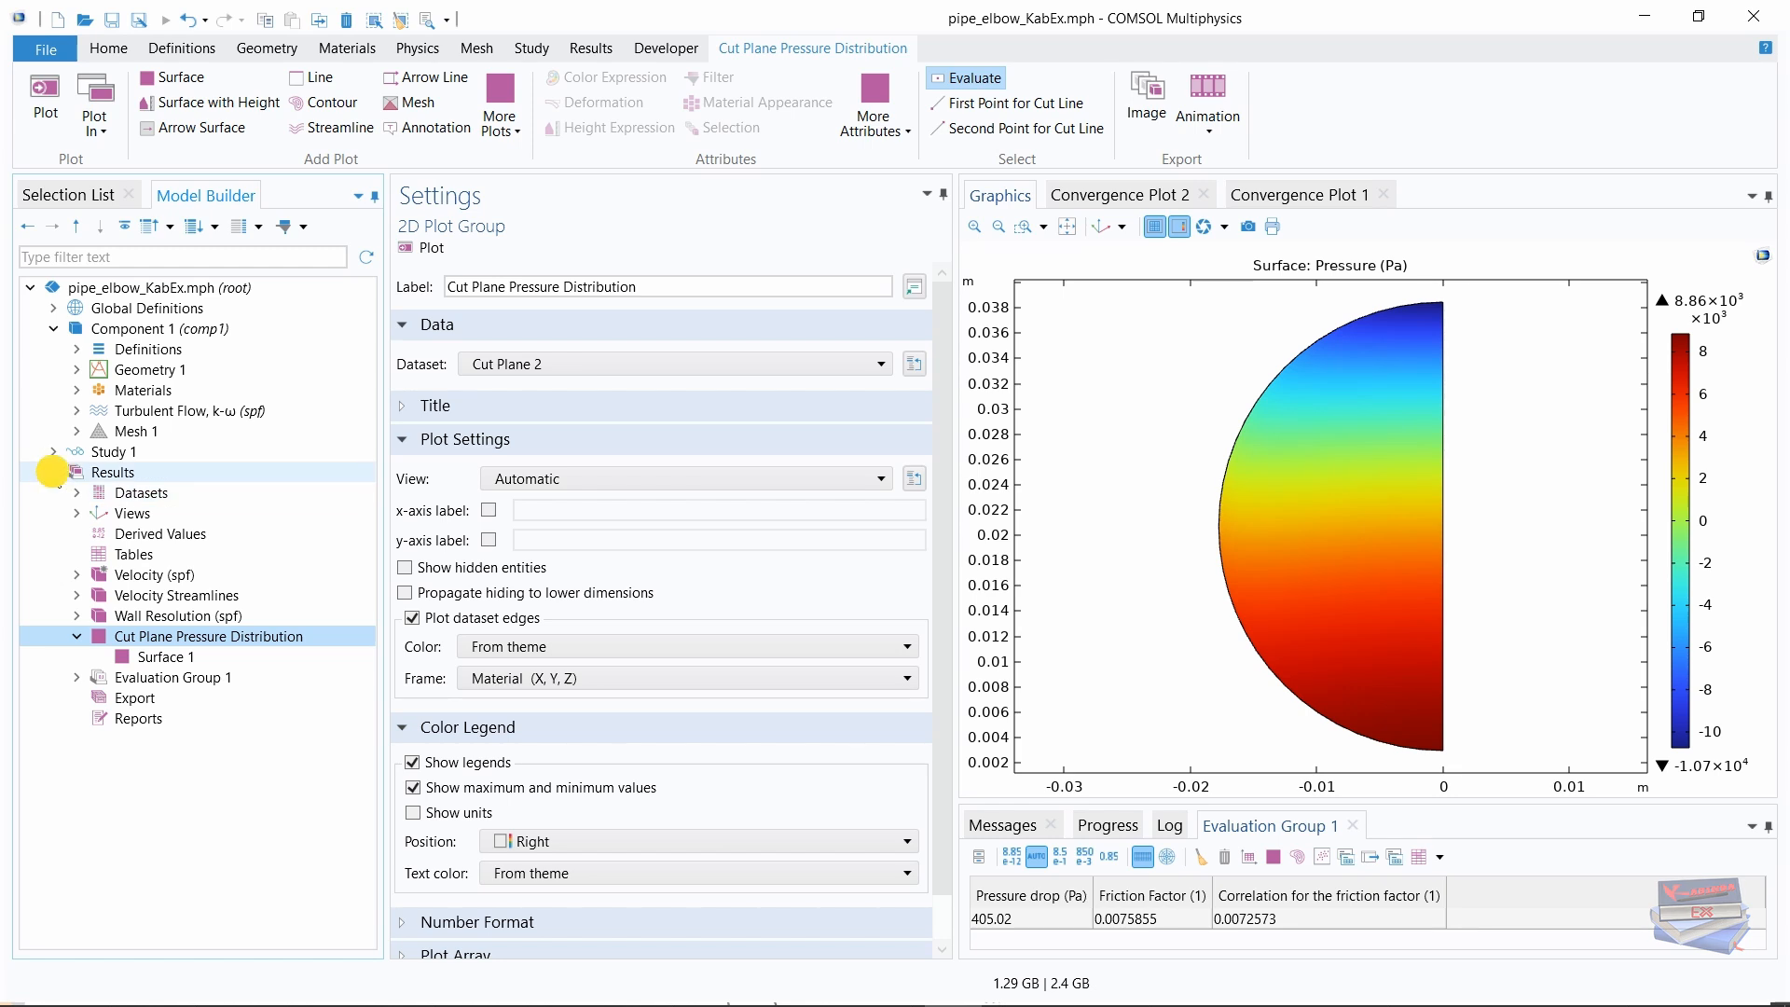
left_click(53, 472)
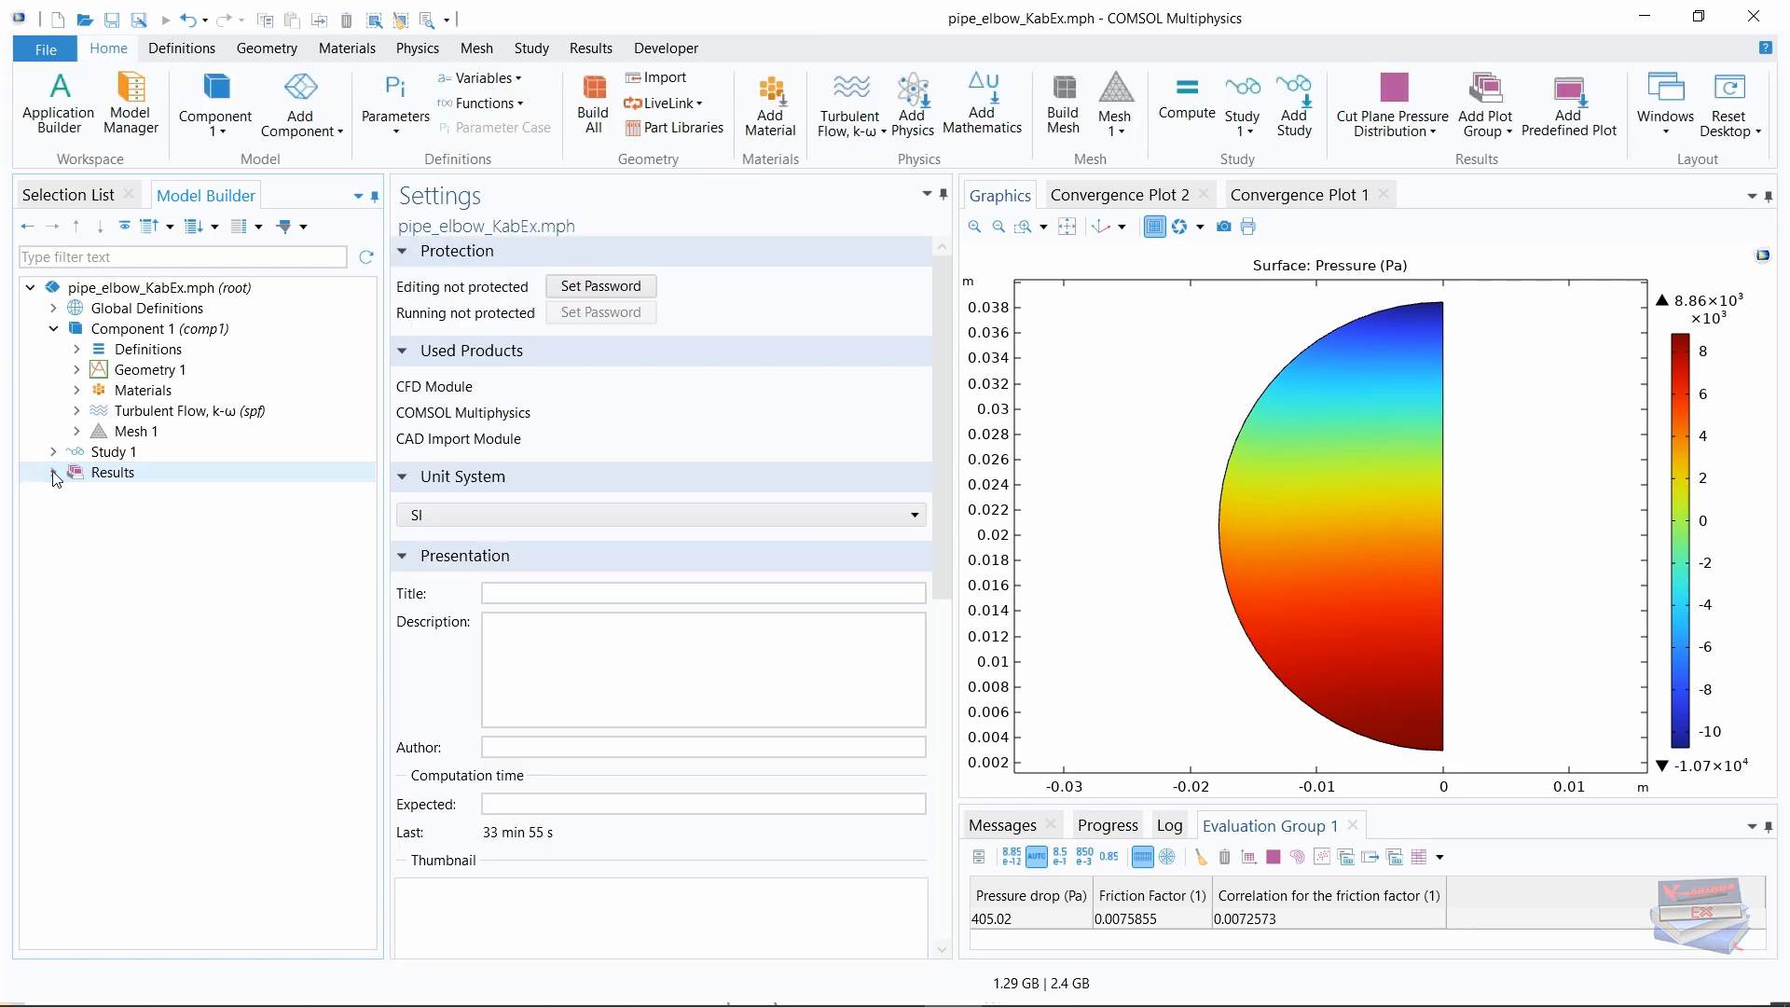
left_click(54, 329)
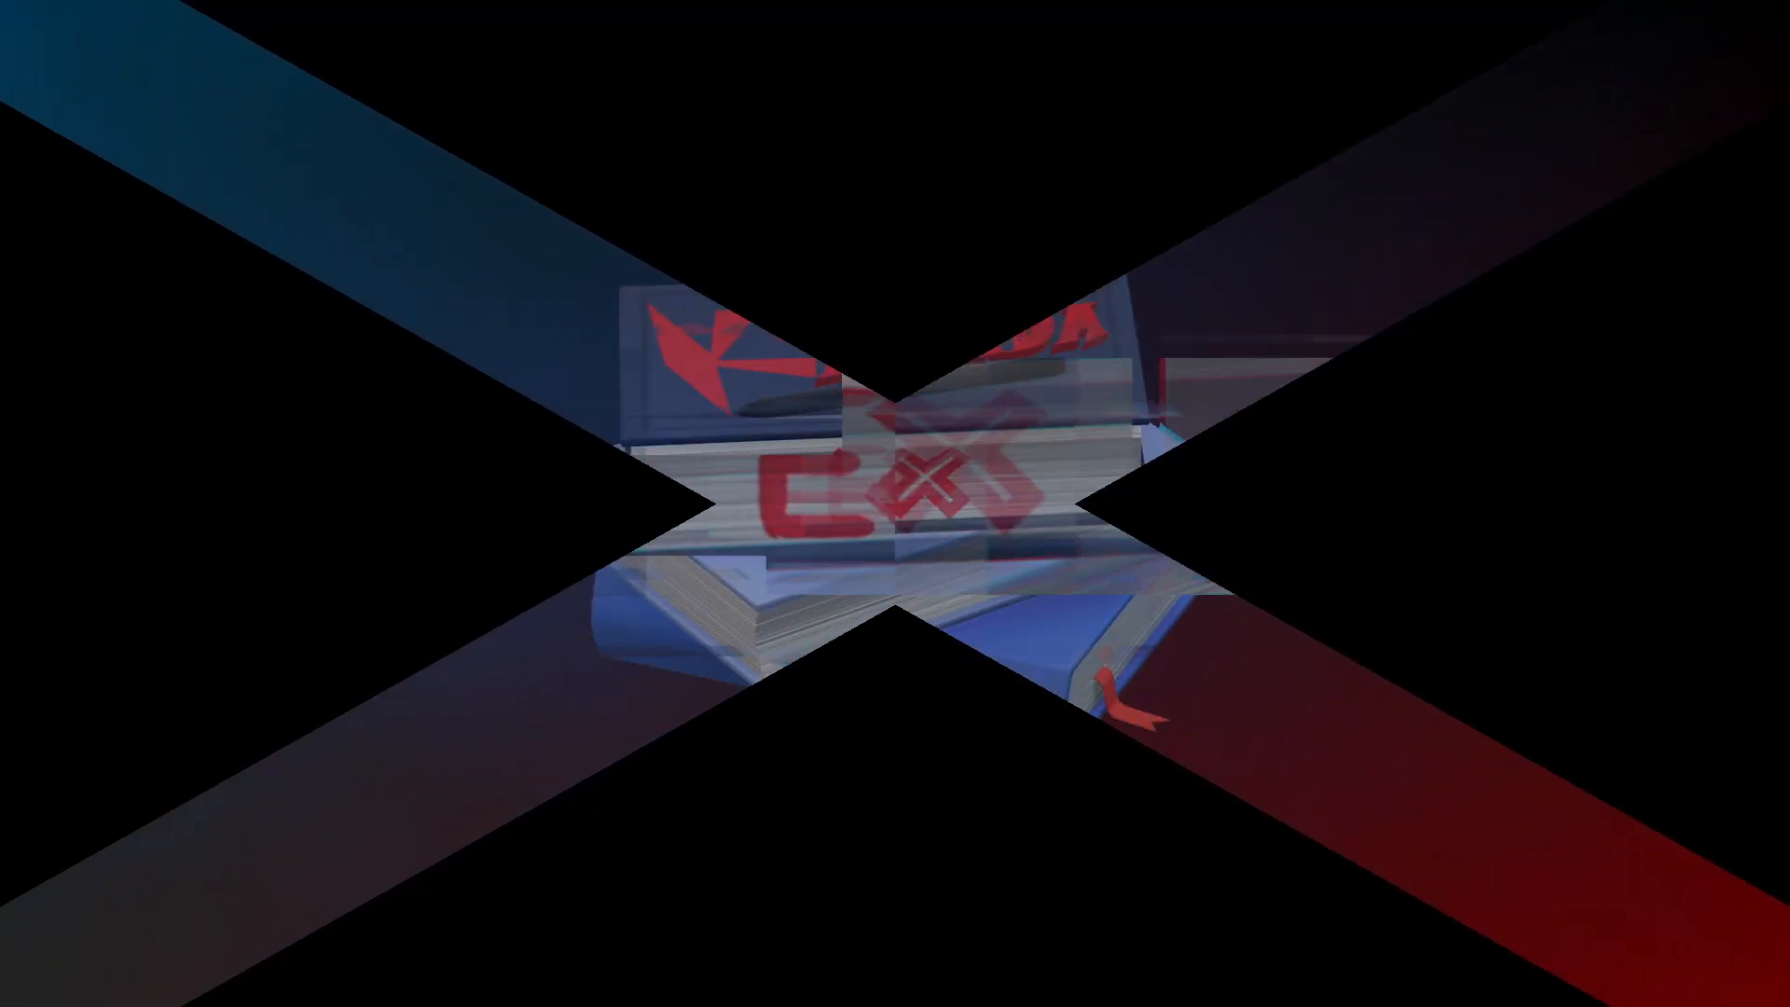